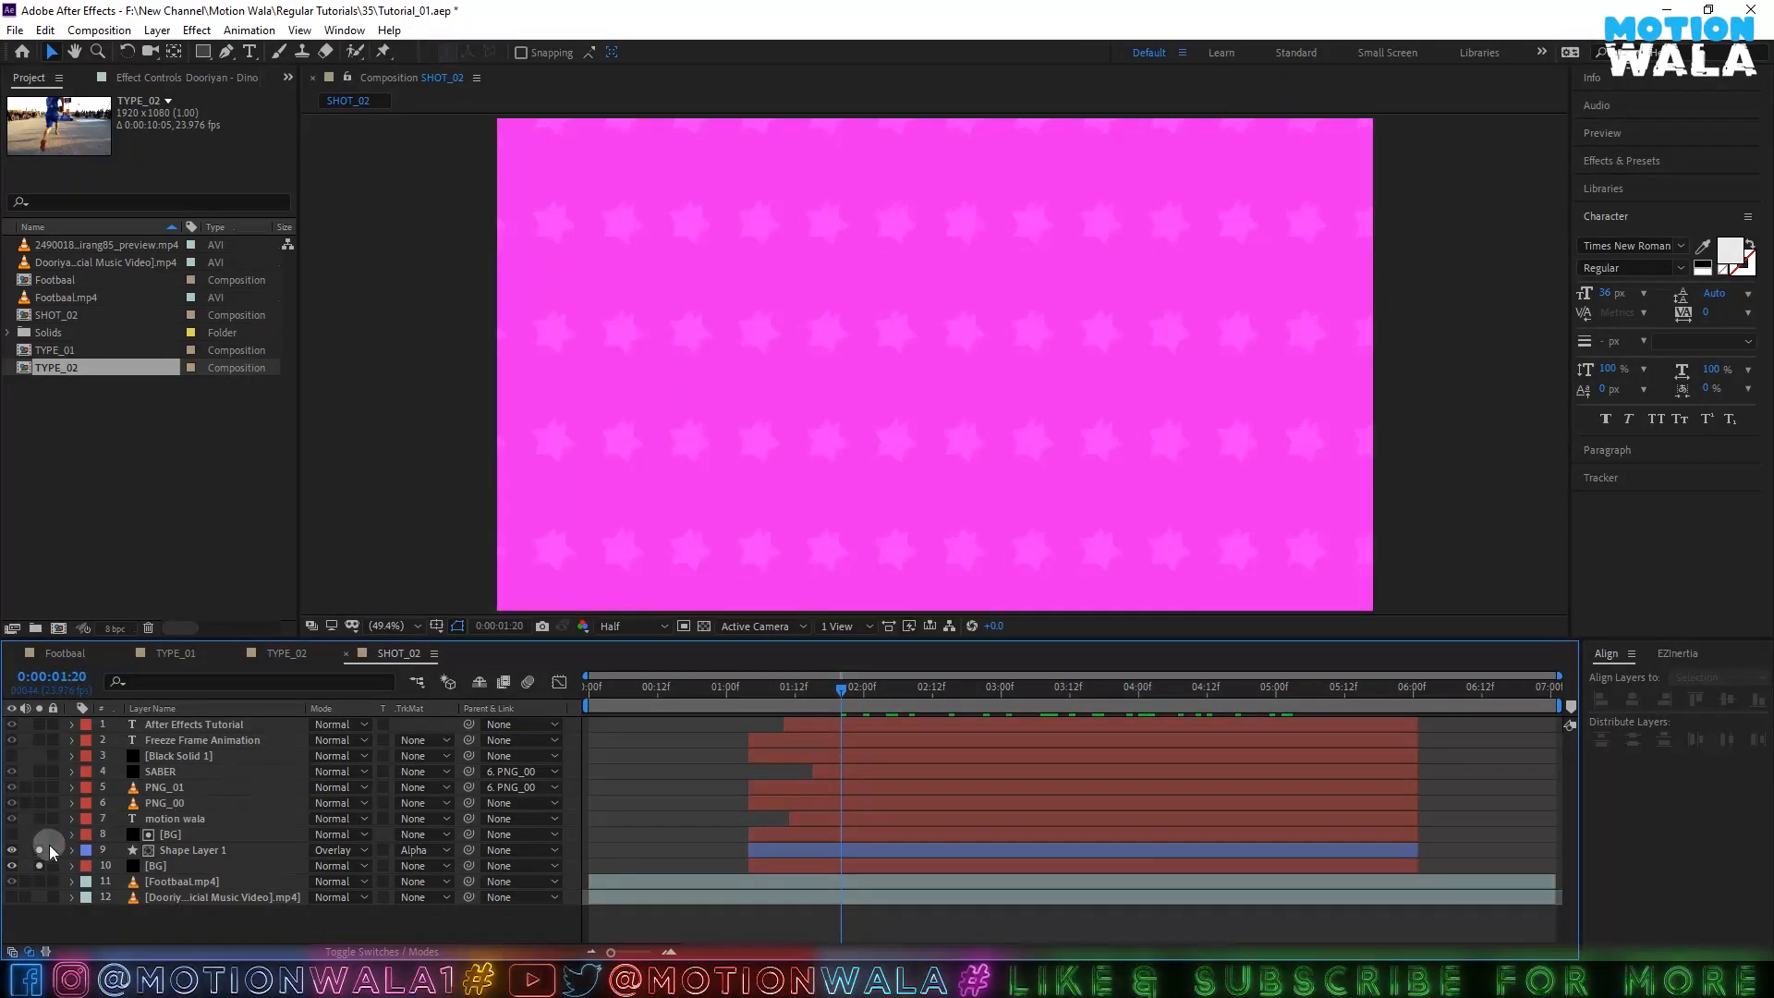
- Turn off solo for Shape Layer 1 and the BG layer below it, and preview SHOT_02
{"action": "left_click", "coordinate": [39, 850]}
{"action": "left_click", "coordinate": [39, 866]}
{"action": "key", "text": "space"}
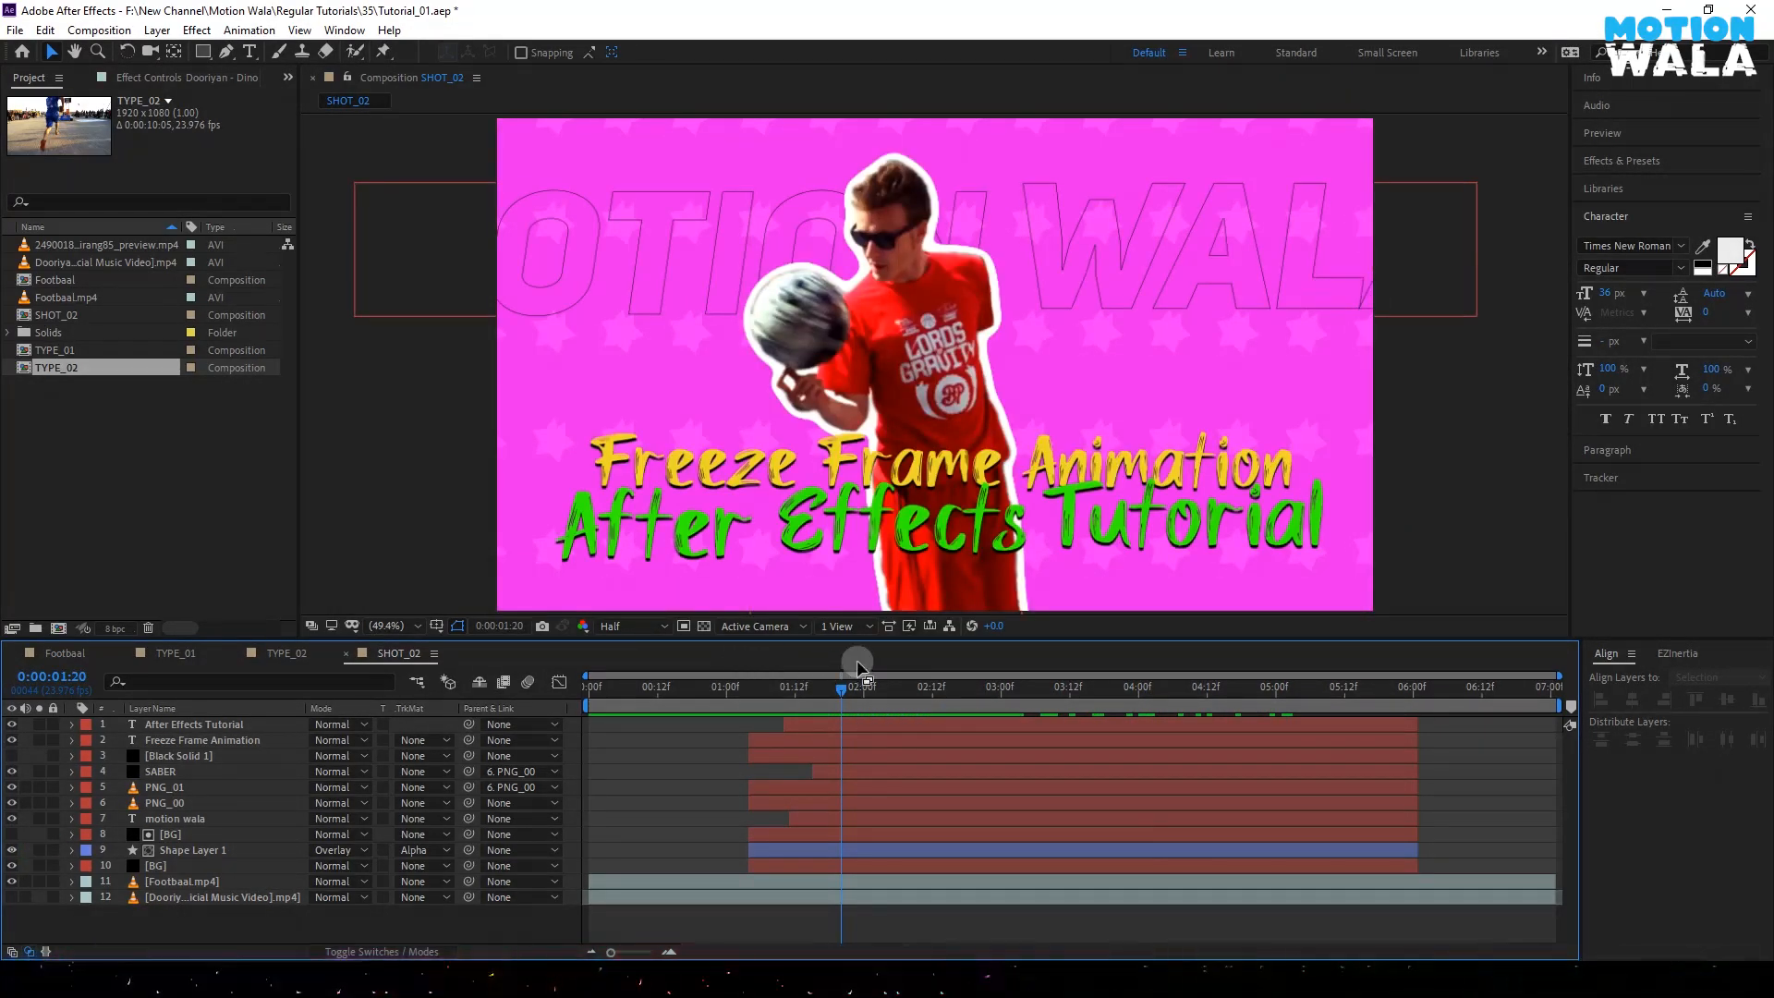
- Scrub through SHOT_02 to examine the freeze frame animation with its backgrounds, text and glow outline
{"action": "left_click_drag", "start_coordinate": [1150, 723], "coordinate": [864, 705]}
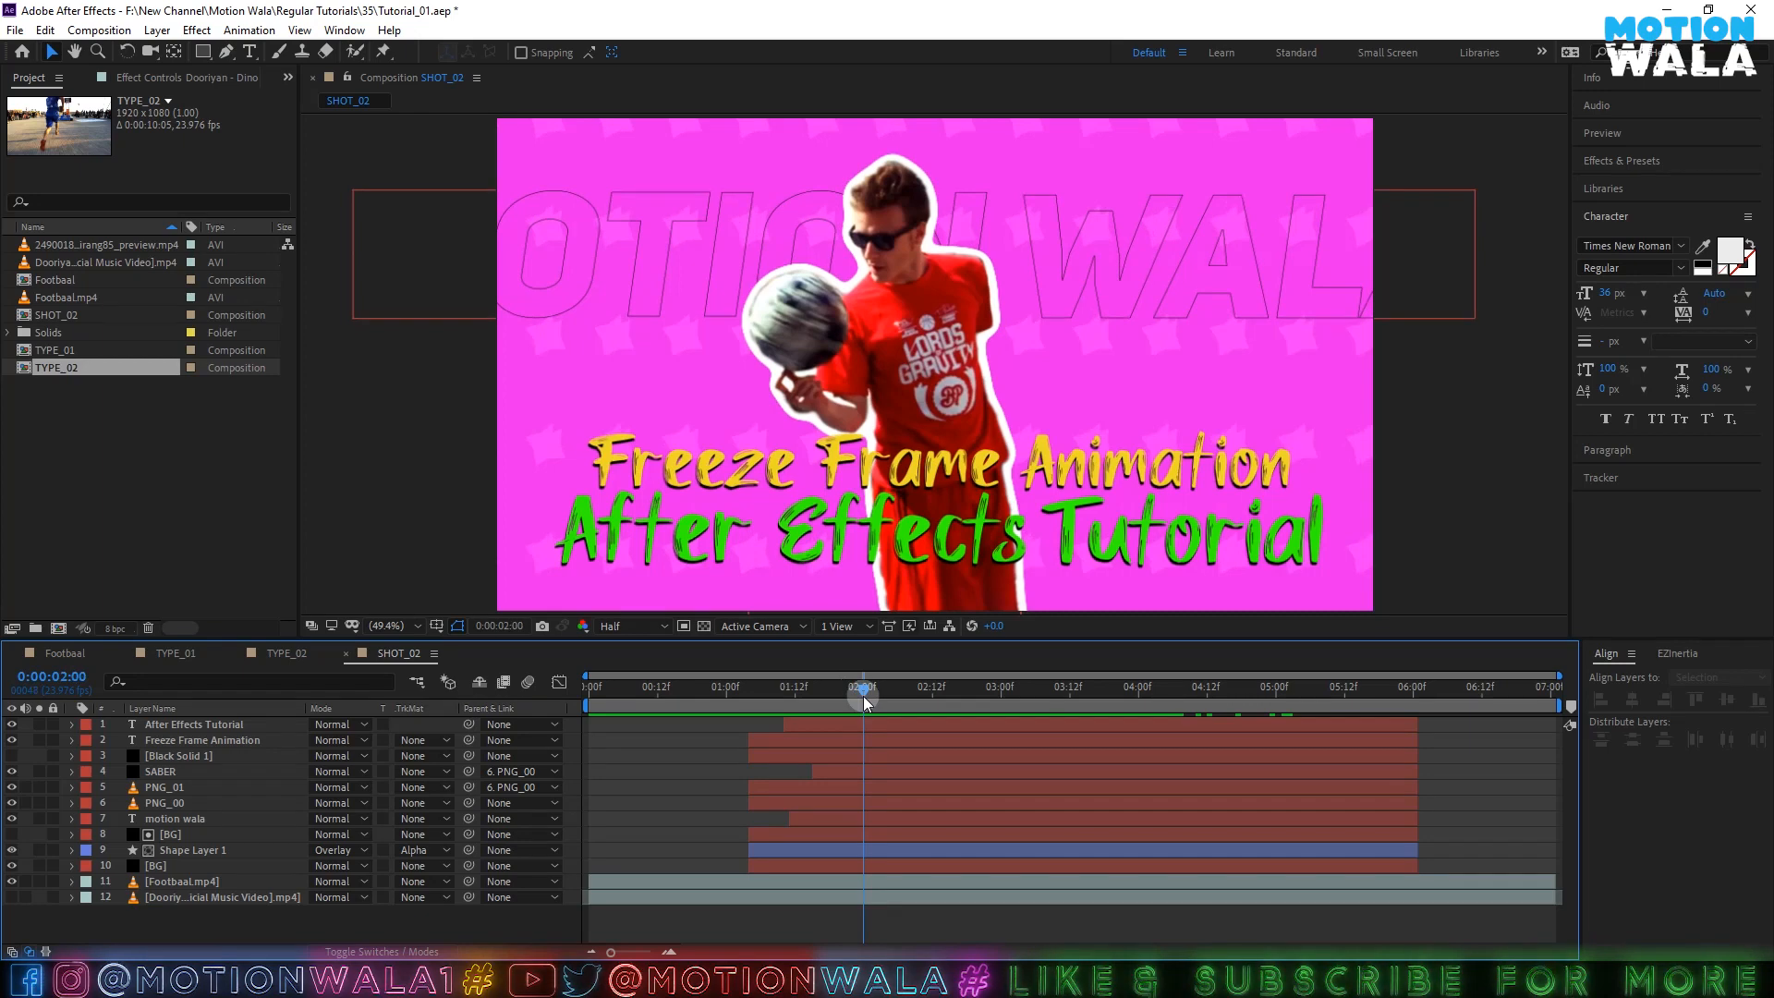
{"action": "left_click_drag", "start_coordinate": [862, 696], "coordinate": [1139, 702]}
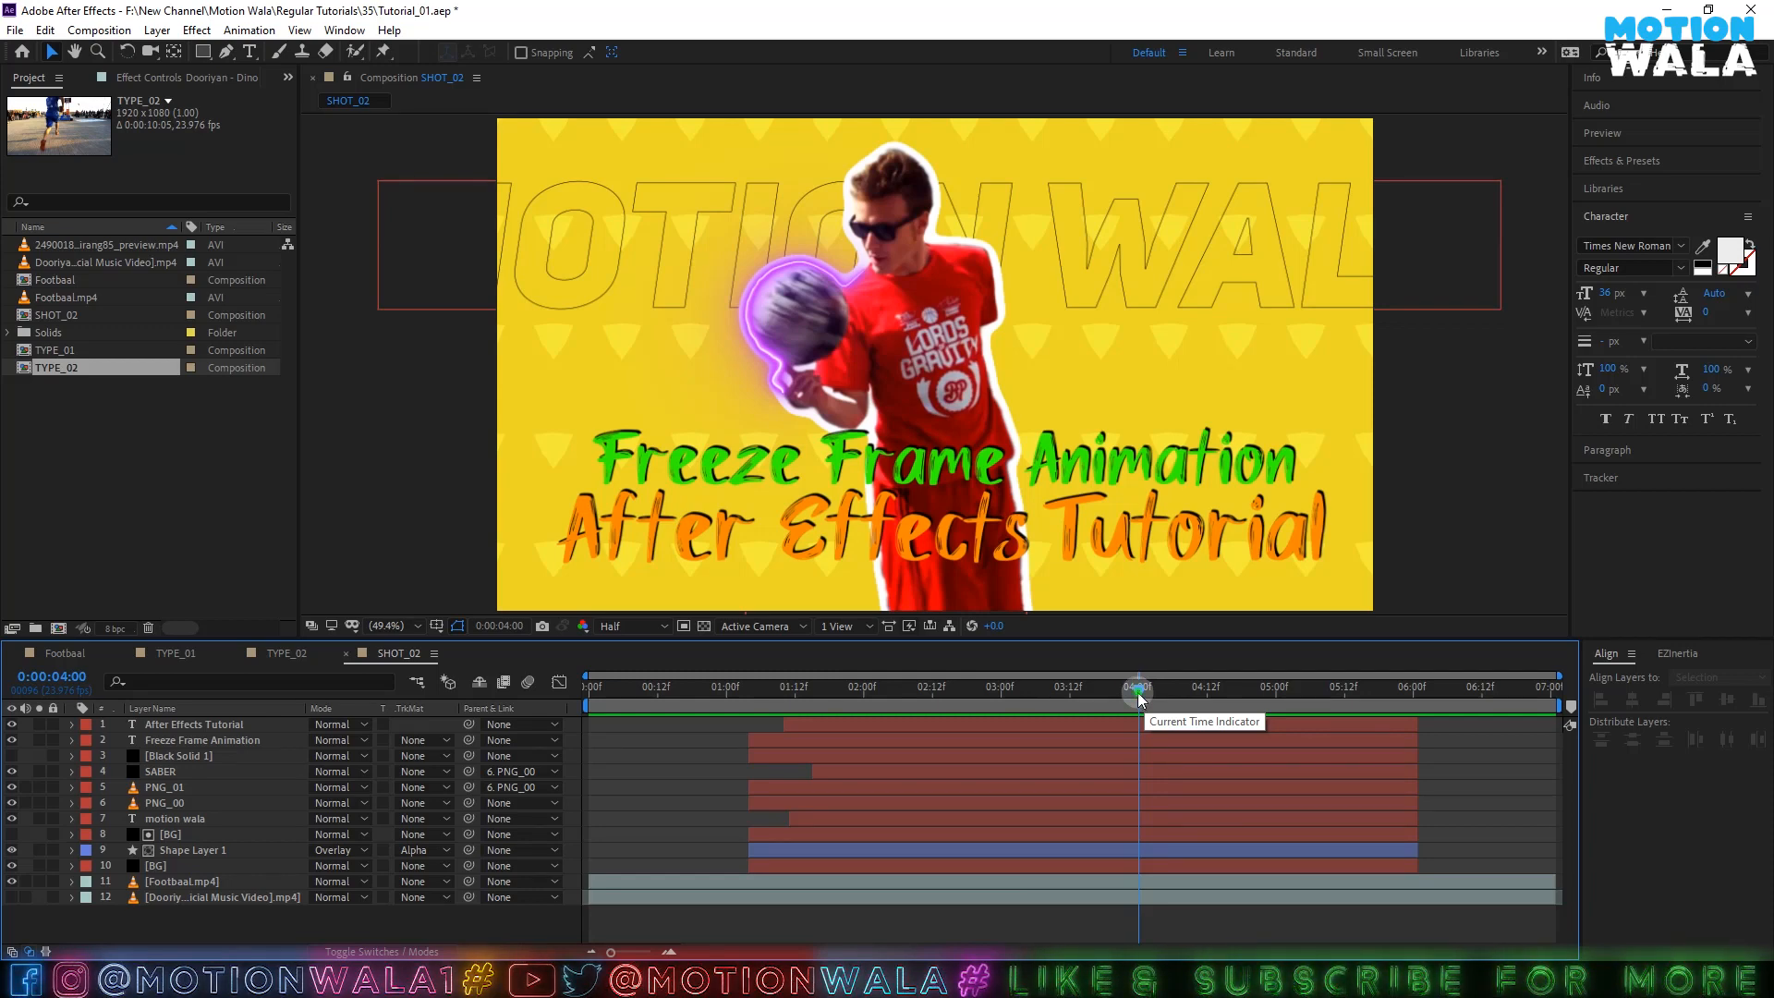
{"action": "left_click_drag", "start_coordinate": [1139, 700], "coordinate": [1275, 700]}
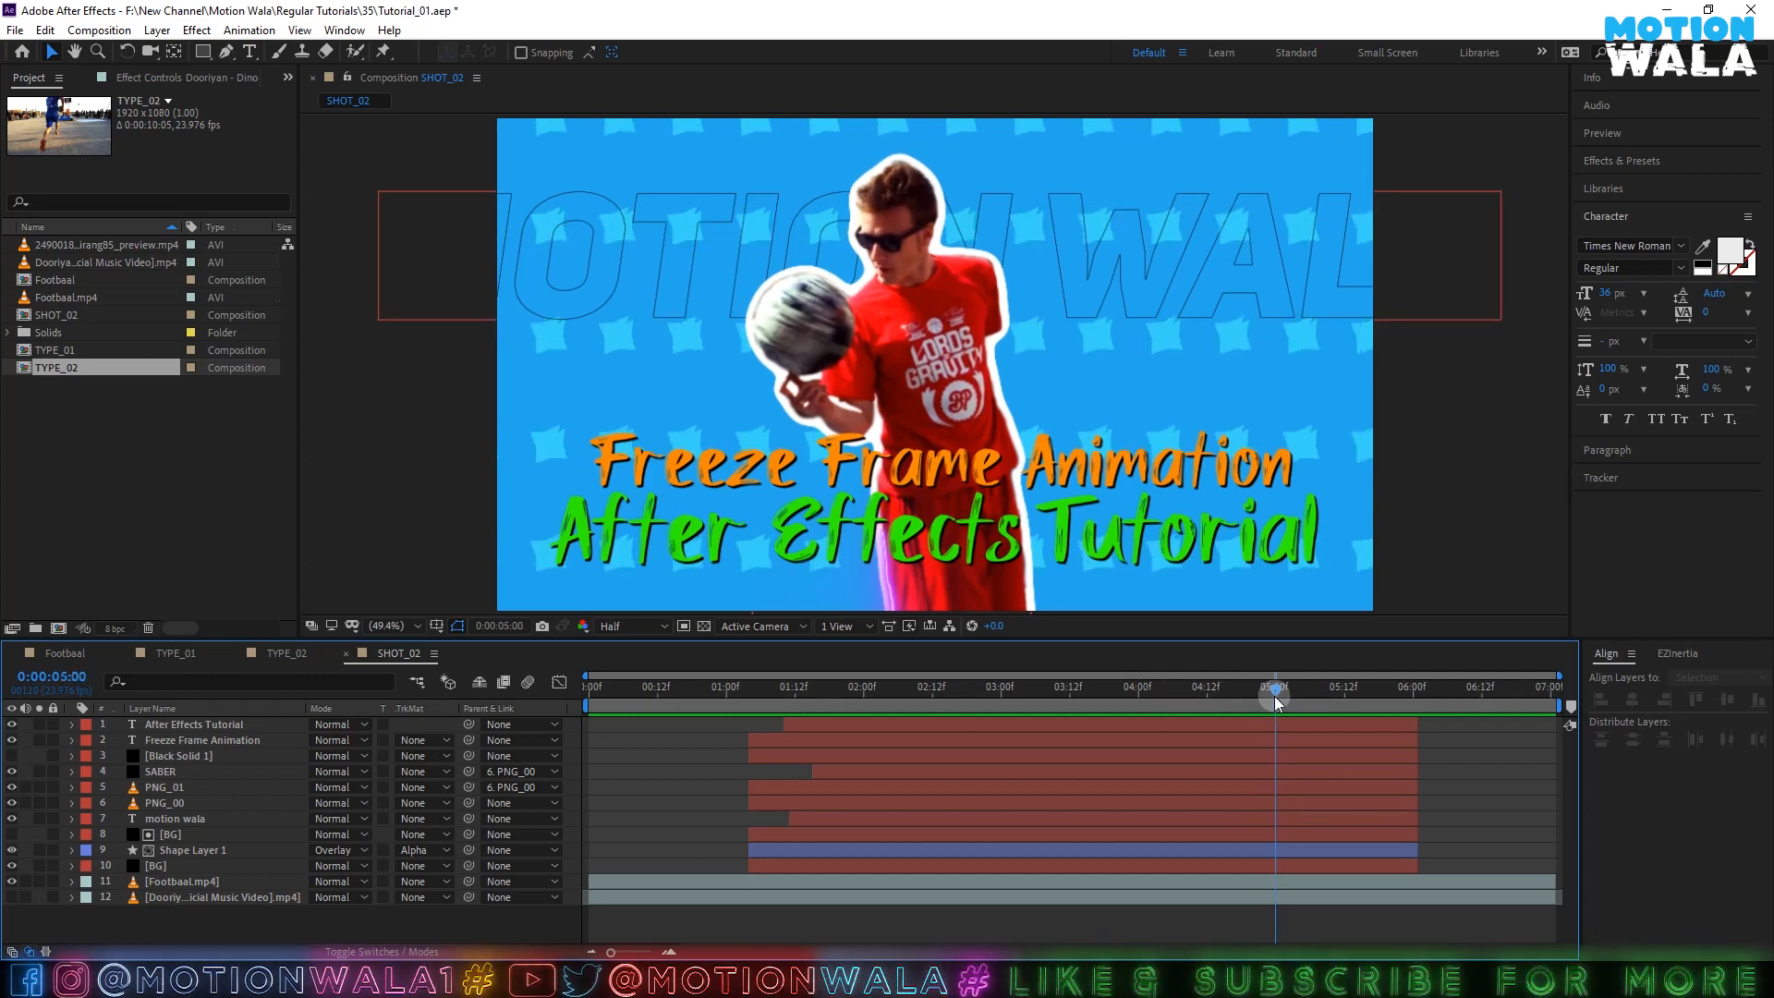
{"action": "left_click_drag", "start_coordinate": [1273, 695], "coordinate": [1228, 697]}
{"action": "left_click_drag", "start_coordinate": [979, 702], "coordinate": [1155, 702]}
- Save the project, duplicate the SHOT_02 composition and open the copy SHOT_03
{"action": "key", "text": "ctrl+s"}
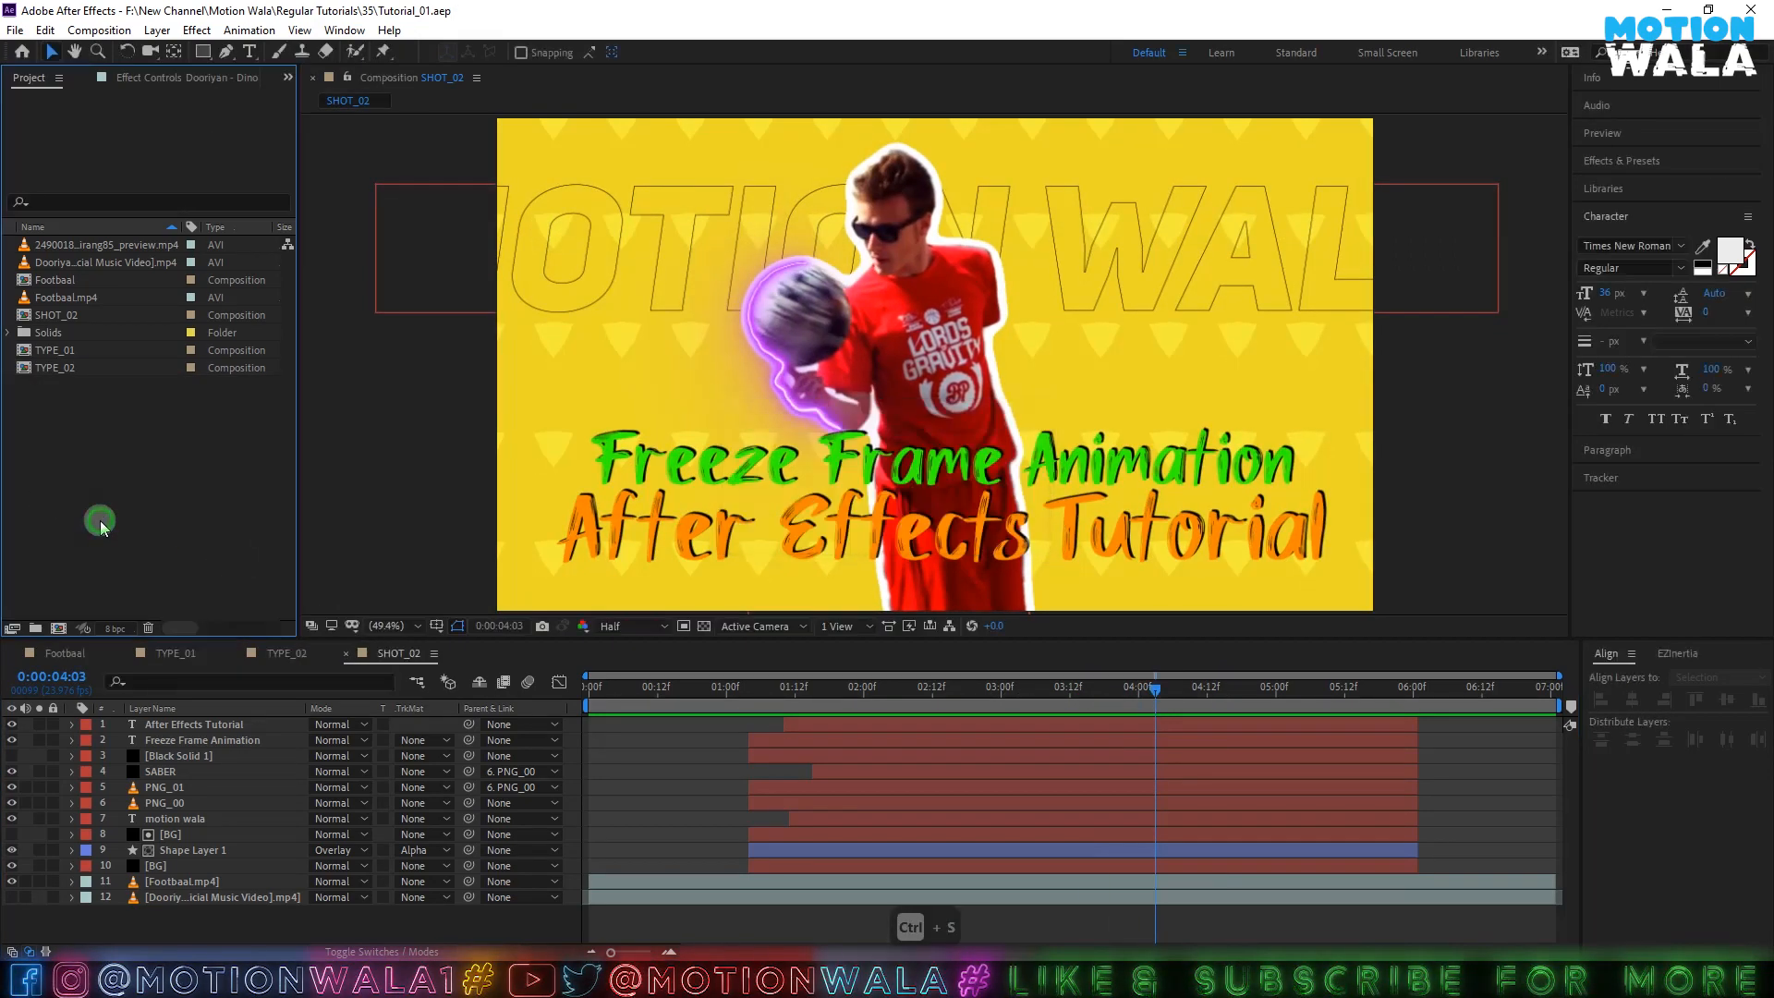
{"action": "left_click", "coordinate": [53, 315]}
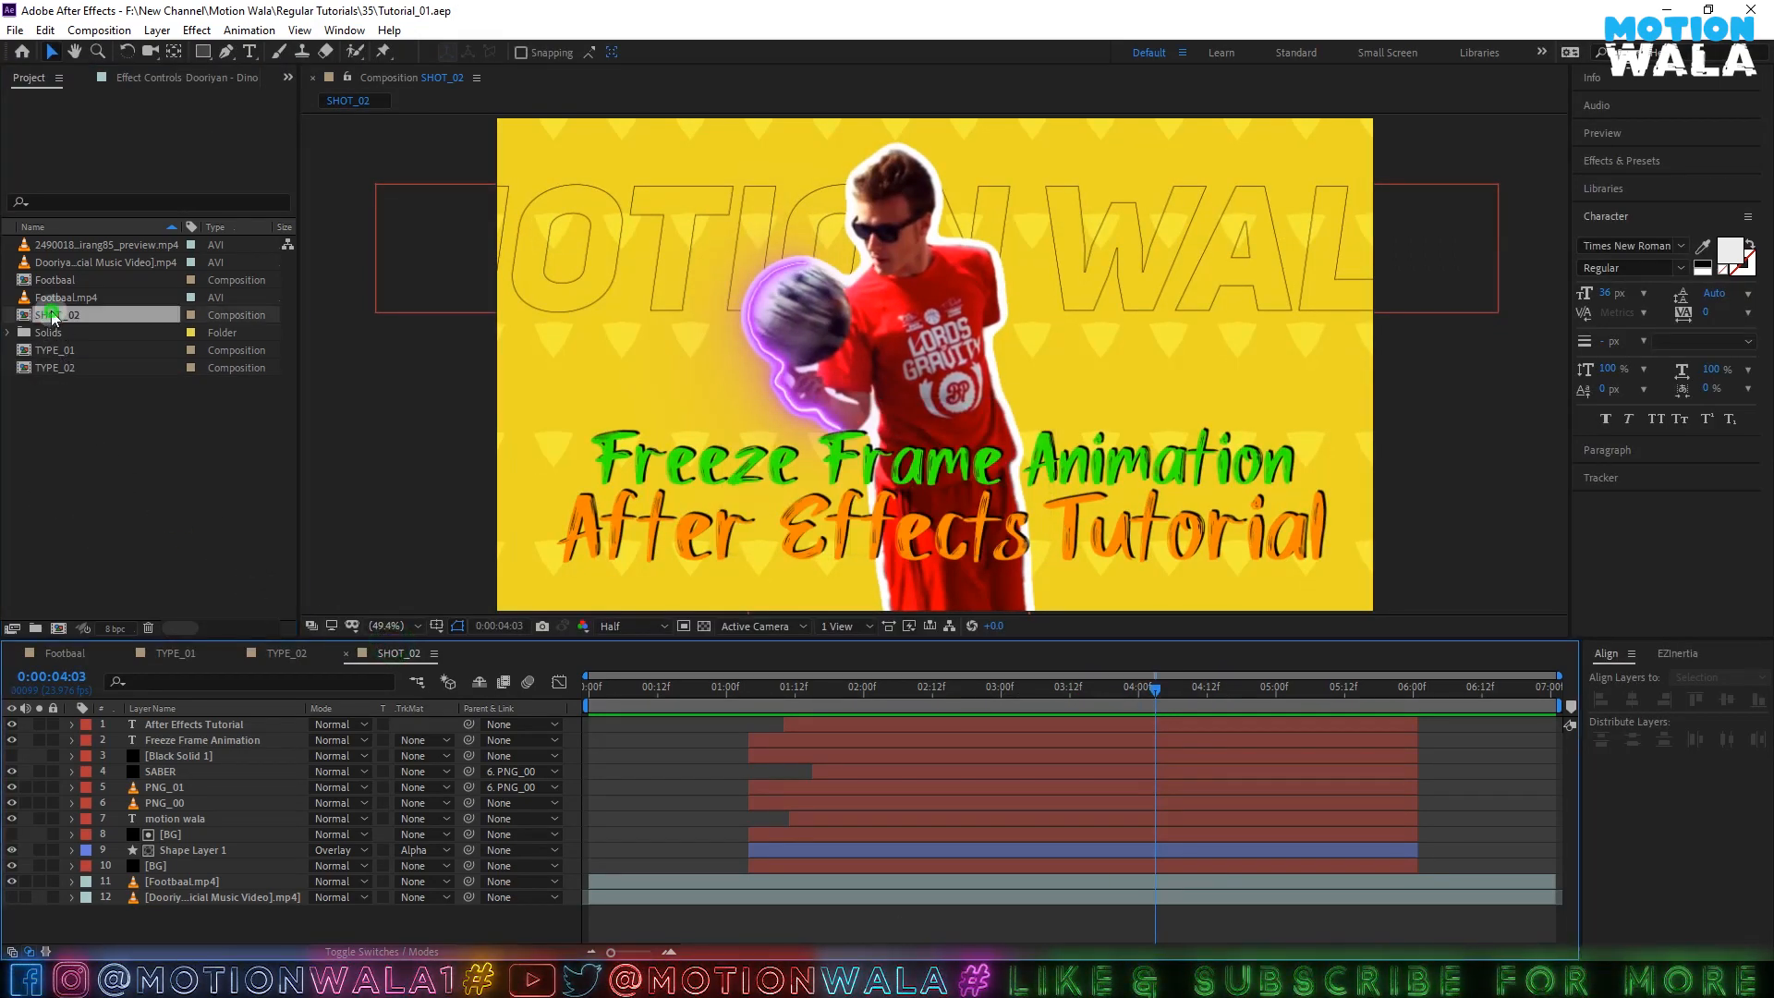
{"action": "key", "text": "ctrl+d"}
{"action": "left_click", "coordinate": [66, 332]}
{"action": "double_click", "coordinate": [102, 332]}
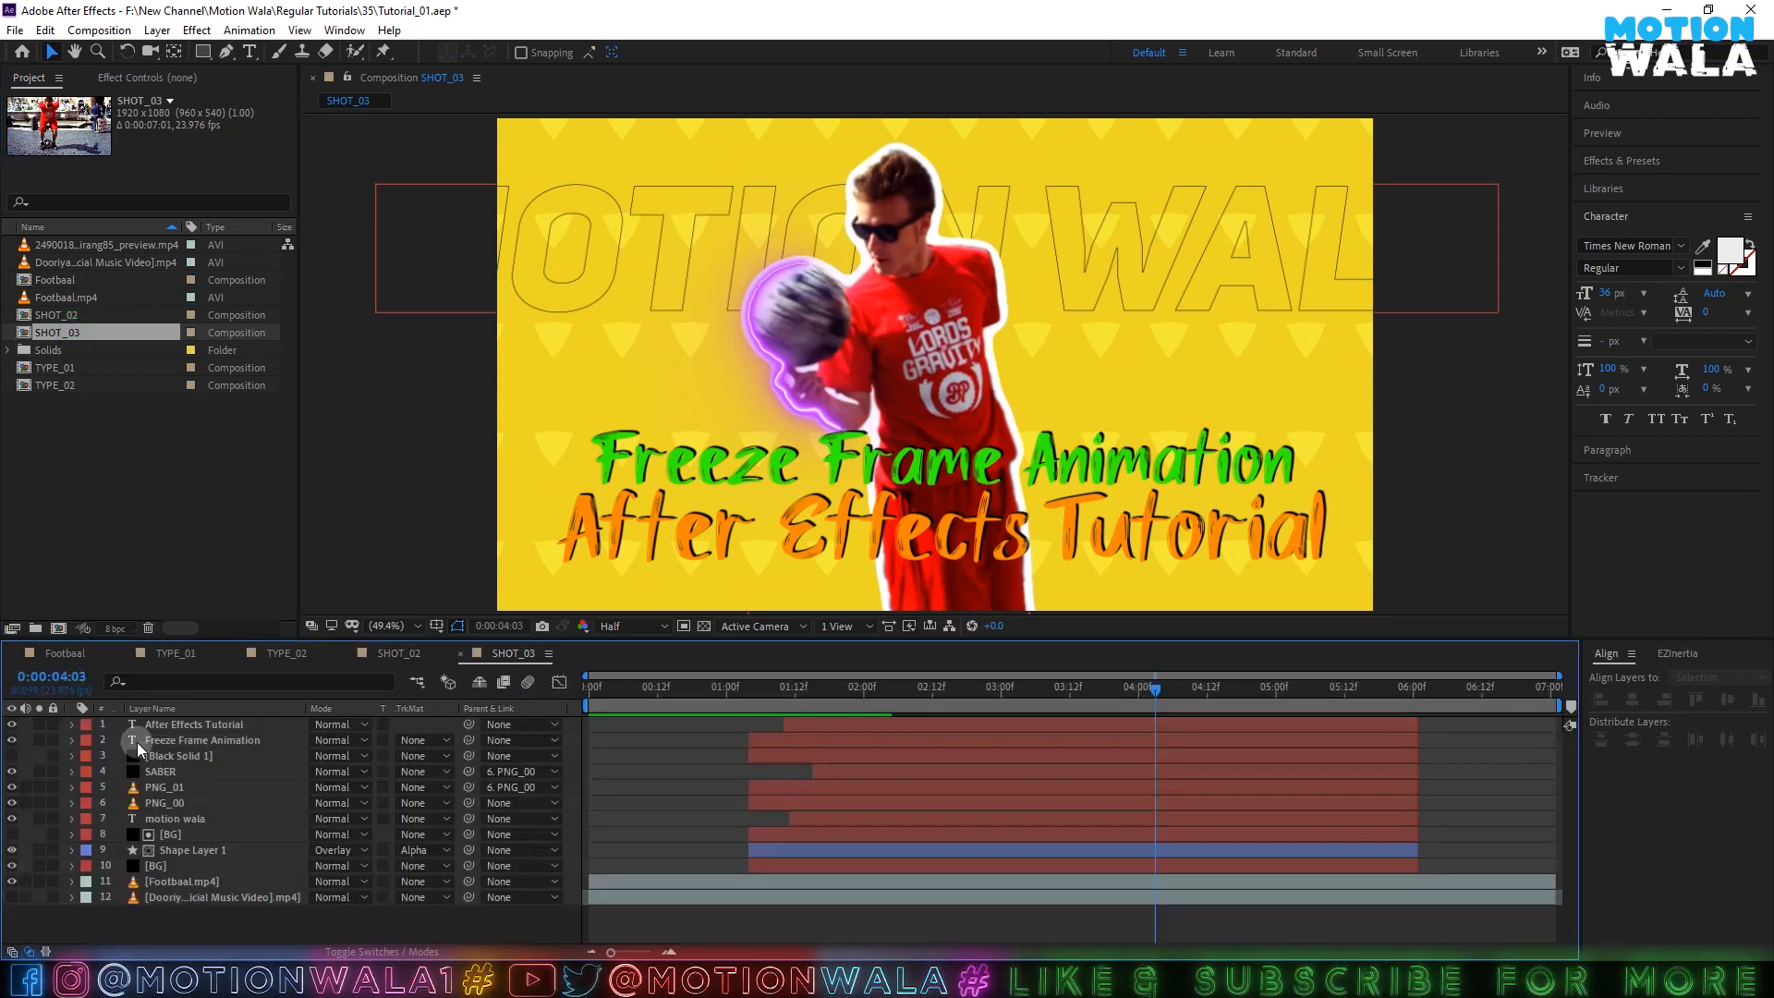
- Delete every layer in SHOT_03 except Footbaal.mp4
{"action": "left_click", "coordinate": [153, 725]}
{"action": "left_click", "coordinate": [197, 878], "text": "shift"}
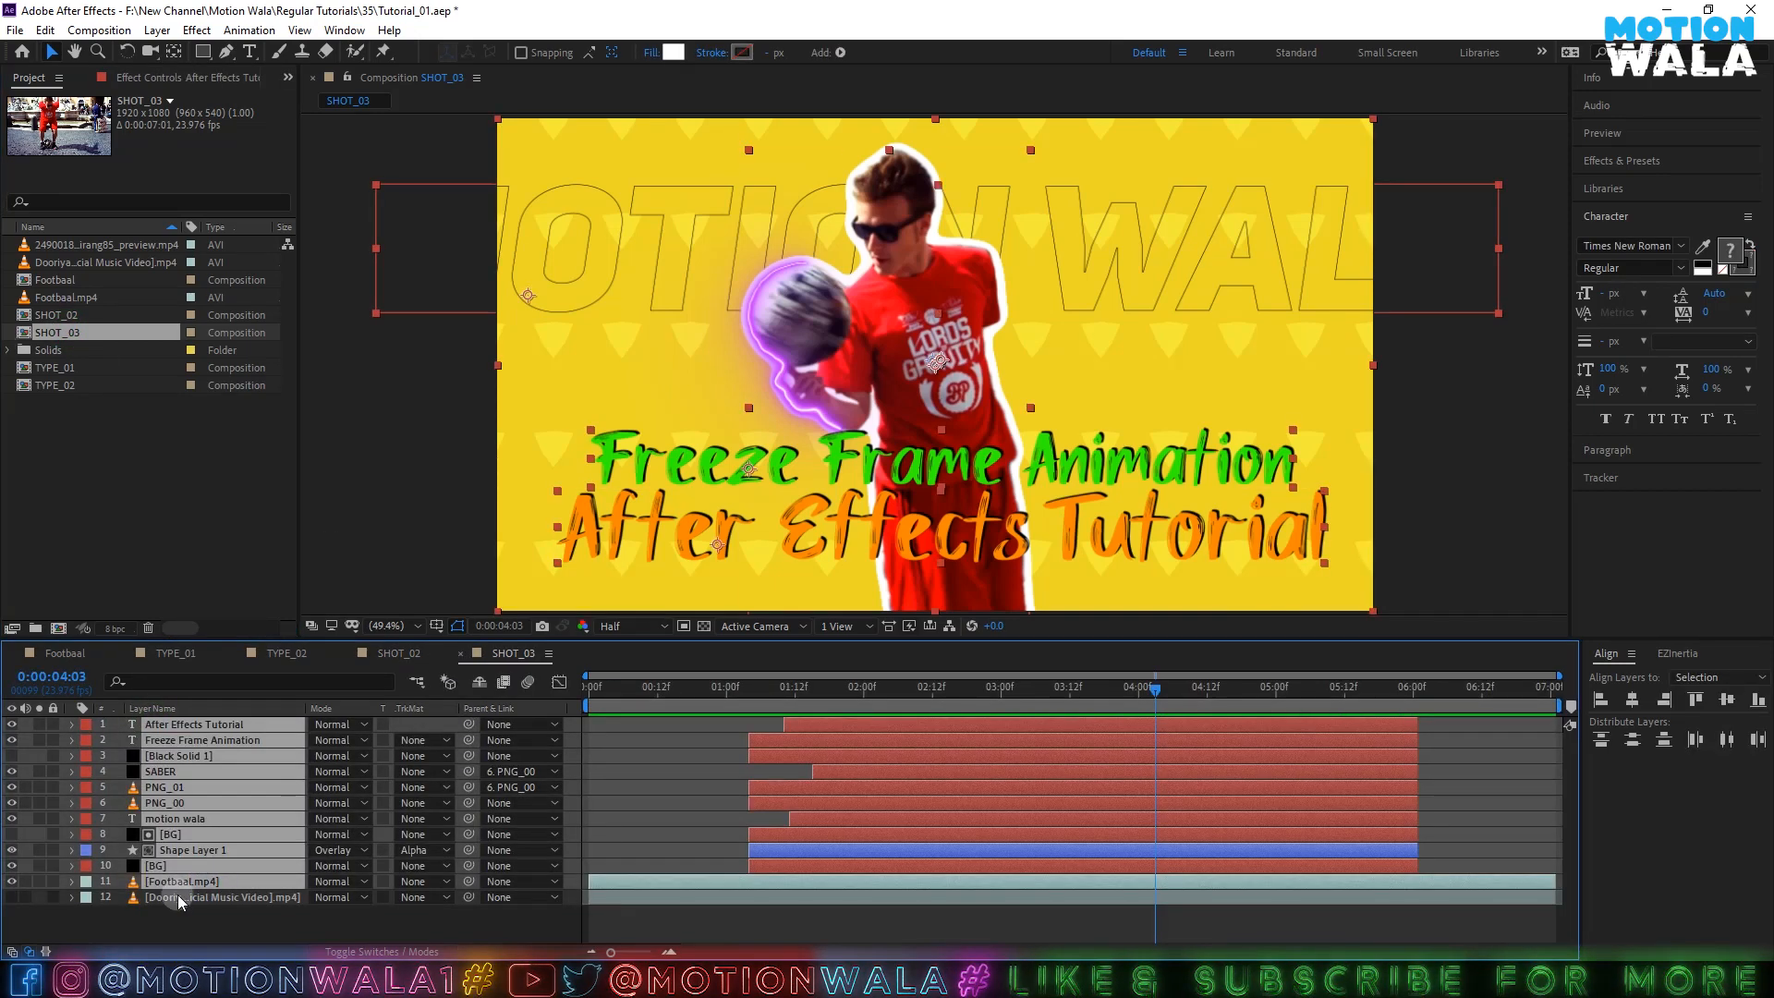
{"action": "left_click", "coordinate": [177, 894]}
{"action": "key", "text": "Delete"}
{"action": "left_click", "coordinate": [180, 851]}
{"action": "left_click", "coordinate": [175, 865]}
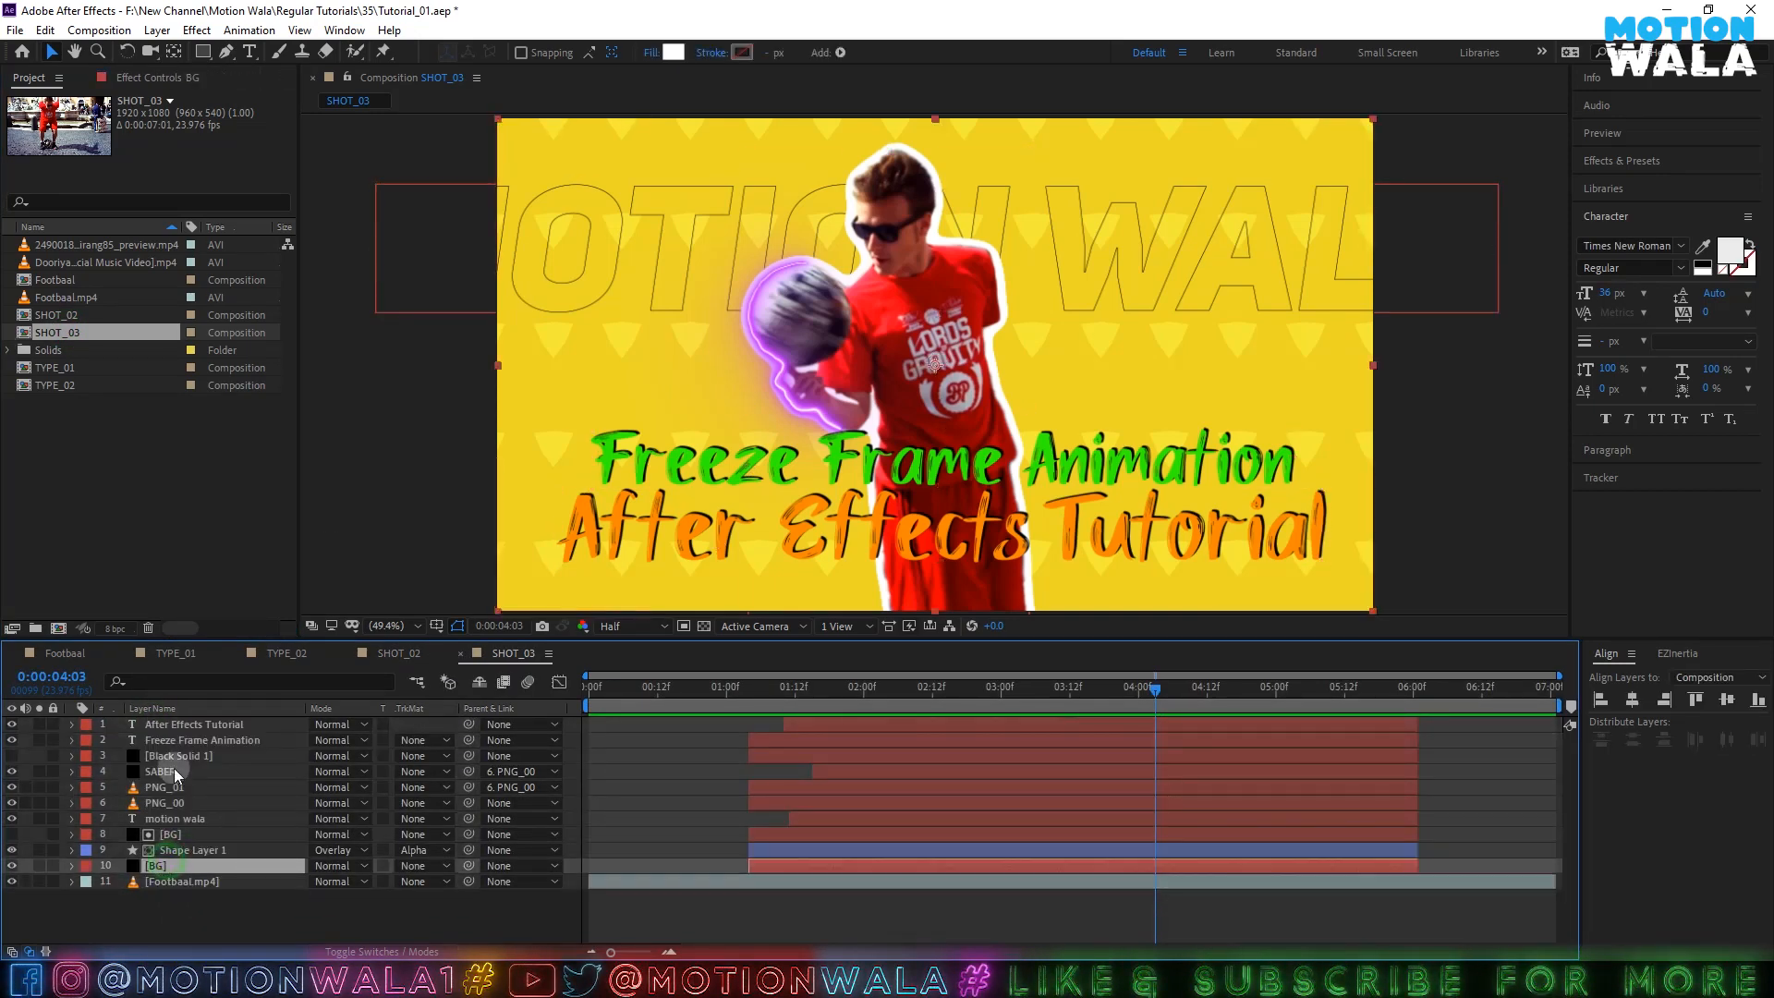
{"action": "left_click", "coordinate": [171, 725], "text": "shift"}
{"action": "key", "text": "Delete"}
- Remove the existing time remapping from the Footbaal.mp4 layer and trim the layer's end at 0:00:02:02
{"action": "left_click", "coordinate": [166, 728]}
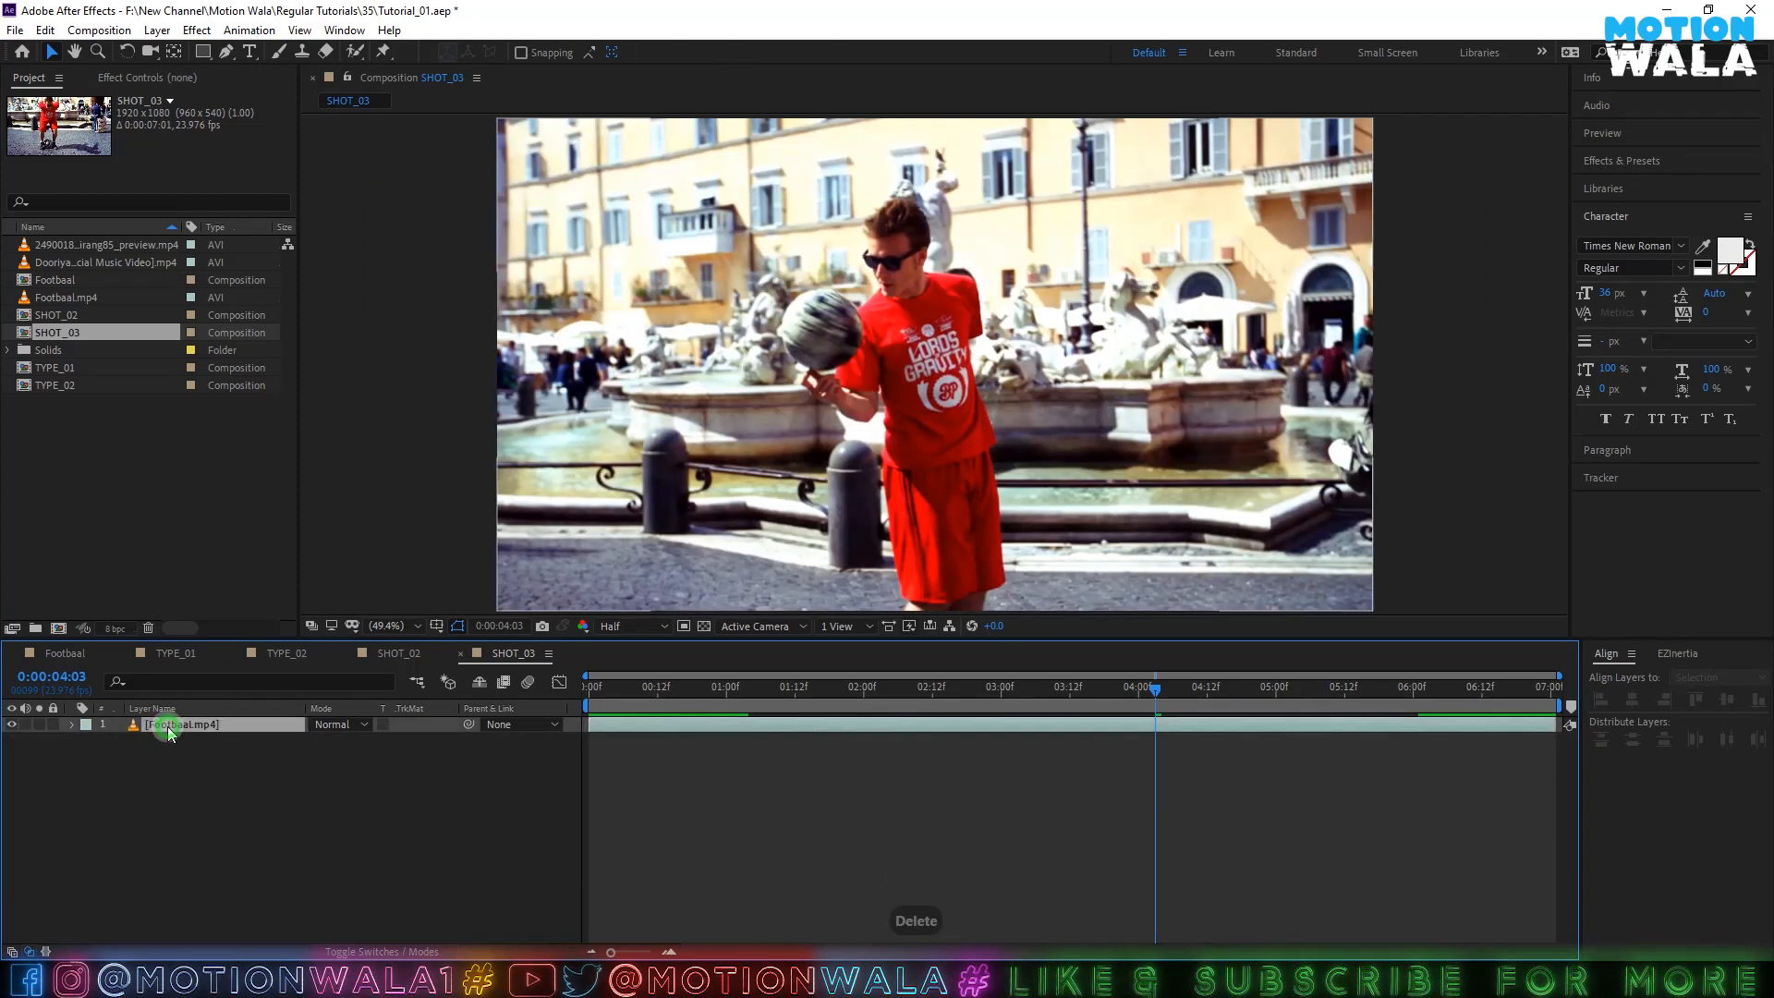
{"action": "key", "text": "ctrl+alt+t"}
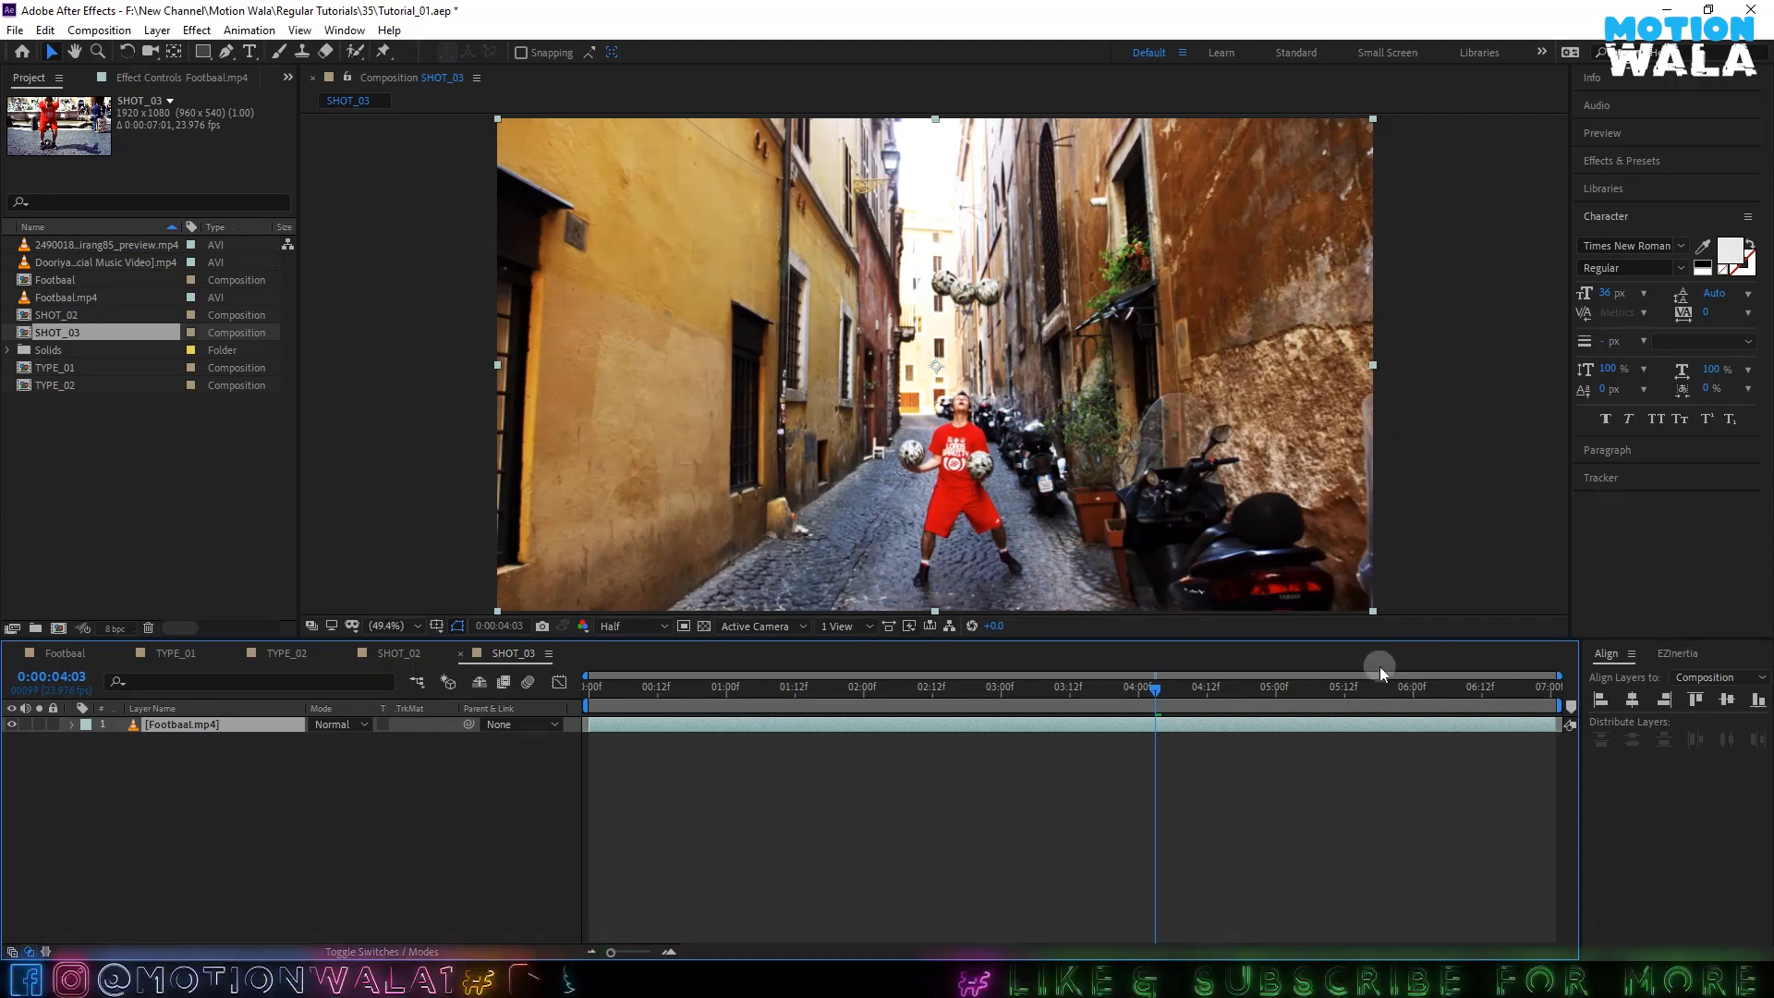
{"action": "left_click_drag", "start_coordinate": [1233, 688], "coordinate": [878, 704]}
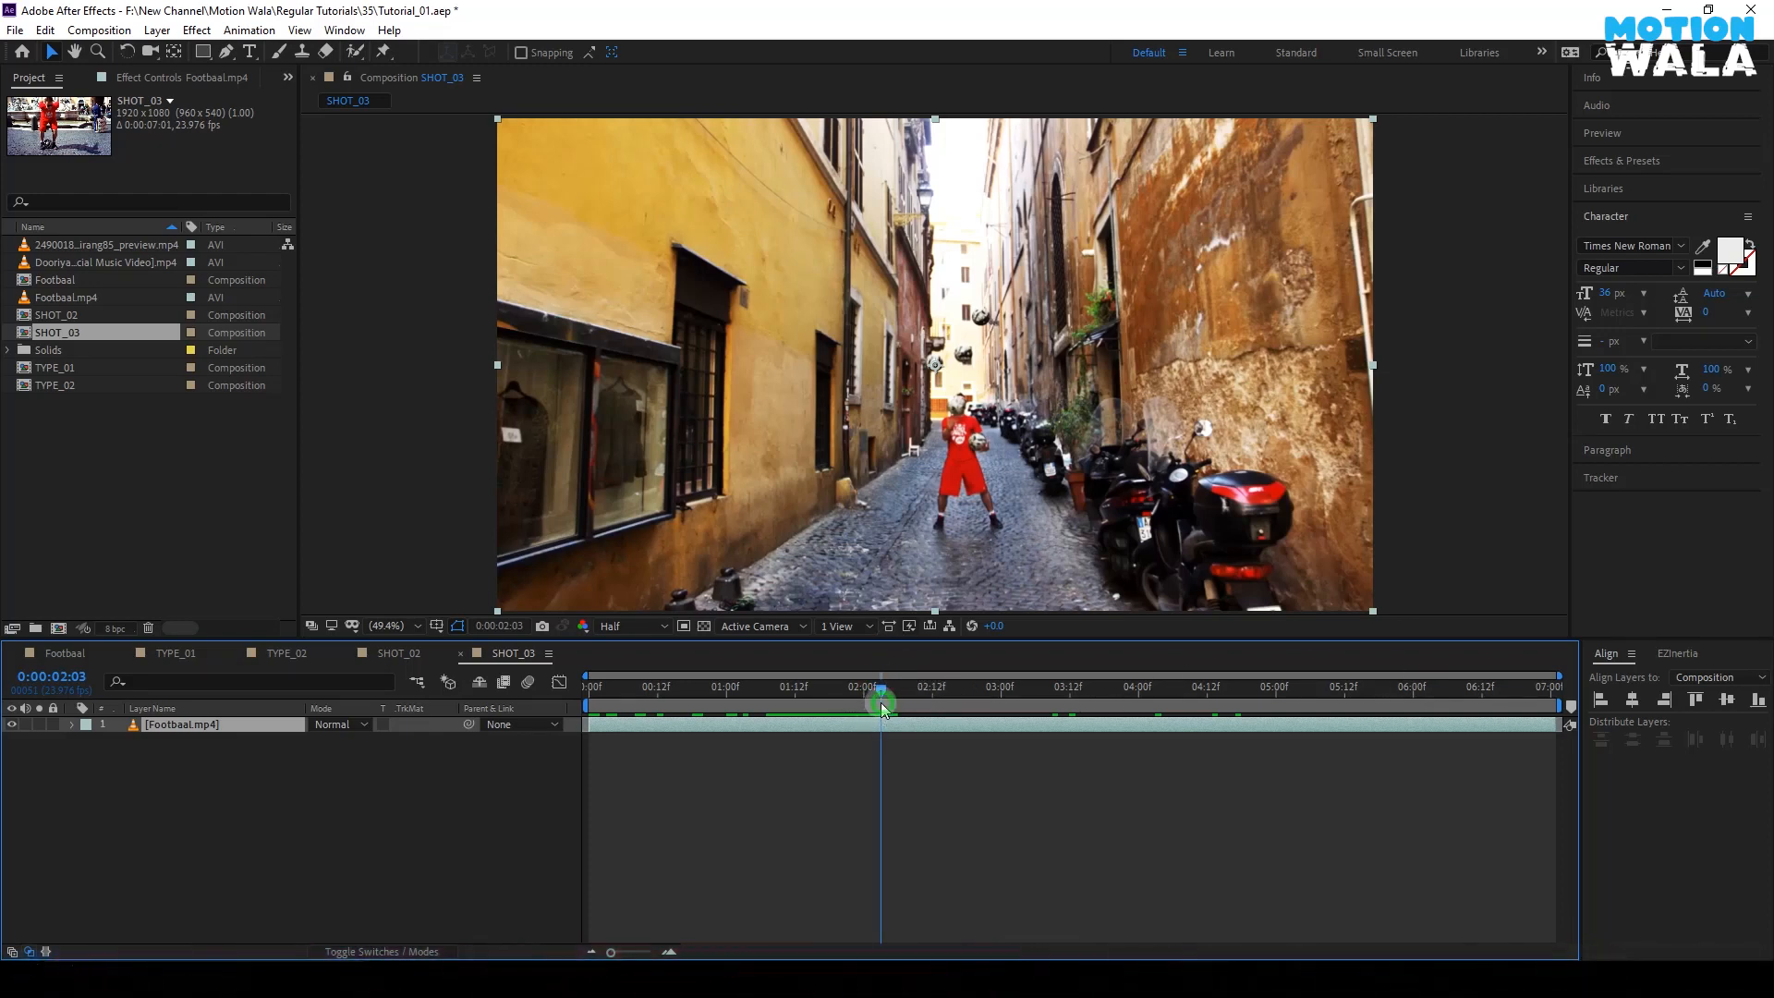
{"action": "left_click_drag", "start_coordinate": [879, 702], "coordinate": [879, 707]}
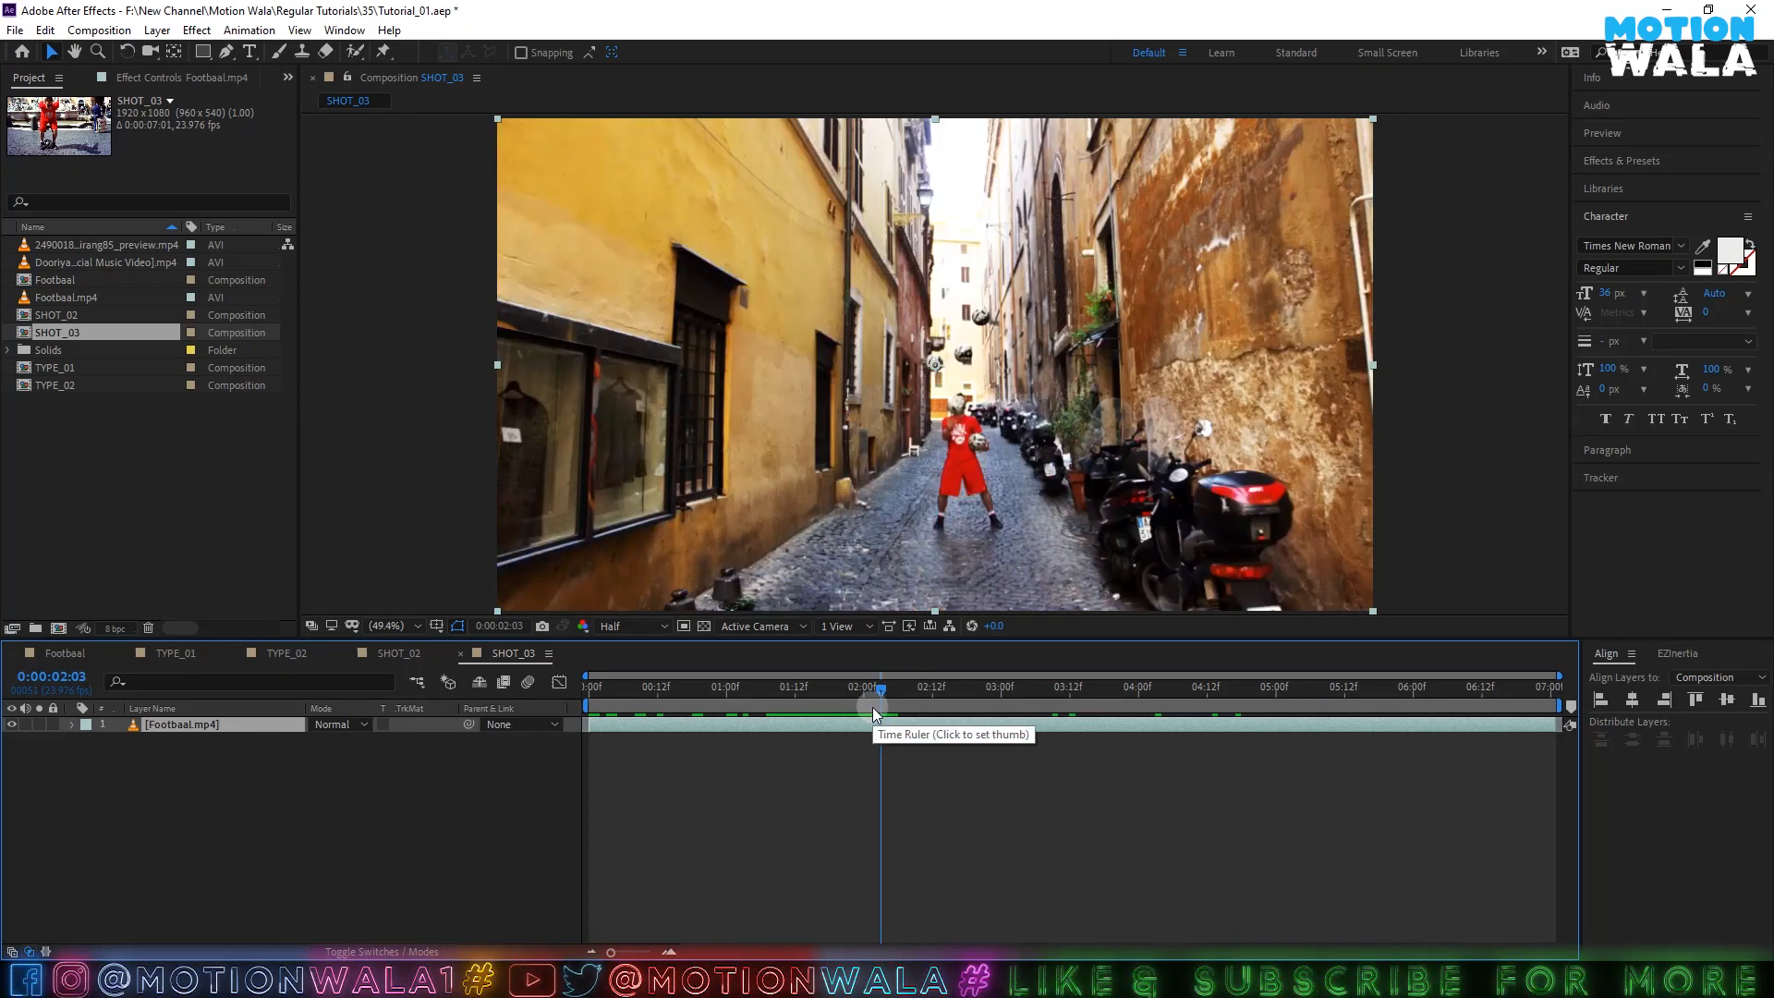
{"action": "left_click", "coordinate": [872, 707]}
{"action": "key", "text": "alt+bracketright"}
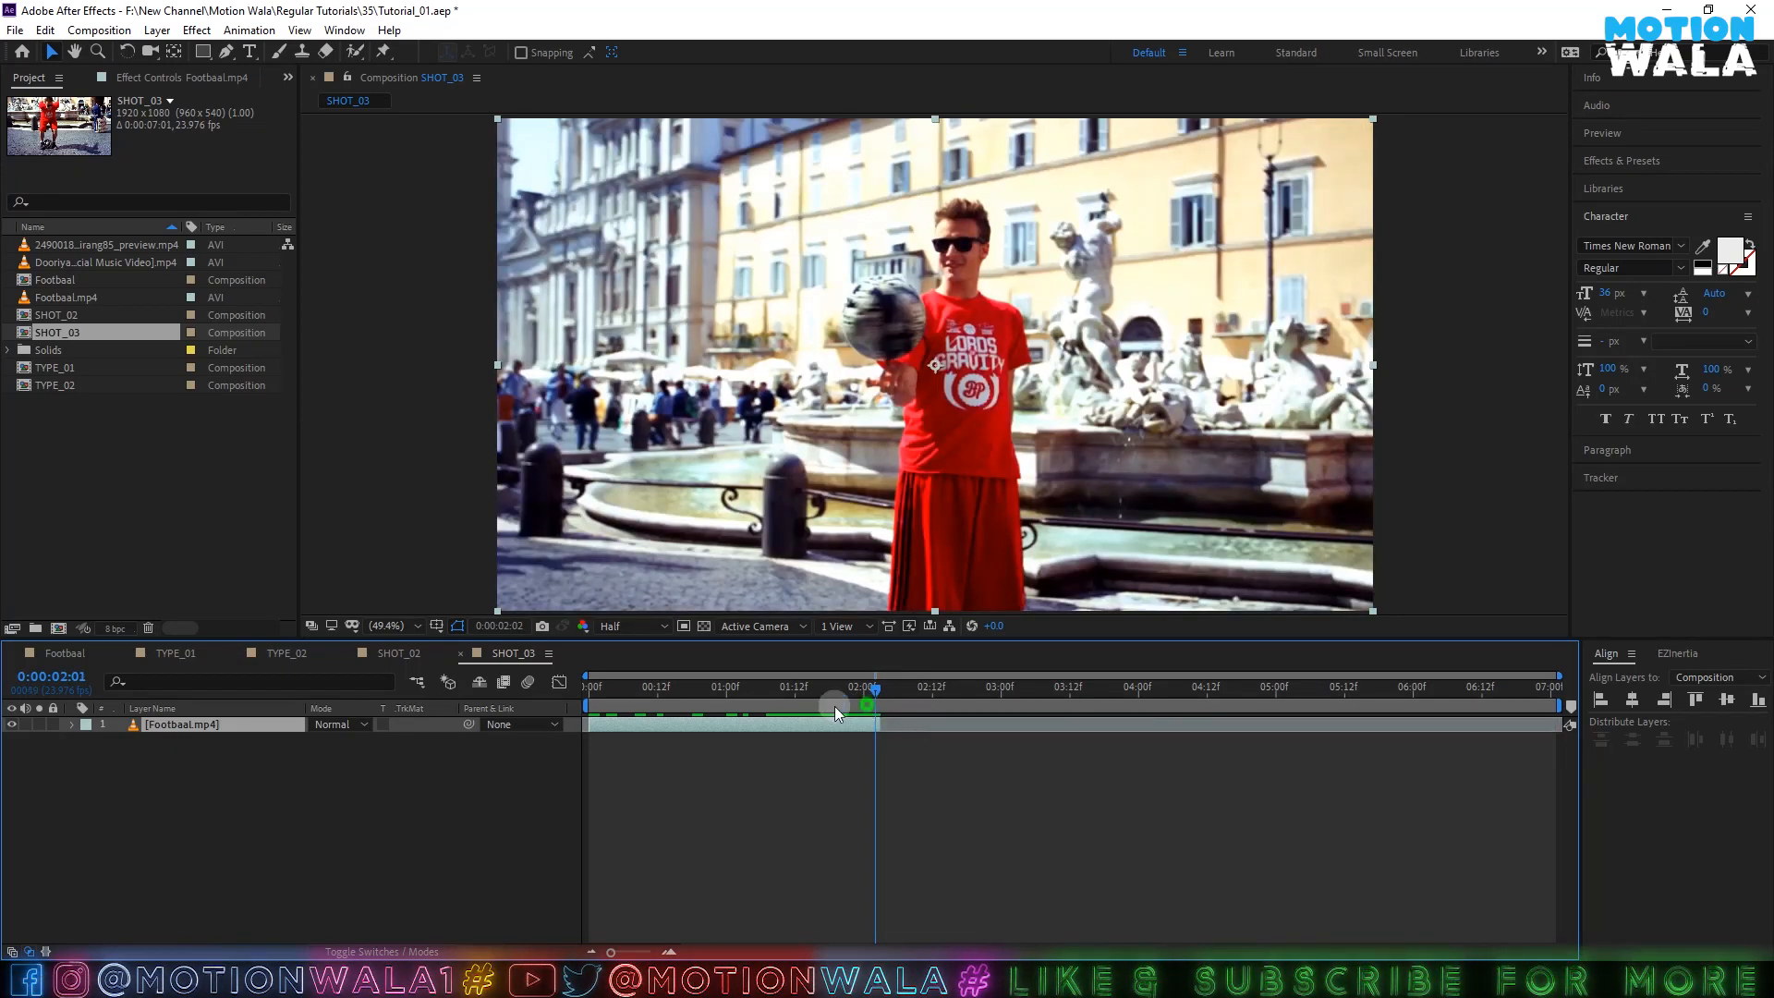
- Scrub through the trimmed clip and enable time remapping on the Footbaal.mp4 layer
{"action": "left_click_drag", "start_coordinate": [834, 706], "coordinate": [519, 690]}
{"action": "left_click_drag", "start_coordinate": [682, 698], "coordinate": [725, 719]}
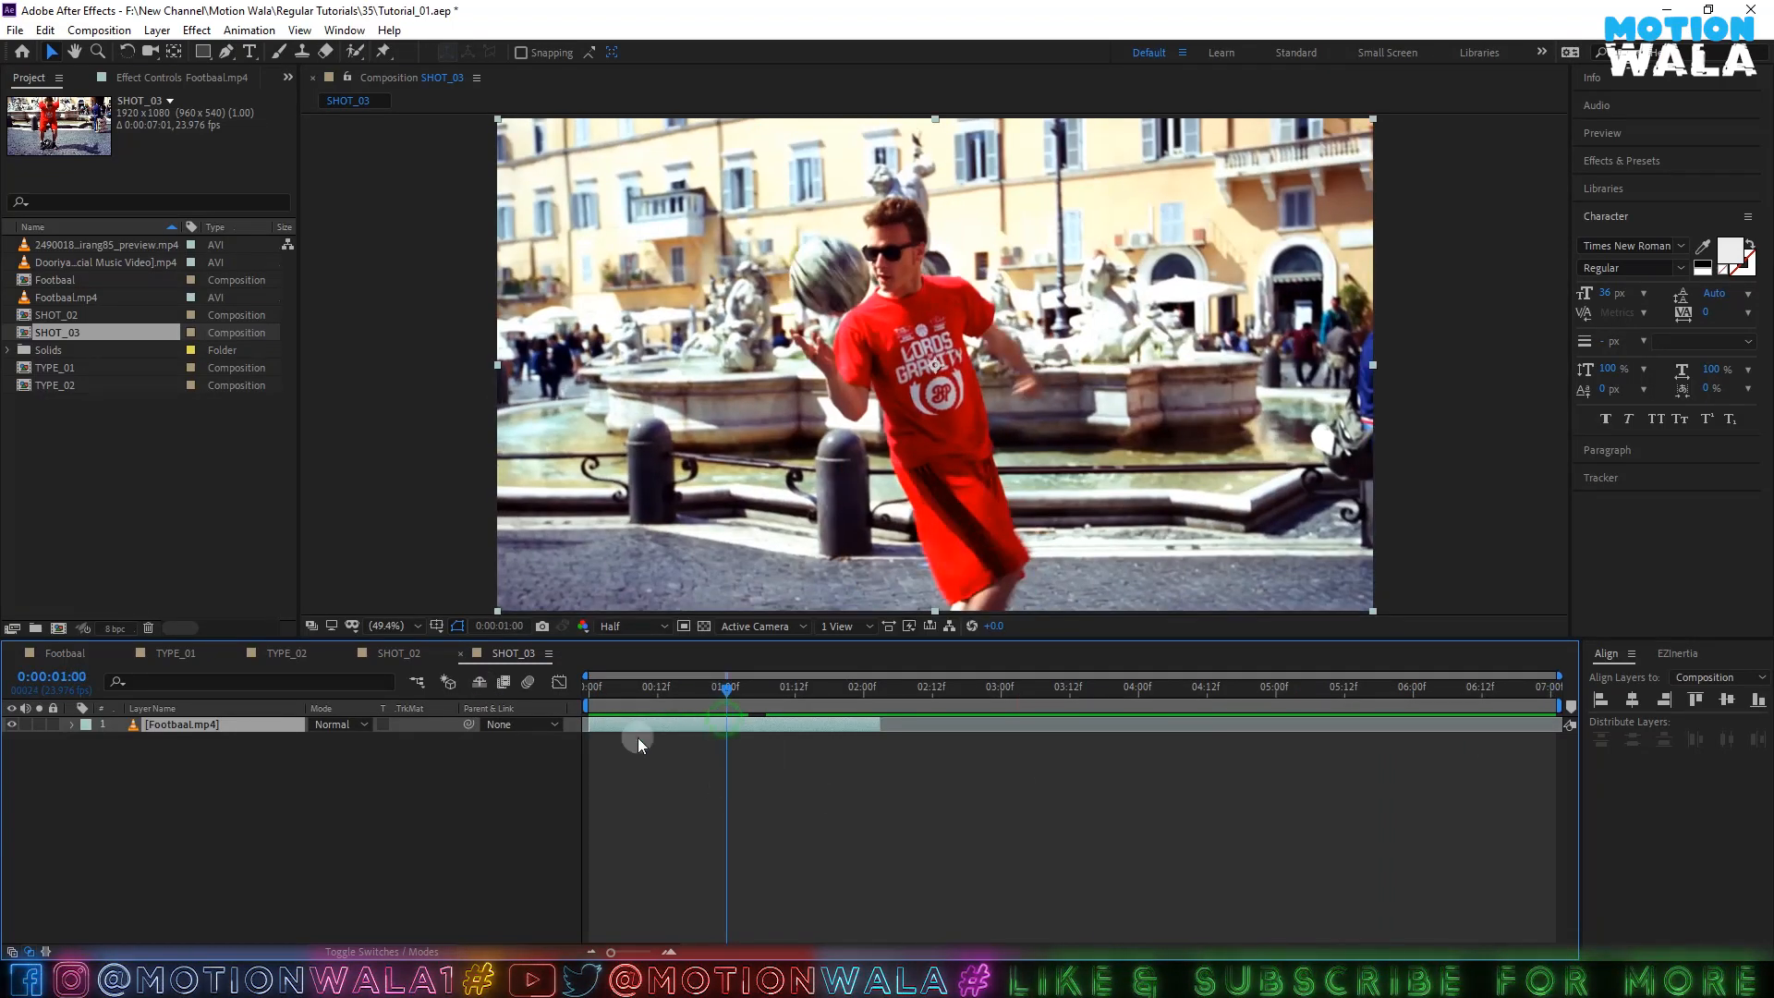
{"action": "right_click", "coordinate": [209, 722]}
{"action": "mouse_move", "coordinate": [226, 318]}
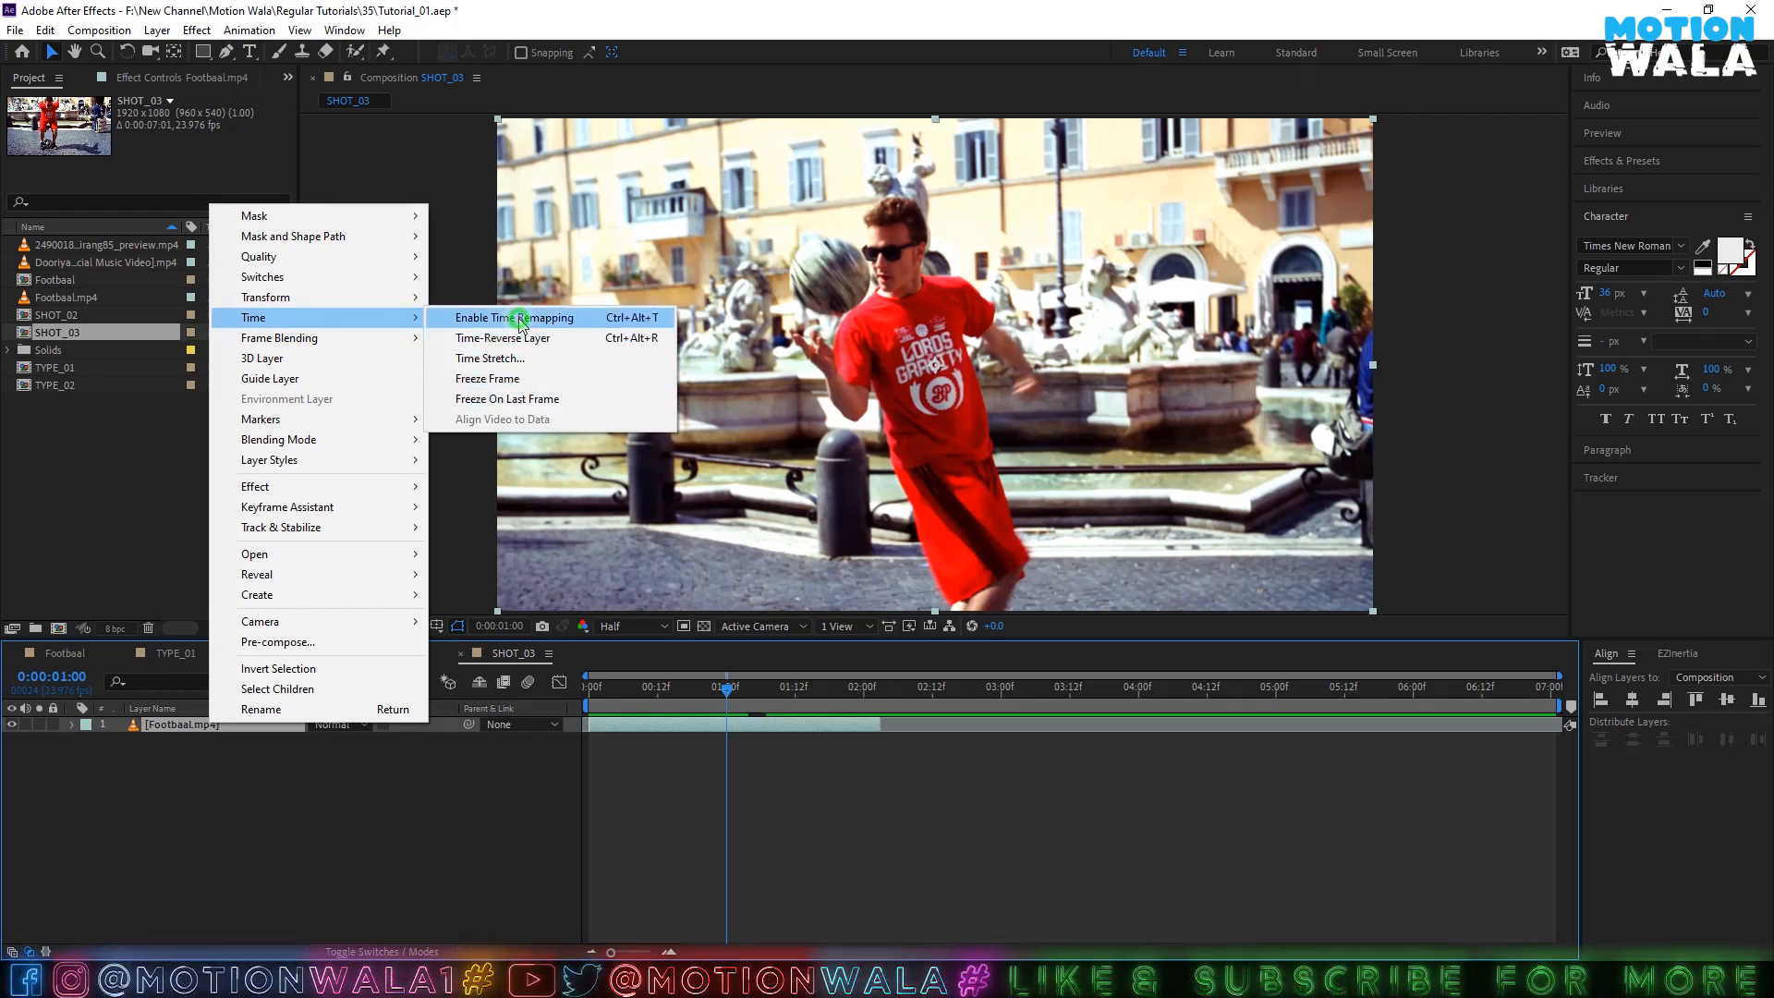
{"action": "left_click", "coordinate": [517, 318]}
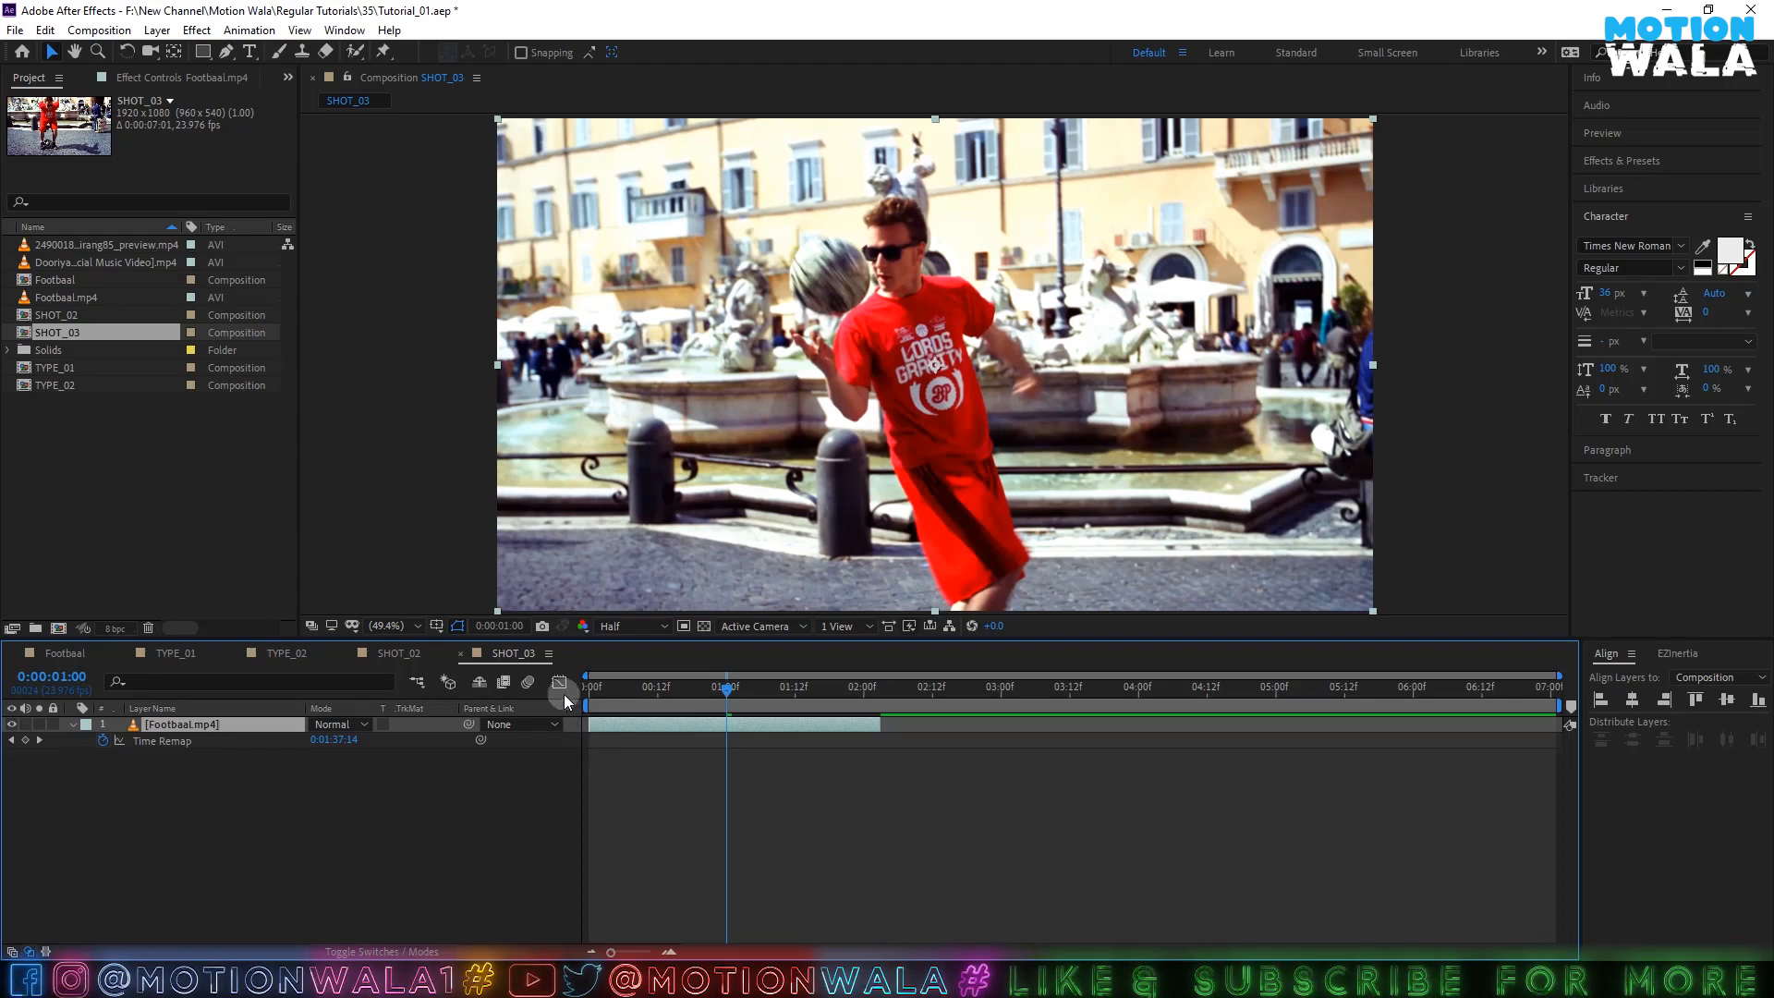
- Add Time Remap keyframes to the Footbaal.mp4 layer at 0:00:02:02 and 0:00:00:00
{"action": "key", "text": "u"}
{"action": "left_click_drag", "start_coordinate": [724, 690], "coordinate": [877, 722]}
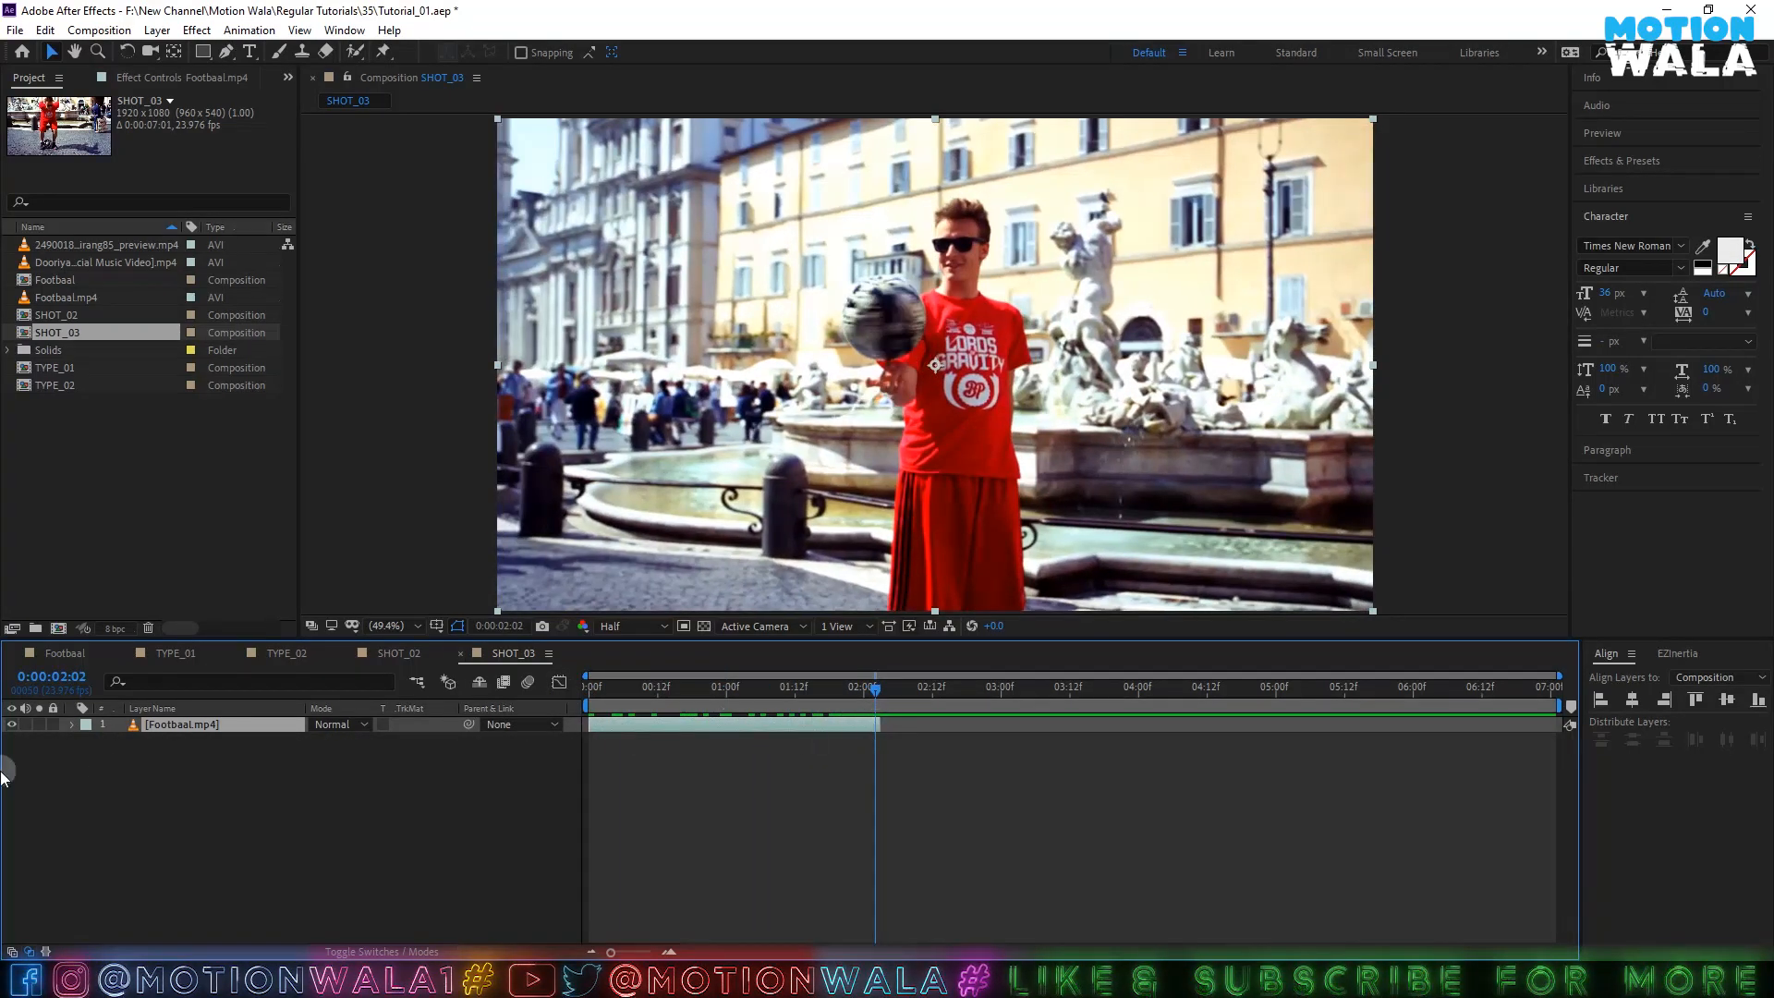
{"action": "key", "text": "u"}
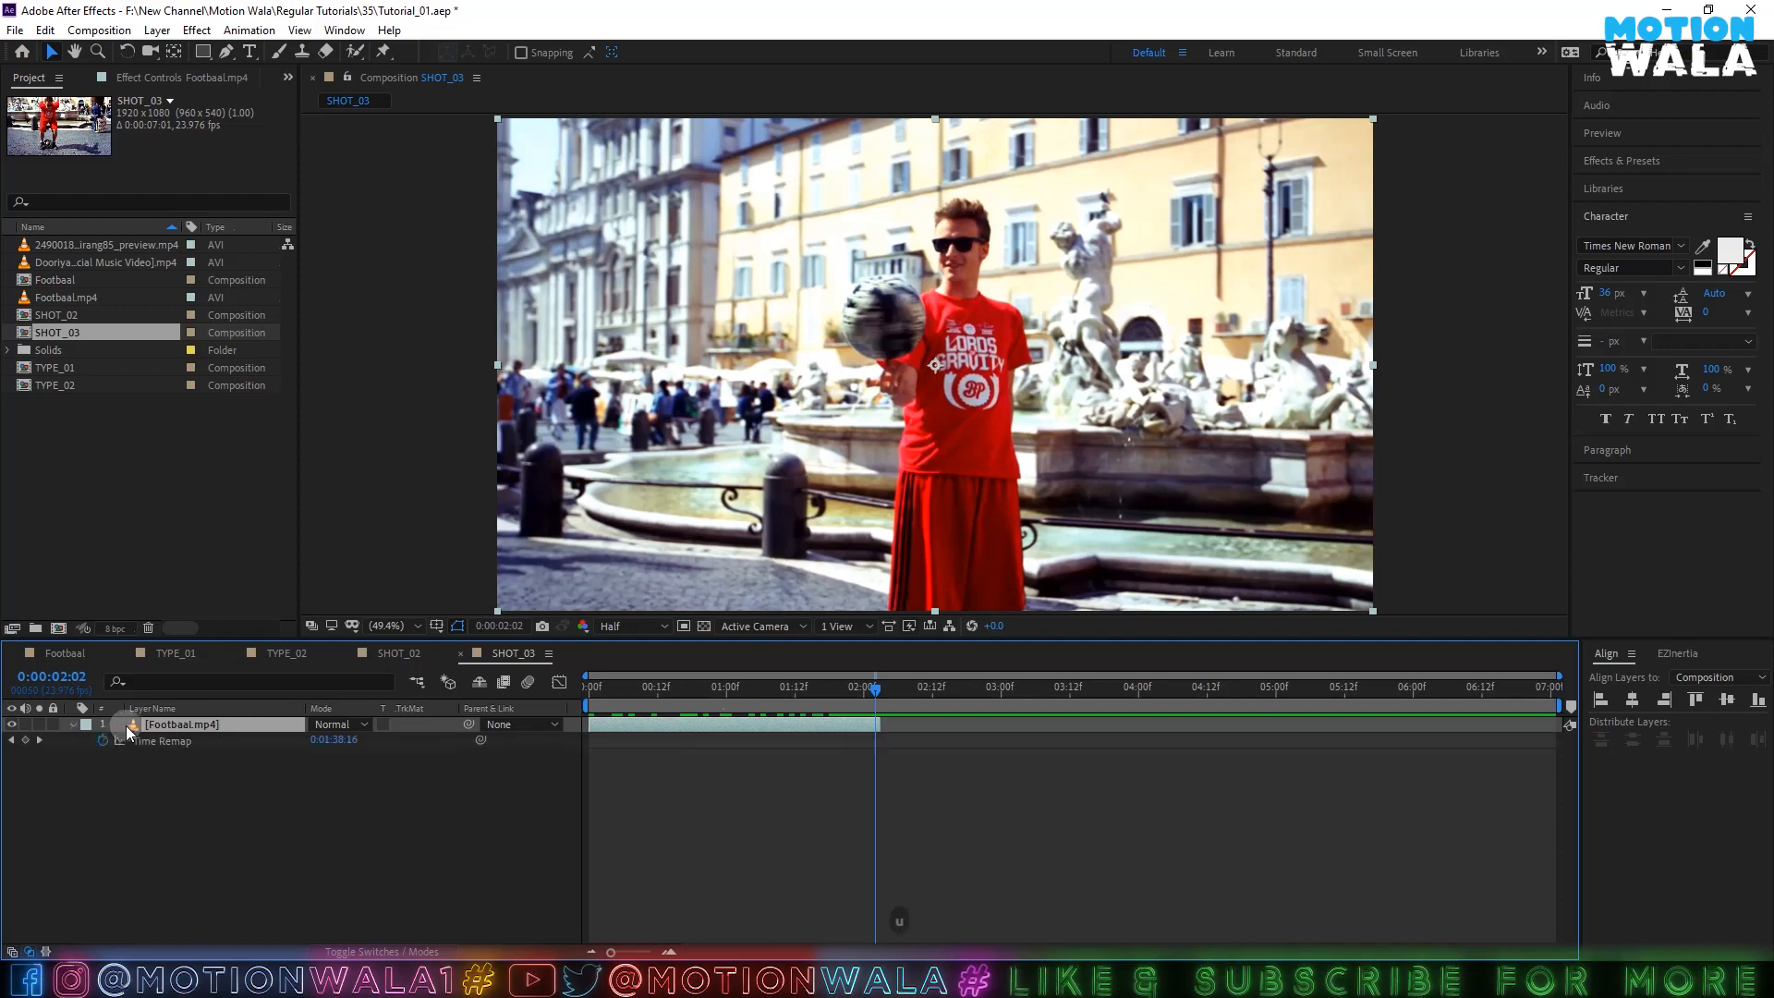
{"action": "left_click", "coordinate": [25, 738]}
{"action": "left_click_drag", "start_coordinate": [826, 699], "coordinate": [588, 707]}
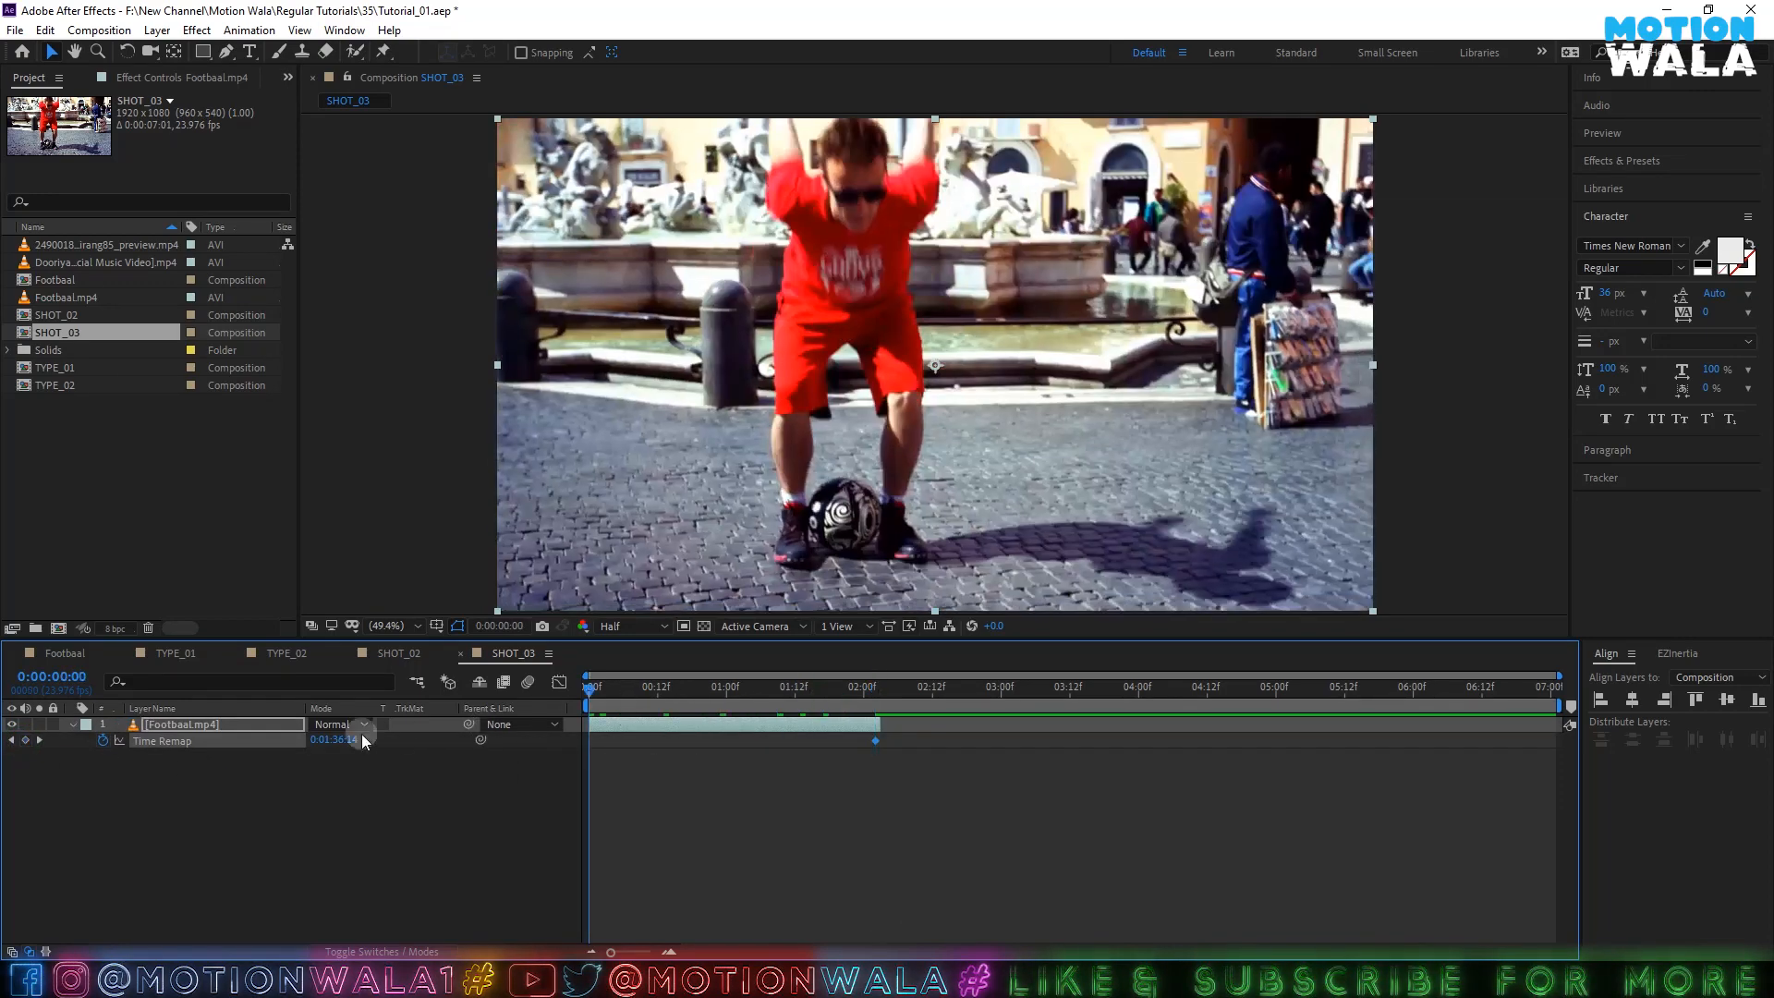
{"action": "left_click", "coordinate": [39, 738]}
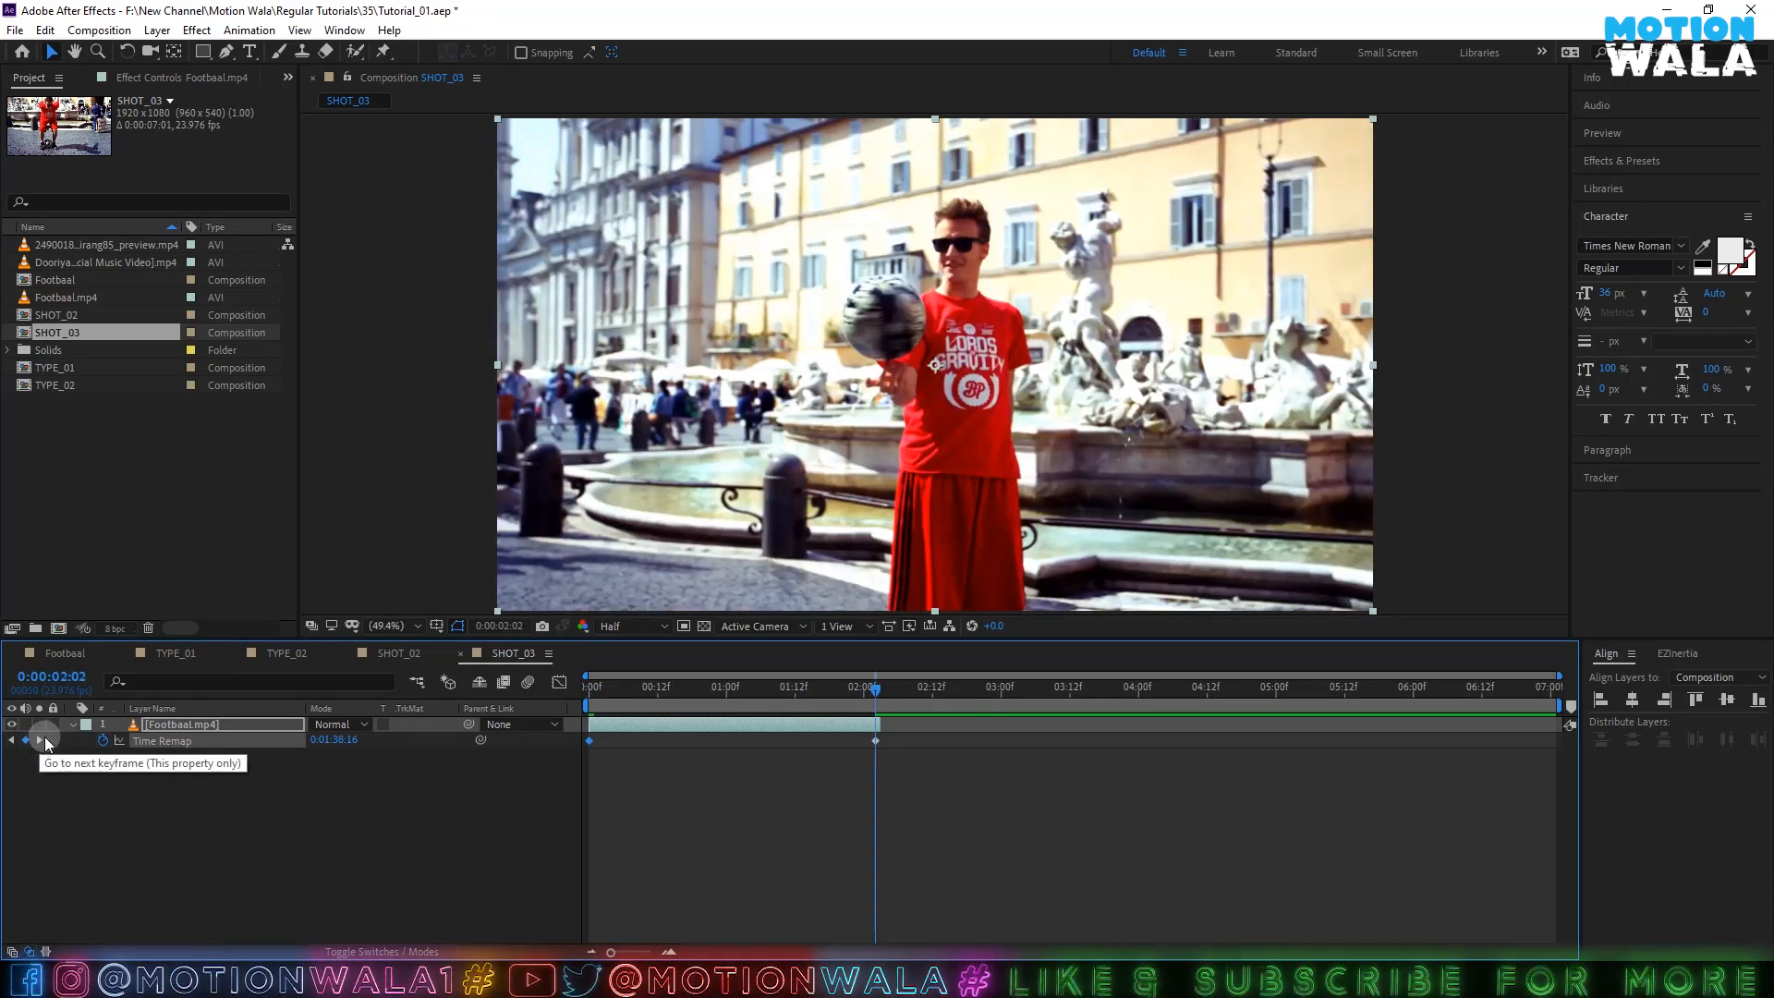
- Remove the Time Remap keyframes lying outside the composition, at 0:01:10:17 and -0:01:36:14
{"action": "left_click", "coordinate": [38, 741]}
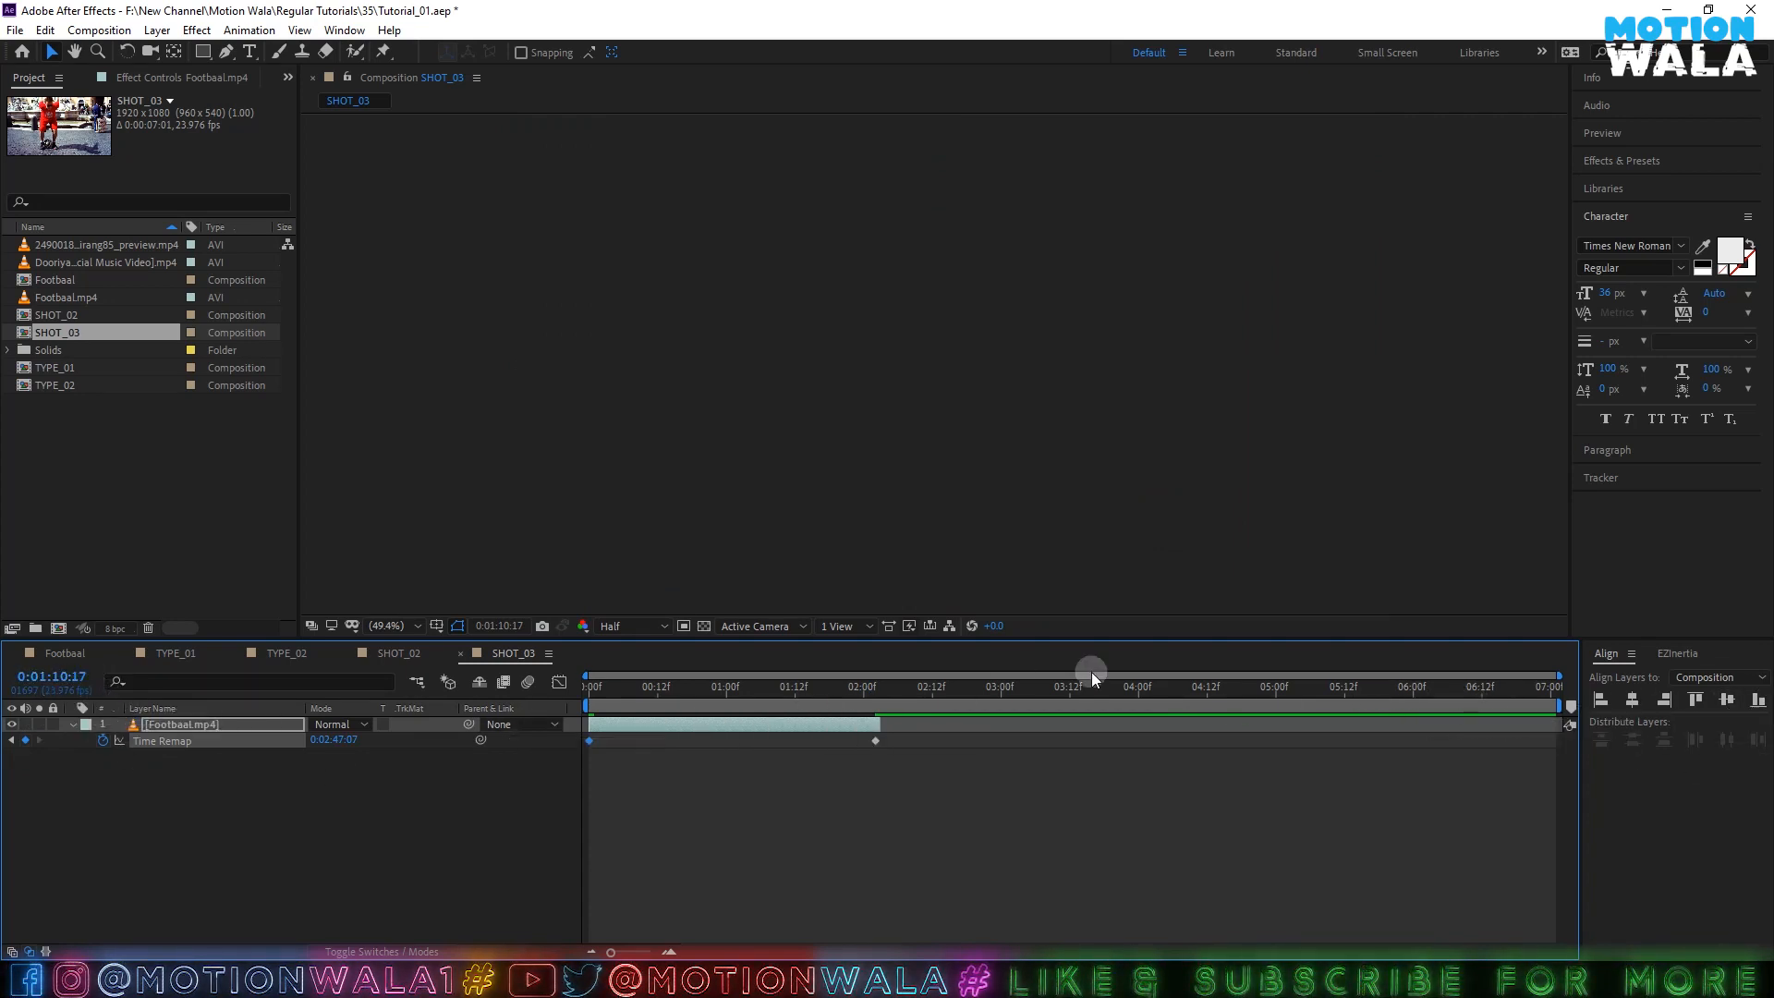
{"action": "left_click", "coordinate": [21, 742]}
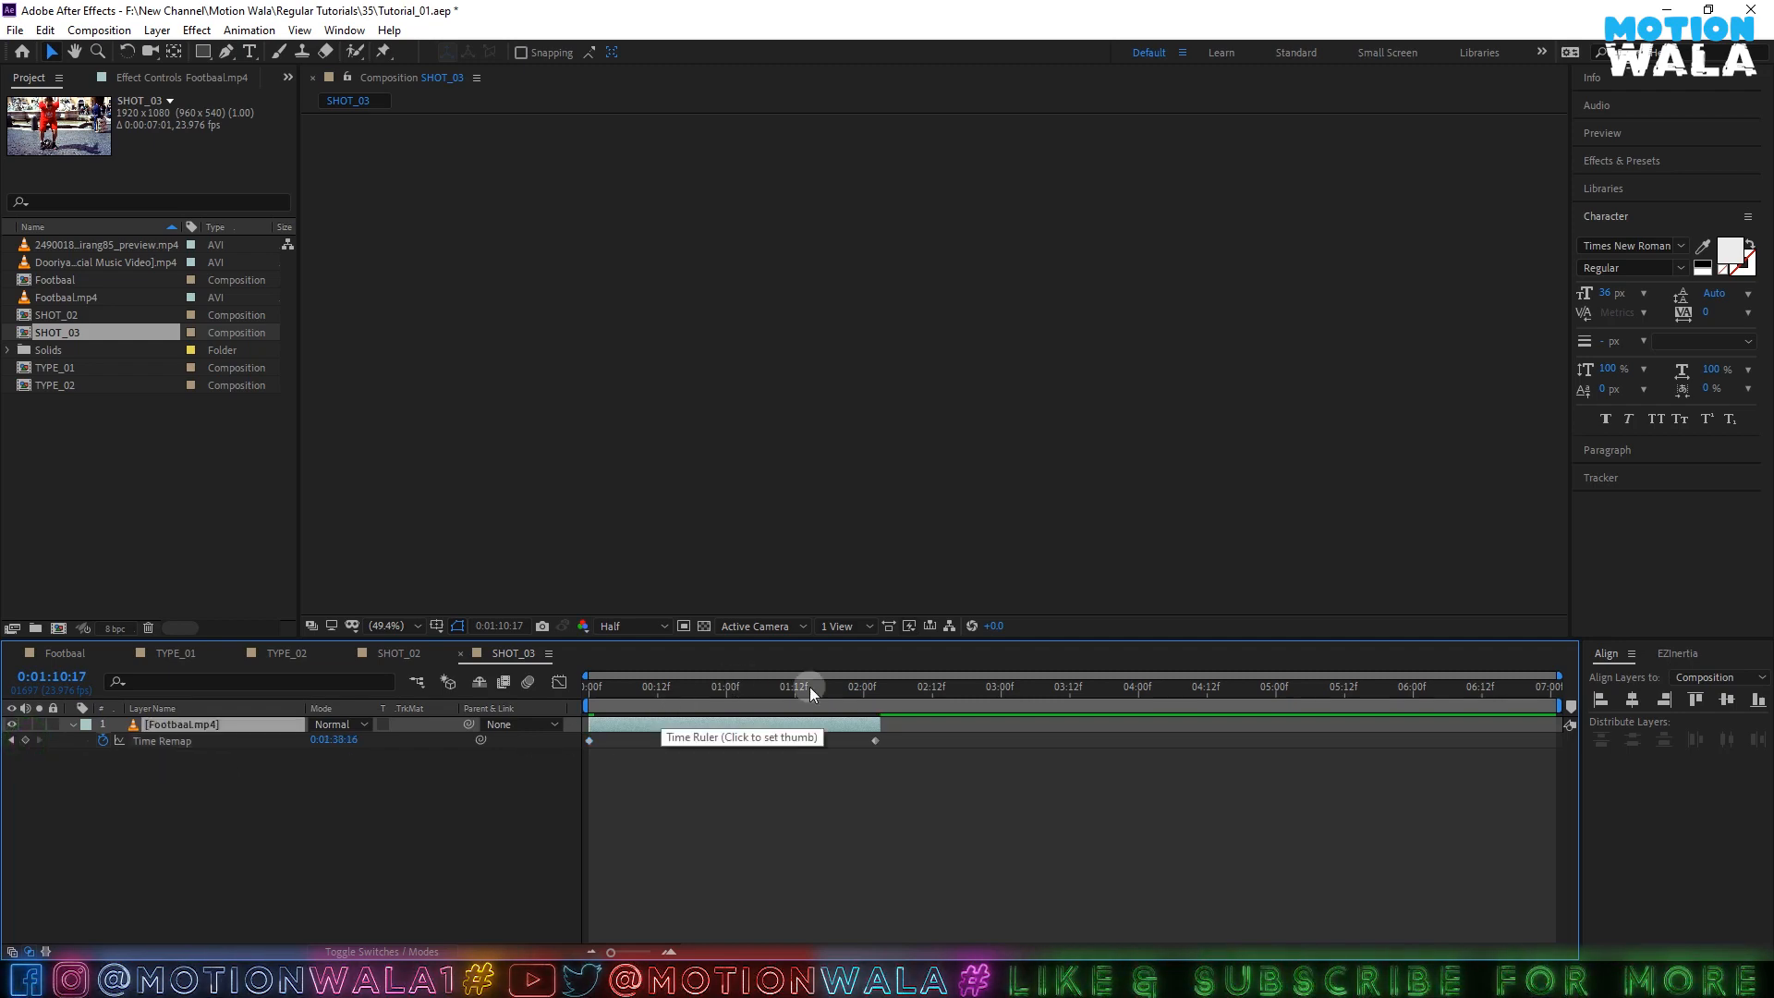
{"action": "left_click_drag", "start_coordinate": [884, 700], "coordinate": [48, 763]}
{"action": "left_click", "coordinate": [13, 740]}
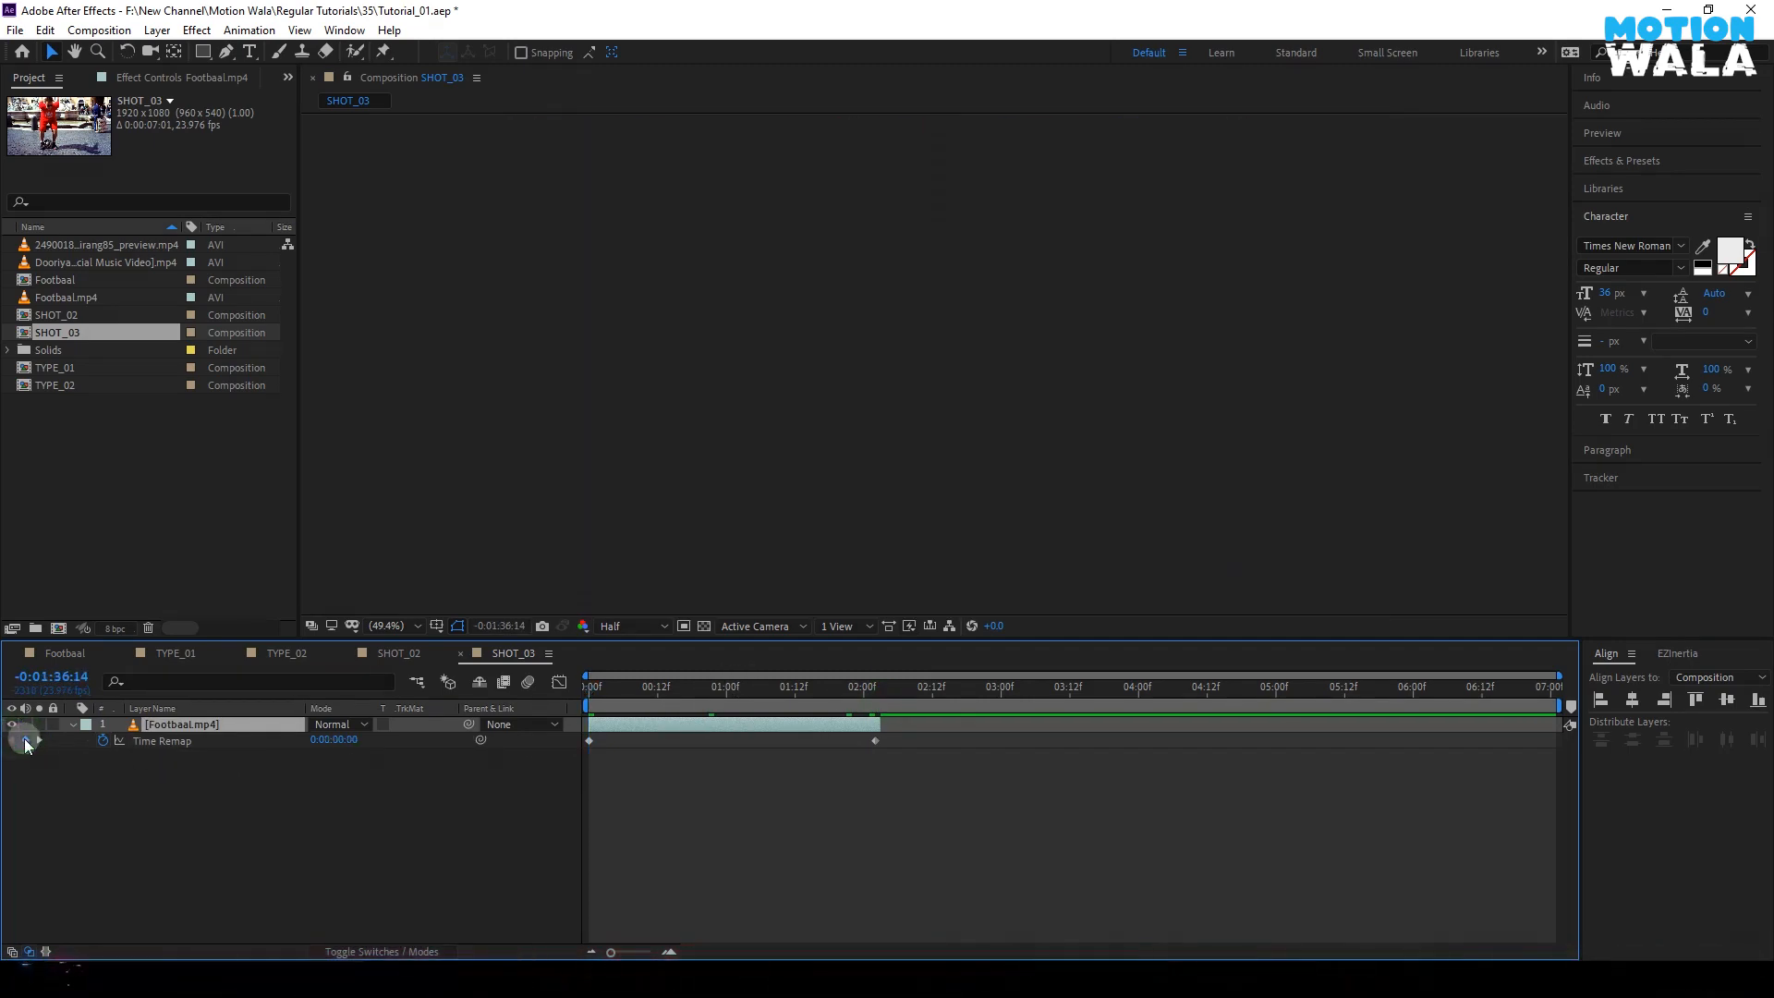
- Show the Footbaal.mp4 layer's keyframes in SHOT_02 and check the time of its second Time Remap keyframe
{"action": "left_click_drag", "start_coordinate": [591, 694], "coordinate": [743, 717]}
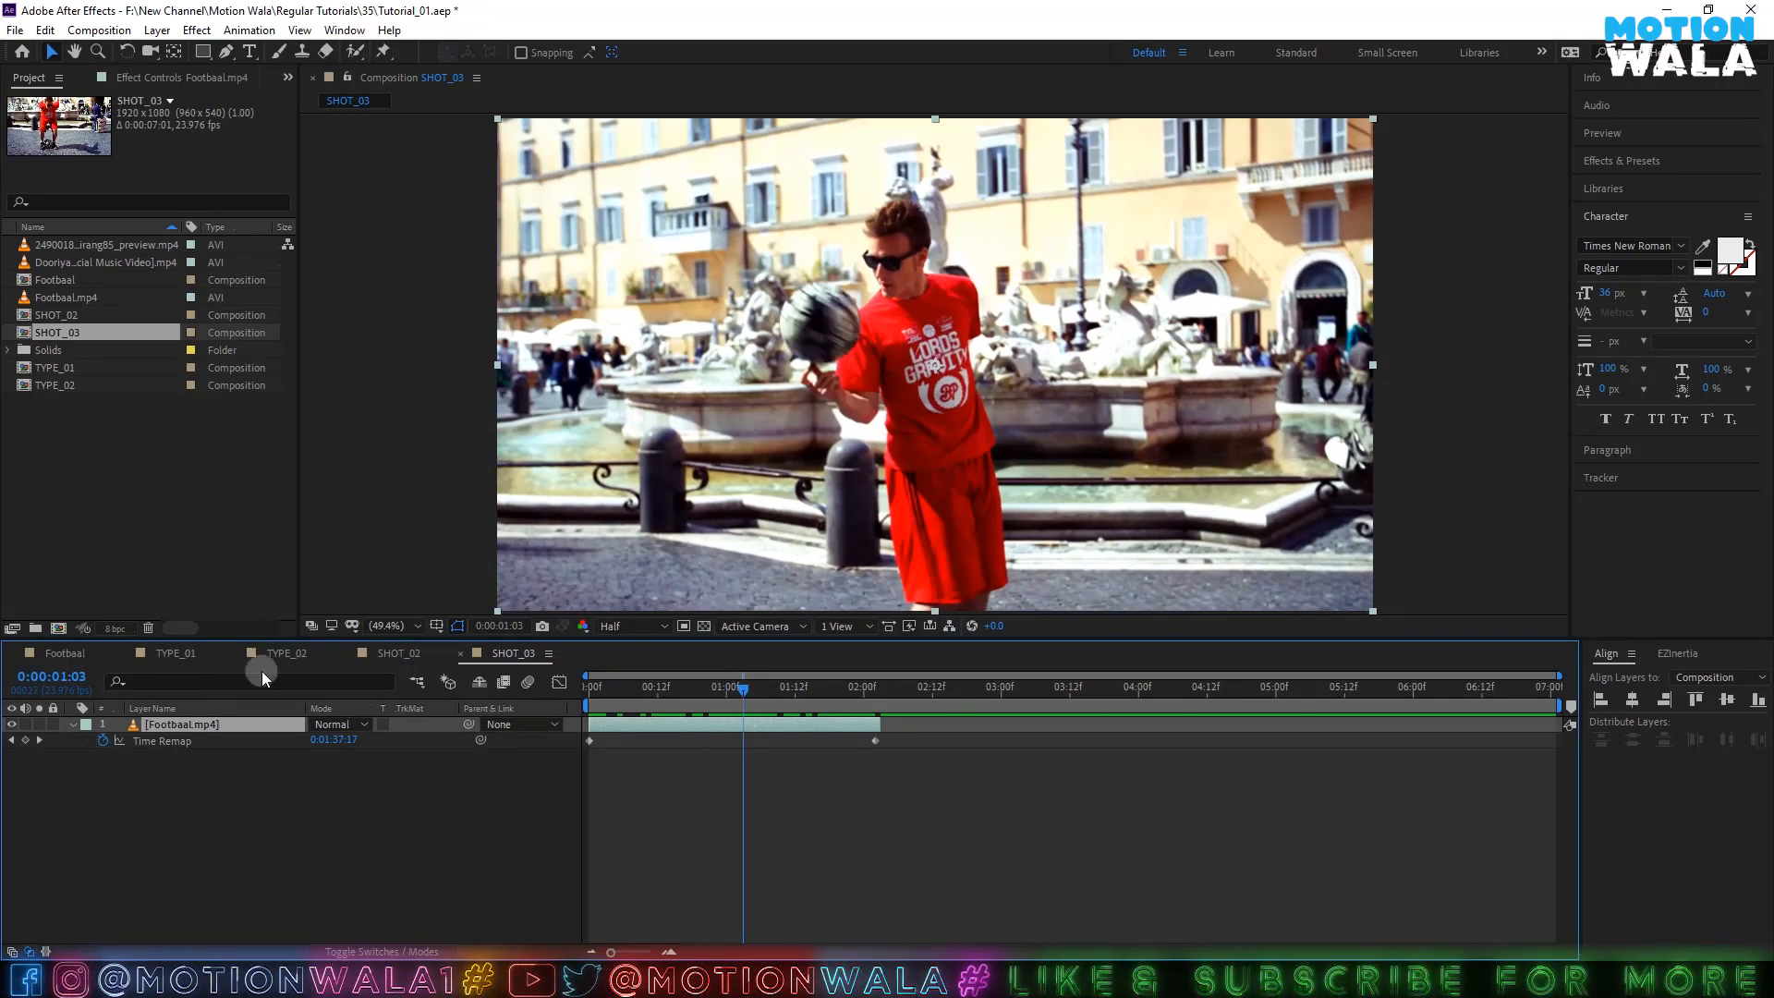
{"action": "left_click", "coordinate": [398, 653]}
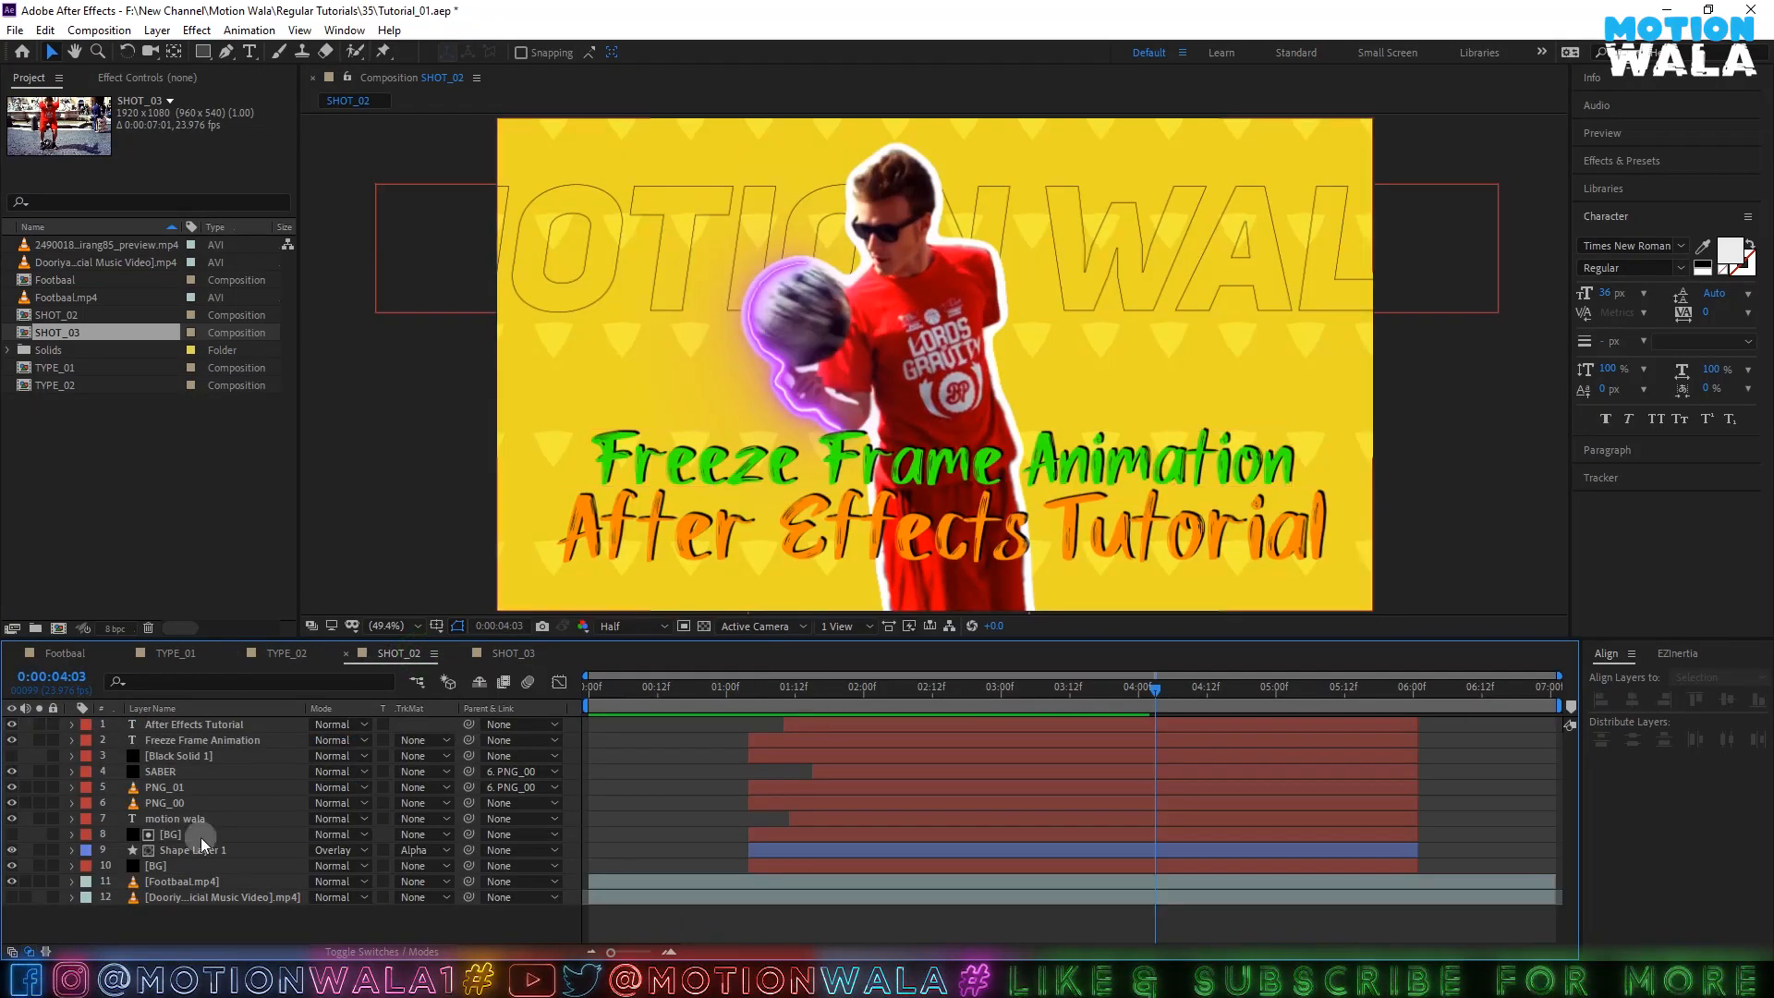
{"action": "left_click", "coordinate": [185, 881]}
{"action": "key", "text": "u"}
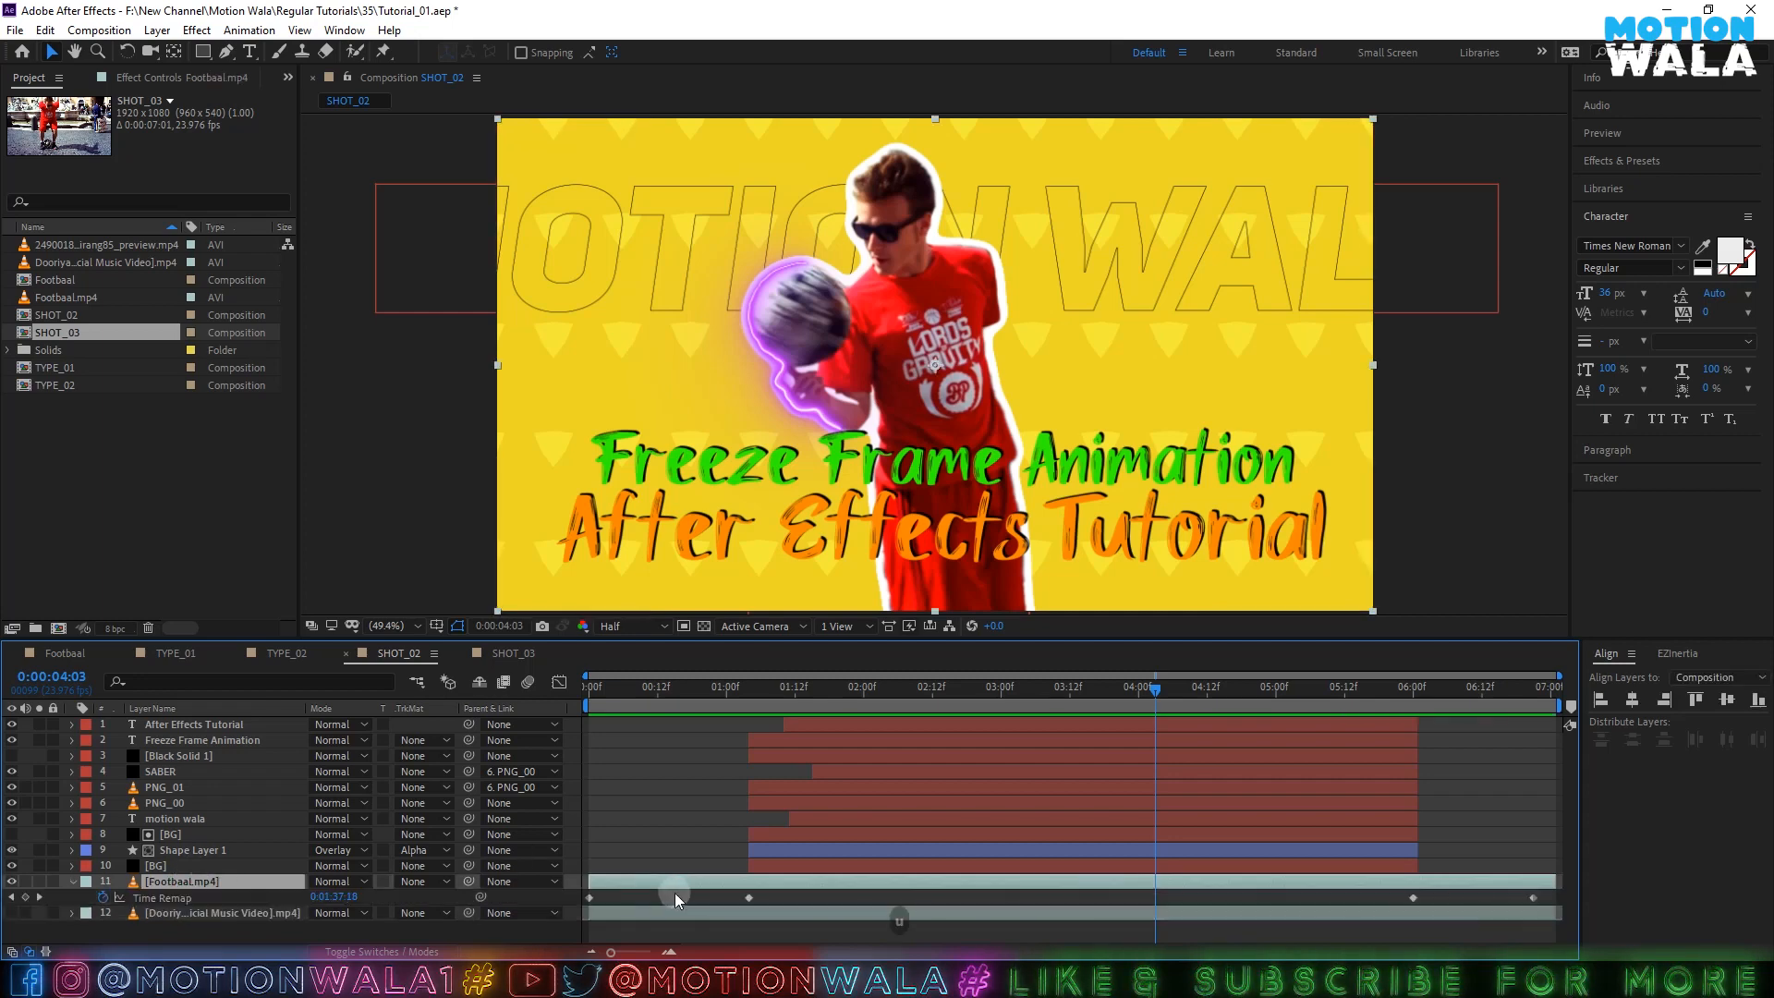
{"action": "left_click_drag", "start_coordinate": [766, 704], "coordinate": [751, 702]}
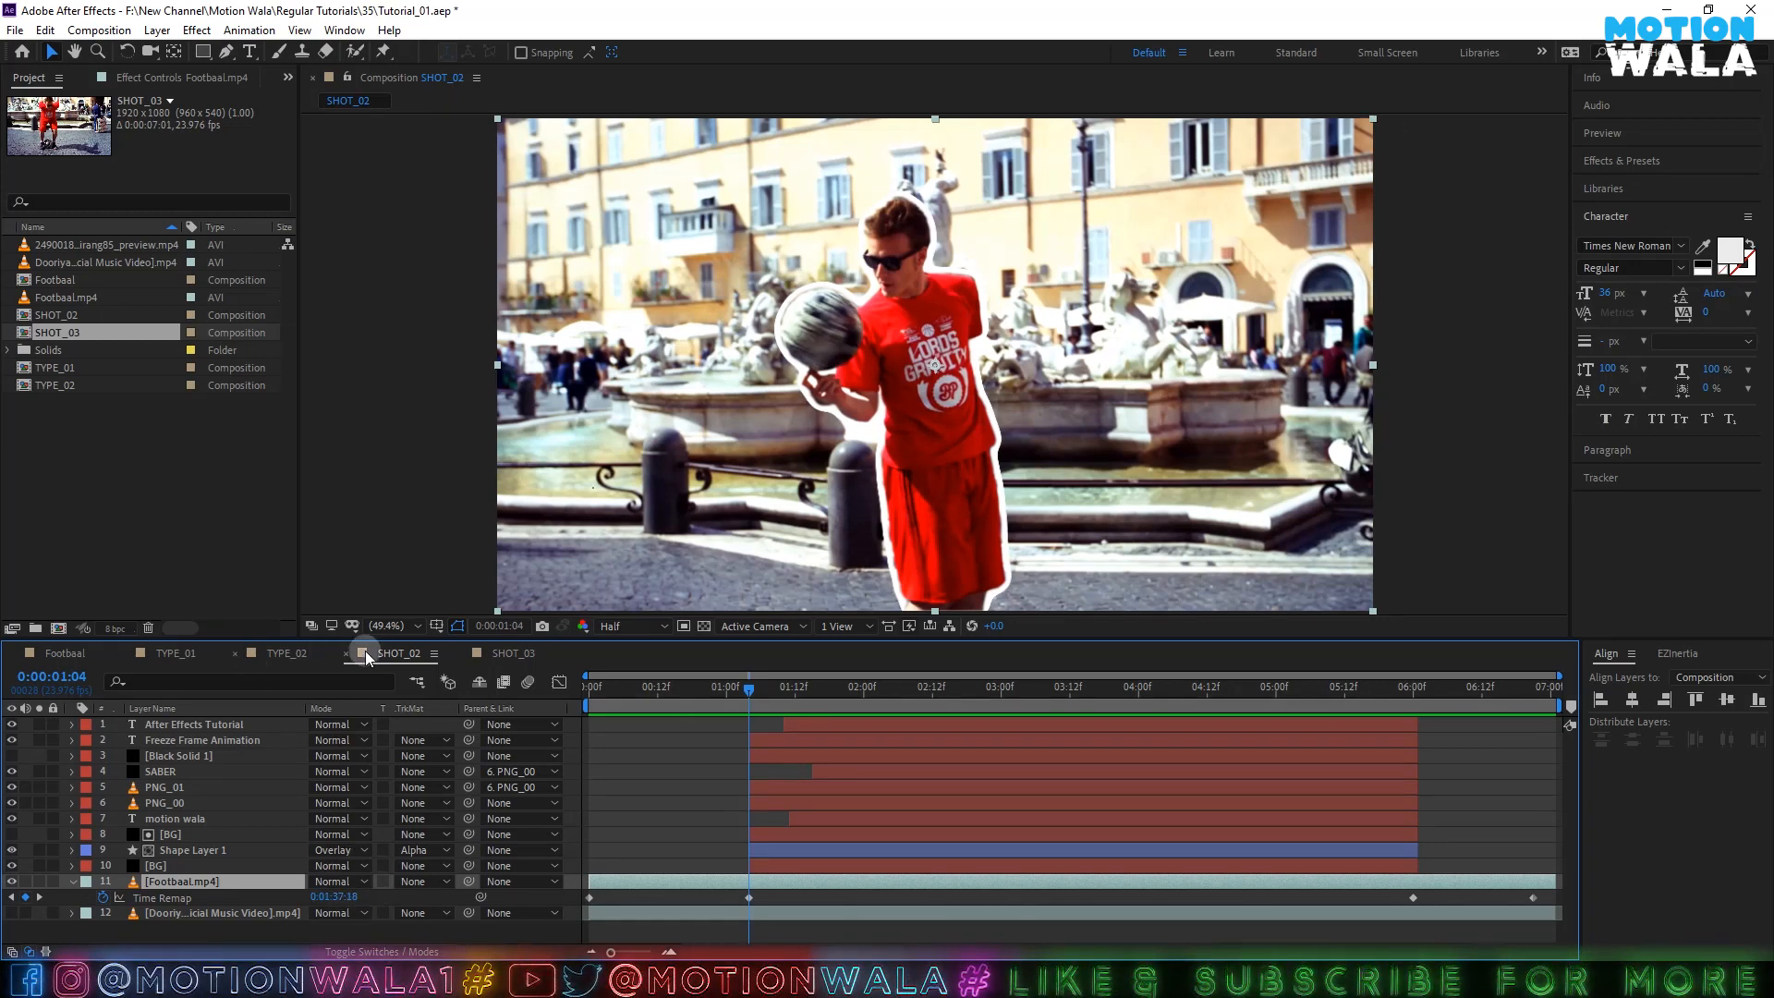
- Back in SHOT_03, add Time Remap keyframes to Footbaal.mp4 at 0:00:01:04 and 0:00:01:03
{"action": "left_click", "coordinate": [513, 653]}
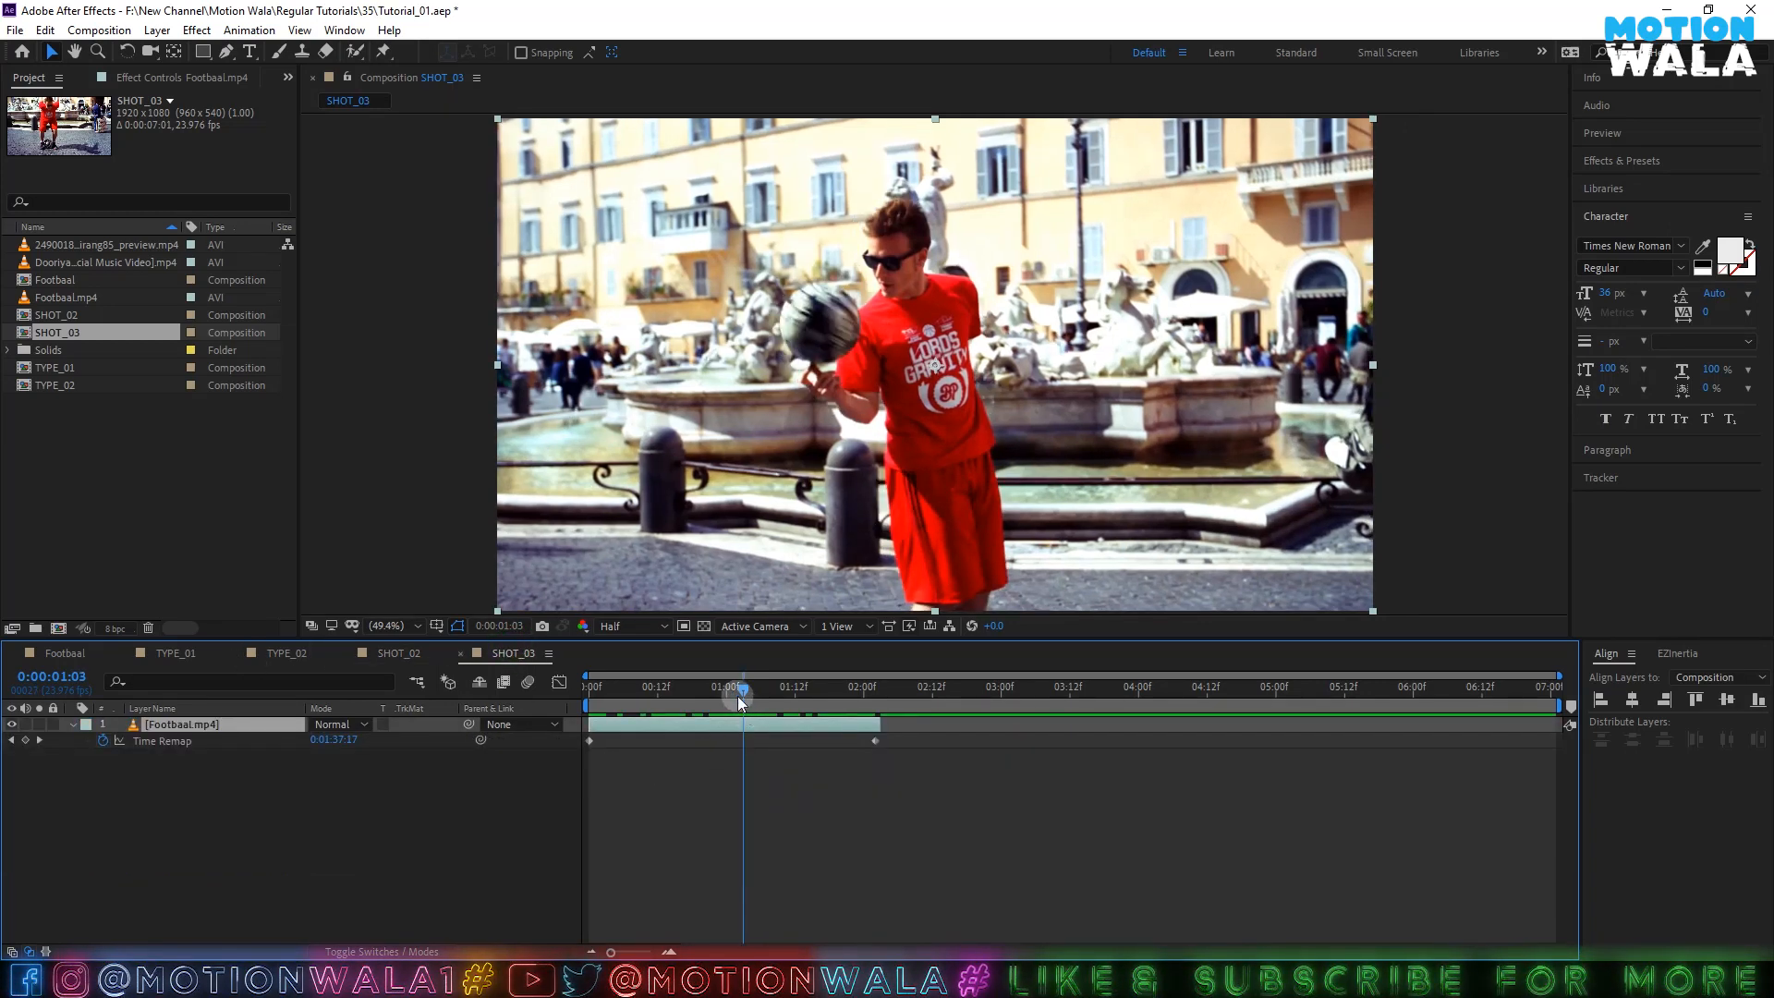
{"action": "left_click_drag", "start_coordinate": [737, 696], "coordinate": [742, 695]}
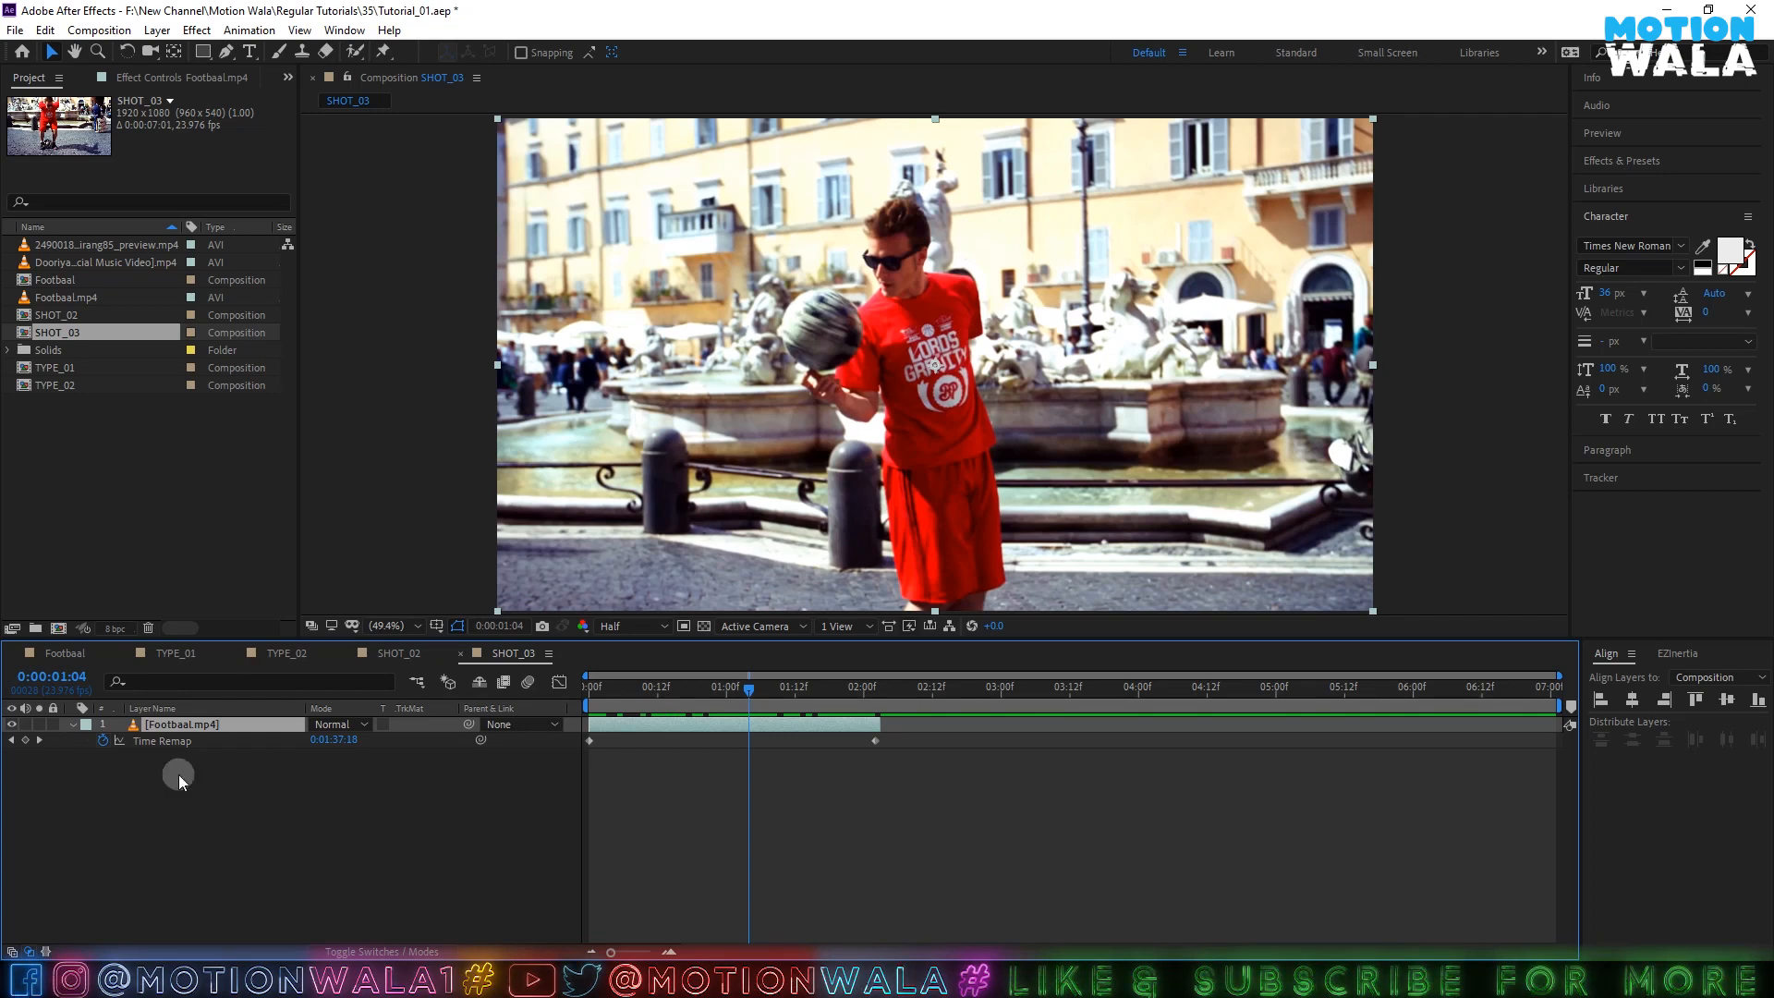
{"action": "left_click", "coordinate": [25, 740]}
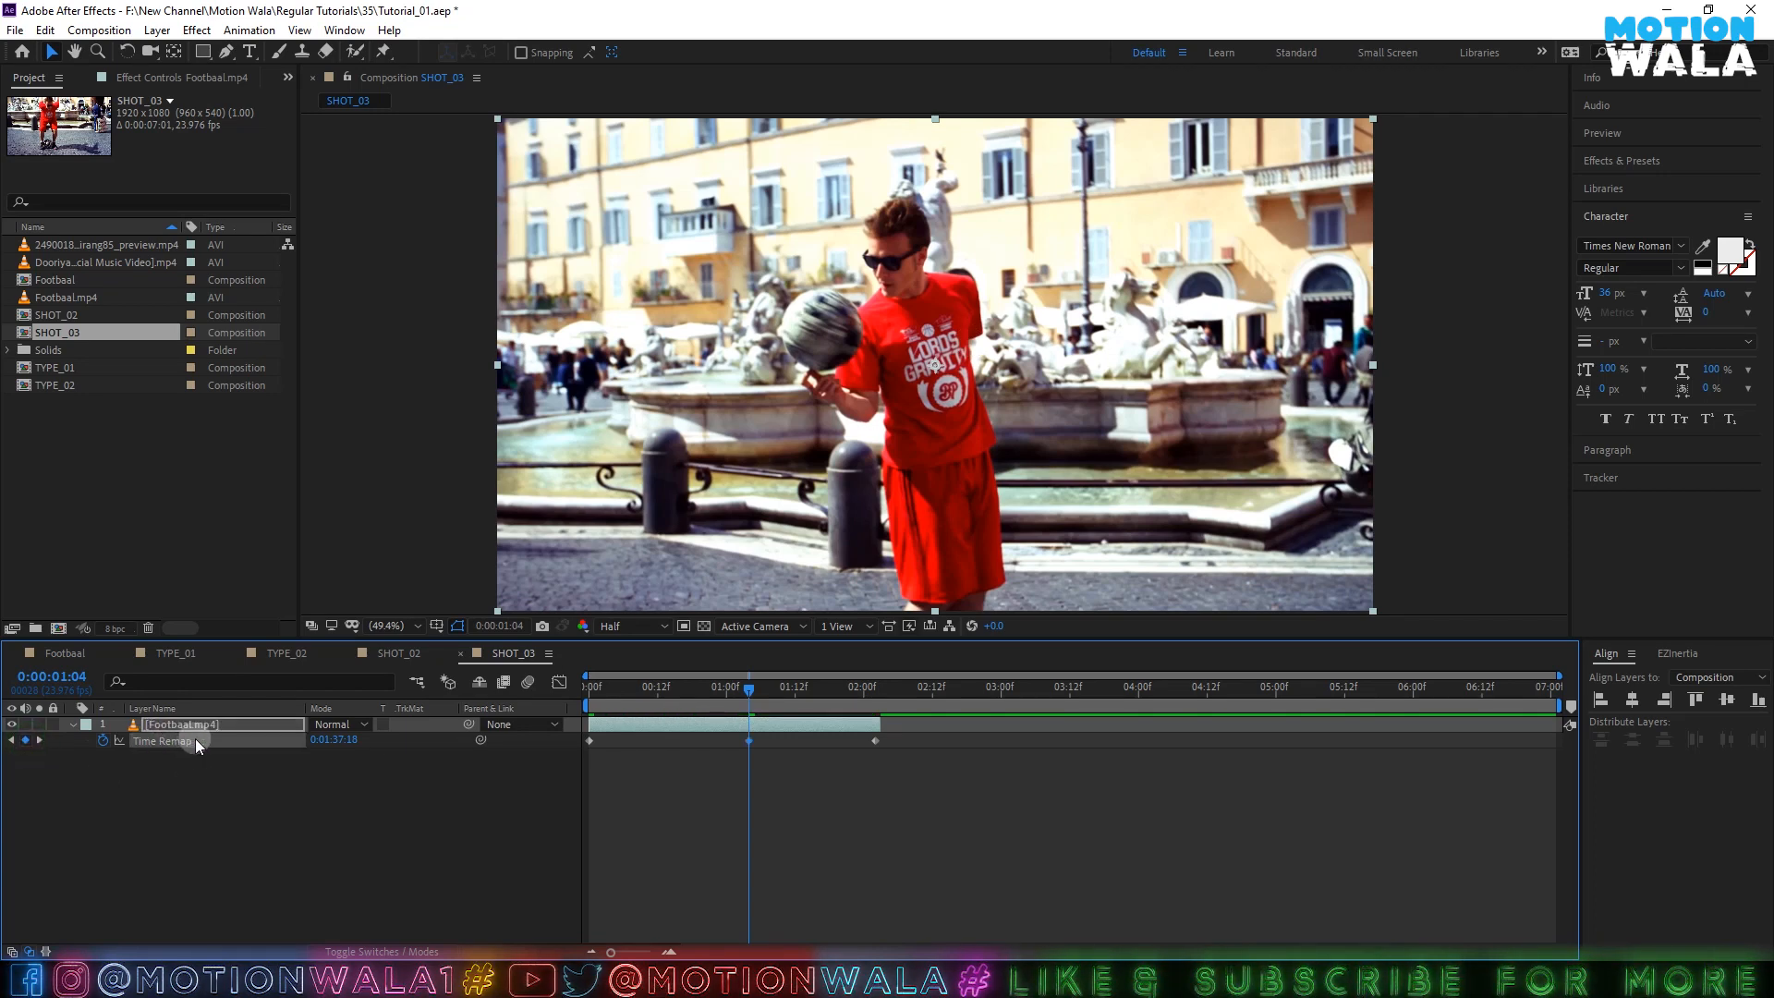
{"action": "key", "text": "Page_Up"}
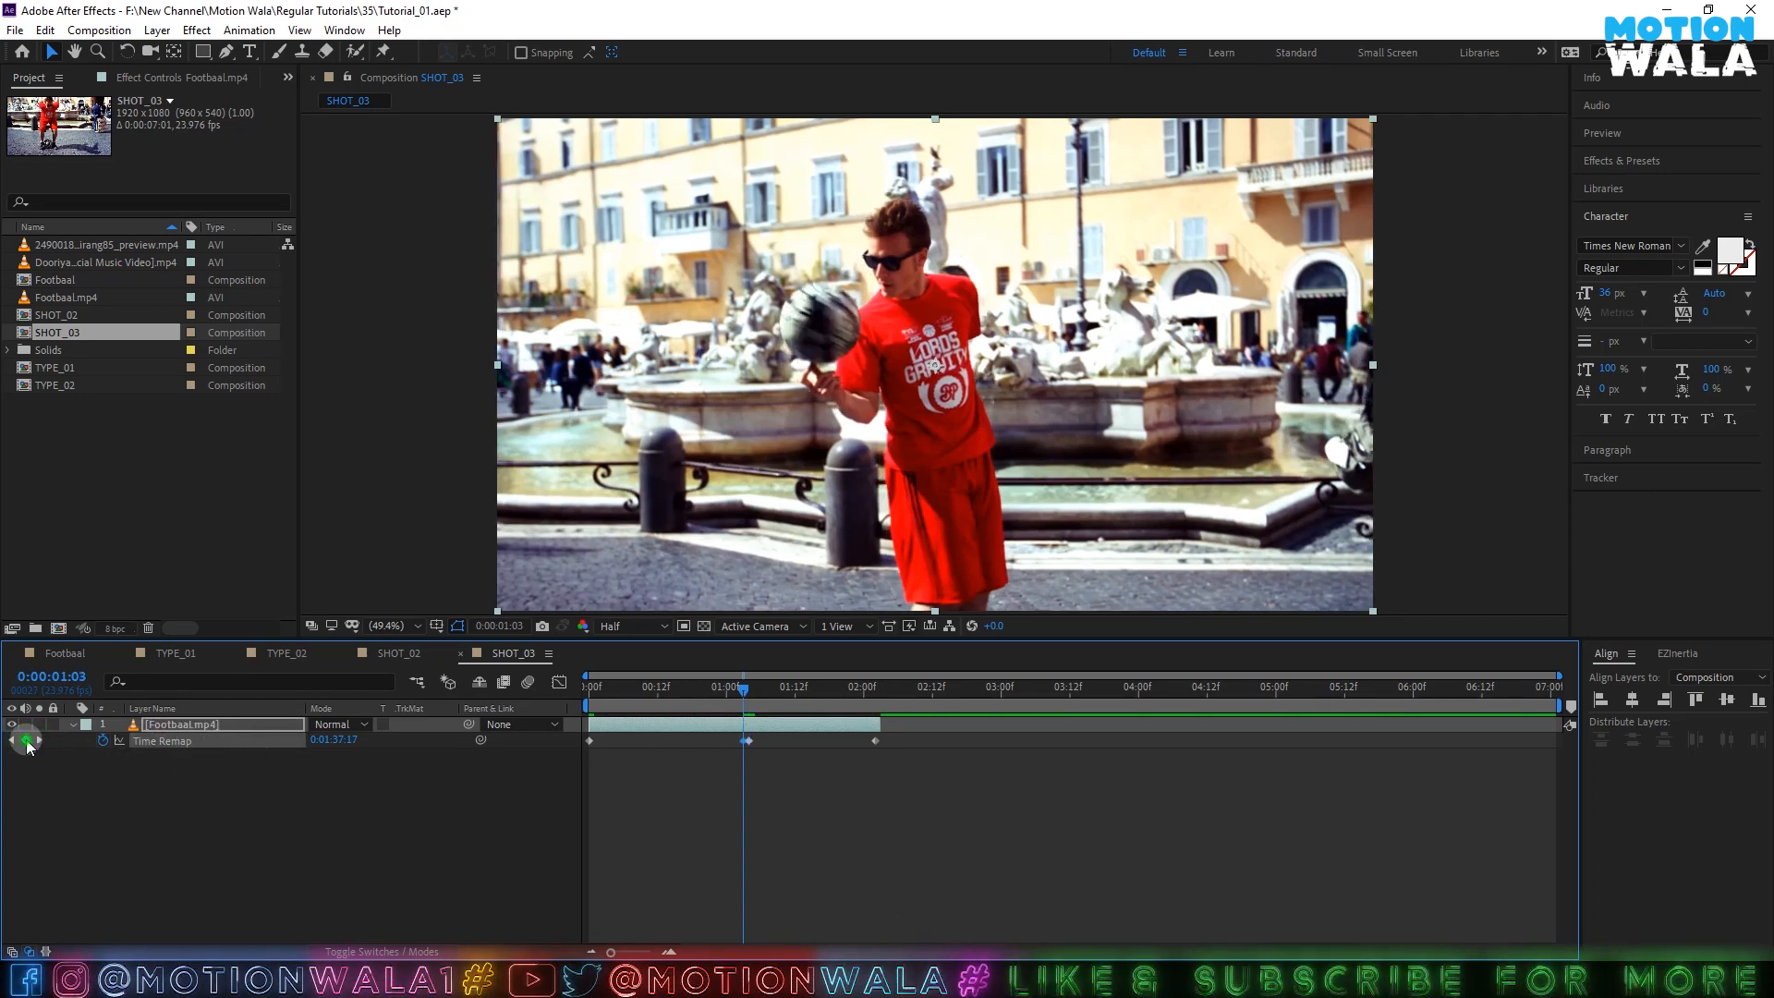
- Move the last two Time Remap keyframes together, placing the final one at 0:00:07:00
{"action": "left_click", "coordinate": [876, 741]}
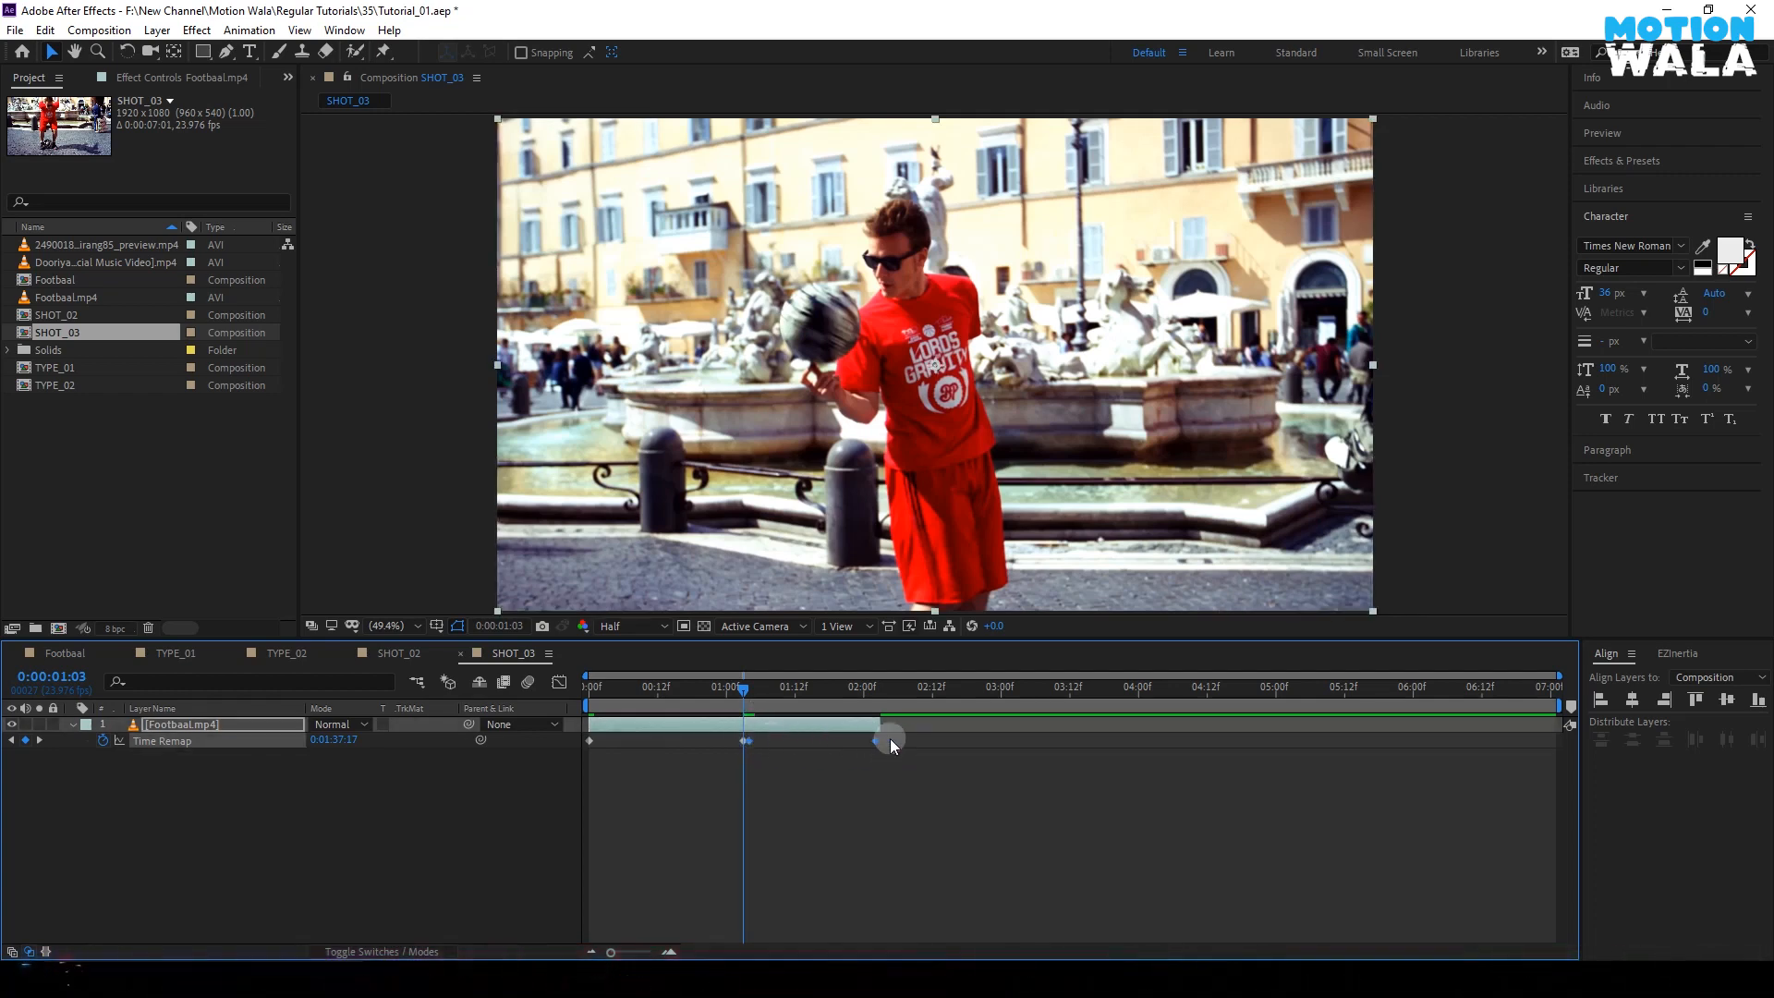
{"action": "left_click", "coordinate": [1507, 706]}
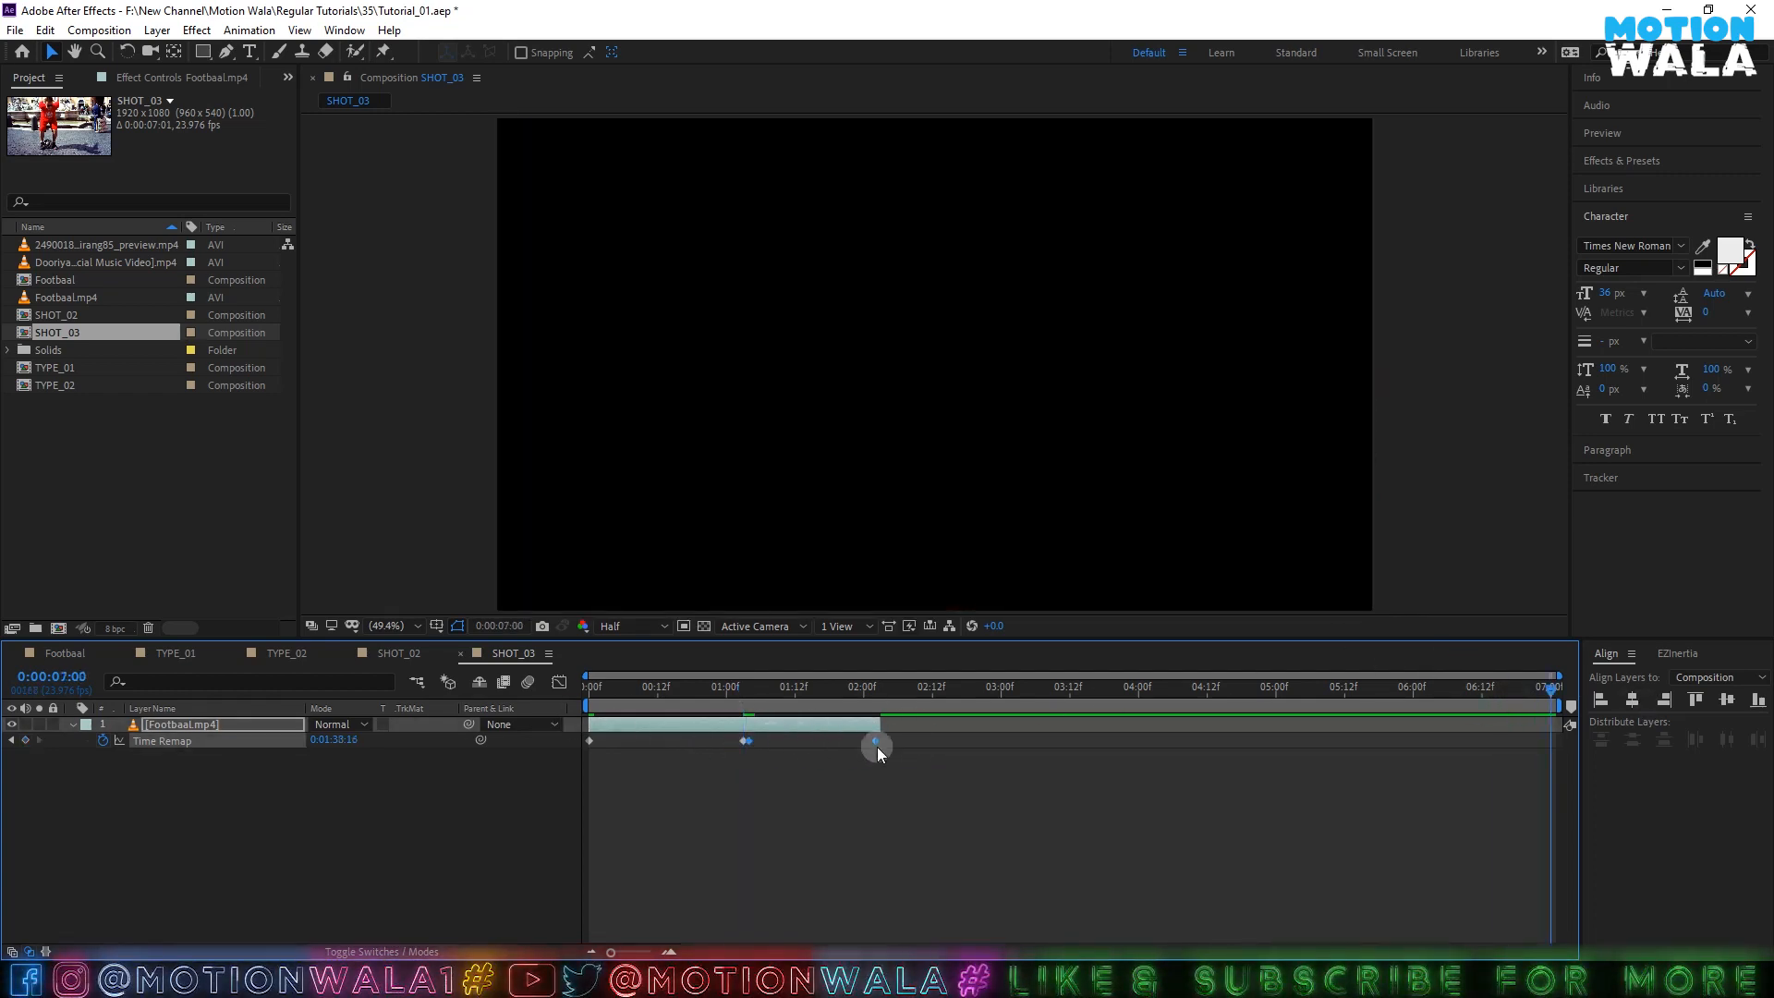
{"action": "left_click_drag", "start_coordinate": [878, 740], "coordinate": [1551, 744]}
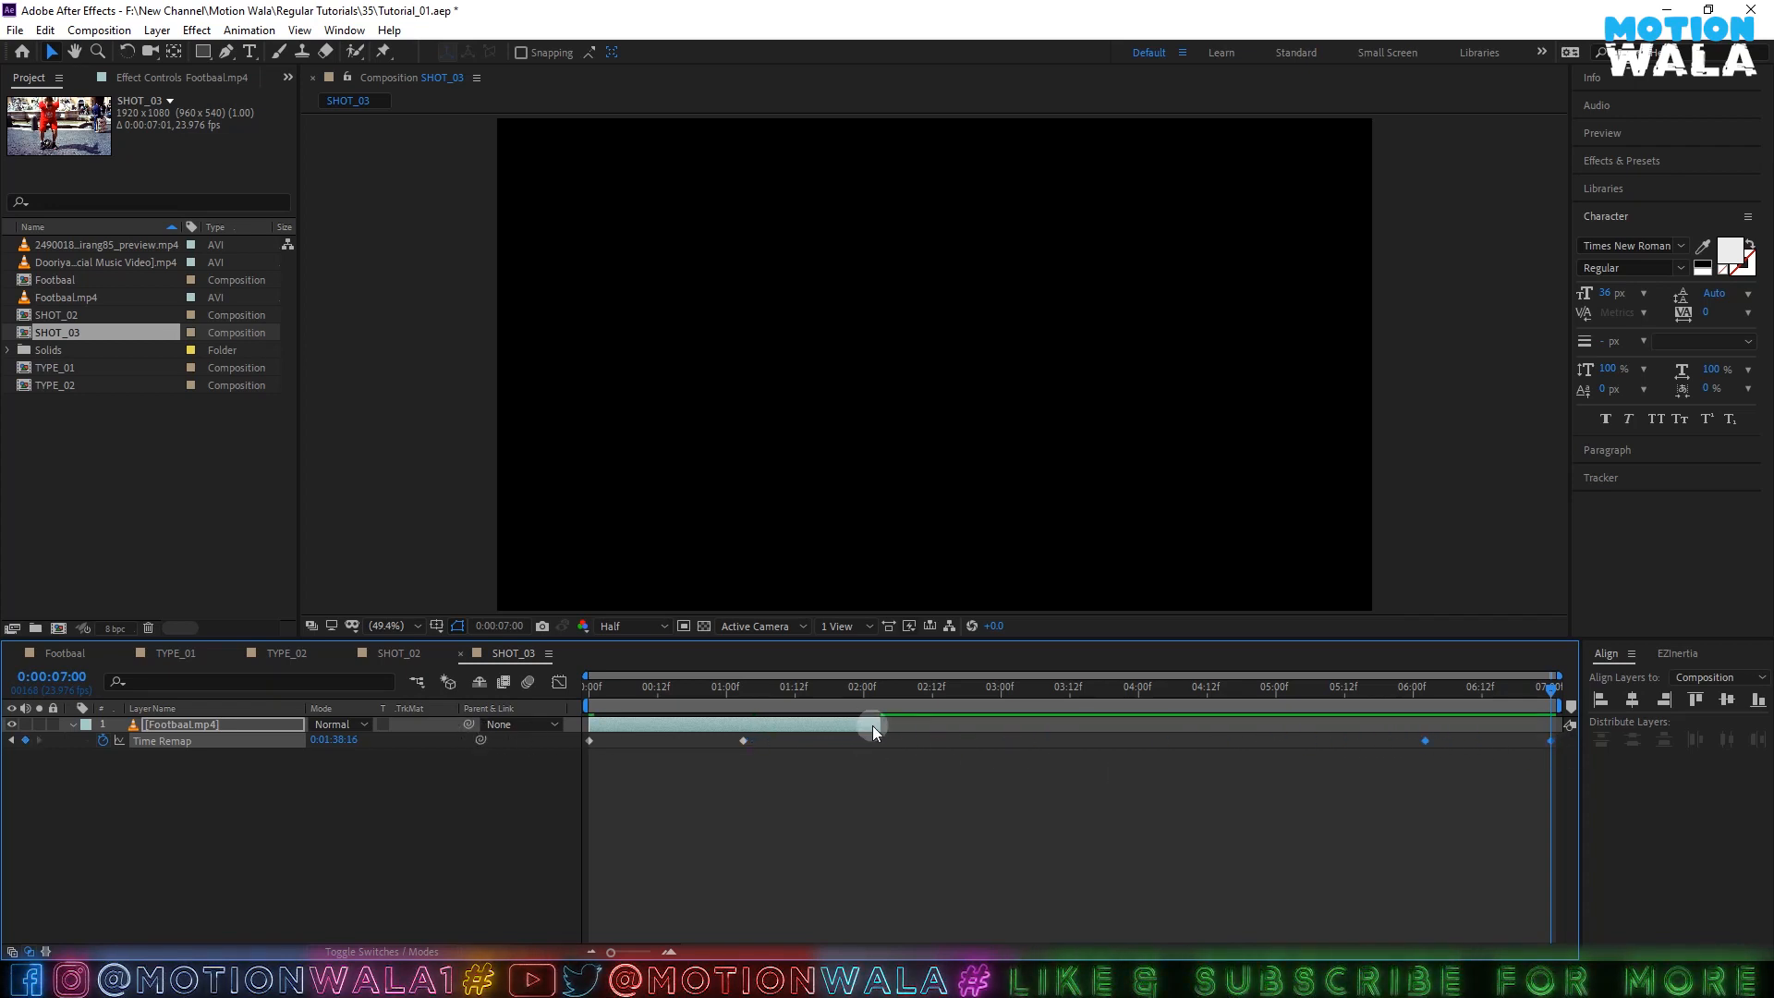
- Extend the Footbaal.mp4 layer to the end of the composition, play back the freeze, and save the project
{"action": "left_click_drag", "start_coordinate": [872, 724], "coordinate": [1559, 724]}
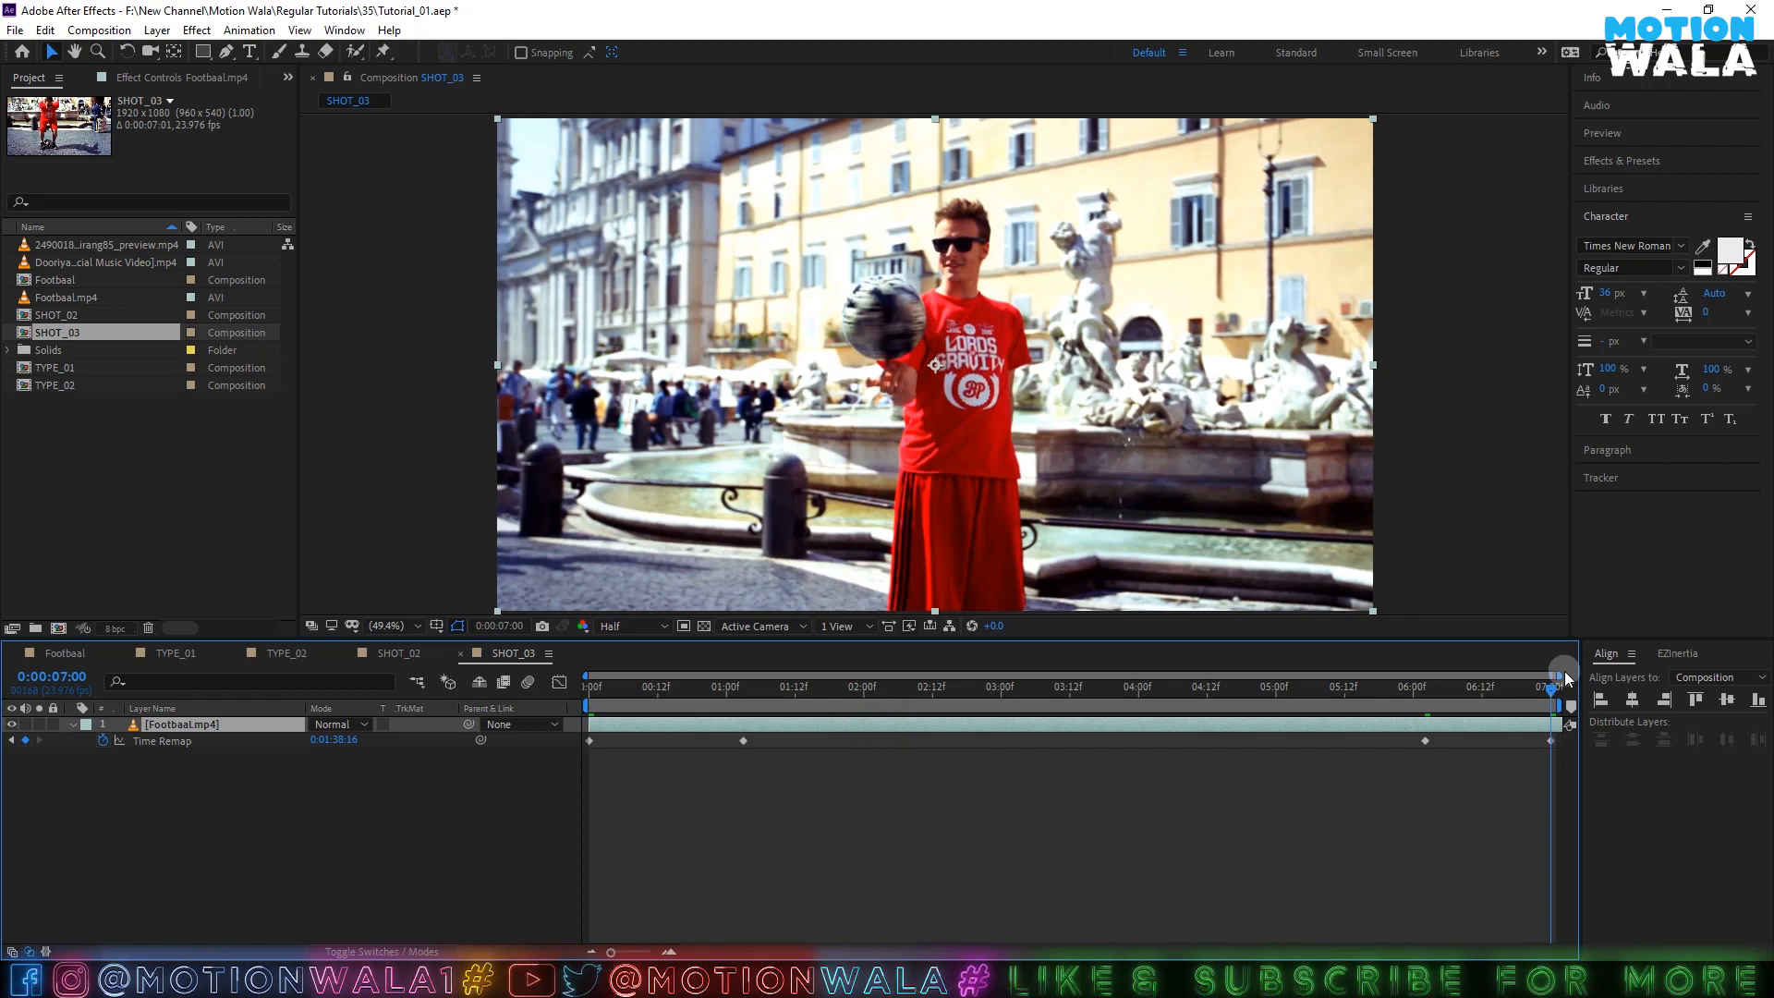
{"action": "key", "text": "space"}
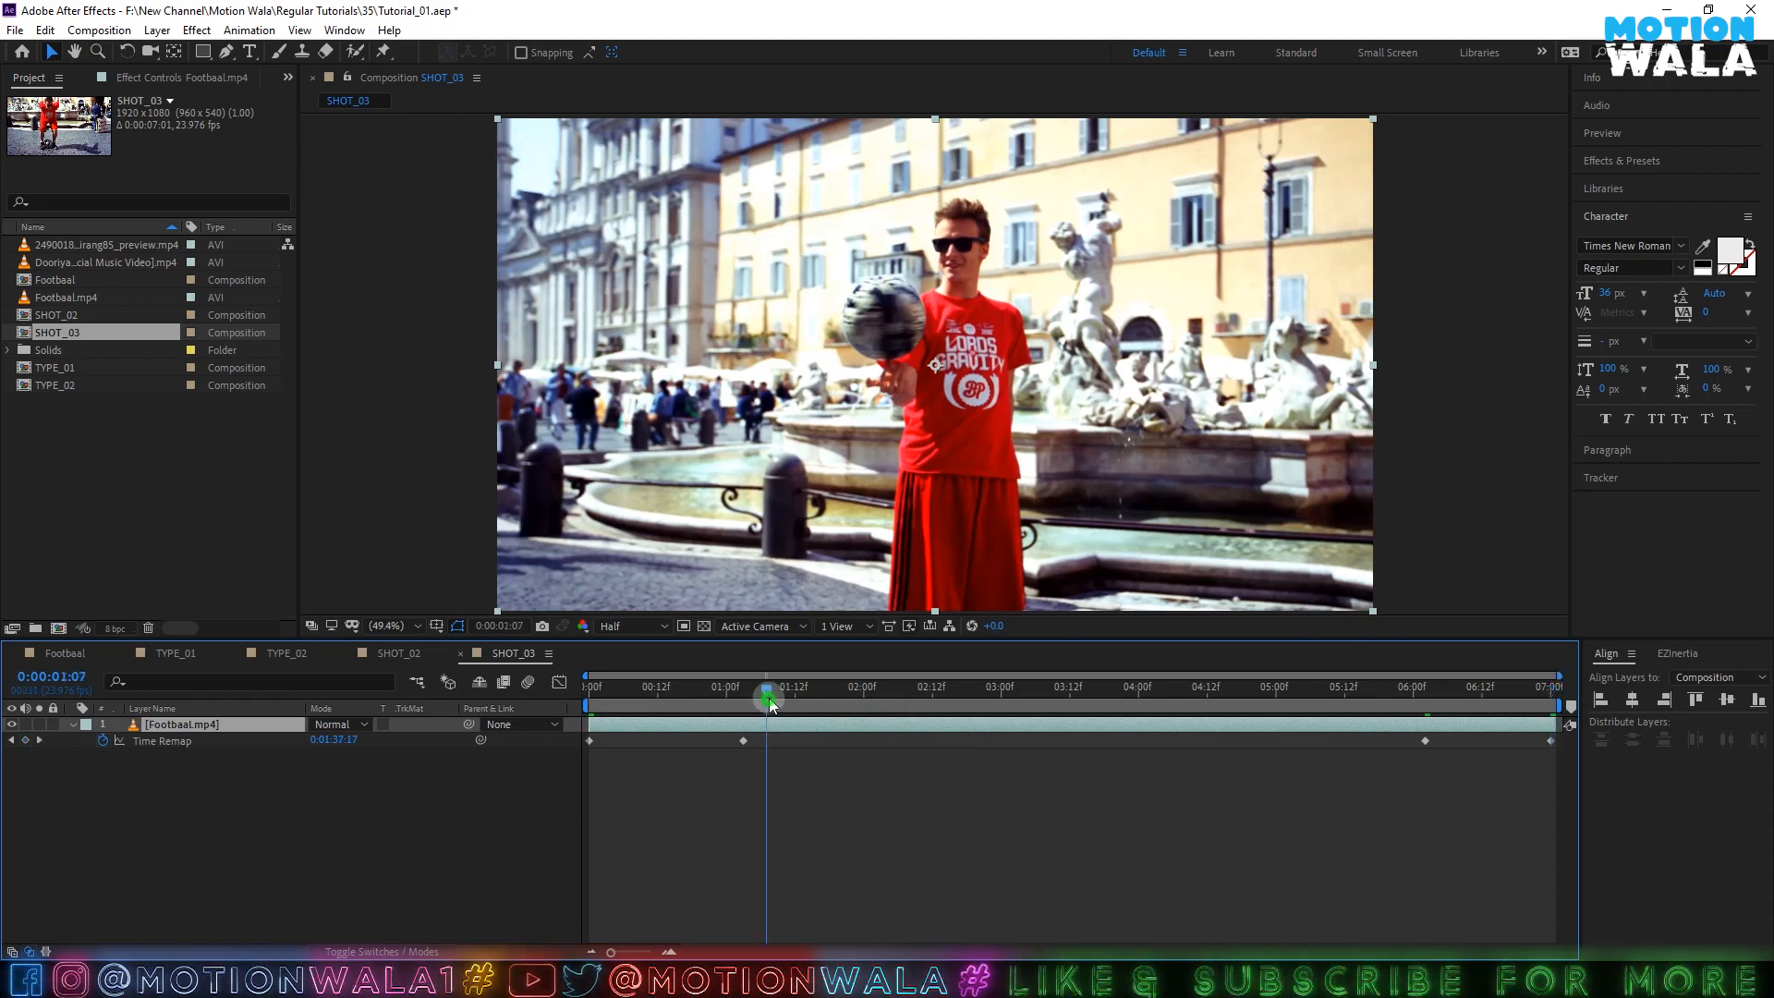
{"action": "left_click", "coordinate": [503, 682]}
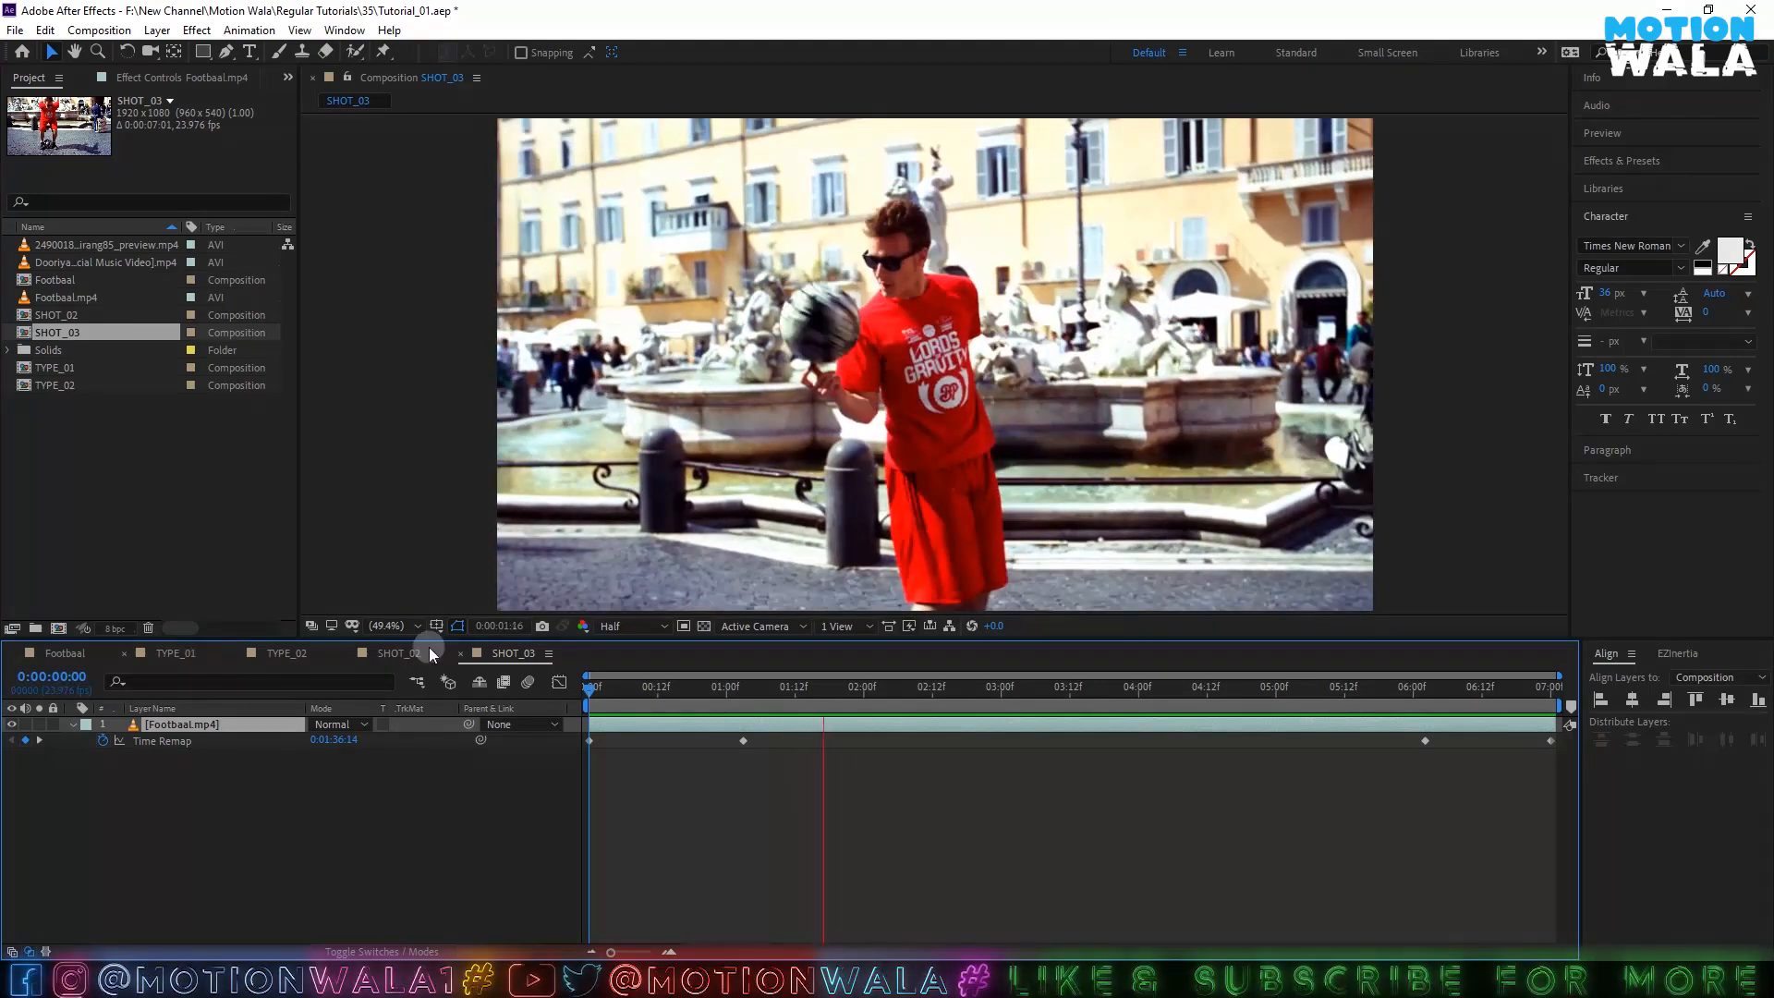
{"action": "key", "text": "space"}
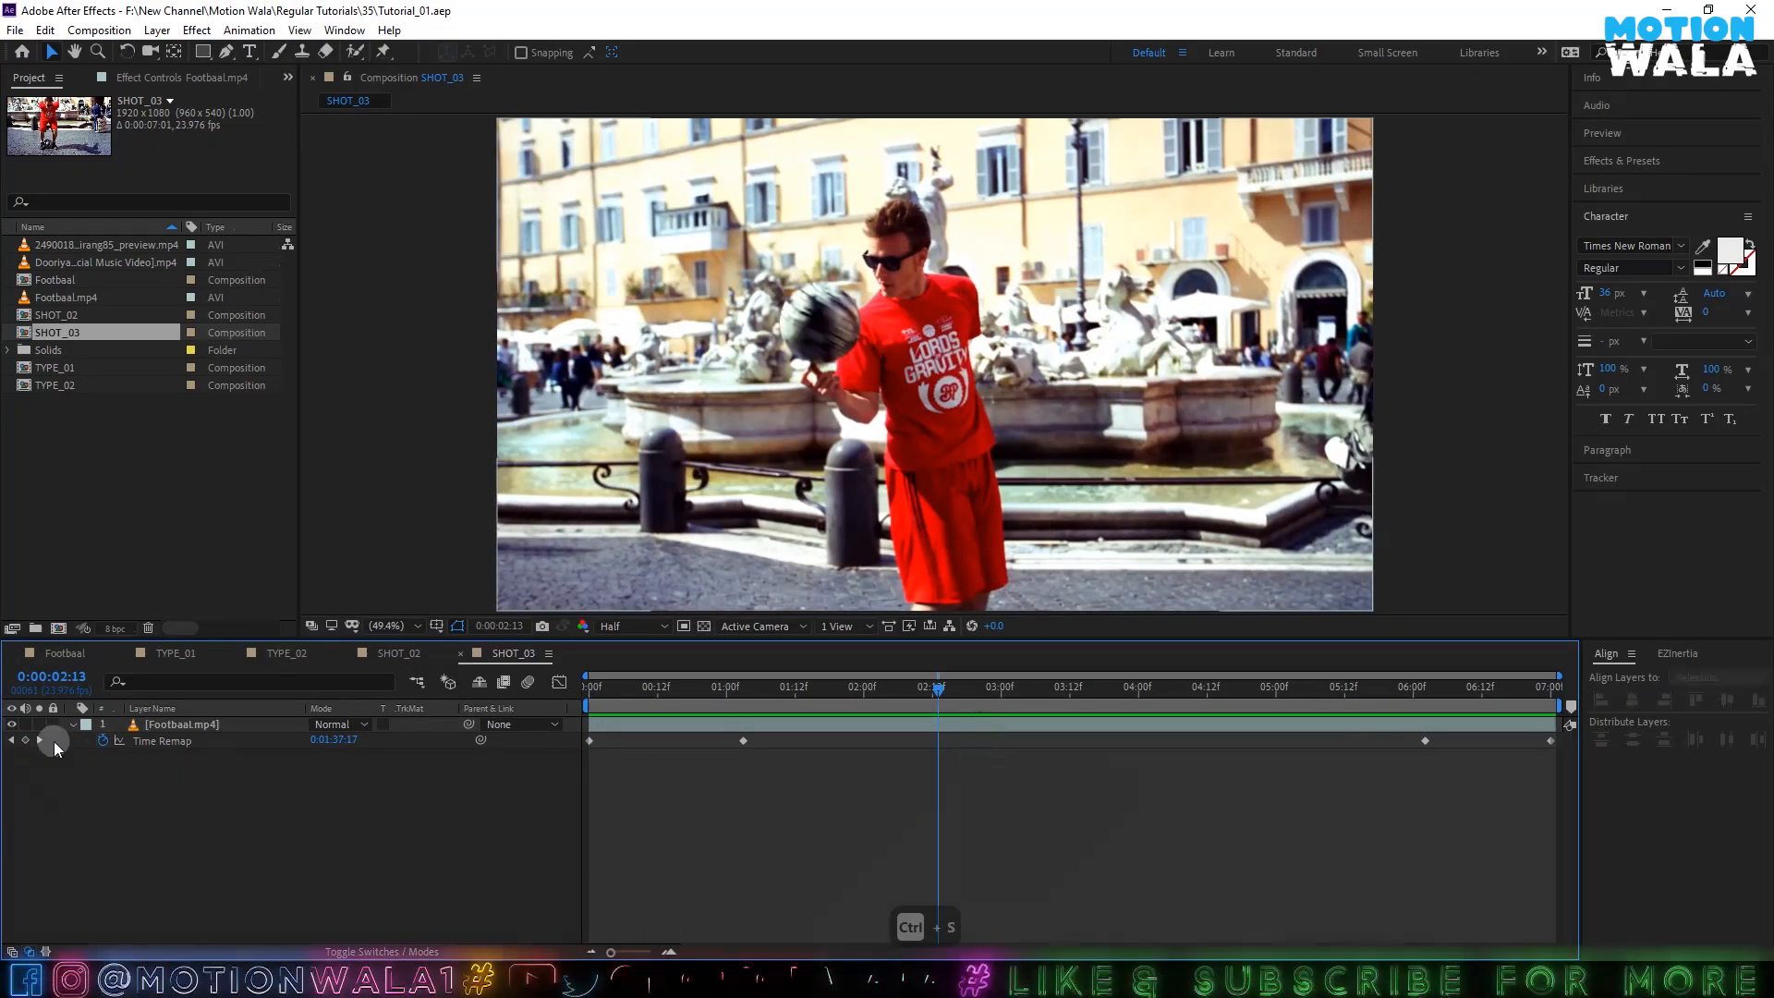
{"action": "key", "text": "ctrl+s"}
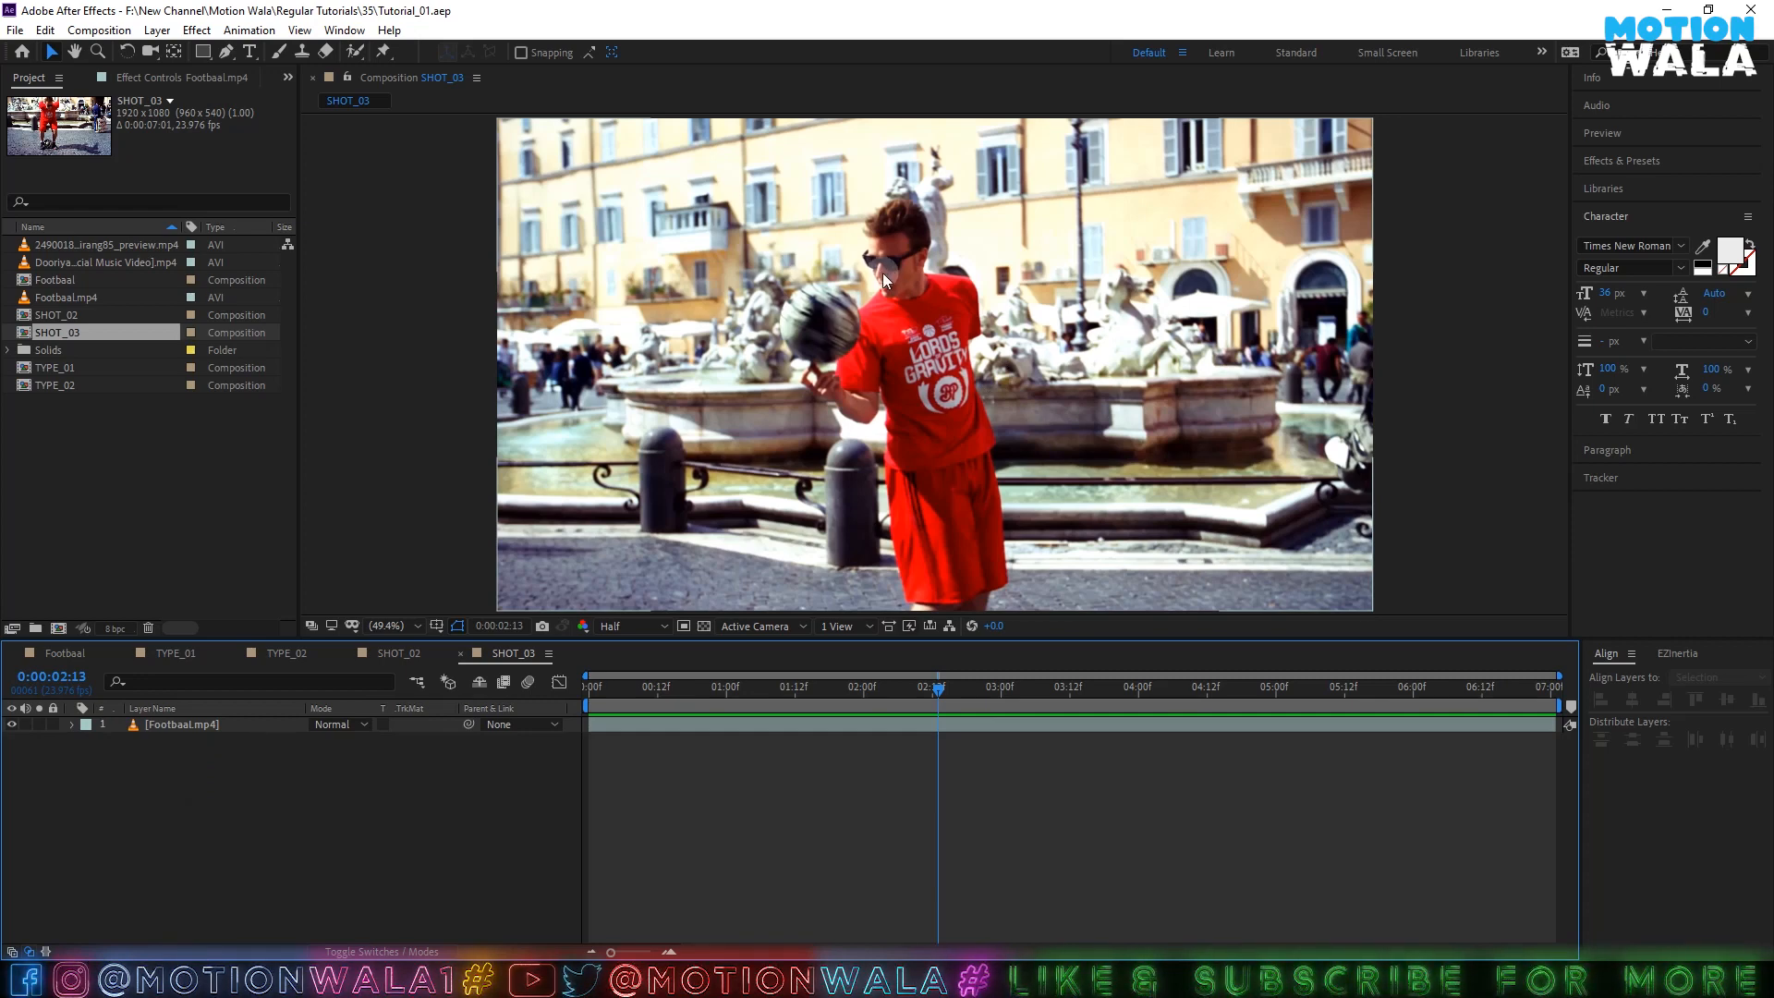
- Duplicate the Footbaal.mp4 layer in SHOT_03
{"action": "left_click_drag", "start_coordinate": [596, 685], "coordinate": [258, 706]}
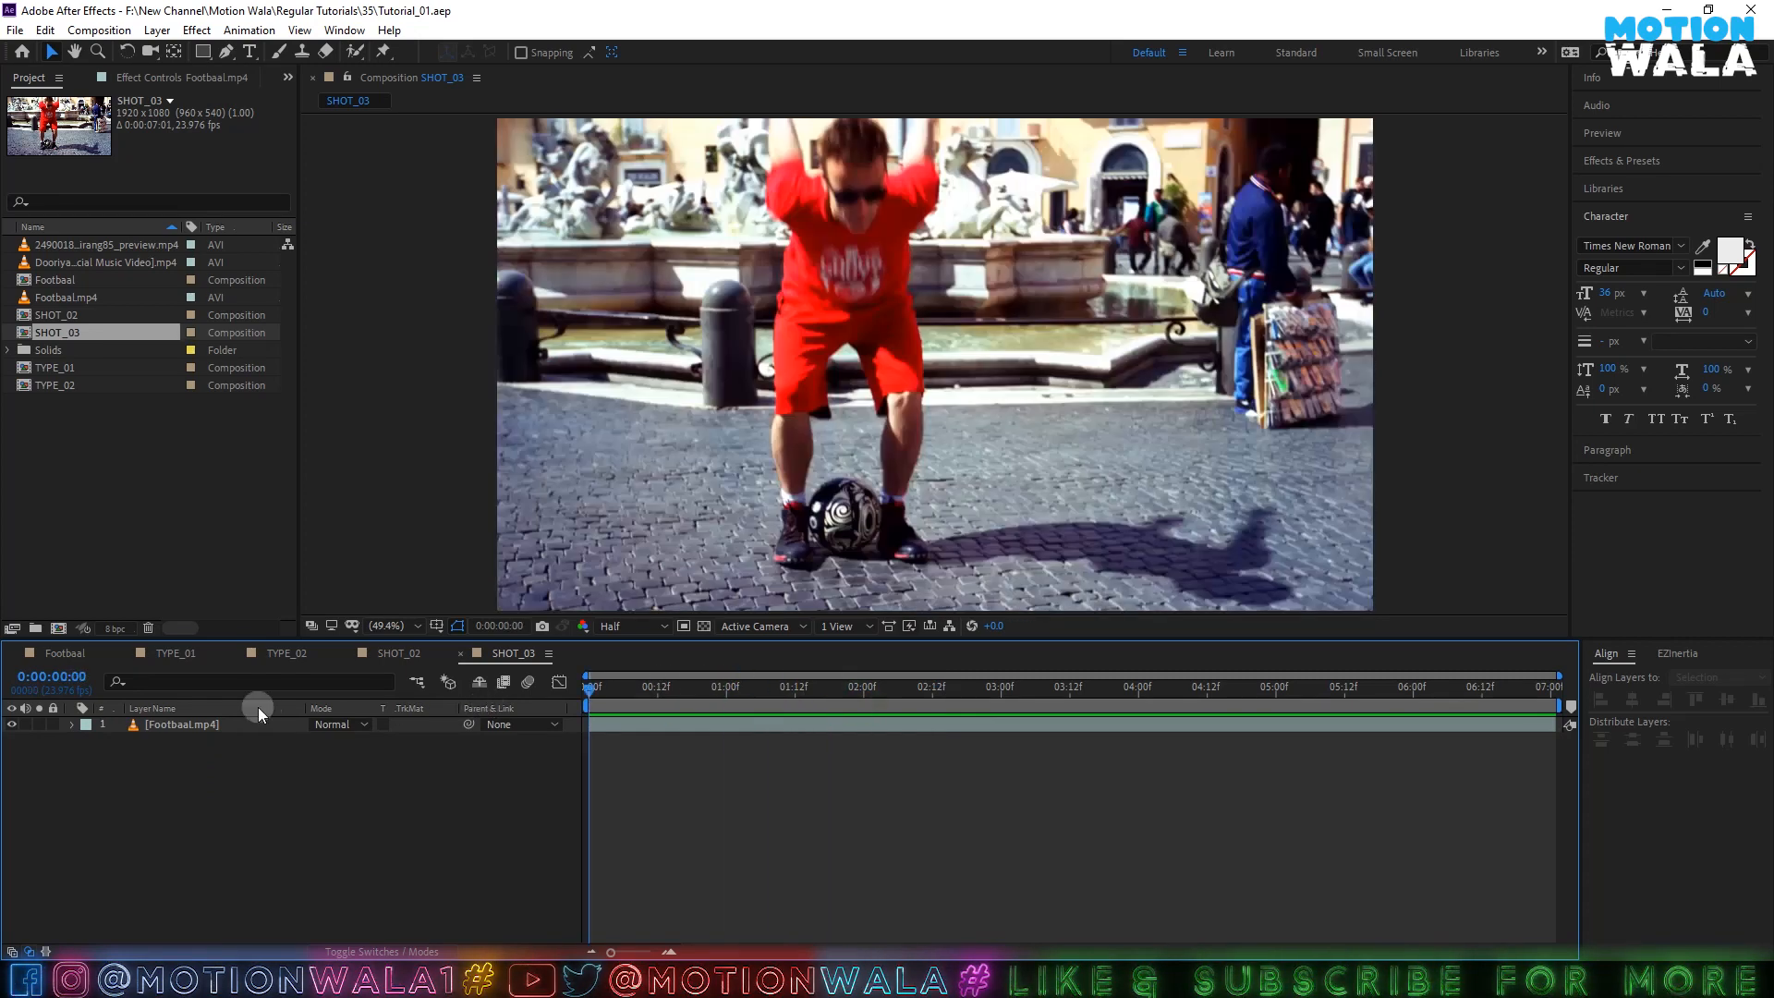
{"action": "left_click", "coordinate": [222, 724]}
{"action": "key", "text": "ctrl+d"}
- On the frozen frame, mask out the player and ball on the upper Footbaal.mp4 layer, using Subtract masks for gaps around the hand
{"action": "left_click_drag", "start_coordinate": [874, 712], "coordinate": [1012, 707]}
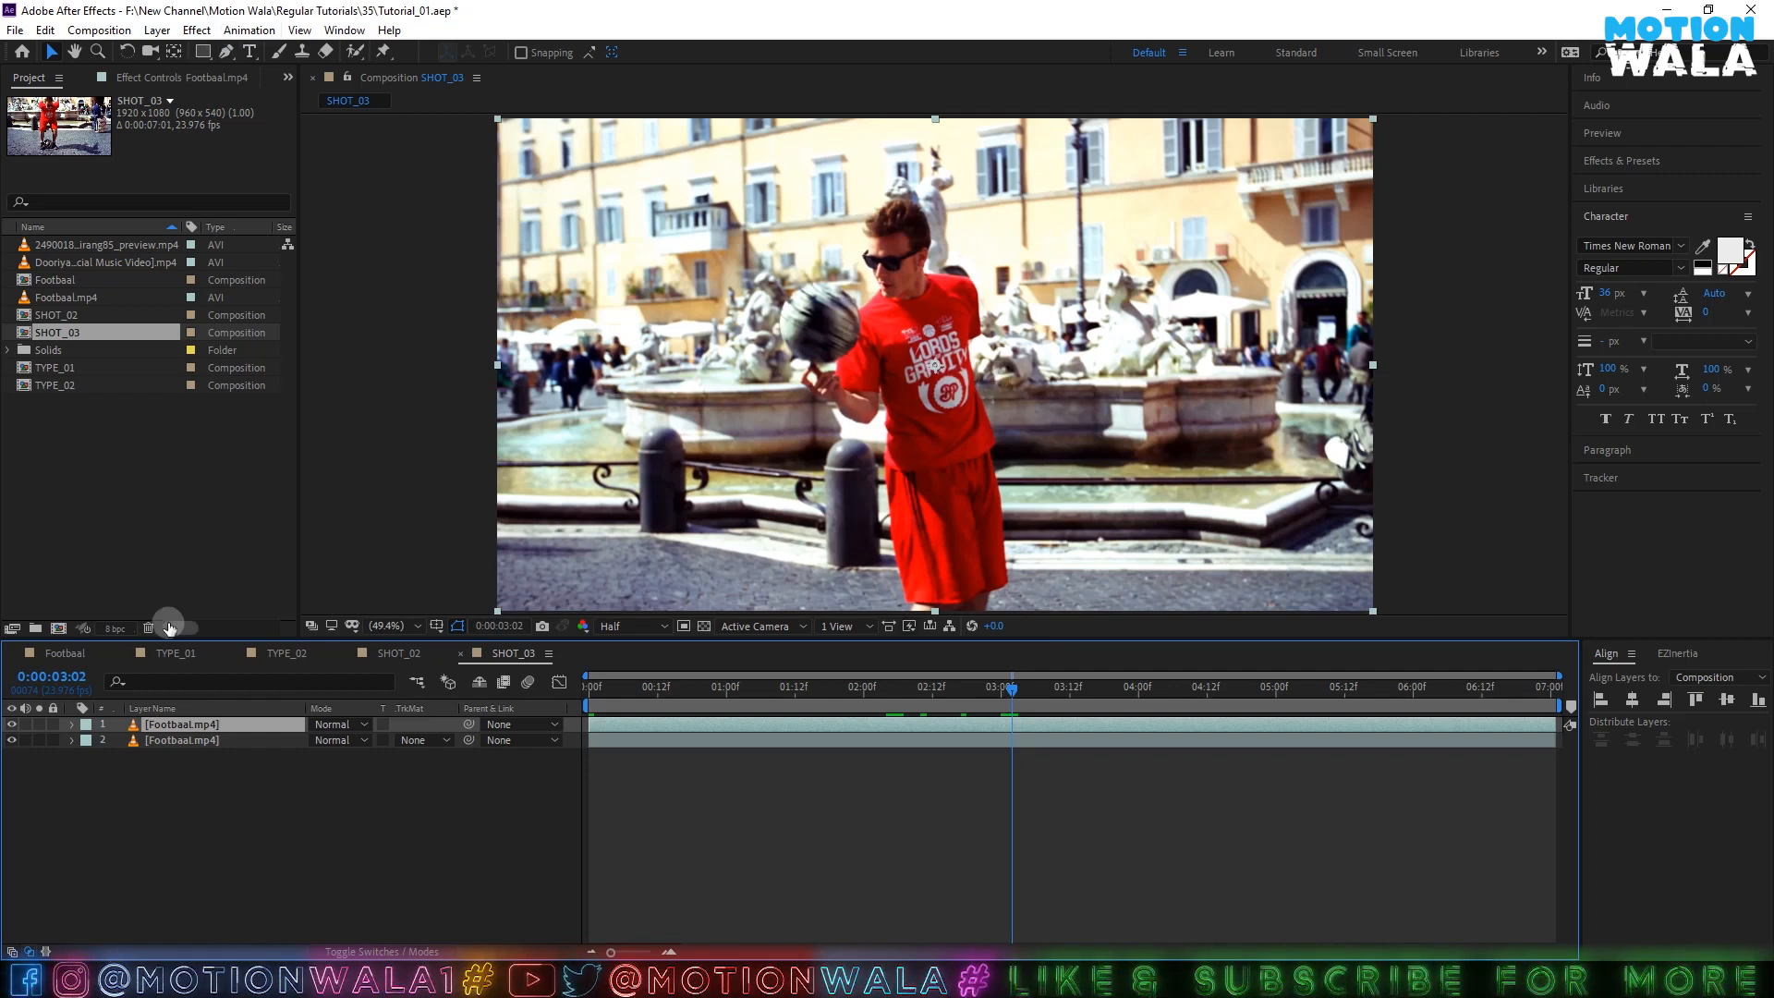
{"action": "left_click", "coordinate": [155, 726]}
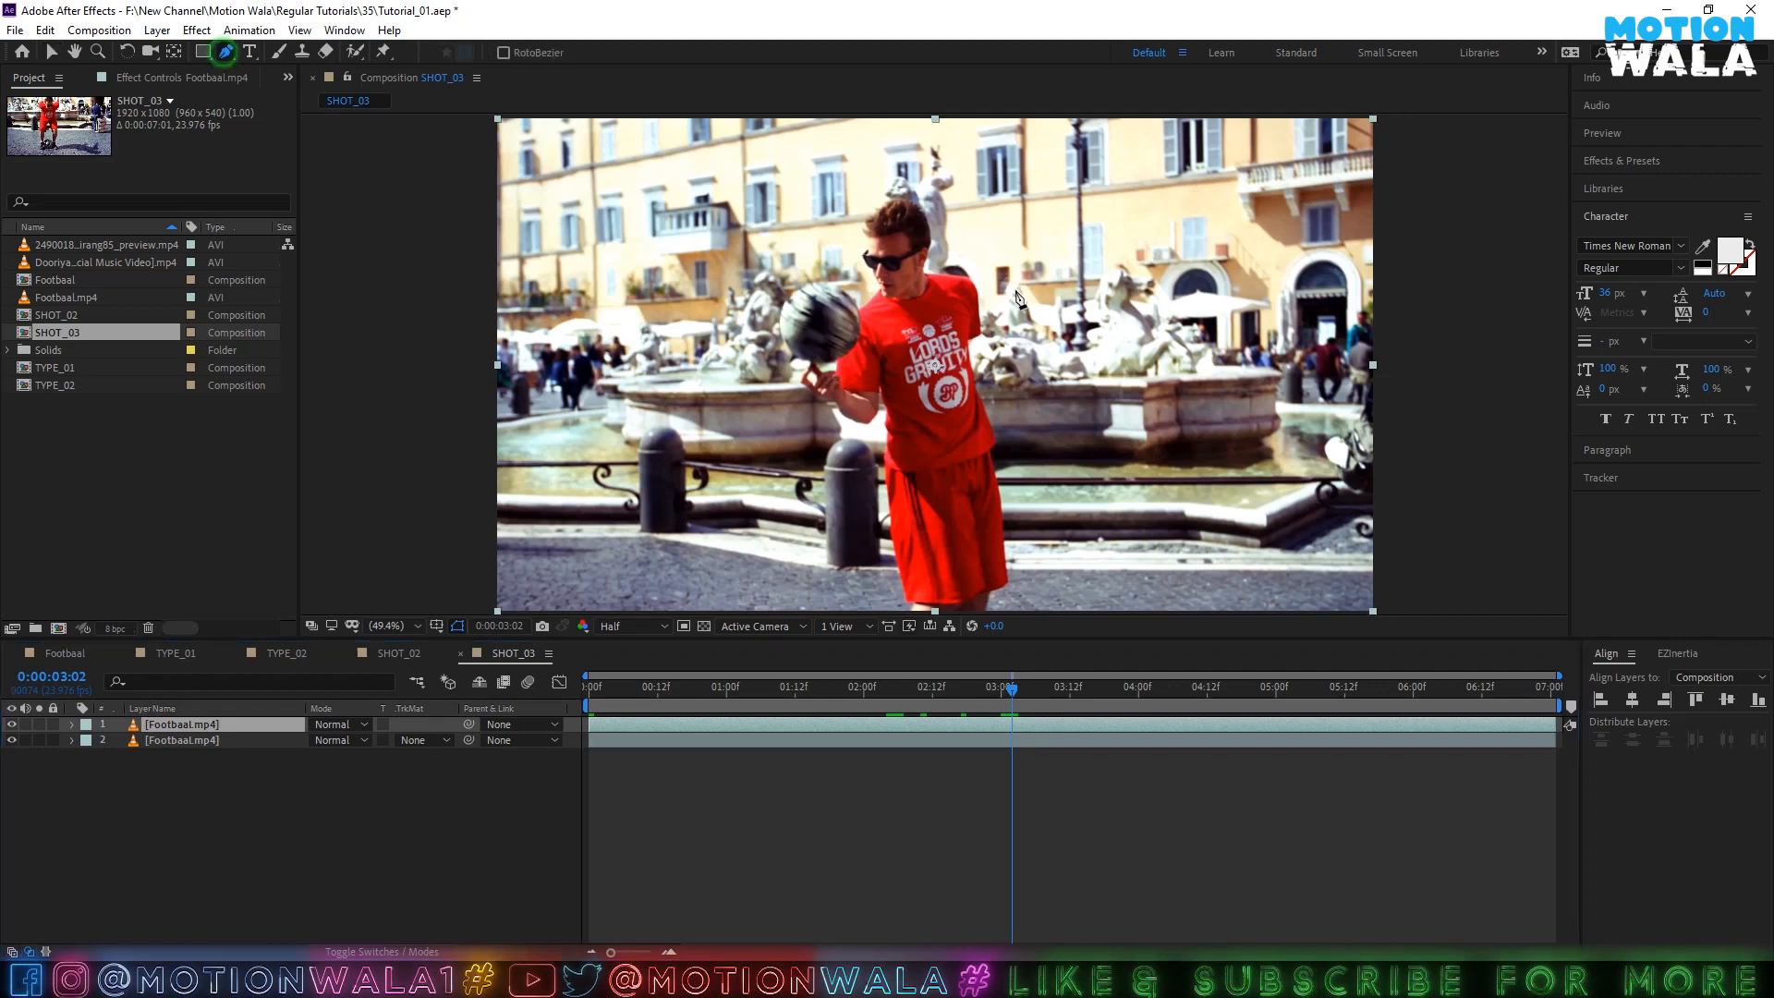
{"action": "scroll", "coordinate": [941, 311], "scroll_direction": "up", "scroll_amount": 2}
{"action": "left_click_drag", "start_coordinate": [940, 311], "coordinate": [922, 261]}
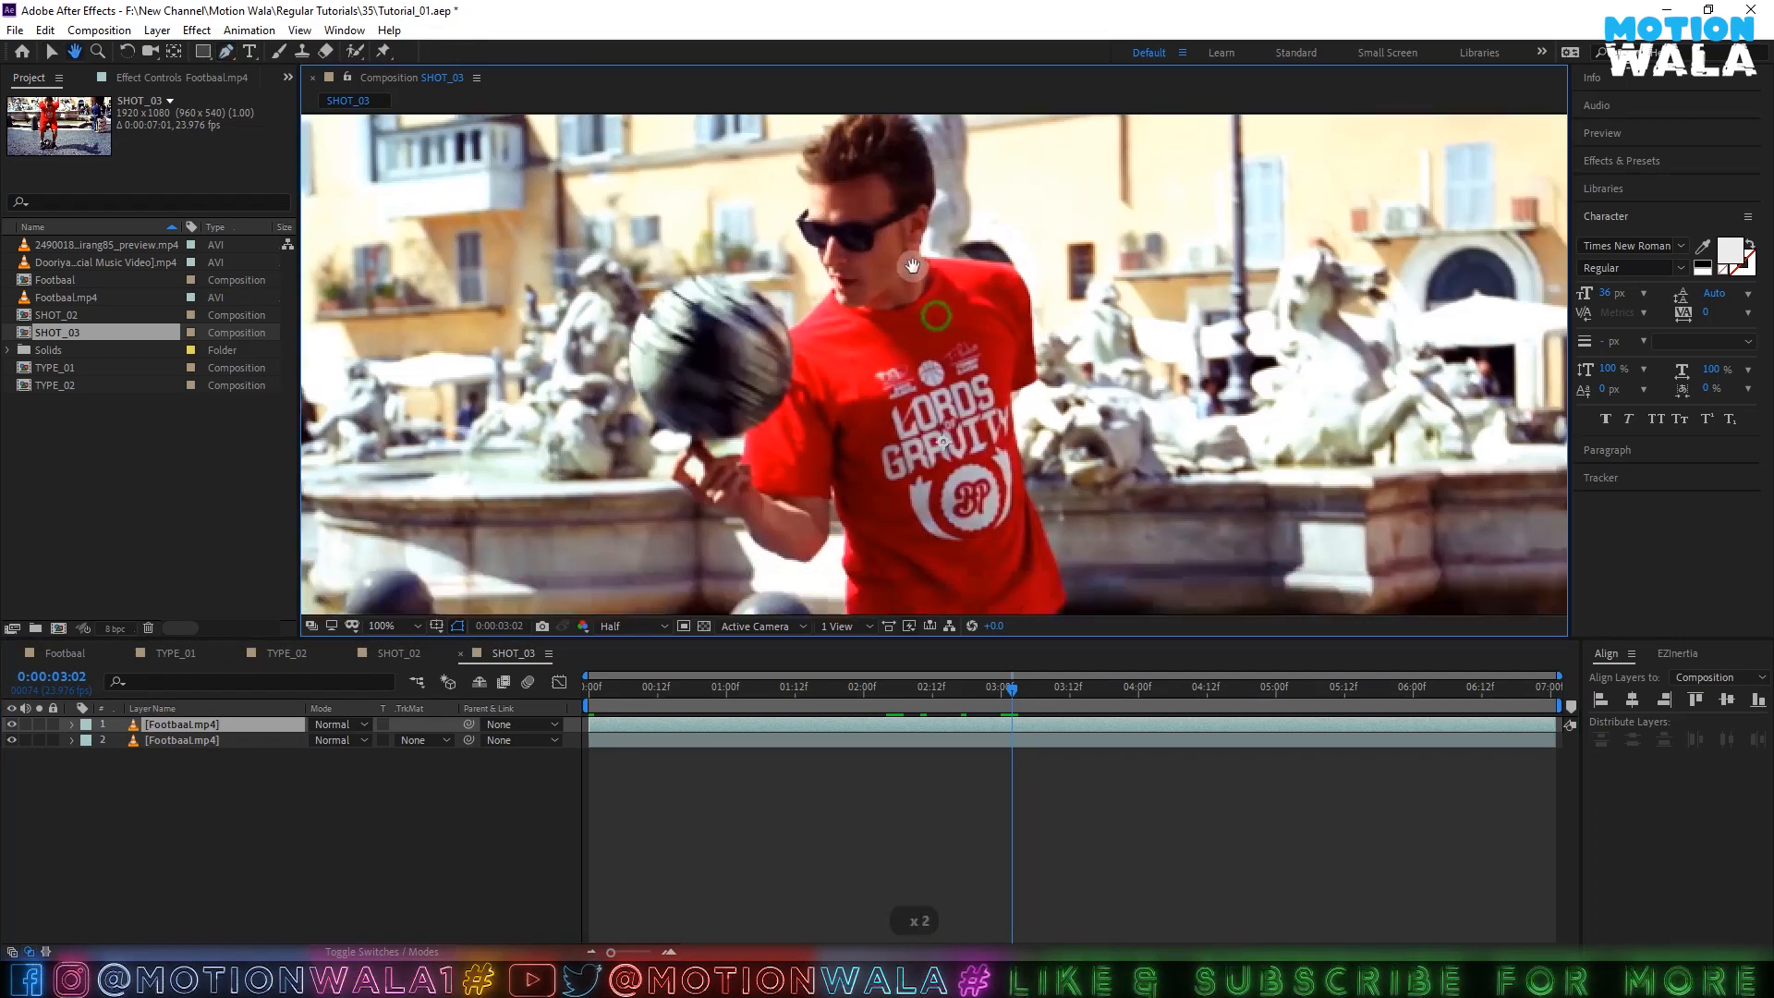
{"action": "key", "text": "g"}
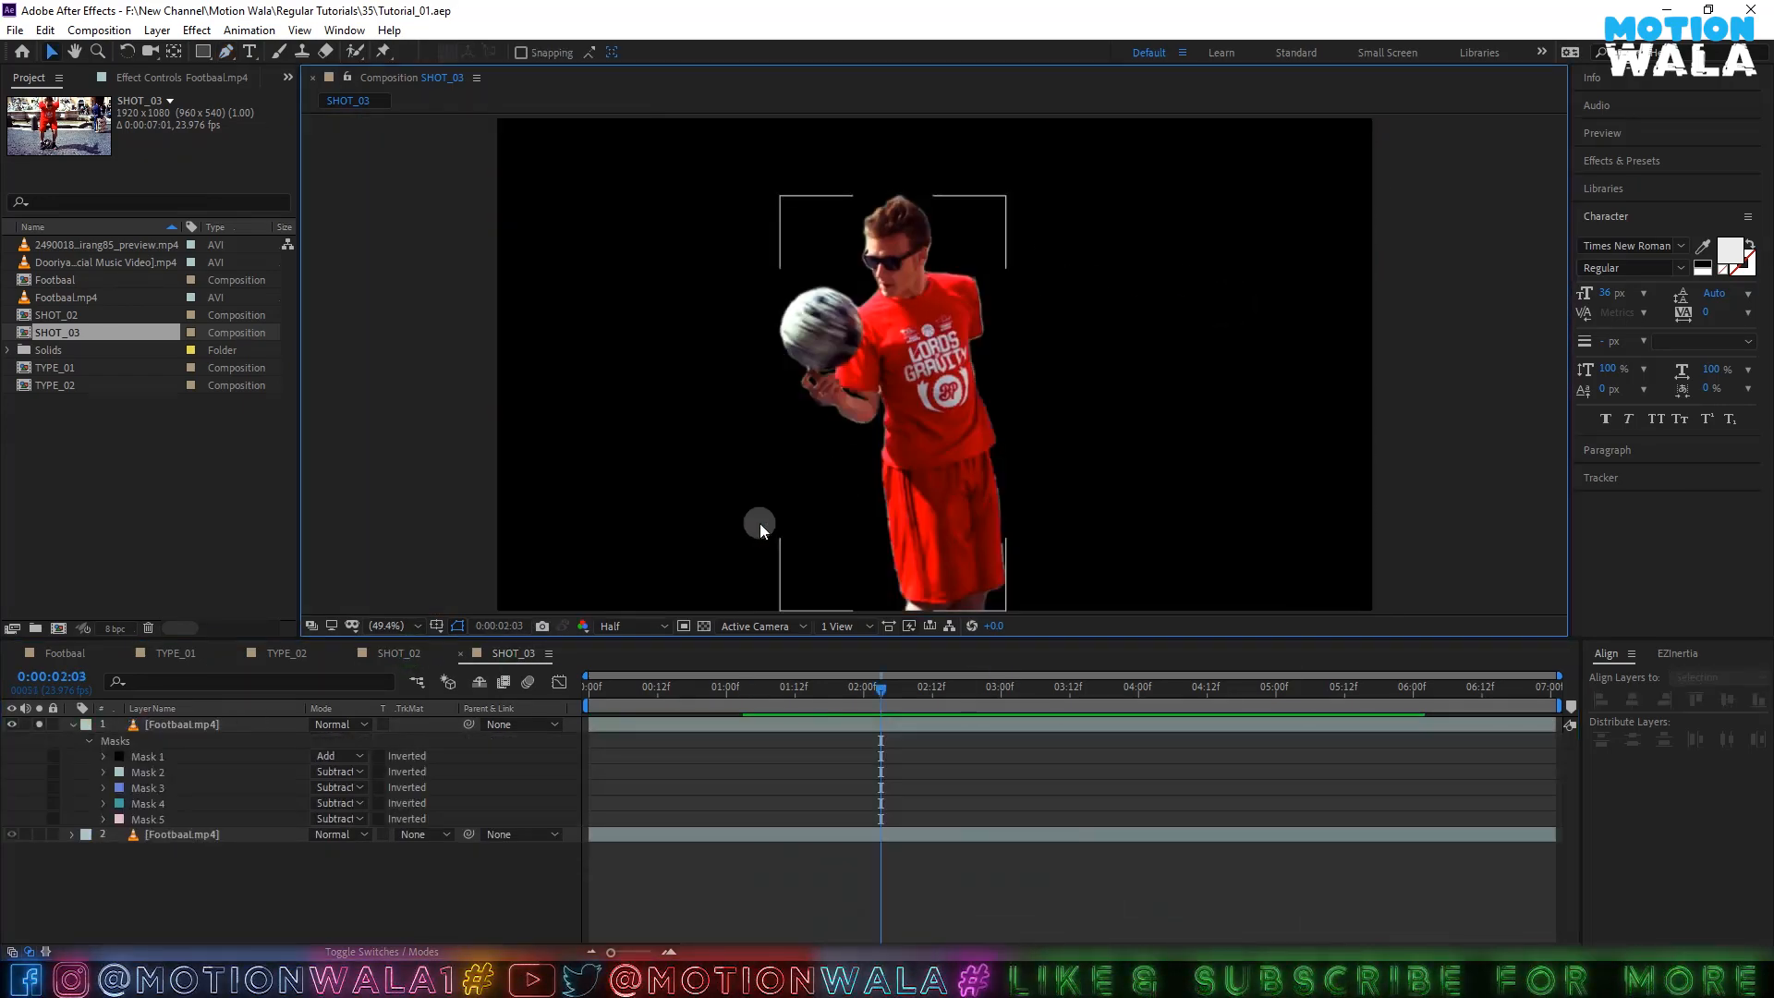
{"action": "left_click", "coordinate": [185, 726]}
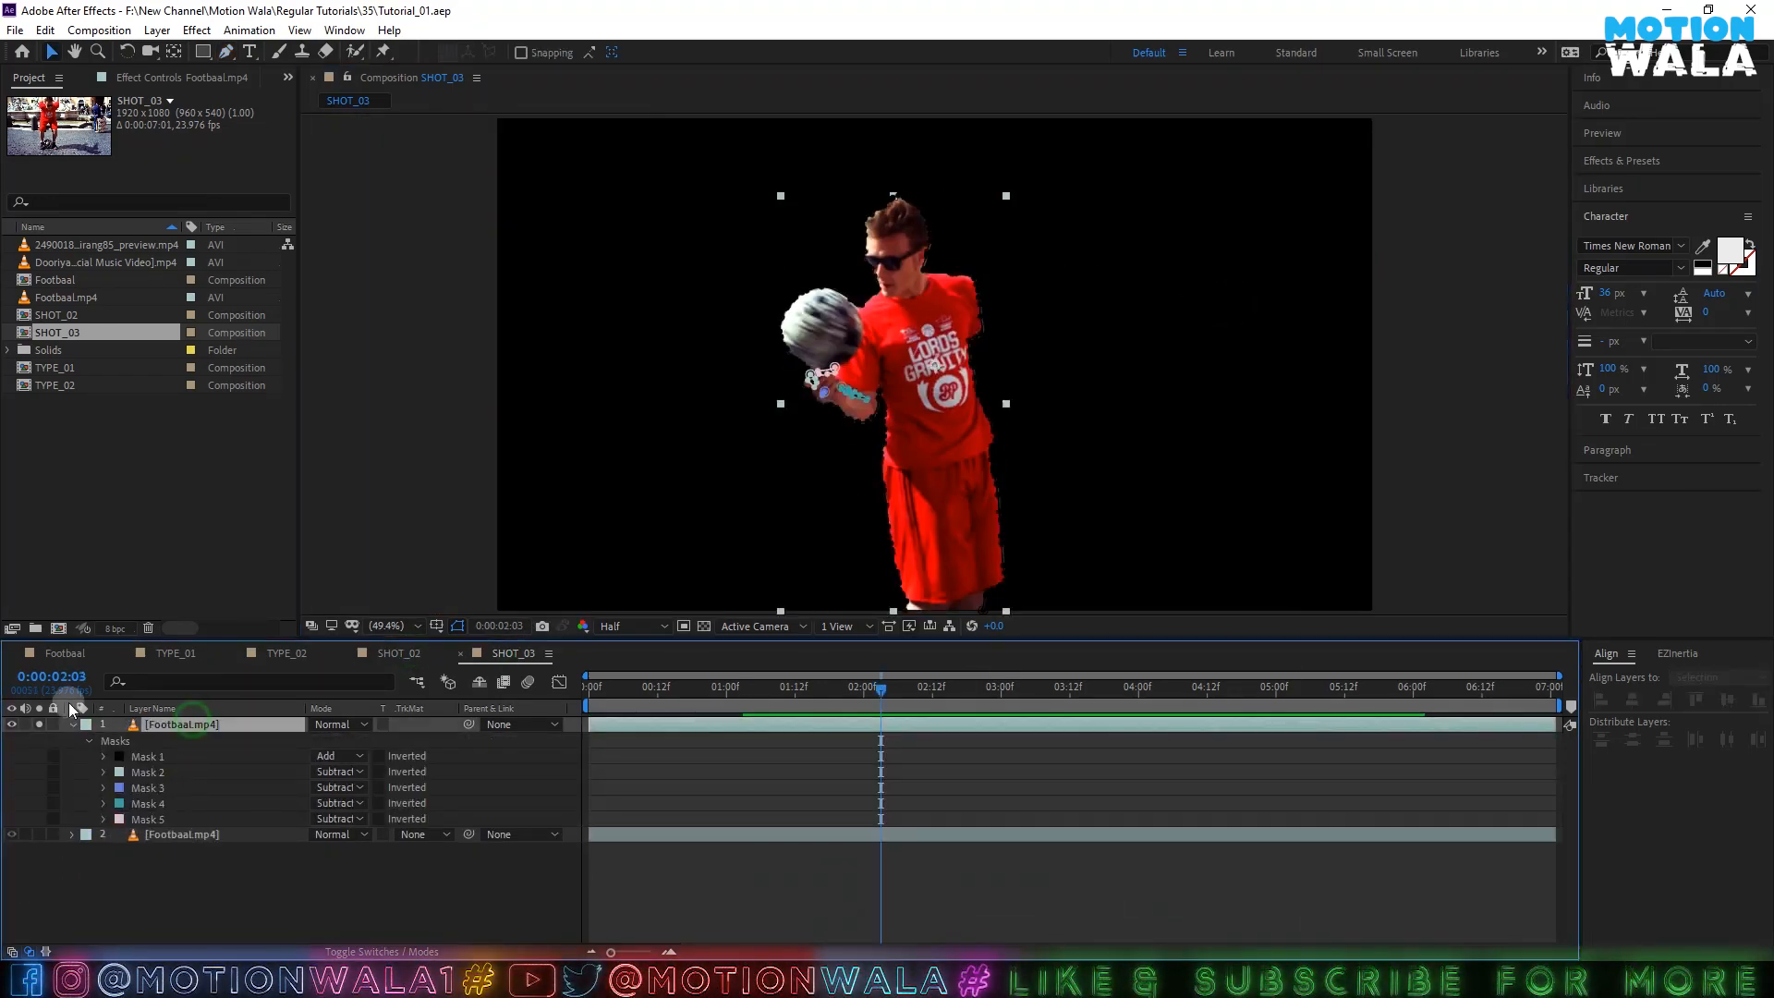
{"action": "scroll", "coordinate": [879, 365], "scroll_direction": "up", "scroll_amount": 1}
{"action": "left_click_drag", "start_coordinate": [881, 363], "coordinate": [881, 363]}
{"action": "scroll", "coordinate": [881, 363], "scroll_direction": "up", "scroll_amount": 6}
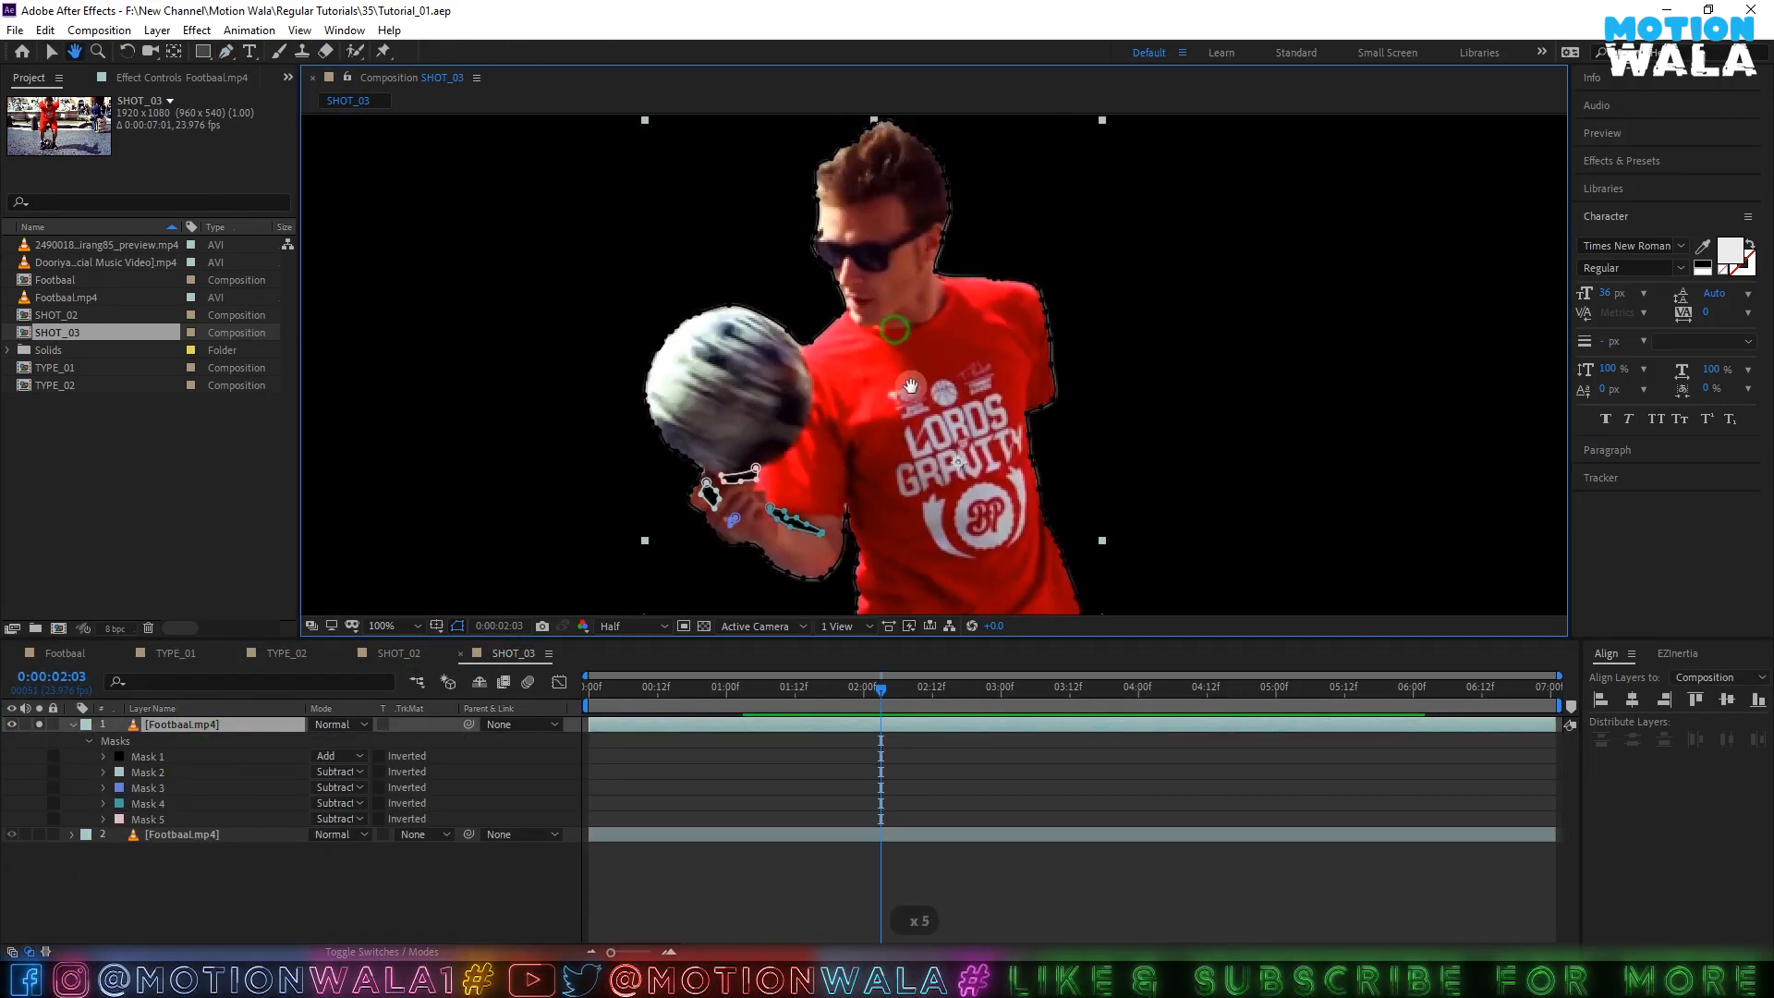
{"action": "scroll", "coordinate": [855, 490], "scroll_direction": "down", "scroll_amount": 6}
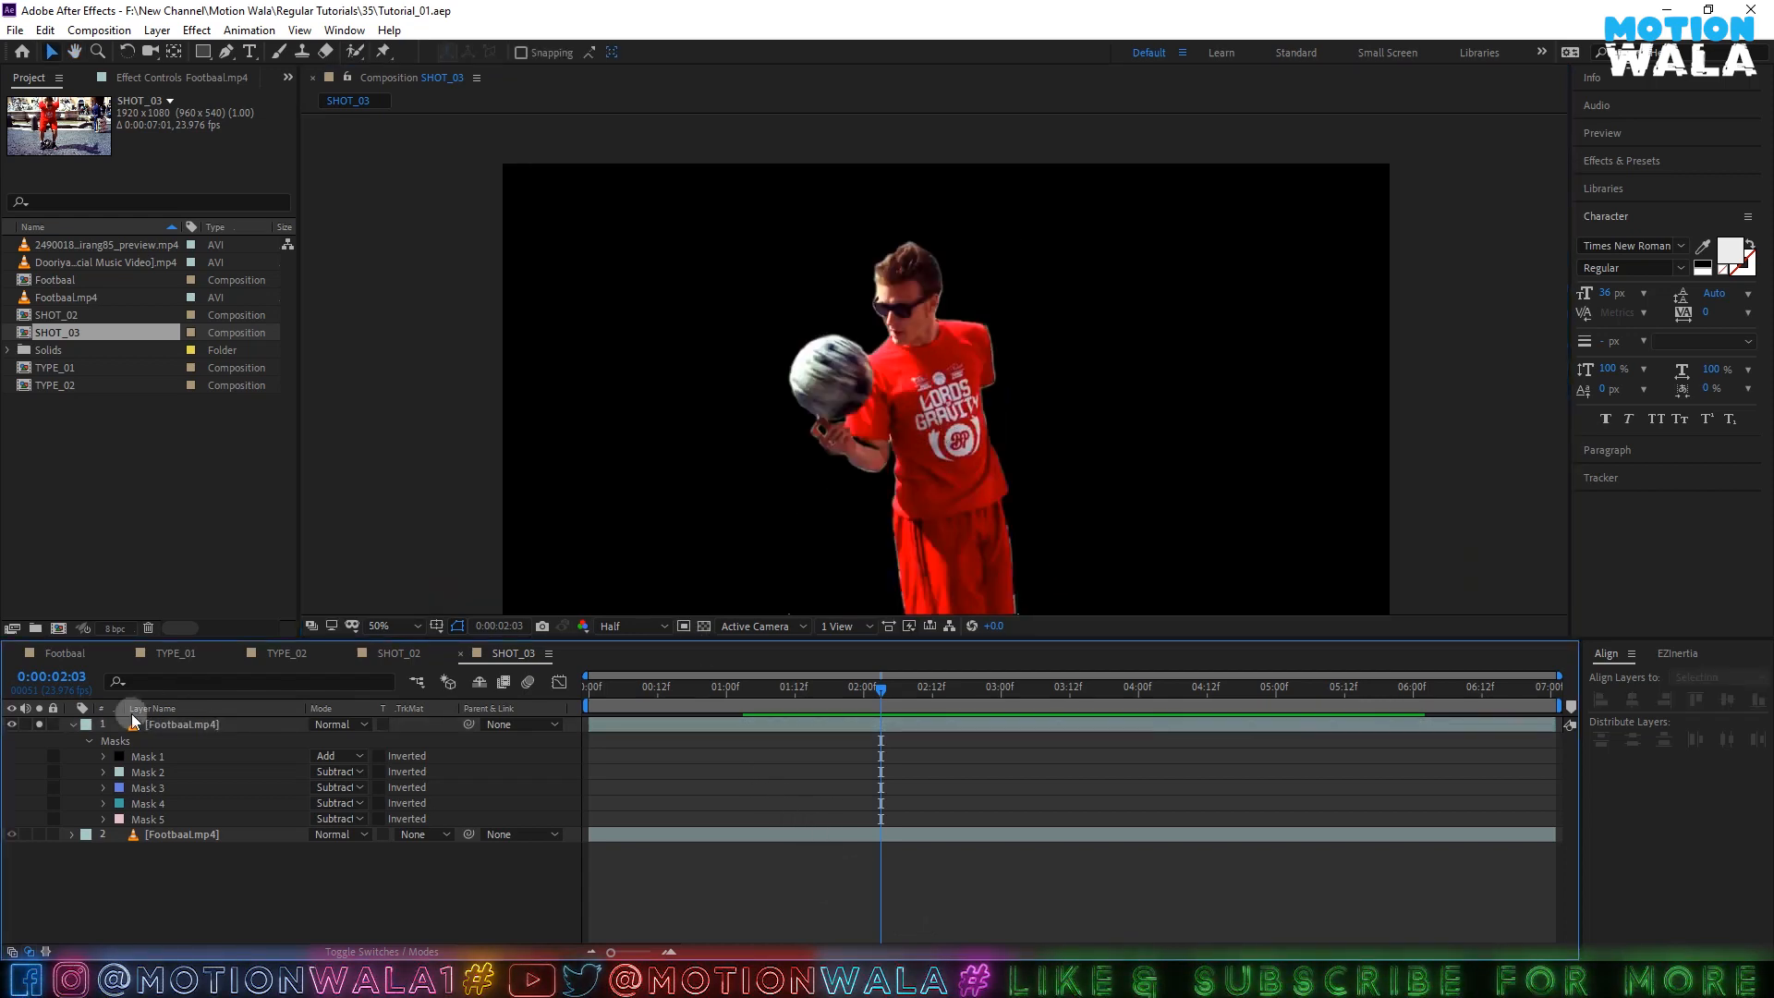
- Solo the lower Footbaal.mp4 layer and trim the masked layer's end to its Time Remap keyframe at 0:00:06:02
{"action": "left_click", "coordinate": [38, 834]}
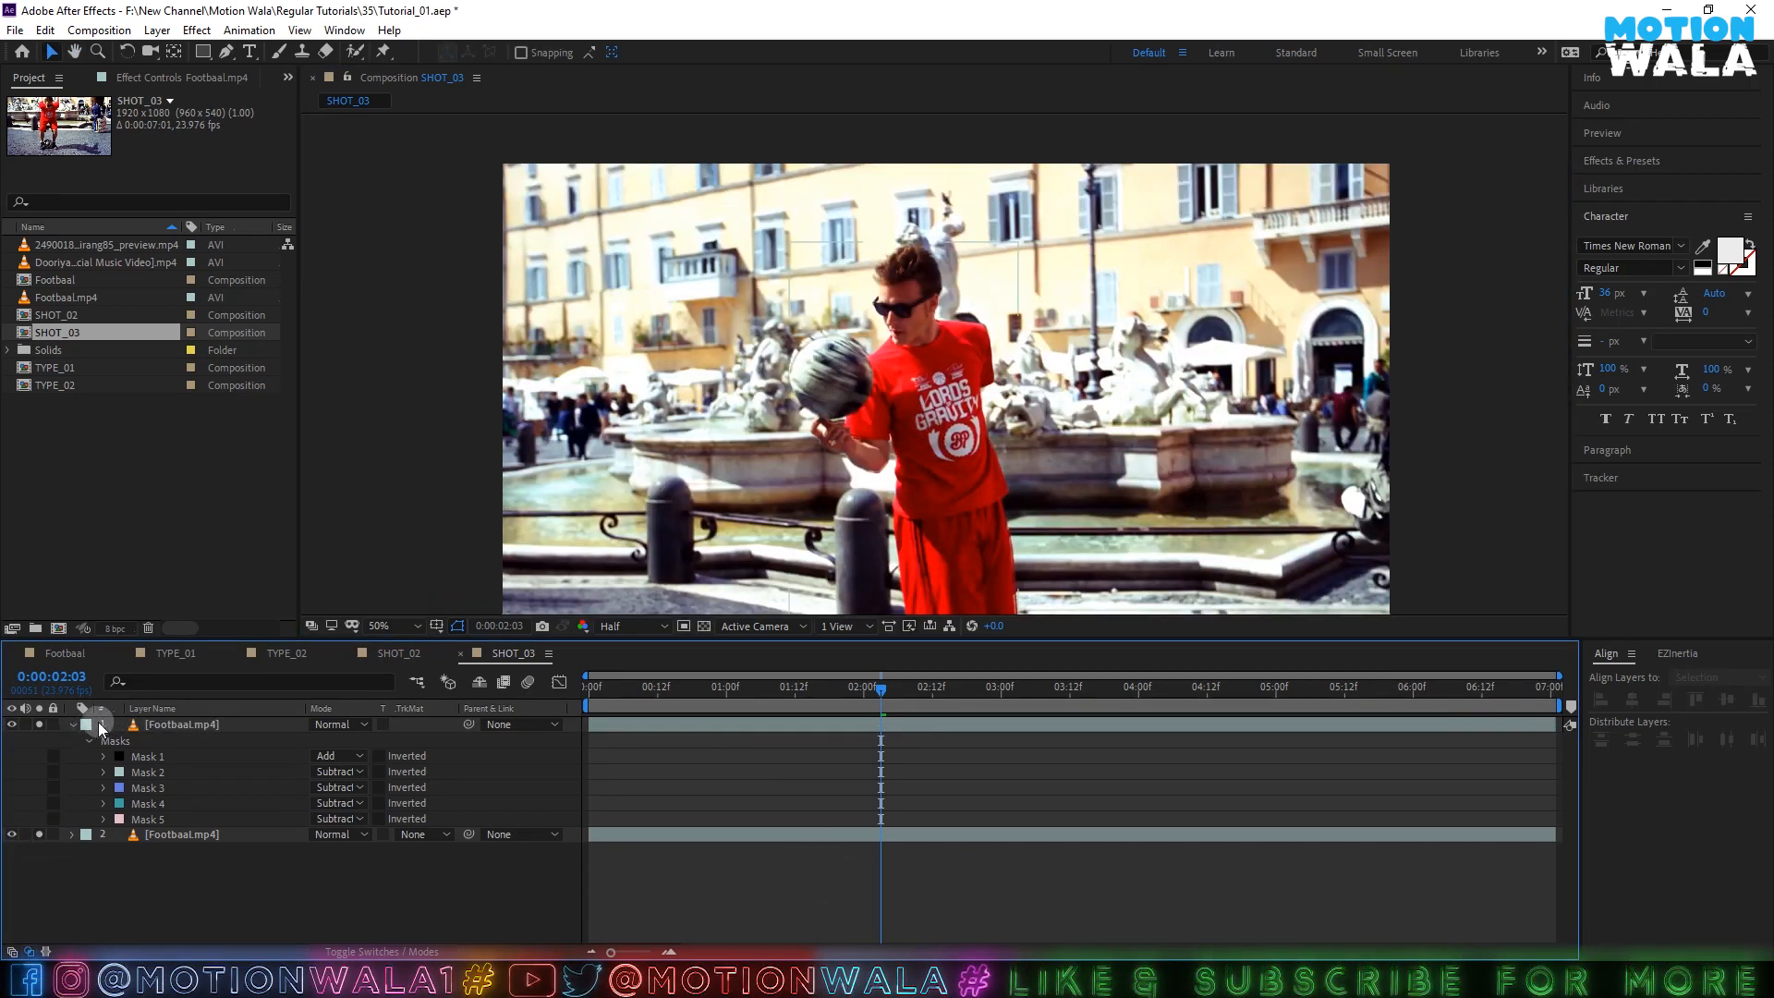
{"action": "left_click", "coordinate": [72, 726]}
{"action": "left_click", "coordinate": [163, 726]}
{"action": "key", "text": "u"}
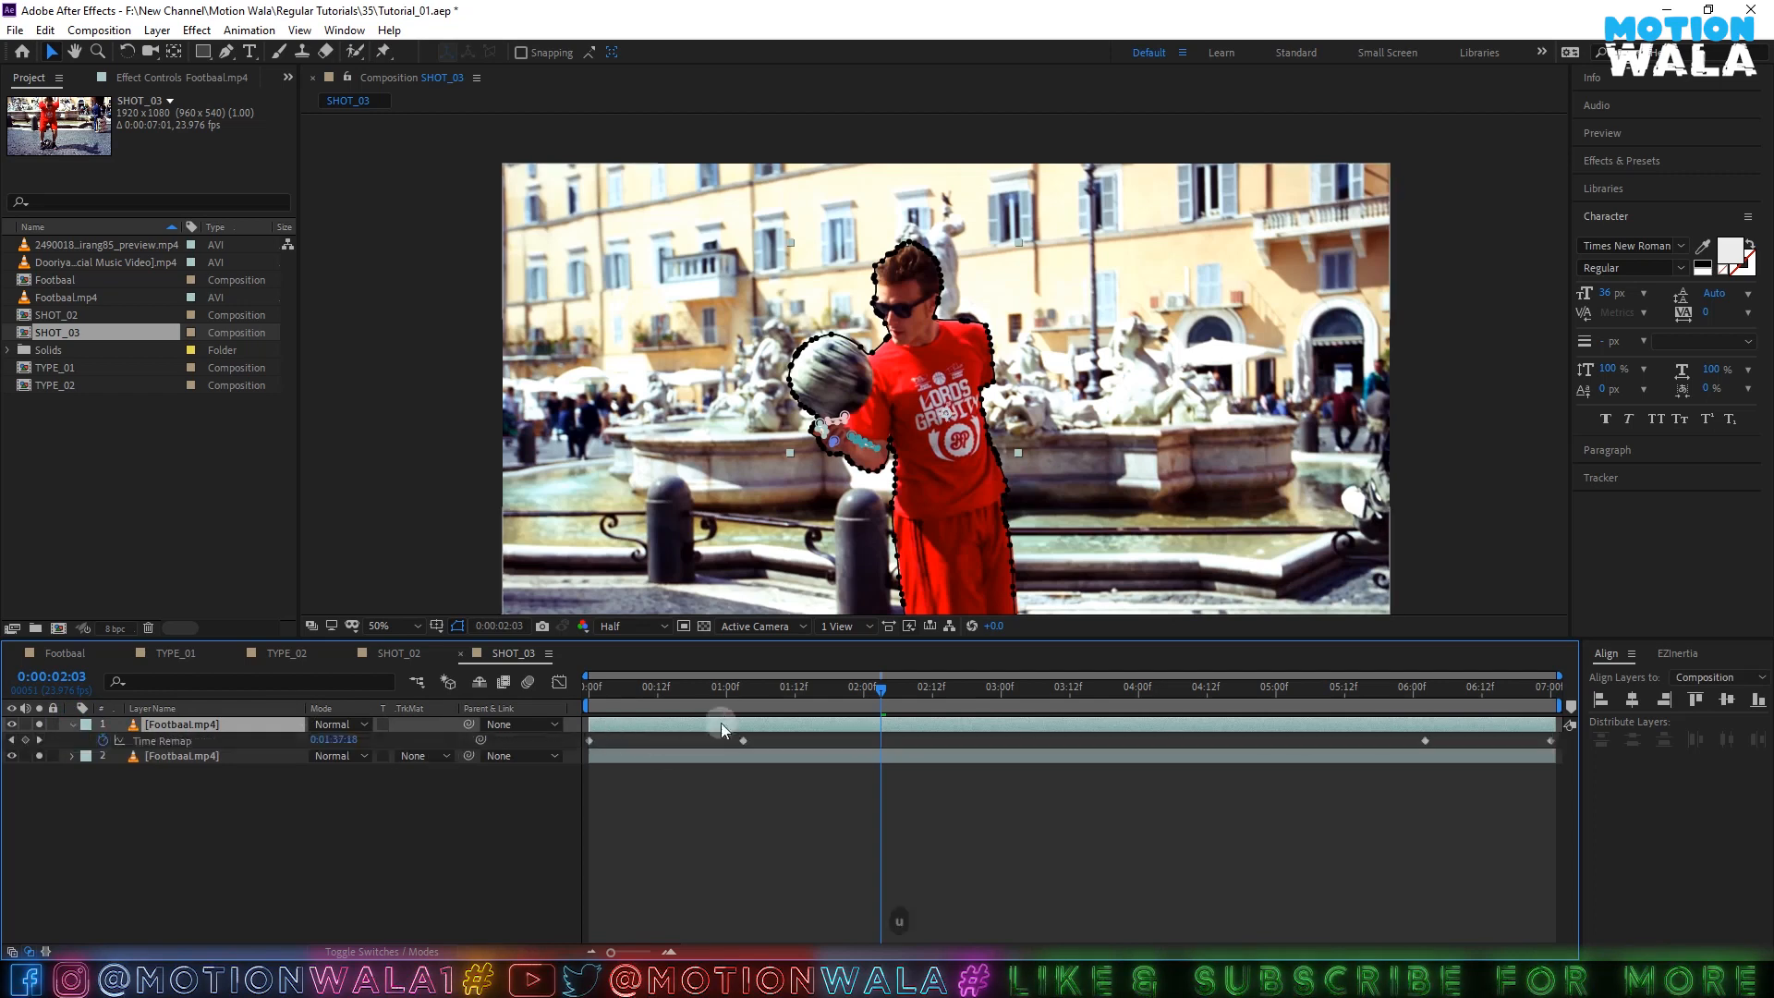
{"action": "left_click_drag", "start_coordinate": [741, 704], "coordinate": [1422, 718]}
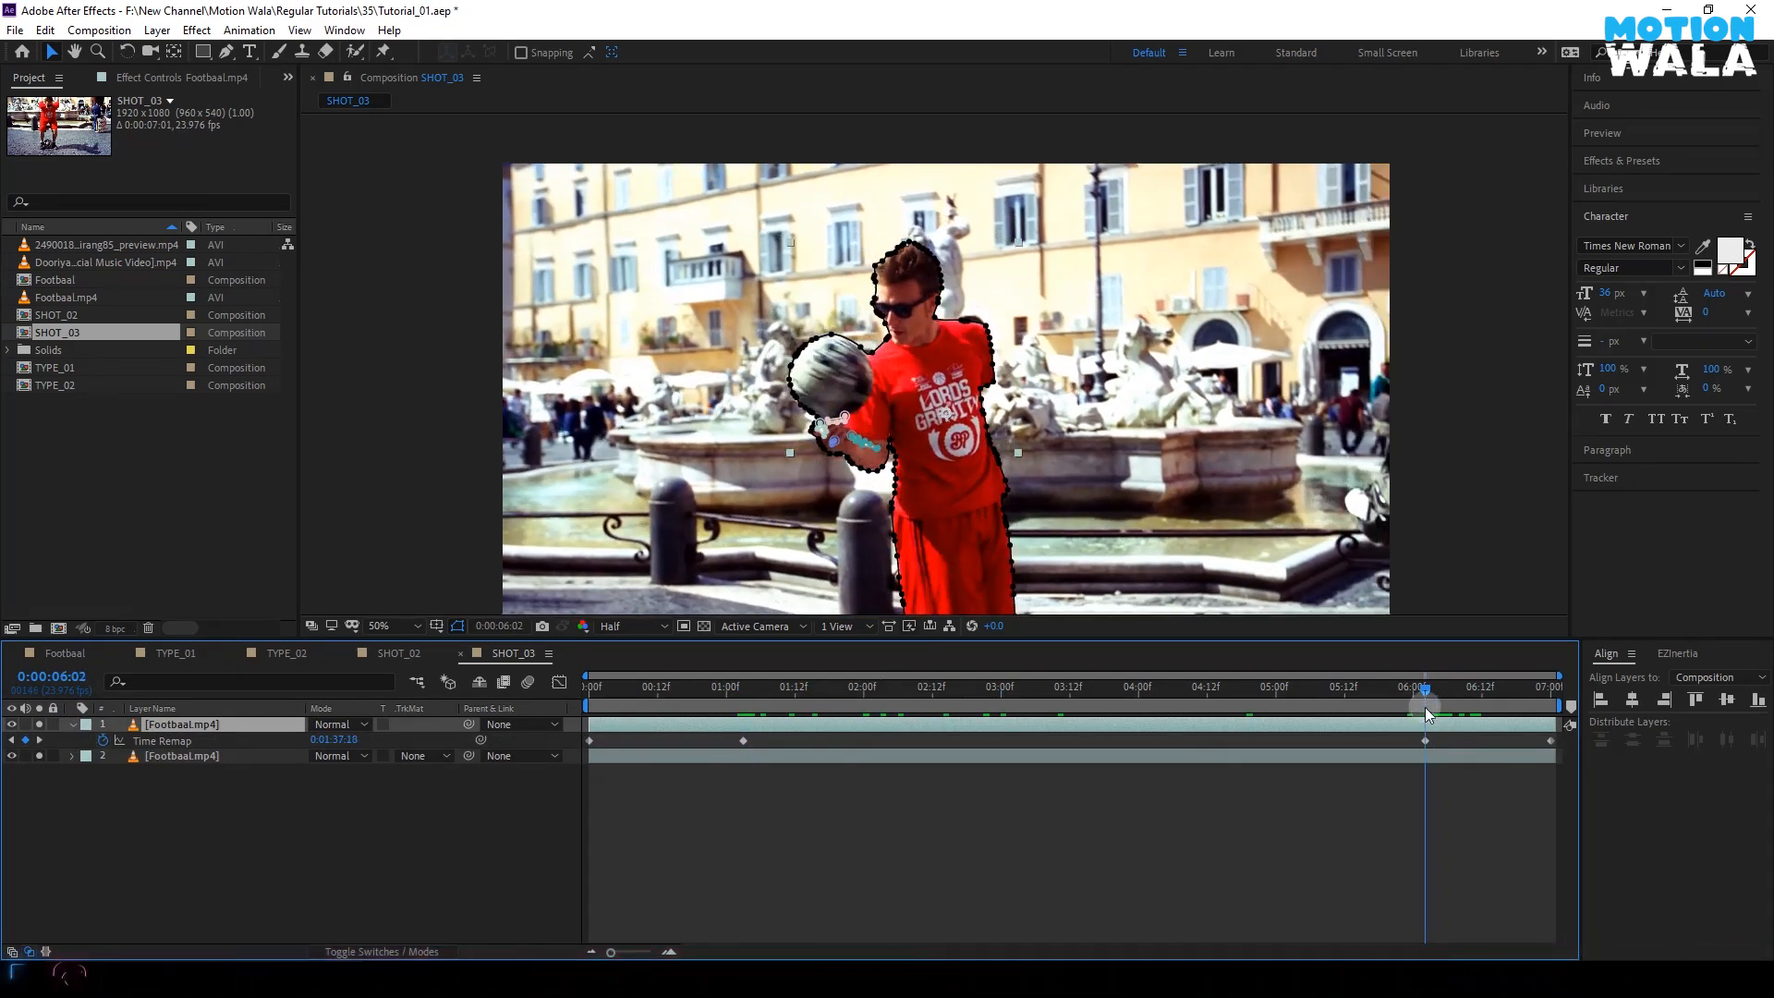
{"action": "left_click", "coordinate": [1550, 724]}
{"action": "left_click_drag", "start_coordinate": [1530, 726], "coordinate": [1426, 724]}
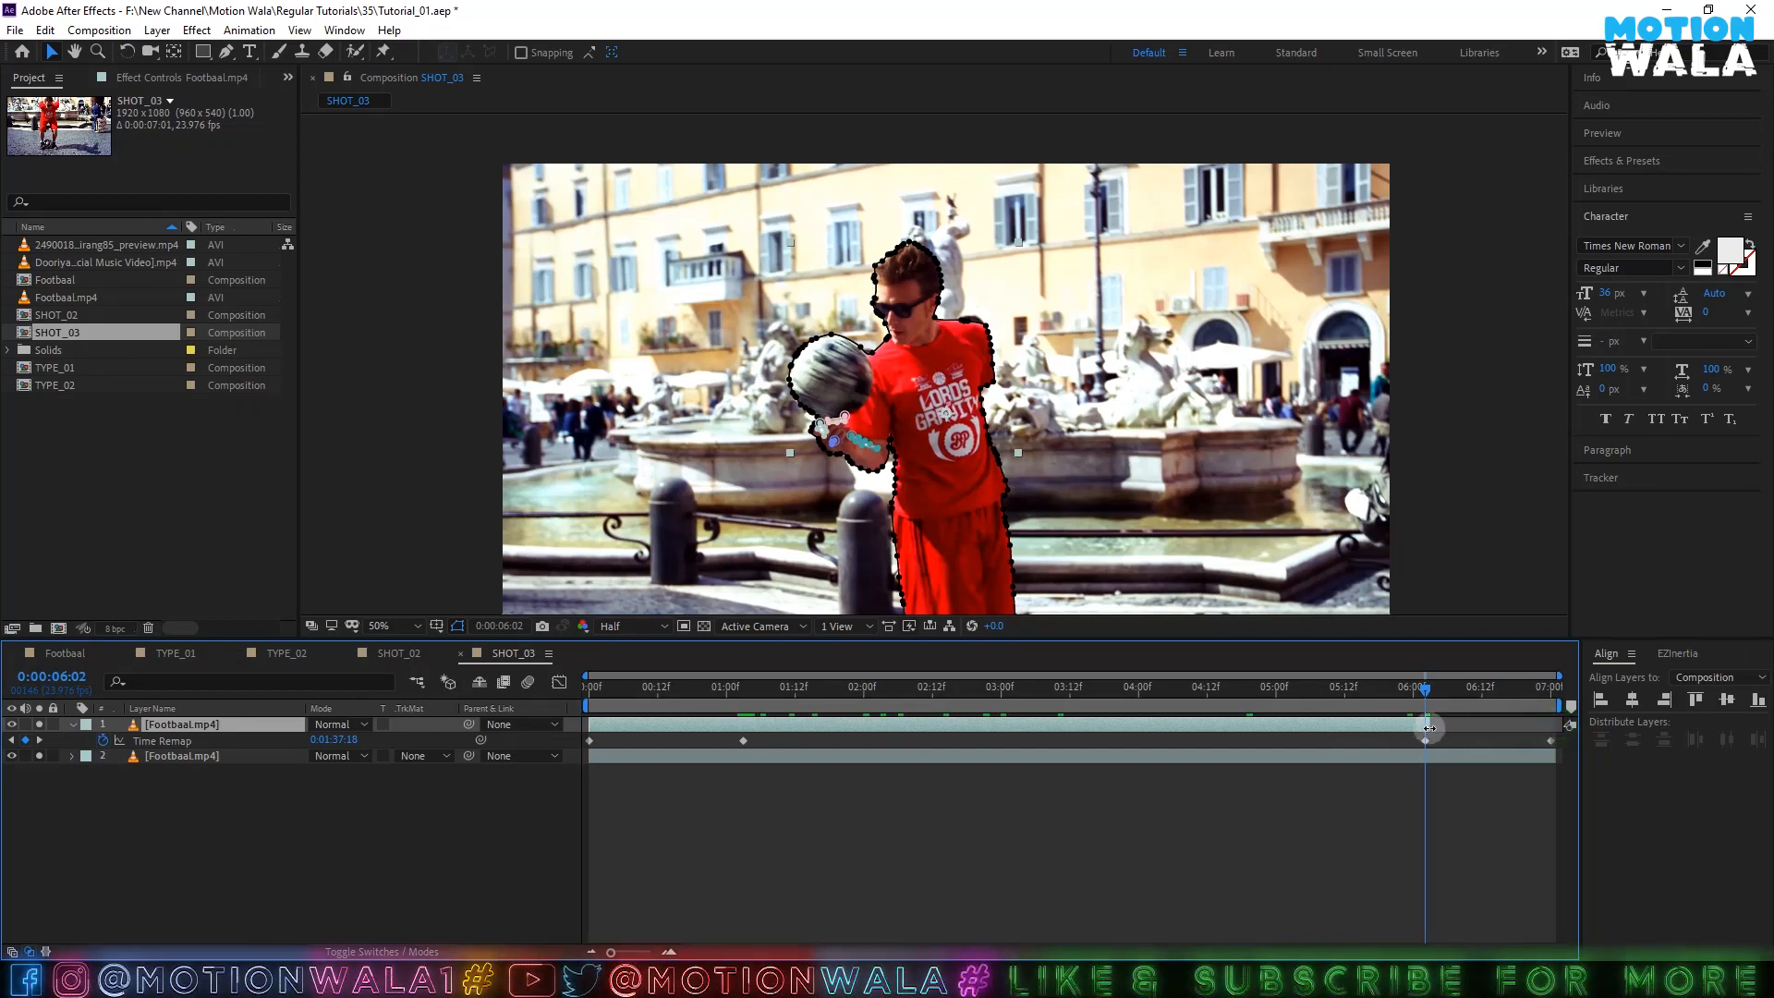
- Trim the masked layer's start to its Time Remap keyframe at 0:00:01:03 and save the project
{"action": "left_click", "coordinate": [743, 691]}
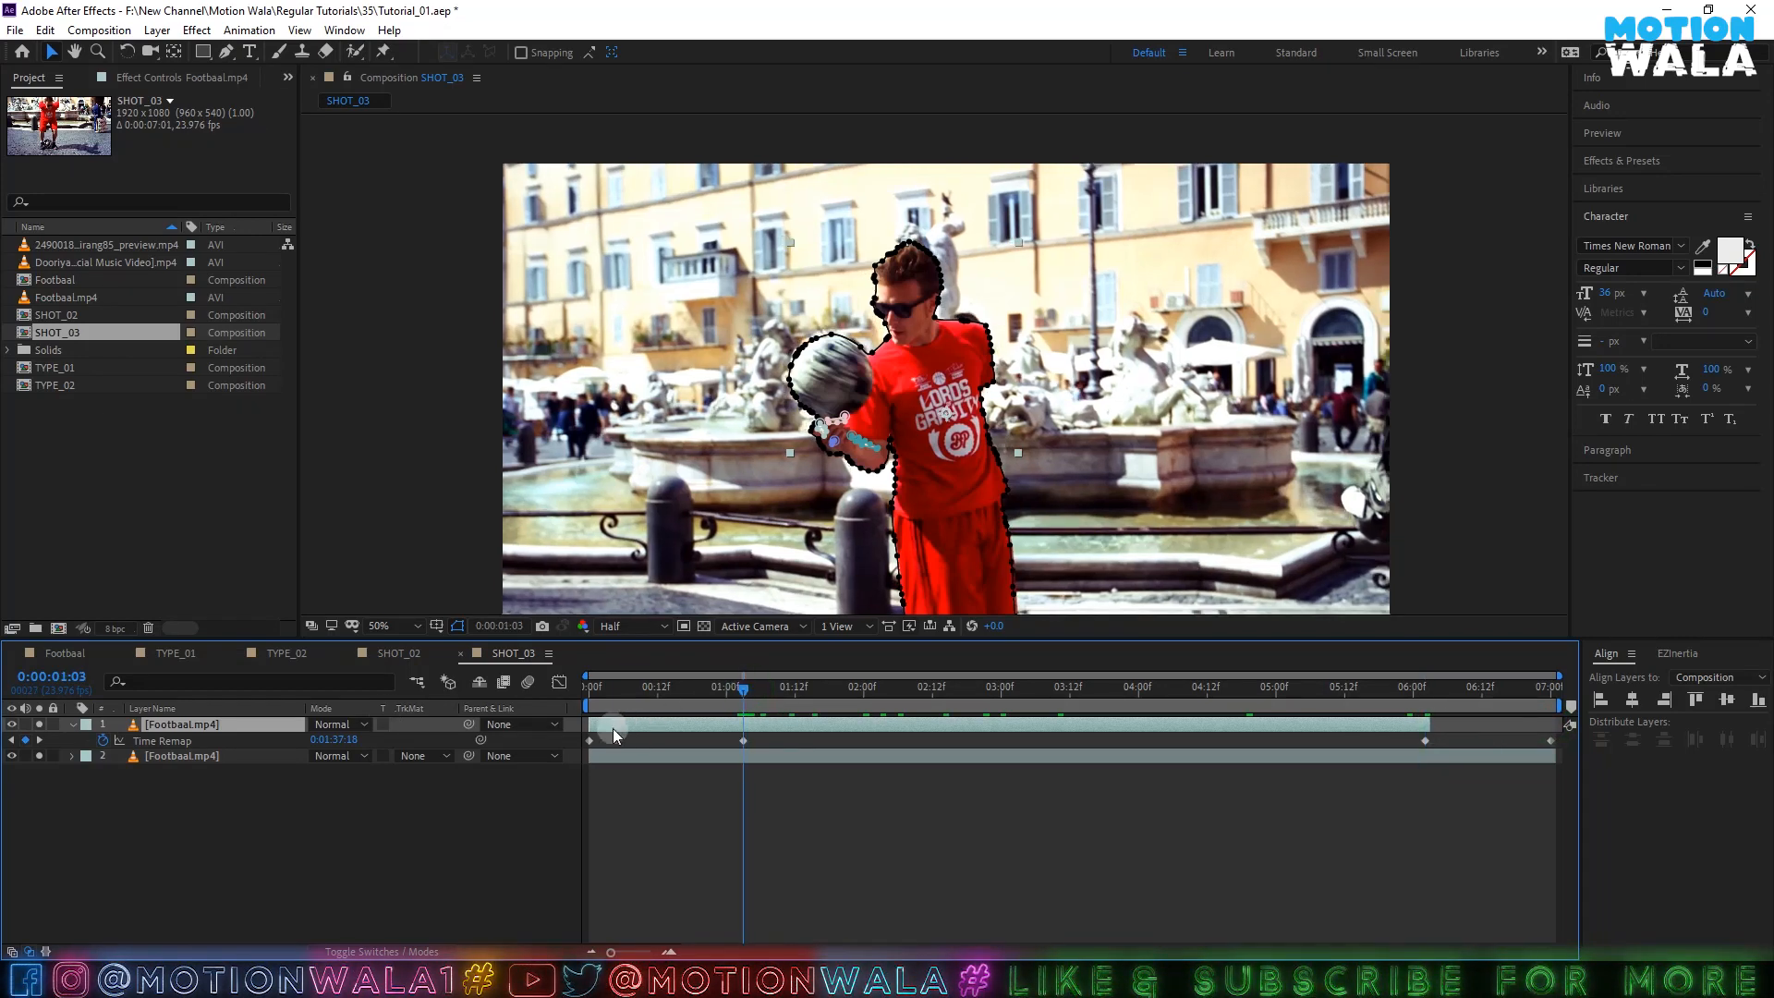
{"action": "left_click_drag", "start_coordinate": [685, 726], "coordinate": [743, 725]}
{"action": "key", "text": "ctrl+z"}
{"action": "left_click", "coordinate": [796, 796]}
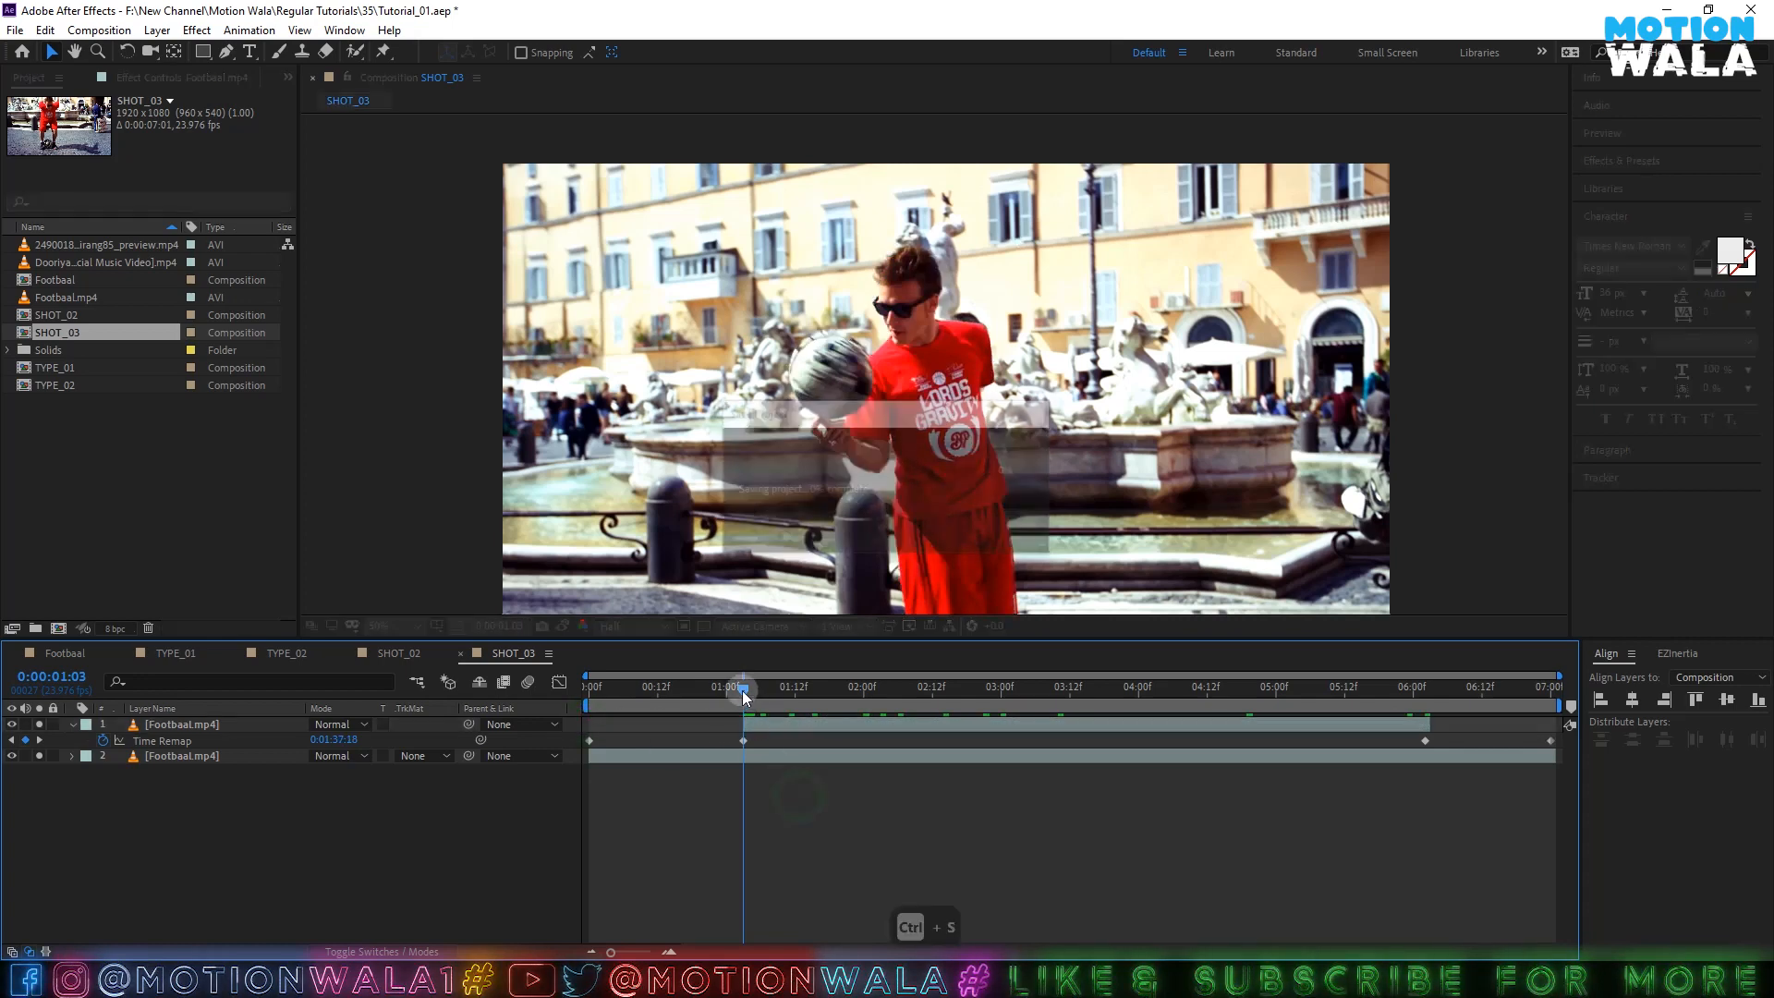
{"action": "key", "text": "ctrl+s"}
{"action": "left_click_drag", "start_coordinate": [838, 695], "coordinate": [926, 619]}
{"action": "key", "text": "ctrl+s"}
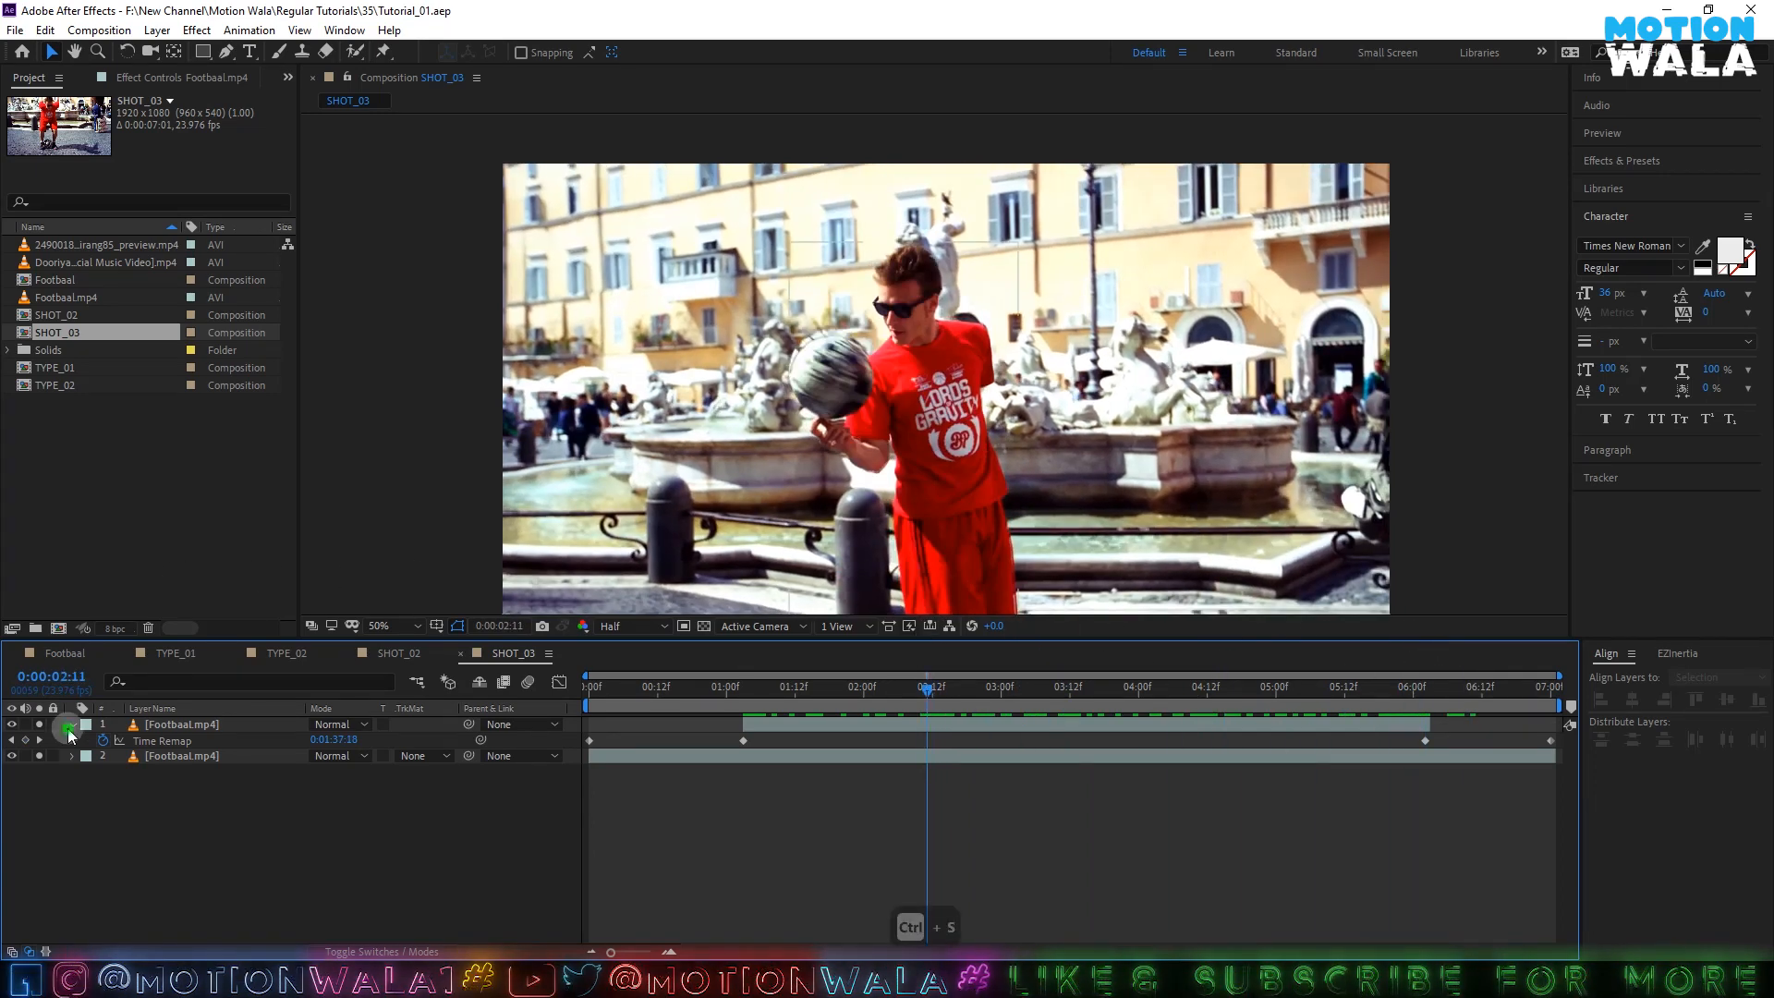
- Collapse the masked layer's properties and rename the layer PNG
{"action": "left_click", "coordinate": [72, 724]}
{"action": "left_click", "coordinate": [169, 726]}
{"action": "key", "text": "Return"}
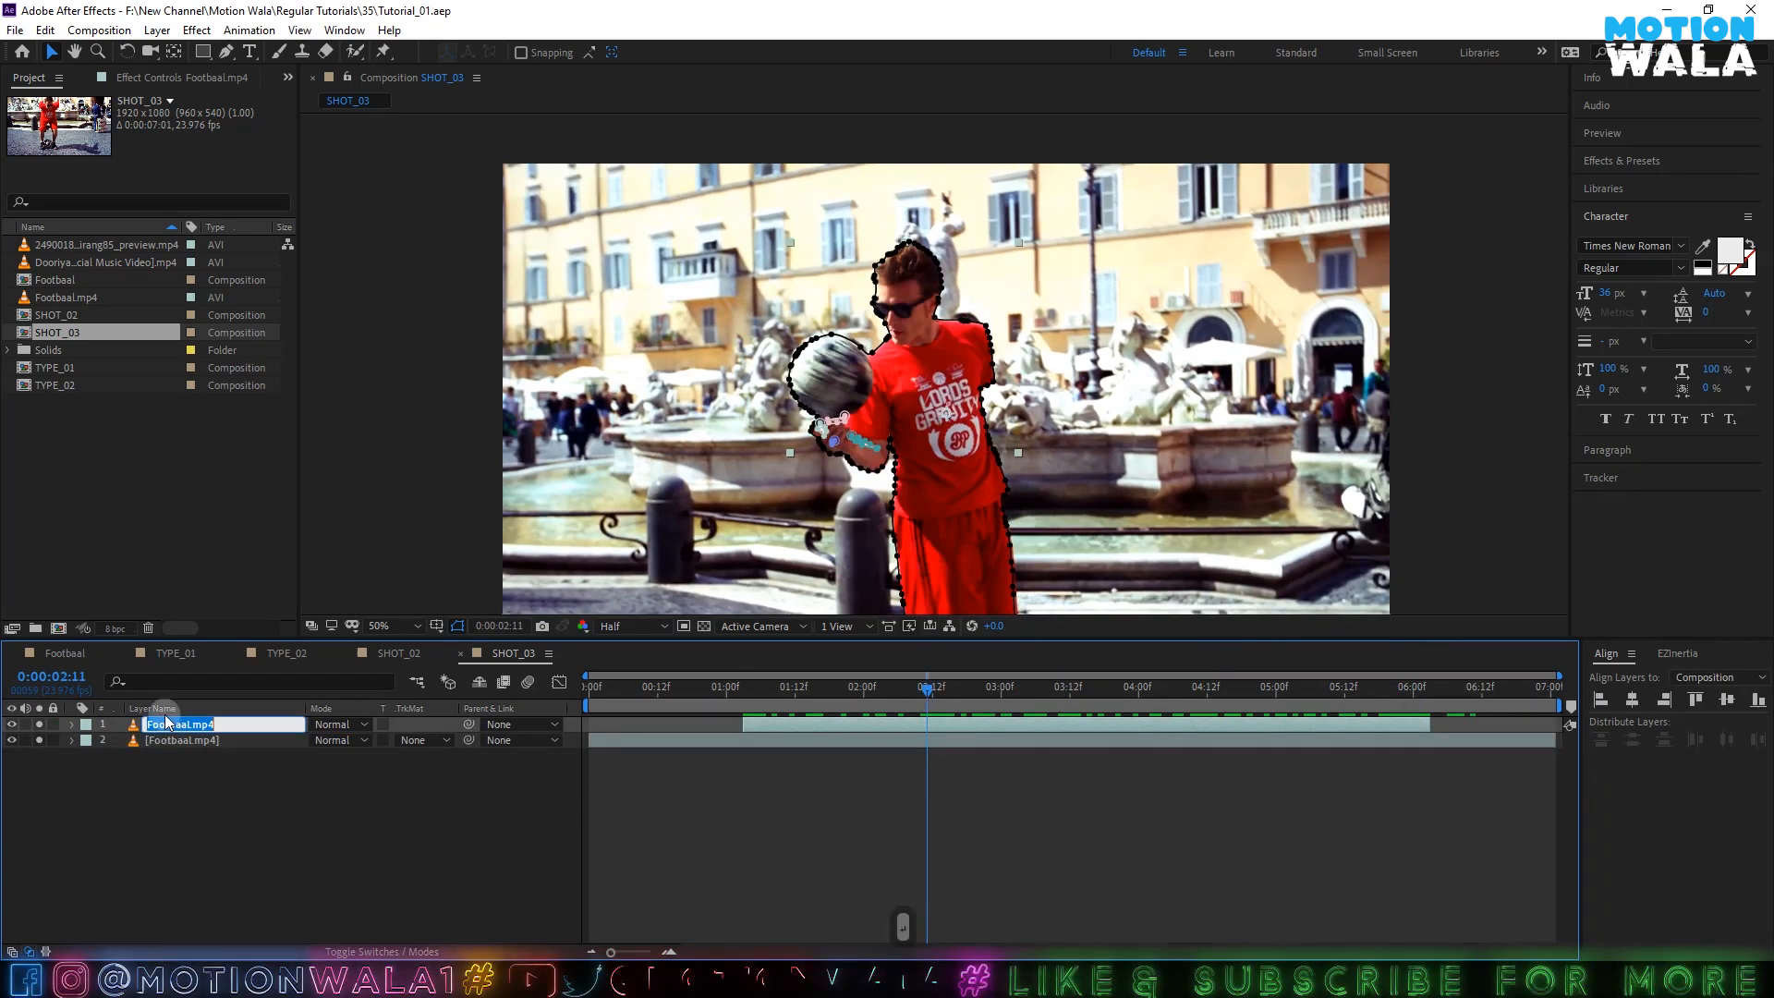
{"action": "type", "text": "PNG"}
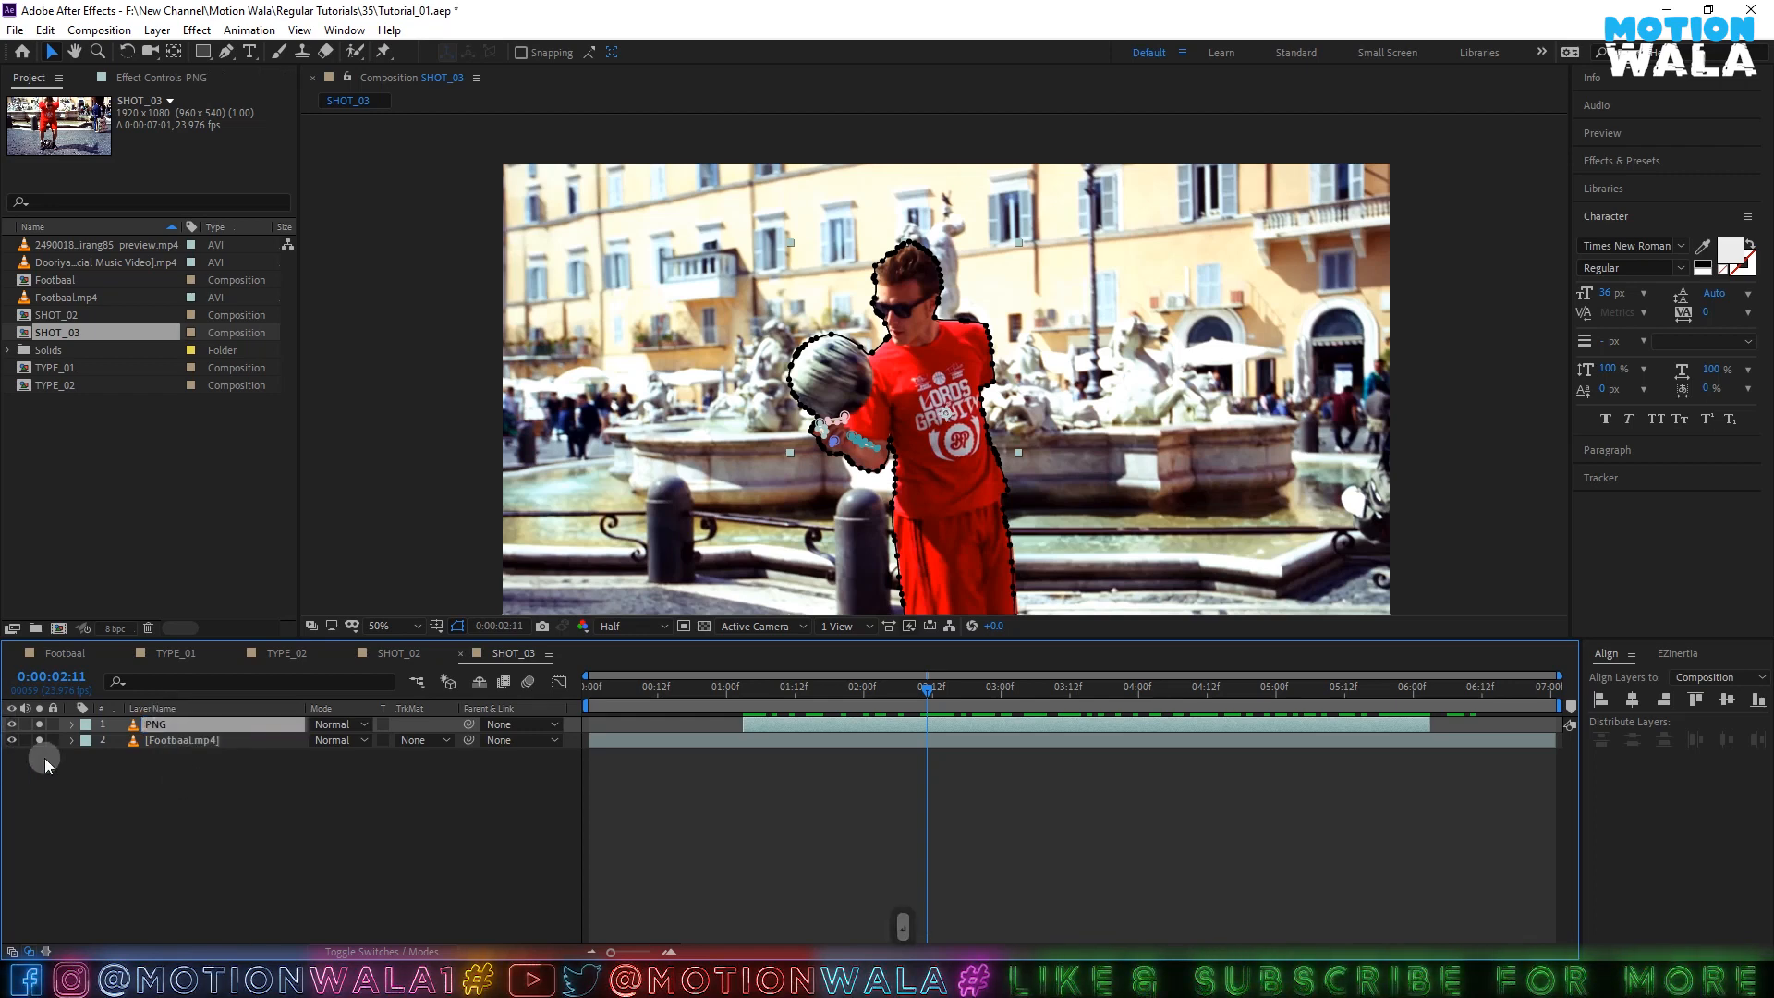
- Turn off solo for the PNG and Footbaal.mp4 layers
{"action": "left_click", "coordinate": [38, 726]}
{"action": "left_click", "coordinate": [155, 726]}
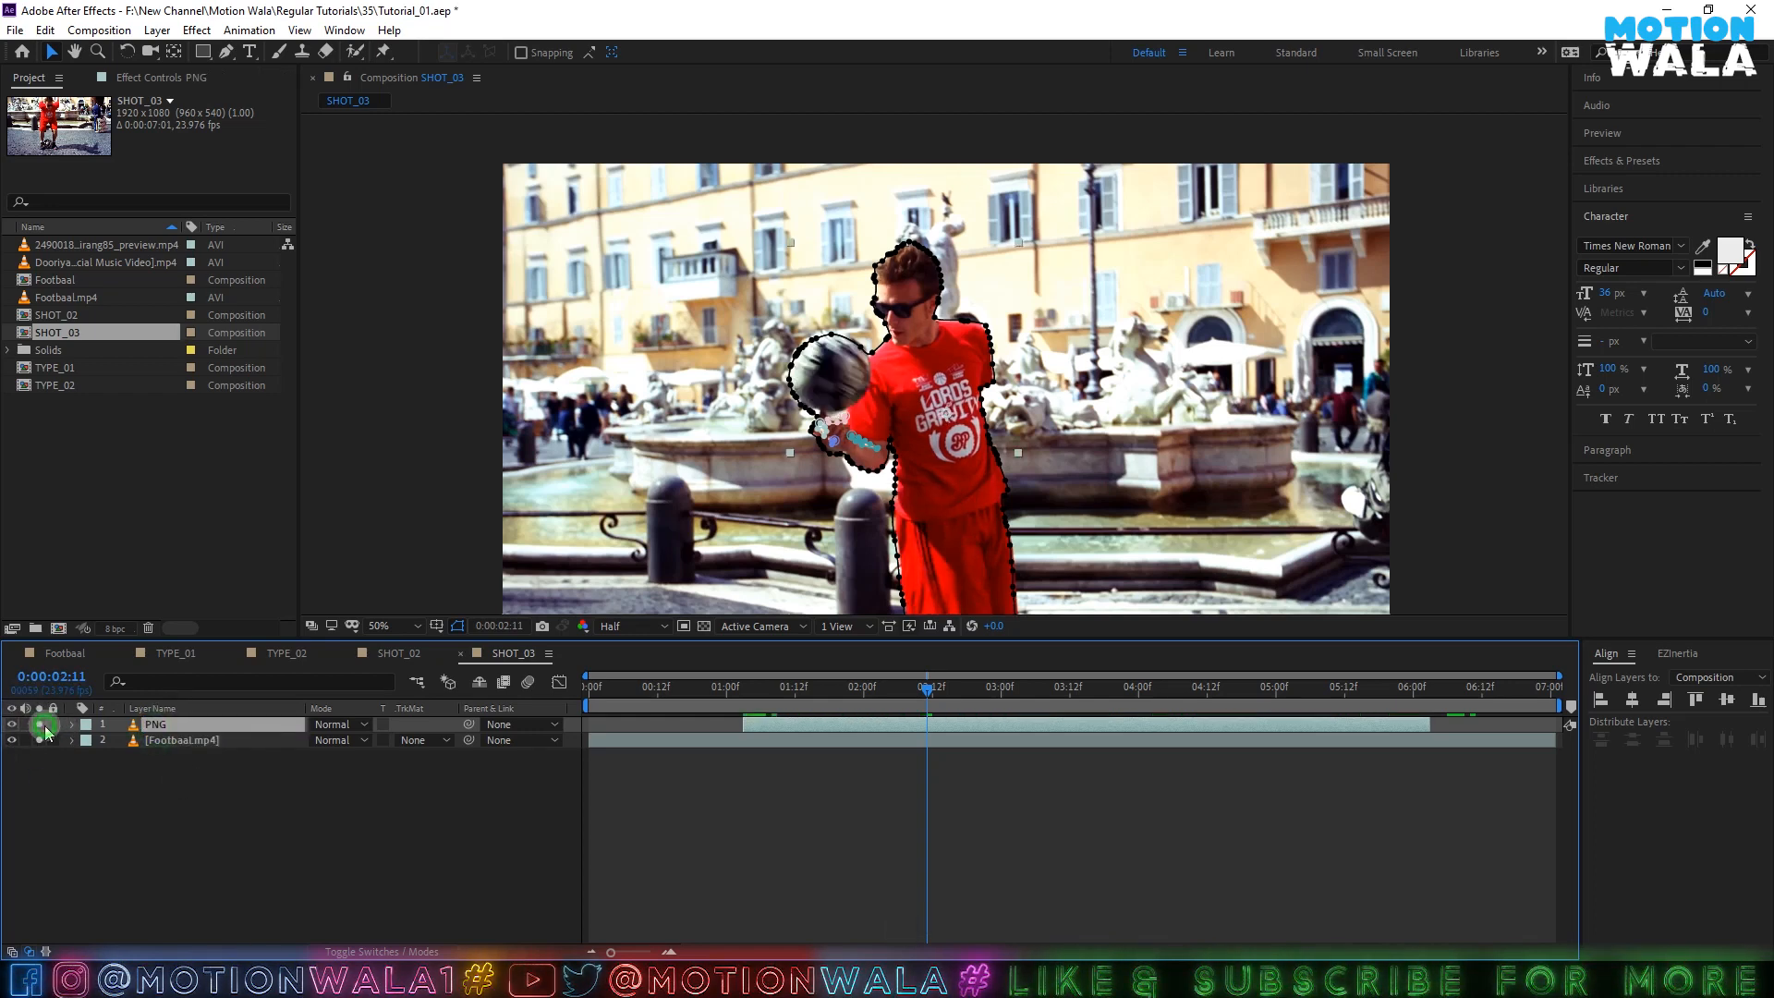
{"action": "left_click", "coordinate": [64, 766]}
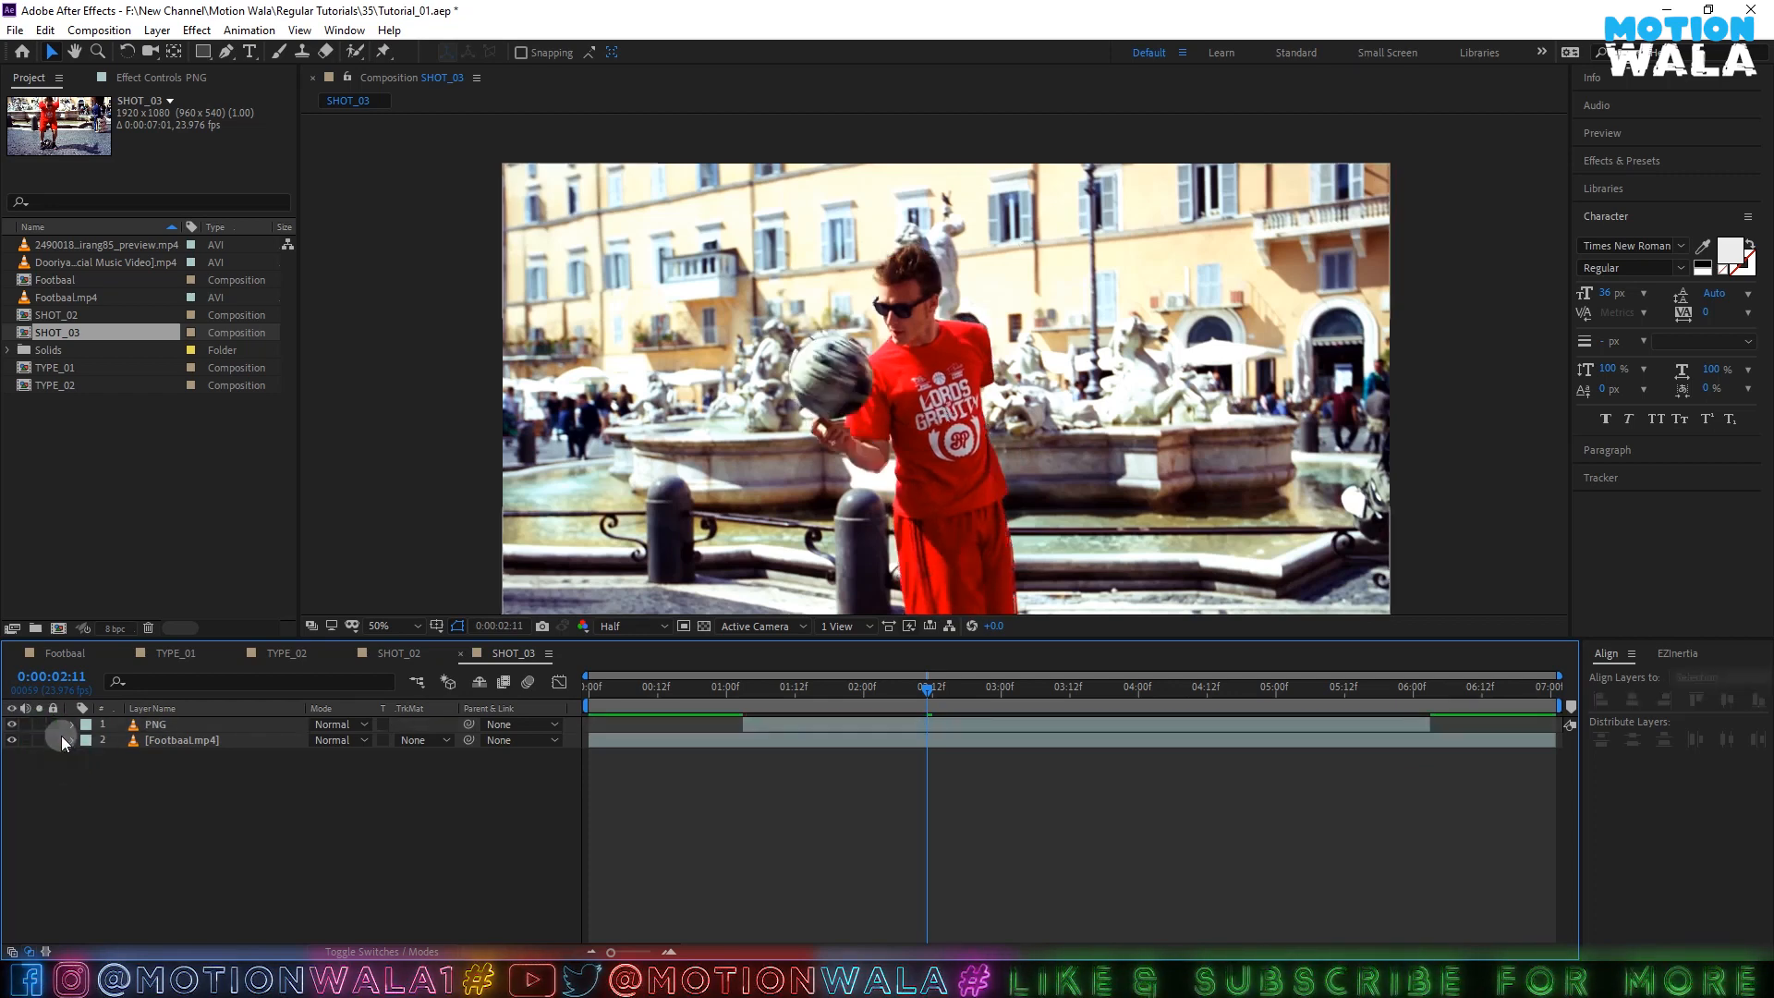
{"action": "left_click", "coordinate": [39, 724]}
{"action": "left_click", "coordinate": [39, 724]}
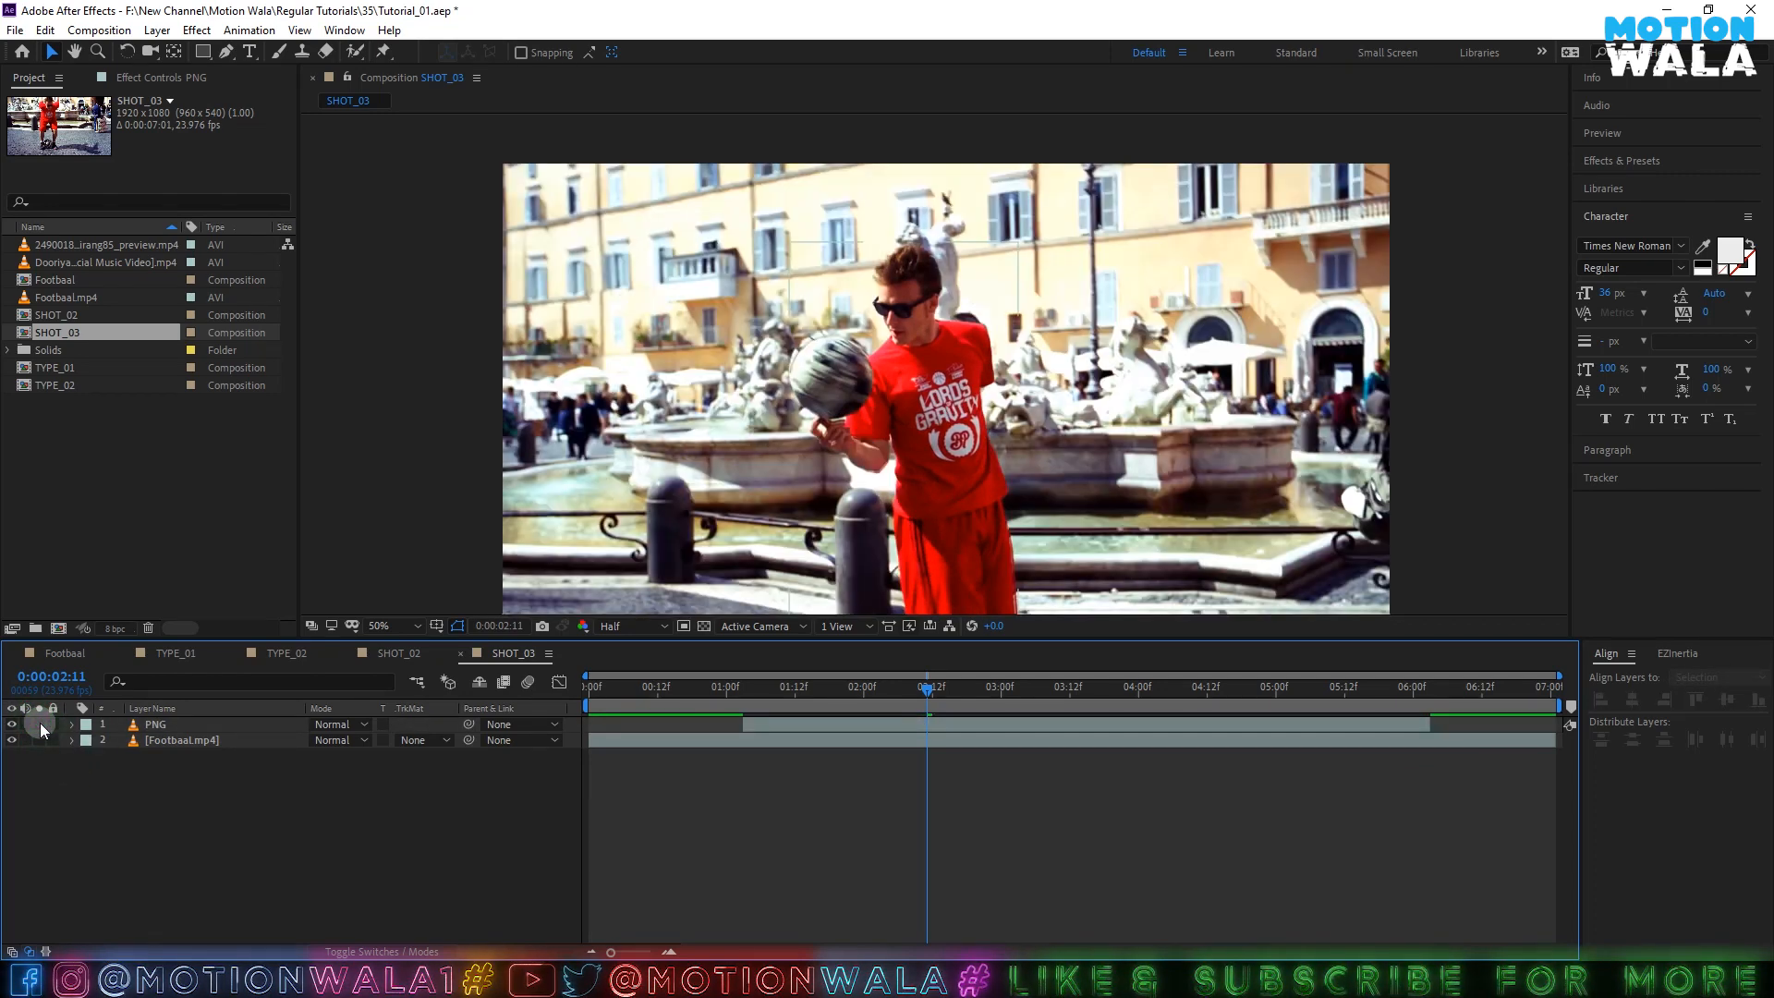
{"action": "left_click", "coordinate": [199, 818]}
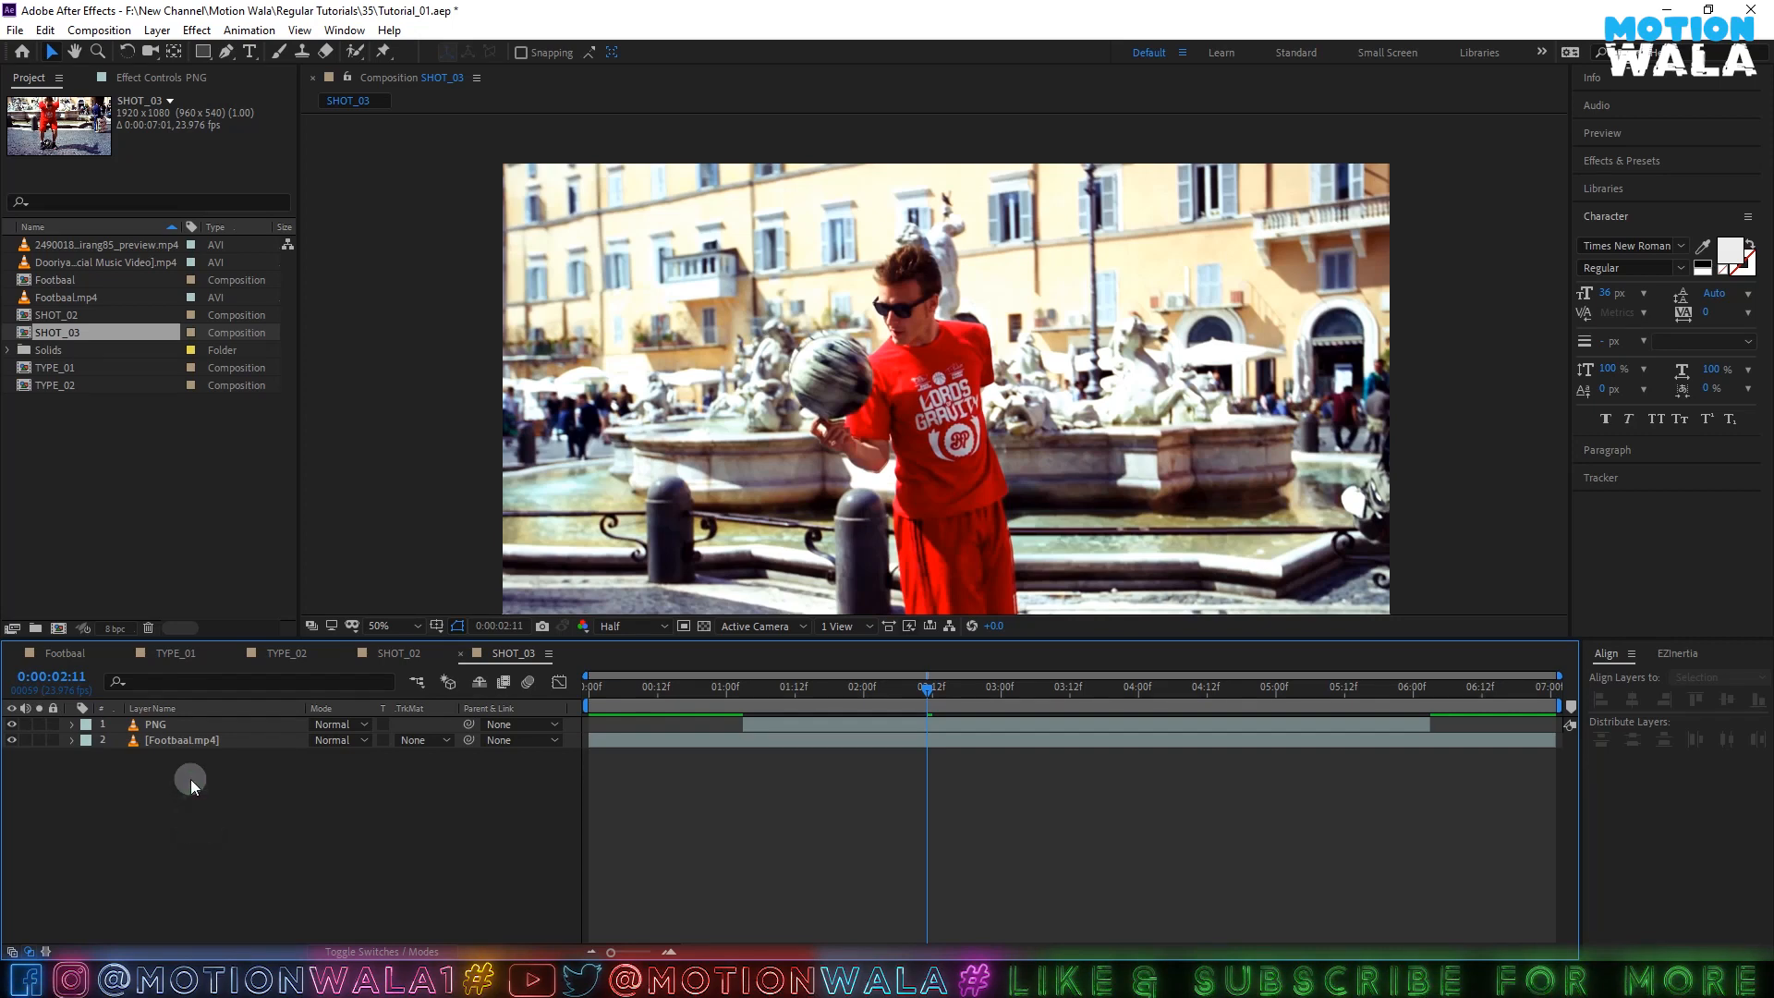
- Create a 1920 x 1080 px black solid, place it directly below the PNG layer, and save
{"action": "key", "text": "ctrl+y"}
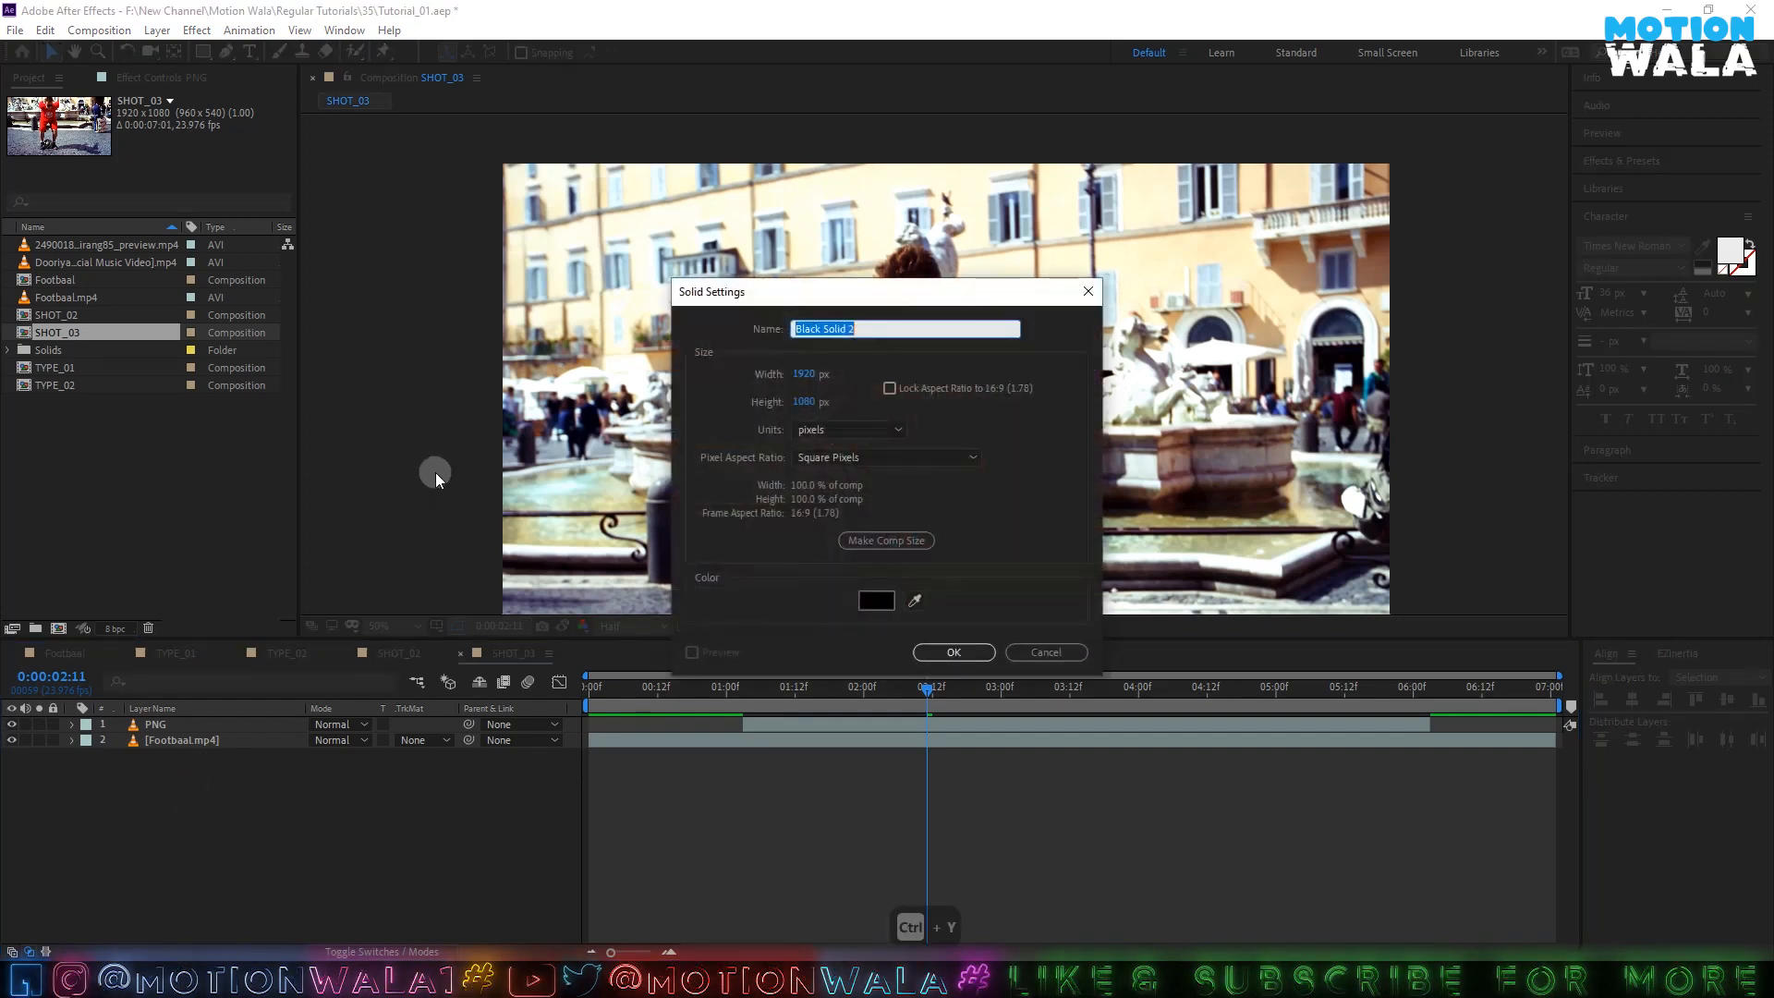
{"action": "left_click", "coordinate": [986, 652]}
{"action": "left_click_drag", "start_coordinate": [184, 726], "coordinate": [187, 745]}
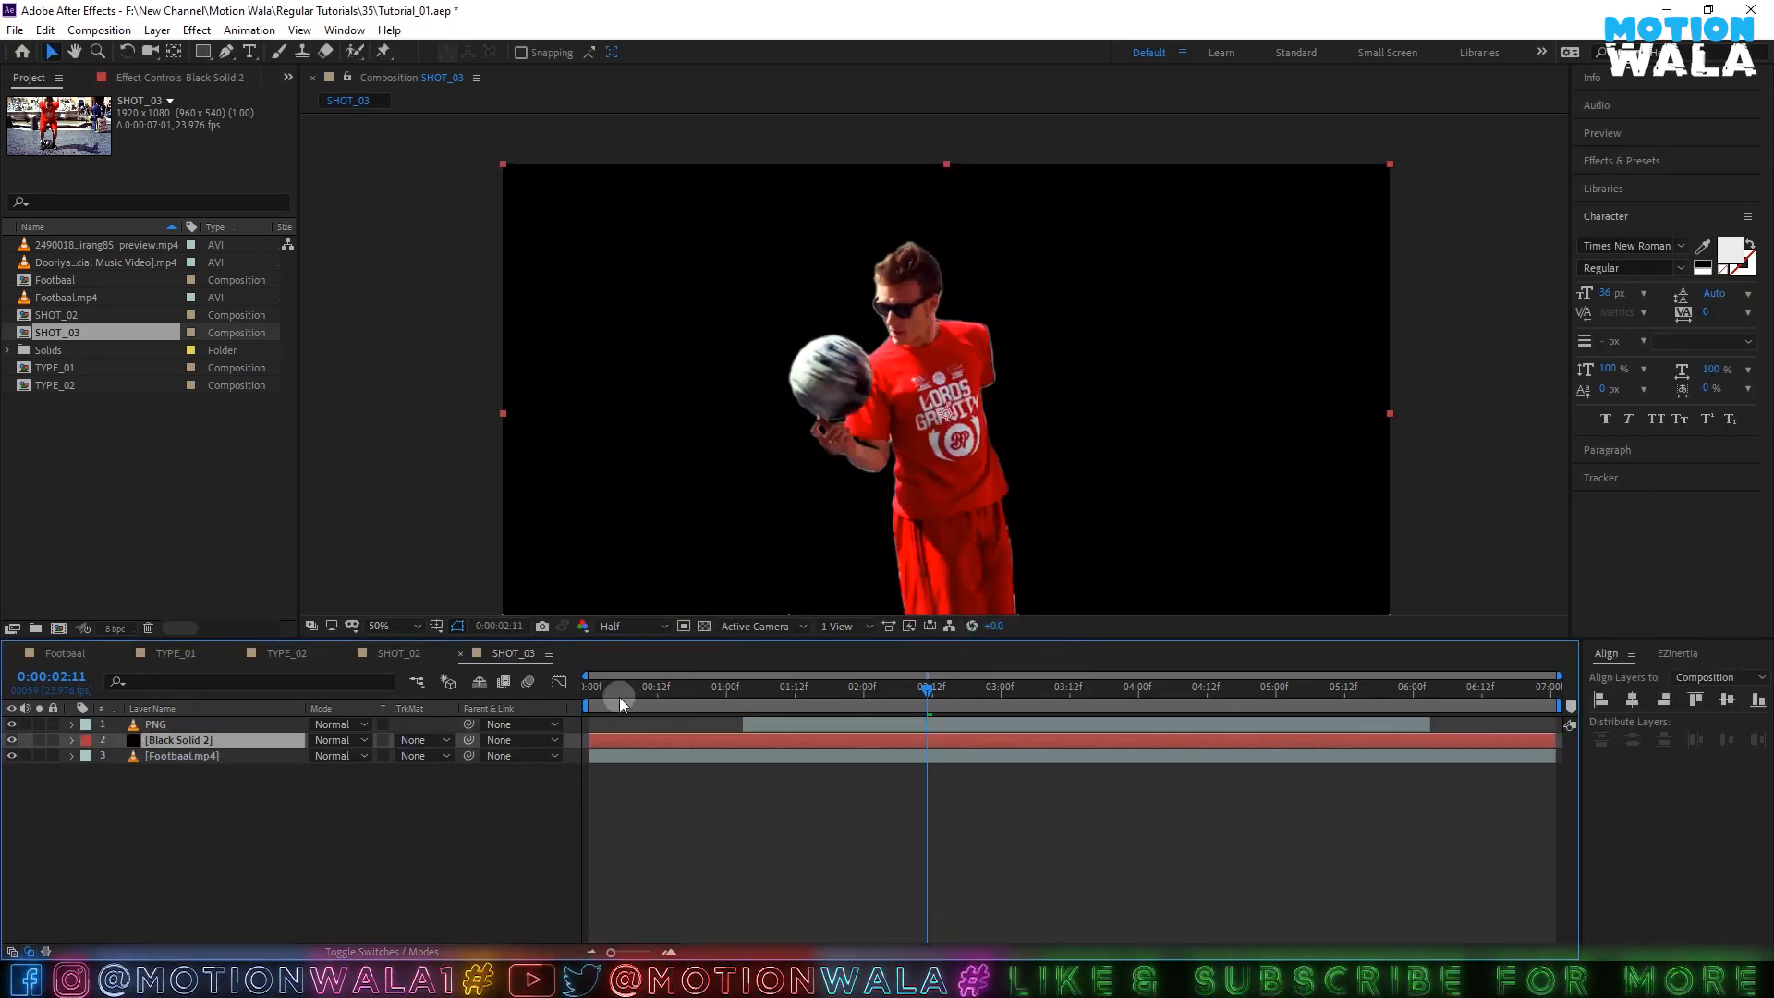
{"action": "key", "text": "ctrl+s"}
- Apply a Fill effect to the black solid, set its color to cyan, and save the project
{"action": "key", "text": "ctrl+space"}
{"action": "key", "text": "1"}
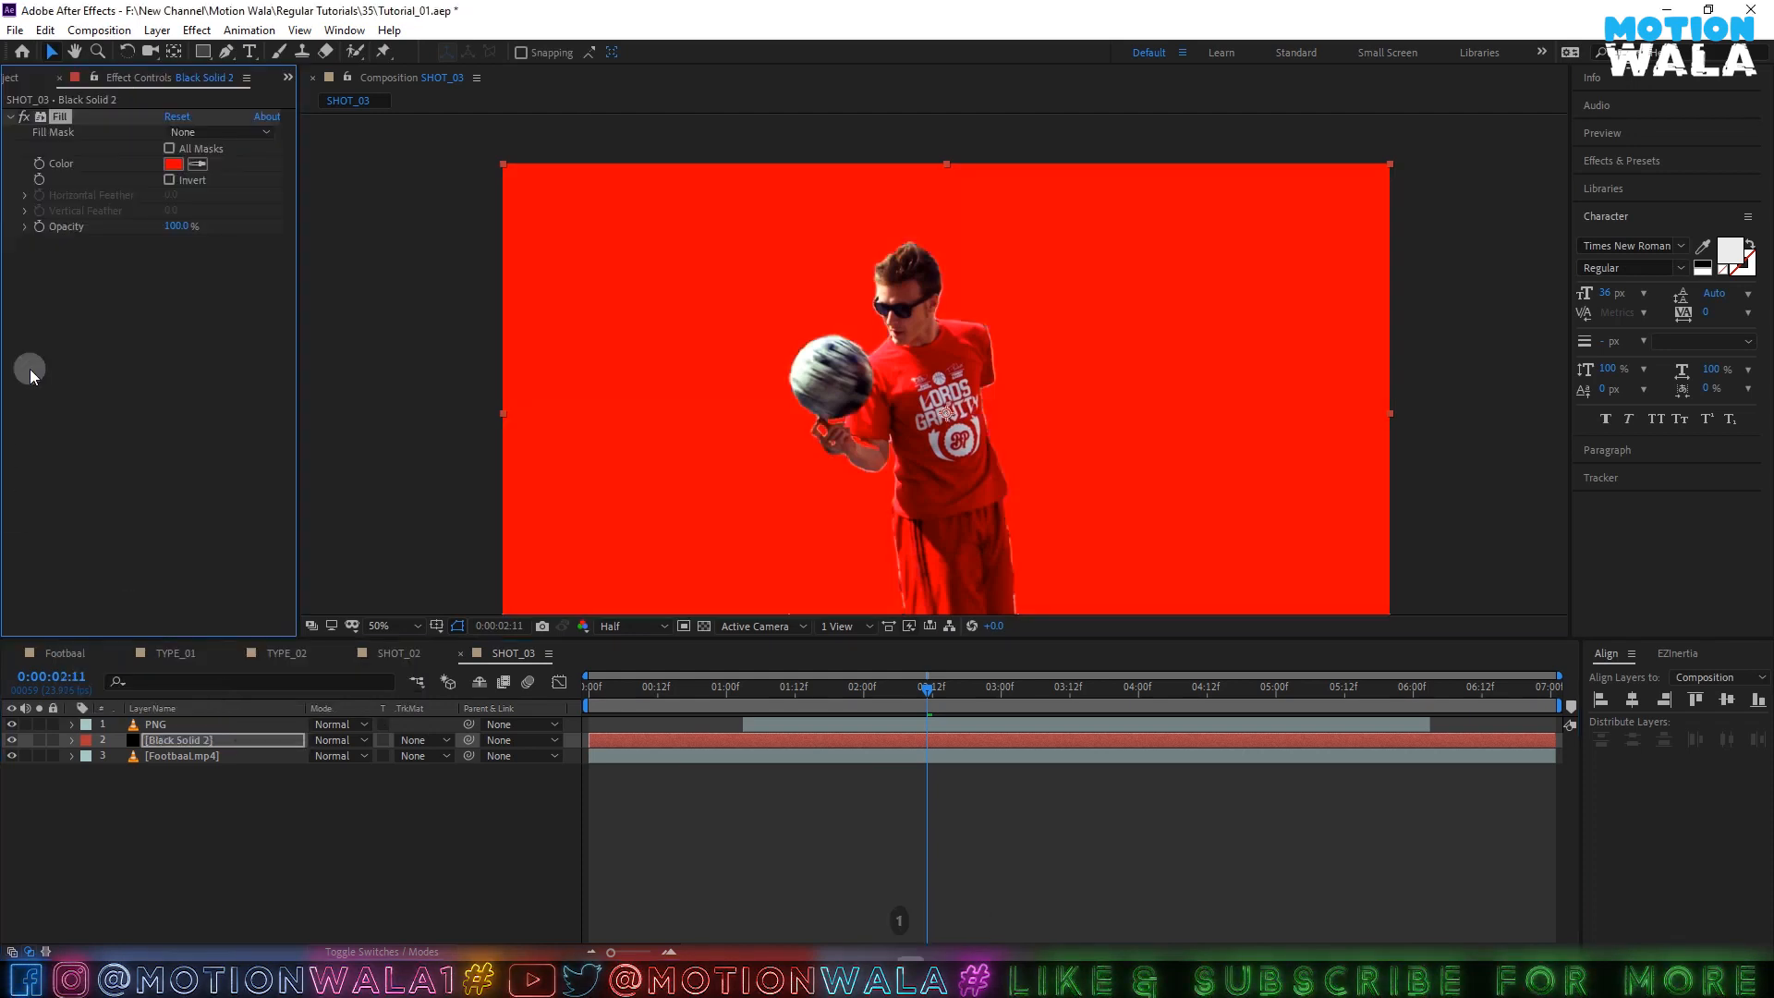
{"action": "key", "text": "ctrl+s"}
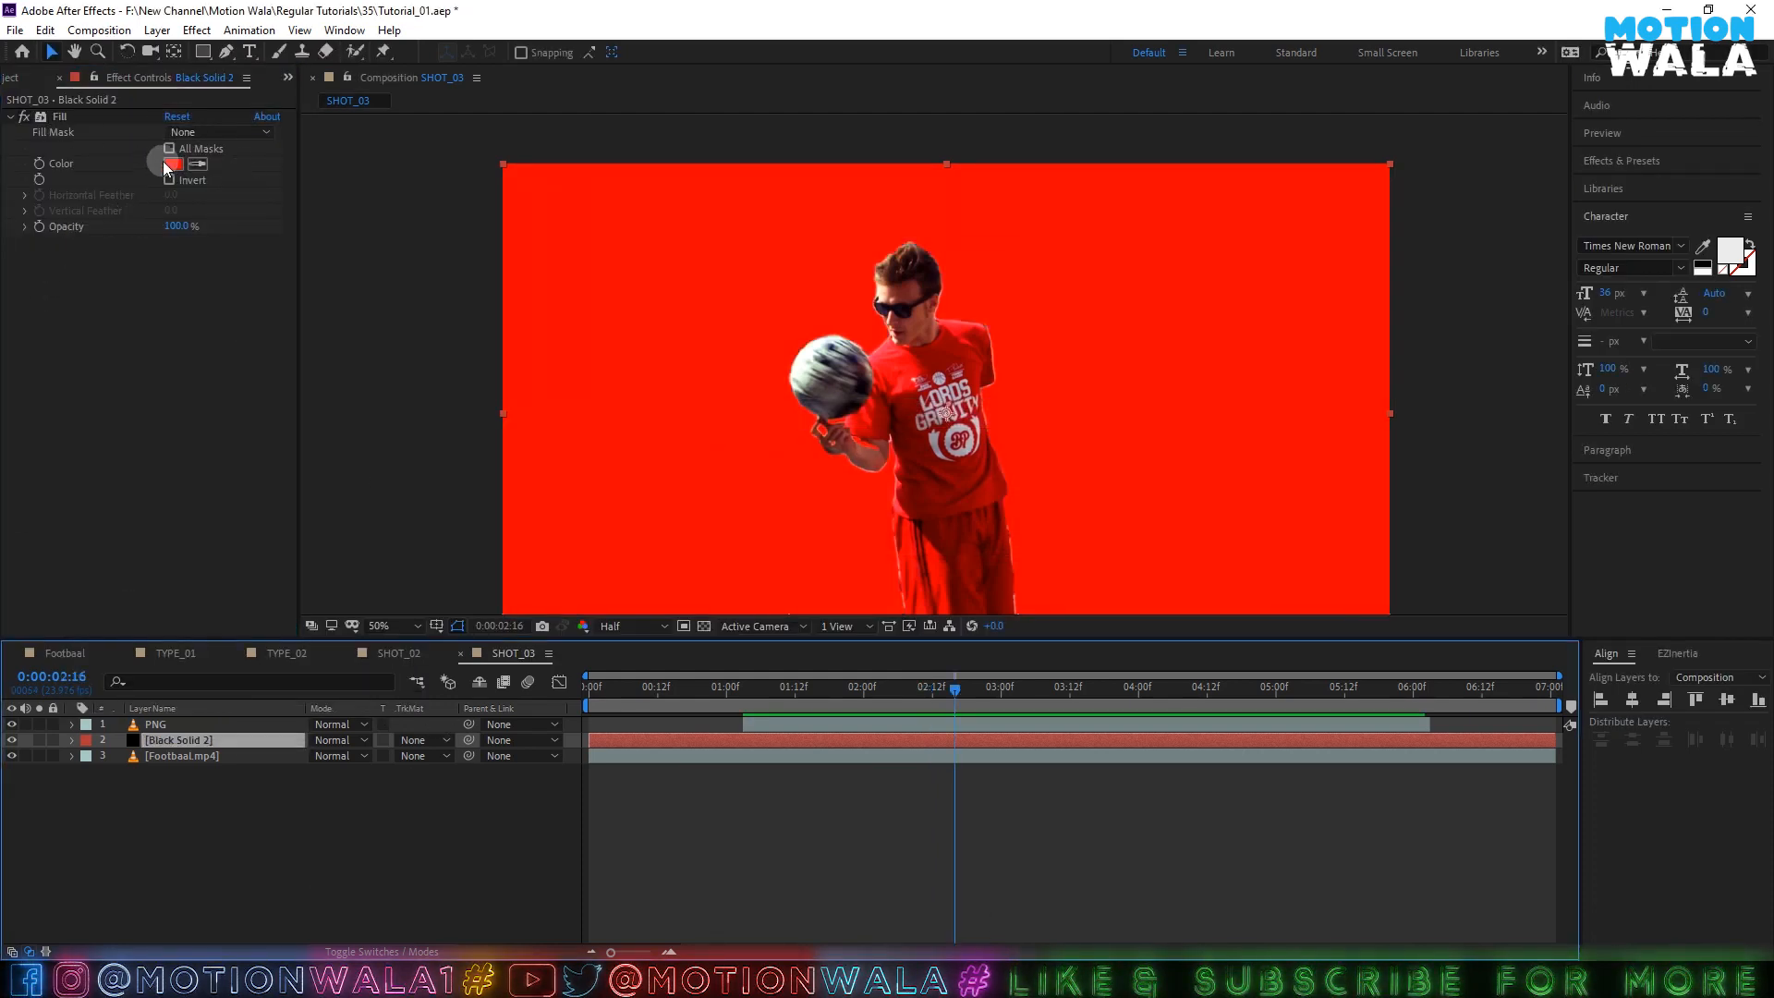
{"action": "left_click", "coordinate": [162, 161]}
{"action": "left_click_drag", "start_coordinate": [278, 263], "coordinate": [286, 308]}
{"action": "left_click", "coordinate": [425, 183]}
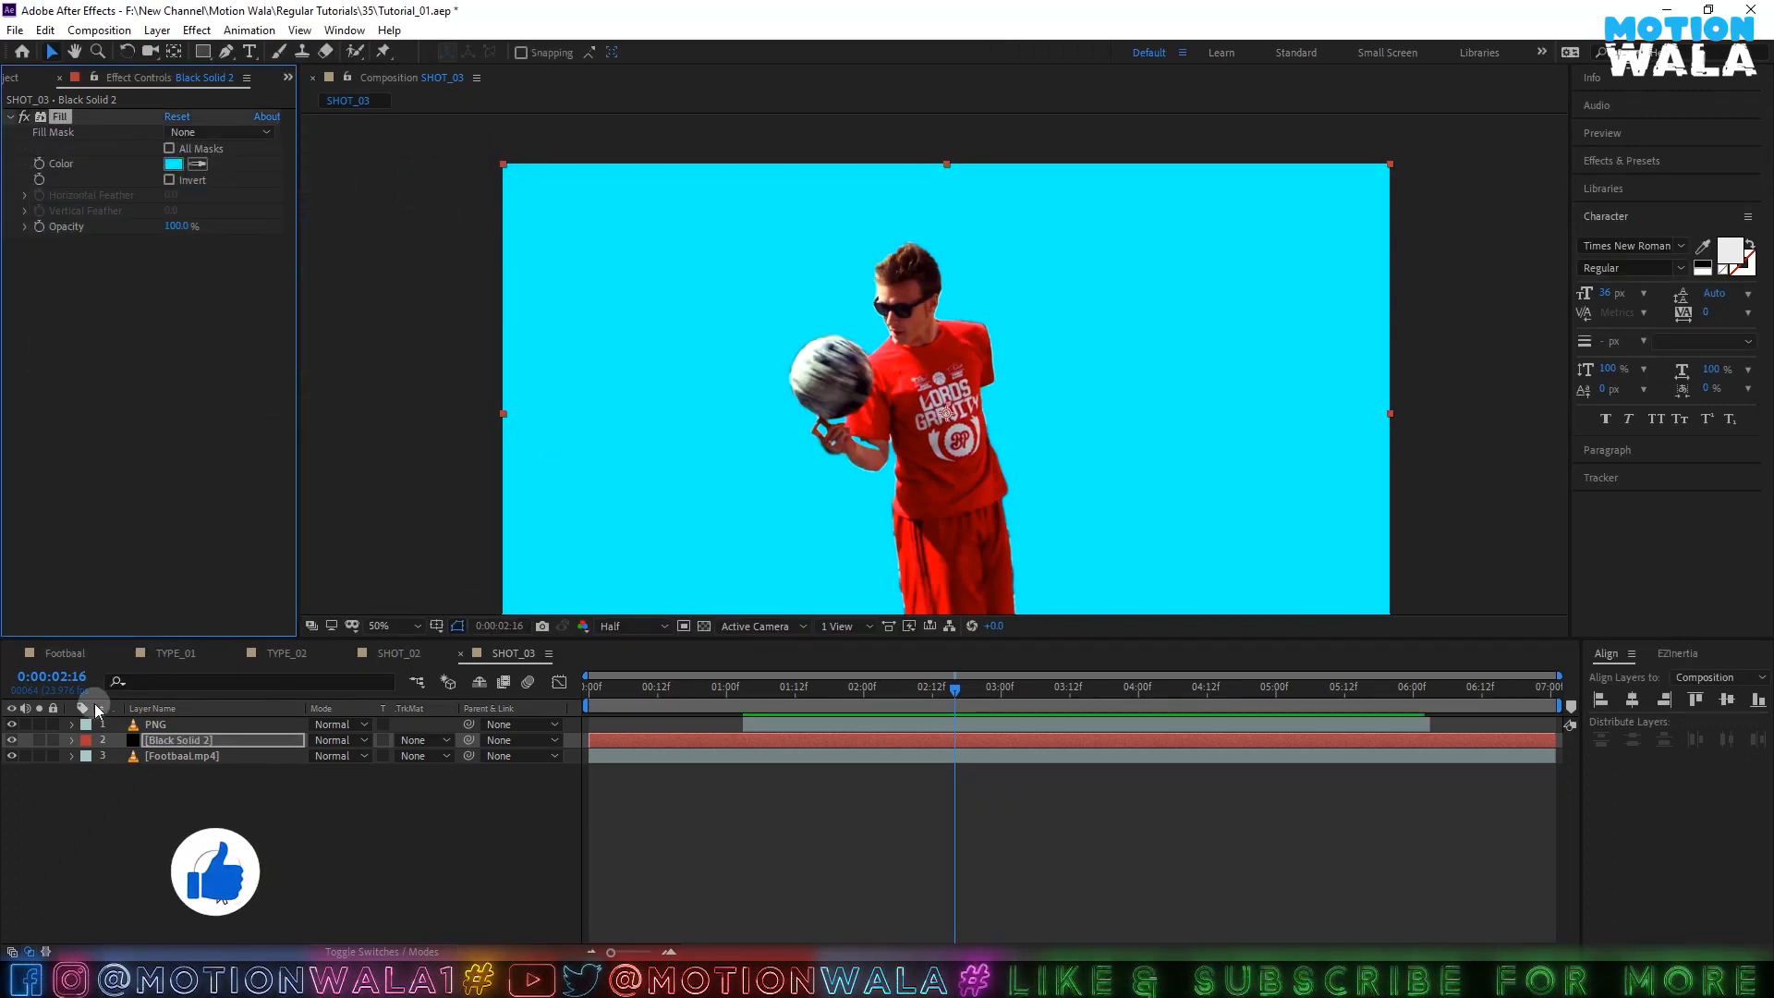
{"action": "key", "text": "ctrl+s"}
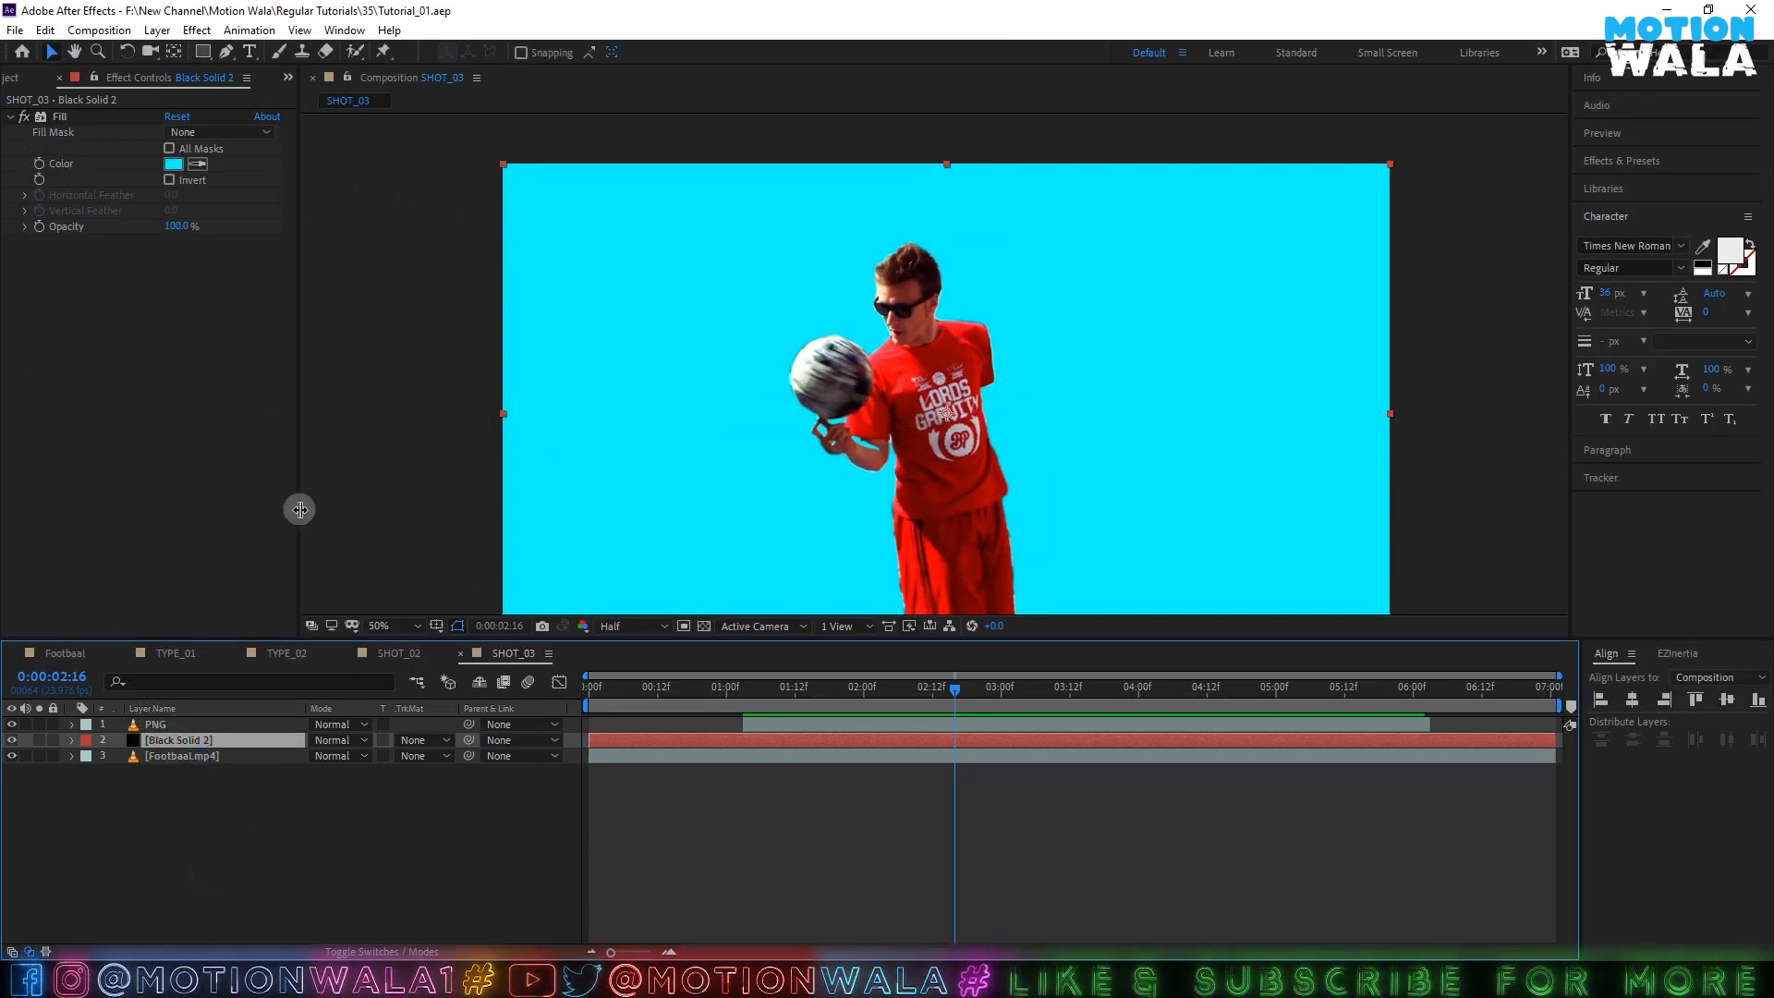
- Trim the solid to start at 0:00:01:03 and end slightly after the PNG layer's end
{"action": "left_click_drag", "start_coordinate": [750, 688], "coordinate": [743, 689]}
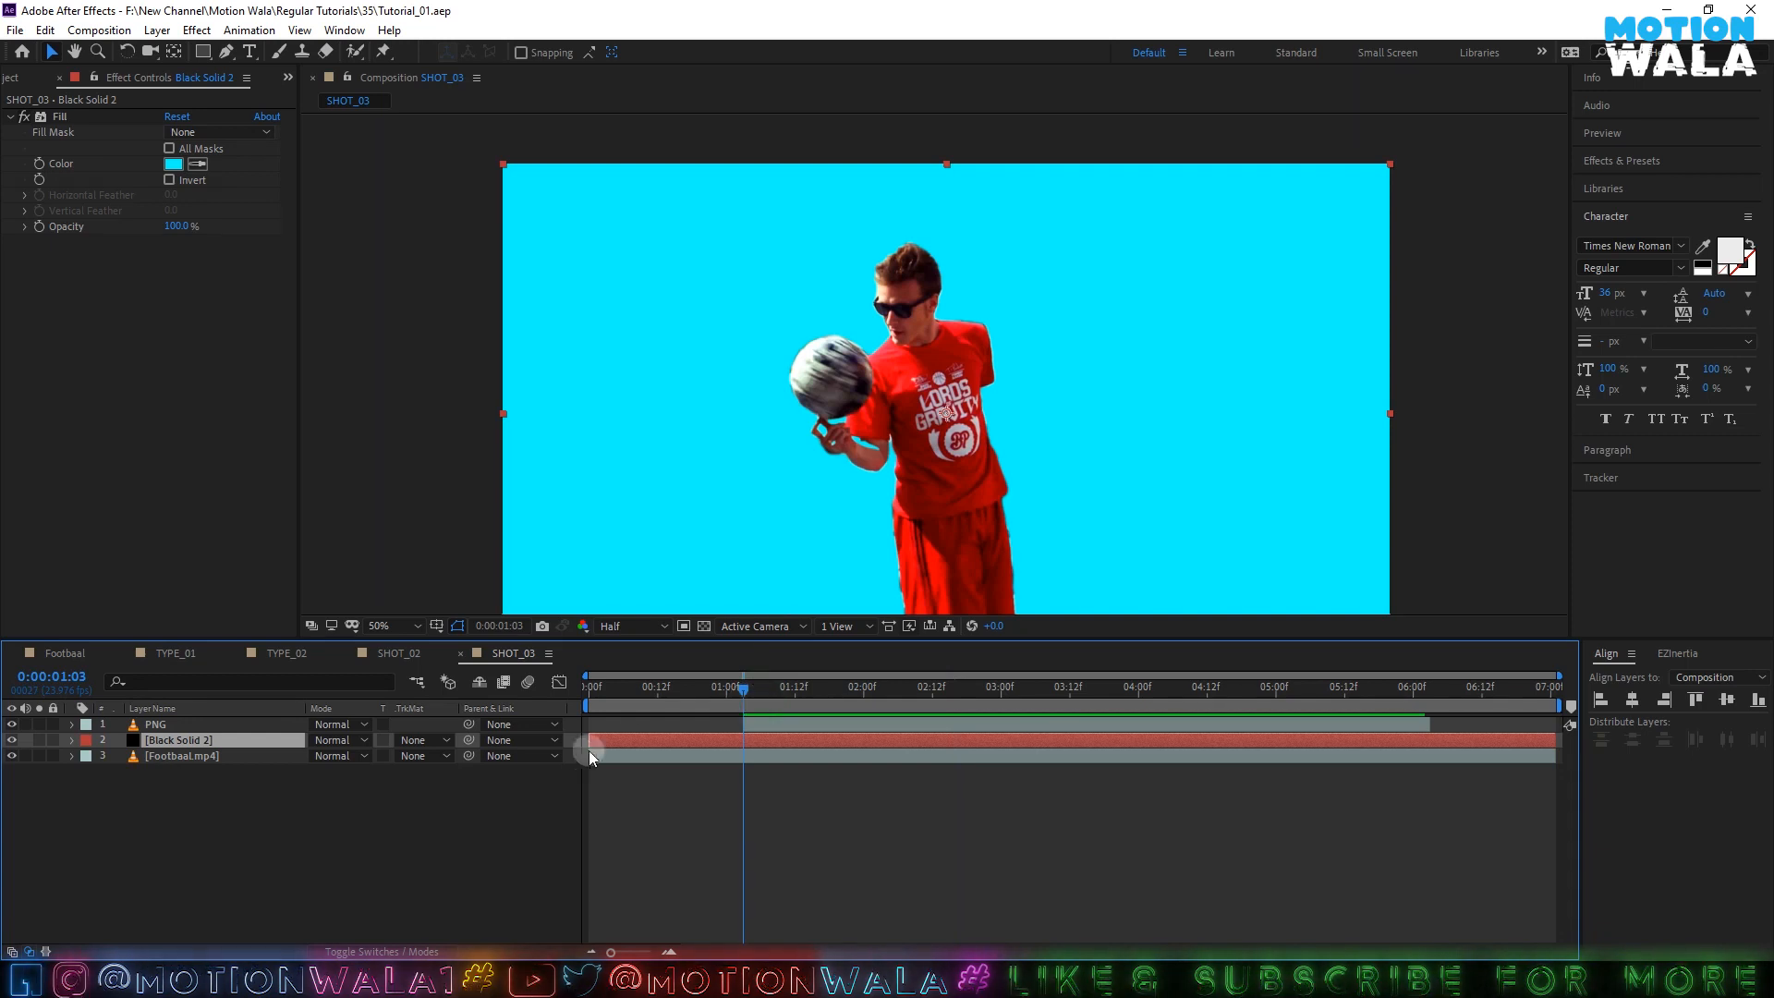
{"action": "left_click_drag", "start_coordinate": [592, 737], "coordinate": [743, 737]}
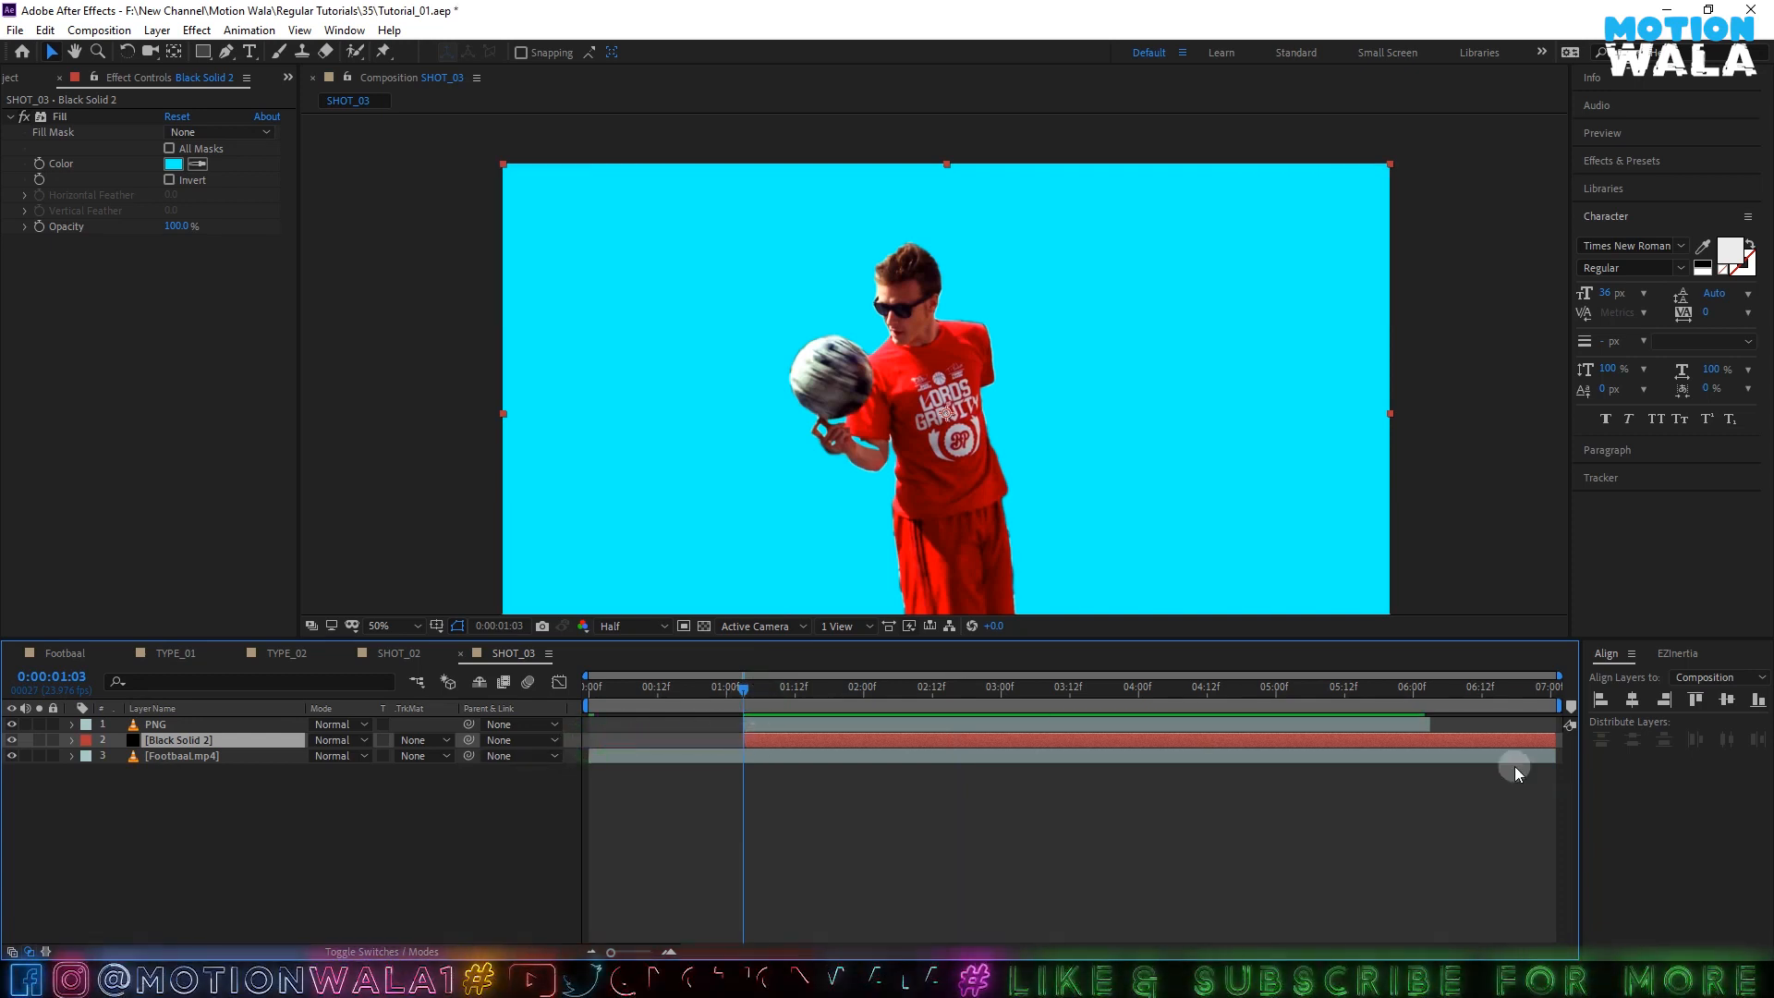
{"action": "left_click_drag", "start_coordinate": [1554, 746], "coordinate": [1240, 697]}
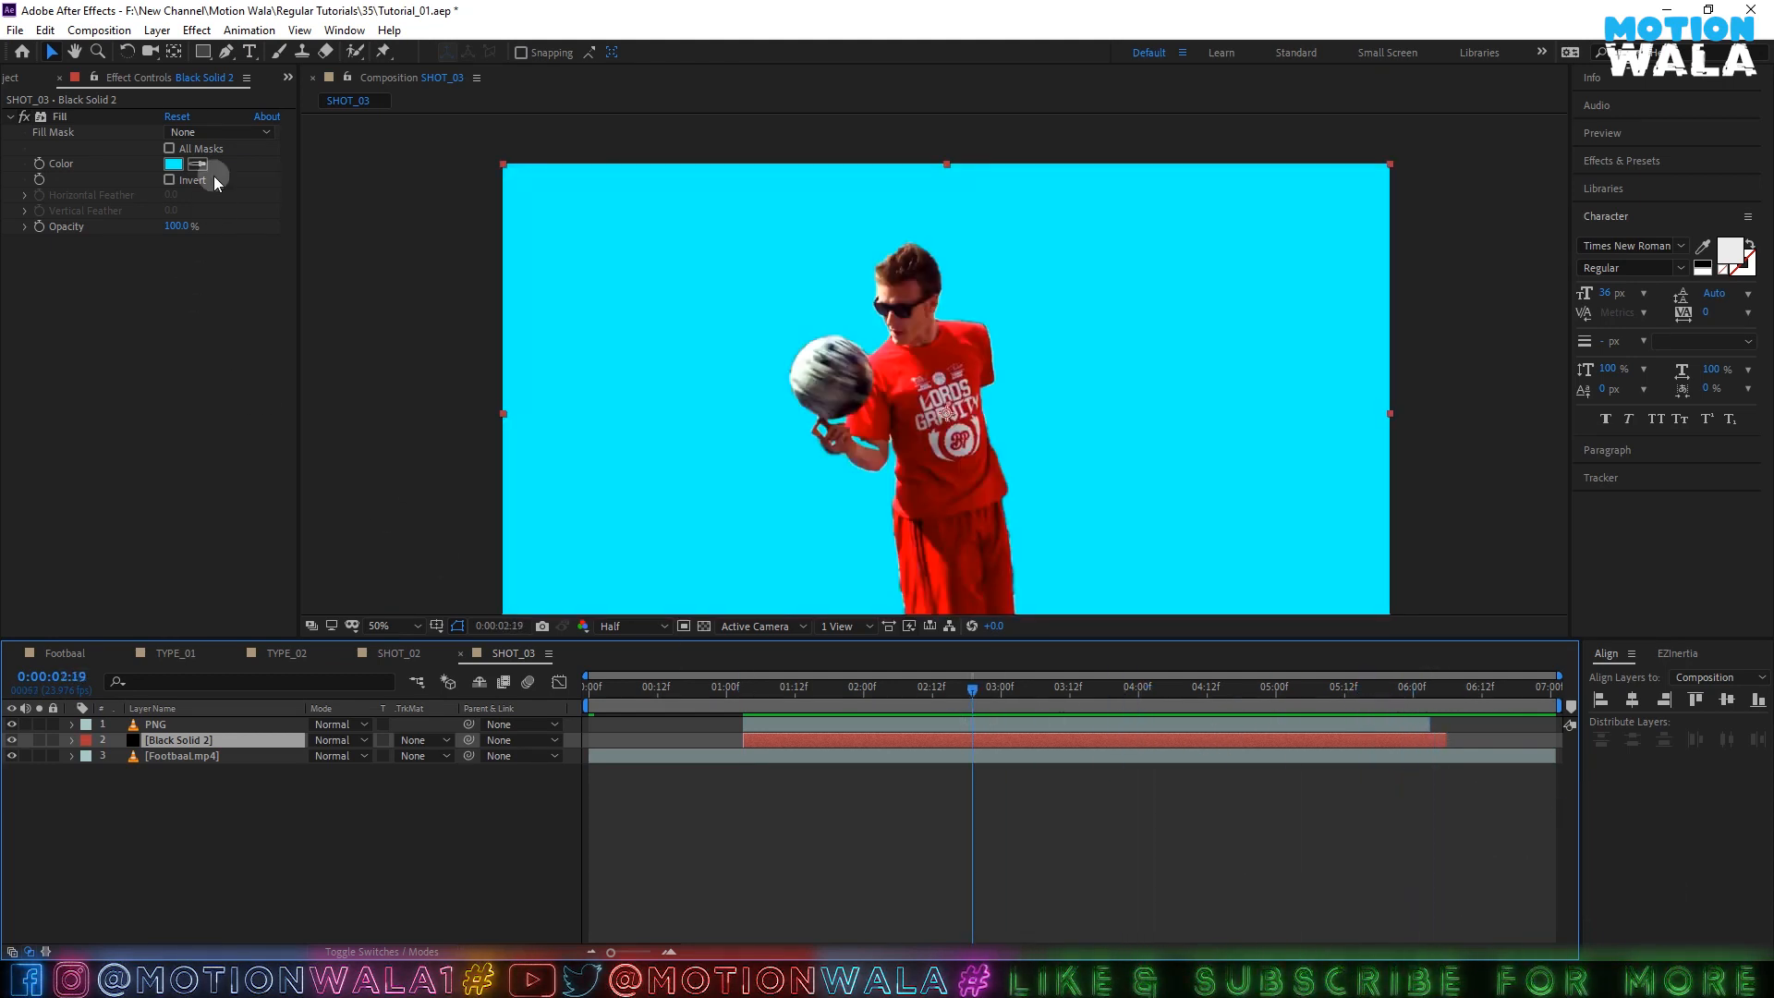
- Apply the Linear Wipe effect to the black solid, undoing the trial change to its transition completion
{"action": "key", "text": "ctrl+space"}
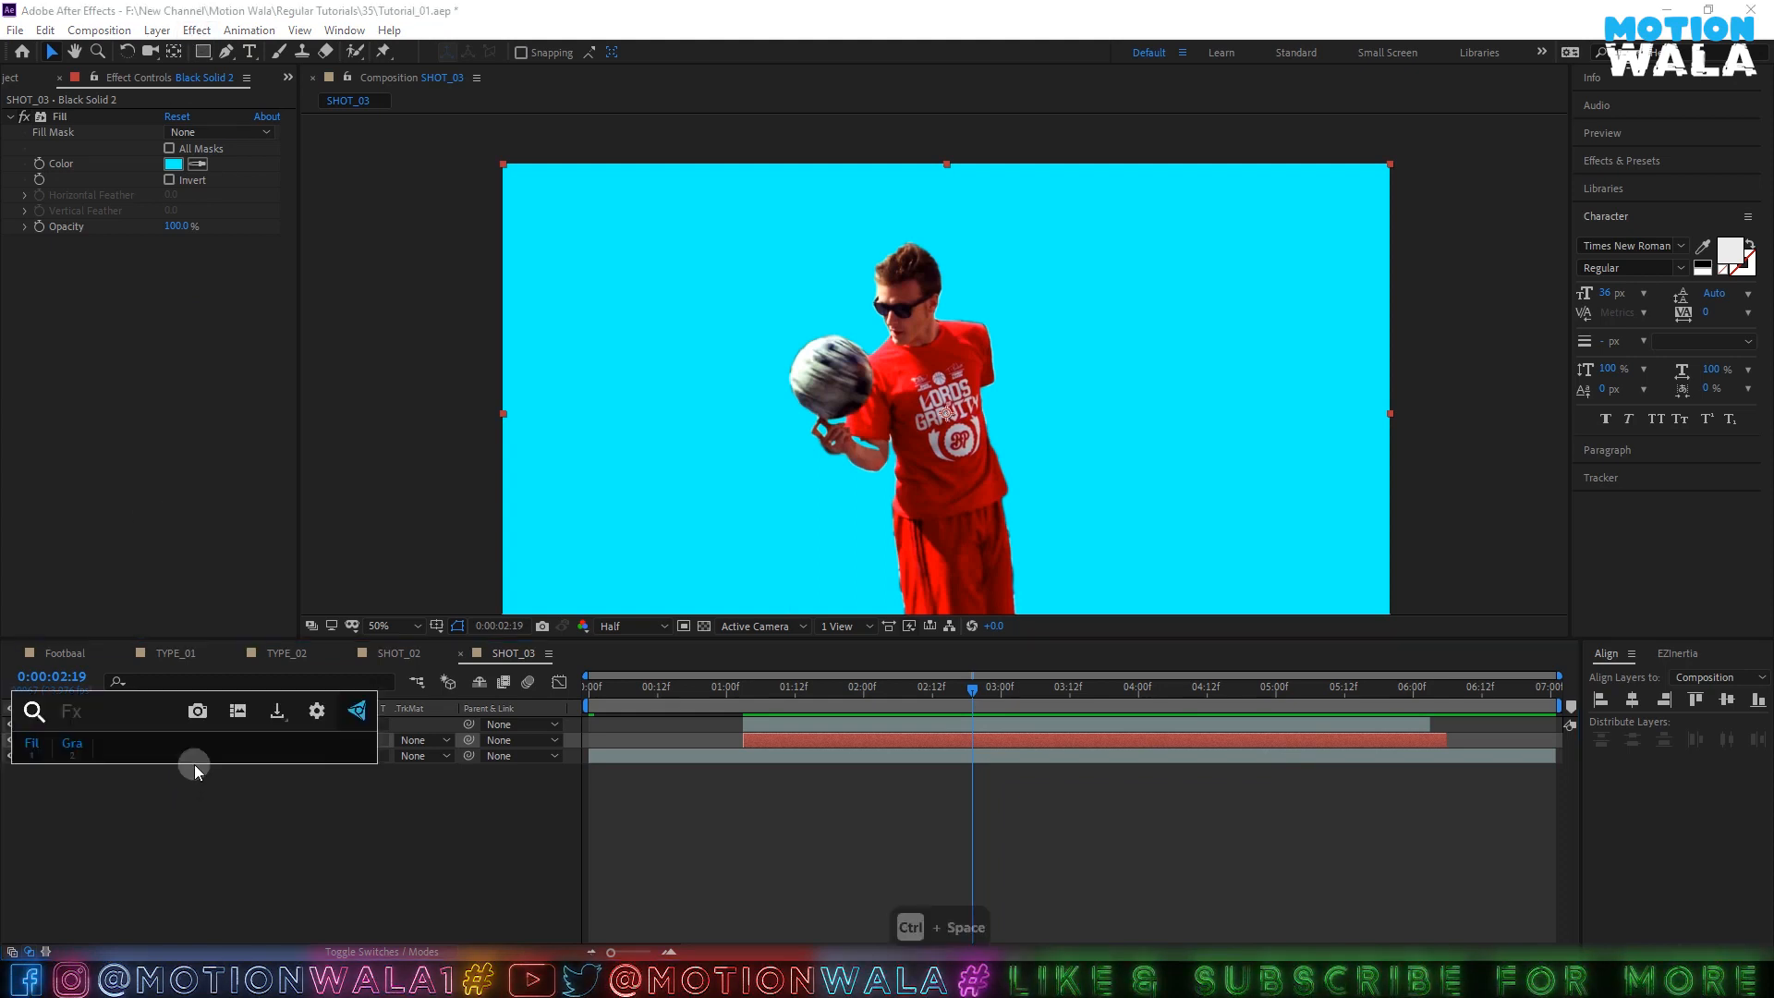
{"action": "type", "text": "lin"}
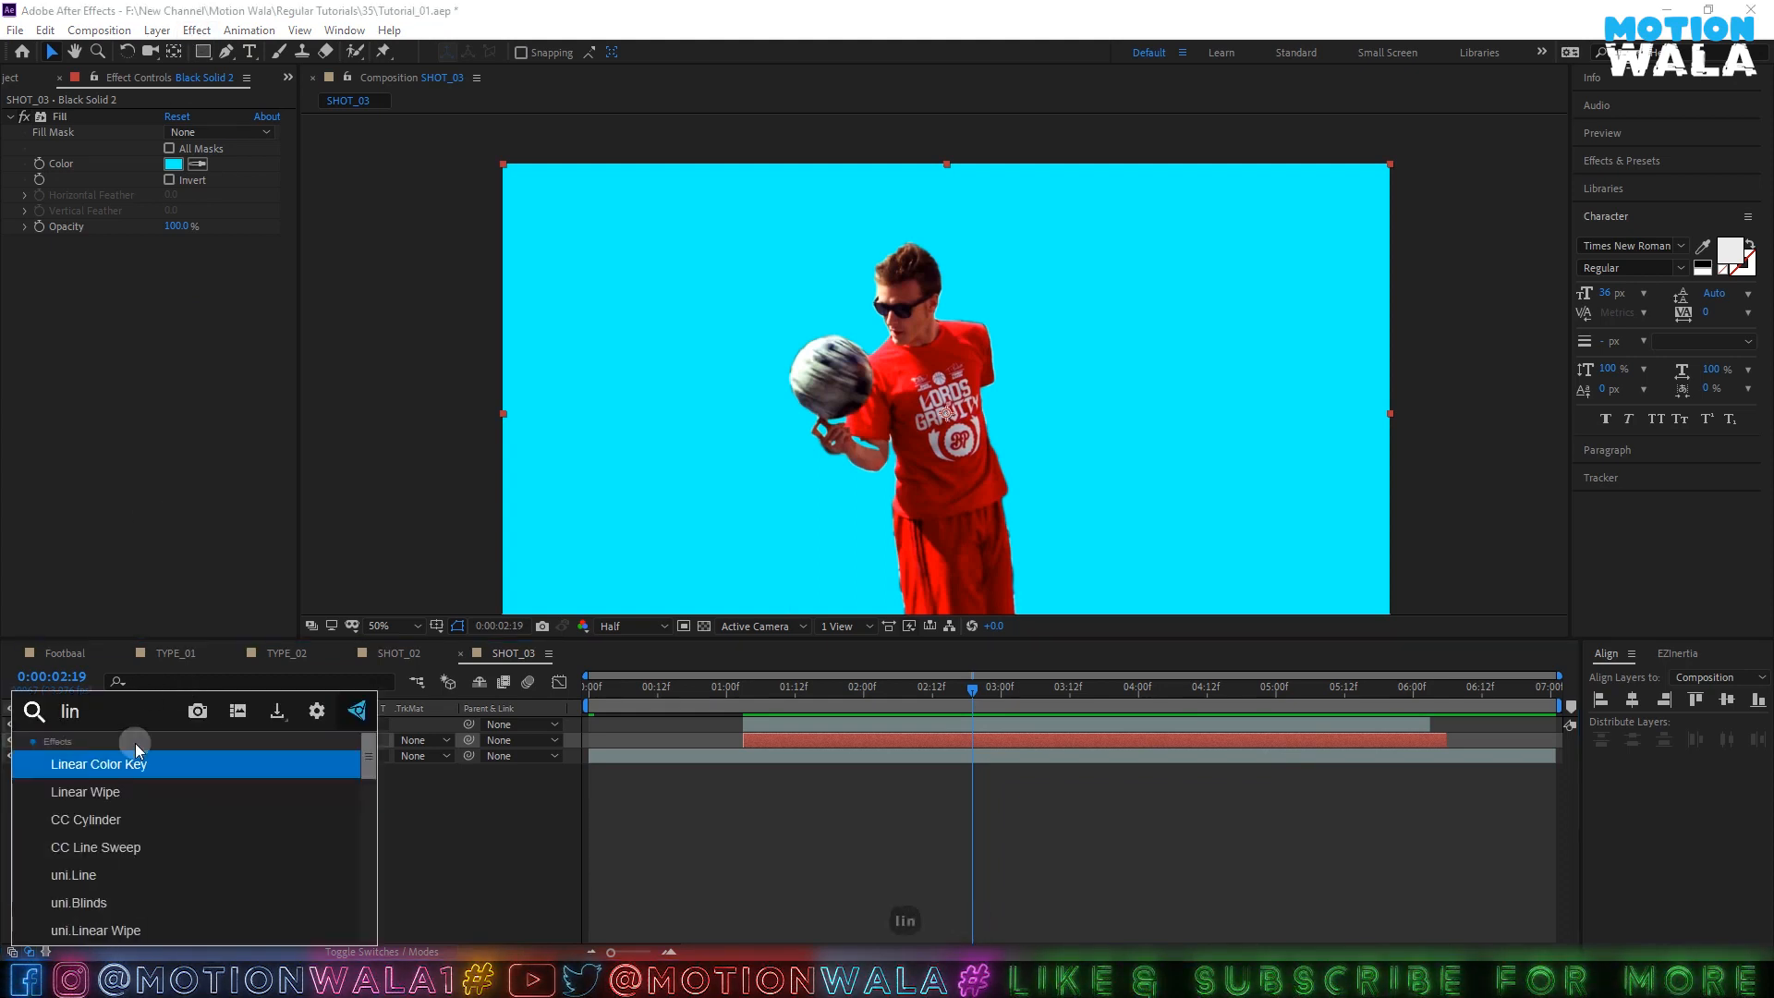
{"action": "left_click", "coordinate": [118, 788]}
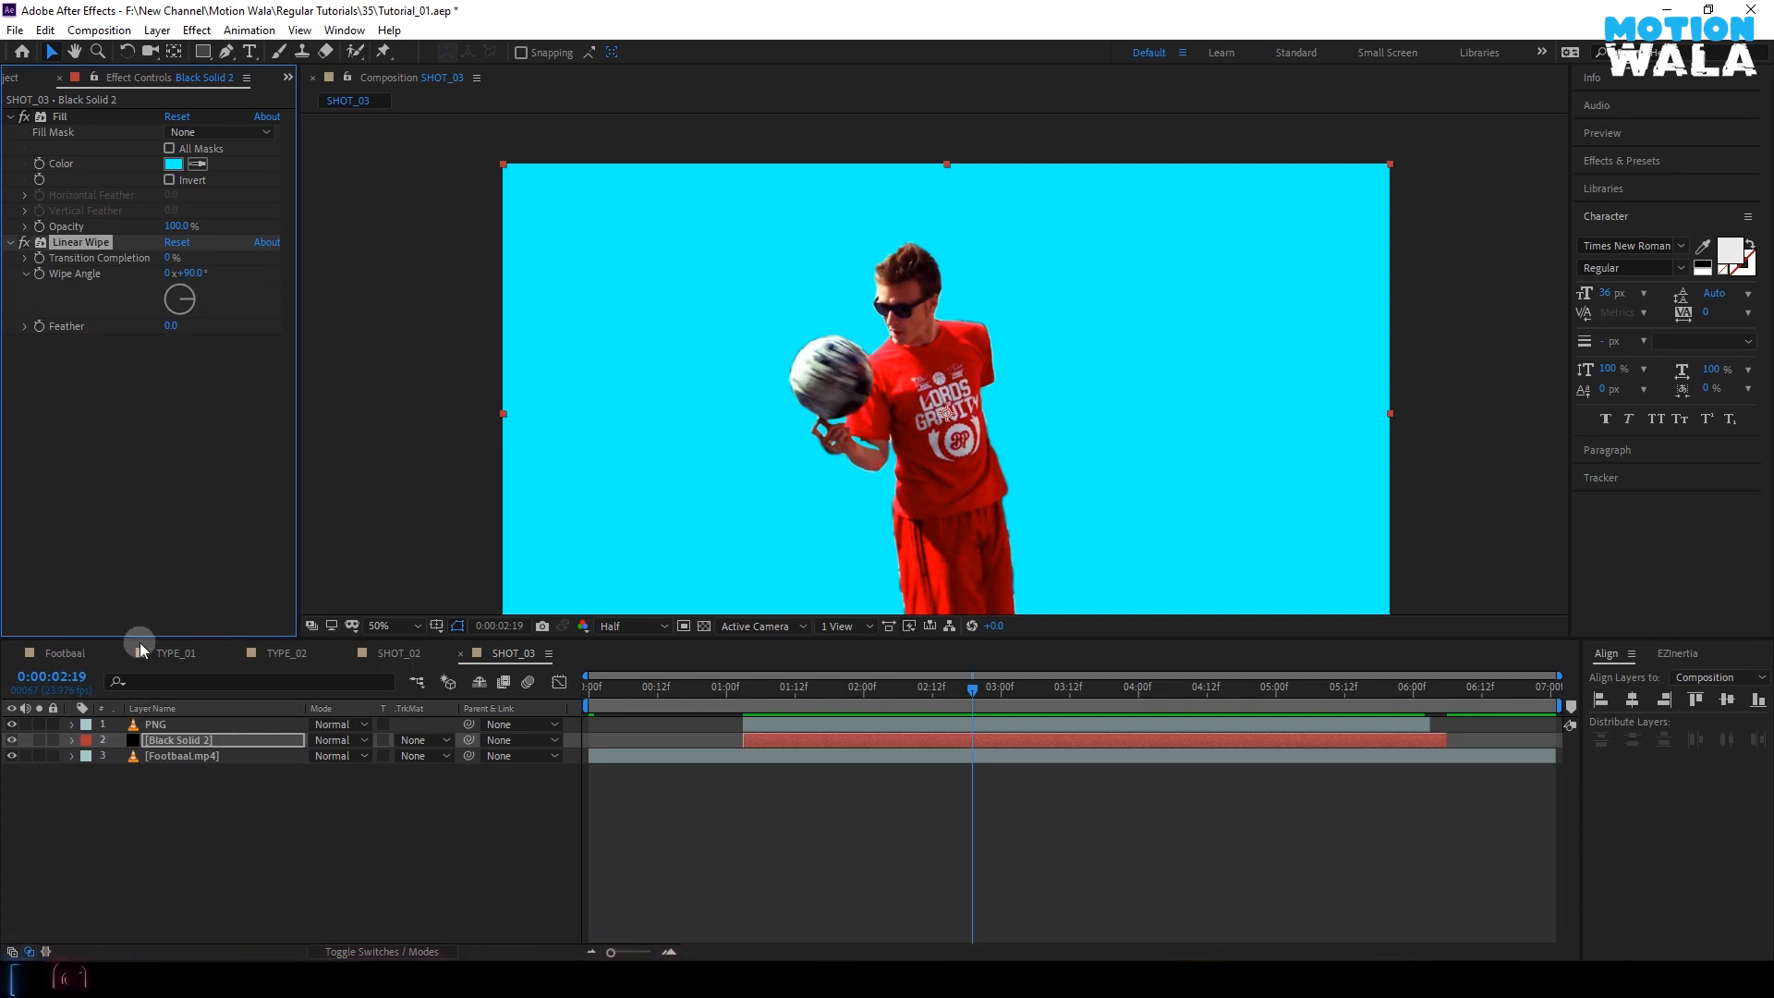
{"action": "left_click", "coordinate": [172, 259]}
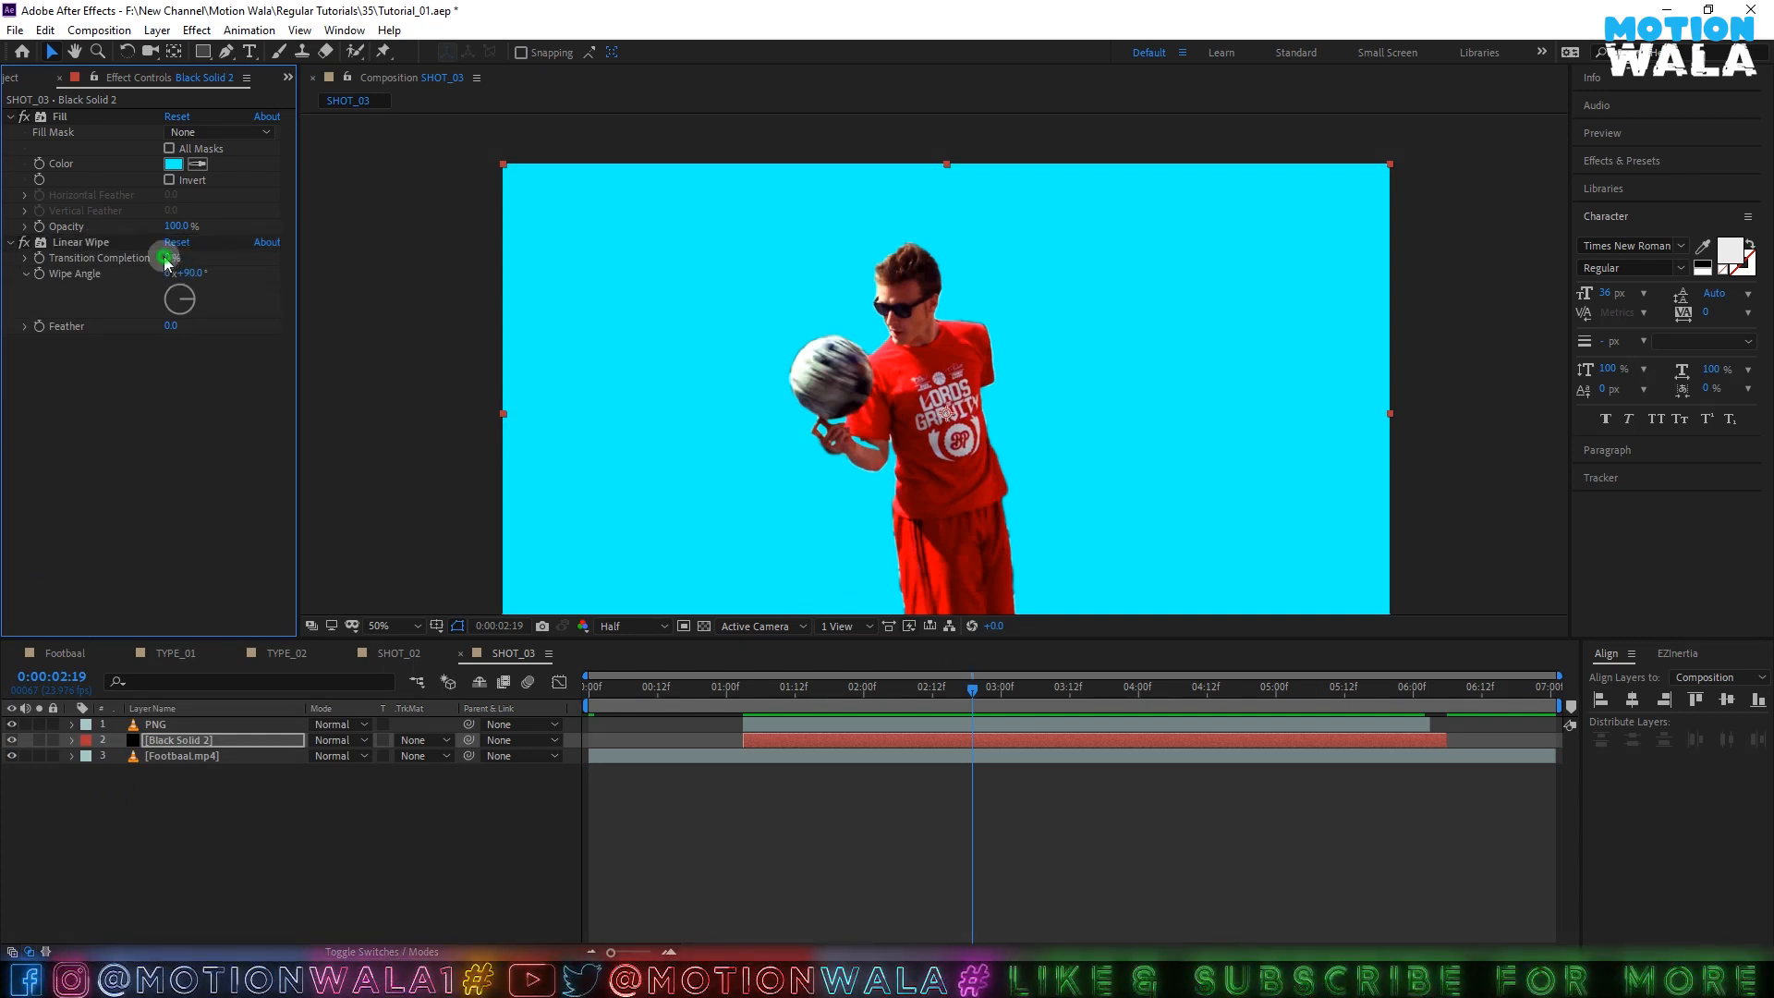
{"action": "mouse_move", "coordinate": [174, 258]}
{"action": "left_mouse_down"}
{"action": "mouse_move", "coordinate": [242, 268]}
{"action": "mouse_move", "coordinate": [157, 271]}
{"action": "left_mouse_up"}
{"action": "key", "text": "ctrl+z"}
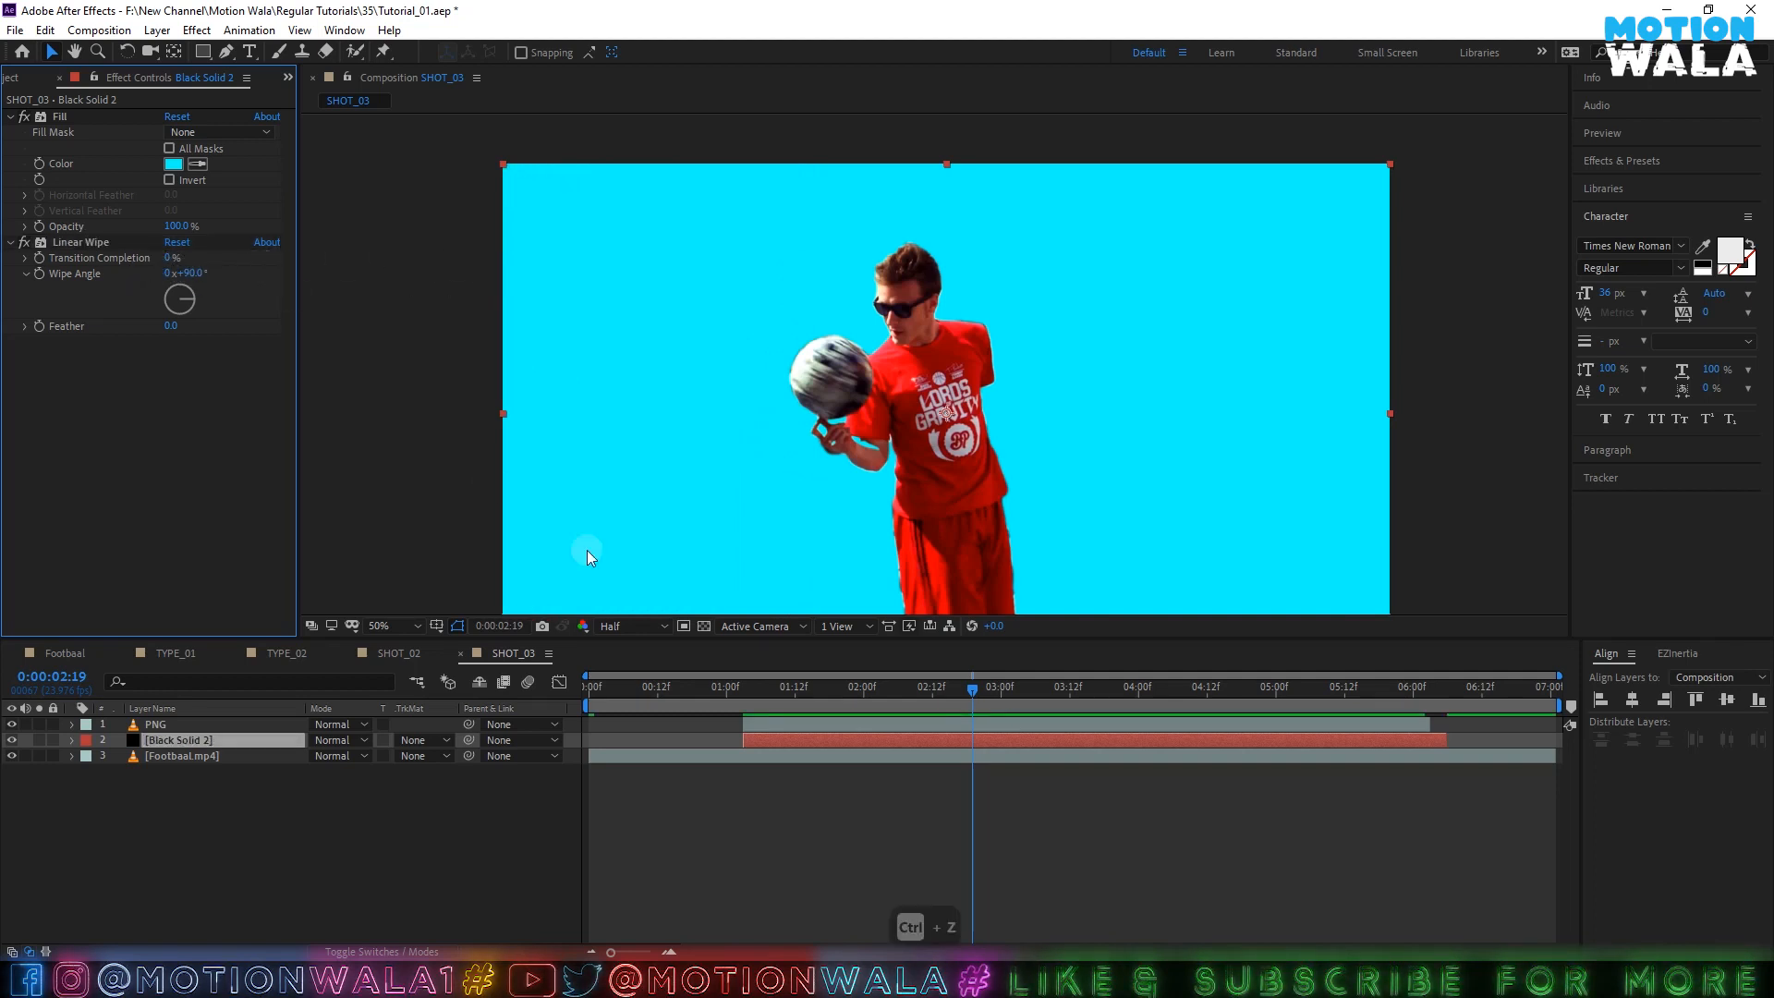
- Set the Linear Wipe angle to 180° at 0:00:01:03 and fit the composition in the viewer
{"action": "left_click", "coordinate": [745, 706]}
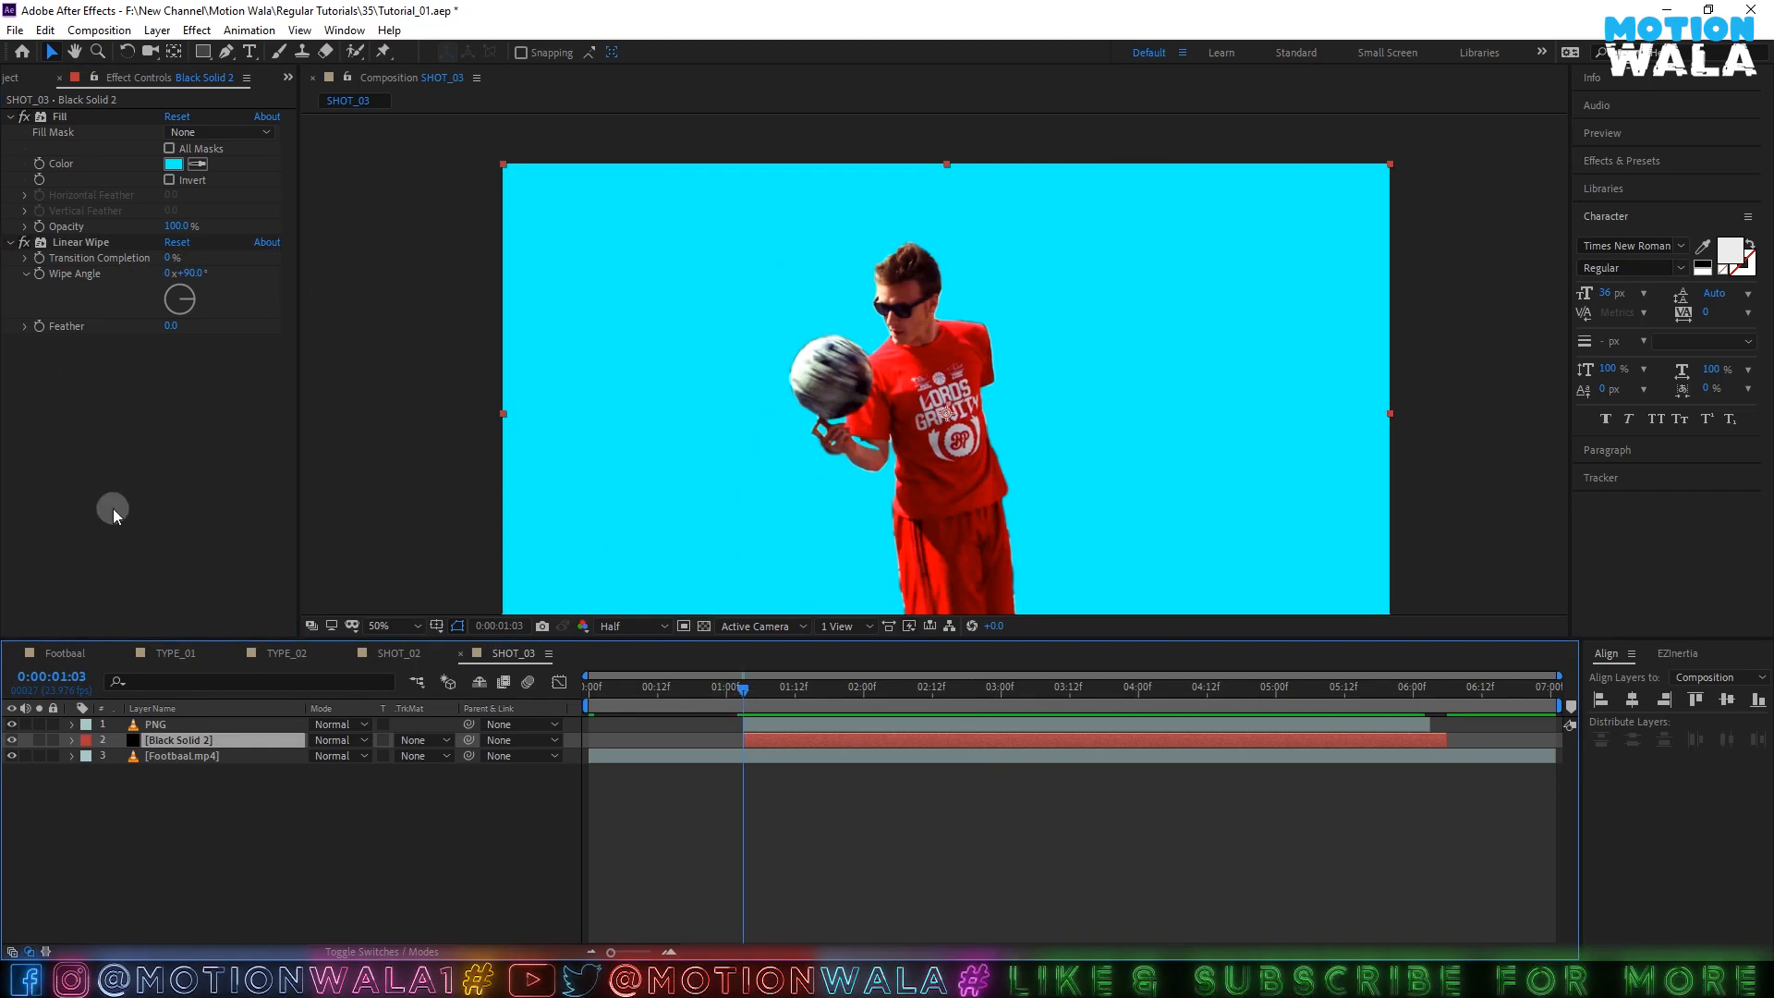
{"action": "left_click", "coordinate": [189, 274]}
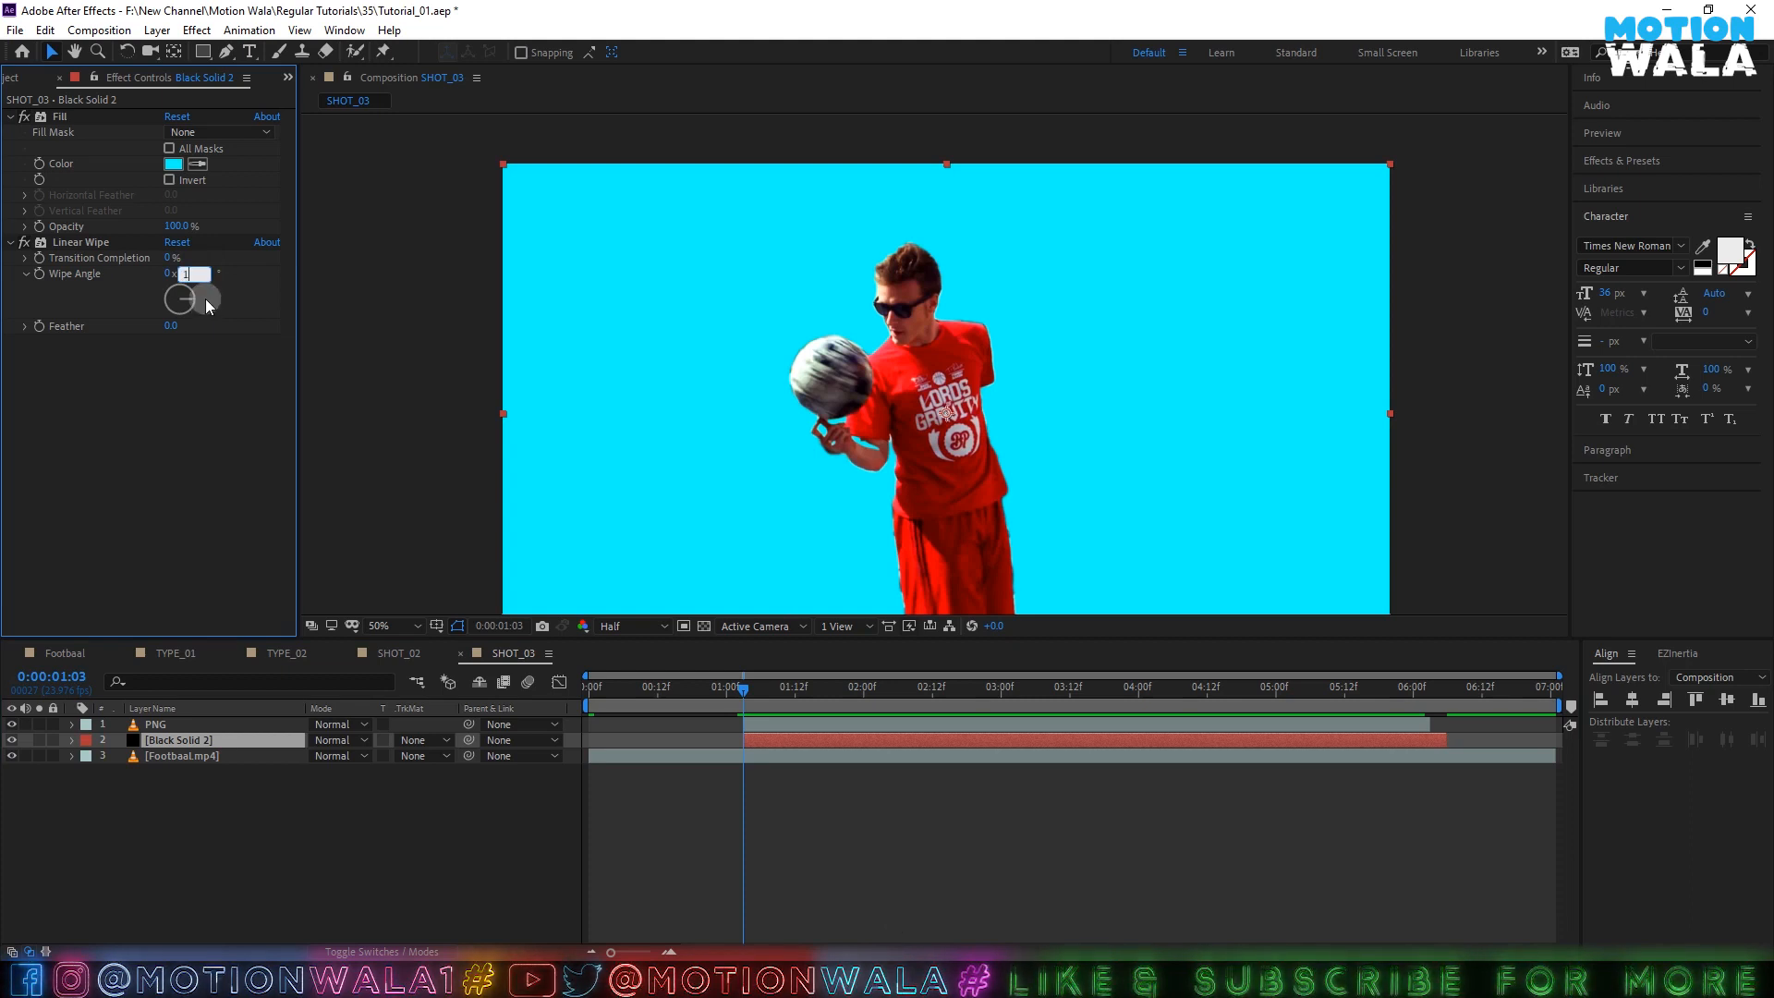
{"action": "type", "text": "180"}
{"action": "left_click", "coordinate": [194, 385]}
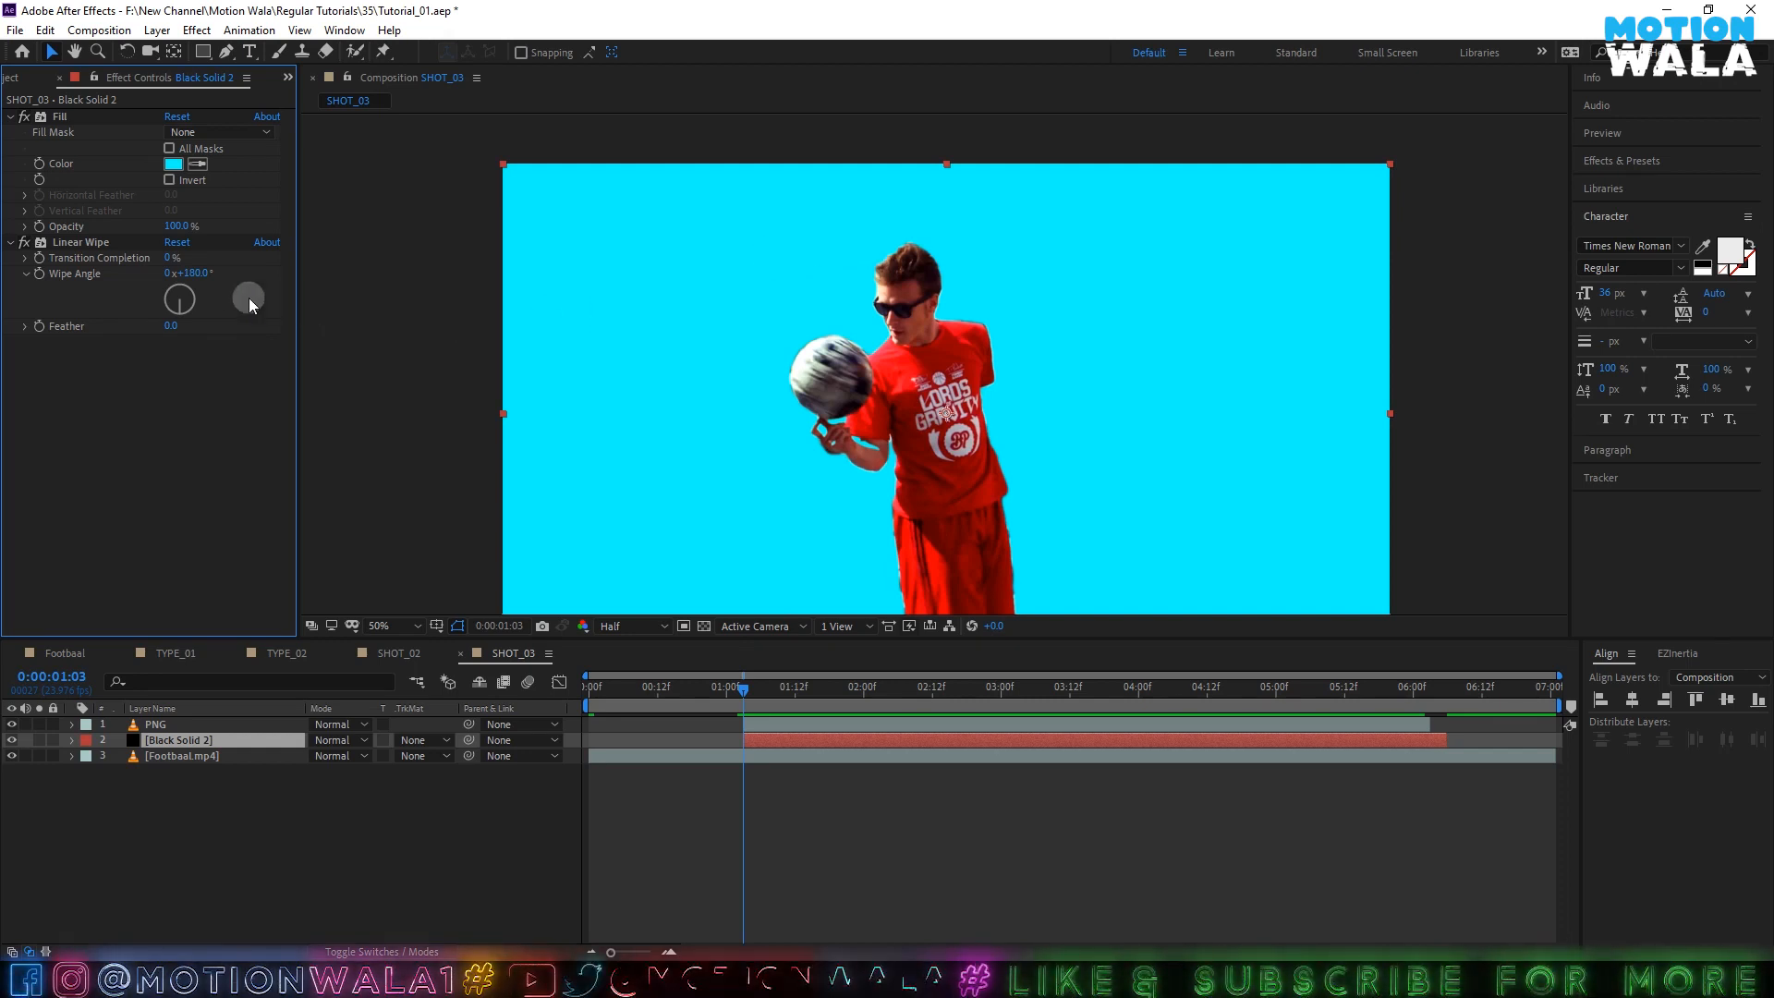
{"action": "left_click", "coordinate": [413, 617]}
{"action": "left_click", "coordinate": [407, 323]}
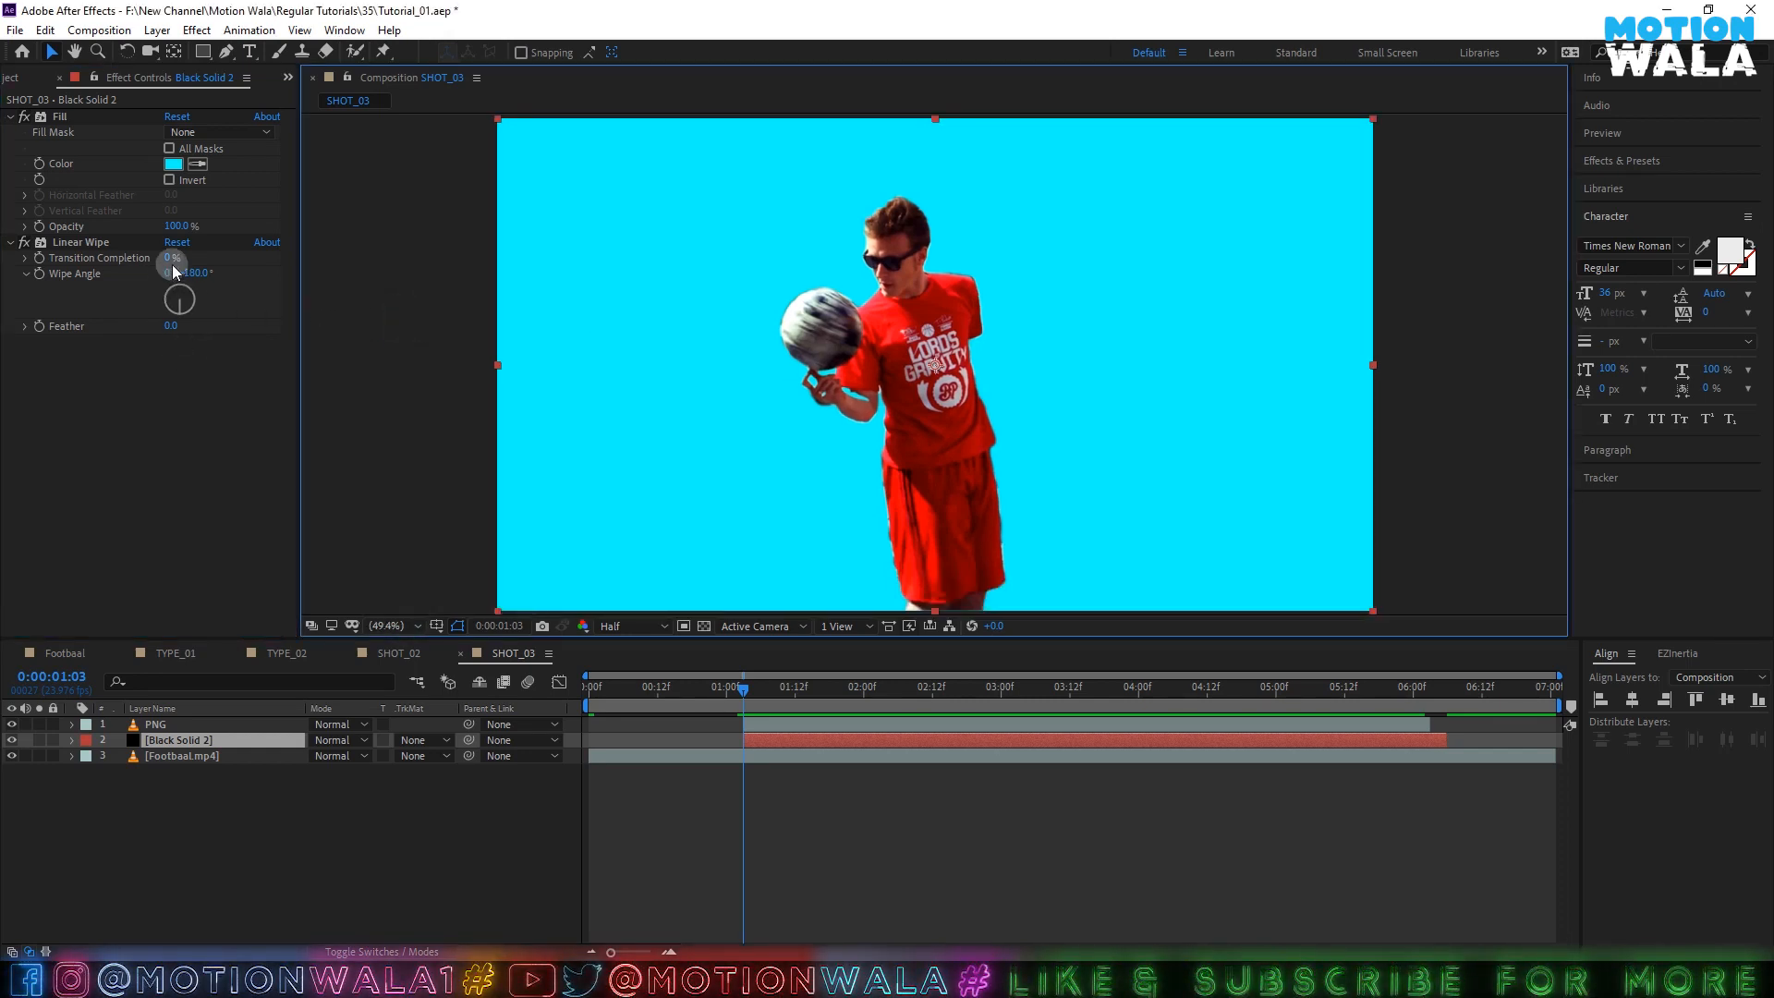
- Keyframe the wipe's Transition Completion from 100% at 0:00:01:03 to 0% at 0:00:01:08, and scrub through it
{"action": "left_click", "coordinate": [150, 328]}
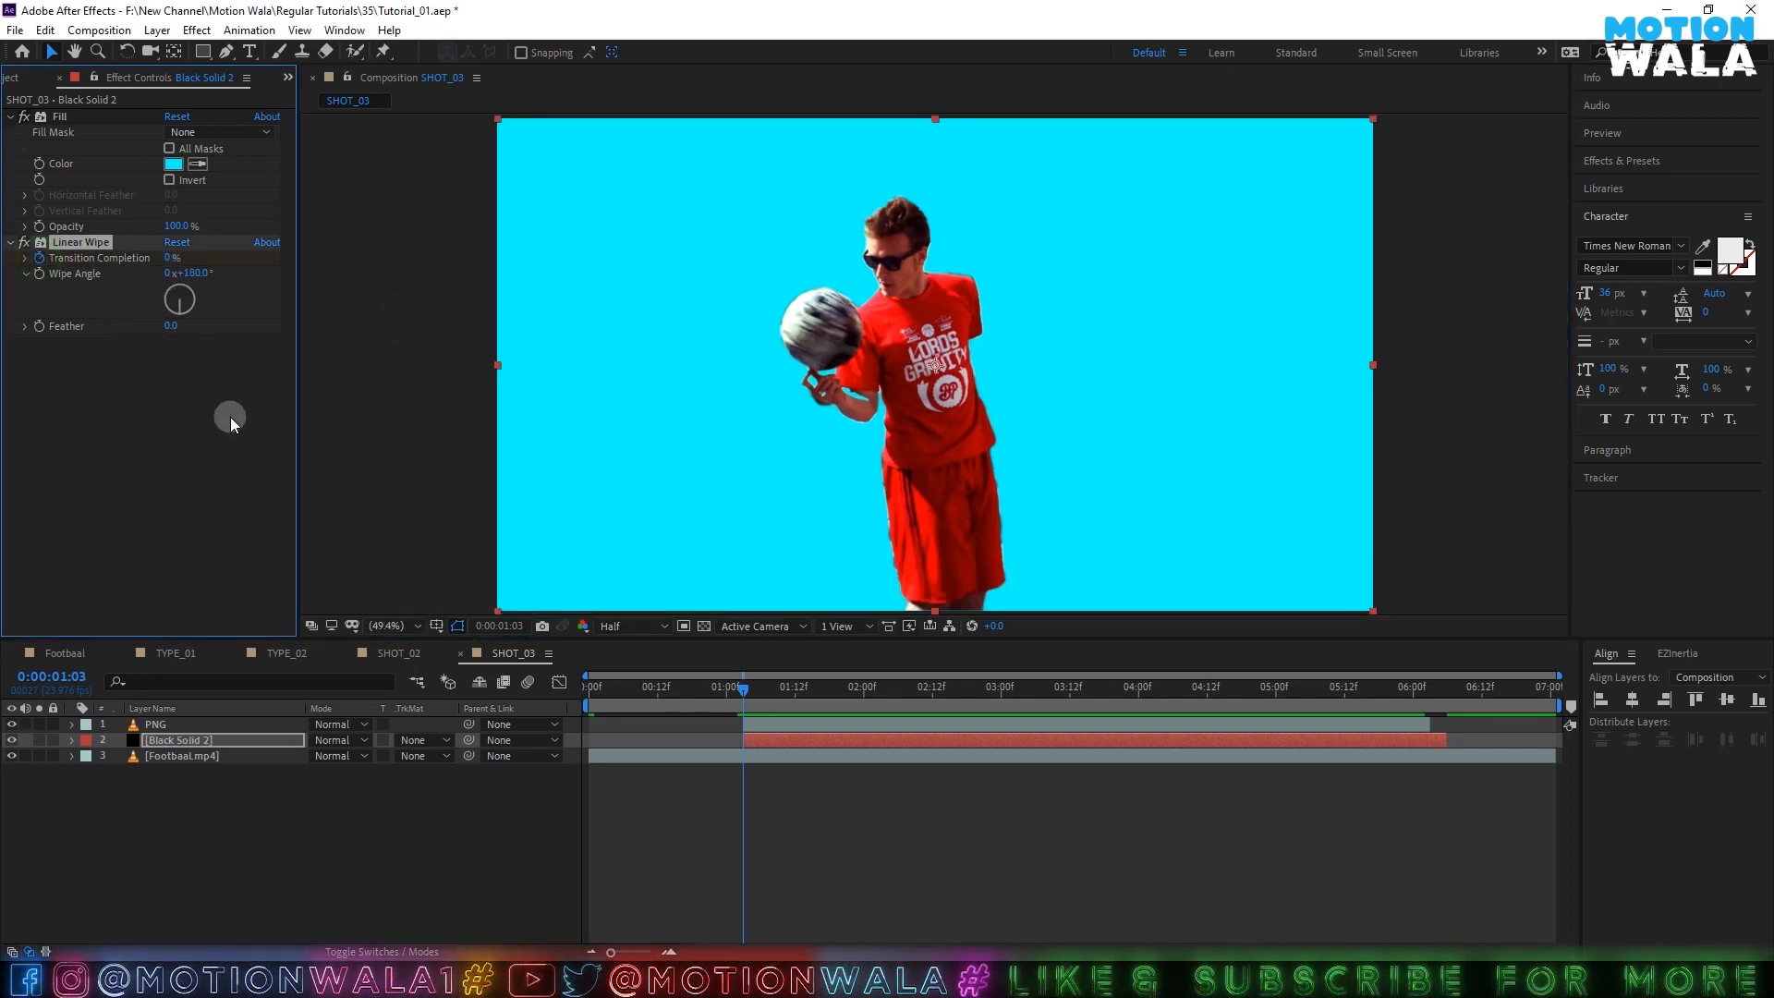
{"action": "key", "text": "u"}
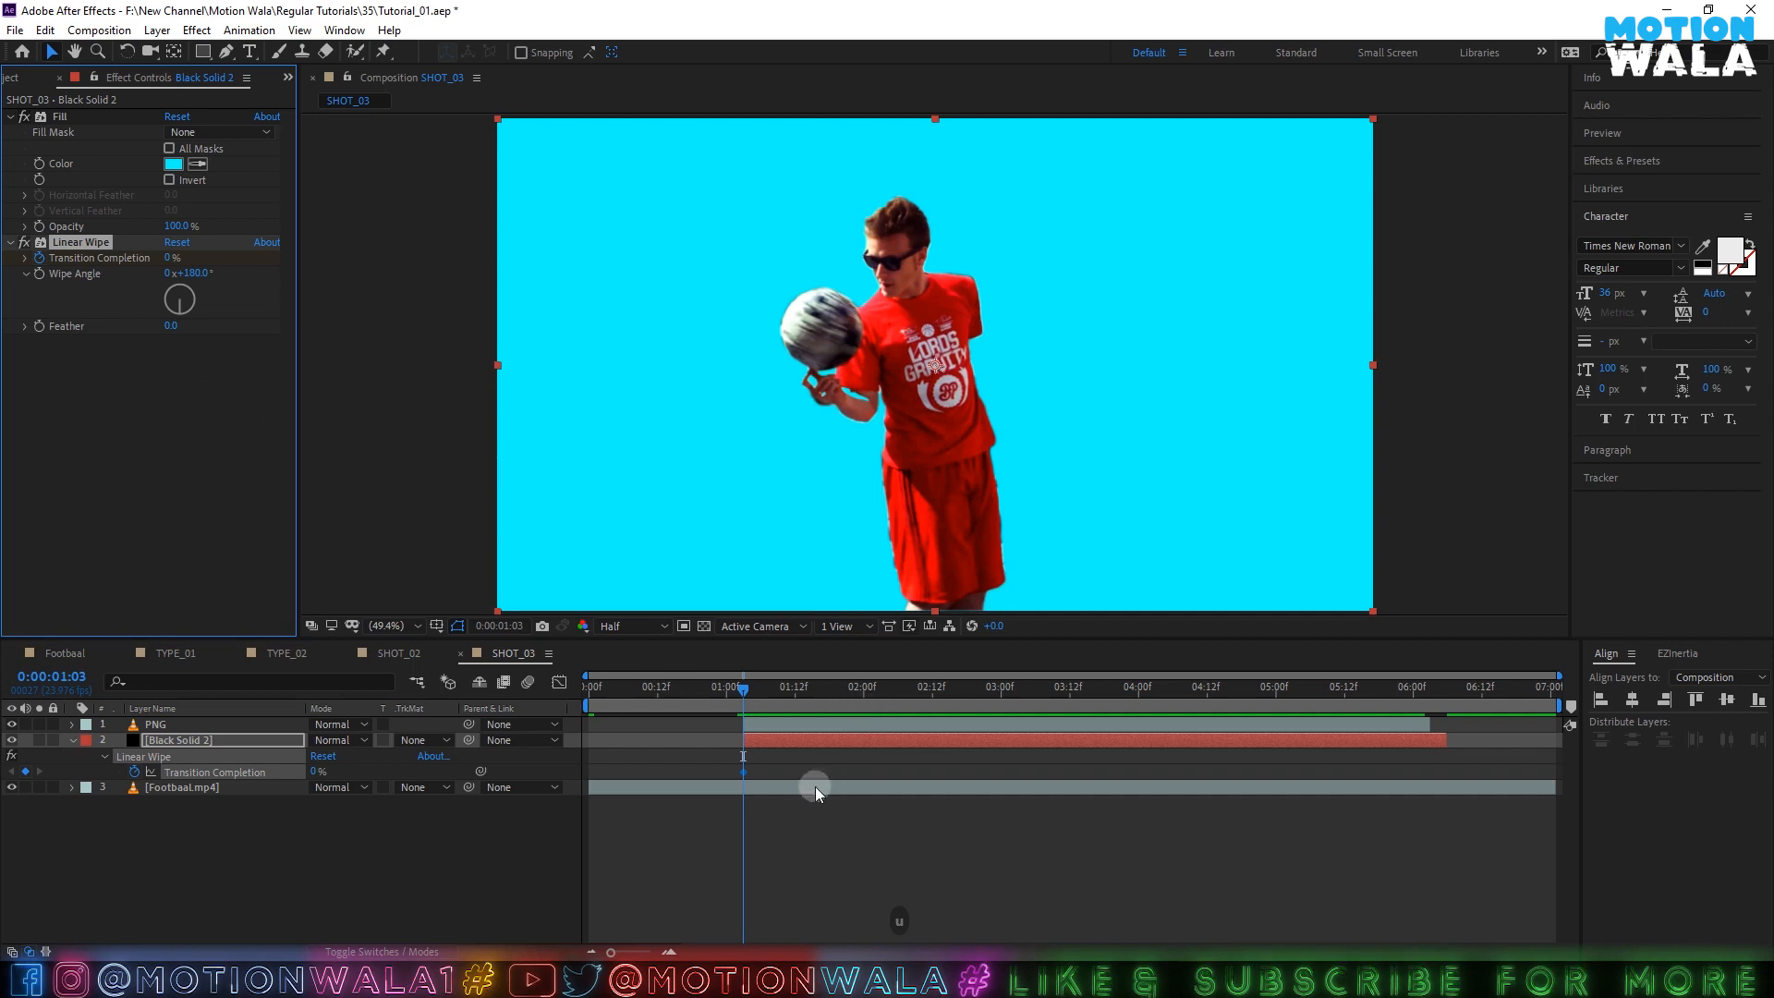
{"action": "left_click", "coordinate": [745, 772]}
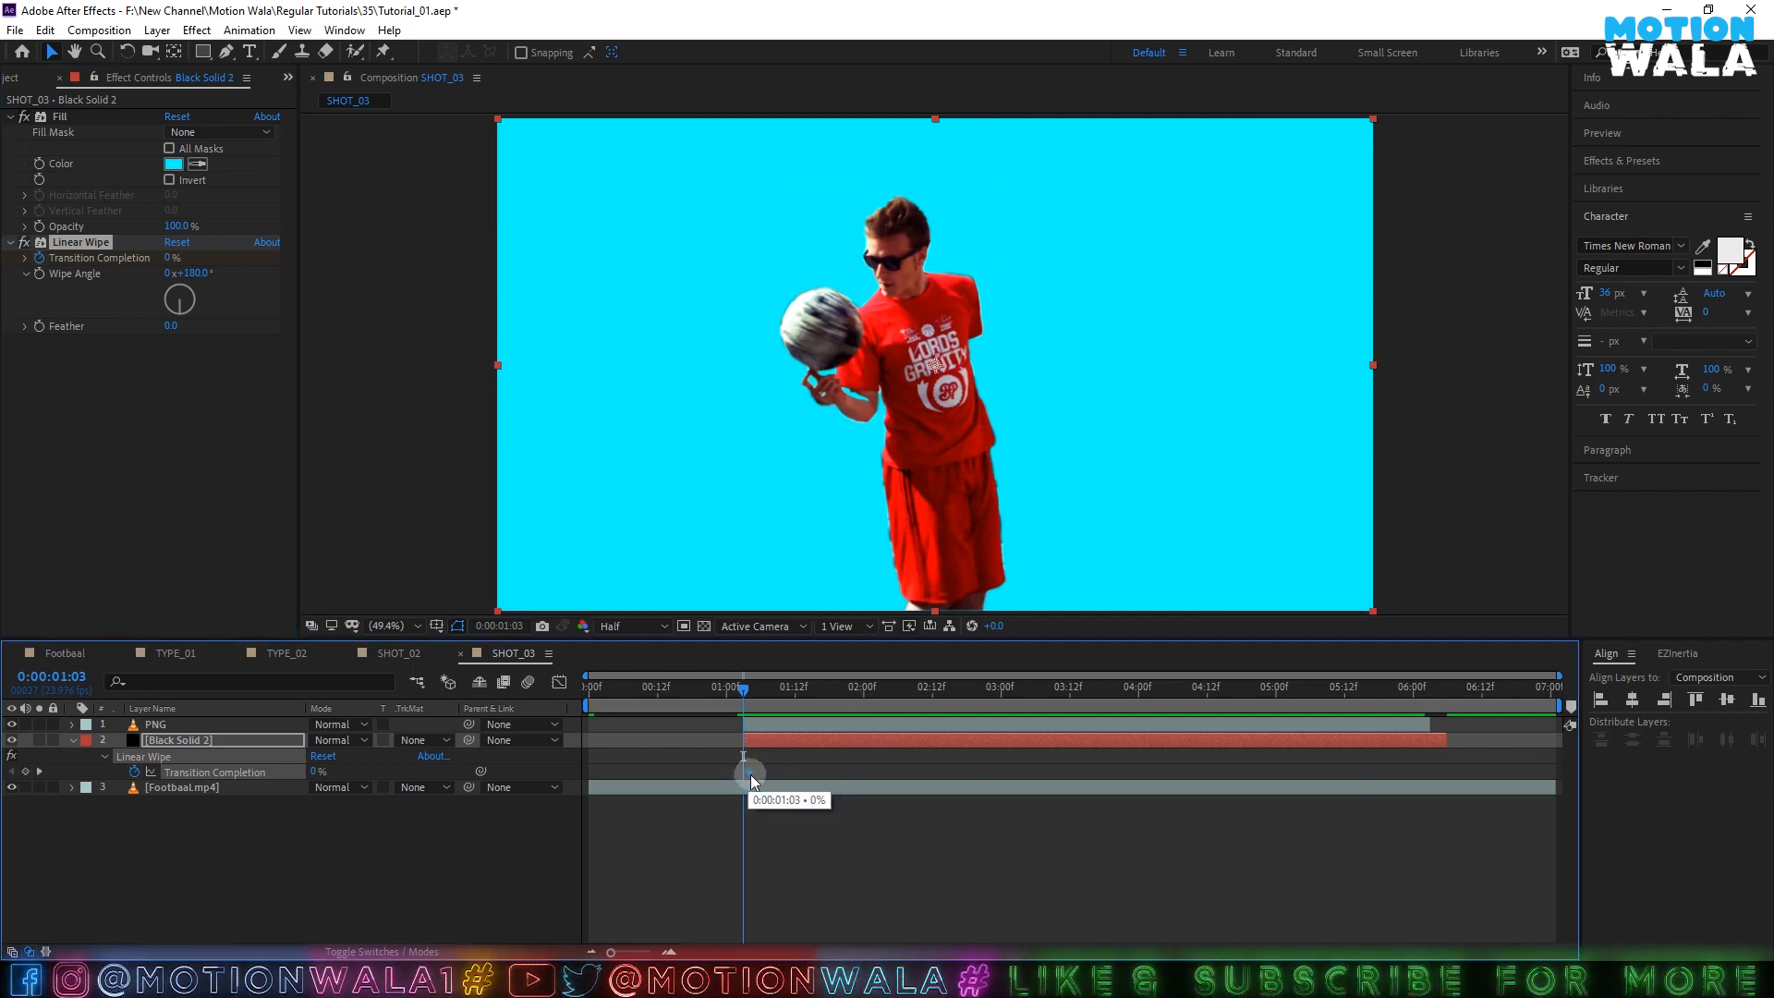
{"action": "left_click_drag", "start_coordinate": [752, 778], "coordinate": [773, 778]}
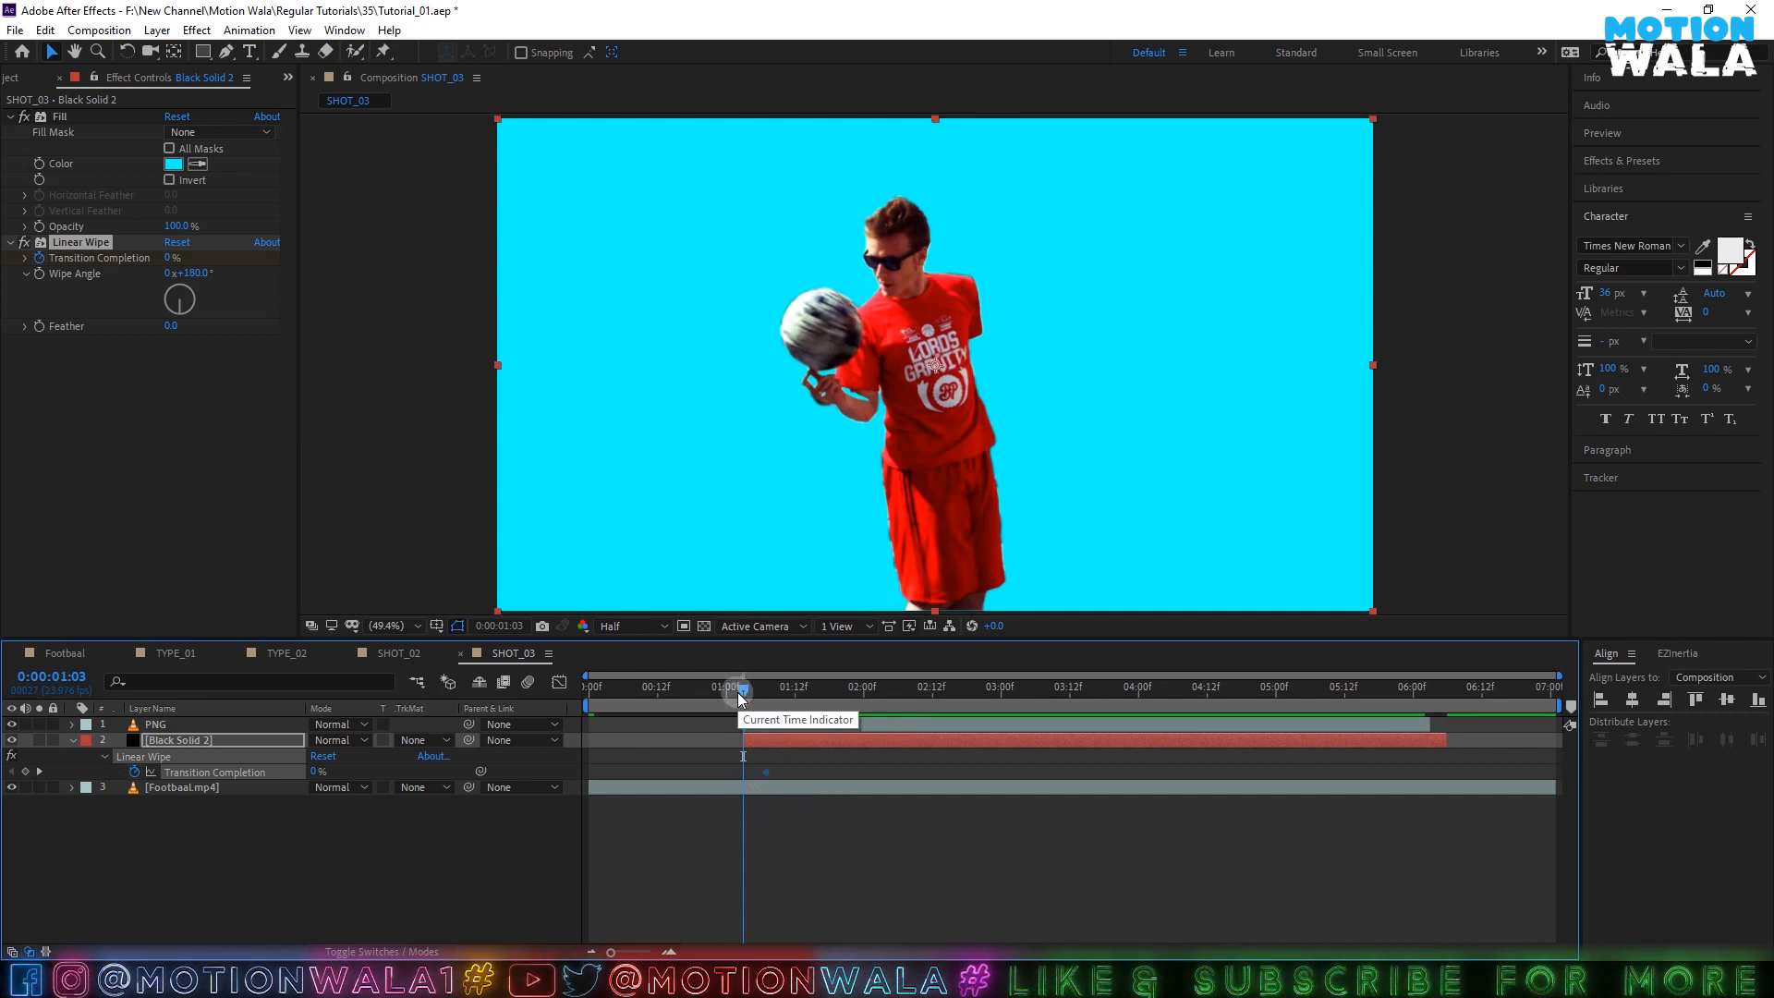
{"action": "left_click_drag", "start_coordinate": [748, 704], "coordinate": [770, 779]}
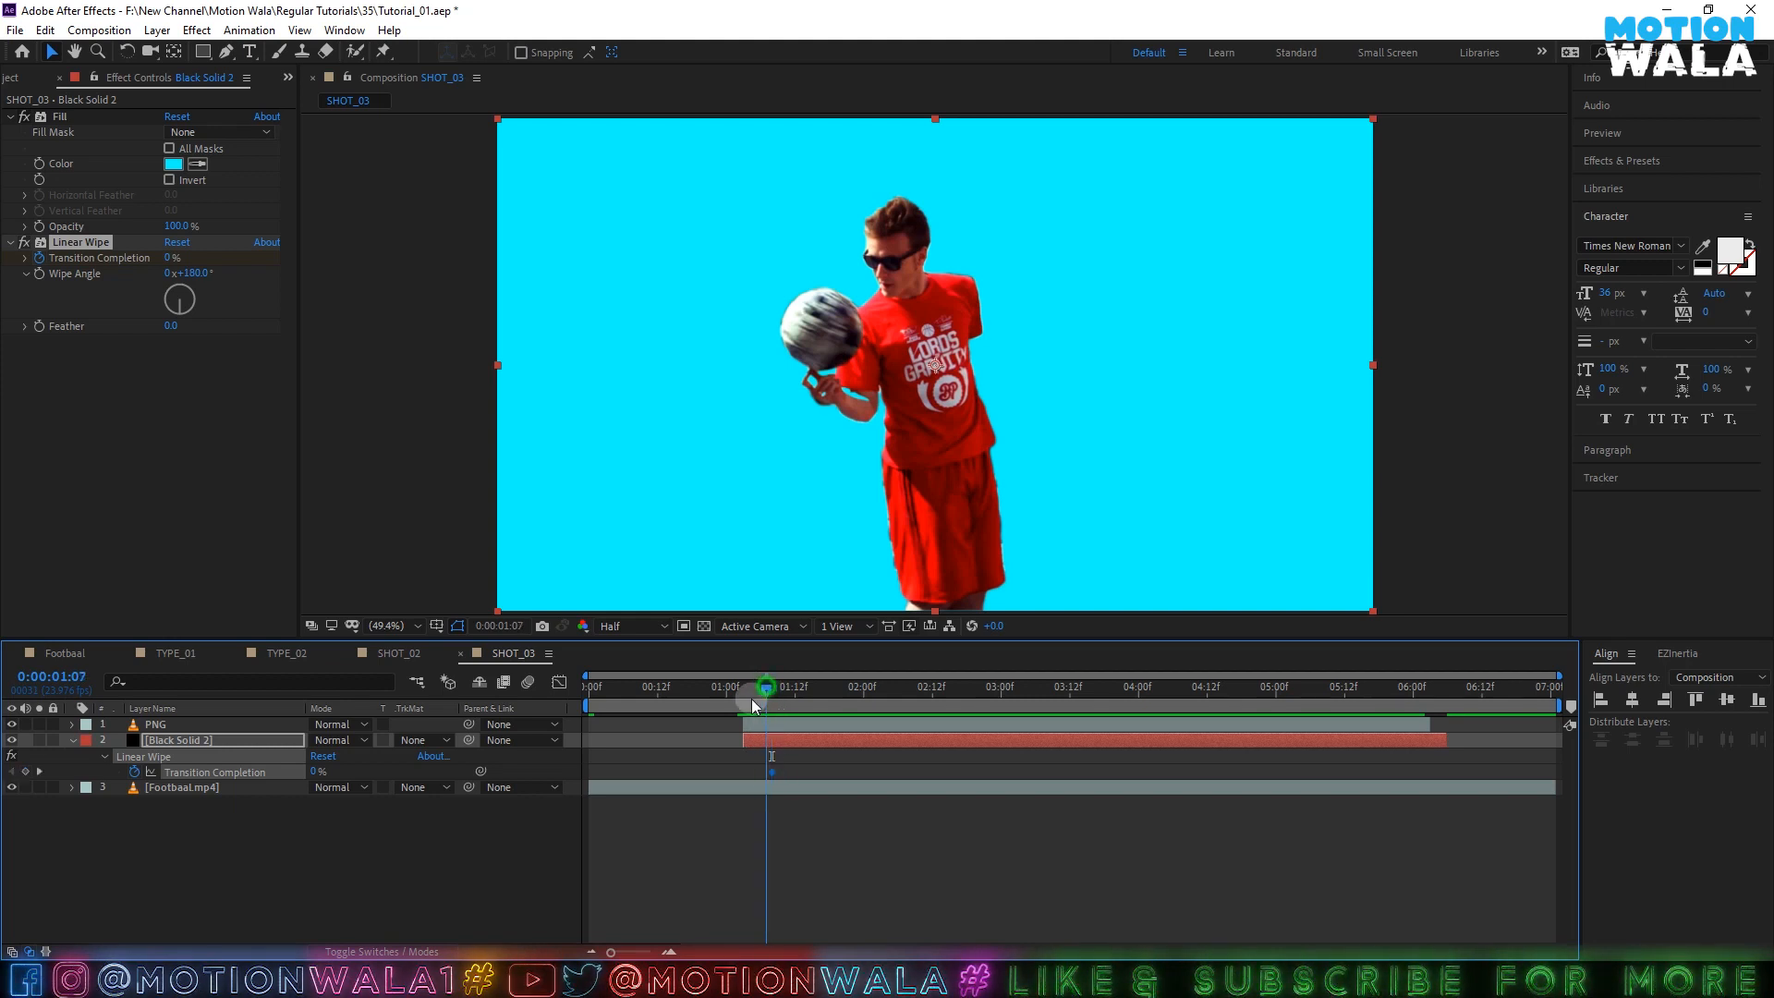
{"action": "left_click_drag", "start_coordinate": [751, 704], "coordinate": [742, 705]}
{"action": "left_click_drag", "start_coordinate": [314, 771], "coordinate": [693, 766]}
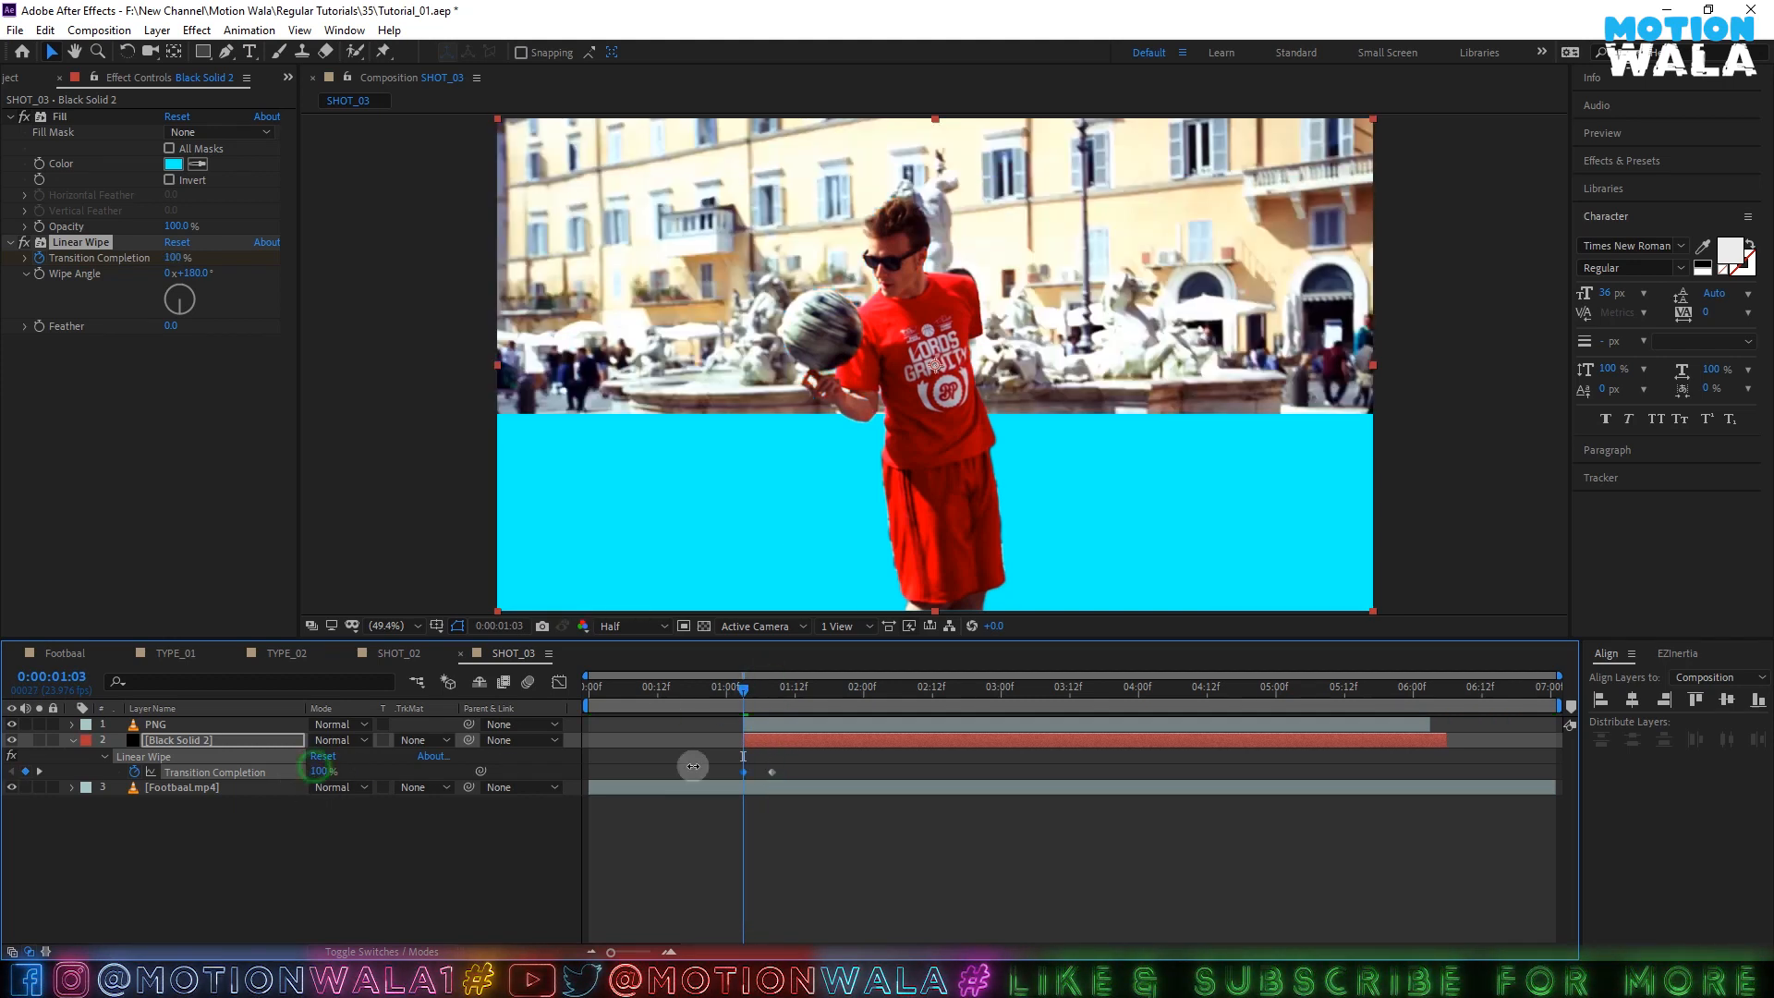
{"action": "left_click", "coordinate": [275, 819]}
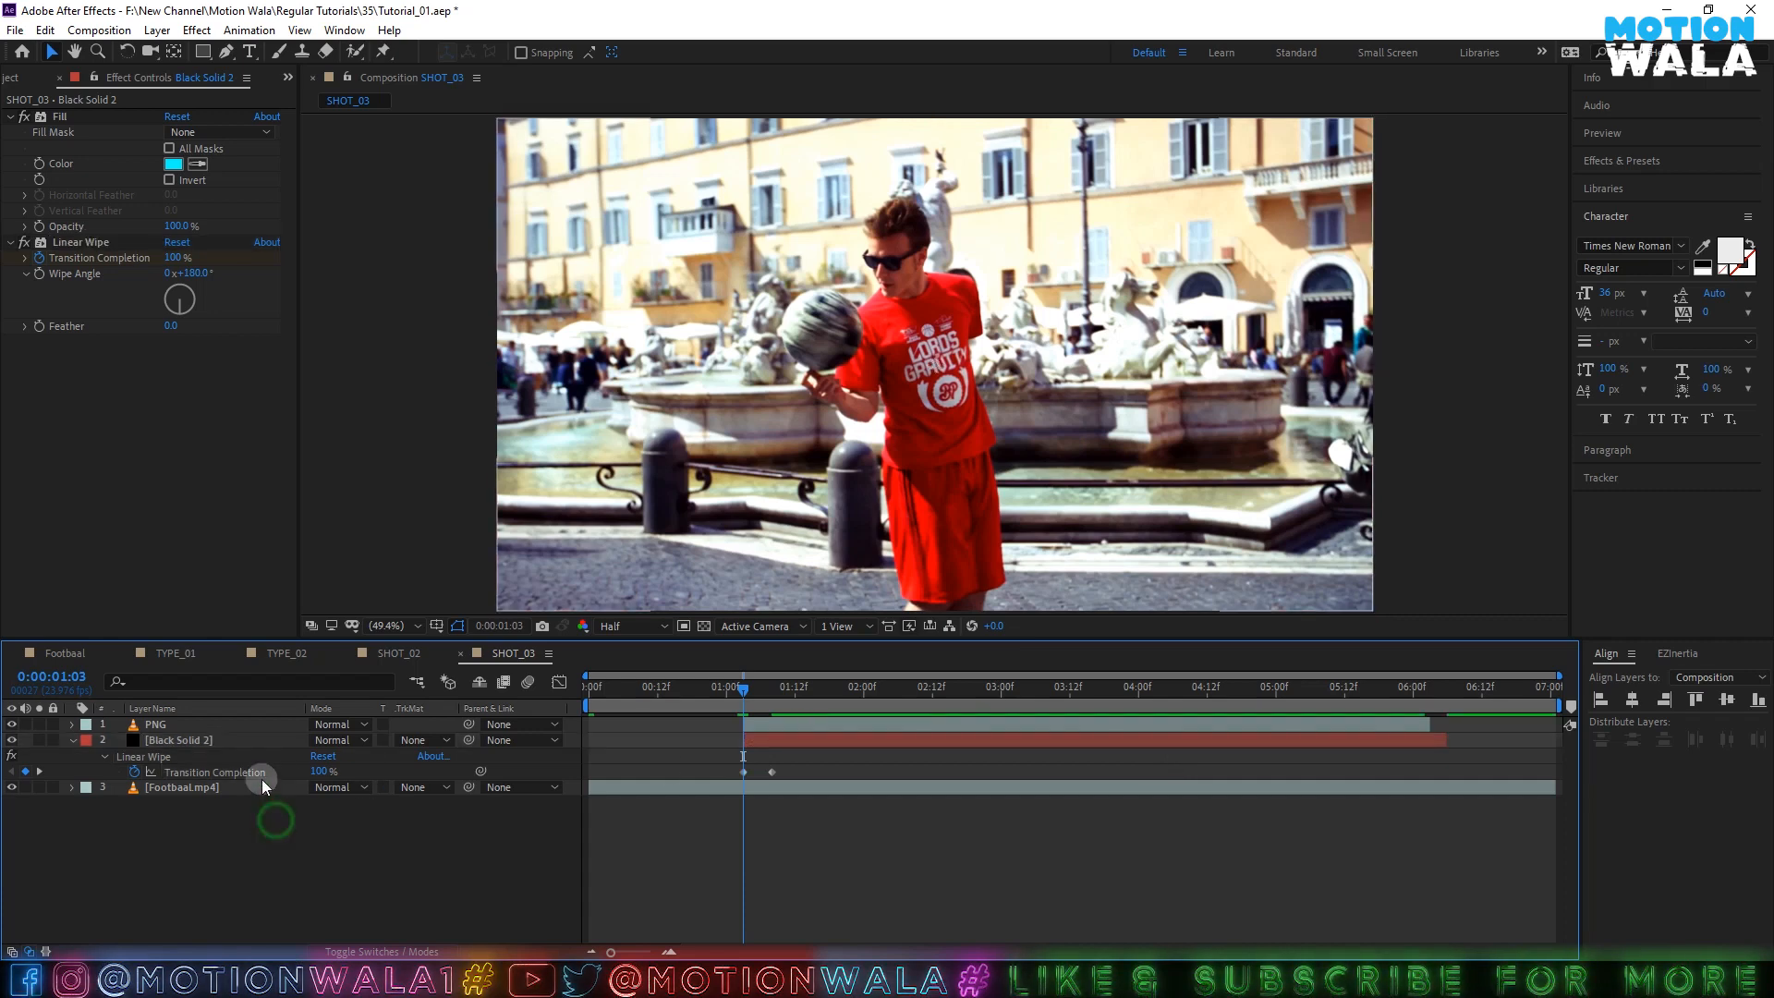
{"action": "left_click_drag", "start_coordinate": [710, 684], "coordinate": [783, 711]}
{"action": "left_click", "coordinate": [815, 746]}
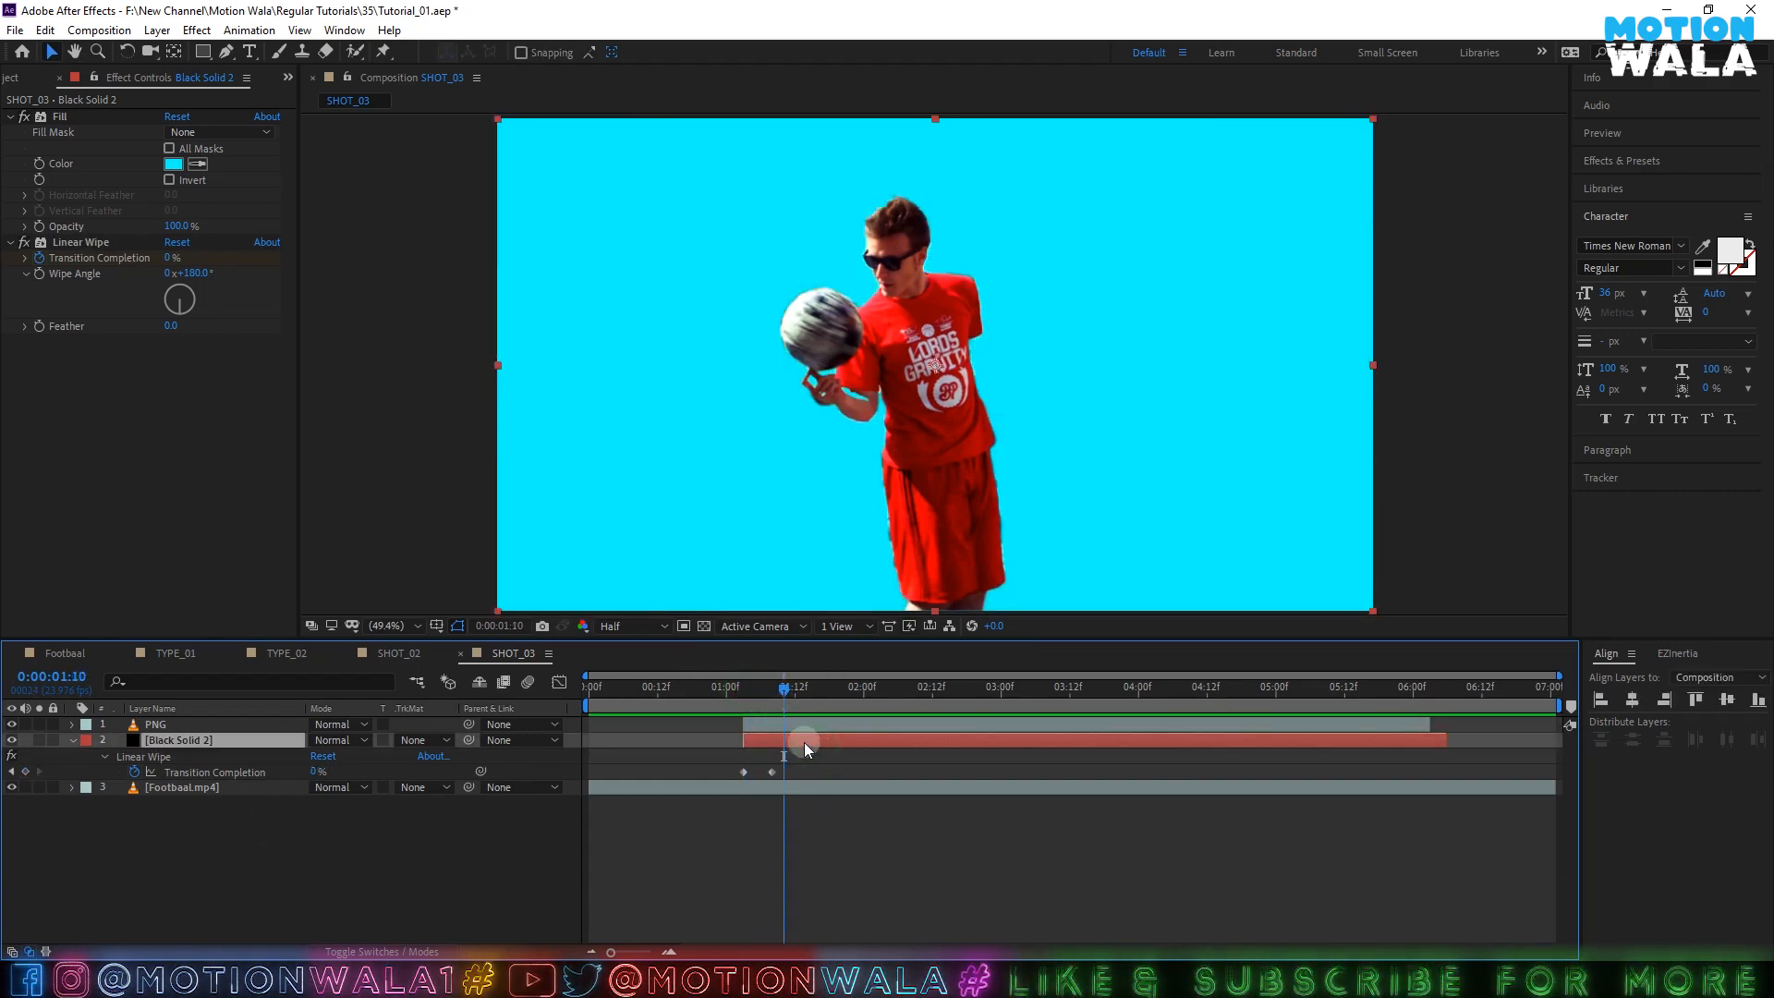
{"action": "left_click_drag", "start_coordinate": [781, 688], "coordinate": [760, 691]}
- Compare with the SHOT_02 composition, then apply Turbulent Displace to the black solid in SHOT_03
{"action": "left_click", "coordinate": [368, 654]}
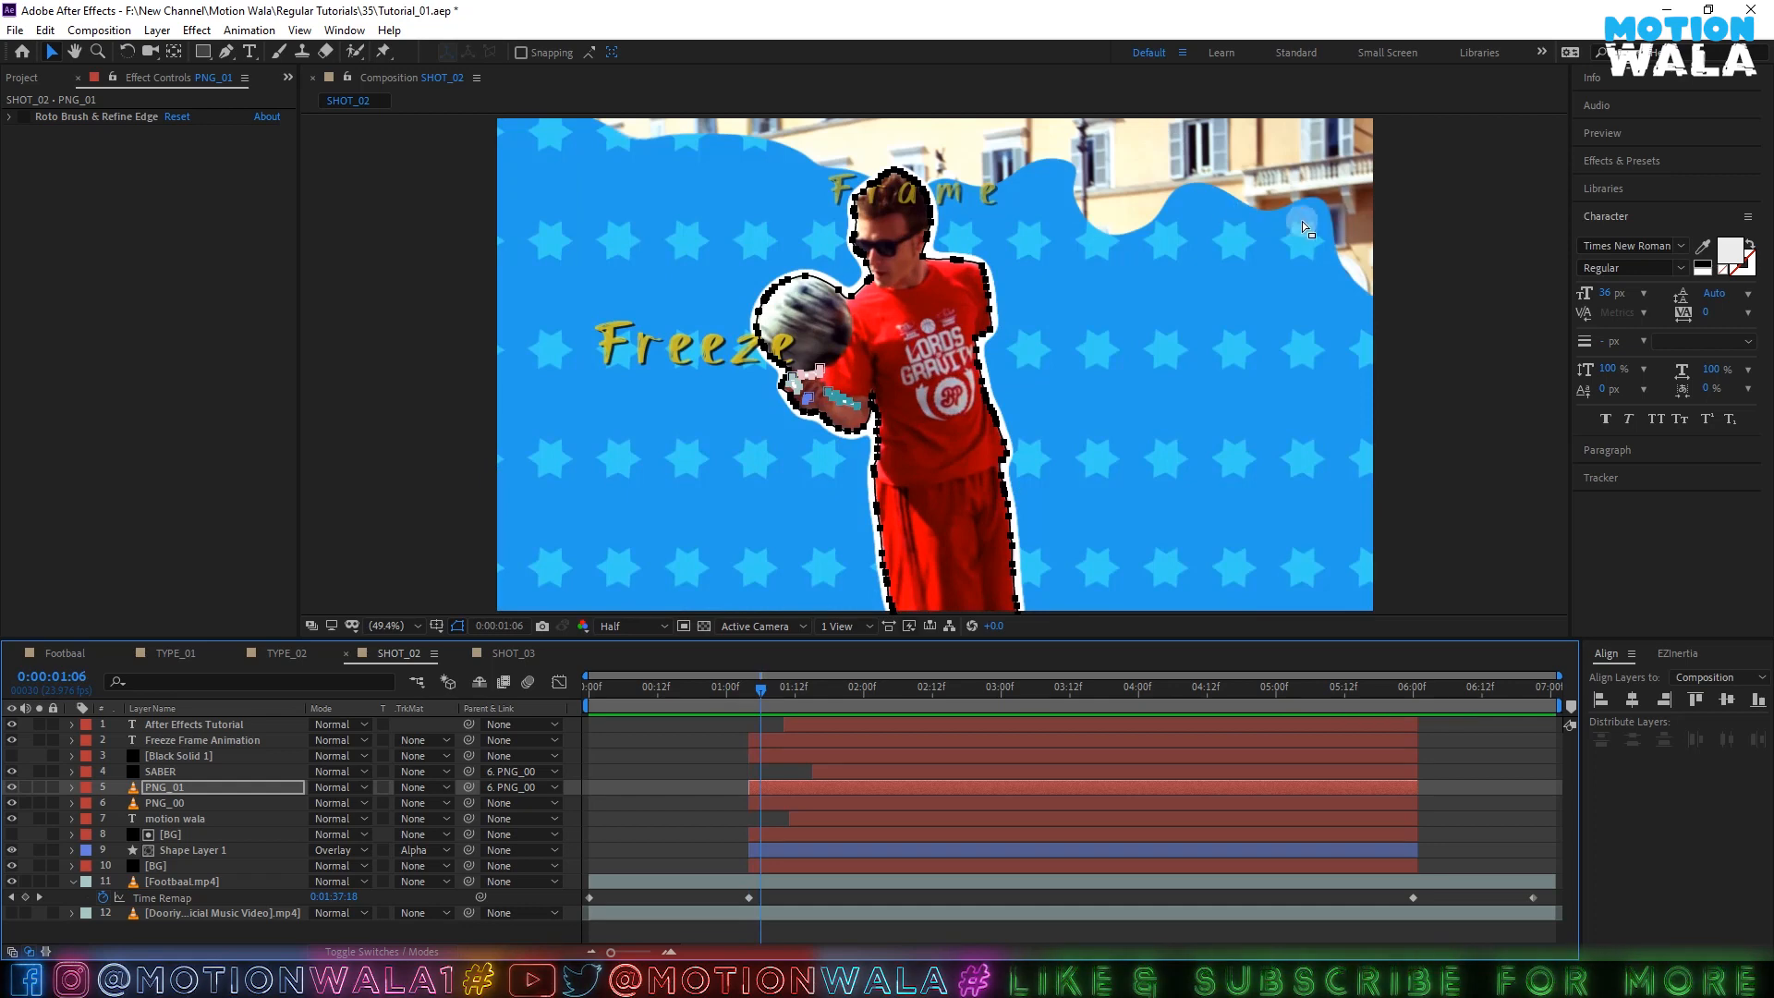
{"action": "left_click", "coordinate": [509, 651]}
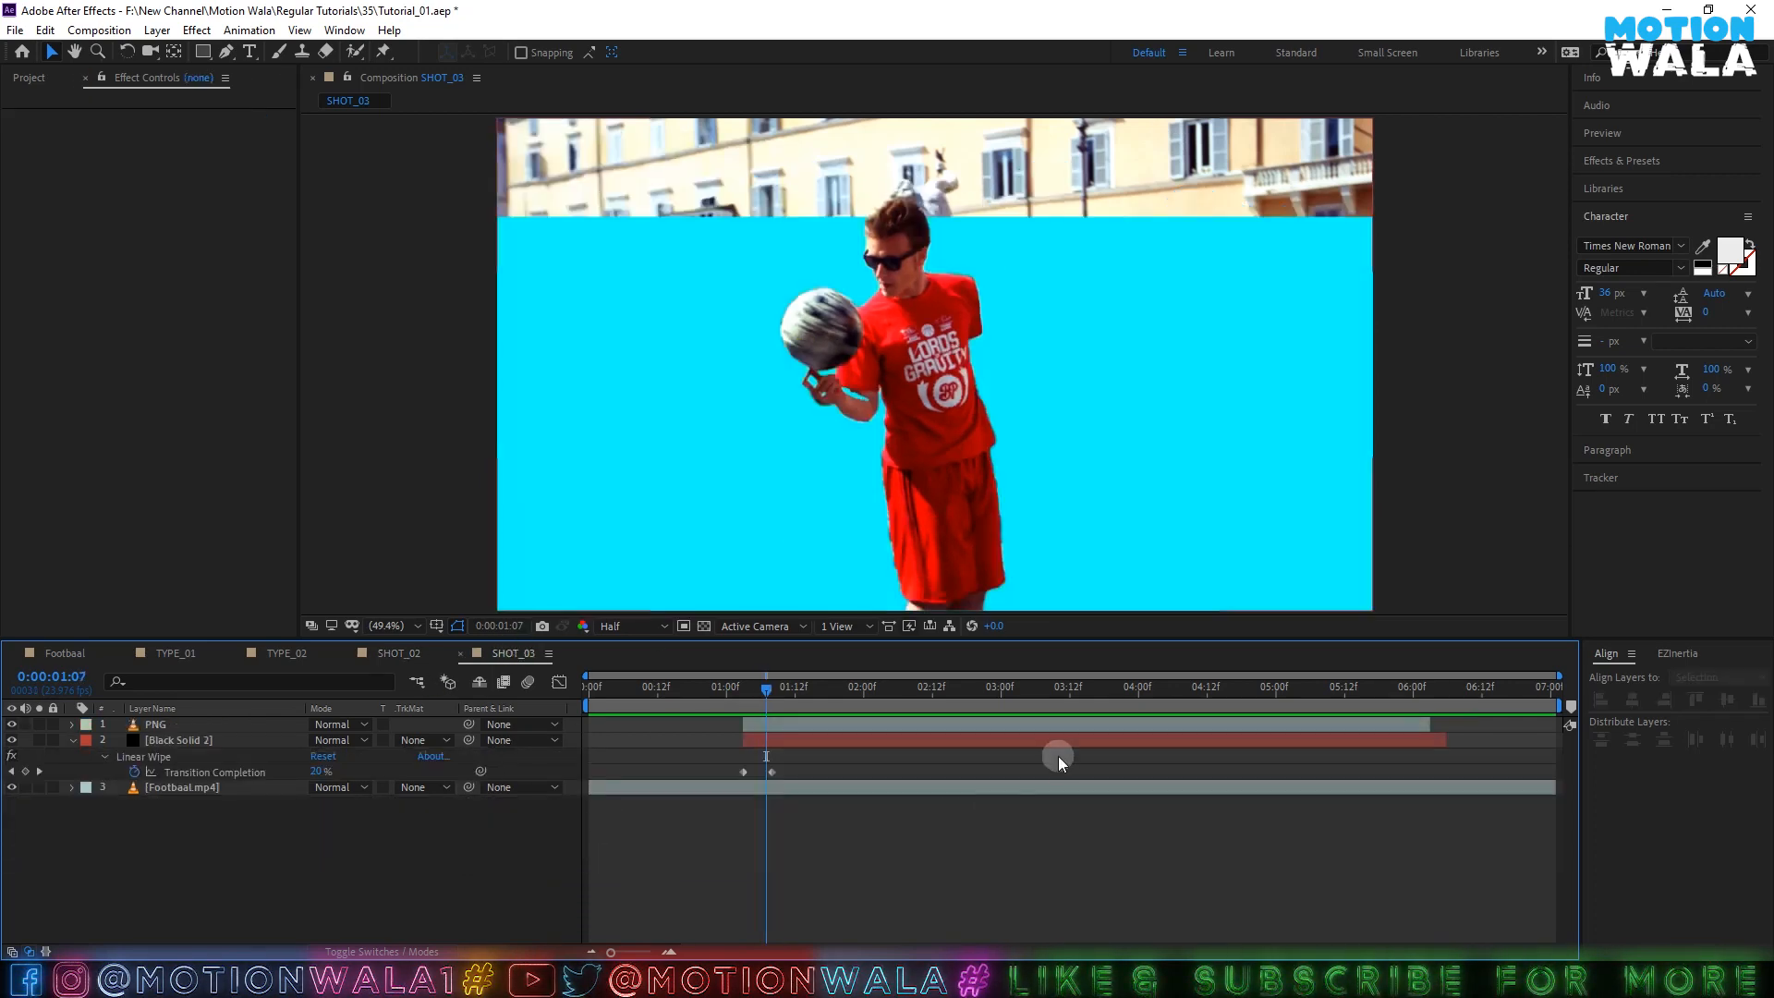
{"action": "left_click", "coordinate": [700, 746]}
{"action": "left_click", "coordinate": [210, 729]}
{"action": "left_click", "coordinate": [196, 736]}
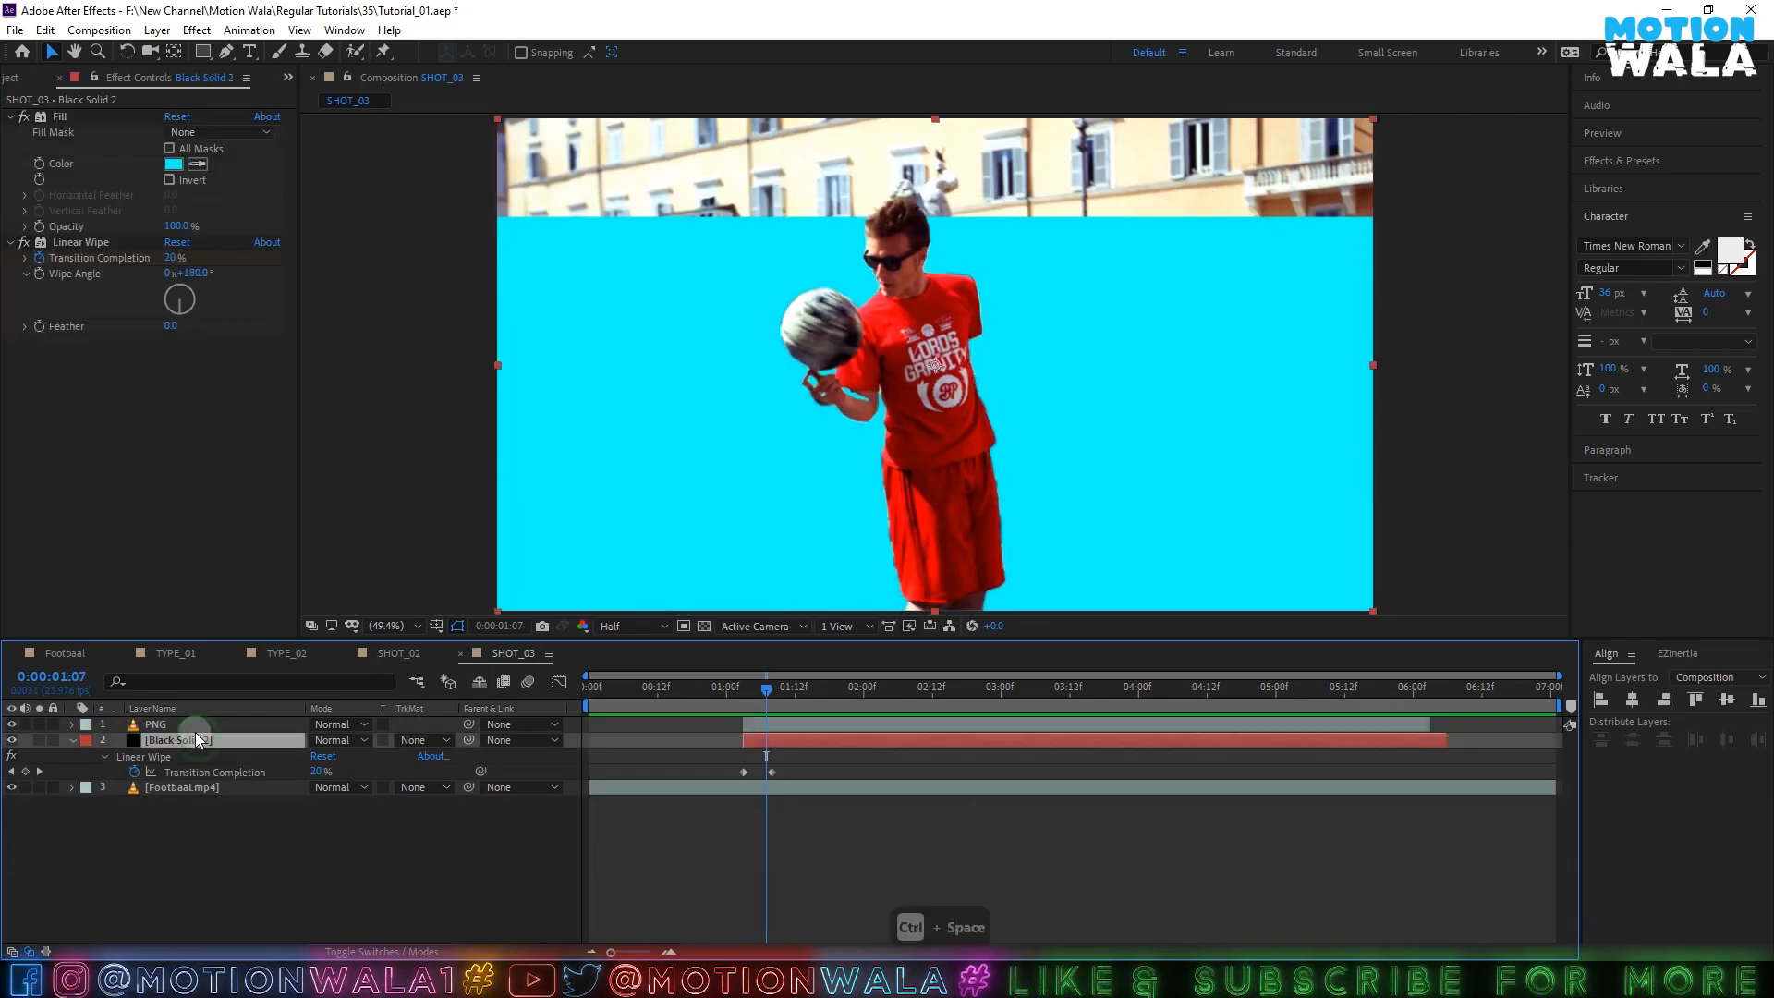
{"action": "key", "text": "ctrl+space"}
{"action": "type", "text": "tur"}
{"action": "left_click", "coordinate": [158, 724]}
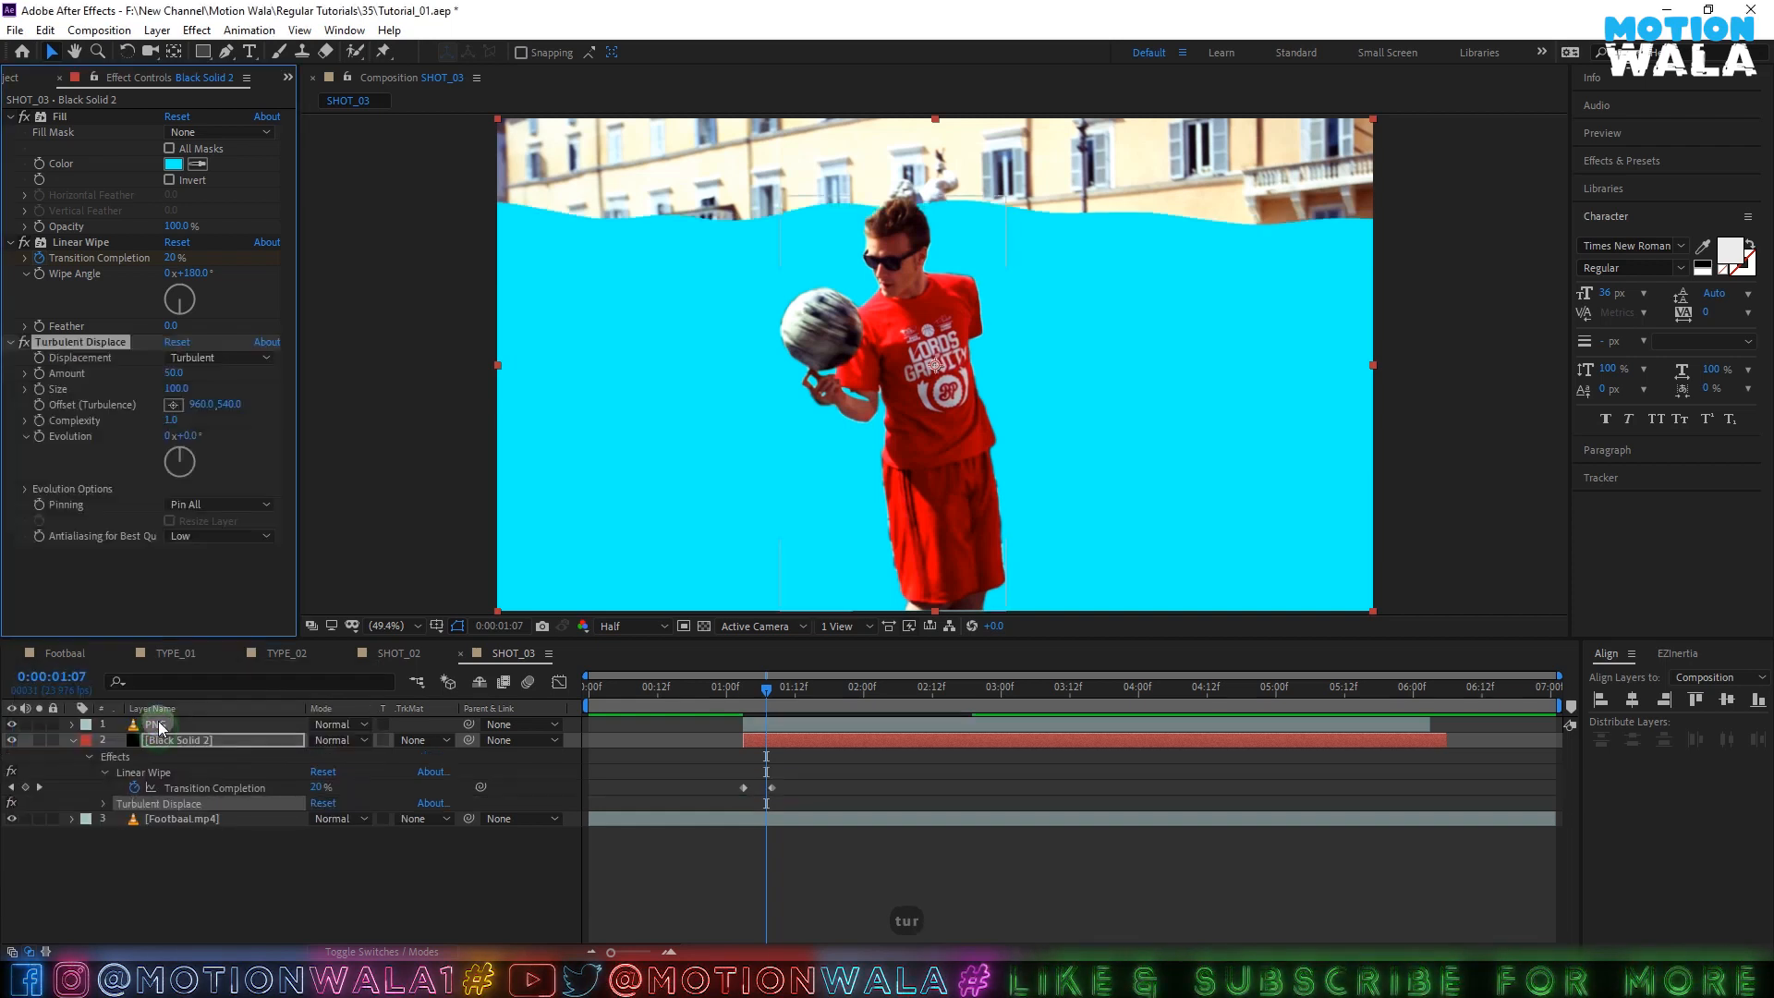
{"action": "key", "text": "ctrl+space"}
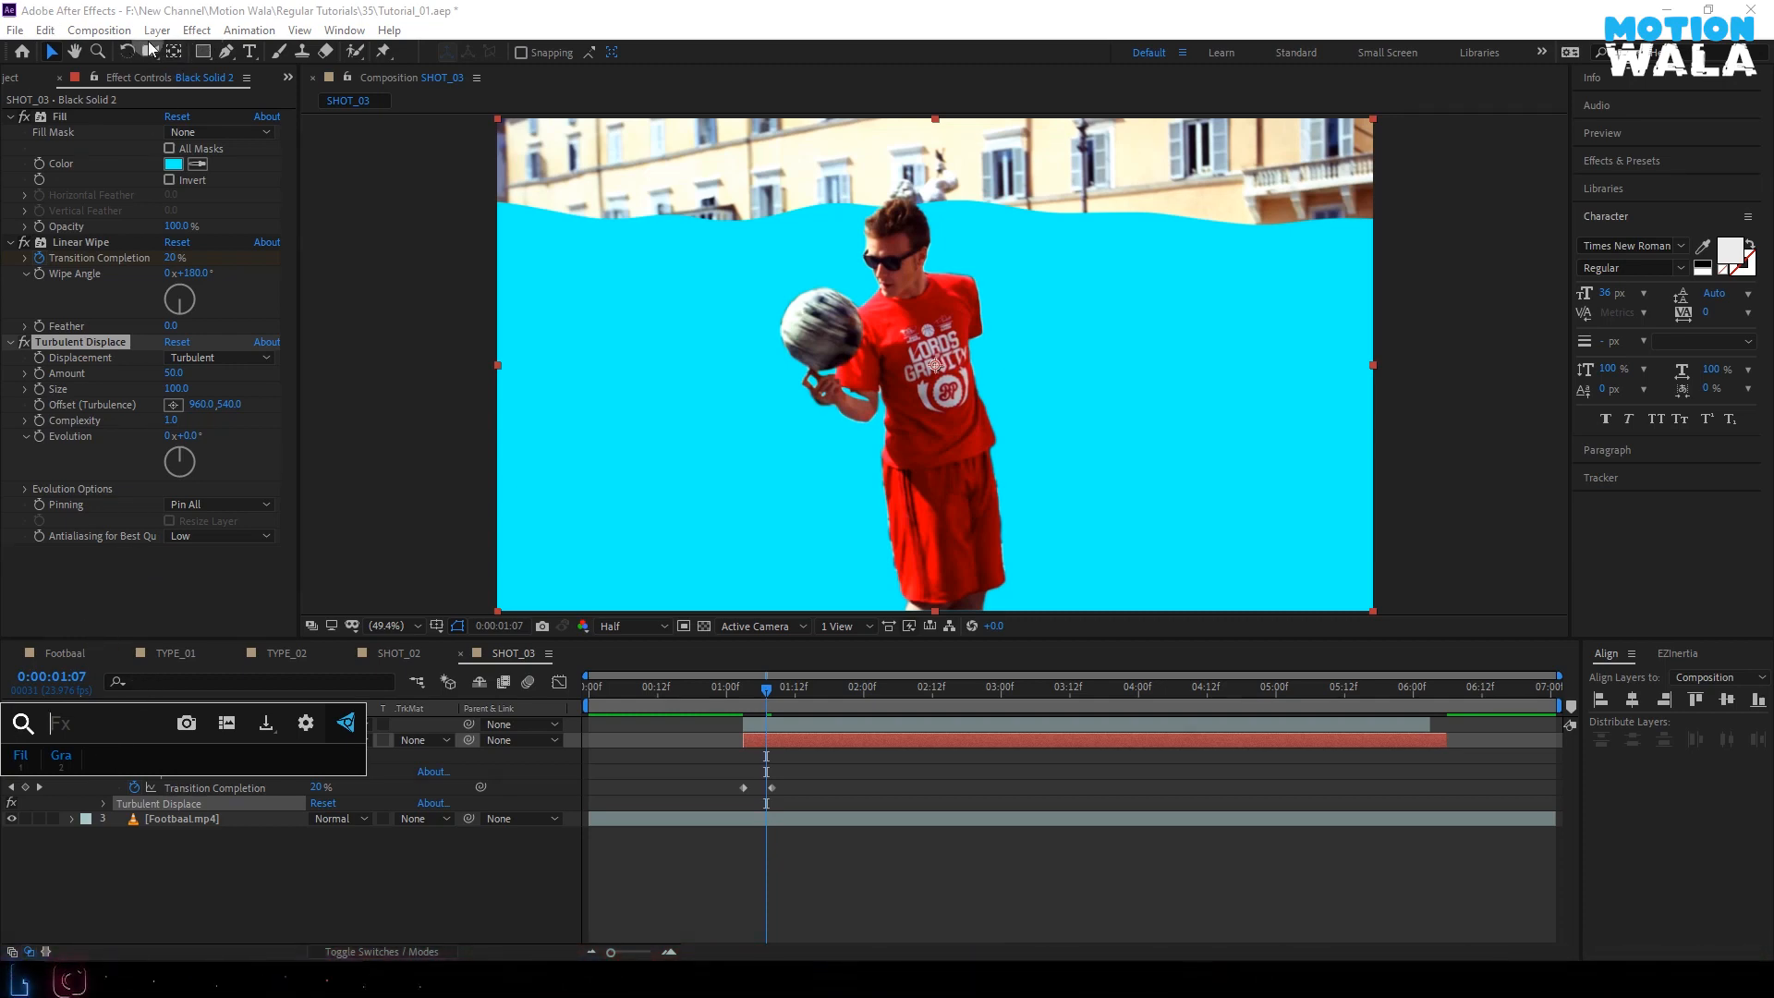
{"action": "left_click", "coordinate": [196, 29]}
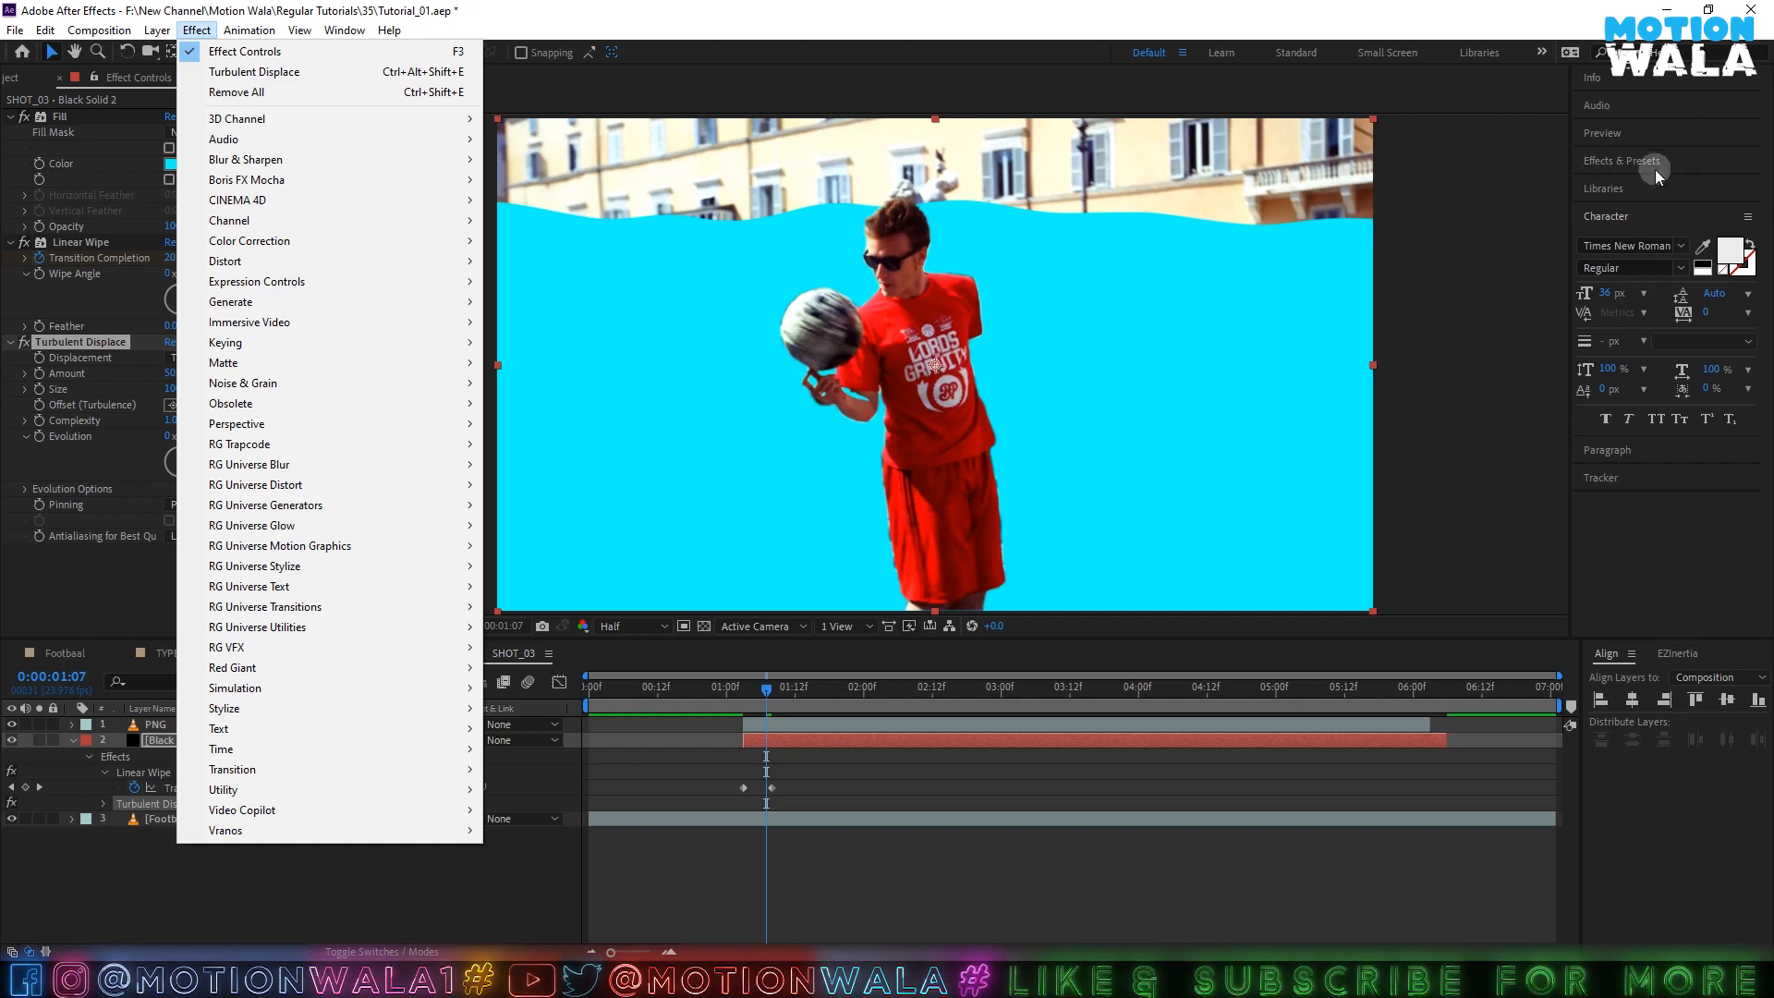
{"action": "mouse_move", "coordinate": [345, 30]}
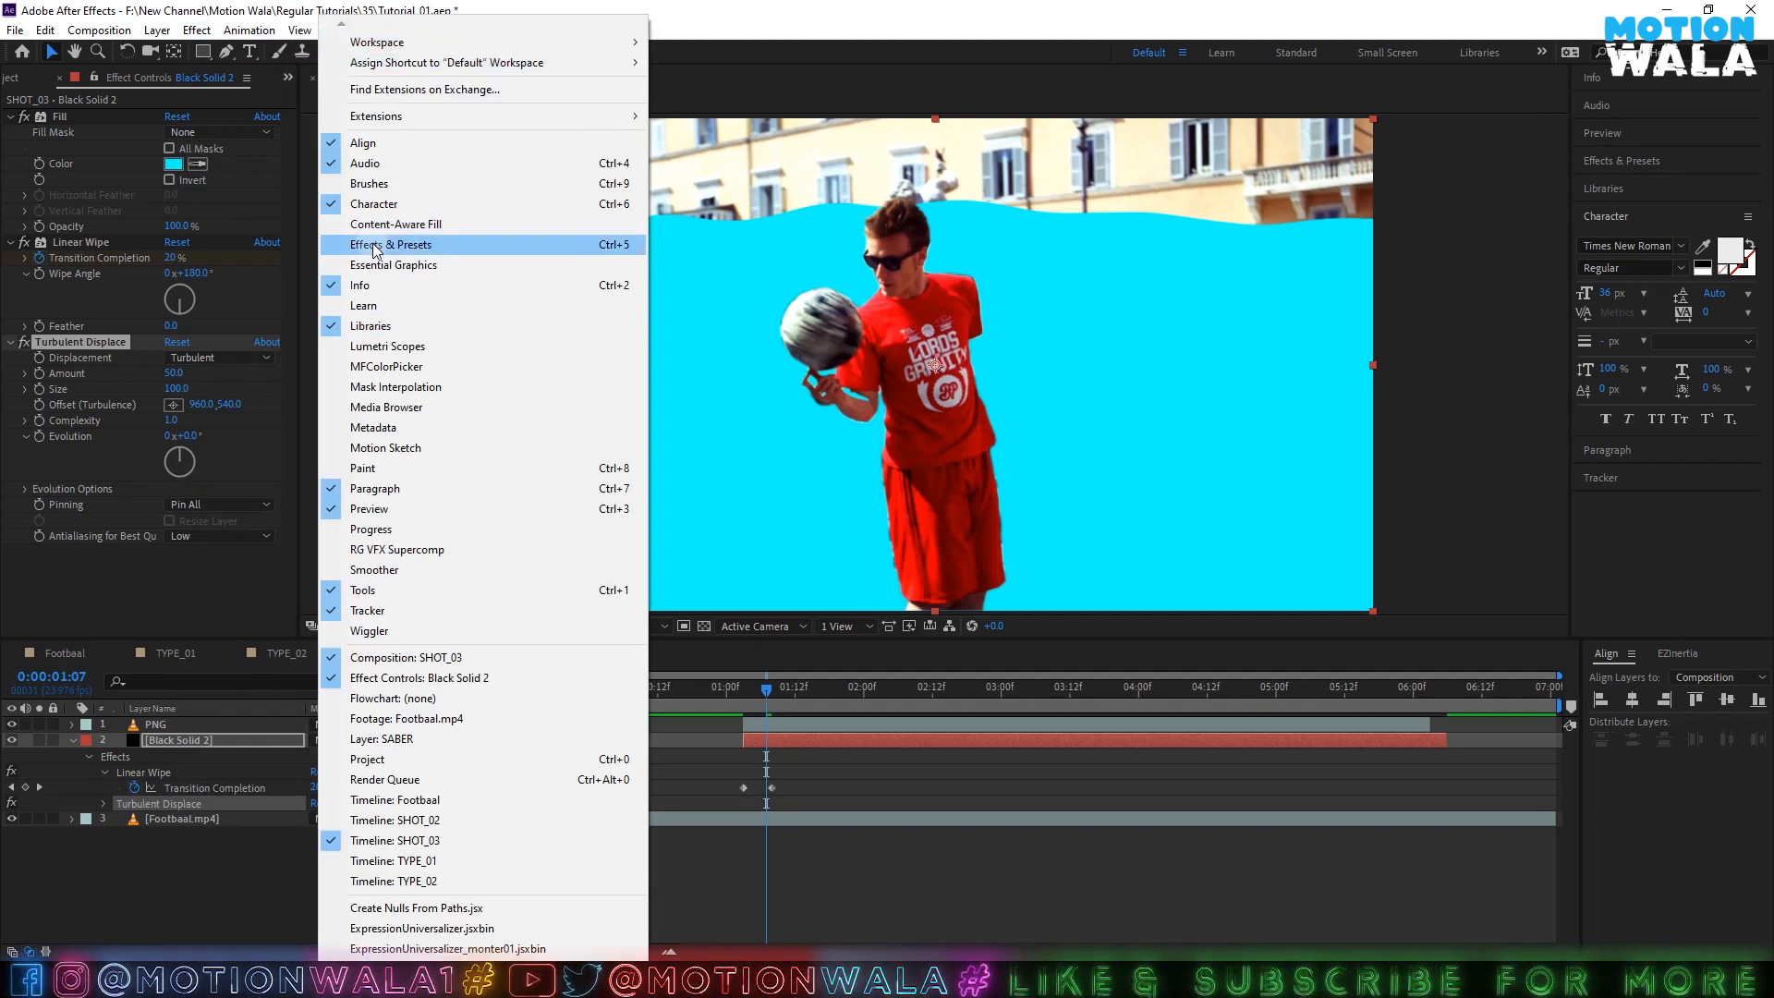
{"action": "left_click", "coordinate": [836, 883]}
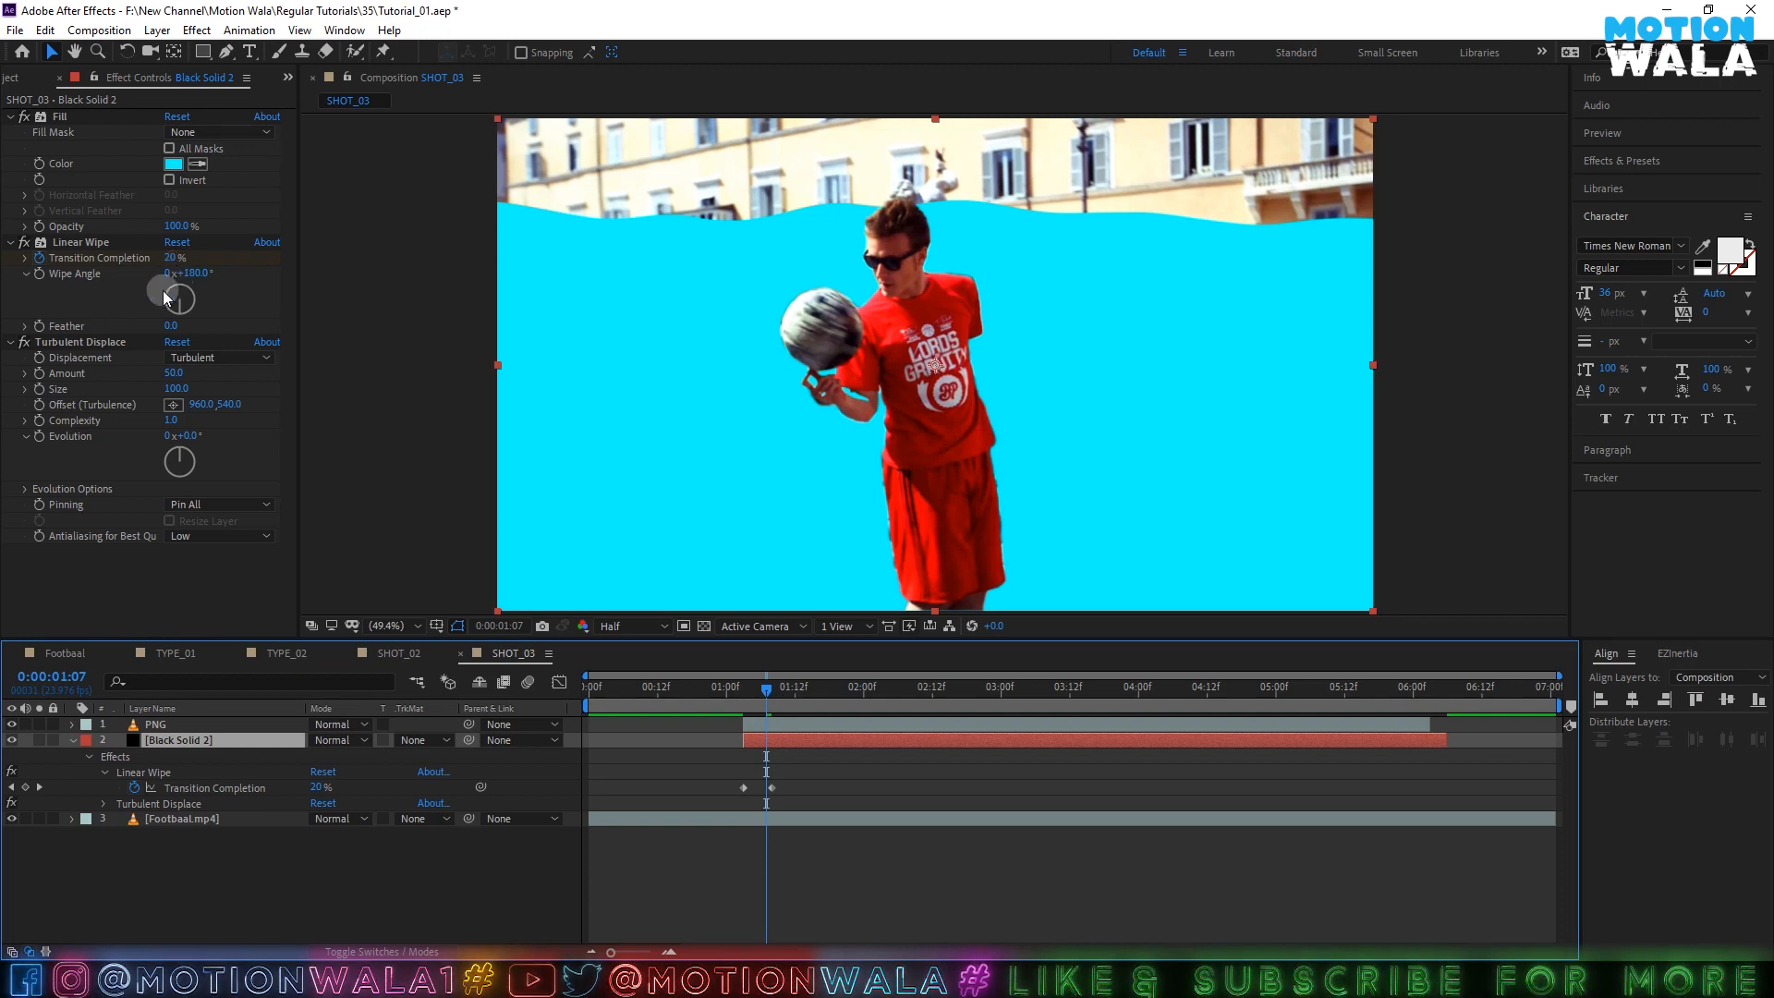
- Raise the Turbulent Displace amount to 277 and duplicate the effect, setting the copy's displacement to Bulge Smoother
{"action": "left_click", "coordinate": [174, 371]}
{"action": "left_click_drag", "start_coordinate": [198, 370], "coordinate": [391, 367]}
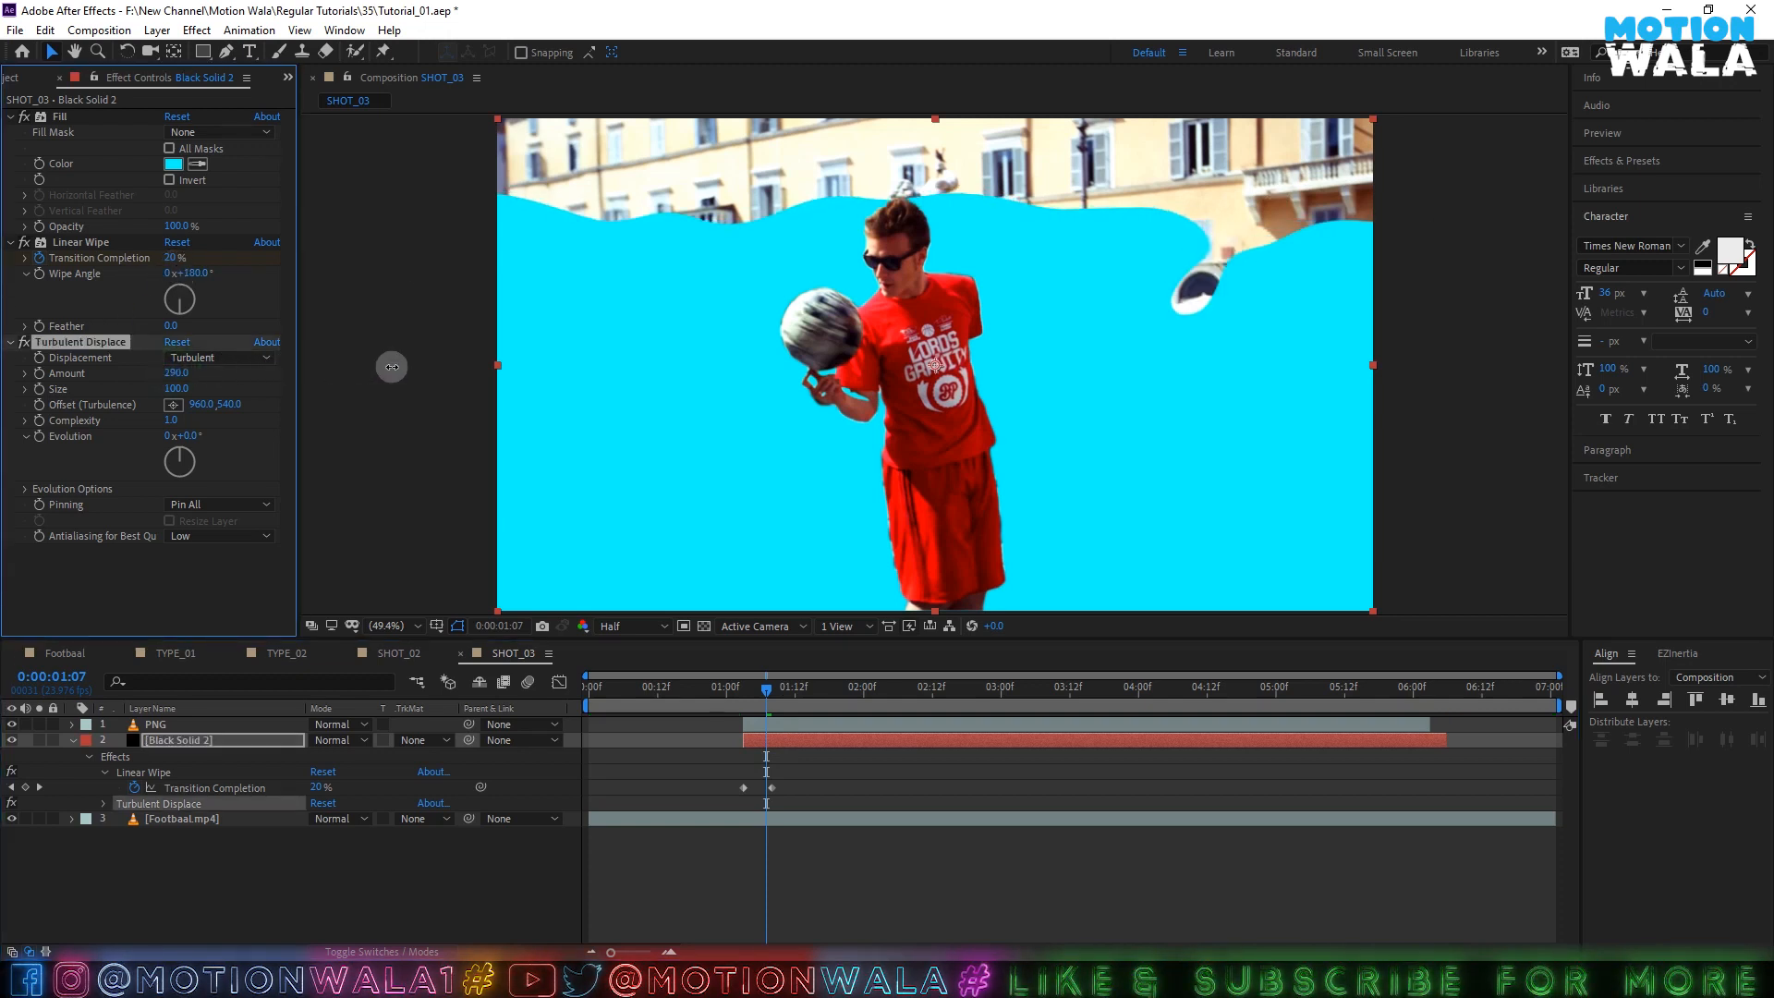
{"action": "key", "text": "ctrl+d"}
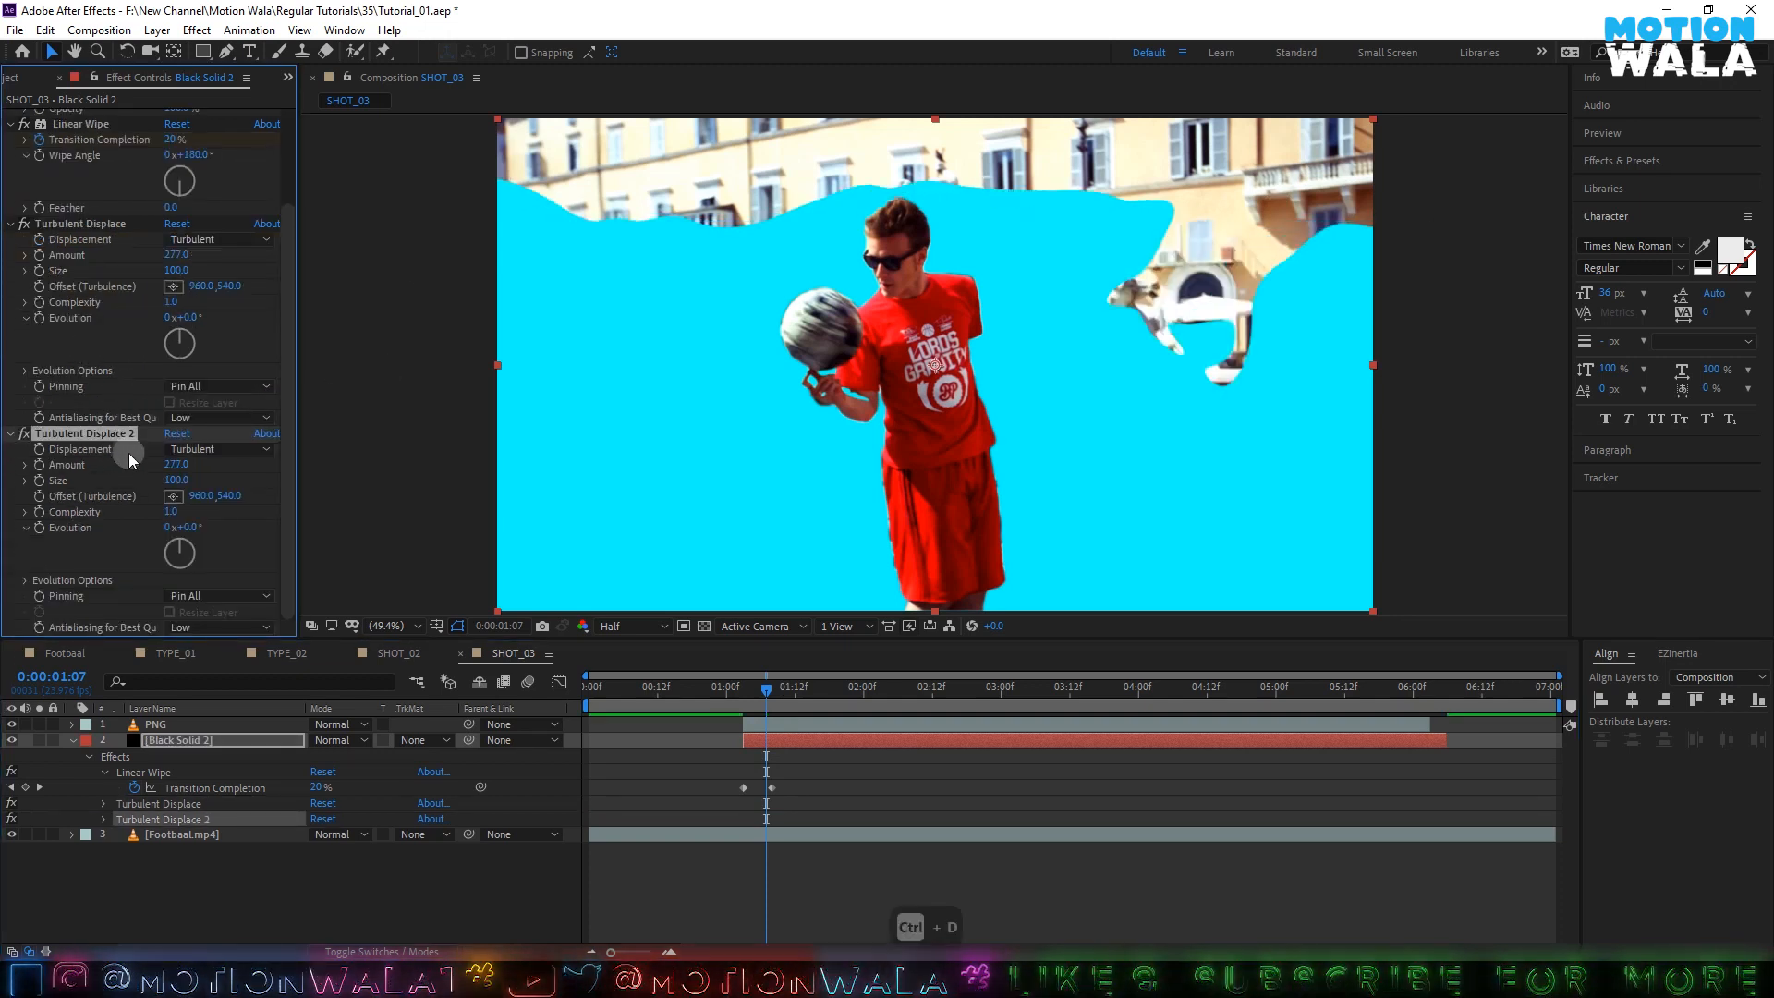
{"action": "left_click", "coordinate": [214, 449]}
{"action": "left_click", "coordinate": [233, 551]}
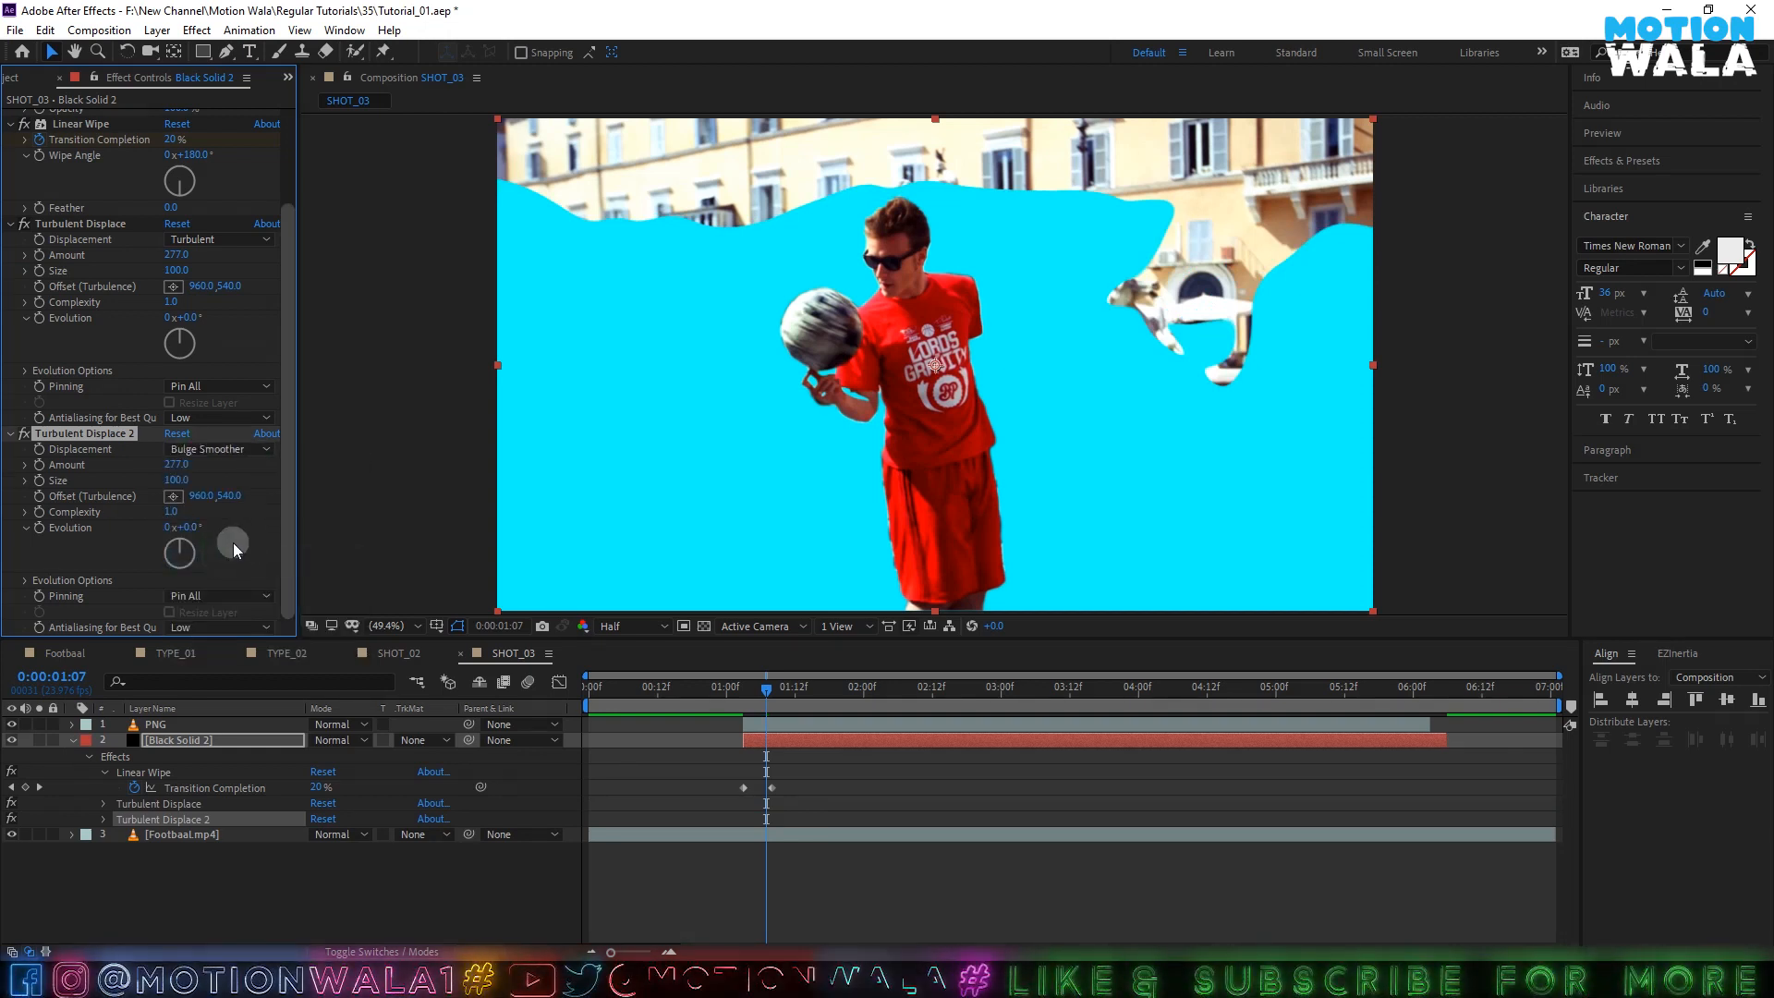
- Add the expression time500 to the Evolution property of the second Turbulent Displace effect
{"action": "left_click", "coordinate": [39, 527], "text": "alt"}
{"action": "type", "text": "time"}
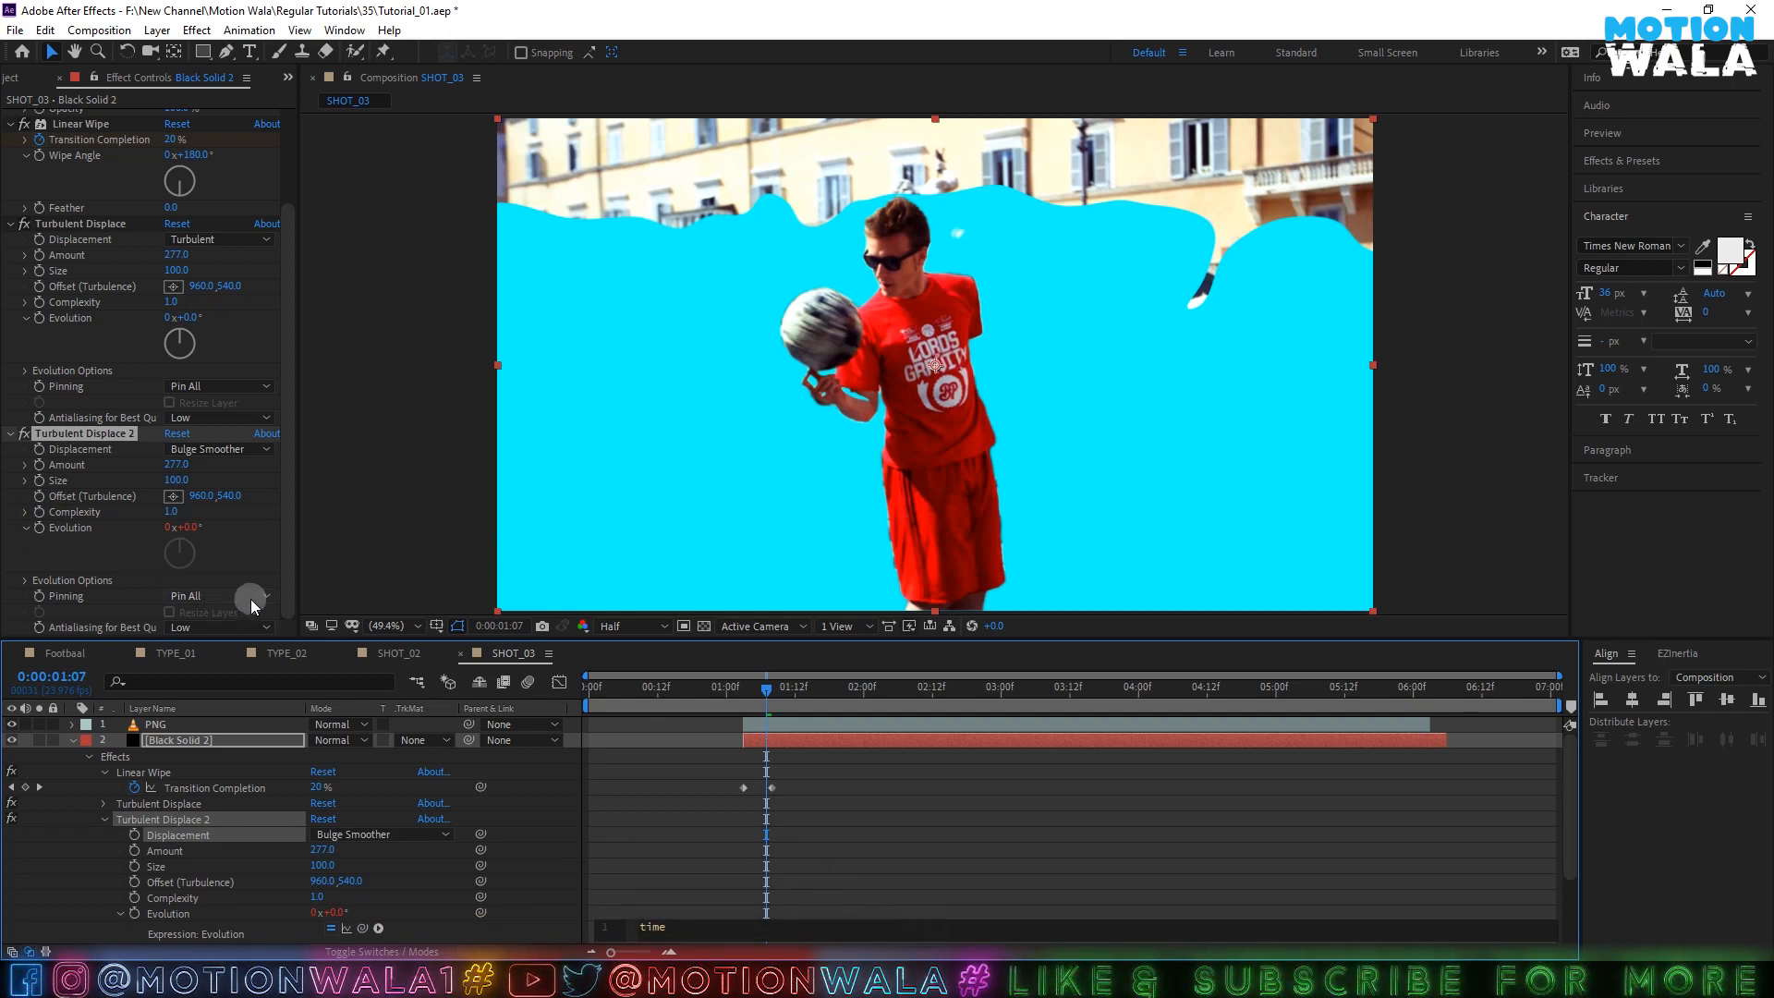
{"action": "type", "text": "500"}
{"action": "left_click", "coordinate": [772, 824]}
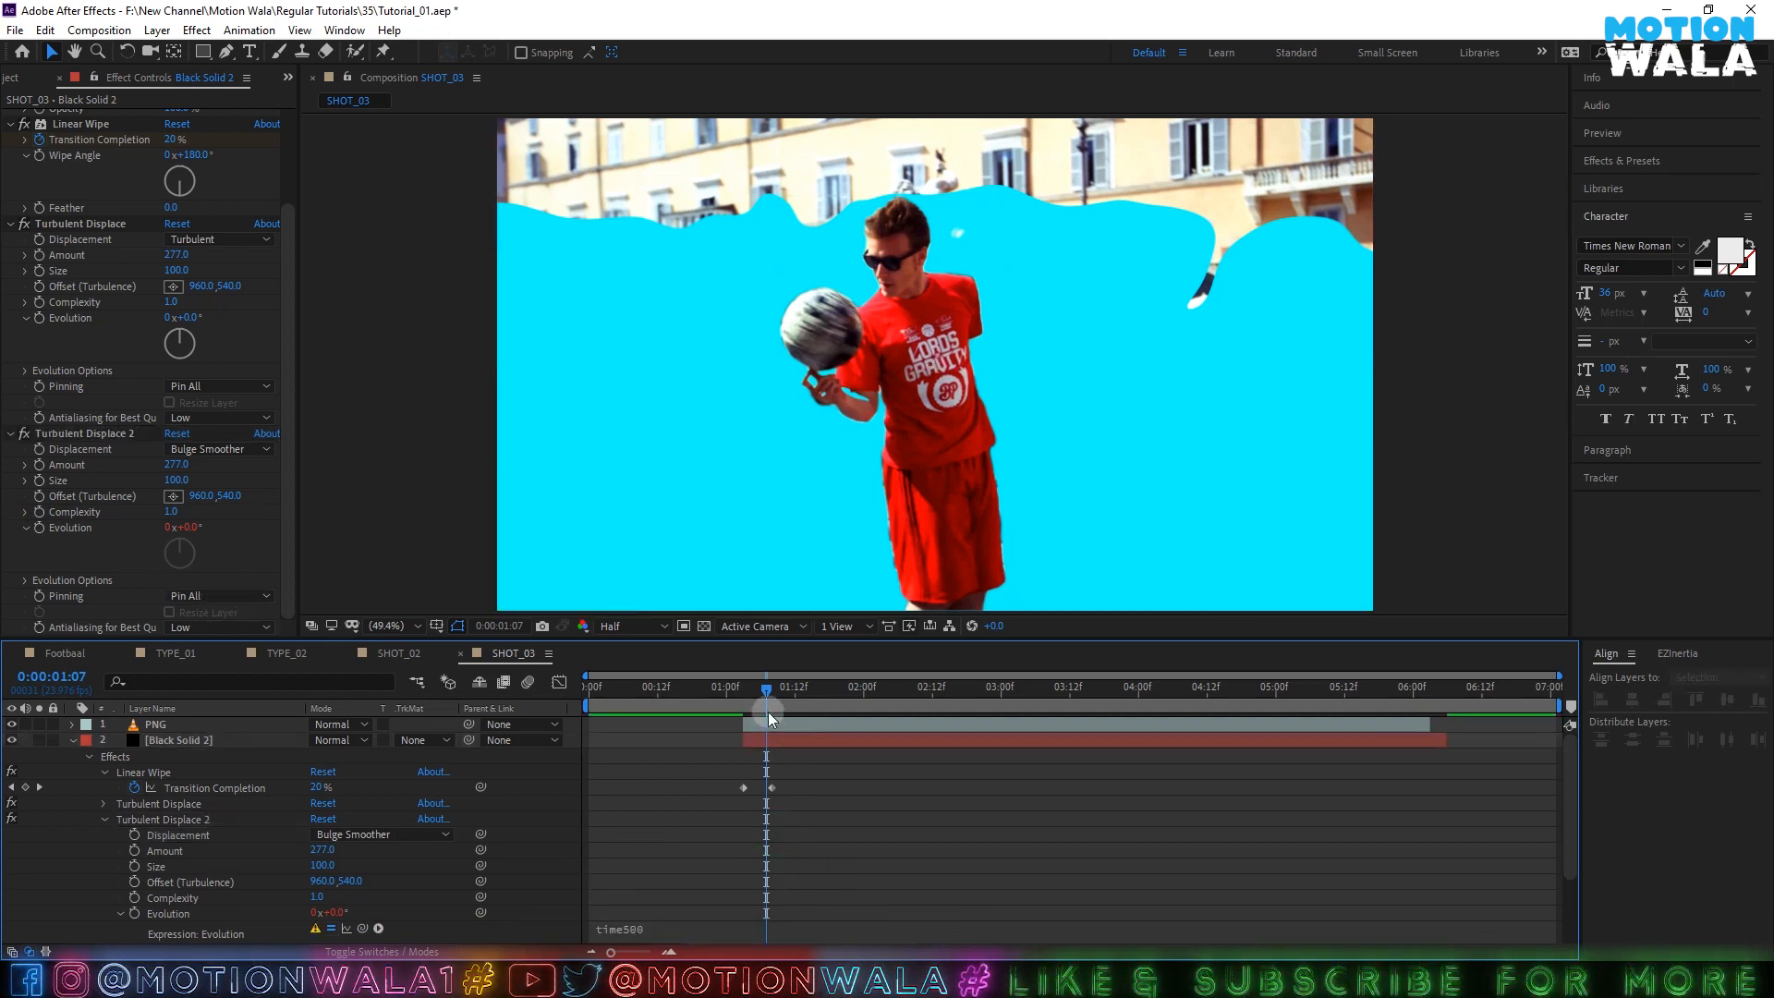
- Scrub through the distorted wipe, collapse the solid's properties, and save the project
{"action": "mouse_move", "coordinate": [770, 707]}
{"action": "left_mouse_down"}
{"action": "mouse_move", "coordinate": [838, 706]}
{"action": "mouse_move", "coordinate": [738, 707]}
{"action": "left_mouse_up"}
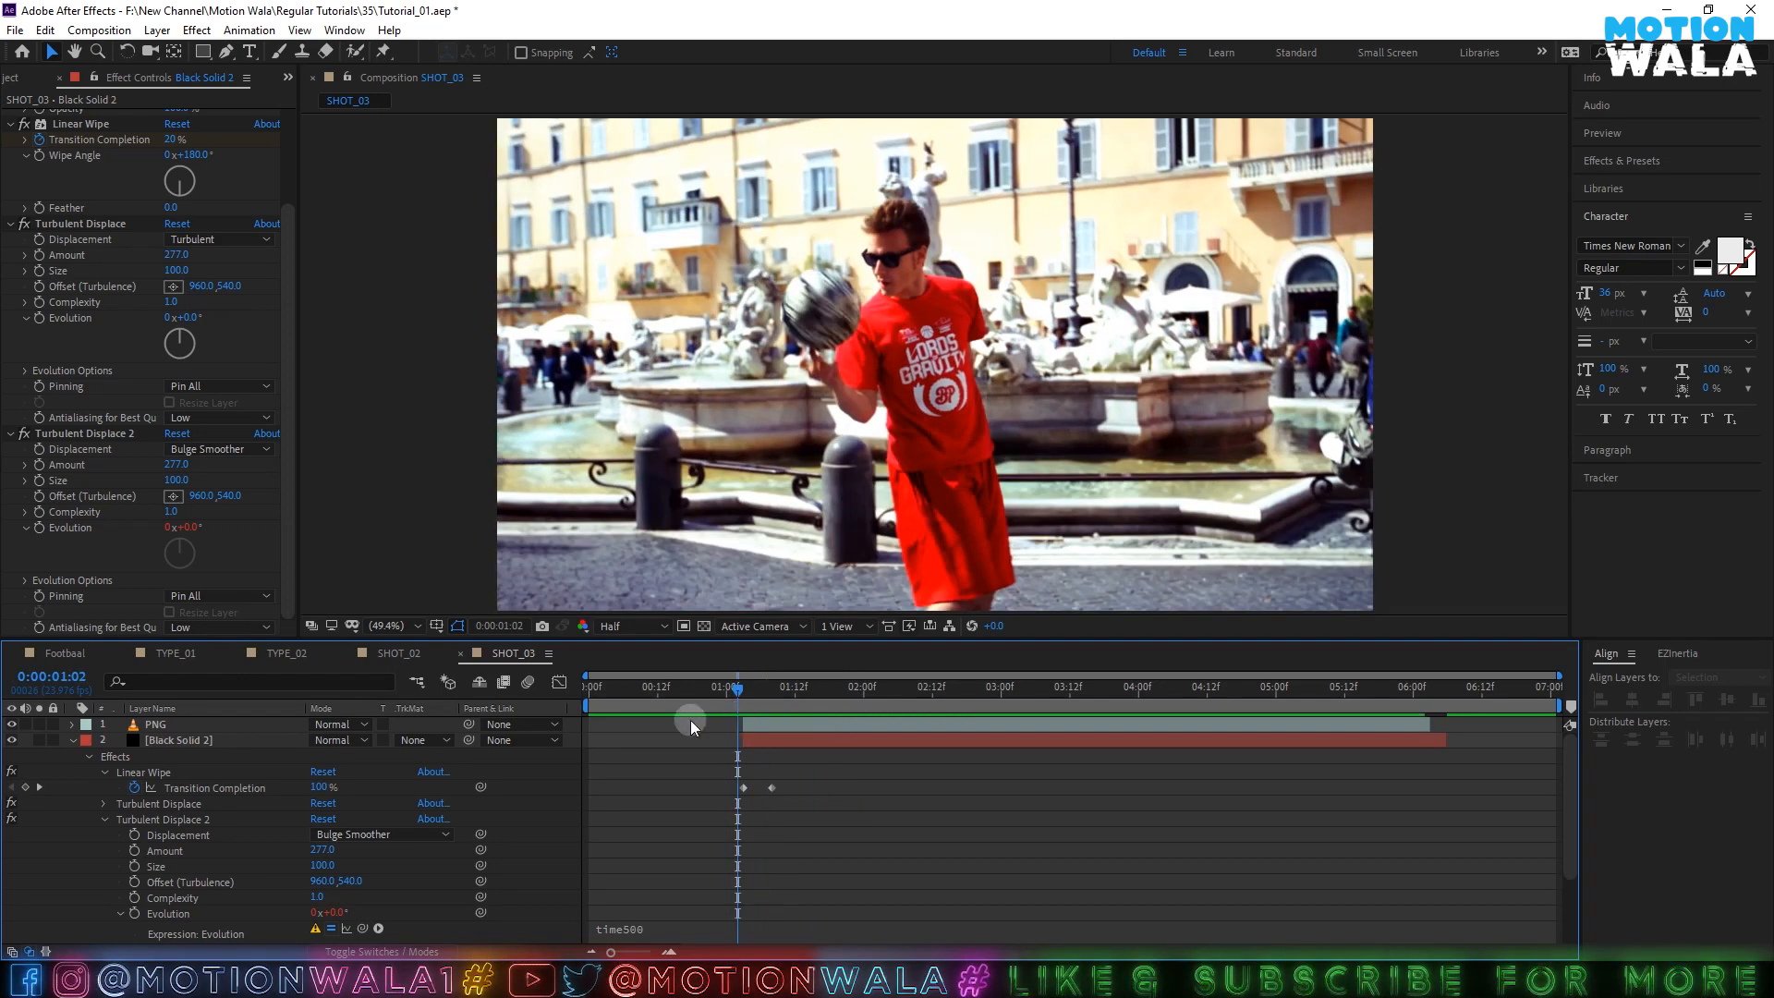
{"action": "key", "text": "ctrl+s"}
{"action": "left_click", "coordinate": [82, 745]}
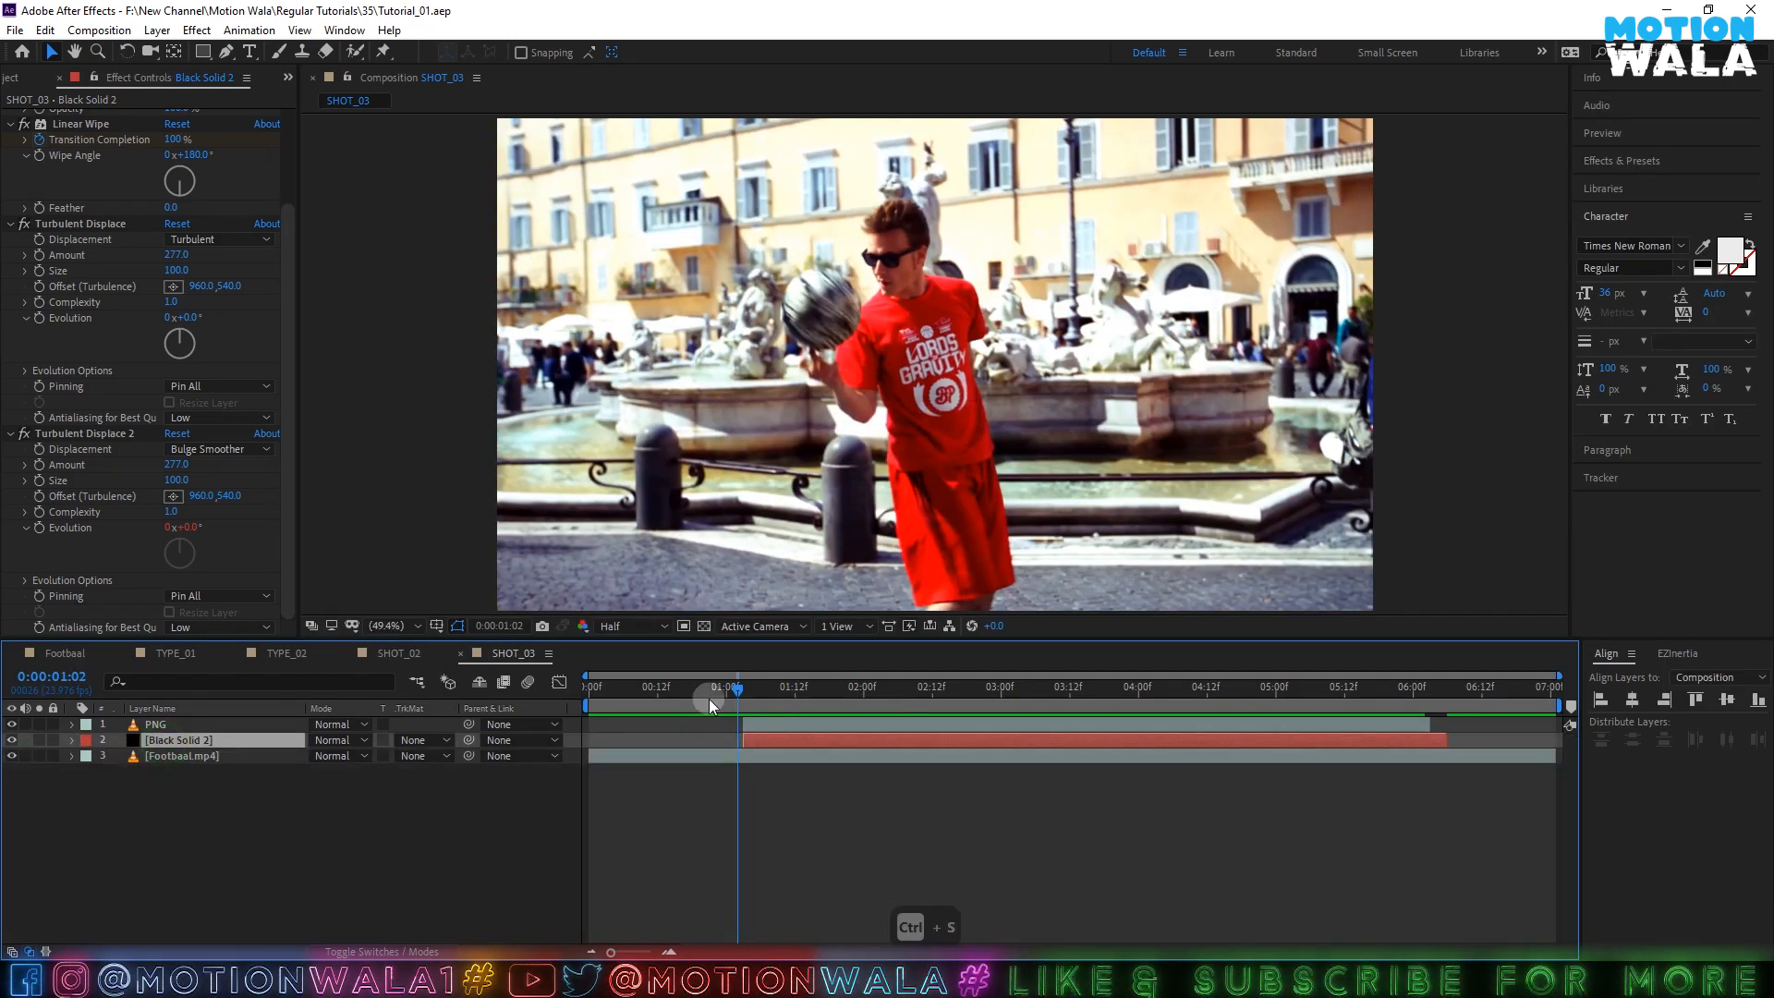
{"action": "left_click_drag", "start_coordinate": [708, 697], "coordinate": [794, 707]}
{"action": "key", "text": "ctrl+s"}
- Return to 0:00:01:03 and duplicate the PNG layer
{"action": "left_click", "coordinate": [745, 702]}
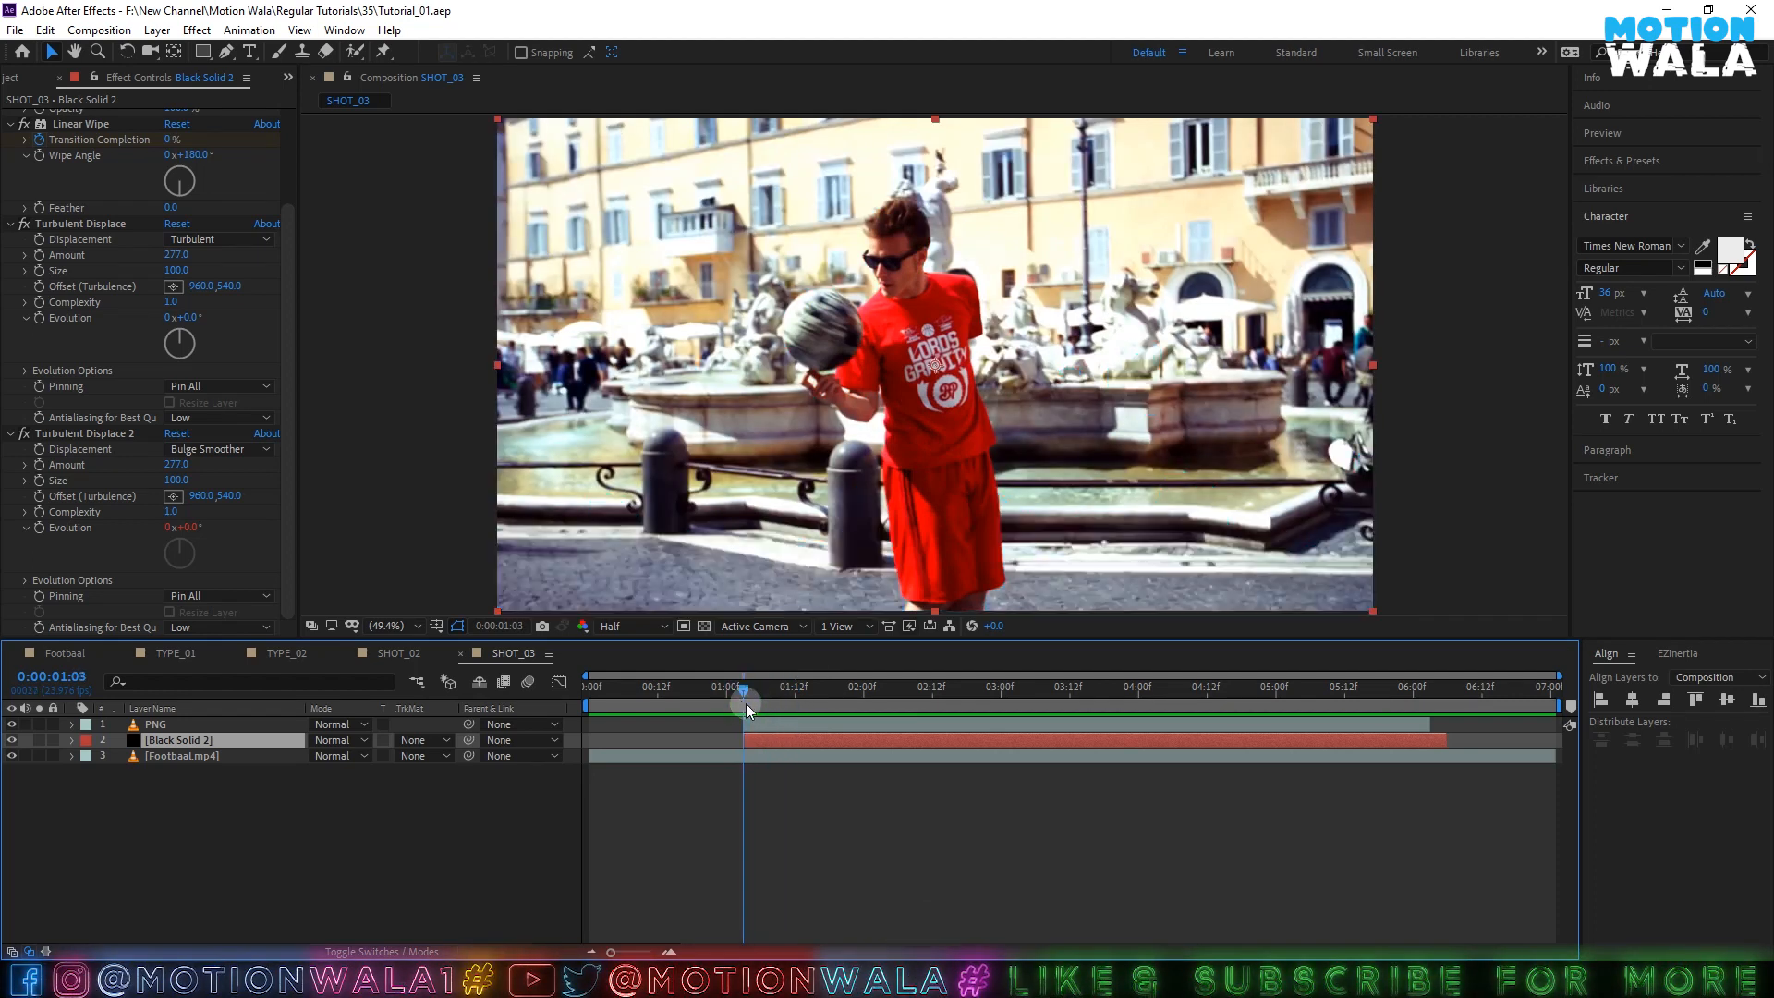
{"action": "left_click", "coordinate": [185, 724]}
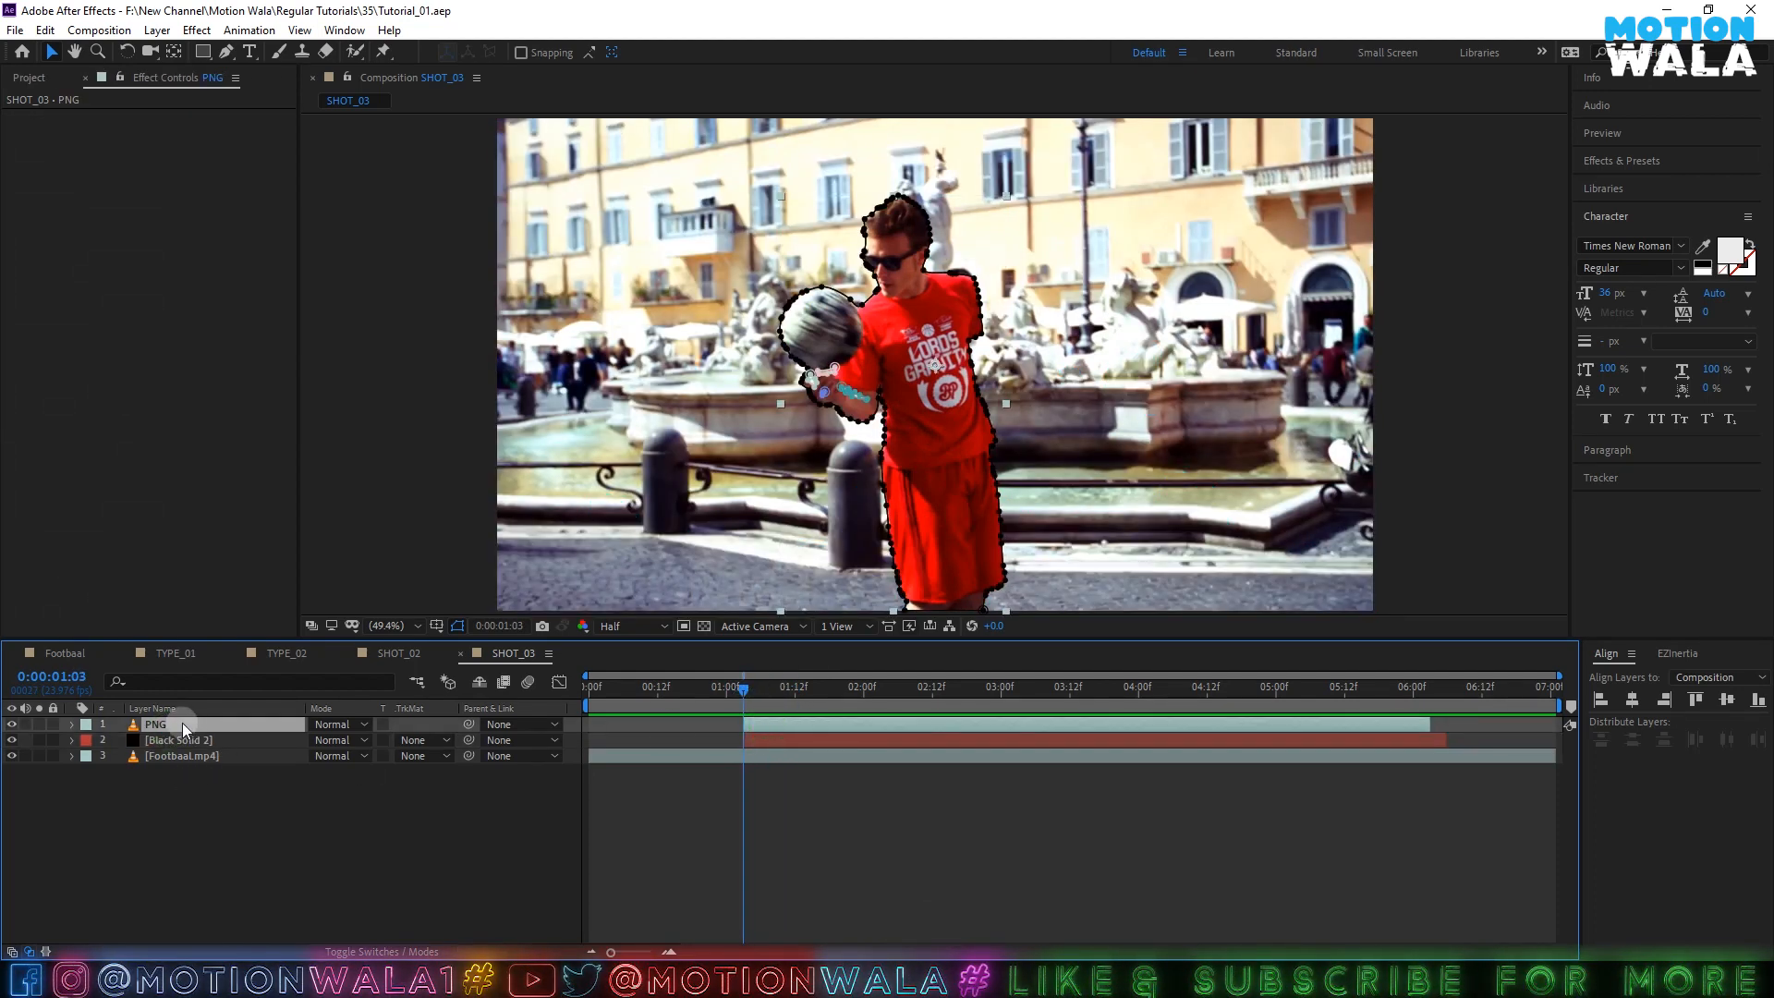
{"action": "key", "text": "ctrl+d"}
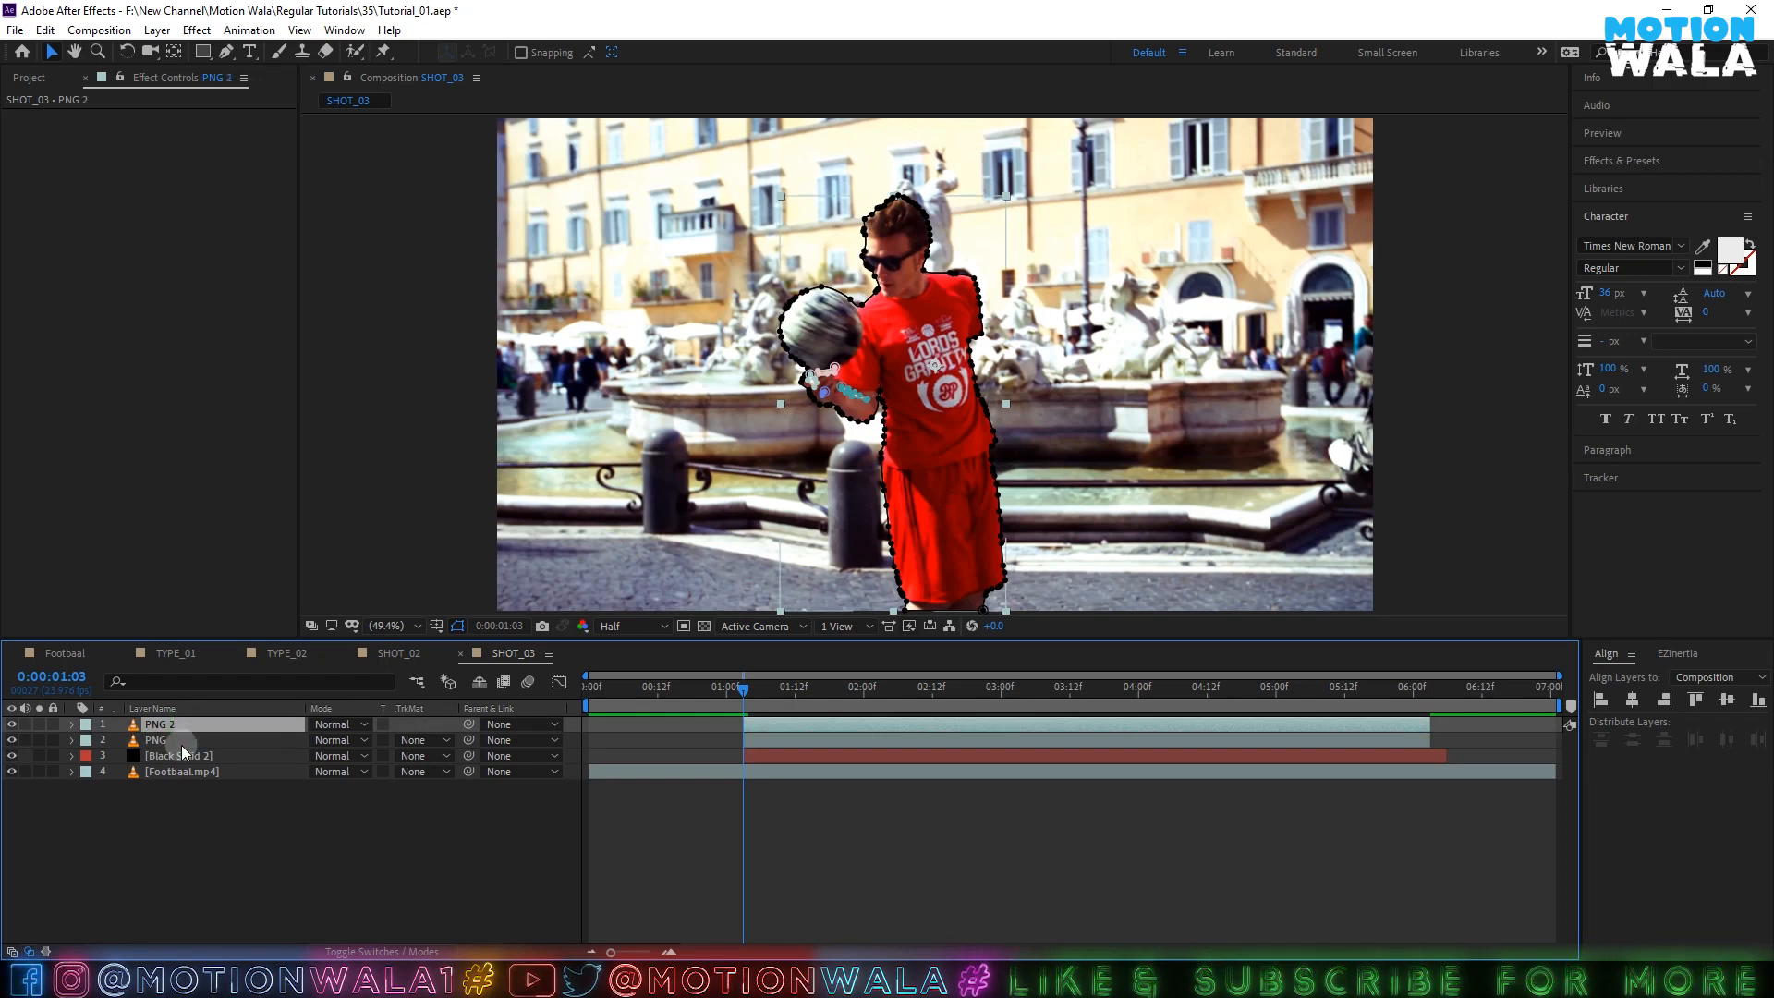
- Apply a Fill effect to the original PNG layer below the copy, solo that layer, and set the fill color to white
{"action": "left_click", "coordinate": [181, 745]}
{"action": "key", "text": "ctrl+space"}
{"action": "key", "text": "1"}
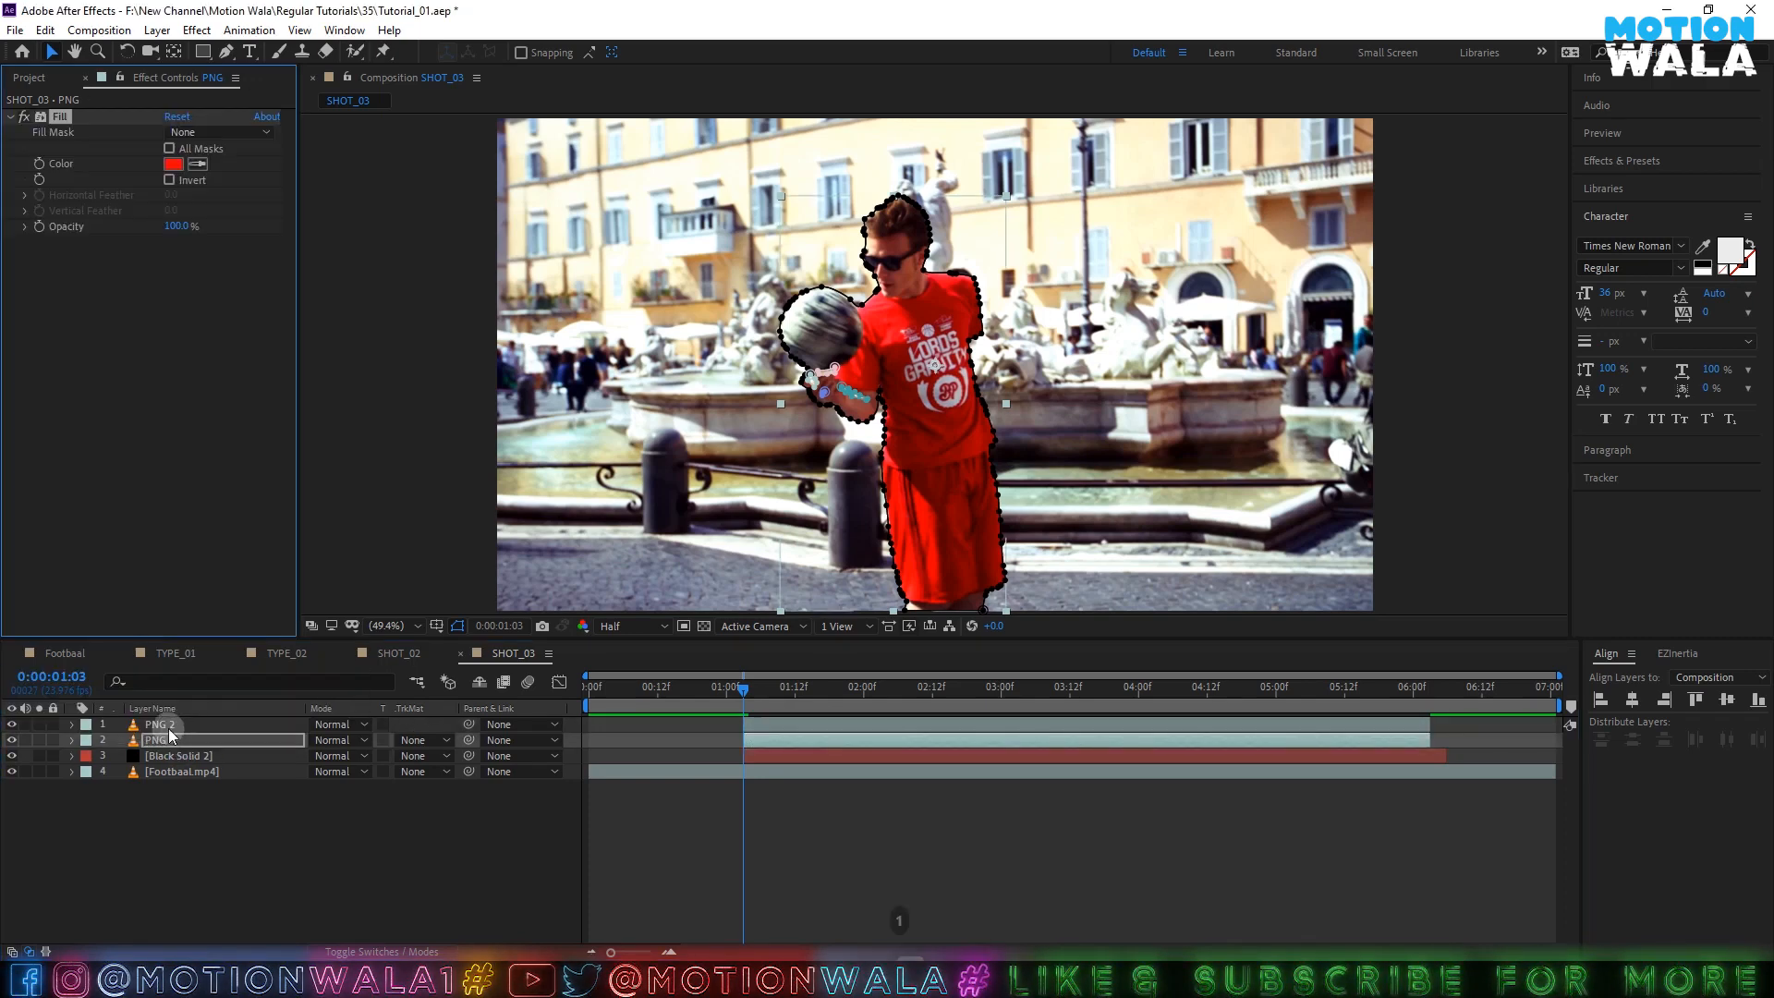
{"action": "left_click", "coordinate": [38, 740]}
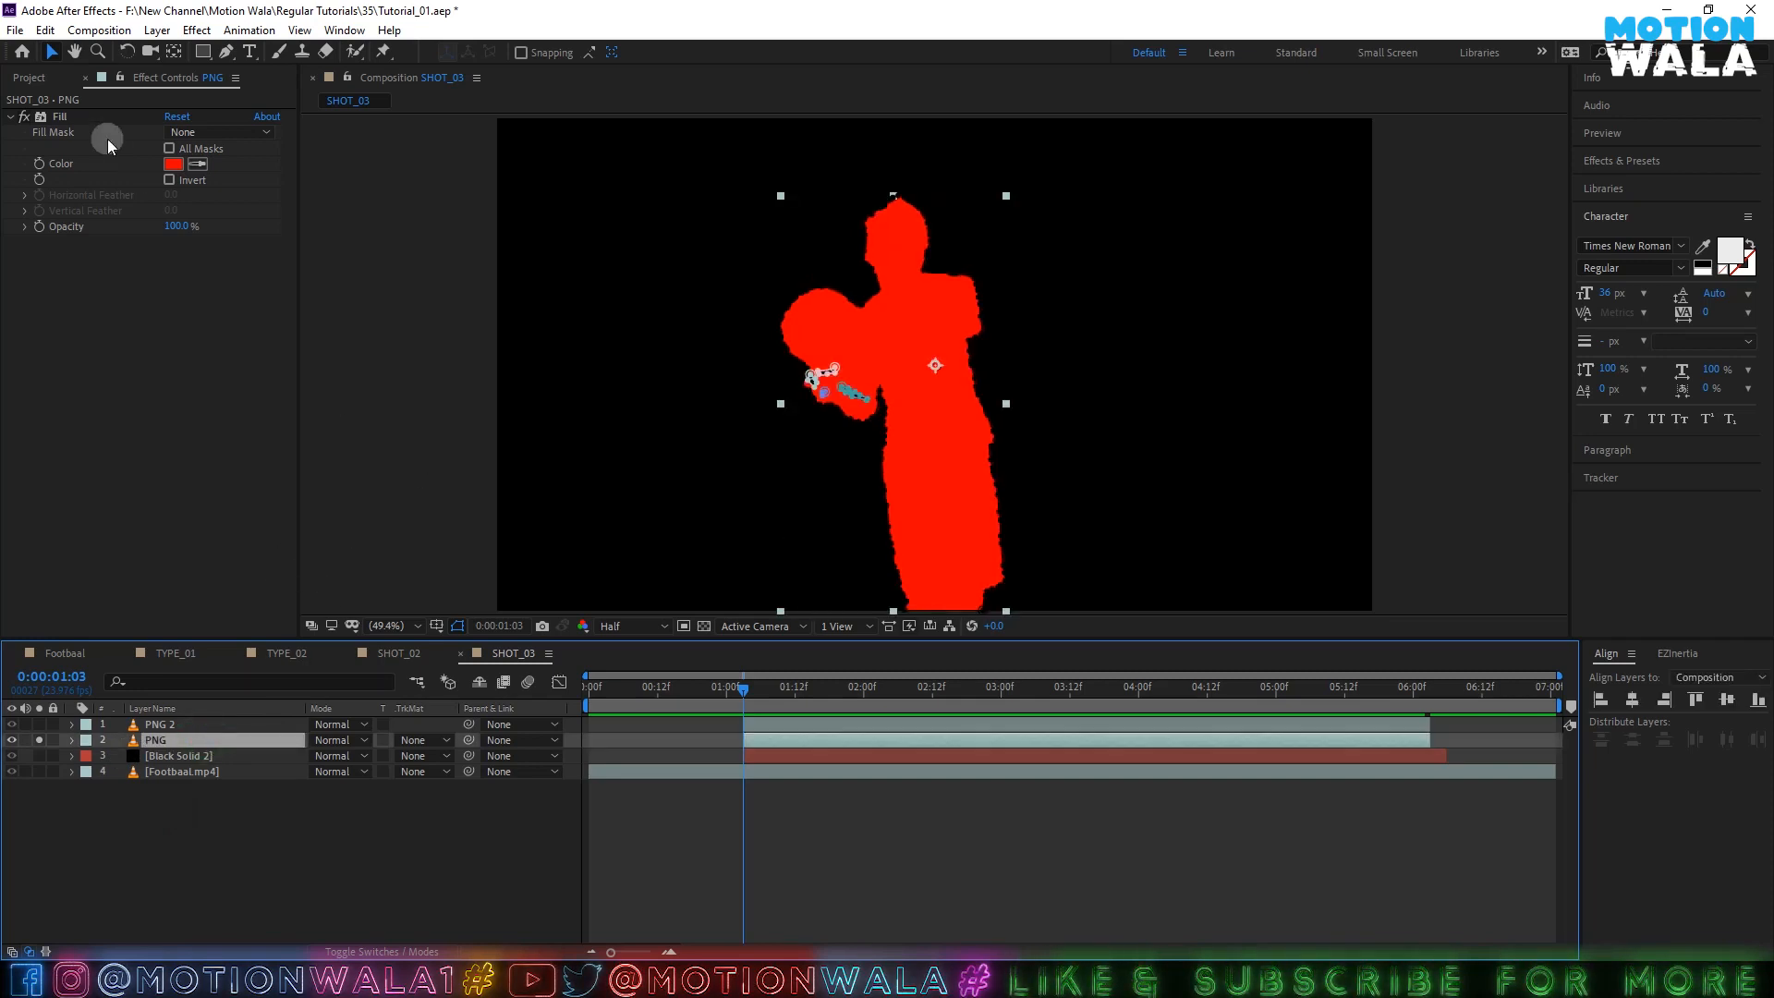
{"action": "left_click", "coordinate": [170, 165]}
{"action": "left_click_drag", "start_coordinate": [127, 317], "coordinate": [14, 64]}
{"action": "key", "text": "Return"}
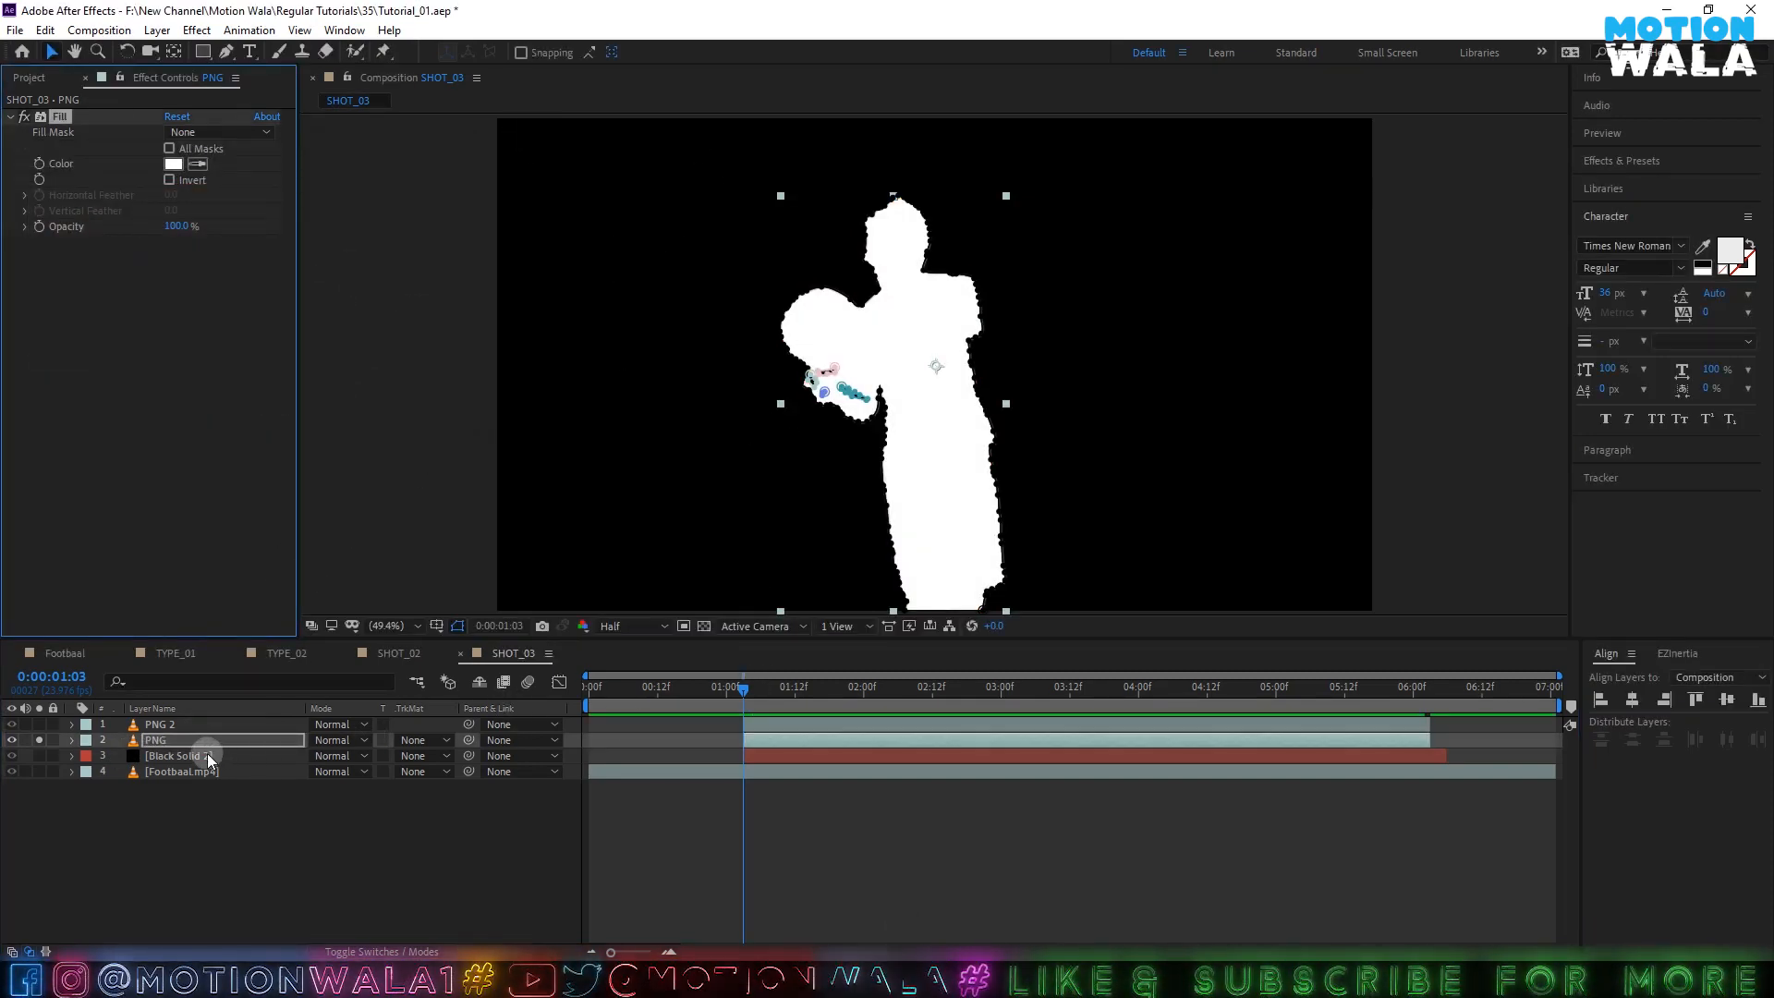
- Add a Simple Choker effect to the soloed PNG layer with Choke Matte at -10, hiding the mask outlines in the viewer
{"action": "key", "text": "ctrl+space"}
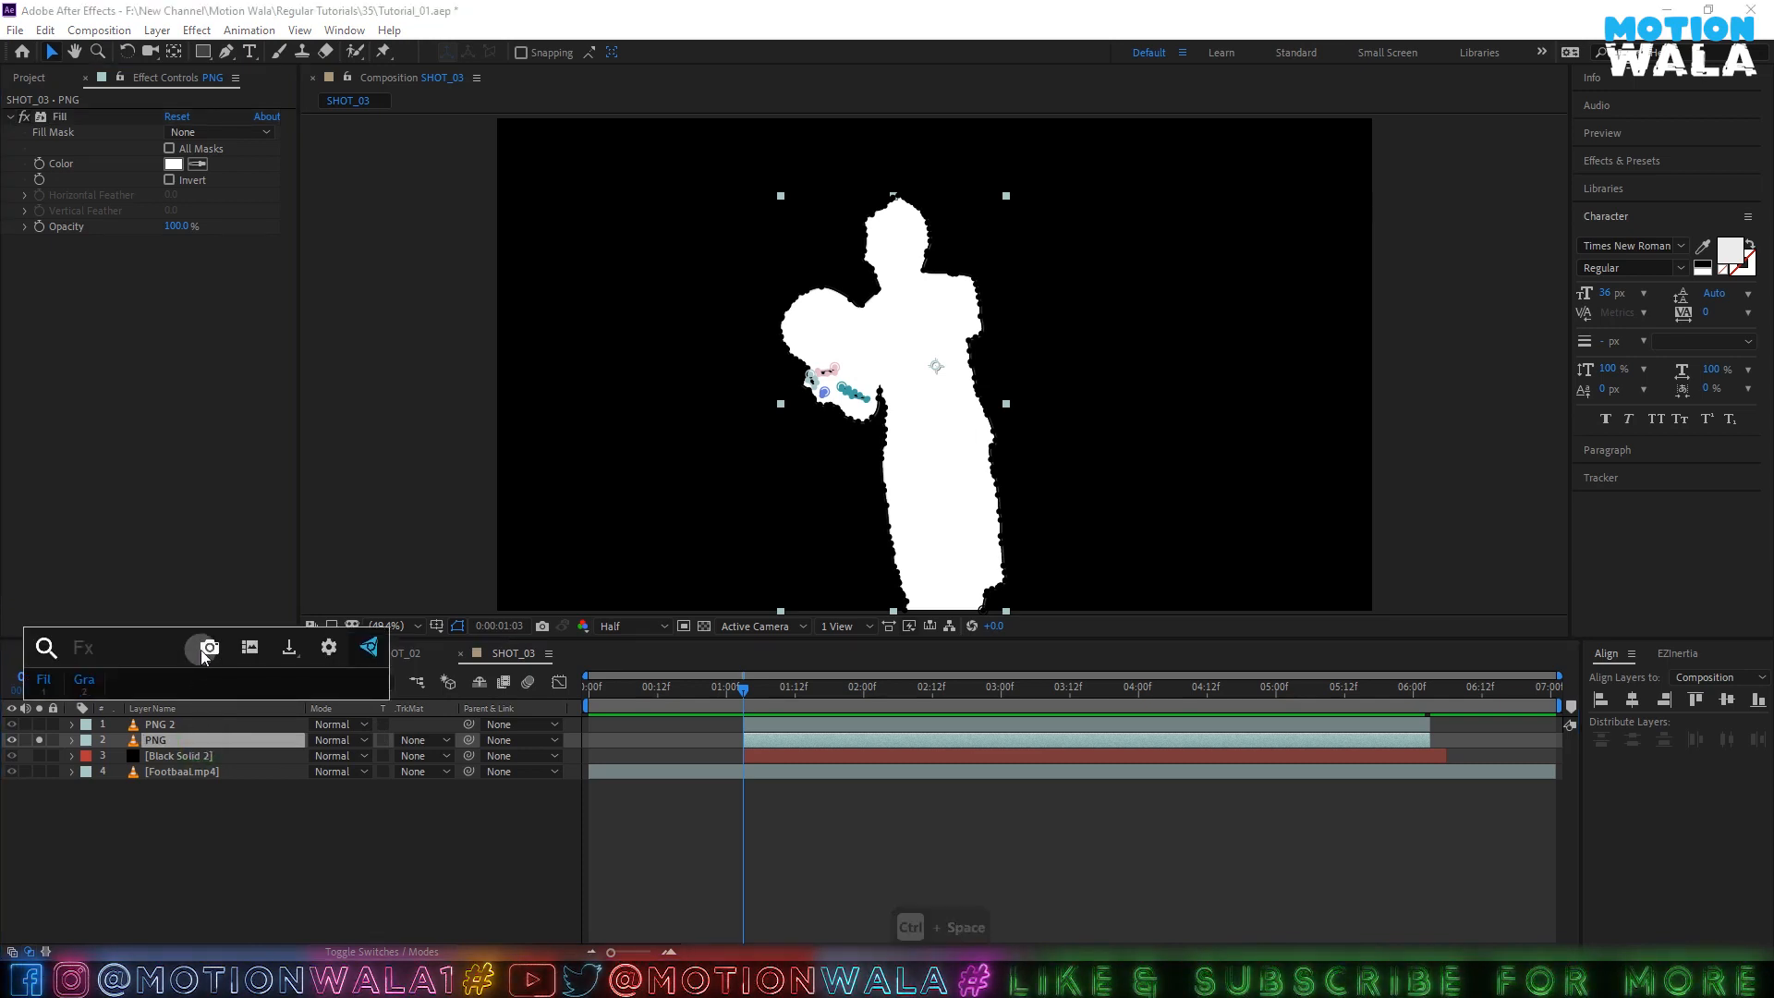
{"action": "type", "text": "sim"}
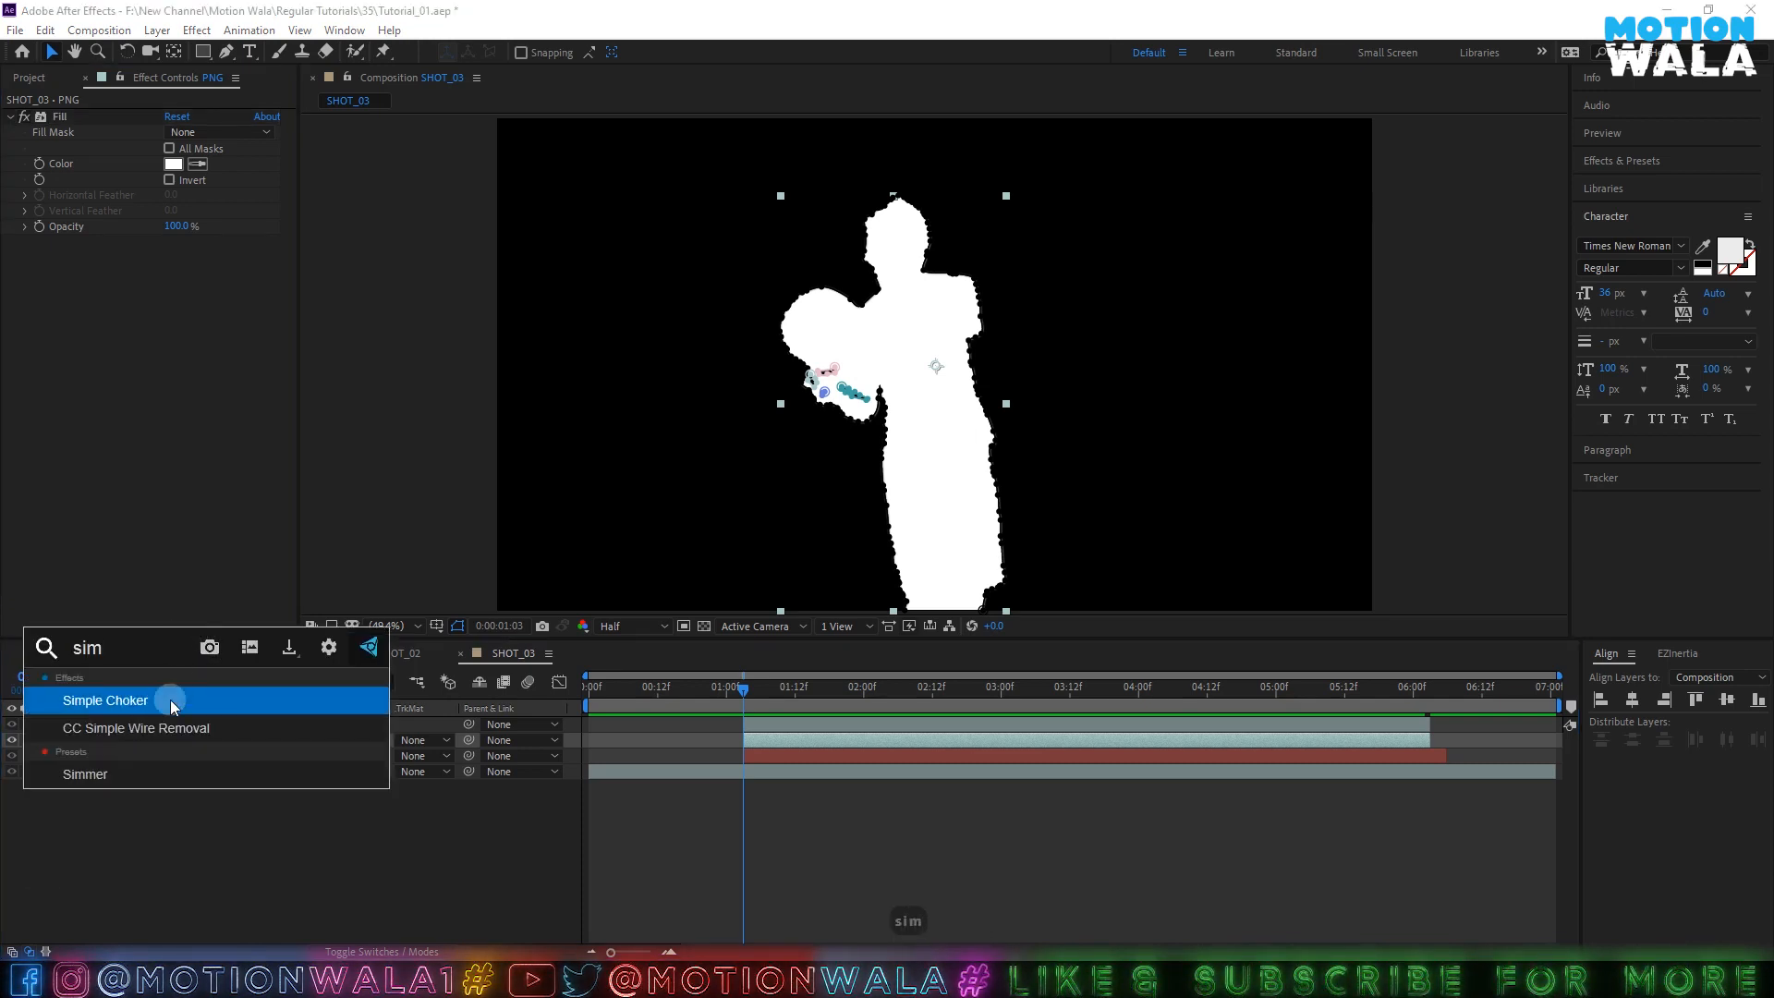
{"action": "key", "text": "Return"}
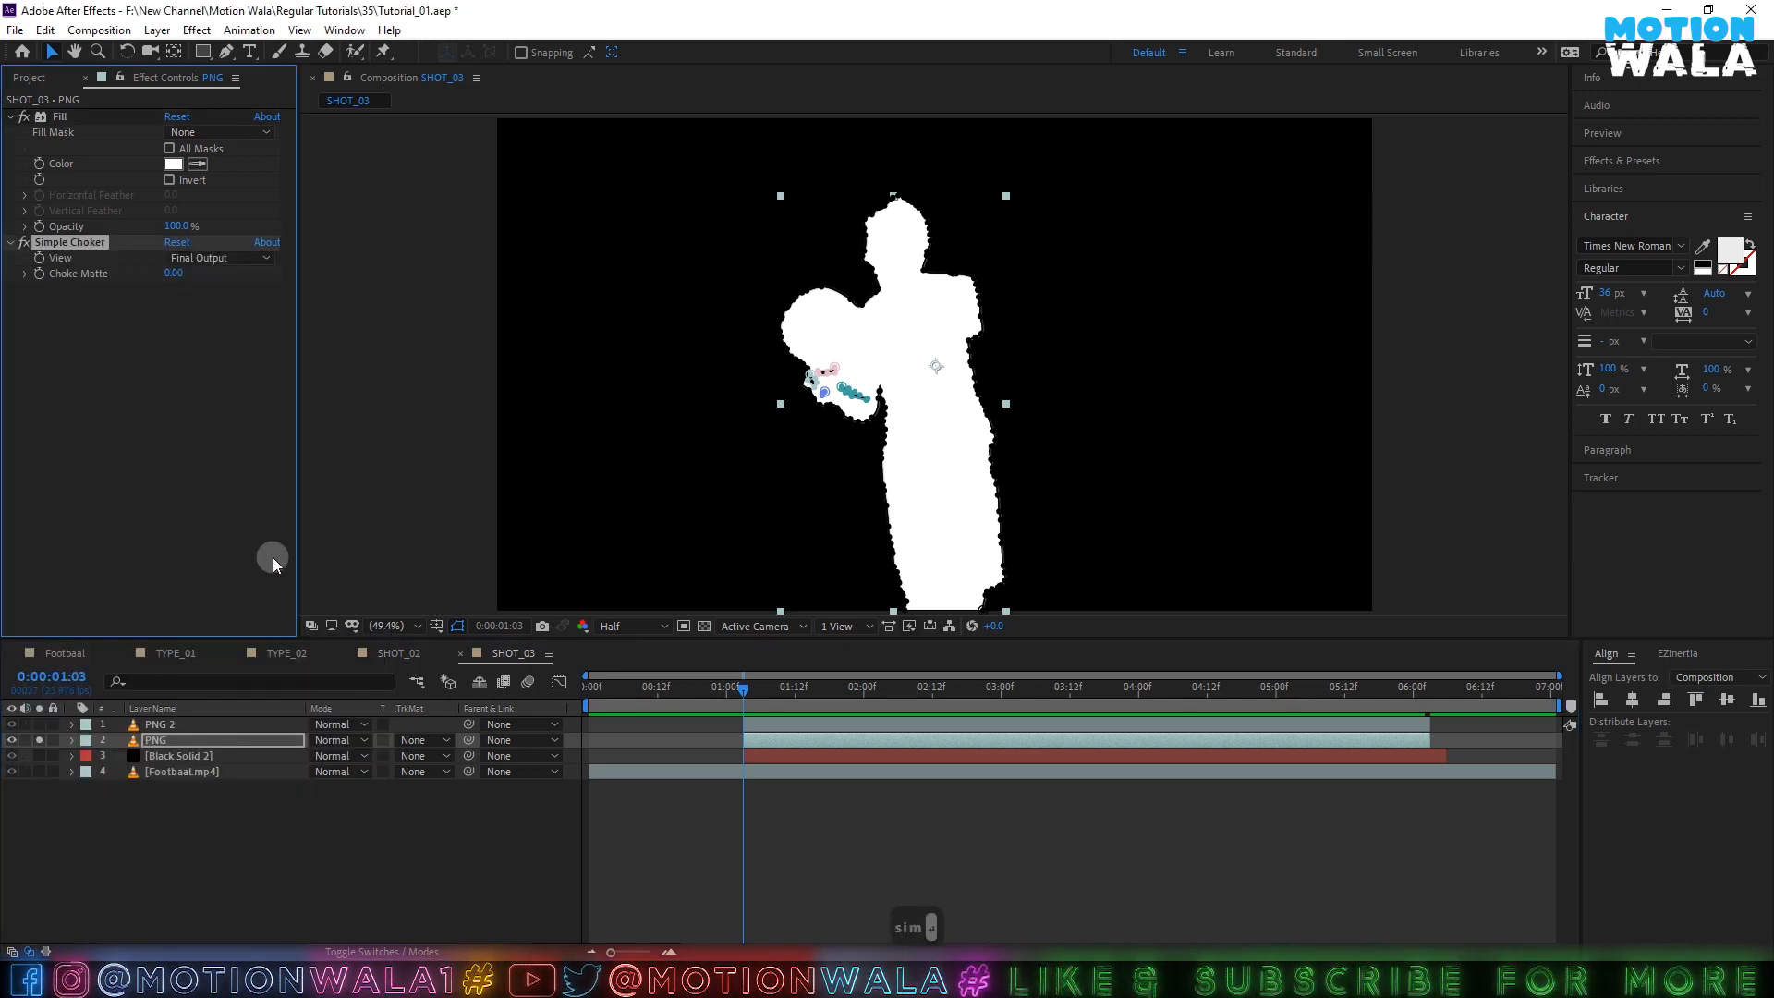
{"action": "left_click", "coordinate": [458, 628]}
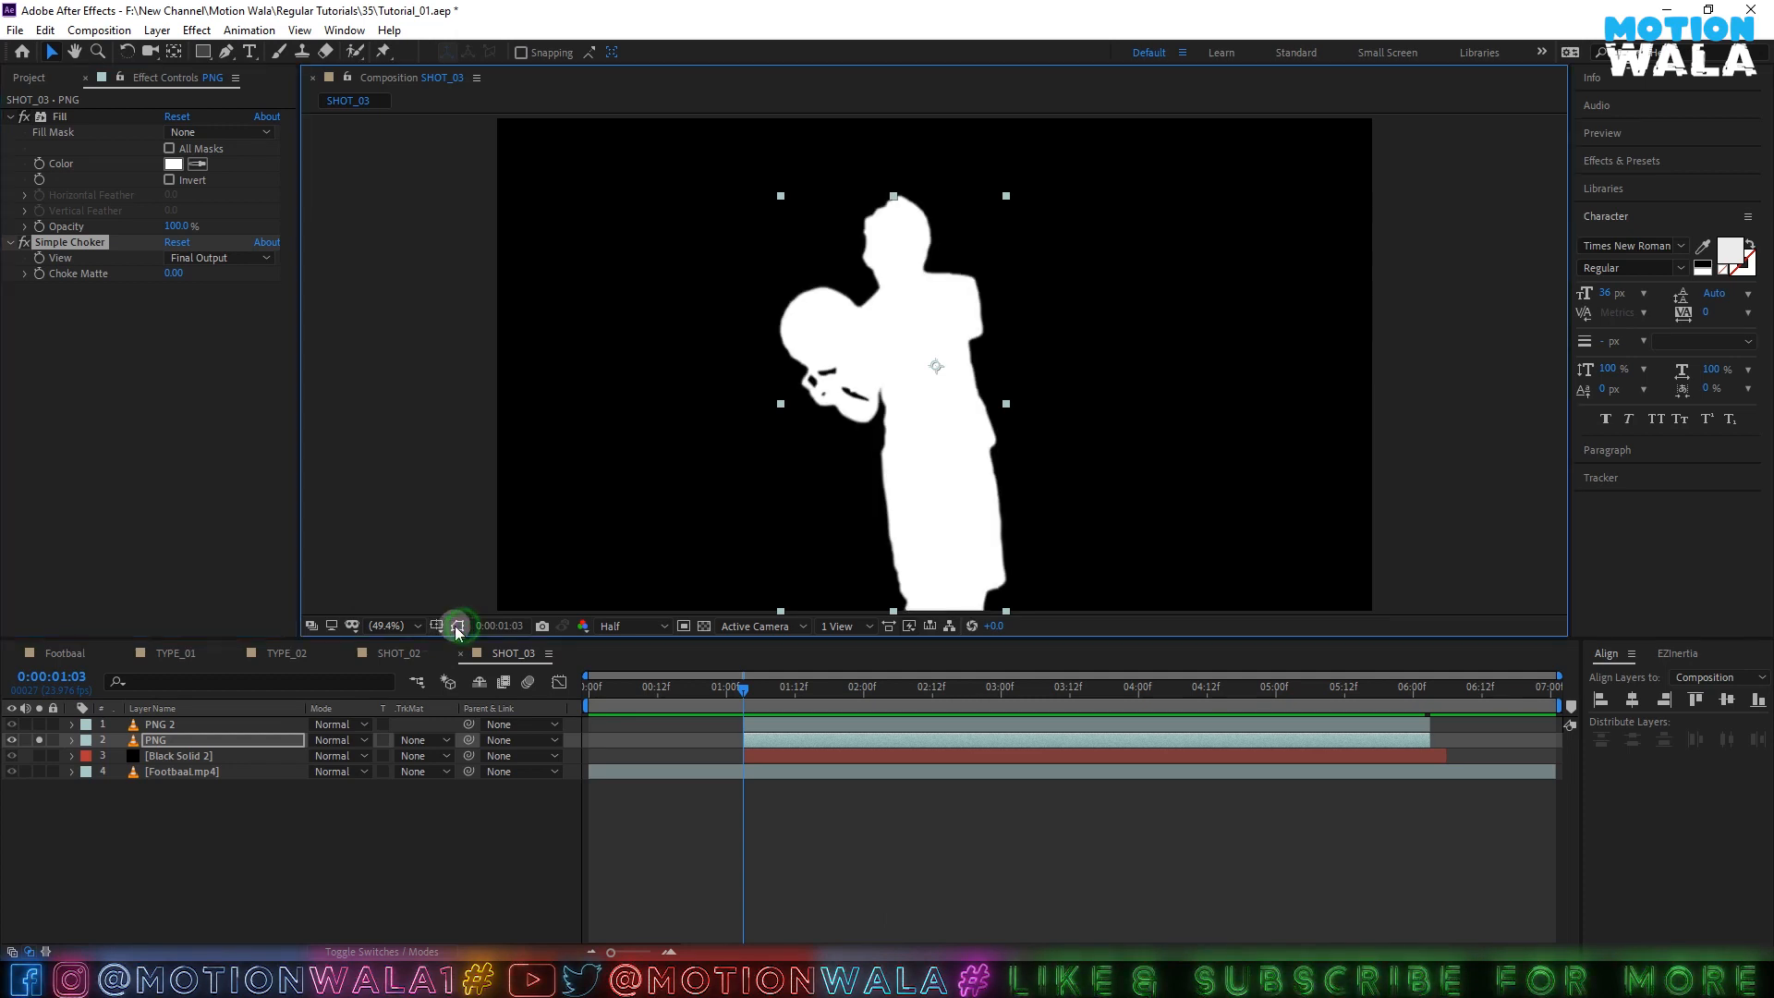
{"action": "left_click", "coordinate": [166, 274]}
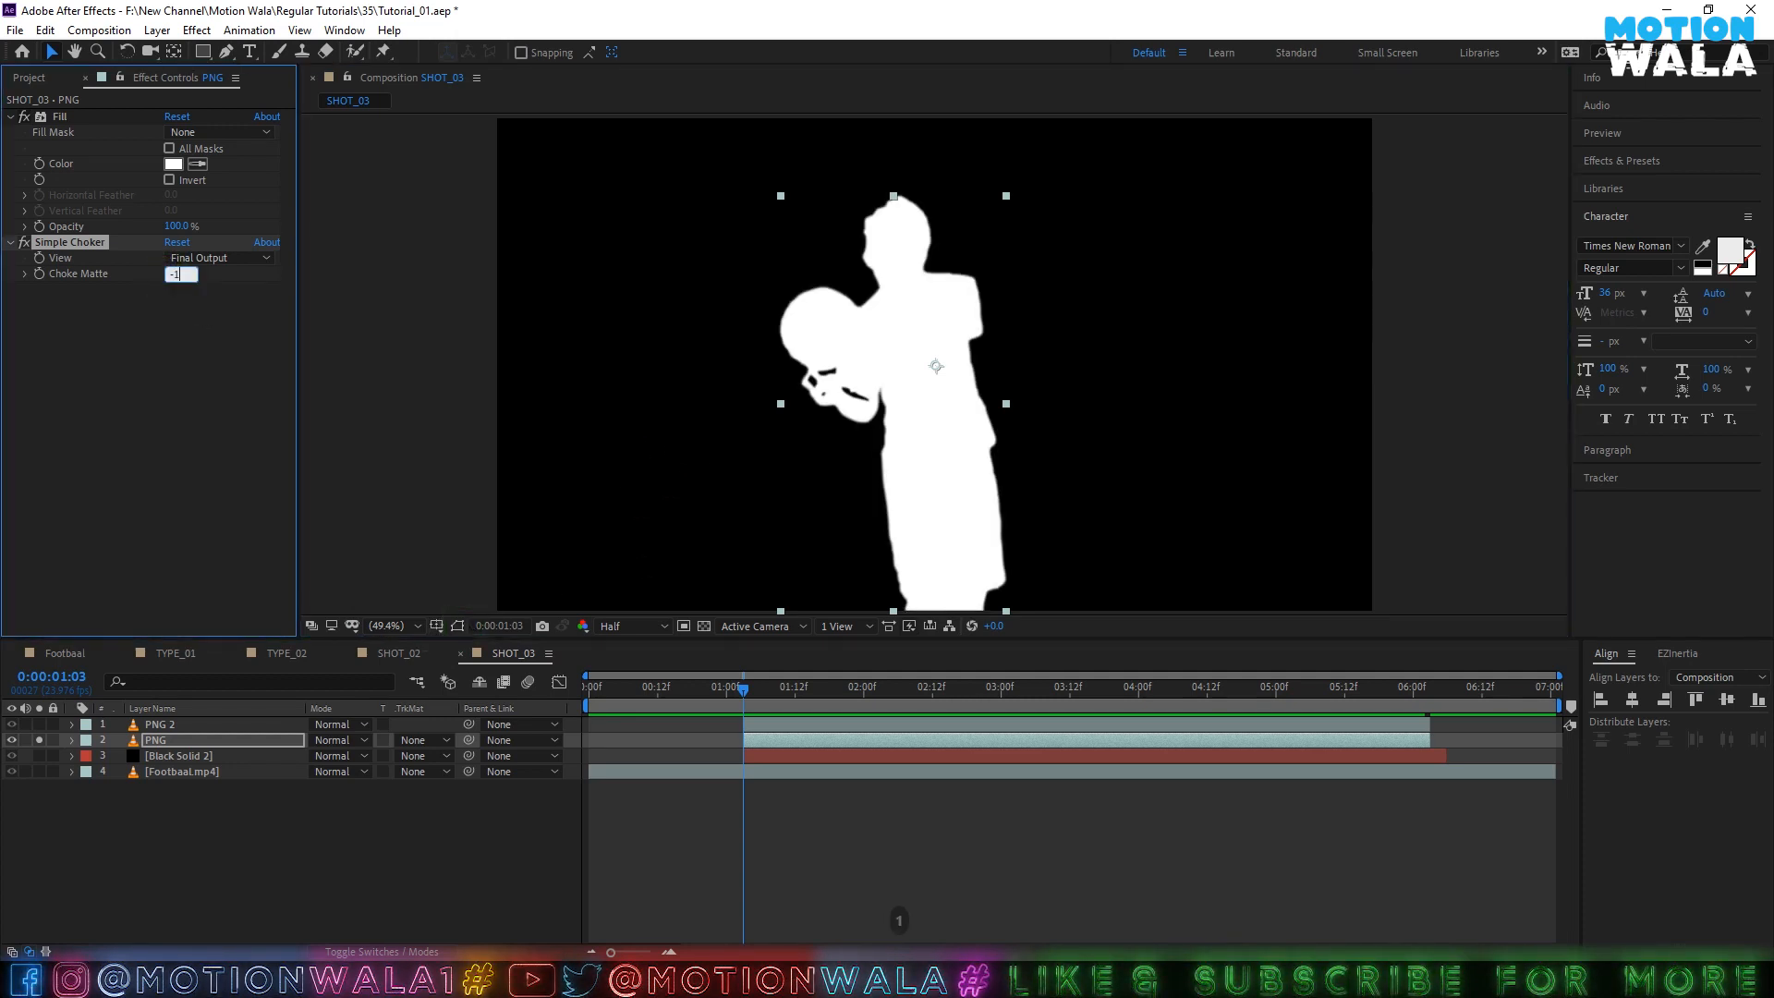
{"action": "type", "text": "-10"}
{"action": "left_click", "coordinate": [64, 384]}
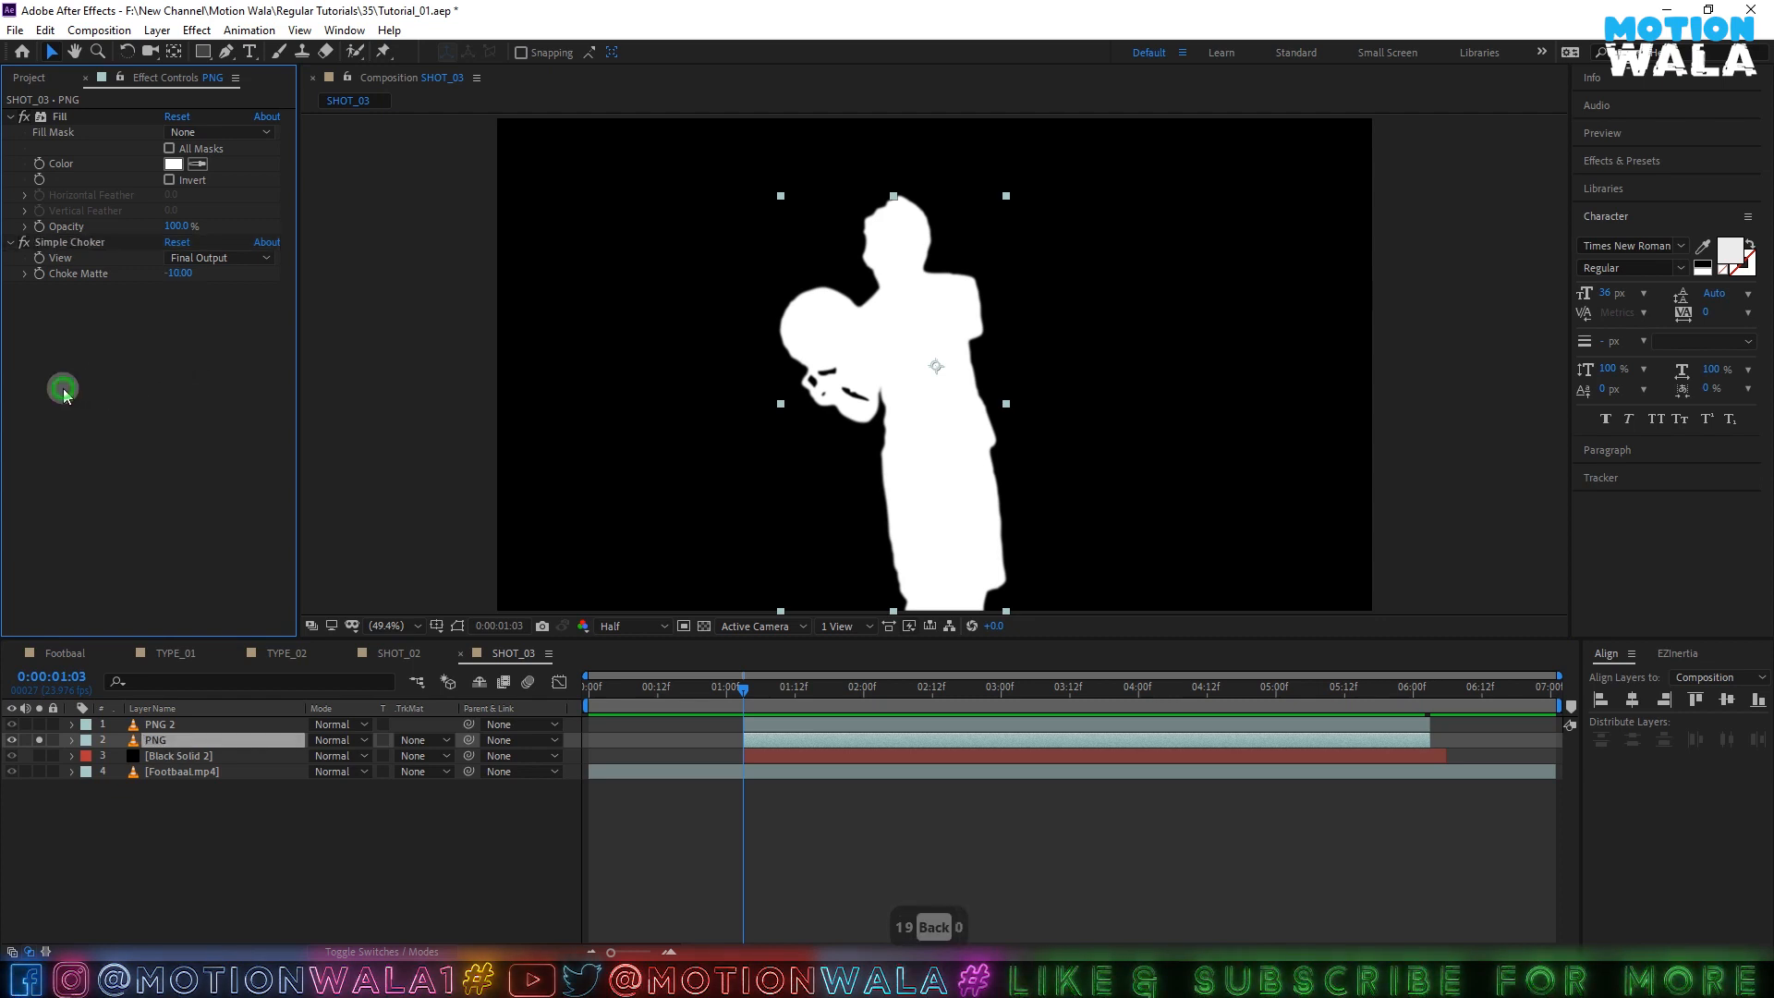
- Unsolo the PNG layer, thicken its white outline at 0:00:03:04 by setting Choke Matte to -25, and save the project
{"action": "left_click", "coordinate": [39, 740]}
{"action": "left_click", "coordinate": [127, 796]}
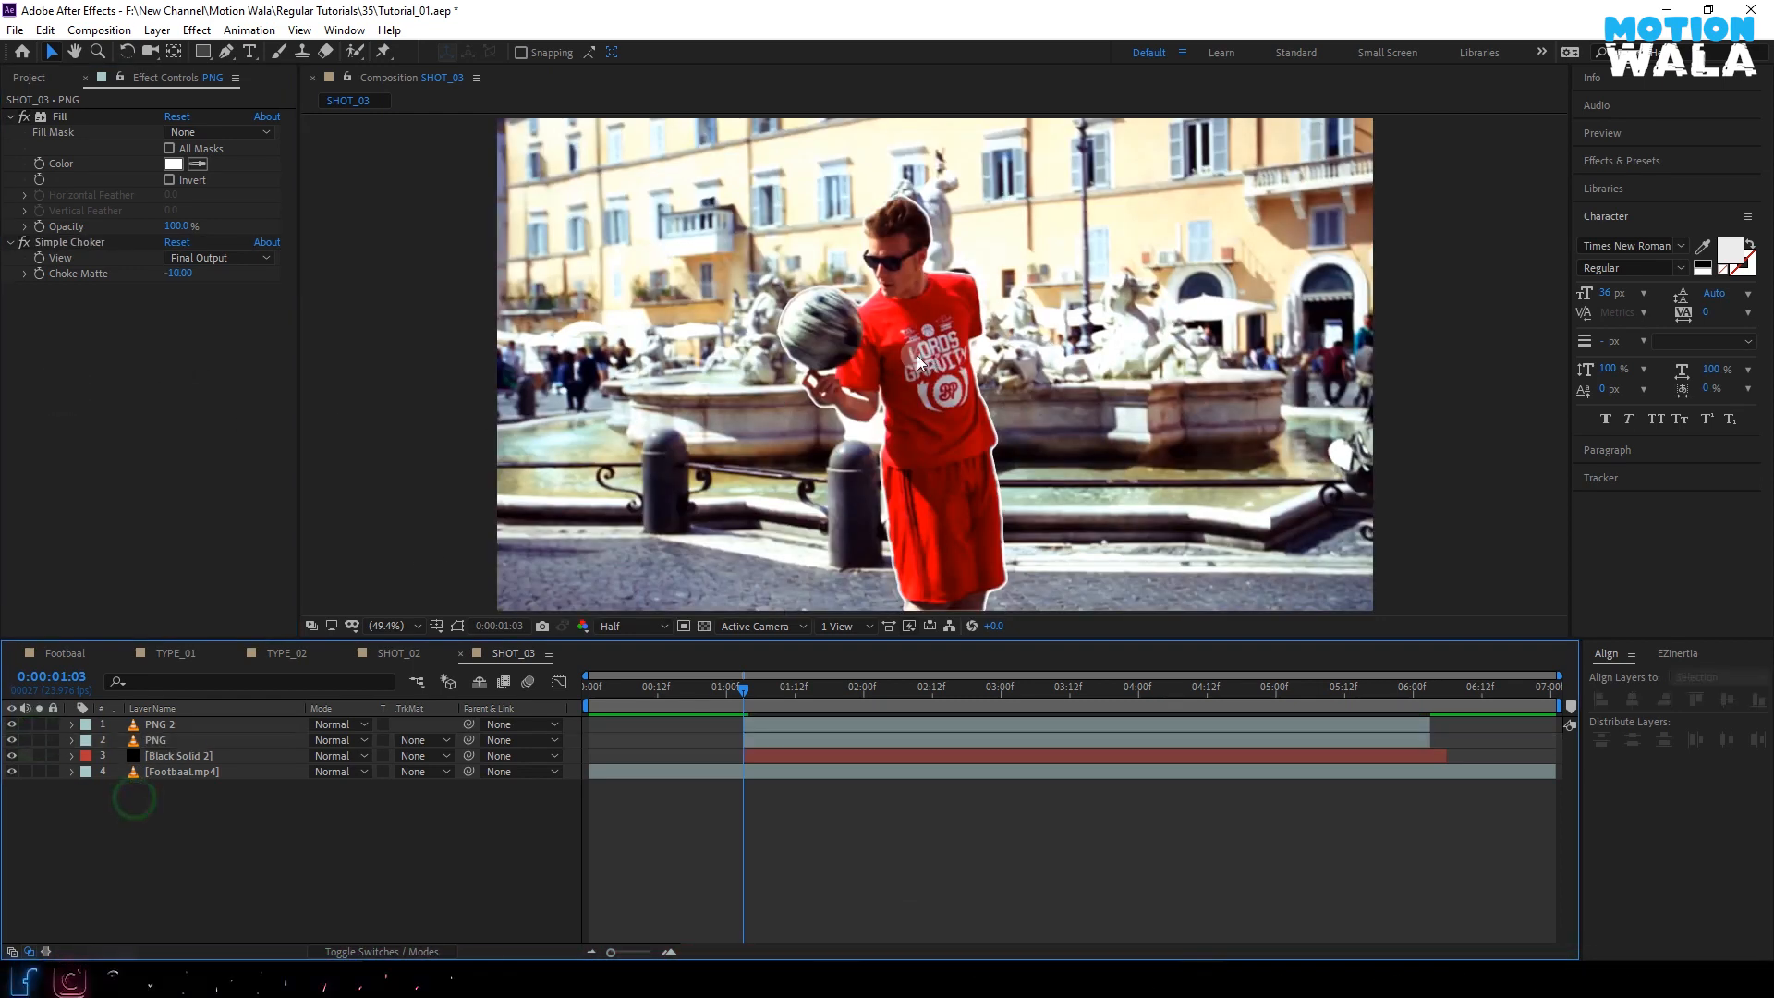
{"action": "left_click_drag", "start_coordinate": [928, 686], "coordinate": [1024, 686]}
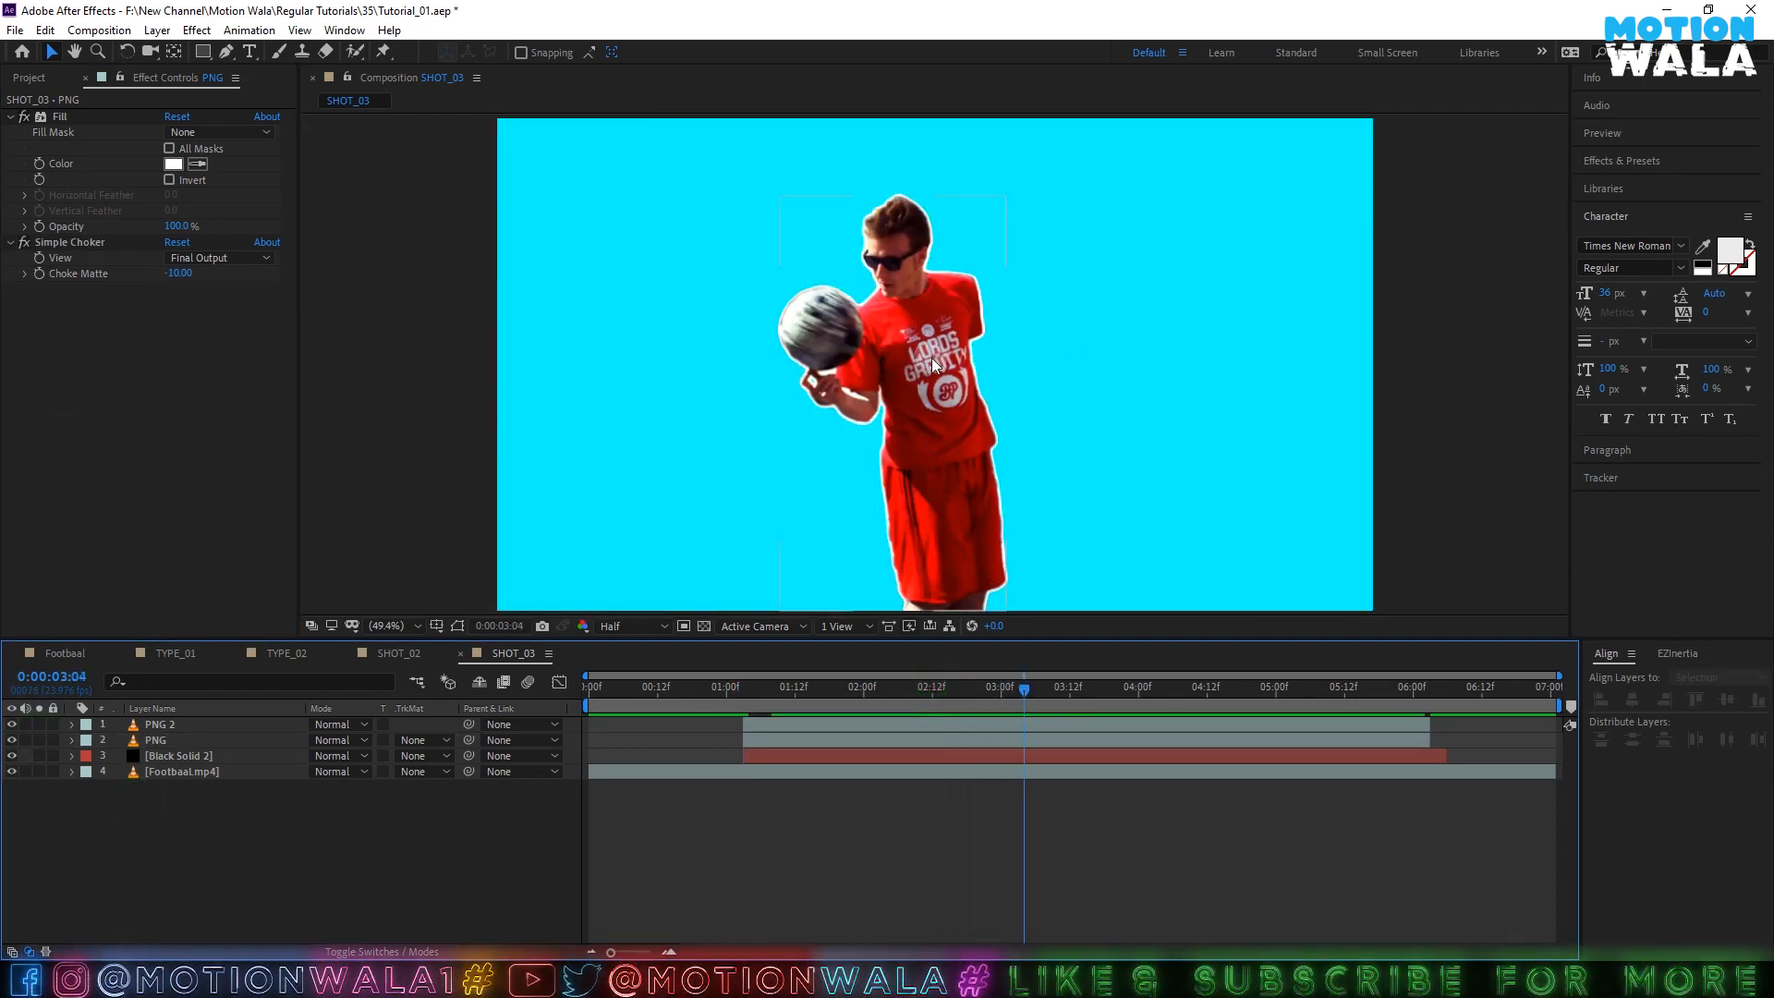
{"action": "left_click_drag", "start_coordinate": [144, 278], "coordinate": [210, 314]}
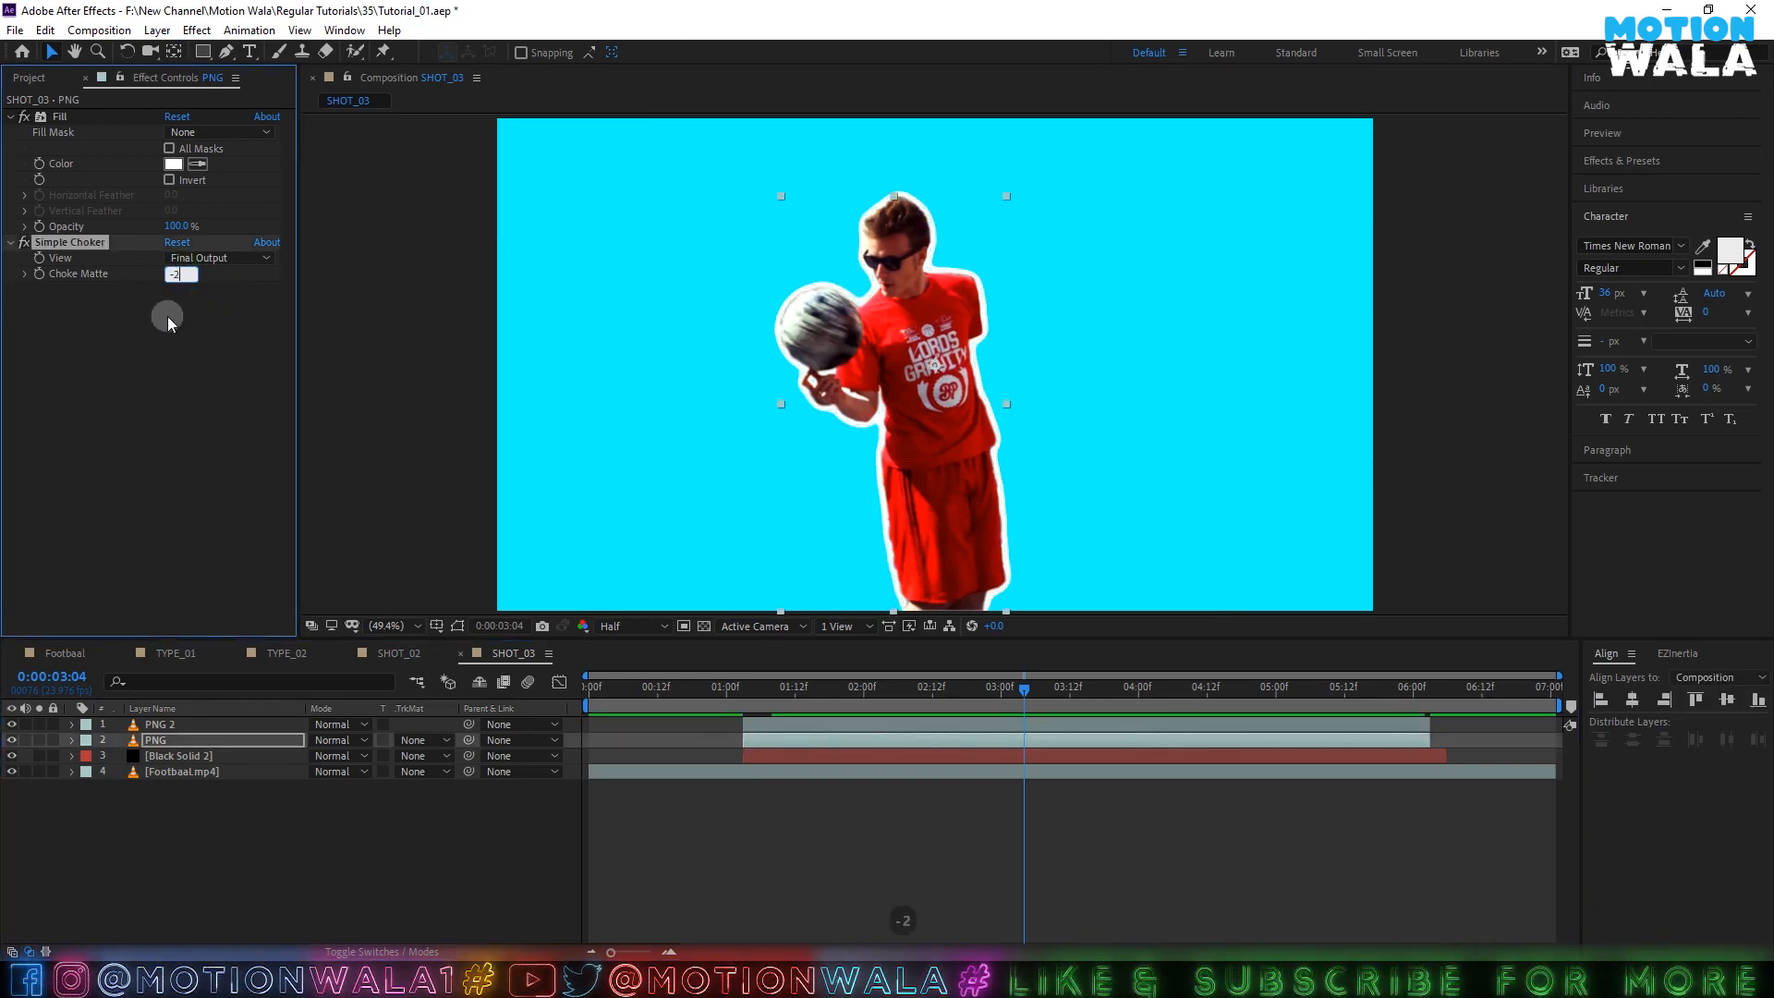
{"action": "type", "text": "5"}
{"action": "key", "text": "Return"}
{"action": "key", "text": "ctrl+s"}
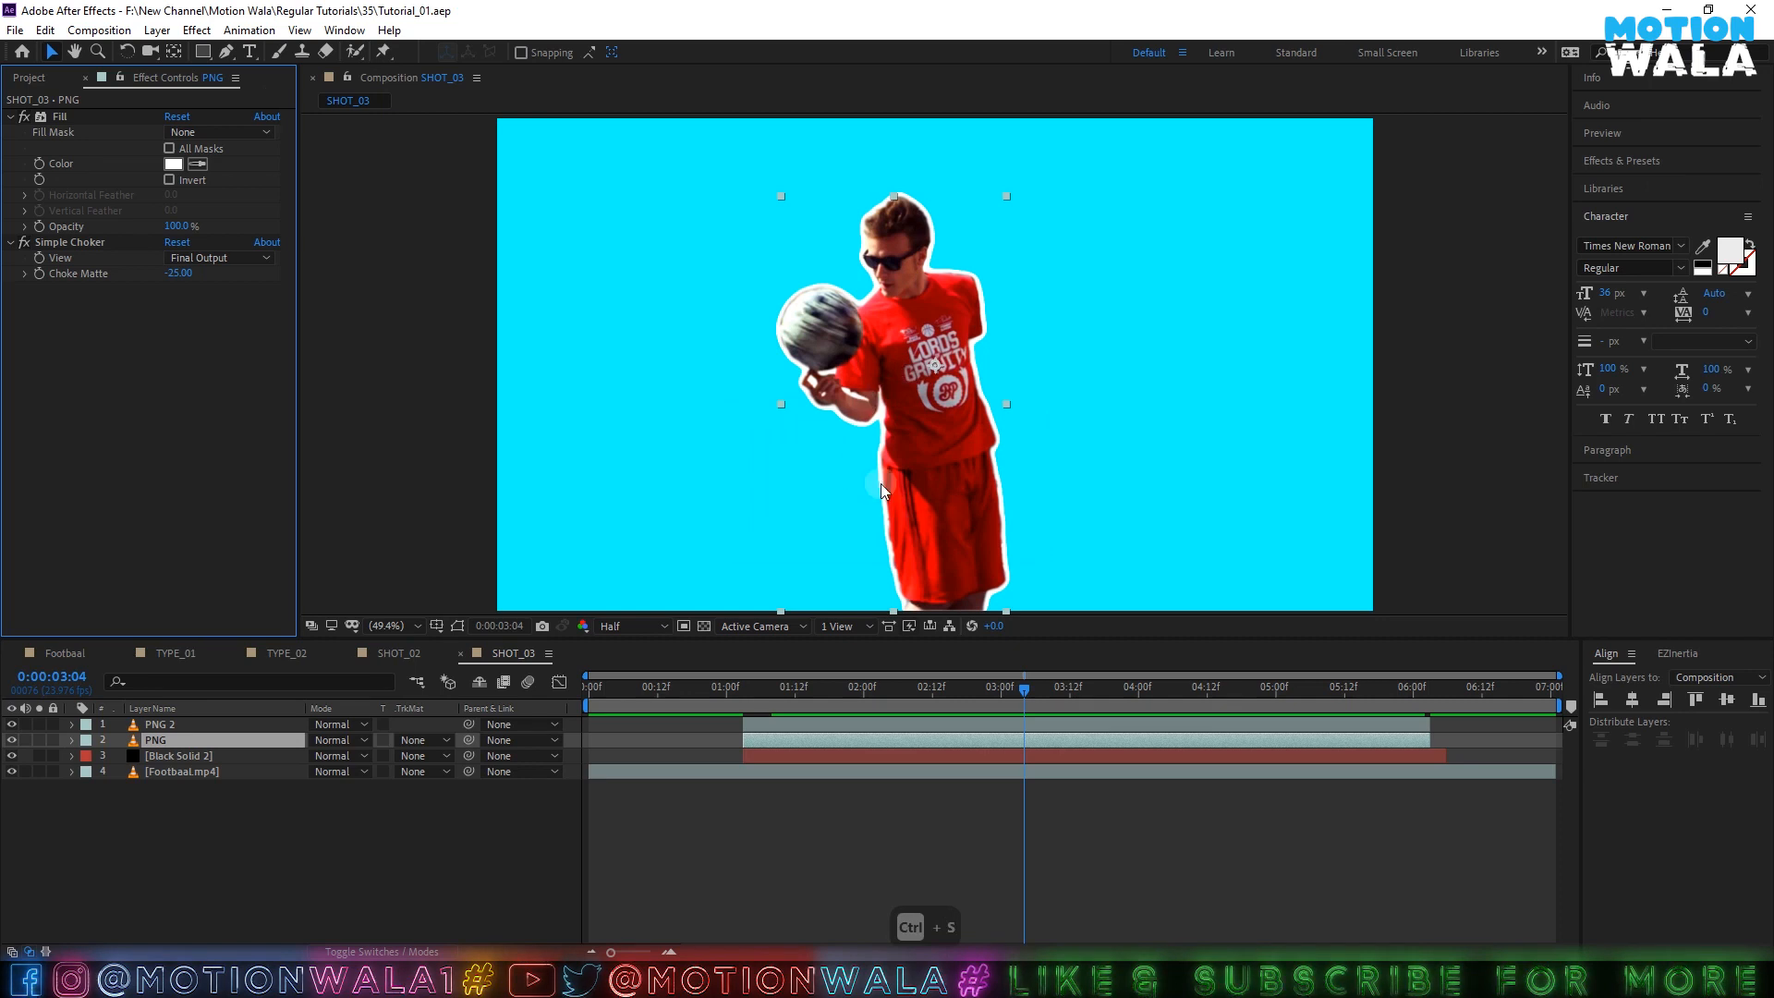
- Parent the PNG 2 layer to the PNG layer
{"action": "left_click", "coordinate": [193, 727]}
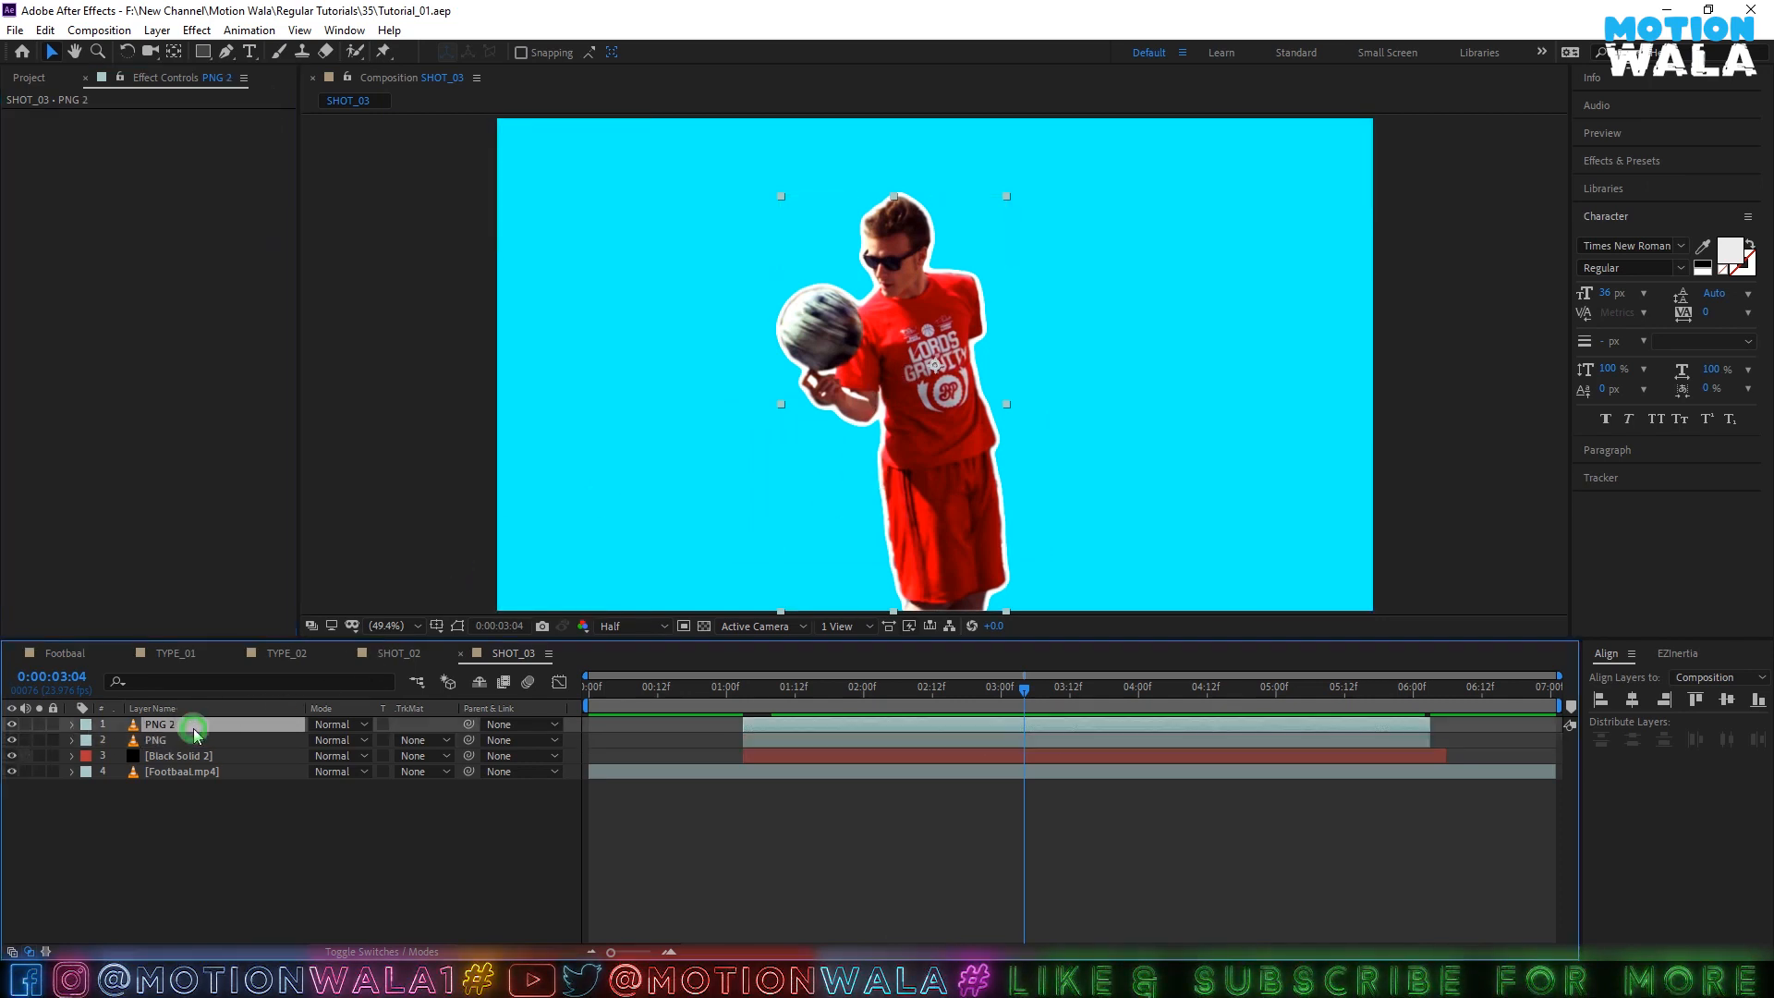
{"action": "left_click", "coordinate": [470, 724]}
{"action": "left_click_drag", "start_coordinate": [174, 734], "coordinate": [169, 739]}
{"action": "left_click", "coordinate": [234, 780]}
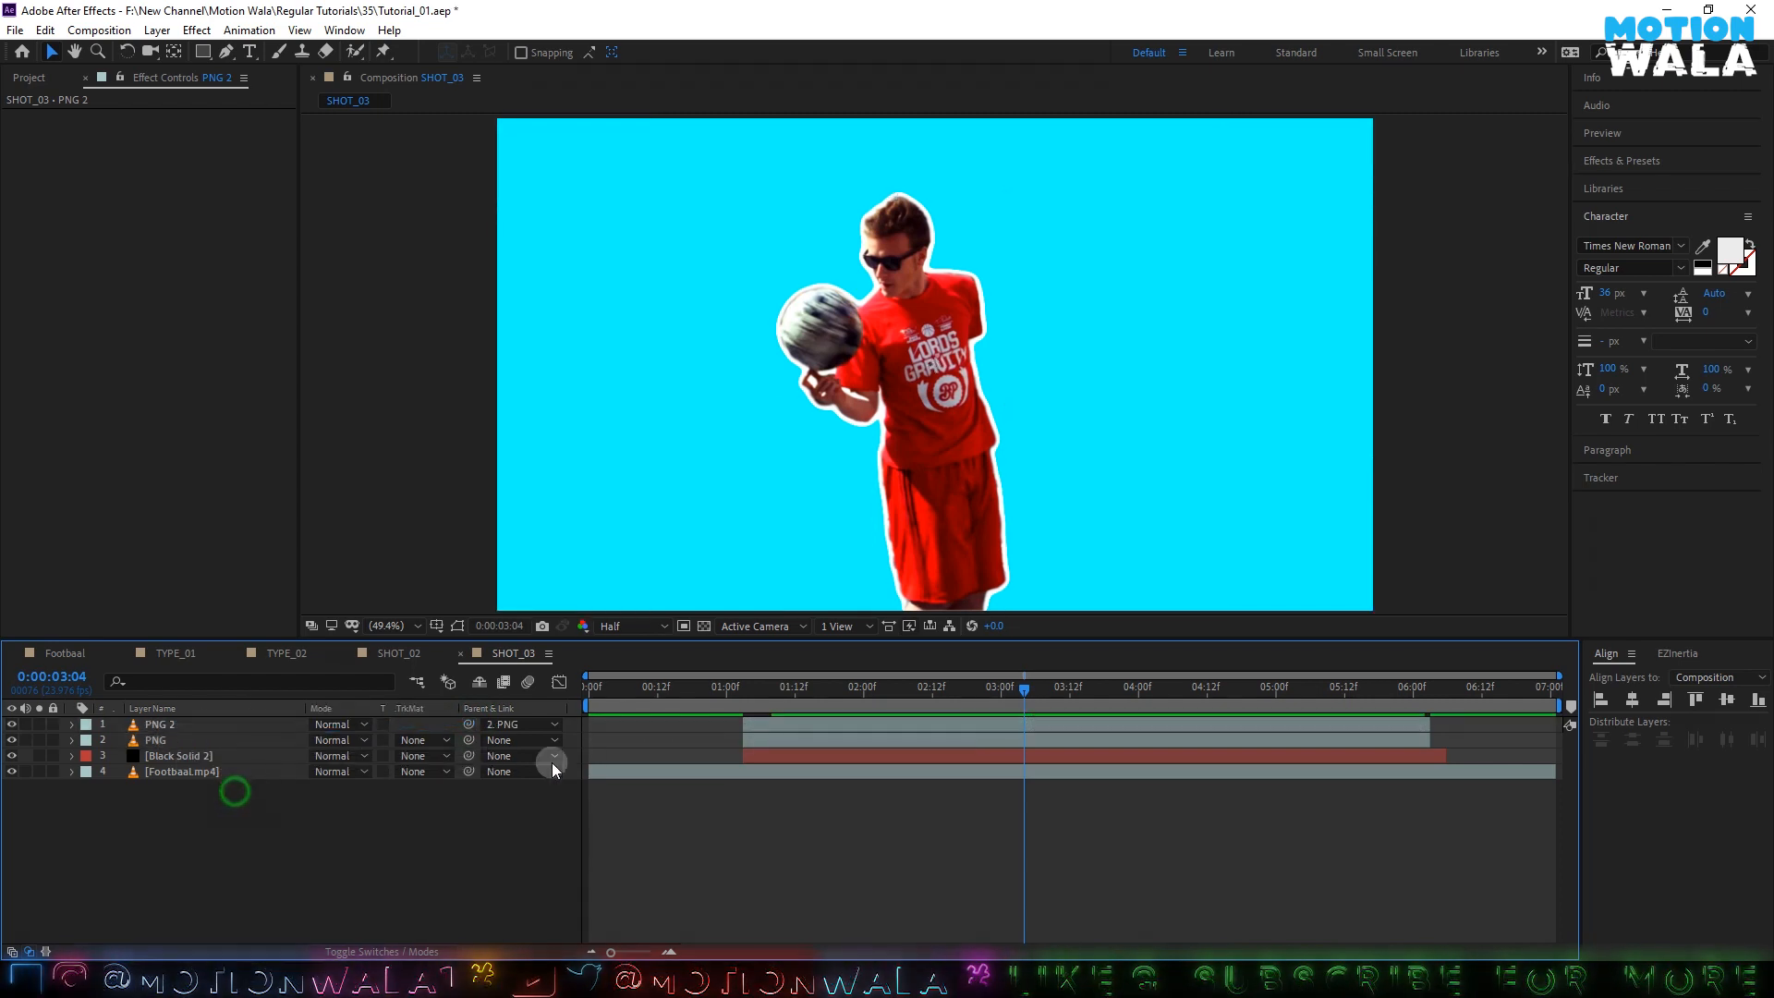
- Go to 0:00:01:03 and add a starting Scale keyframe to the PNG layer
{"action": "left_click", "coordinate": [756, 702]}
{"action": "key", "text": "Page_Up"}
{"action": "left_click", "coordinate": [760, 737]}
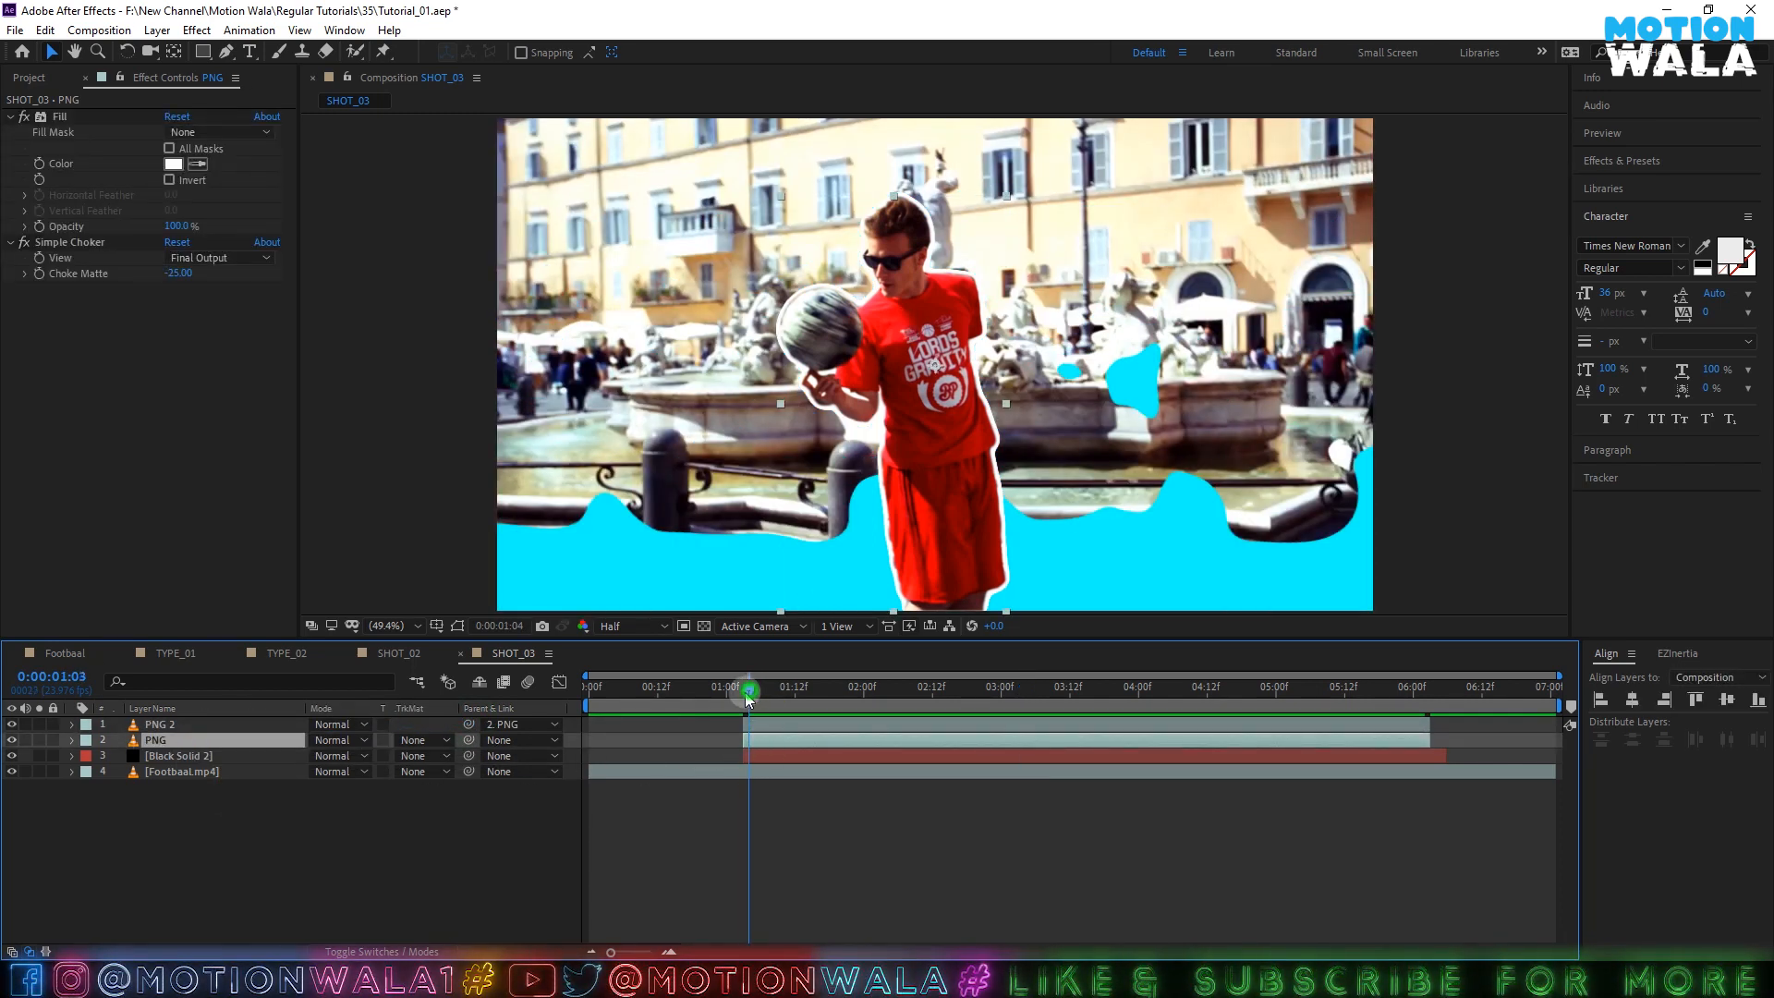
{"action": "left_click_drag", "start_coordinate": [748, 699], "coordinate": [744, 688]}
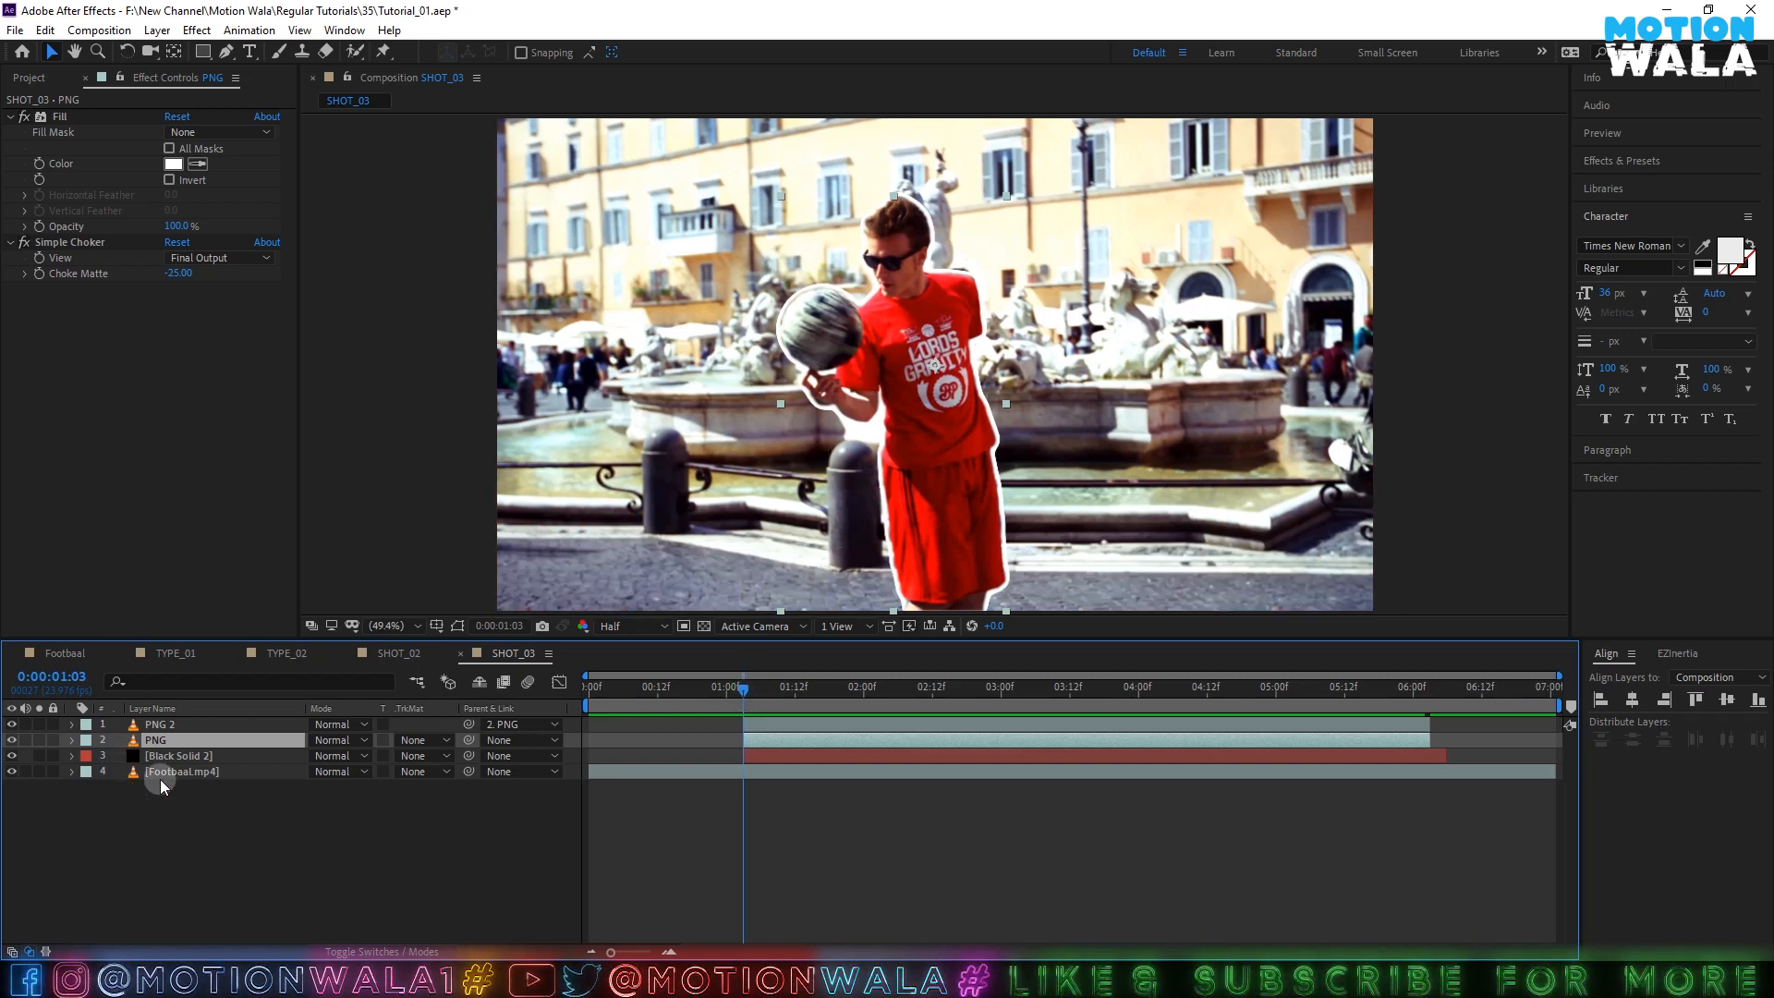
{"action": "key", "text": "p"}
{"action": "key", "text": "s"}
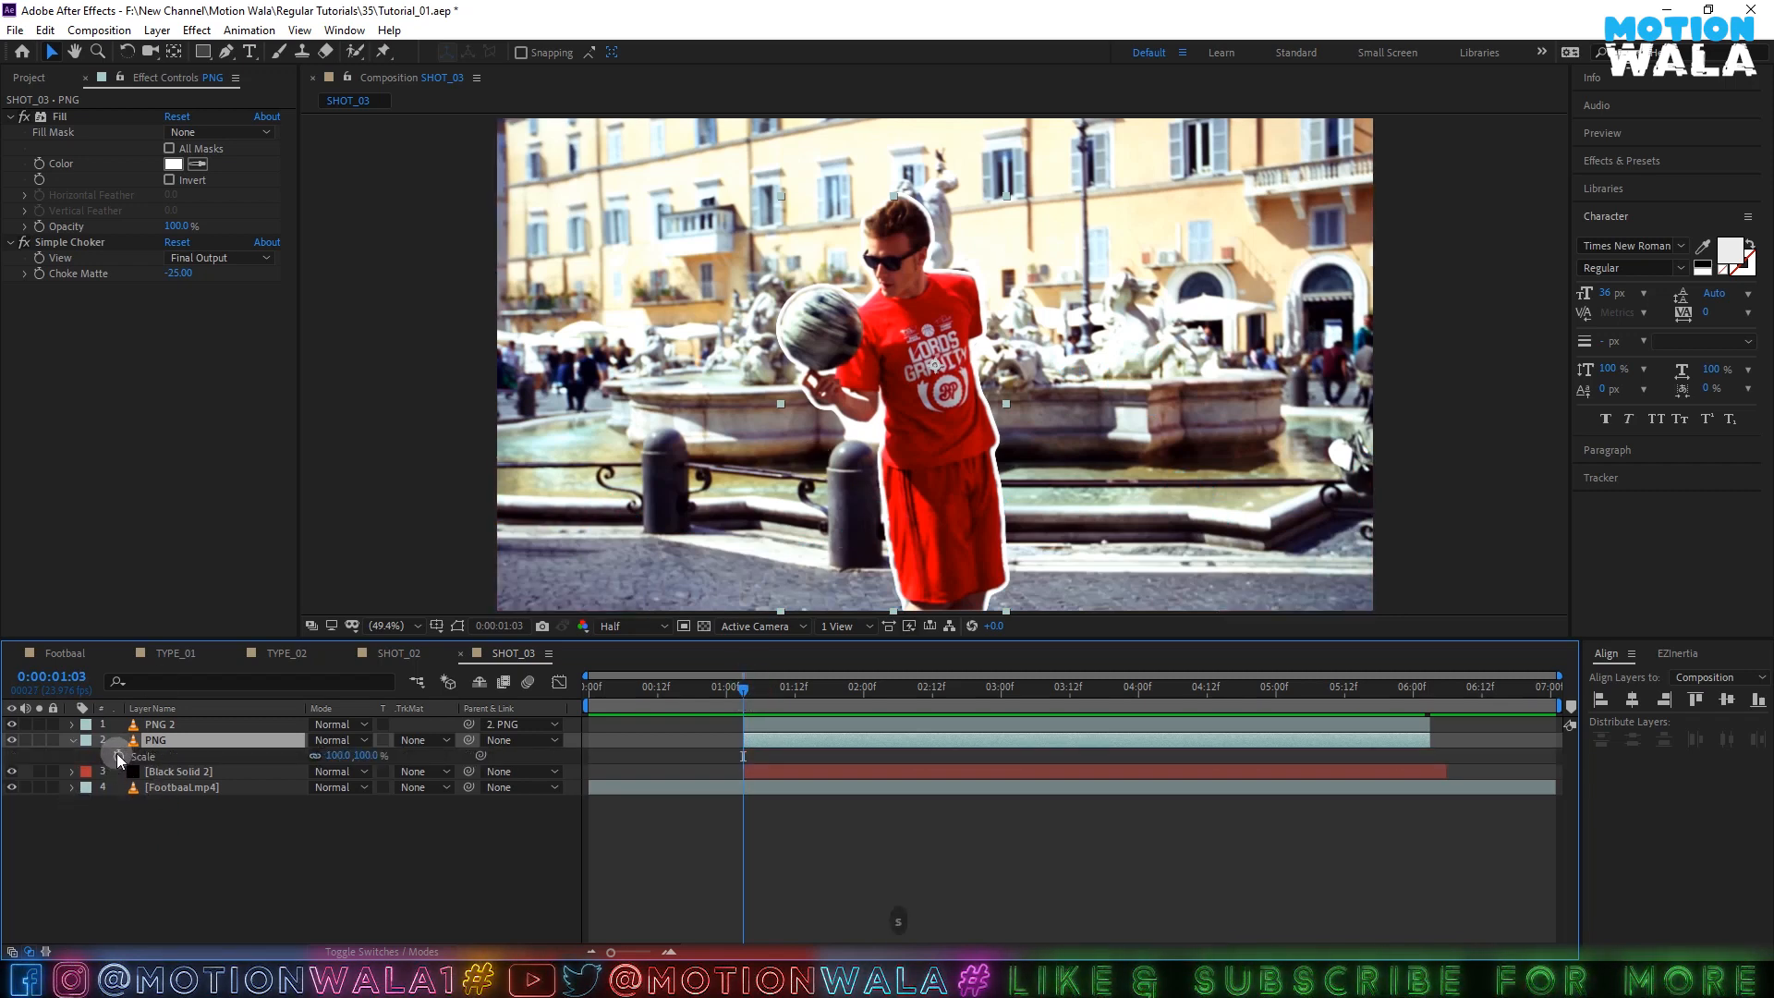
{"action": "left_click", "coordinate": [117, 754]}
- Move to 0:00:01:08 and add a Scale keyframe of 115% to the PNG layer
{"action": "key", "text": "Page_Down"}
{"action": "key", "text": "Page_Down"}
{"action": "key", "text": "Page_Down"}
{"action": "key", "text": "Page_Down"}
{"action": "key", "text": "Page_Down"}
{"action": "key", "text": "Page_Down"}
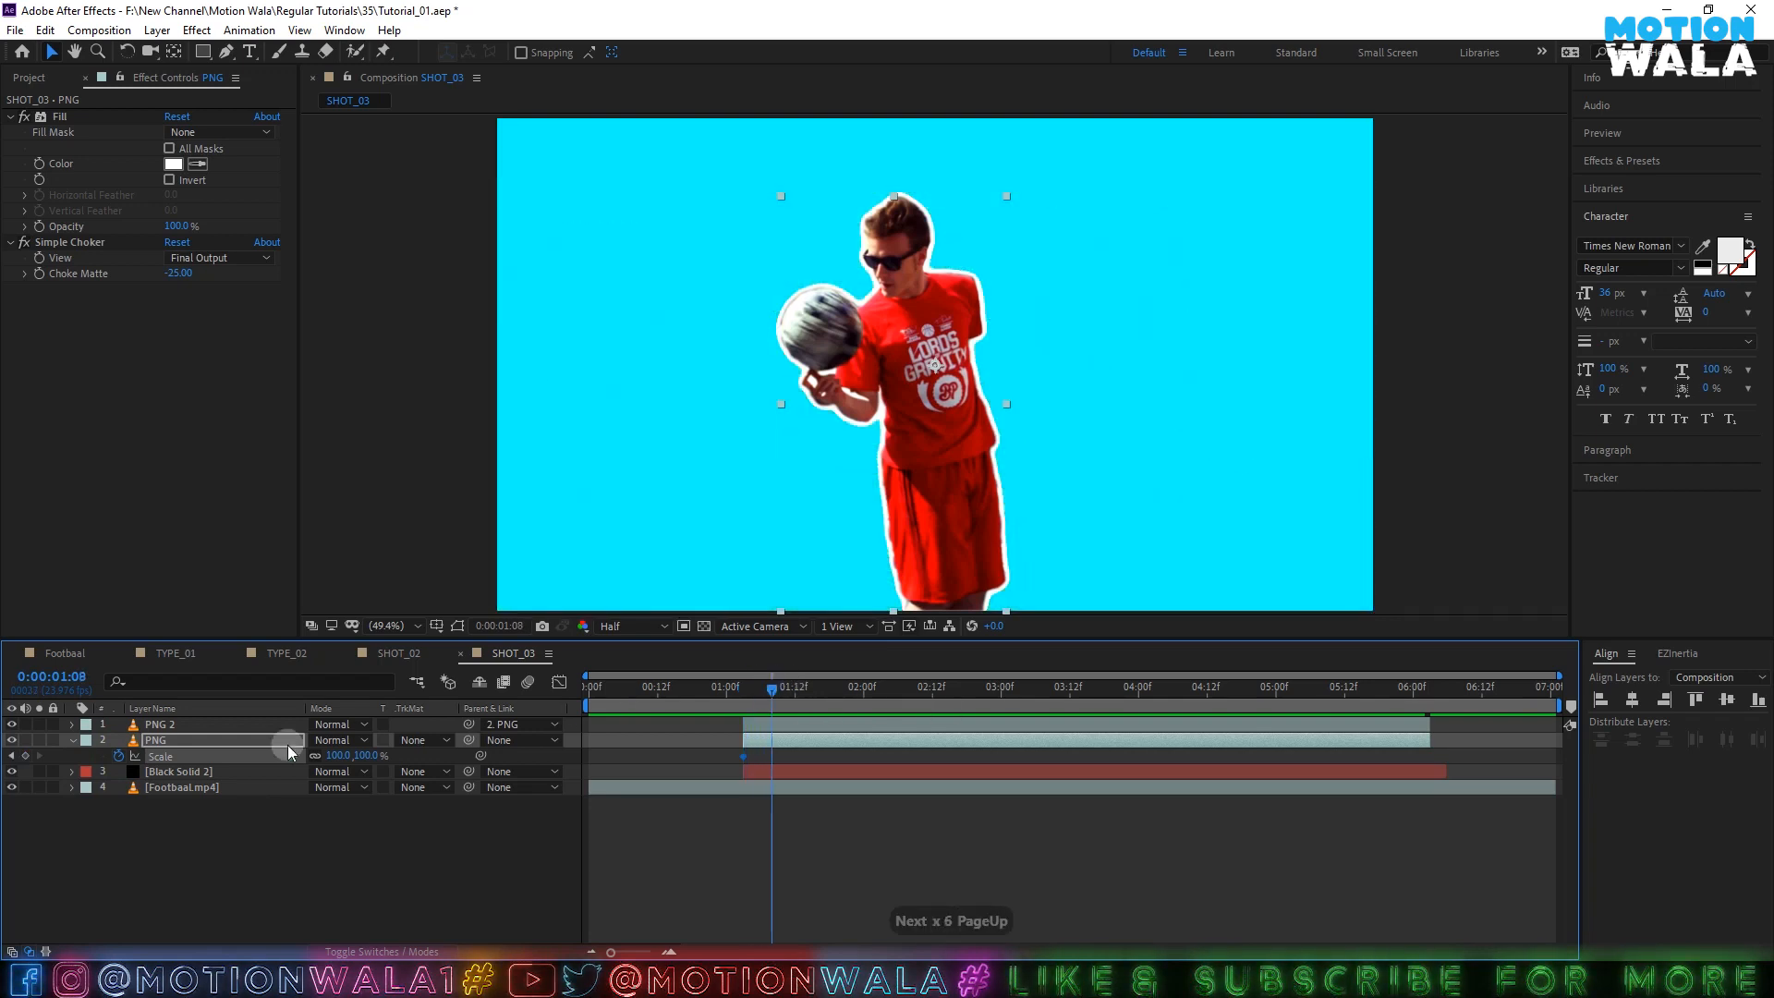
{"action": "left_click", "coordinate": [25, 755]}
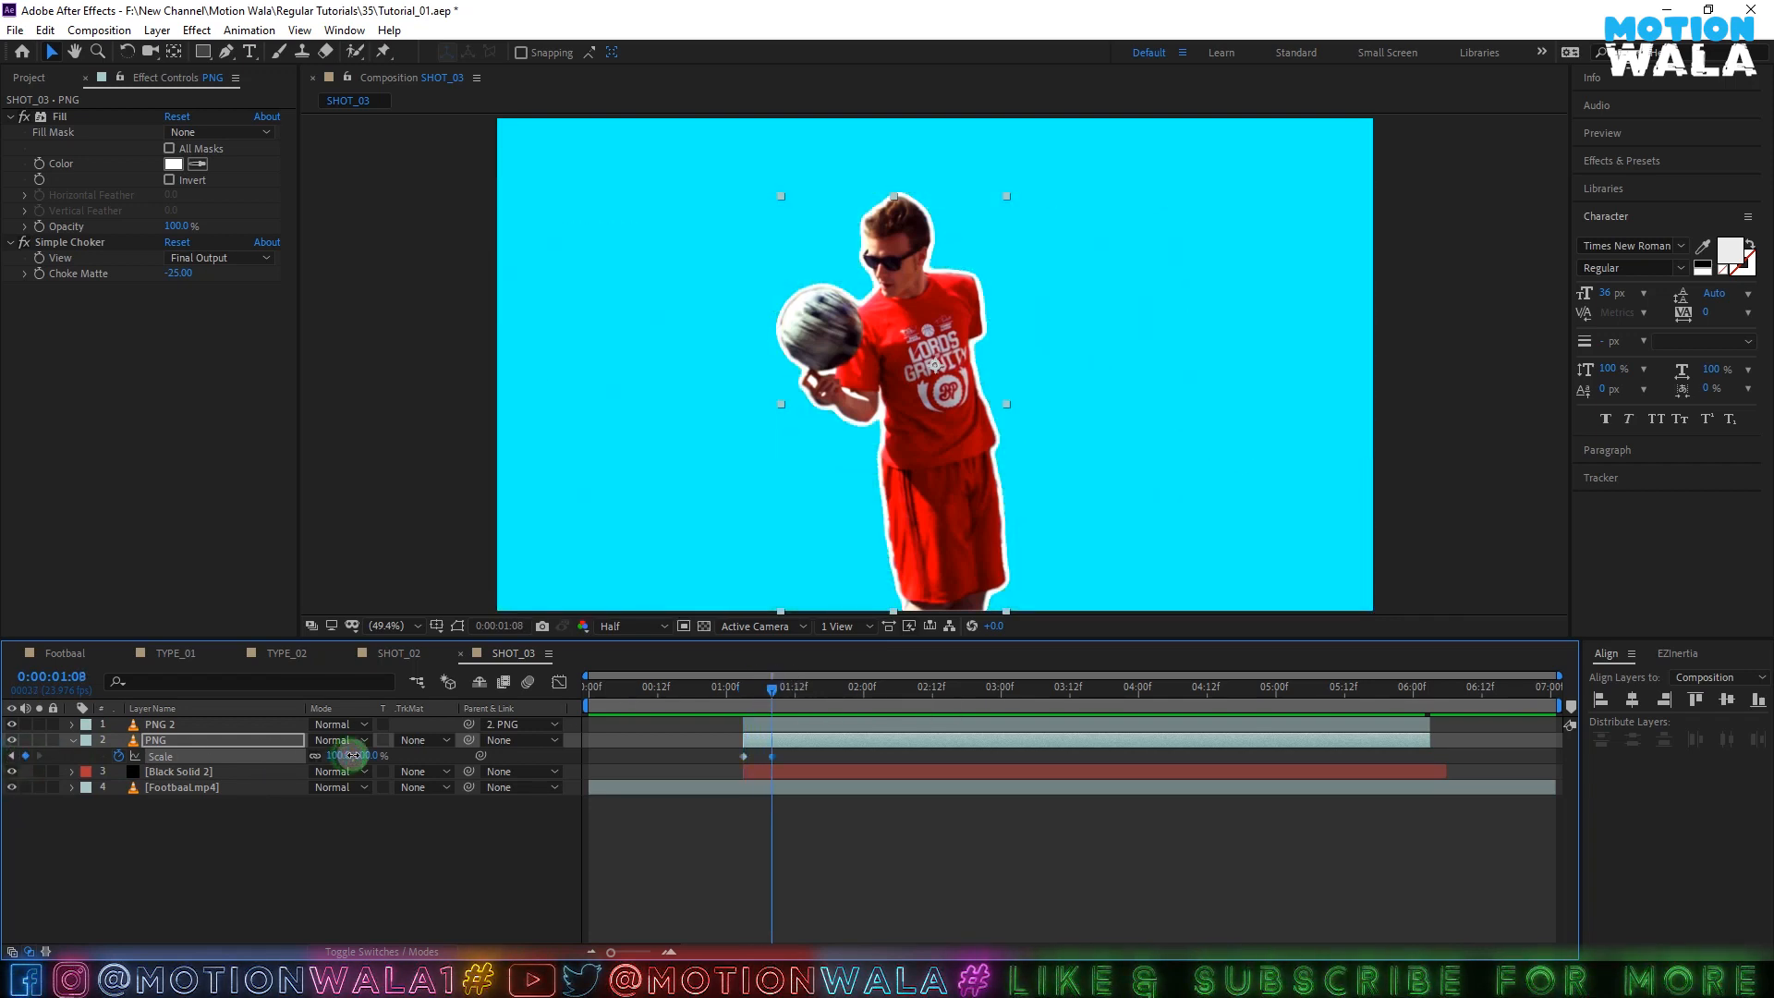
{"action": "left_click_drag", "start_coordinate": [352, 755], "coordinate": [342, 756]}
{"action": "type", "text": "1"}
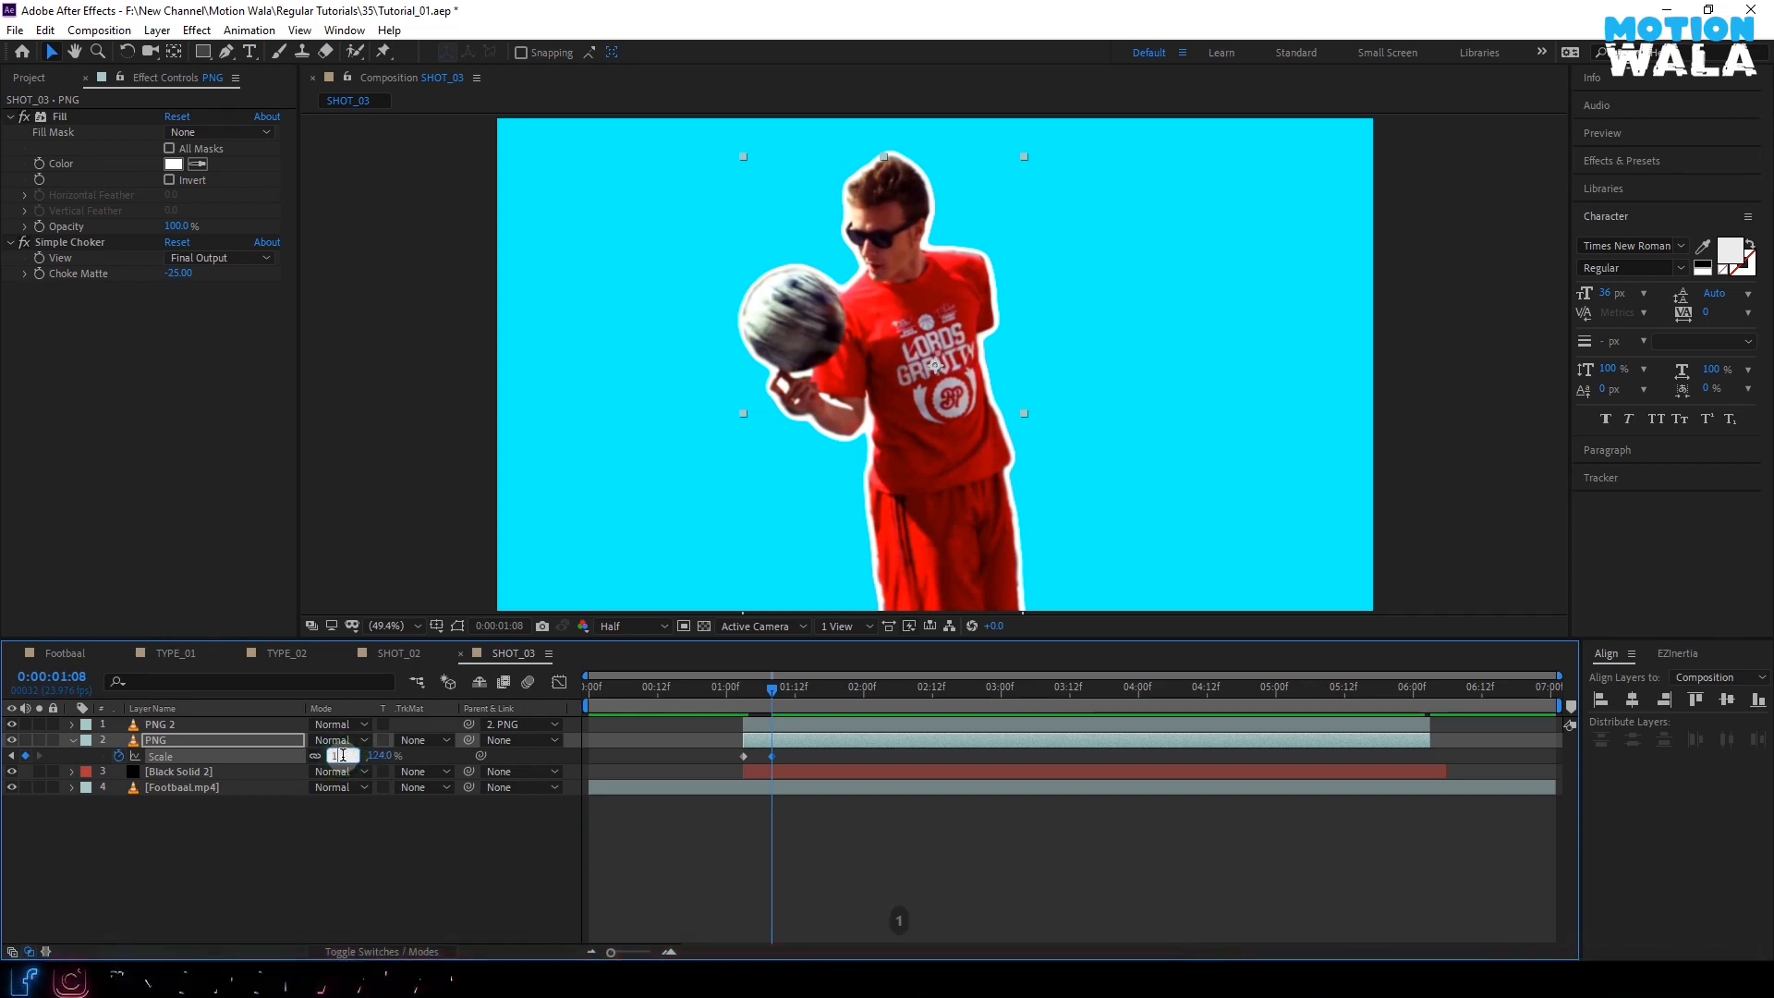
{"action": "type", "text": "15"}
{"action": "key", "text": "Return"}
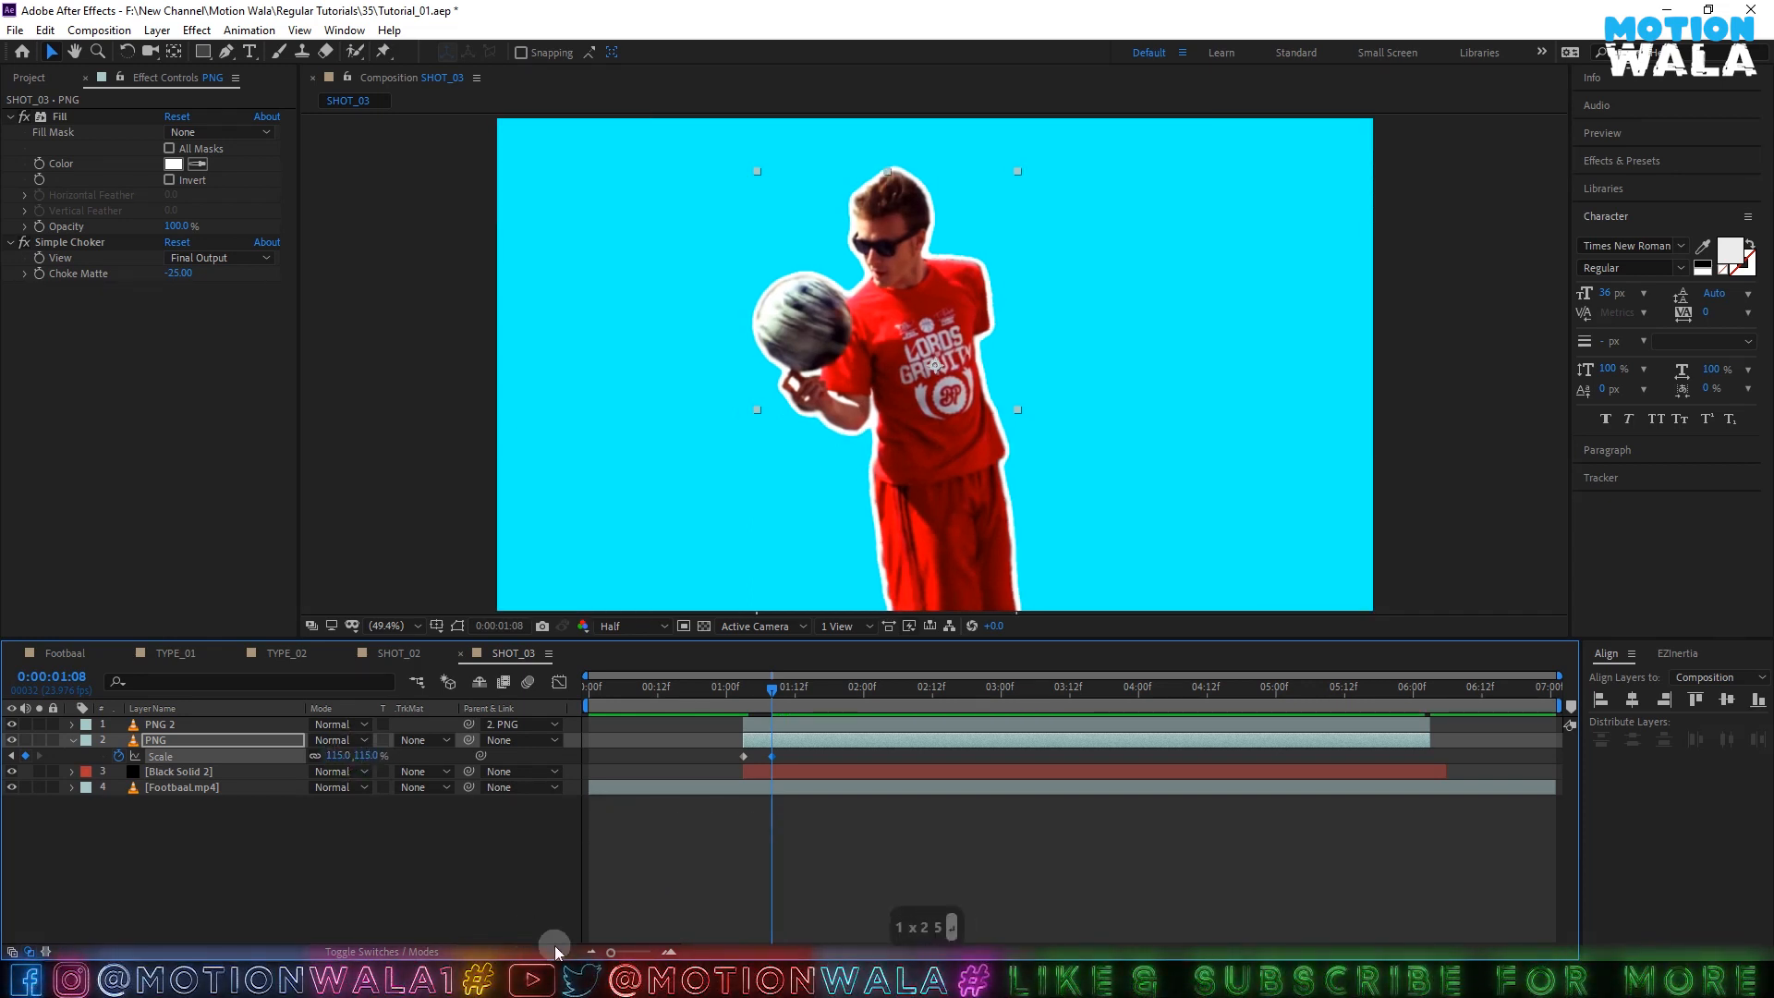
- Reveal the keyframes of PNG and Black Solid 2, and apply Easy Ease to the Scale and Transition Completion keyframes
{"action": "left_click", "coordinate": [668, 950]}
{"action": "left_click_drag", "start_coordinate": [817, 950], "coordinate": [730, 951]}
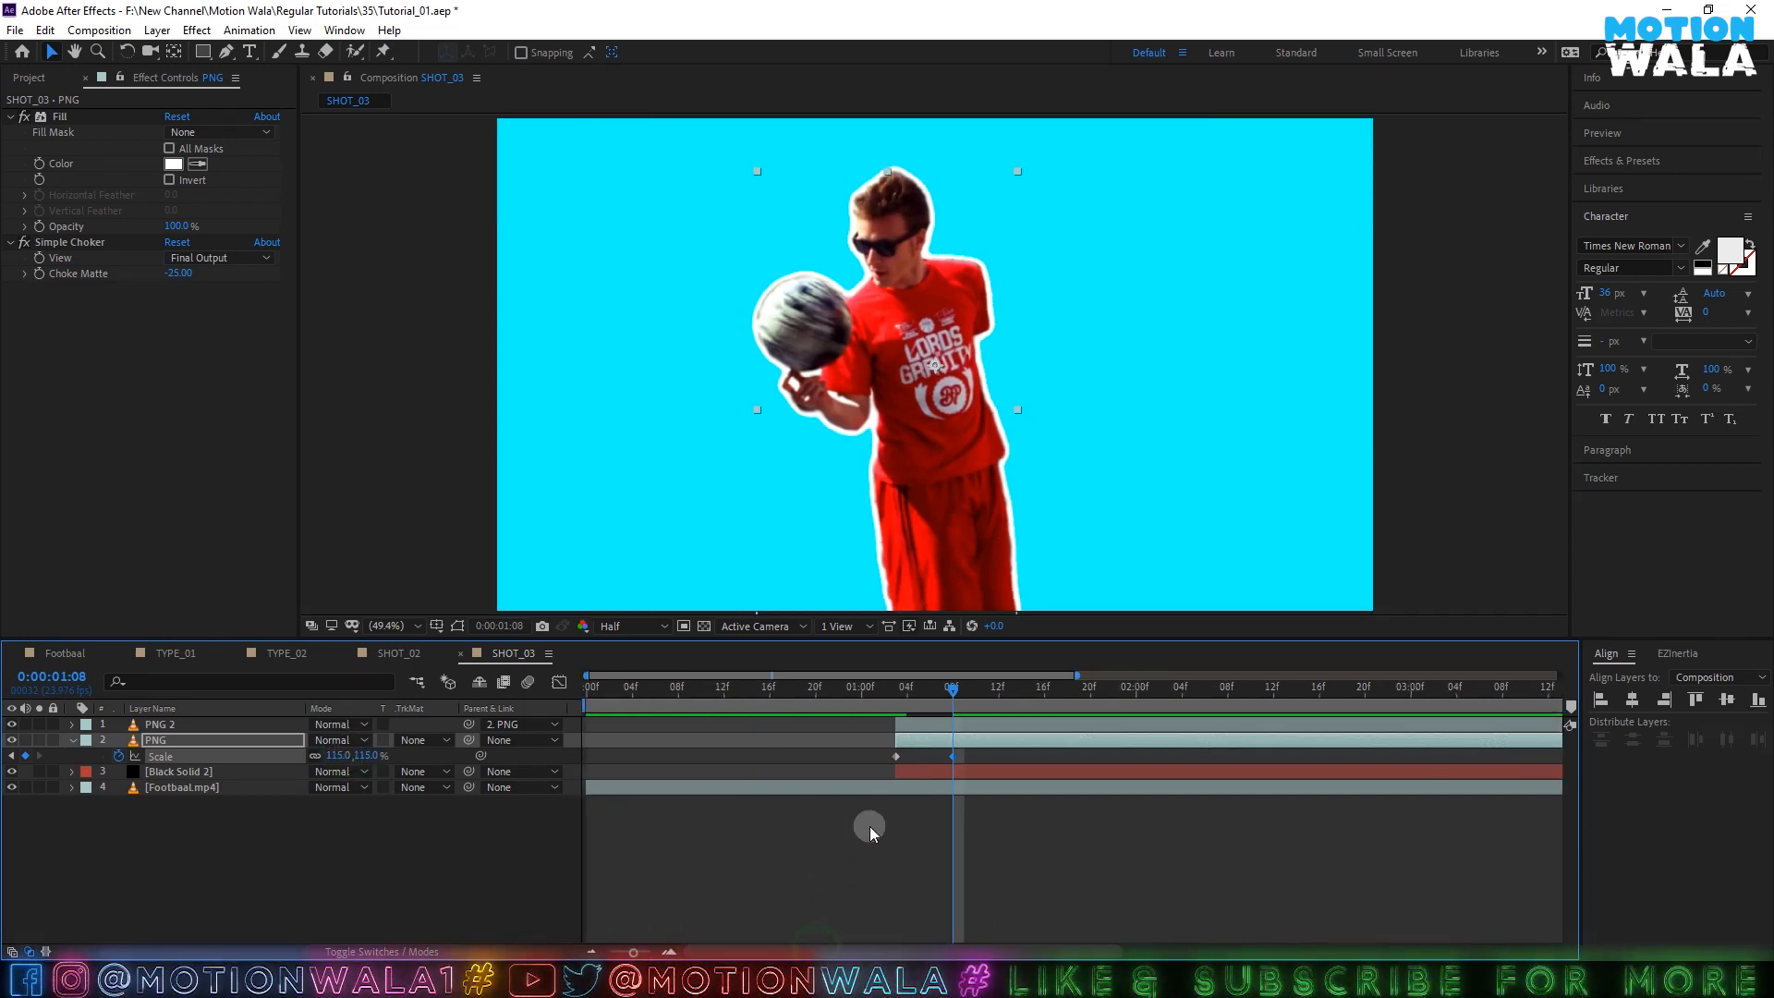
{"action": "left_click", "coordinate": [940, 770], "text": "shift"}
{"action": "key", "text": "u"}
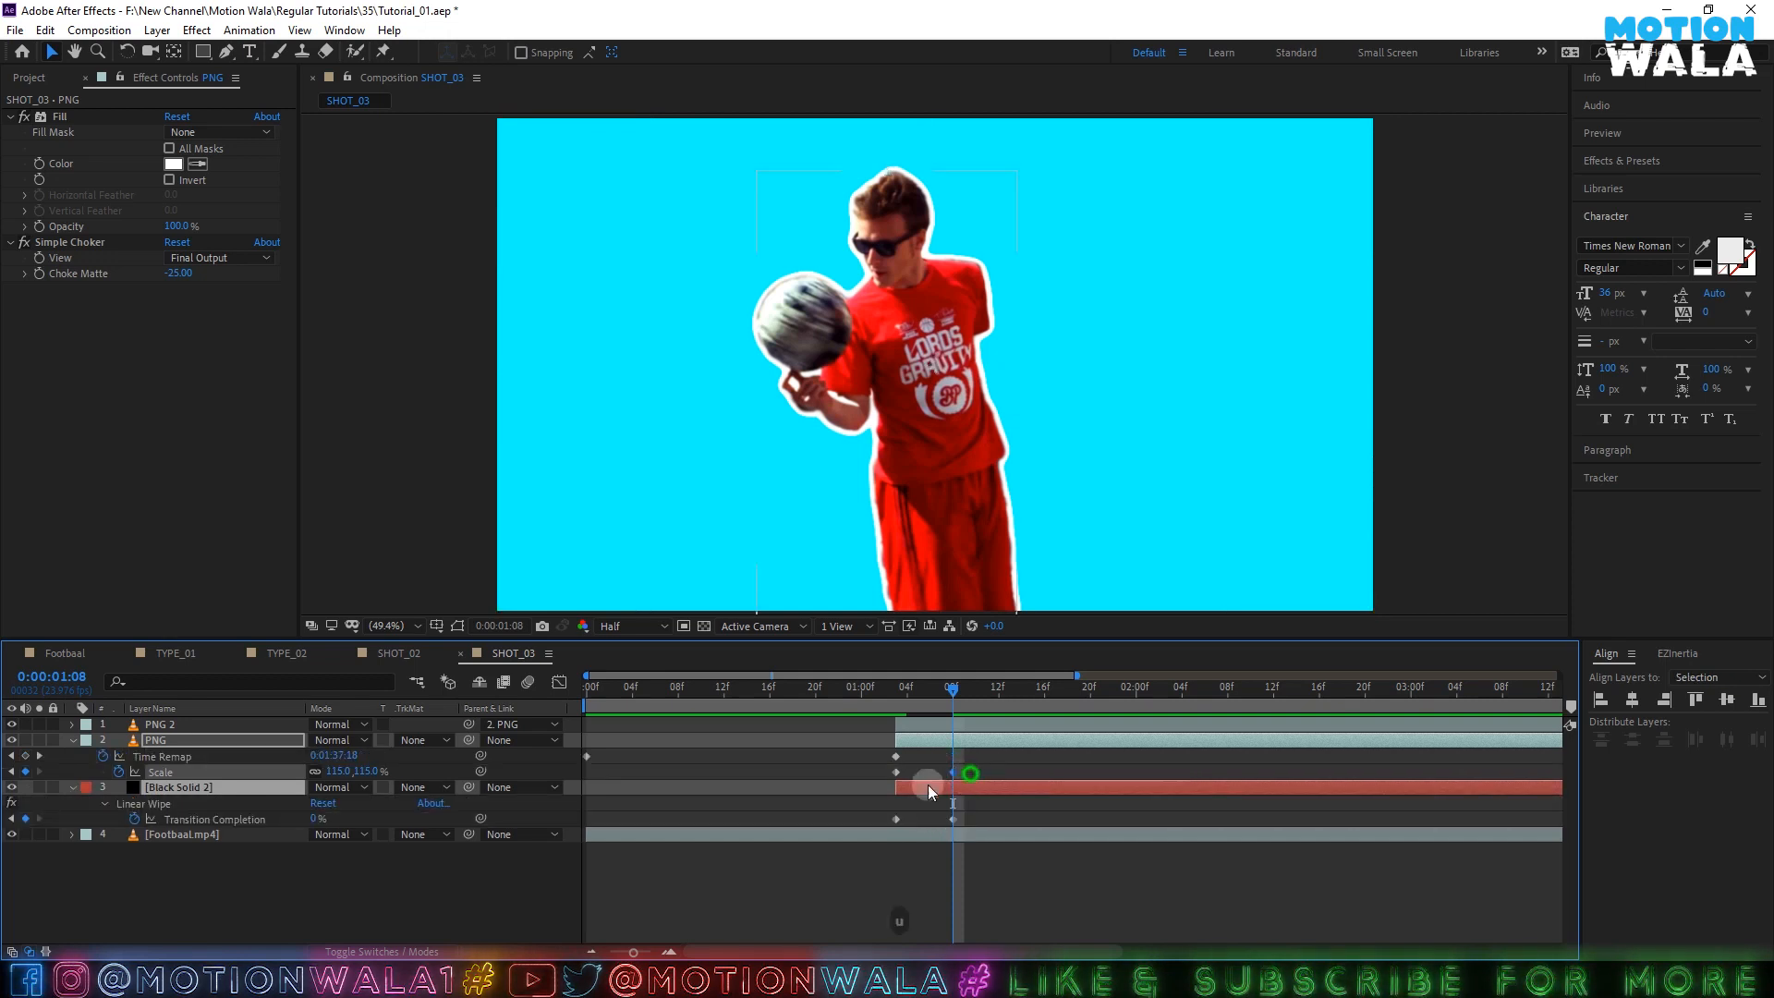
{"action": "left_click_drag", "start_coordinate": [928, 784], "coordinate": [431, 822]}
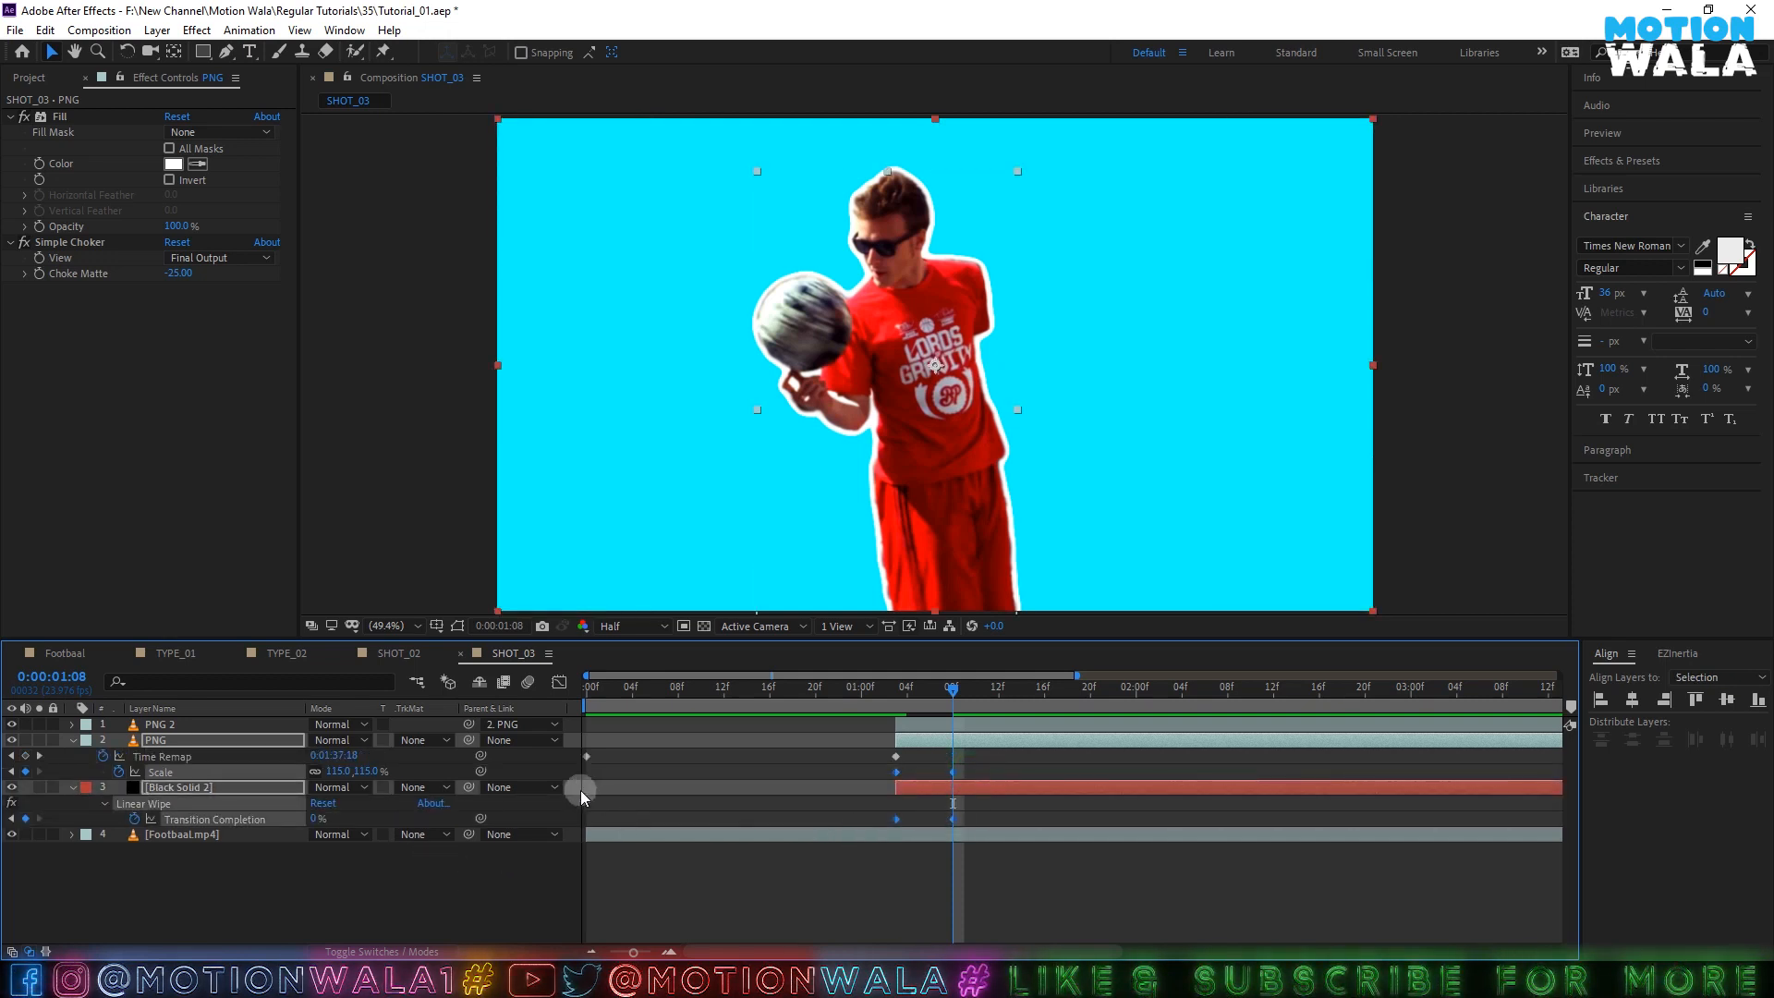
{"action": "key", "text": "F9"}
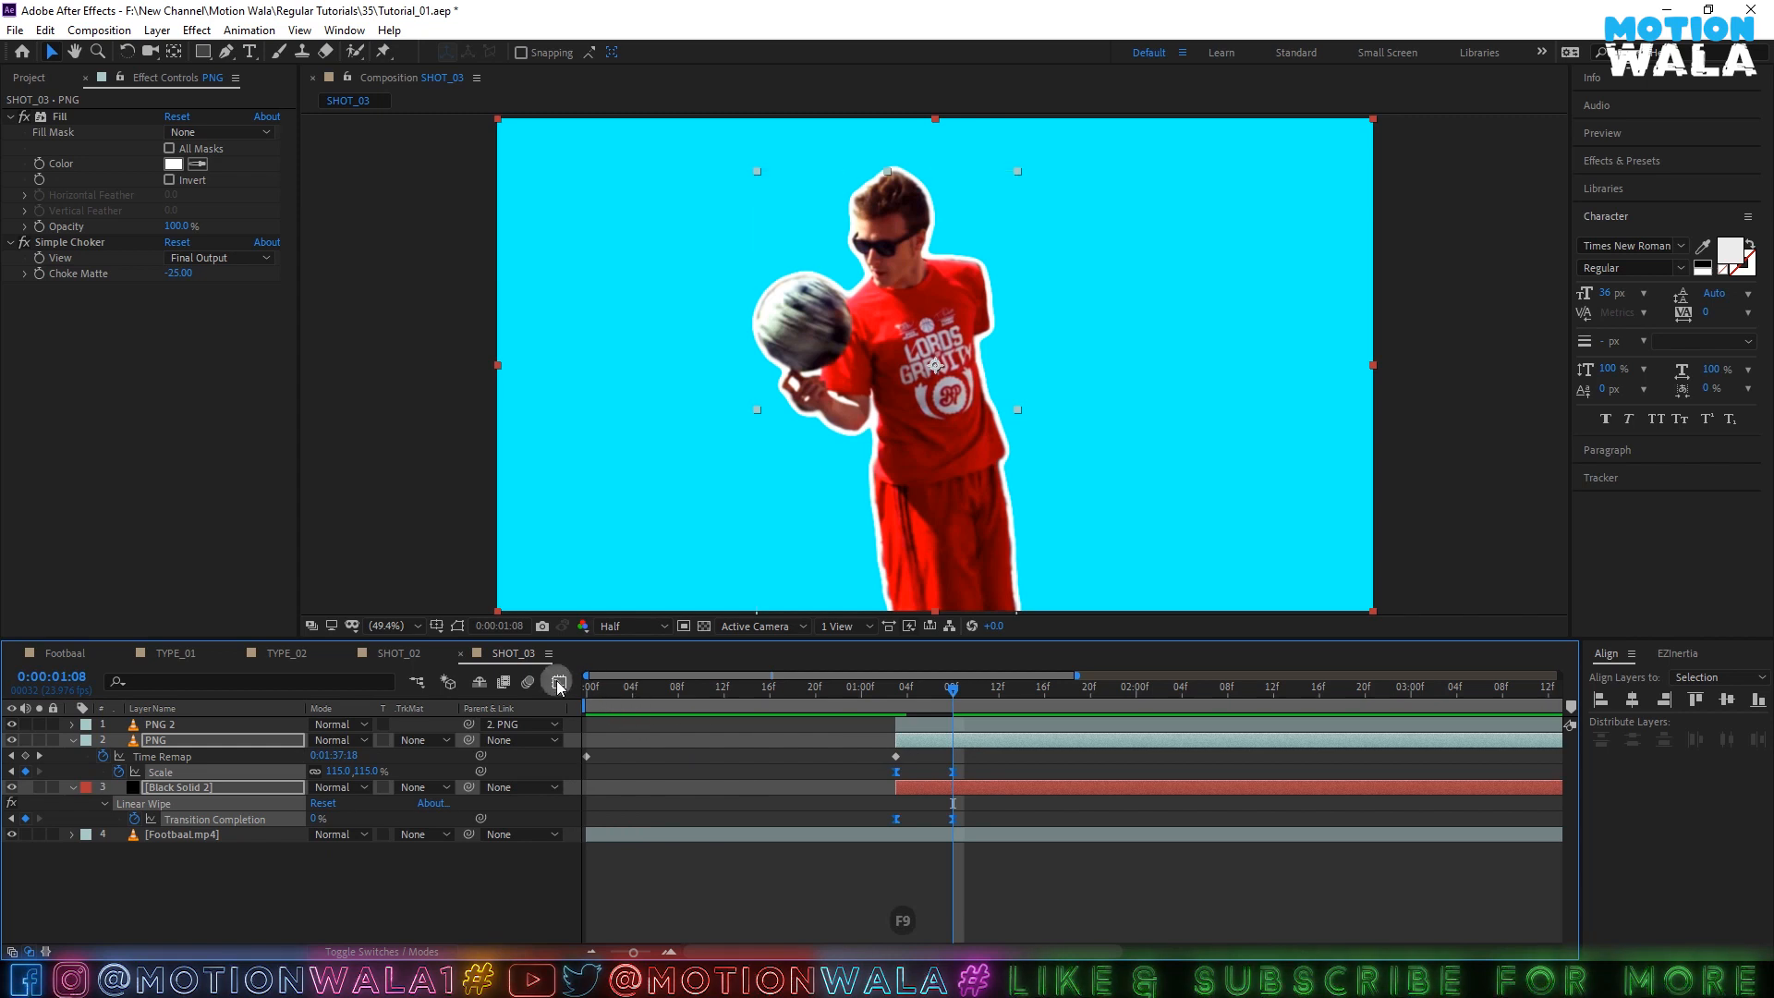
{"action": "right_click", "coordinate": [898, 776]}
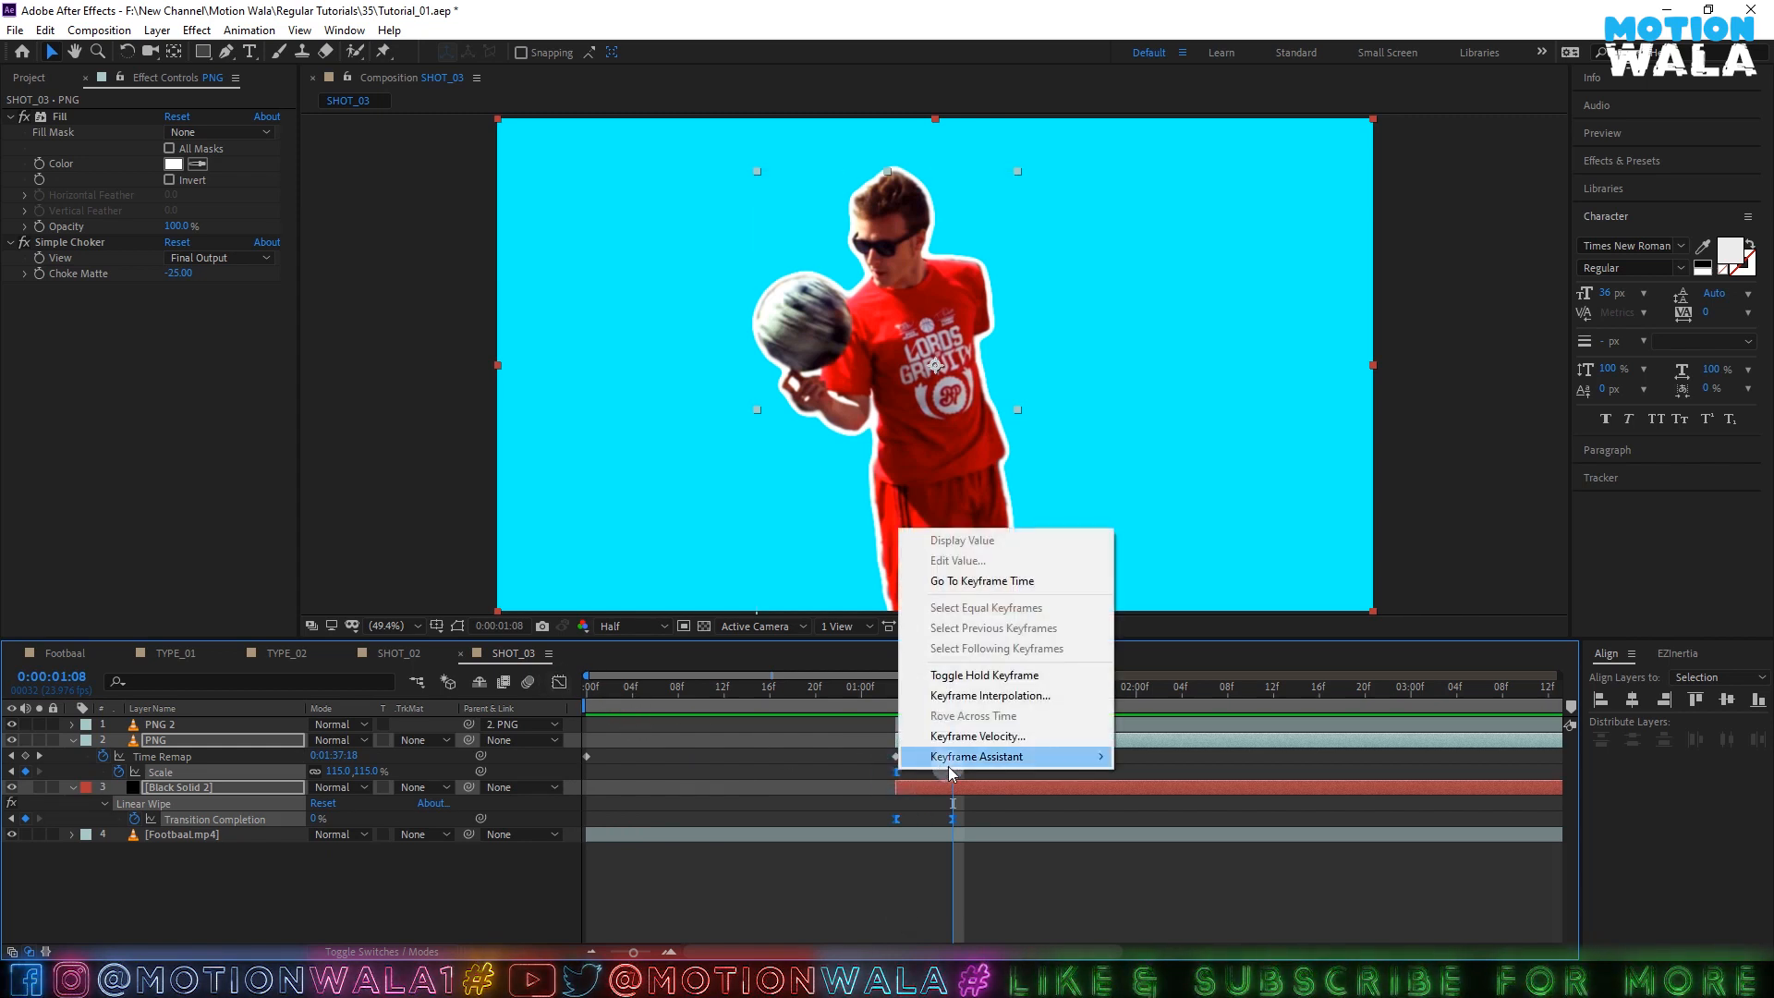
{"action": "mouse_move", "coordinate": [971, 757]}
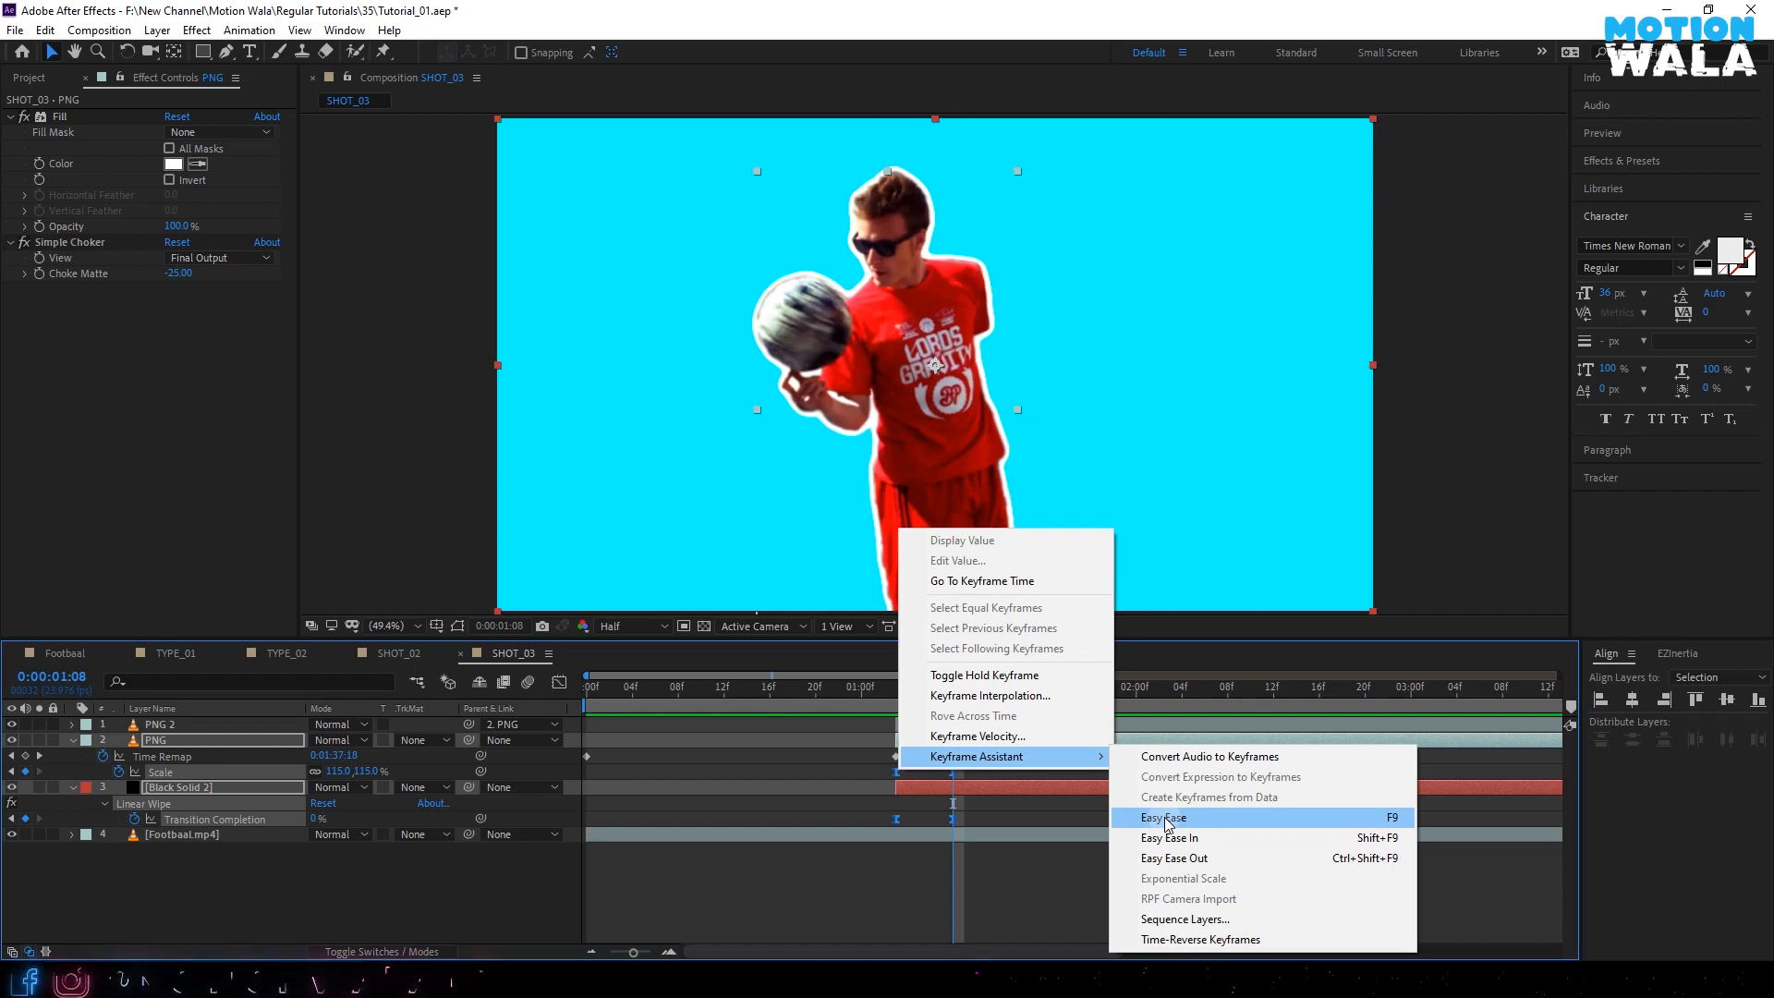
- Reshape the Scale and Transition Completion speed graphs to peak early, with first-keyframe influence about 23% and a long ease into the last keyframes
{"action": "left_click", "coordinate": [559, 682]}
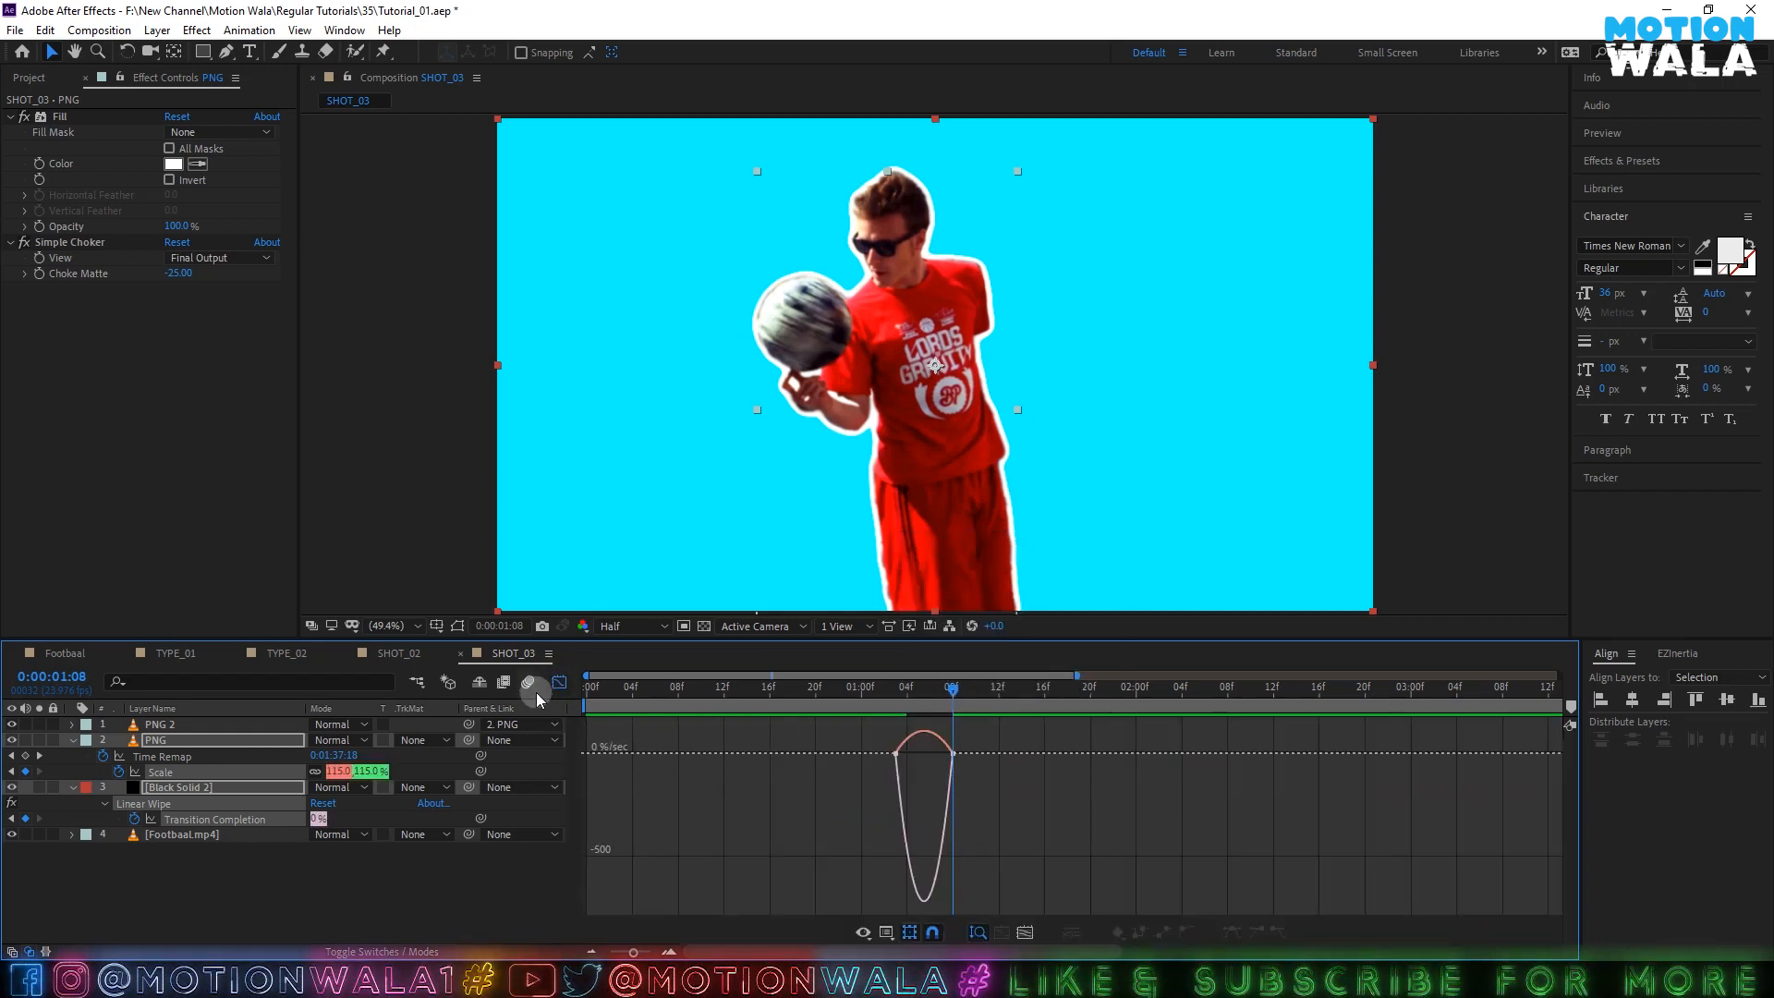
{"action": "right_click", "coordinate": [850, 776]}
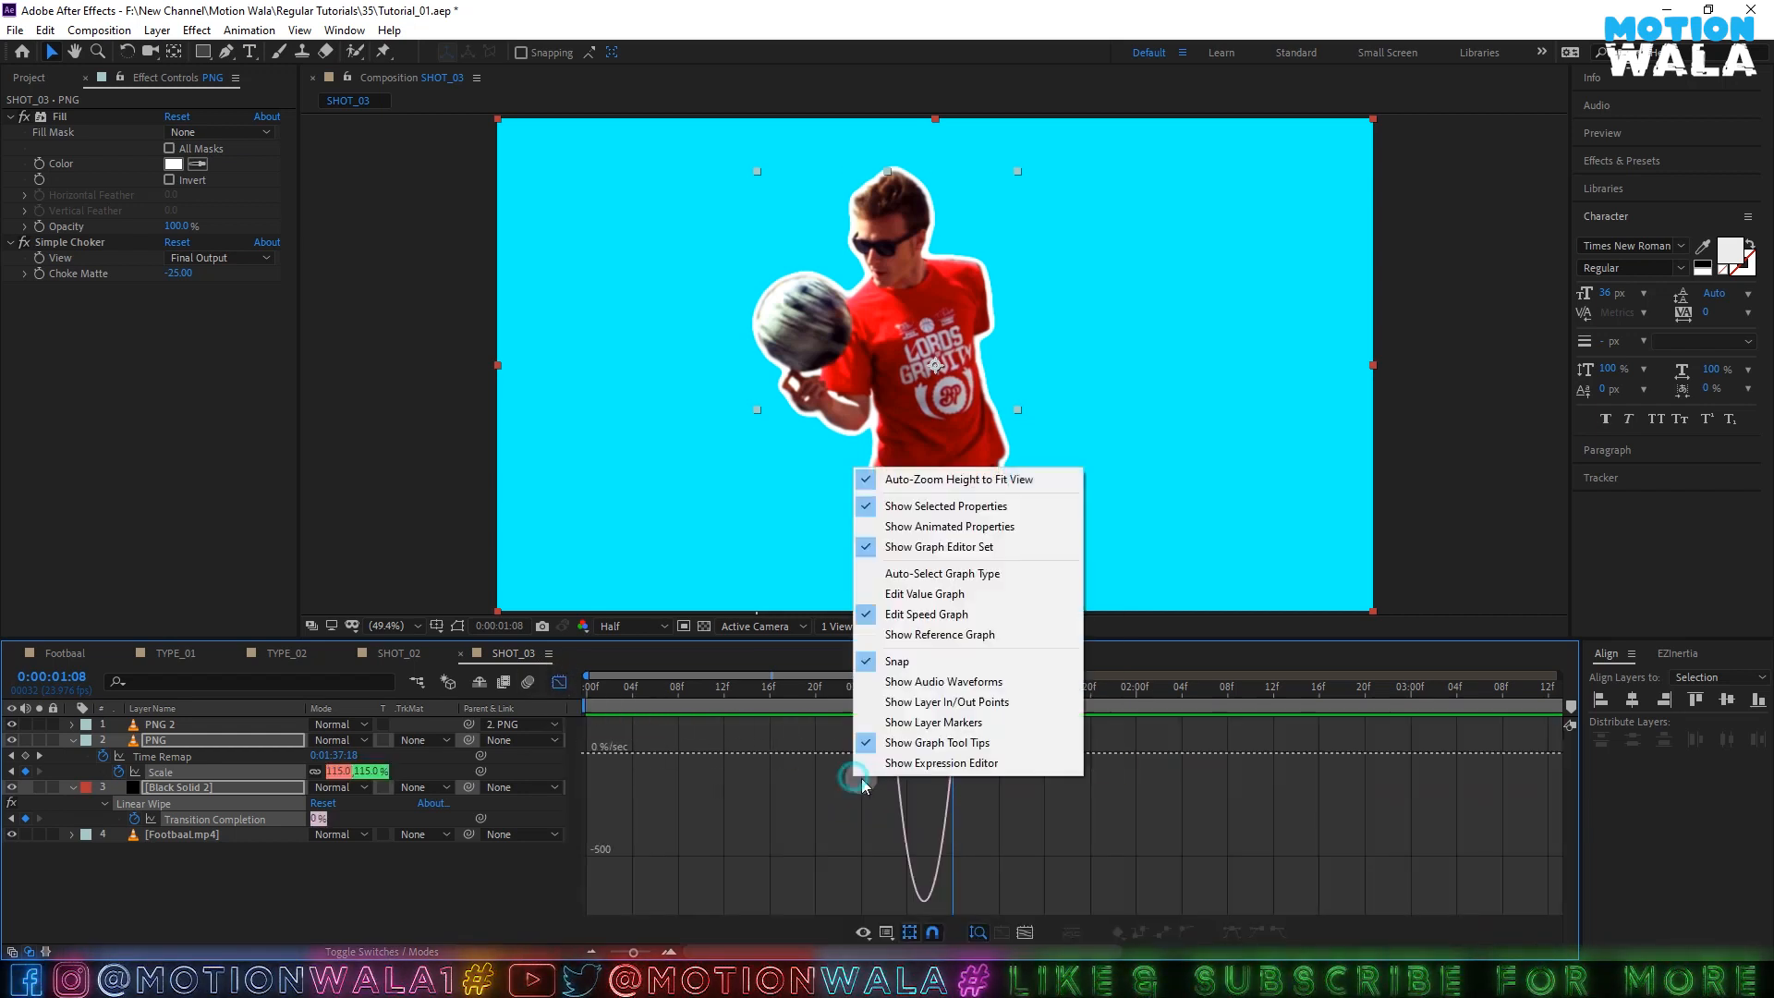
{"action": "left_click", "coordinate": [897, 615]}
{"action": "left_click_drag", "start_coordinate": [1024, 731], "coordinate": [943, 765]}
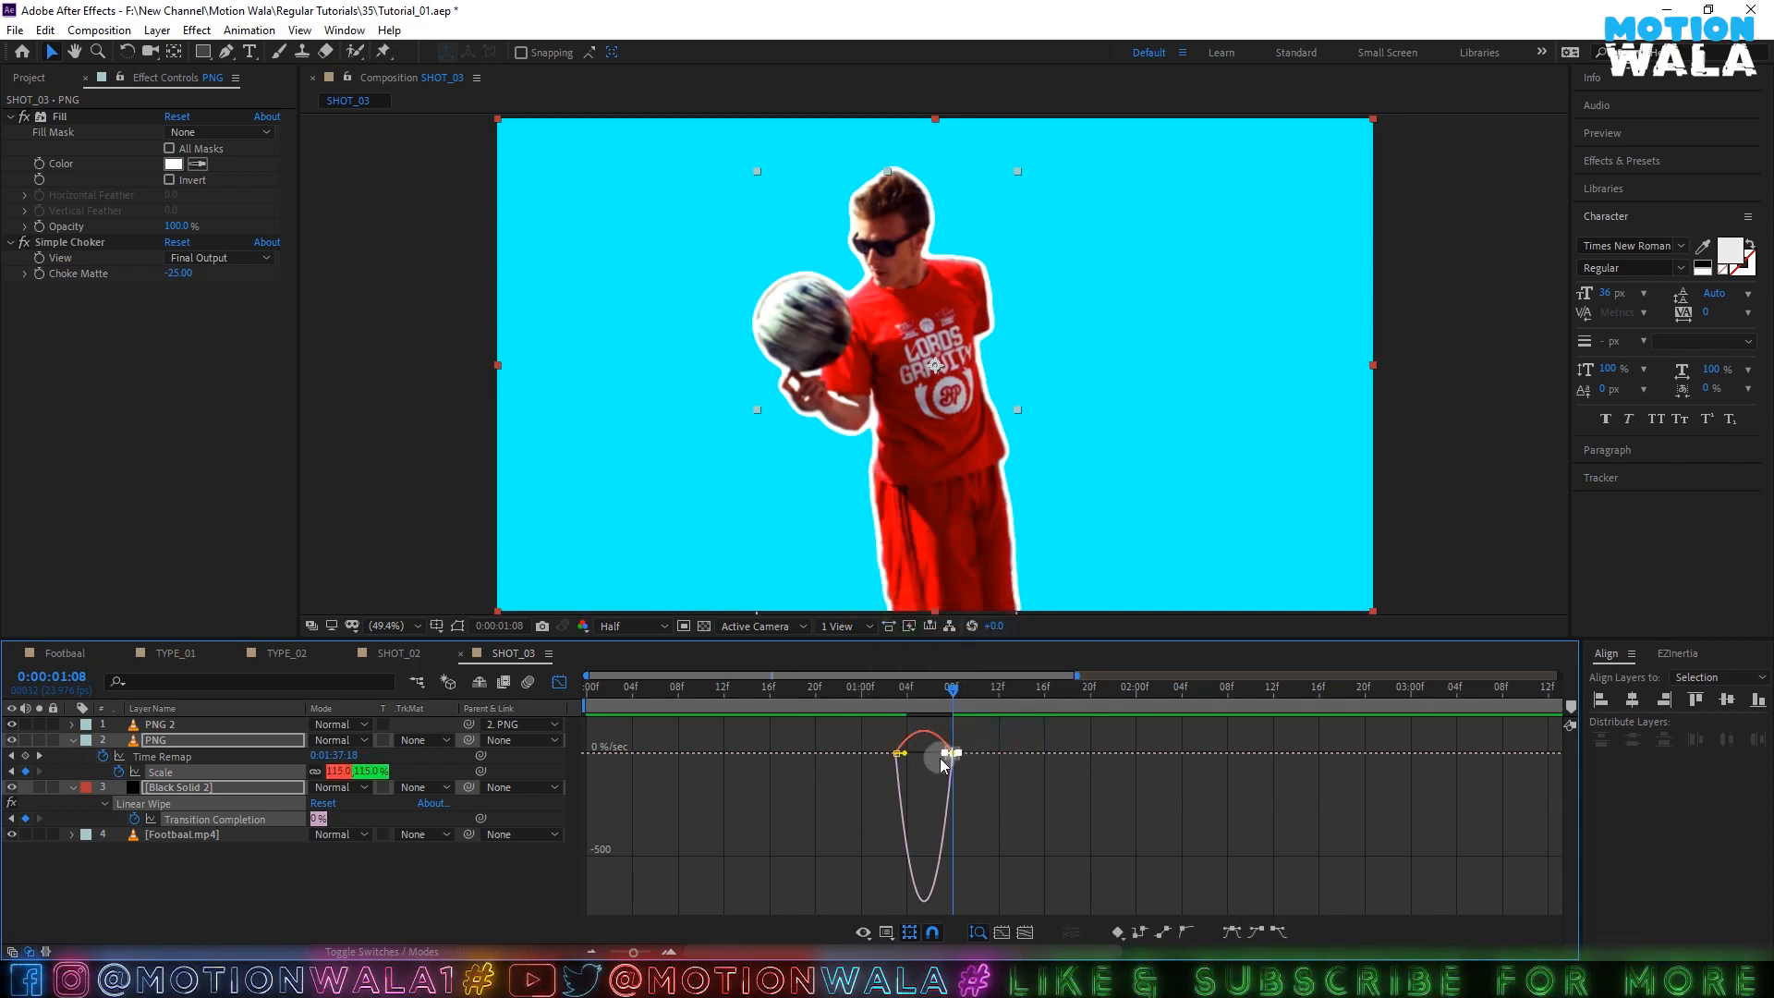
{"action": "left_click", "coordinate": [1043, 930]}
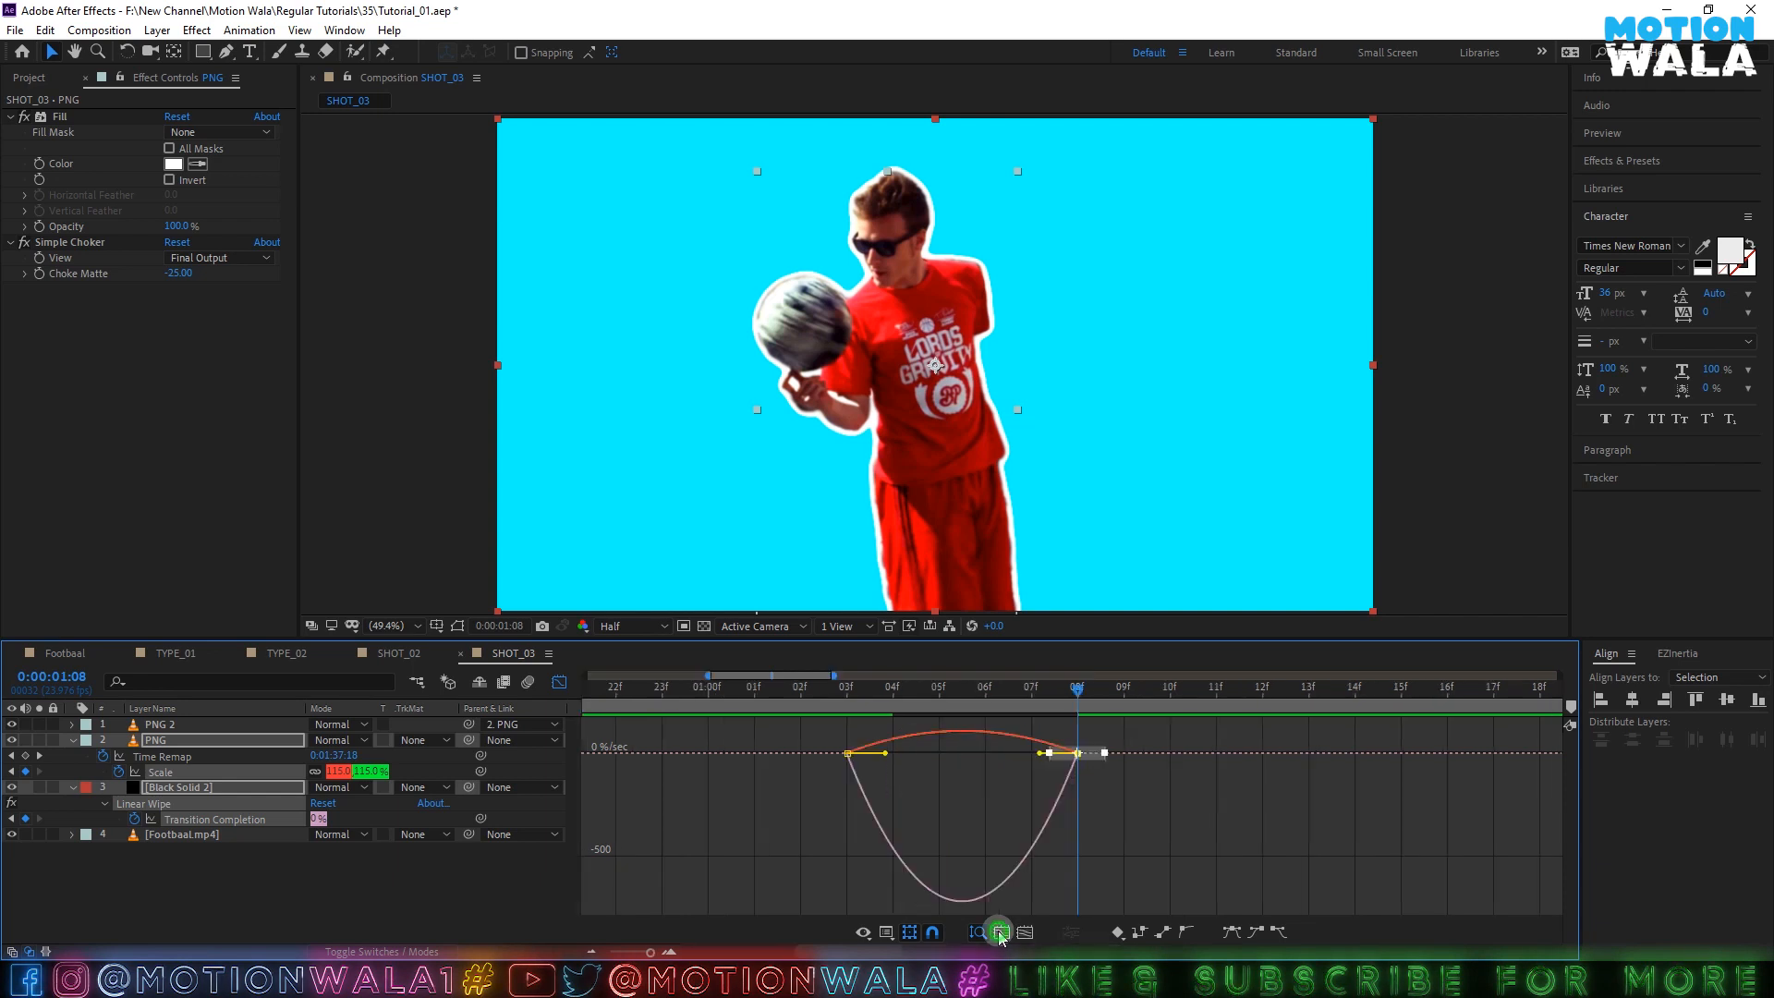
{"action": "left_click_drag", "start_coordinate": [986, 754], "coordinate": [871, 753]}
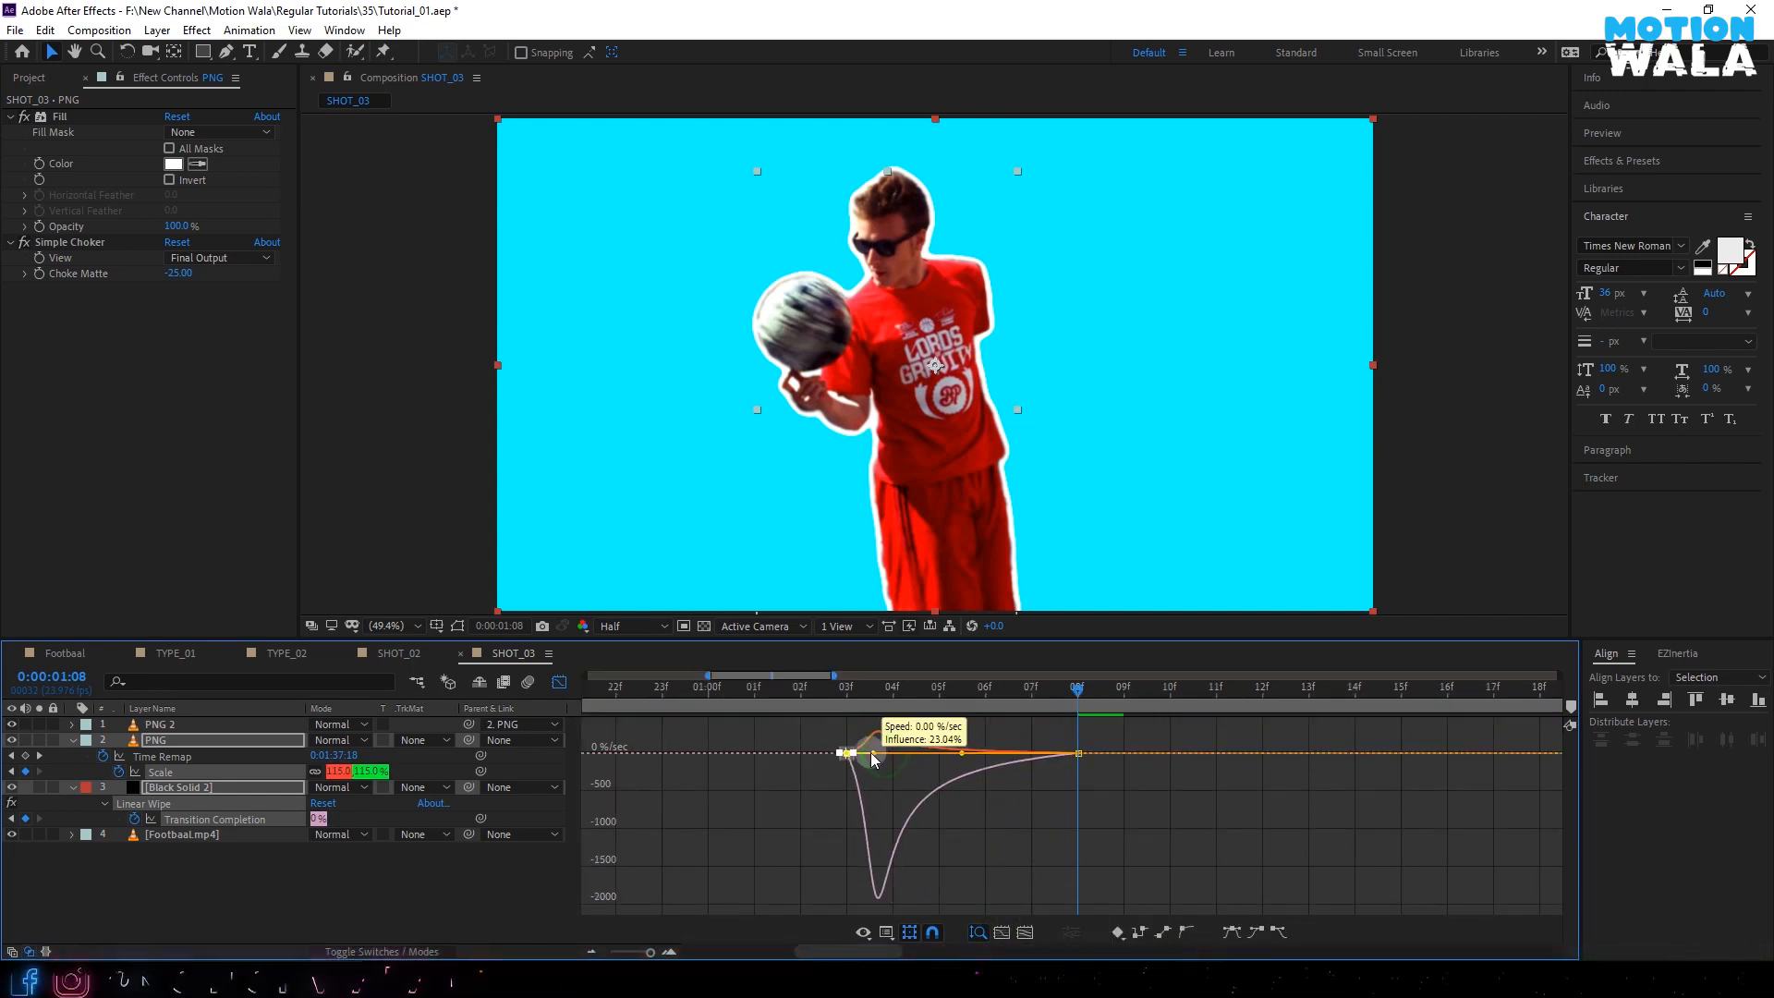
- Play back the eased scale-up and wipe from about 0:00:01:02, and close the graph editor
{"action": "left_click", "coordinate": [818, 695]}
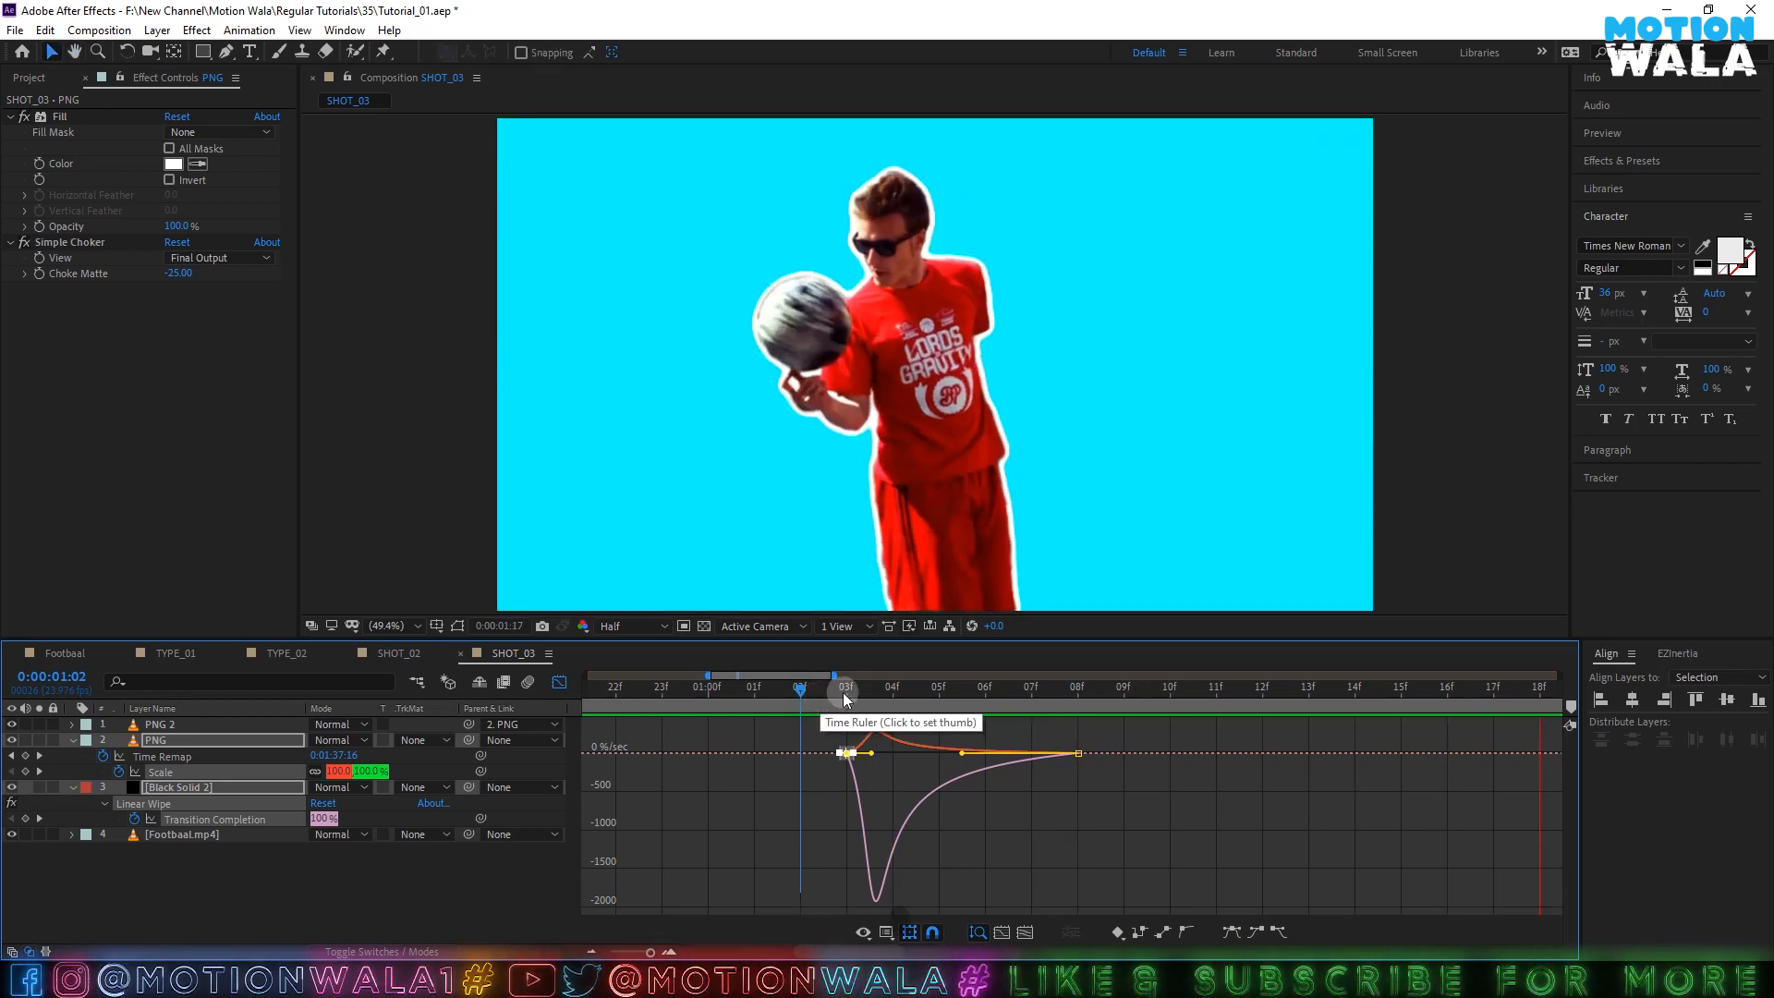
{"action": "left_click", "coordinate": [850, 698]}
{"action": "key", "text": "space"}
{"action": "key", "text": "space"}
{"action": "left_click", "coordinate": [559, 688]}
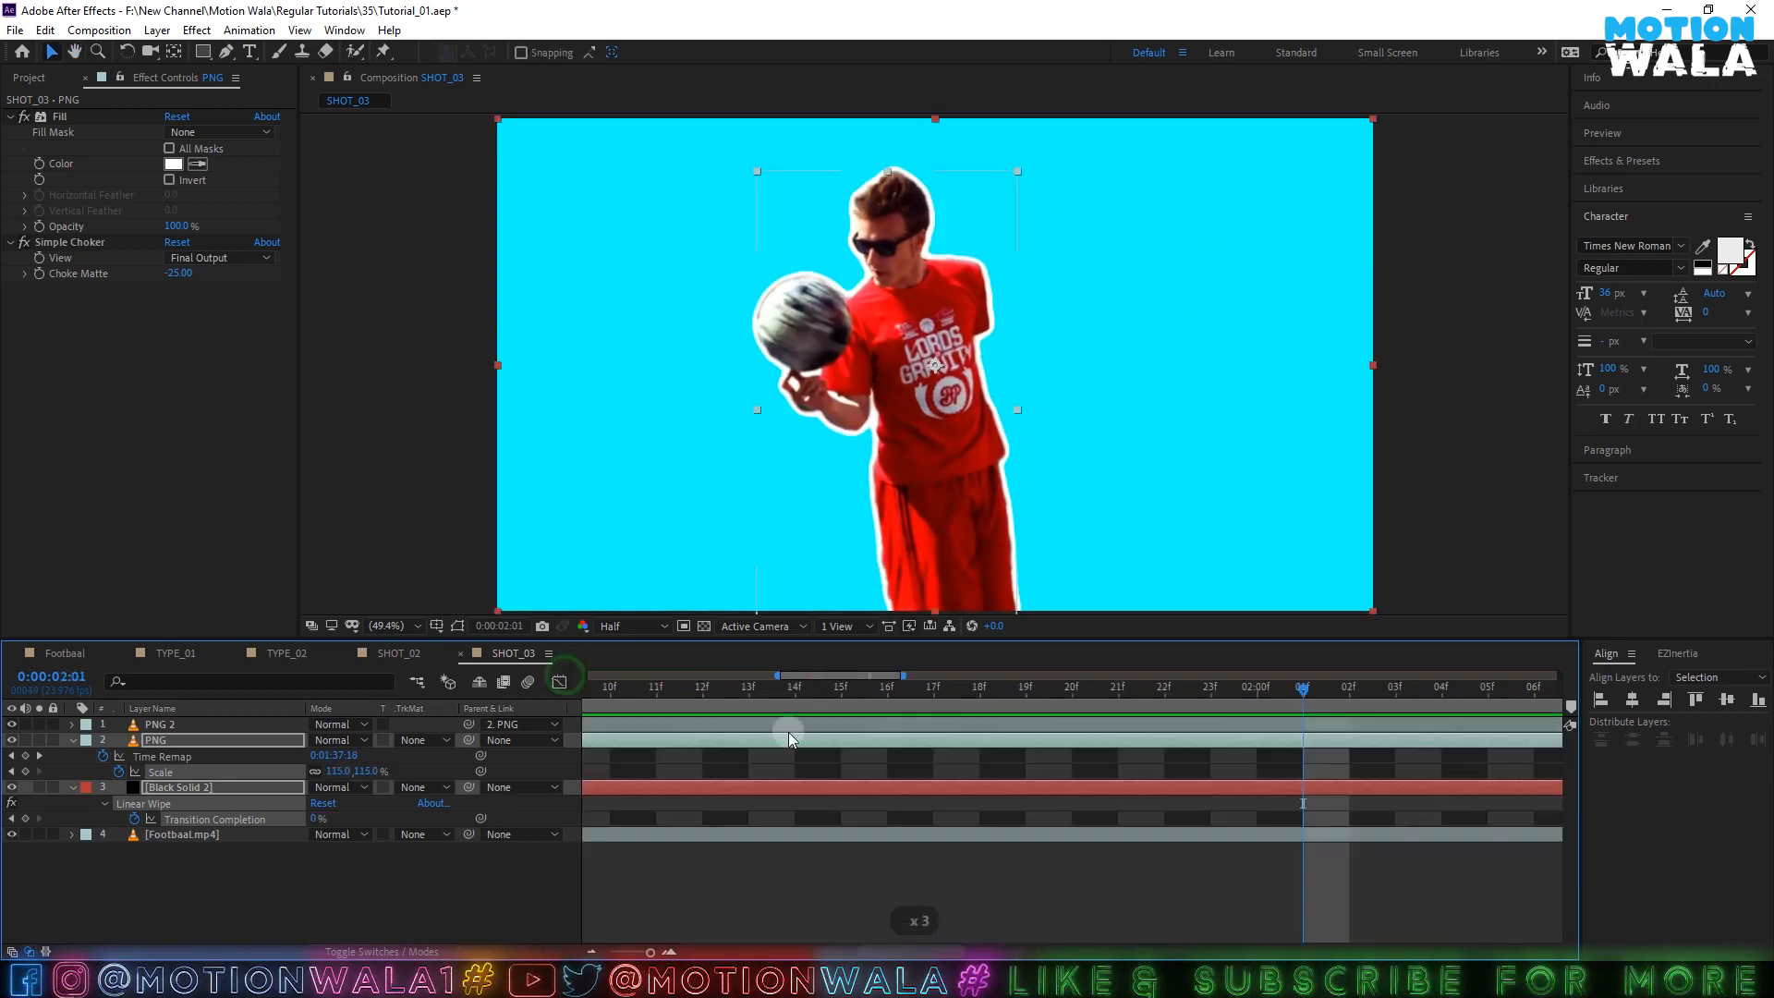
- Reapply Easy Ease to the Scale and Transition Completion keyframes of PNG and Black Solid 2, and show their speed graph
{"action": "left_click", "coordinate": [584, 954]}
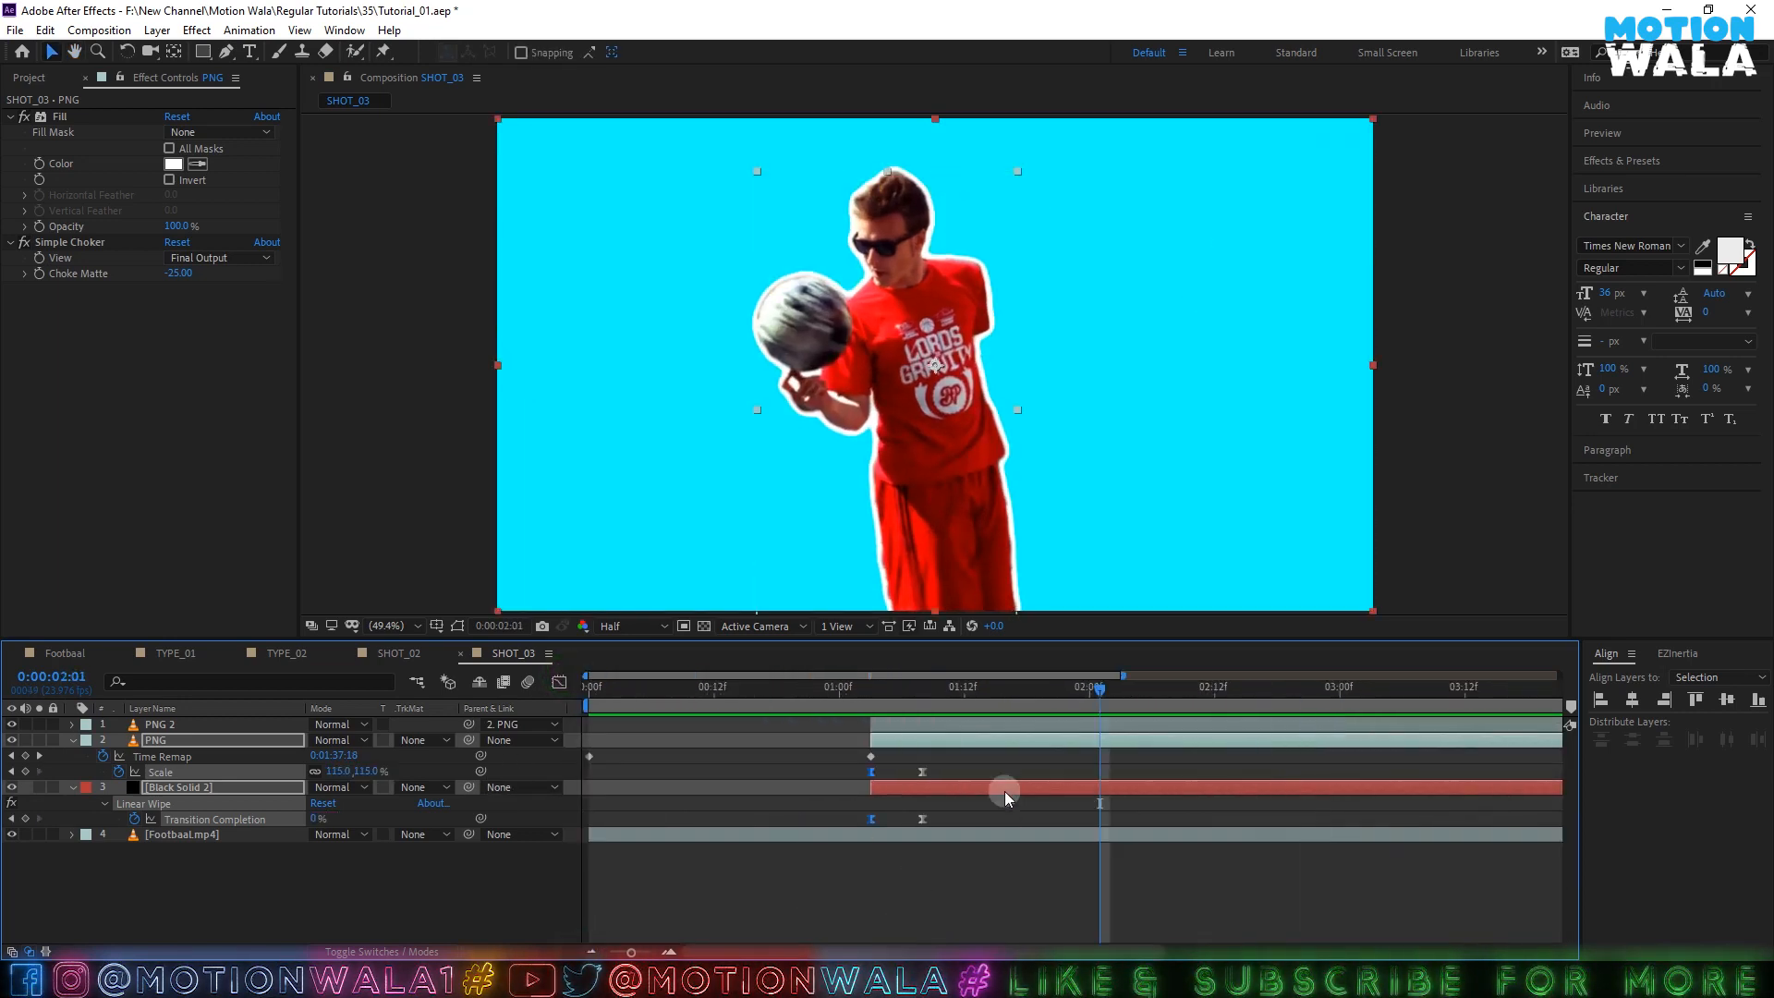
{"action": "left_click_drag", "start_coordinate": [1012, 763], "coordinate": [667, 883]}
{"action": "key", "text": "F9"}
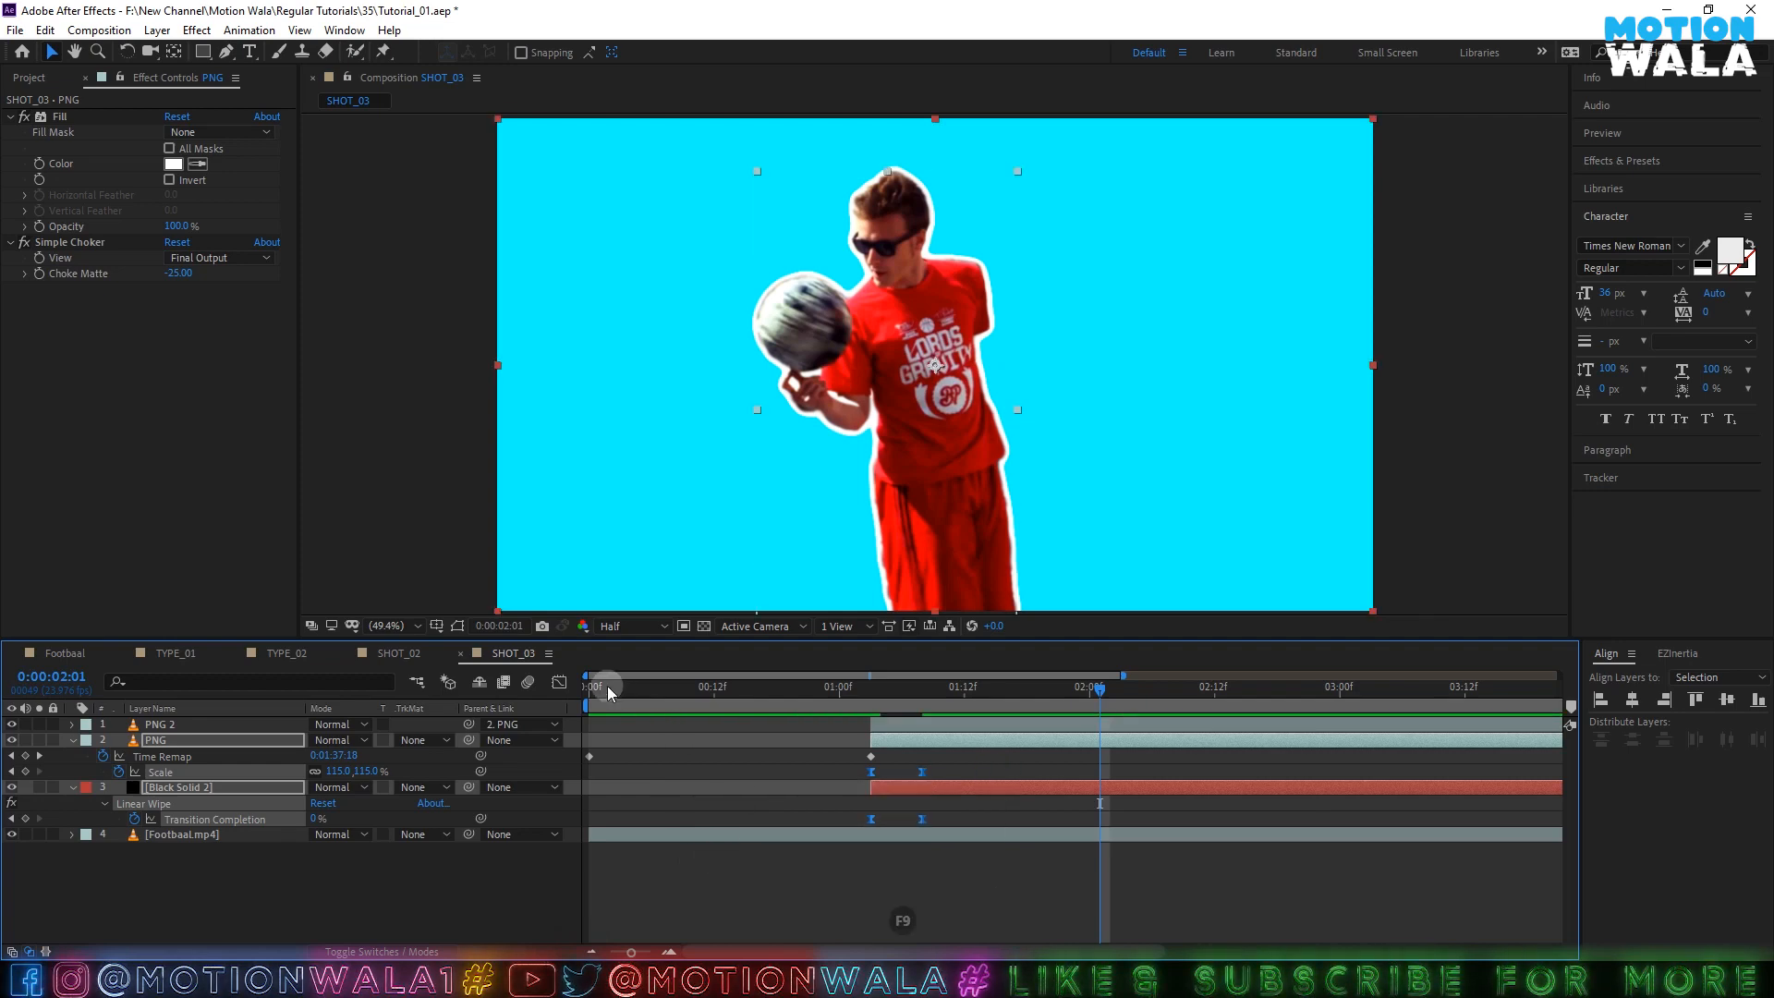
{"action": "left_click", "coordinate": [557, 688]}
- Play back the eased animation from 0:00:01:02, save the project, and return from the graph editor to the collapsed layer view
{"action": "left_click", "coordinate": [862, 700]}
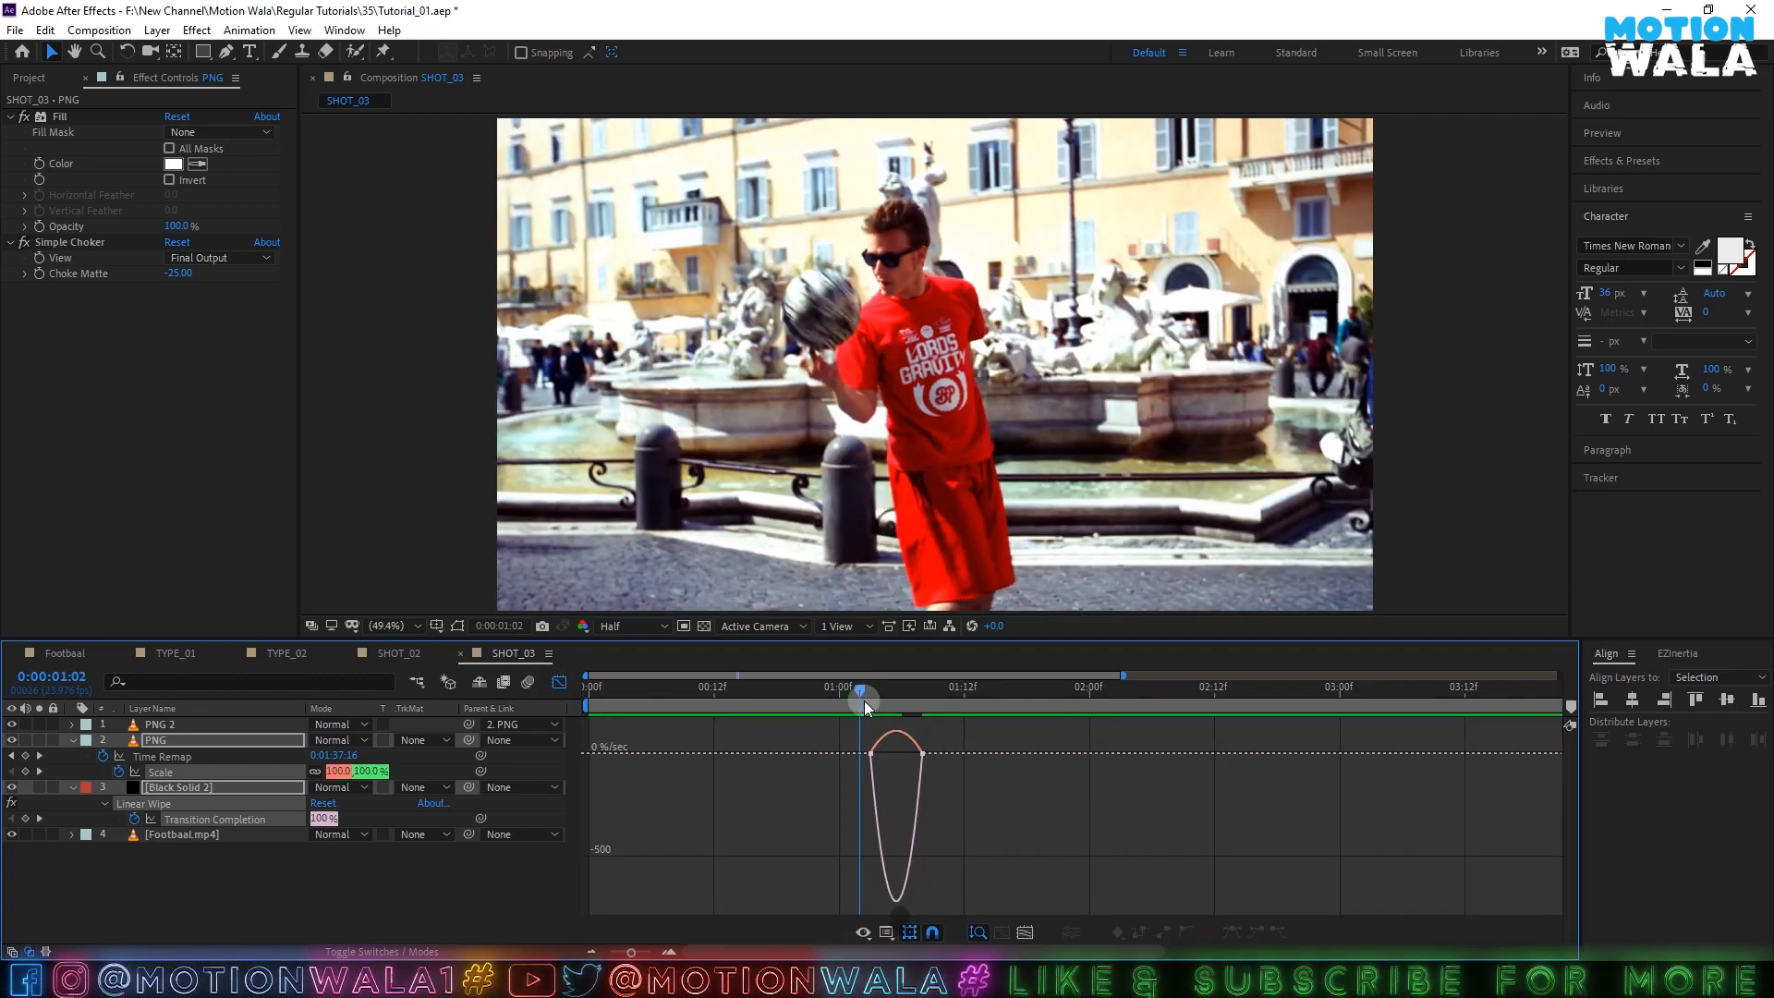
{"action": "key", "text": "space"}
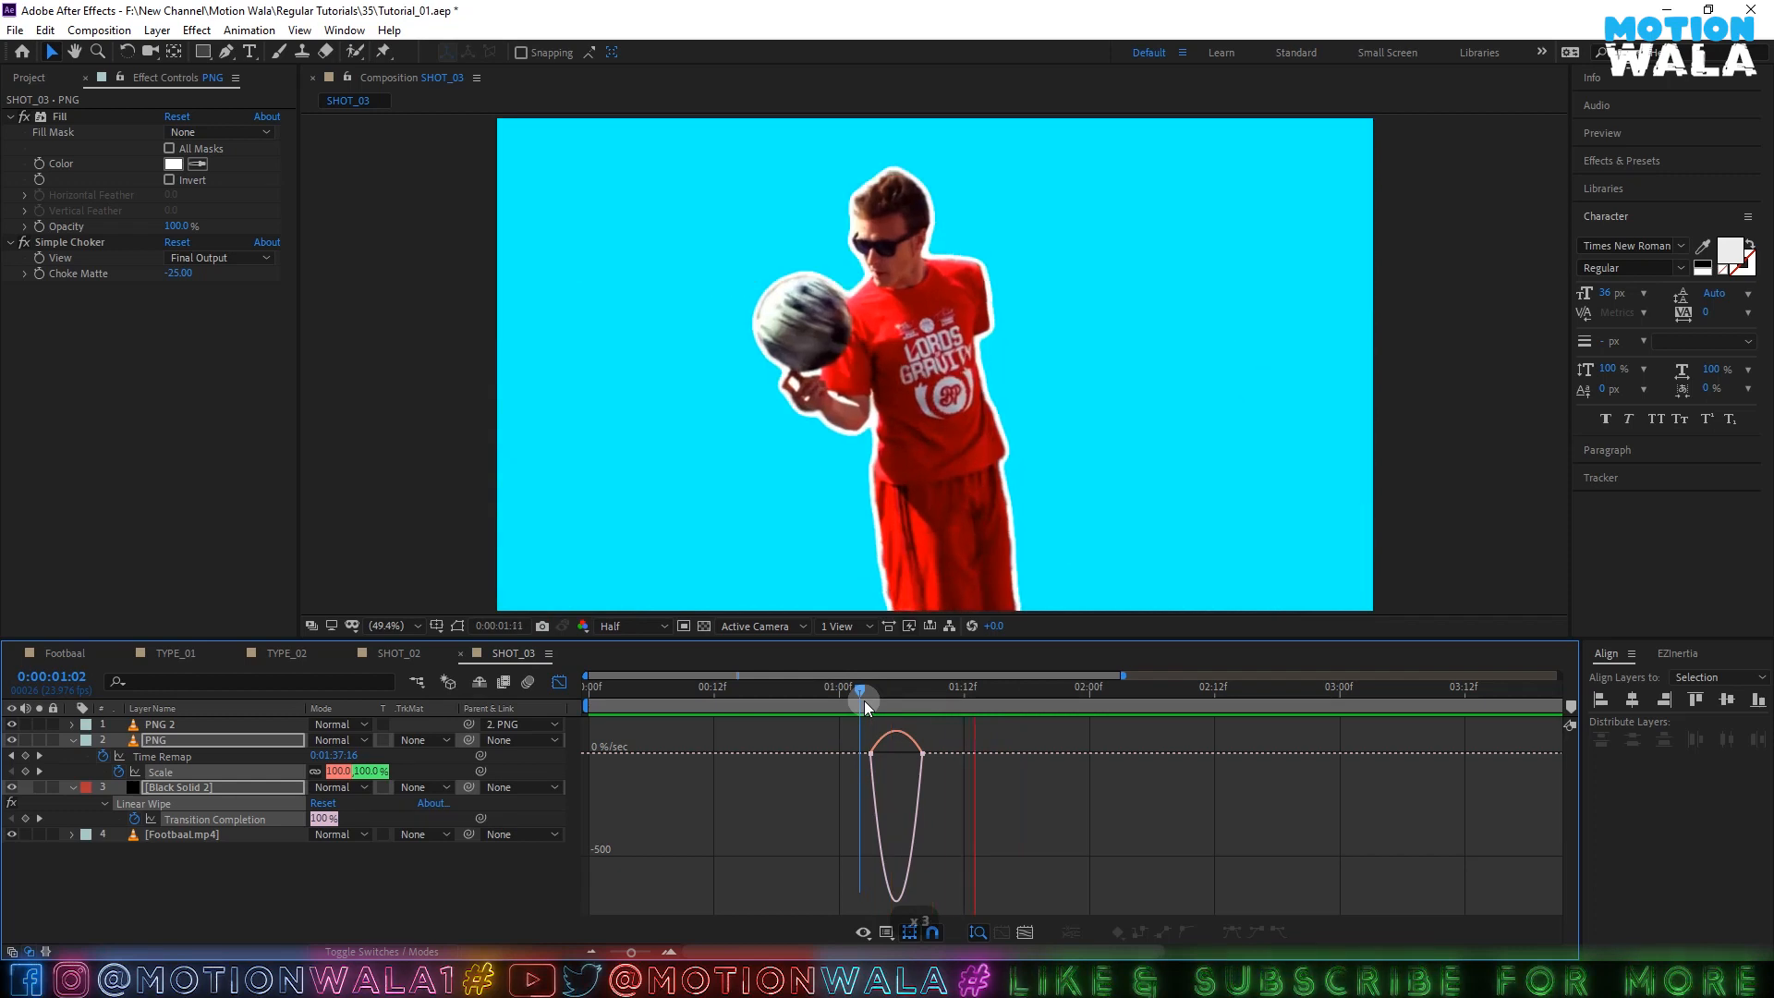
{"action": "key", "text": "ctrl+s"}
{"action": "key", "text": "u"}
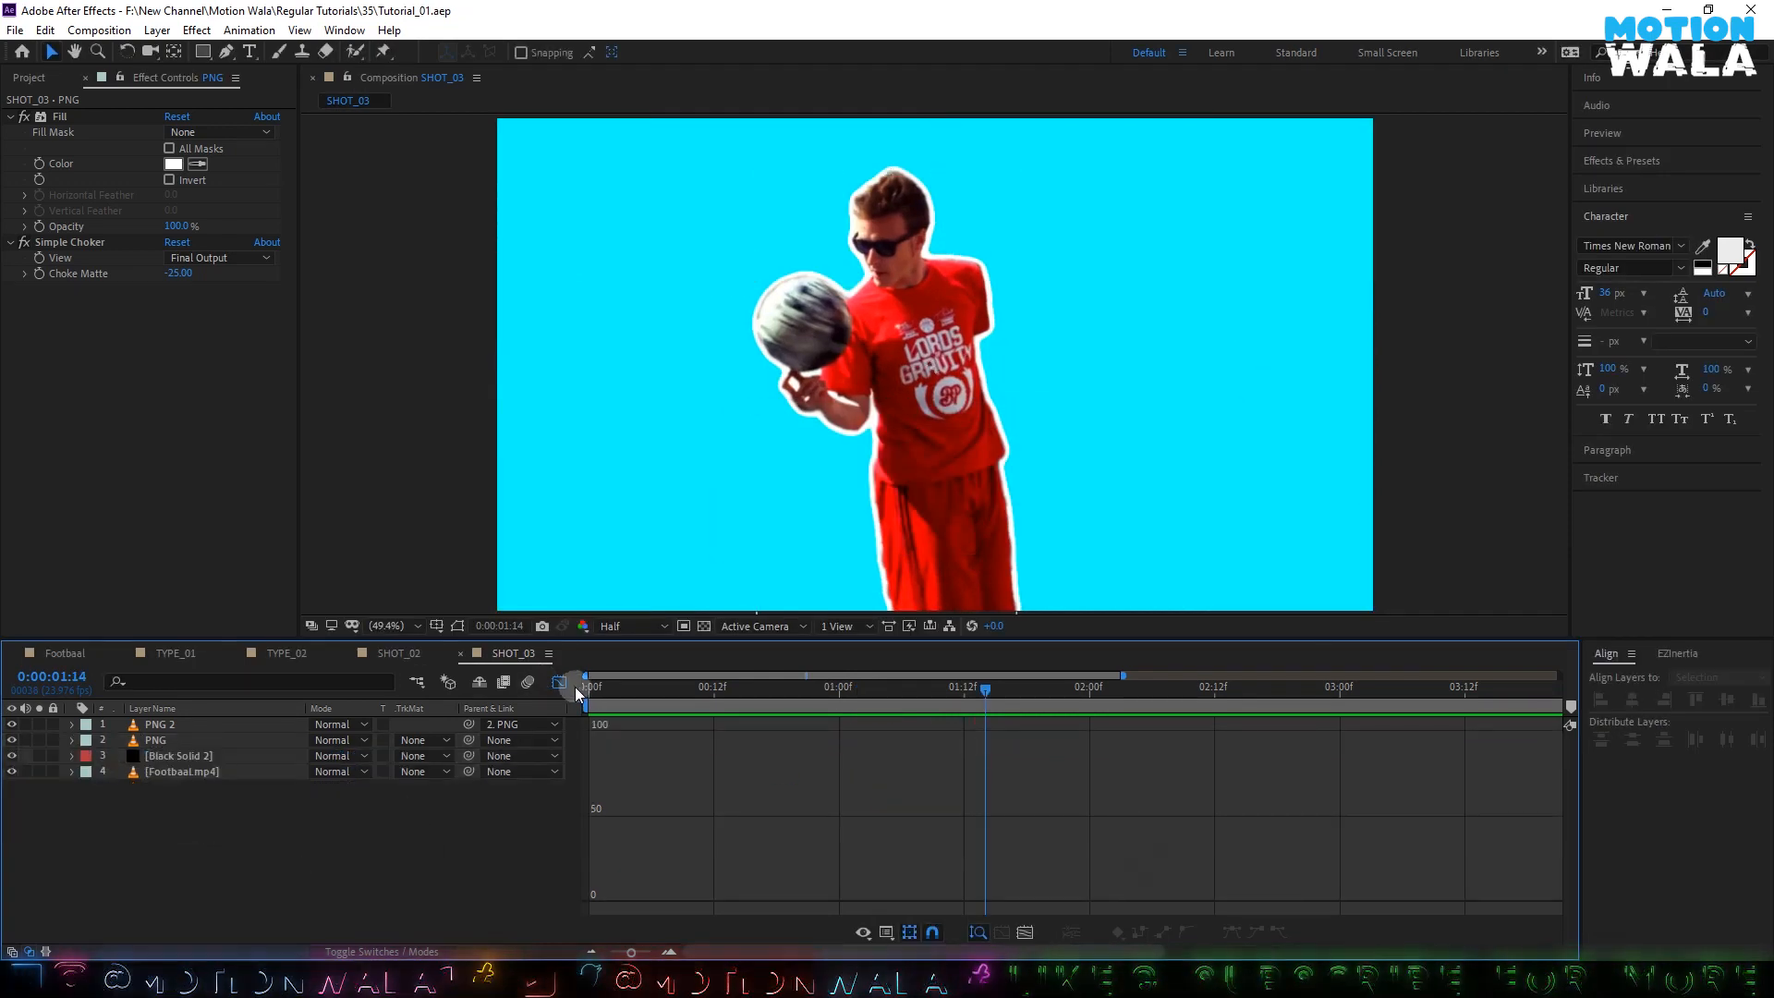
{"action": "left_click", "coordinate": [558, 681]}
- Check the finished SHOT_02 composition around 0:00:02:21 for its text design, and return to SHOT_03
{"action": "left_click", "coordinate": [415, 651]}
{"action": "mouse_move", "coordinate": [885, 685]}
{"action": "left_mouse_down"}
{"action": "mouse_move", "coordinate": [999, 684]}
{"action": "mouse_move", "coordinate": [983, 682]}
{"action": "left_mouse_up"}
{"action": "left_click", "coordinate": [1522, 445]}
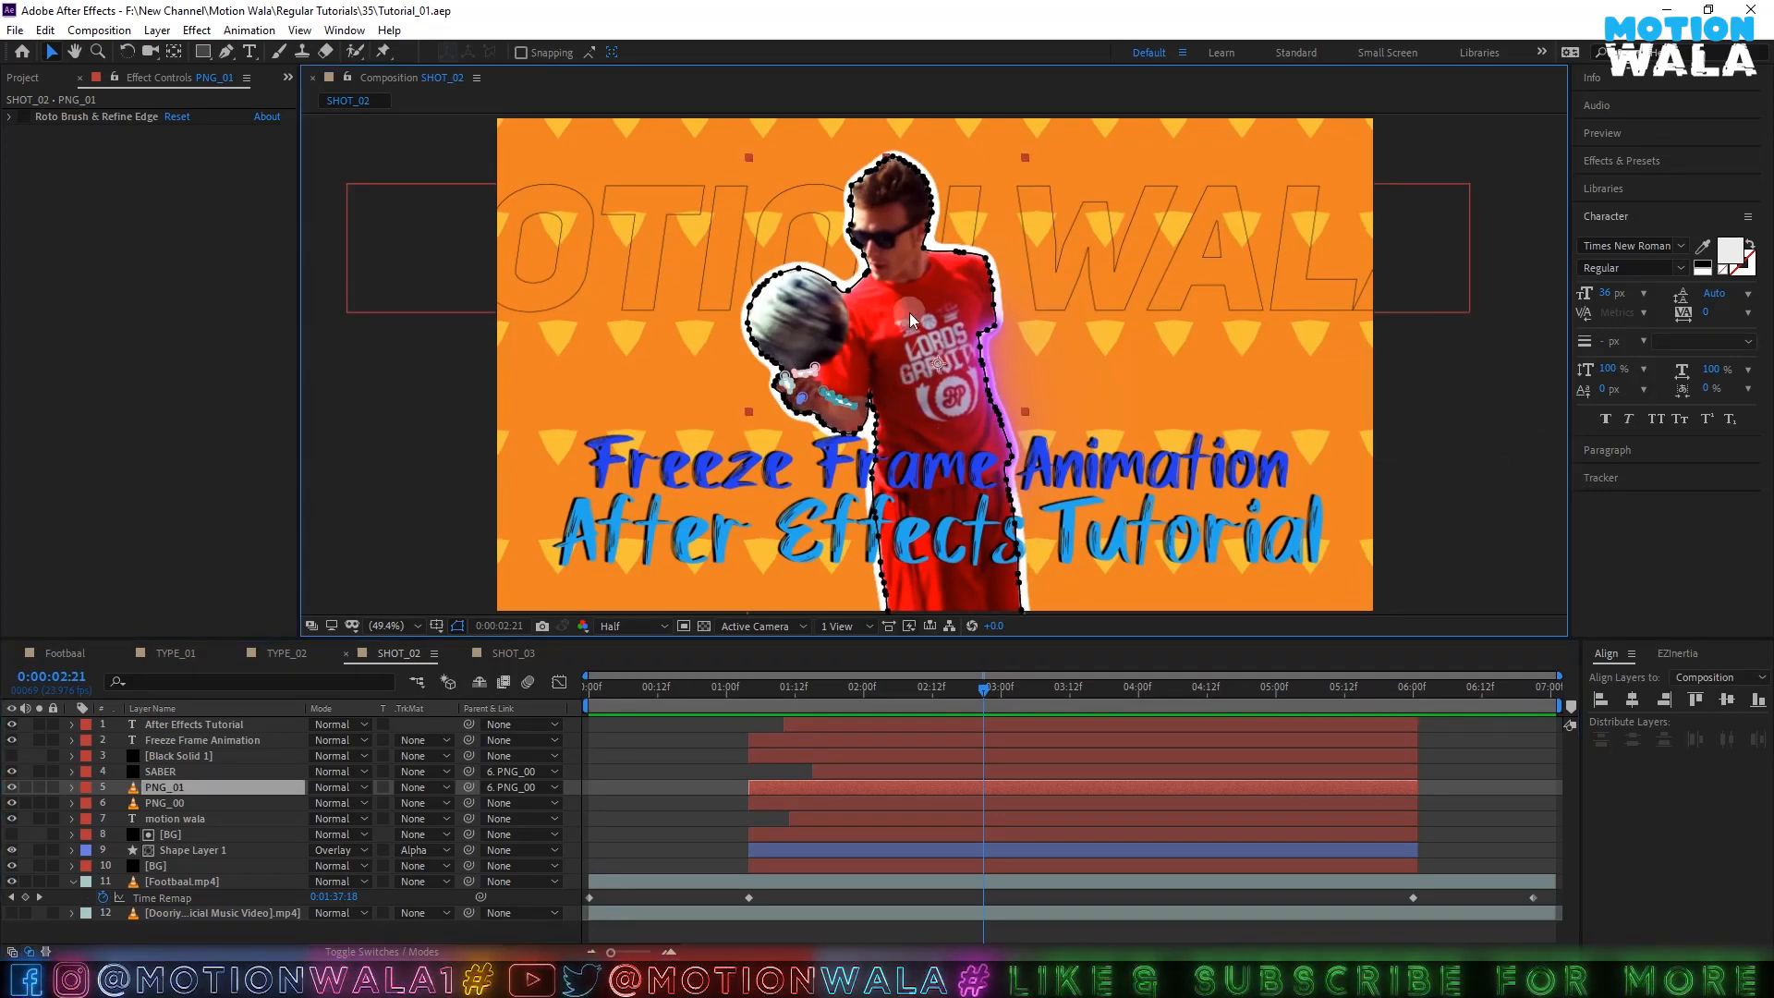
{"action": "left_click", "coordinate": [495, 653]}
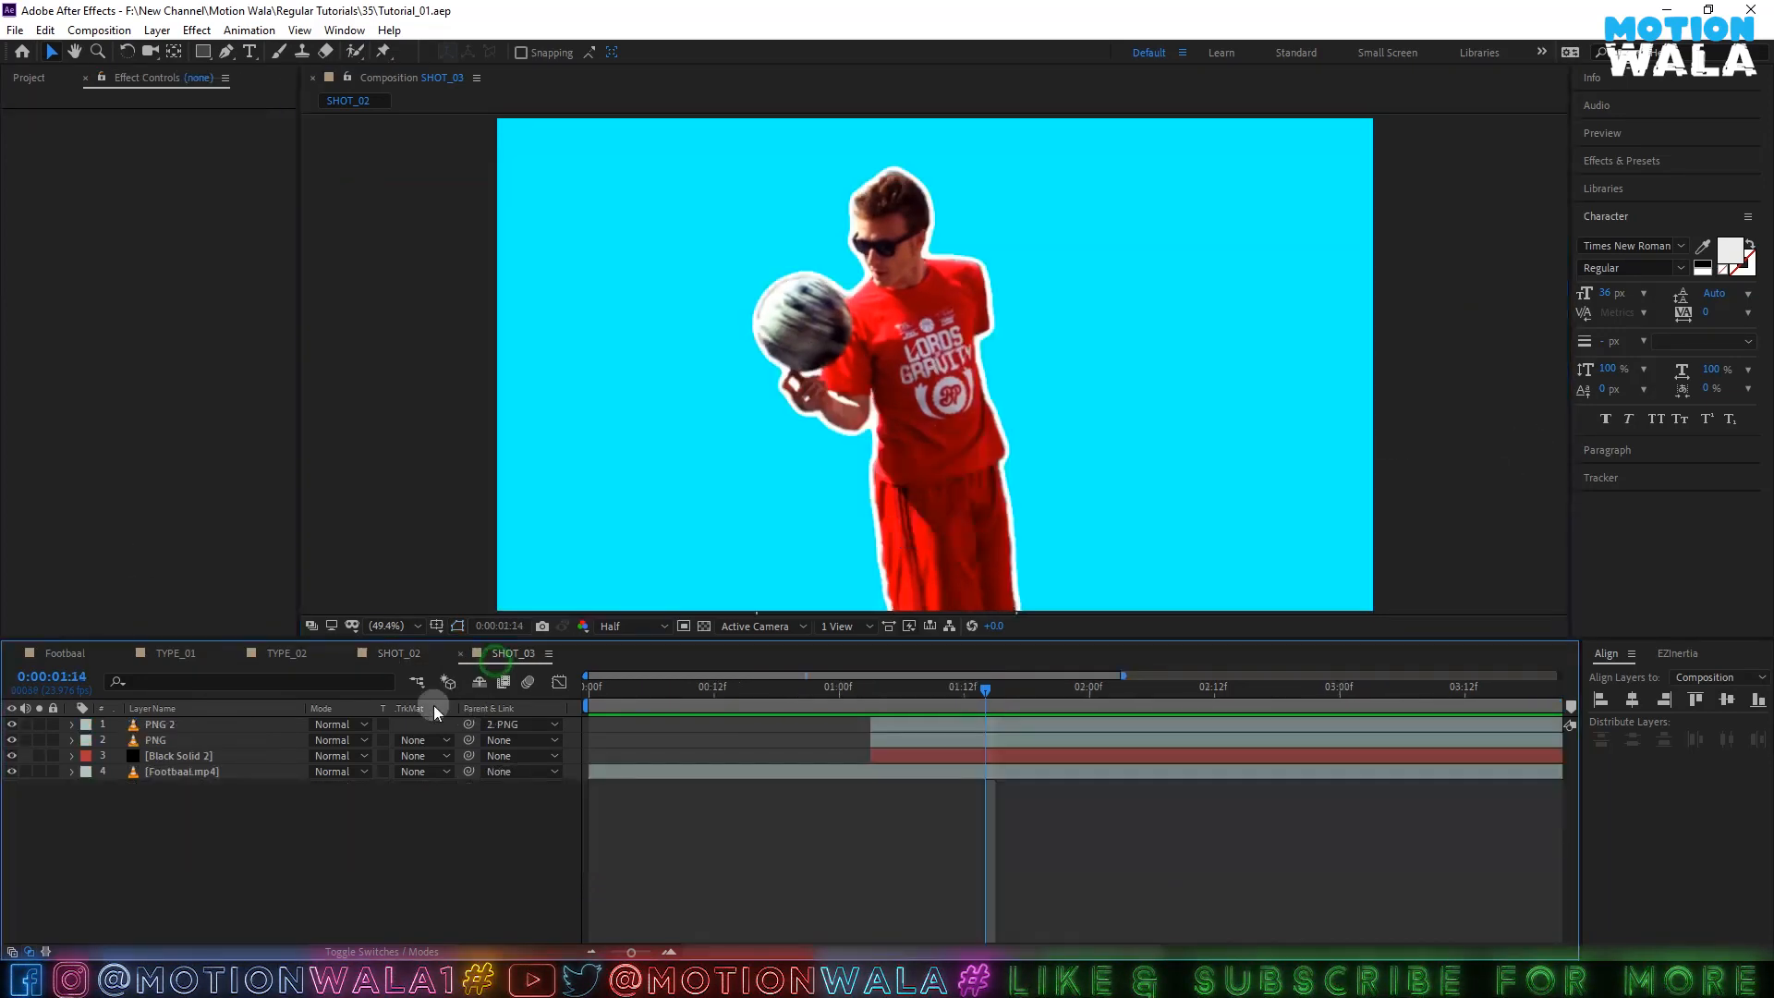
- At 0:00:01:23, add a 229 px text layer reading "Motion Wala" over the player's legs
{"action": "left_click_drag", "start_coordinate": [964, 689], "coordinate": [1079, 694]}
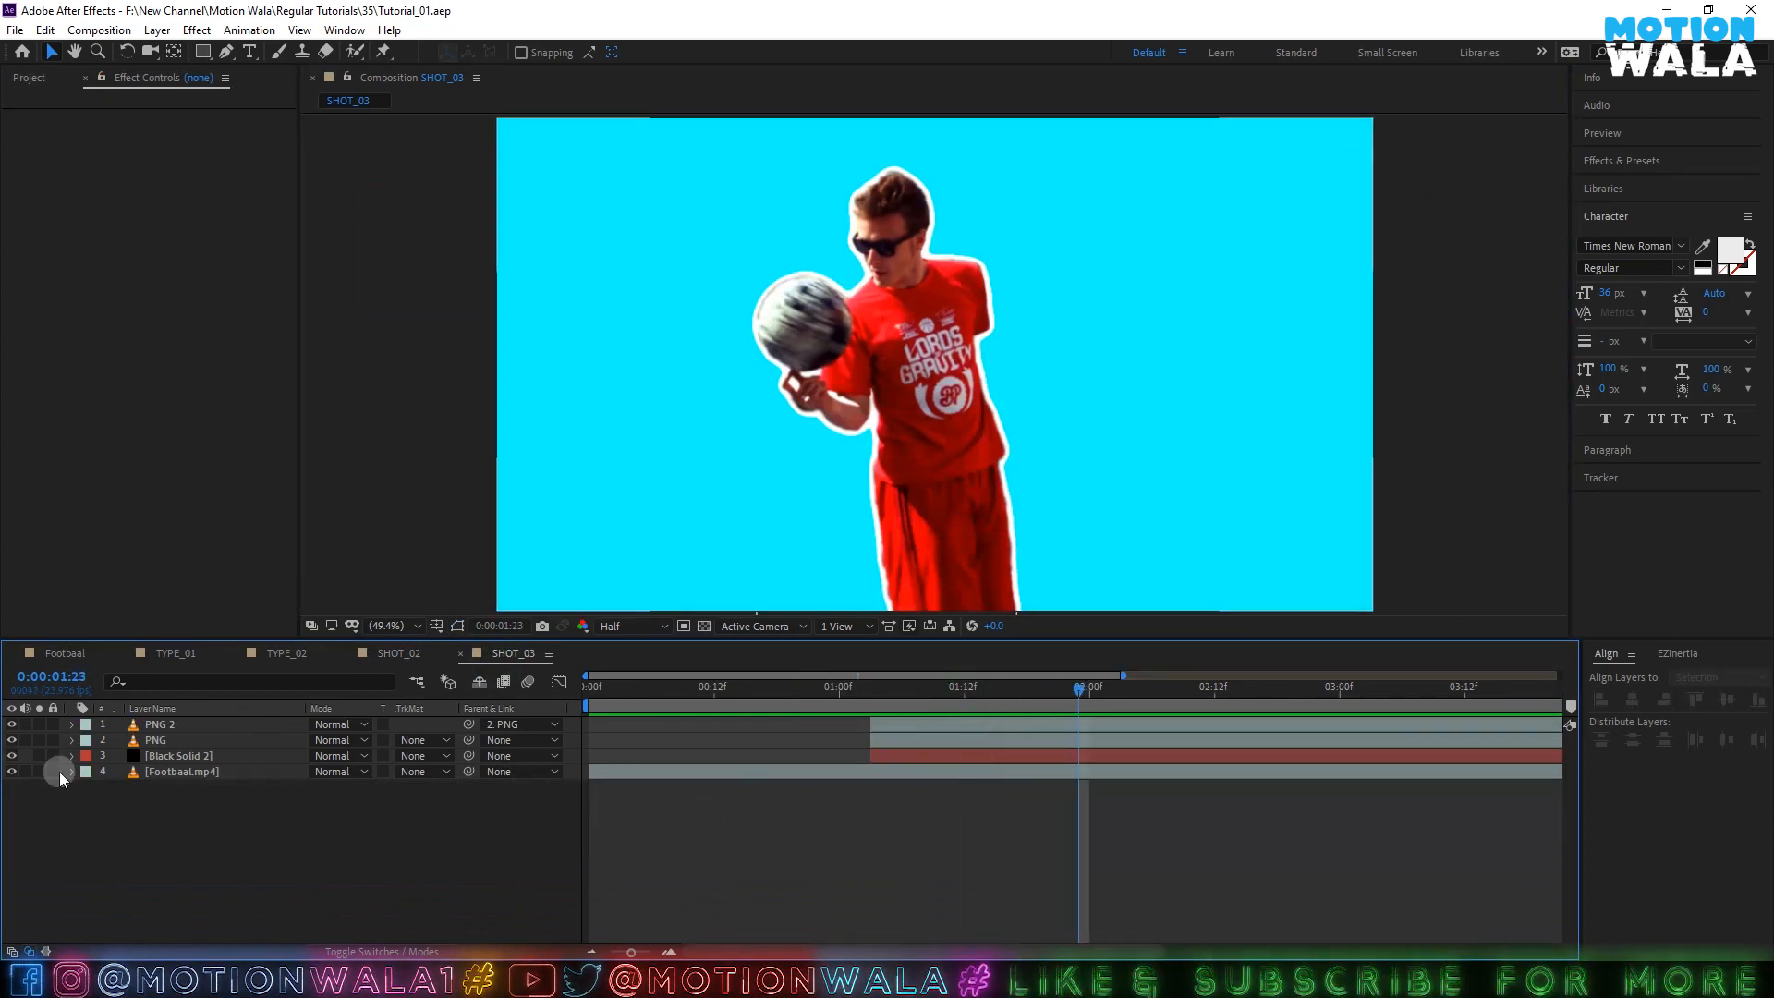
{"action": "left_click", "coordinate": [240, 726]}
{"action": "left_click", "coordinate": [168, 740]}
{"action": "left_click", "coordinate": [177, 757]}
{"action": "left_click", "coordinate": [221, 831]}
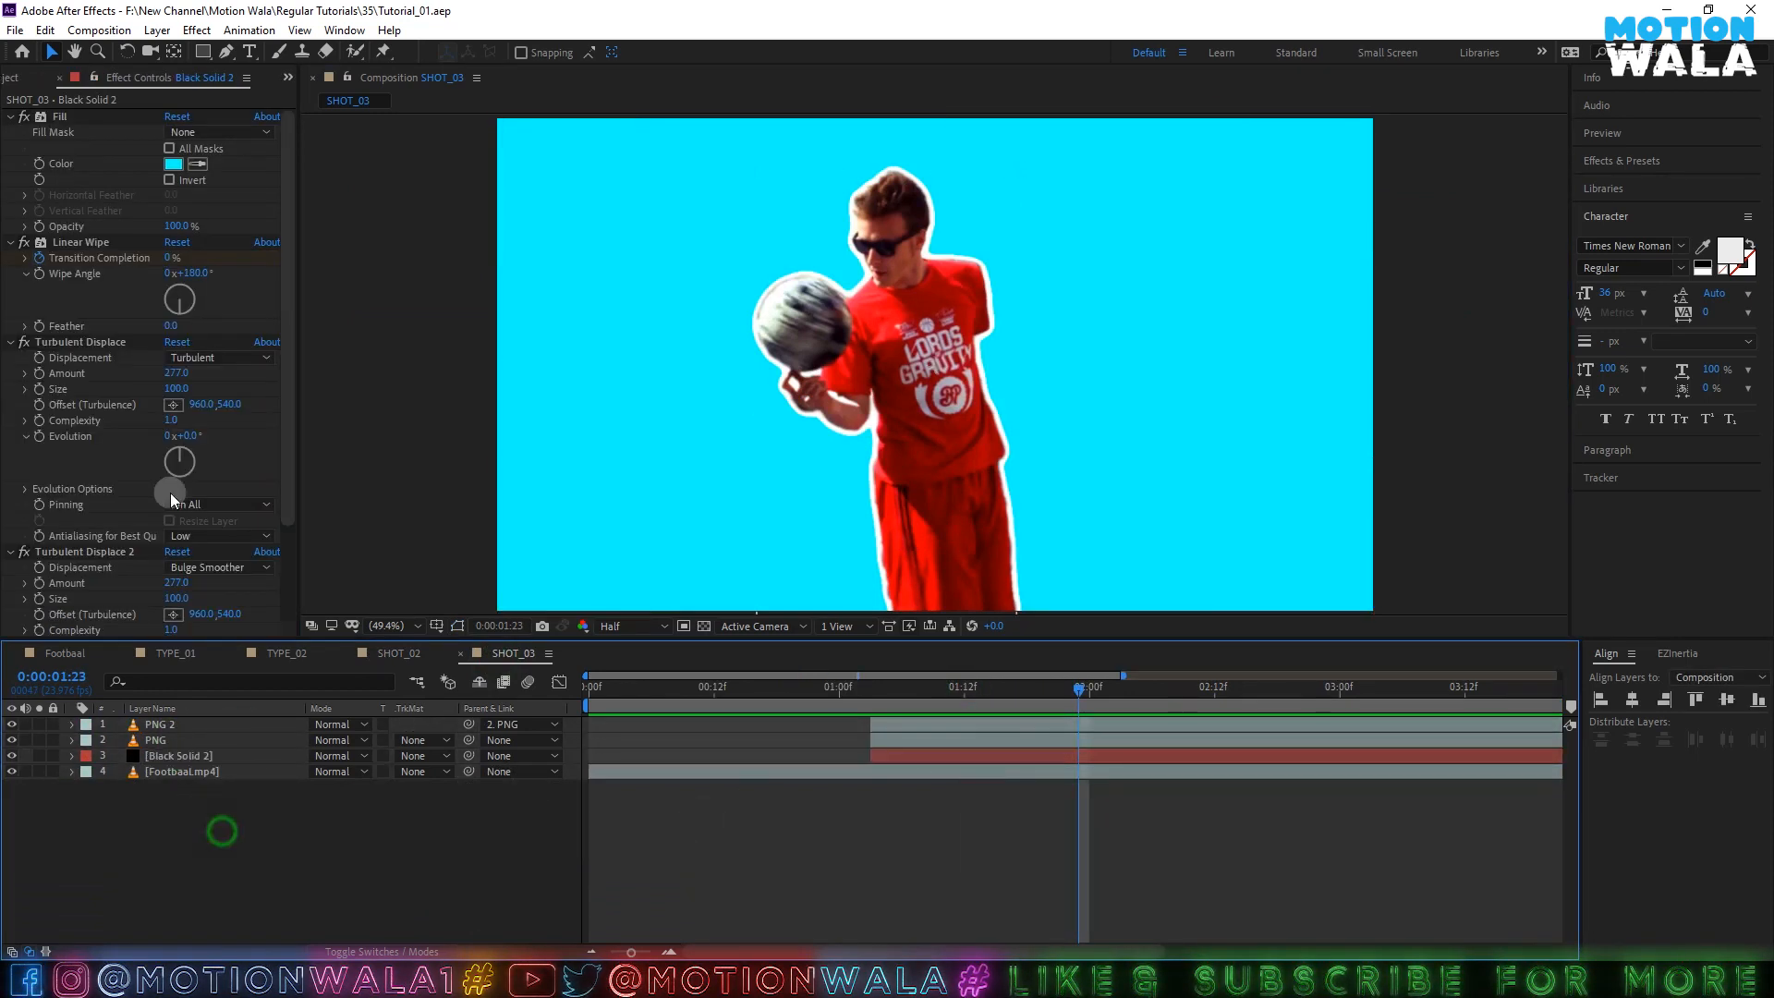
{"action": "left_click", "coordinate": [249, 50]}
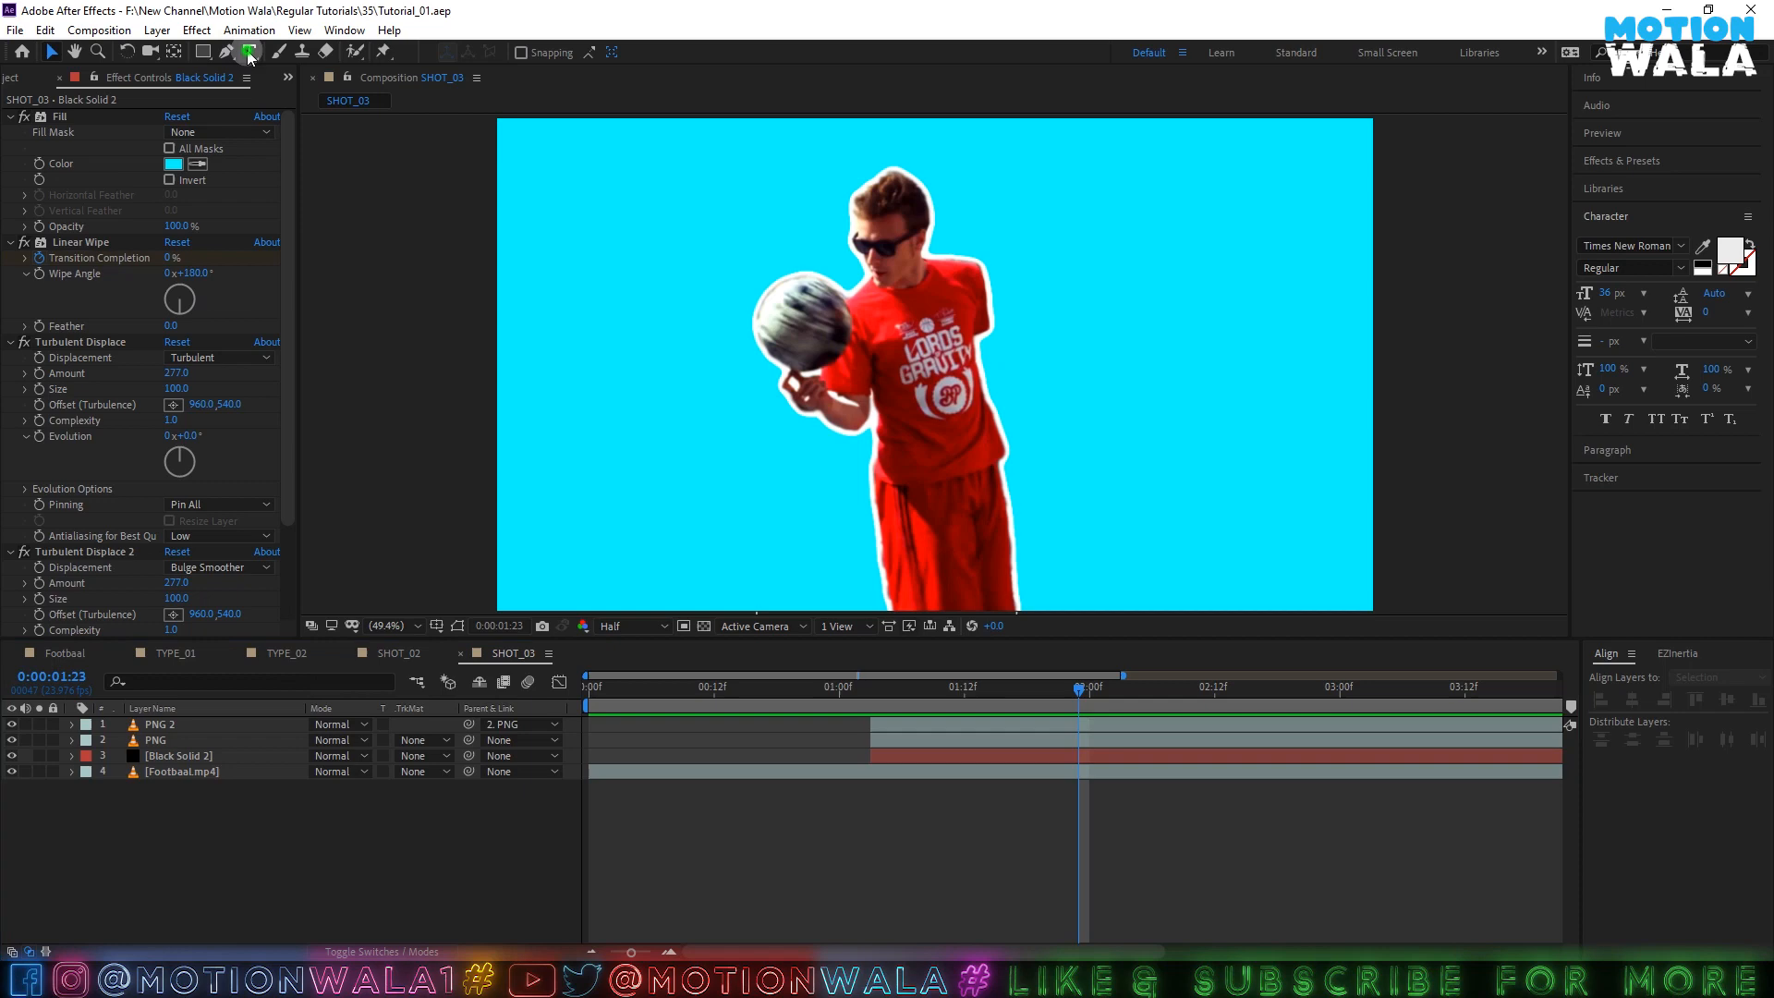
{"action": "left_click", "coordinate": [893, 525]}
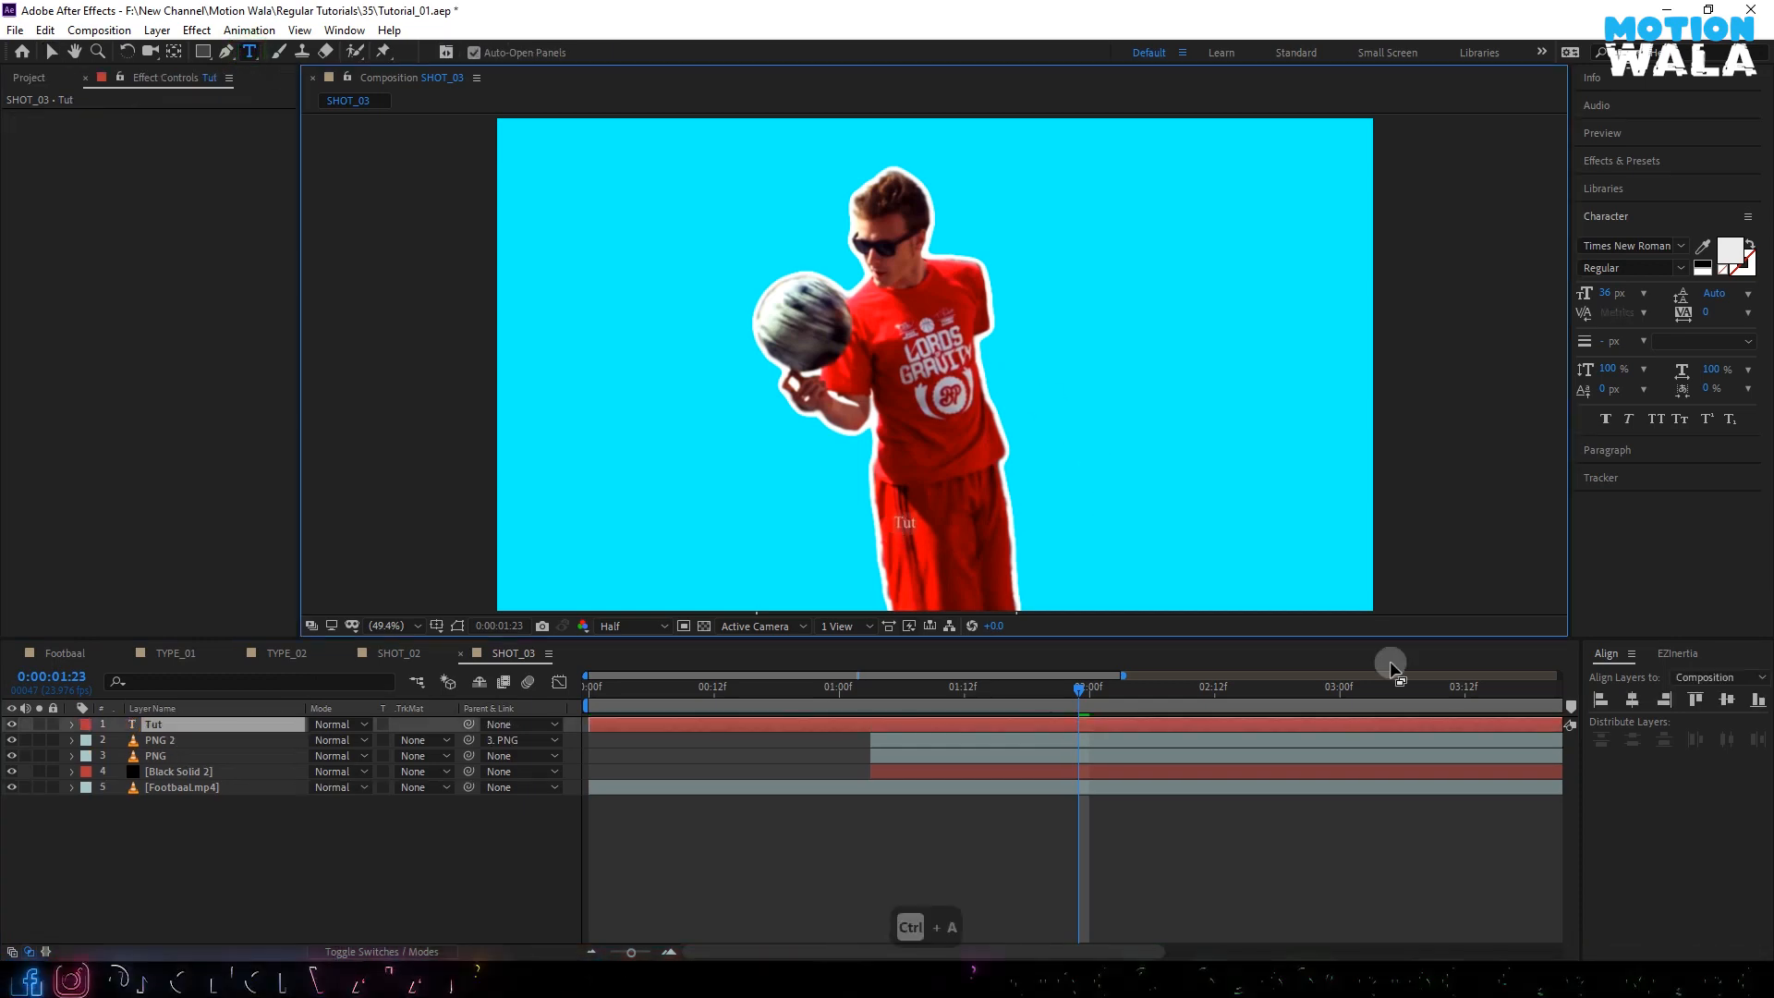
{"action": "type", "text": "Motion Wala"}
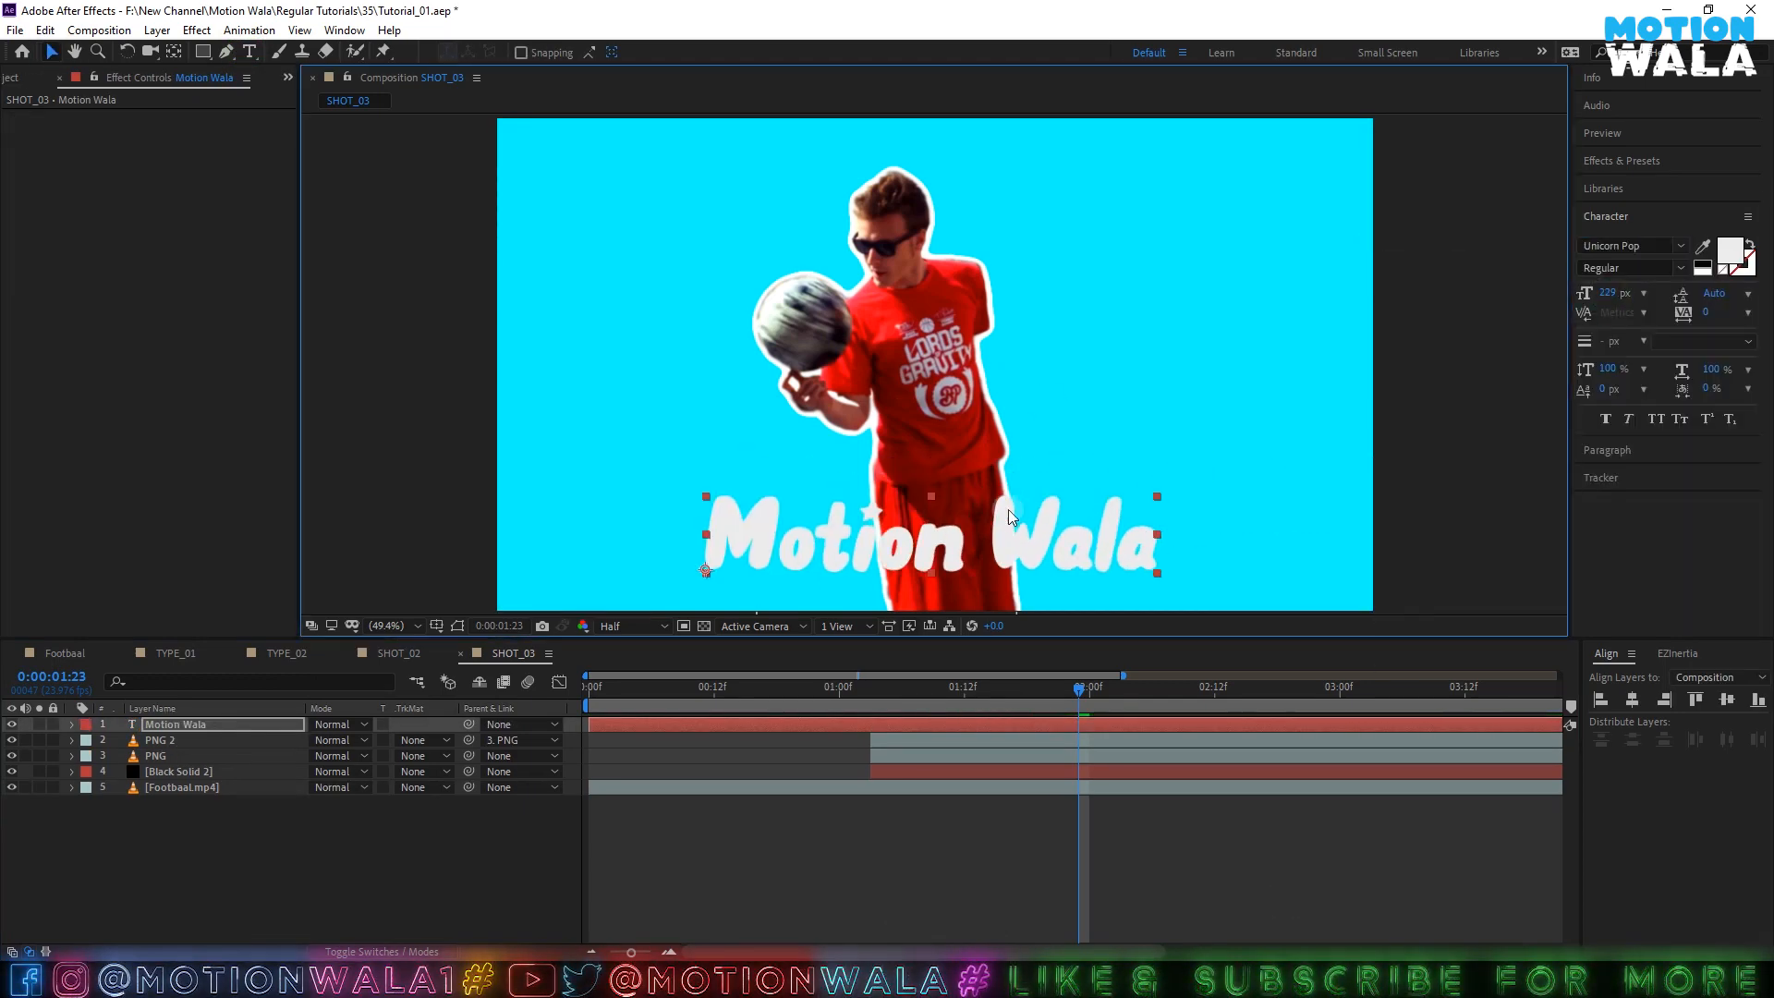
- Change the Motion Wala text's font to Sharkines Demo, adjust its position across the player's shorts, and save the project
{"action": "left_click", "coordinate": [1680, 246]}
{"action": "left_click_drag", "start_coordinate": [1008, 513], "coordinate": [1054, 530]}
{"action": "scroll", "coordinate": [1649, 462], "scroll_direction": "up", "scroll_amount": 8}
{"action": "left_click", "coordinate": [1649, 462]}
{"action": "key", "text": "ctrl+s"}
{"action": "left_click", "coordinate": [989, 645]}
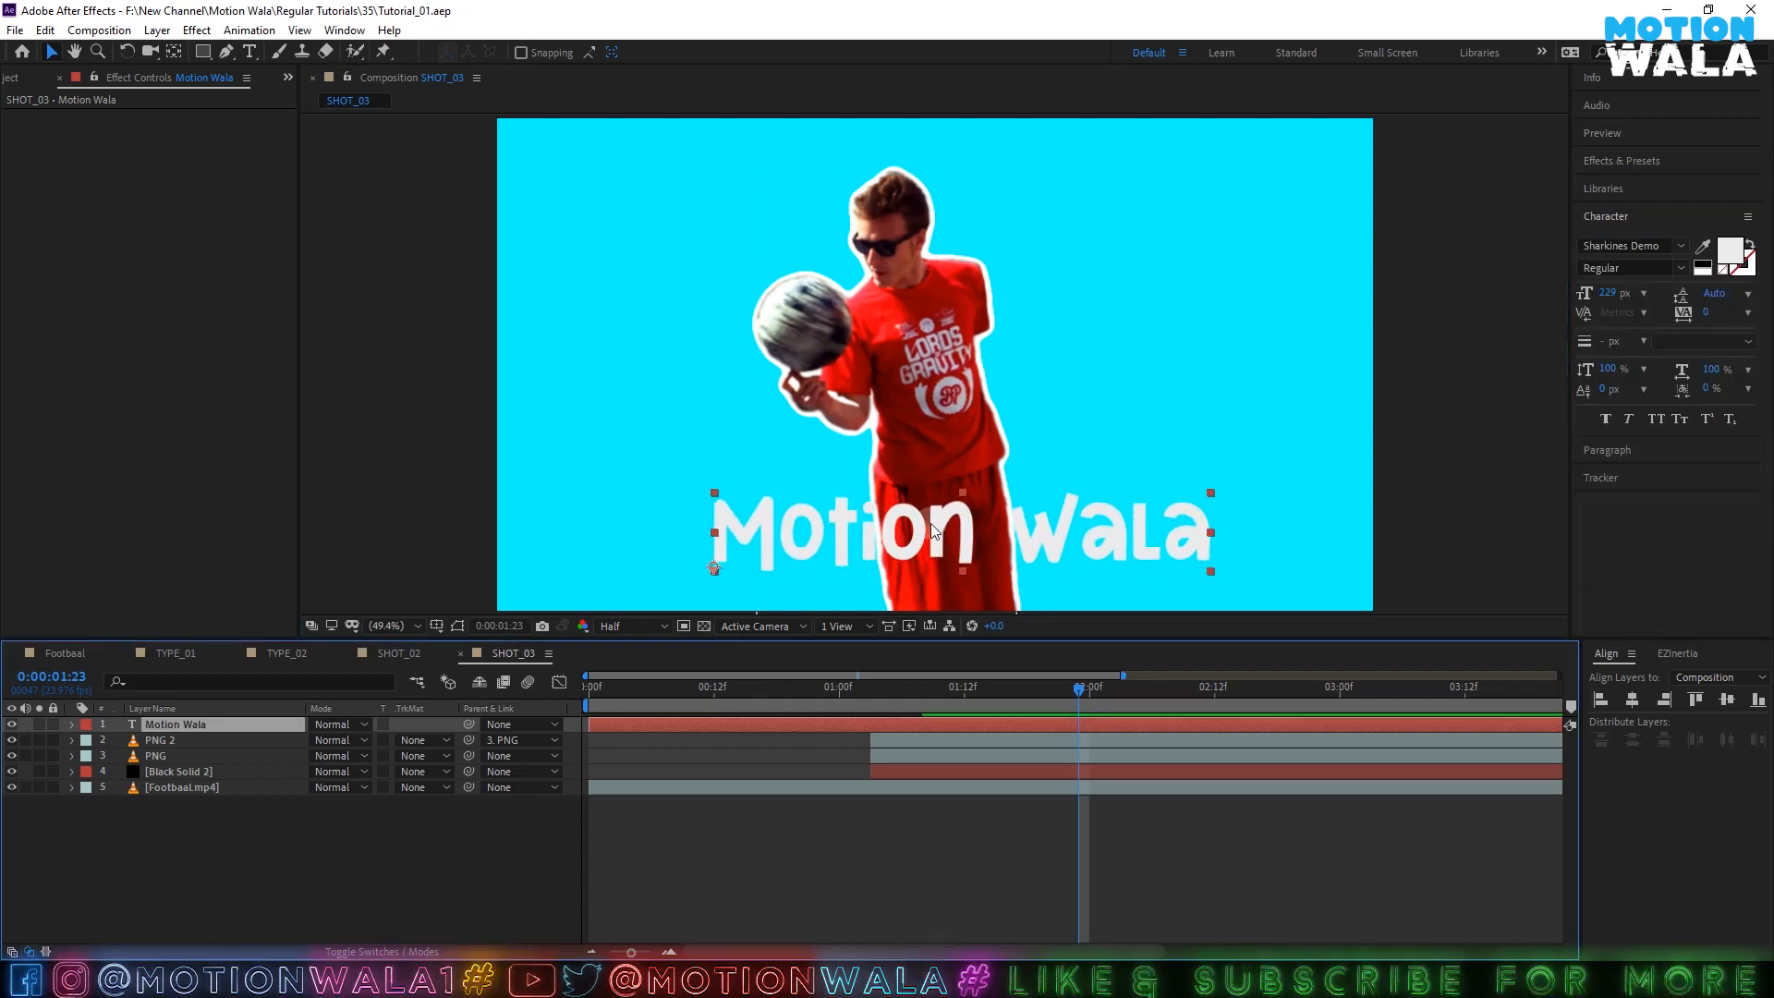
{"action": "left_click_drag", "start_coordinate": [929, 523], "coordinate": [927, 523]}
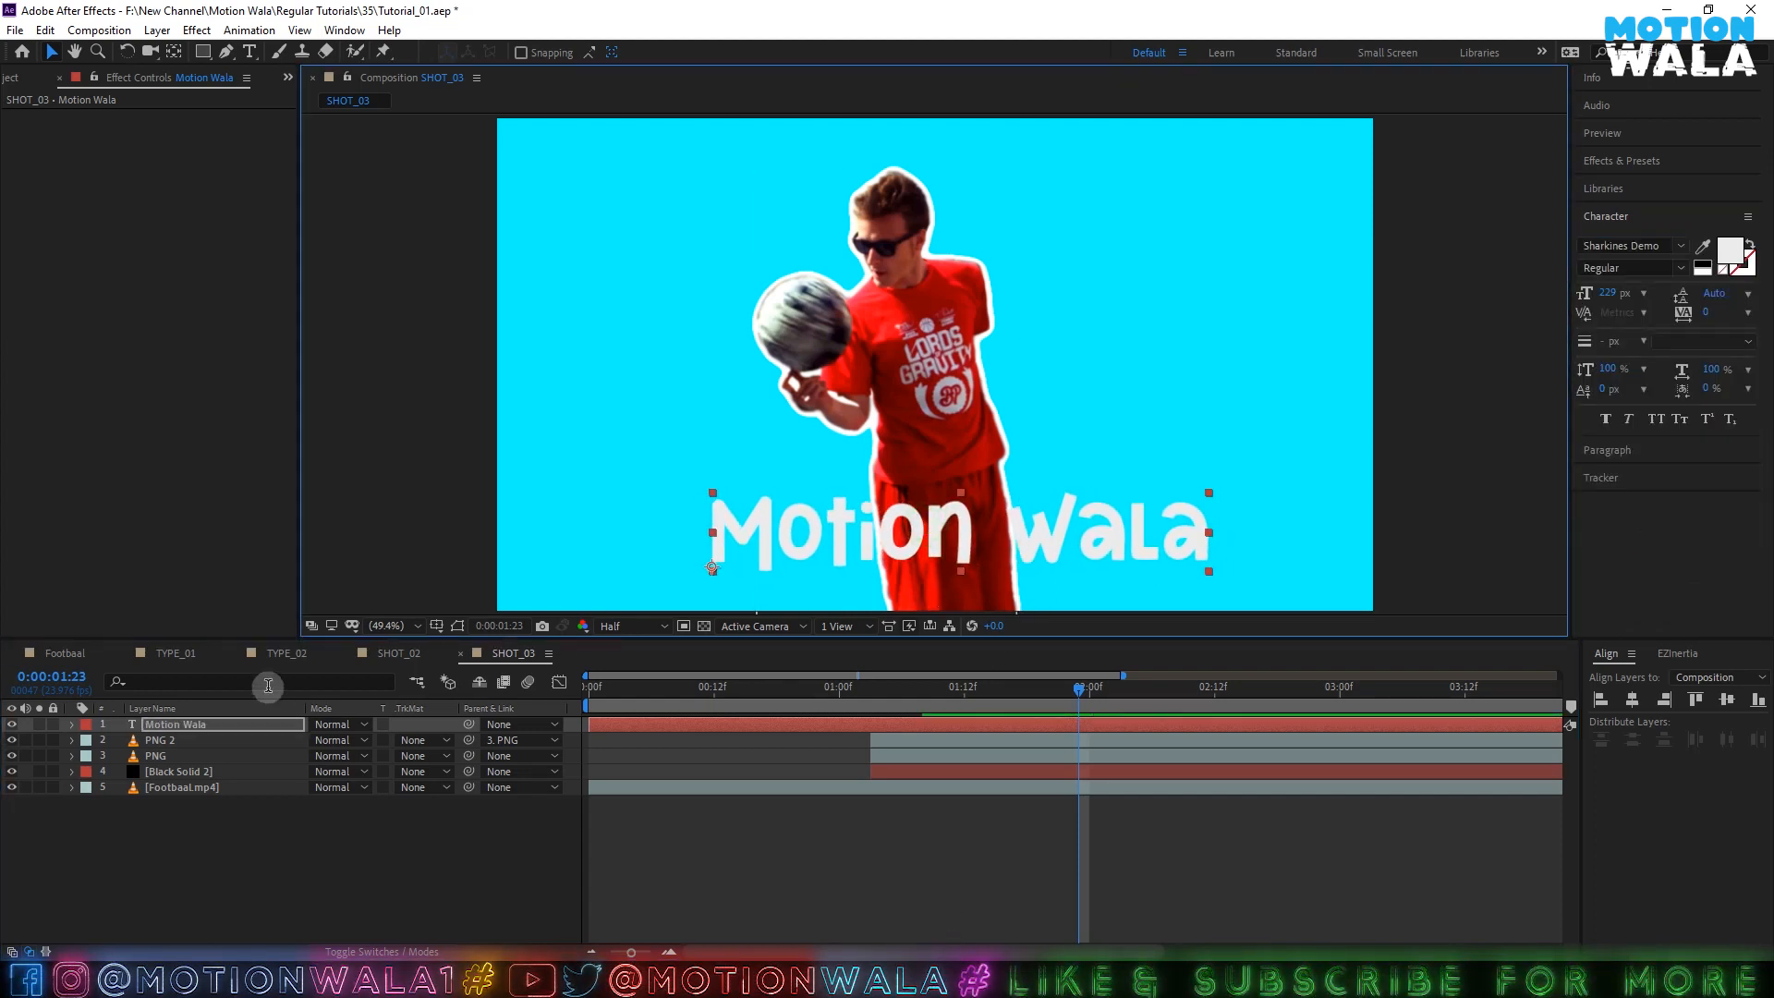
- Trim the Motion Wala layer to start and end together with the PNG layers
{"action": "left_click", "coordinate": [227, 725]}
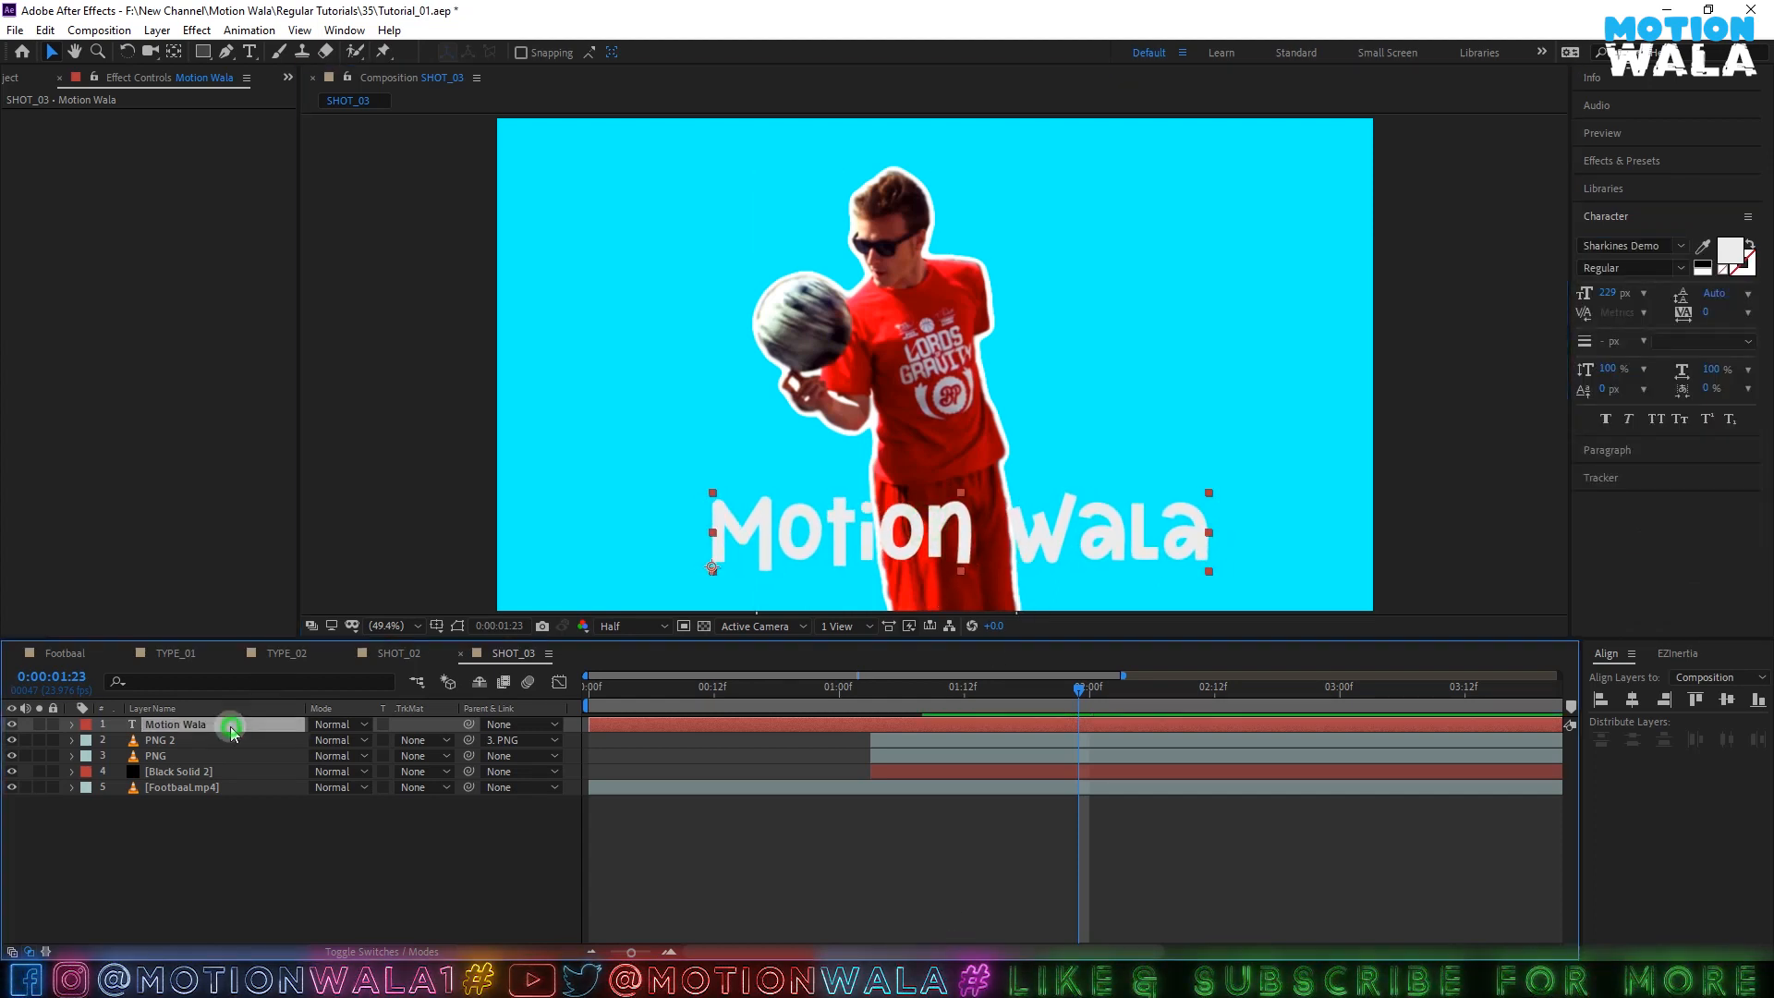
{"action": "left_click", "coordinate": [874, 699]}
{"action": "left_click_drag", "start_coordinate": [586, 724], "coordinate": [870, 723]}
{"action": "left_click_drag", "start_coordinate": [1465, 706], "coordinate": [1326, 756]}
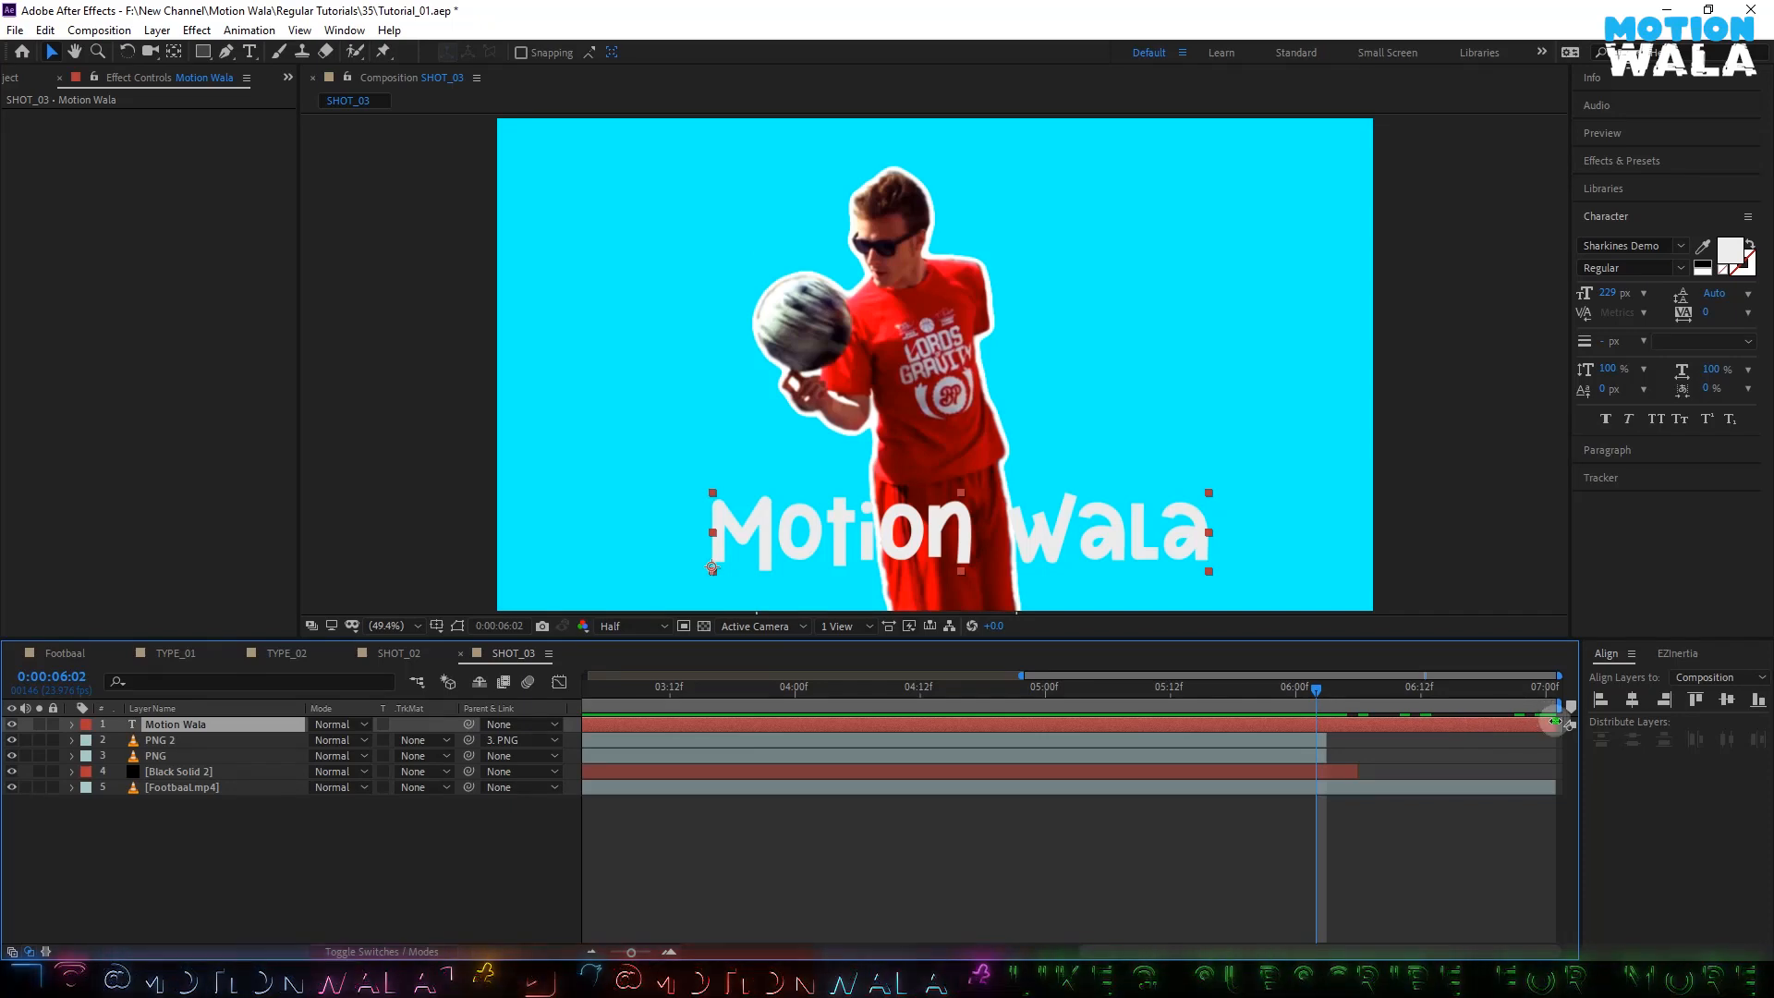
{"action": "left_click_drag", "start_coordinate": [1555, 722], "coordinate": [1314, 729]}
{"action": "left_click_drag", "start_coordinate": [1062, 744], "coordinate": [512, 764]}
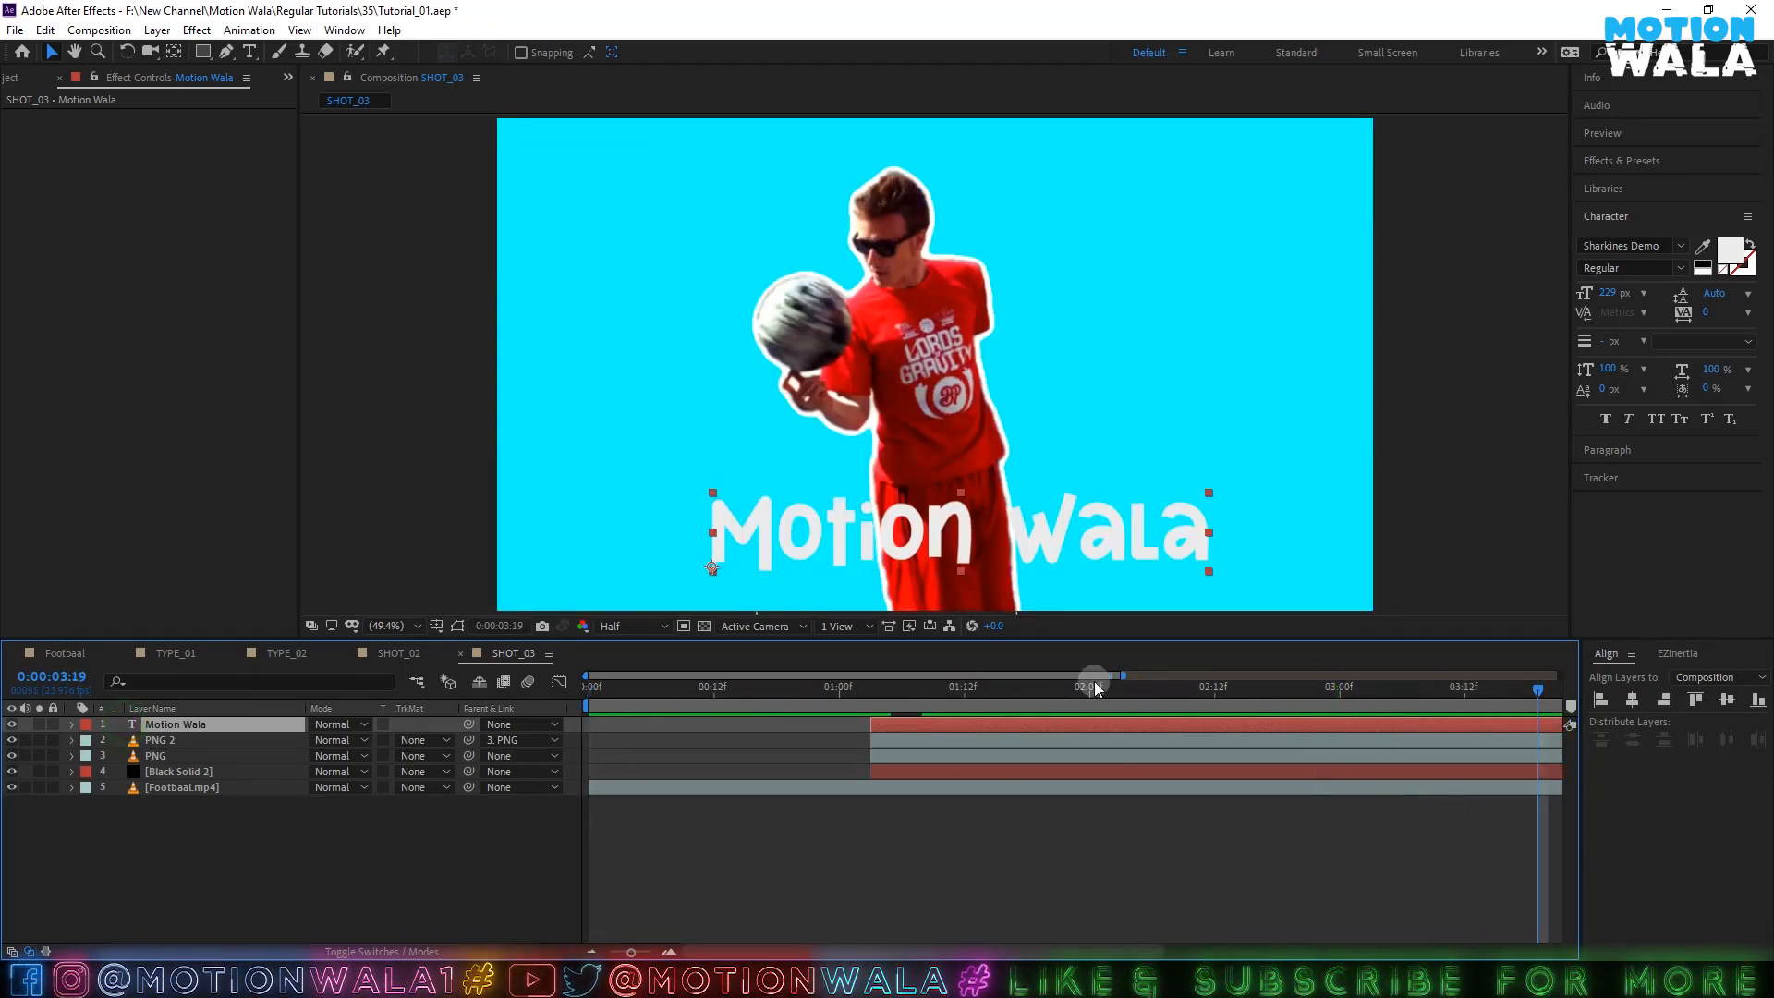
- At 0:00:01:03, search the effects for "my" and apply the text animation preset with a SPEED CONTROL slider to Motion Wala
{"action": "left_click_drag", "start_coordinate": [855, 686], "coordinate": [876, 689]}
{"action": "key", "text": "ctrl+space"}
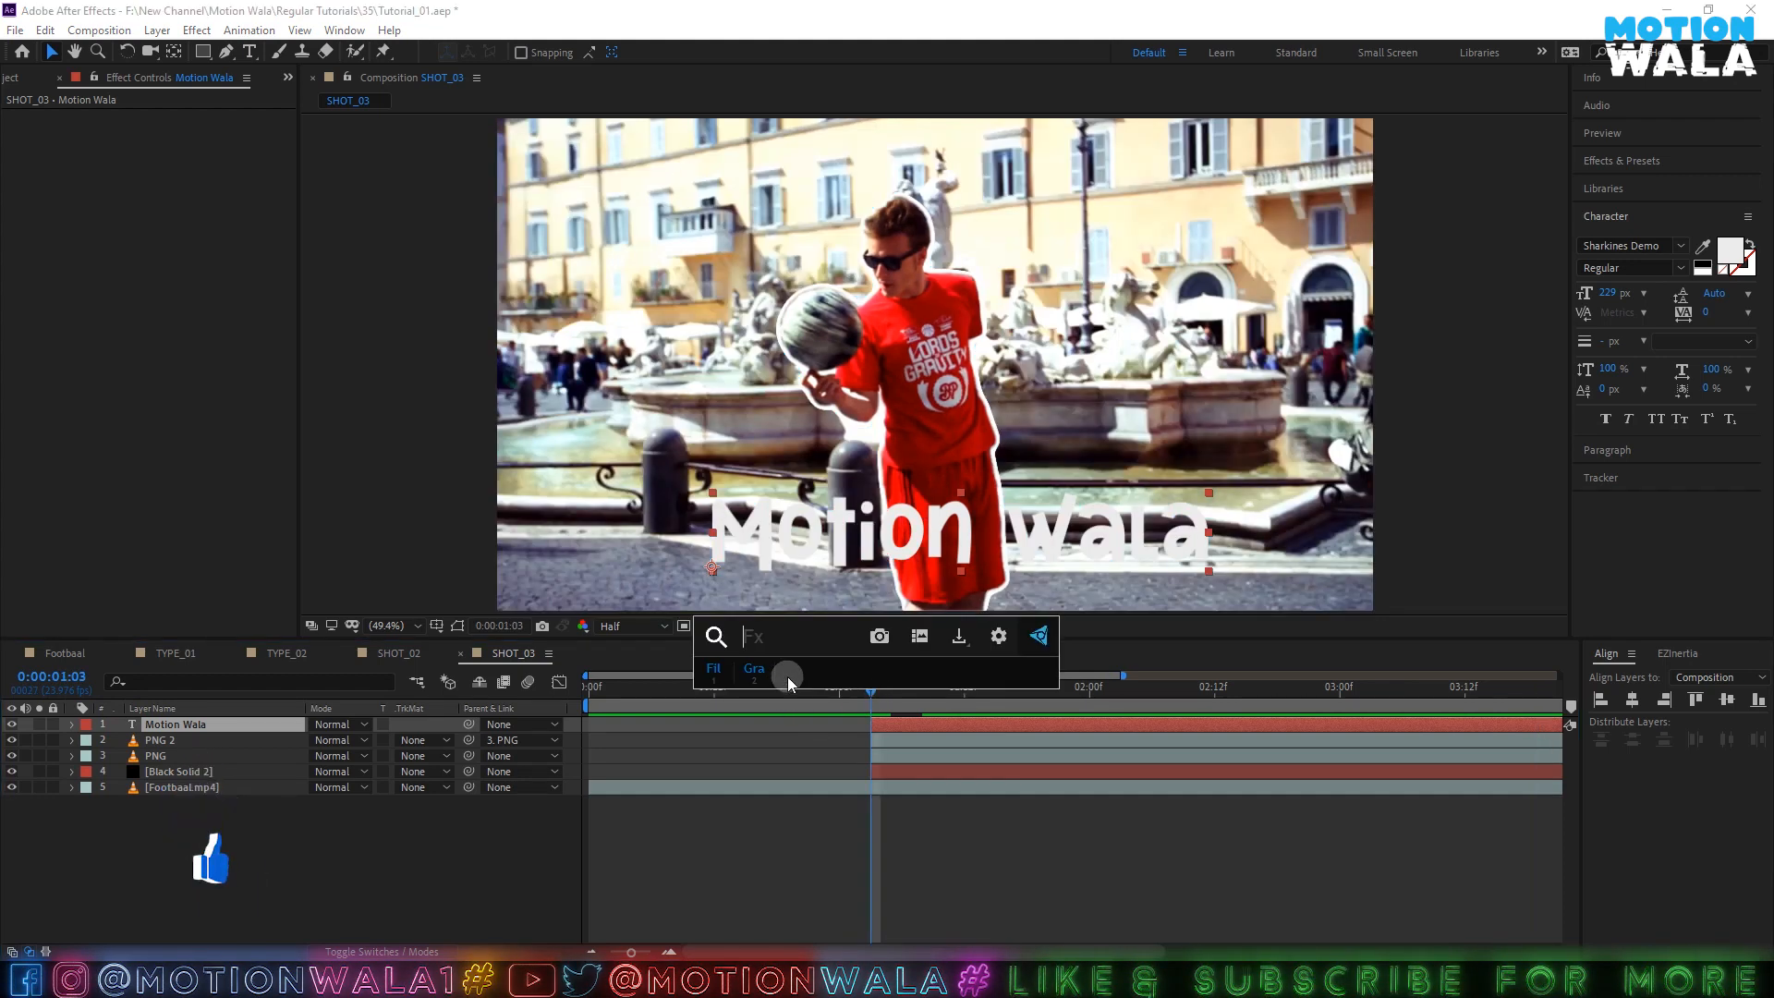
{"action": "type", "text": "my"}
{"action": "left_click", "coordinate": [813, 711]}
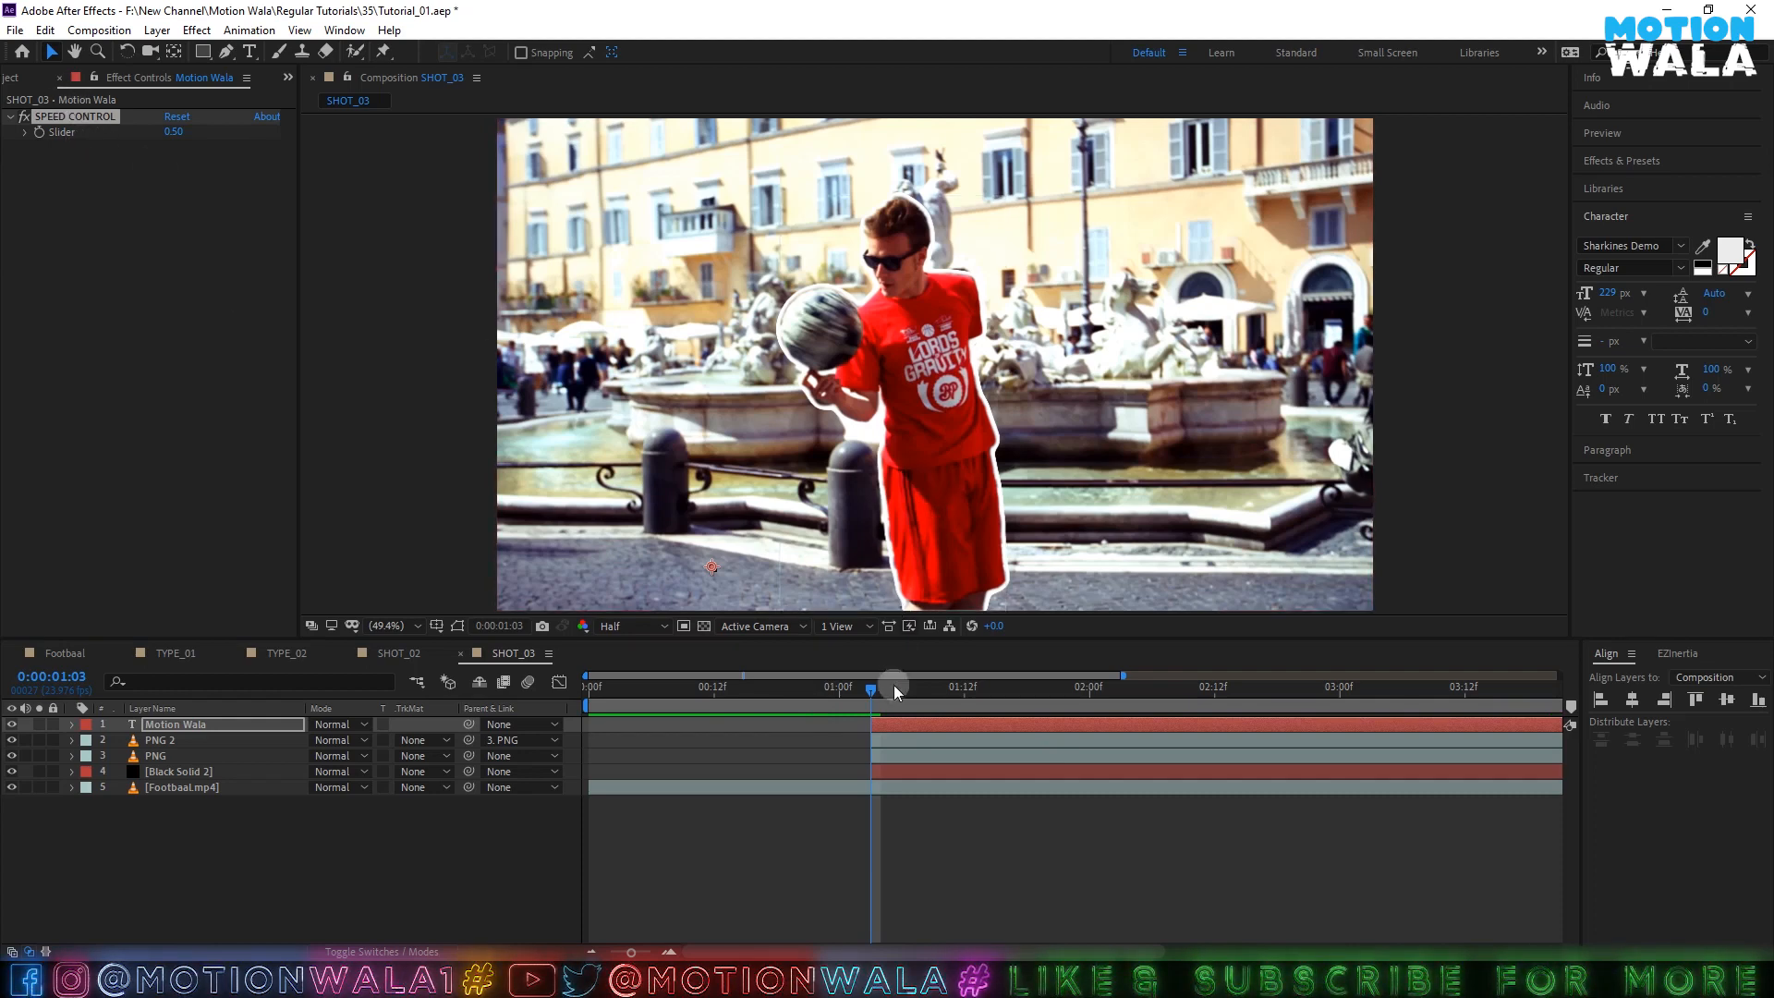
- Solo the Motion Wala layer and preview its letter-by-letter animation up to 0:00:02:12
{"action": "left_click", "coordinate": [48, 725]}
{"action": "left_click", "coordinate": [39, 724]}
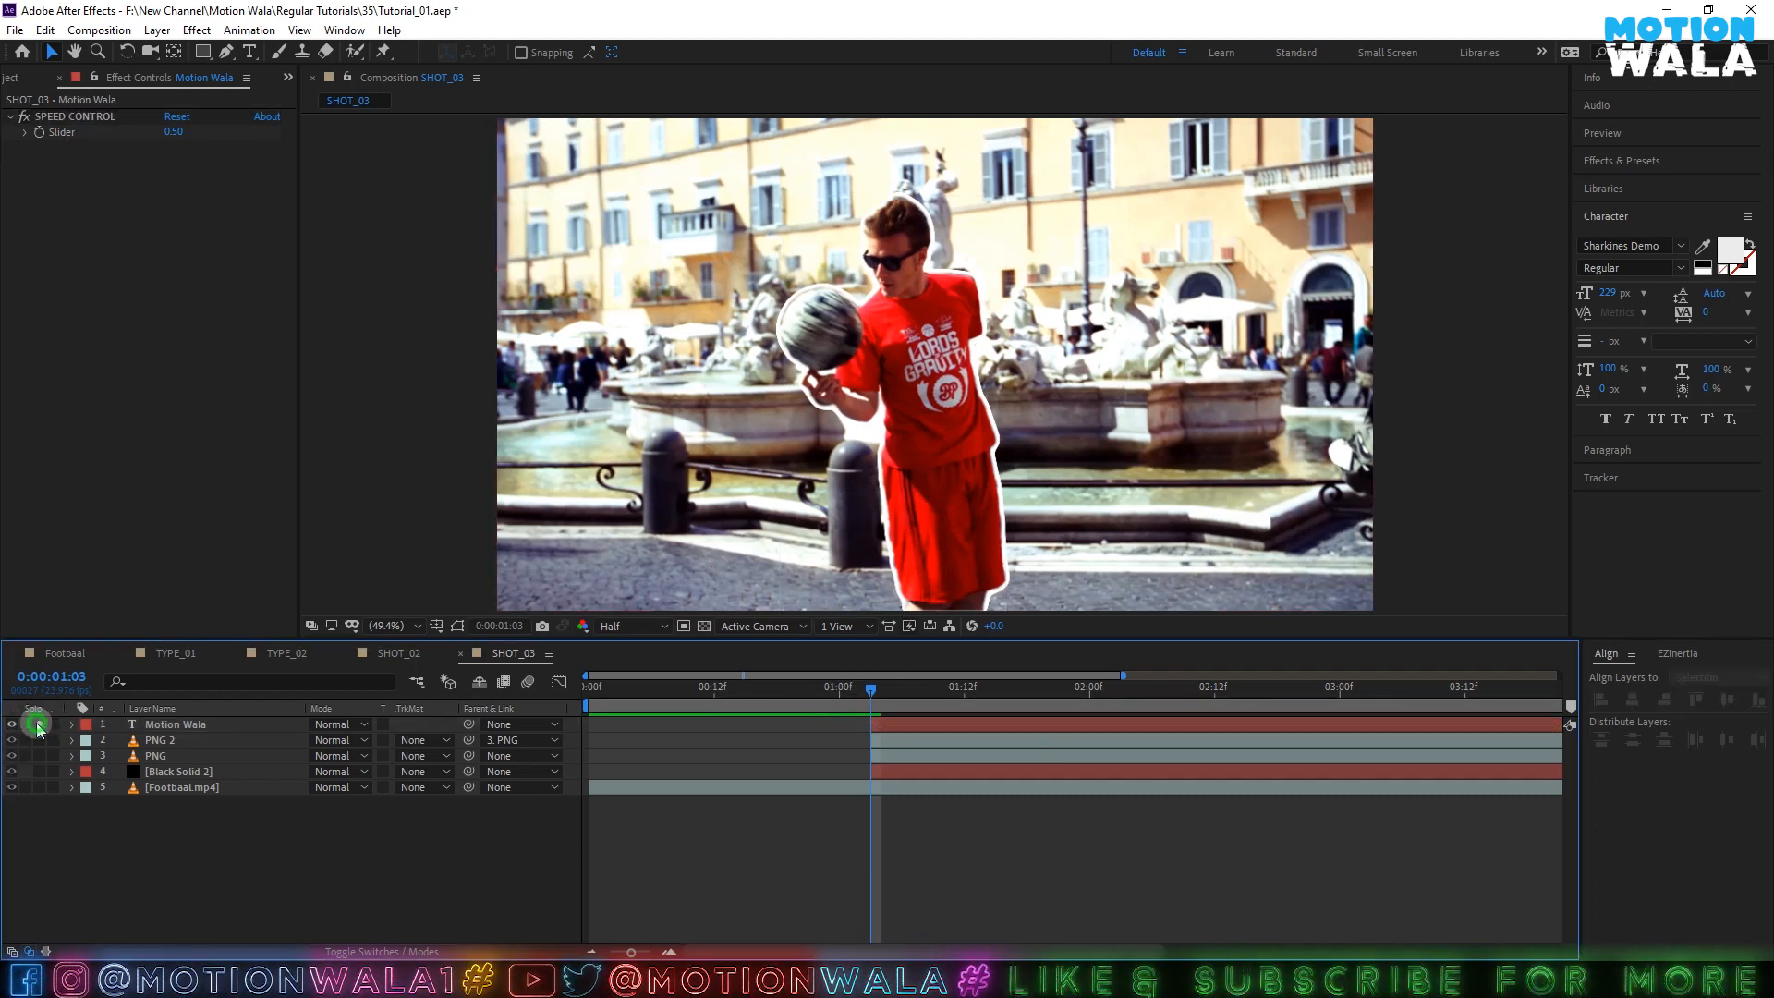
{"action": "key", "text": "space"}
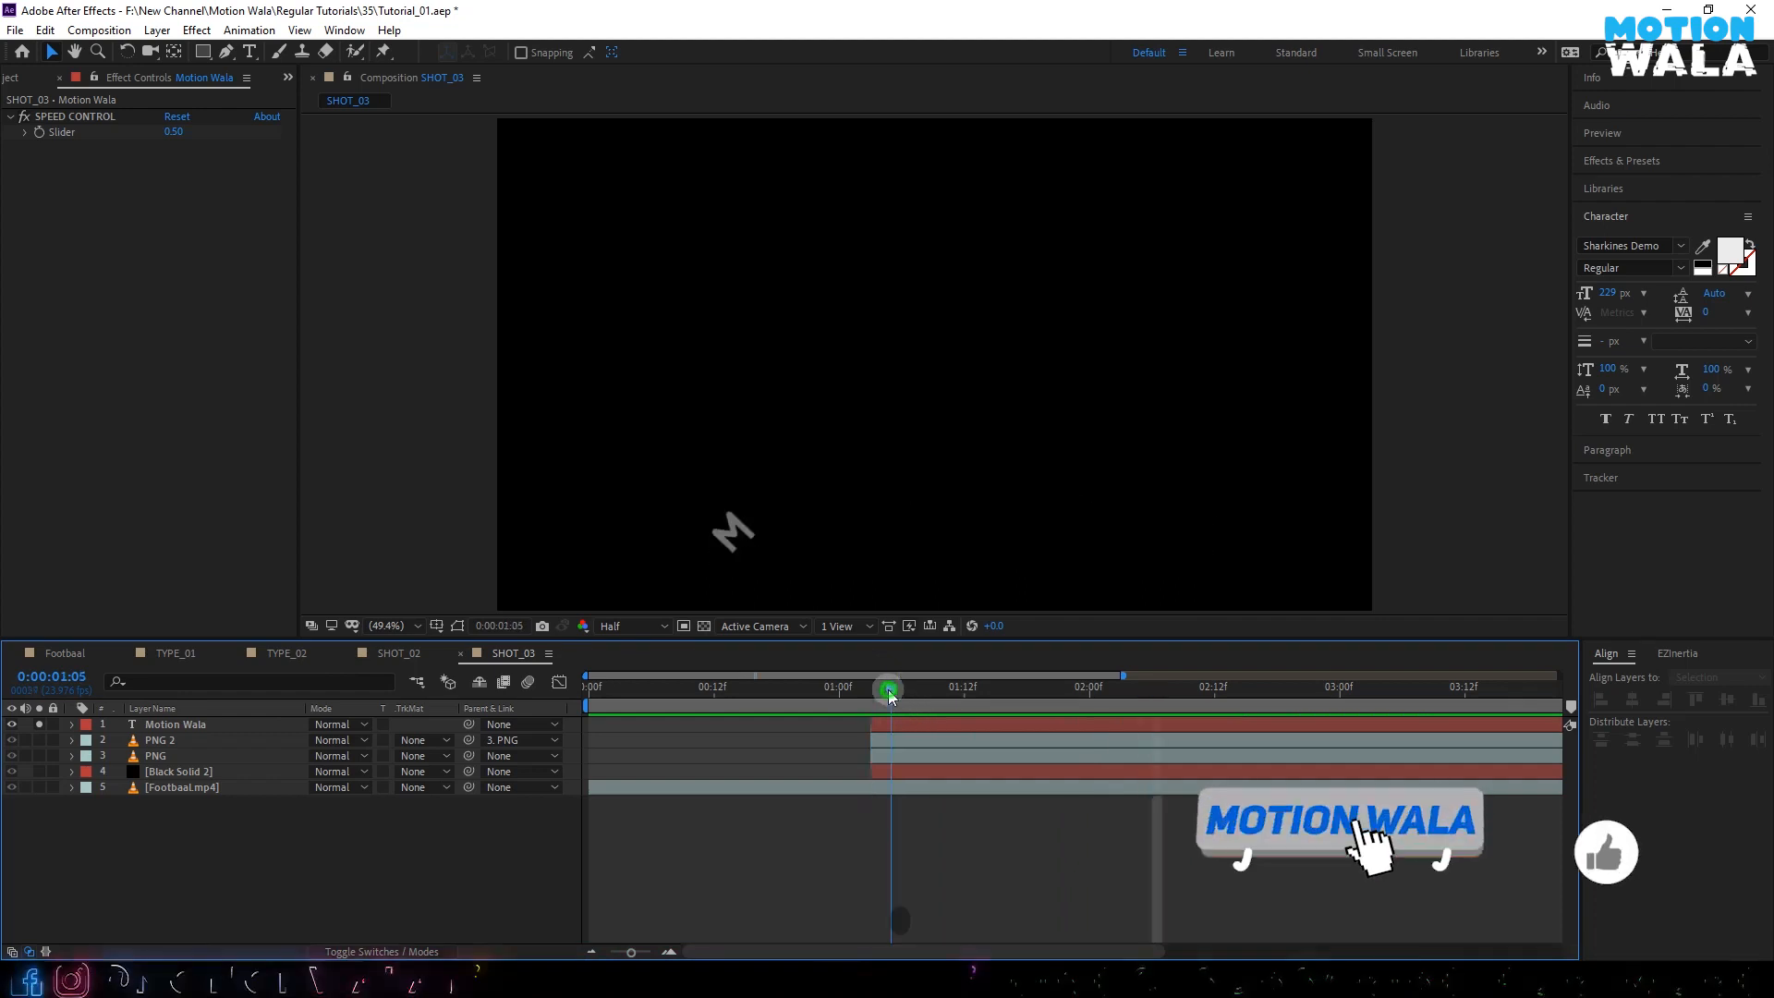
{"action": "left_click_drag", "start_coordinate": [1036, 681], "coordinate": [1090, 686]}
{"action": "left_click", "coordinate": [541, 873]}
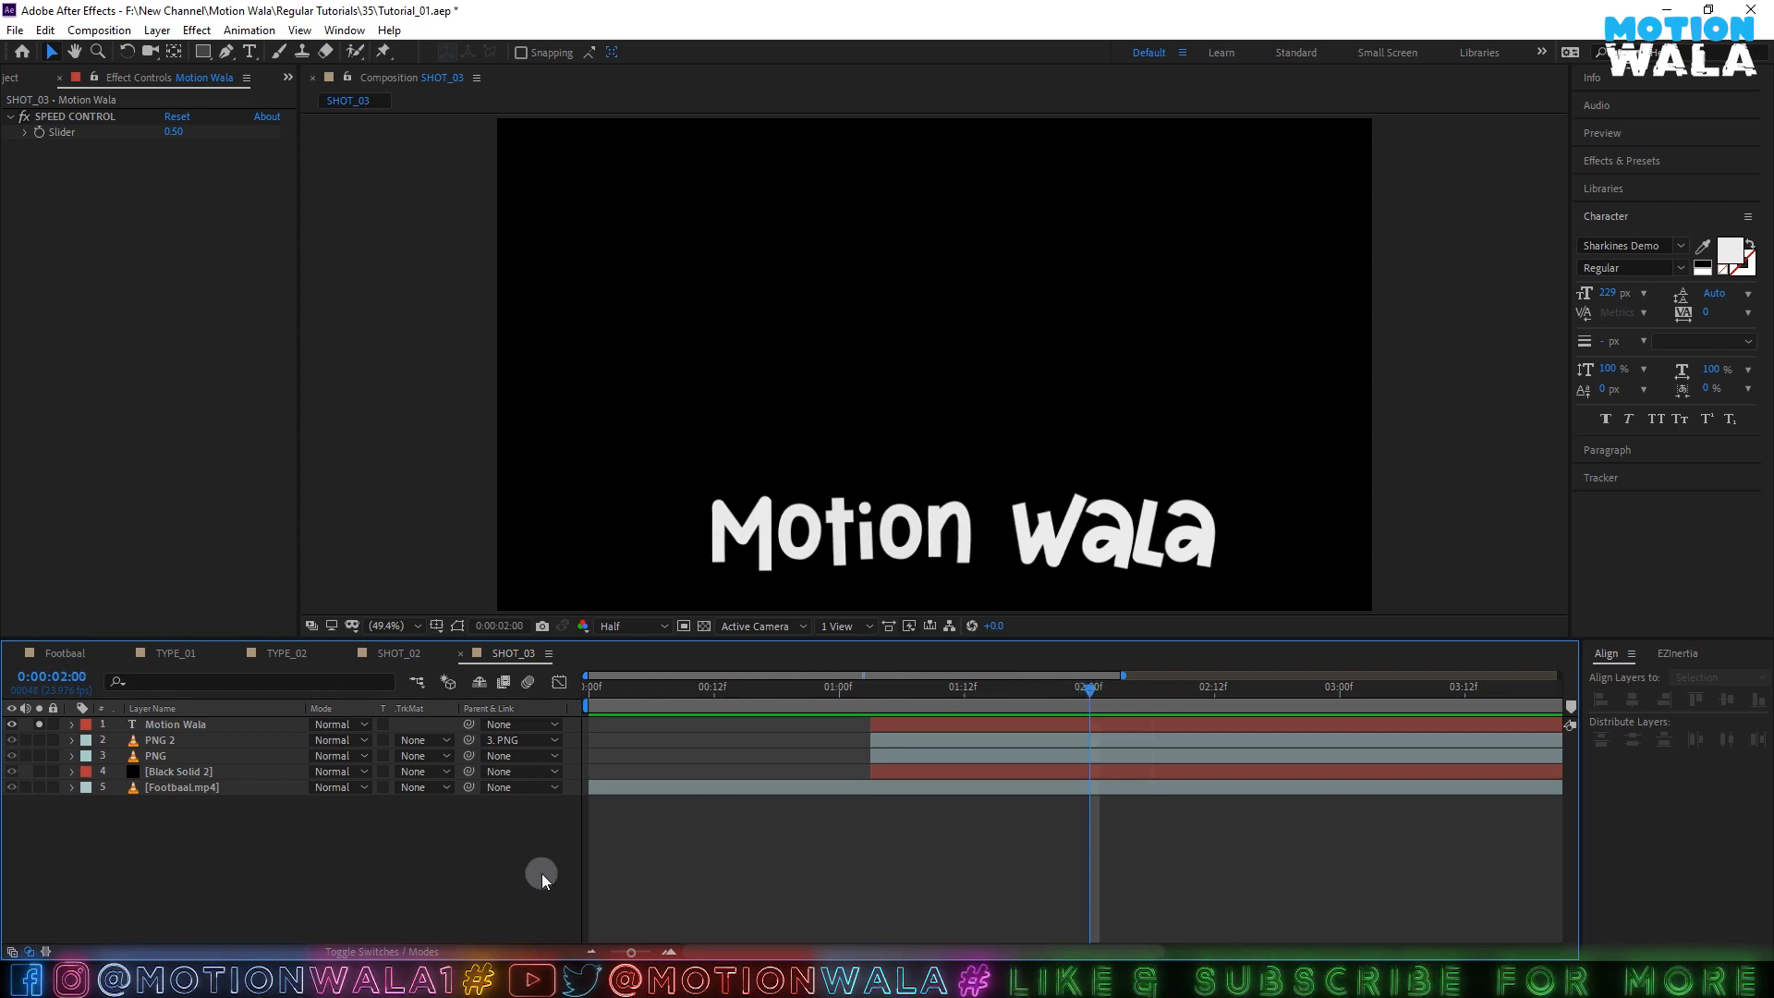
{"action": "left_click", "coordinate": [587, 952]}
{"action": "left_click_drag", "start_coordinate": [776, 950], "coordinate": [807, 943]}
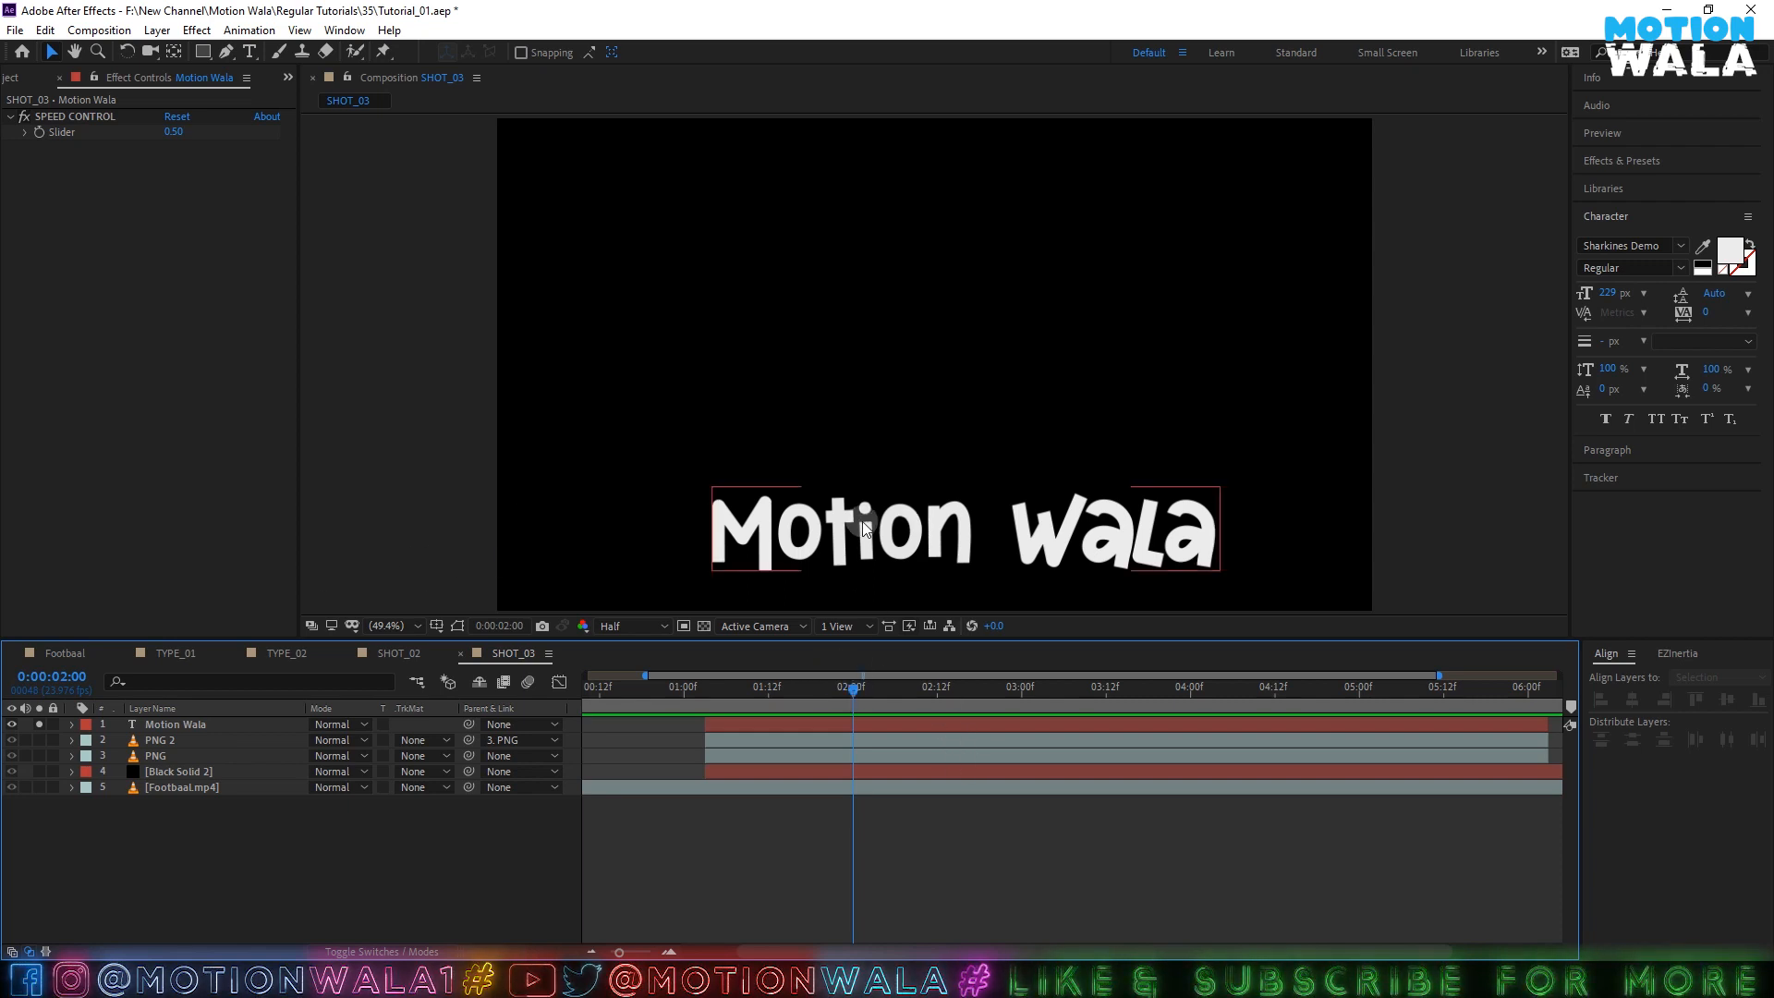
{"action": "left_click_drag", "start_coordinate": [859, 685], "coordinate": [936, 687]}
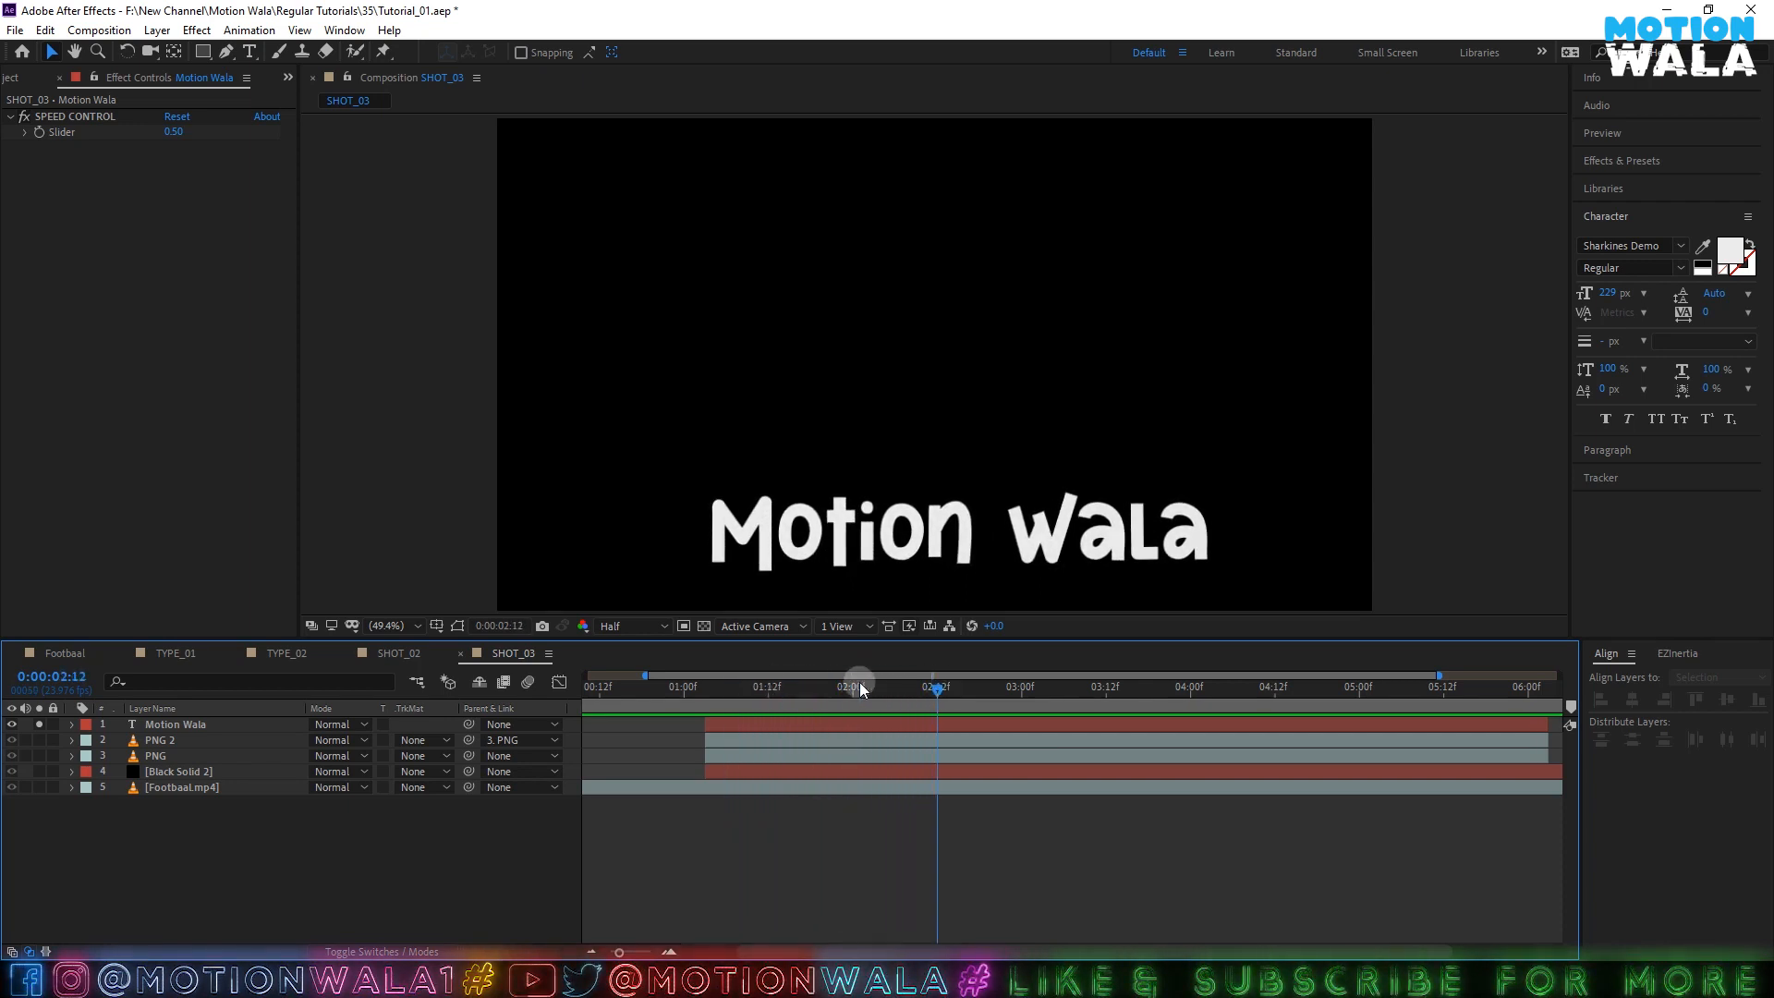
- Reveal the Text properties of the Motion Wala layer
{"action": "left_click", "coordinate": [72, 725]}
{"action": "left_click", "coordinate": [143, 725]}
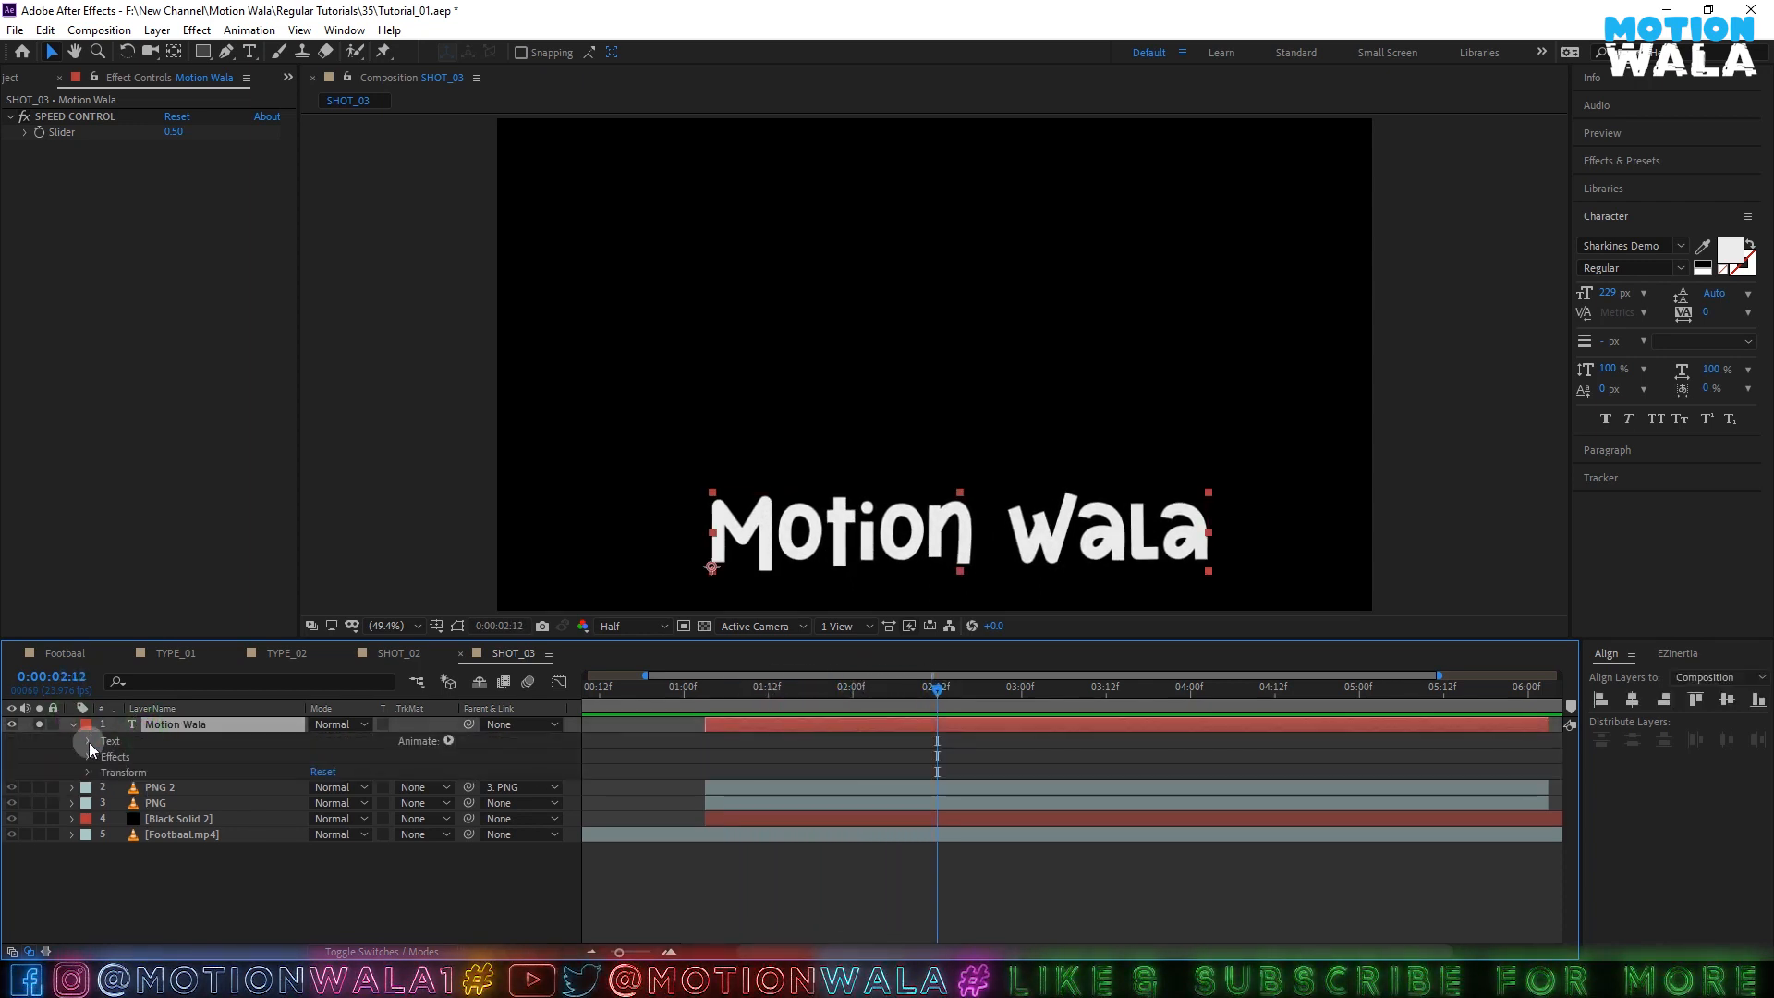
{"action": "left_click", "coordinate": [89, 740]}
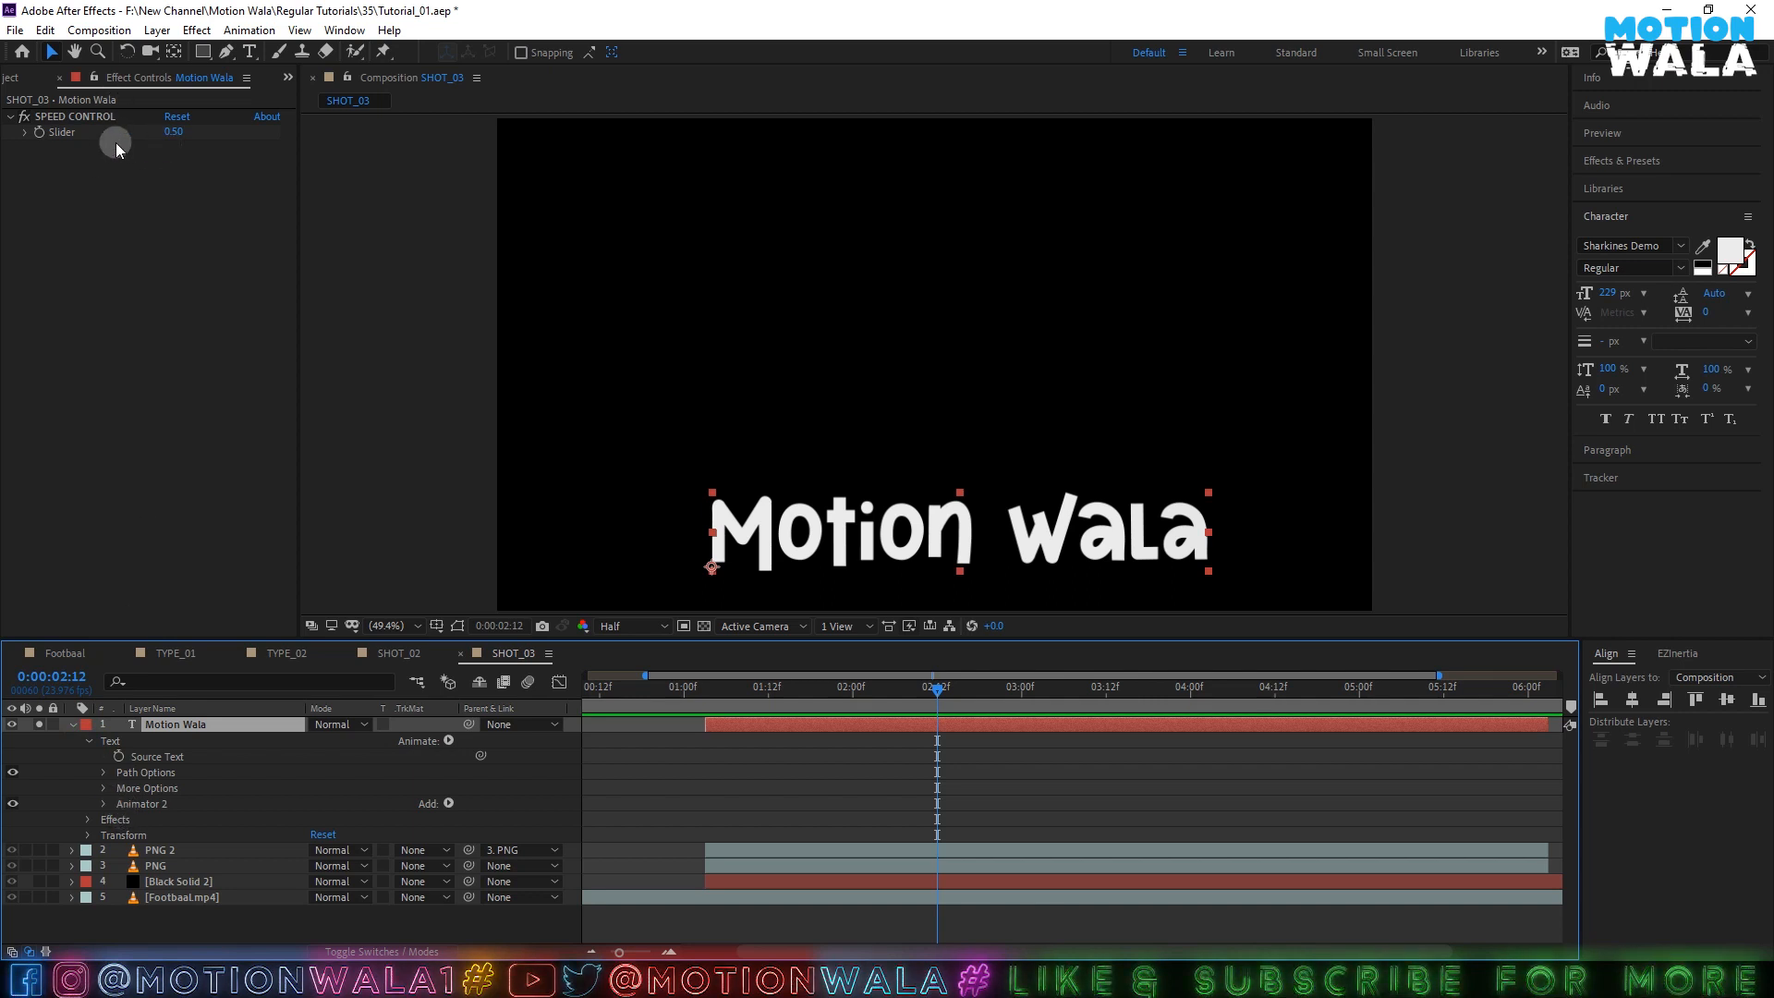
- Set the SPEED CONTROL slider to 1 and play back the text animation from 0:00:01:04
{"action": "left_click", "coordinate": [153, 138]}
{"action": "left_click", "coordinate": [171, 134]}
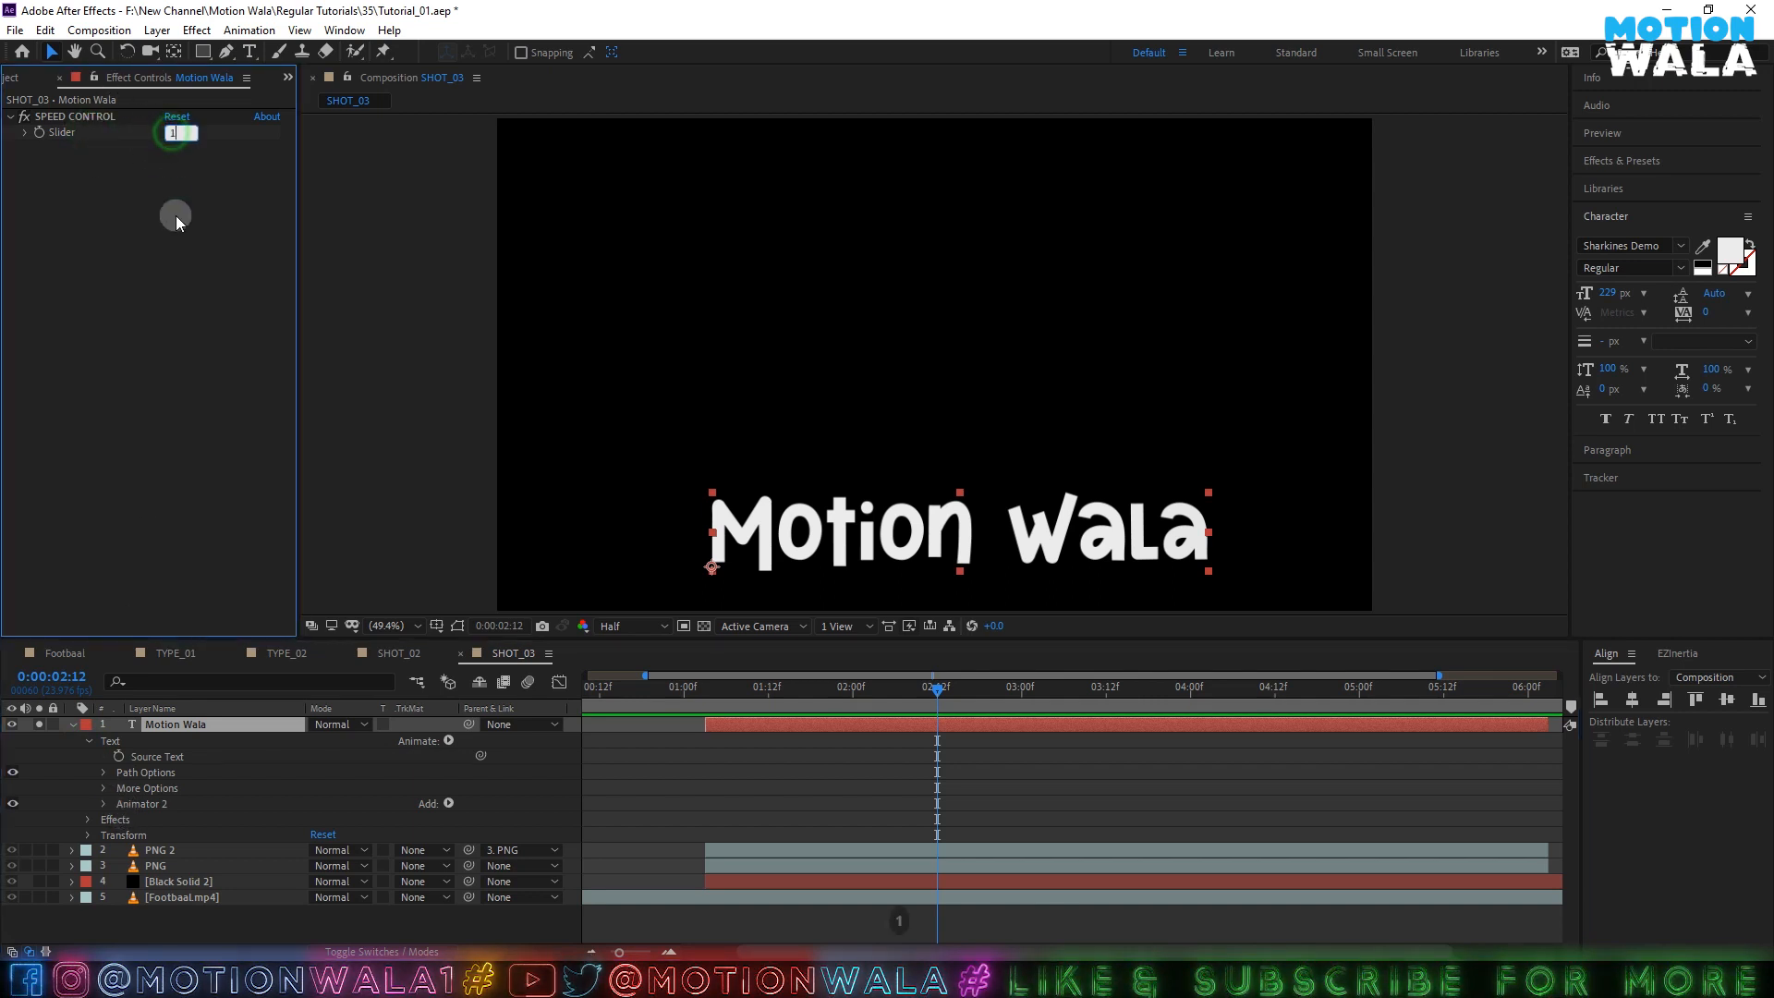
{"action": "type", "text": "1"}
{"action": "left_click", "coordinate": [711, 688]}
{"action": "key", "text": "space"}
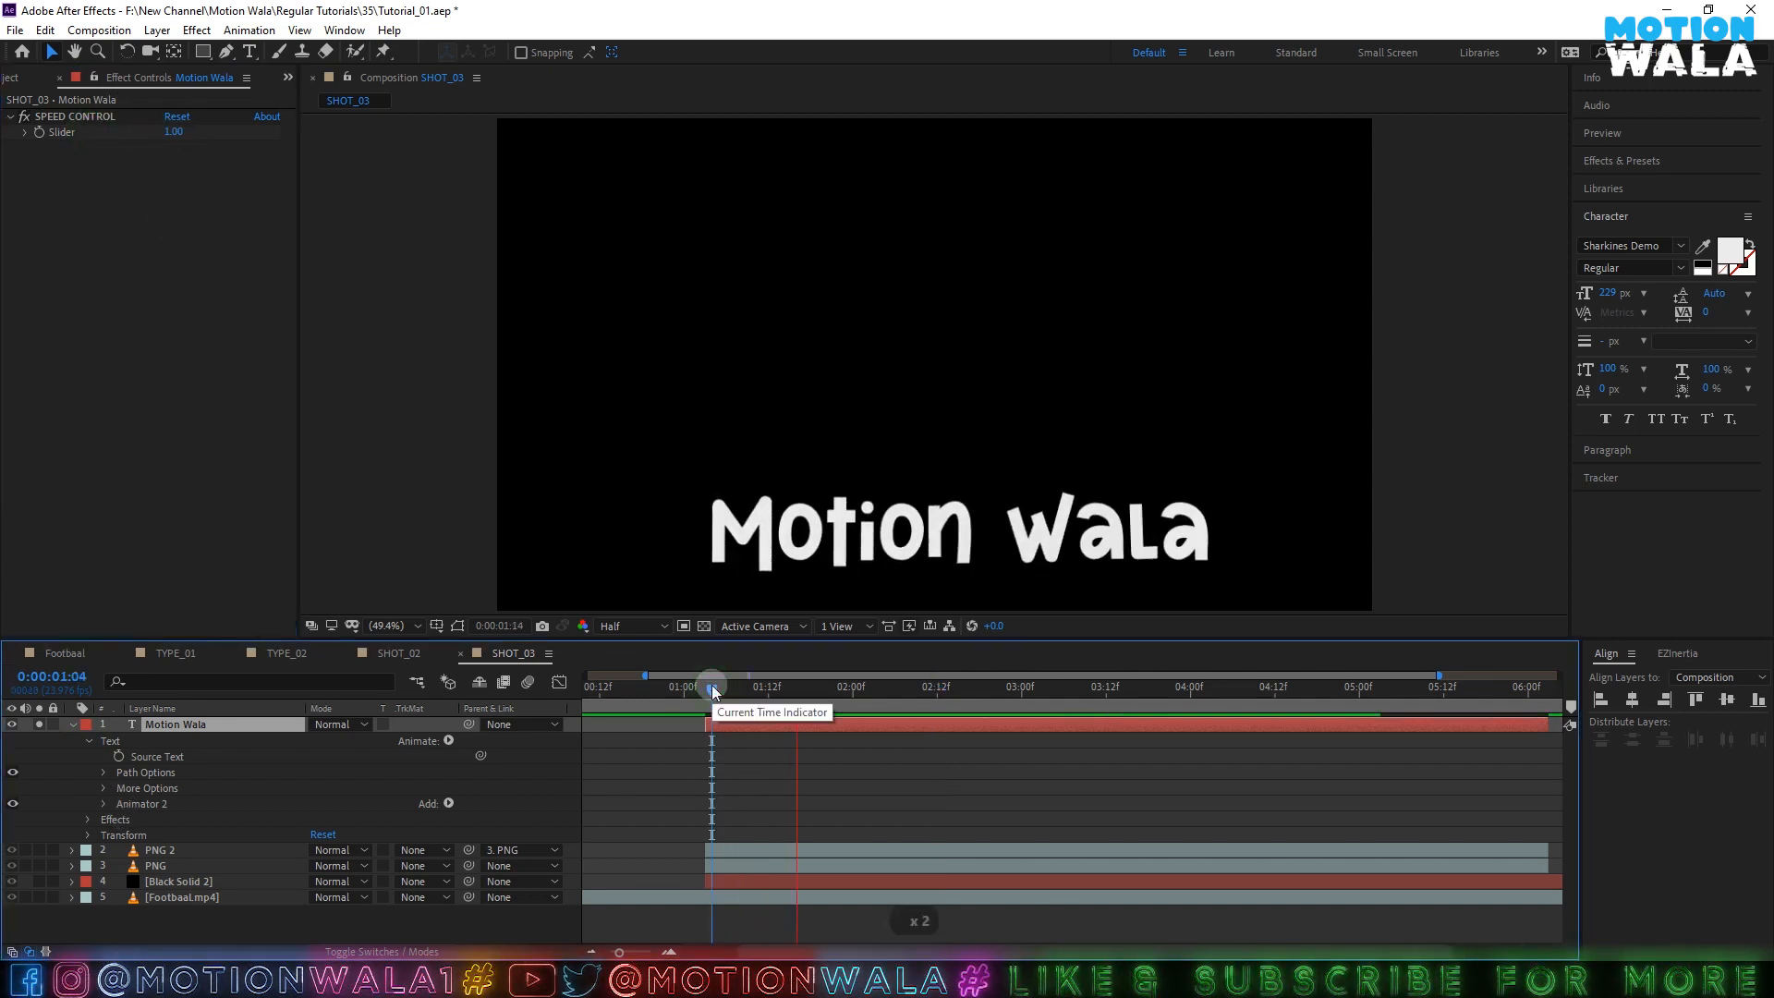
- Set the SPEED CONTROL slider to 2 and play back the text animation from 0:00:01:03
{"action": "left_click", "coordinate": [174, 130]}
{"action": "type", "text": "2"}
{"action": "key", "text": "Return"}
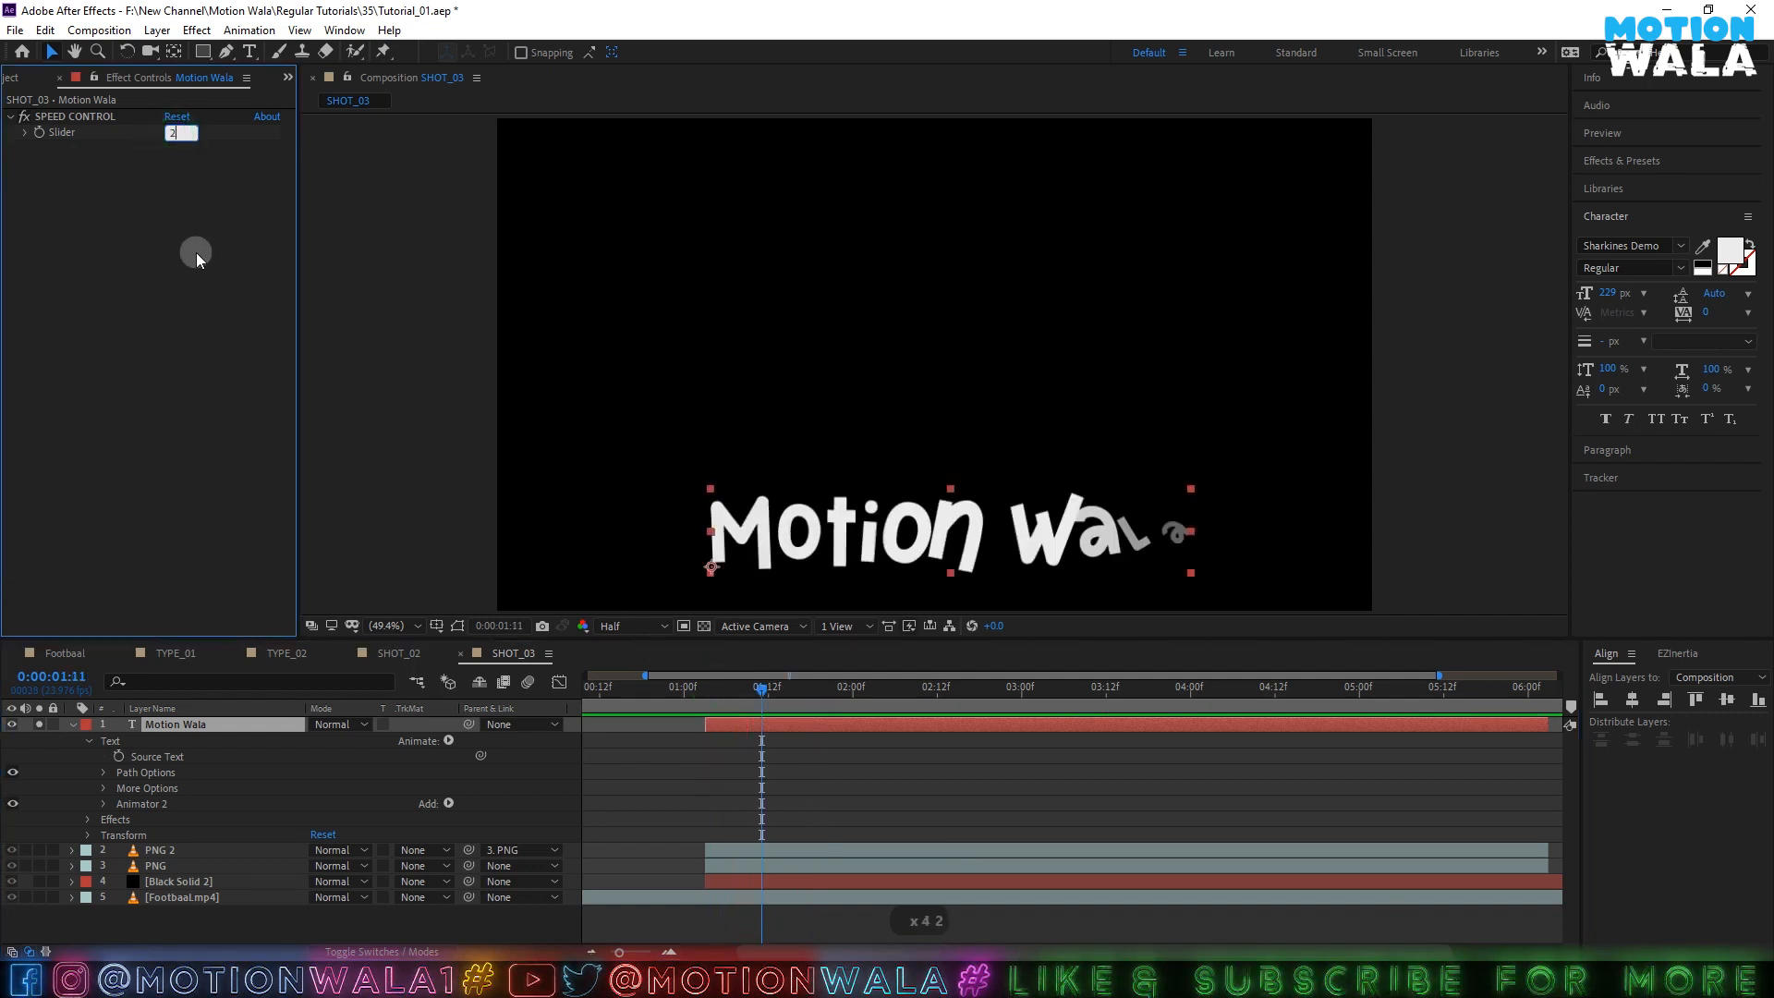
{"action": "left_click", "coordinate": [705, 689]}
{"action": "key", "text": "space"}
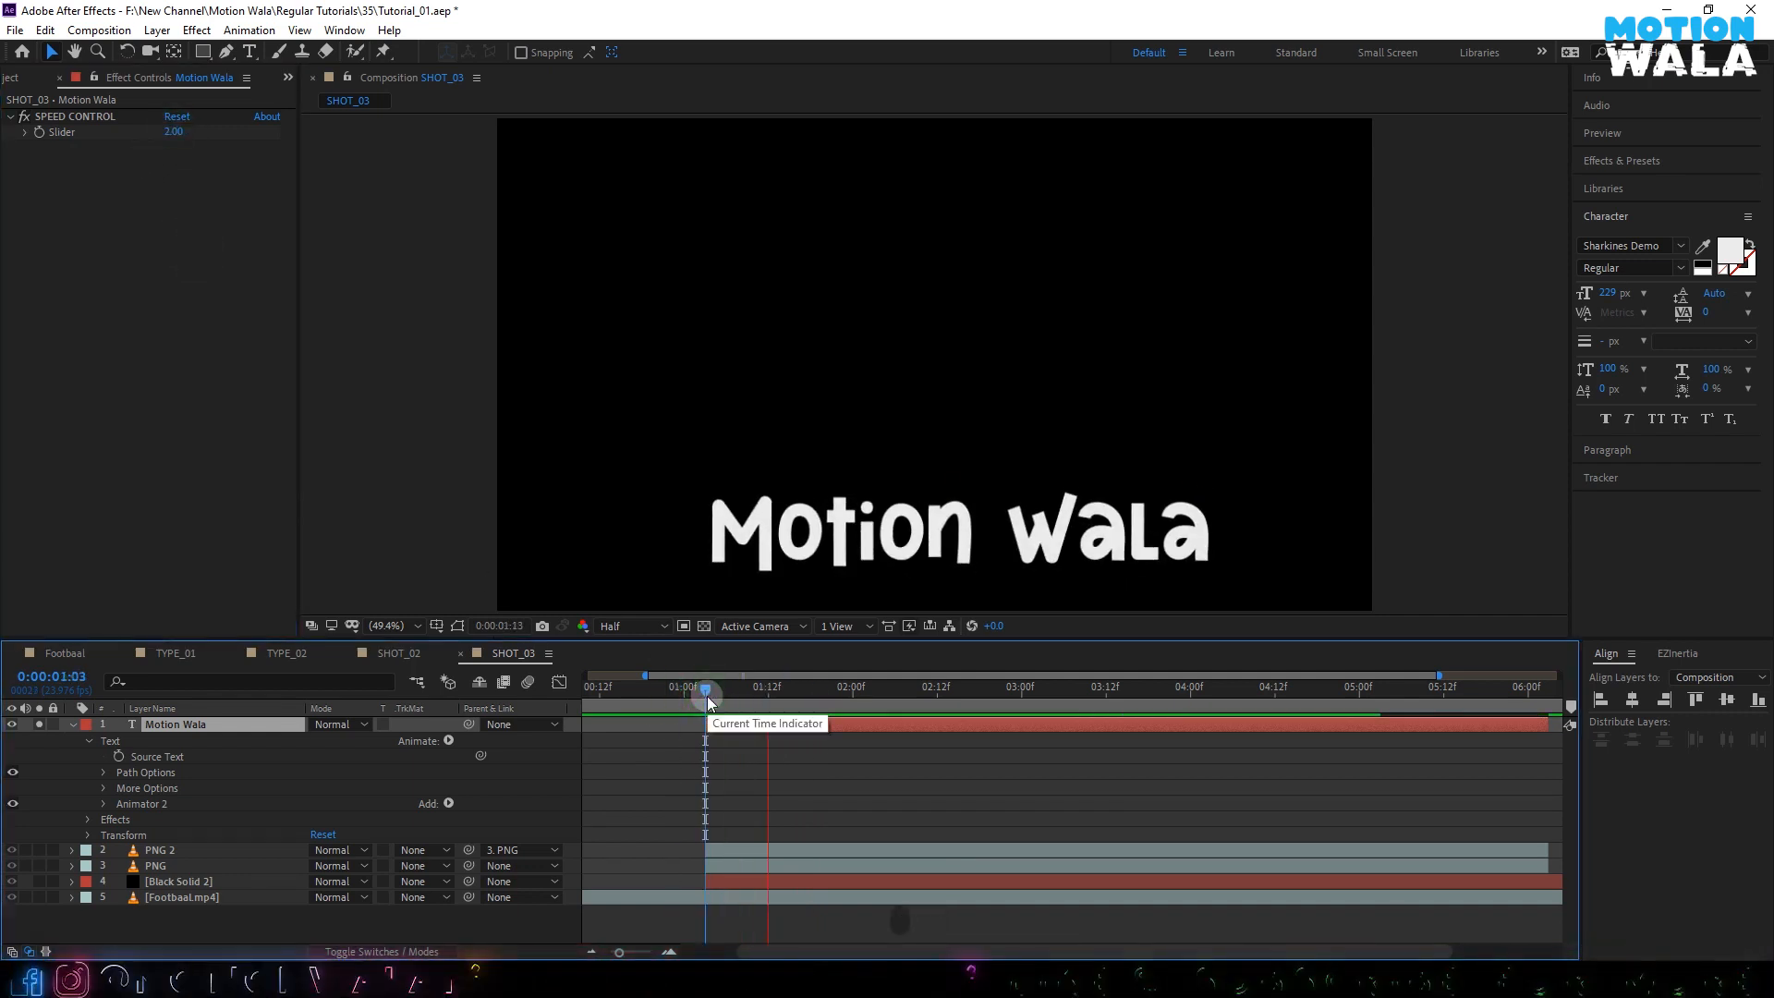
{"action": "key", "text": "space"}
- Set the SPEED CONTROL slider to 0.1 and play back the text animation up to 0:00:02:18
{"action": "left_click", "coordinate": [169, 131]}
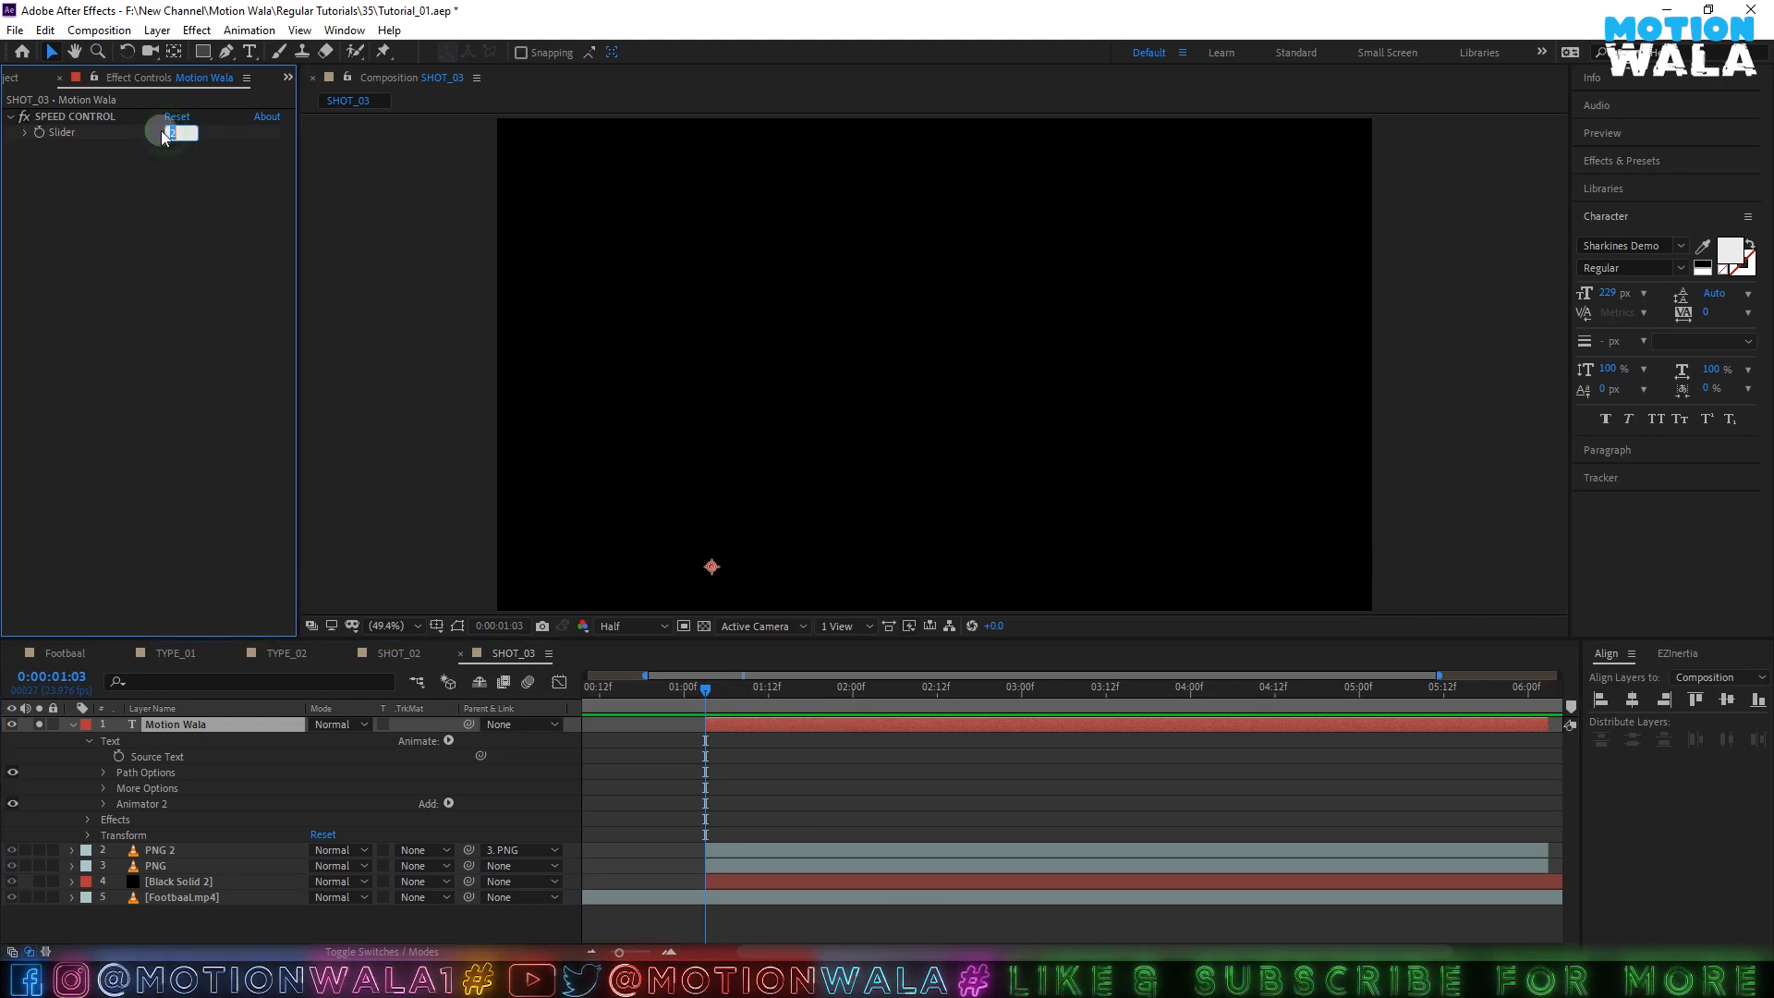
{"action": "type", "text": ".1"}
{"action": "key", "text": "Return"}
{"action": "key", "text": "space"}
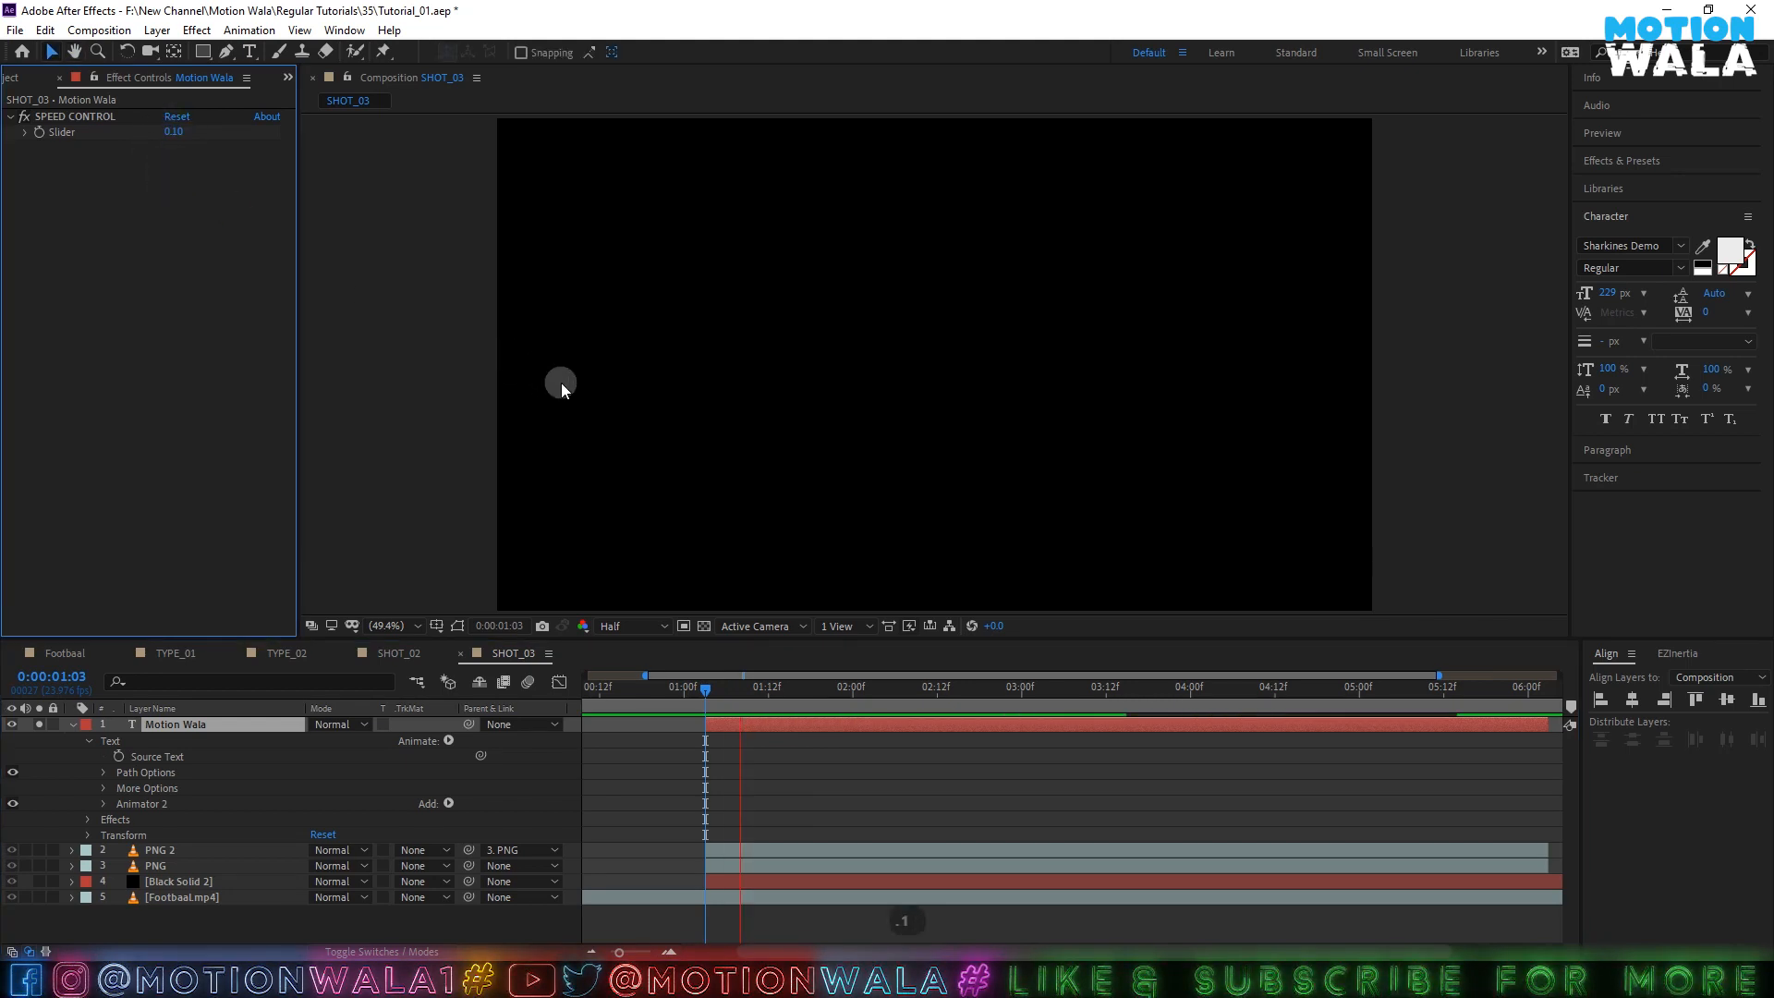
{"action": "key", "text": "space"}
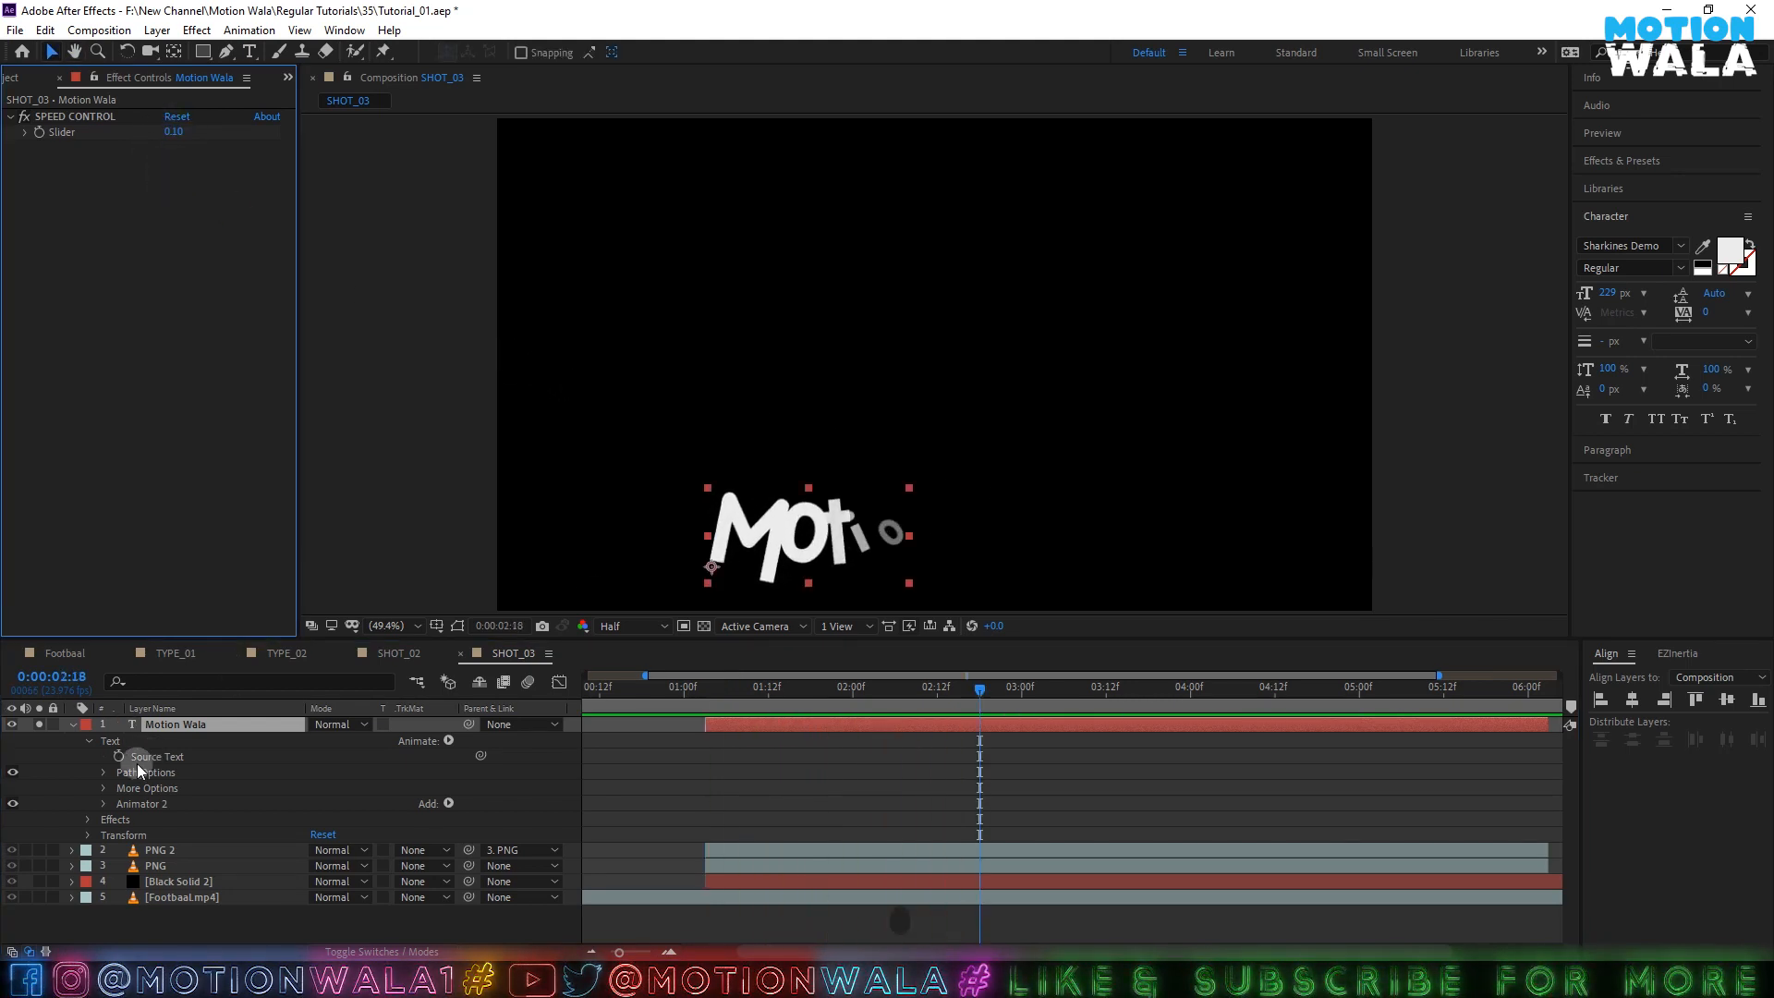
- Delete the Scale, Rotation and Opacity properties from Animator 2 of the Motion Wala text, keeping only Position
{"action": "left_click", "coordinate": [124, 805]}
{"action": "left_click", "coordinate": [102, 805]}
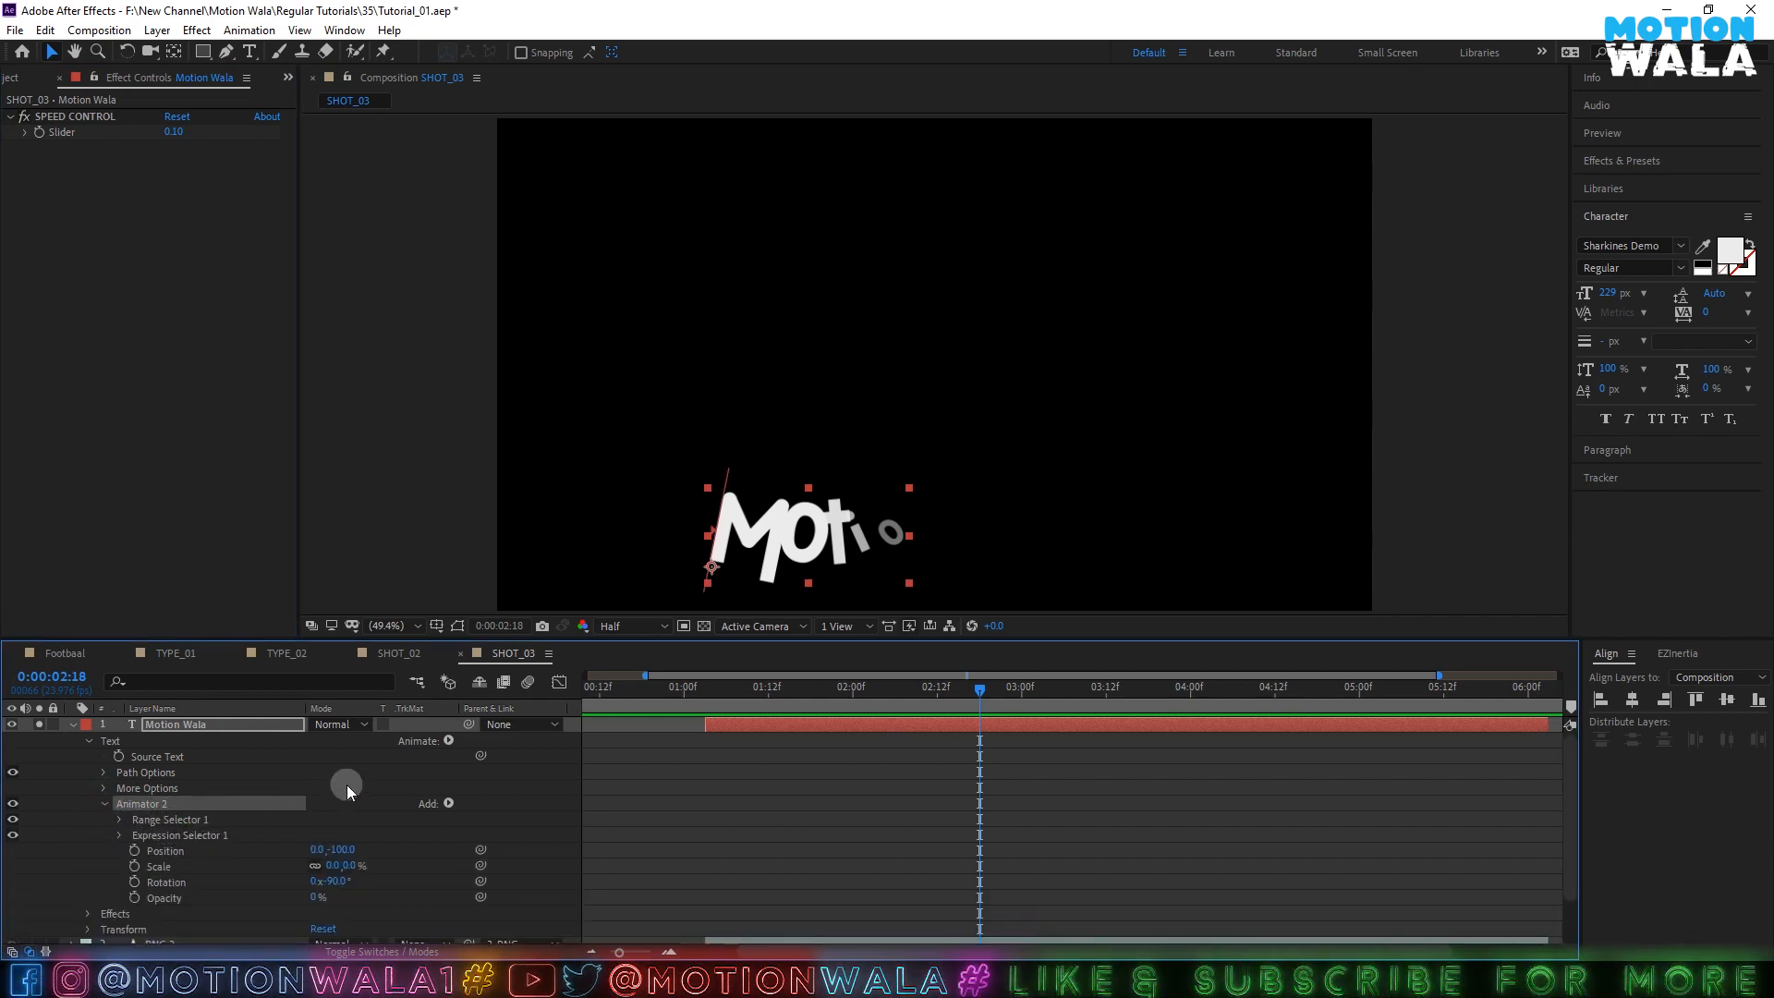
{"action": "left_click", "coordinate": [141, 836]}
{"action": "left_click", "coordinate": [160, 866]}
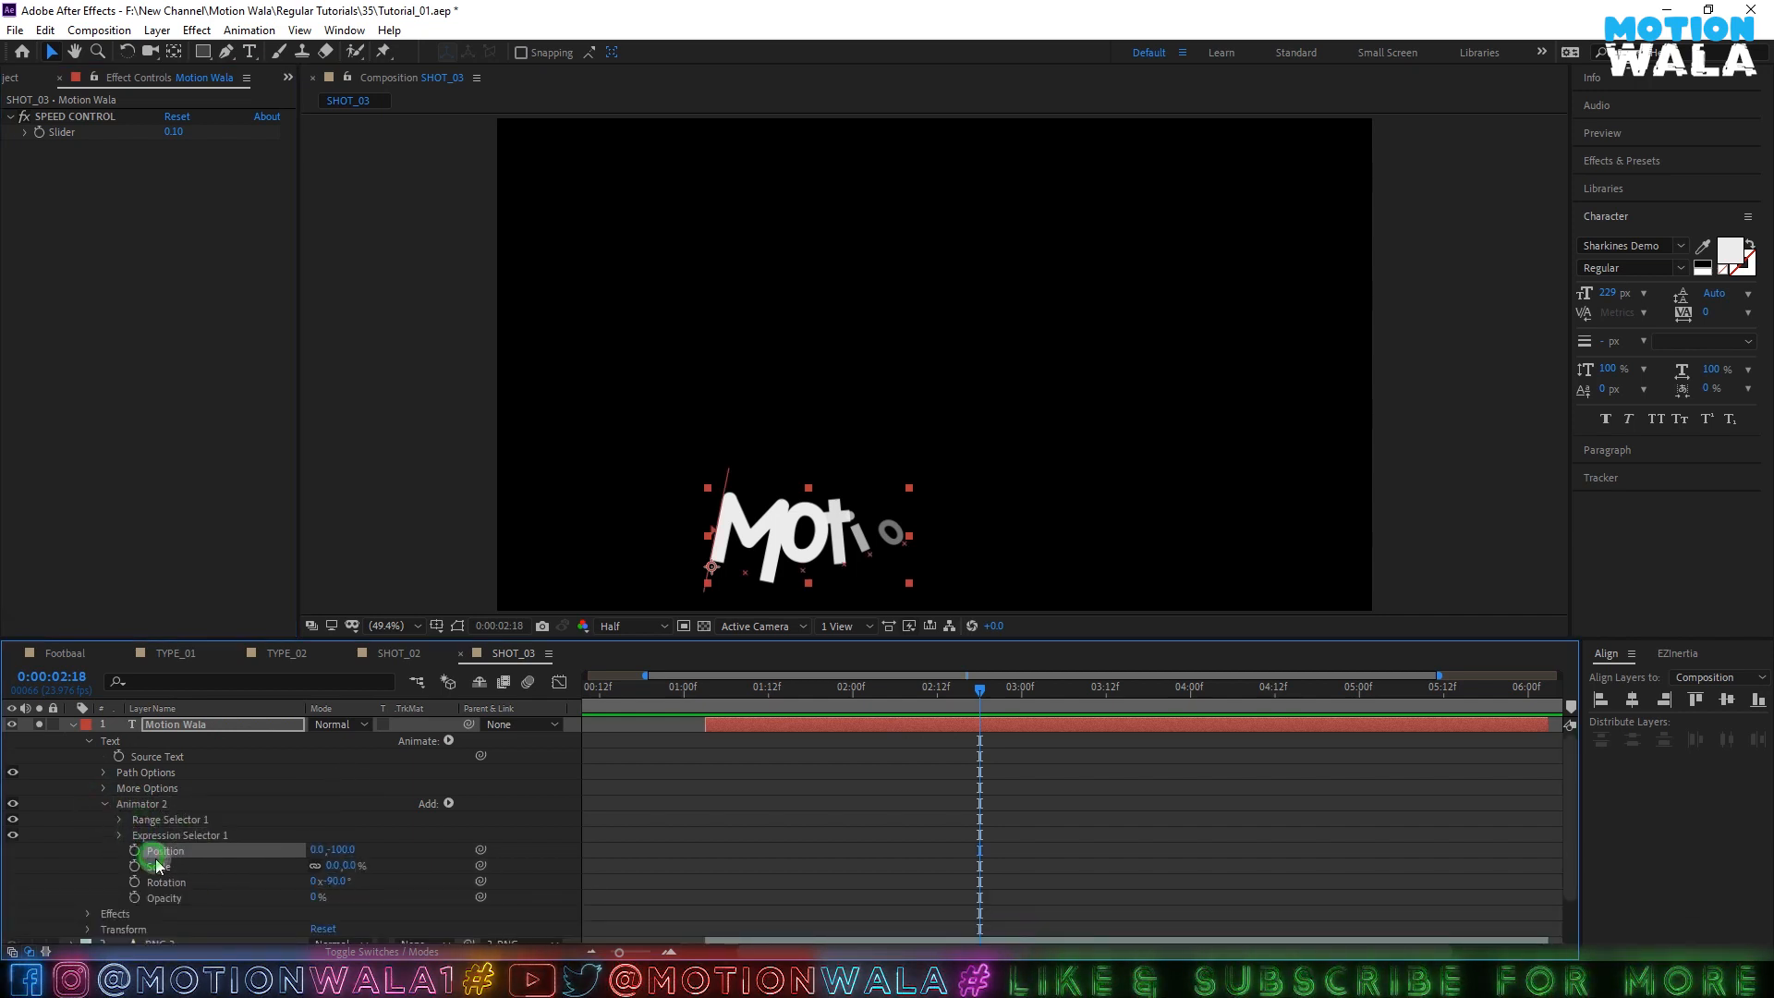
{"action": "left_click", "coordinate": [166, 897], "text": "shift"}
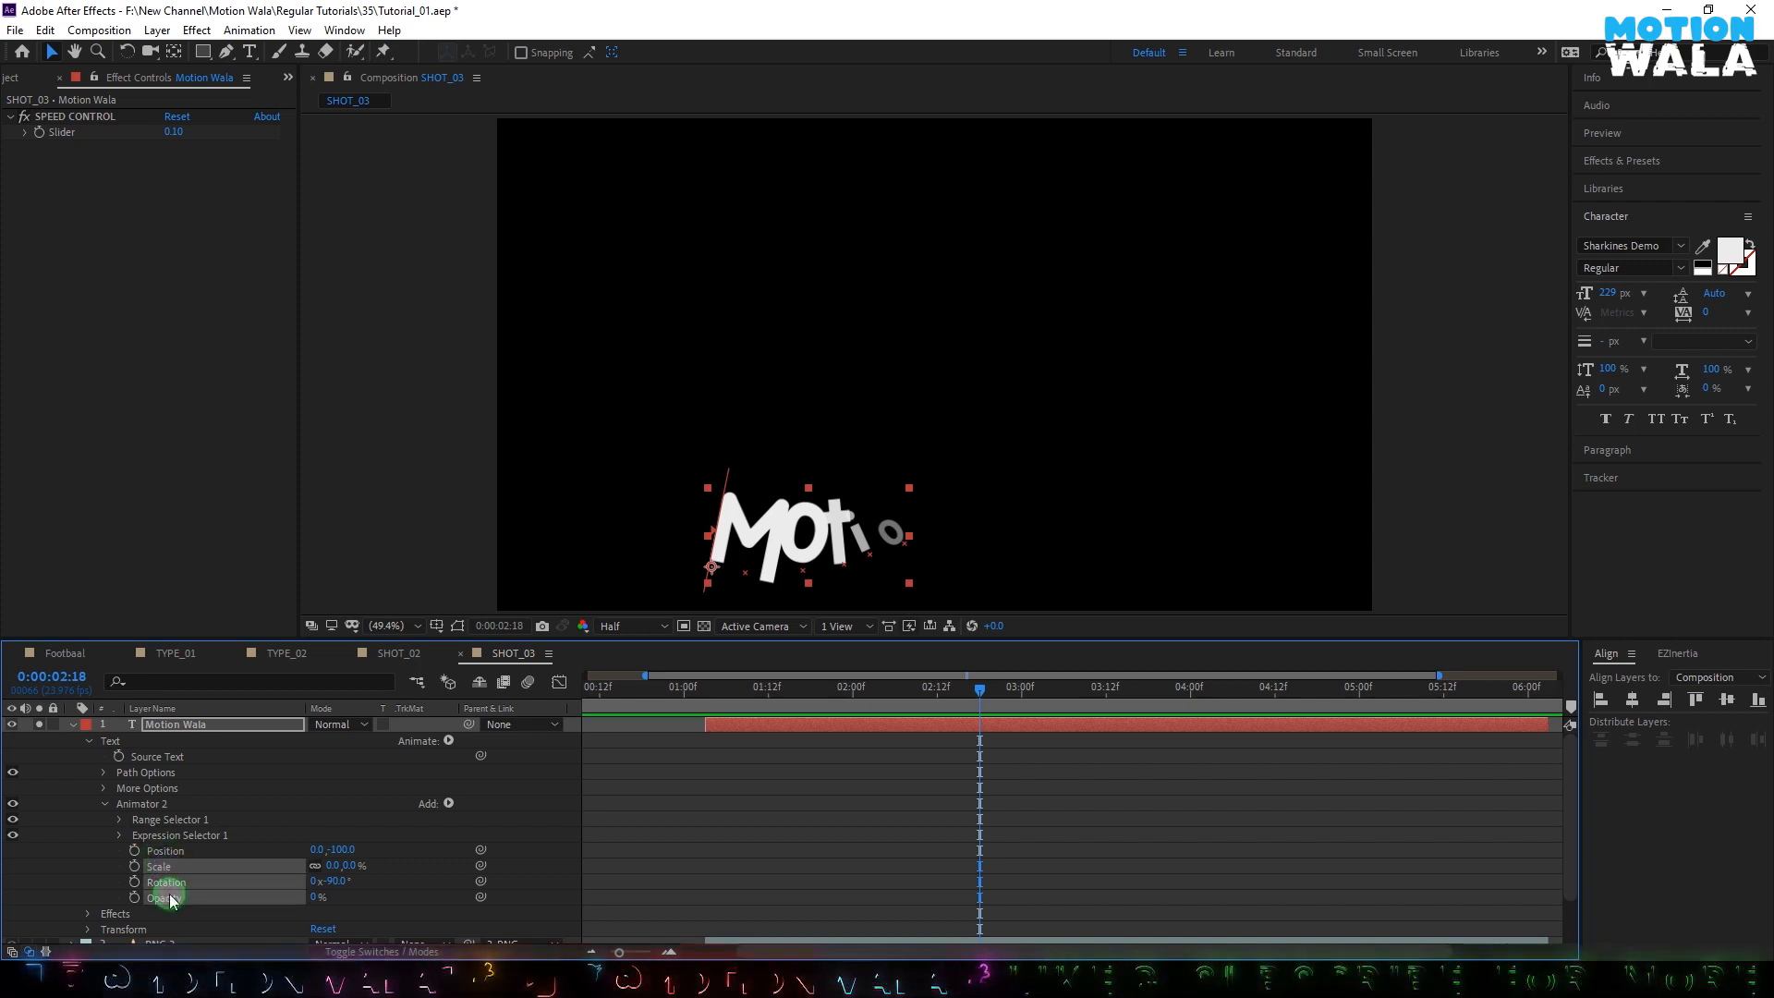
{"action": "key", "text": "Delete"}
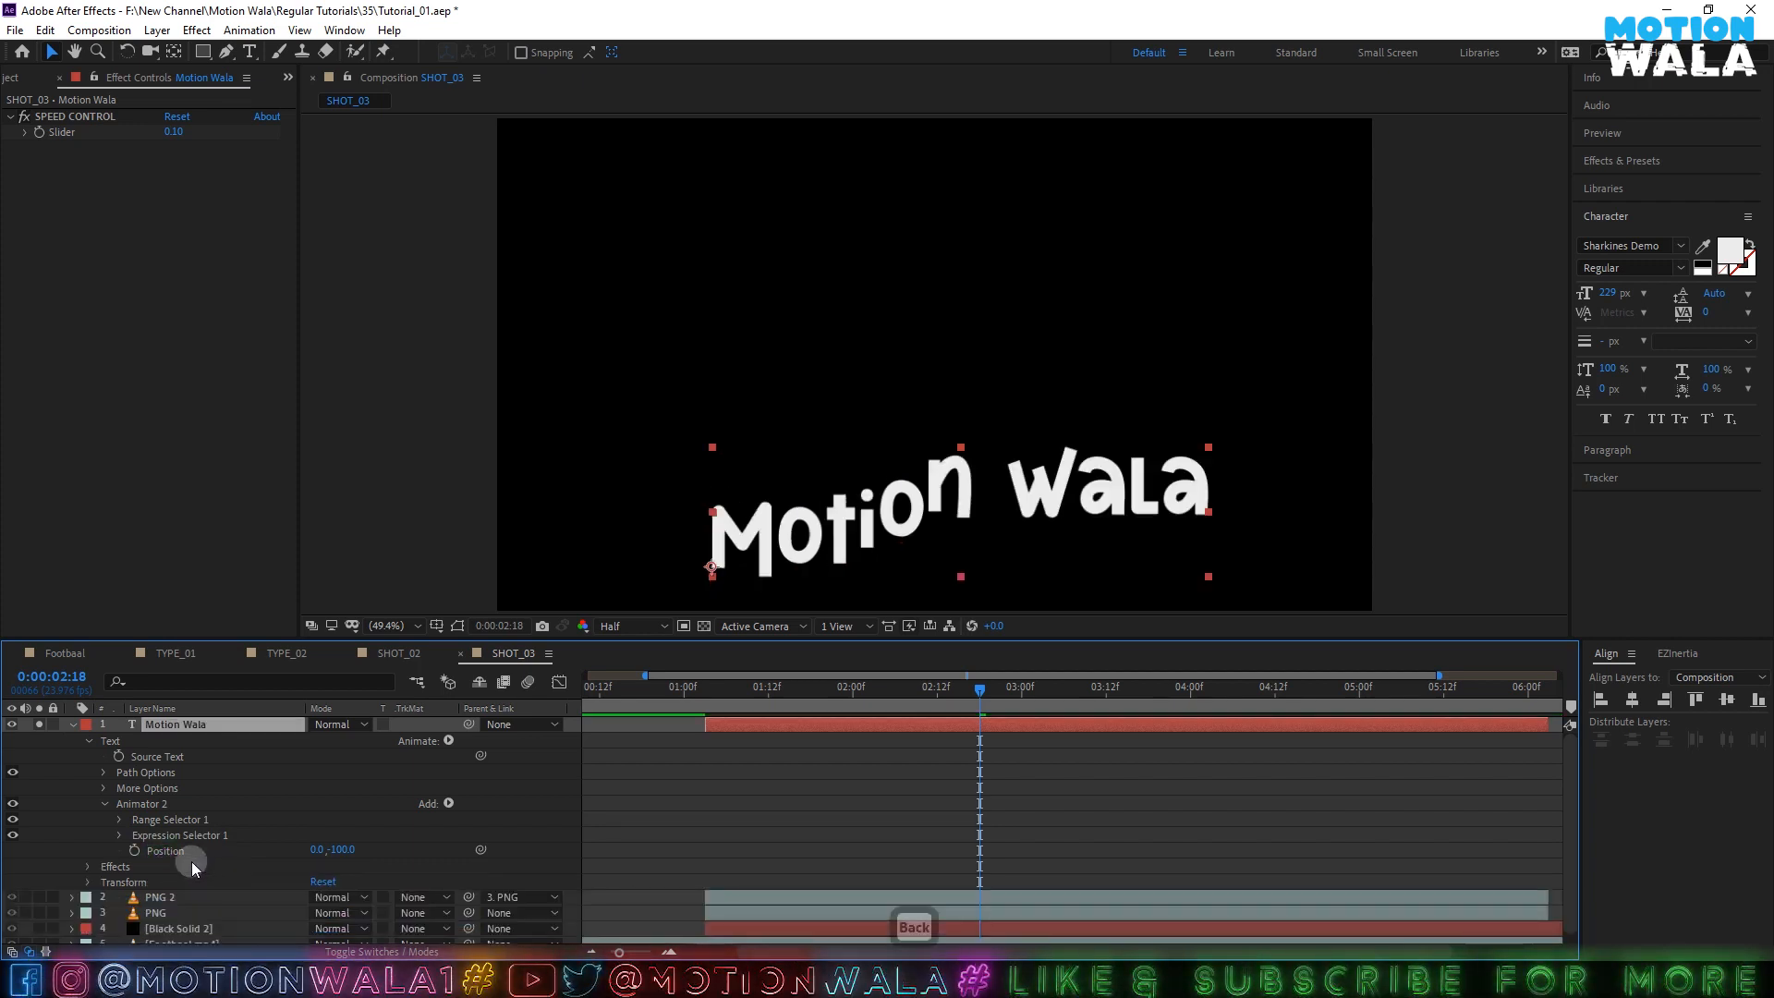
- Set Animator 2's Position to 0.0, -1067.0 and base its Expression Selector 1 on Words
{"action": "left_click_drag", "start_coordinate": [344, 848], "coordinate": [293, 858]}
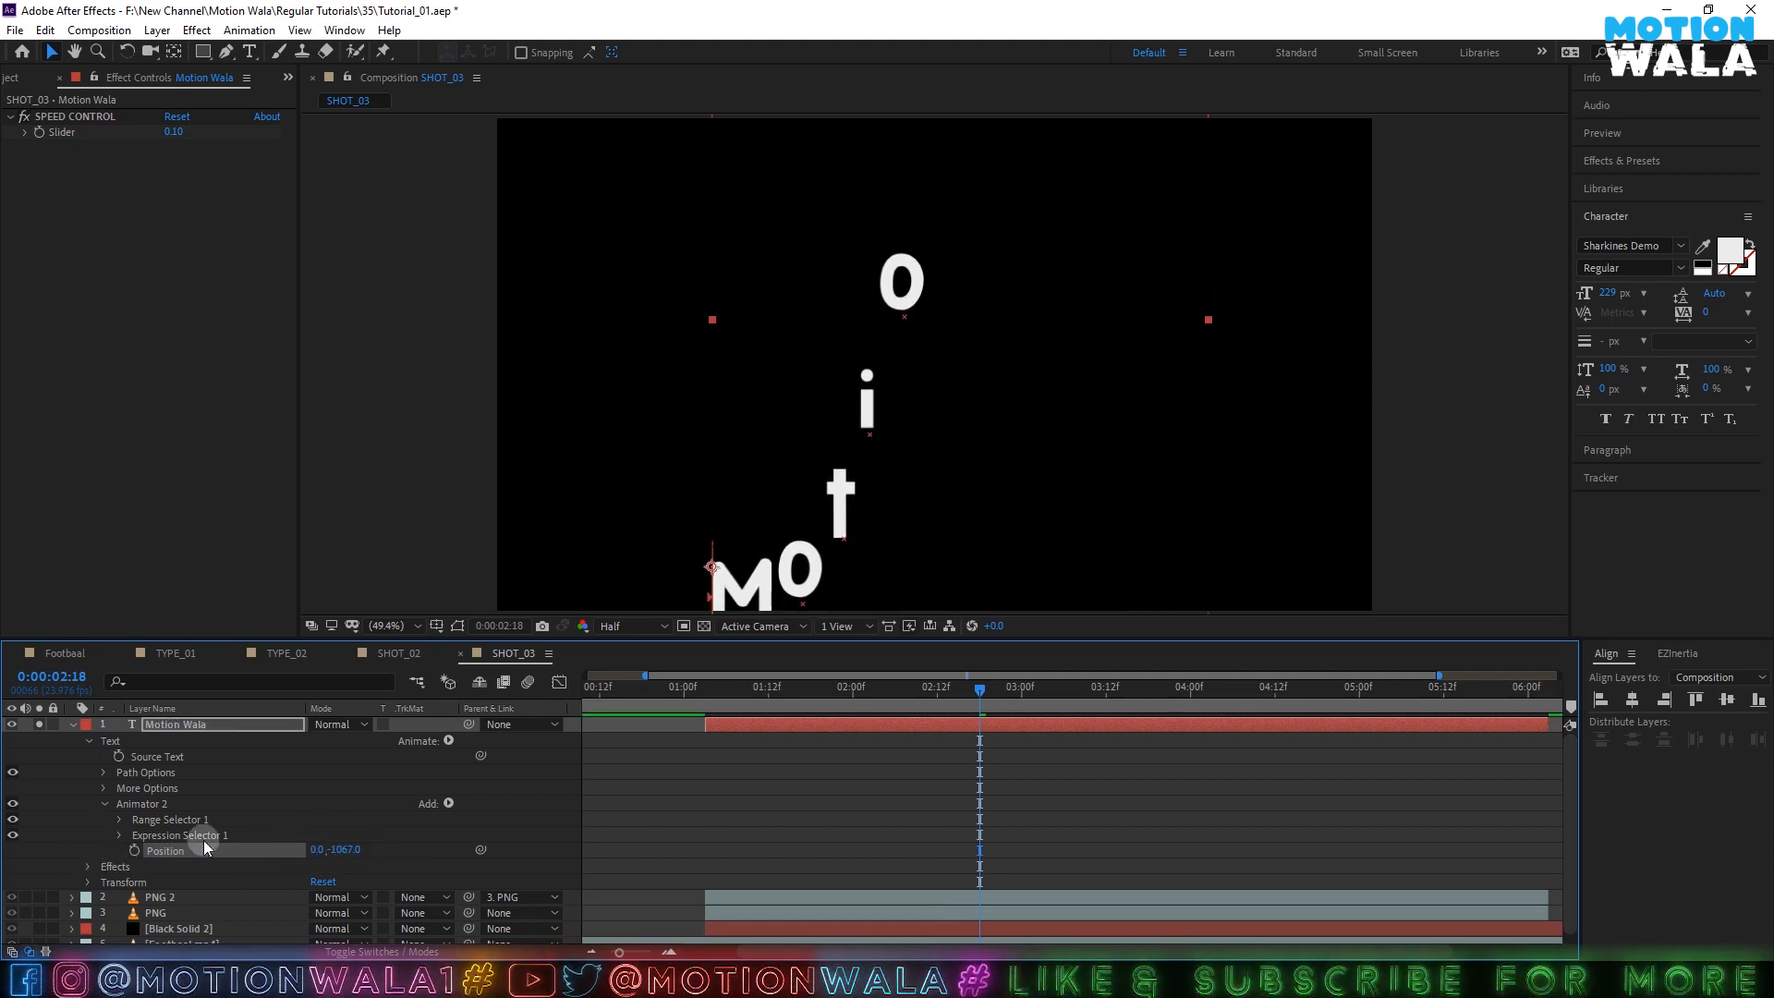
{"action": "left_click", "coordinate": [126, 833]}
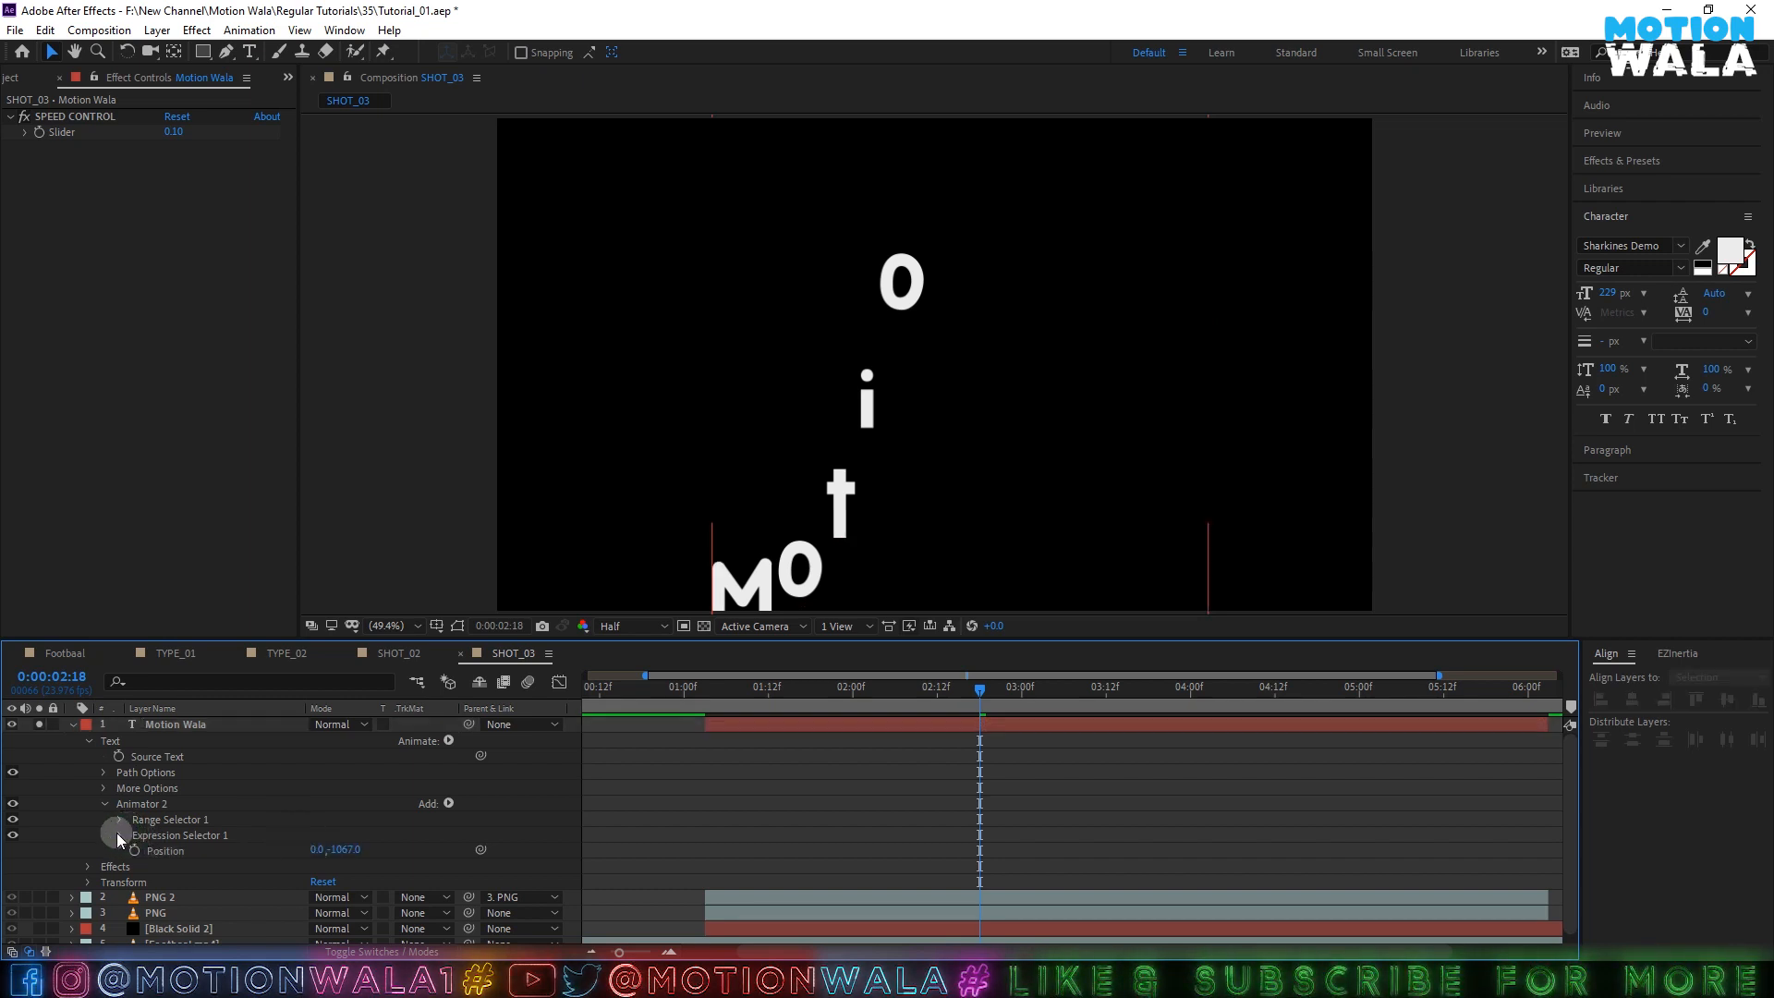
{"action": "left_click", "coordinate": [119, 836]}
{"action": "left_click", "coordinate": [194, 835]}
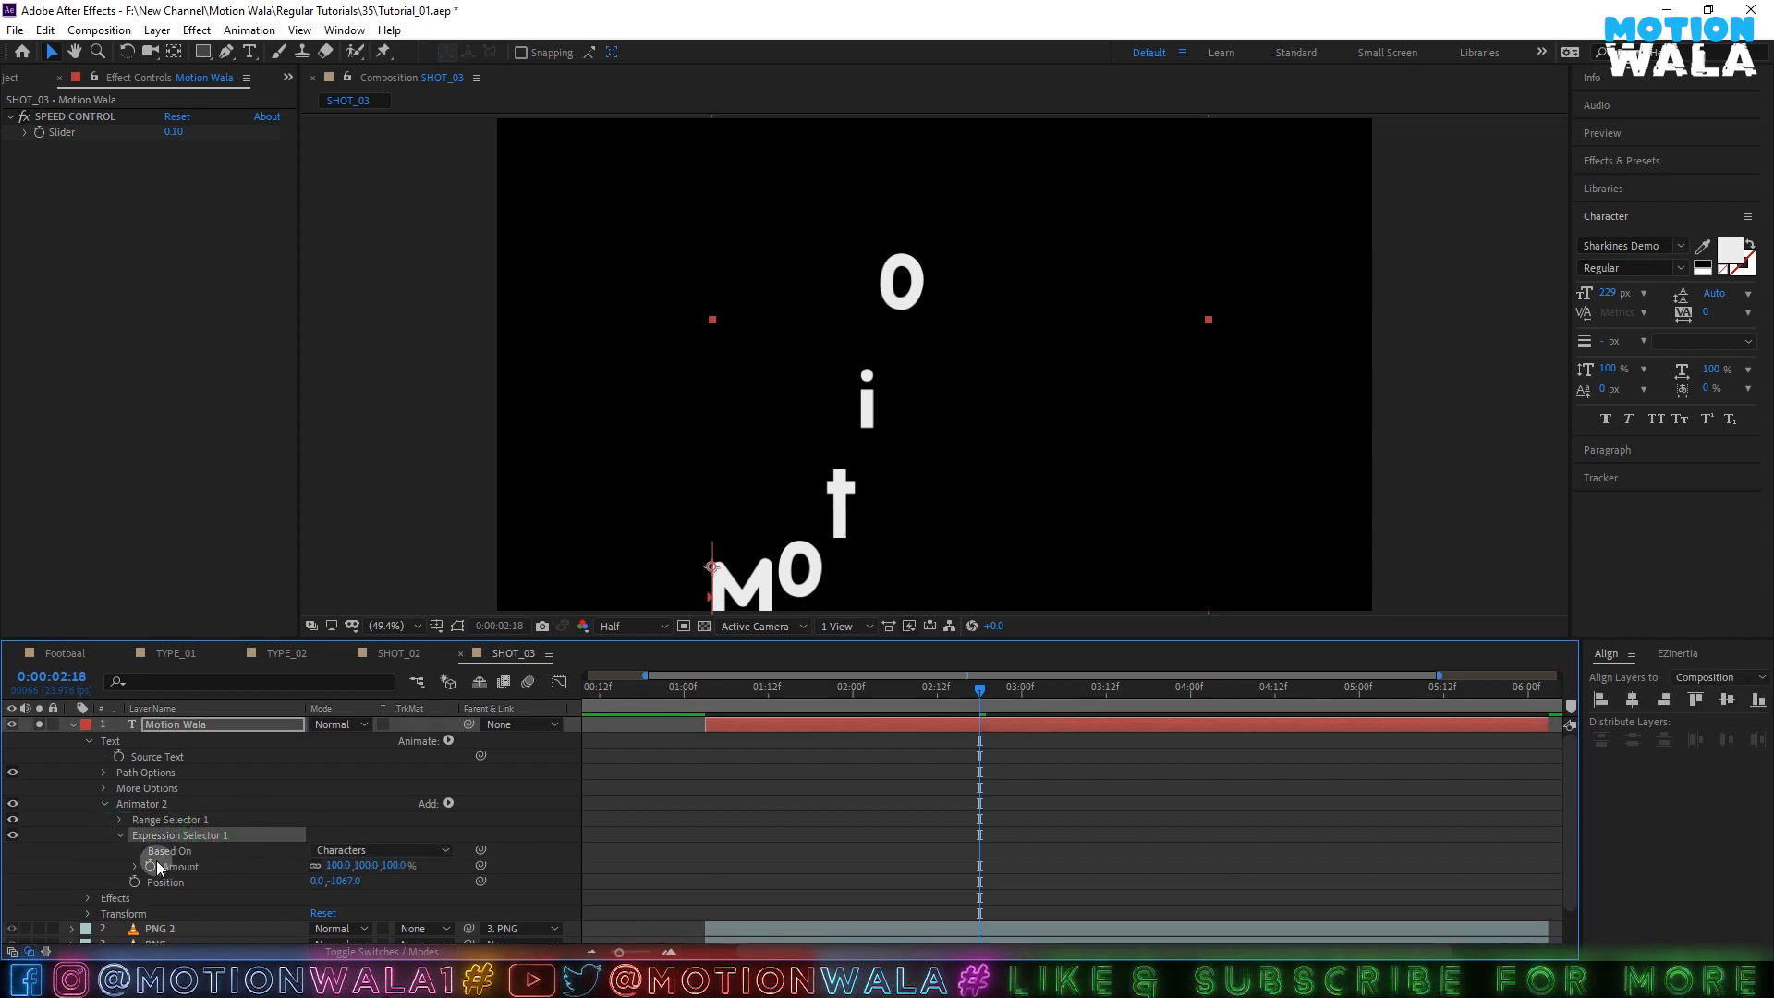
{"action": "left_click", "coordinate": [351, 848]}
{"action": "left_click", "coordinate": [380, 911]}
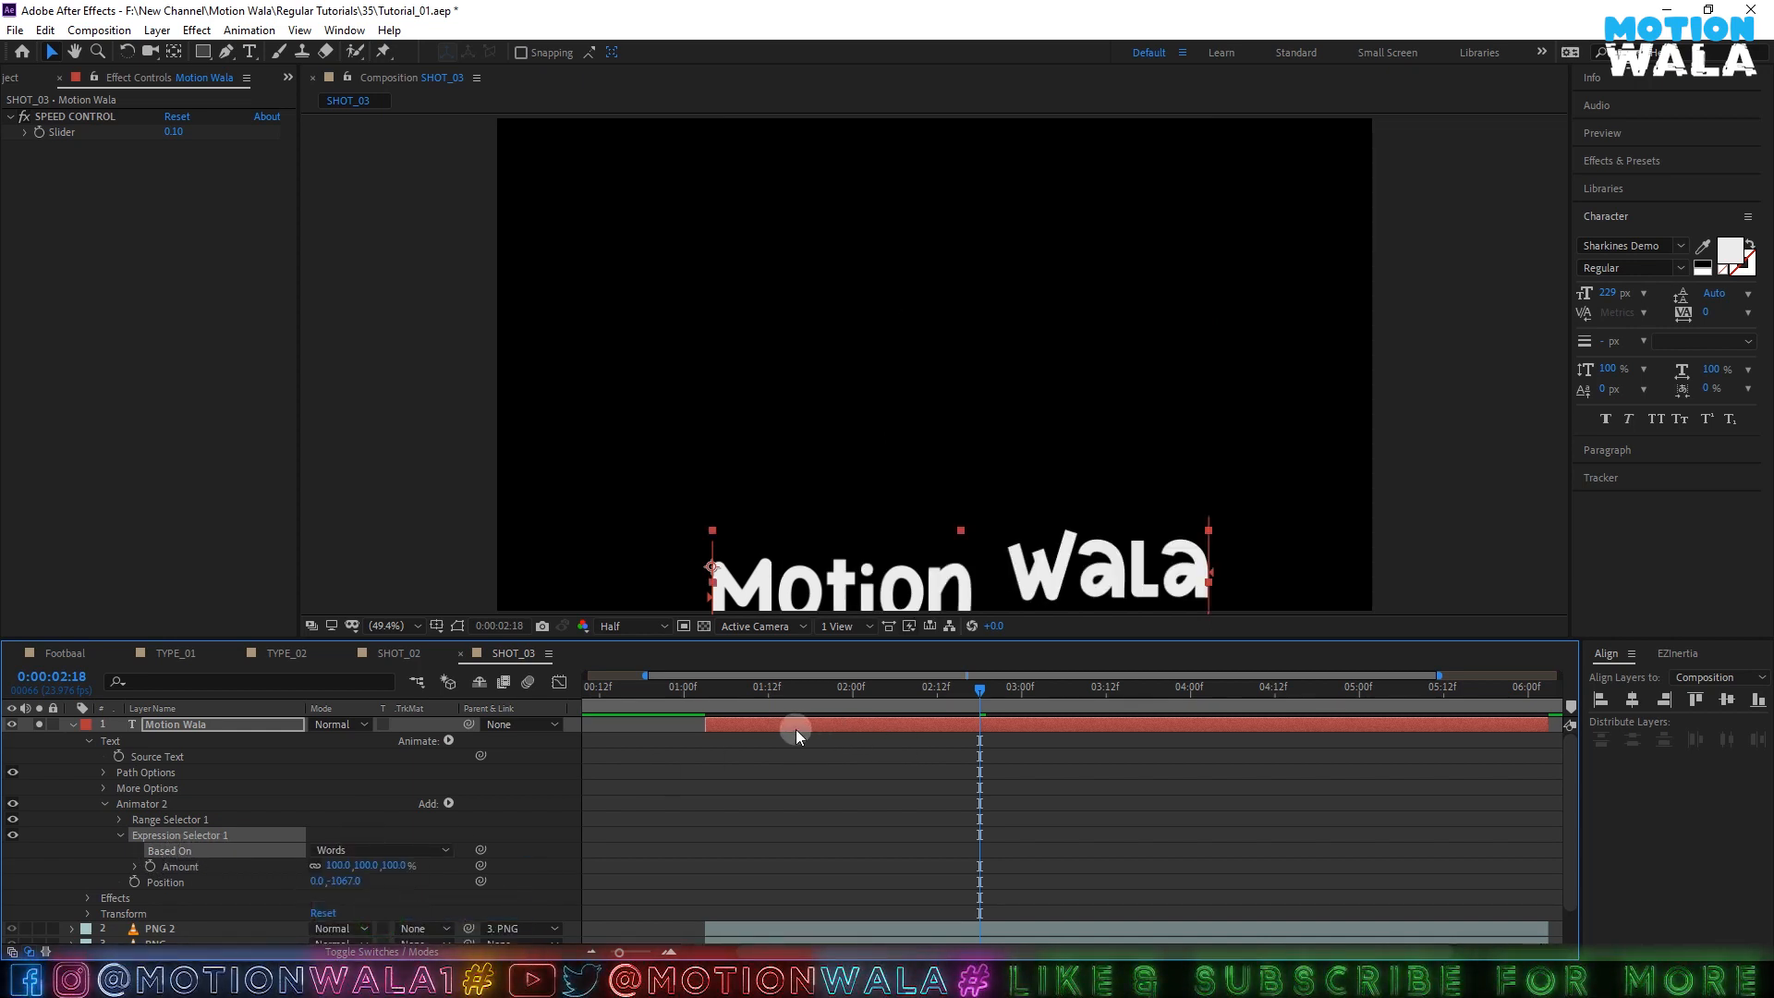
- Set the SPEED CONTROL slider to 1 and play back the word-by-word animation from 0:00:01:04
{"action": "left_click", "coordinate": [718, 689]}
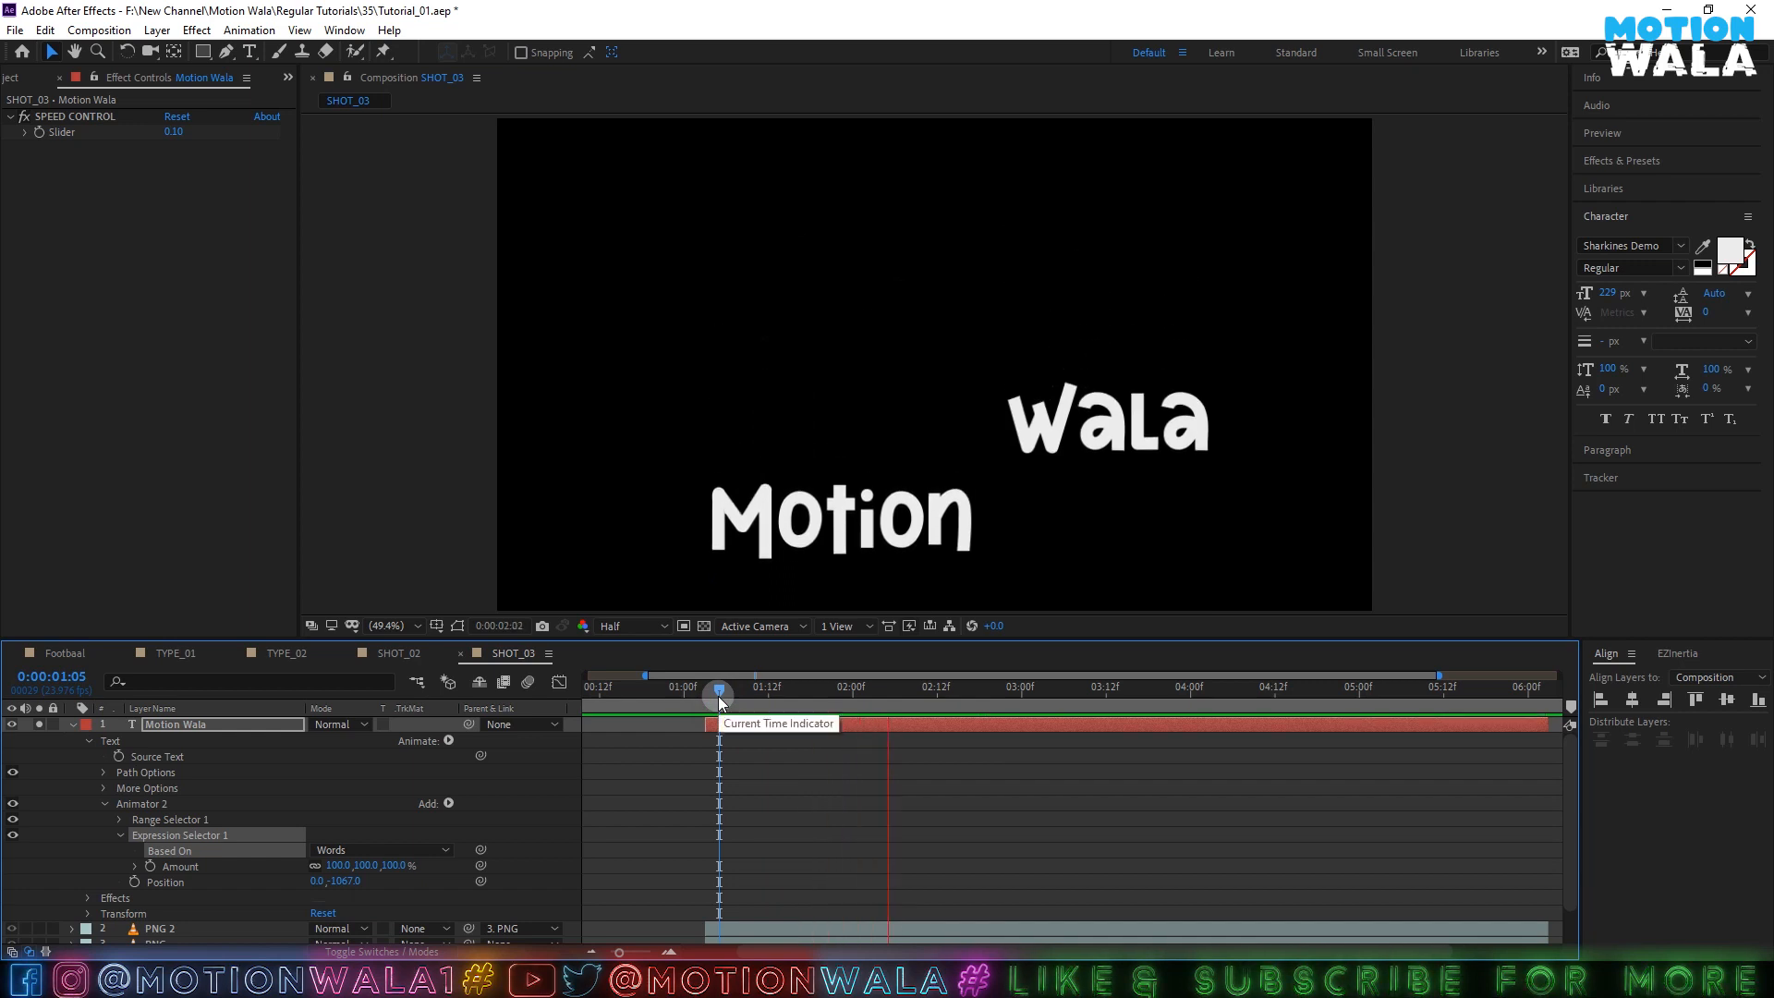
{"action": "key", "text": "space"}
{"action": "left_click_drag", "start_coordinate": [176, 135], "coordinate": [186, 225]}
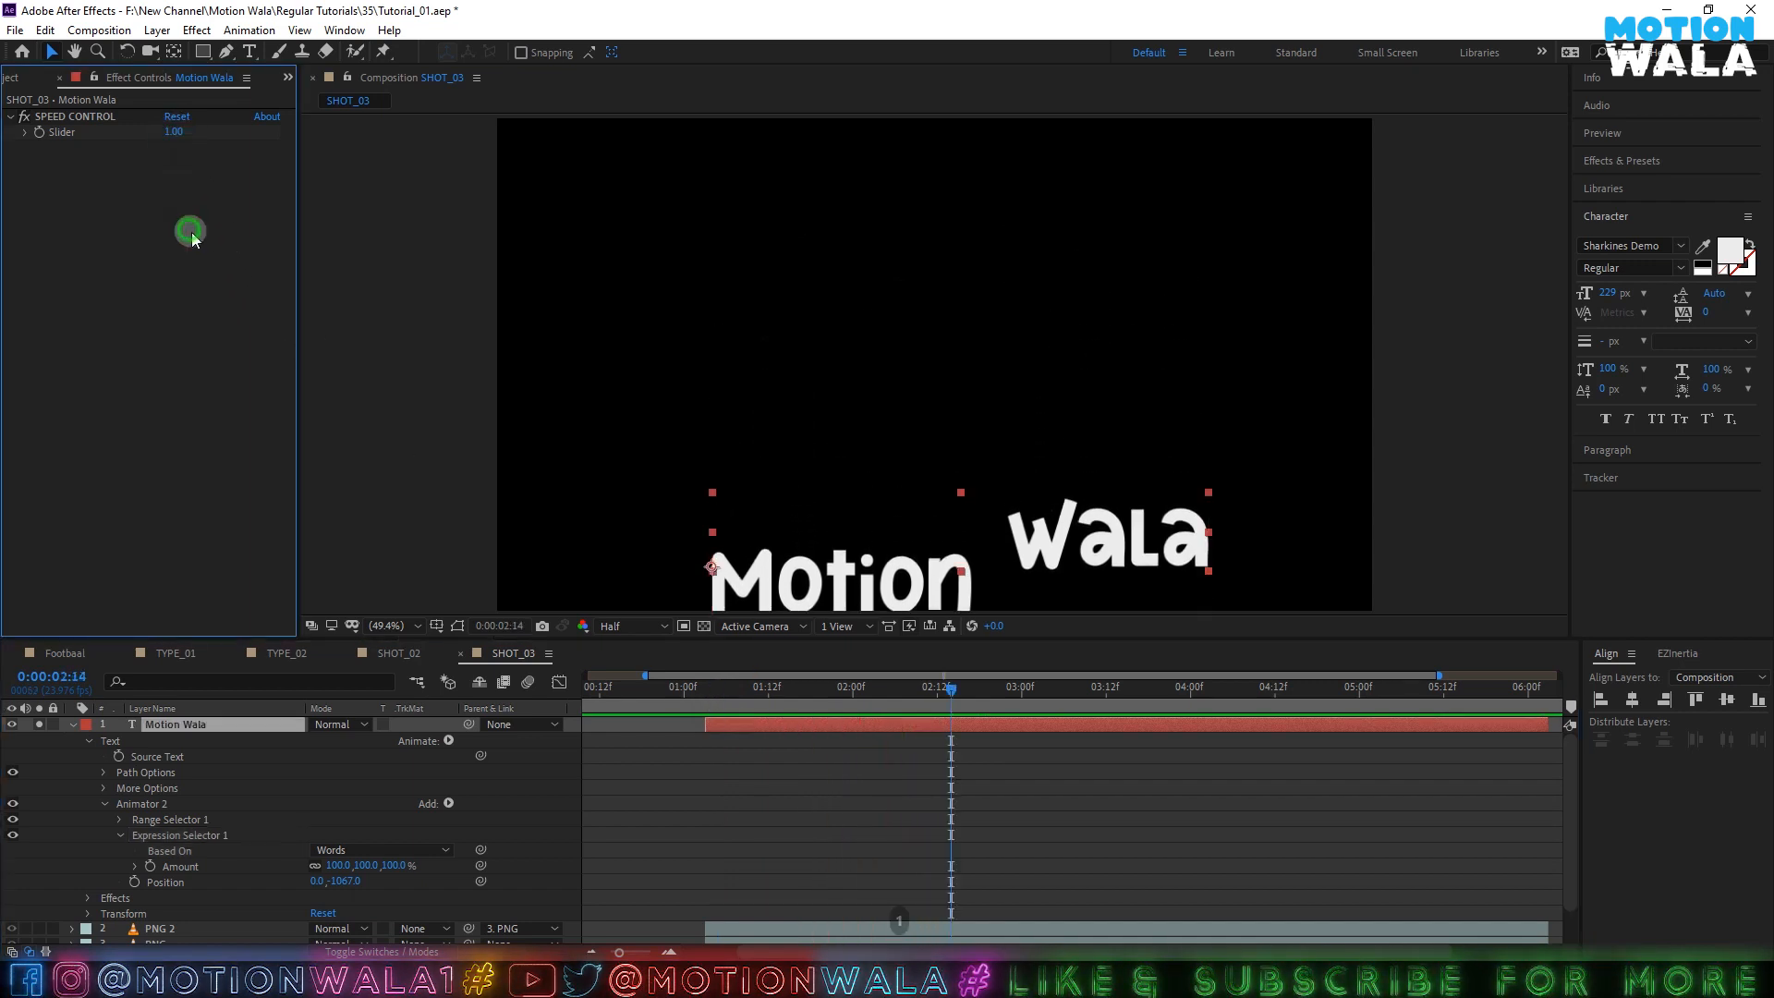
{"action": "left_click", "coordinate": [712, 689]}
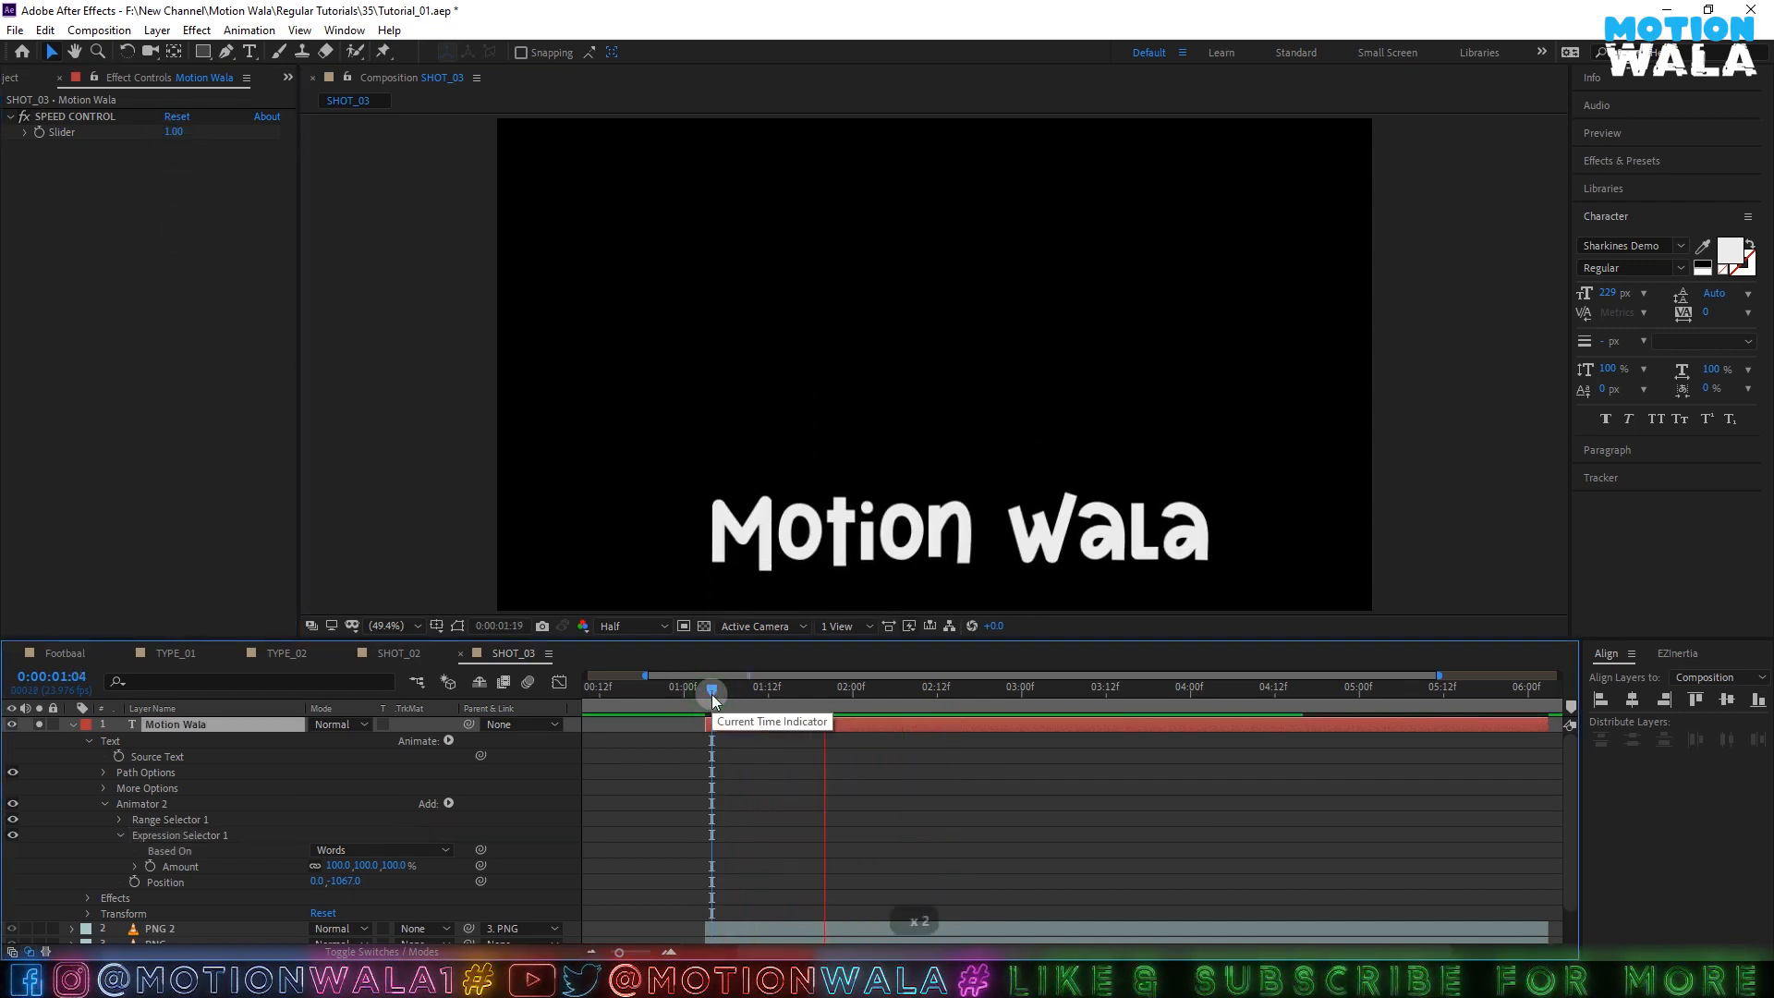
{"action": "key", "text": "space"}
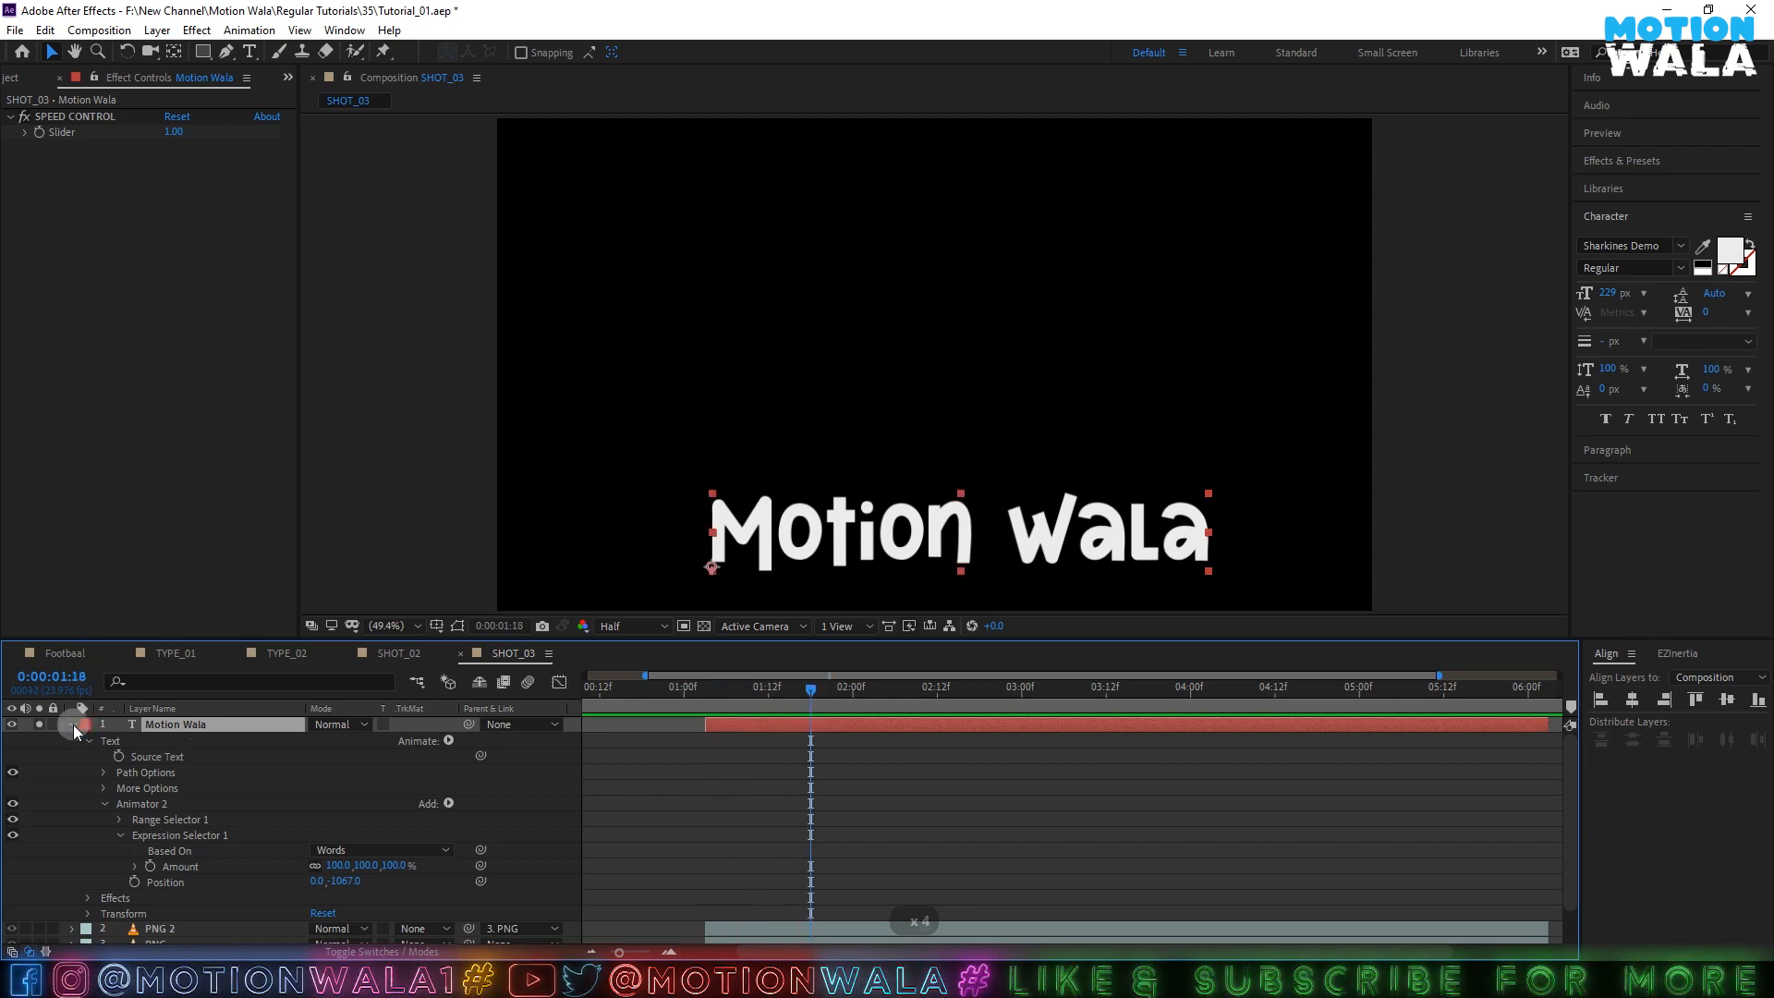
{"action": "left_click", "coordinate": [74, 726]}
- Play back the title animation over the player cutout and cyan background from about 0:00:01:02
{"action": "left_click_drag", "start_coordinate": [778, 689], "coordinate": [698, 694]}
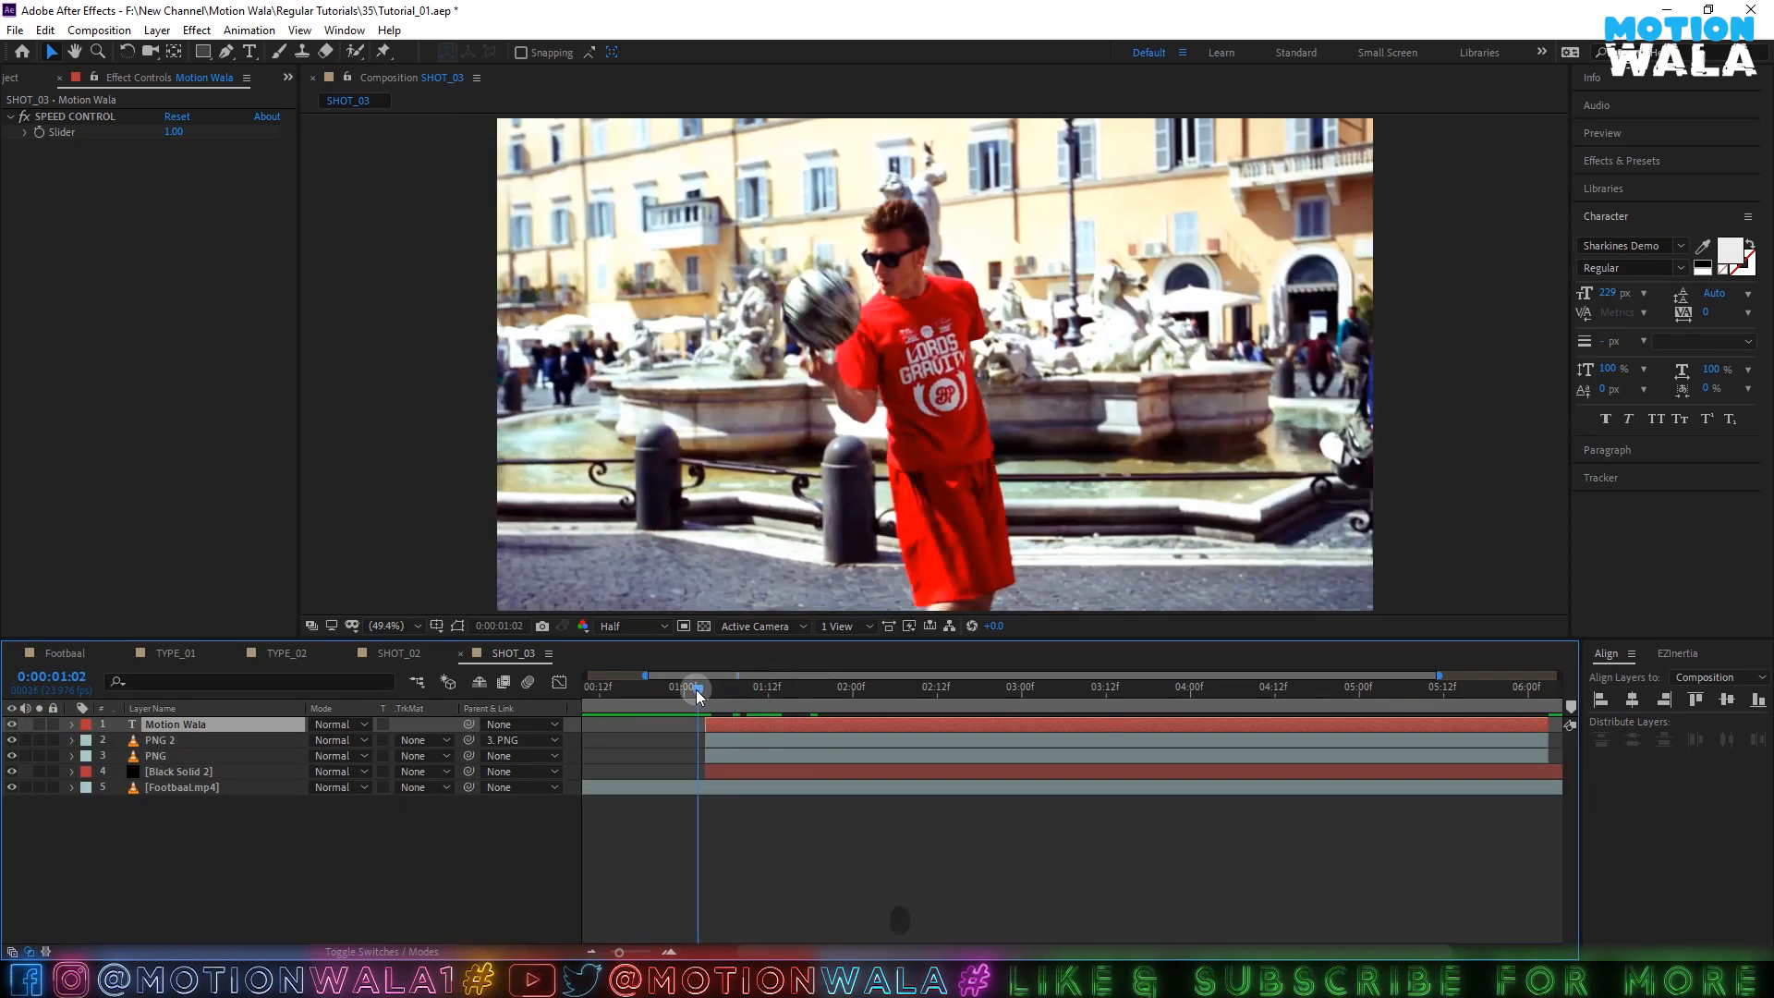
{"action": "key", "text": "space"}
{"action": "key", "text": "space"}
{"action": "left_click", "coordinate": [700, 691]}
{"action": "key", "text": "space"}
{"action": "key", "text": "space"}
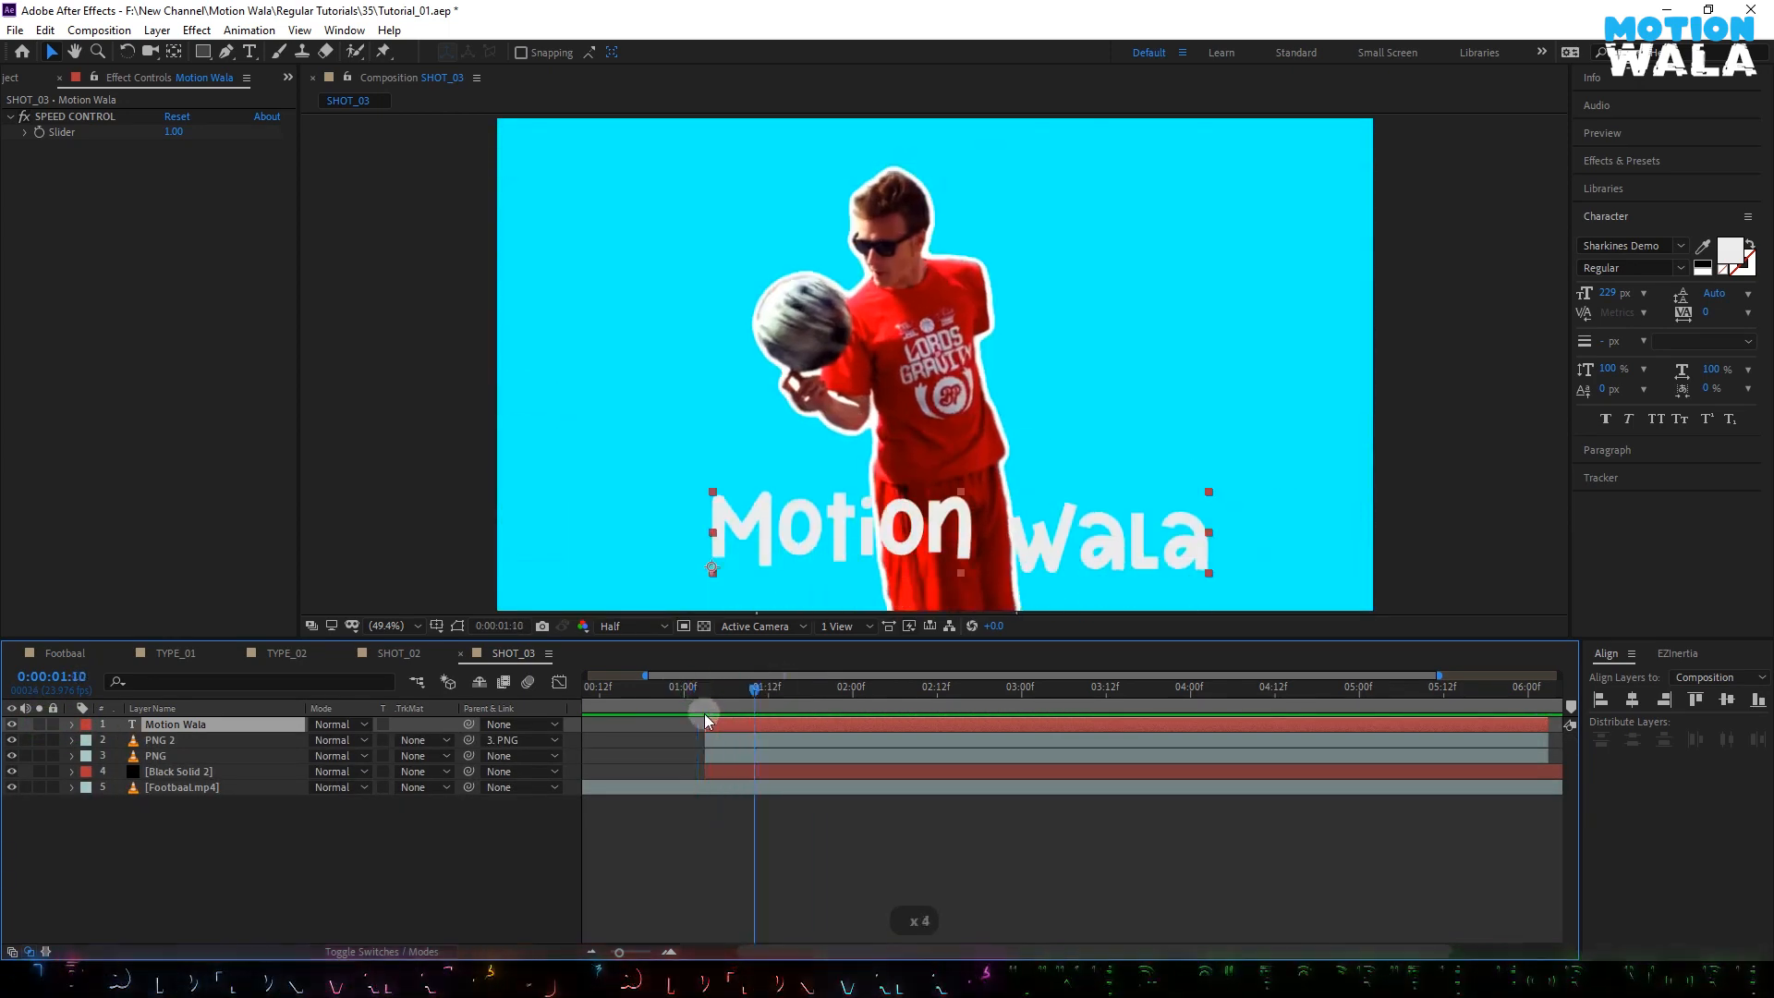
- Trim the start of the Motion Wala layer to about 0:00:01:06 and play back the title's entrance
{"action": "left_click_drag", "start_coordinate": [706, 723], "coordinate": [726, 723]}
{"action": "left_click", "coordinate": [706, 693]}
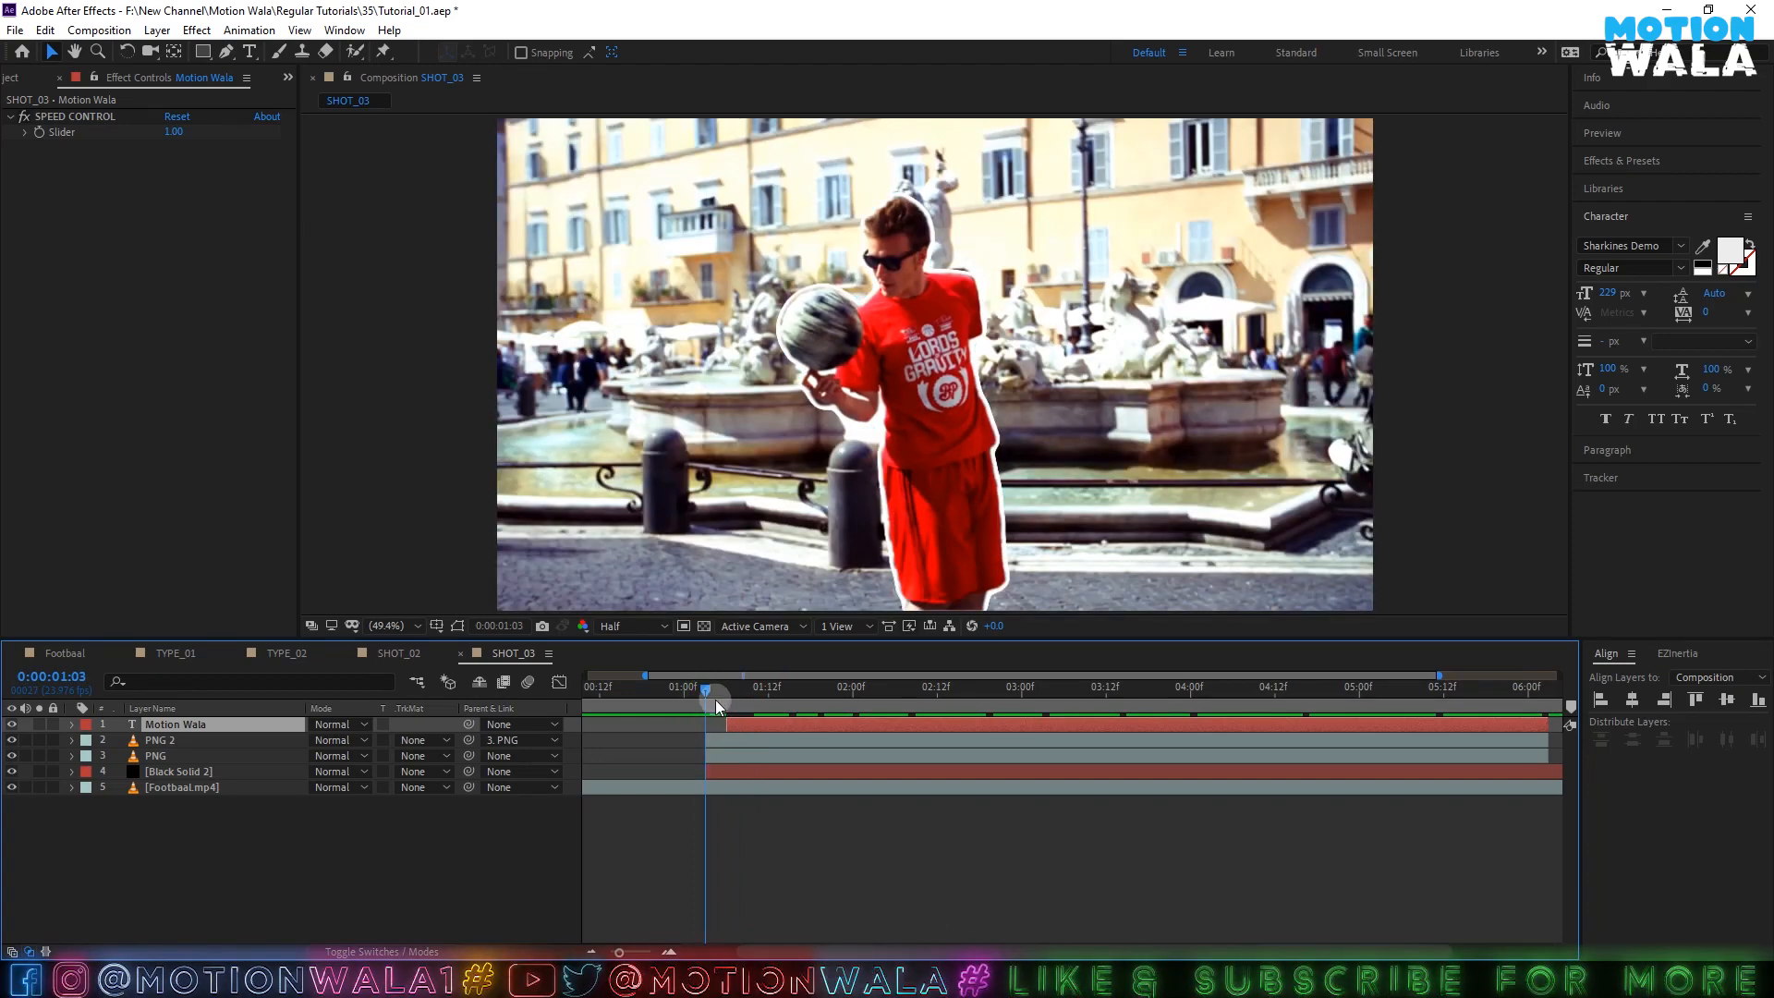
{"action": "key", "text": "space"}
{"action": "key", "text": "space"}
{"action": "left_click", "coordinate": [718, 705]}
{"action": "key", "text": "space"}
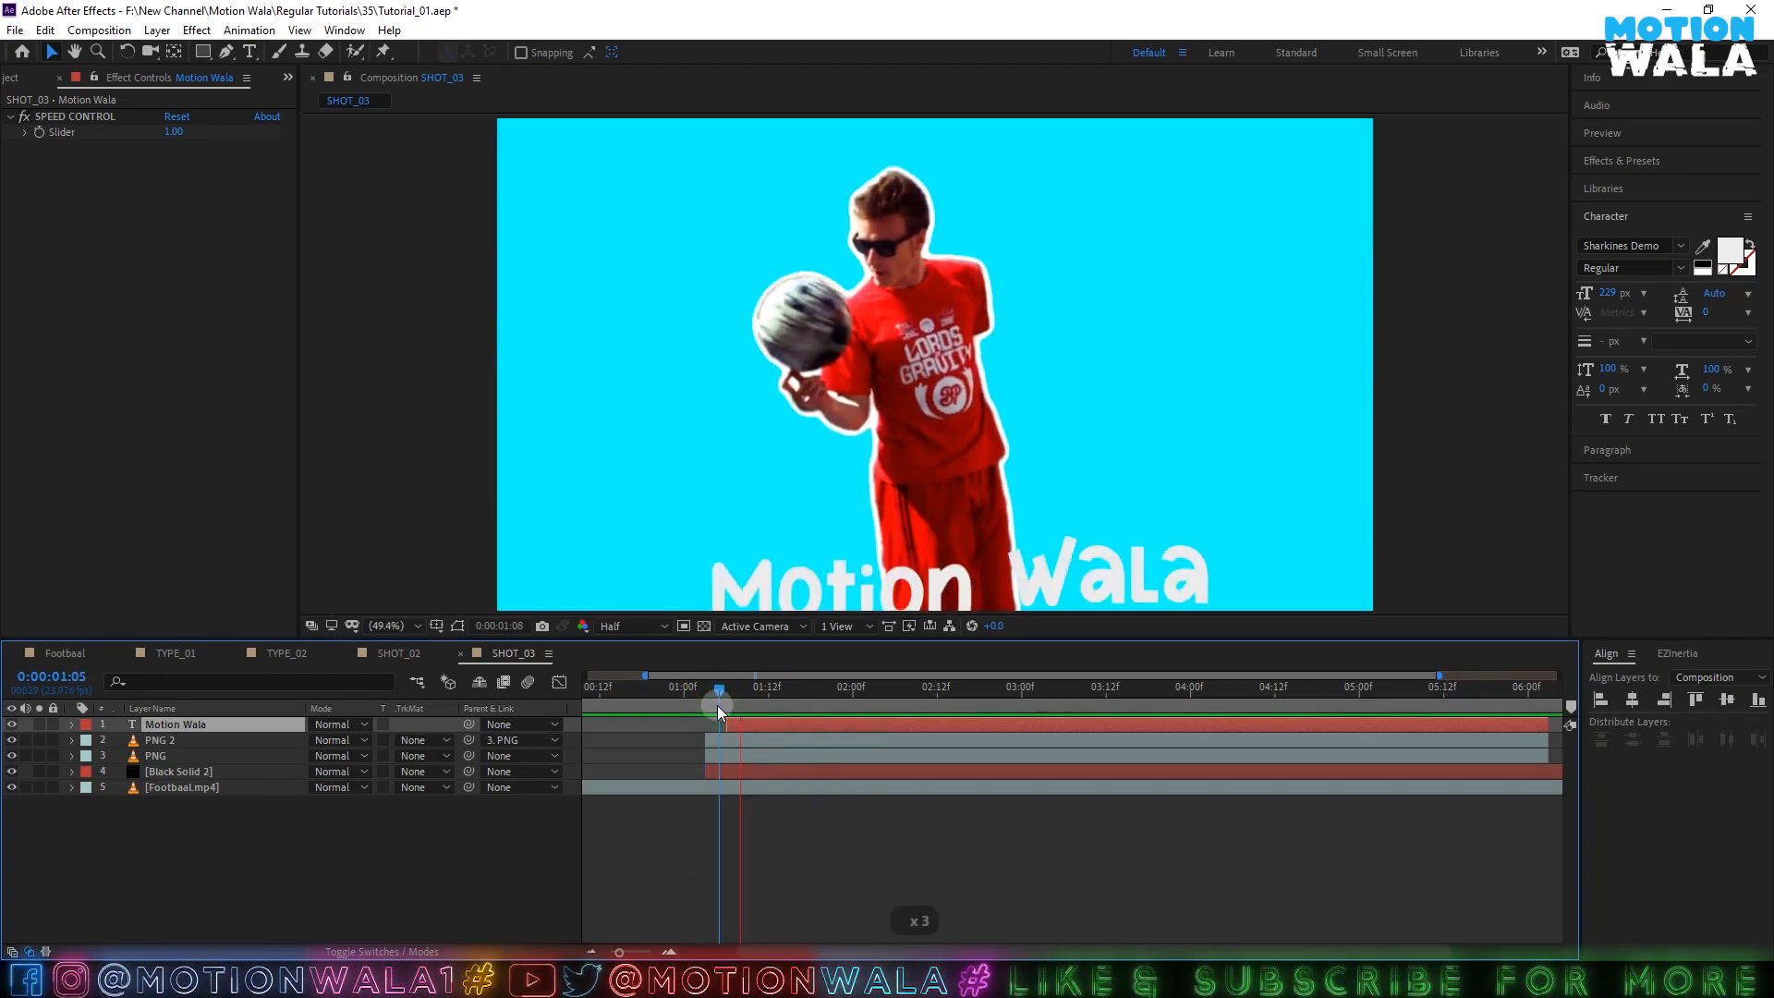
- Scrub through the title's entrance up to 0:00:01:17 and save the project
{"action": "left_click", "coordinate": [747, 705]}
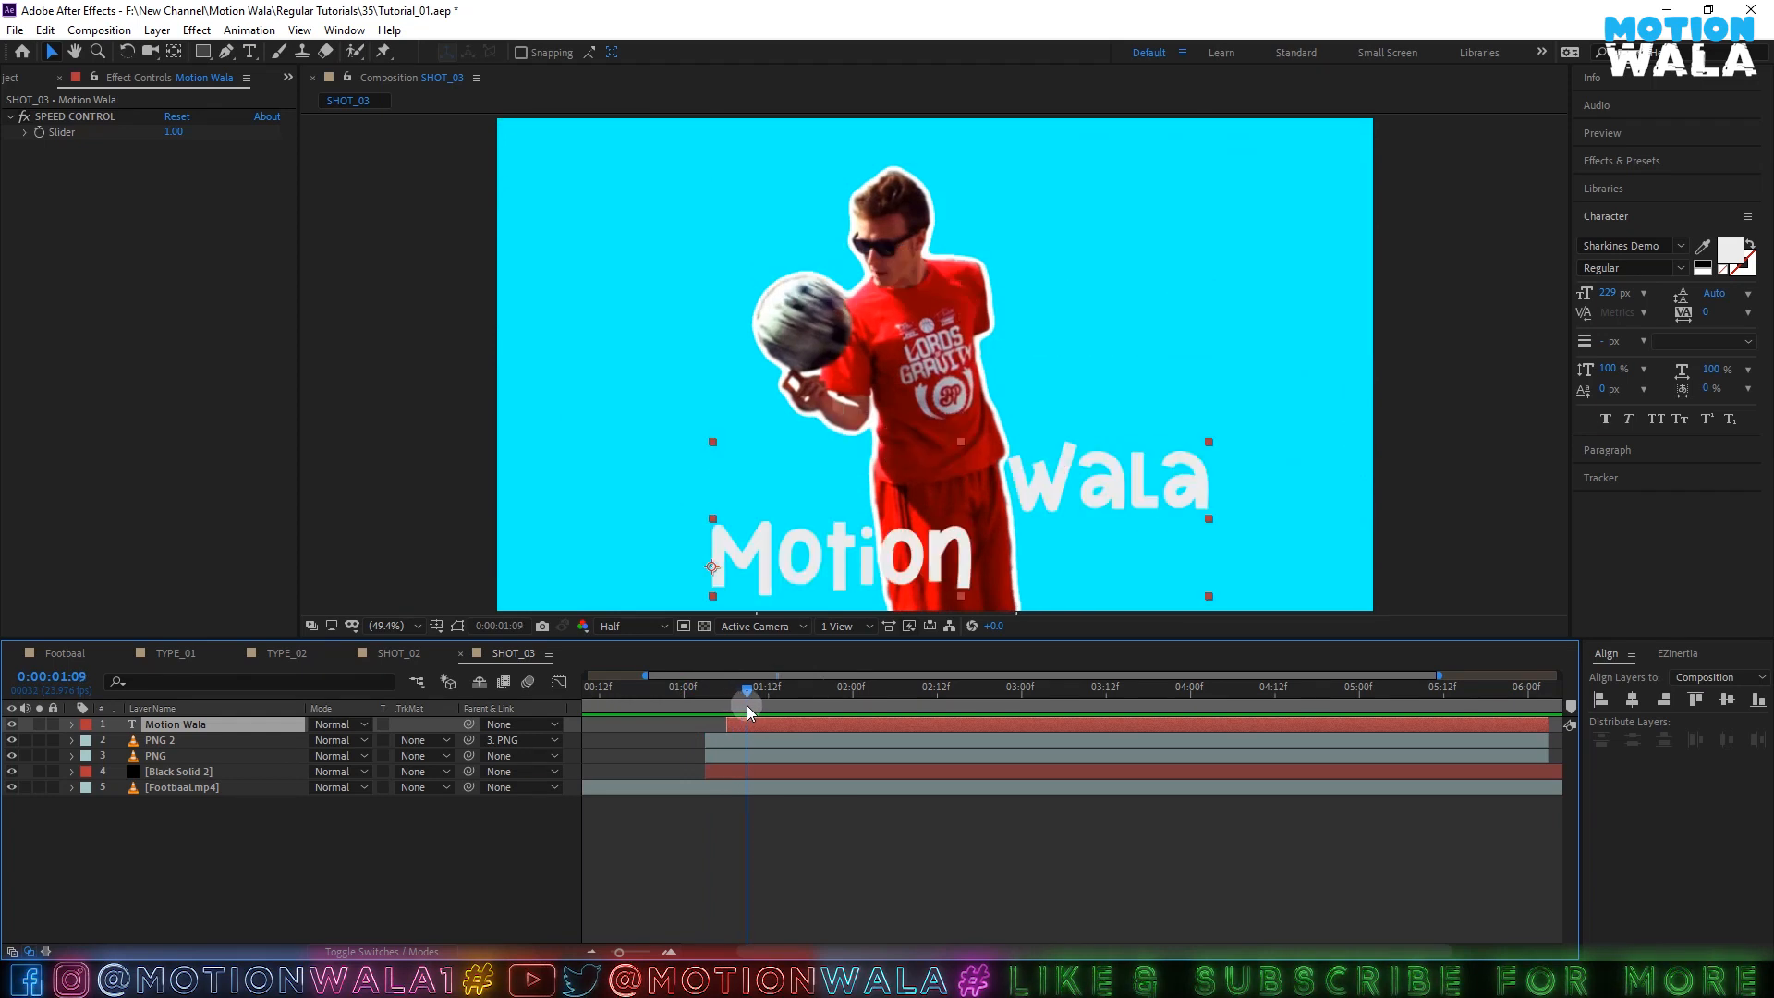
{"action": "left_click_drag", "start_coordinate": [746, 706], "coordinate": [802, 705]}
{"action": "key", "text": "ctrl+s"}
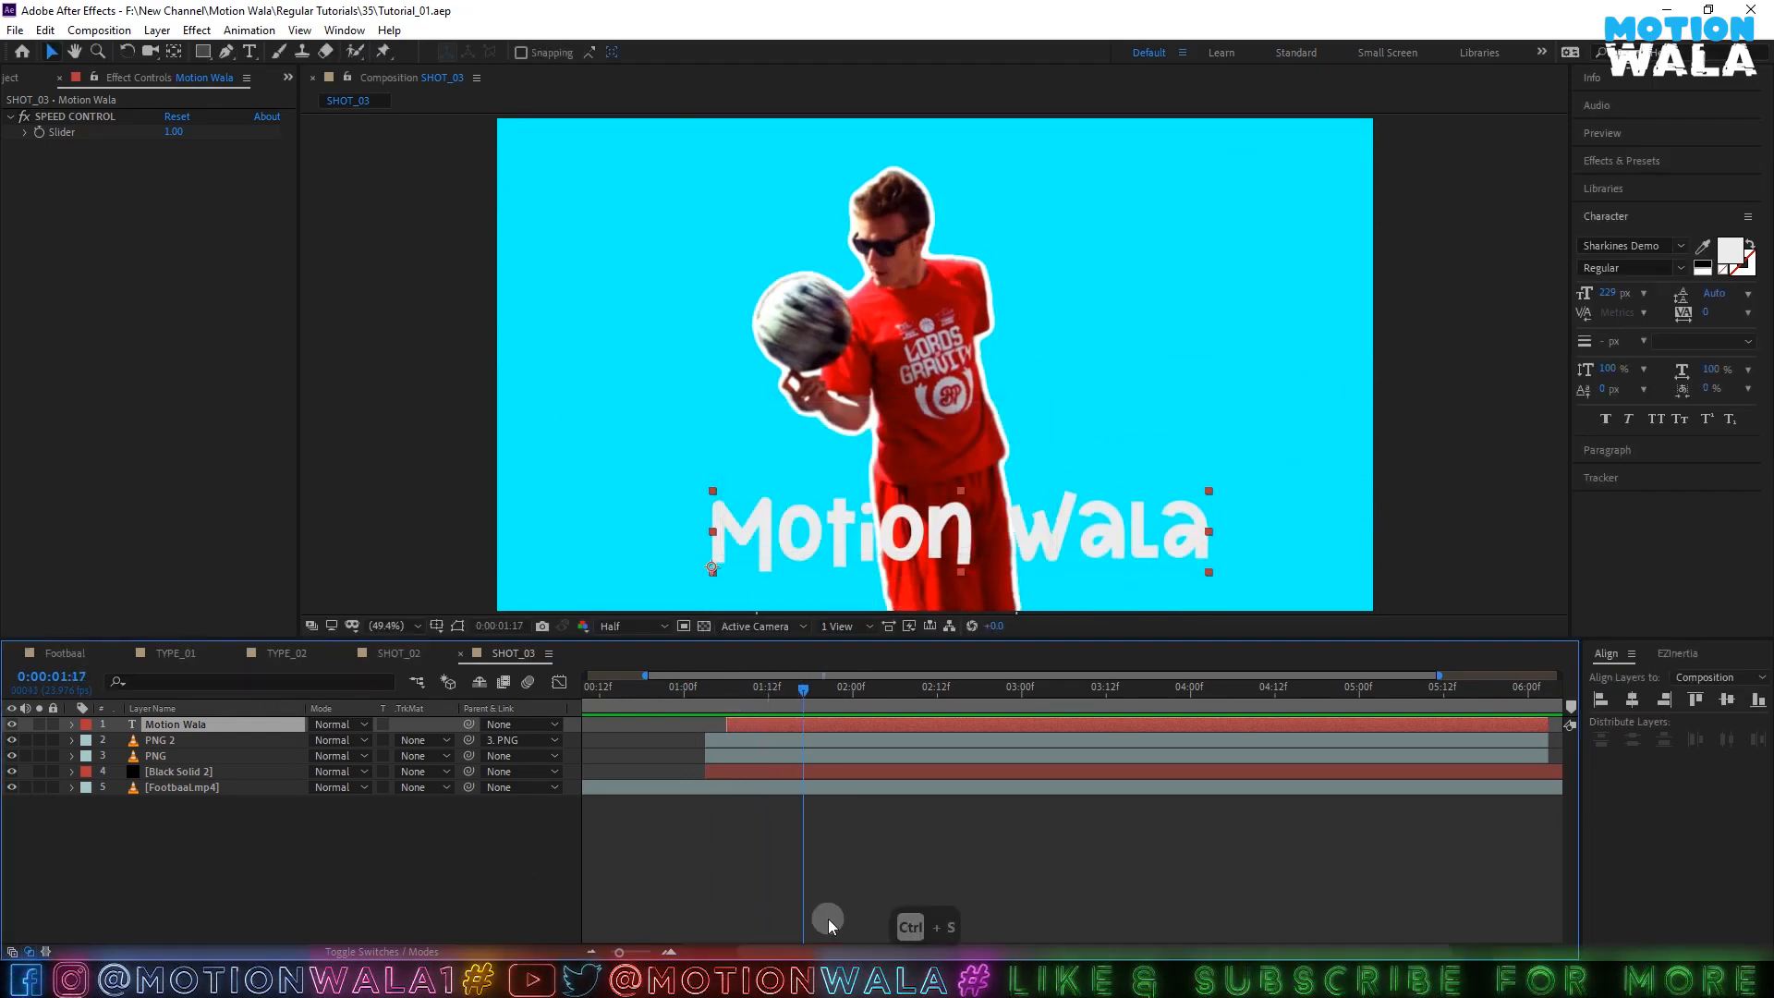
- Play back the composition from 0:00:01:17, scrub back to about 0:00:01:20 and save the project
{"action": "left_click", "coordinate": [592, 949]}
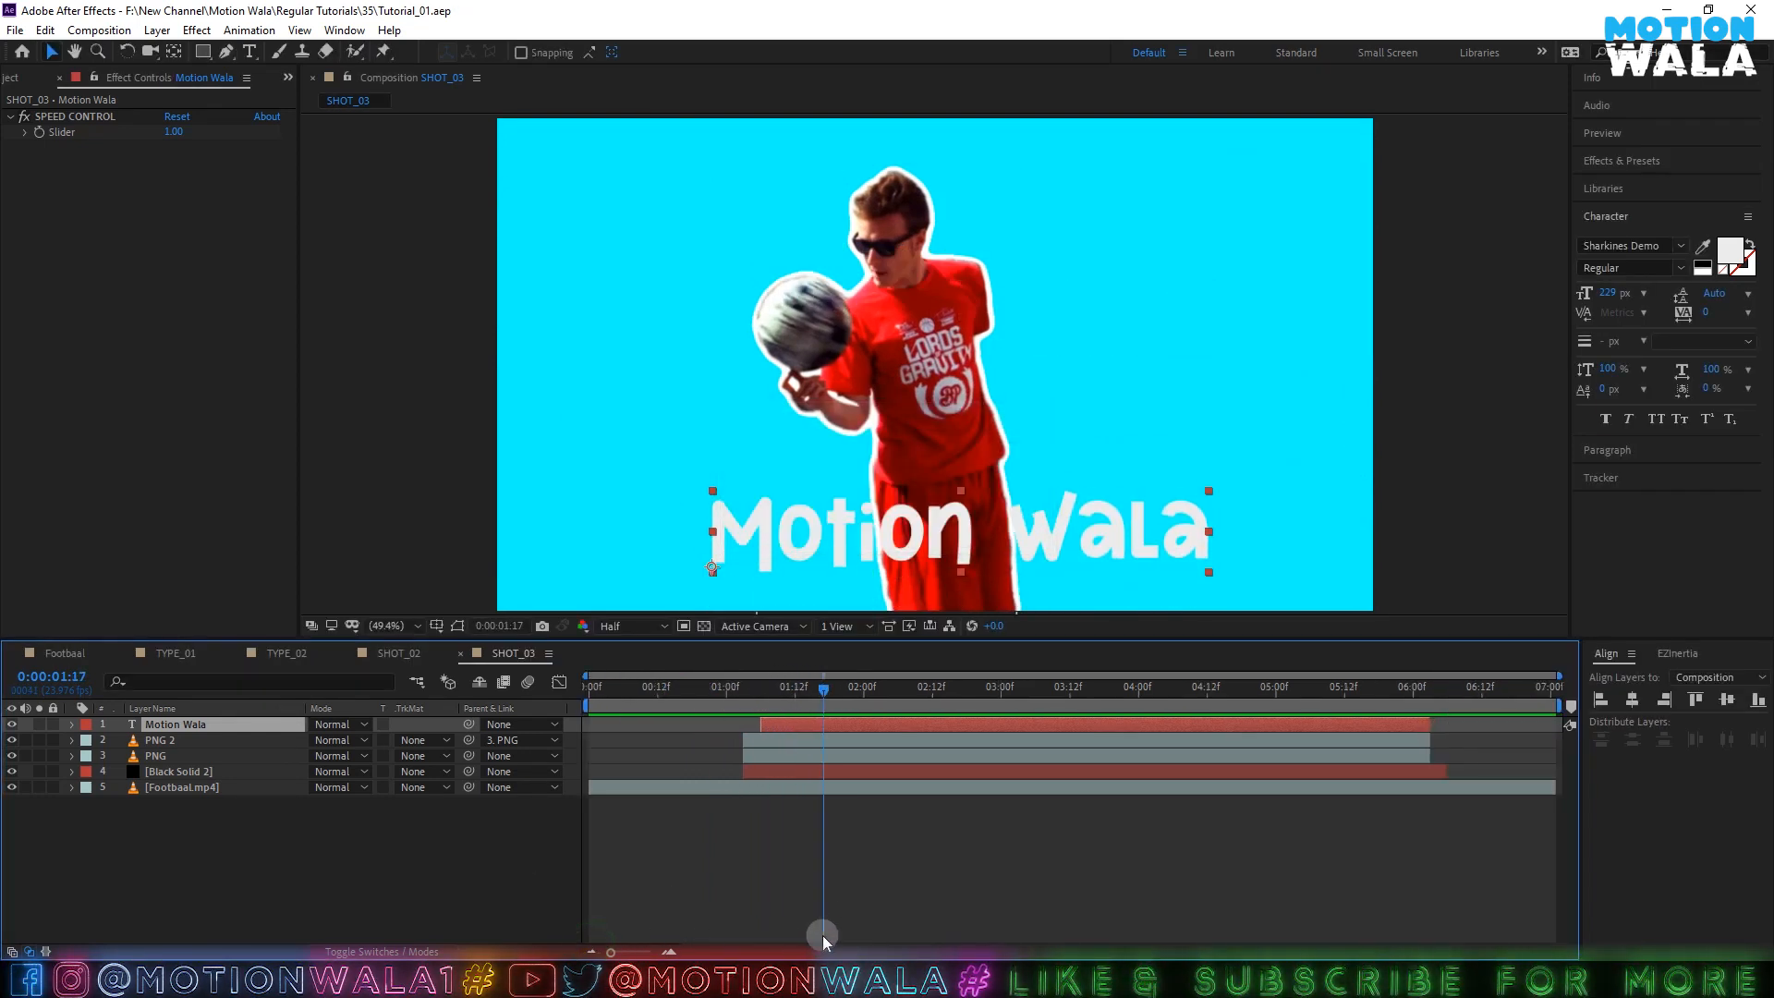
{"action": "left_click", "coordinate": [676, 947]}
{"action": "left_click_drag", "start_coordinate": [889, 949], "coordinate": [994, 947]}
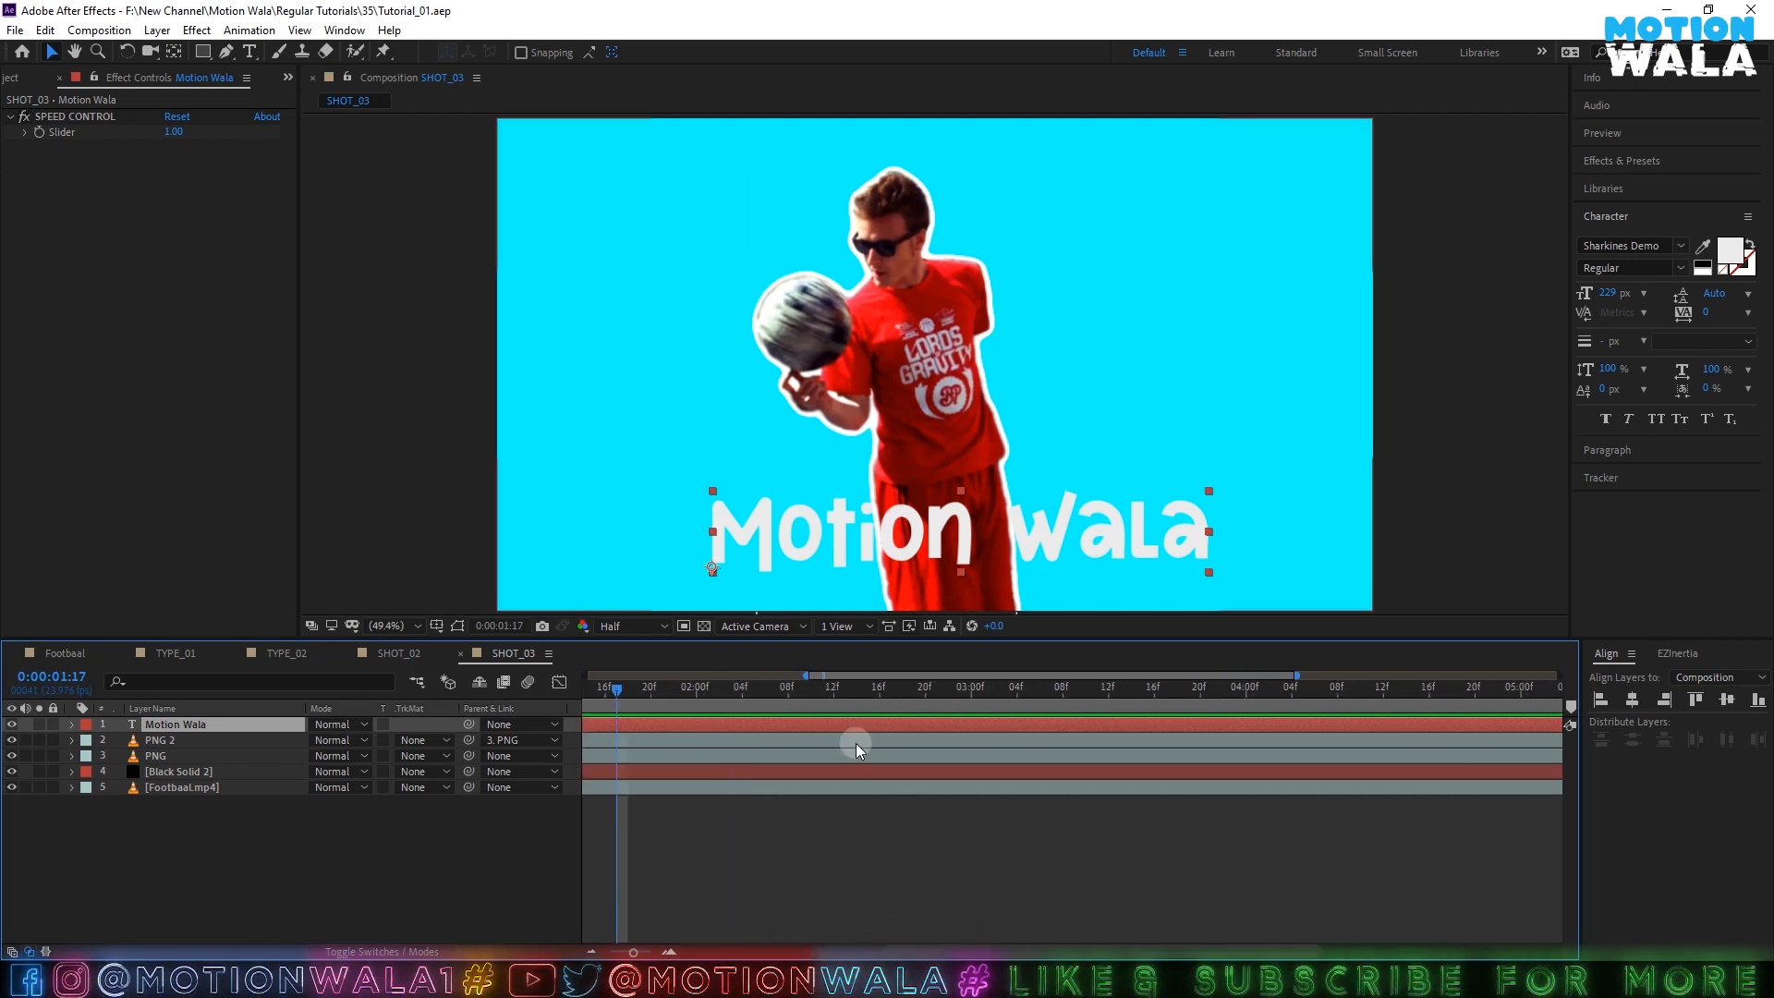
{"action": "key", "text": "space"}
{"action": "left_click", "coordinate": [592, 950]}
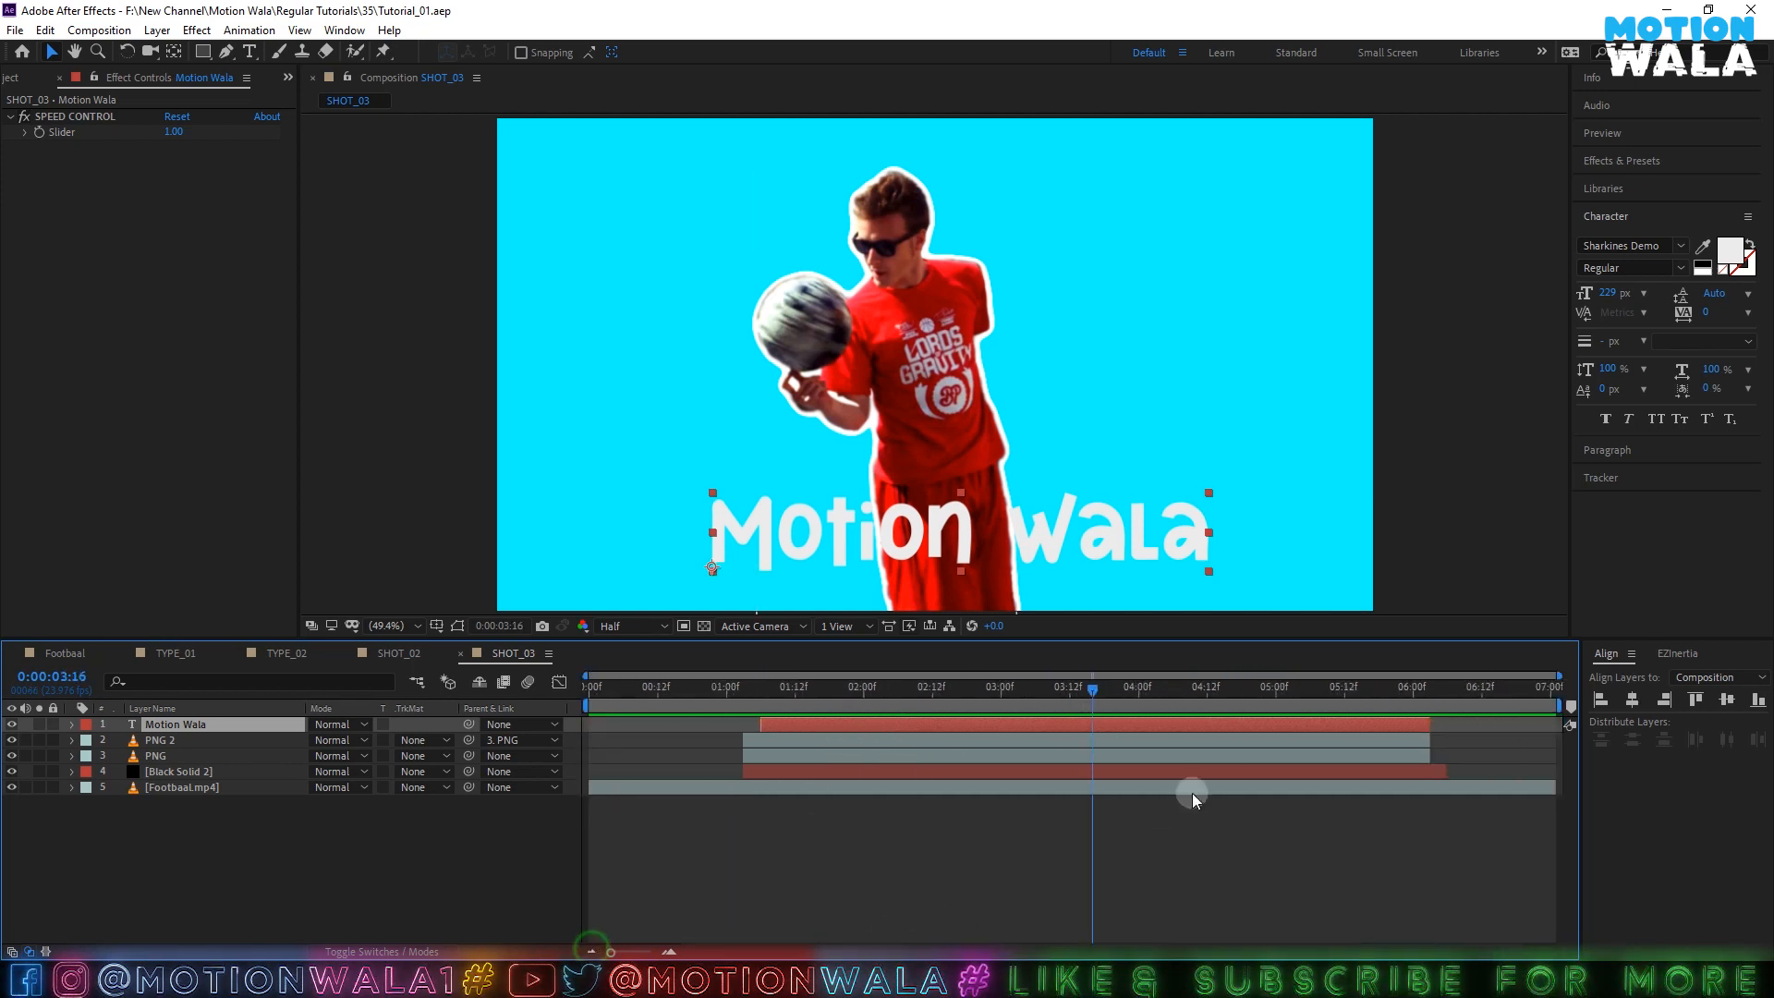
{"action": "left_click_drag", "start_coordinate": [1186, 719], "coordinate": [839, 709]}
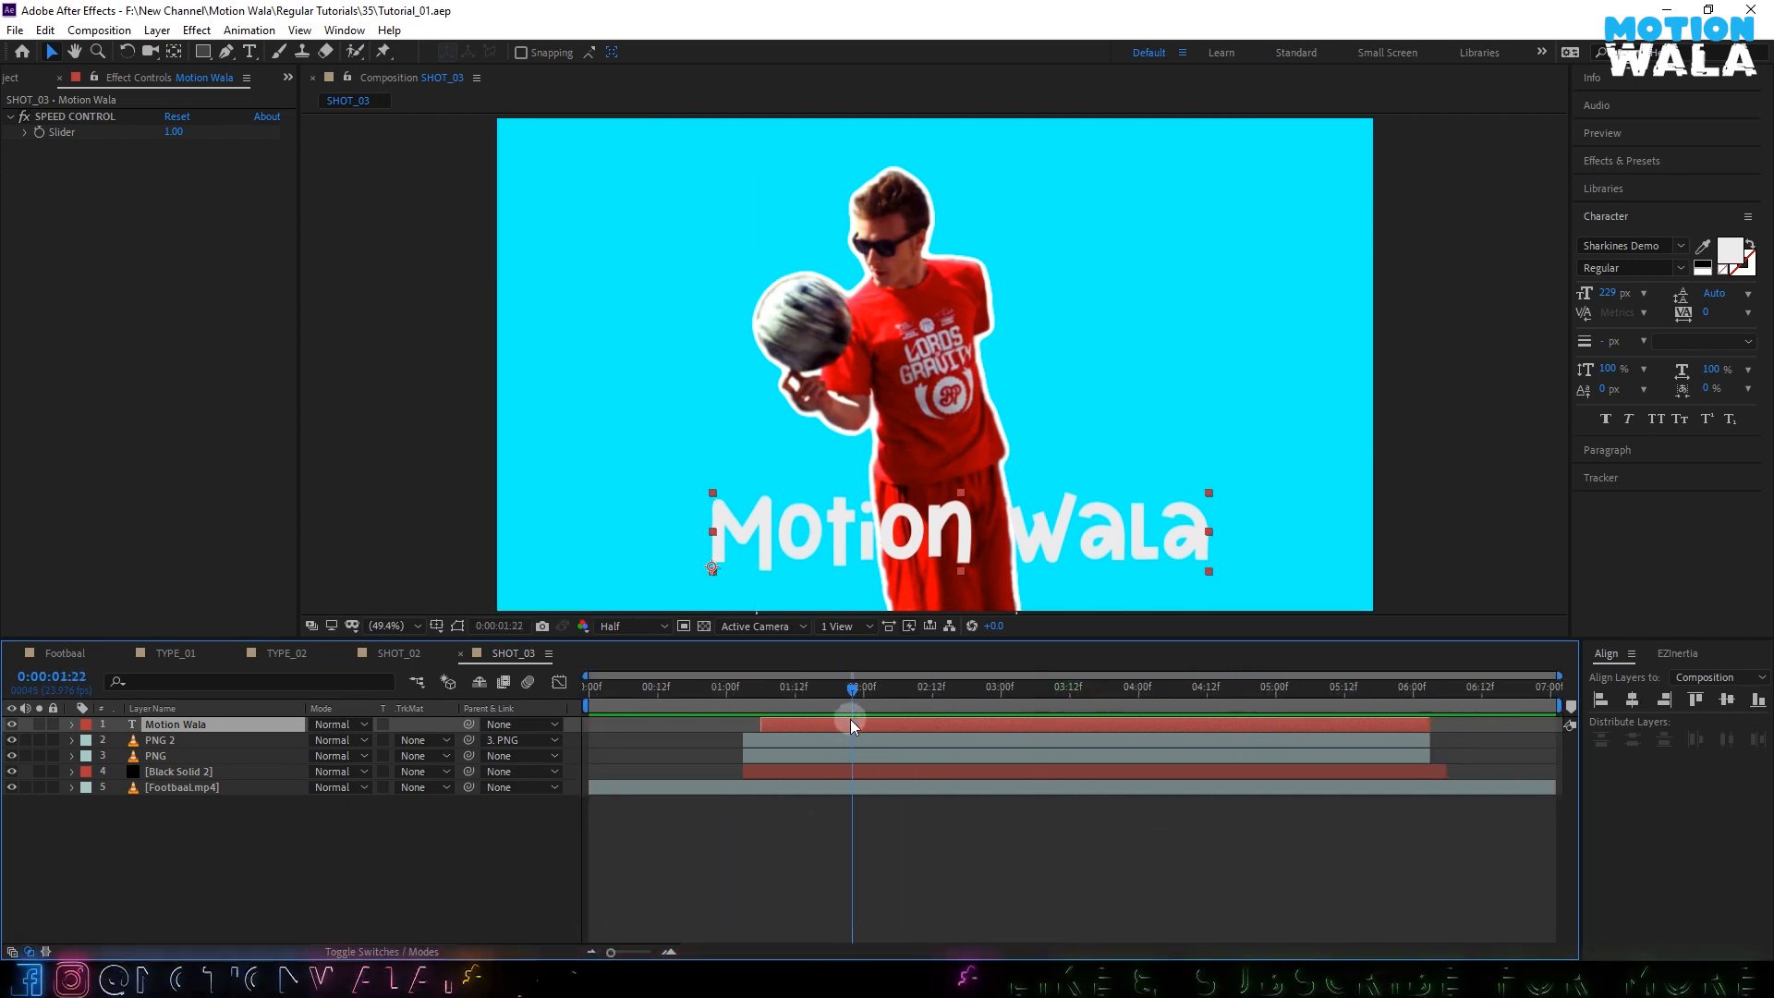
{"action": "left_click", "coordinate": [337, 879]}
{"action": "key", "text": "ctrl+s"}
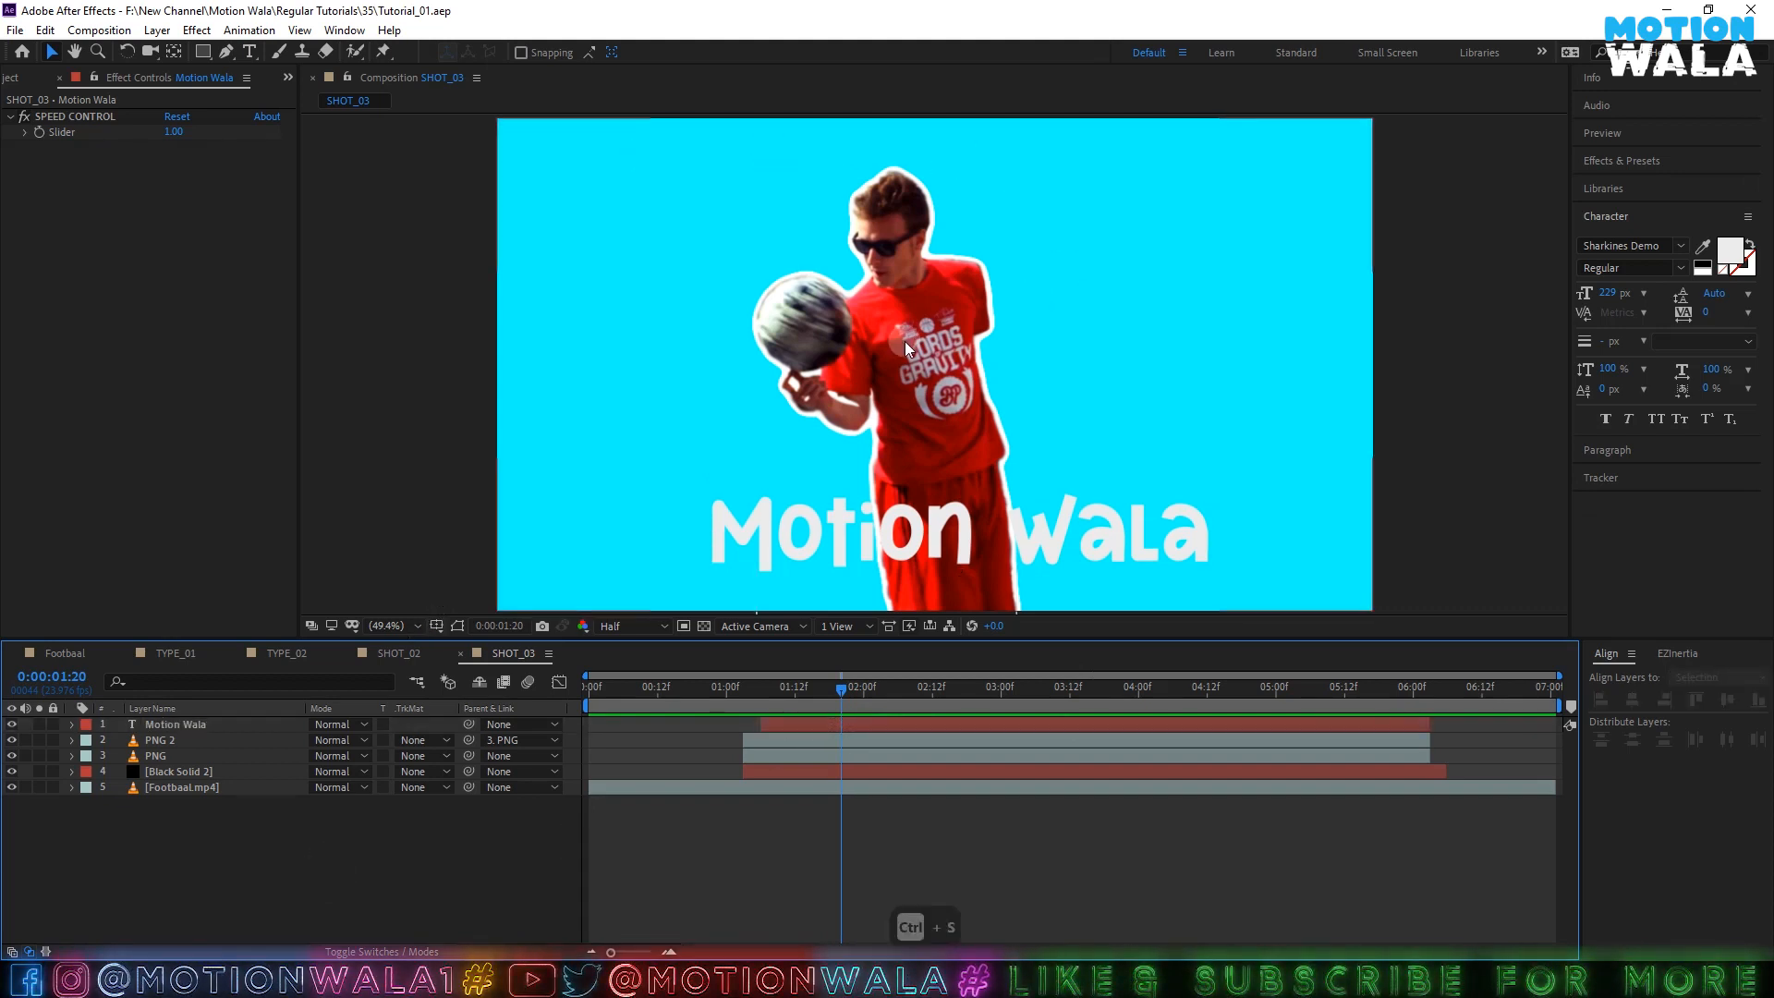
- Collapse the Linear Wipe and both Turbulent Displace effects on Black Solid 2, and add a Hue/Saturation effect to it
{"action": "left_click", "coordinate": [180, 771]}
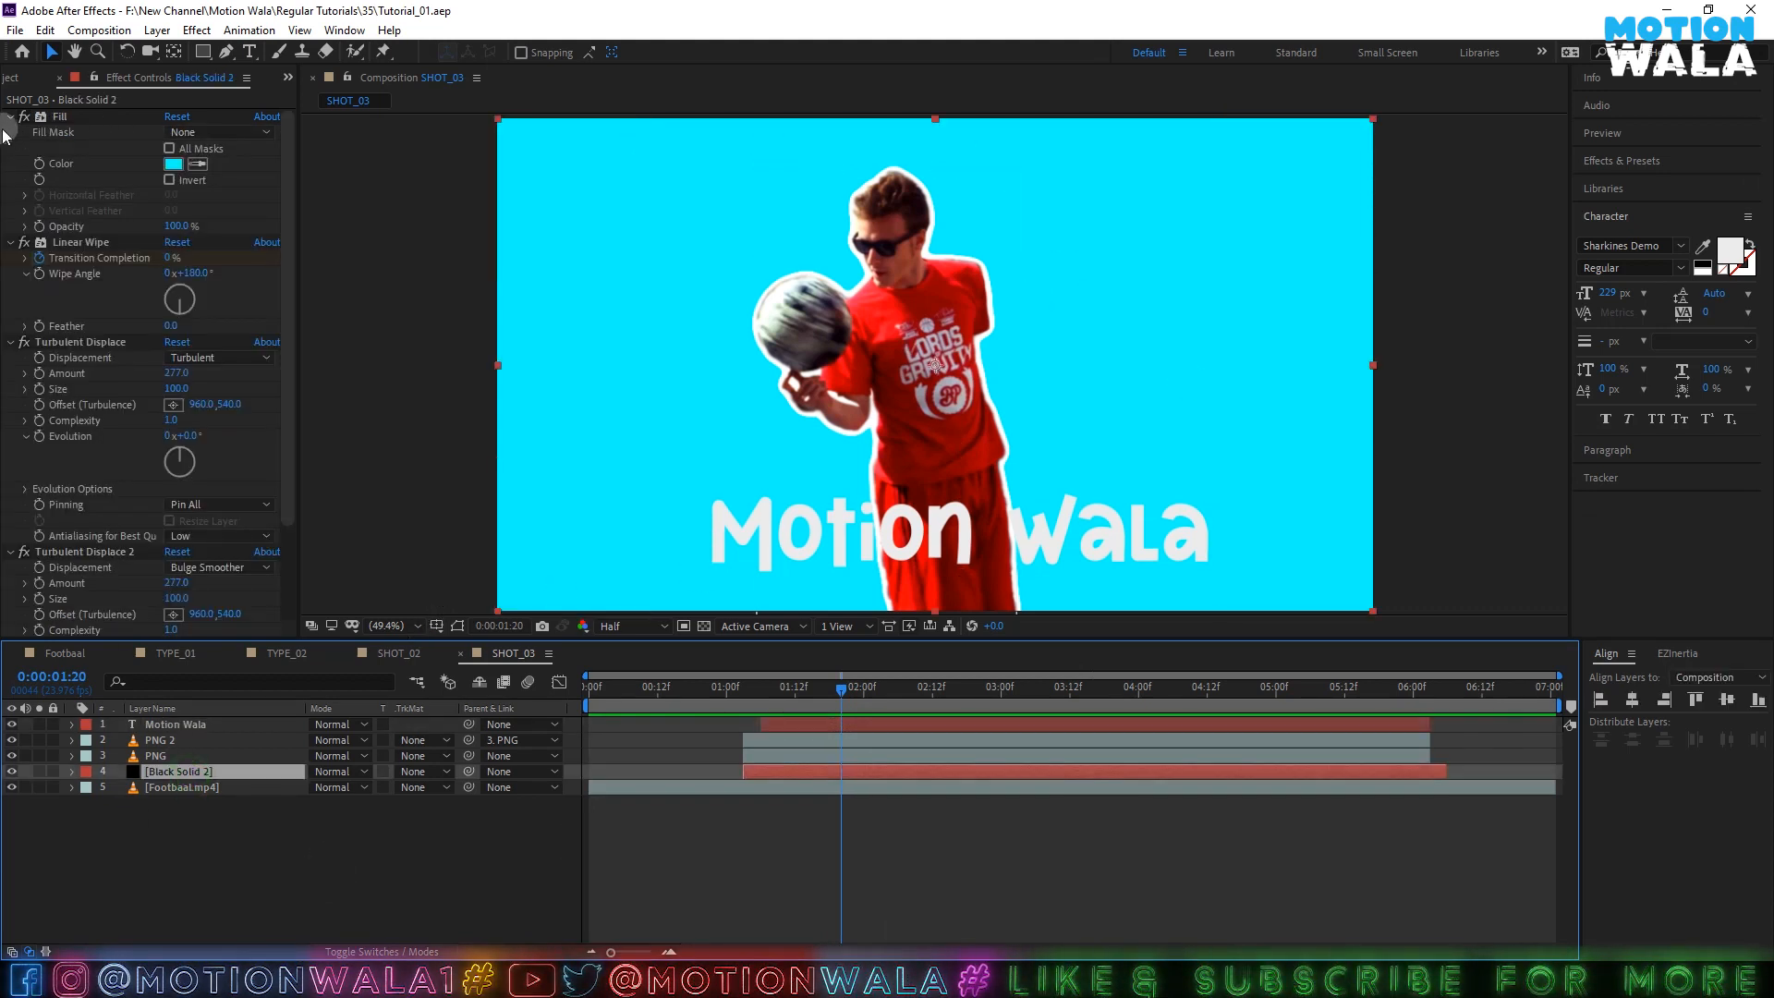
{"action": "left_click", "coordinate": [9, 243]}
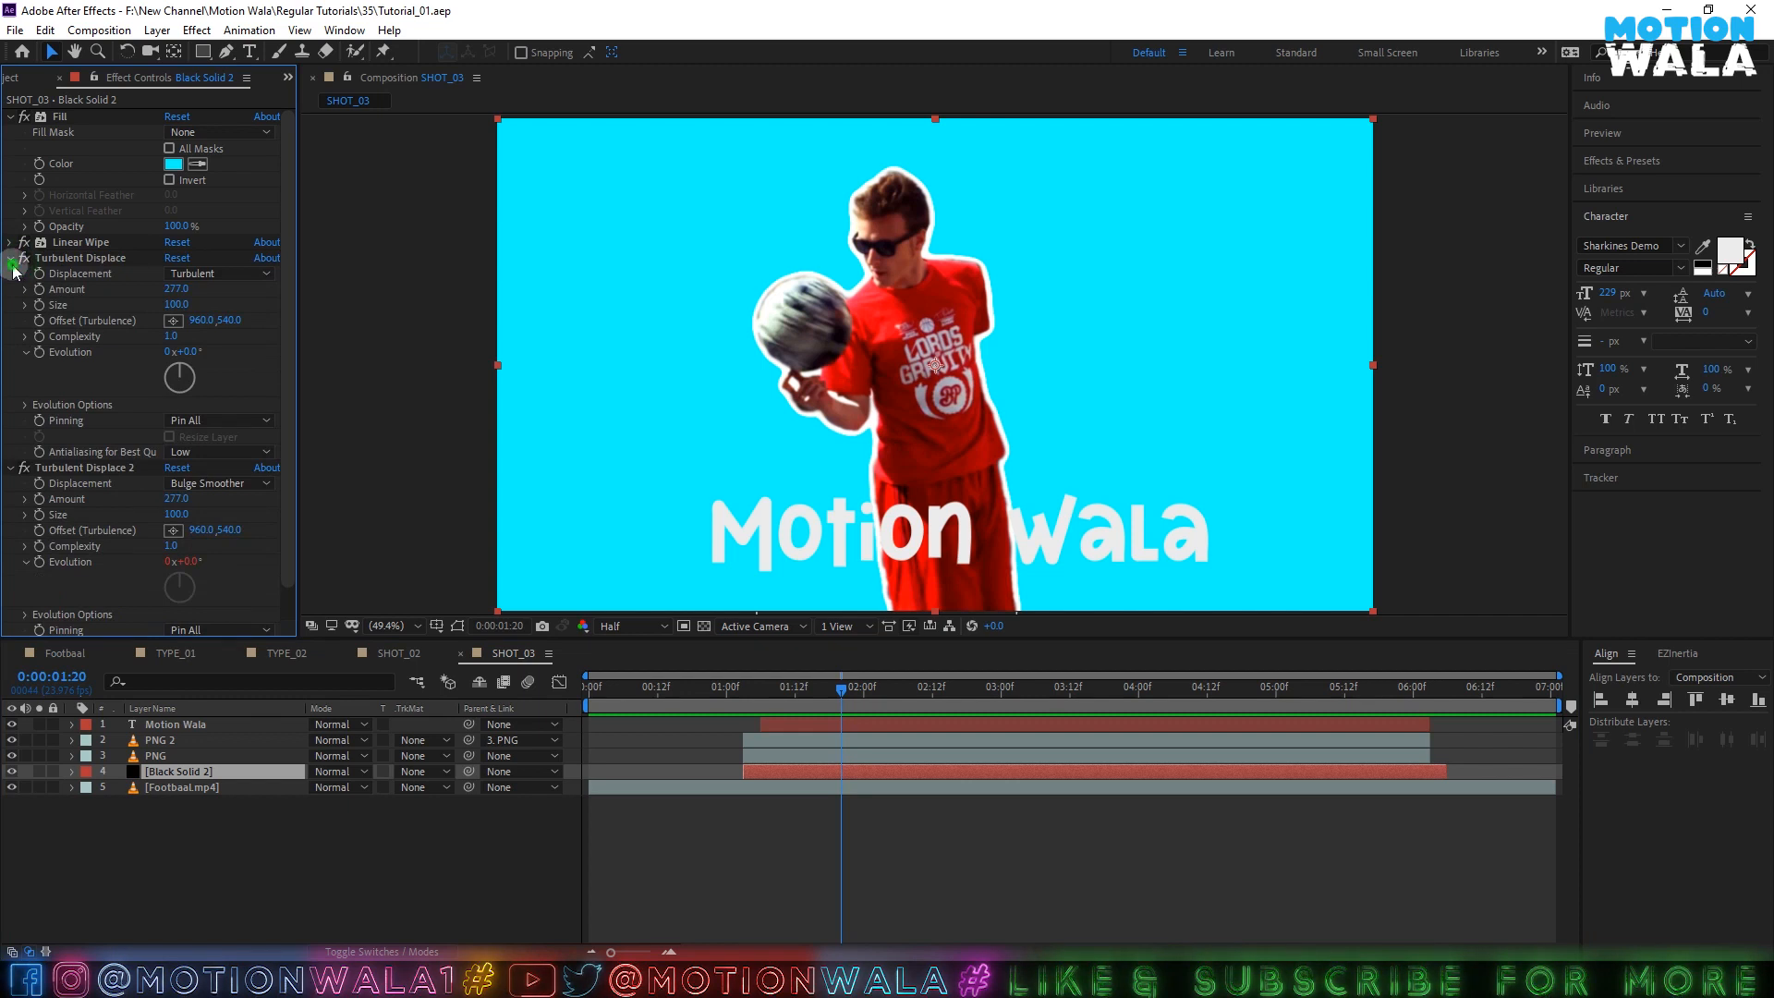
{"action": "left_click", "coordinate": [10, 259]}
{"action": "left_click", "coordinate": [10, 275]}
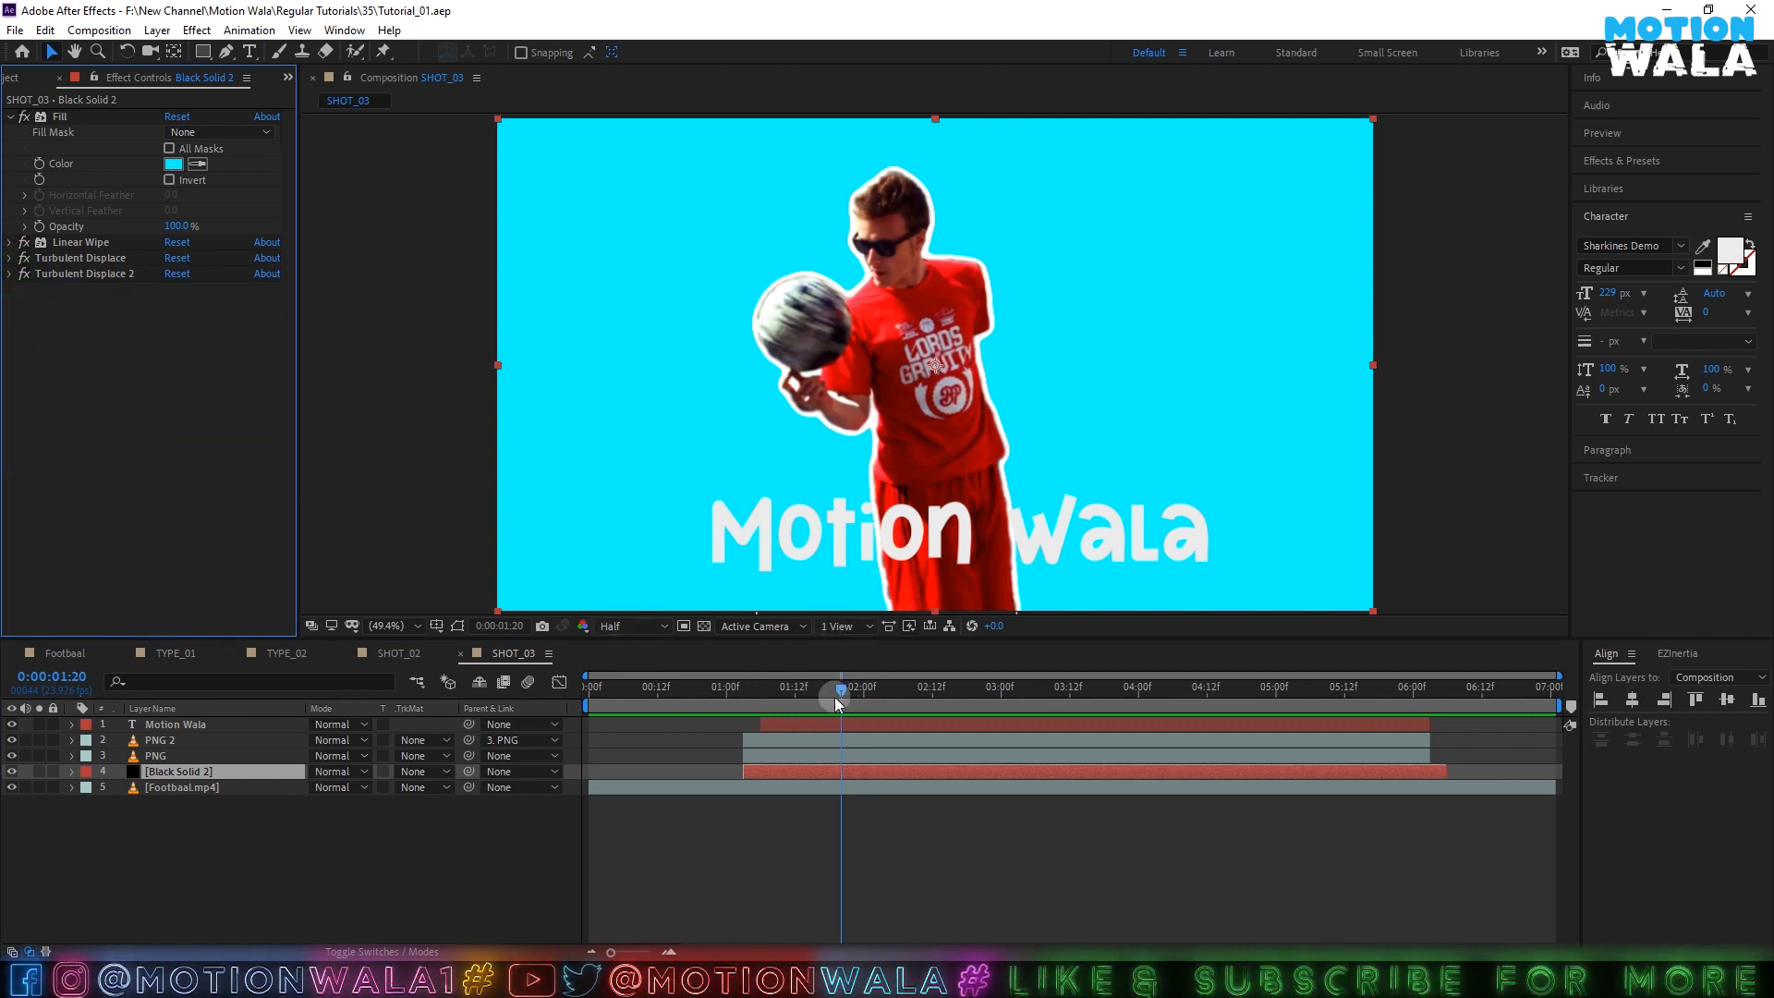
{"action": "left_click_drag", "start_coordinate": [841, 691], "coordinate": [819, 699]}
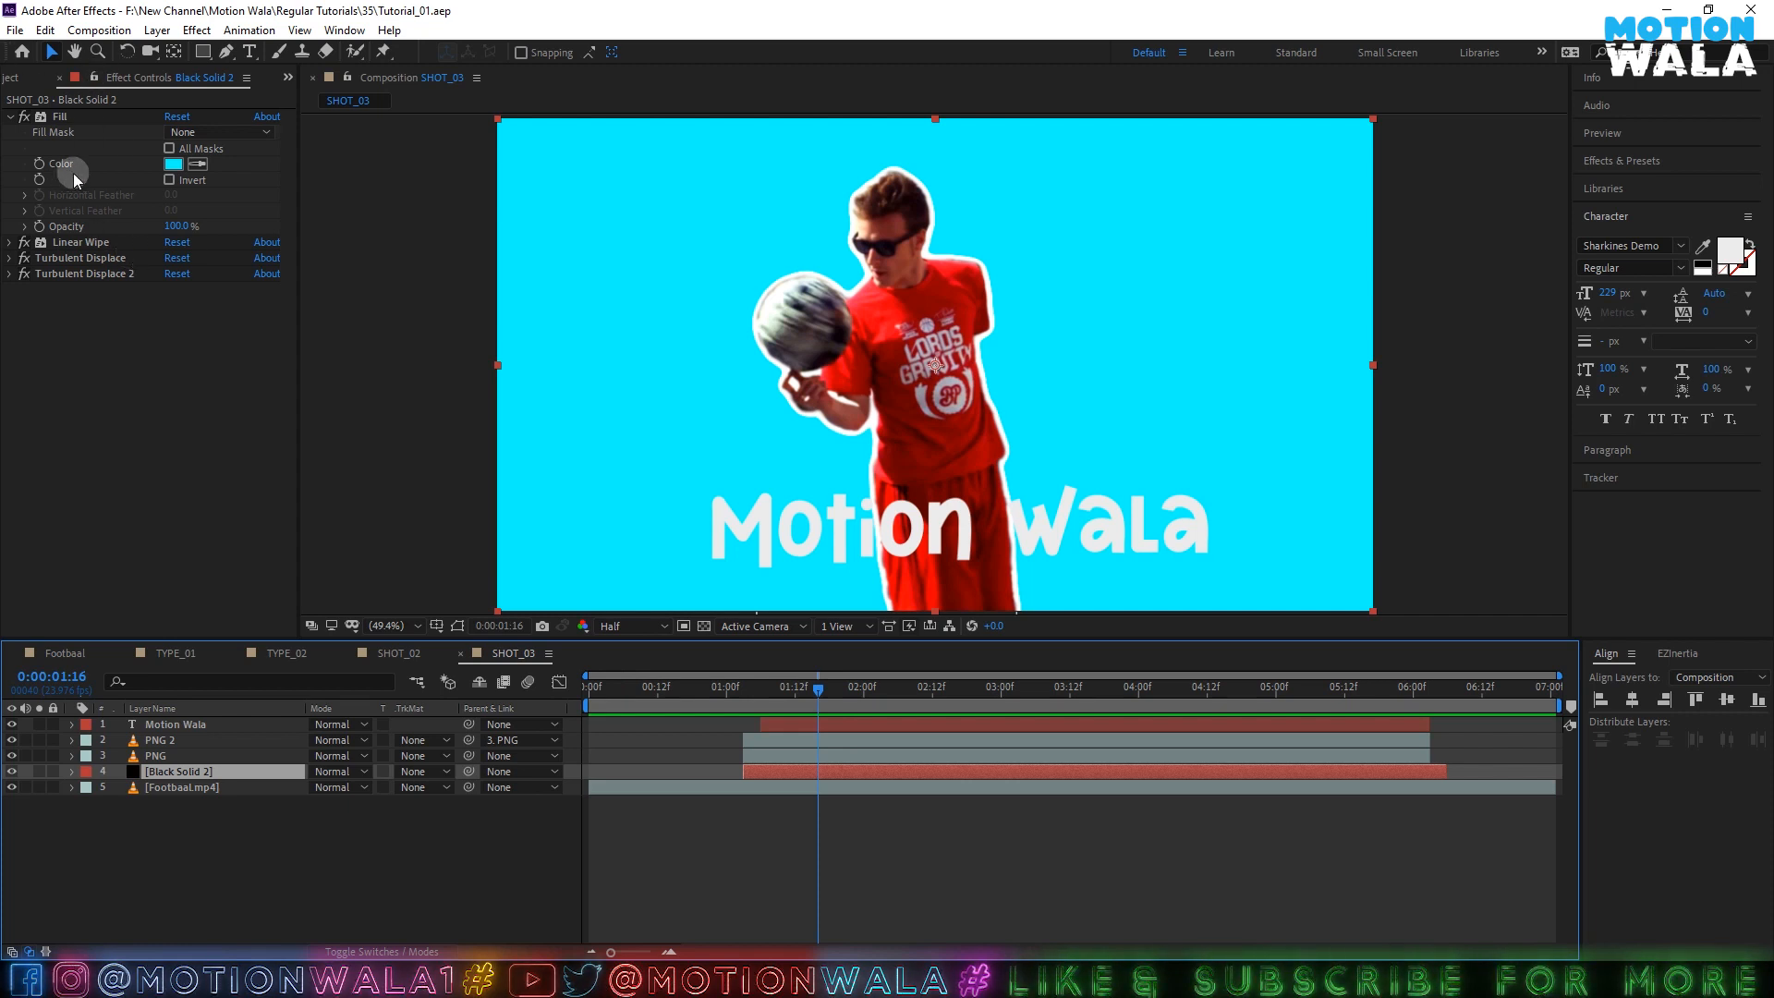
{"action": "key", "text": "ctrl+space"}
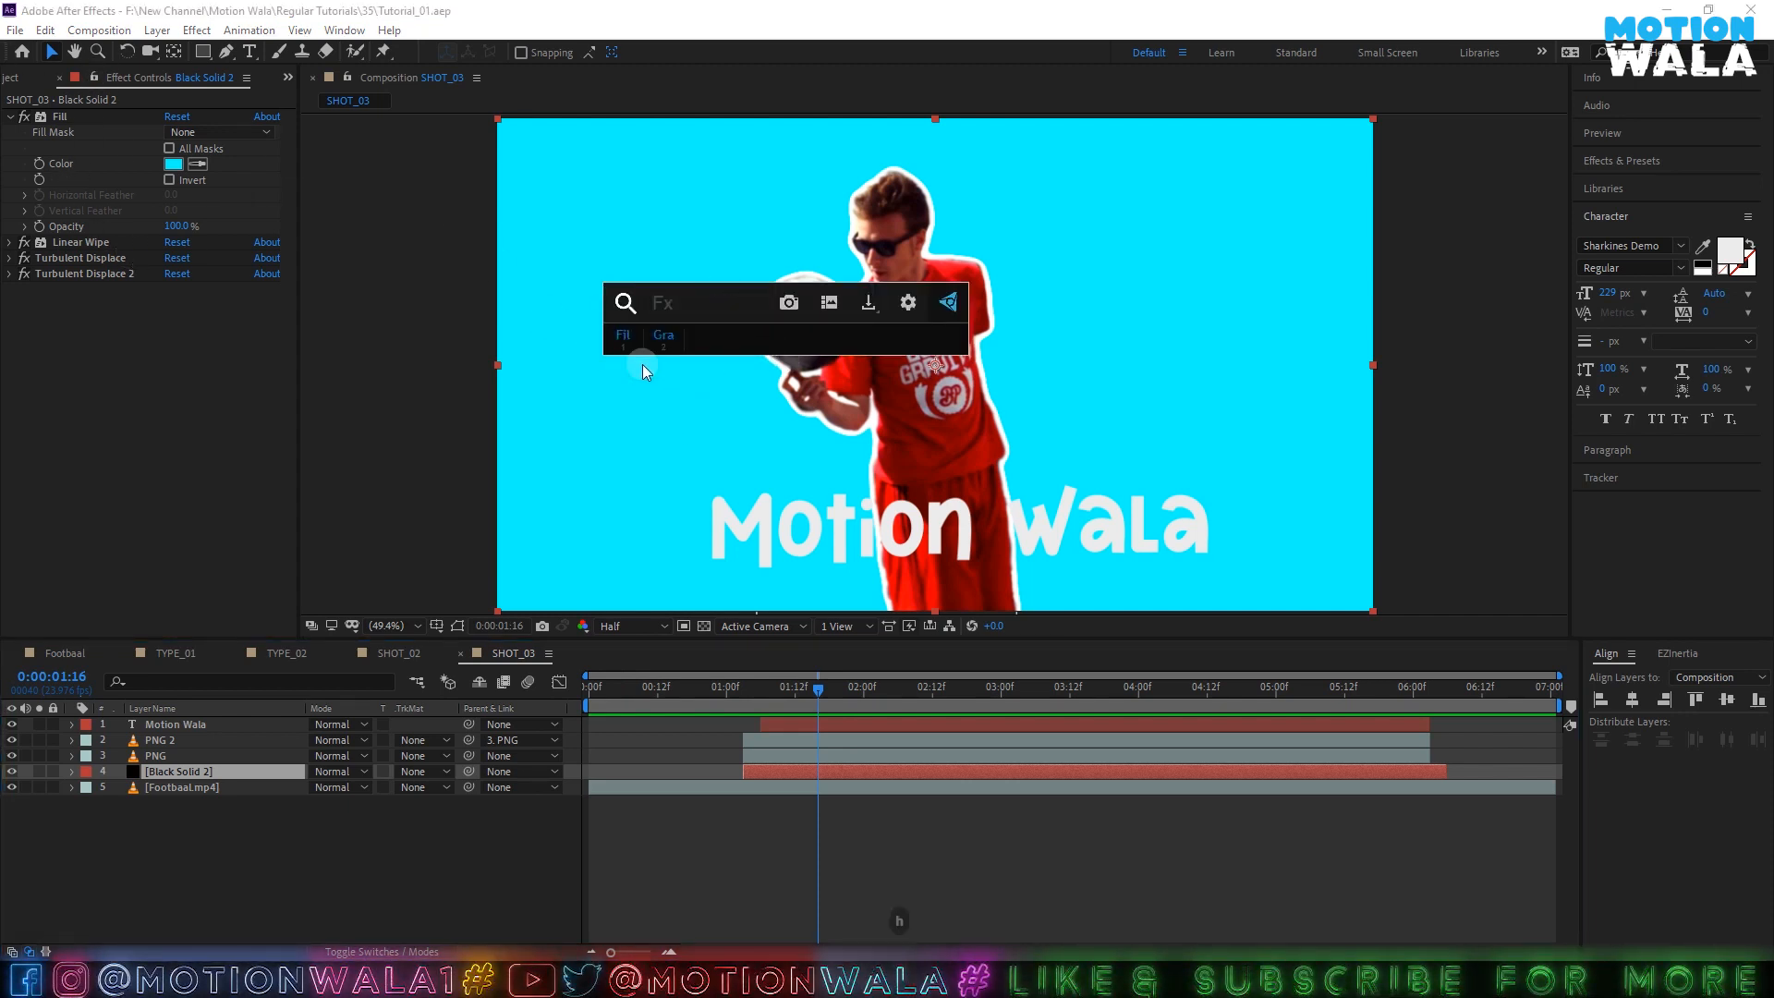
{"action": "type", "text": "hu"}
{"action": "key", "text": "Return"}
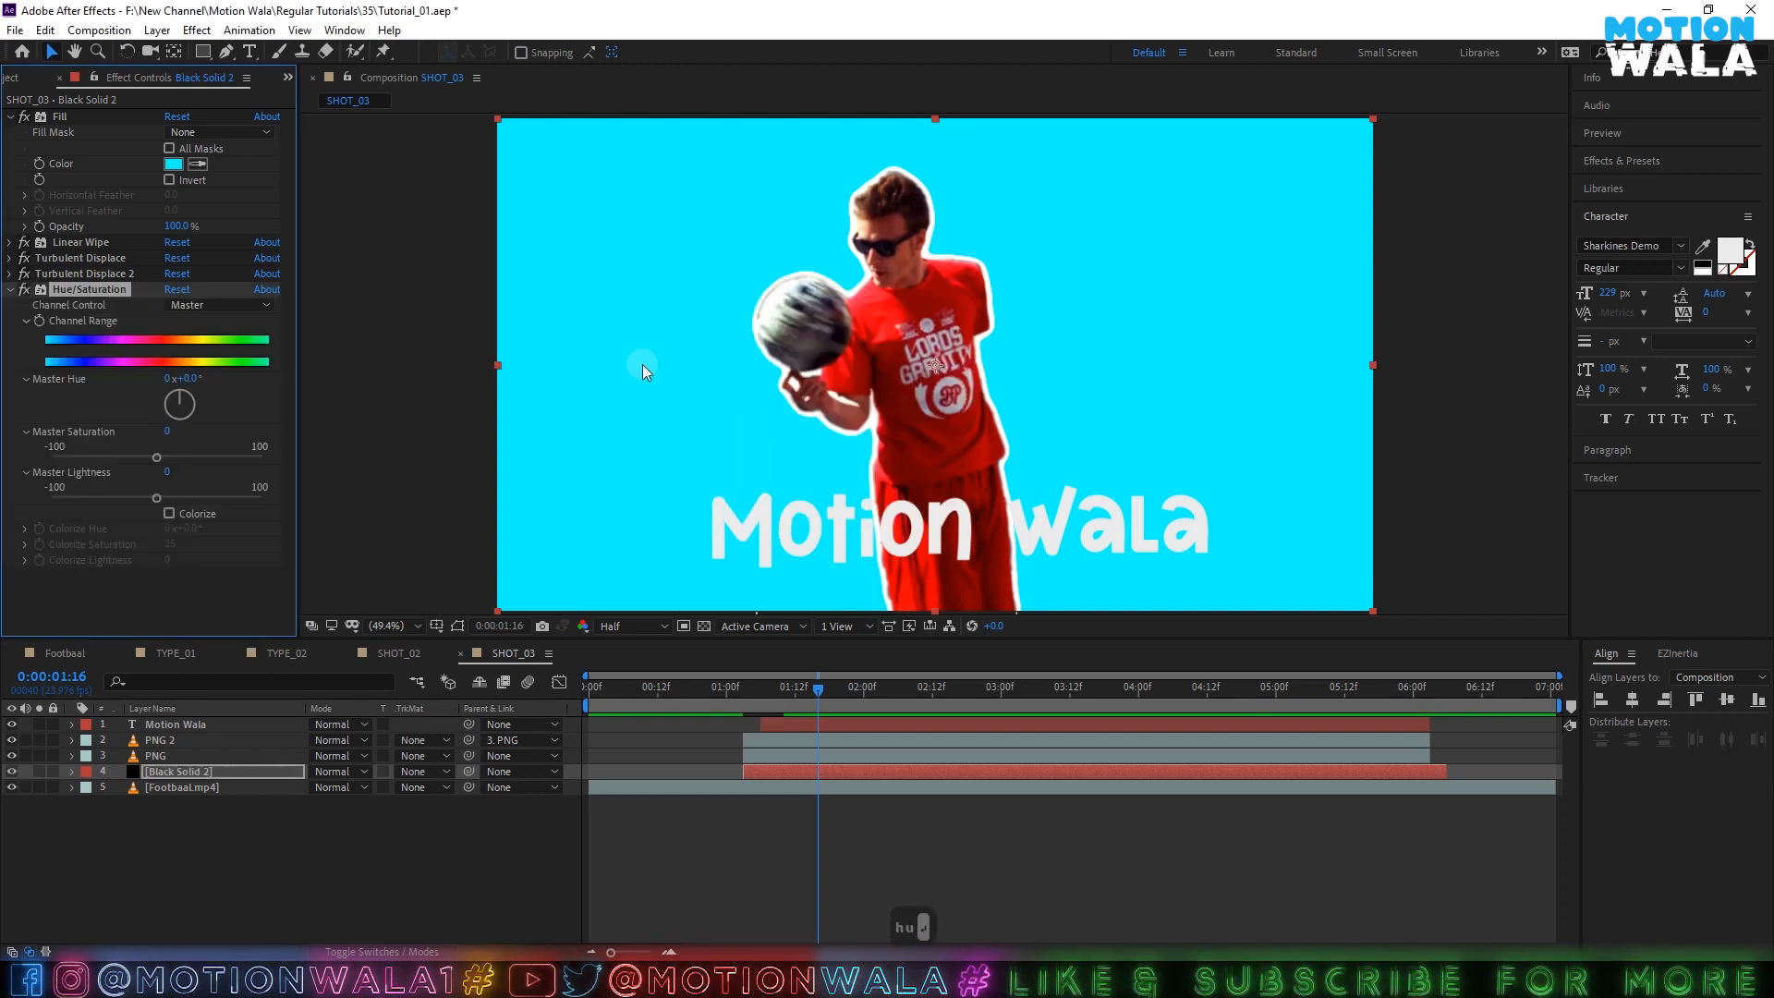
- Enable Colorize in the Hue/Saturation effect and set Colorize Saturation to 75
{"action": "left_click", "coordinate": [169, 513]}
{"action": "left_click", "coordinate": [165, 547]}
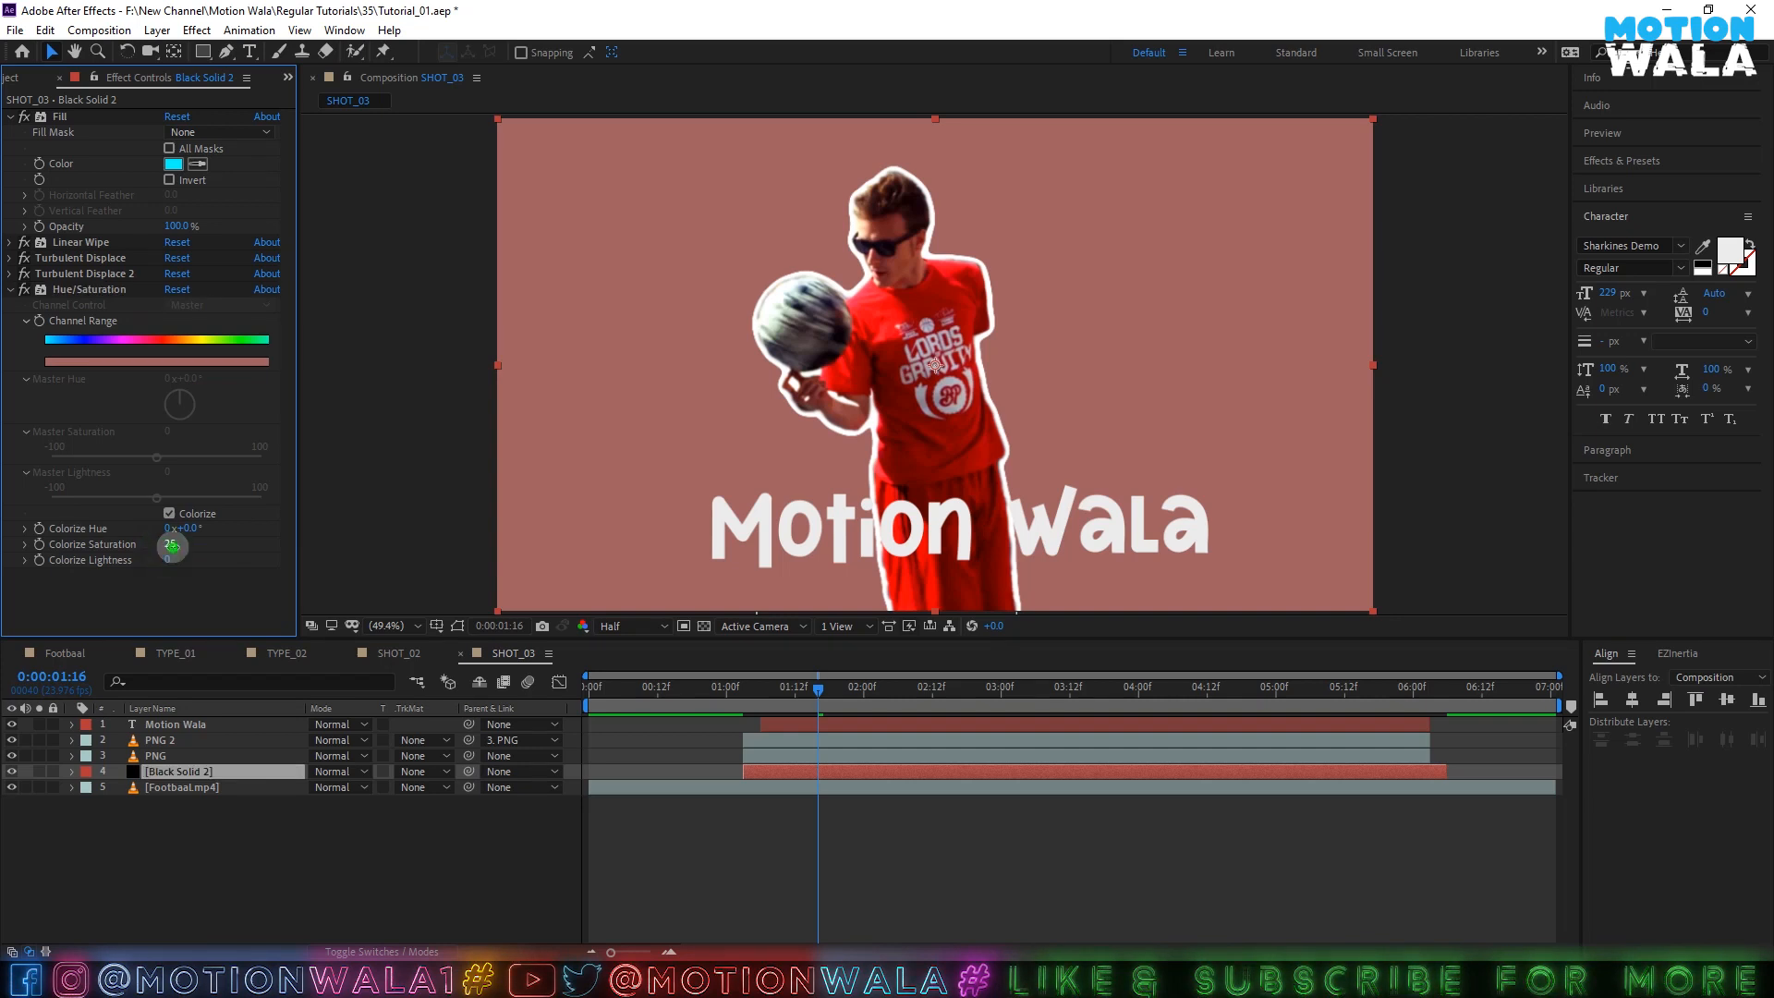
{"action": "type", "text": "75"}
{"action": "key", "text": "Return"}
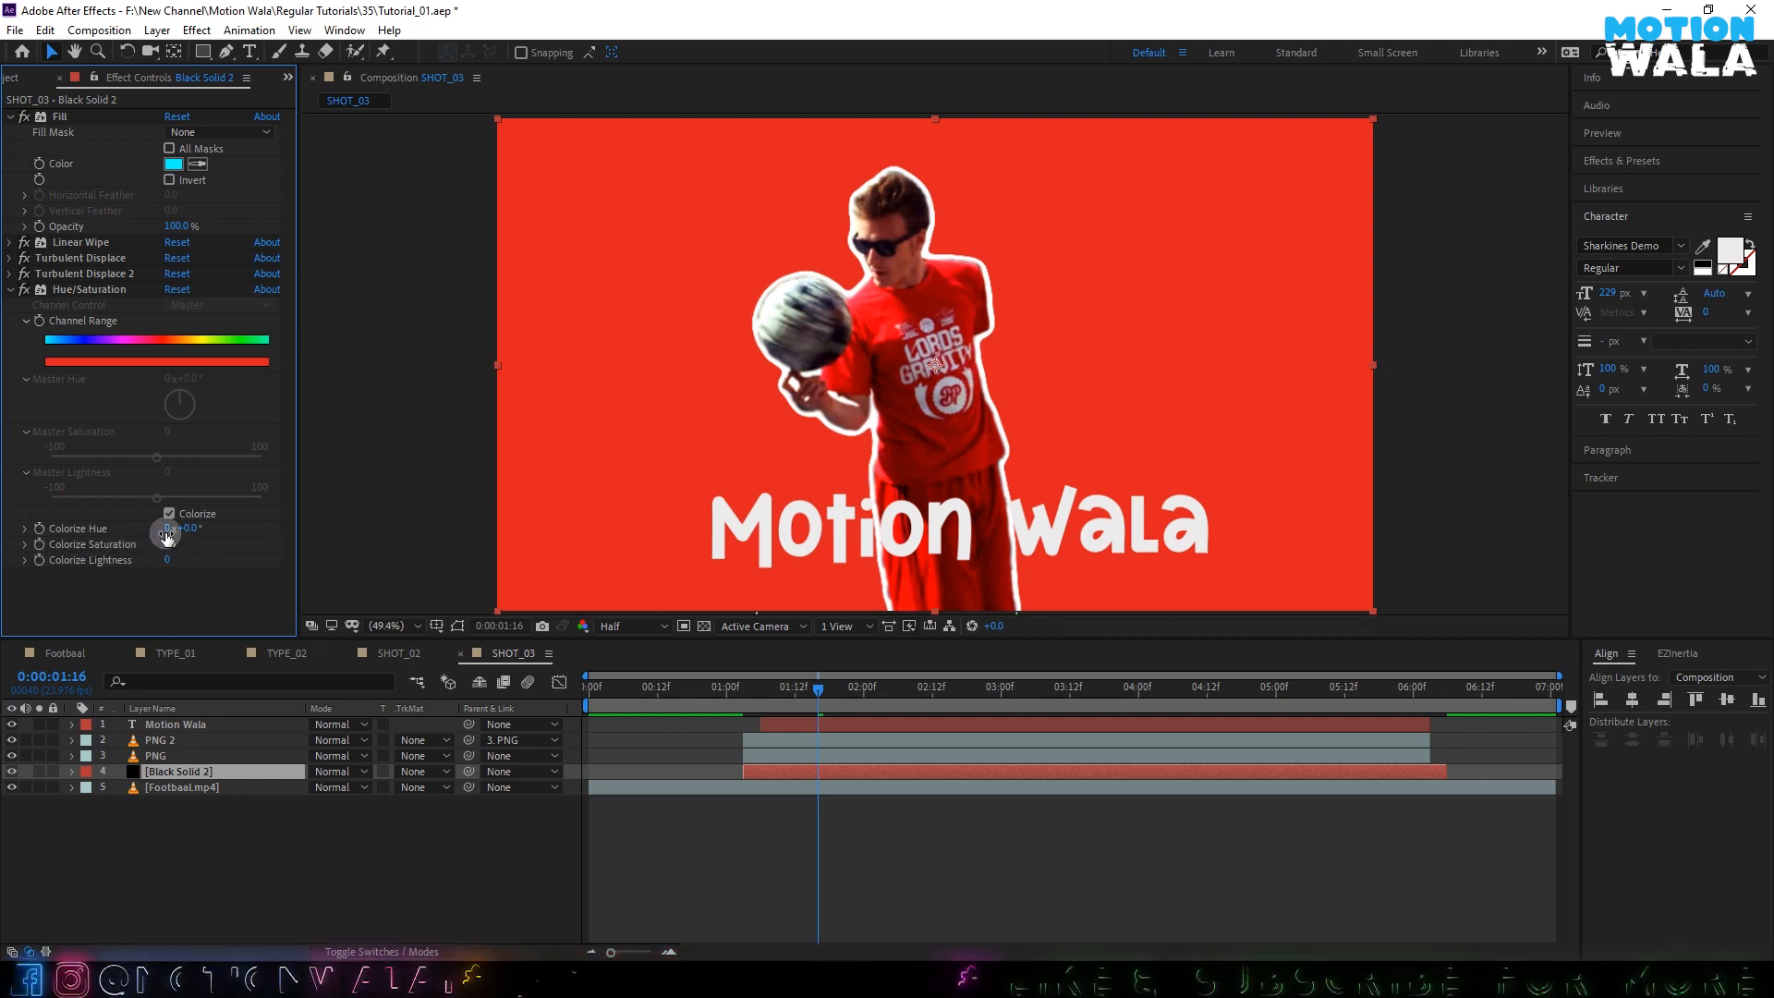
- Add the expression time*500 to the Colorize Hue property of Black Solid 2's Hue/Saturation effect
{"action": "left_click", "coordinate": [37, 525], "text": "alt"}
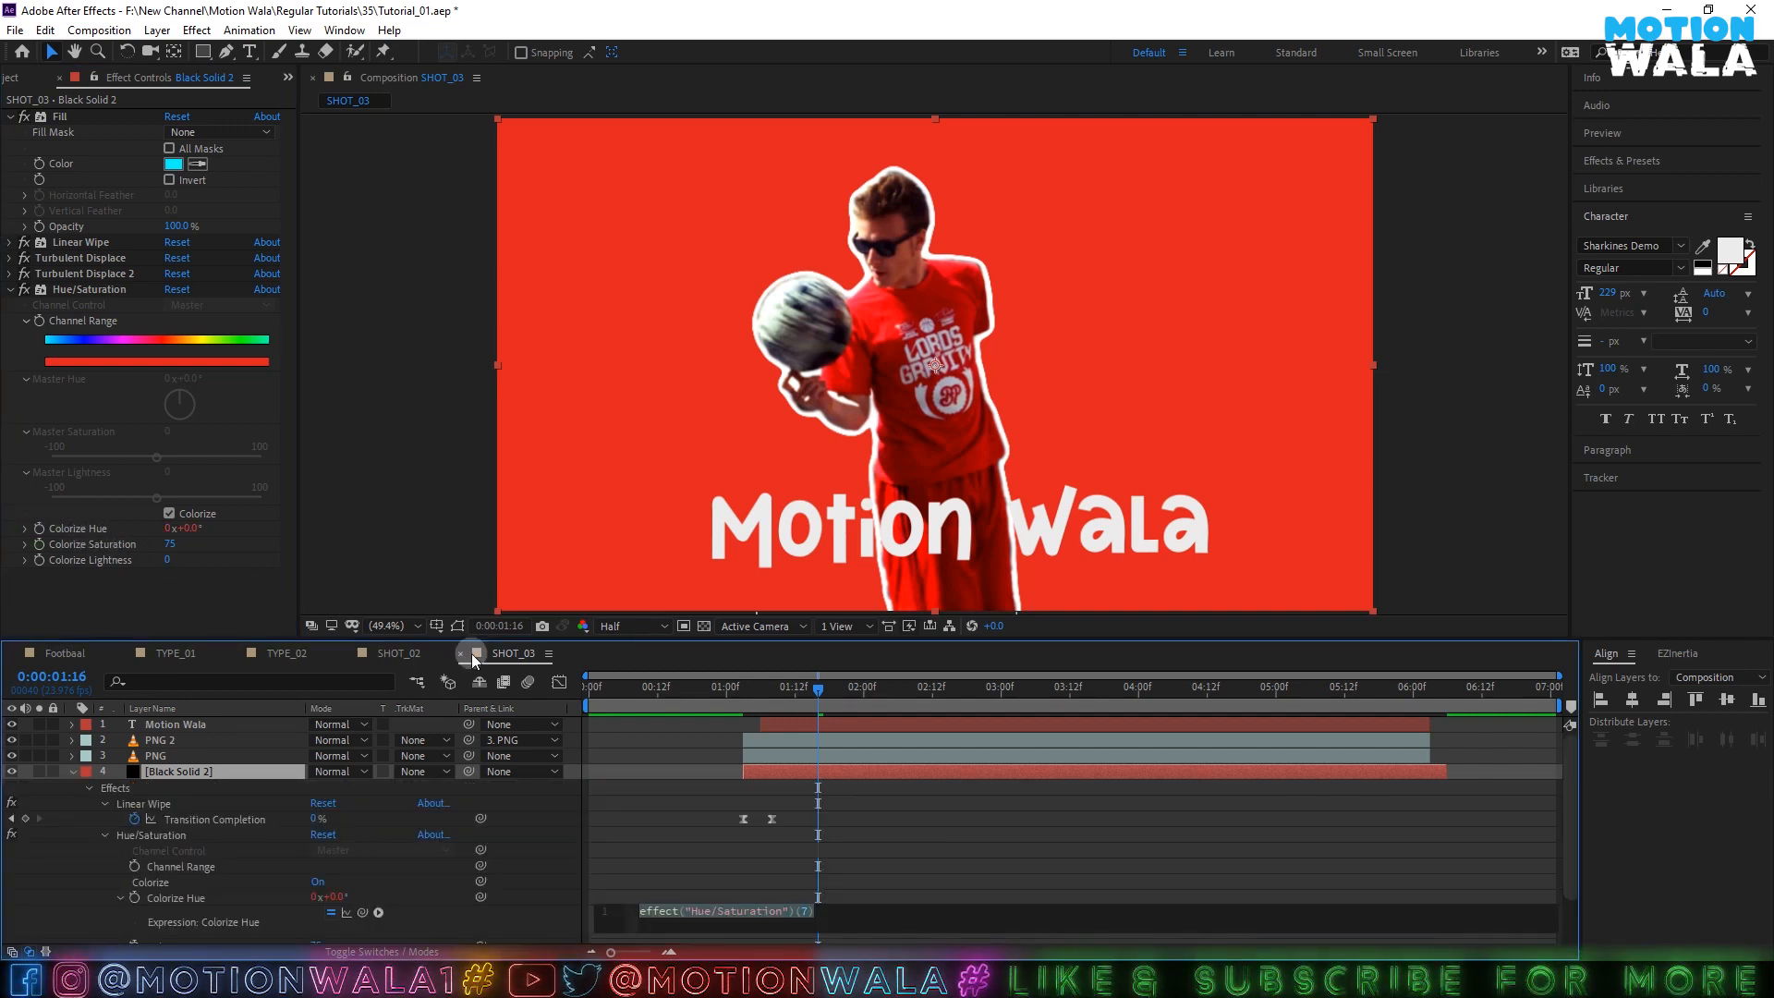
{"action": "type", "text": "tim"}
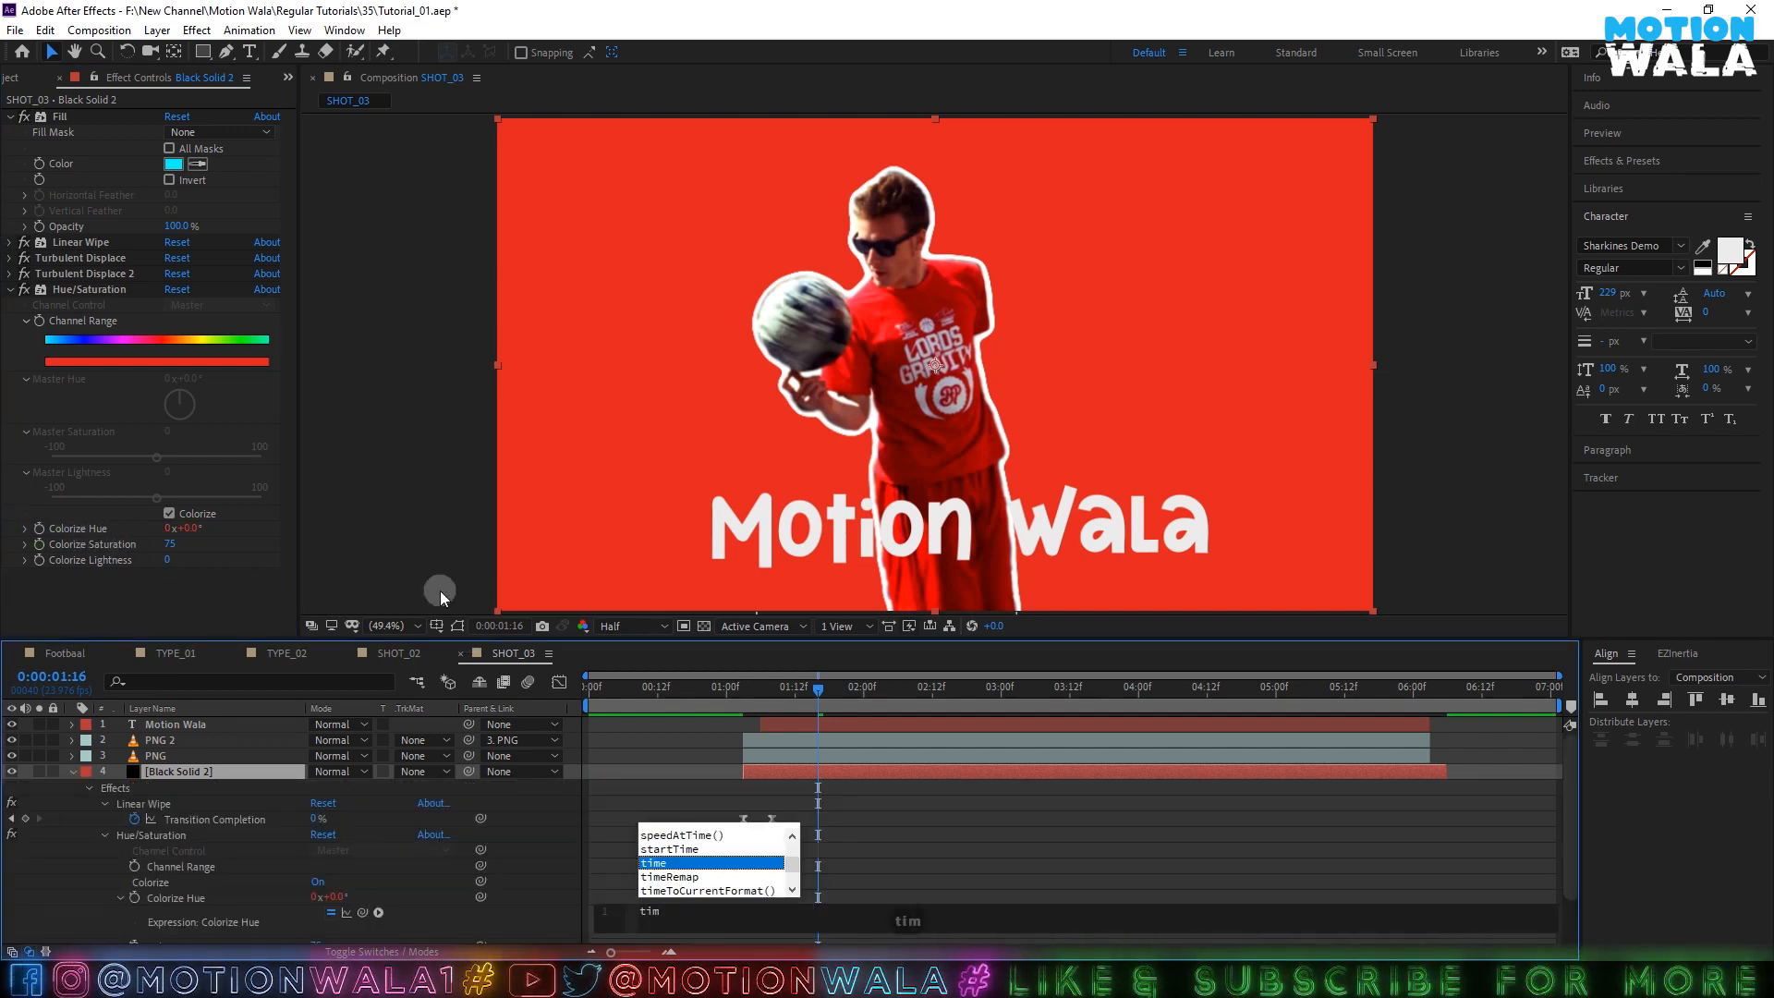
{"action": "type", "text": "e*50"}
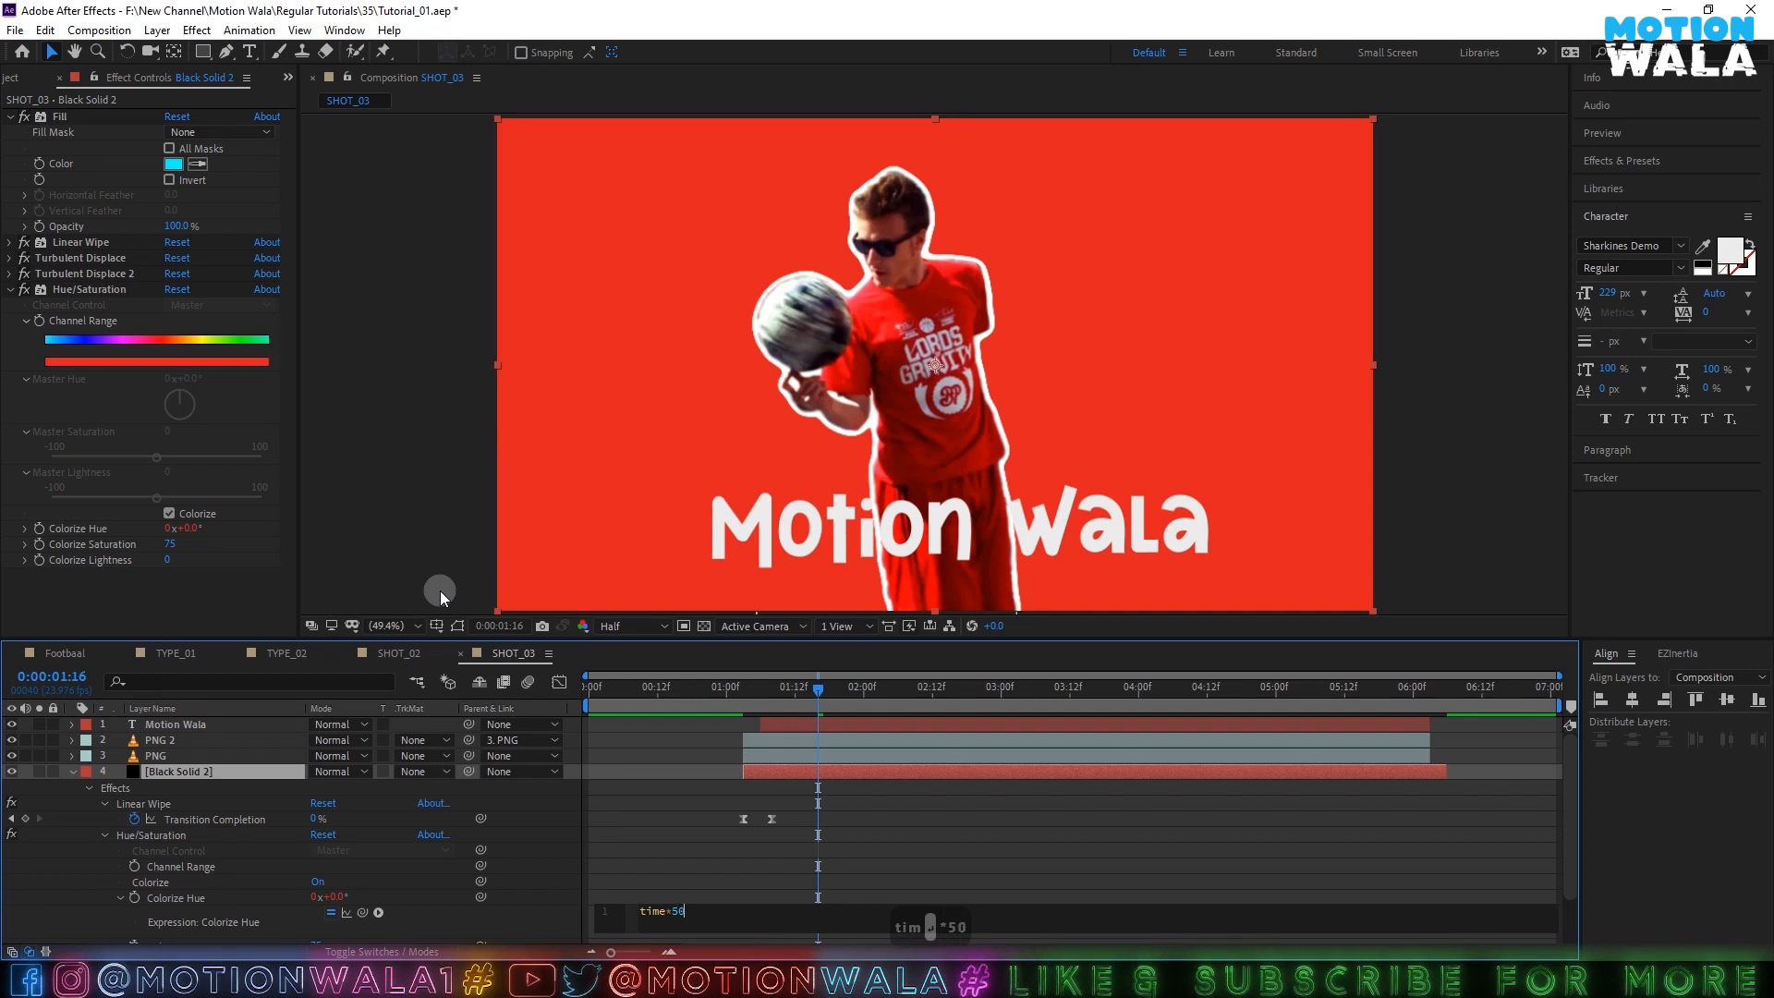
{"action": "type", "text": "0"}
{"action": "left_click", "coordinate": [830, 811]}
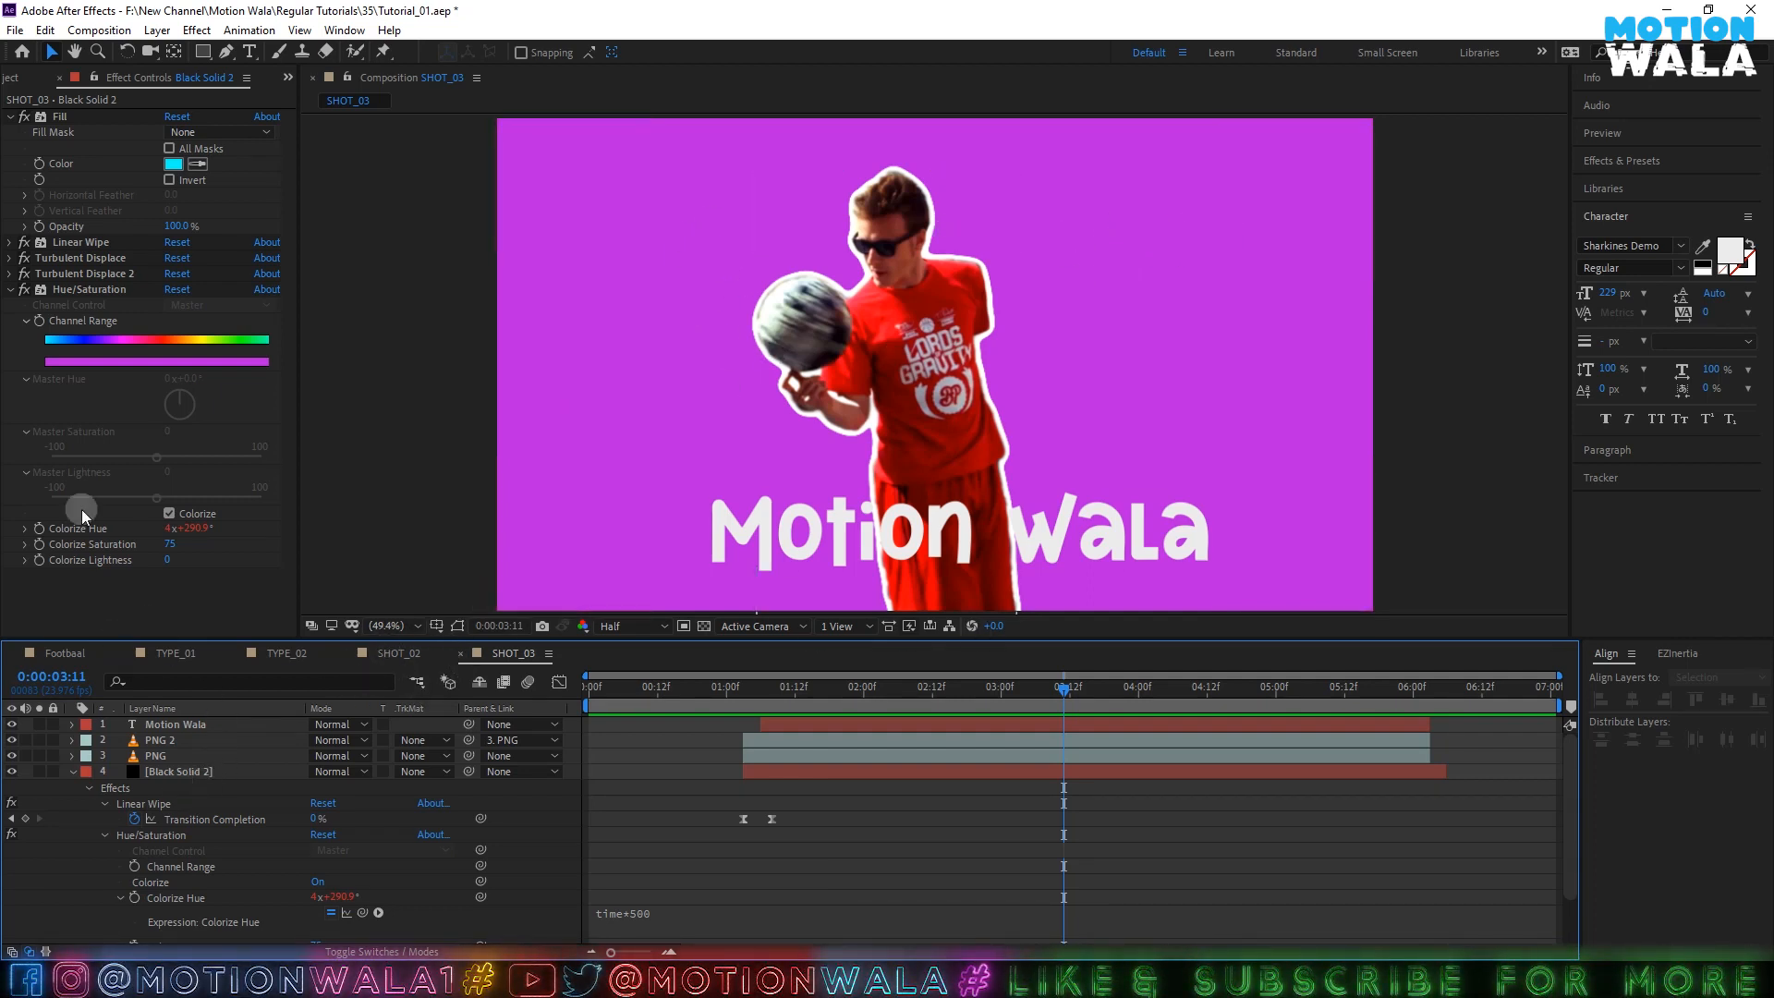
- Delete the Hue/Saturation effect from Black Solid 2 and set a Fill Color keyframe at 0:00:01:03
{"action": "left_click", "coordinate": [61, 288]}
{"action": "key", "text": "Delete"}
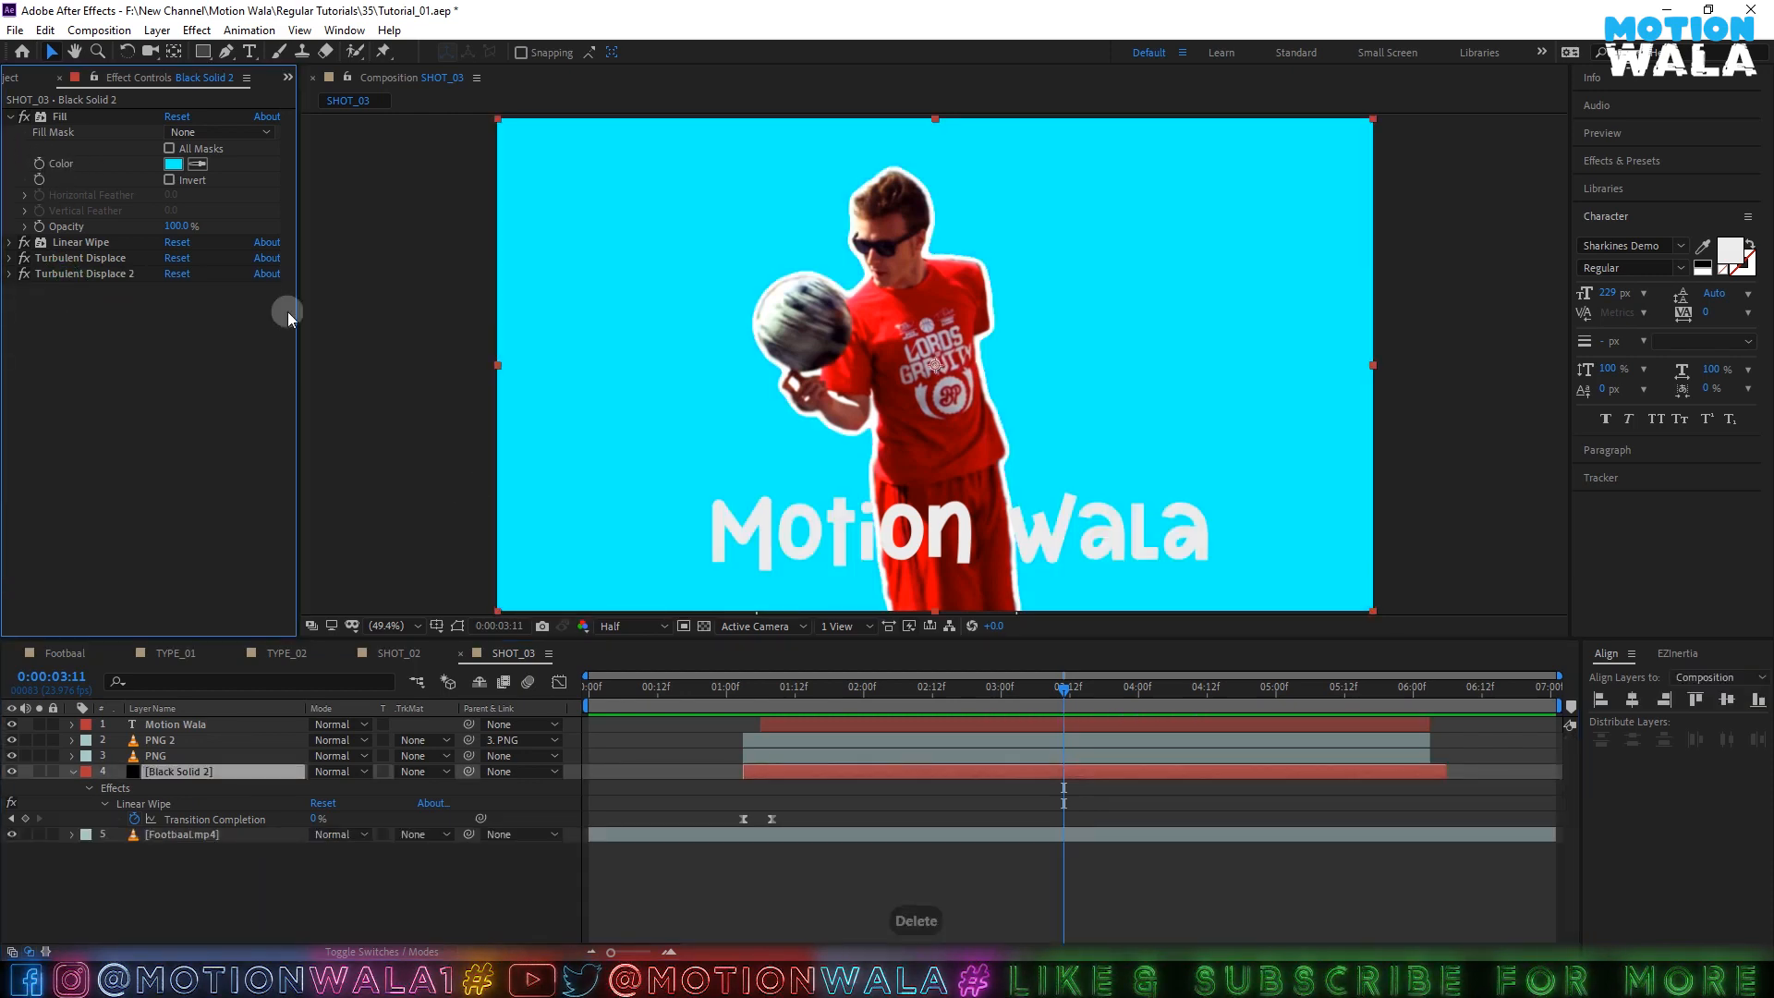
{"action": "left_click", "coordinate": [747, 690]}
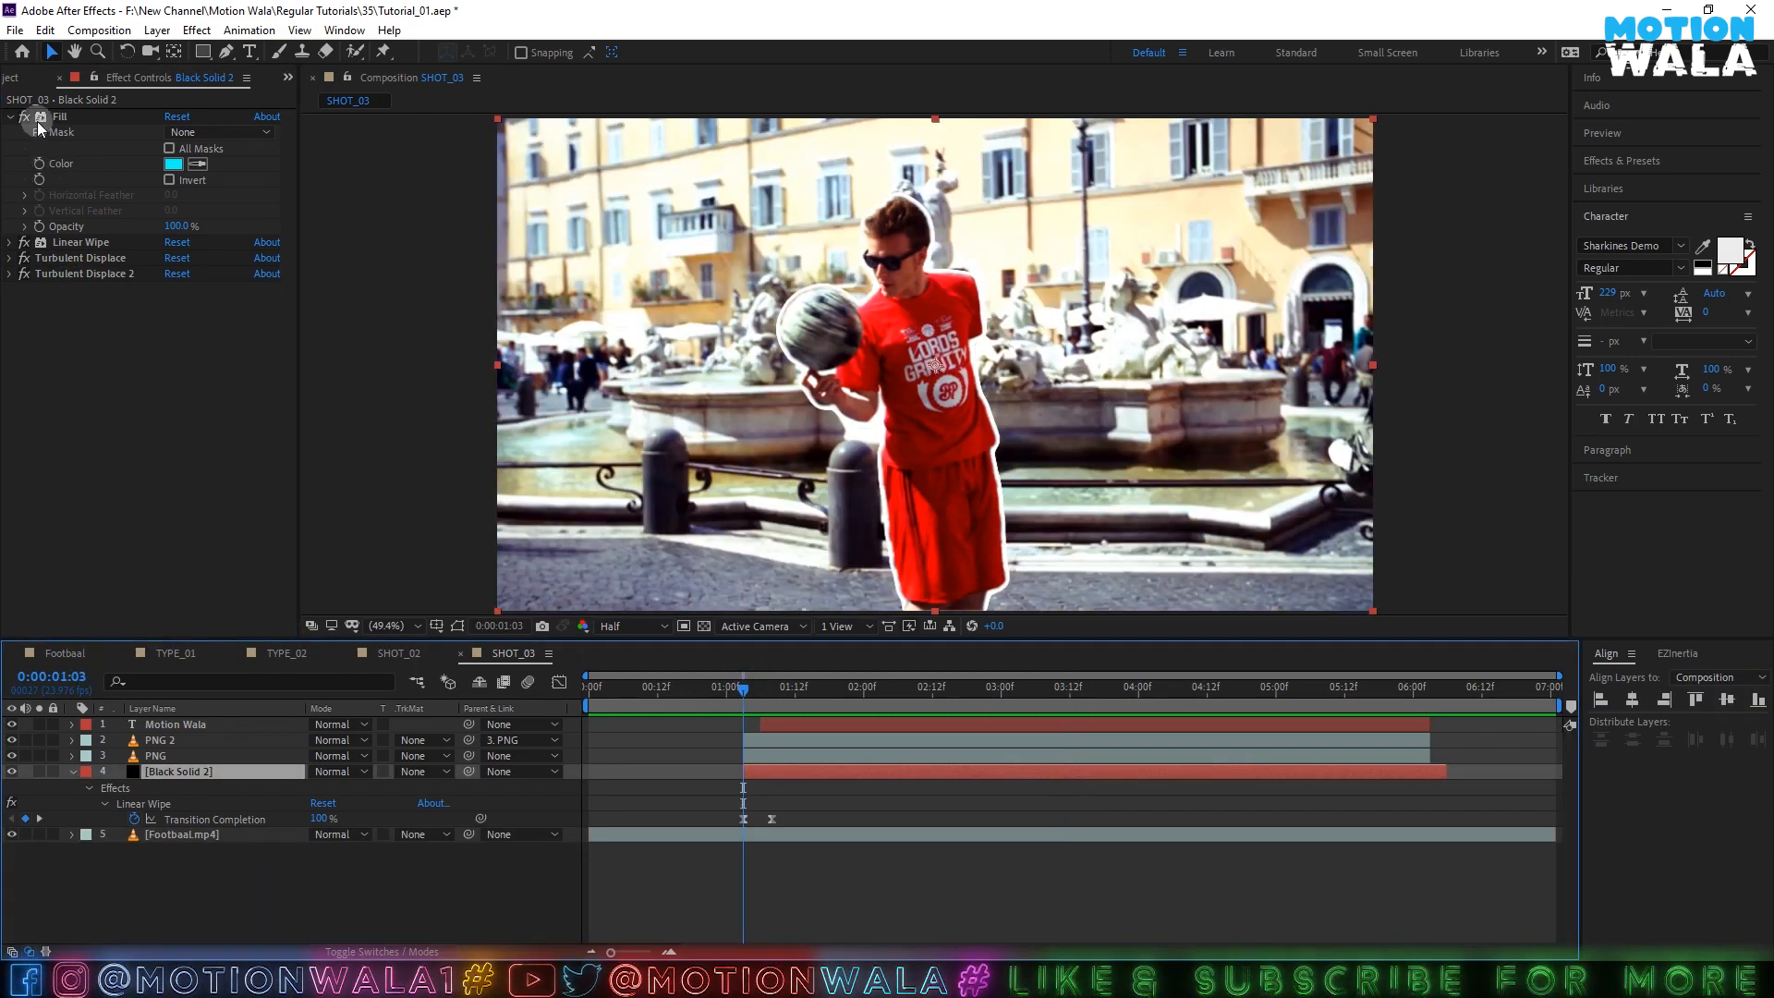
{"action": "left_click", "coordinate": [61, 117]}
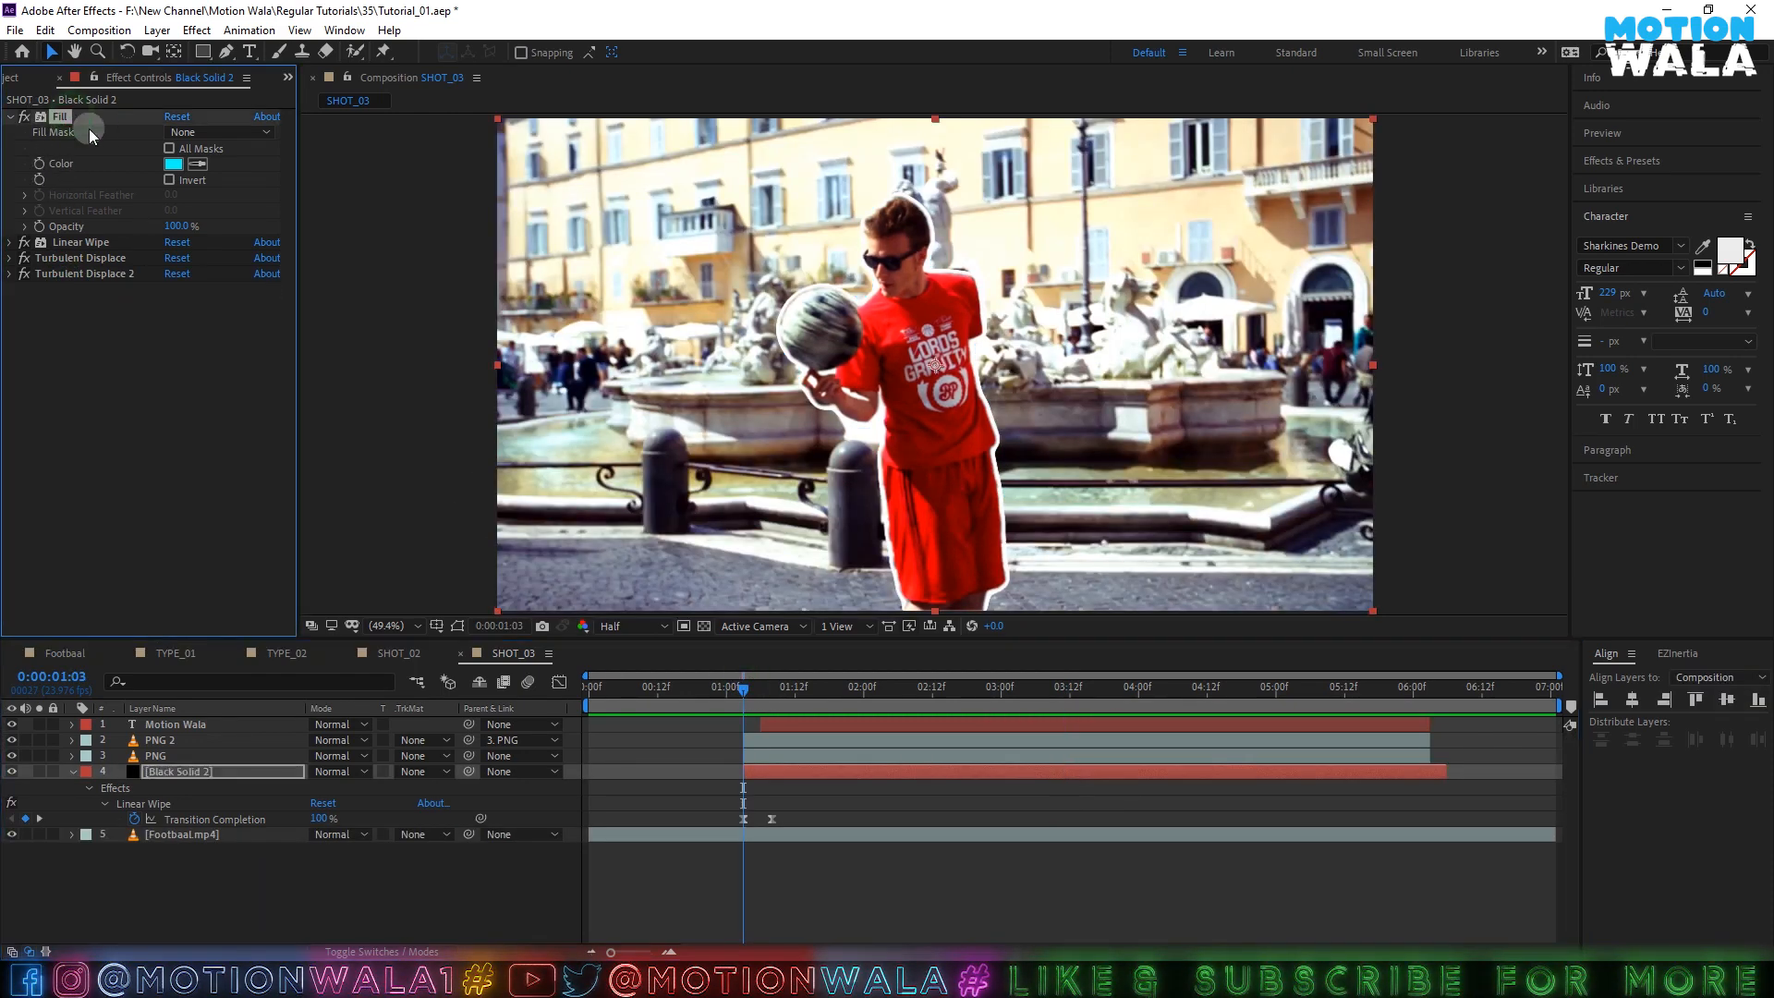
{"action": "left_click", "coordinate": [39, 162]}
{"action": "key", "text": "u"}
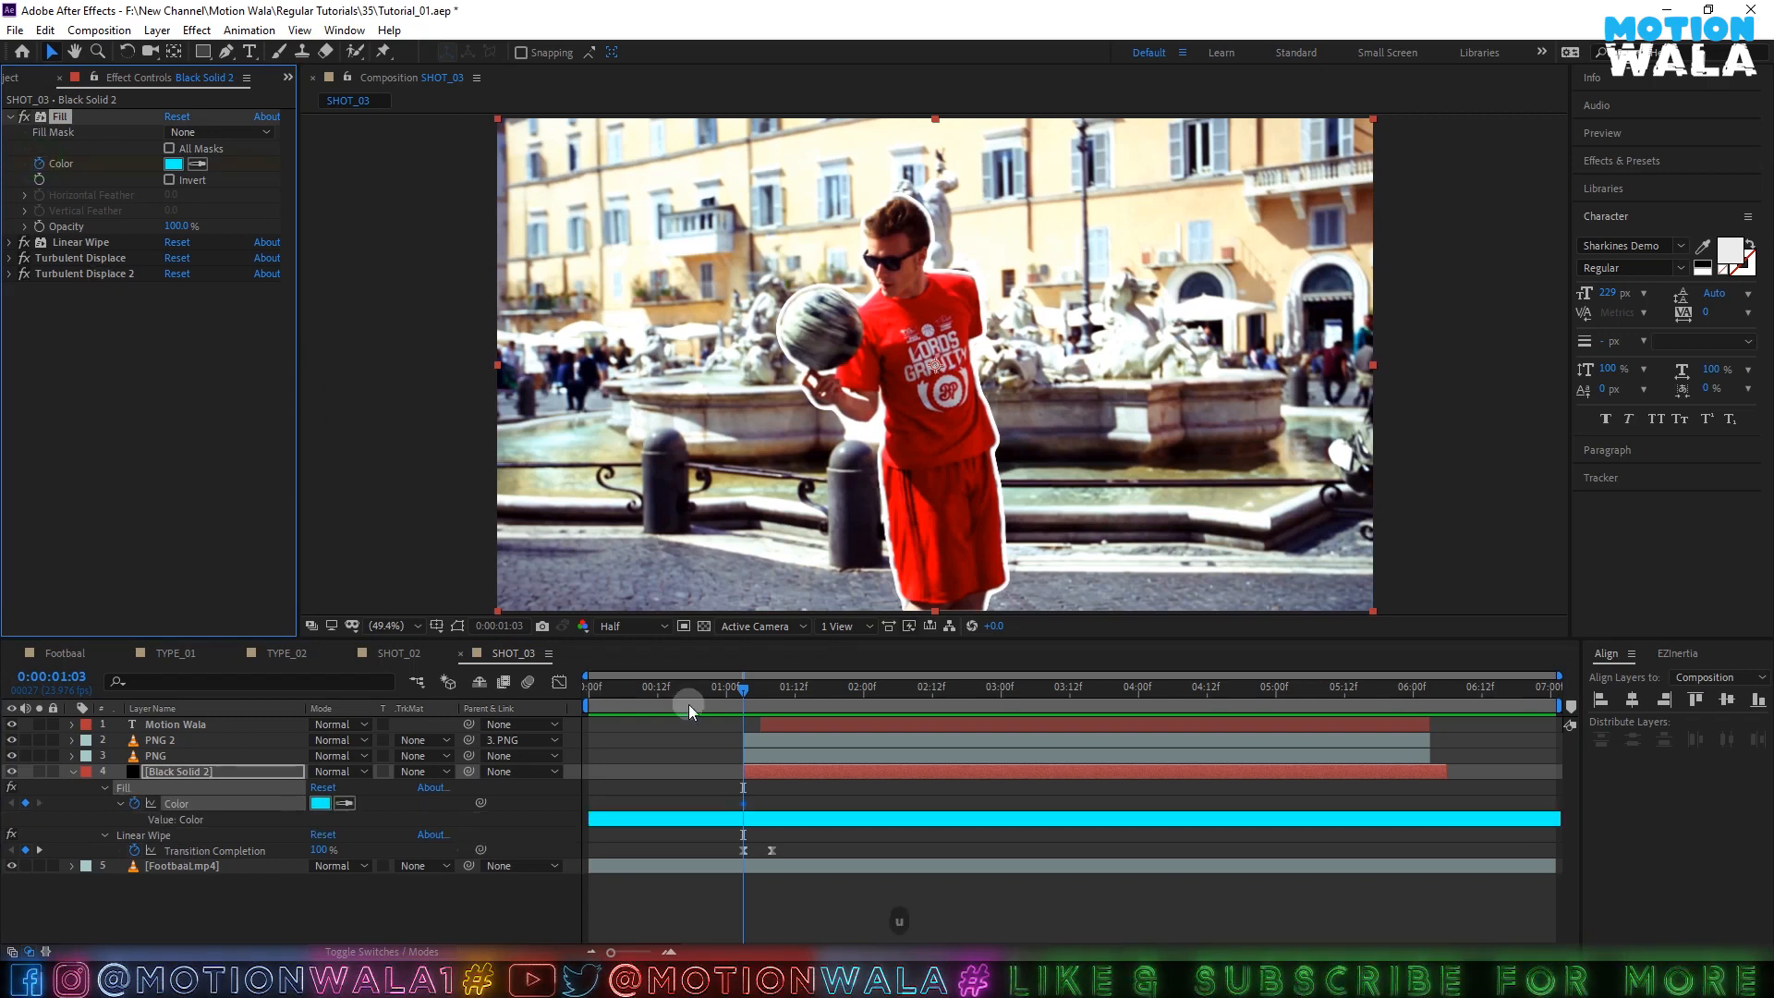
- Turn the Fill Color keyframe at 0:00:01:03 on Black Solid 2 into a hold keyframe
{"action": "left_click", "coordinate": [669, 950]}
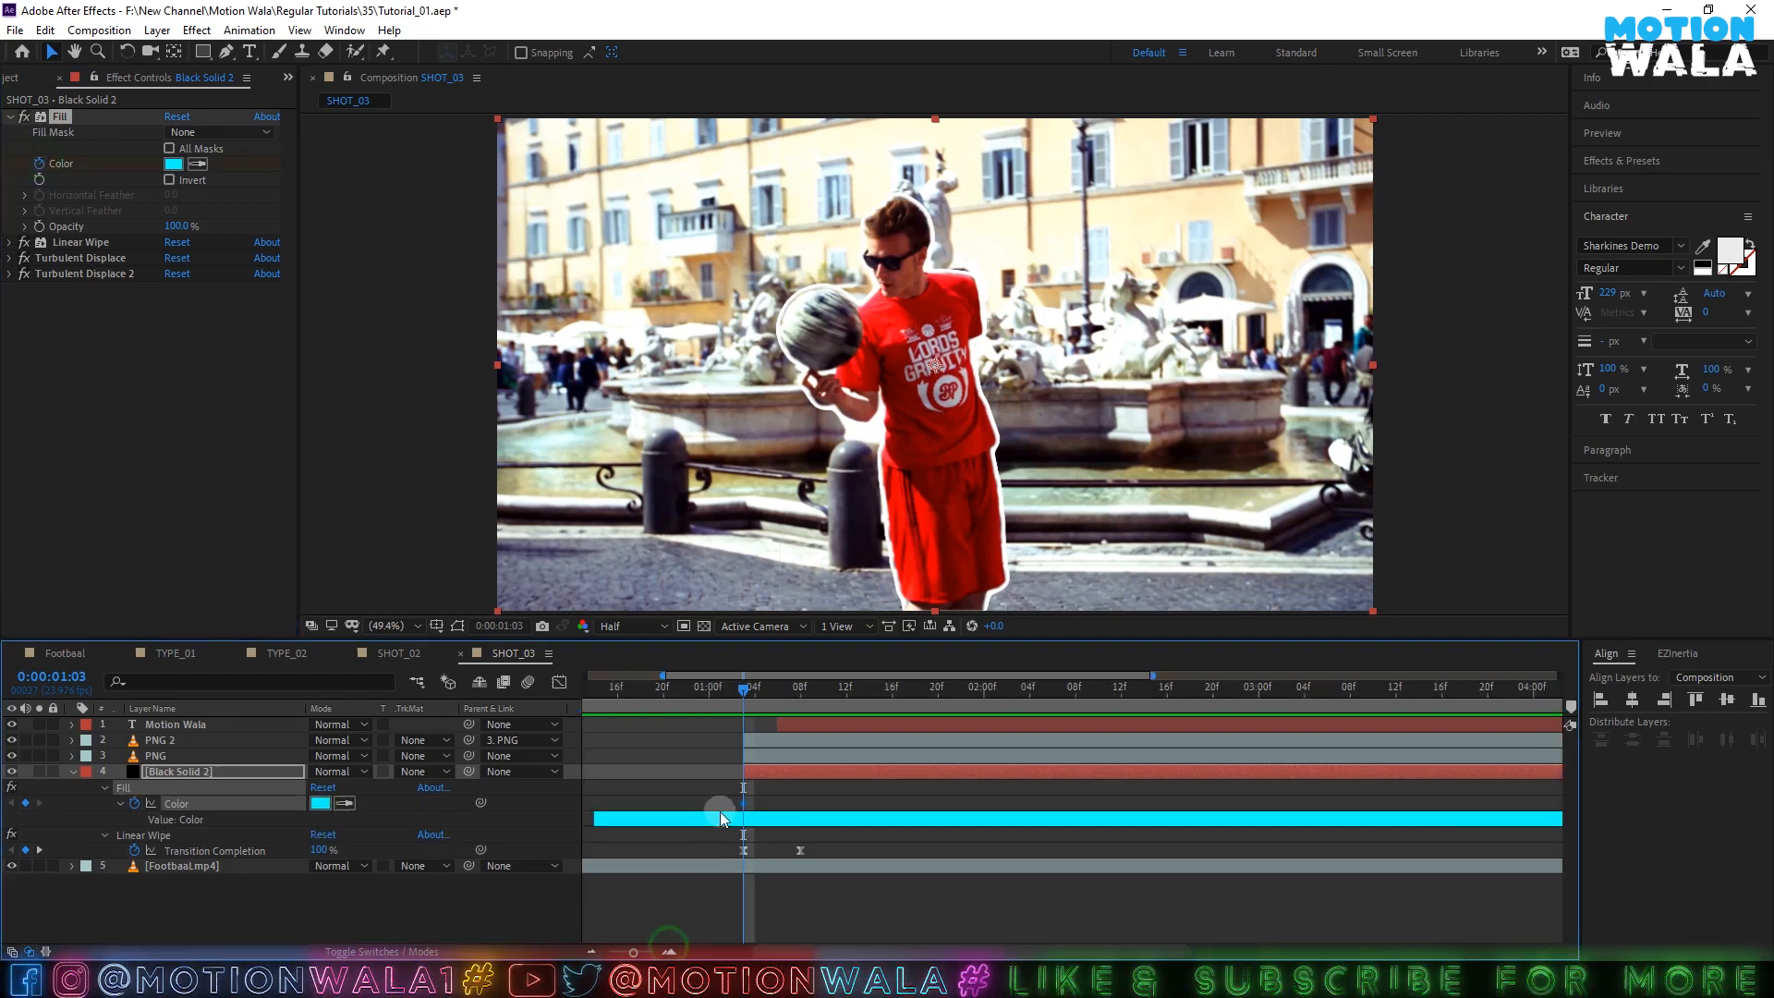
{"action": "right_click", "coordinate": [744, 802]}
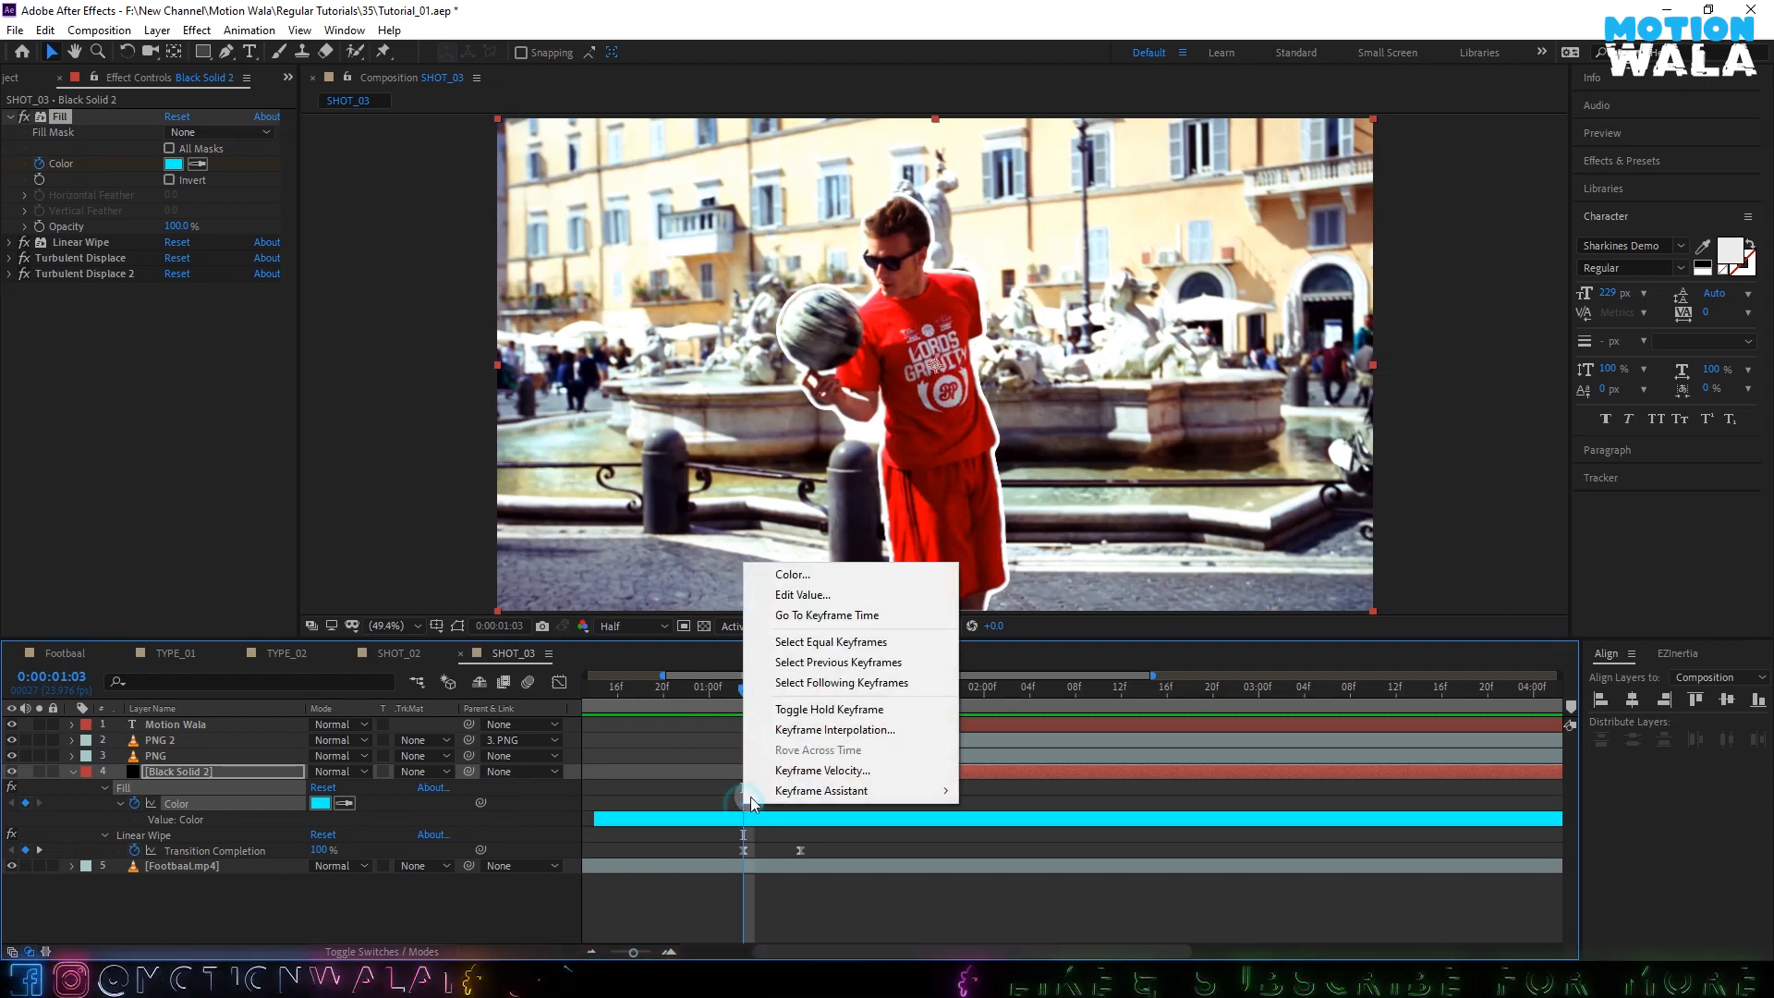
{"action": "left_click", "coordinate": [808, 711]}
- Keyframe Black Solid 2's Fill Color to violet-blue 4E00FF at 0:00:01:16
{"action": "left_click_drag", "start_coordinate": [774, 687], "coordinate": [892, 692]}
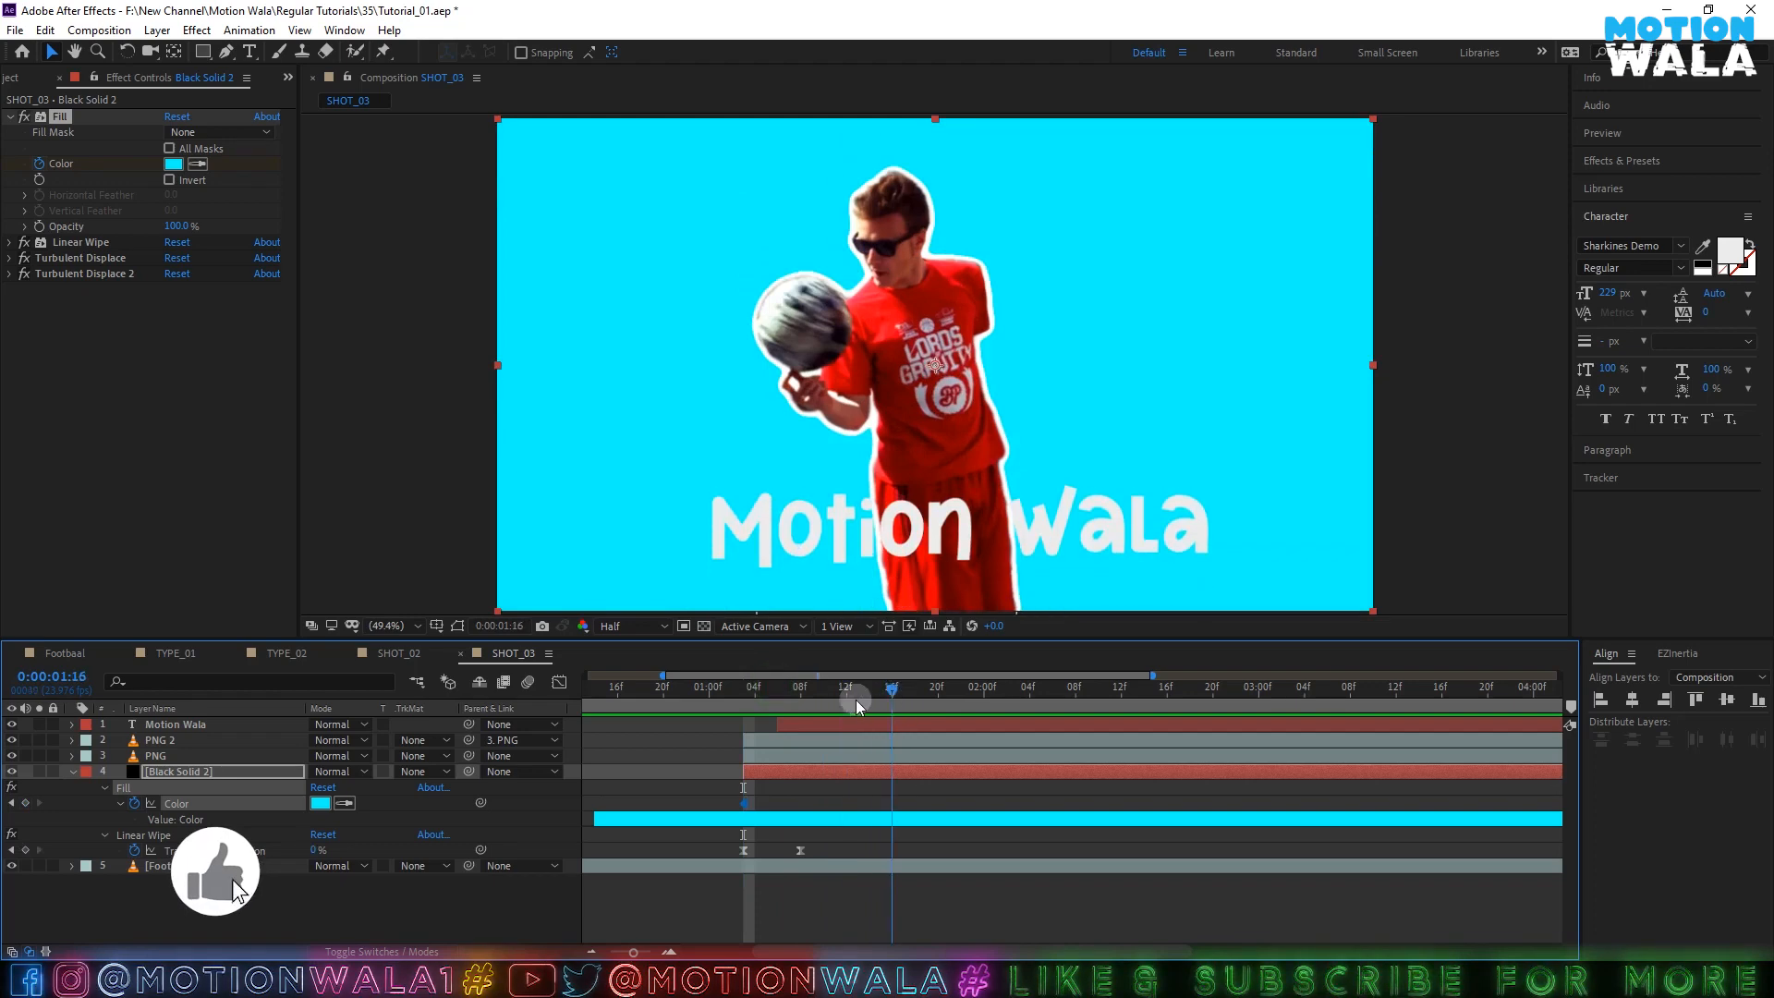
{"action": "left_click", "coordinate": [319, 803]}
{"action": "left_click_drag", "start_coordinate": [277, 284], "coordinate": [278, 247]}
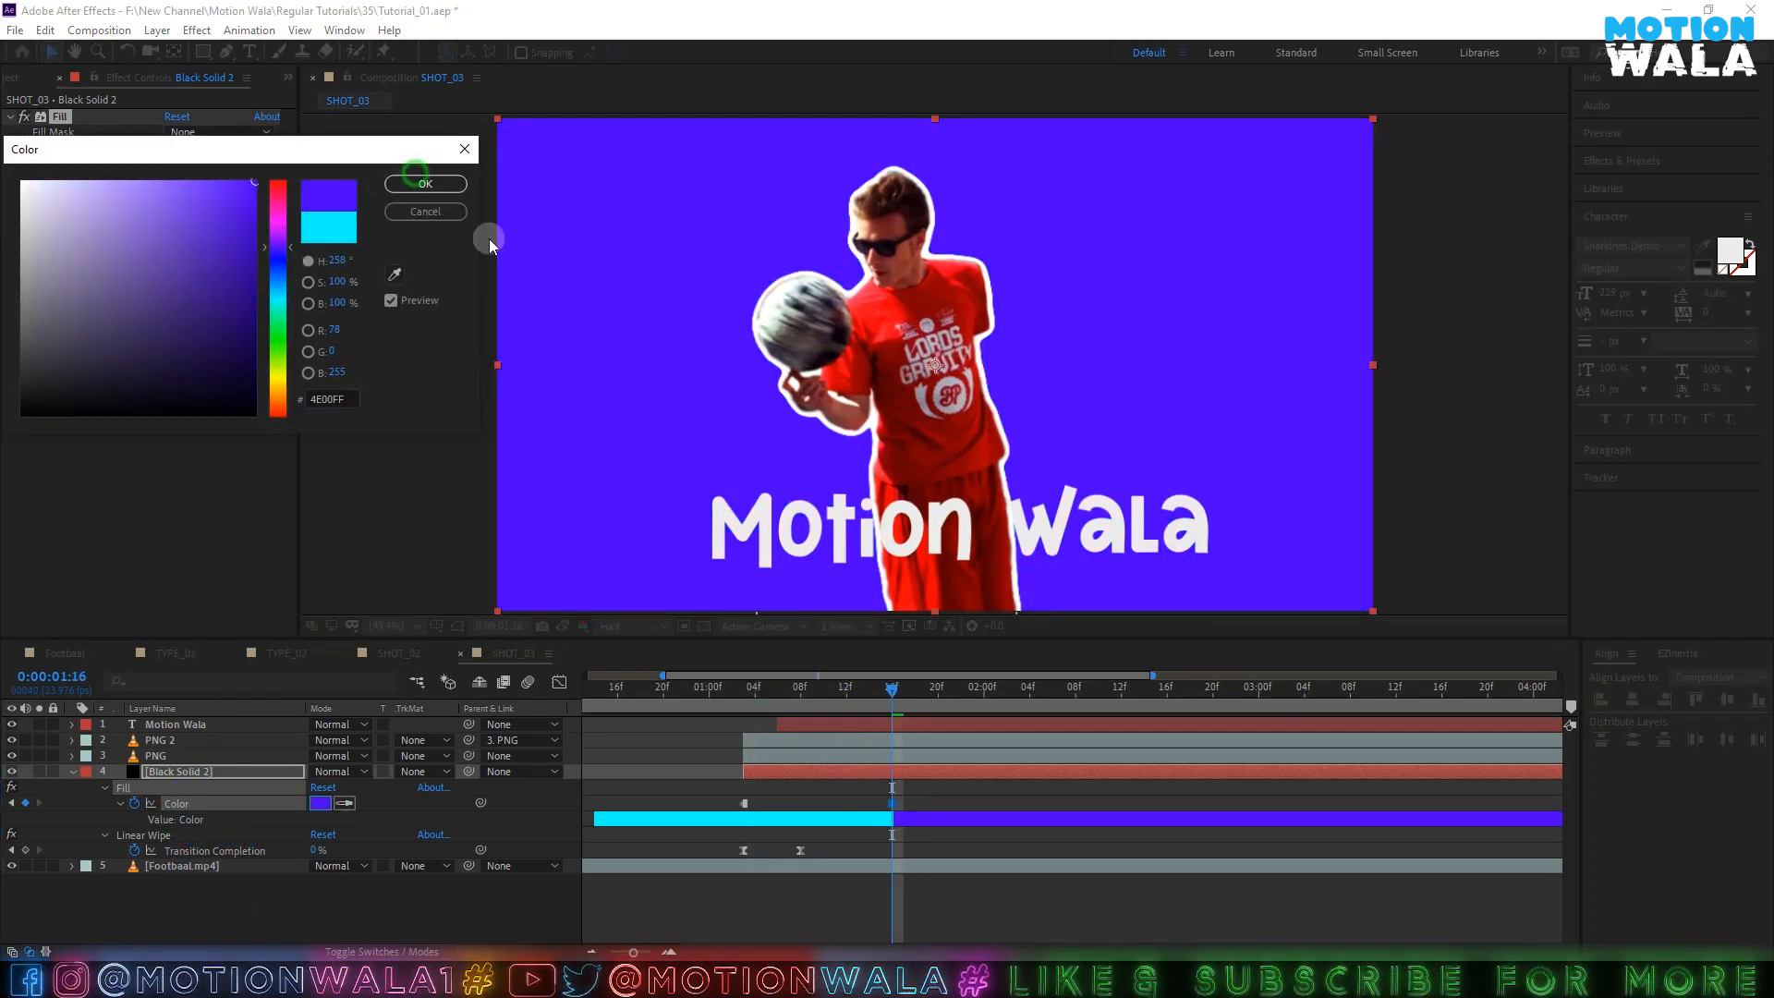
{"action": "left_click", "coordinate": [411, 185]}
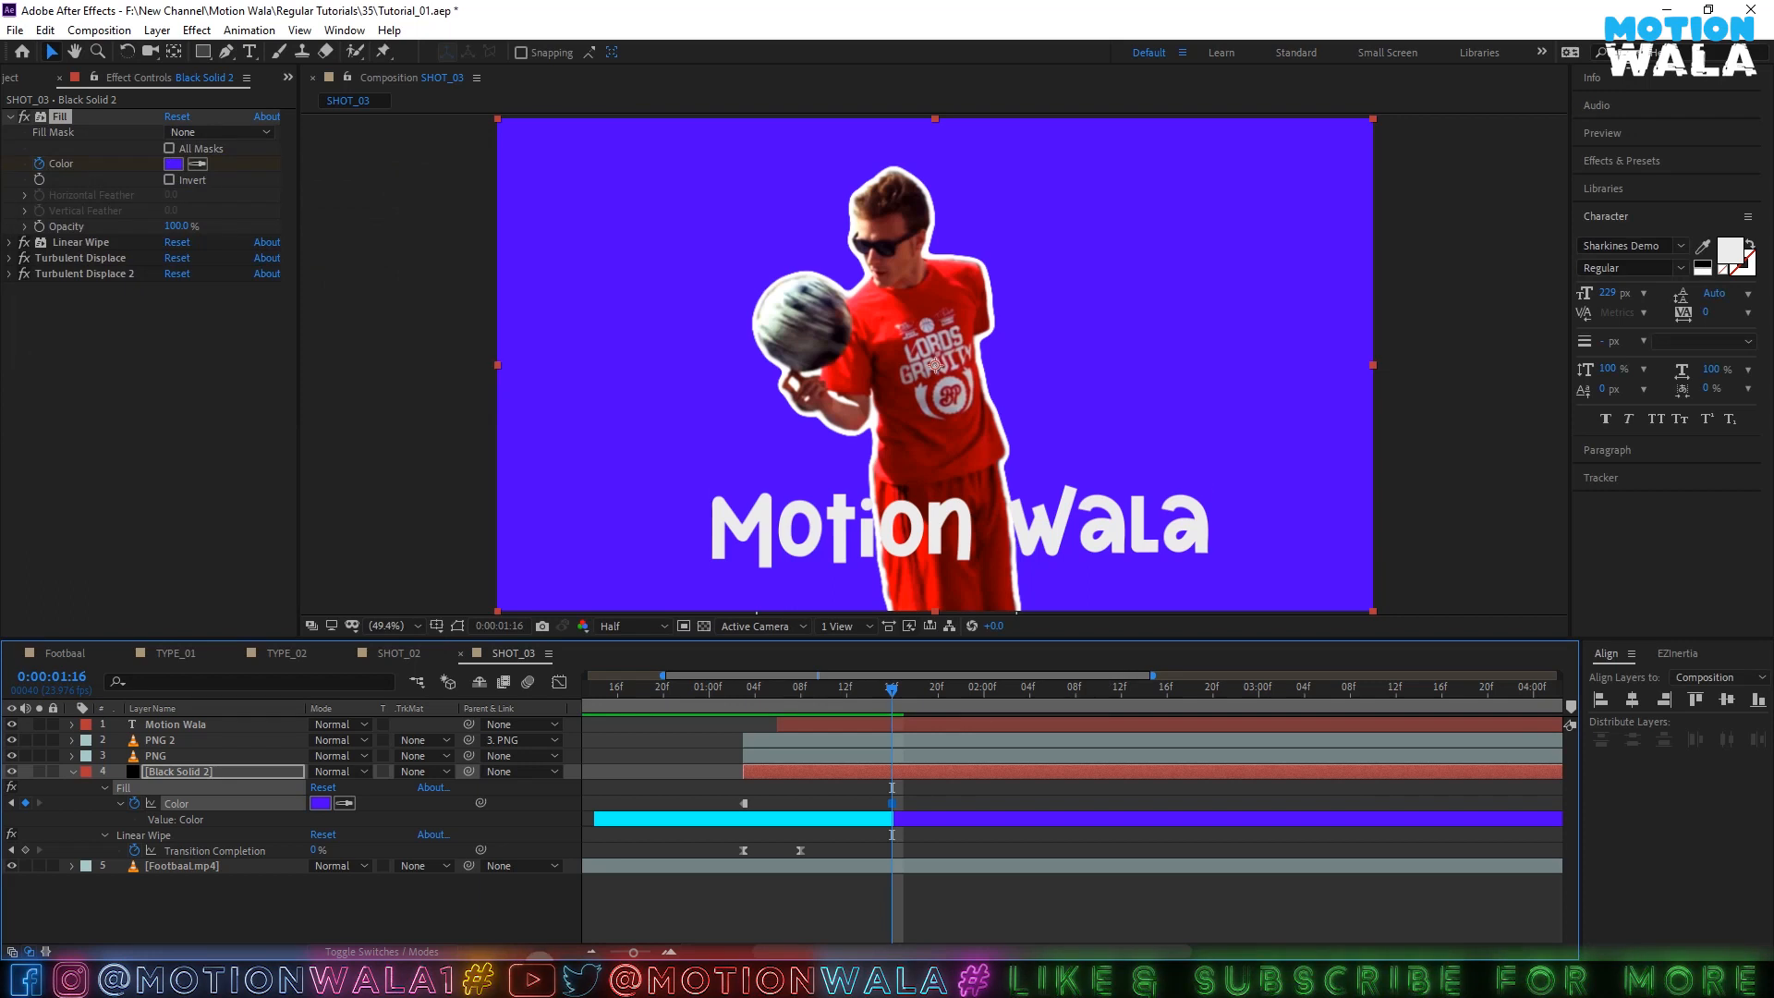
- Keyframe Black Solid 2's Fill Color to an emerald green at 0:00:02:09
{"action": "left_click", "coordinate": [592, 950]}
{"action": "left_click", "coordinate": [669, 952]}
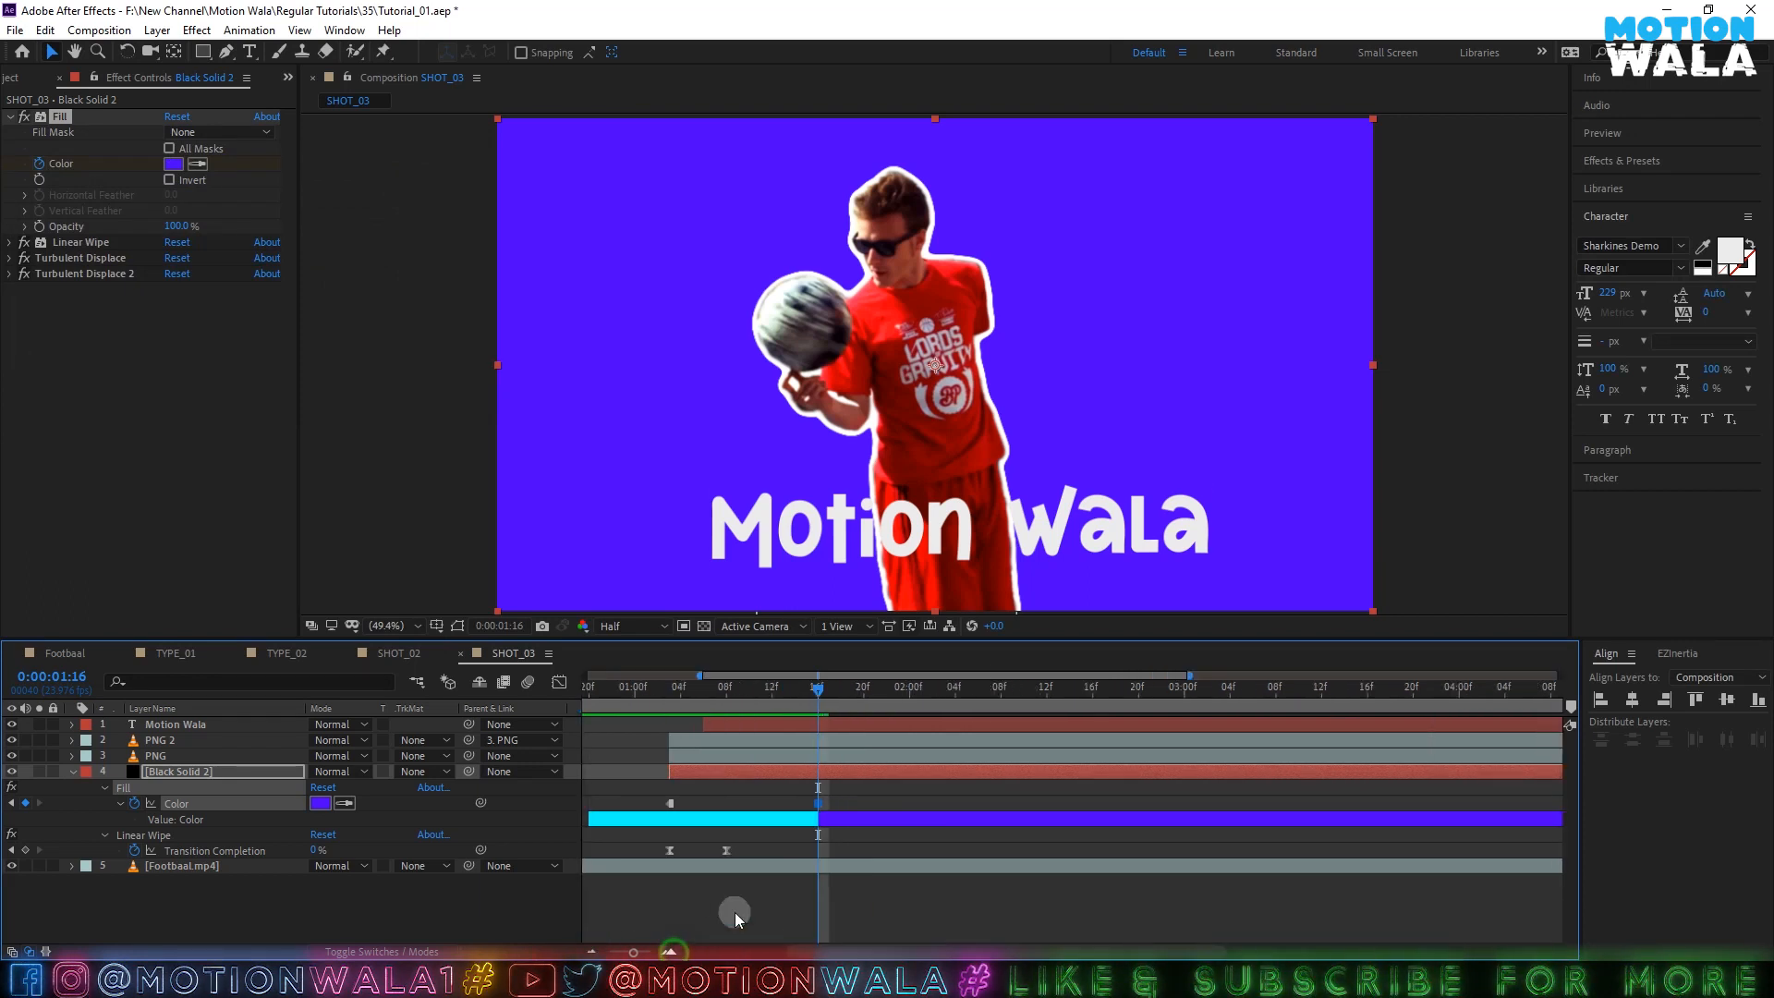
{"action": "left_click", "coordinate": [1013, 686]}
{"action": "left_click", "coordinate": [170, 165]}
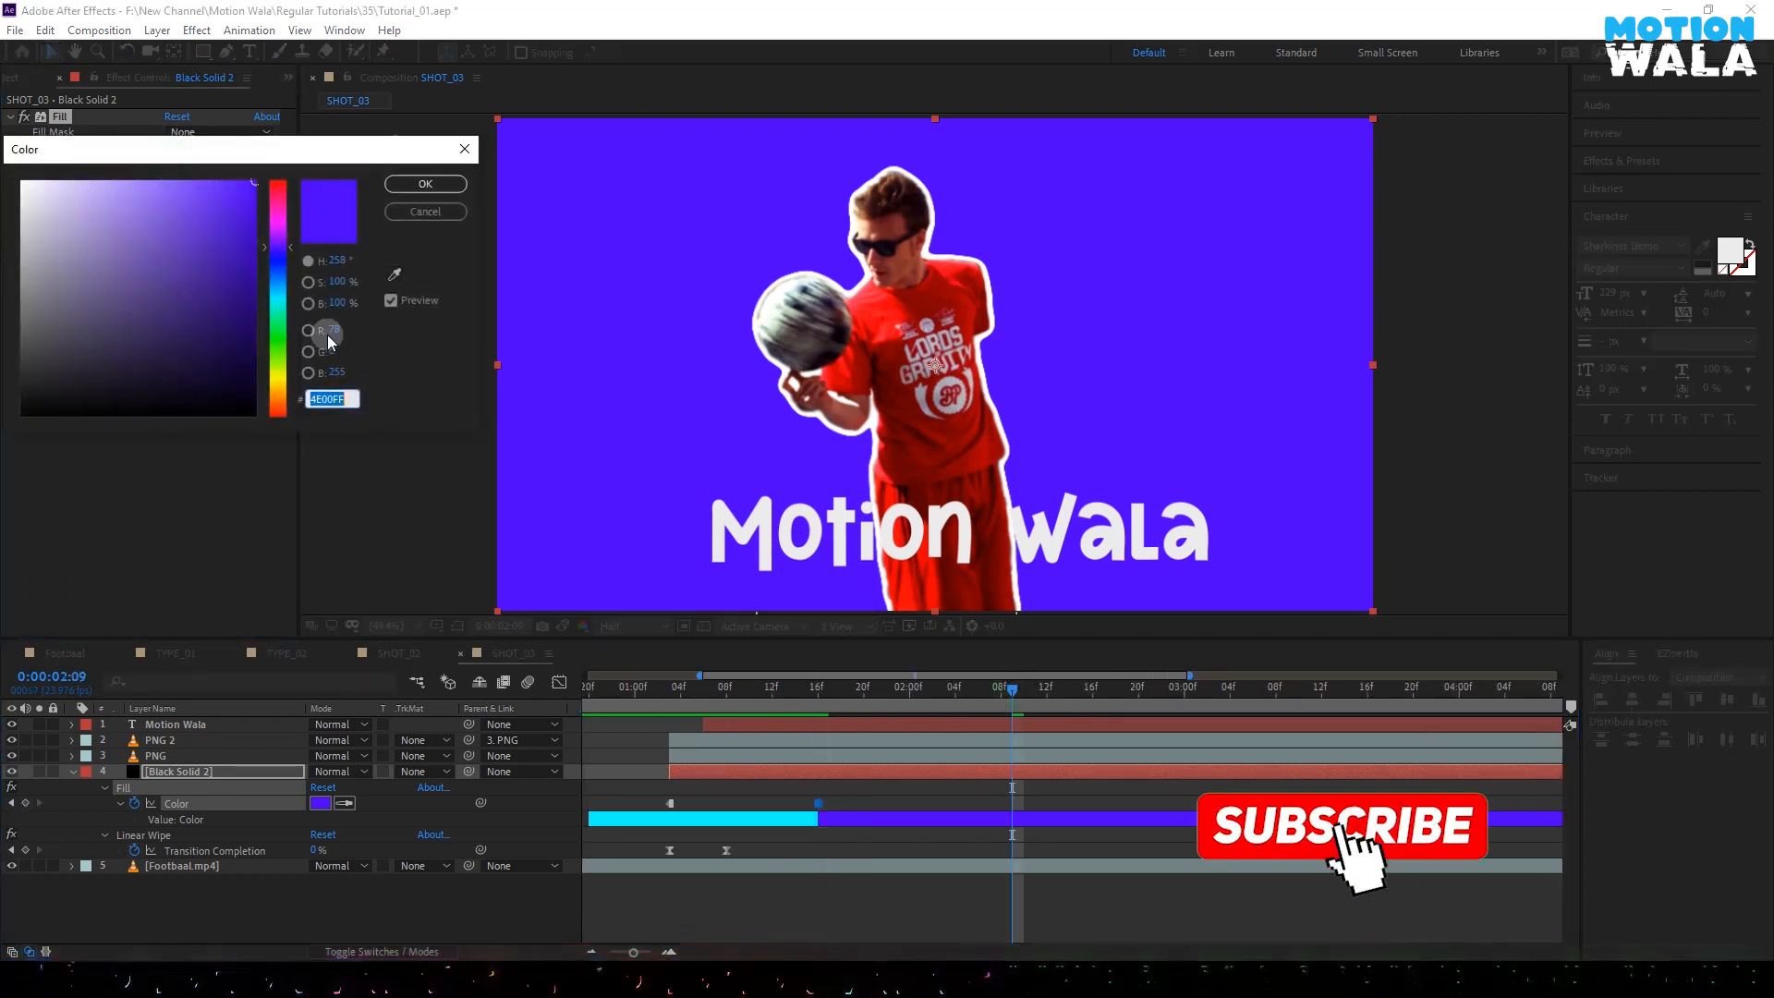
{"action": "left_click_drag", "start_coordinate": [280, 340], "coordinate": [284, 317]}
{"action": "left_click", "coordinate": [228, 195]}
{"action": "left_click", "coordinate": [417, 197]}
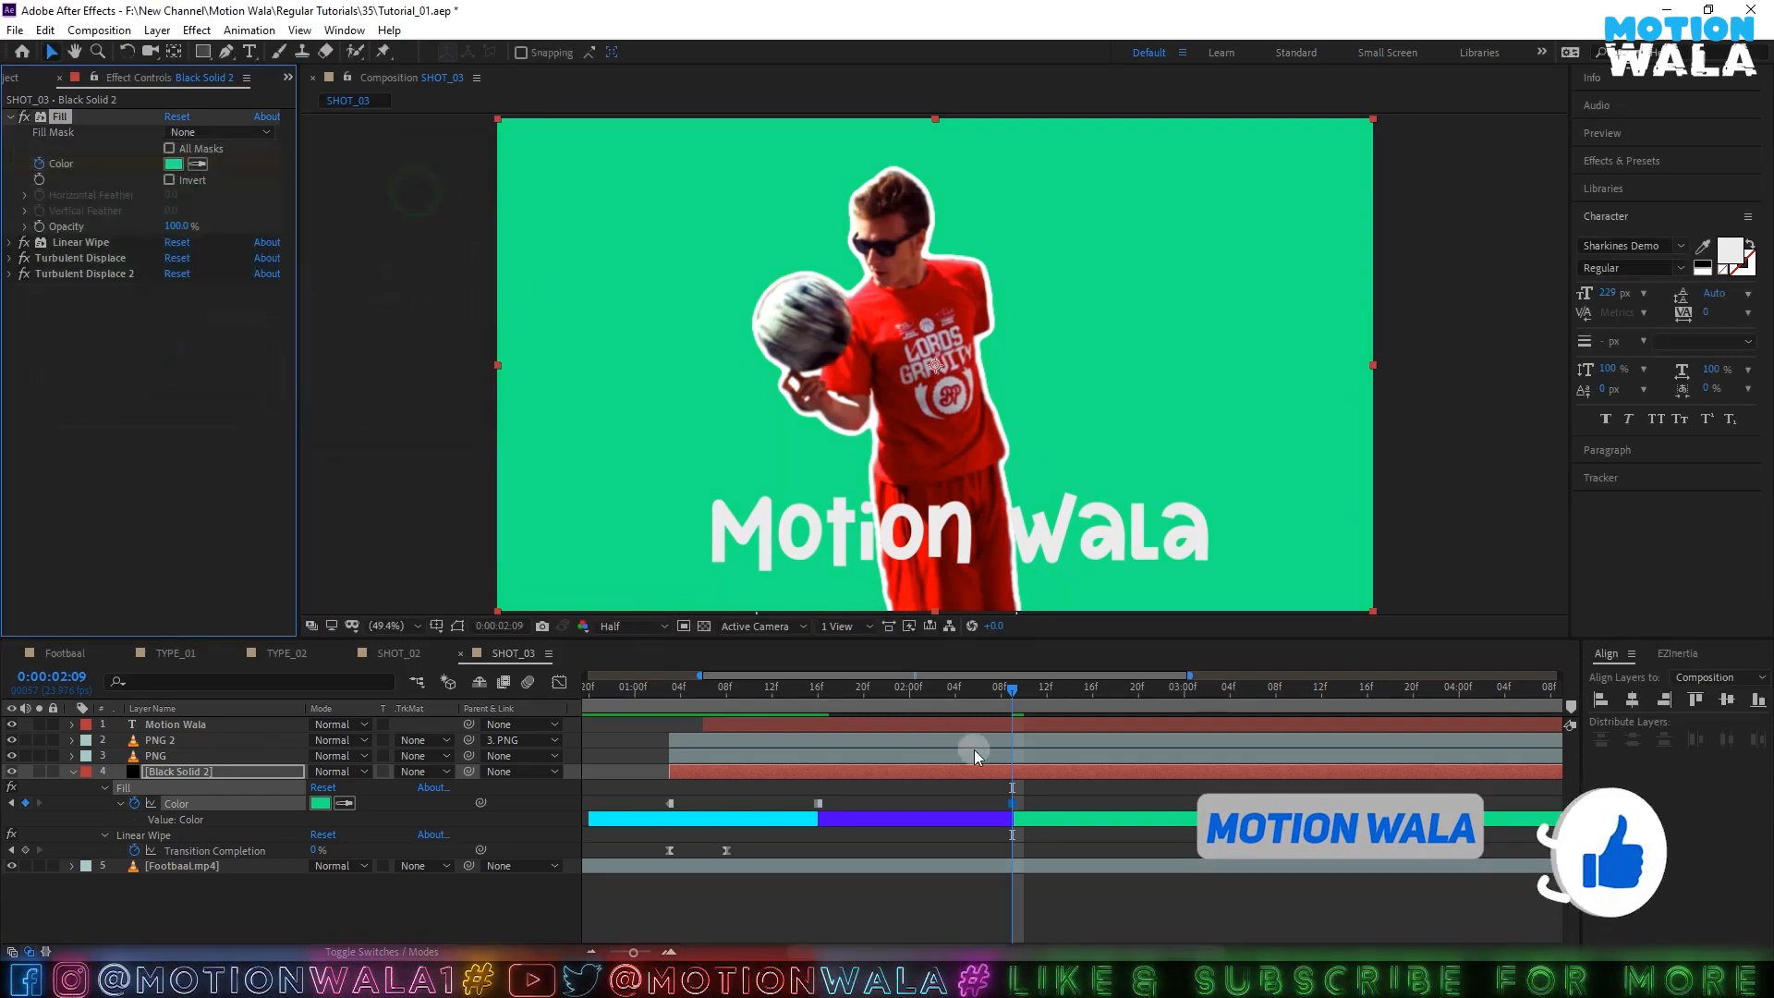
- Keyframe Black Solid 2's Fill Color to a fully saturated blue at 0:00:03:00
{"action": "key", "text": "space"}
{"action": "left_click", "coordinate": [172, 166]}
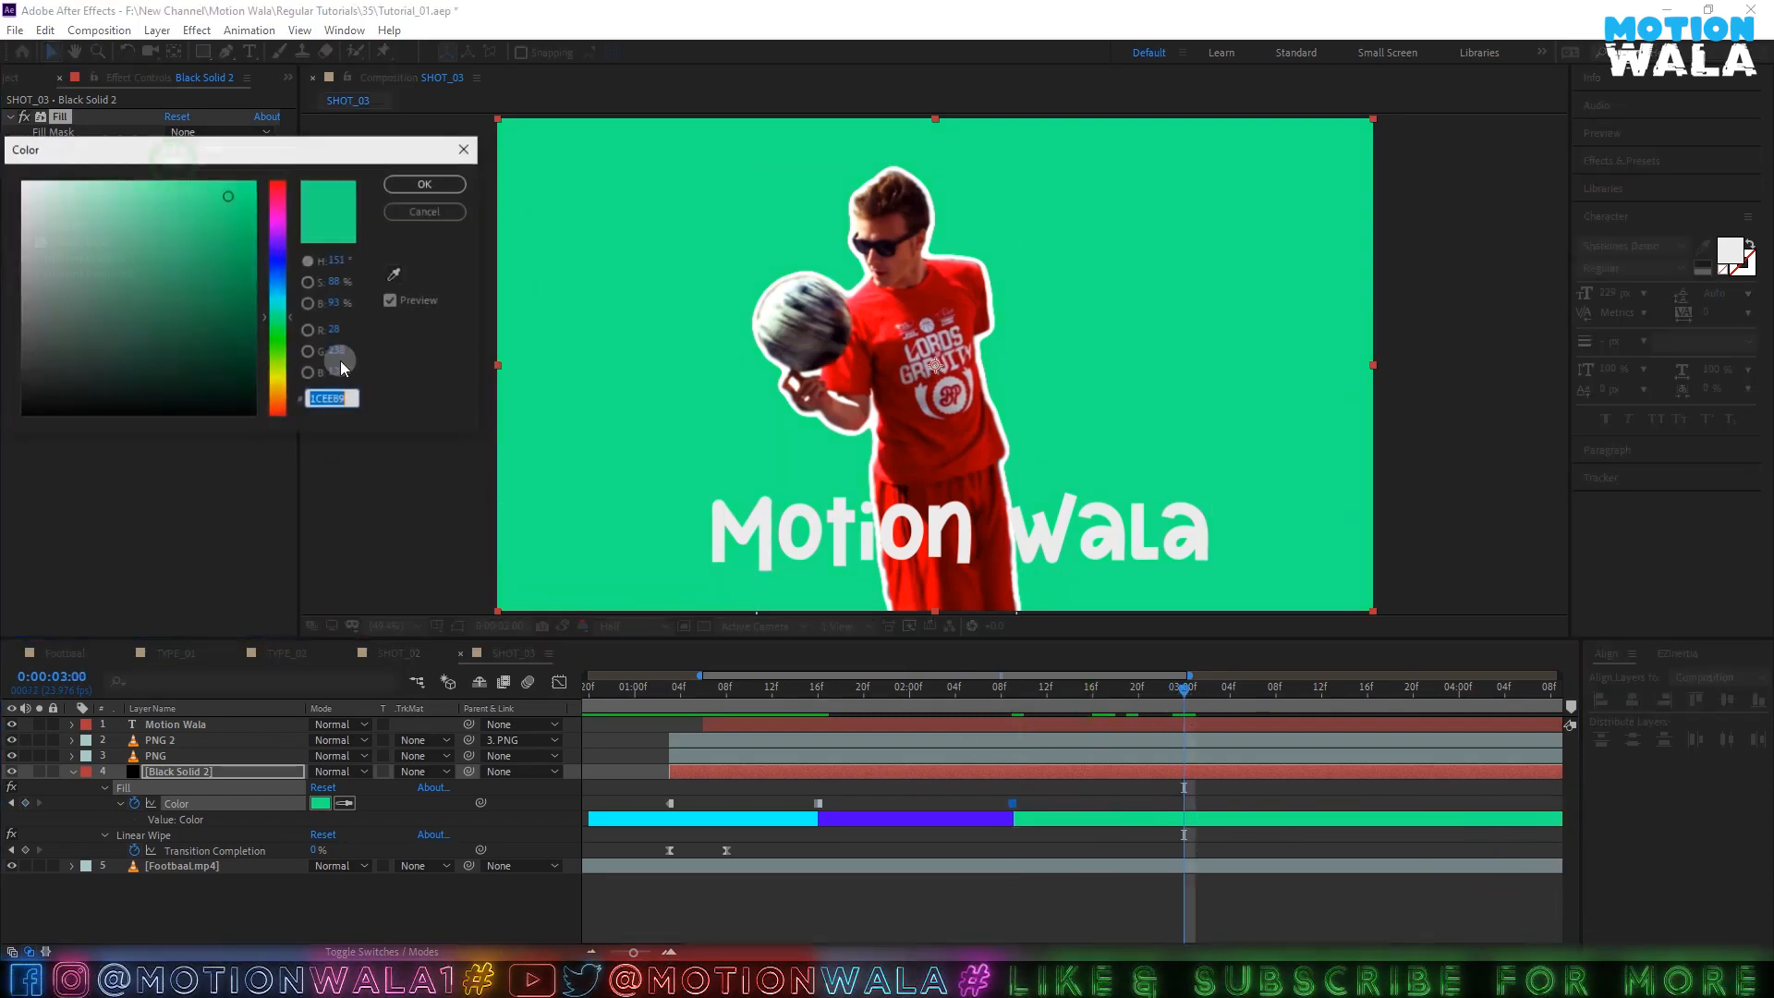
{"action": "left_click_drag", "start_coordinate": [279, 345], "coordinate": [279, 275]}
{"action": "left_click", "coordinate": [255, 180]}
{"action": "left_click", "coordinate": [419, 178]}
- Keyframe Black Solid 2's Fill Color to pink at 0:00:03:18 and bright green at about 0:00:04:12
{"action": "left_click", "coordinate": [1105, 689]}
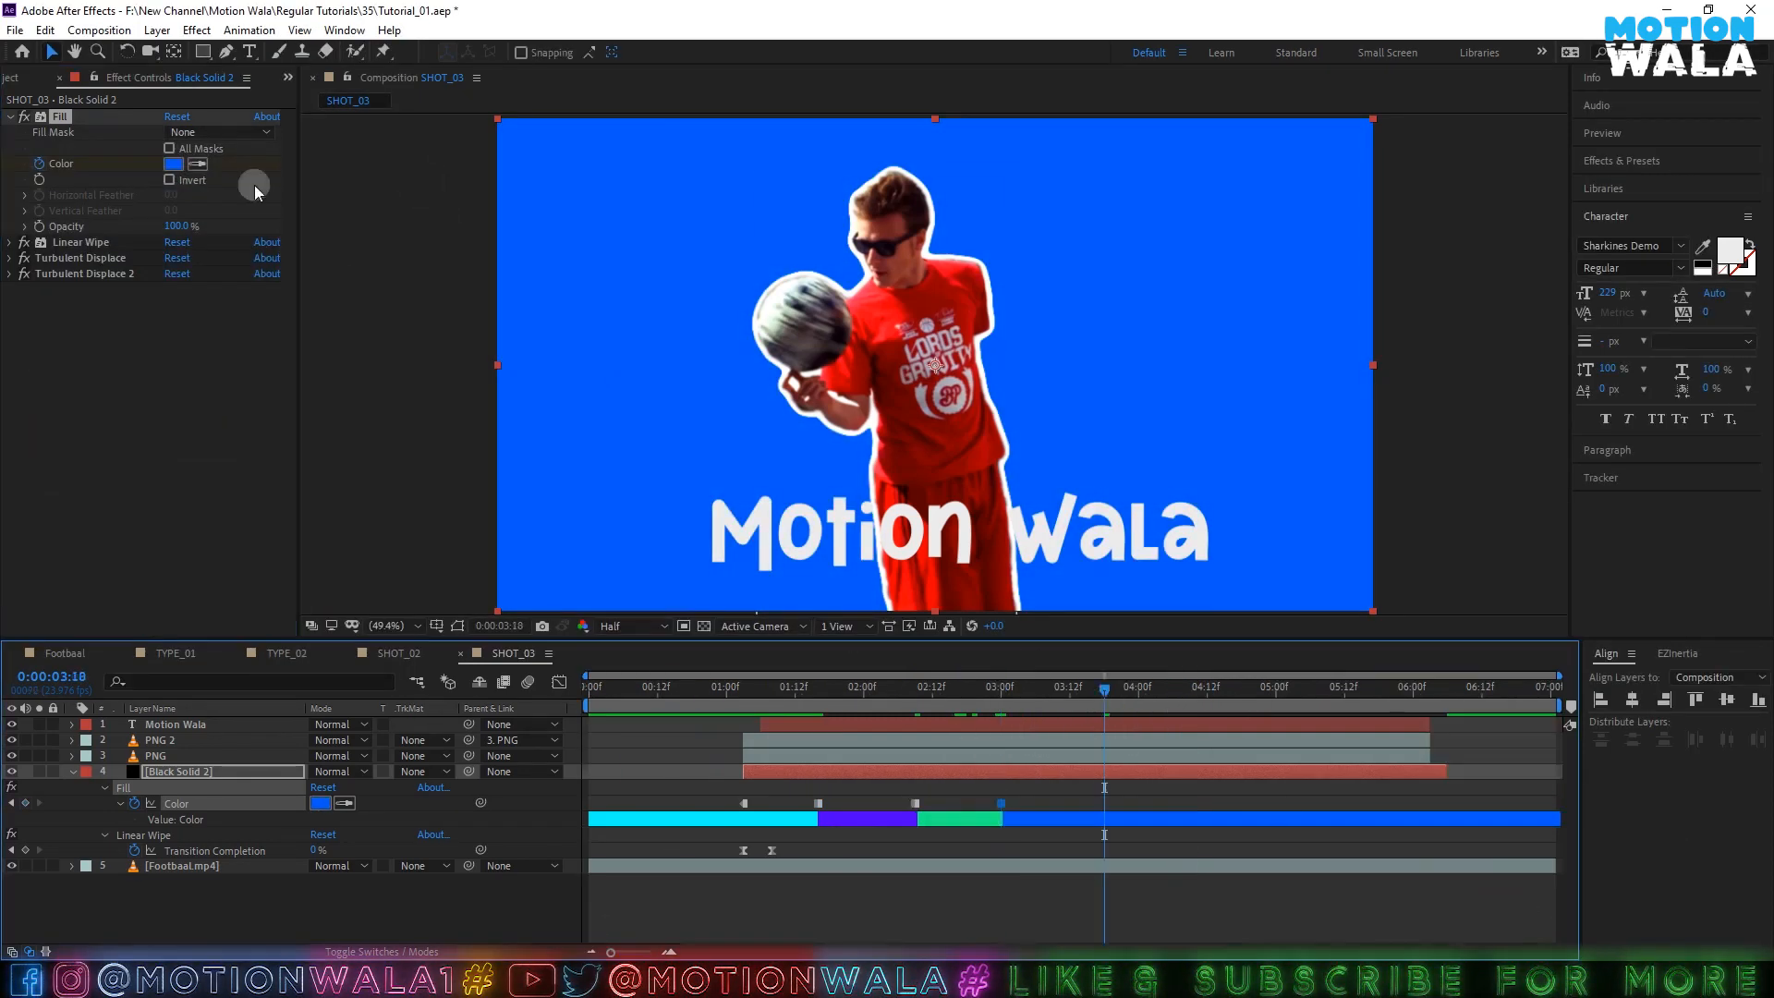
{"action": "left_click", "coordinate": [174, 164]}
{"action": "left_click", "coordinate": [279, 196]}
{"action": "left_click", "coordinate": [421, 181]}
{"action": "left_click", "coordinate": [1207, 689]}
{"action": "left_click", "coordinate": [173, 164]}
{"action": "left_click", "coordinate": [279, 335]}
{"action": "left_click", "coordinate": [422, 181]}
- Keyframe Black Solid 2's Fill Color to orange at 0:00:05:07 and orange-red at 0:00:05:21
{"action": "left_click", "coordinate": [1316, 689]}
{"action": "left_click", "coordinate": [174, 165]}
{"action": "left_click", "coordinate": [279, 387]}
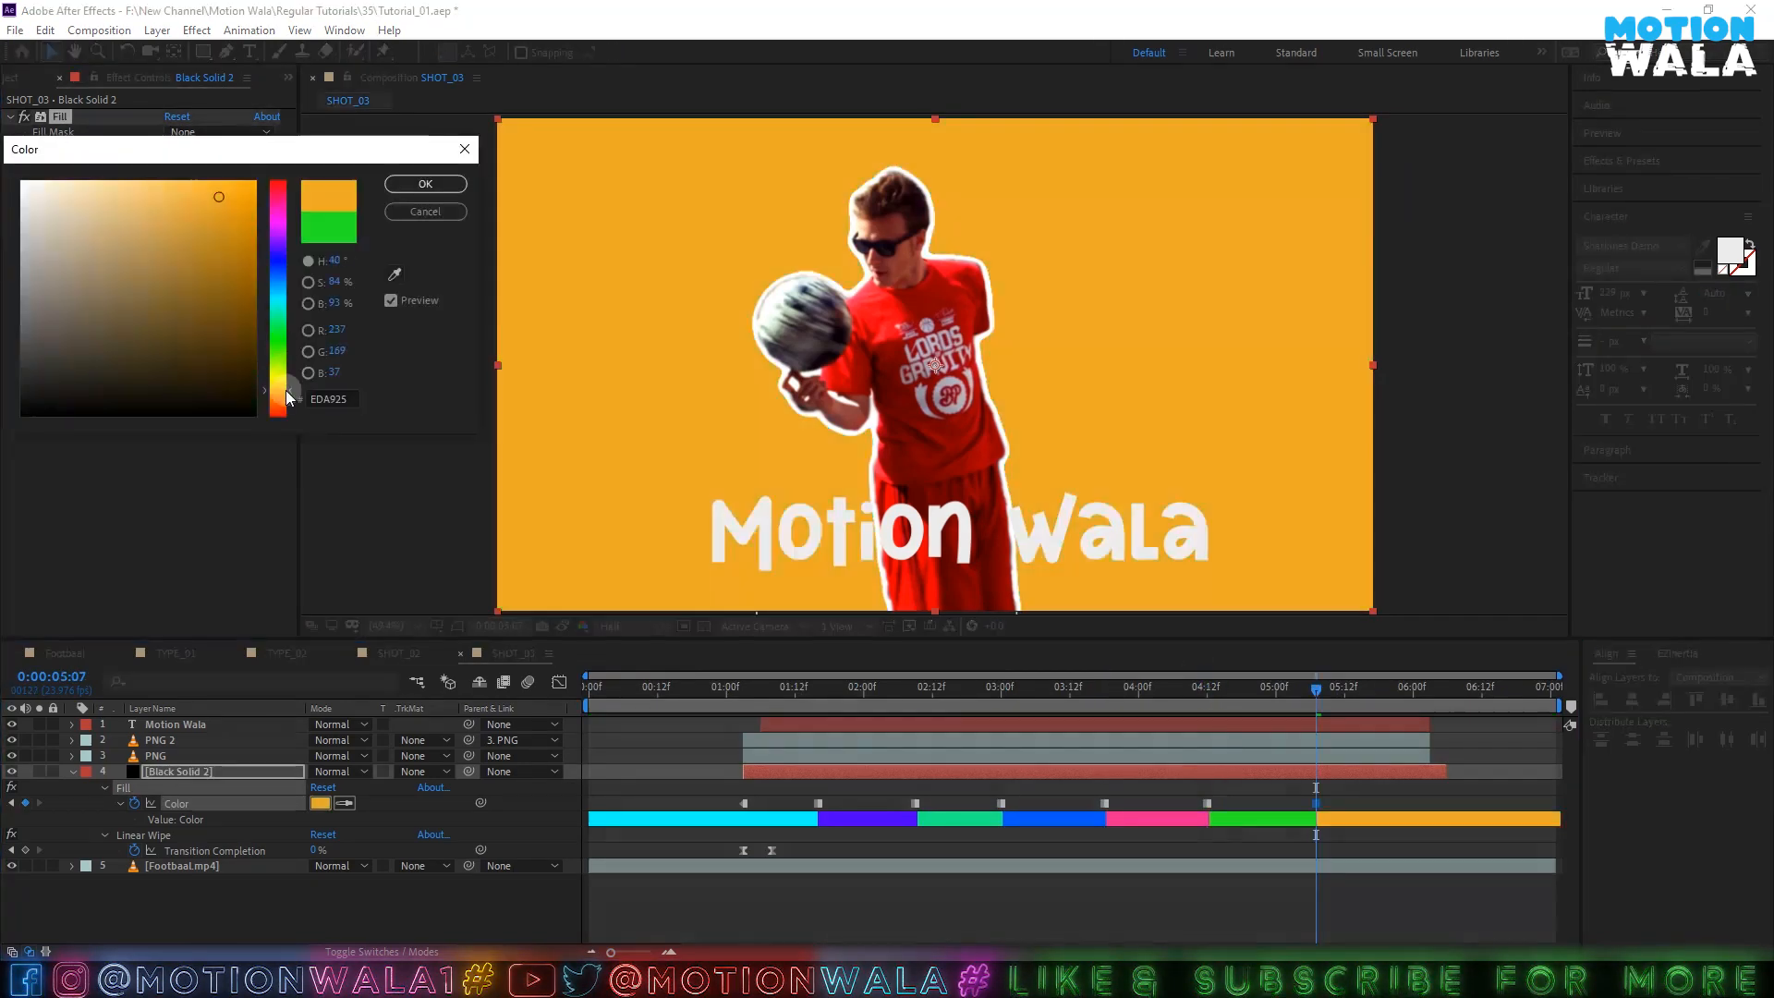
{"action": "left_click", "coordinate": [421, 181]}
{"action": "left_click", "coordinate": [1396, 689]}
{"action": "left_click", "coordinate": [174, 164]}
{"action": "left_click", "coordinate": [279, 403]}
{"action": "left_click", "coordinate": [421, 181]}
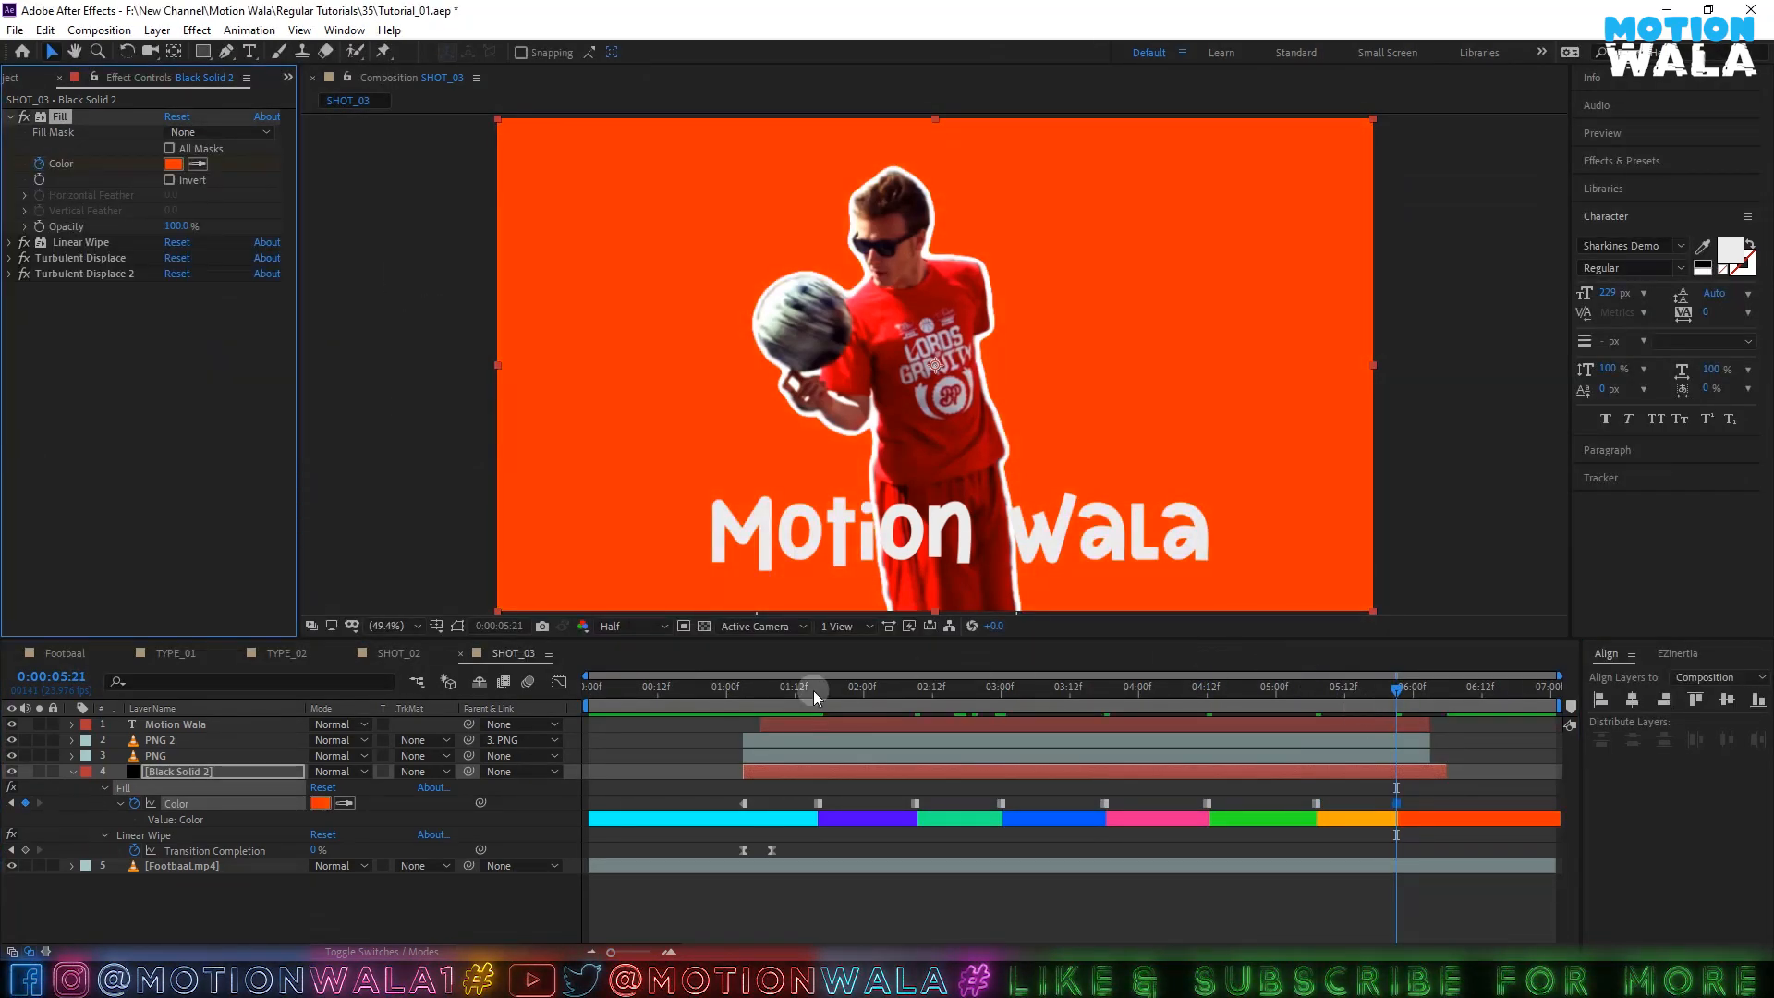
- Play back the background color changes from 0:00:01:02 and again from 0:00:02:01, and save the project
{"action": "left_click_drag", "start_coordinate": [812, 690], "coordinate": [730, 722]}
{"action": "key", "text": "space"}
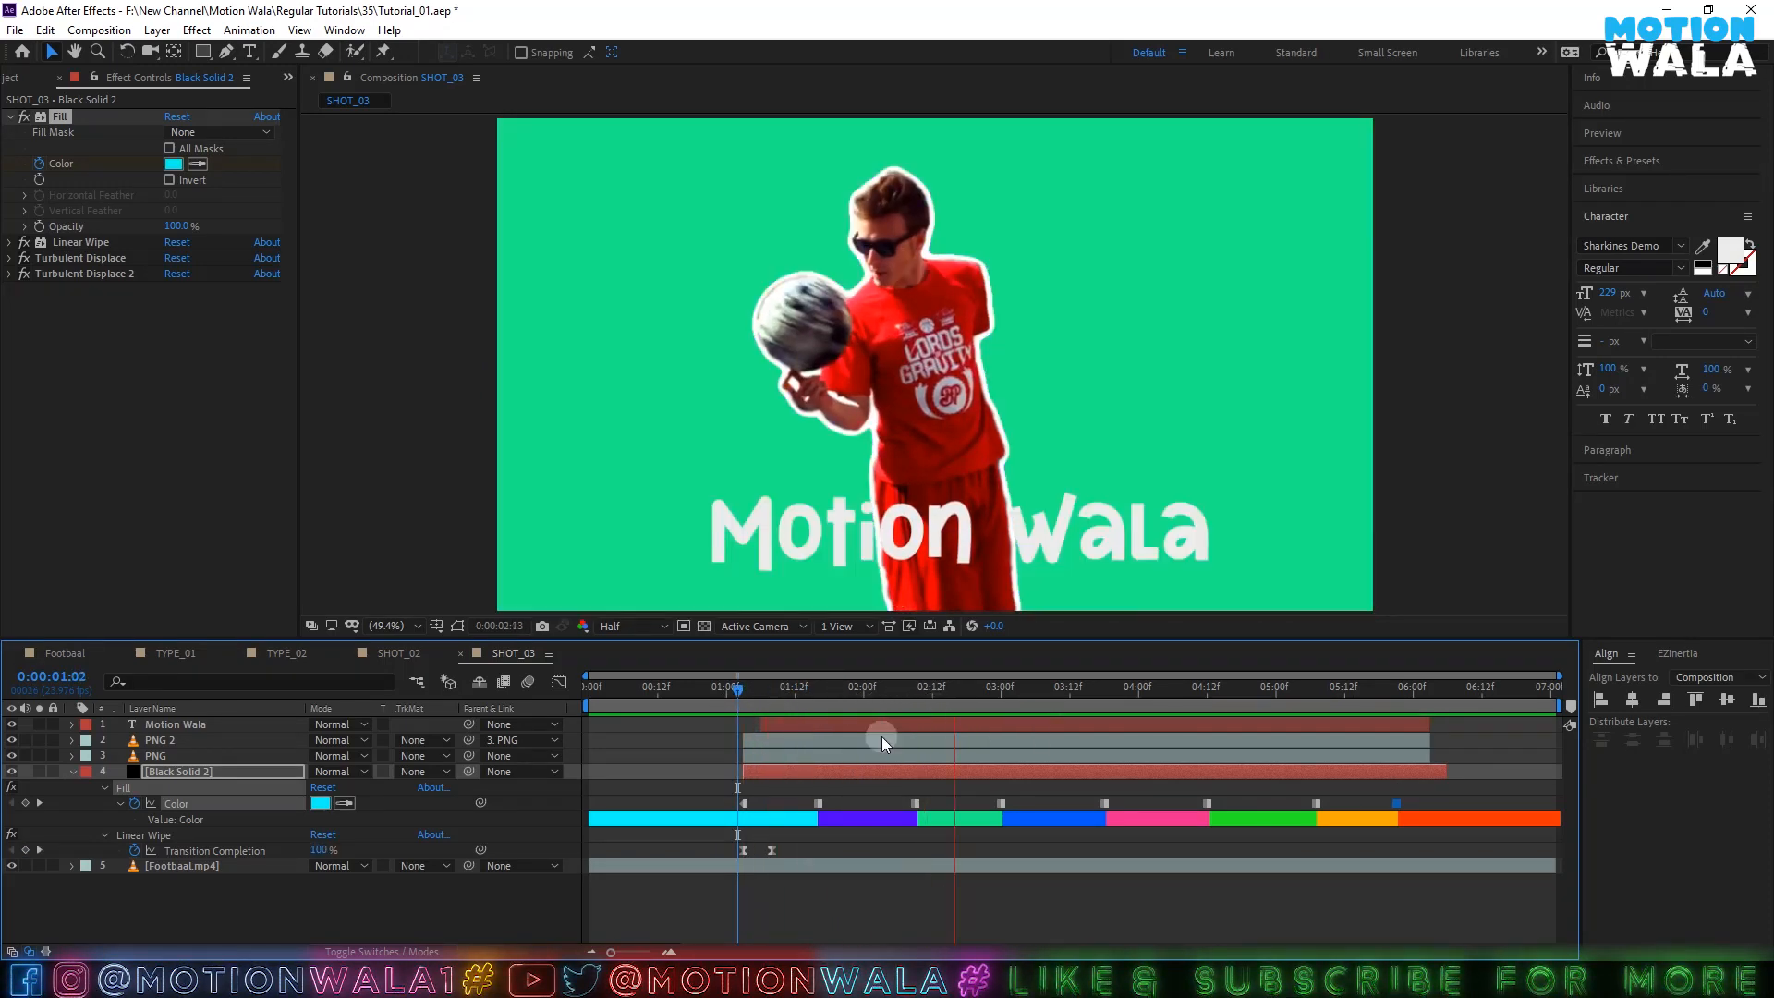
{"action": "left_click_drag", "start_coordinate": [879, 687], "coordinate": [836, 722]}
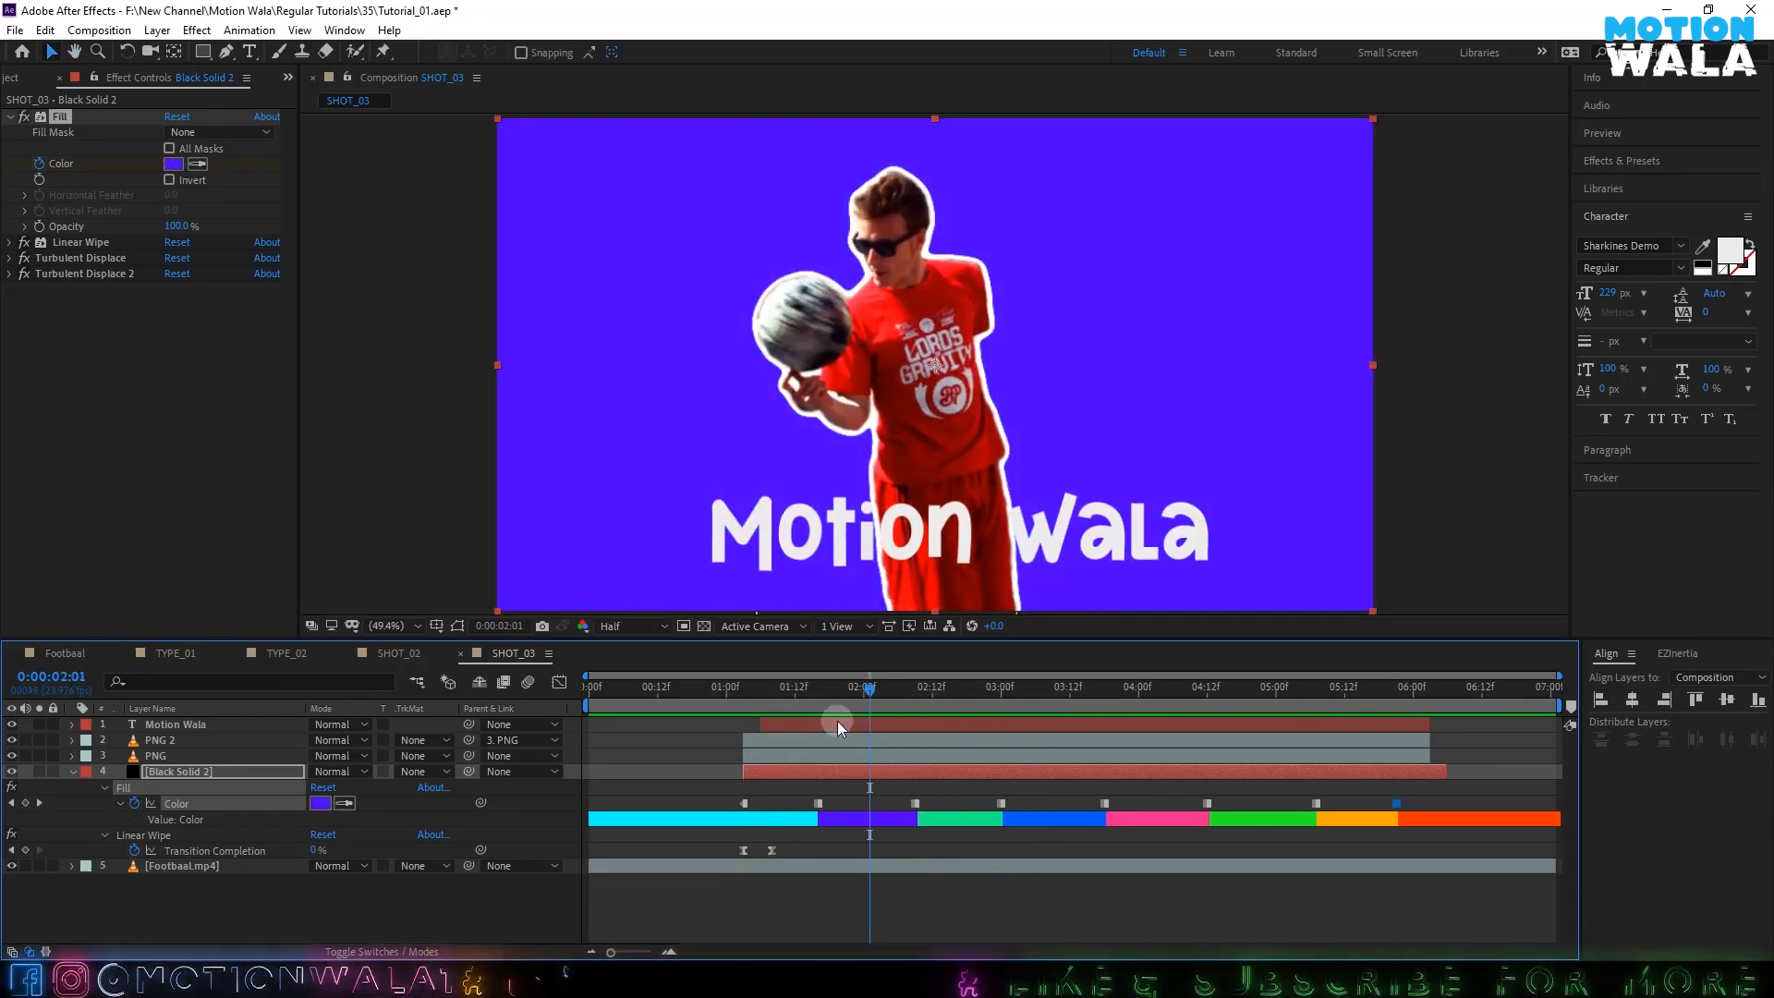
{"action": "key", "text": "space"}
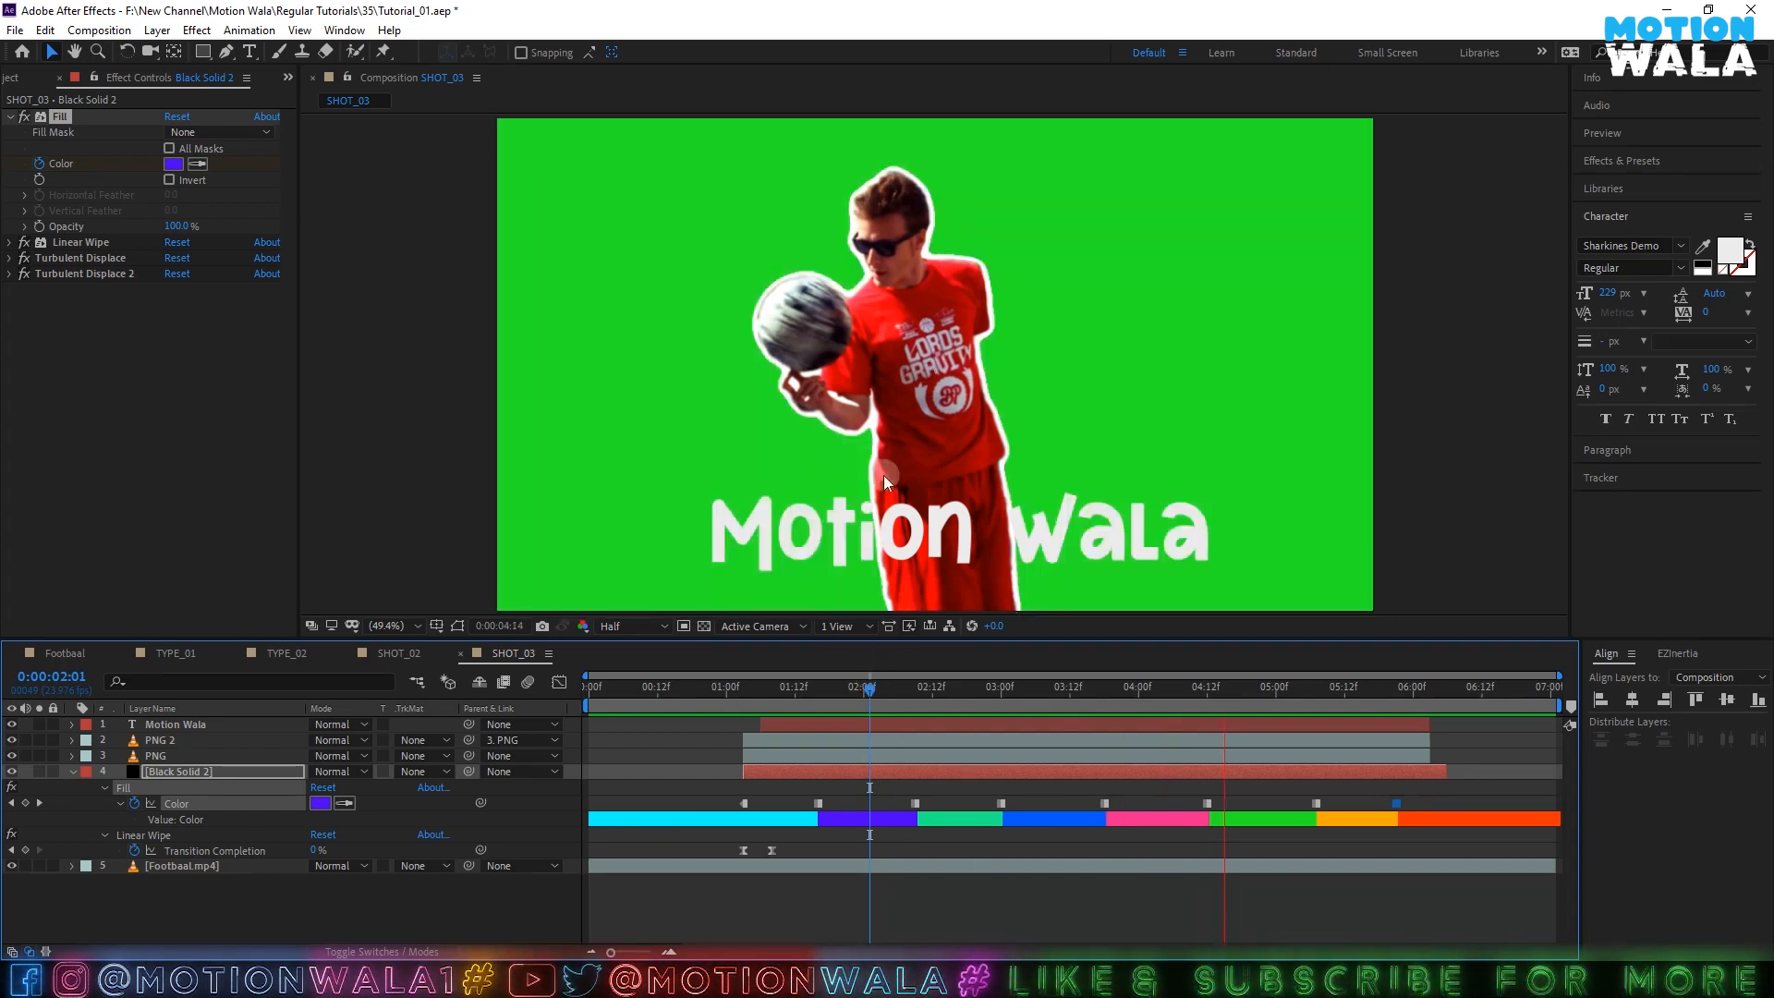
{"action": "key", "text": "space"}
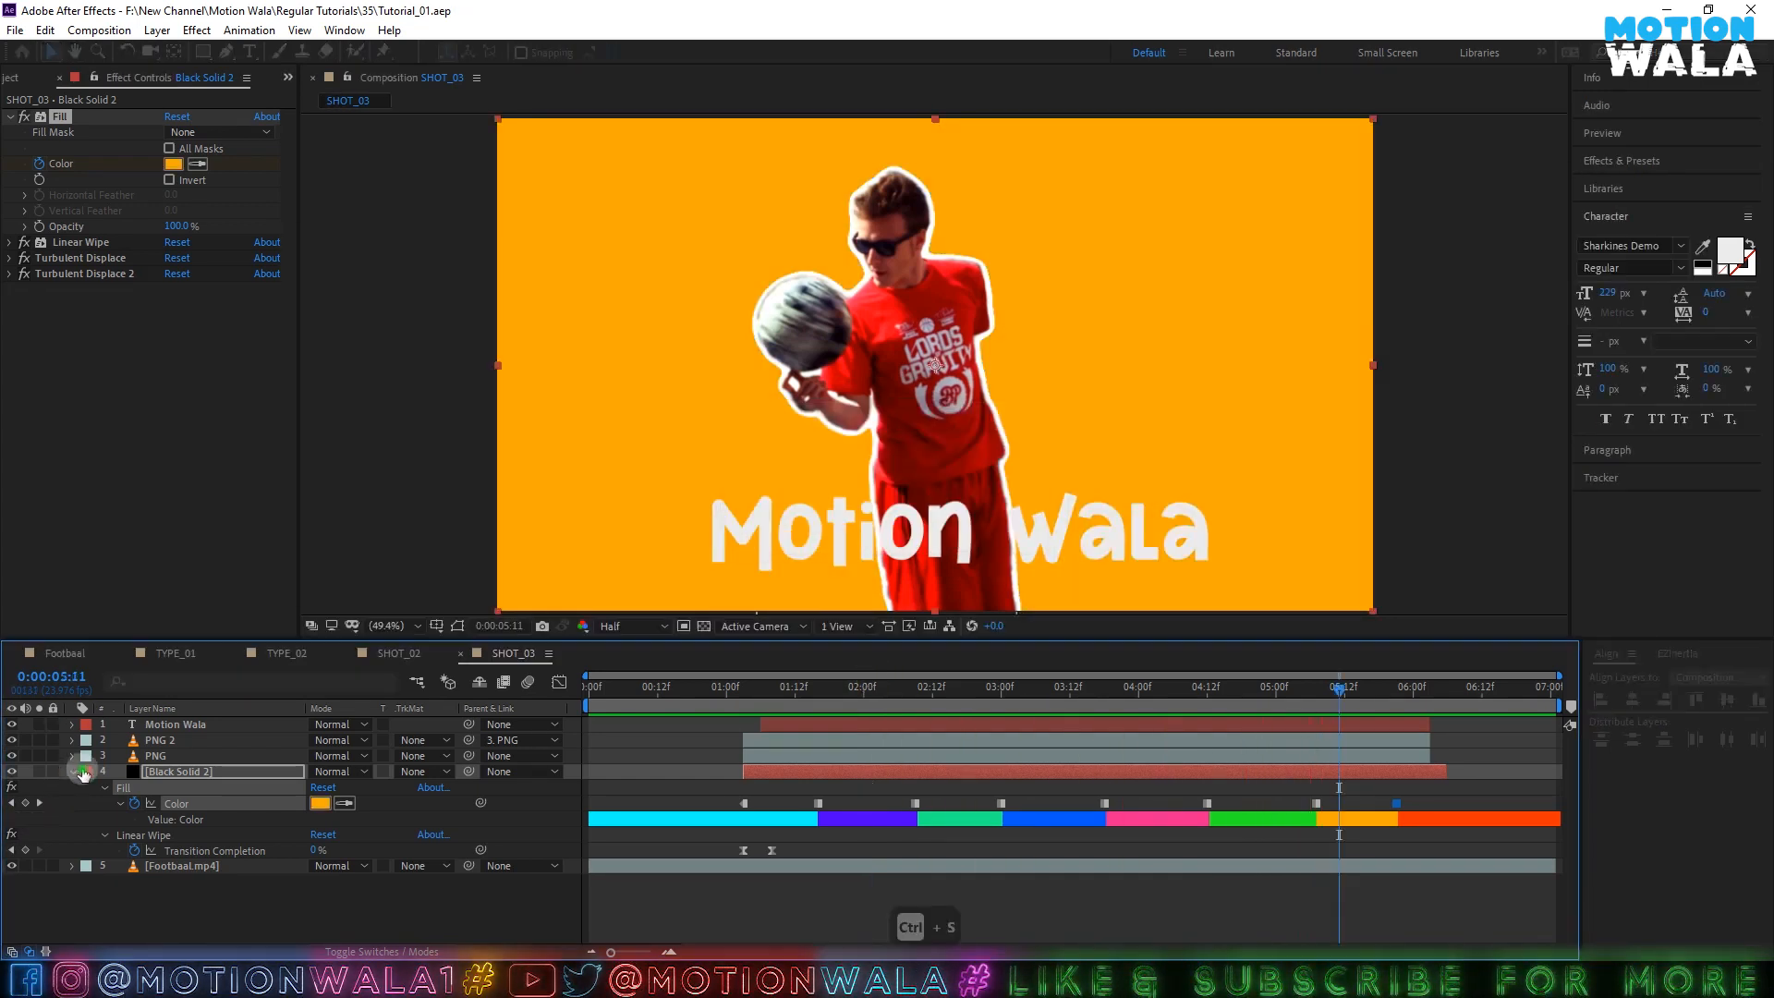
- Collapse the properties of the Black Solid 2 layer in the timeline
{"action": "left_click", "coordinate": [86, 771]}
{"action": "left_click", "coordinate": [245, 764]}
{"action": "key", "text": "ctrl+z"}
{"action": "left_click", "coordinate": [73, 773]}
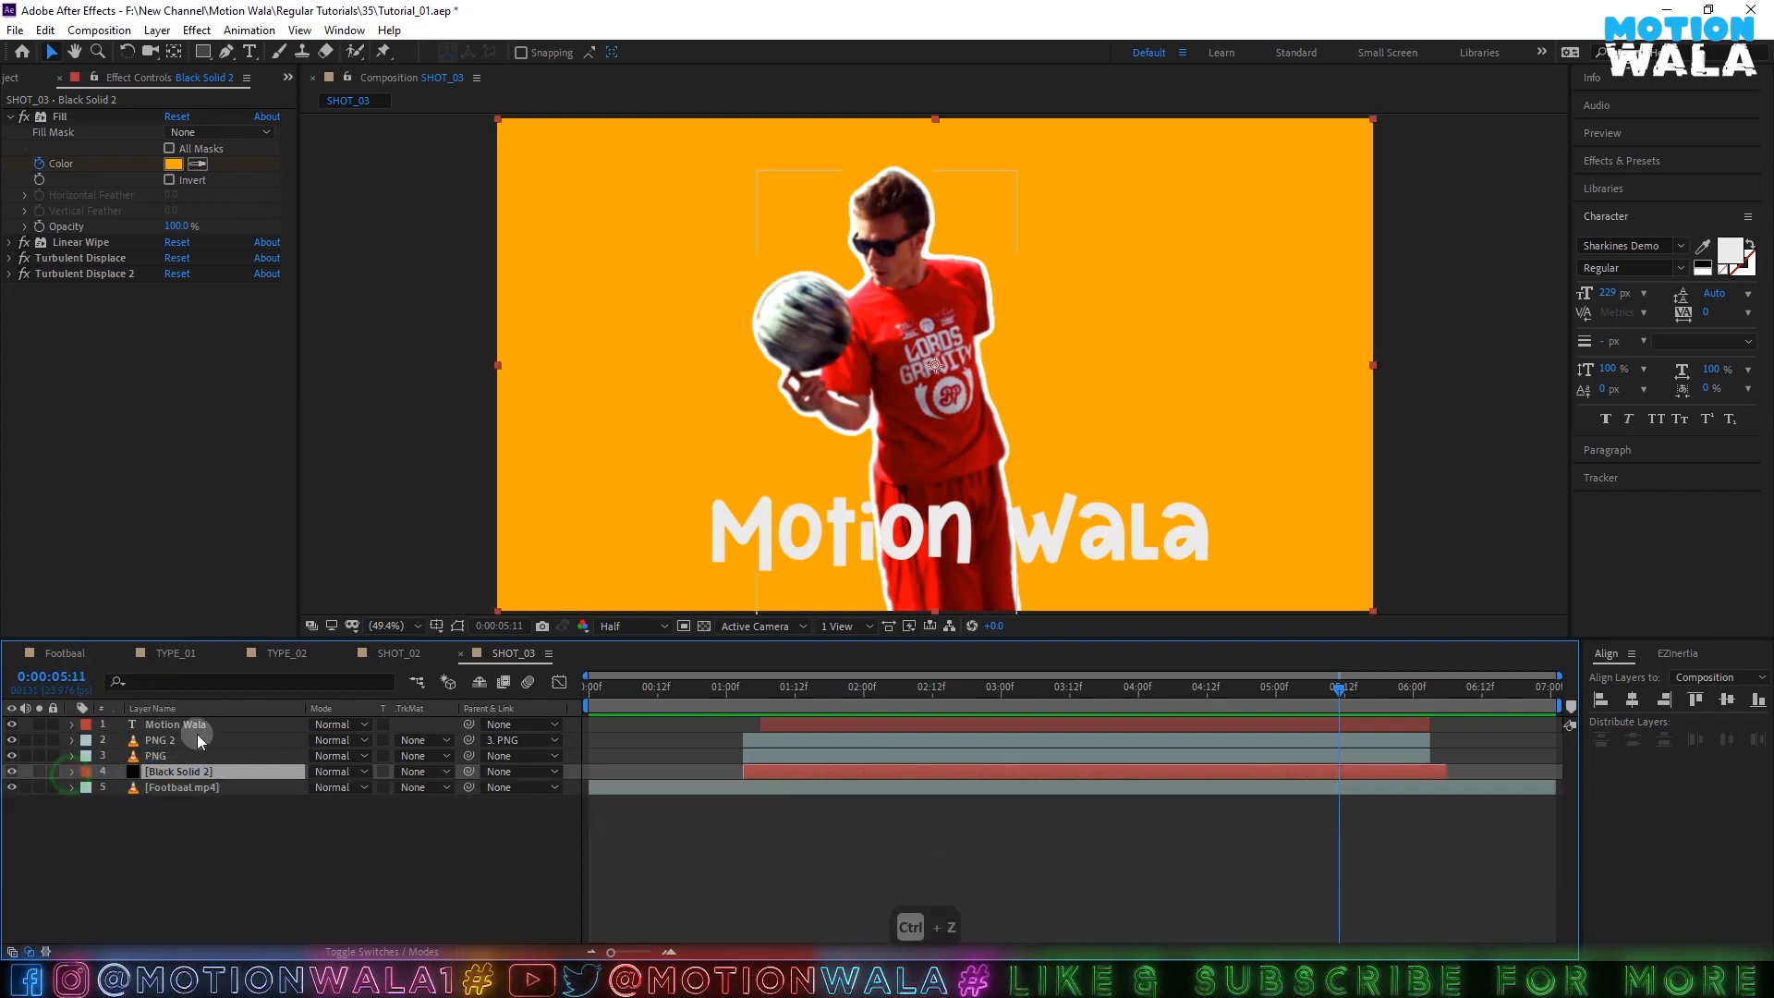
- Apply a Drop Shadow effect to the Motion Wala text layer and set its Opacity to 100%
{"action": "left_click", "coordinate": [197, 739]}
{"action": "left_click", "coordinate": [179, 726]}
{"action": "key", "text": "ctrl+space"}
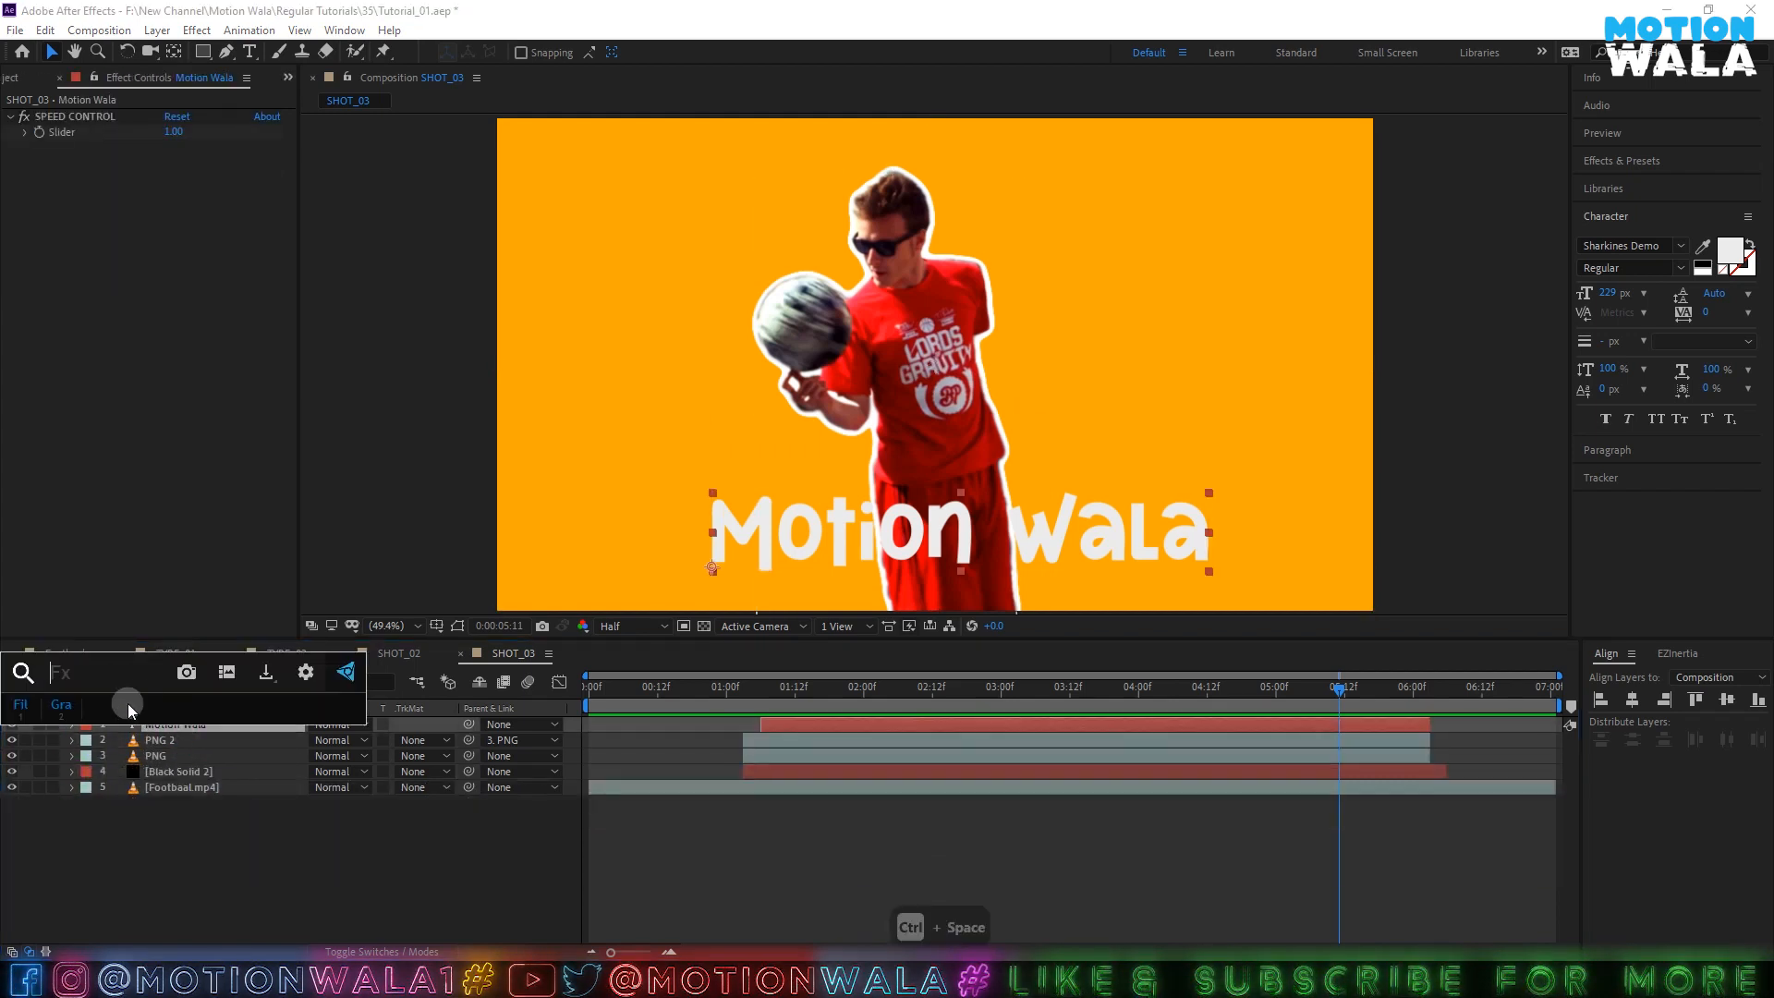
{"action": "type", "text": "dro"}
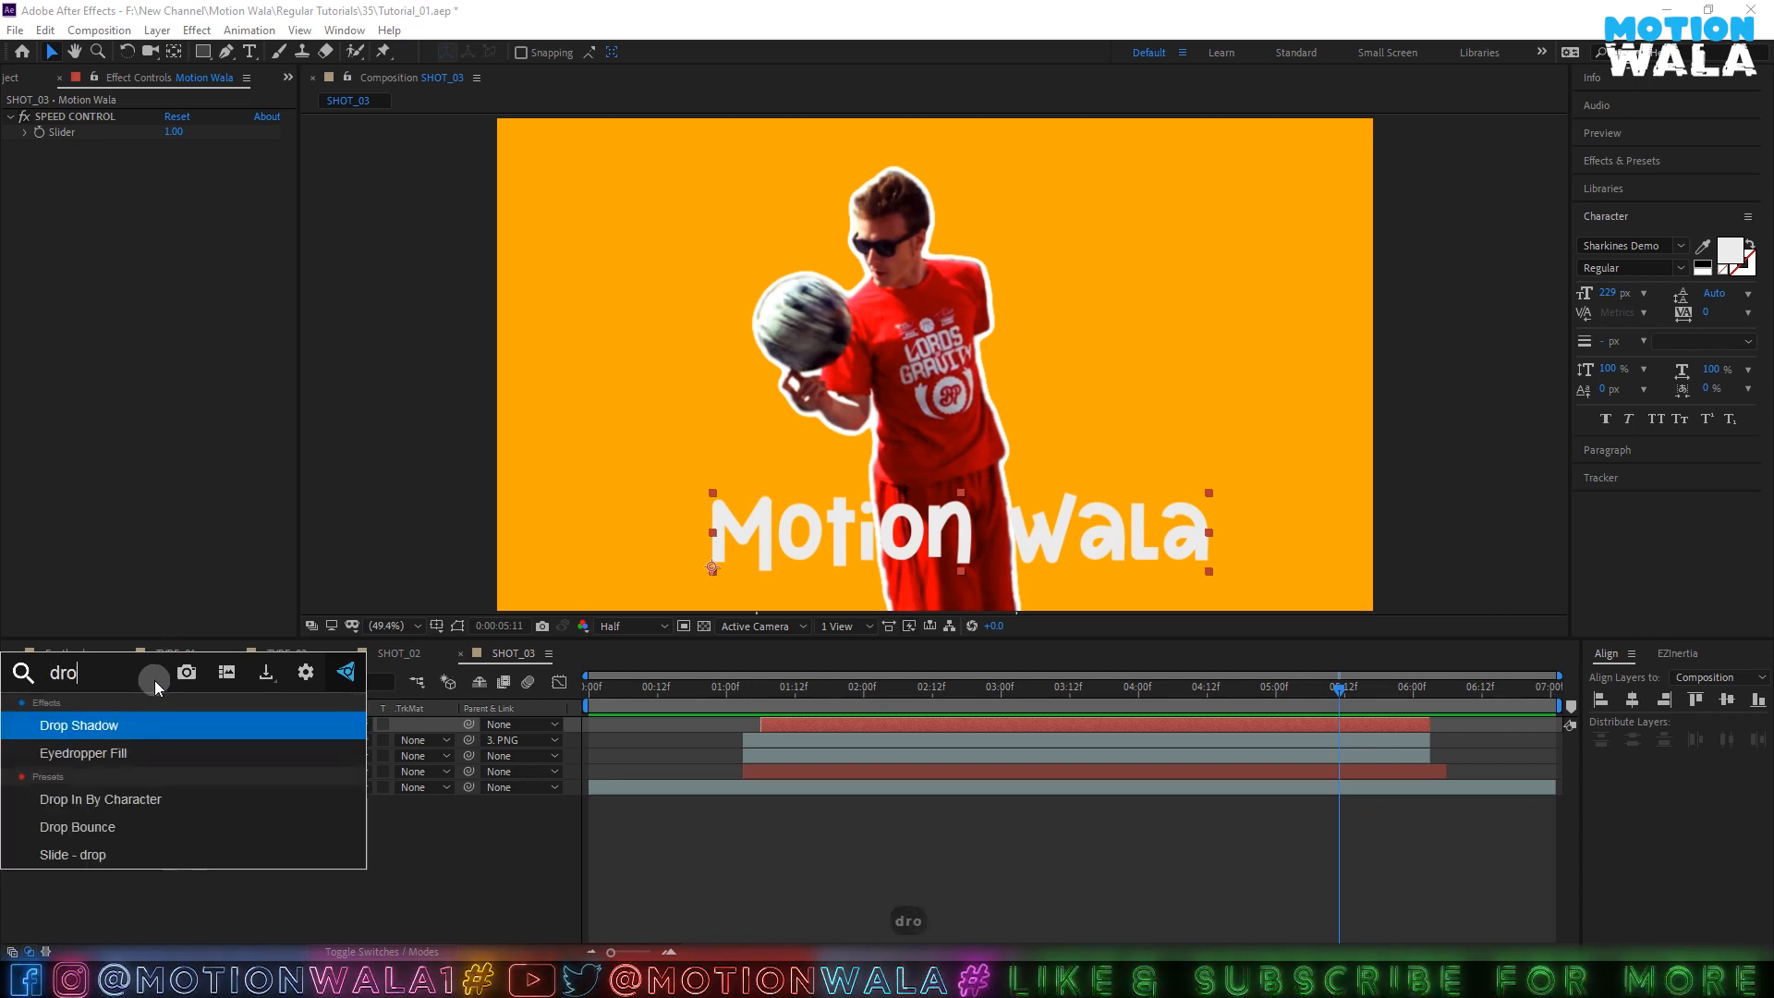
{"action": "left_click", "coordinate": [146, 726]}
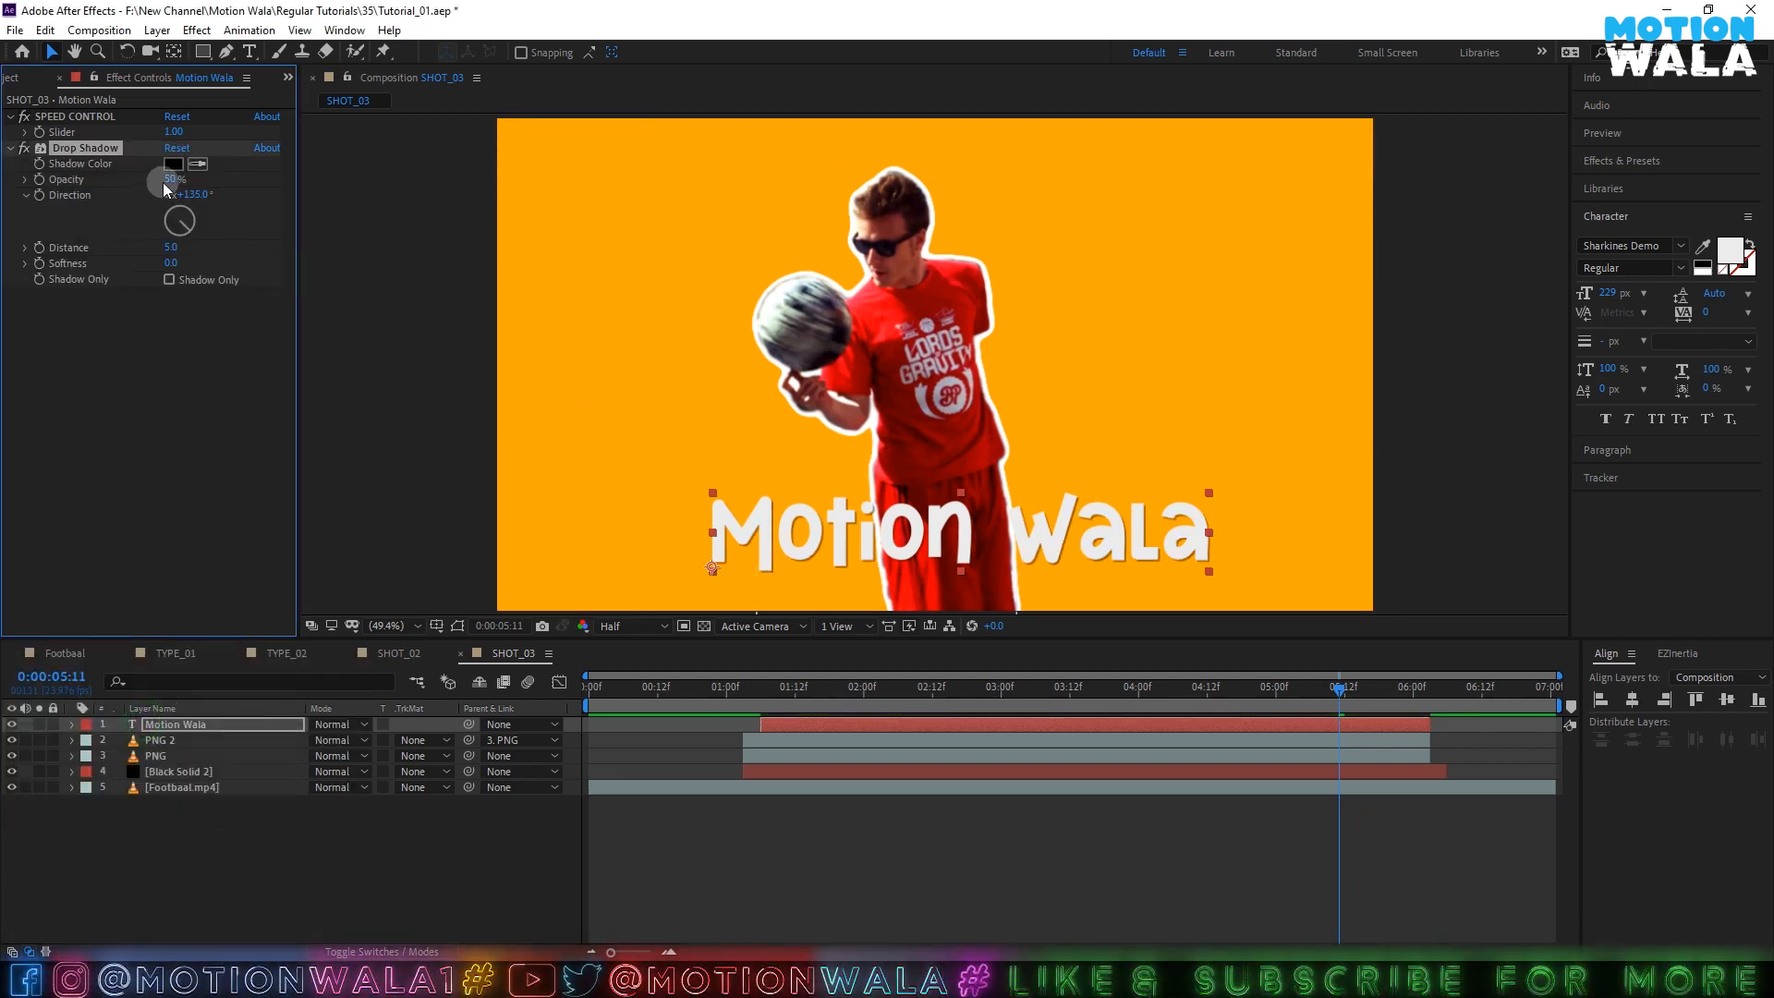
{"action": "left_click_drag", "start_coordinate": [168, 176], "coordinate": [292, 181]}
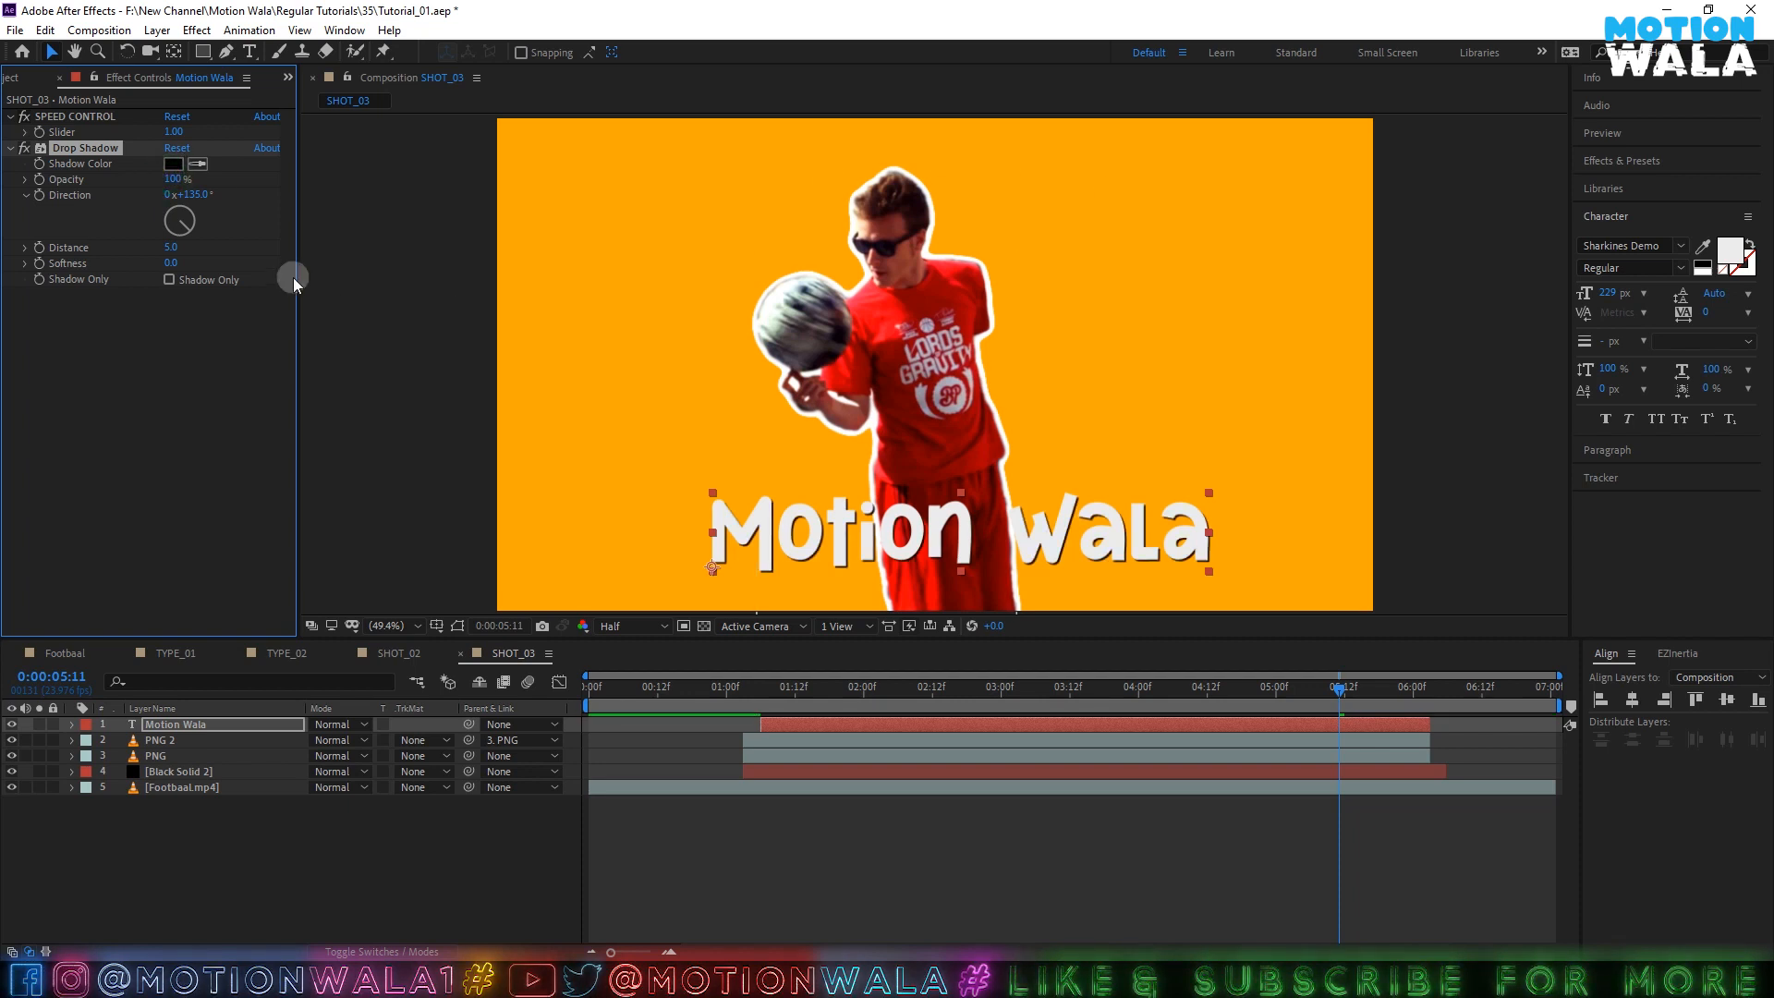
- Add the expression time*100 to the Direction property of the Motion Wala layer's Drop Shadow
{"action": "left_click", "coordinate": [41, 197], "text": "alt"}
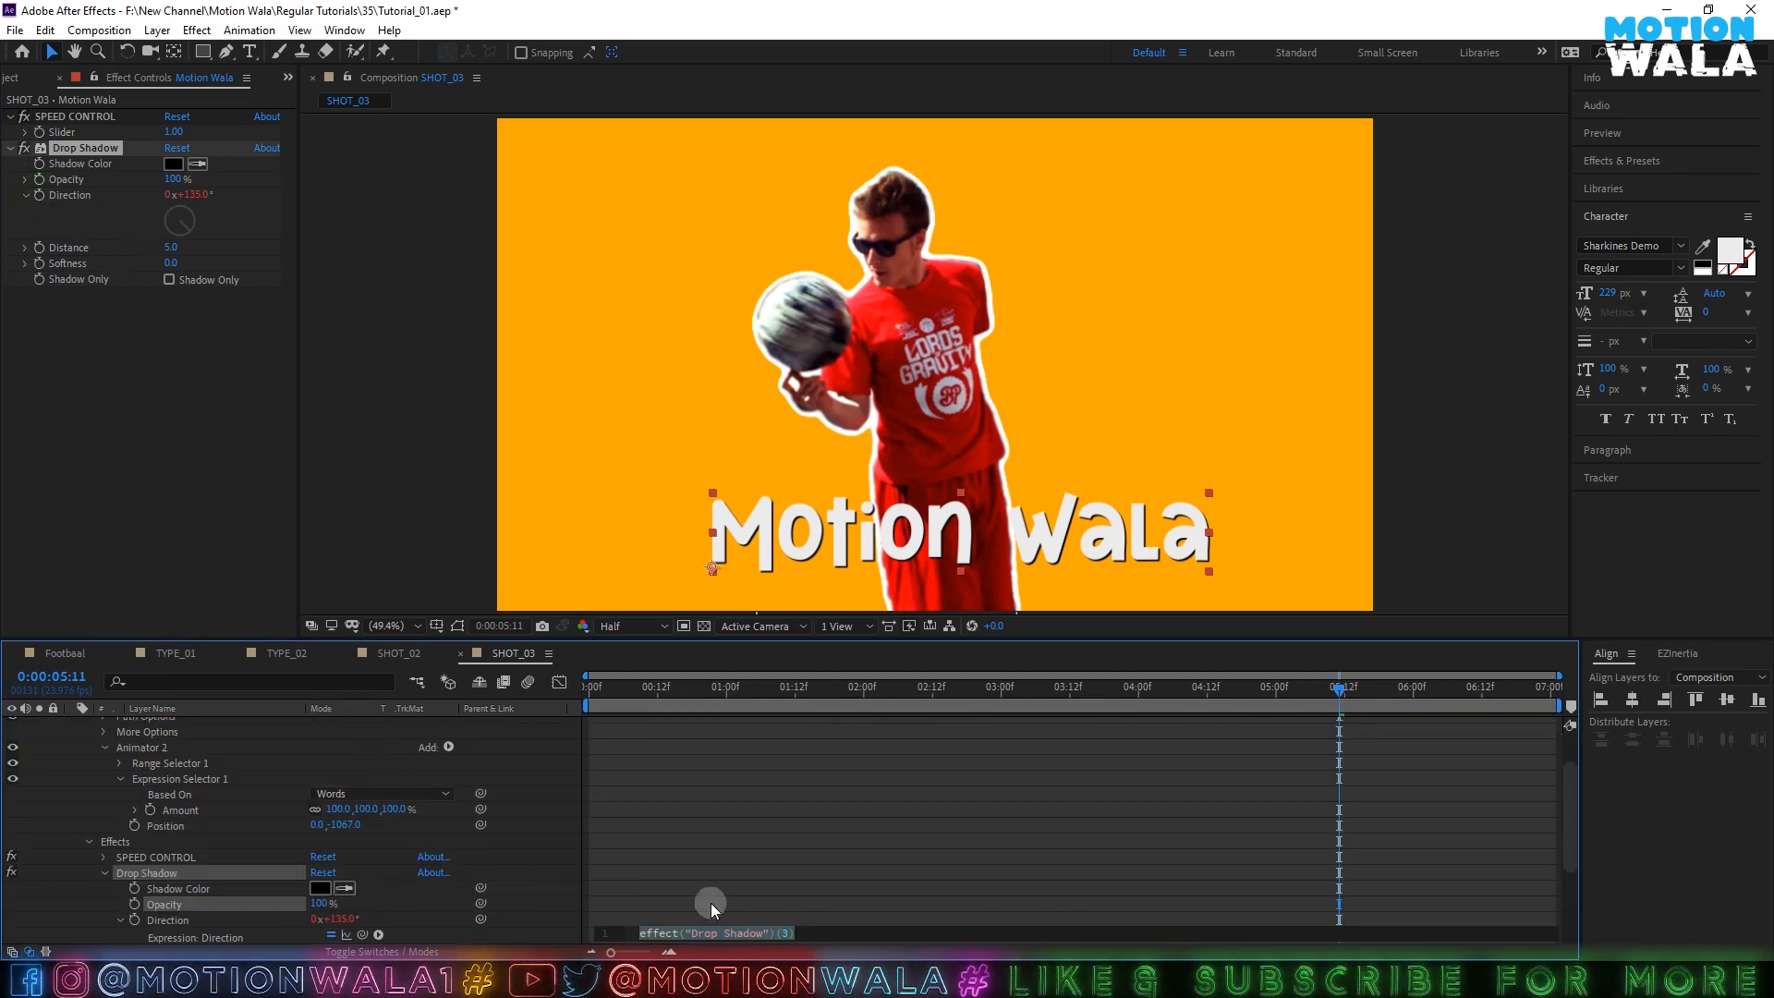
{"action": "key", "text": "BackSpace"}
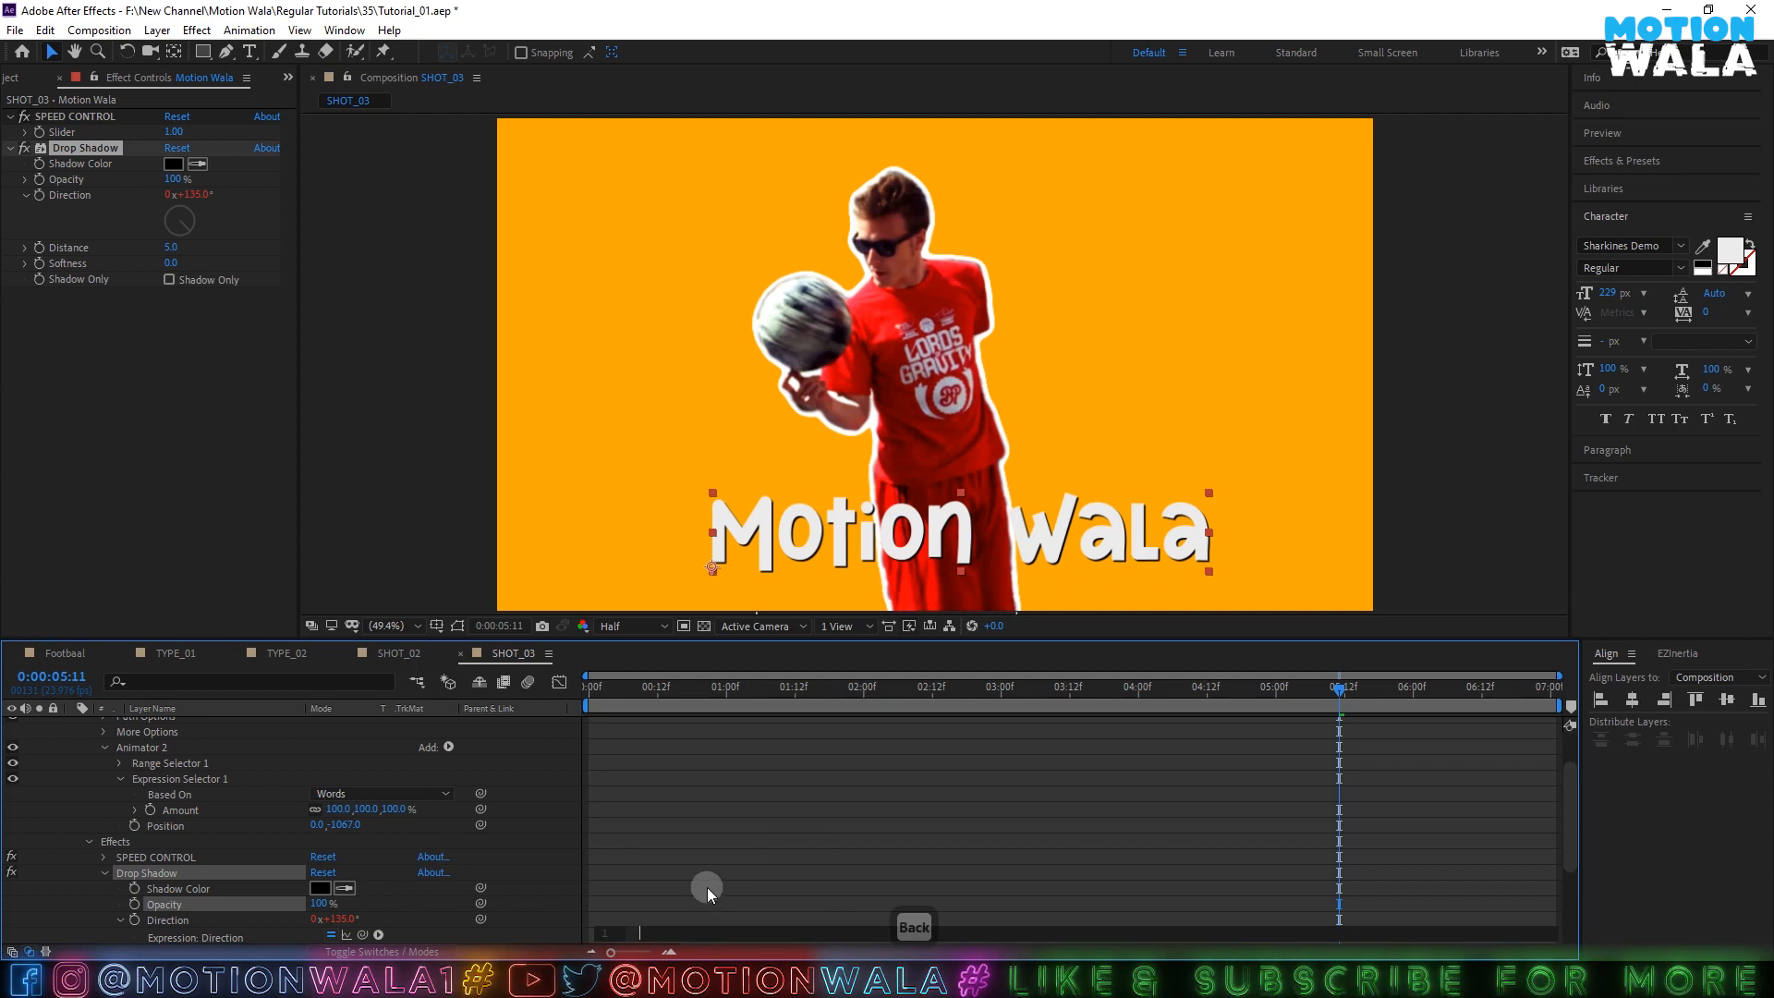
{"action": "type", "text": "ti"}
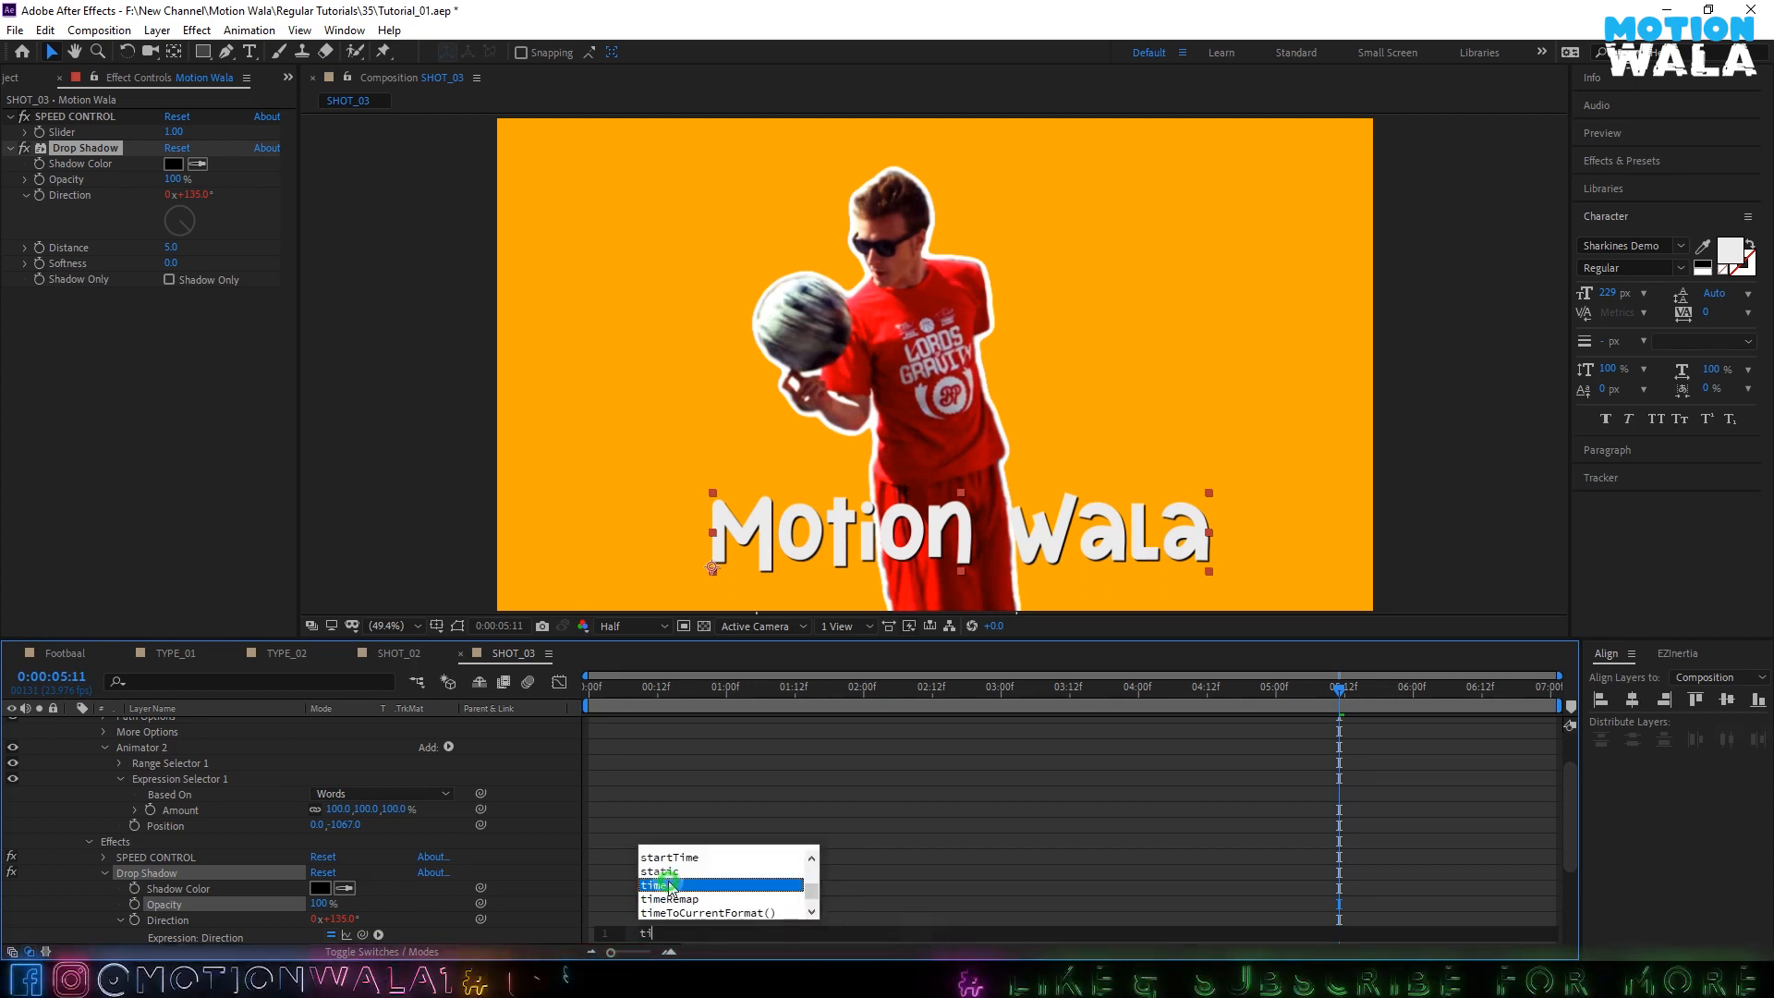
{"action": "left_click", "coordinate": [670, 883]}
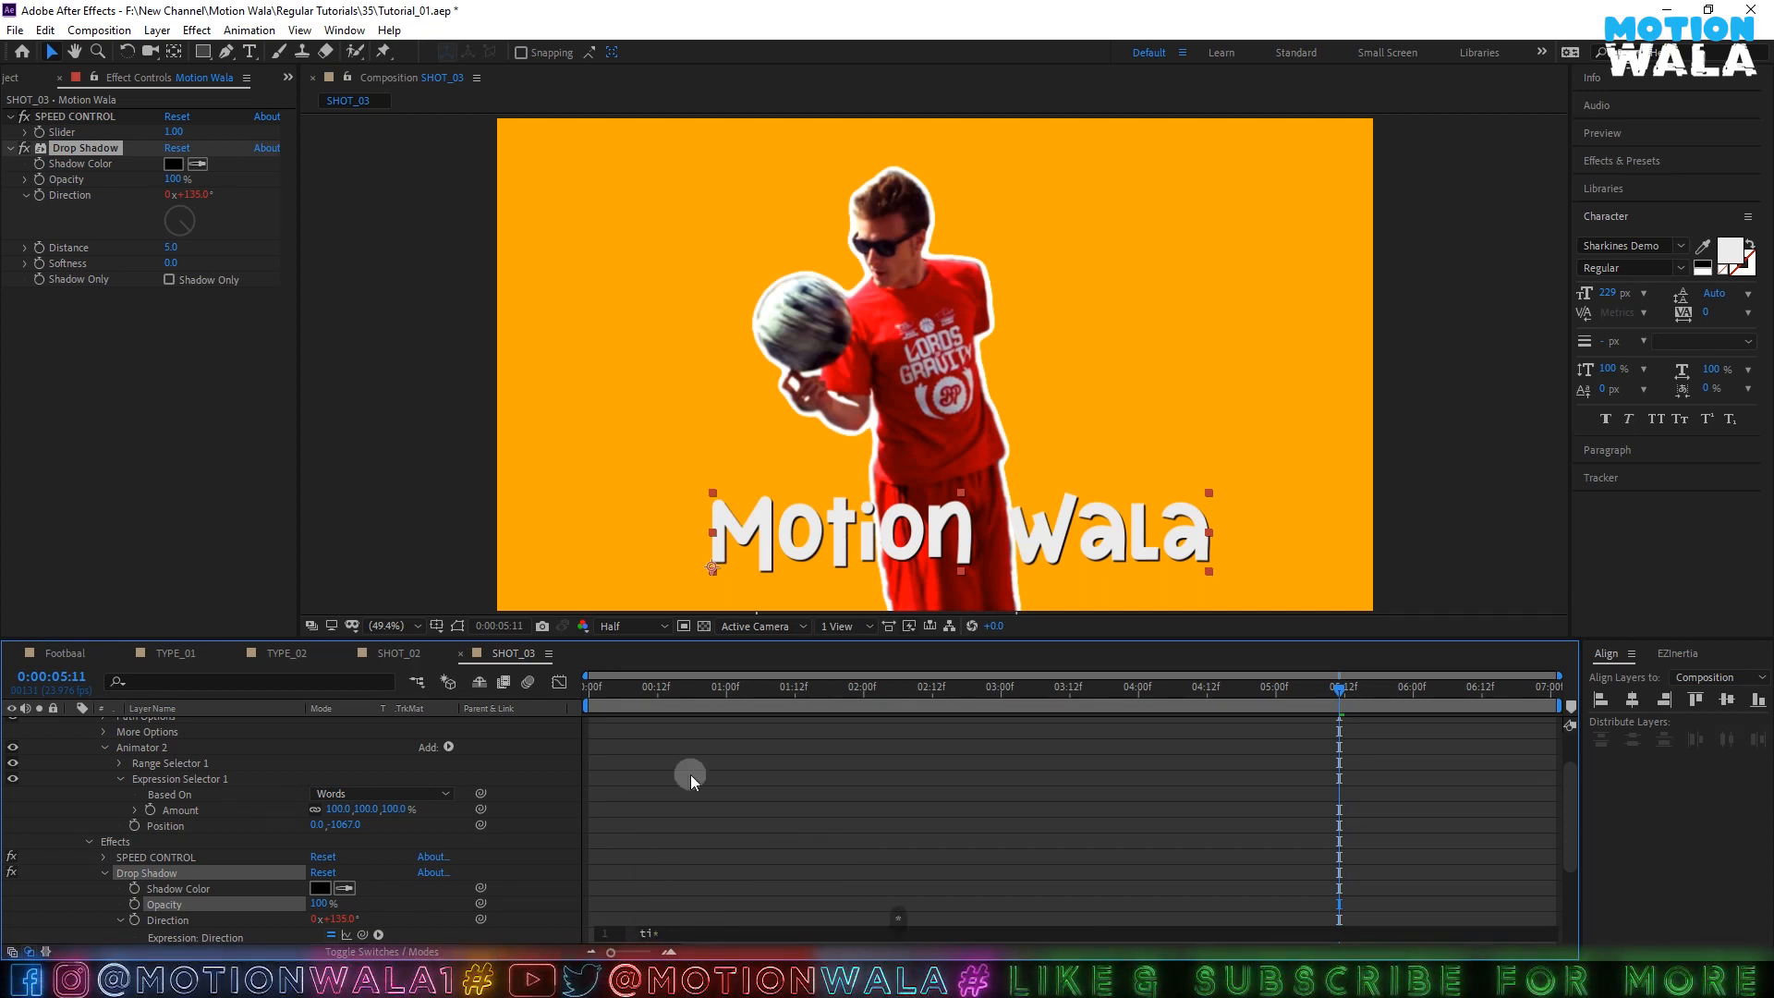
{"action": "key", "text": "BackSpace"}
{"action": "type", "text": "me"}
{"action": "key", "text": "Return"}
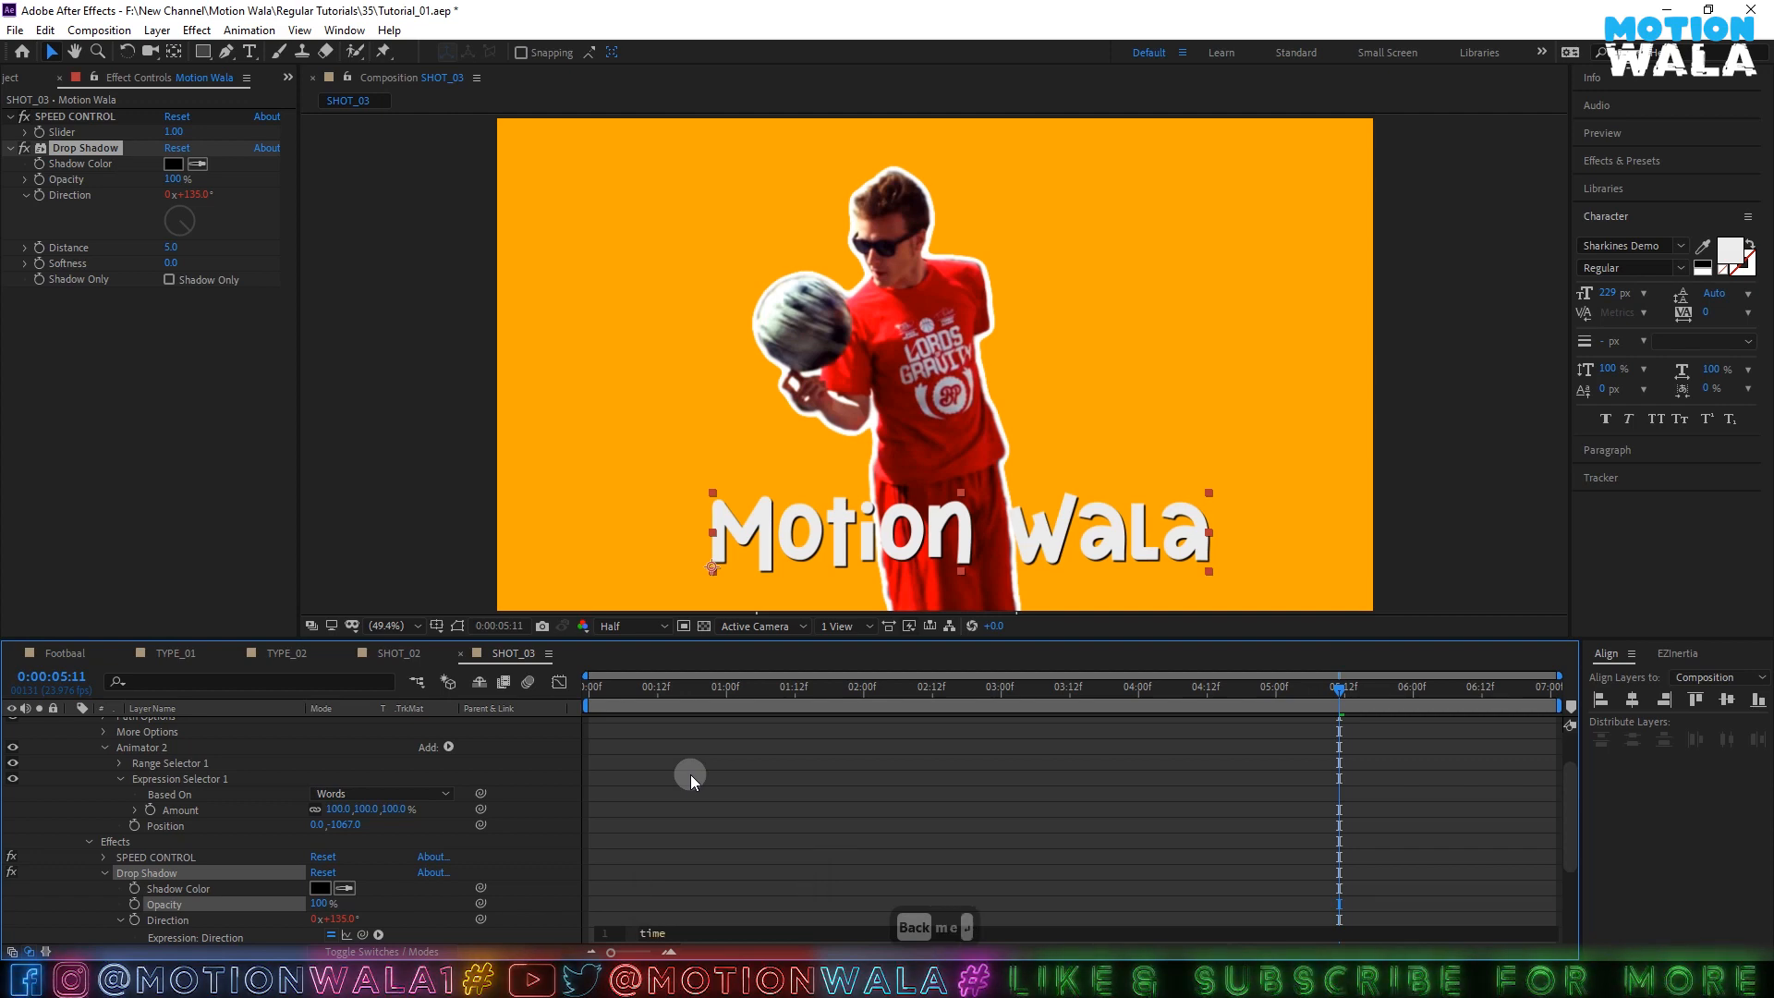
{"action": "type", "text": "*100"}
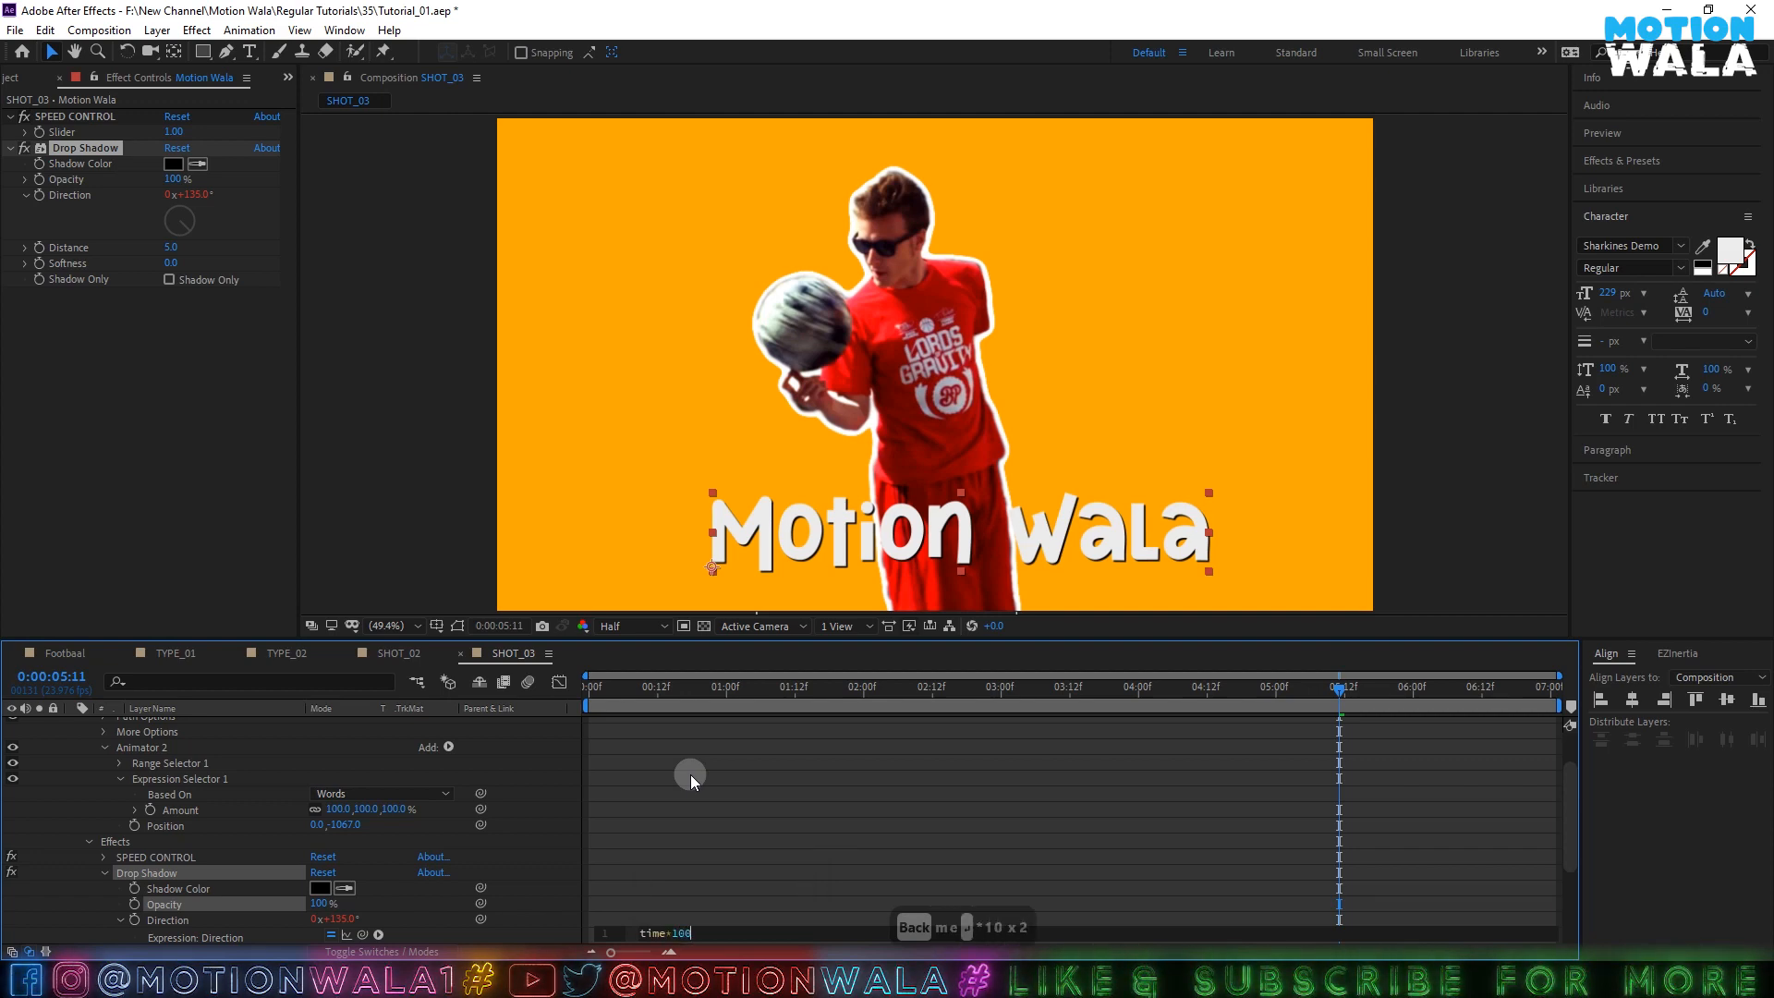
{"action": "left_click", "coordinate": [844, 816]}
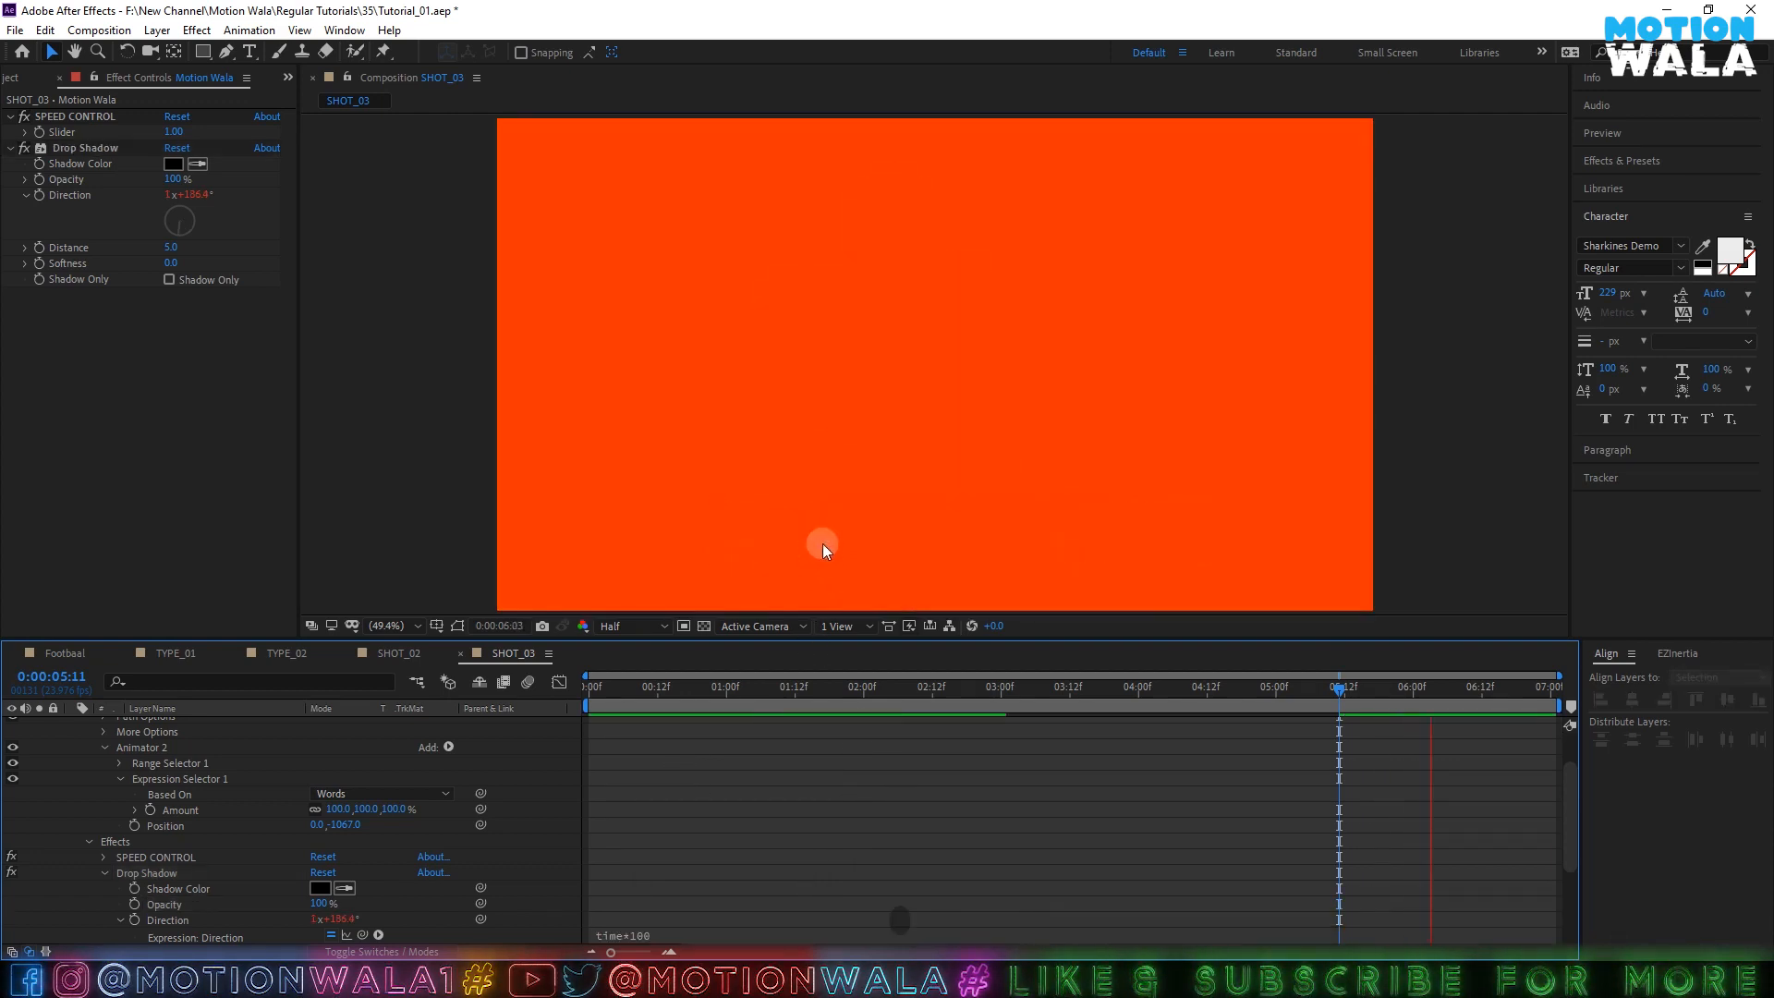
- Change the Drop Shadow Direction expression to time*500 and play back the rotating shadow on the title
{"action": "left_click_drag", "start_coordinate": [860, 690], "coordinate": [1217, 690]}
{"action": "scroll", "coordinate": [721, 900], "scroll_direction": "down", "scroll_amount": 5}
{"action": "left_click", "coordinate": [676, 790]}
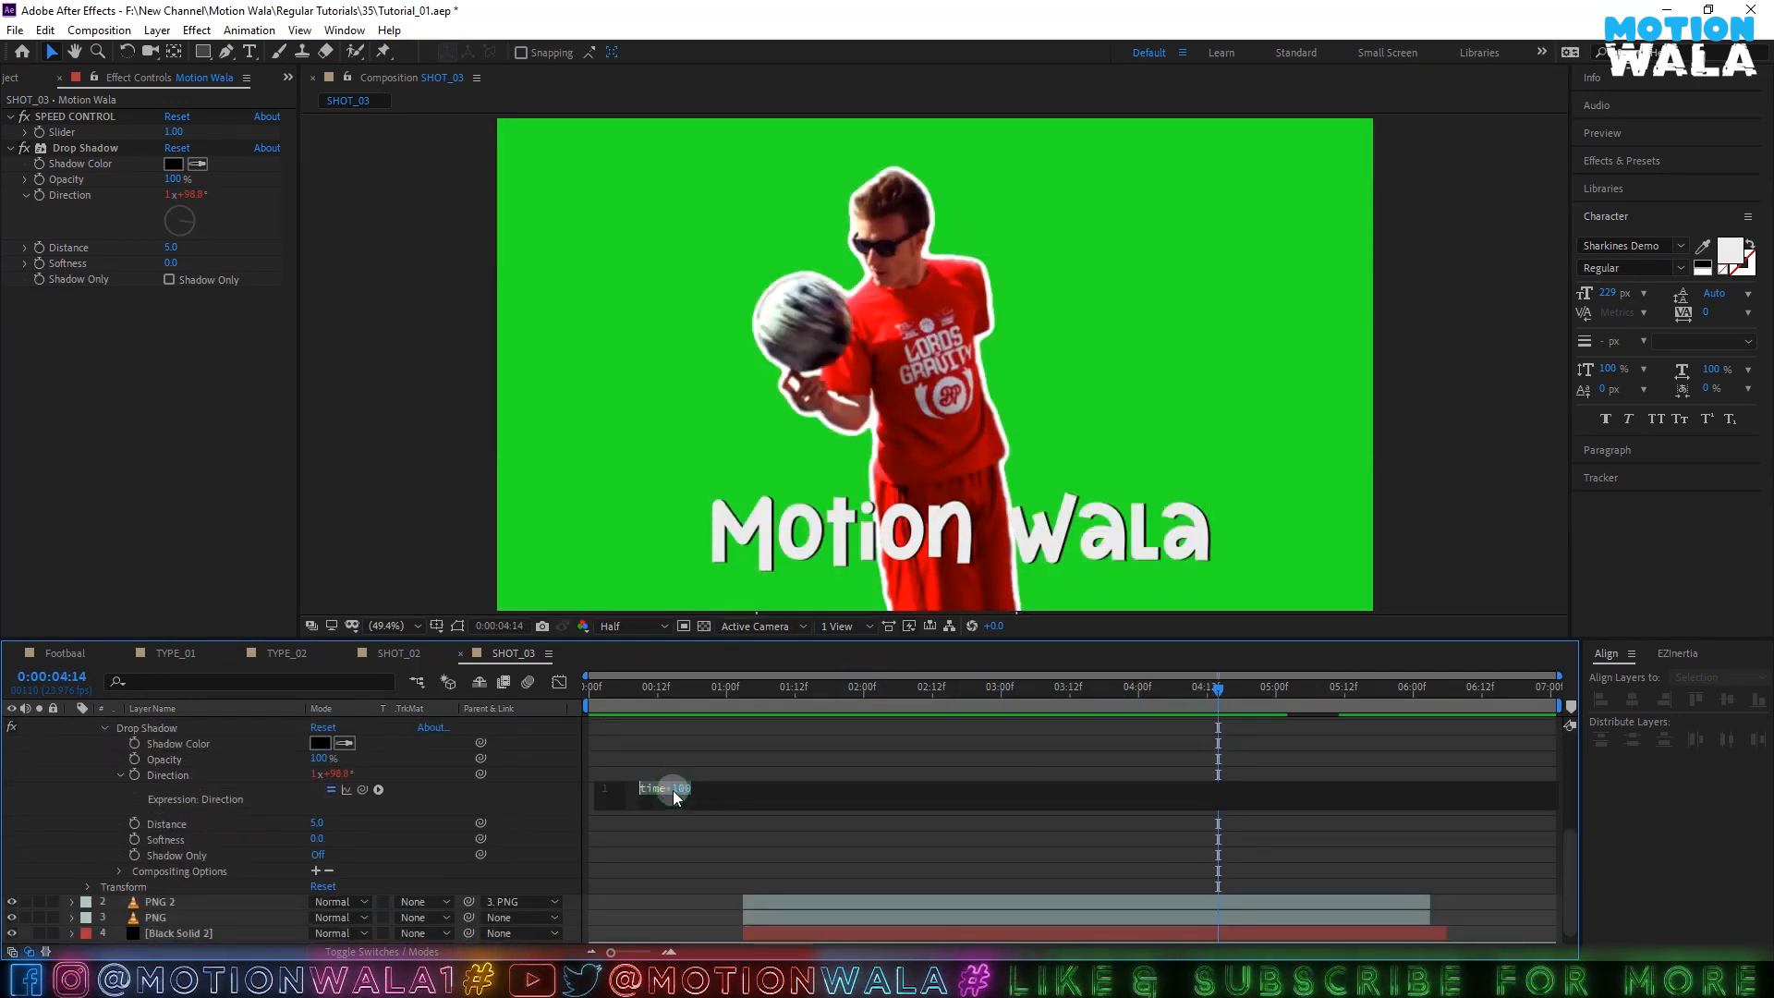
{"action": "type", "text": "500"}
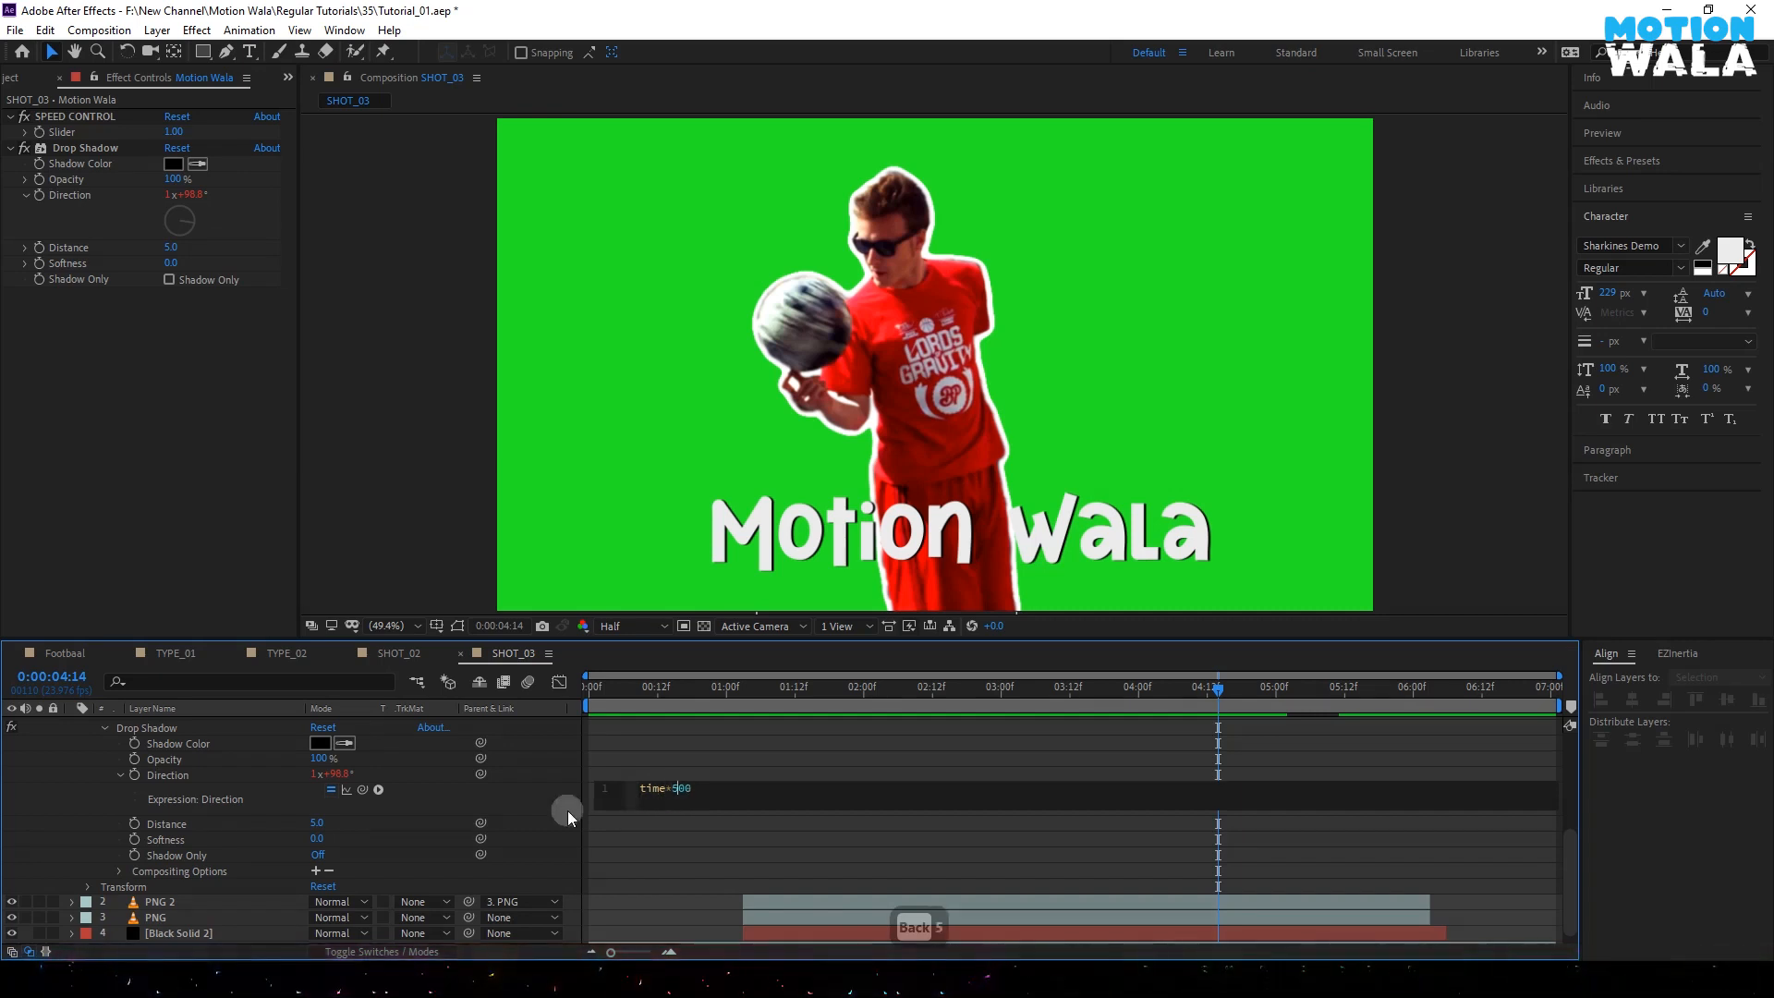
{"action": "left_click", "coordinate": [36, 794]}
{"action": "left_click_drag", "start_coordinate": [867, 691], "coordinate": [801, 701]}
{"action": "key", "text": "space"}
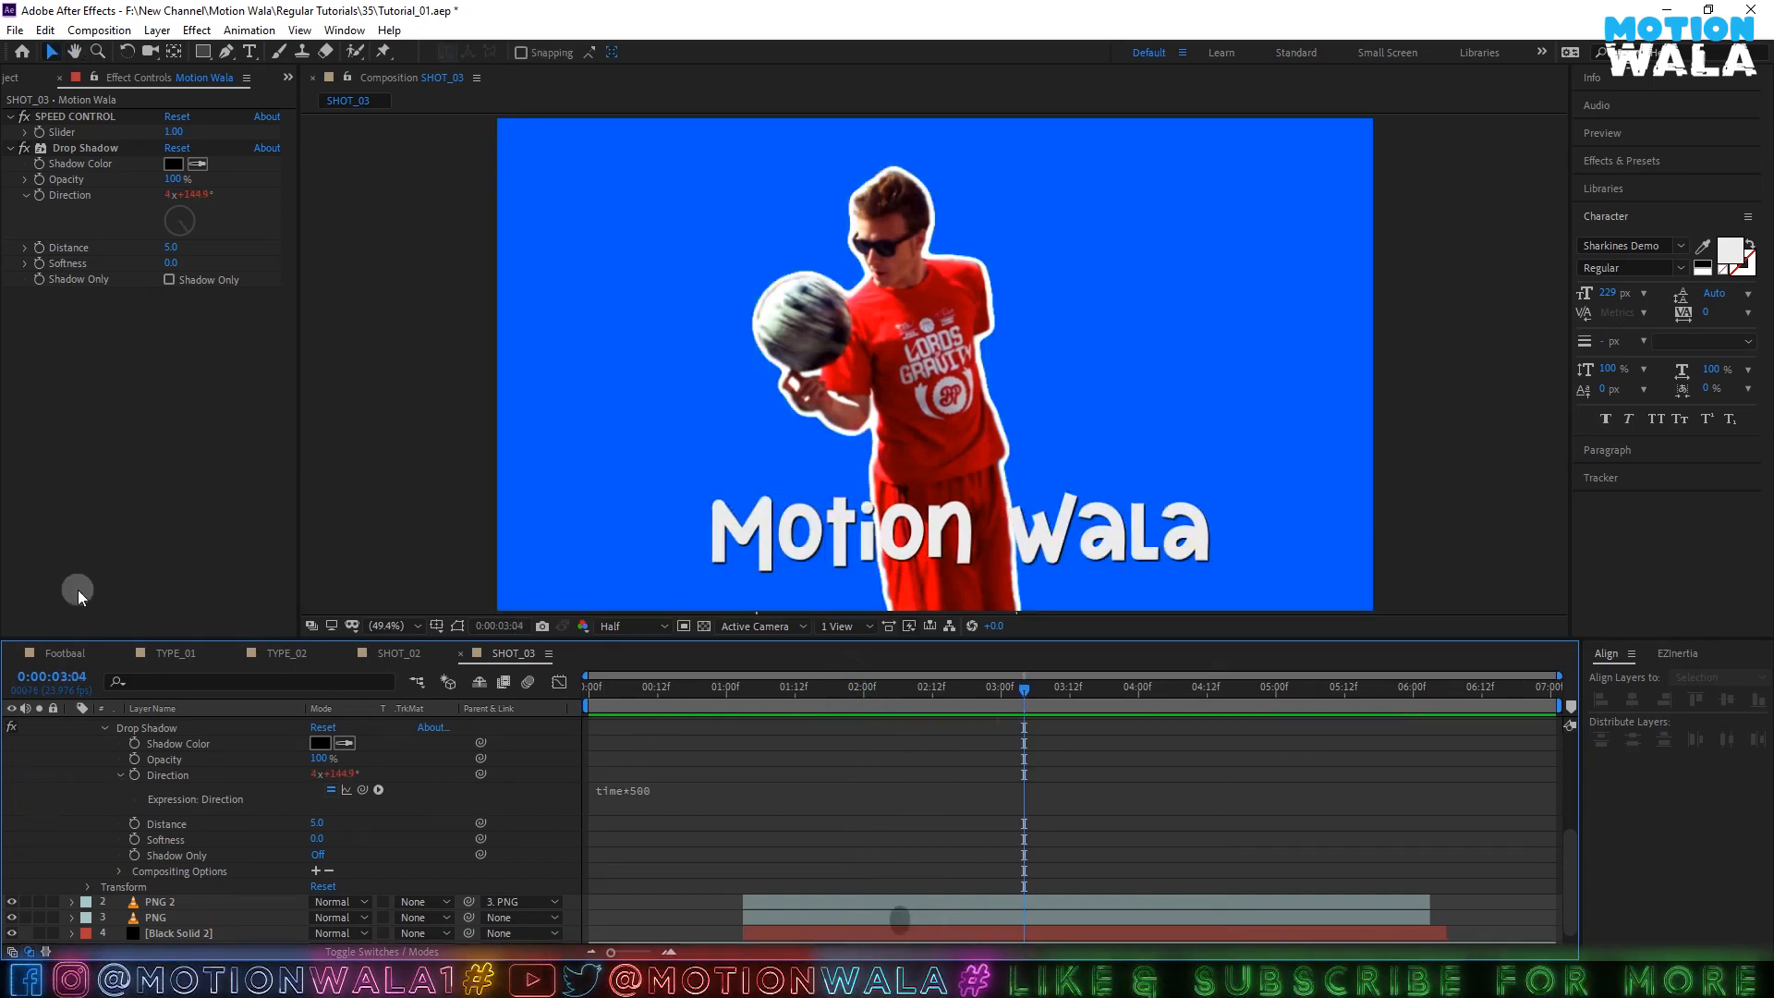
- Collapse the properties of the Motion Wala text layer in the timeline and select the layer
{"action": "scroll", "coordinate": [113, 784], "scroll_direction": "up", "scroll_amount": 5}
{"action": "left_click", "coordinate": [73, 725]}
{"action": "left_click", "coordinate": [261, 723]}
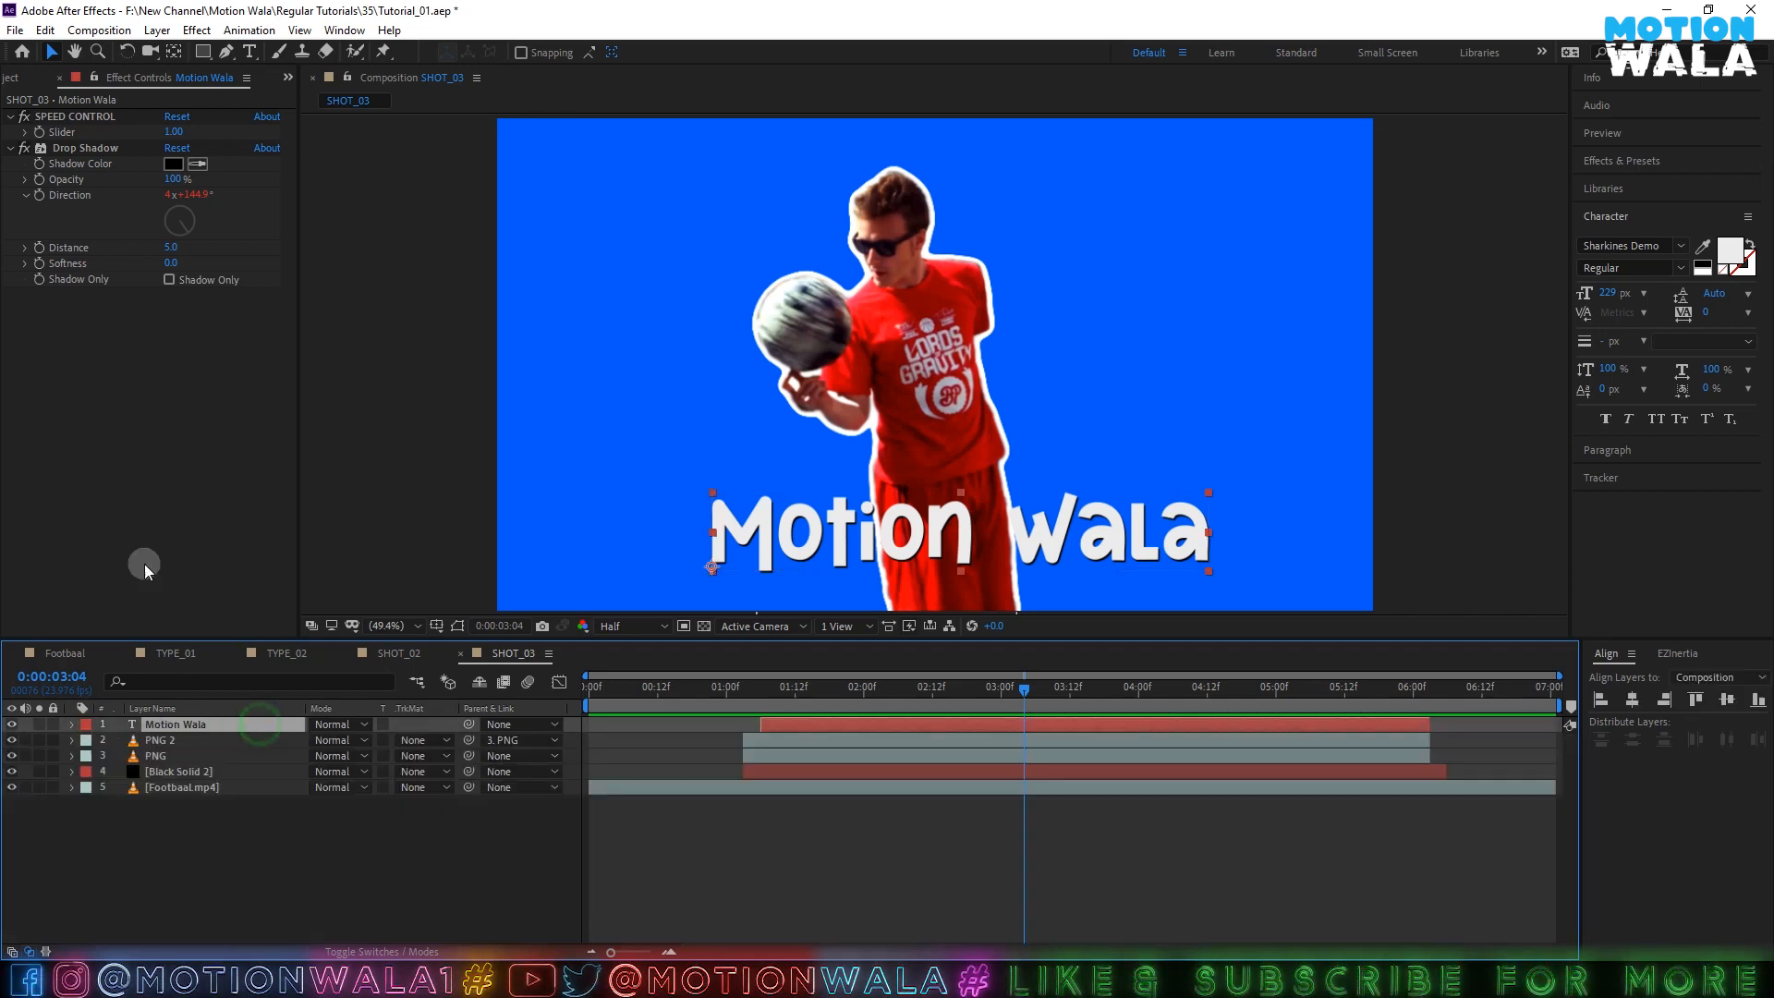
- Try a Drop Shadow Softness of 270 on the Motion Wala layer and undo the change
{"action": "left_click_drag", "start_coordinate": [245, 260], "coordinate": [424, 265]}
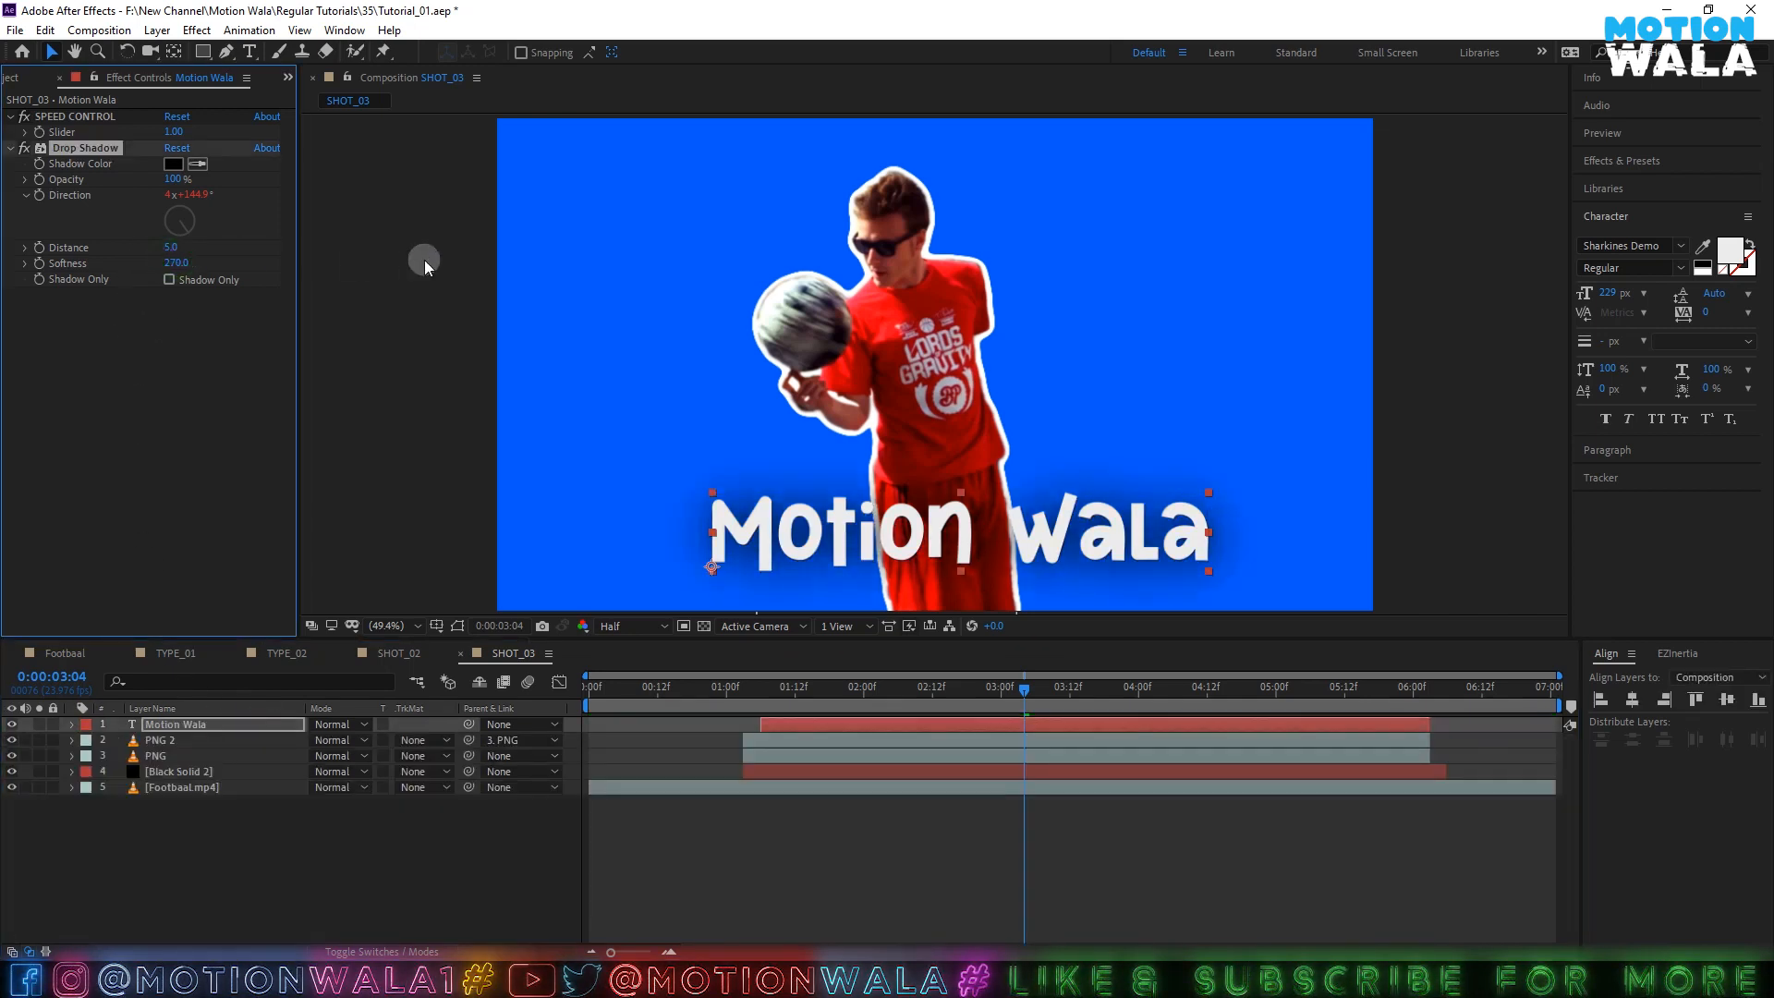
{"action": "key", "text": "ctrl+z"}
{"action": "key", "text": "ctrl+z"}
{"action": "key", "text": "ctrl+z"}
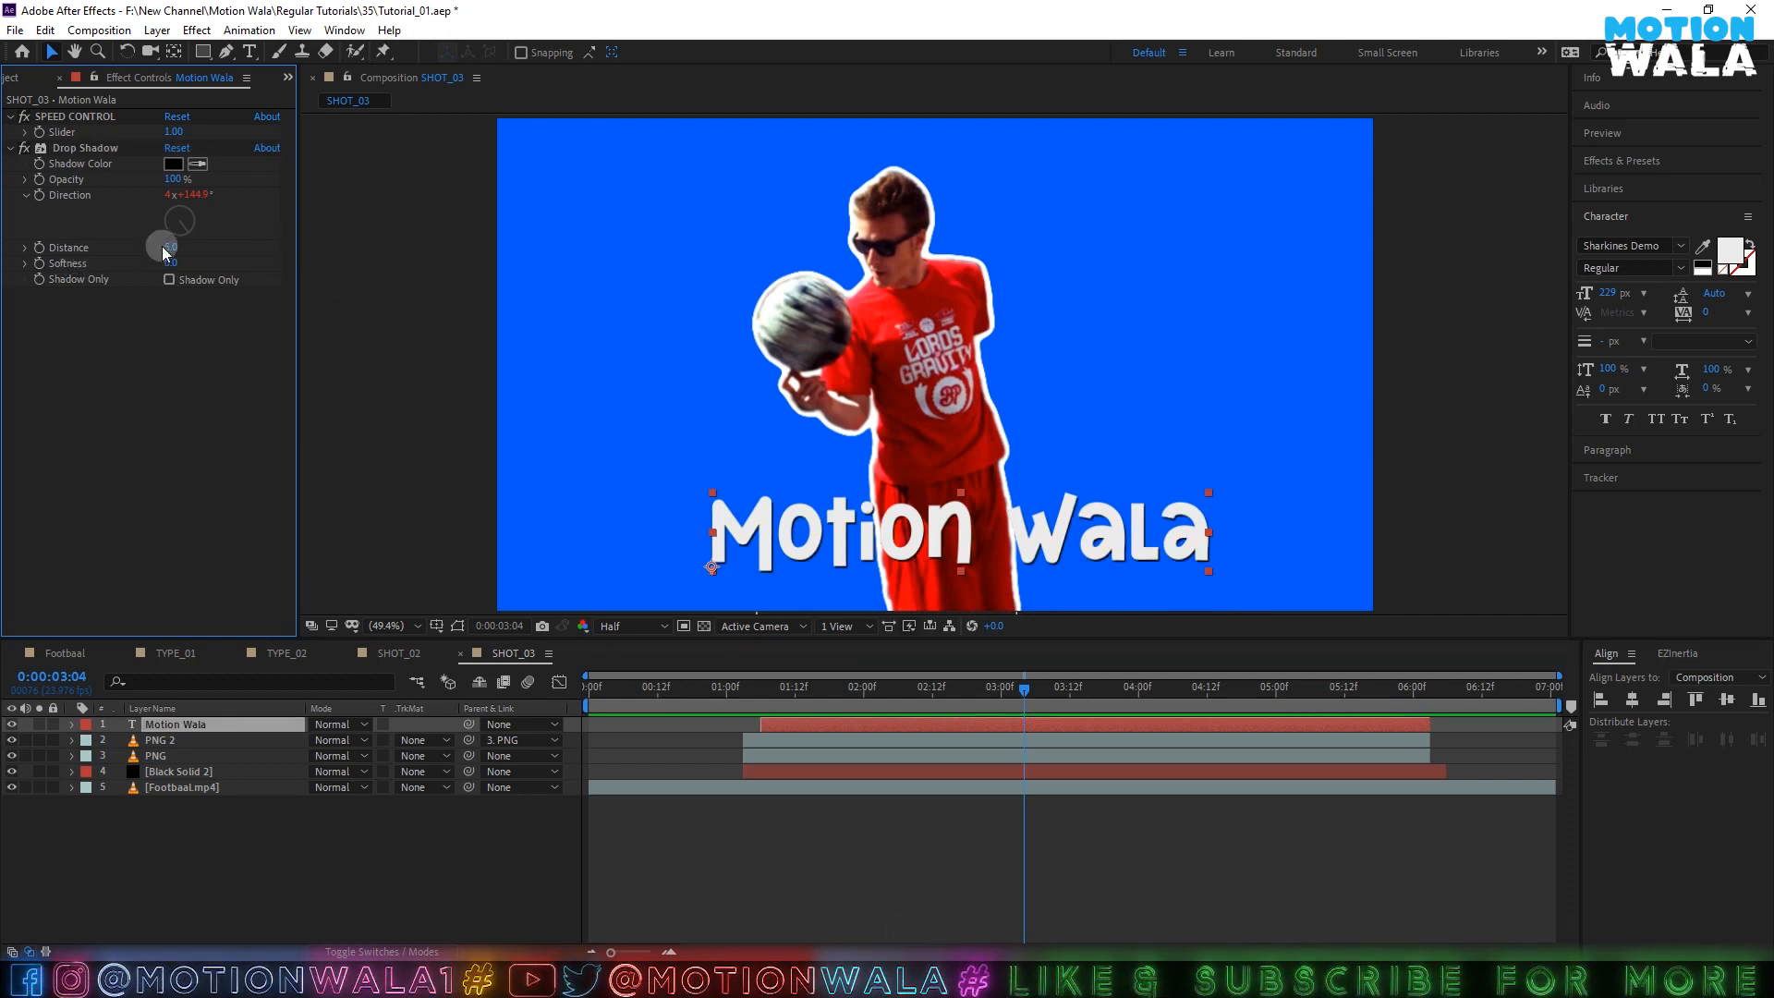
- Set the Motion Wala layer's Drop Shadow Distance to 6, previewing the result, and save the project
{"action": "key", "text": "space"}
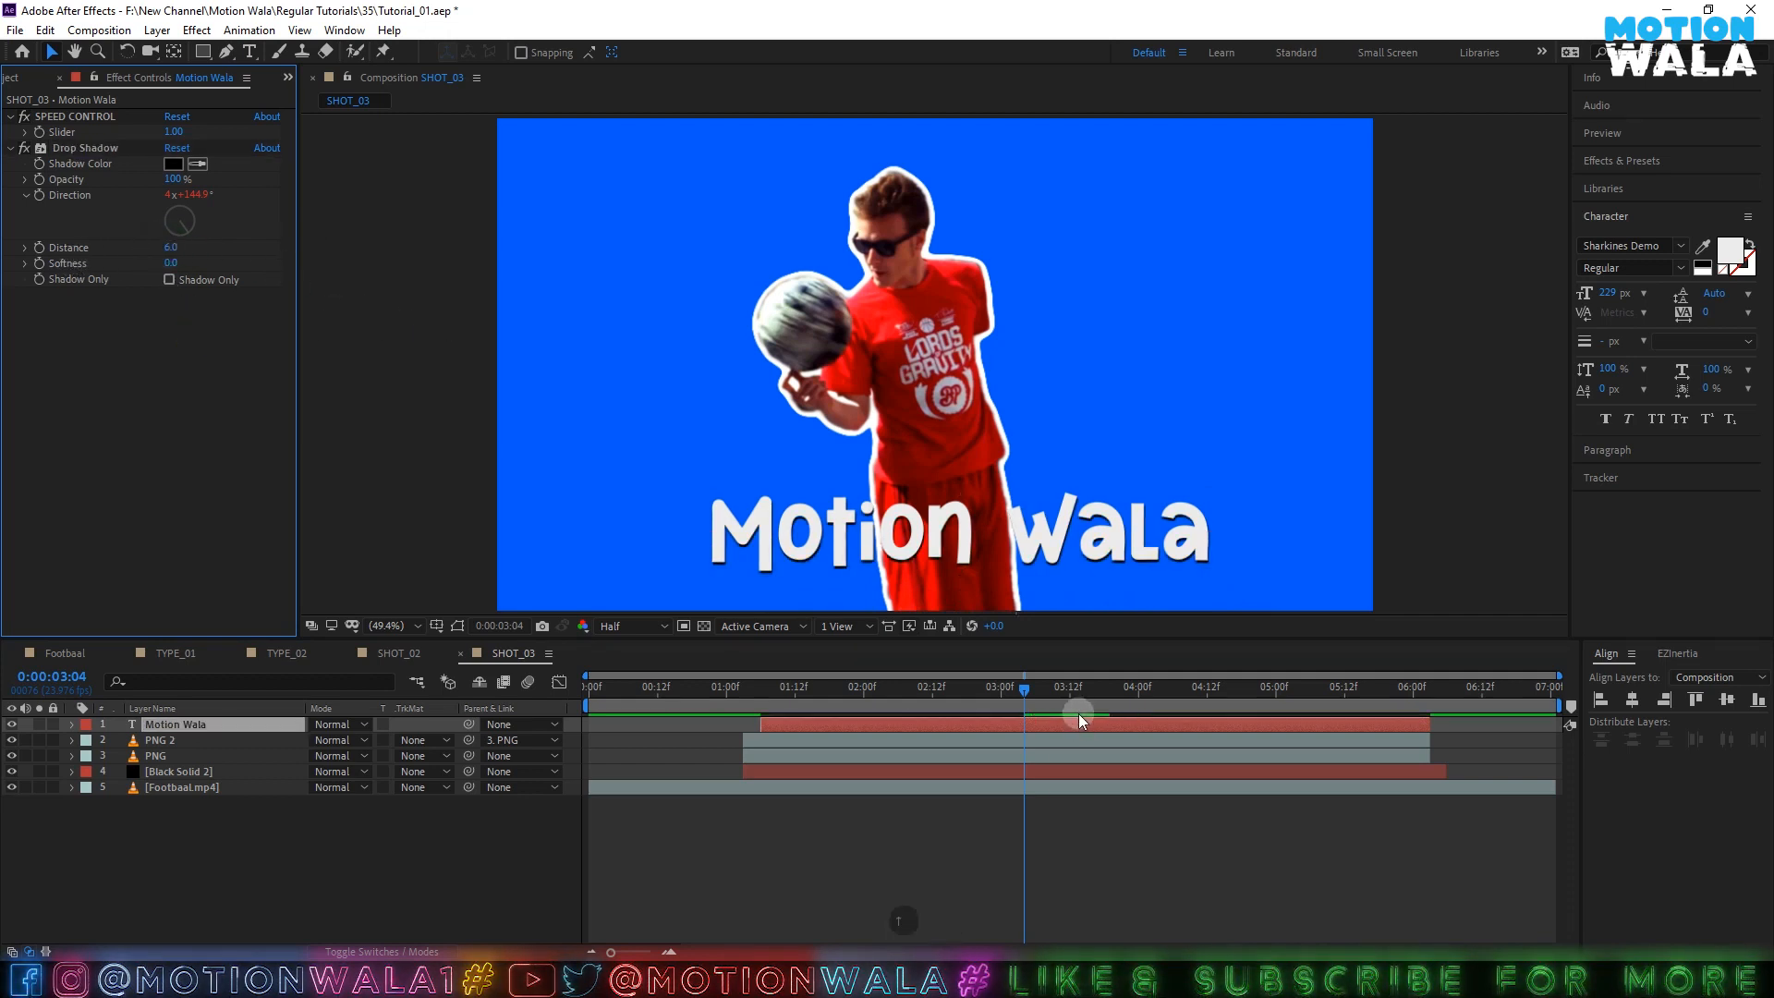
{"action": "key", "text": "space"}
{"action": "key", "text": "ctrl+s"}
{"action": "left_click", "coordinate": [240, 709]}
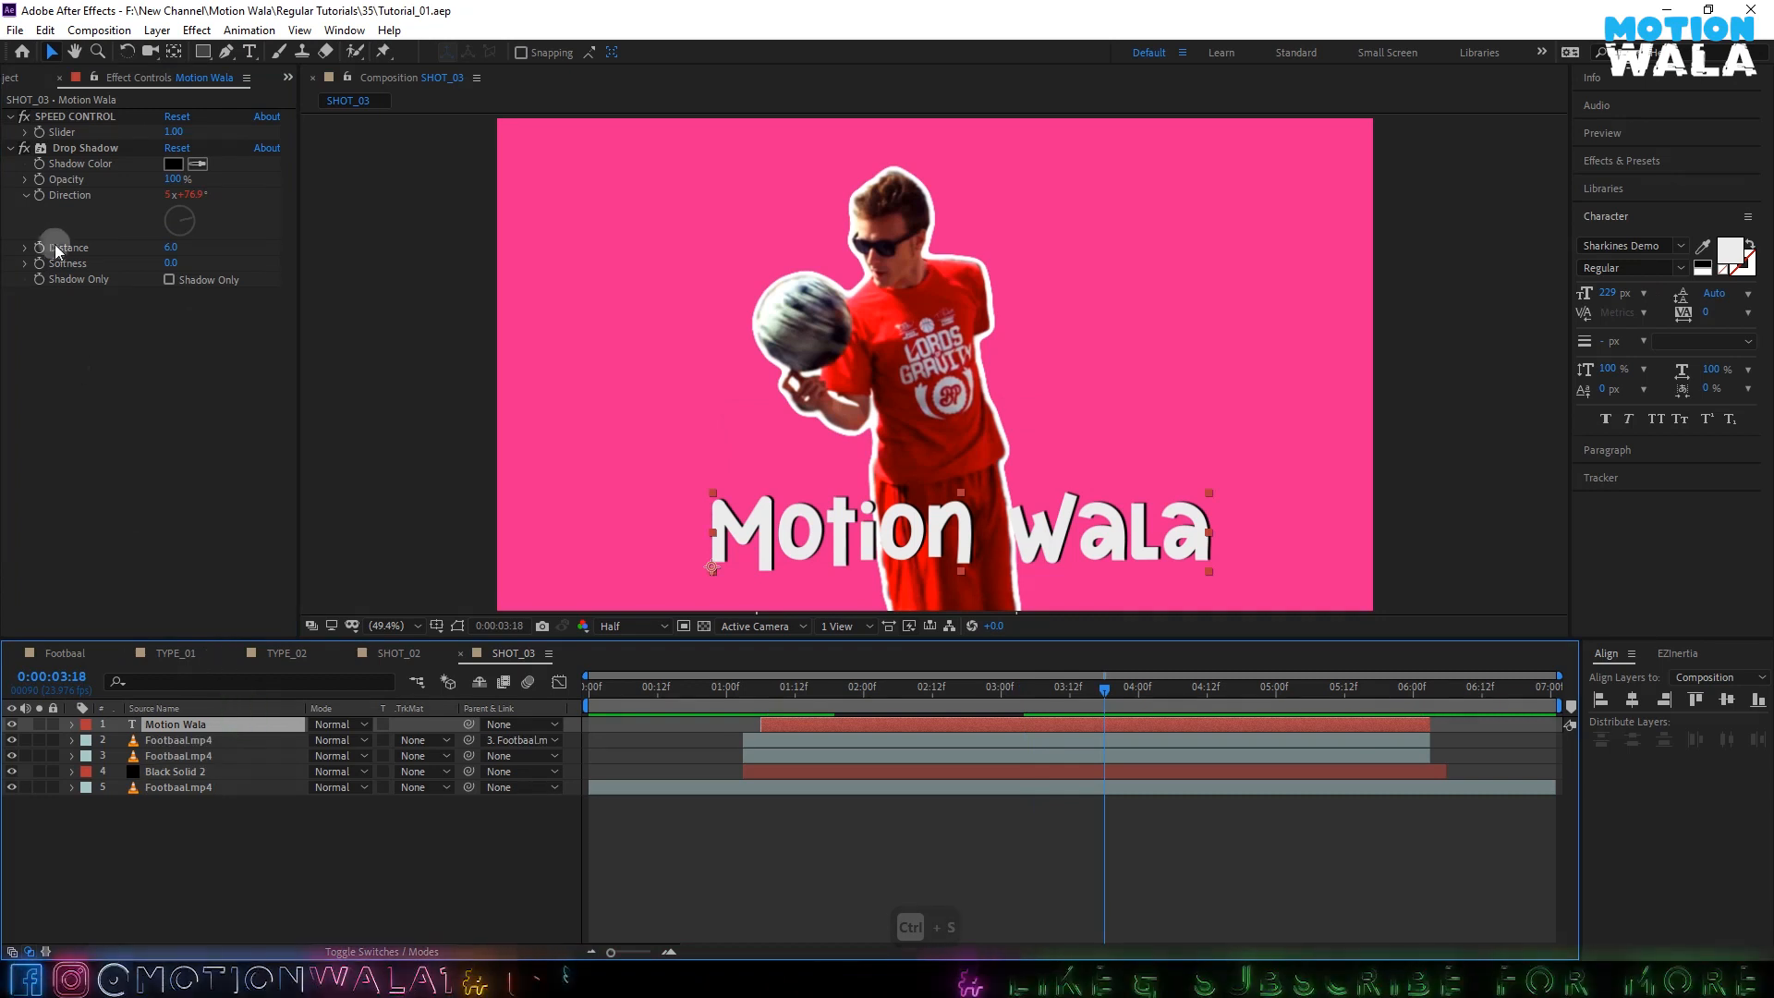
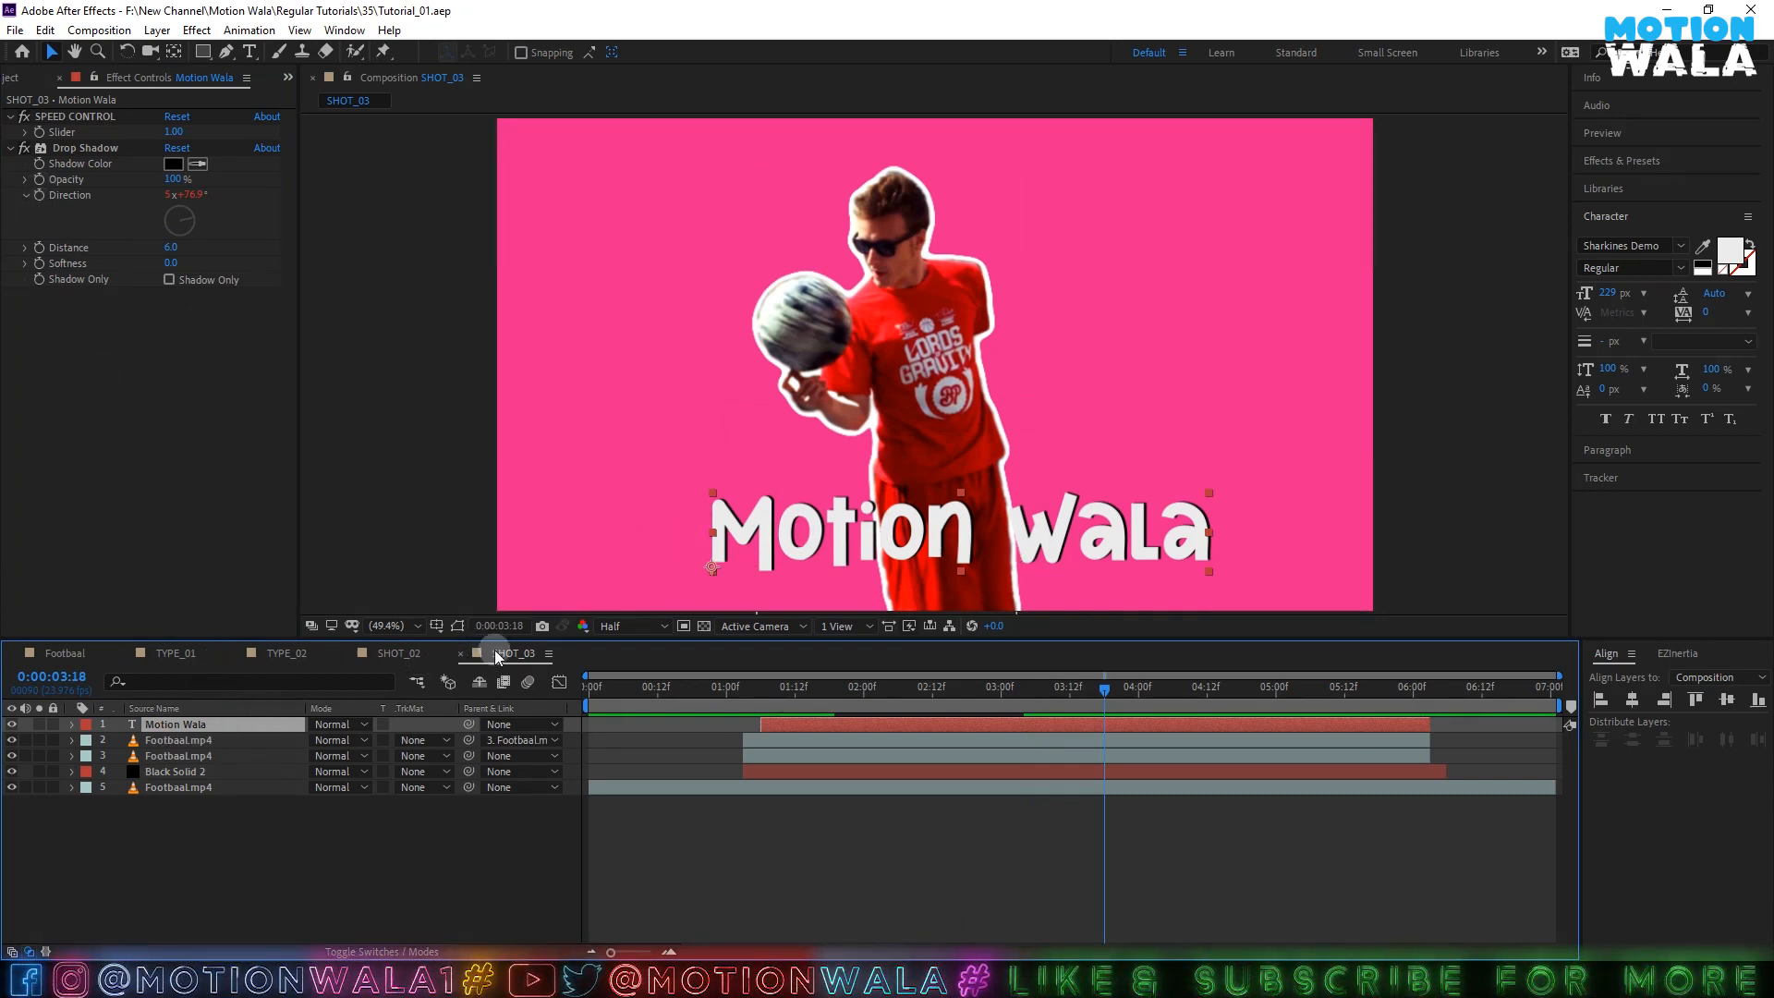
- Apply a Fill effect to the Motion Wala text layer and move it to the top of the effect stack
{"action": "key", "text": "ctrl+space"}
{"action": "key", "text": "1"}
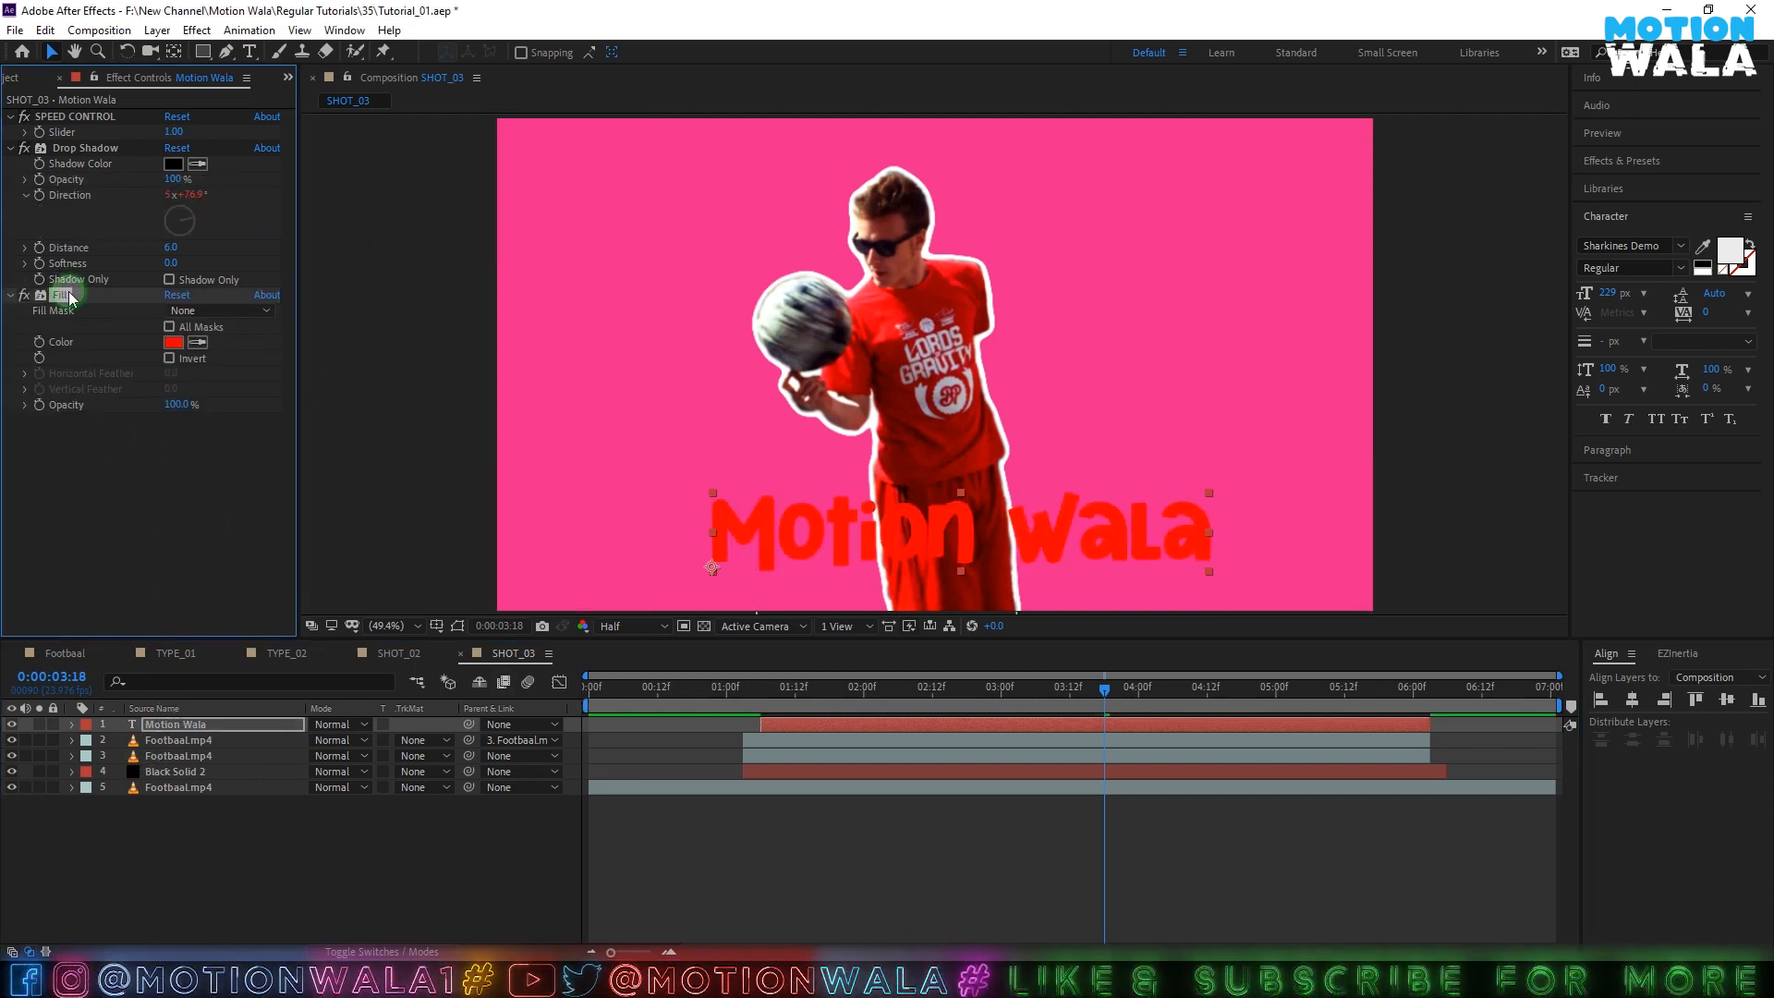
{"action": "left_click_drag", "start_coordinate": [69, 297], "coordinate": [81, 109]}
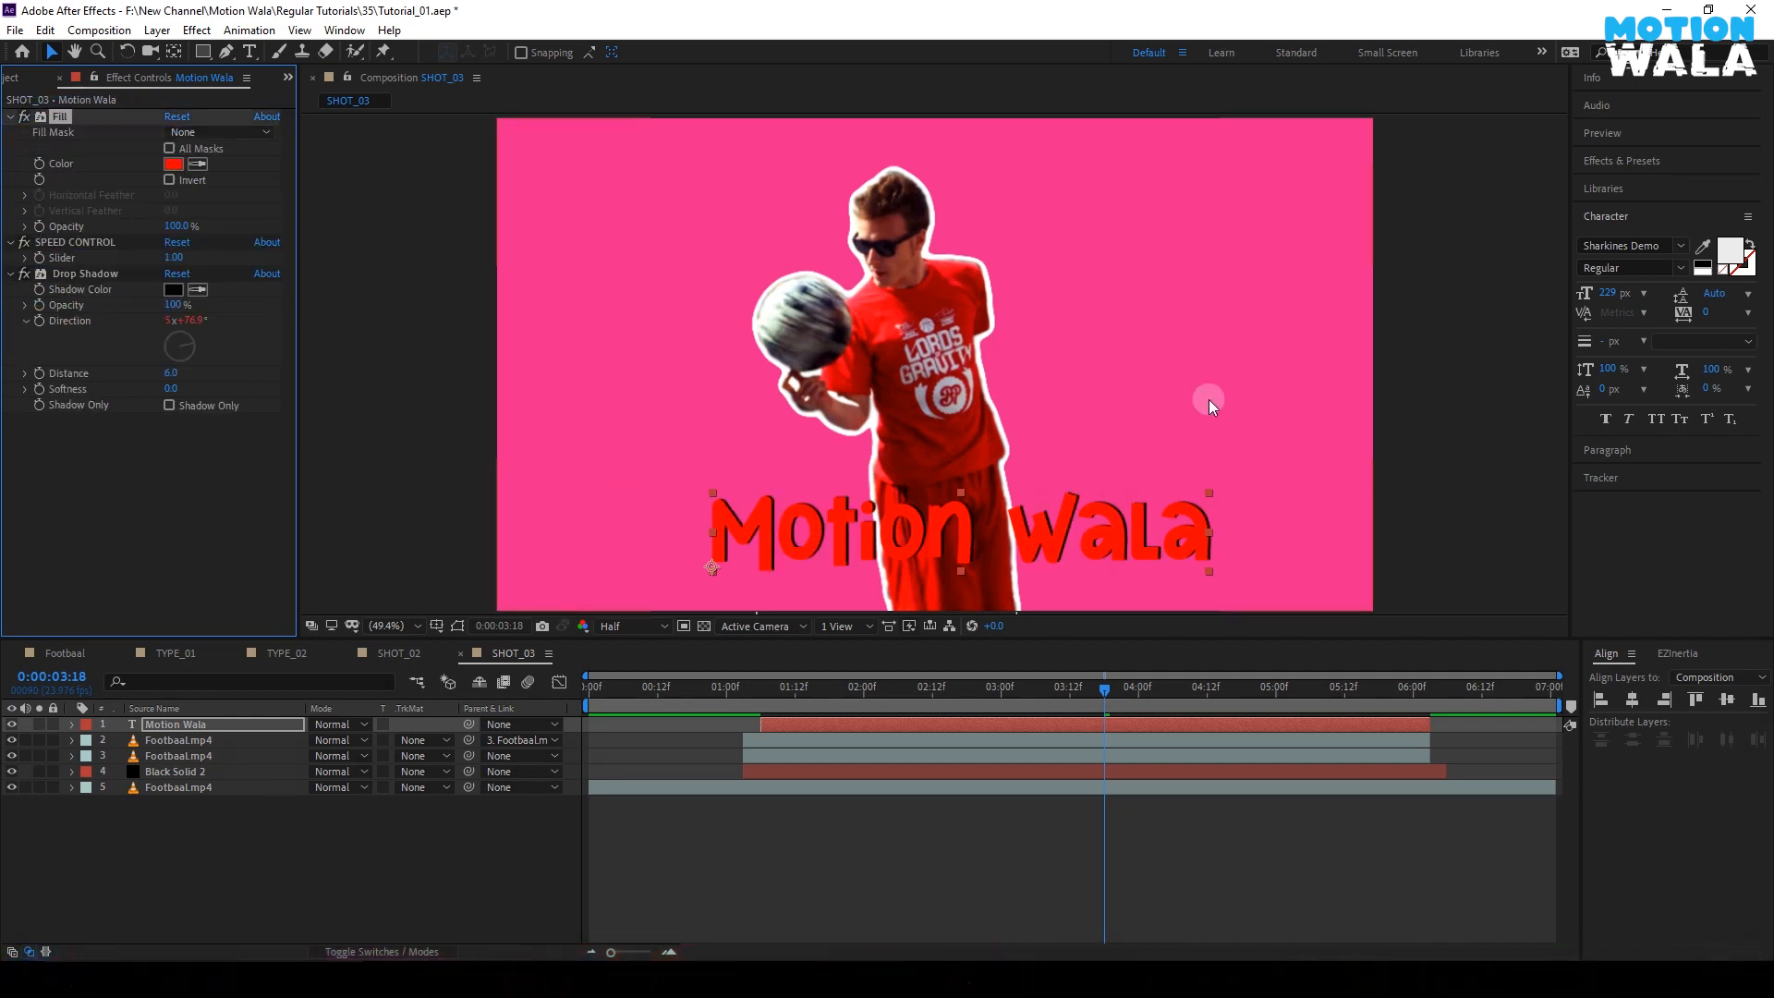
- Reveal the keyframes of Black Solid 2 and copy its last five Fill Color keyframes, from blue to orange-red
{"action": "left_click", "coordinate": [172, 776]}
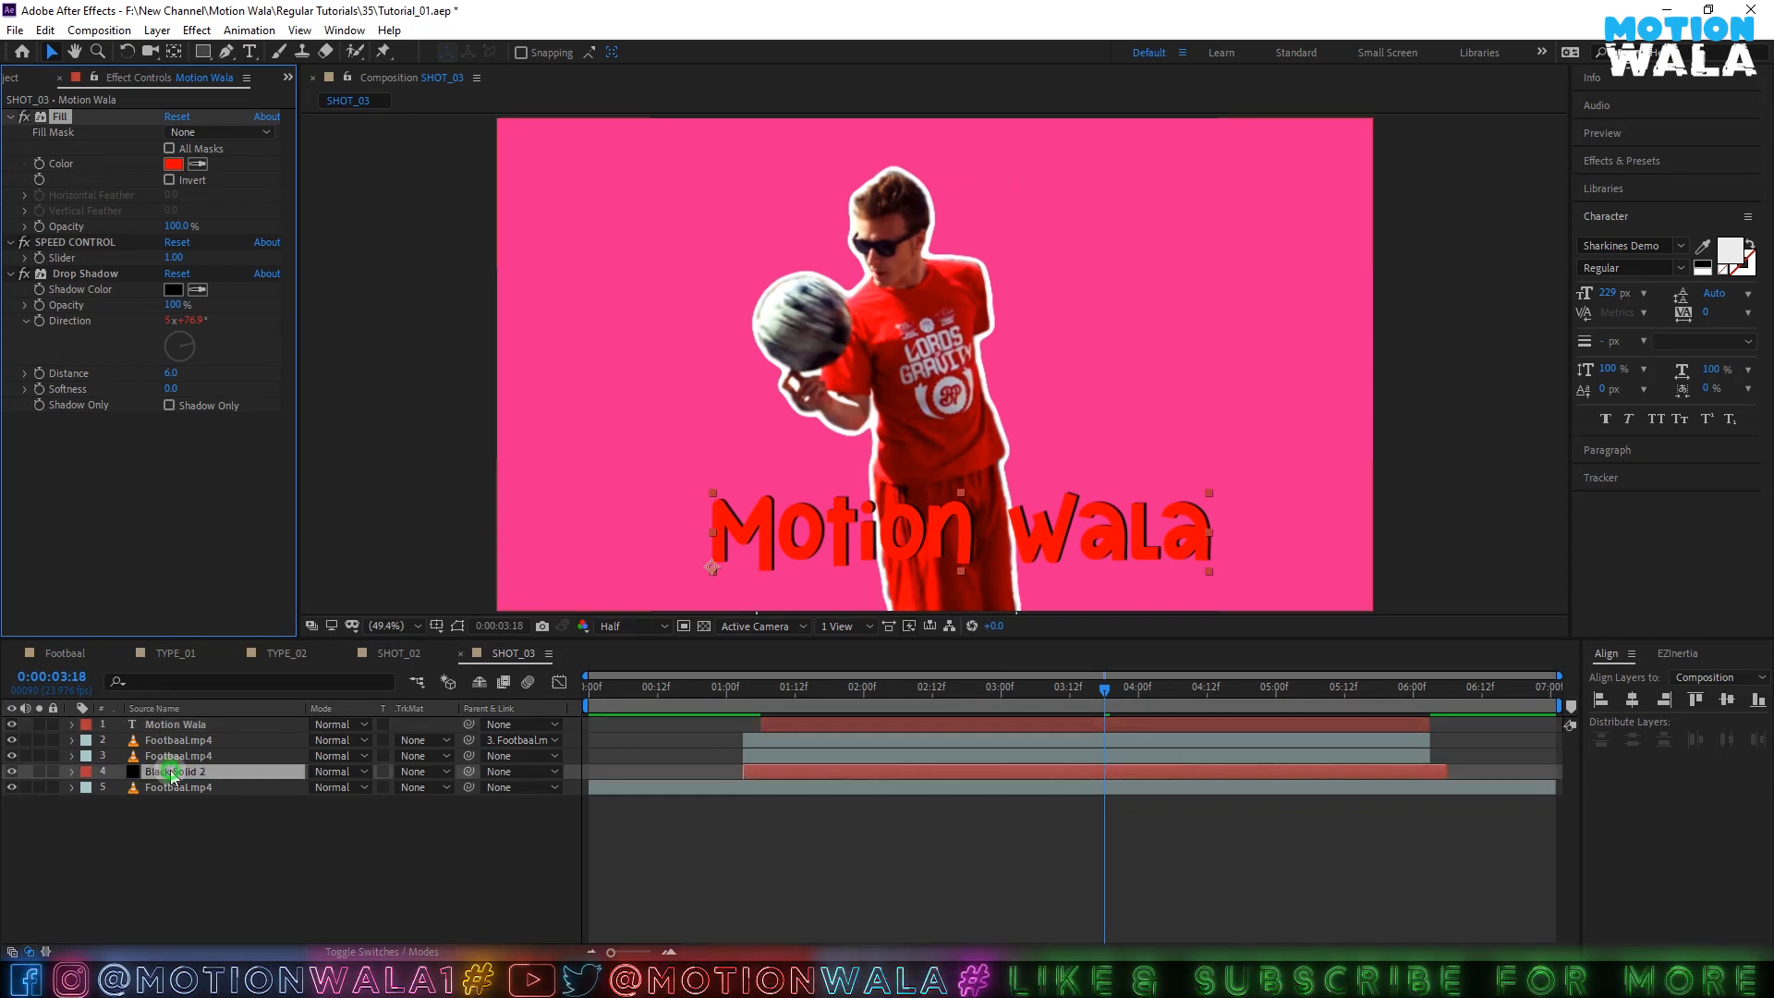
{"action": "key", "text": "u"}
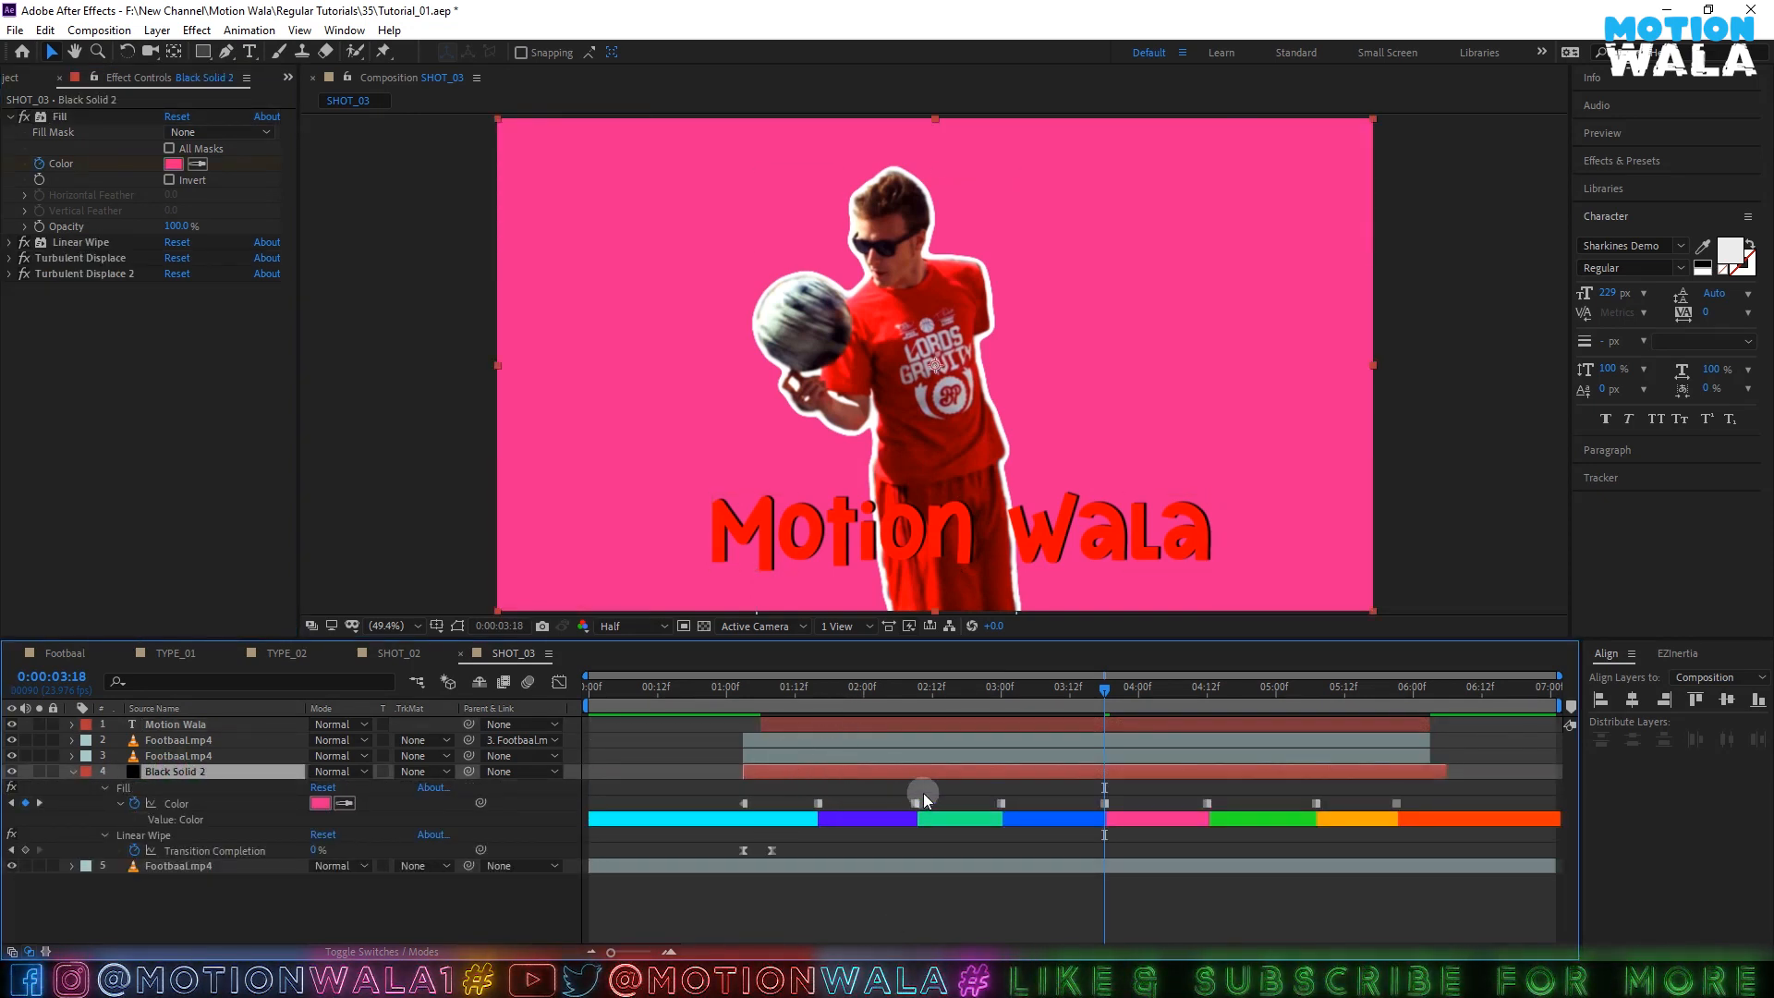
{"action": "left_click_drag", "start_coordinate": [961, 792], "coordinate": [1471, 820]}
{"action": "key", "text": "ctrl+c"}
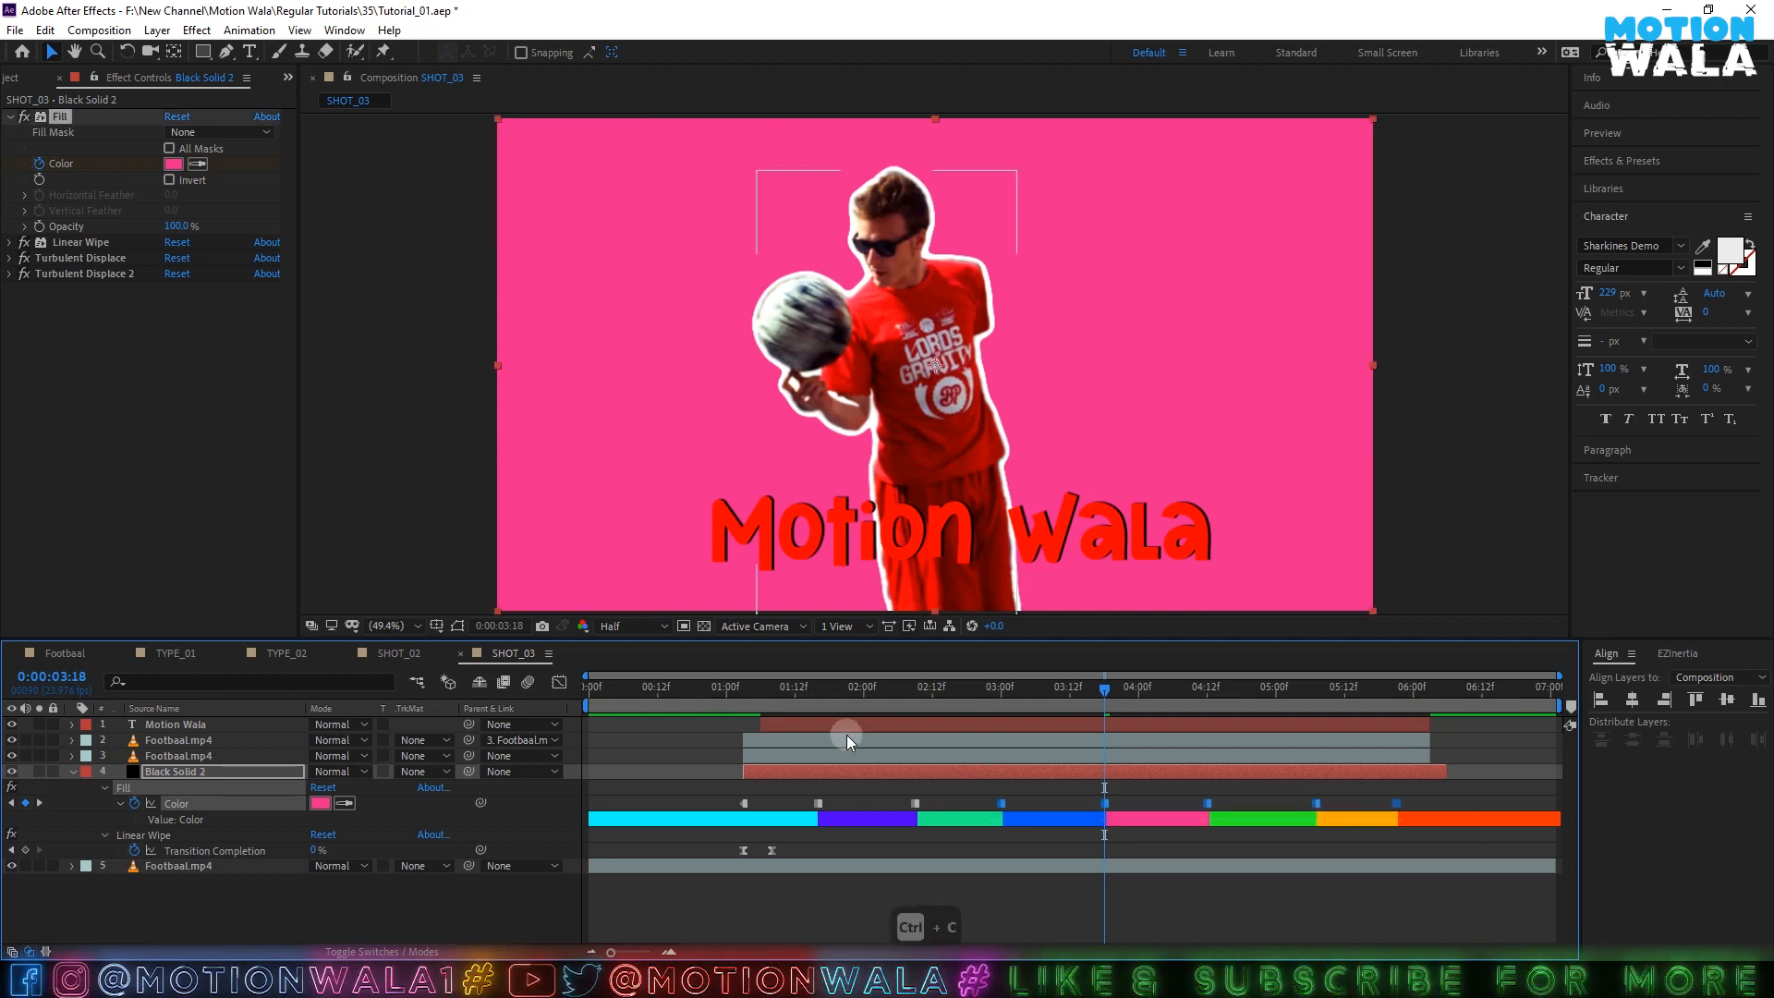
- Paste the copied keyframes into the Motion Wala layer's Fill Color and shift them so the first sits at the layer's start
{"action": "left_click", "coordinate": [779, 728]}
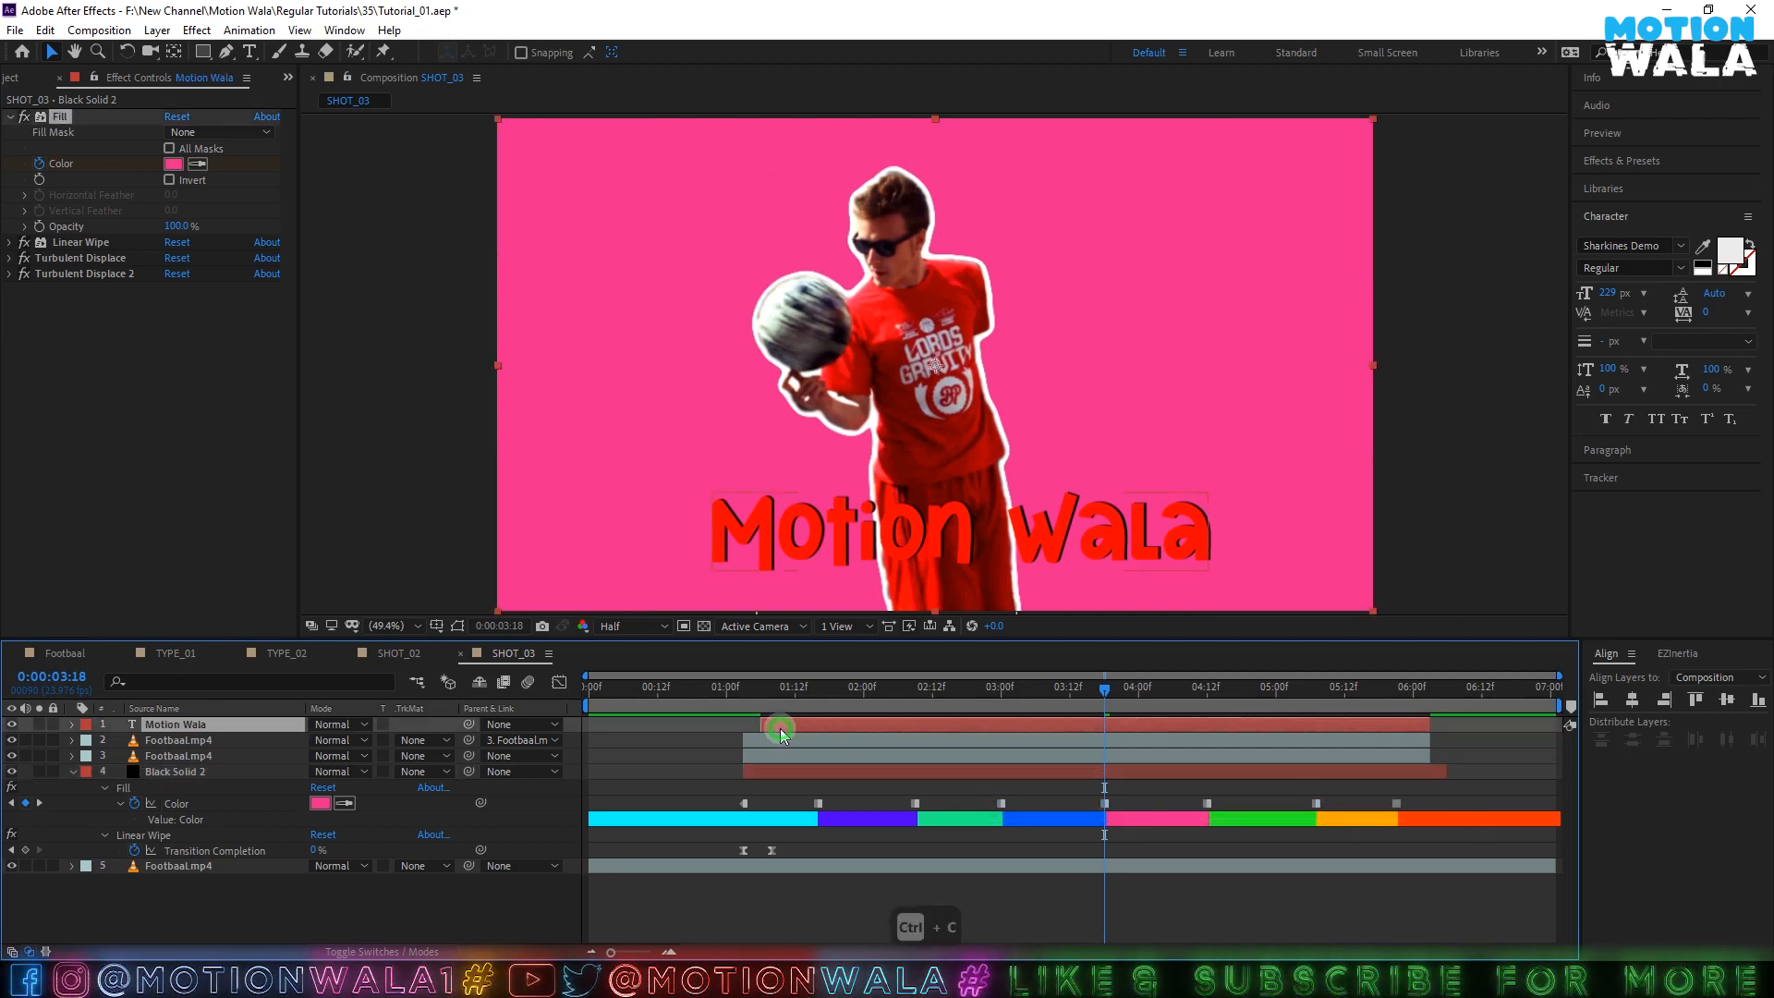
{"action": "left_click", "coordinate": [42, 163]}
{"action": "key", "text": "u"}
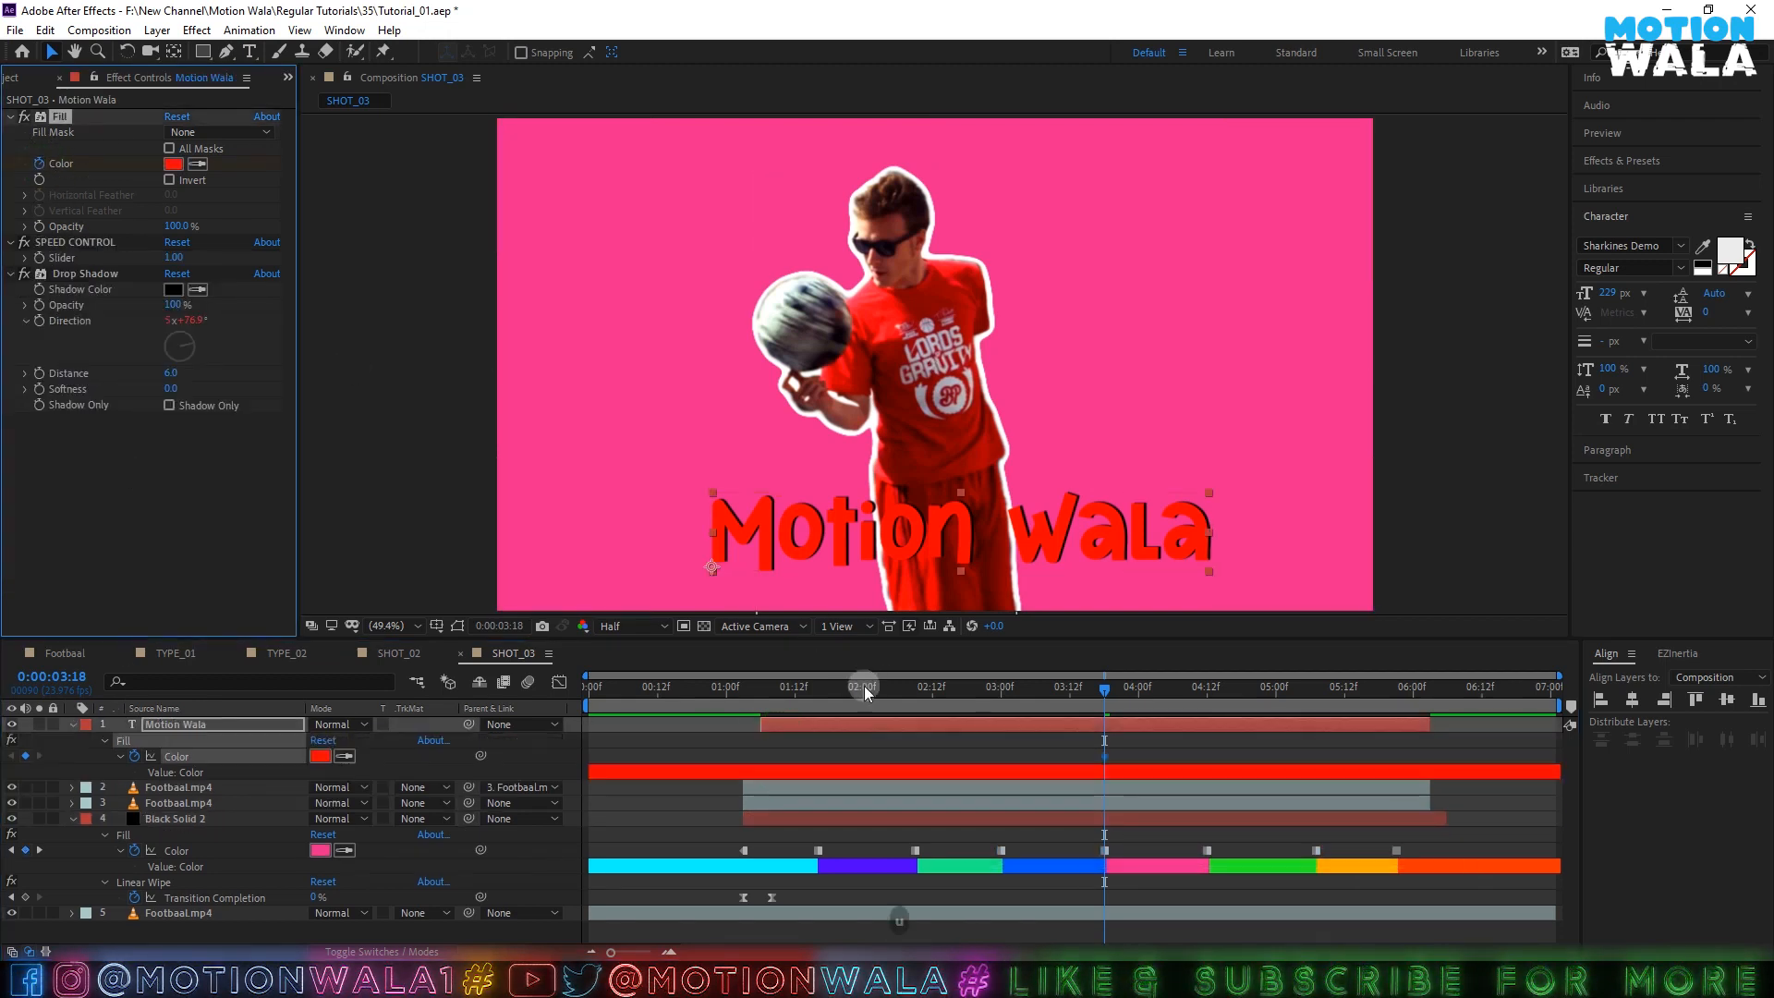
{"action": "key", "text": "ctrl+v"}
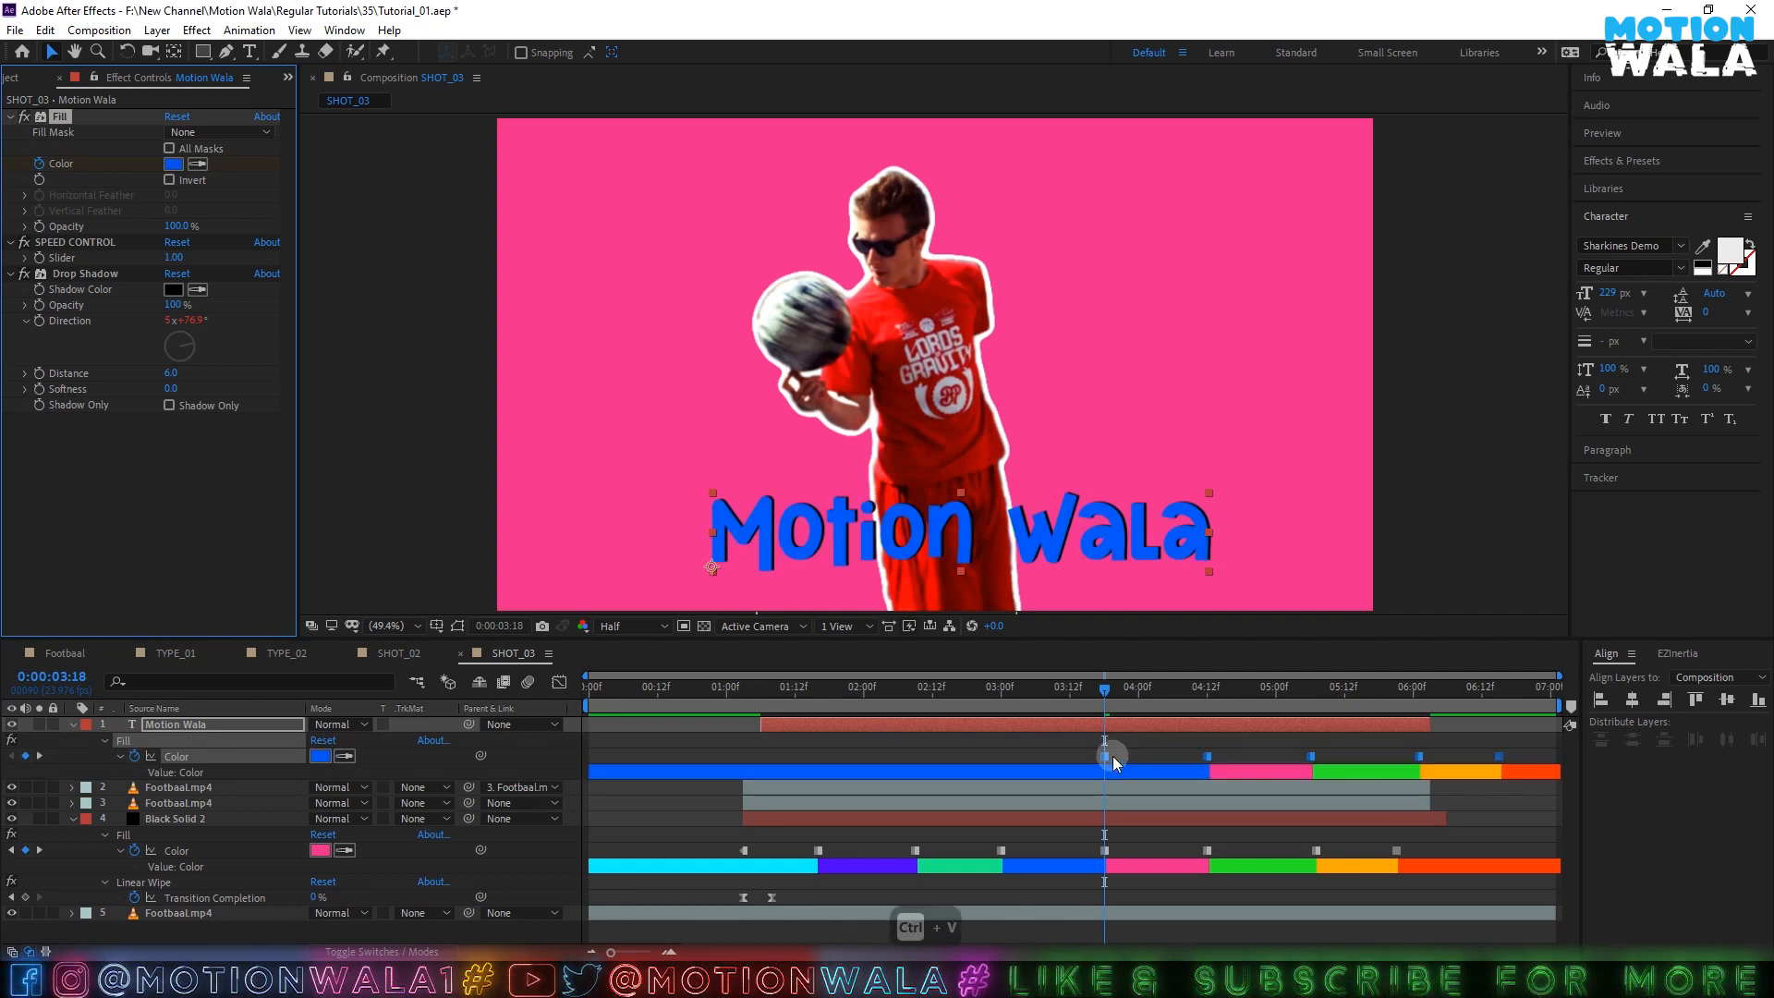
{"action": "left_click", "coordinate": [1104, 753]}
{"action": "left_click_drag", "start_coordinate": [1071, 752], "coordinate": [761, 755]}
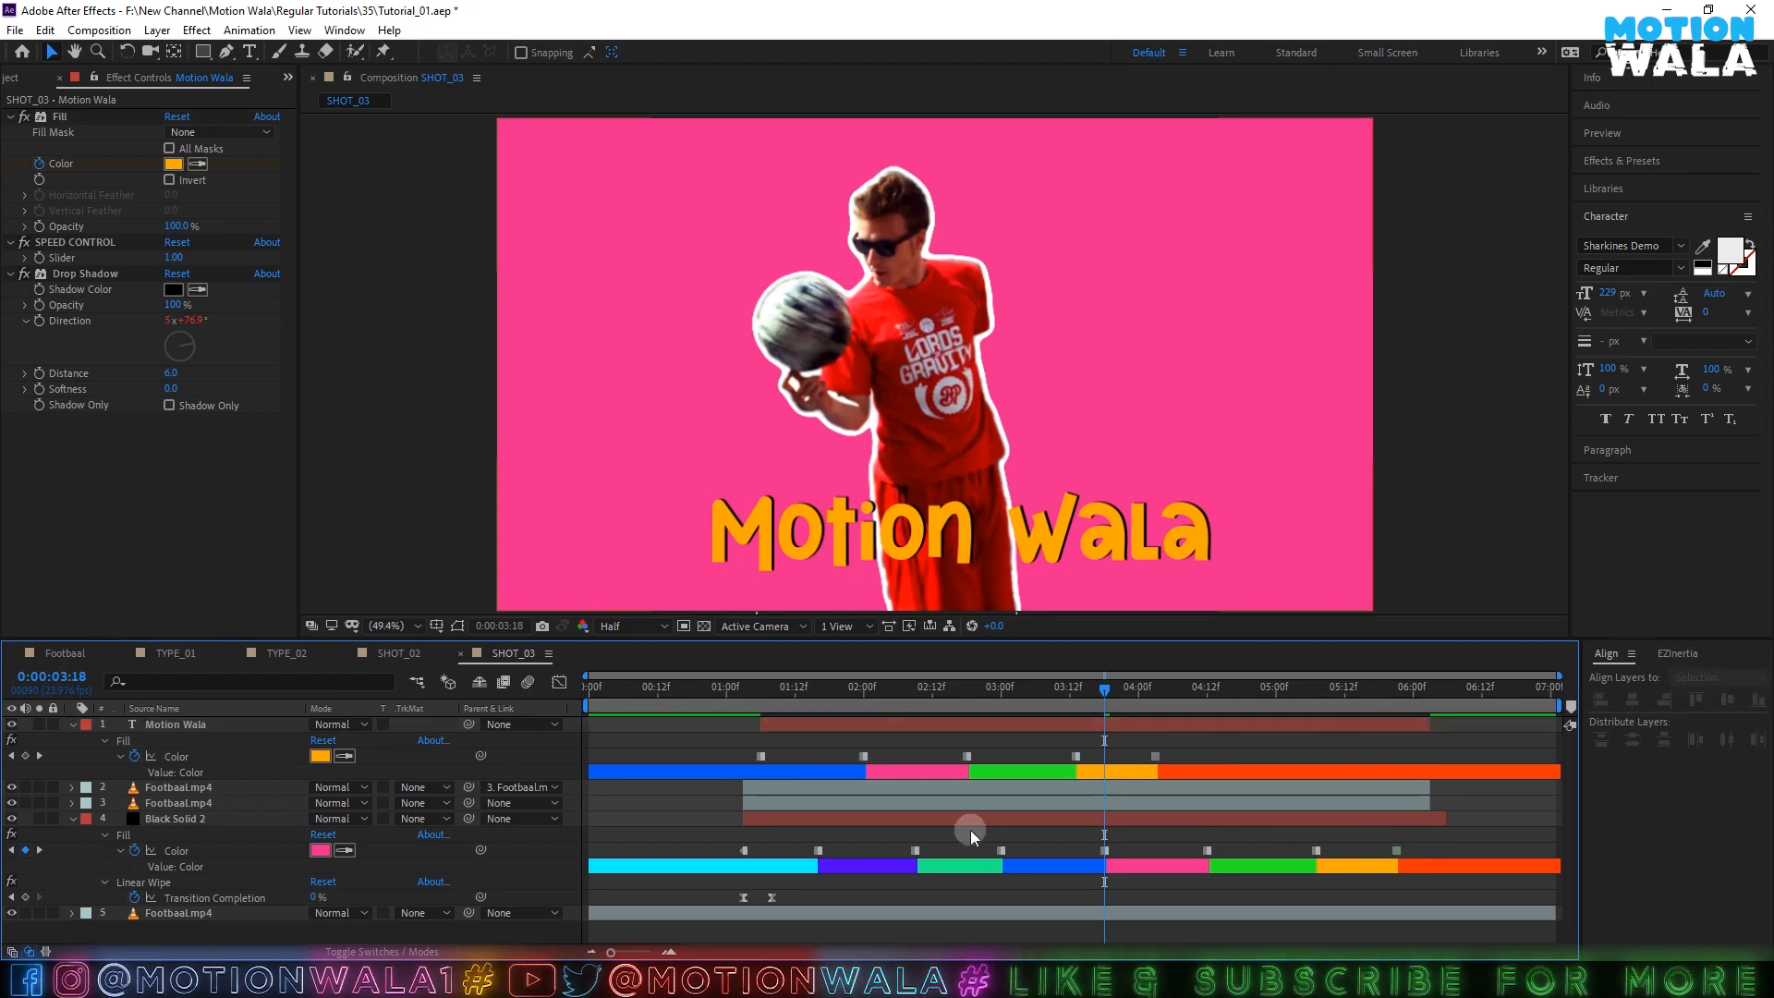
- Copy the blue and pink Fill Color keyframes of the Black Solid 2 layer
{"action": "left_click_drag", "start_coordinate": [969, 829], "coordinate": [1149, 850]}
{"action": "key", "text": "ctrl+c"}
- Try pasting the copied color keyframes at 0:00:05:00 with Black Solid 2 still selected, and undo the paste
{"action": "left_click_drag", "start_coordinate": [1190, 688], "coordinate": [1224, 688]}
{"action": "left_click", "coordinate": [1275, 688]}
{"action": "key", "text": "ctrl+v"}
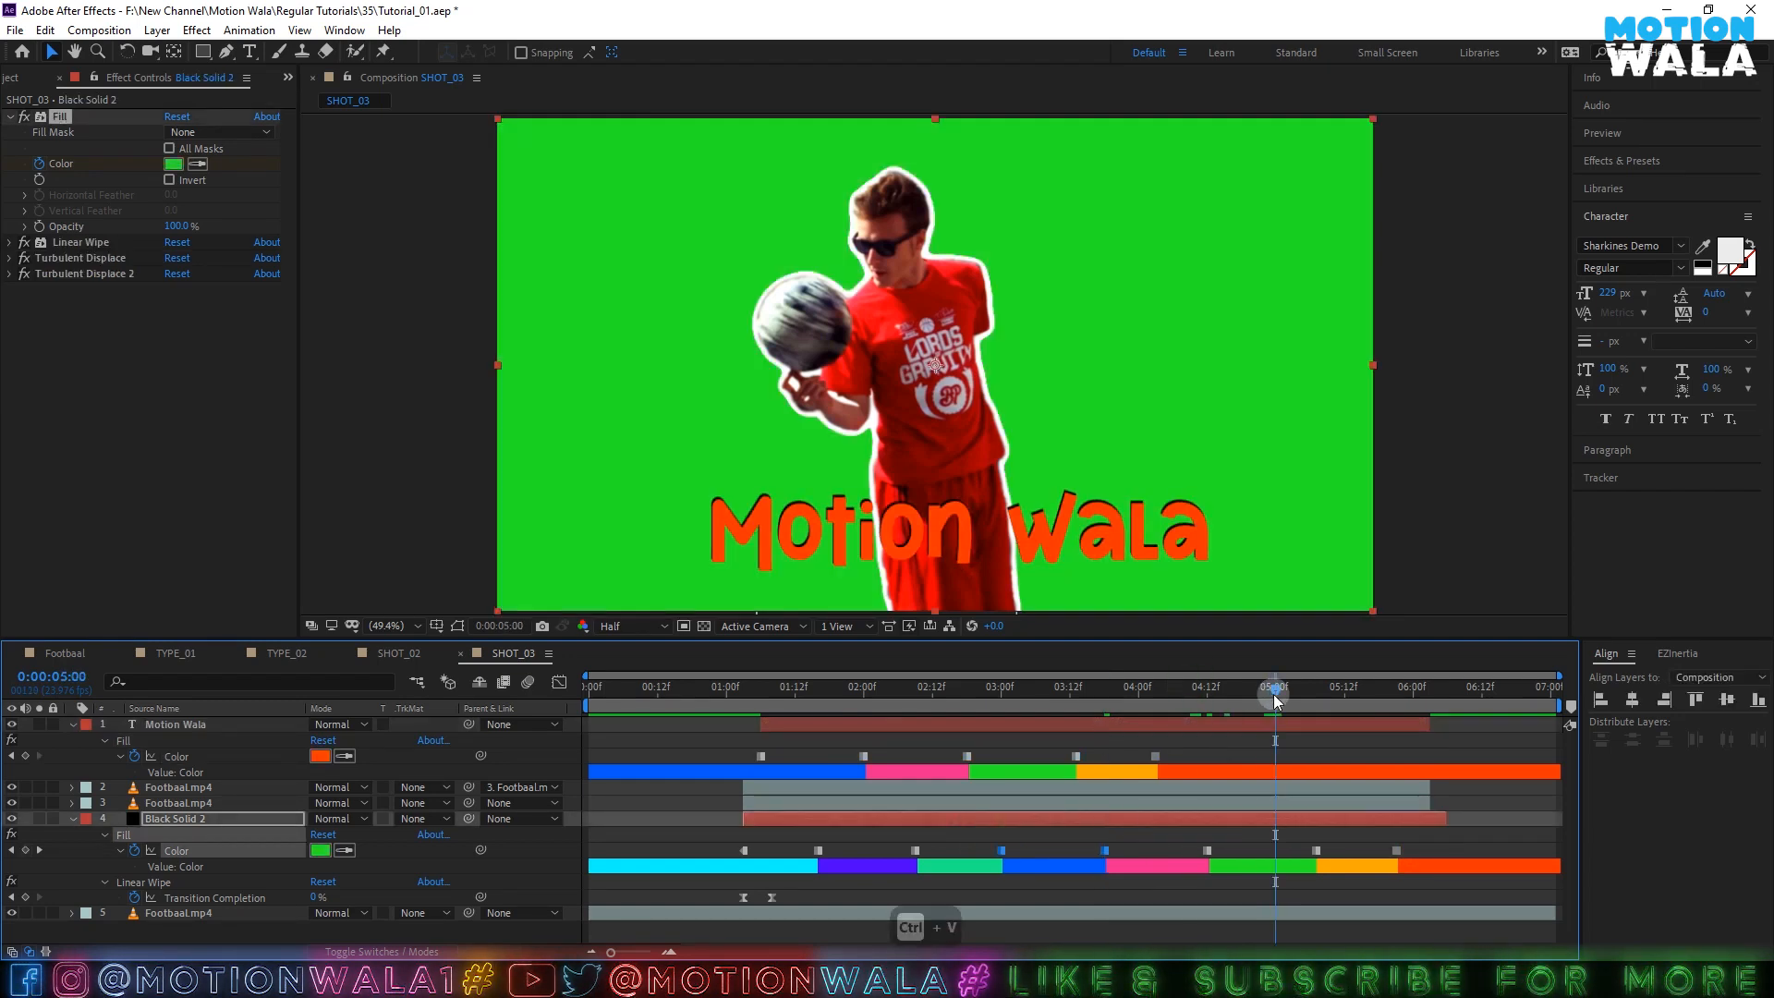
{"action": "key", "text": "ctrl+z"}
{"action": "key", "text": "ctrl+shift+z"}
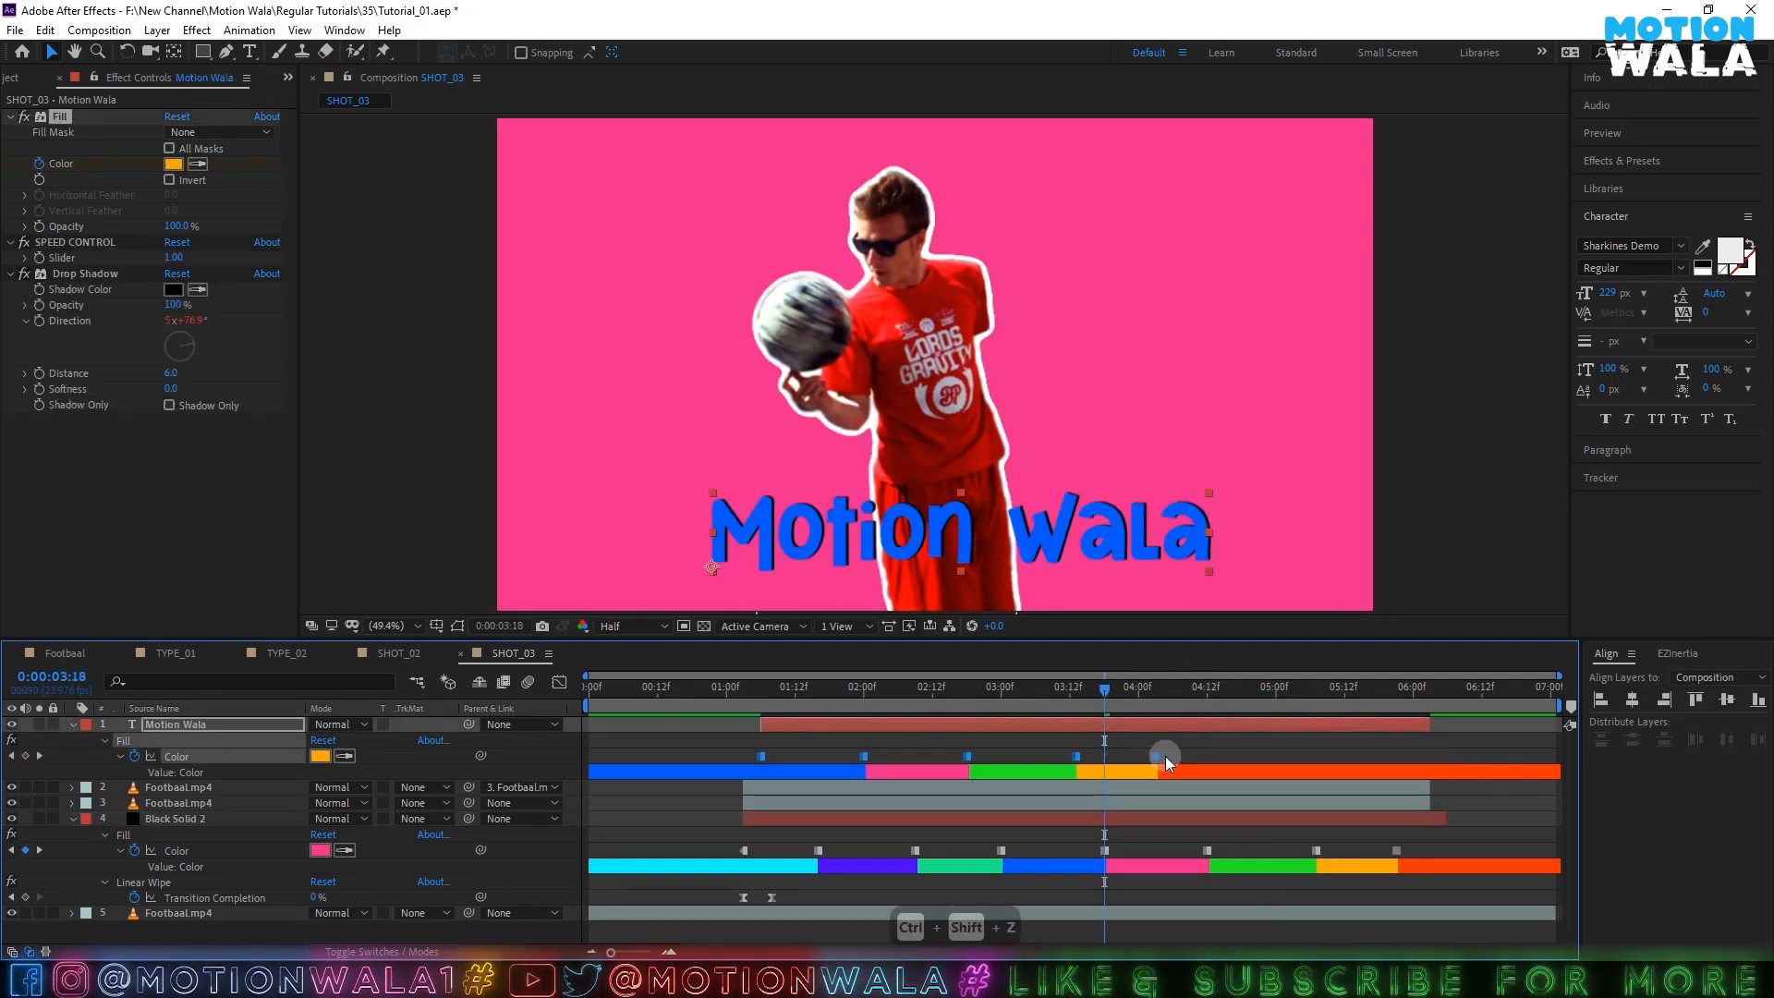
- Paste the blue and pink color keyframes into the Motion Wala layer's Fill Color at 0:00:04:22
{"action": "left_click", "coordinate": [1168, 754]}
{"action": "left_click", "coordinate": [1264, 693]}
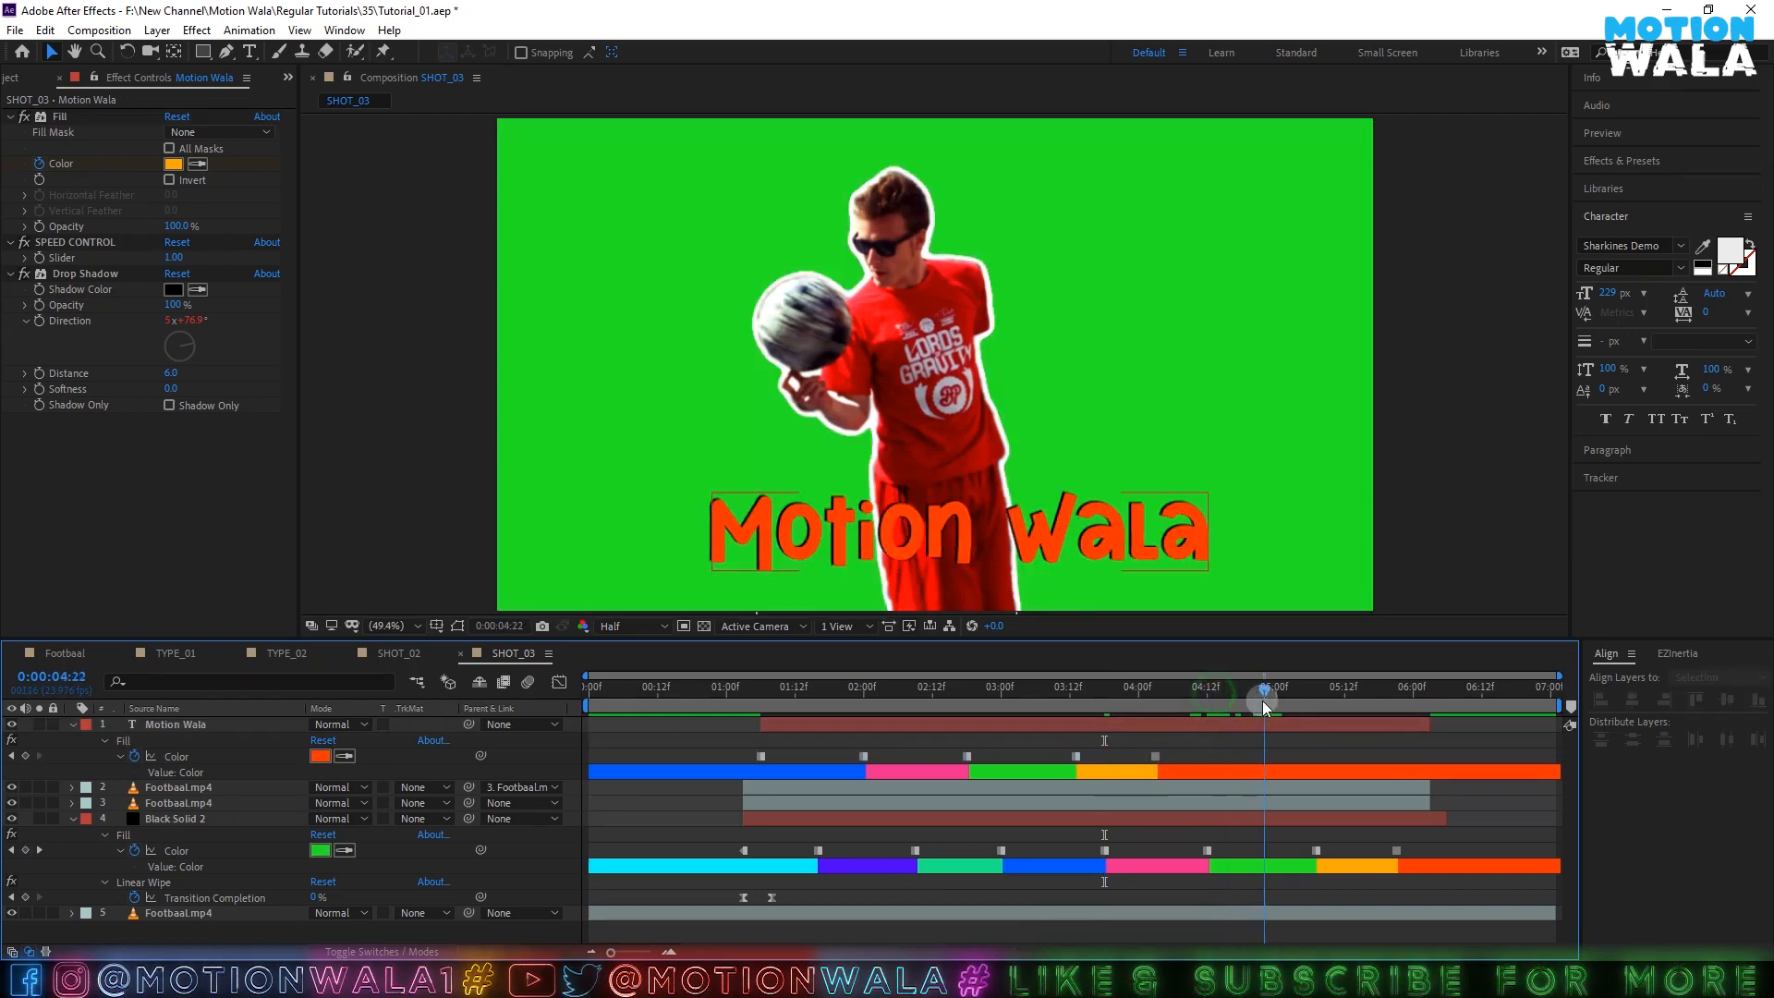
{"action": "left_click", "coordinate": [1156, 755]}
{"action": "key", "text": "ctrl+v"}
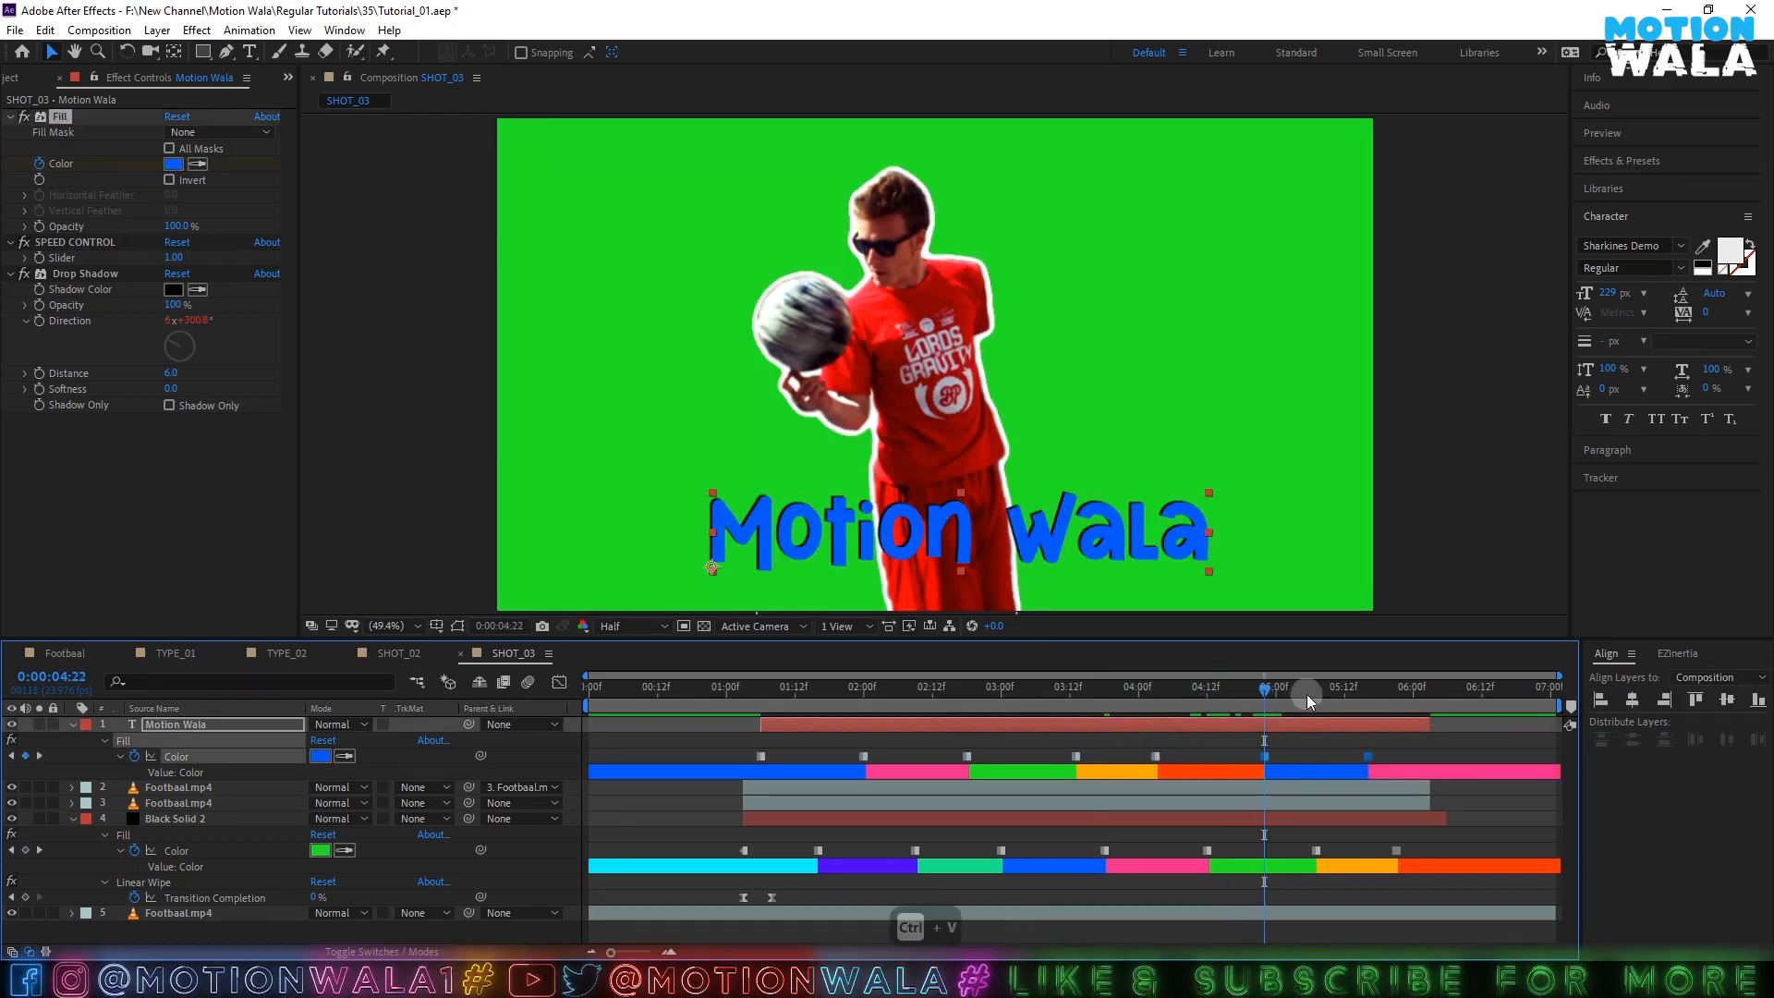
- Preview the title's color changes from 0:00:01:06 and save the project
{"action": "left_click_drag", "start_coordinate": [1307, 695], "coordinate": [761, 735]}
{"action": "key", "text": "space"}
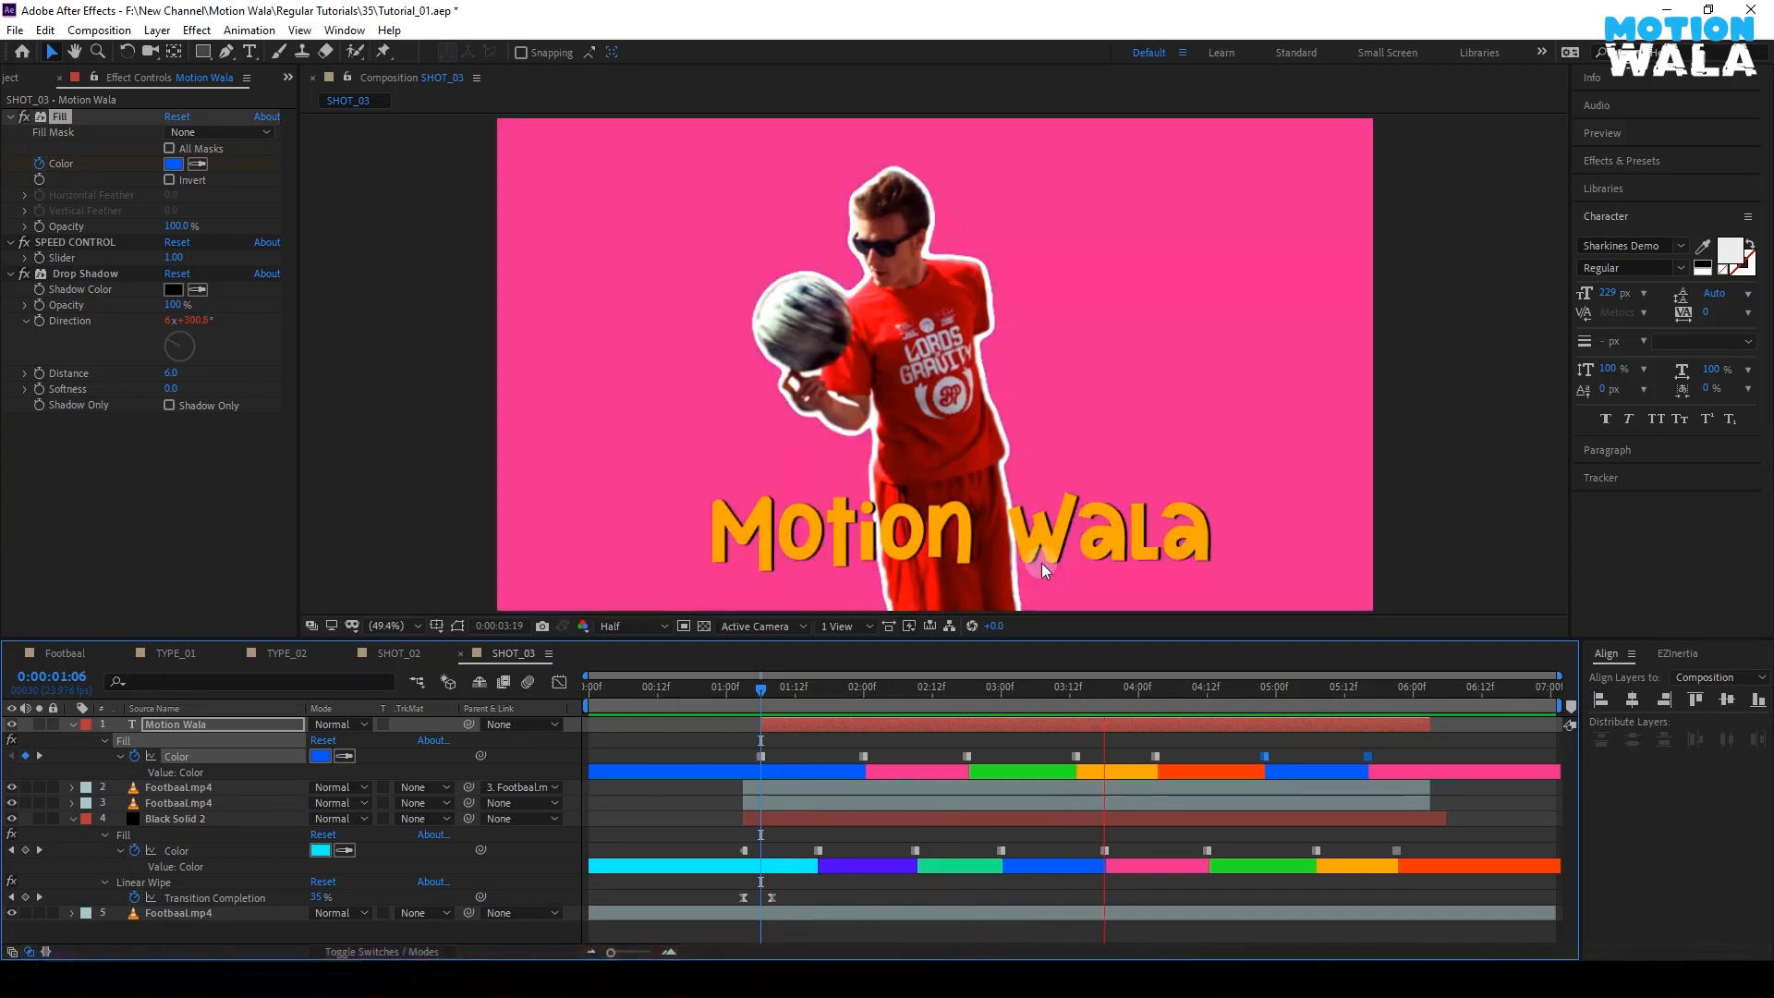
{"action": "key", "text": "space"}
{"action": "key", "text": "ctrl+s"}
- Collapse the open layer properties, reveal the Motion Wala layer's expressions and change the Drop Shadow Direction expression to time*100
{"action": "left_click", "coordinate": [73, 725]}
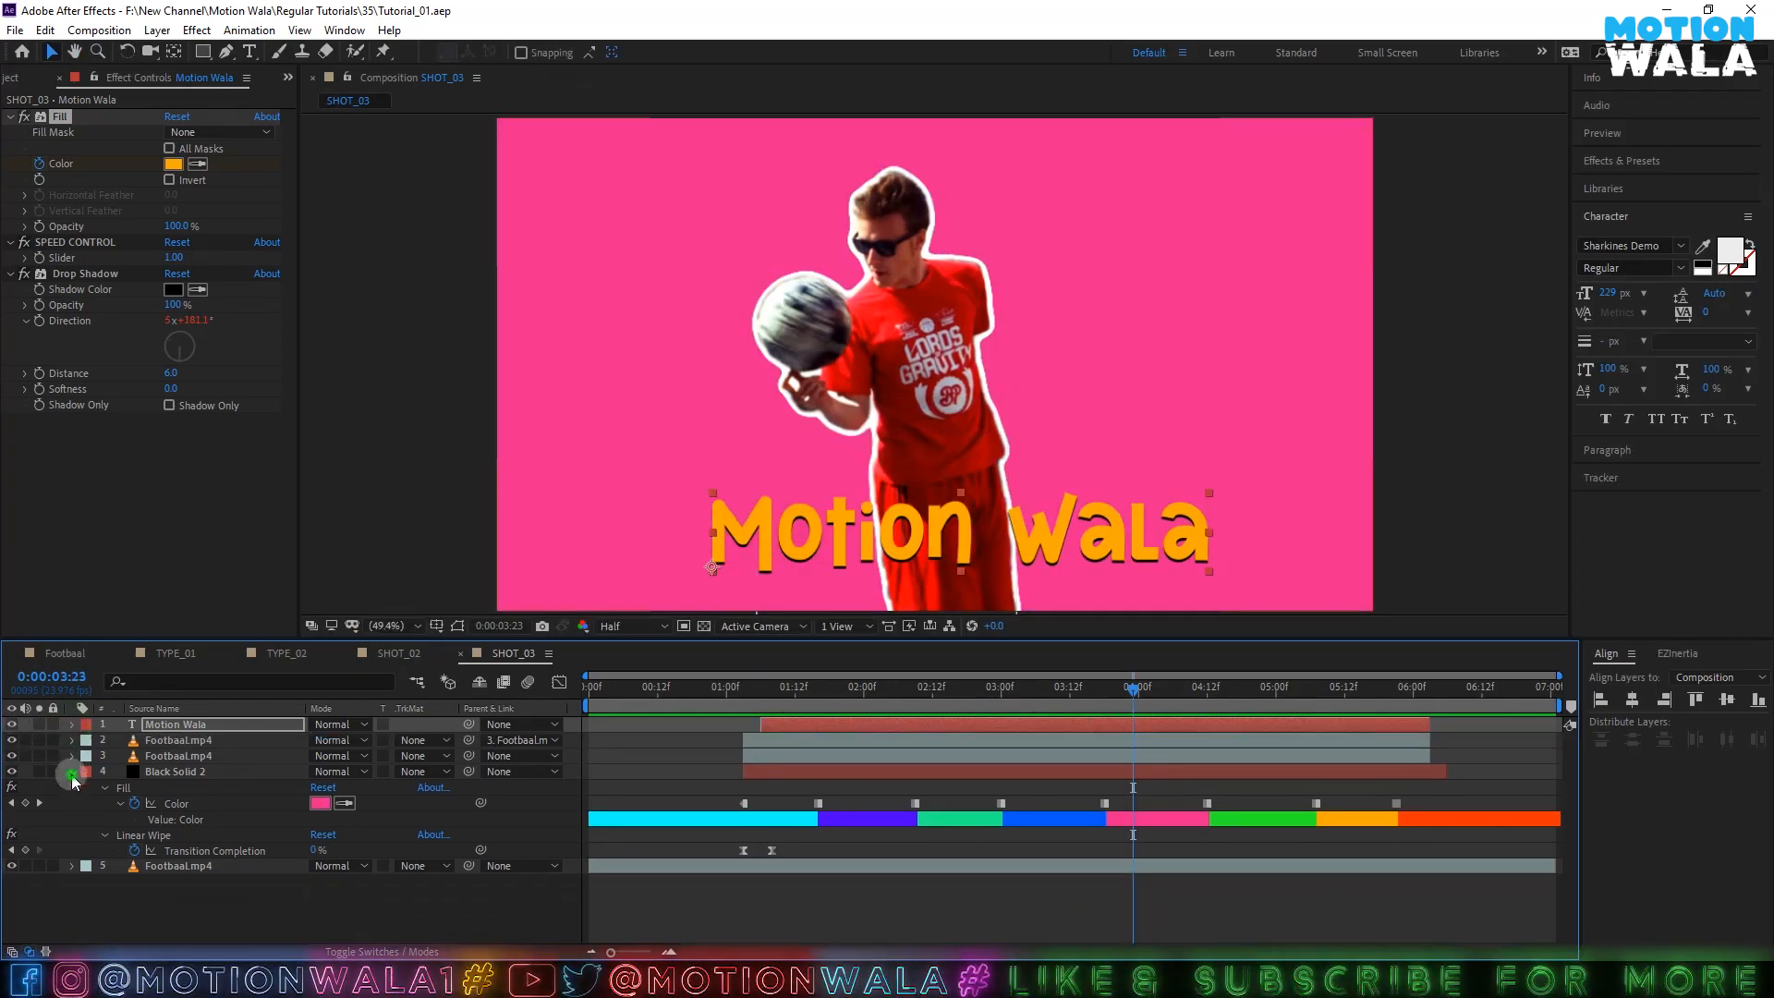
{"action": "left_click", "coordinate": [72, 771]}
{"action": "left_click", "coordinate": [209, 725]}
{"action": "key", "text": "e"}
{"action": "key", "text": "e"}
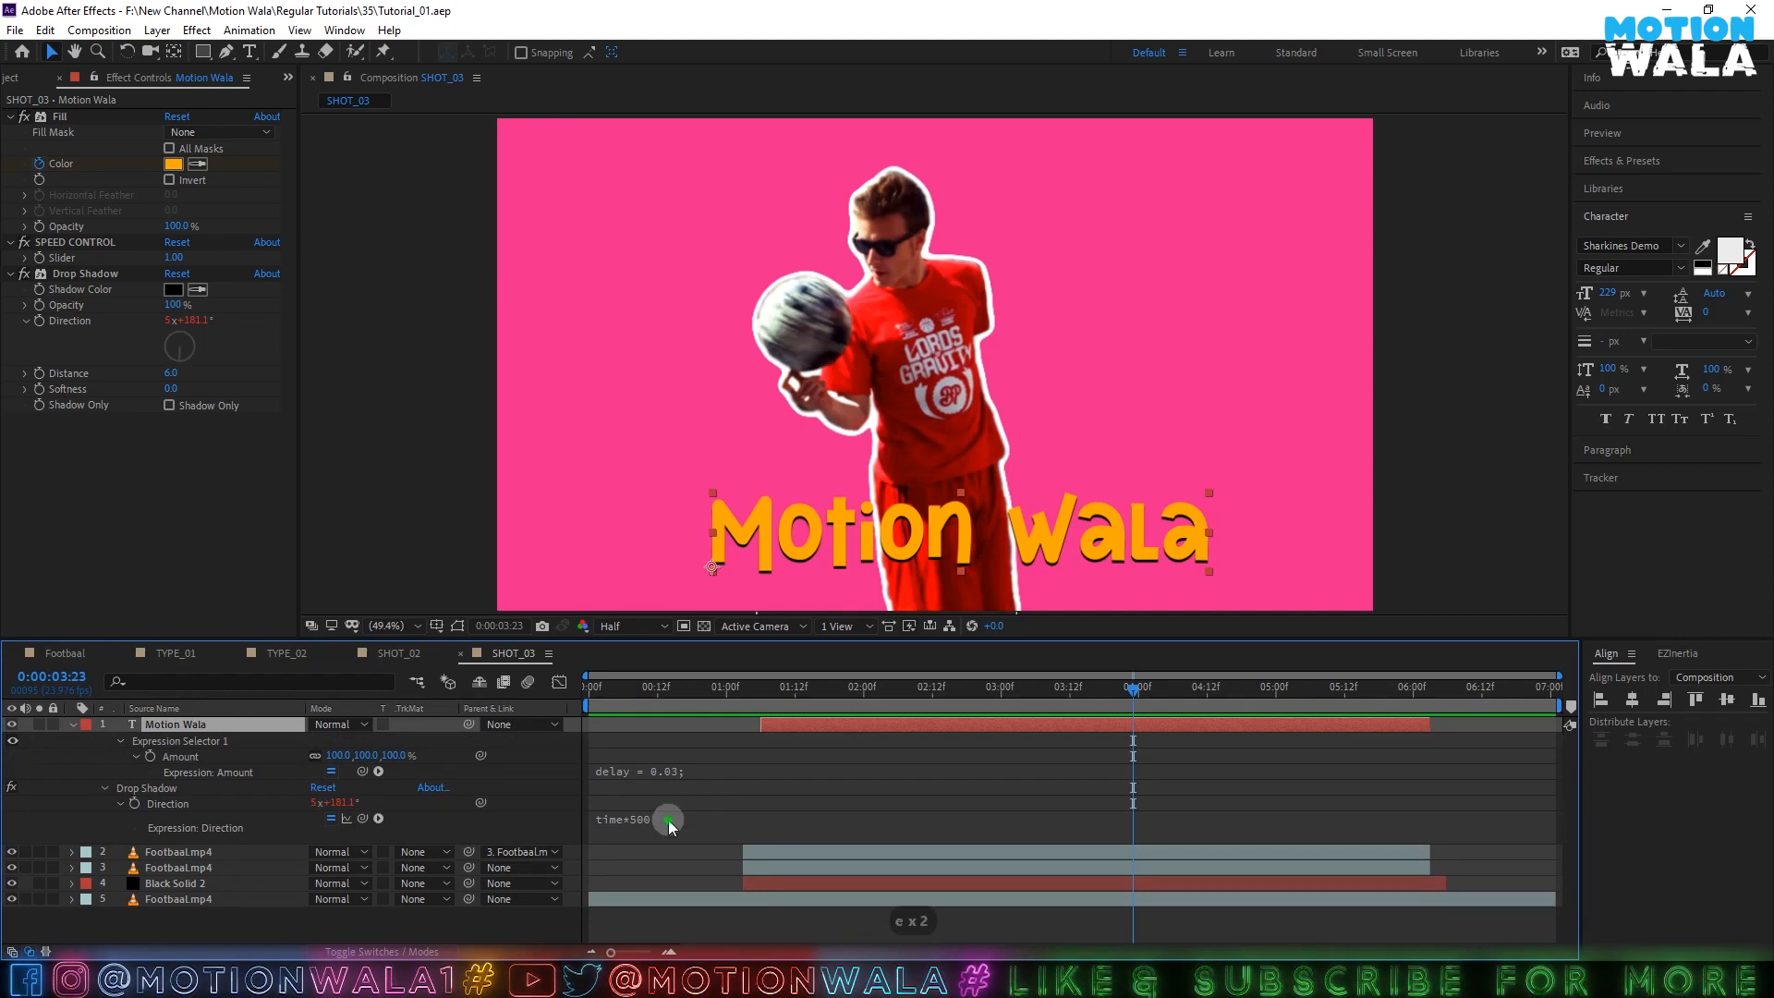
{"action": "left_click", "coordinate": [668, 819]}
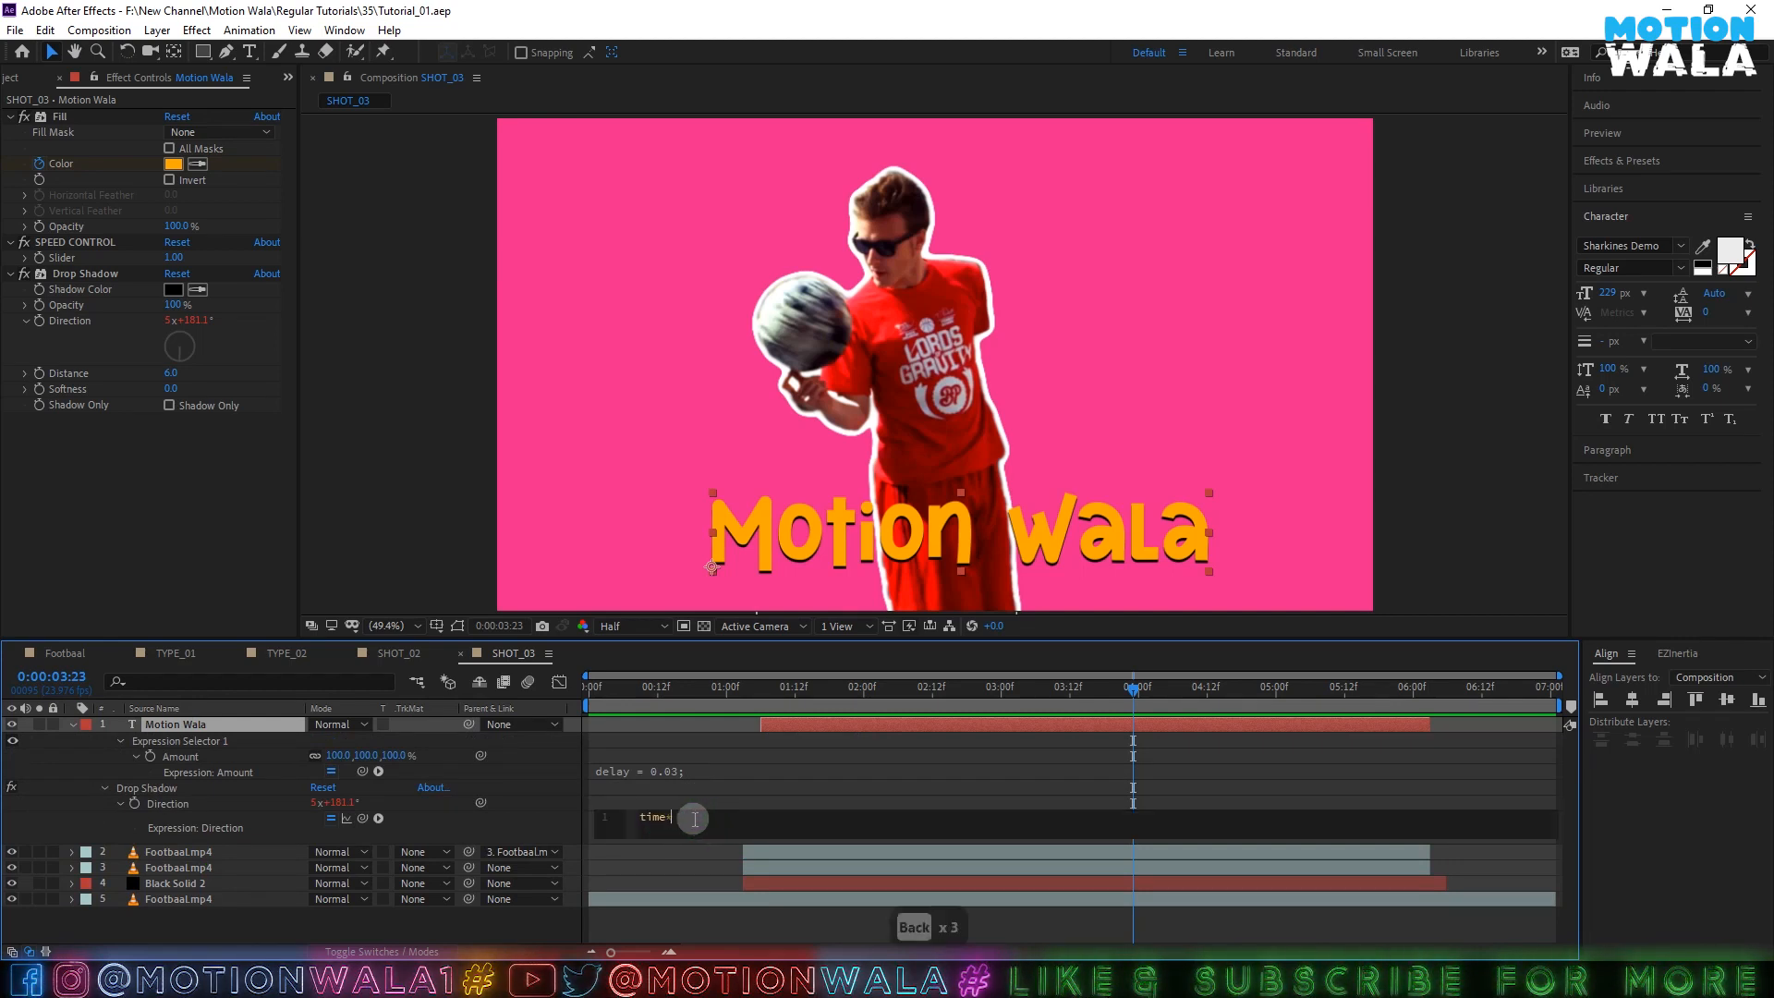
{"action": "type", "text": "100"}
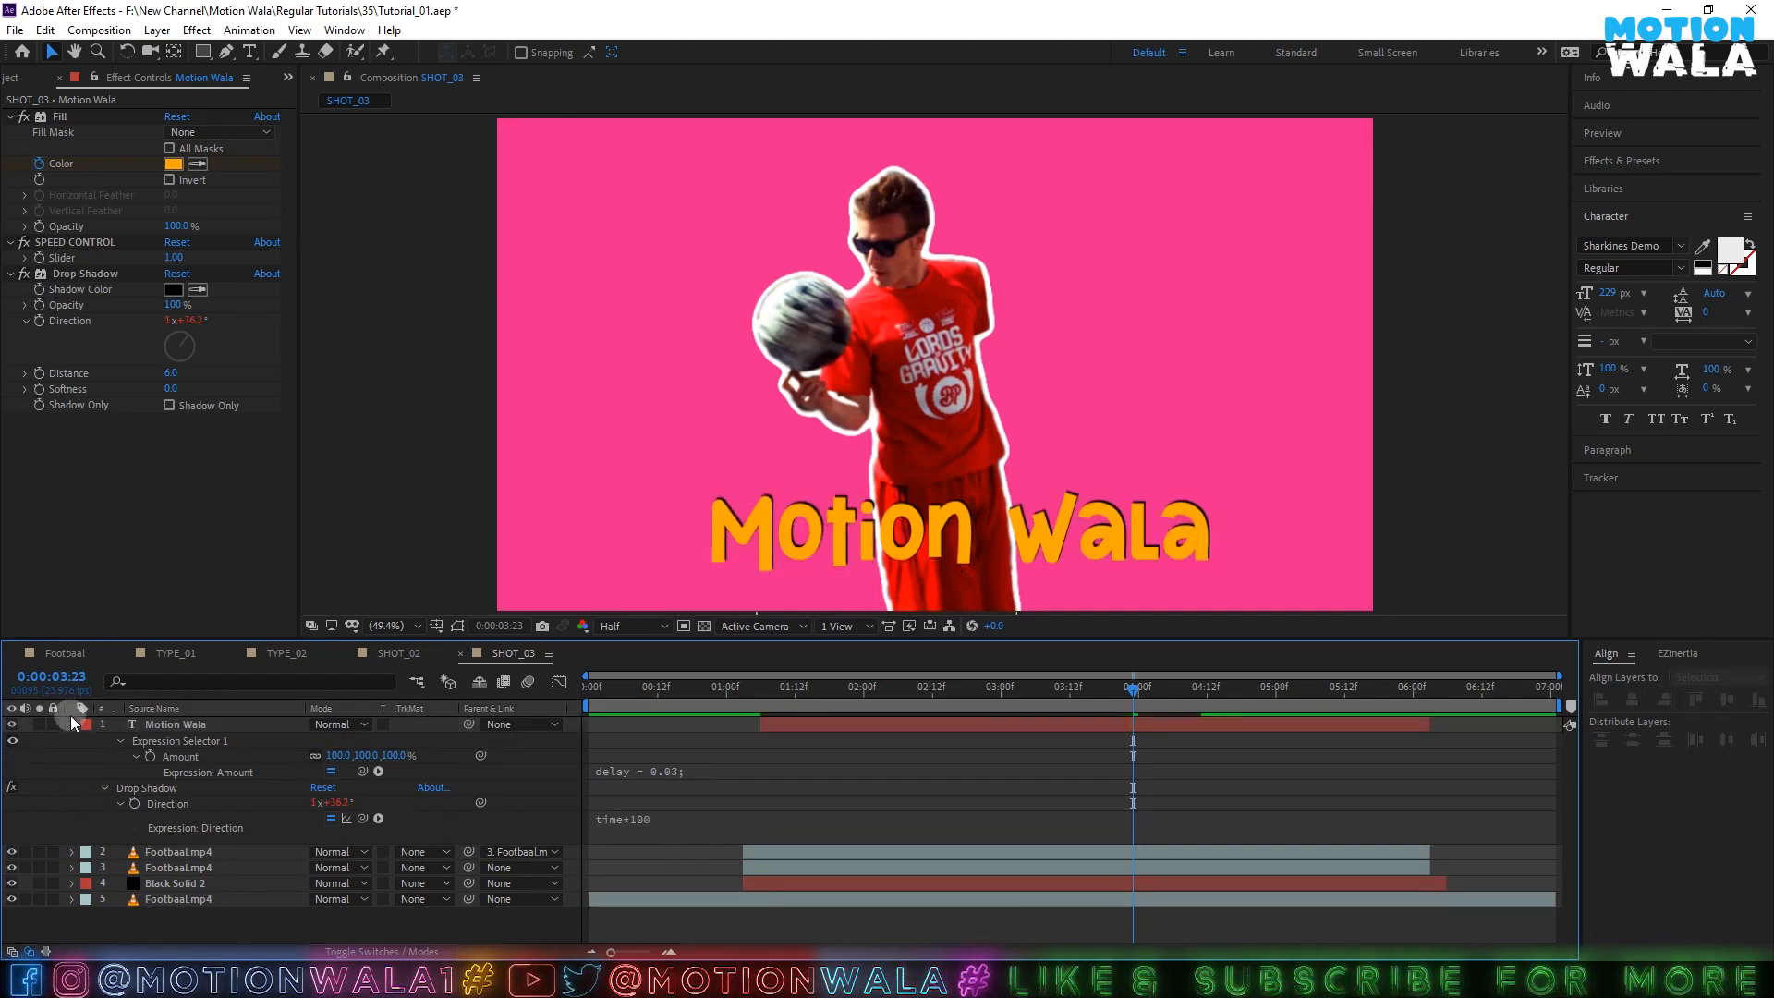
- Collapse the Motion Wala text layer's properties, save the project and clear the layer selection
{"action": "left_click", "coordinate": [72, 722]}
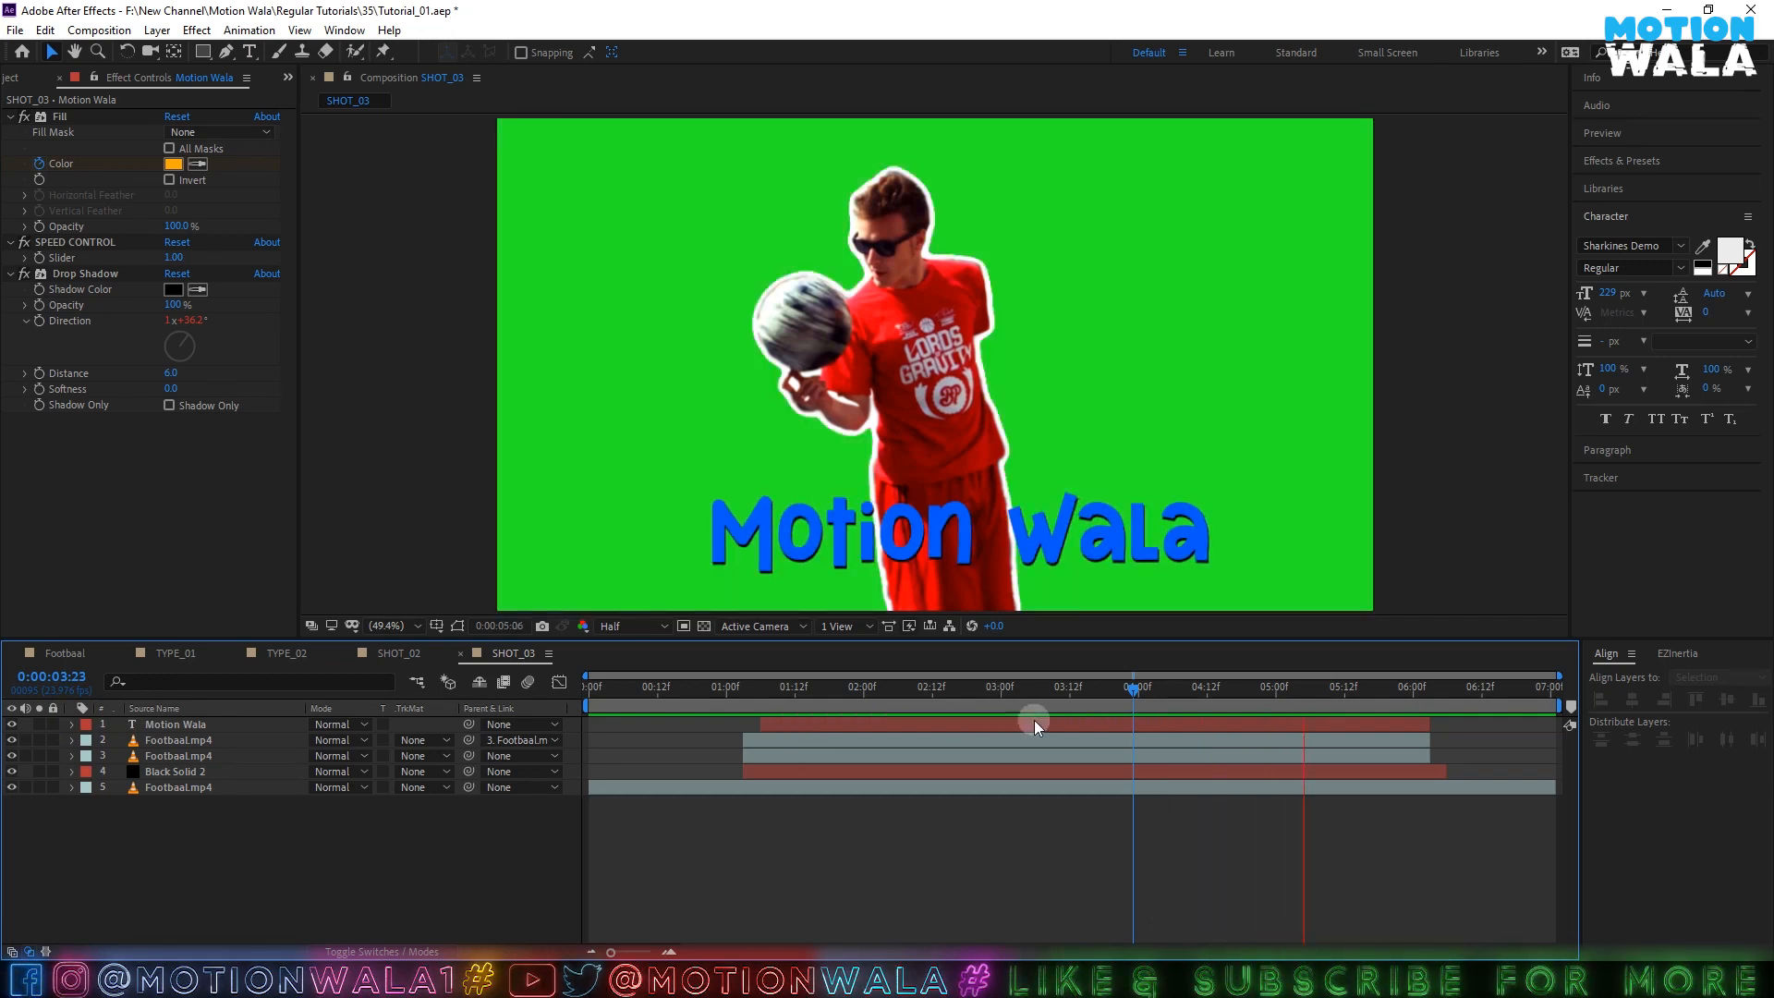
{"action": "key", "text": "ctrl+s"}
{"action": "left_click", "coordinate": [997, 785]}
{"action": "left_click", "coordinate": [1035, 830]}
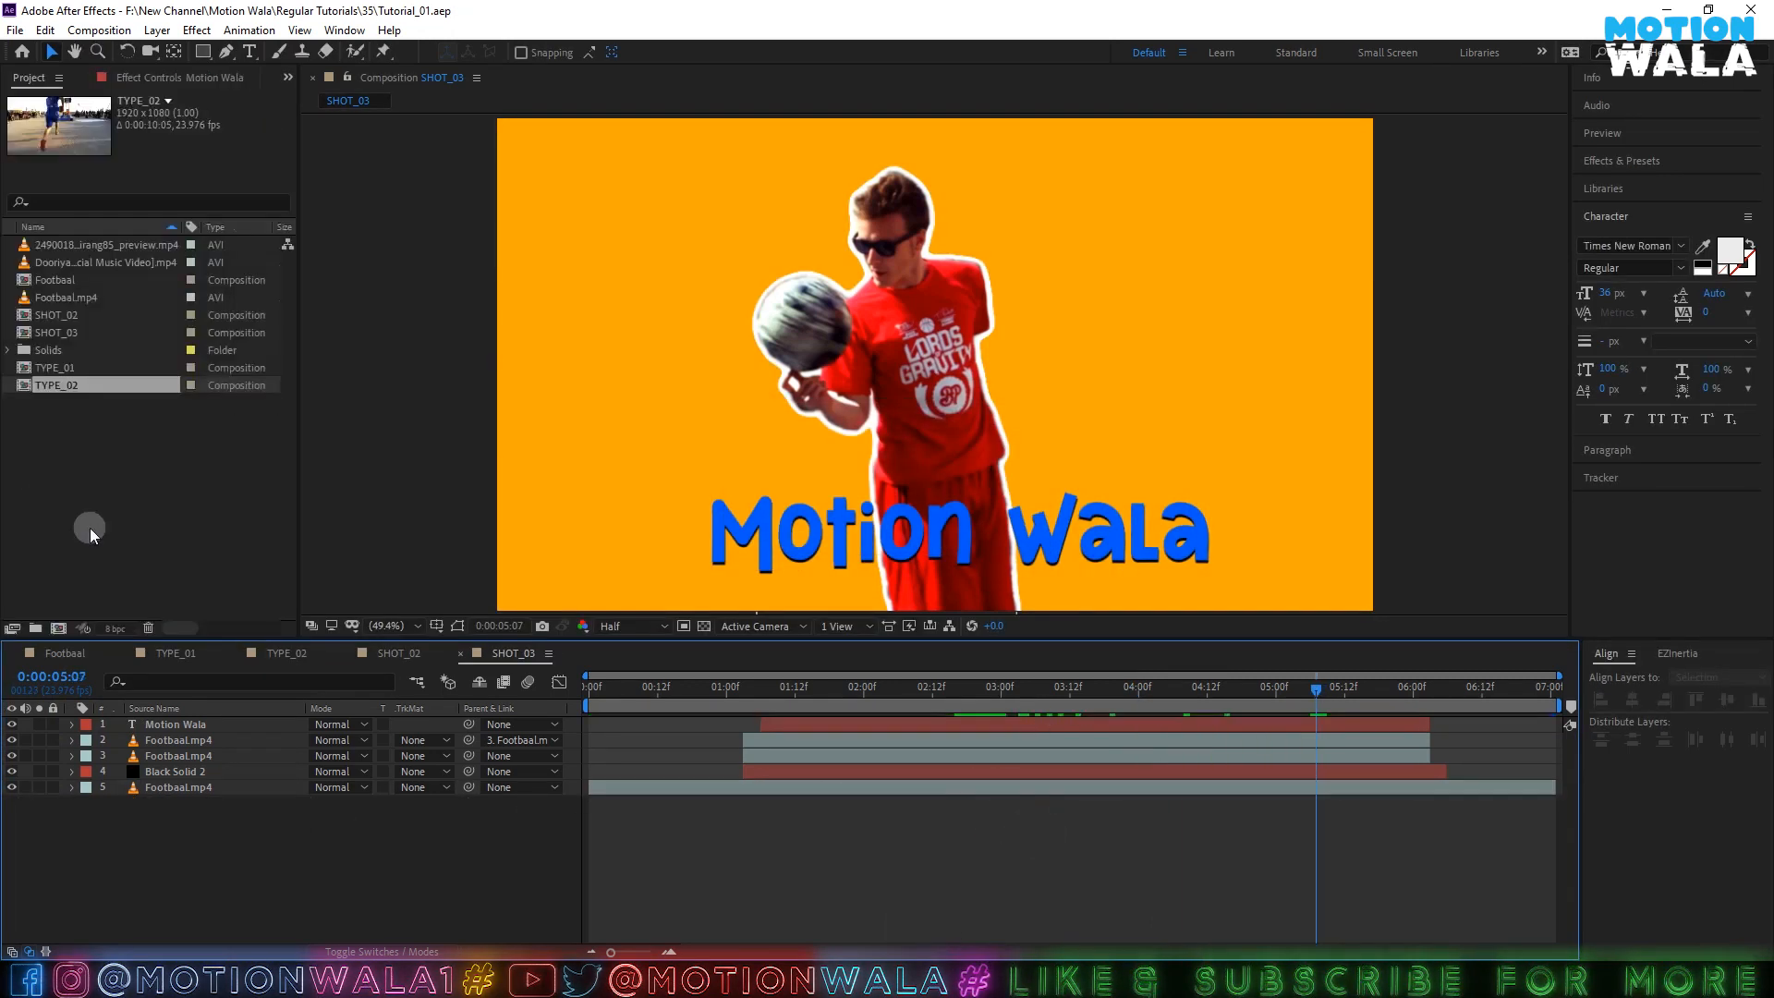
- Draw a red star with no stroke and position it inside the upper-left corner of the SHOT_03 frame
{"action": "left_click", "coordinate": [202, 51]}
{"action": "left_click_drag", "start_coordinate": [203, 52], "coordinate": [251, 133]}
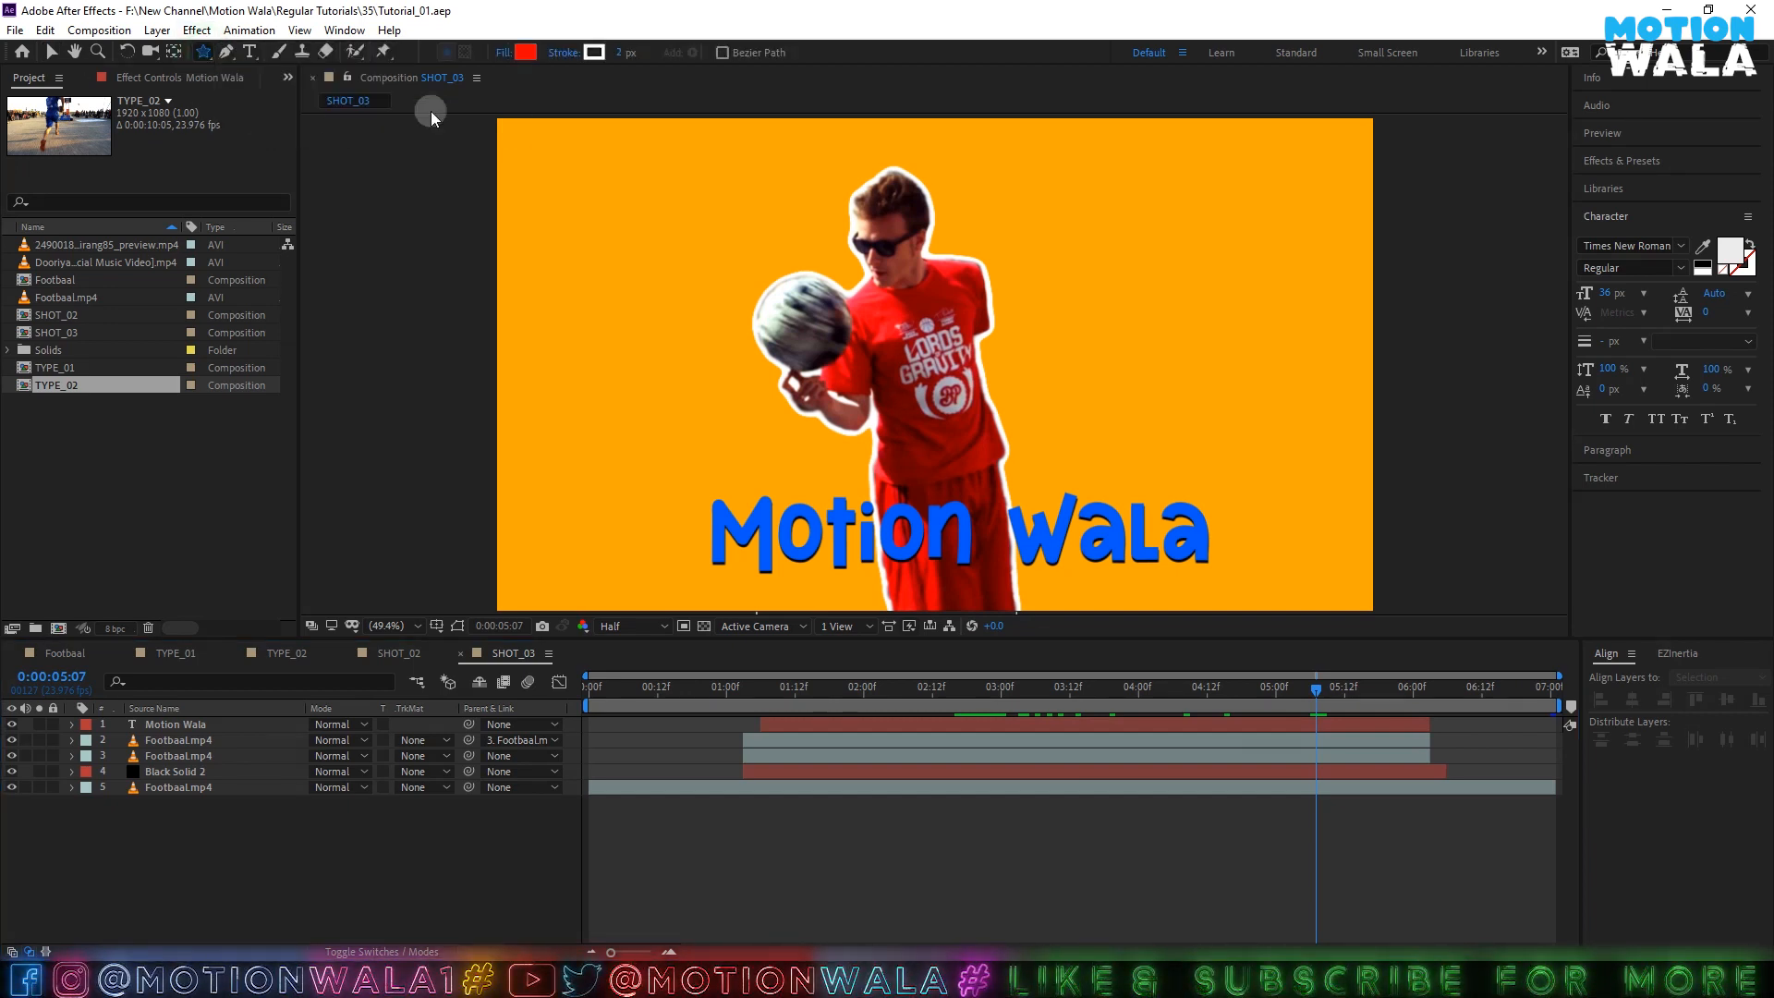
{"action": "left_click", "coordinate": [549, 54]}
{"action": "left_click", "coordinate": [792, 437]}
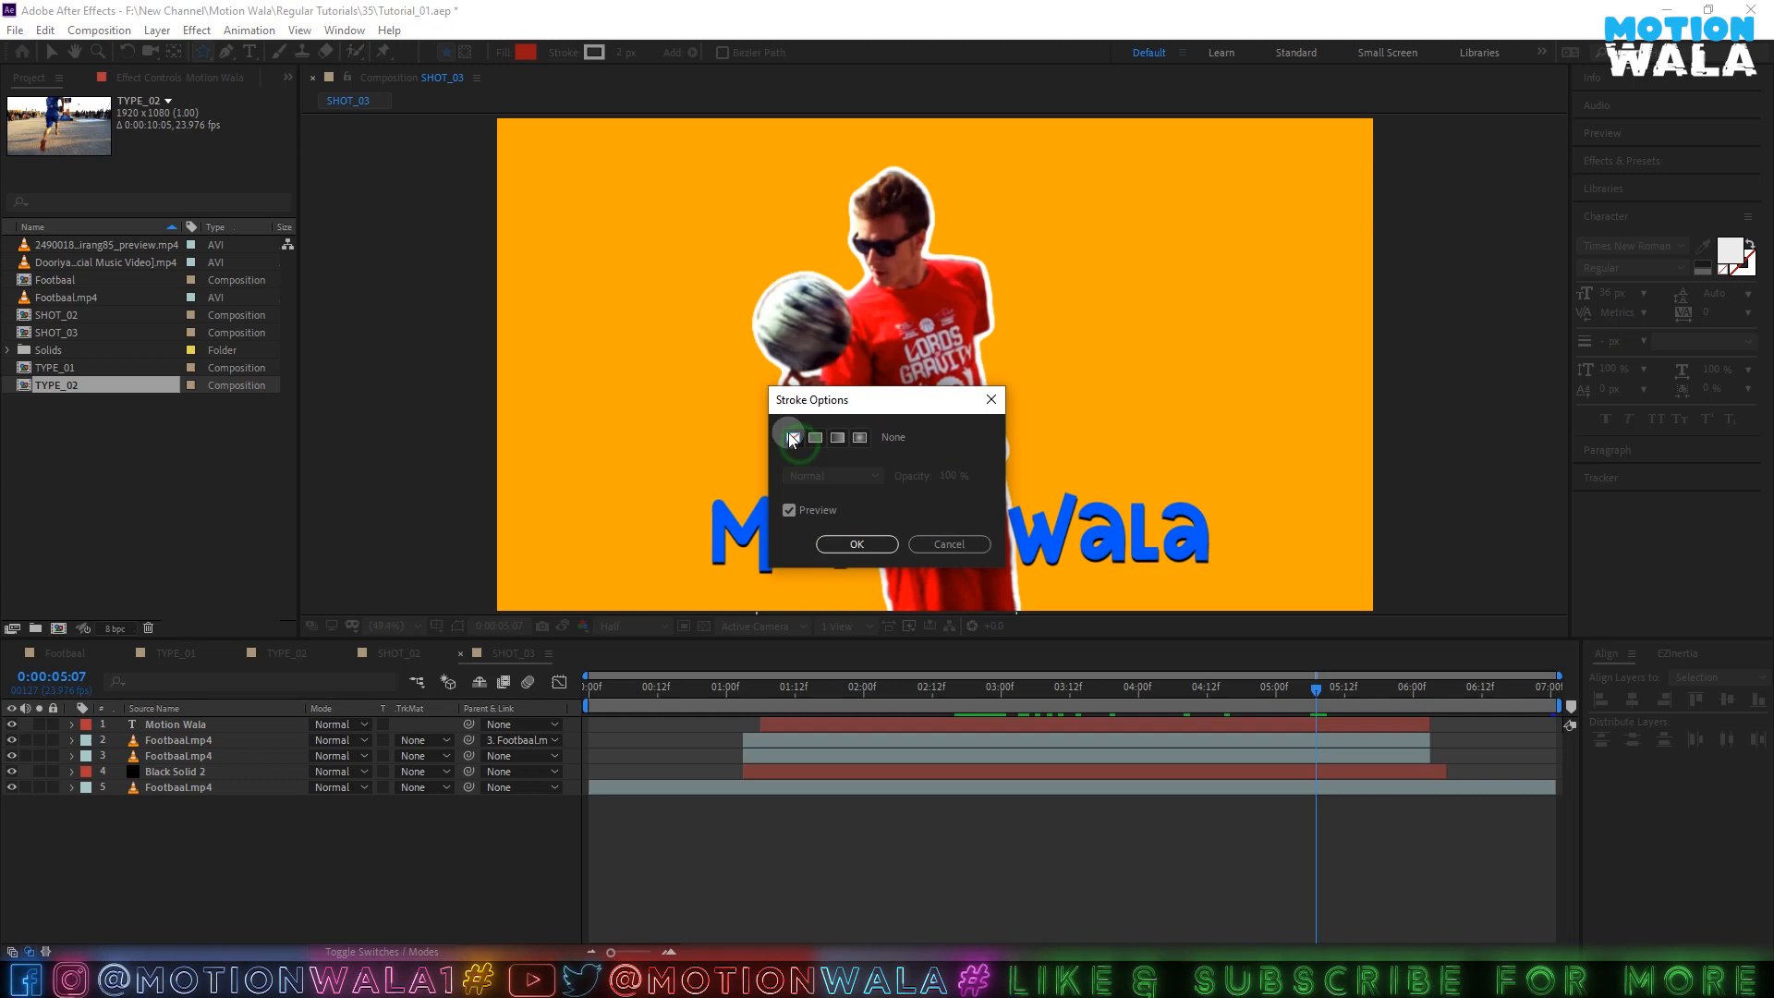
{"action": "left_click", "coordinate": [859, 543]}
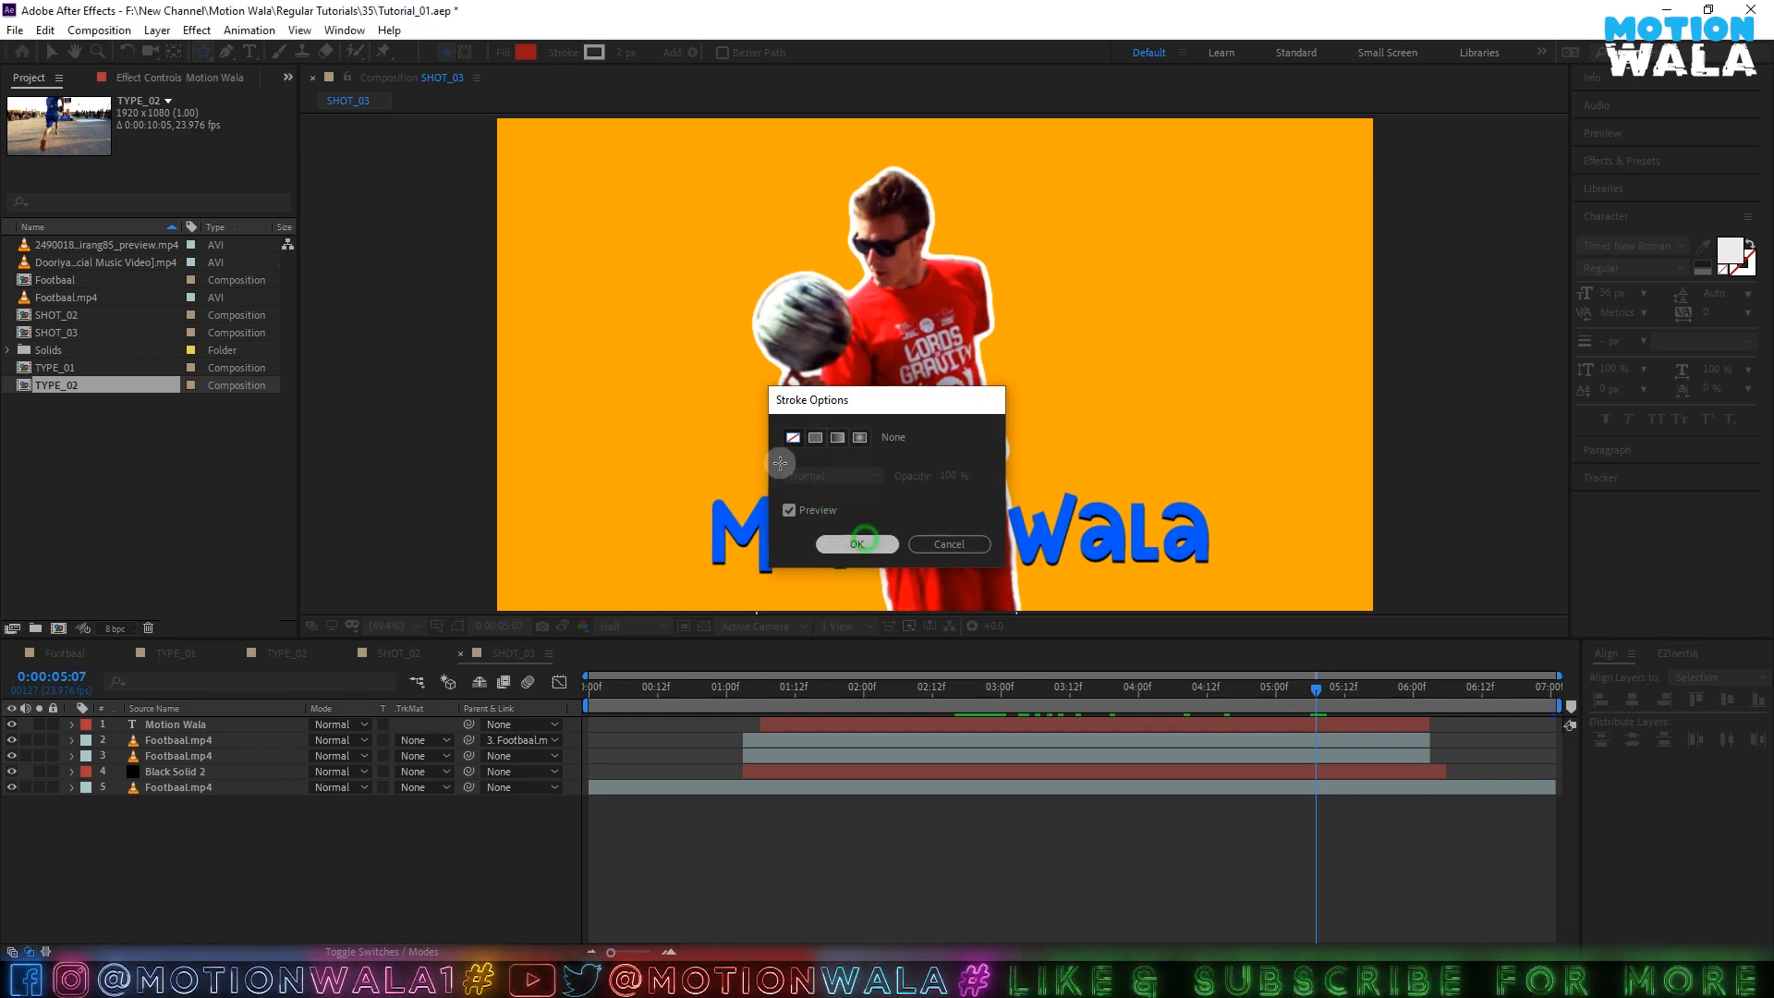
{"action": "left_click_drag", "start_coordinate": [535, 167], "coordinate": [582, 215]}
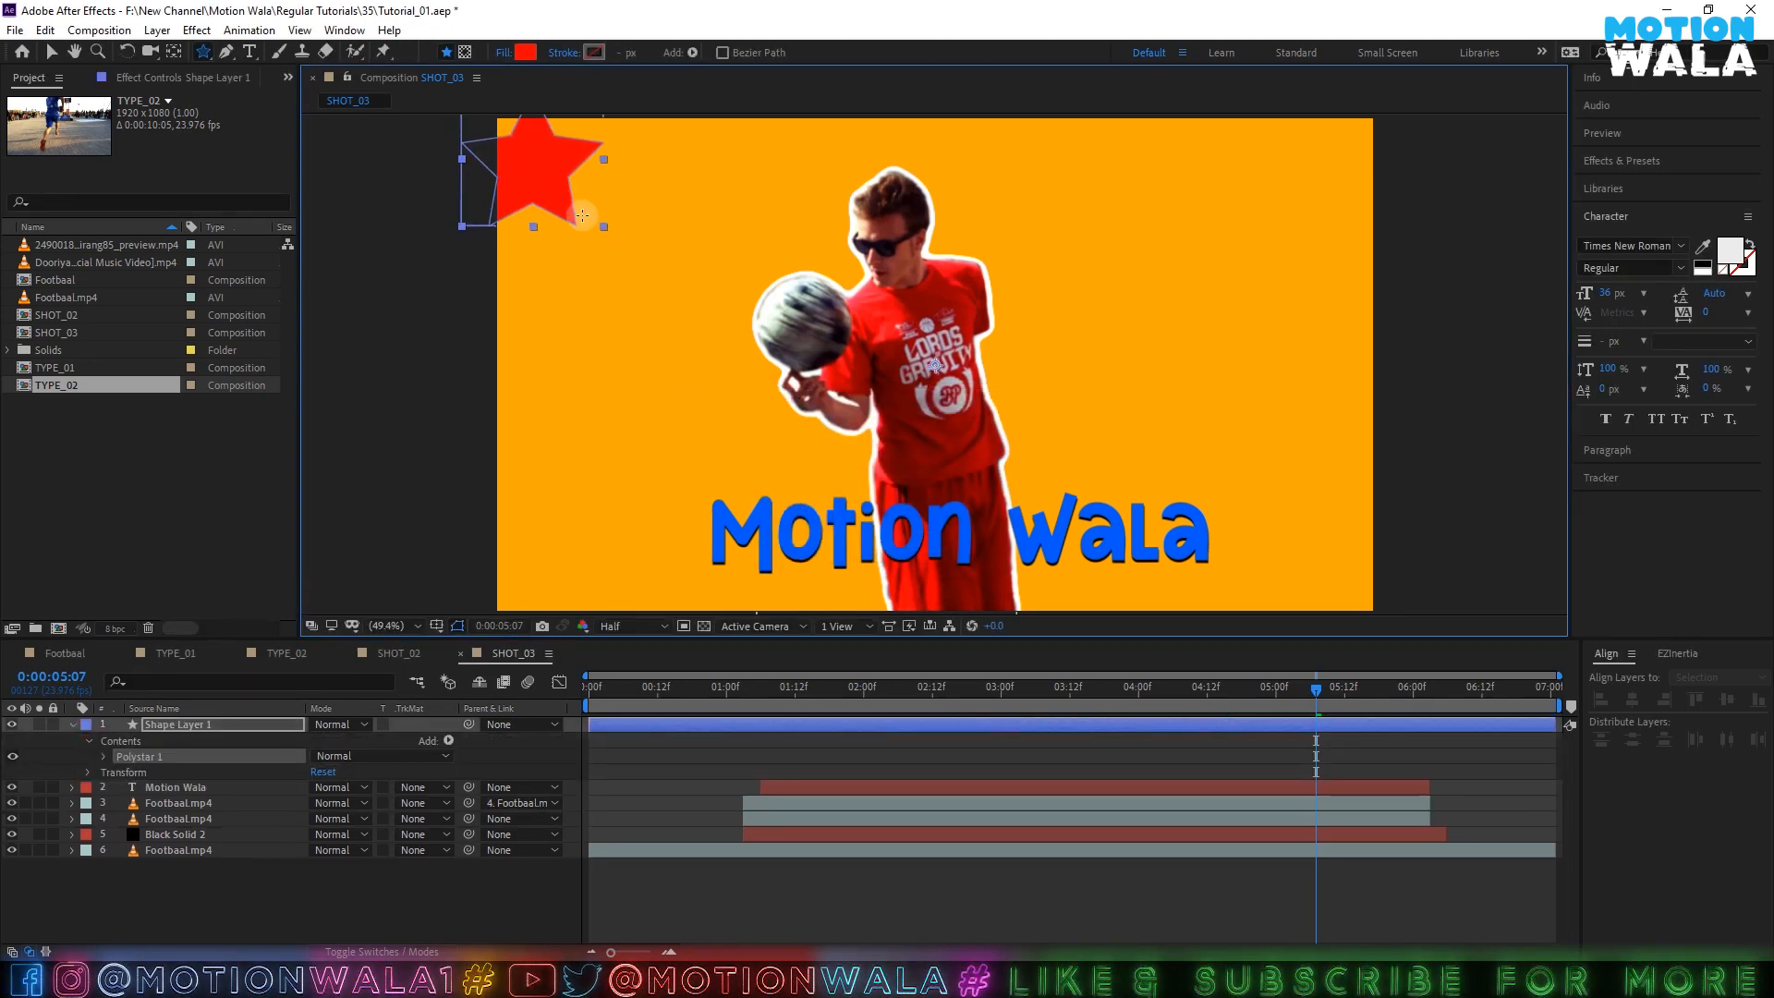
{"action": "left_click", "coordinate": [49, 52]}
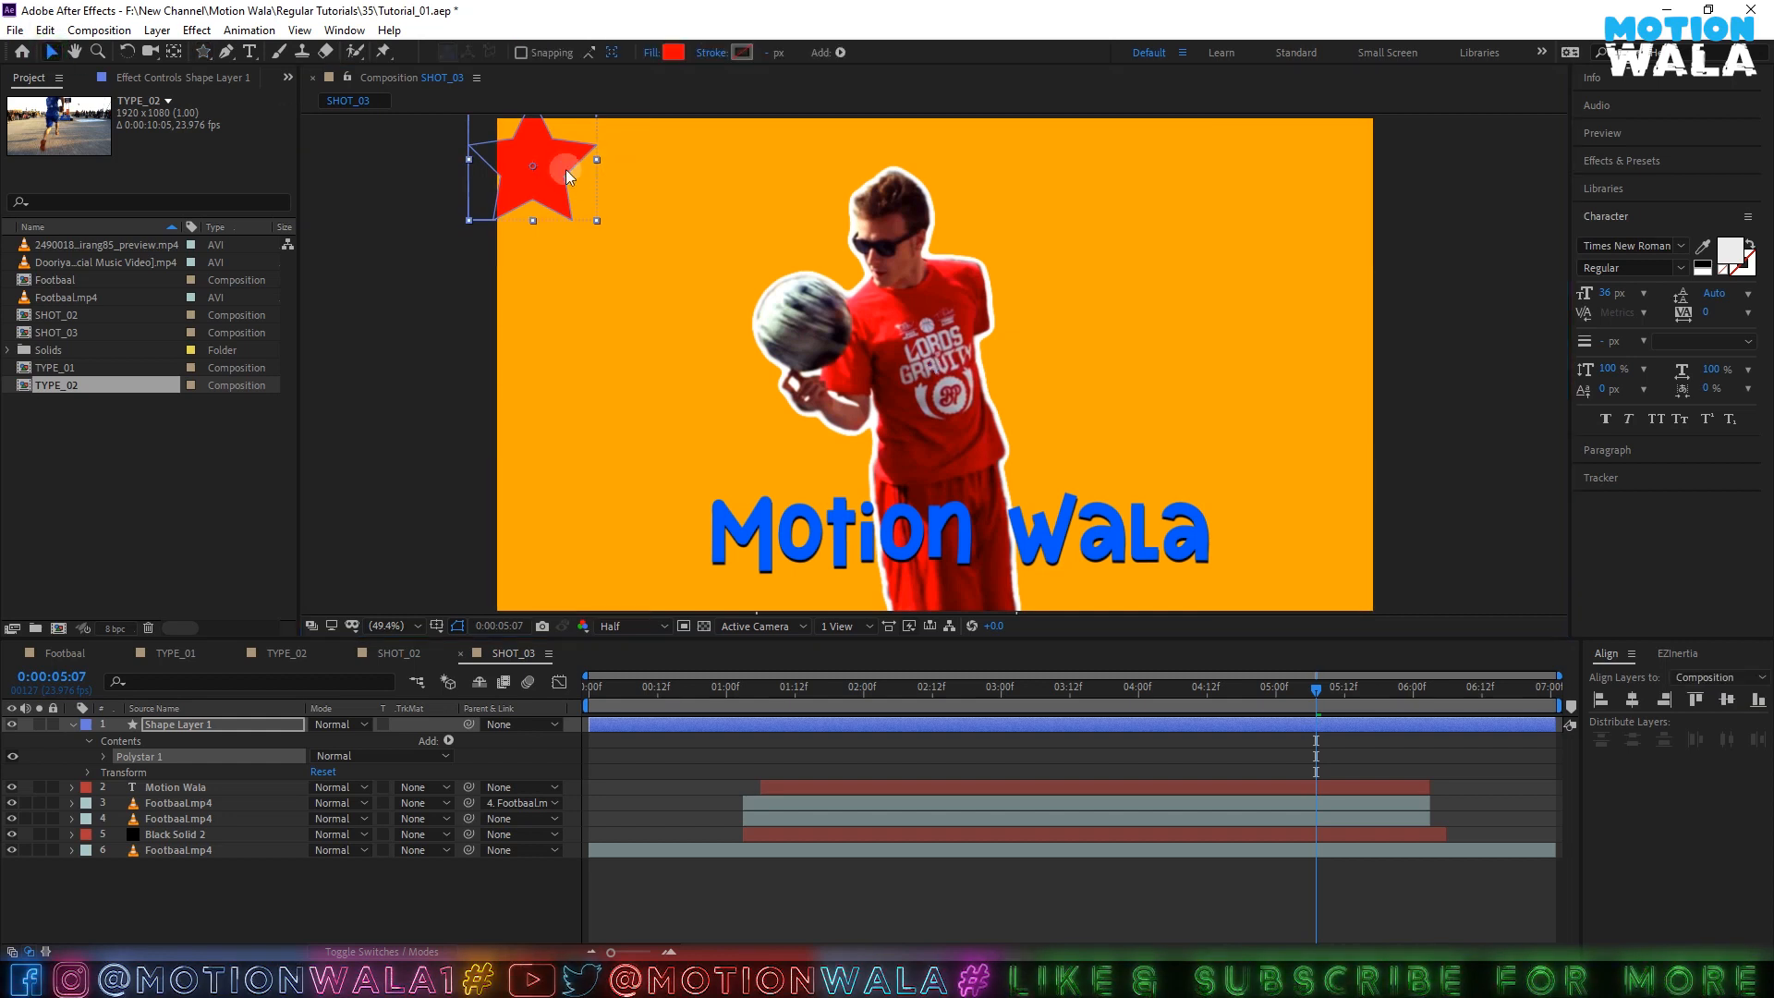
{"action": "left_click_drag", "start_coordinate": [565, 169], "coordinate": [605, 197]}
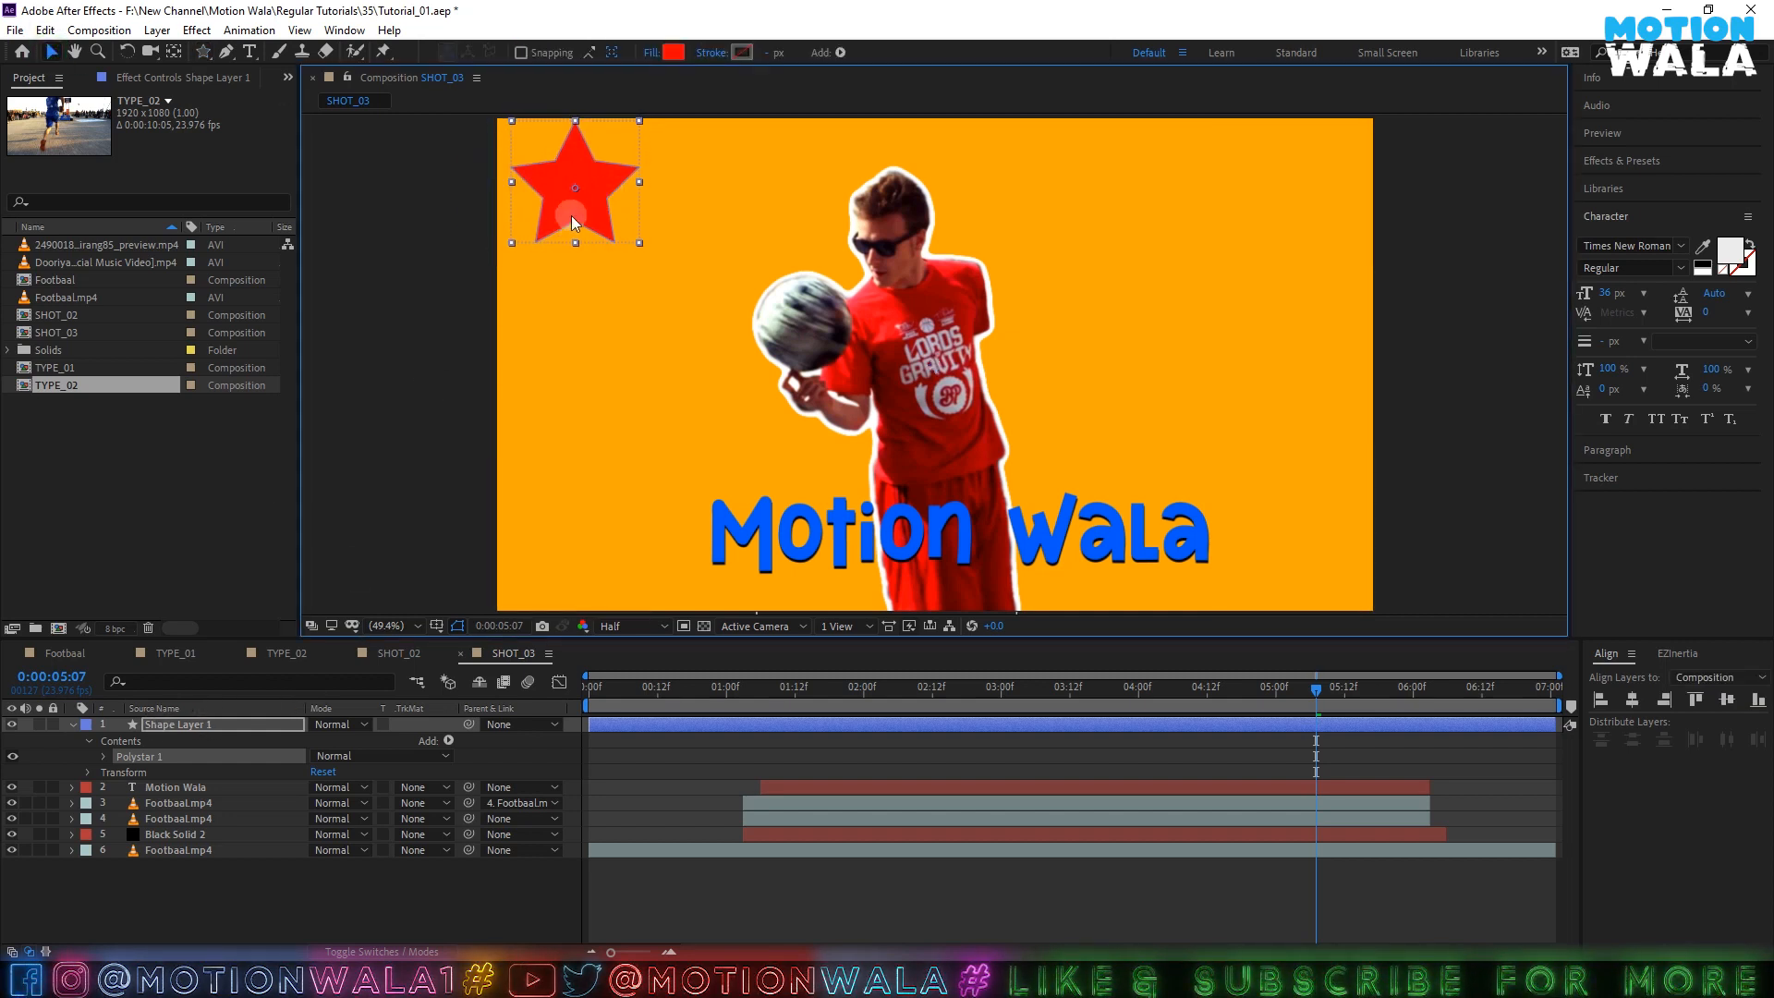
- Change the star's fill color to white (FFFFFF) and delete Stroke 1 from Polystar 1
{"action": "left_click", "coordinate": [674, 55]}
{"action": "left_click_drag", "start_coordinate": [176, 296], "coordinate": [13, 174]}
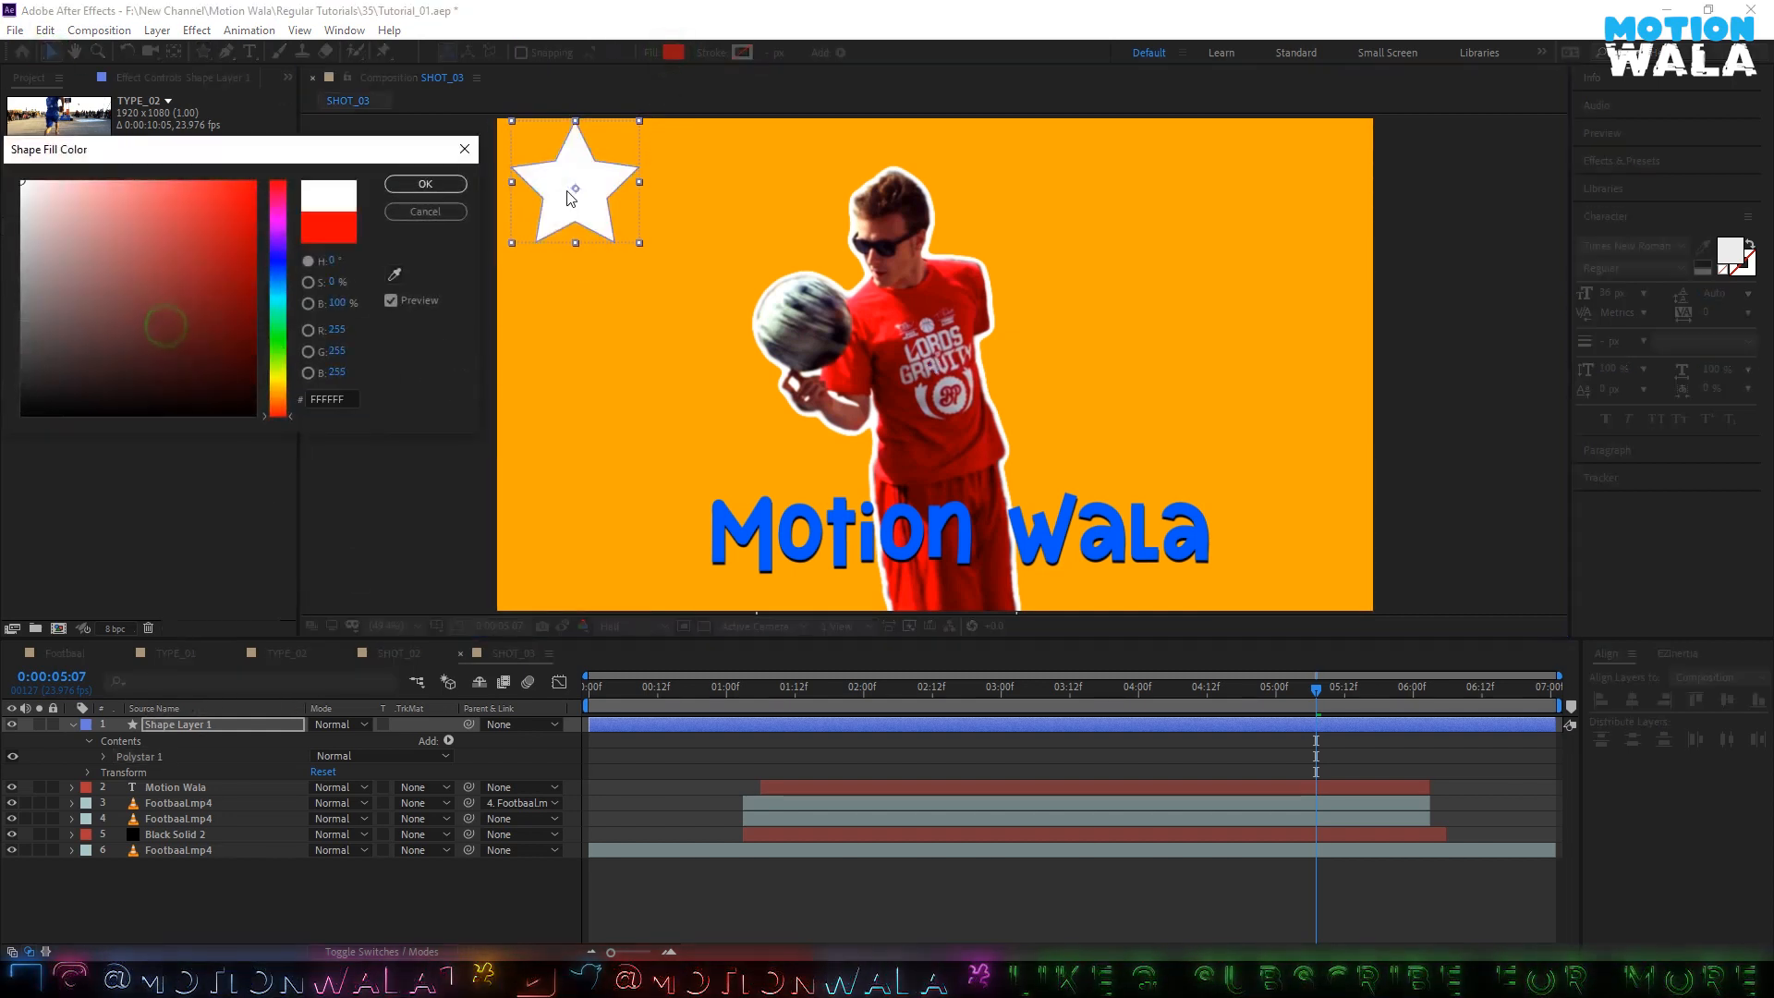
{"action": "left_click", "coordinate": [462, 185]}
{"action": "left_click", "coordinate": [104, 756]}
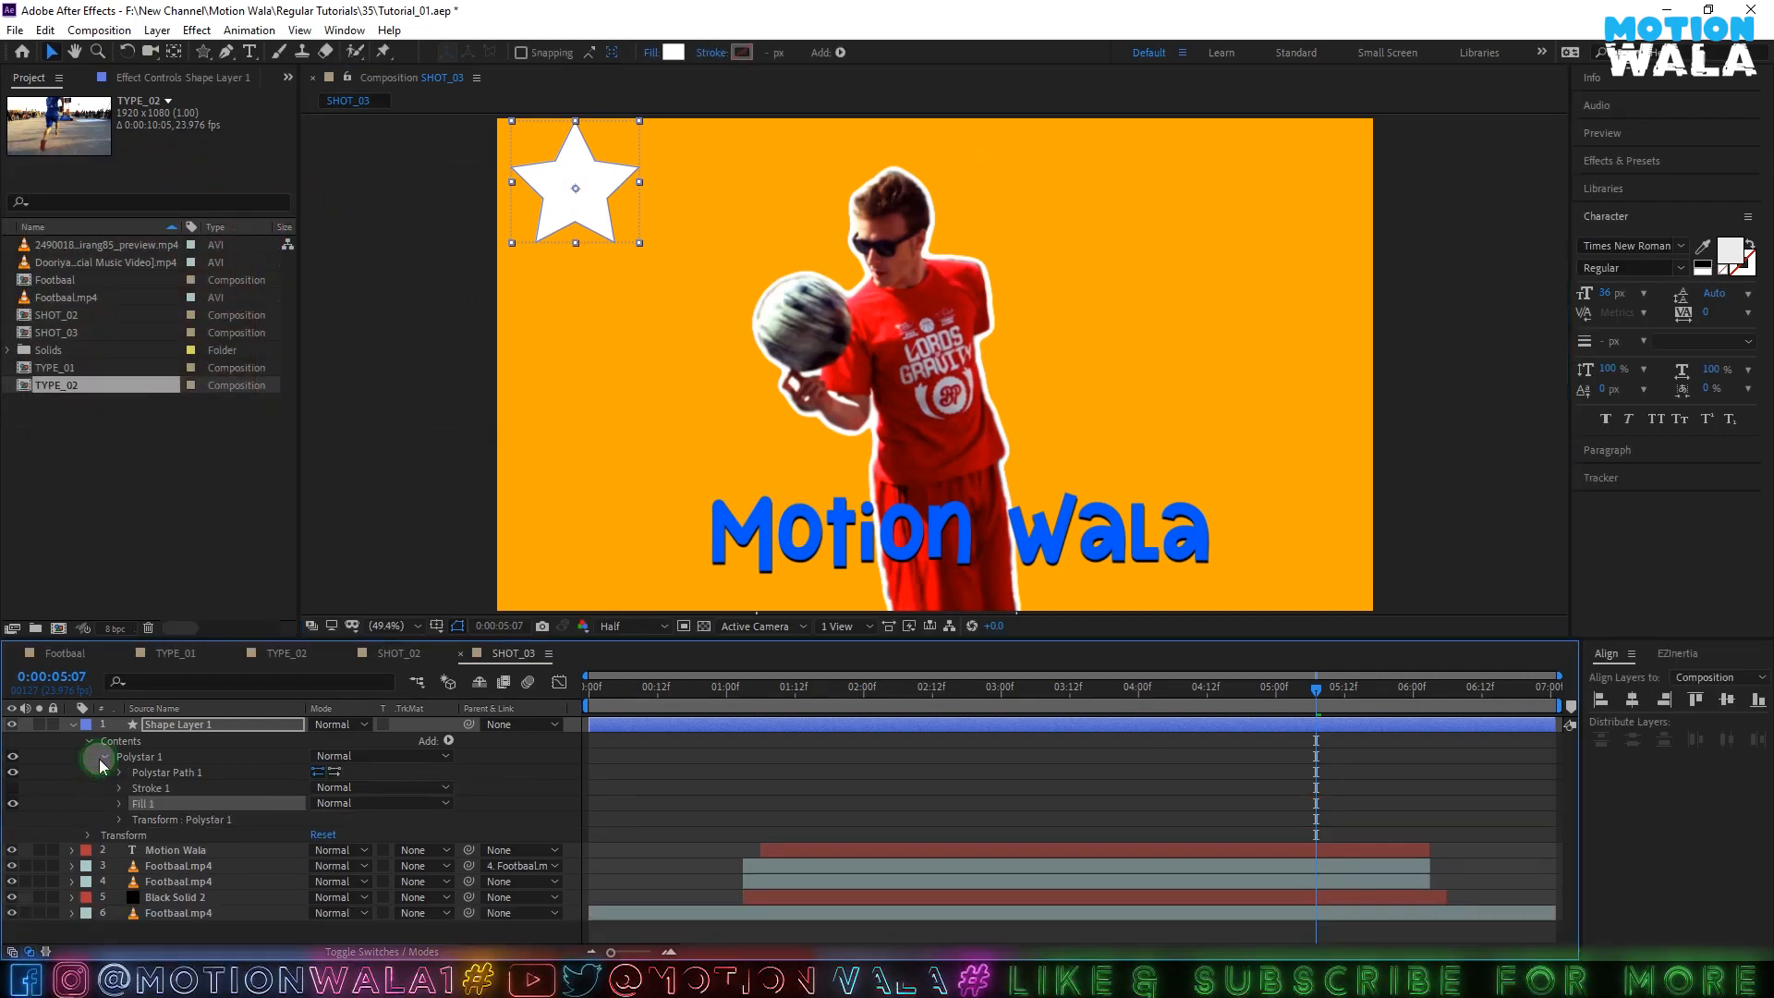
{"action": "left_click", "coordinate": [150, 780]}
{"action": "key", "text": "Delete"}
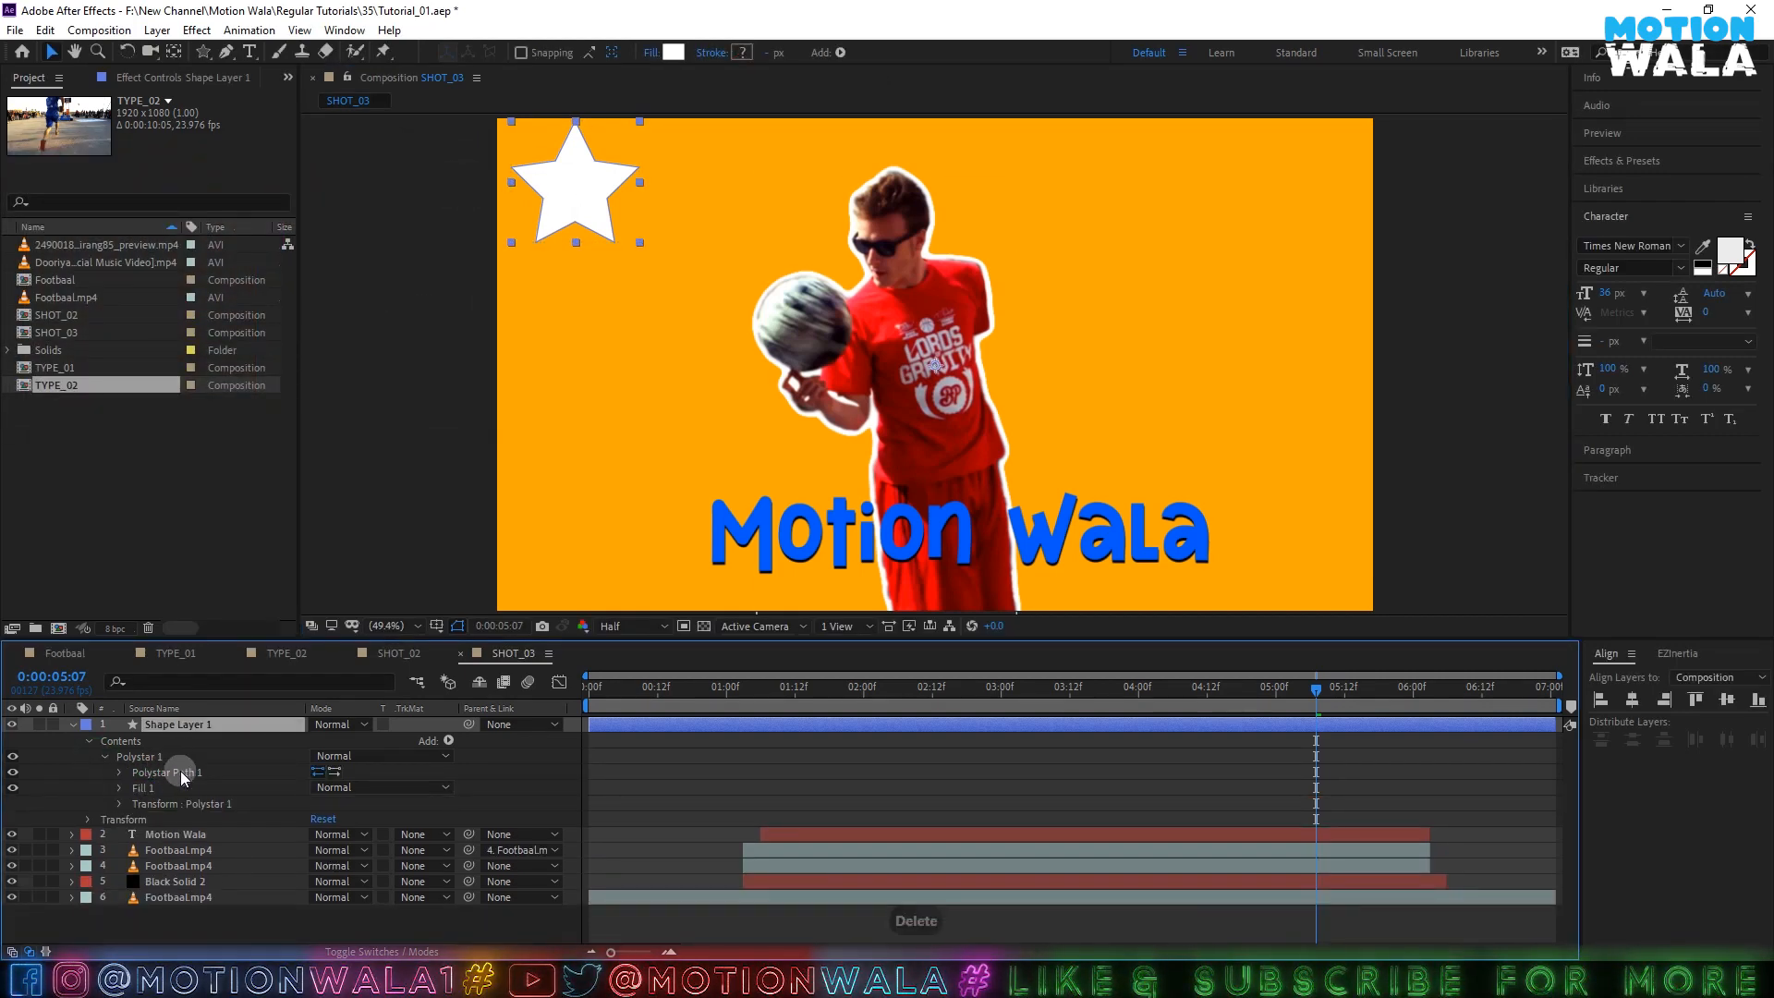
- Add a Repeater to the star's Polystar 1 group
{"action": "left_click", "coordinate": [166, 756]}
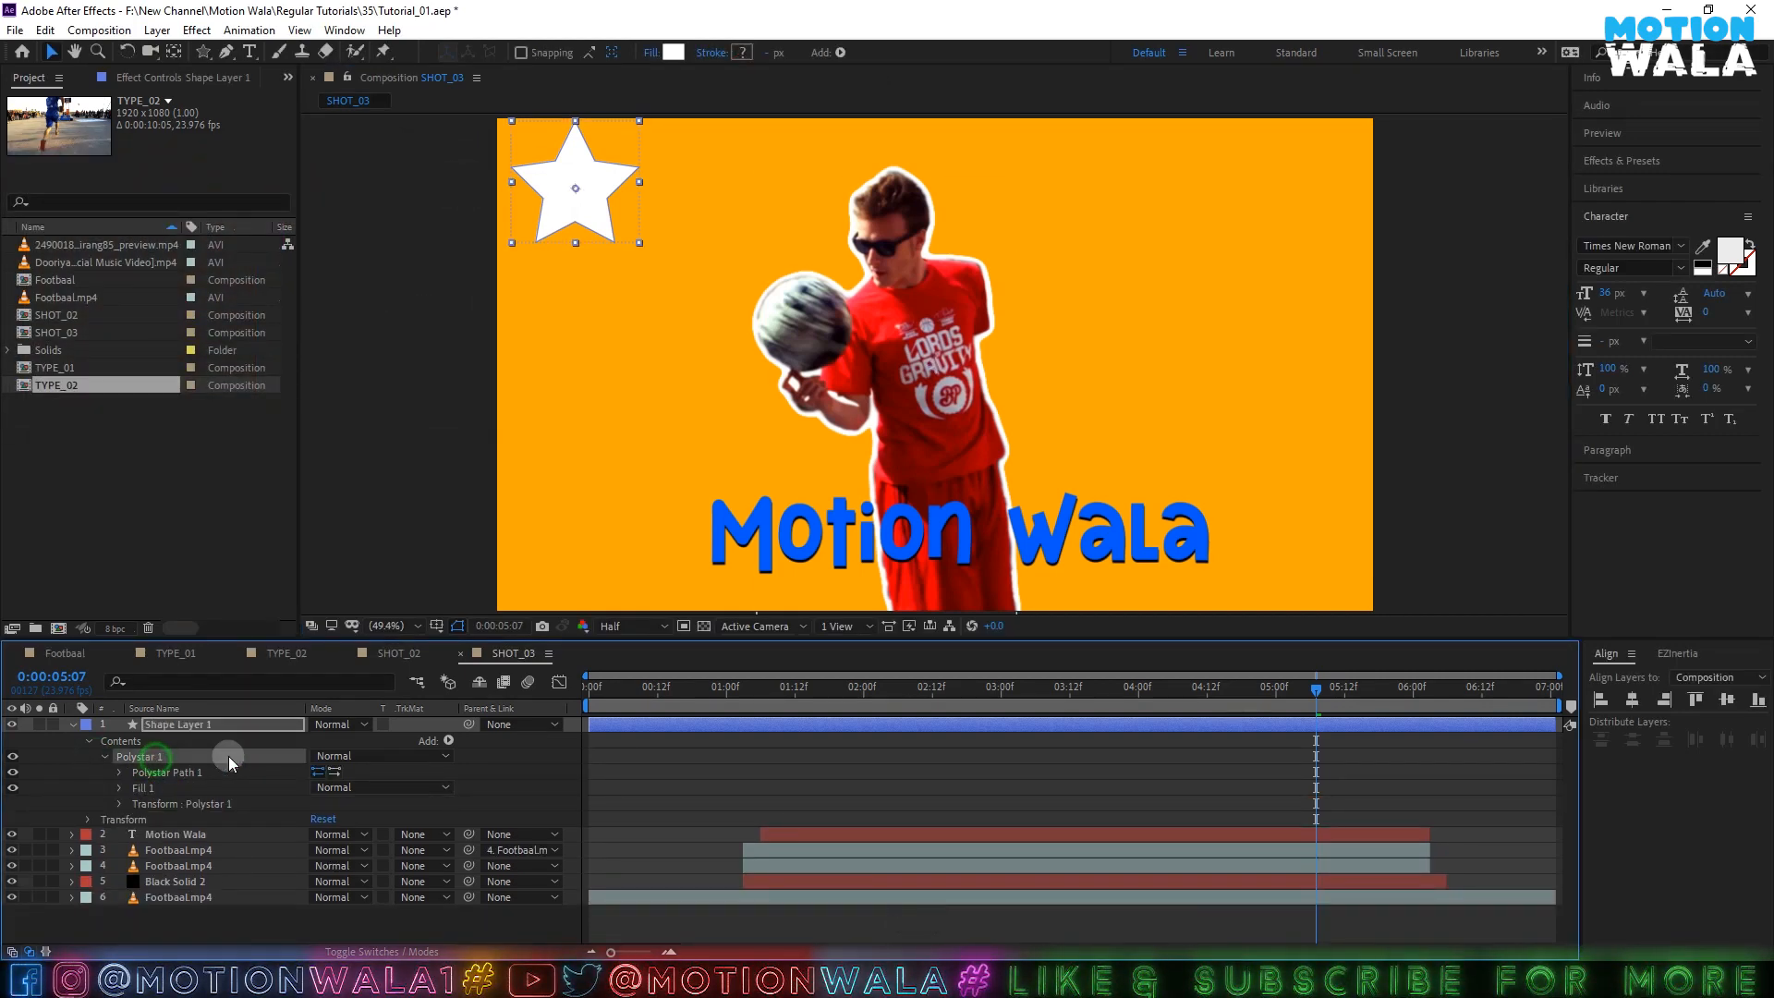
{"action": "left_click", "coordinate": [449, 741]}
{"action": "left_click", "coordinate": [503, 598]}
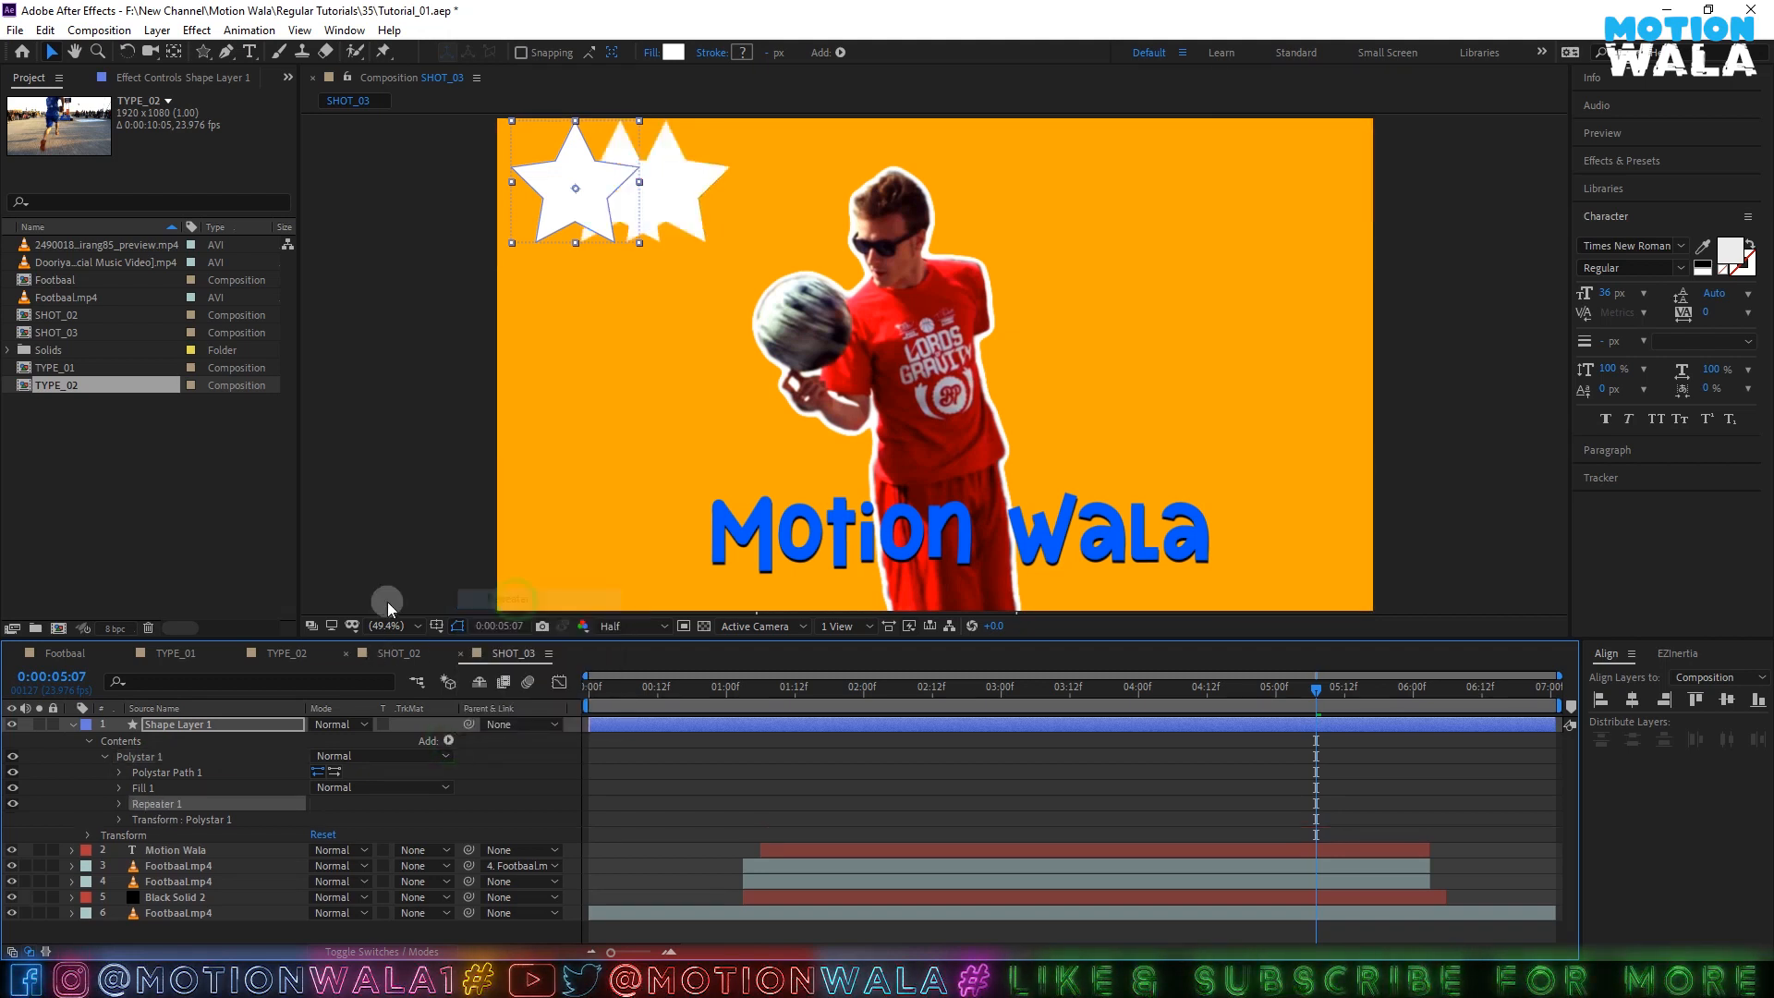
- Set the Scale in Polystar 1's own transform to 75%
{"action": "left_click", "coordinate": [123, 773]}
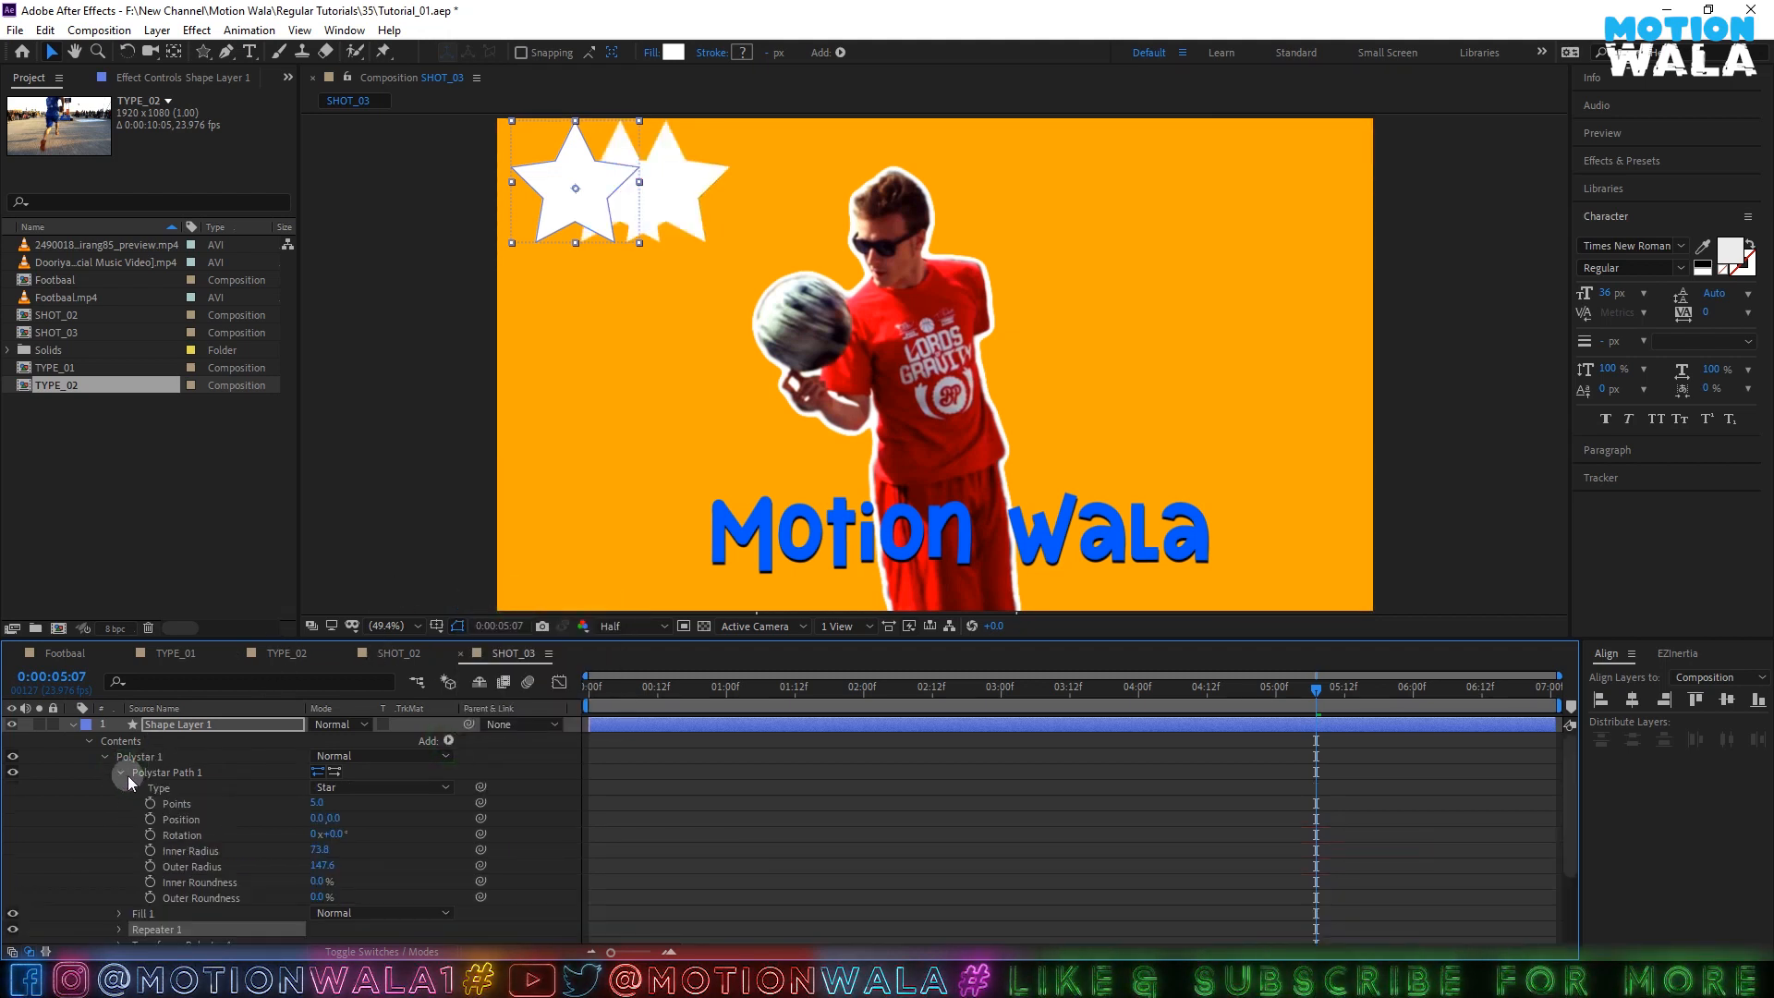
{"action": "left_click", "coordinate": [120, 773]}
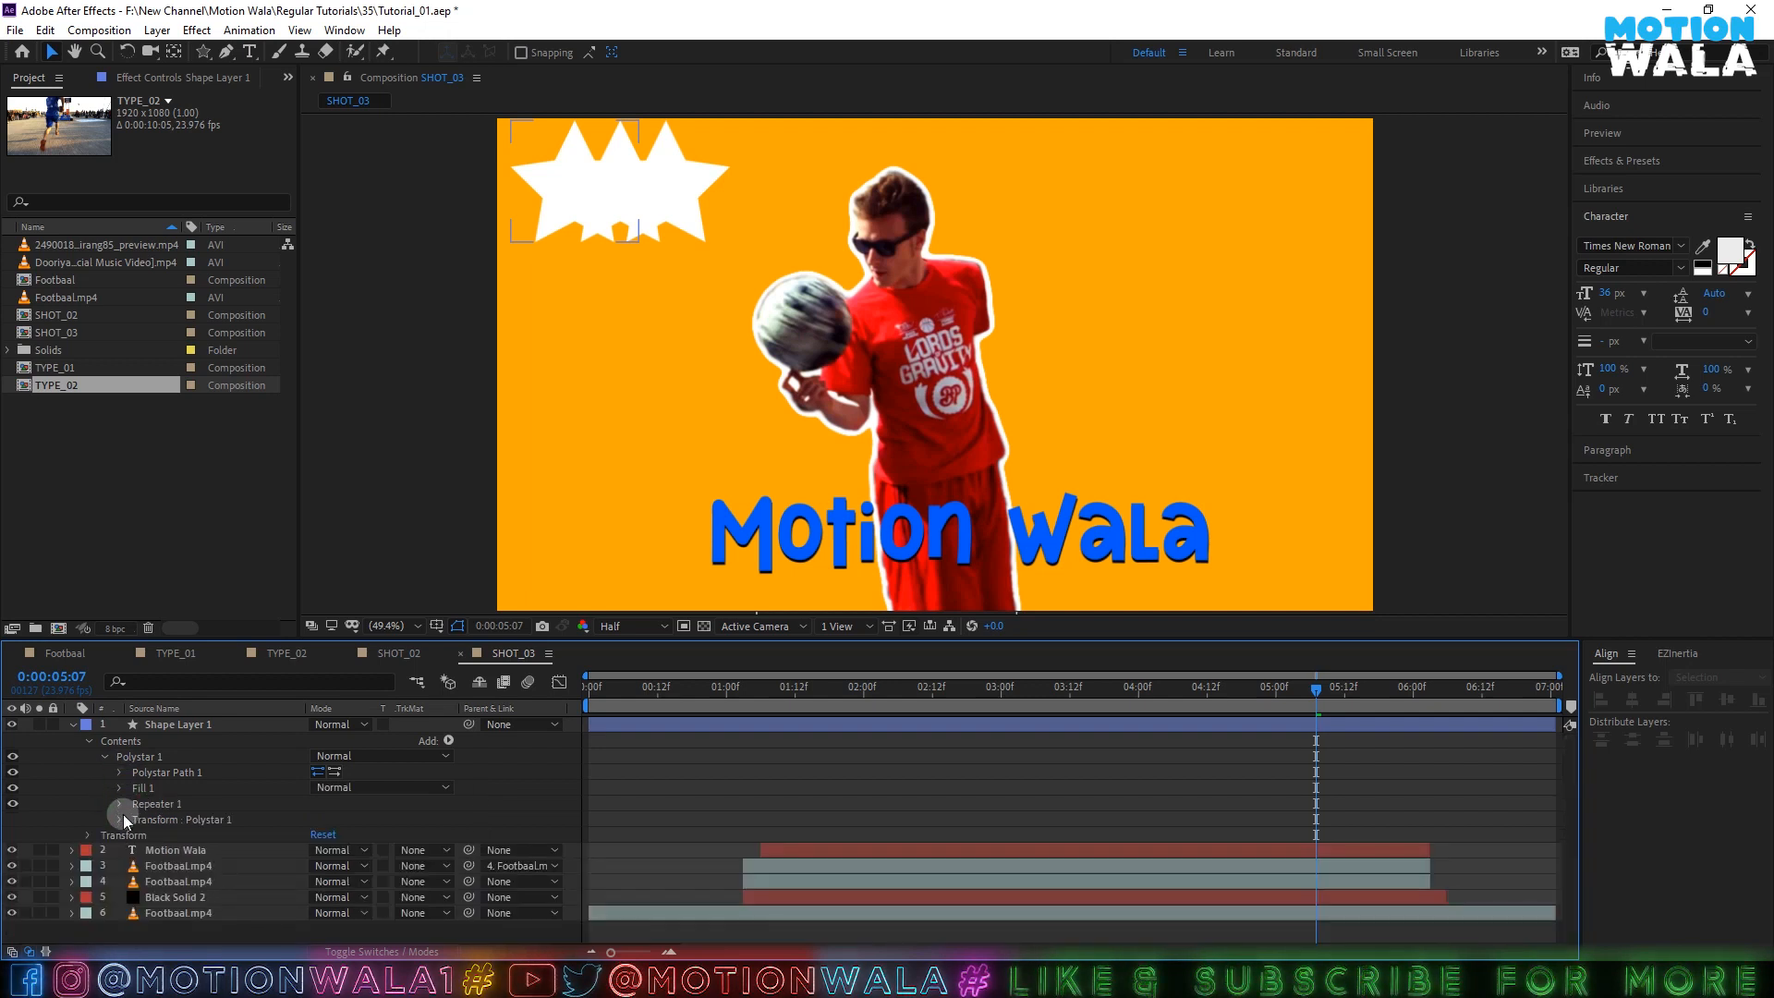
{"action": "left_click", "coordinate": [121, 819]}
{"action": "left_click_drag", "start_coordinate": [345, 868], "coordinate": [320, 866]}
{"action": "left_click", "coordinate": [336, 865]}
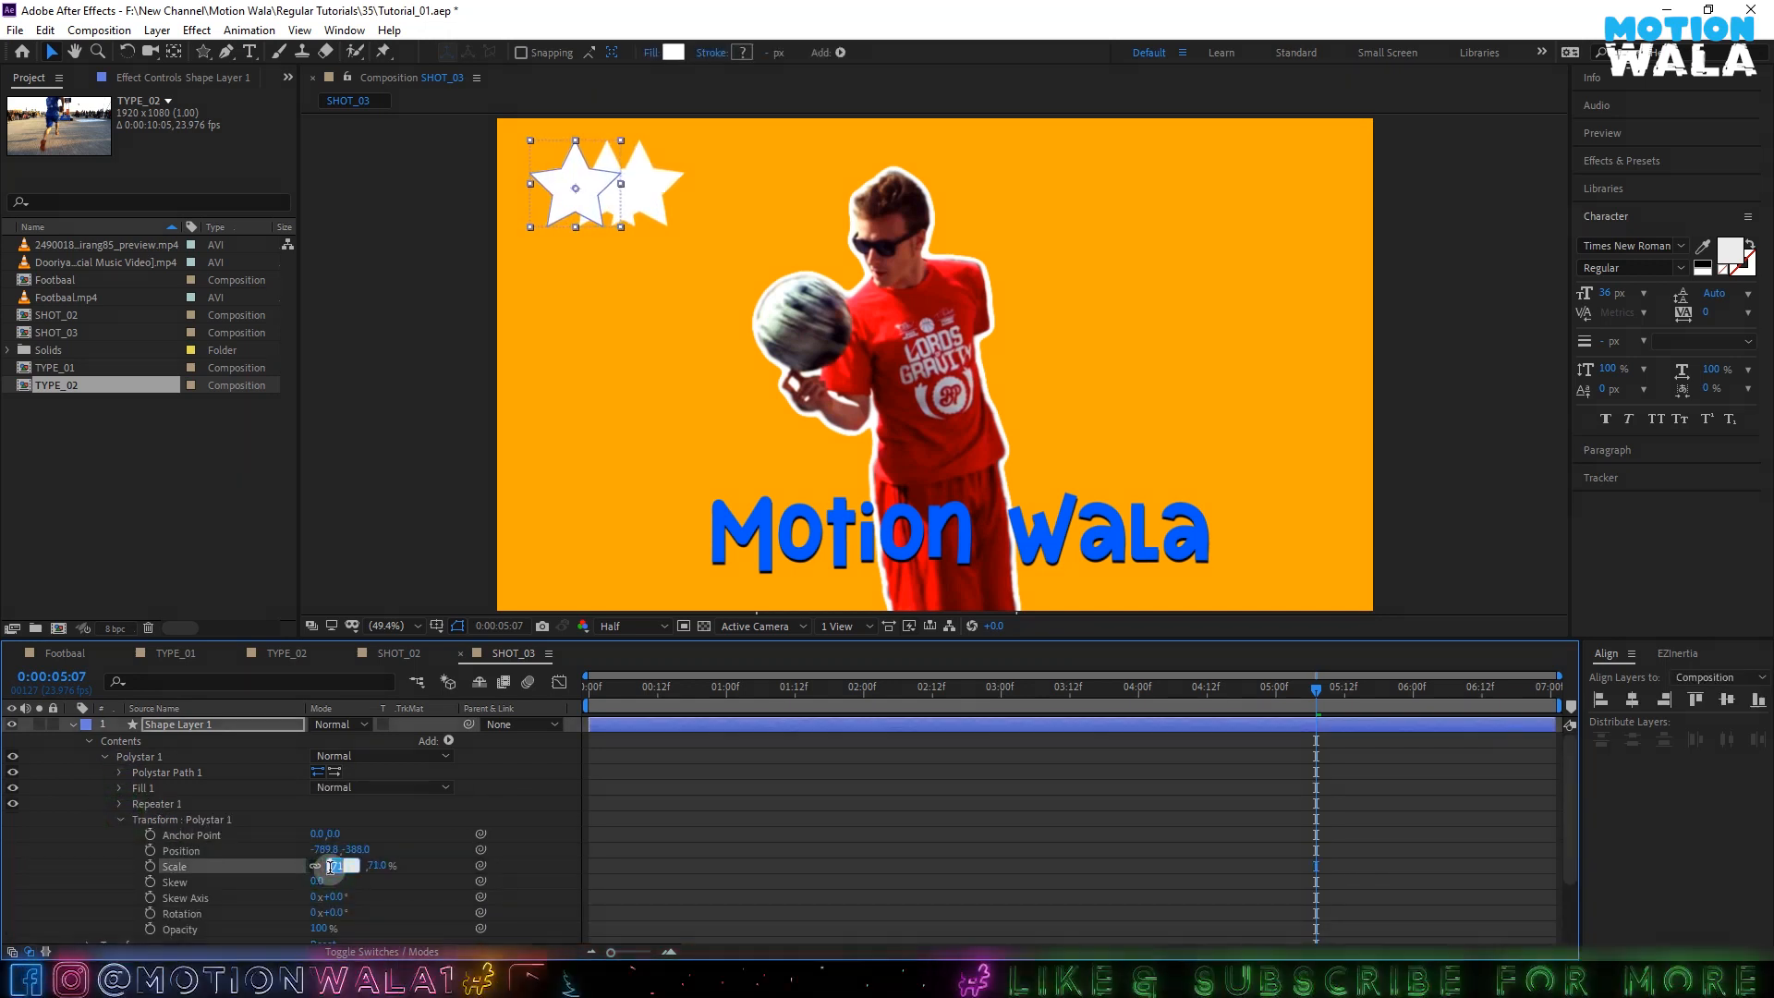
{"action": "type", "text": "75"}
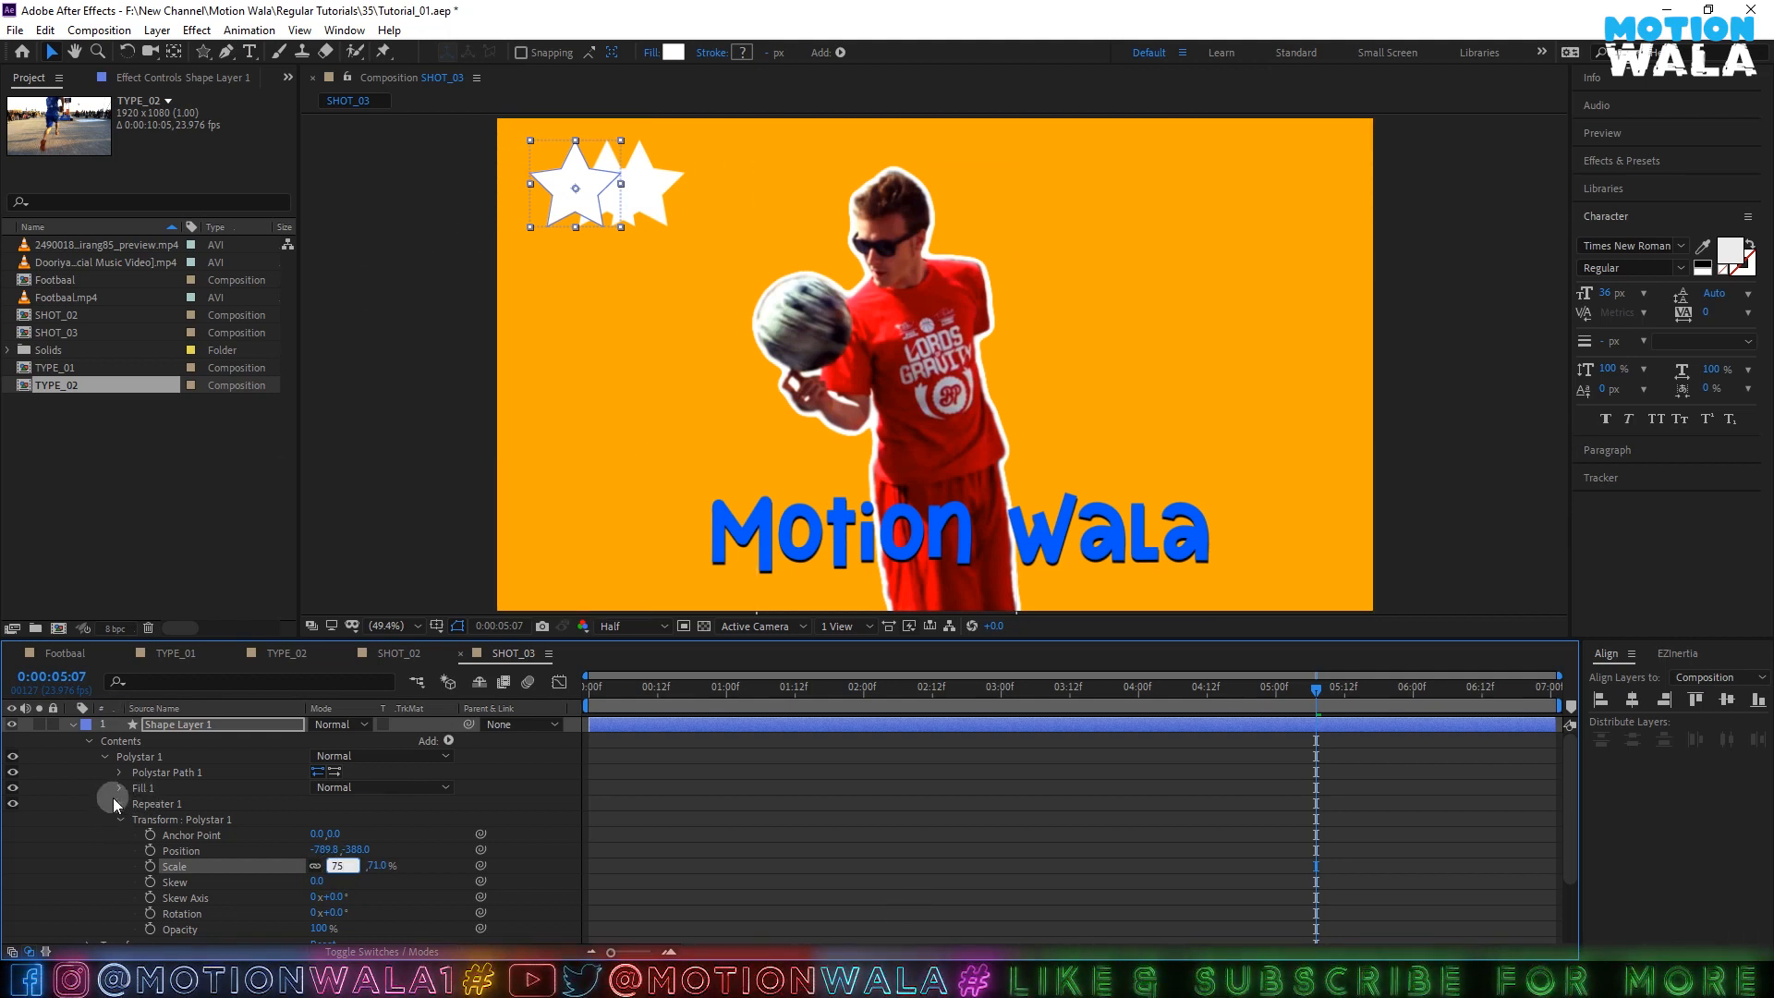
- Set the Outer Radius of Polystar Path 1 to 40
{"action": "left_click", "coordinate": [119, 774]}
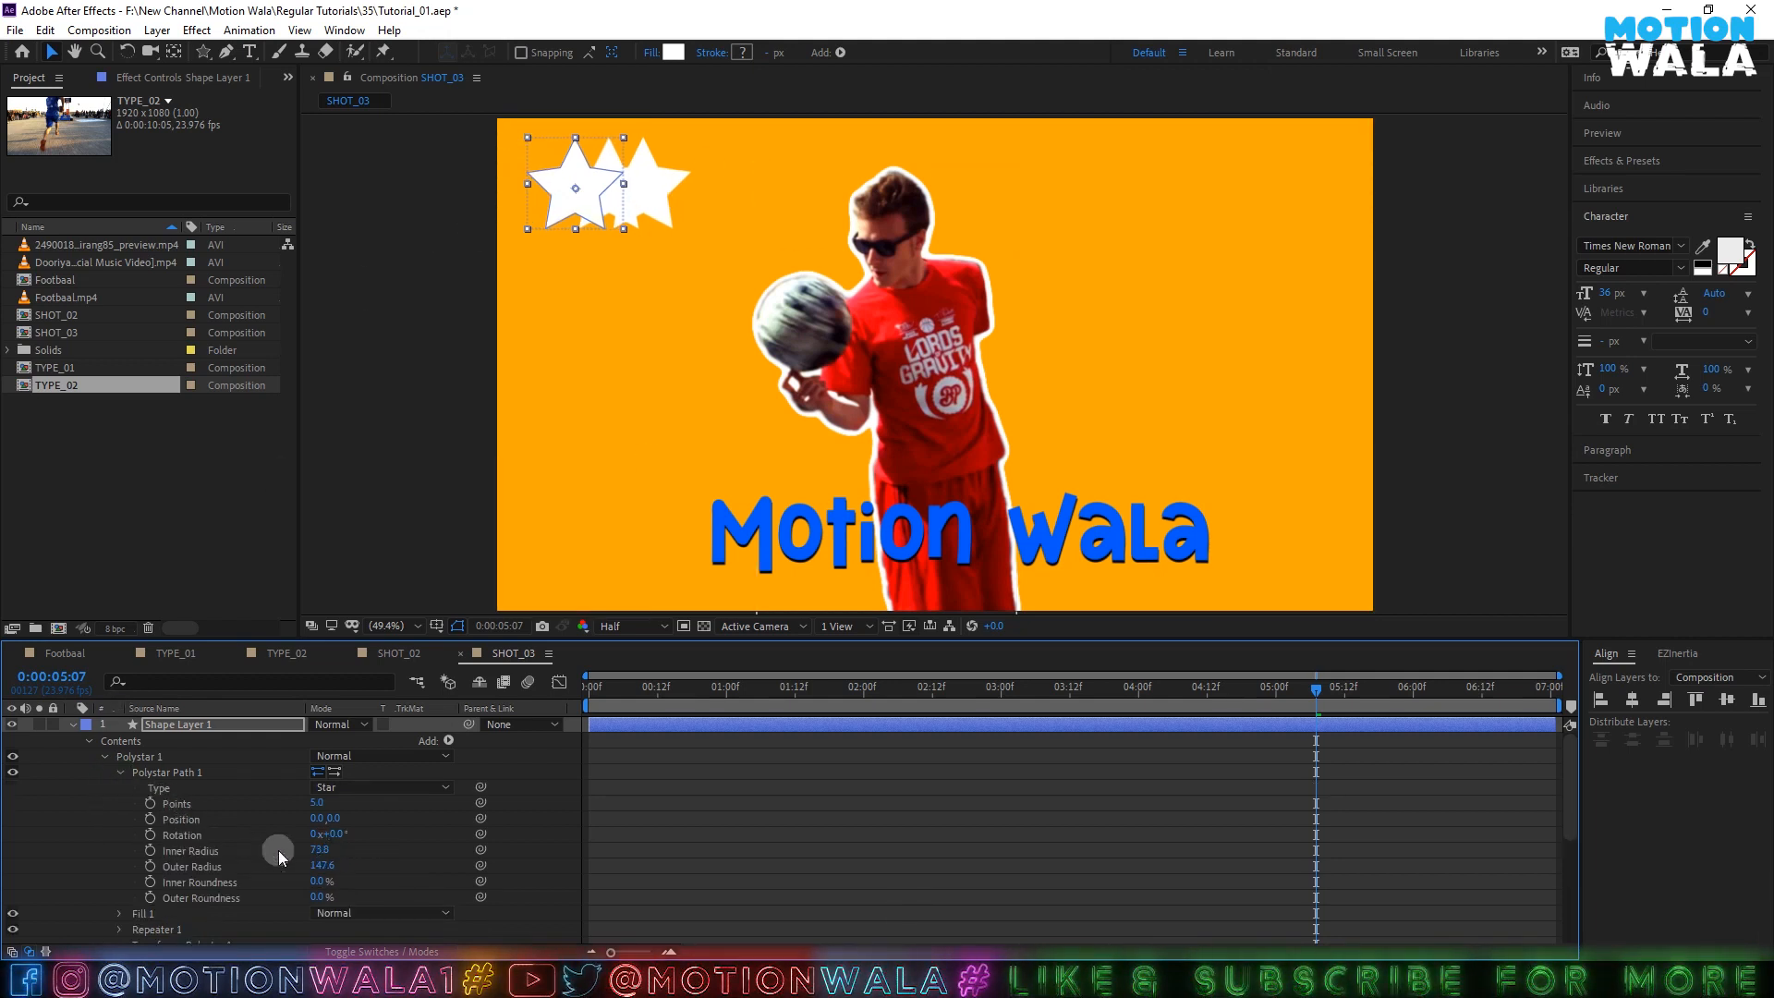
{"action": "left_click_drag", "start_coordinate": [314, 865], "coordinate": [215, 865]}
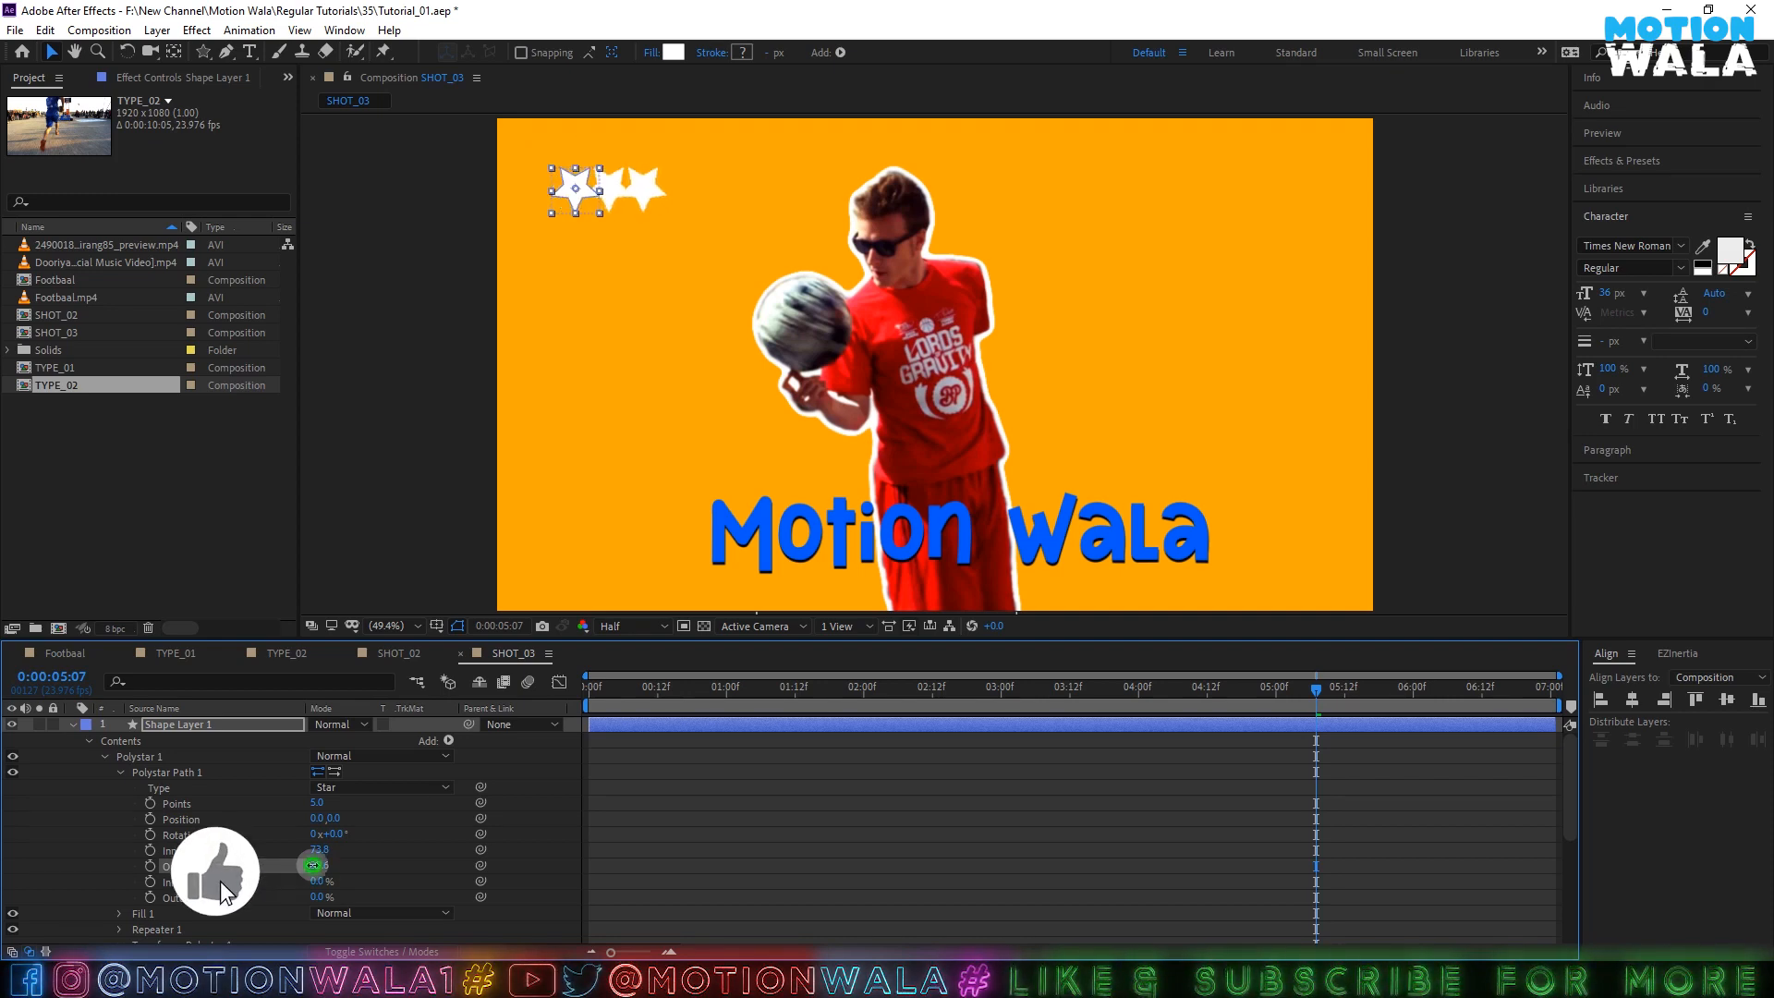
{"action": "left_click", "coordinate": [312, 864]}
{"action": "type", "text": "40"}
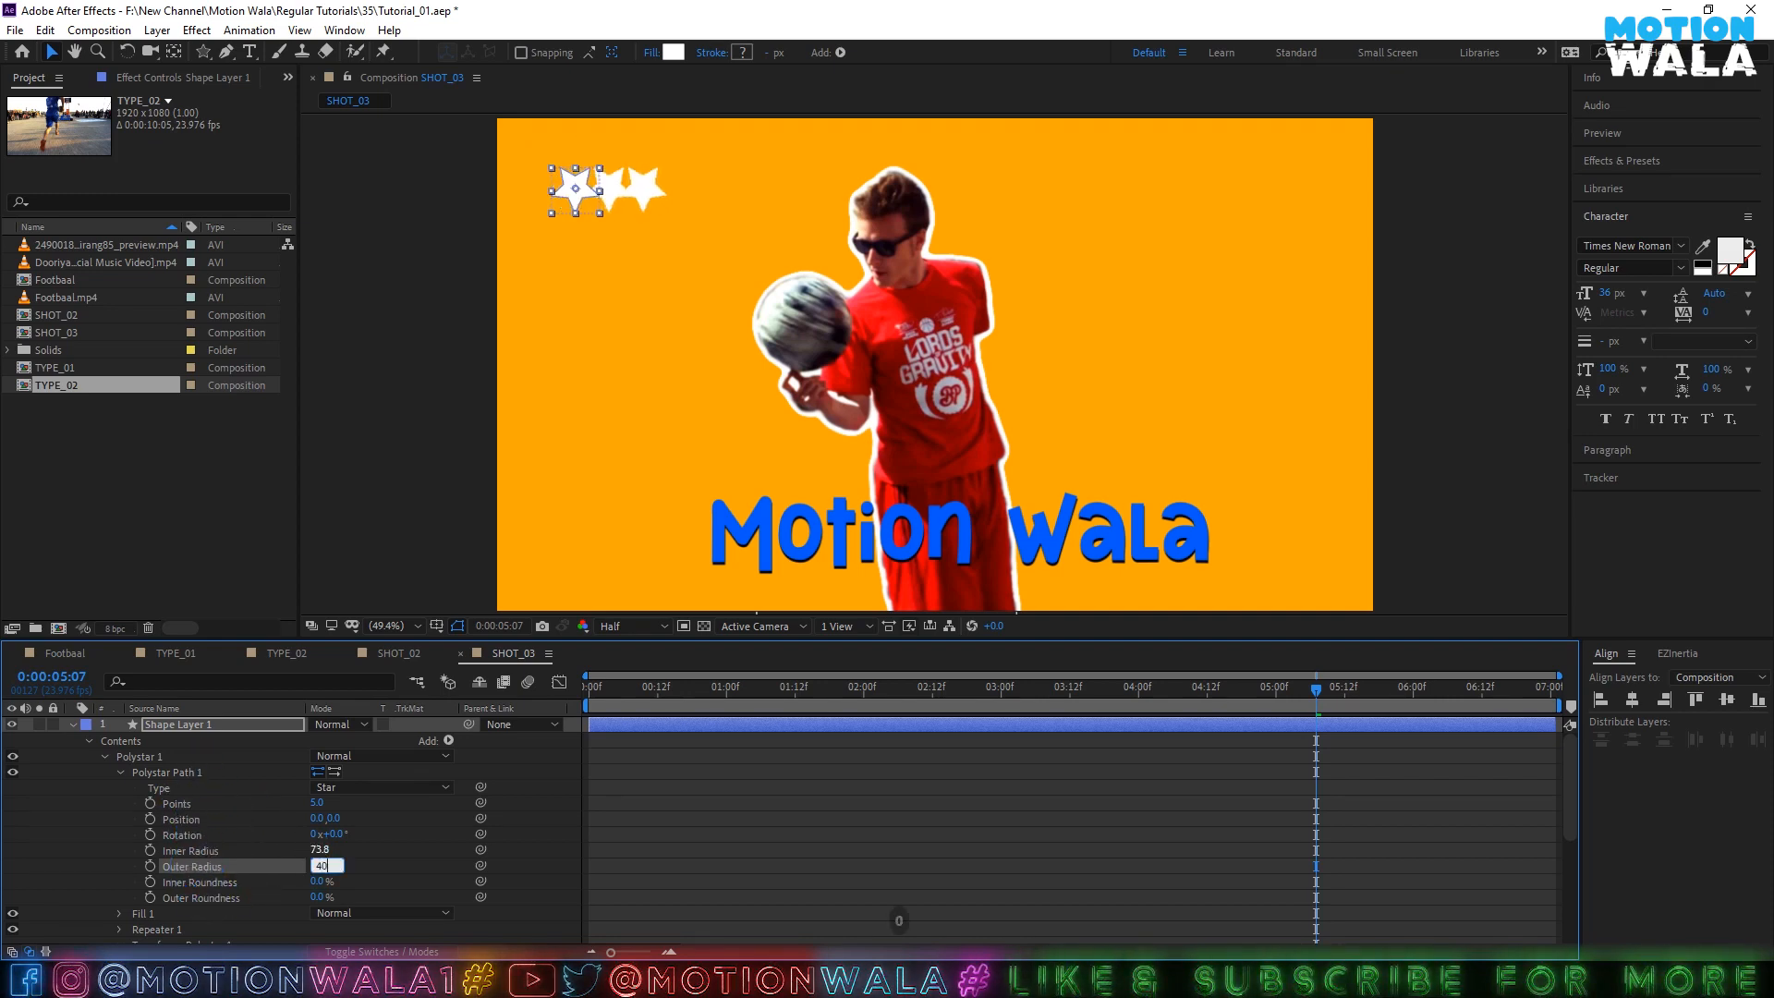
{"action": "left_click", "coordinate": [523, 837]}
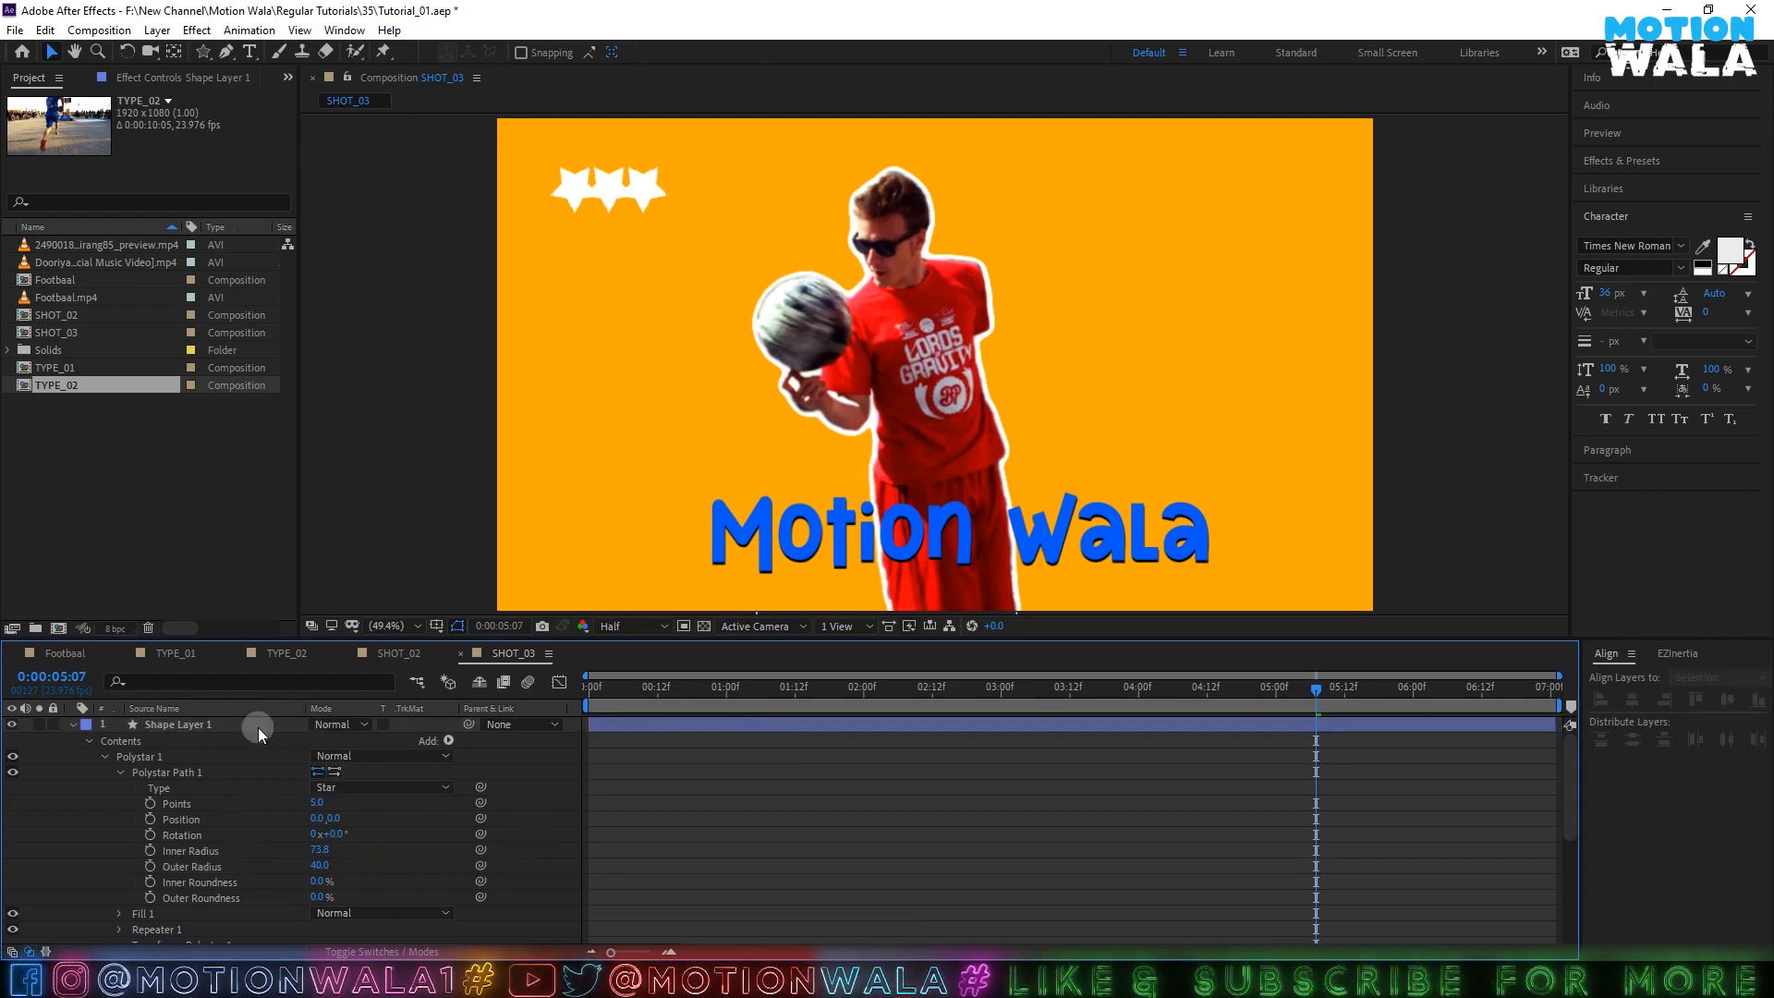
- Set the number of copies in Repeater 1 to 25
{"action": "left_click", "coordinate": [120, 772]}
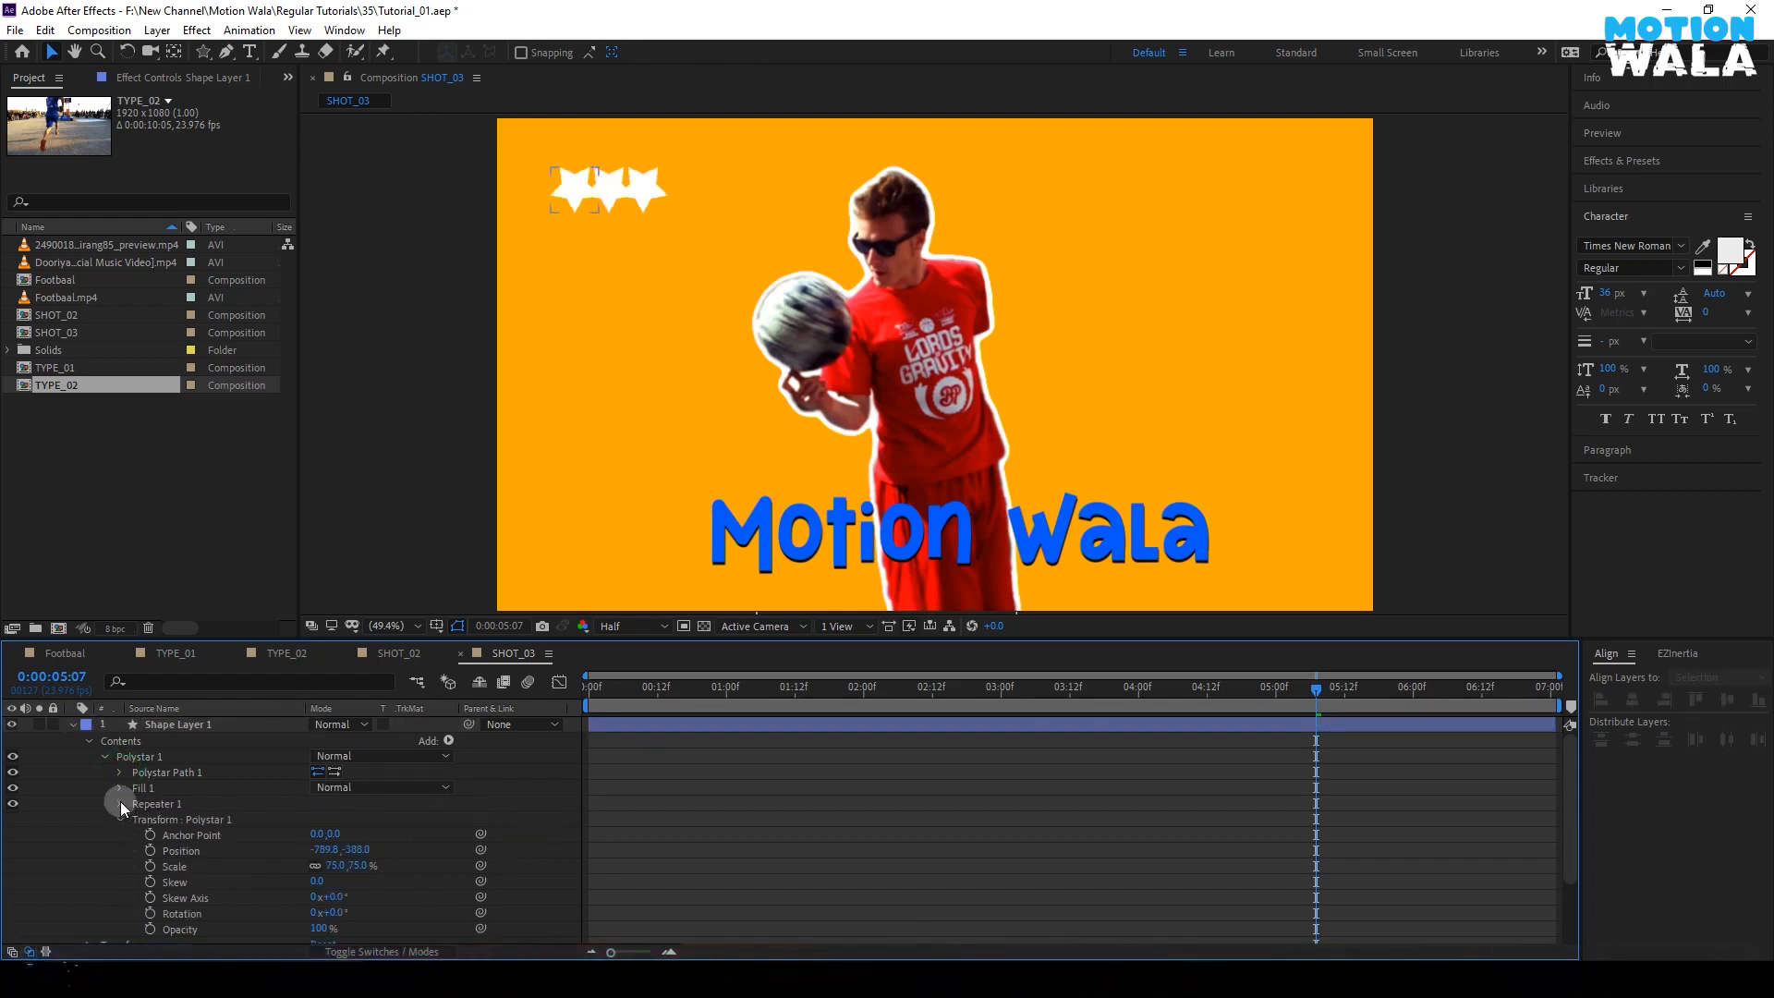
{"action": "left_click", "coordinate": [121, 803]}
{"action": "left_click", "coordinate": [134, 864]}
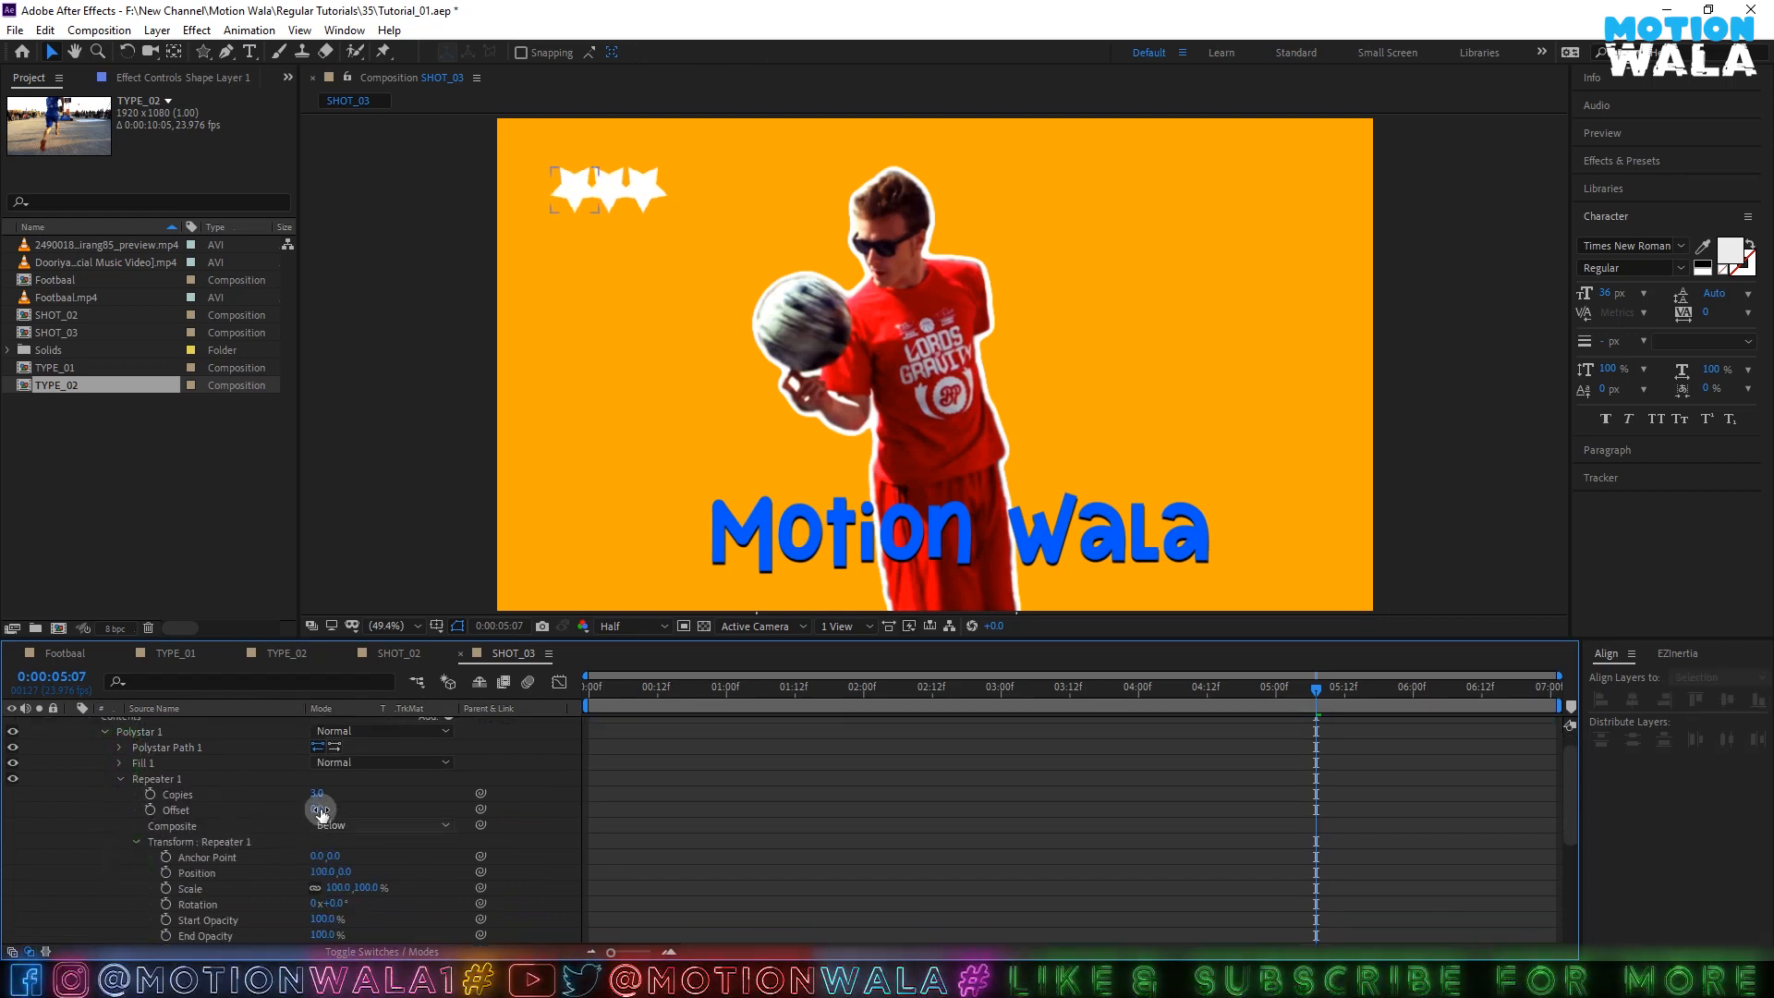
{"action": "left_click", "coordinate": [317, 792]}
{"action": "type", "text": "25"}
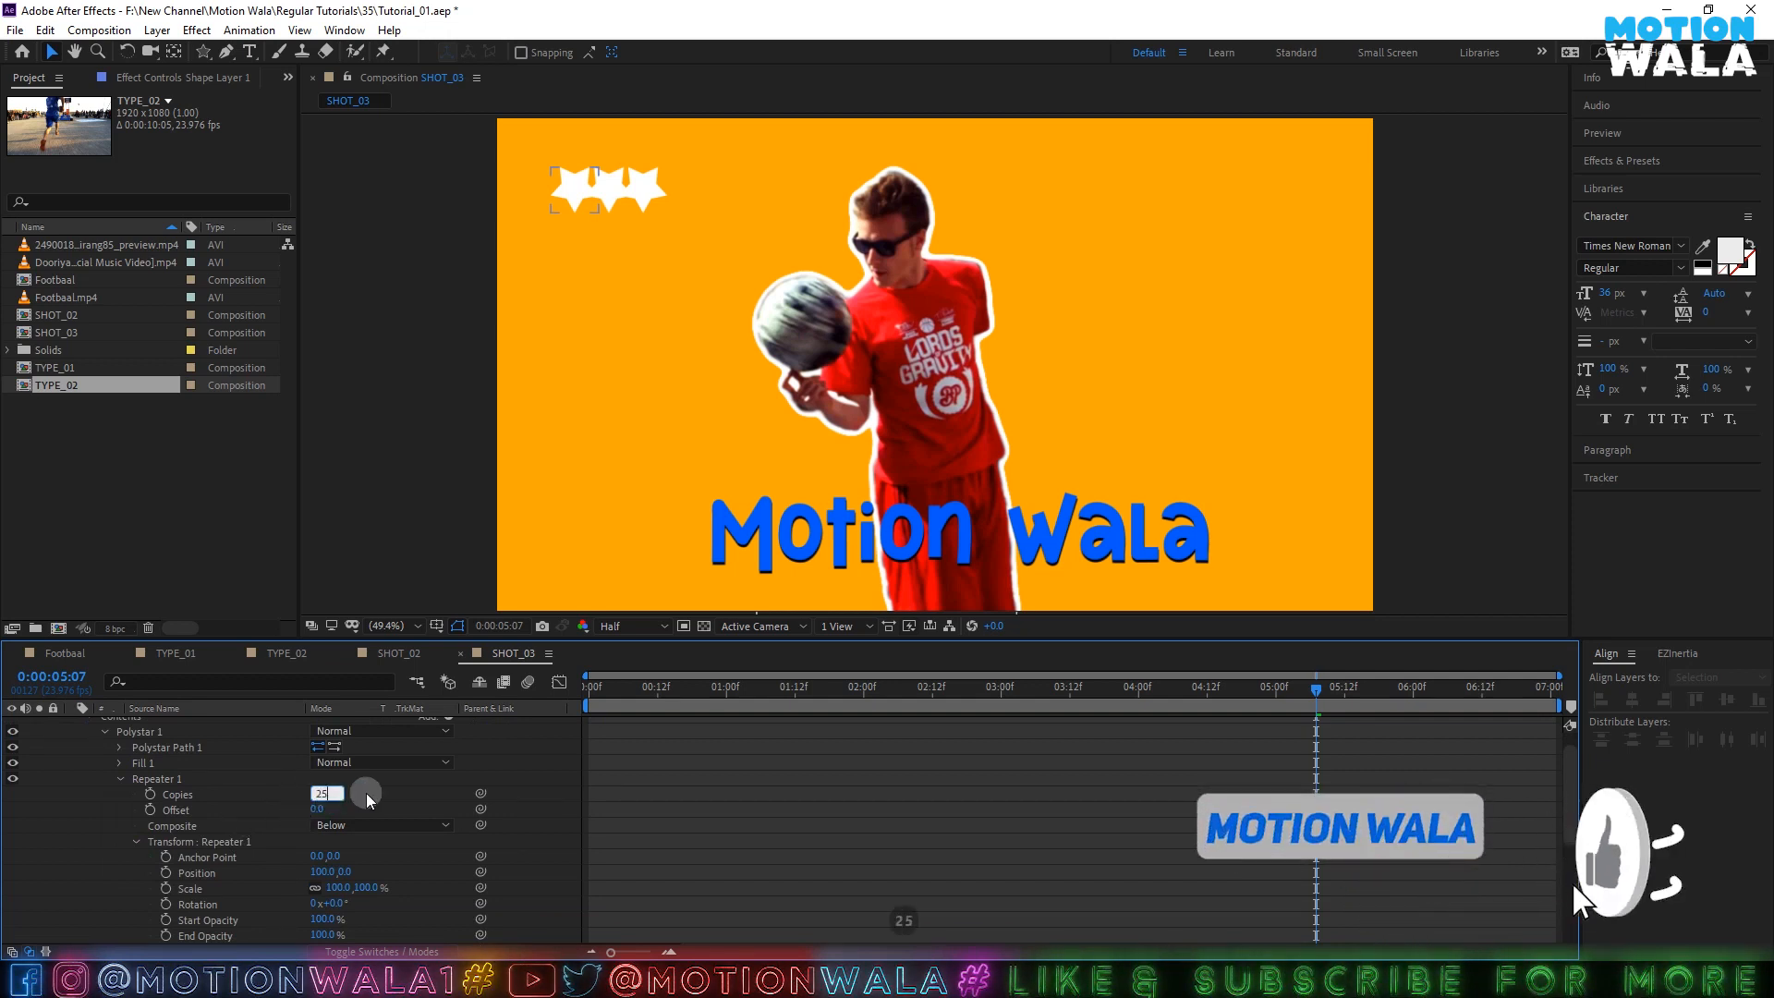
{"action": "key", "text": "Return"}
- Set Repeater 1's horizontal position to 233 and move the star row closer to the frame's upper-left corner
{"action": "left_click_drag", "start_coordinate": [327, 879], "coordinate": [446, 859]}
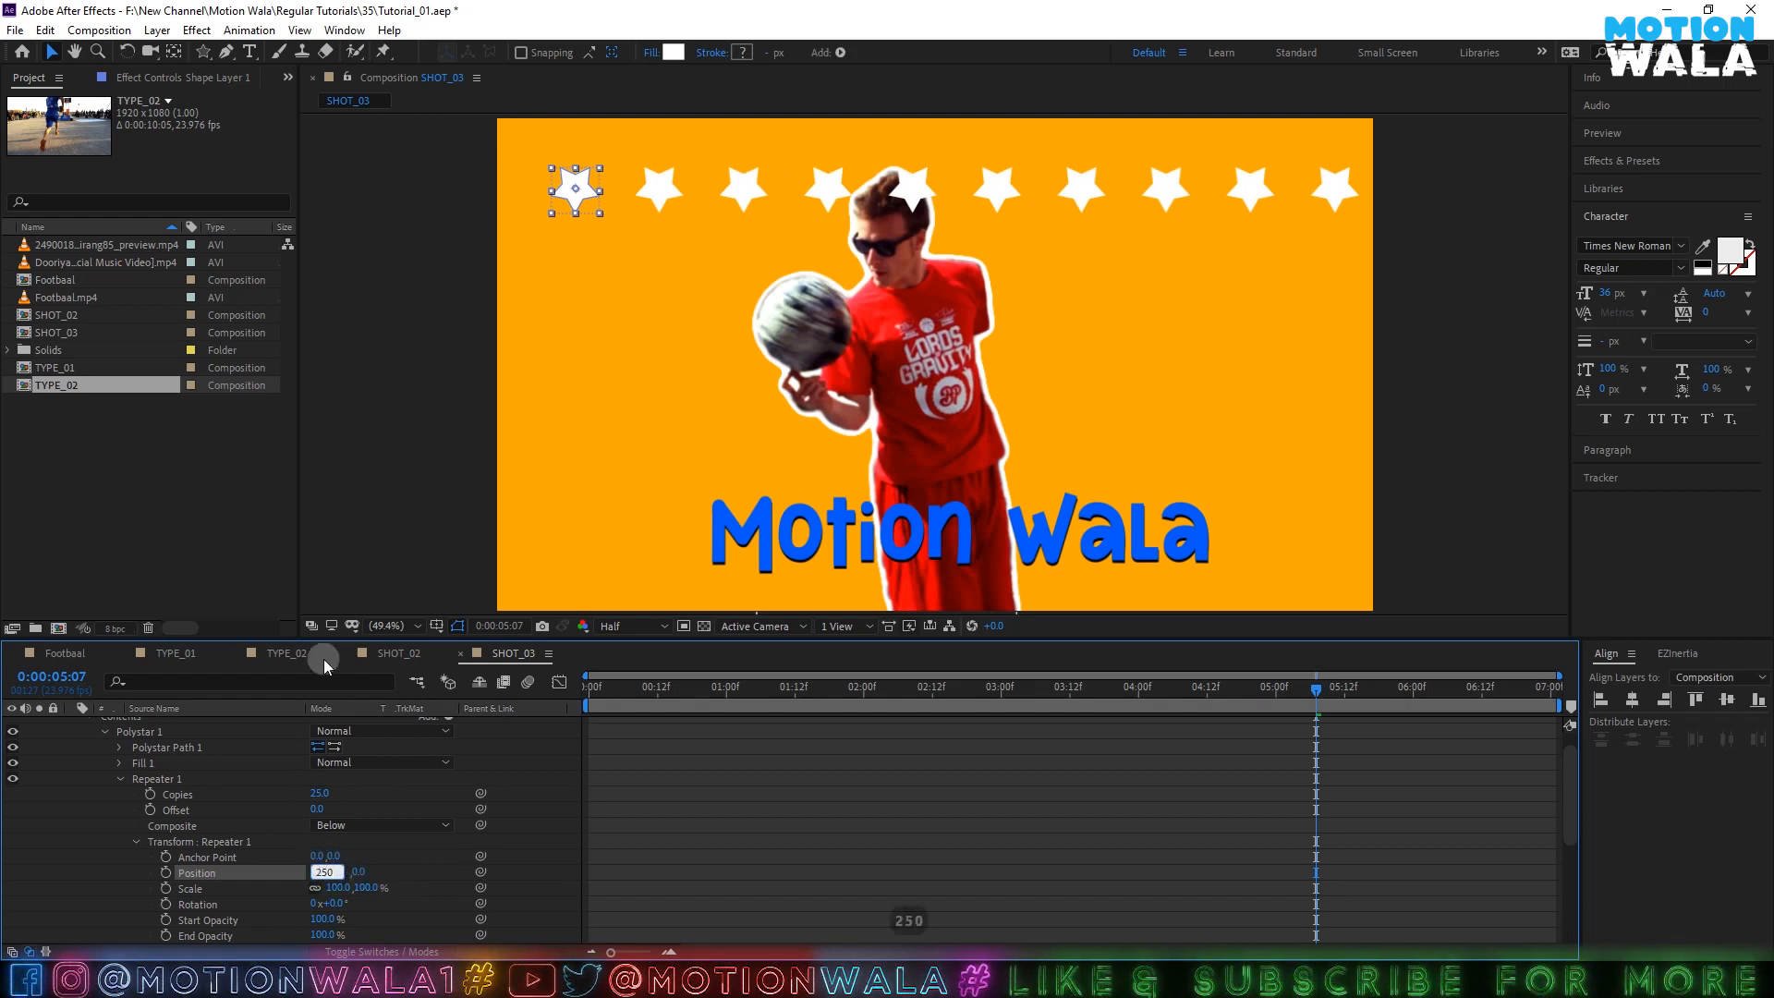
{"action": "key", "text": "Return"}
{"action": "left_click_drag", "start_coordinate": [585, 187], "coordinate": [544, 149]}
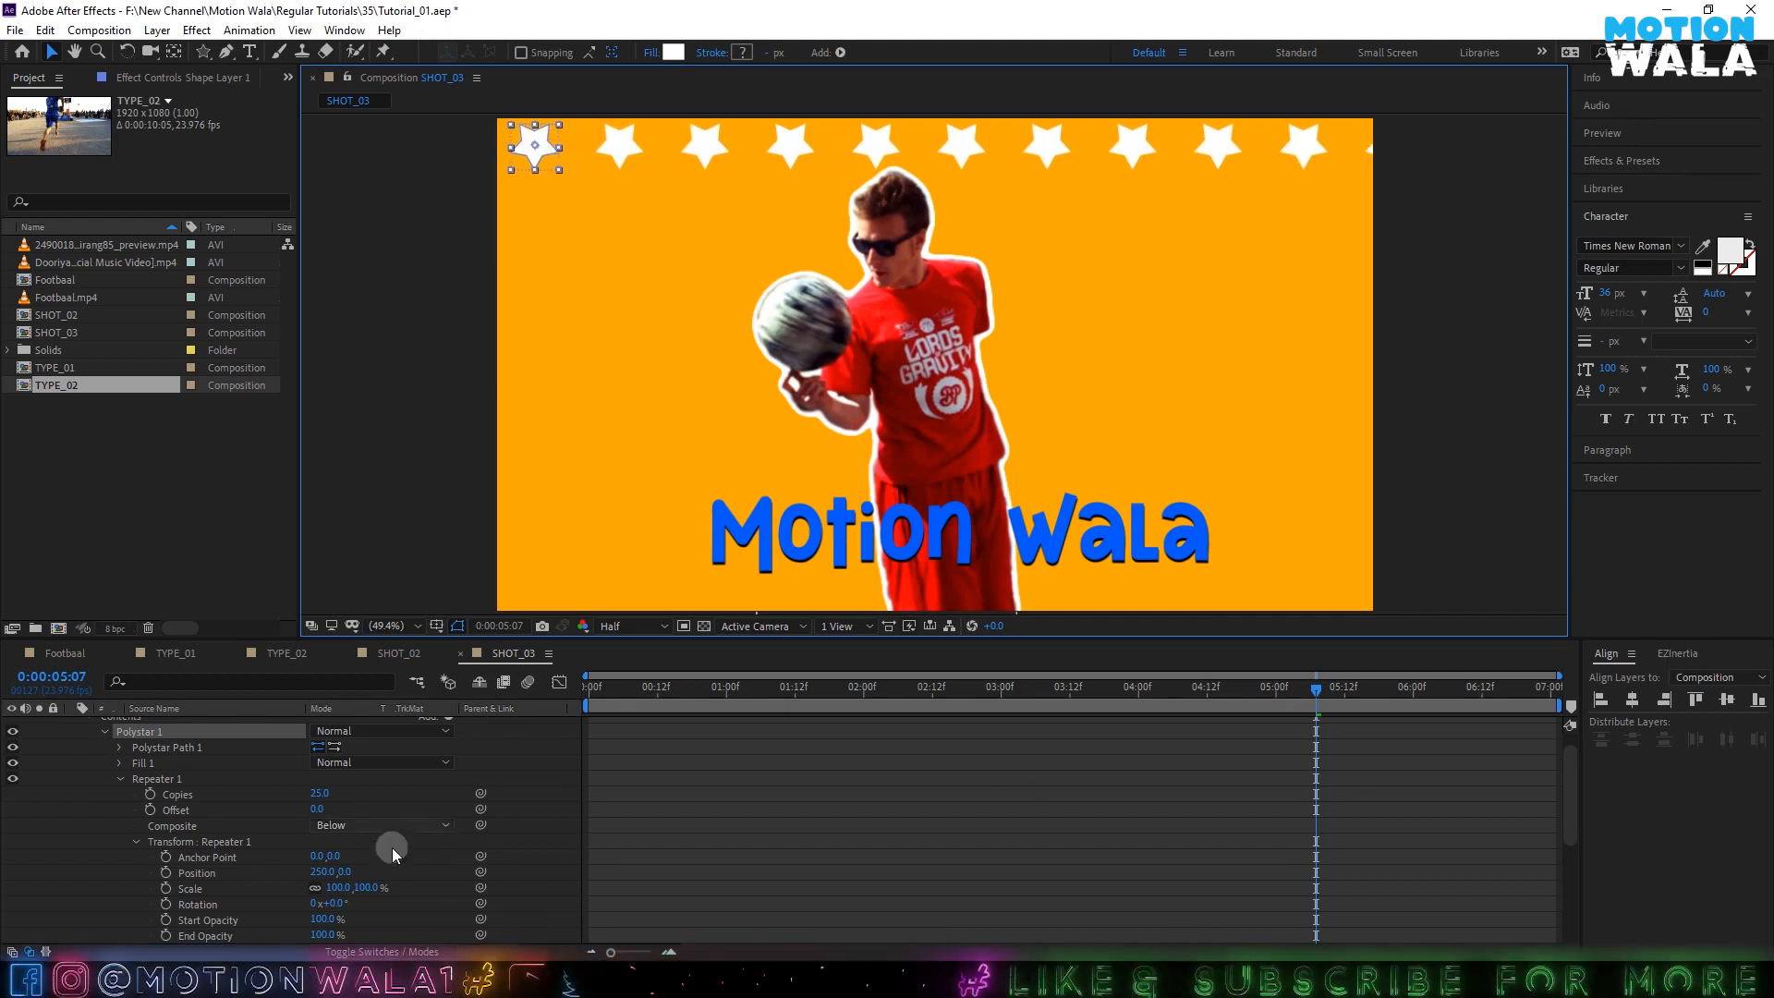
{"action": "left_click_drag", "start_coordinate": [321, 871], "coordinate": [296, 860]}
{"action": "left_click", "coordinate": [568, 737]}
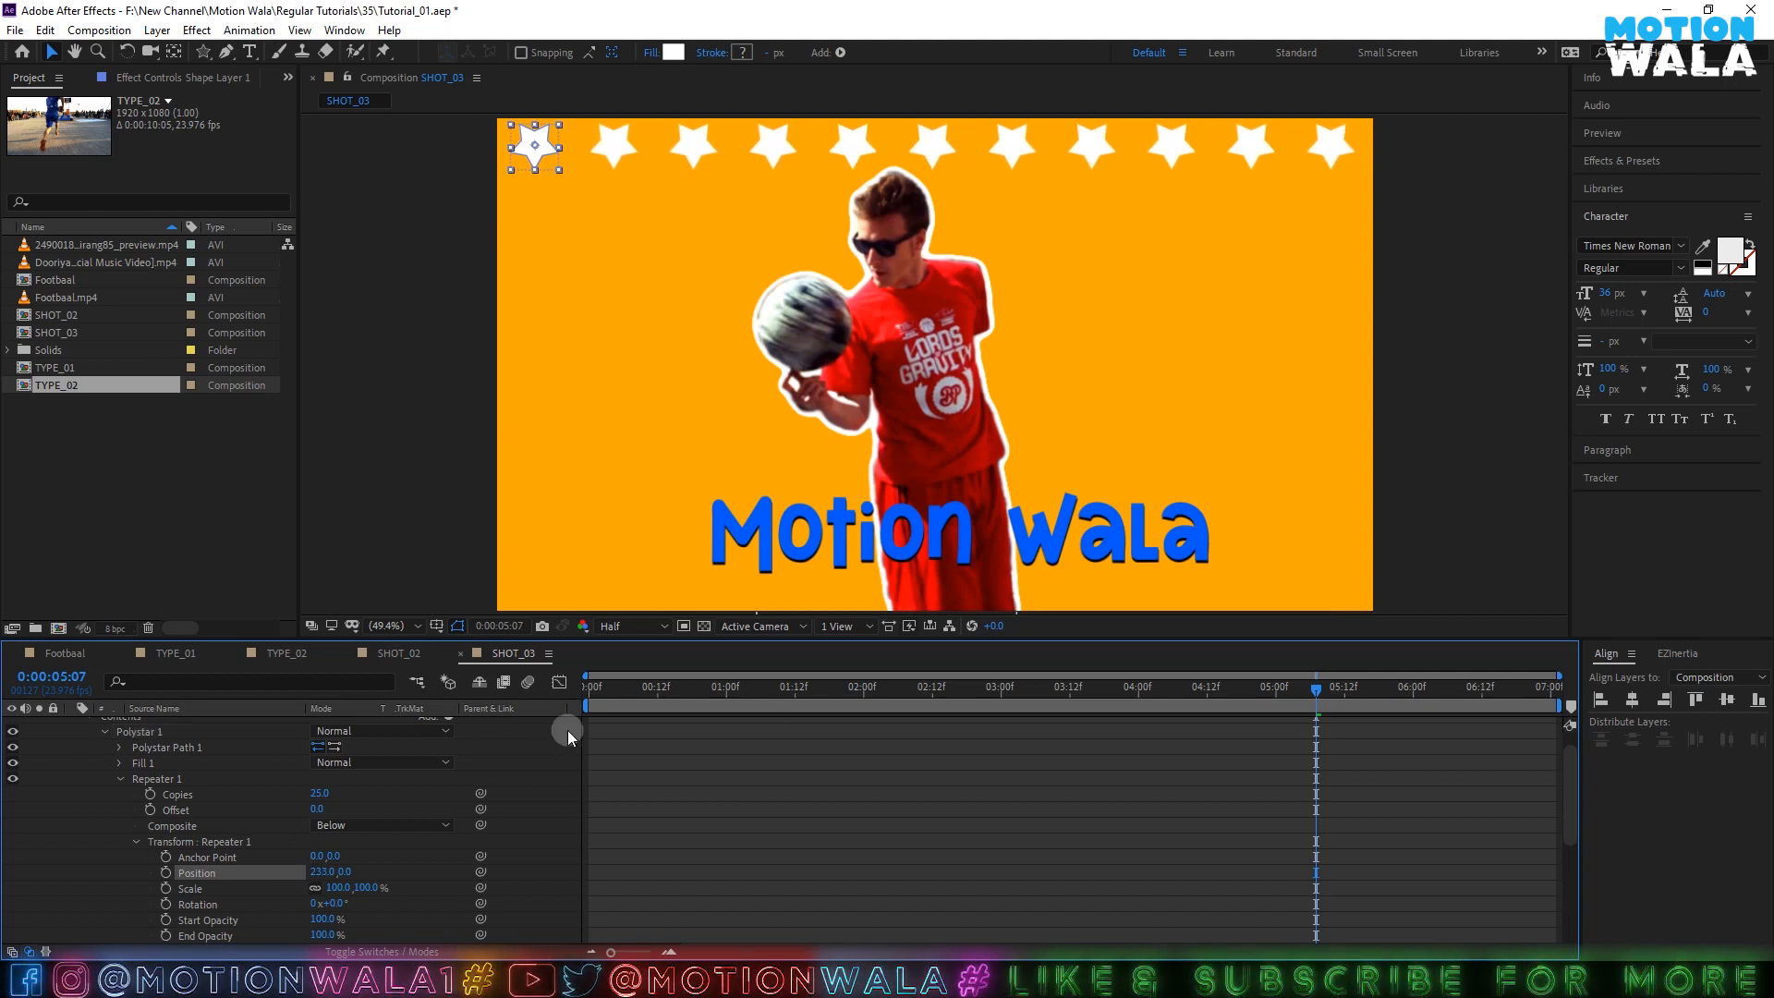
- Try shifting the star row with different Repeater 1 Offset values, ending at -10
{"action": "scroll", "coordinate": [1311, 151], "scroll_direction": "down", "scroll_amount": 2}
{"action": "scroll", "coordinate": [1305, 169], "scroll_direction": "up", "scroll_amount": 2}
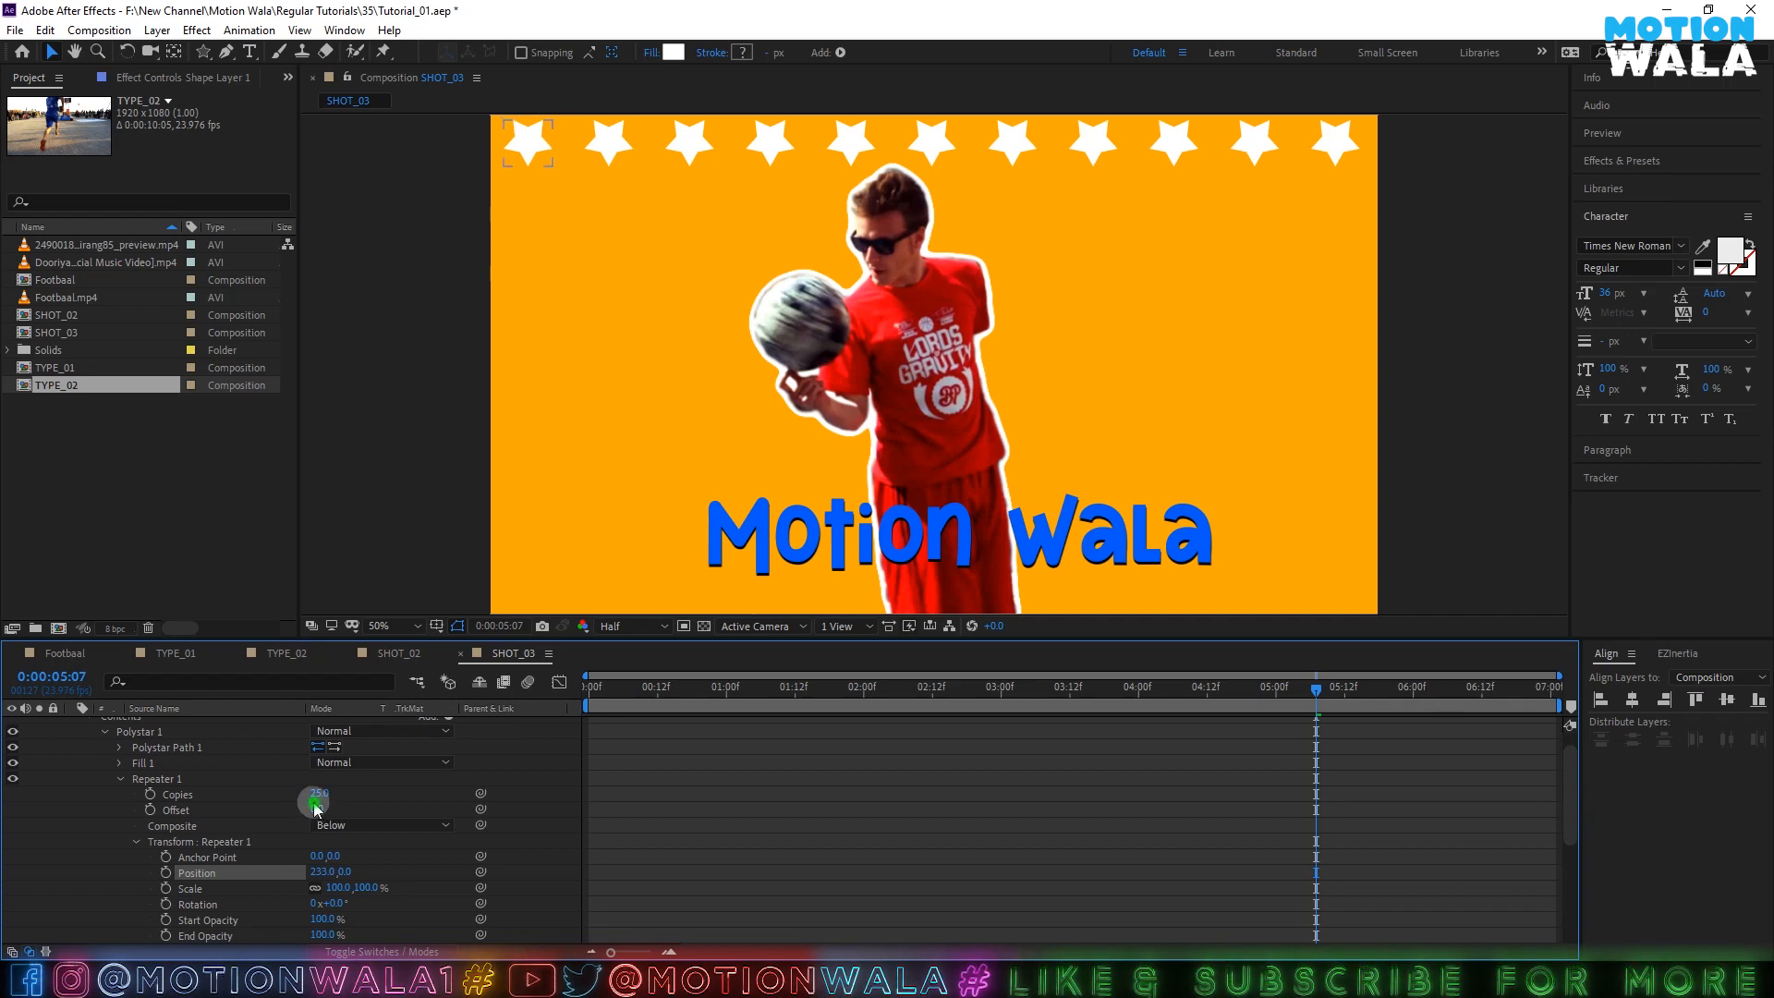
{"action": "left_click_drag", "start_coordinate": [314, 808], "coordinate": [438, 799]}
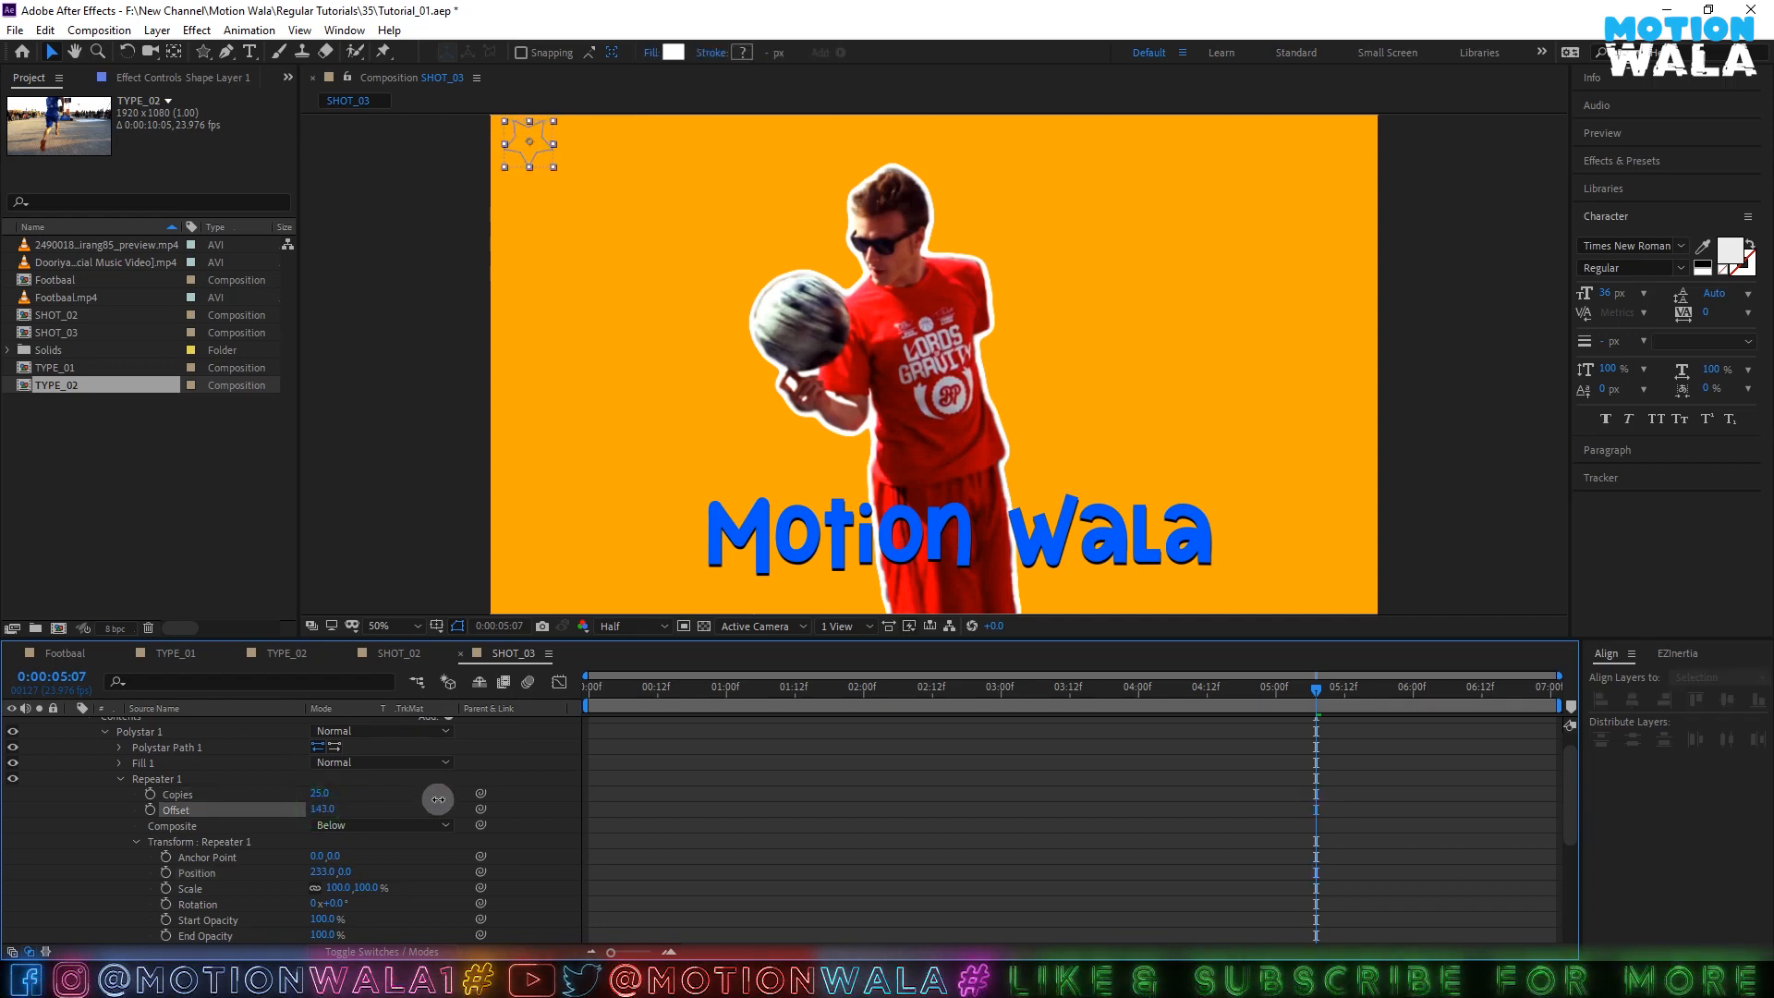
{"action": "left_click_drag", "start_coordinate": [274, 807], "coordinate": [314, 807]}
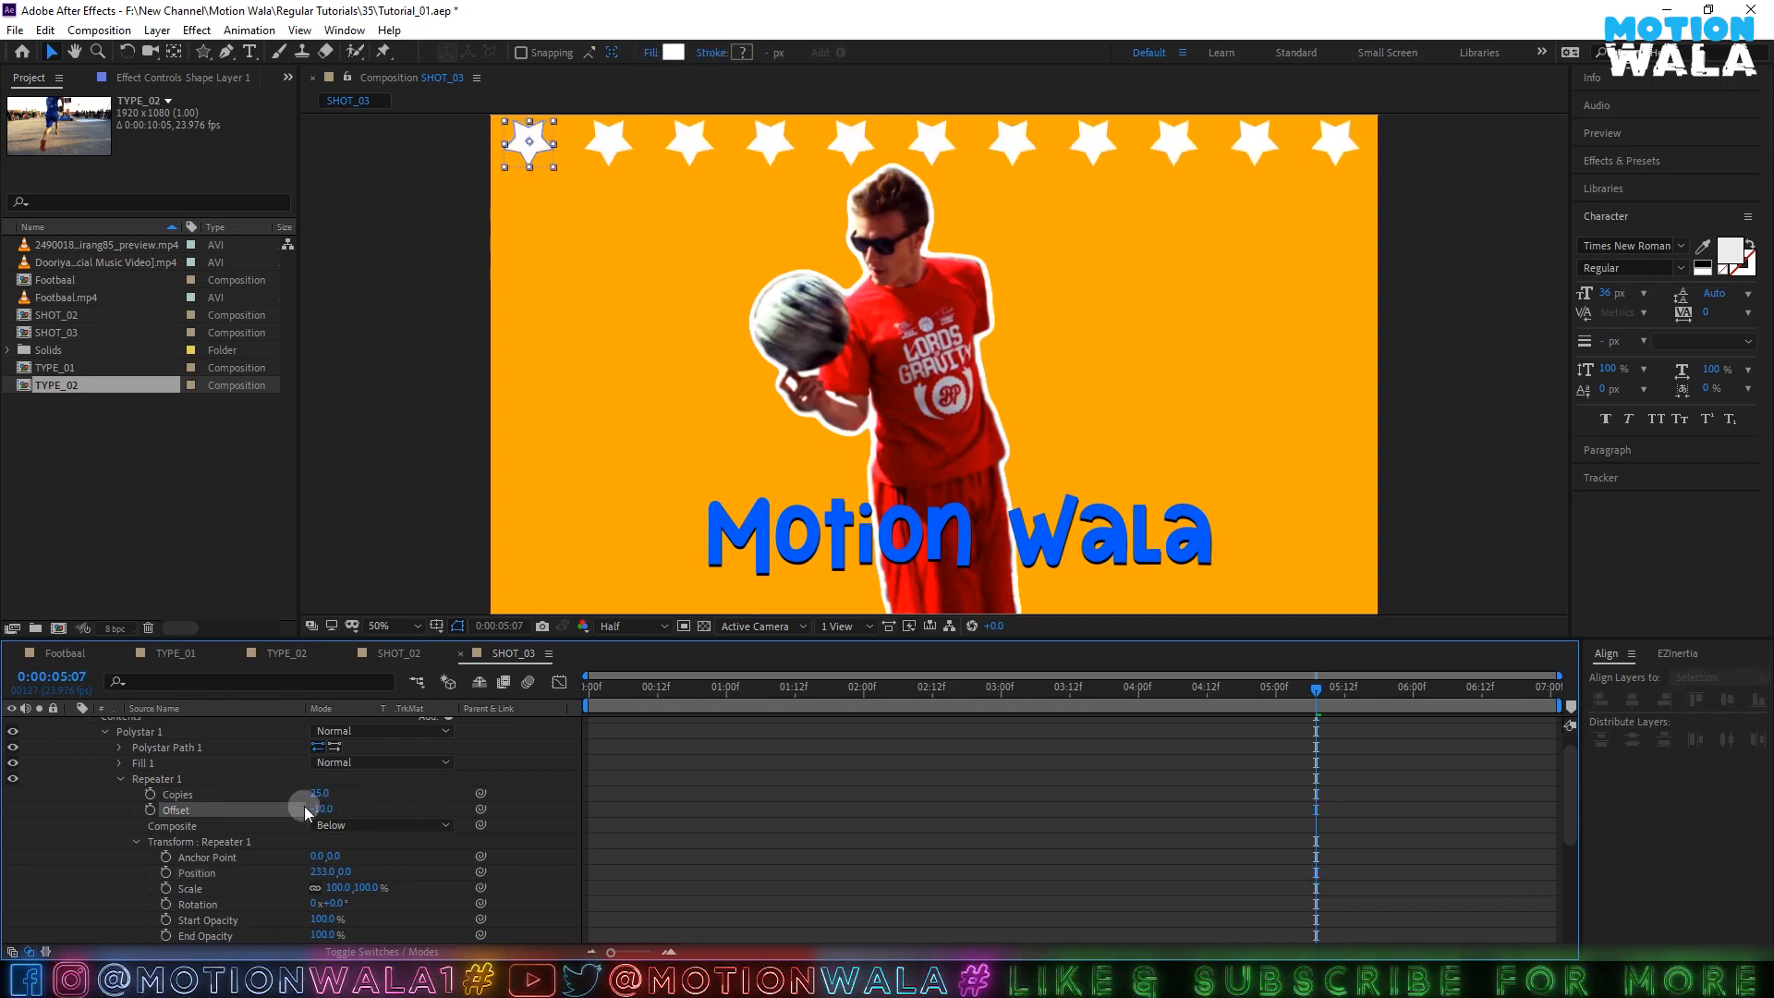
- Set Repeater 1 to 50 copies with an Offset of -25
{"action": "left_click", "coordinate": [322, 792]}
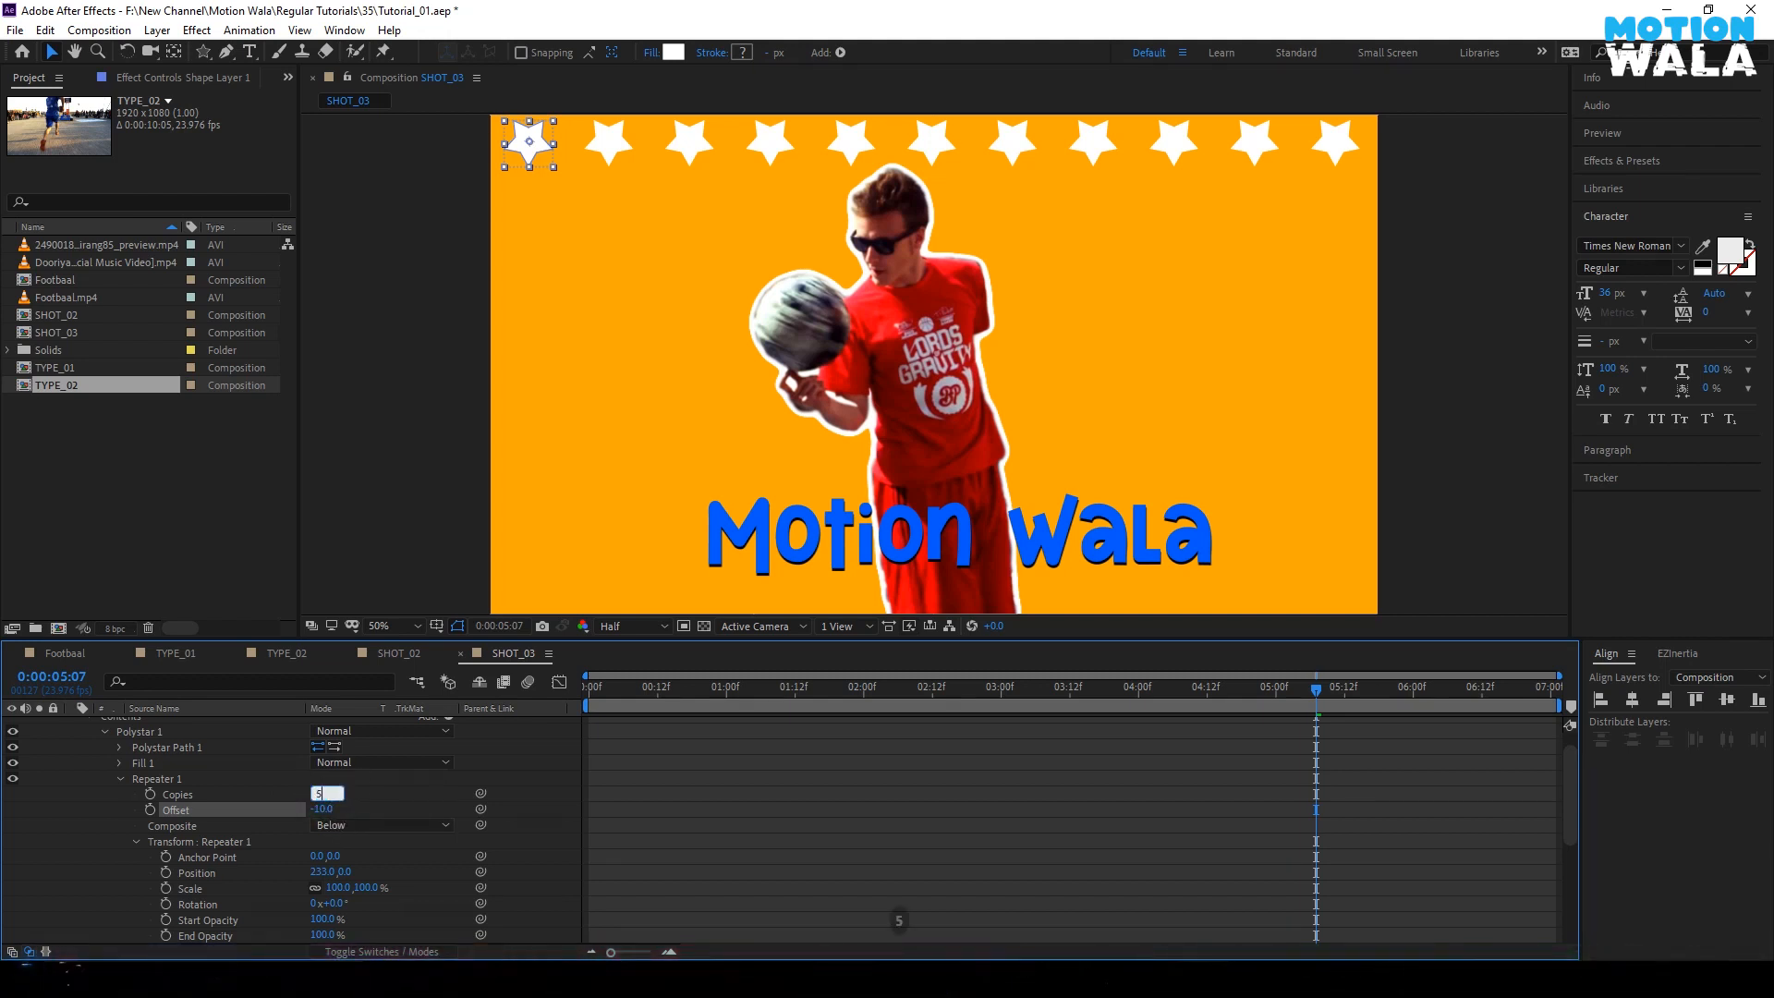
{"action": "left_click", "coordinate": [329, 809]}
{"action": "left_click_drag", "start_coordinate": [325, 808], "coordinate": [317, 816]}
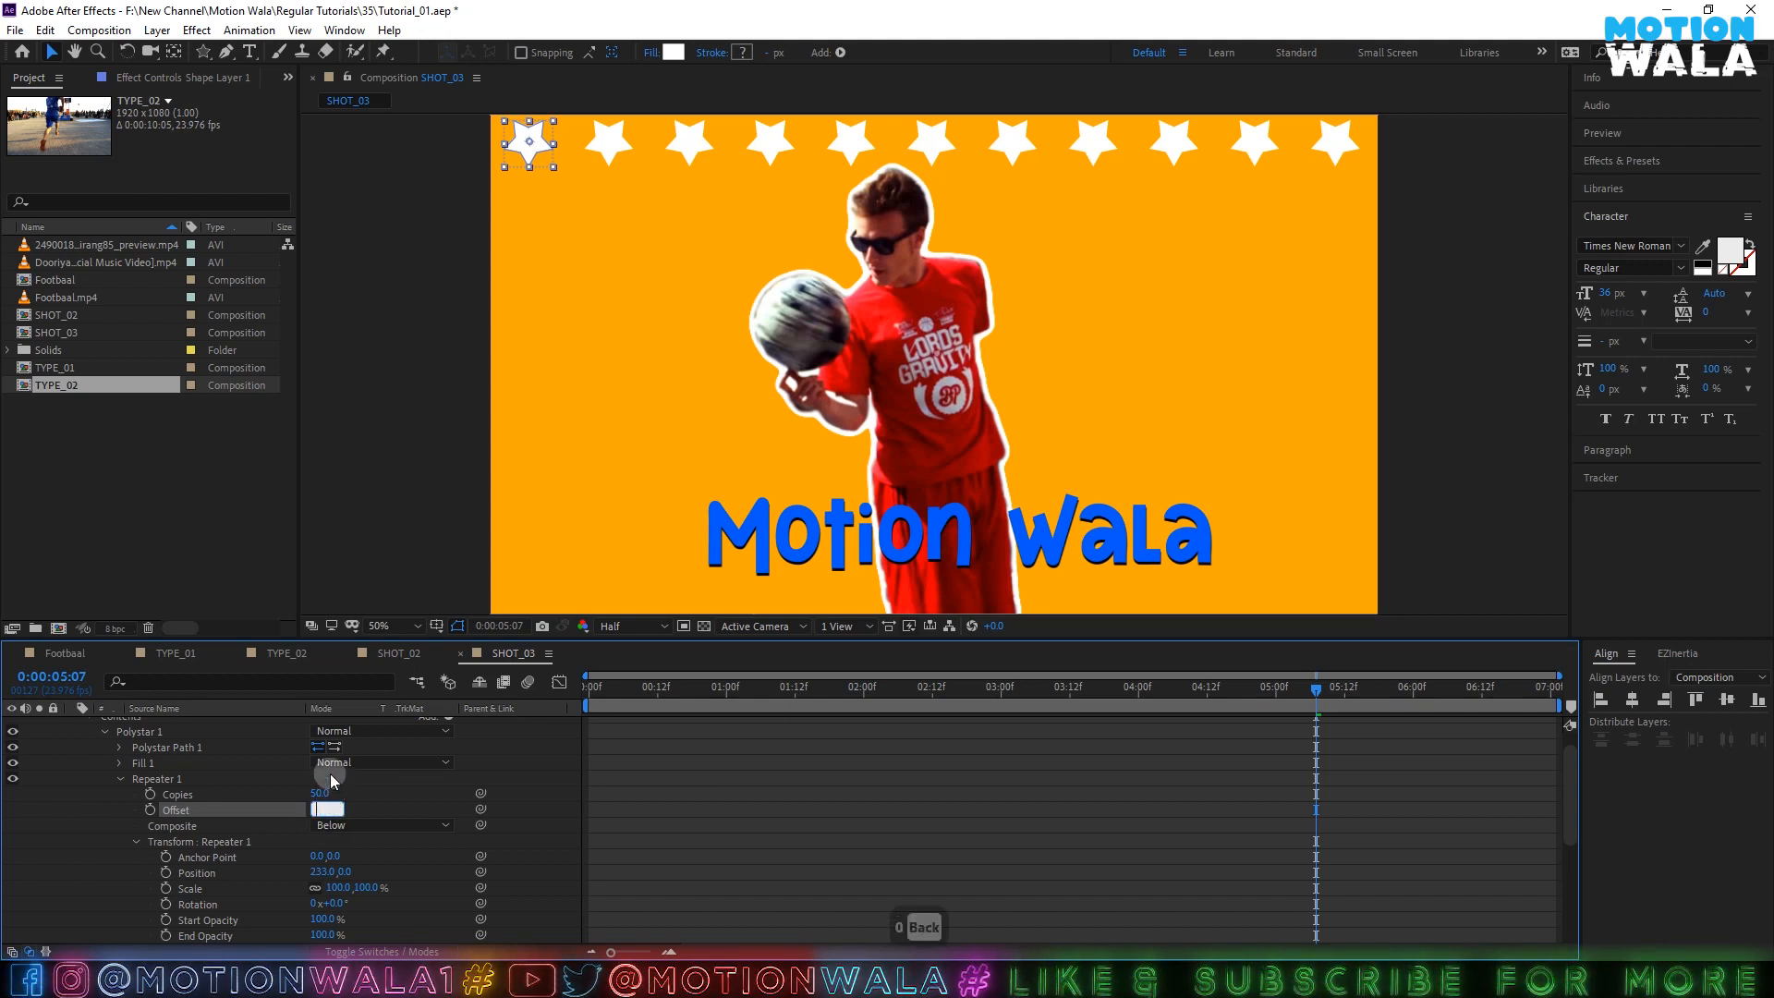
{"action": "type", "text": "-25"}
{"action": "left_click", "coordinate": [379, 793]}
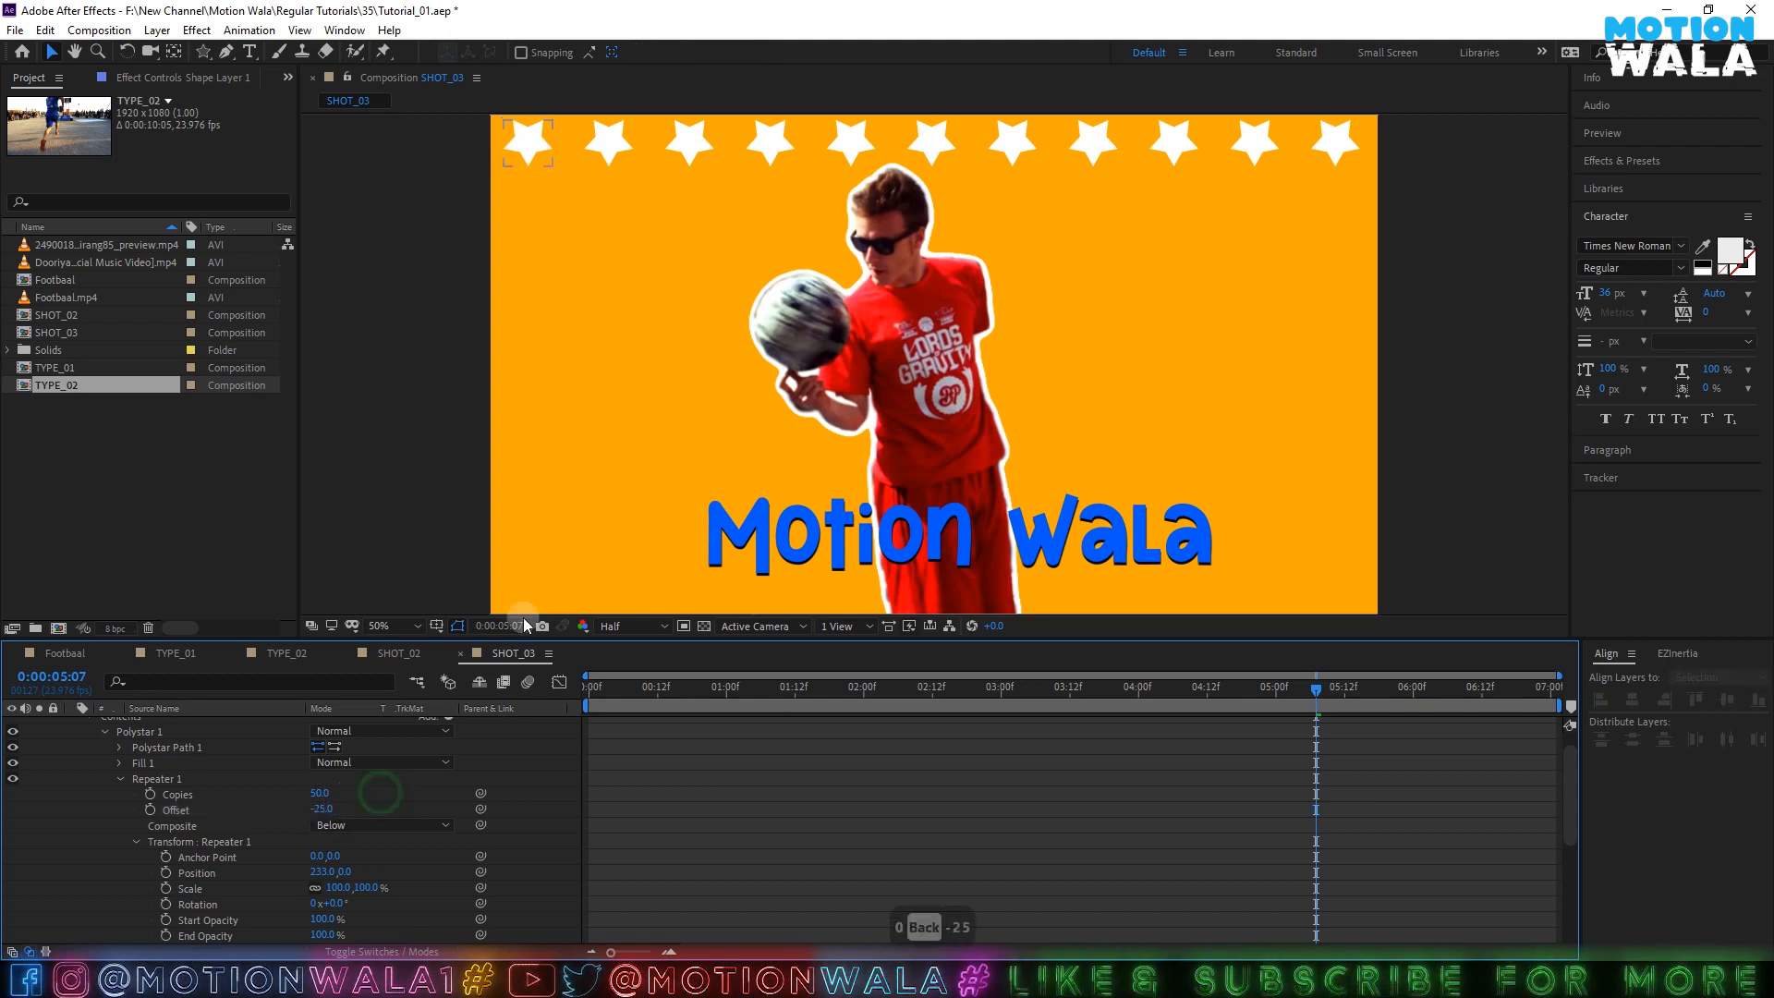
{"action": "scroll", "coordinate": [794, 208], "scroll_direction": "down", "scroll_amount": 2}
{"action": "left_click", "coordinate": [765, 307]}
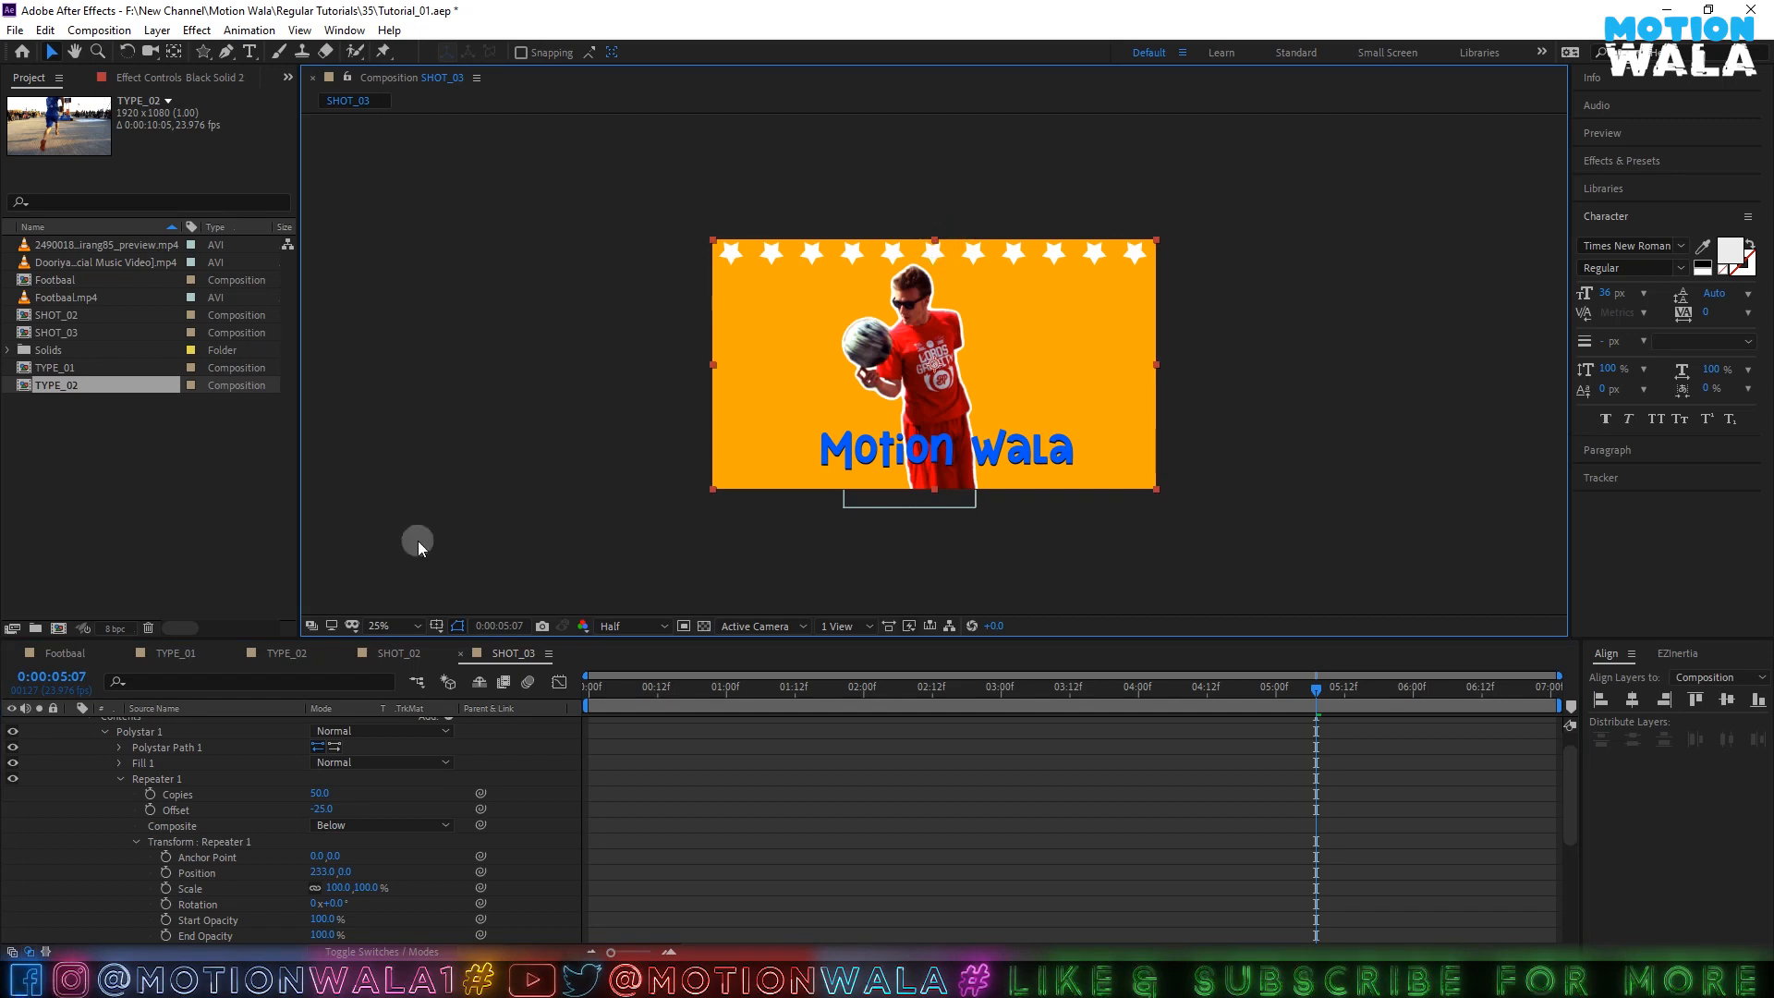
{"action": "left_click", "coordinate": [164, 747]}
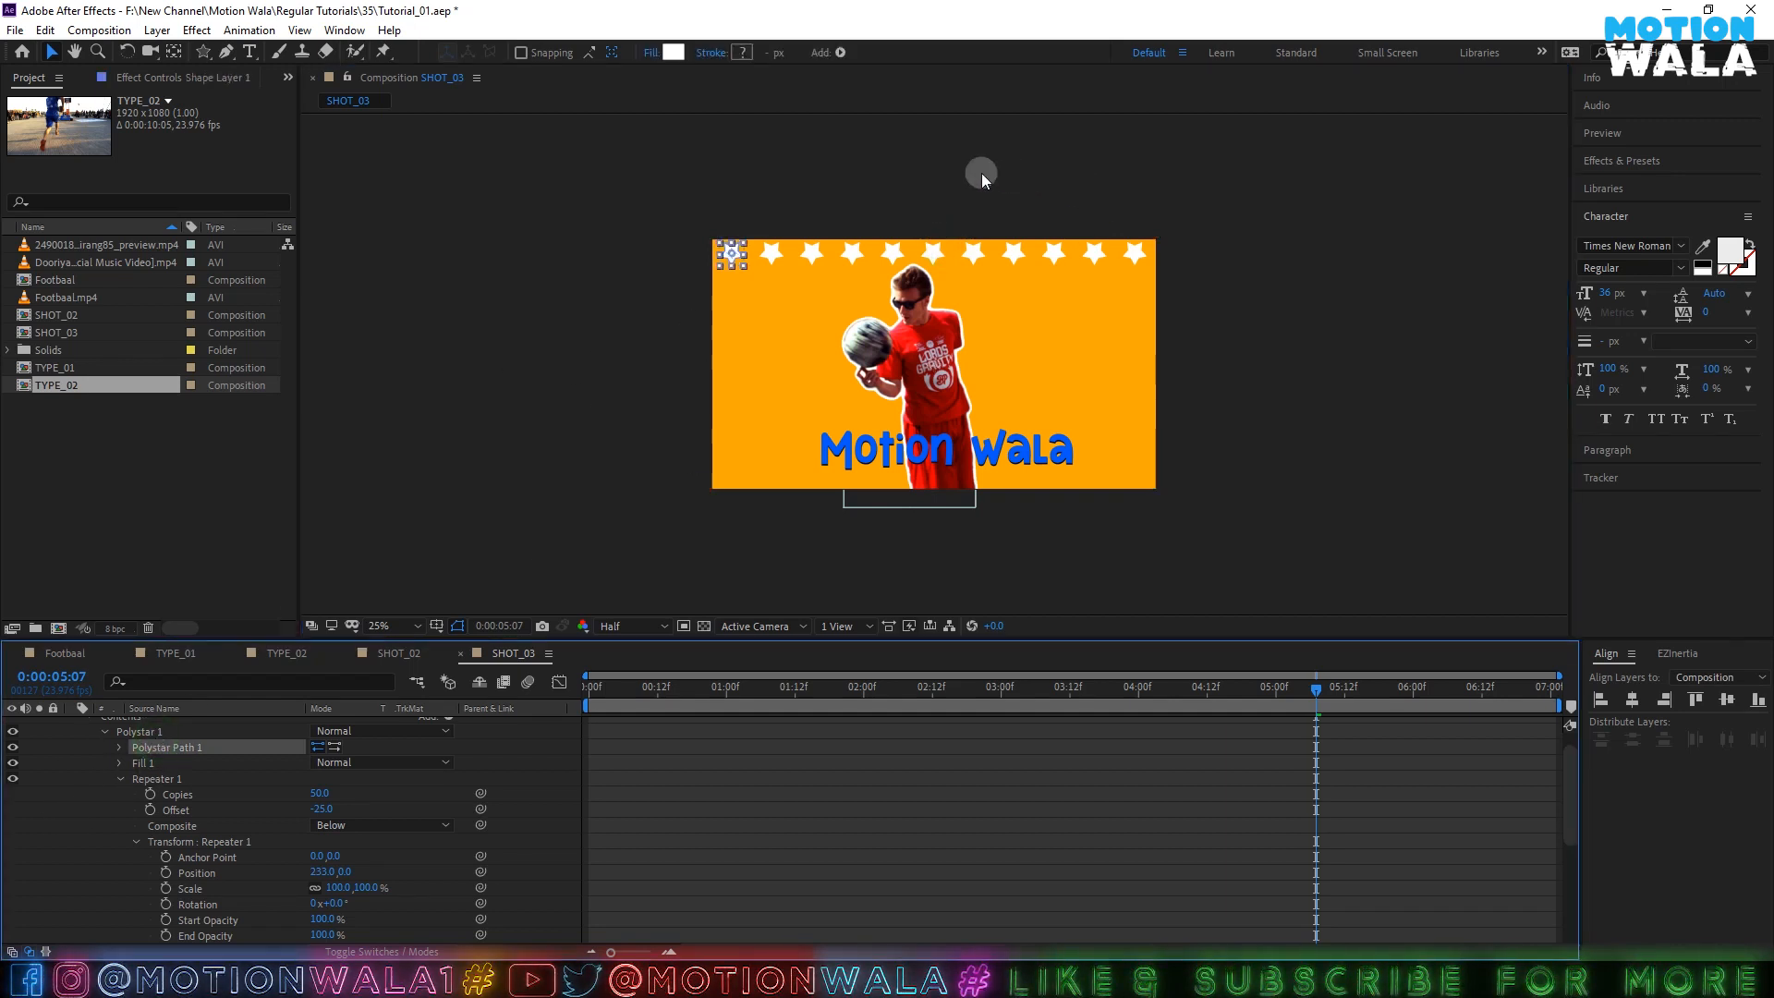
{"action": "scroll", "coordinate": [739, 260], "scroll_direction": "up", "scroll_amount": 2}
{"action": "left_click_drag", "start_coordinate": [523, 150], "coordinate": [732, 215]}
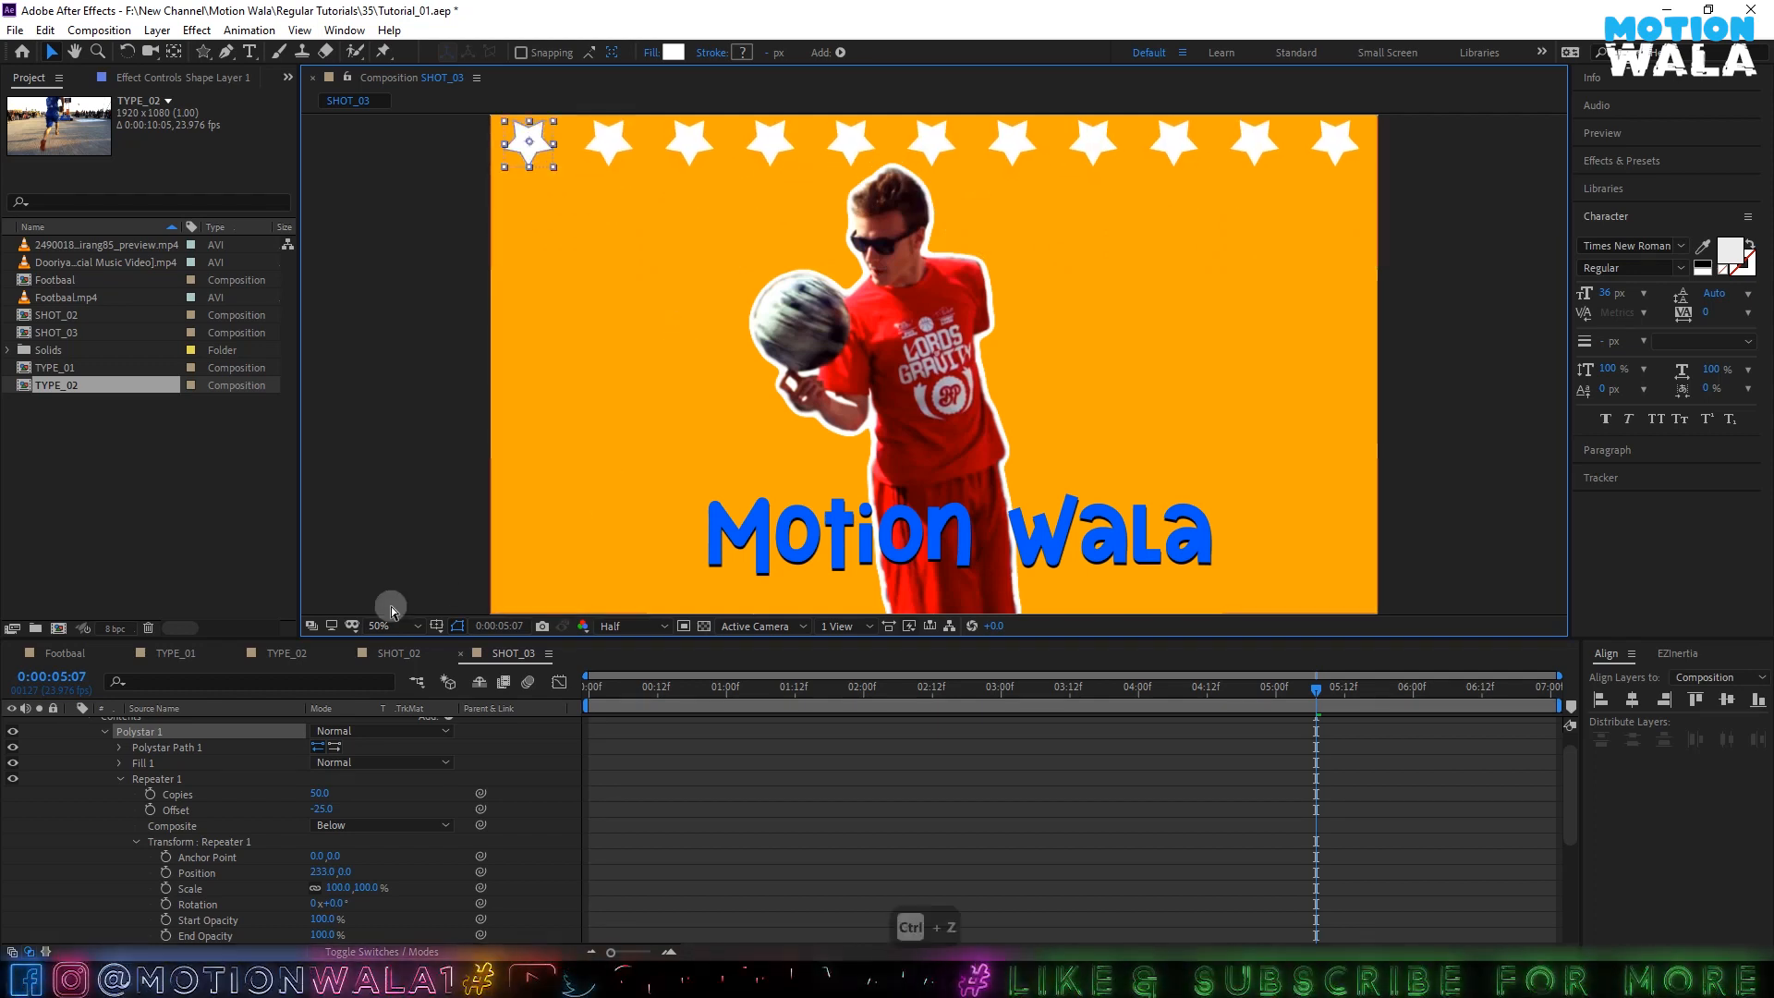
- Save the project and duplicate Repeater 1 within Polystar 1
{"action": "key", "text": "ctrl+s"}
{"action": "left_click", "coordinate": [148, 779]}
{"action": "left_click", "coordinate": [120, 779]}
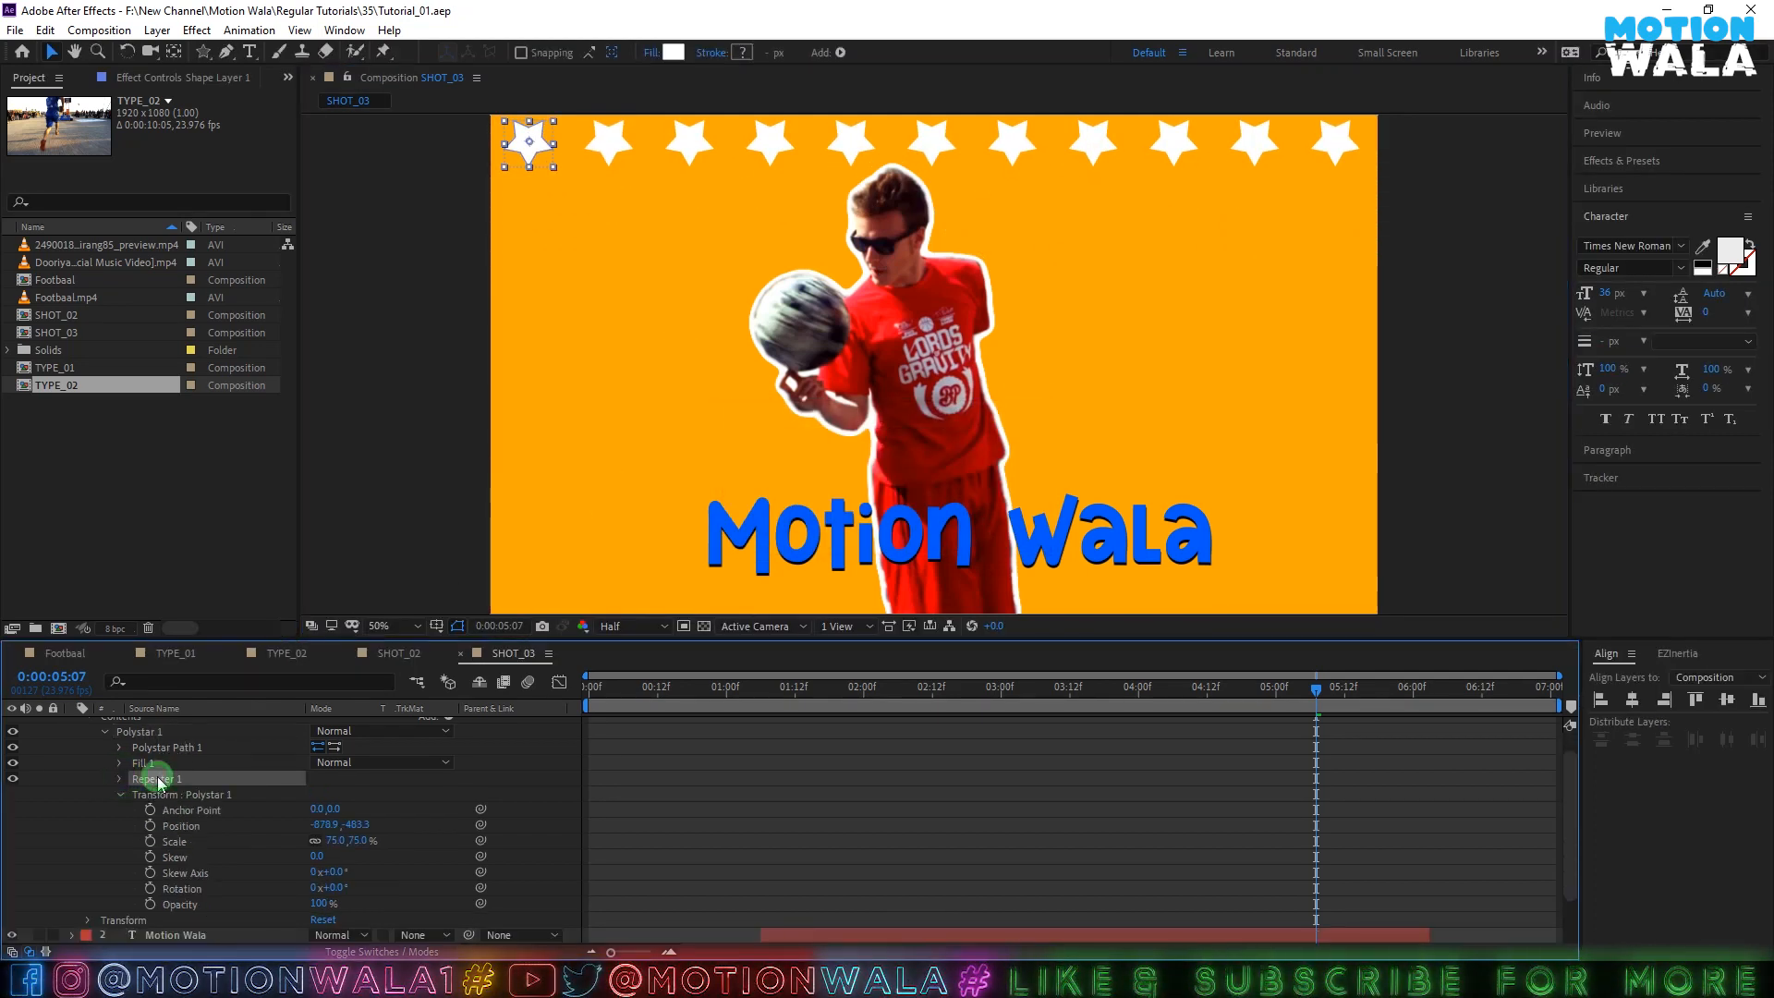
{"action": "key", "text": "ctrl+d"}
{"action": "left_click", "coordinate": [120, 810]}
{"action": "left_click", "coordinate": [154, 800]}
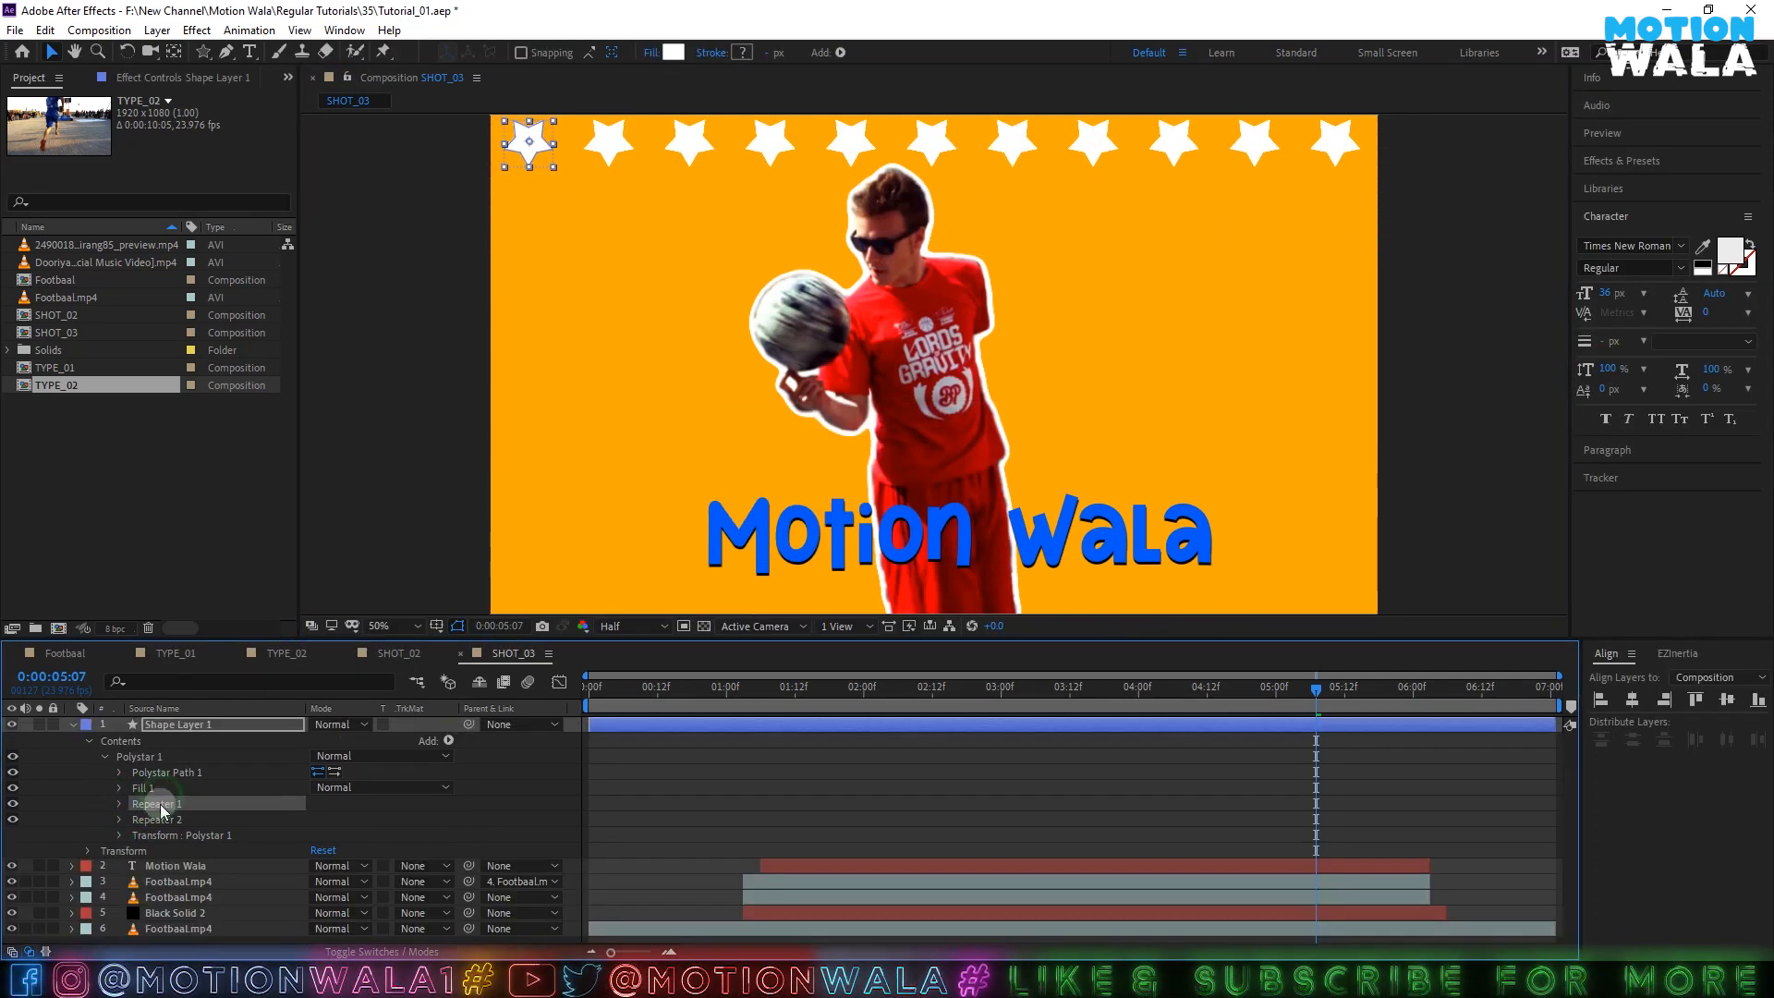
- Set Repeater 2's transform position to 0, 207 to stack the star rows downward, and save the project
{"action": "left_click", "coordinate": [157, 820]}
{"action": "left_click", "coordinate": [120, 820]}
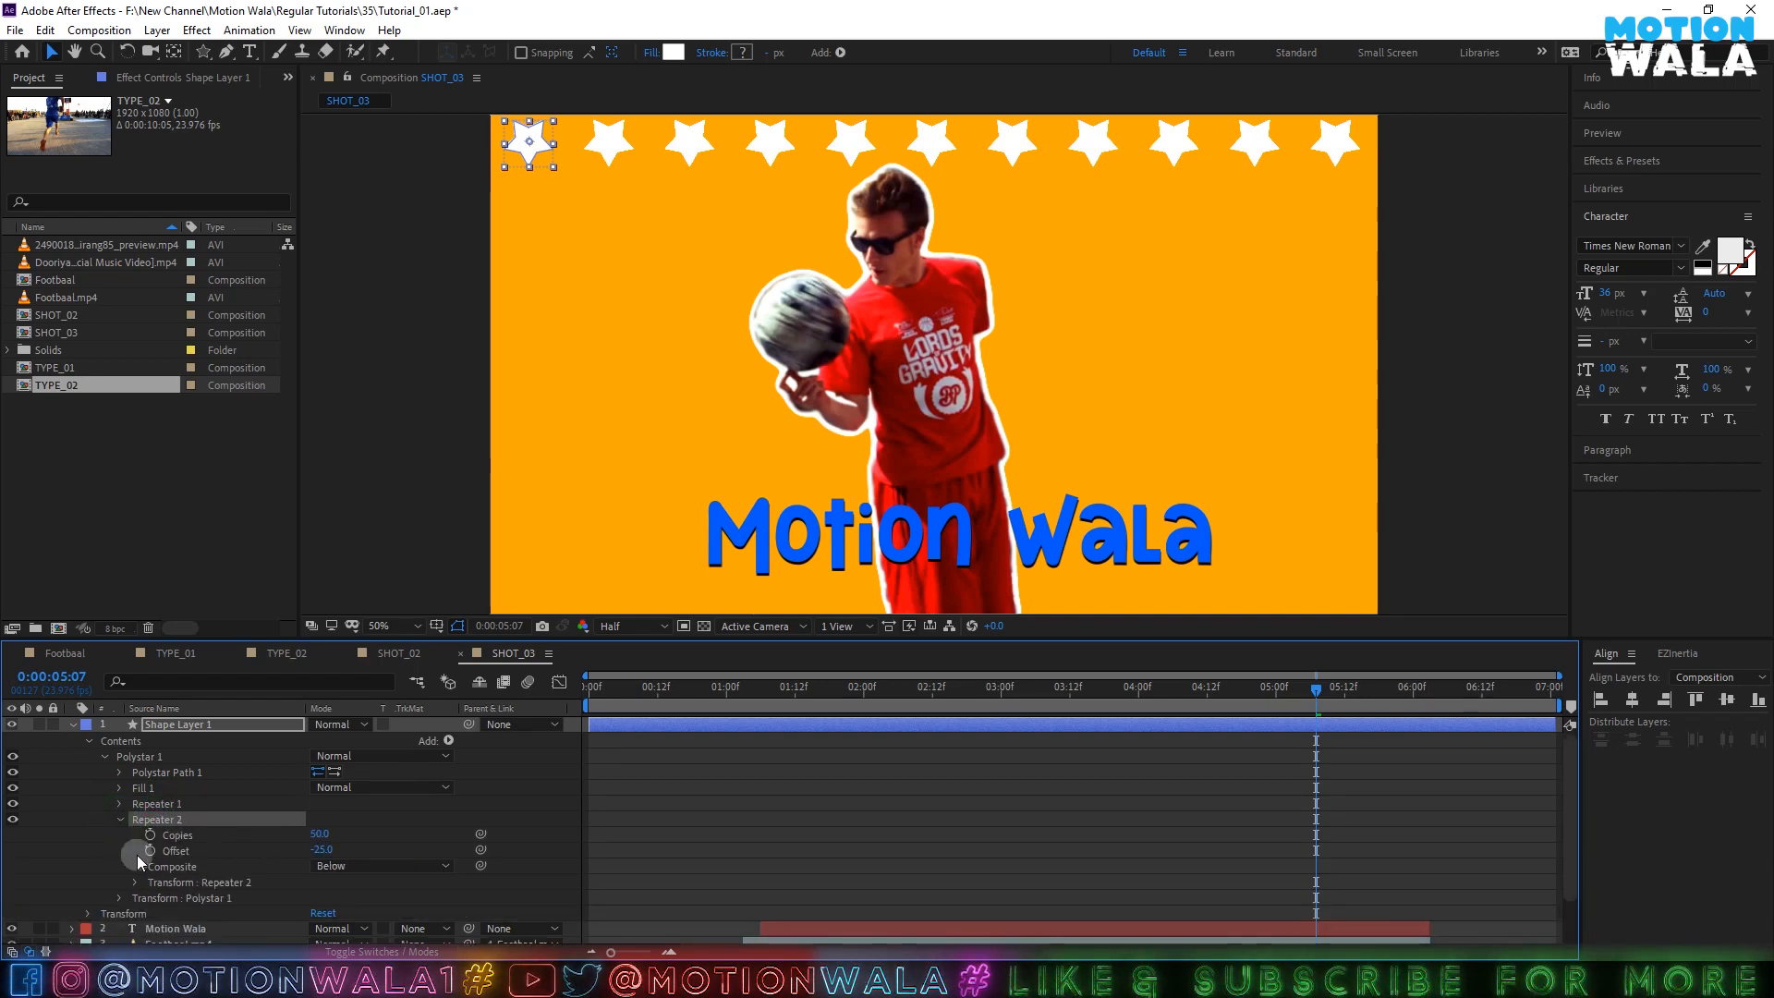
{"action": "left_click", "coordinate": [134, 882]}
{"action": "scroll", "coordinate": [134, 878], "scroll_direction": "down", "scroll_amount": 3}
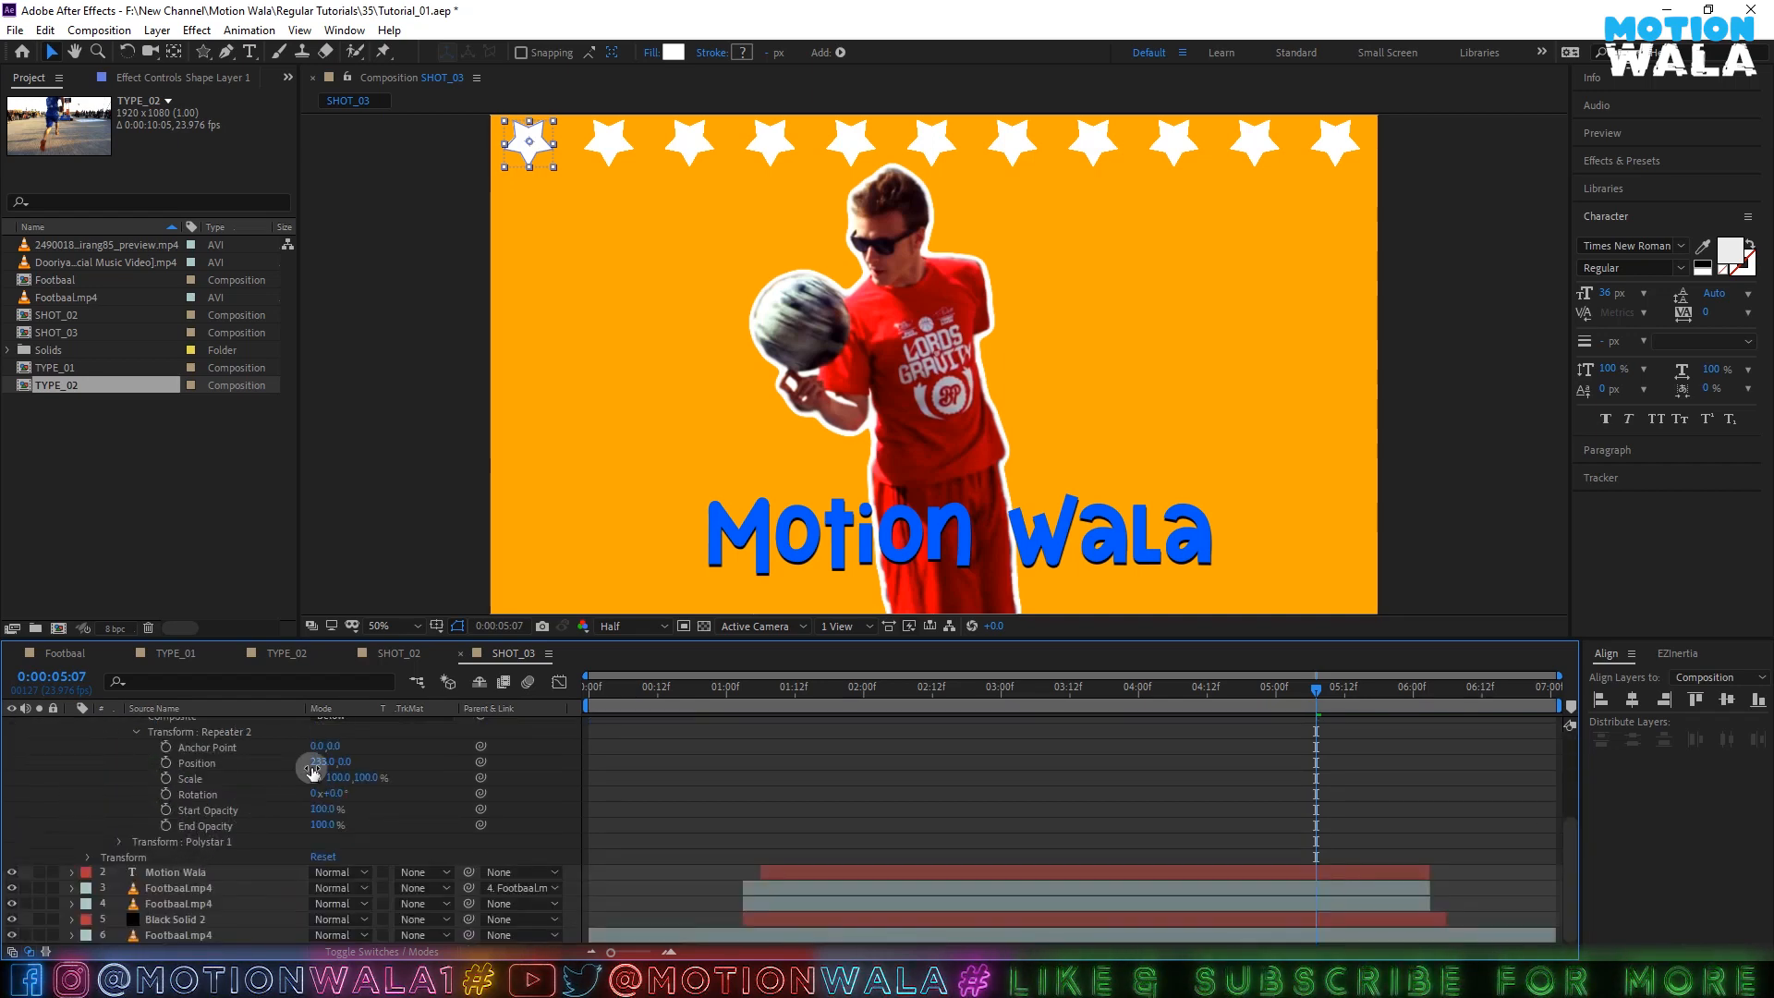
{"action": "left_click", "coordinate": [314, 763]}
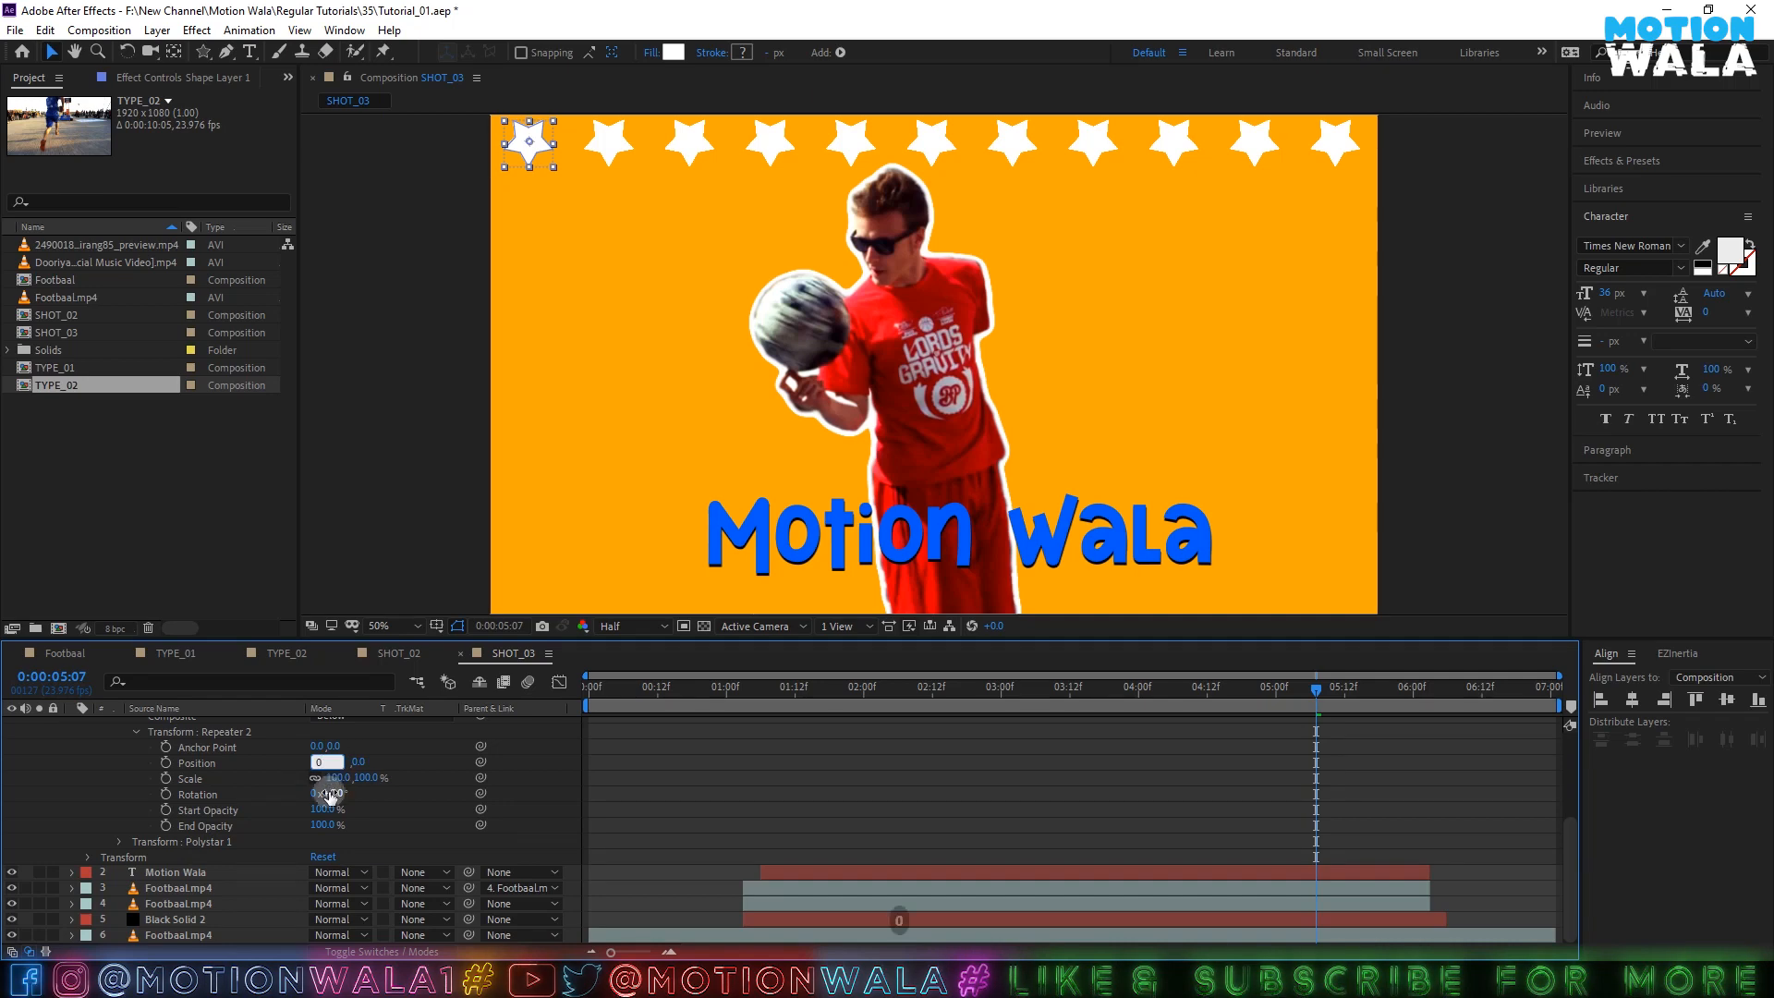
{"action": "key", "text": "Return"}
{"action": "left_click_drag", "start_coordinate": [334, 765], "coordinate": [537, 741]}
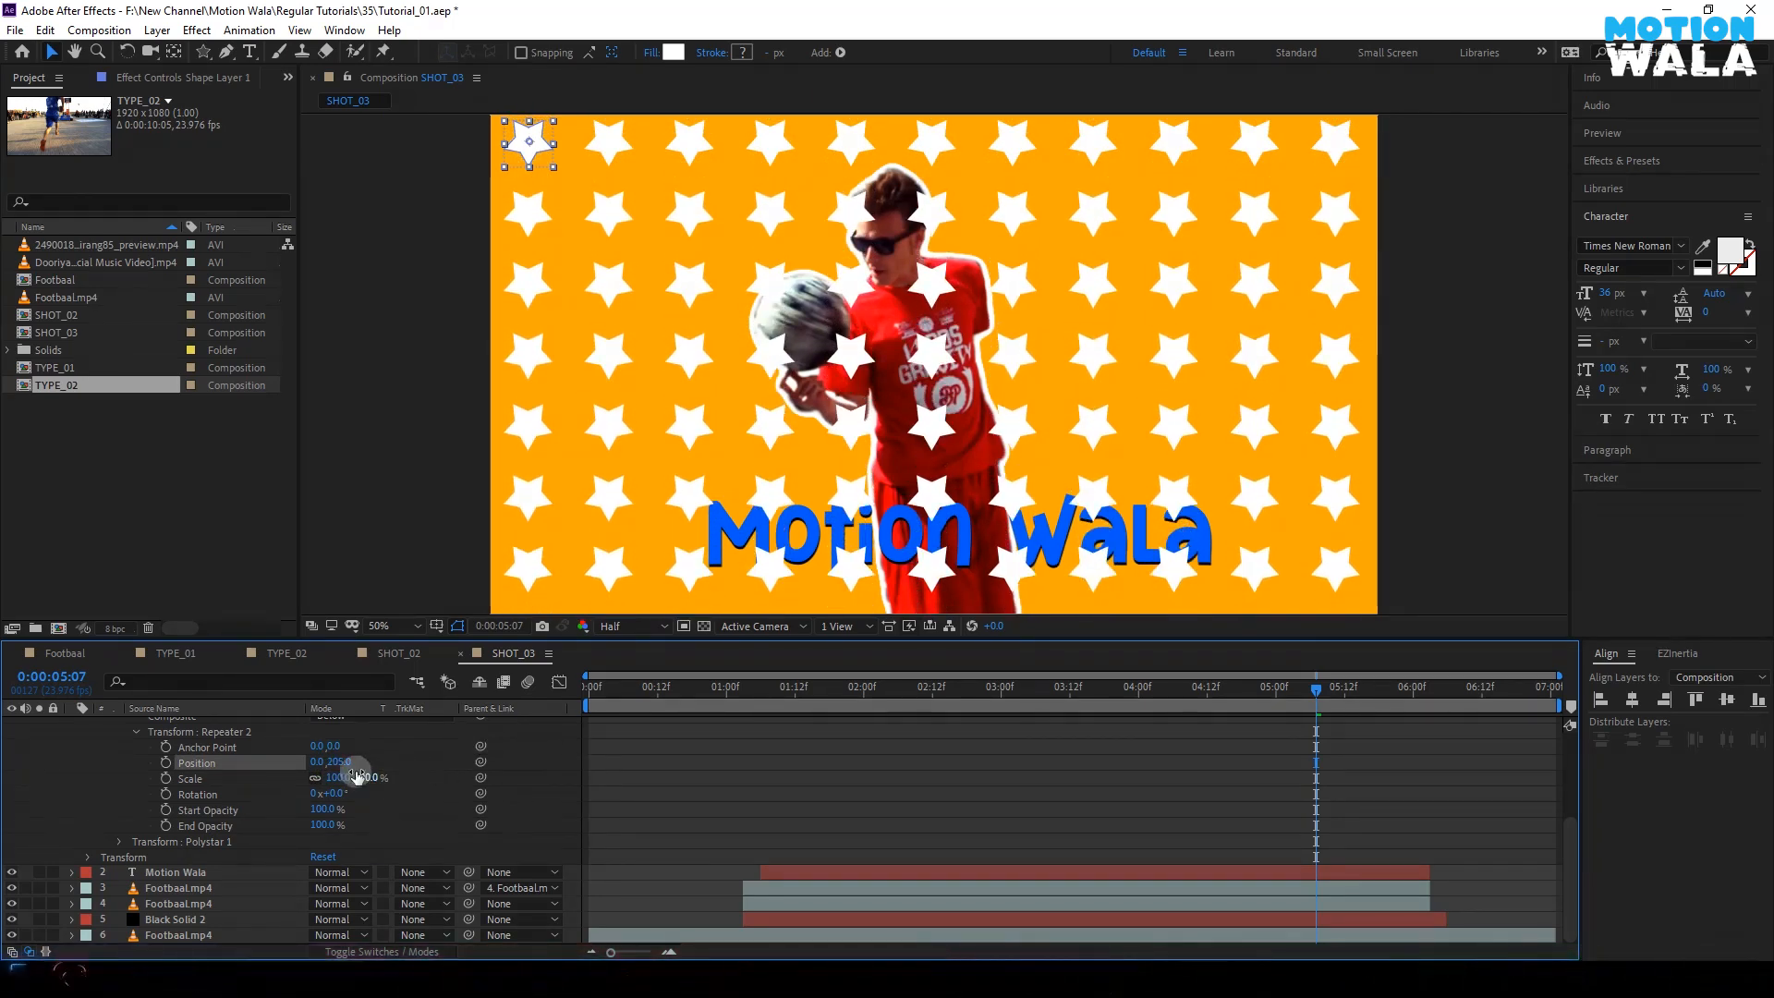
{"action": "mouse_move", "coordinate": [345, 763]}
{"action": "left_mouse_down"}
{"action": "mouse_move", "coordinate": [373, 762]}
{"action": "mouse_move", "coordinate": [354, 761]}
{"action": "left_mouse_up"}
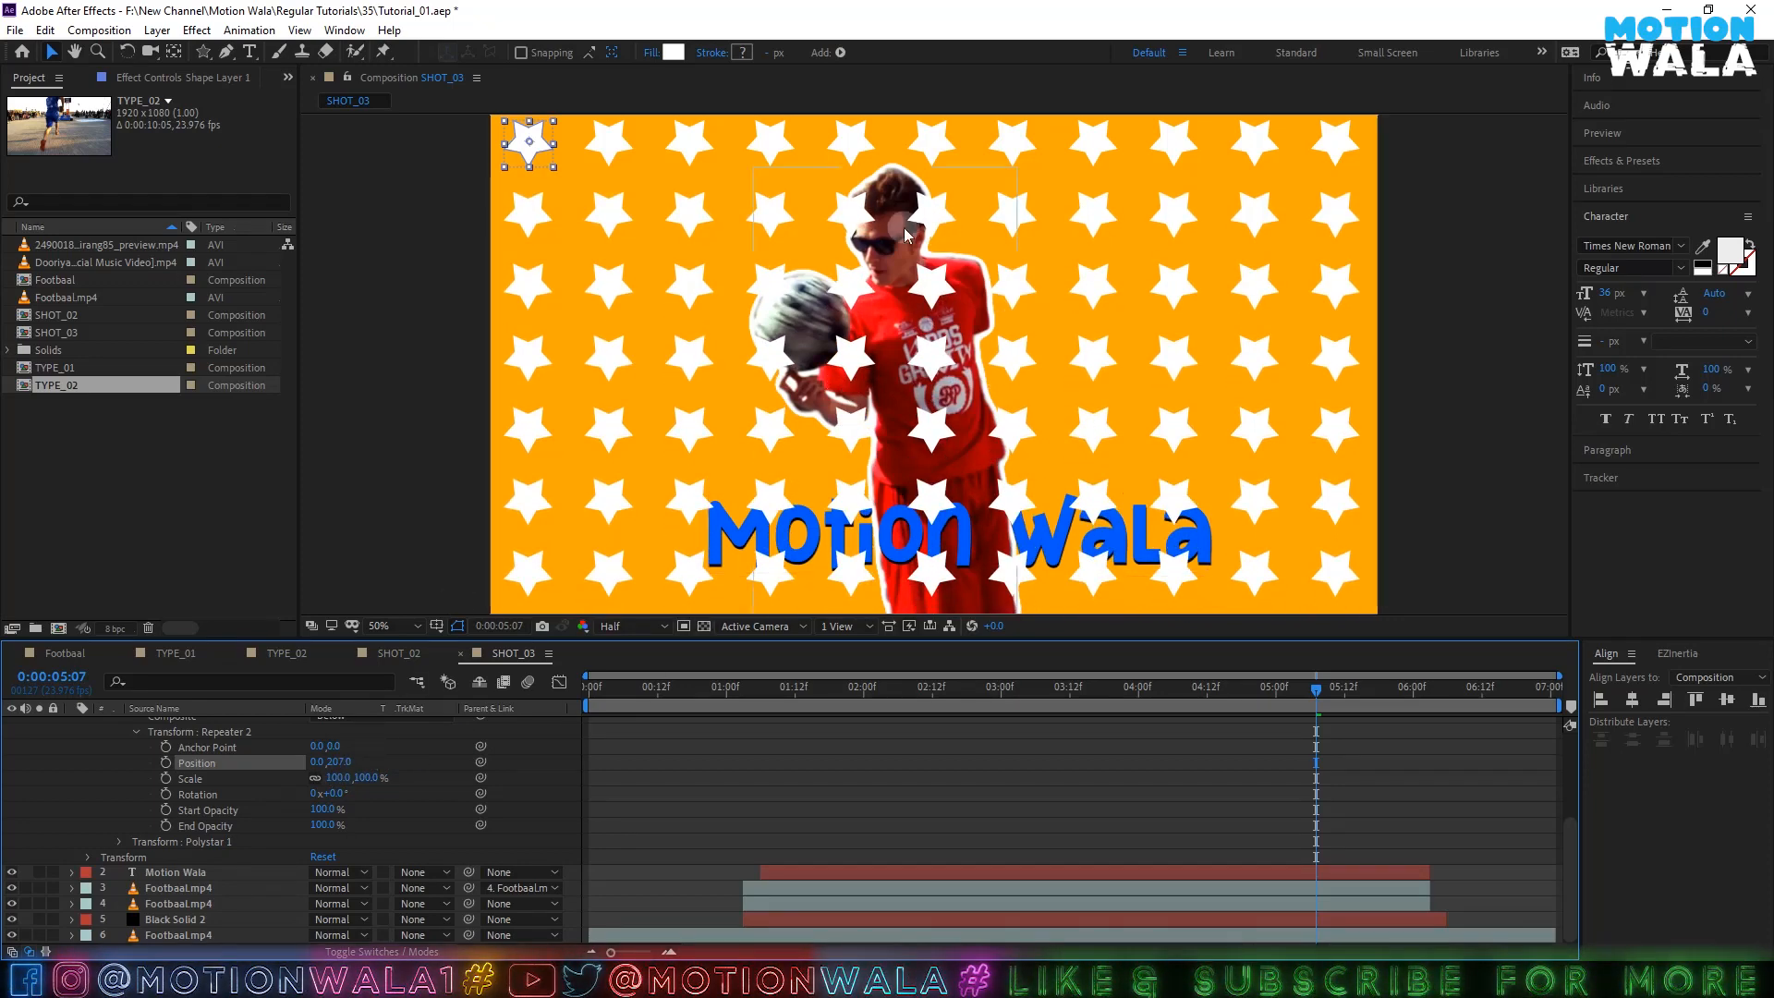
{"action": "key", "text": "ctrl+s"}
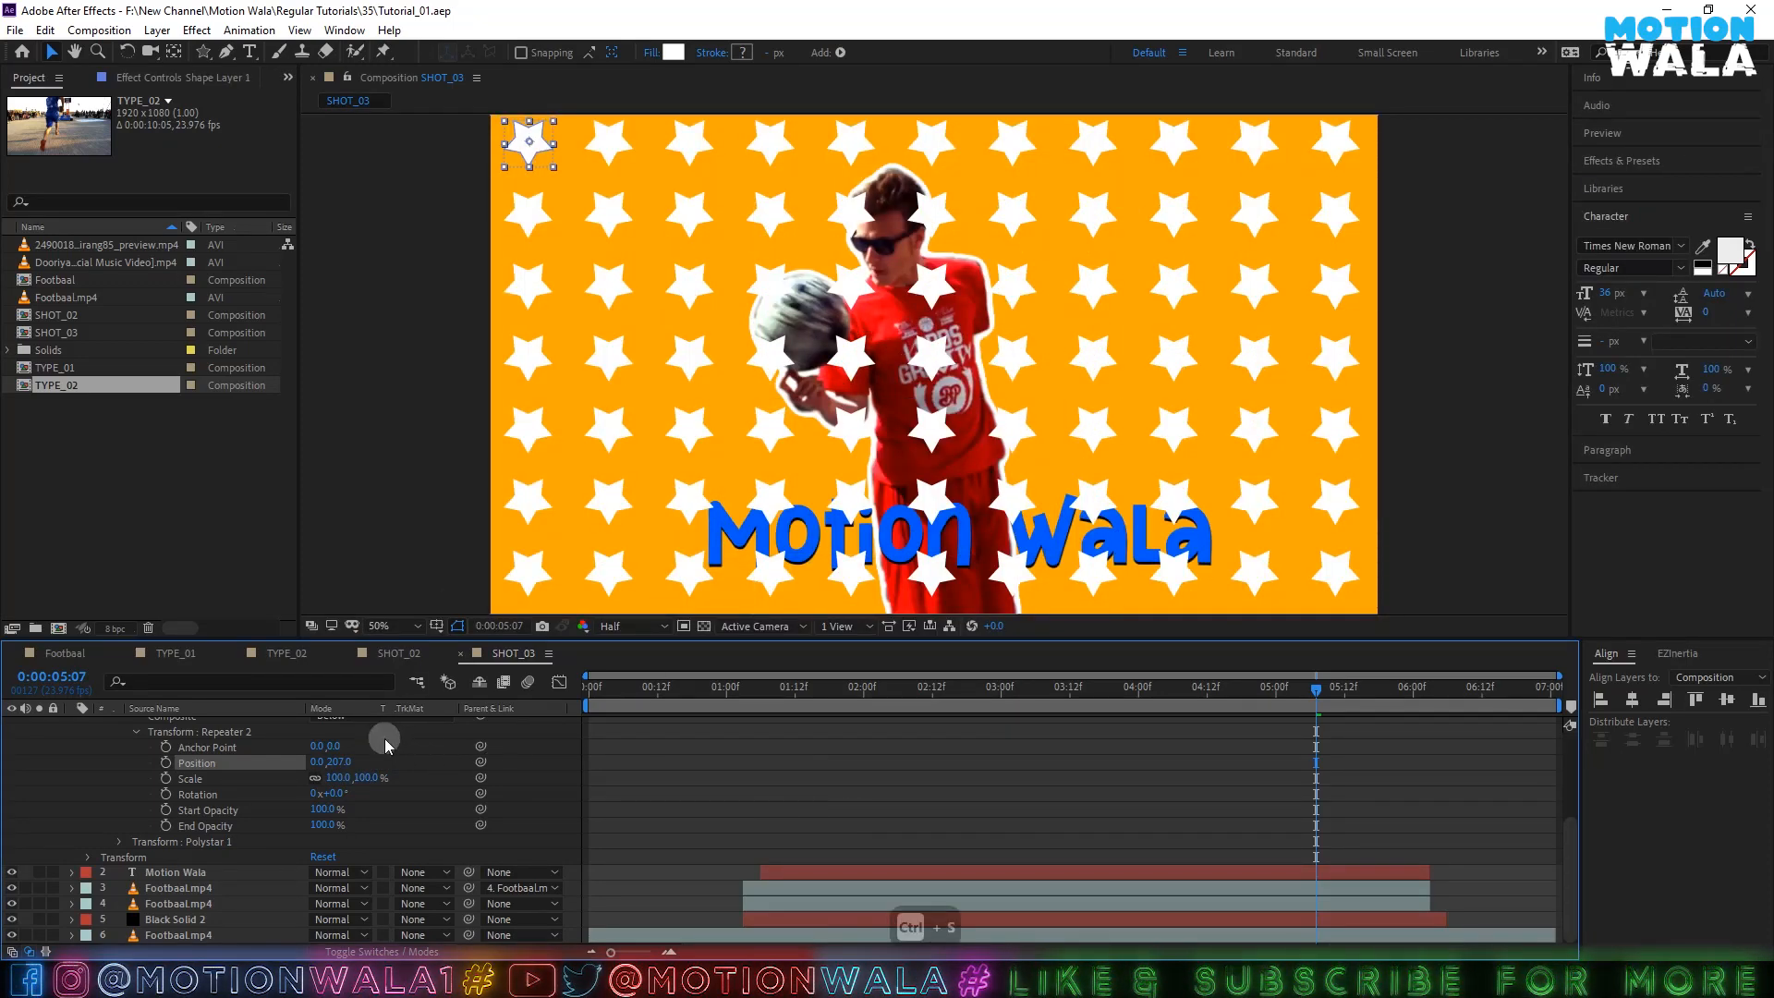
- Add the expression wiggle(1,25) to the Position in Polystar 1's transform and preview the animation
{"action": "scroll", "coordinate": [241, 804], "scroll_direction": "up", "scroll_amount": 3}
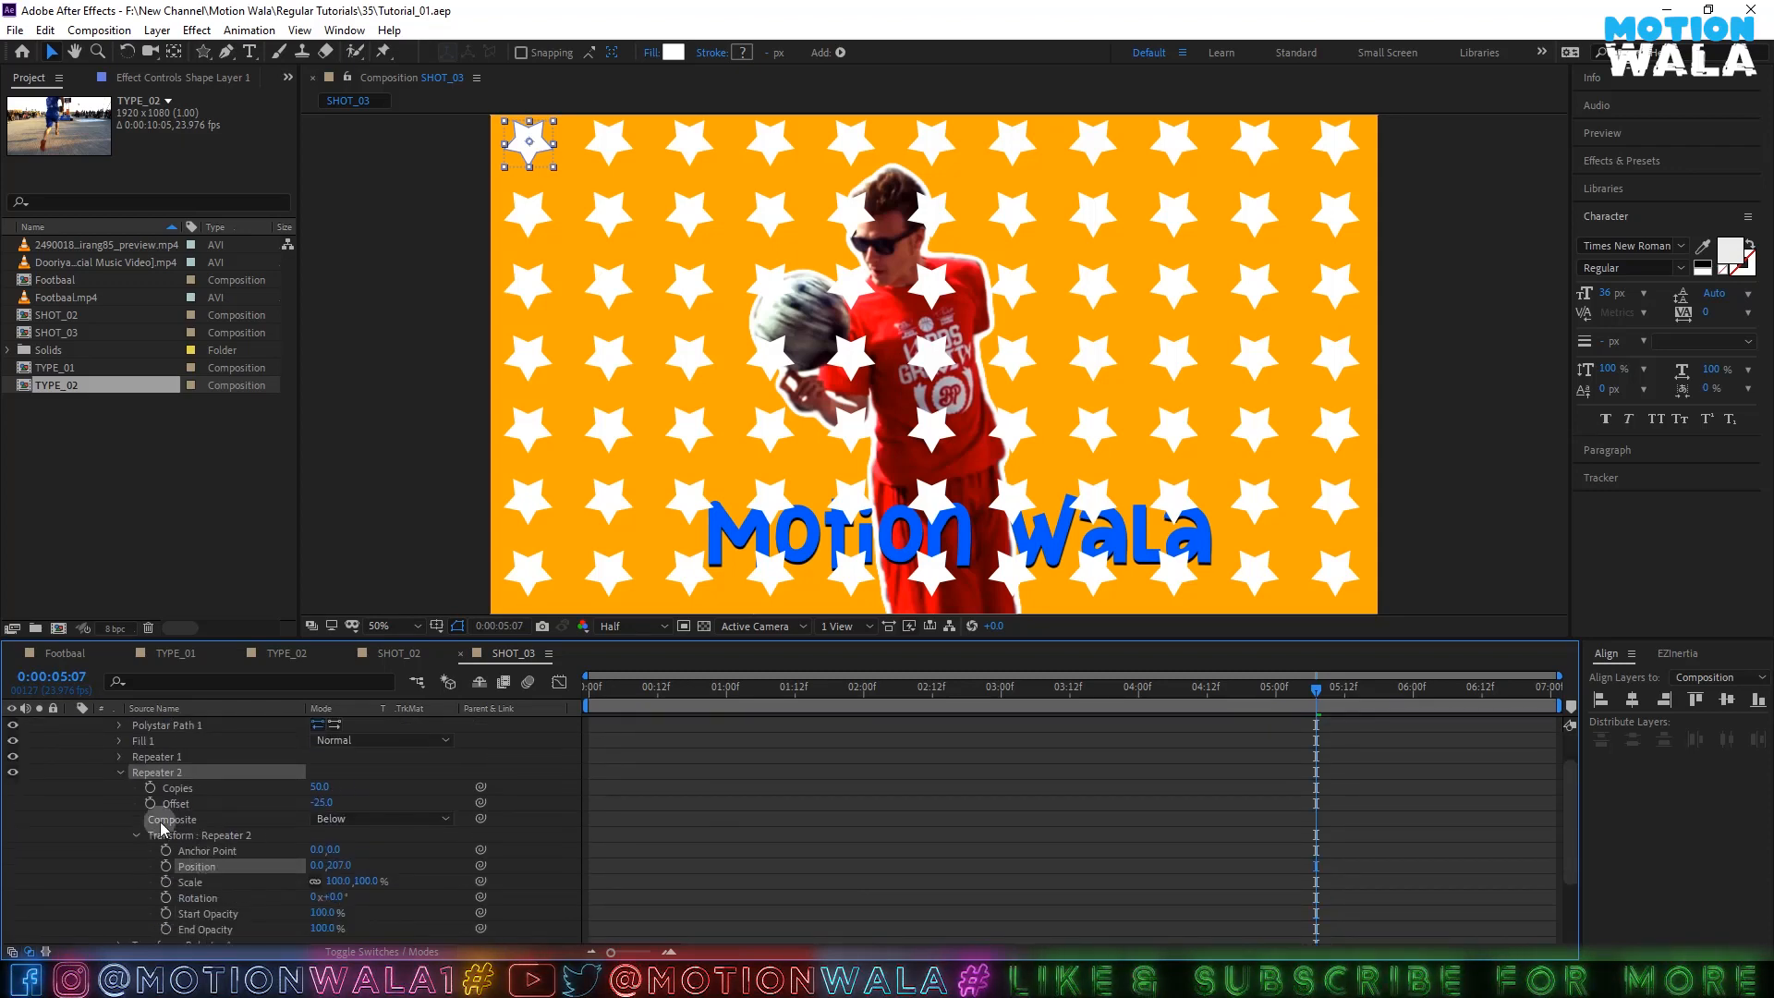
{"action": "left_click", "coordinate": [119, 772]}
{"action": "left_click", "coordinate": [113, 836]}
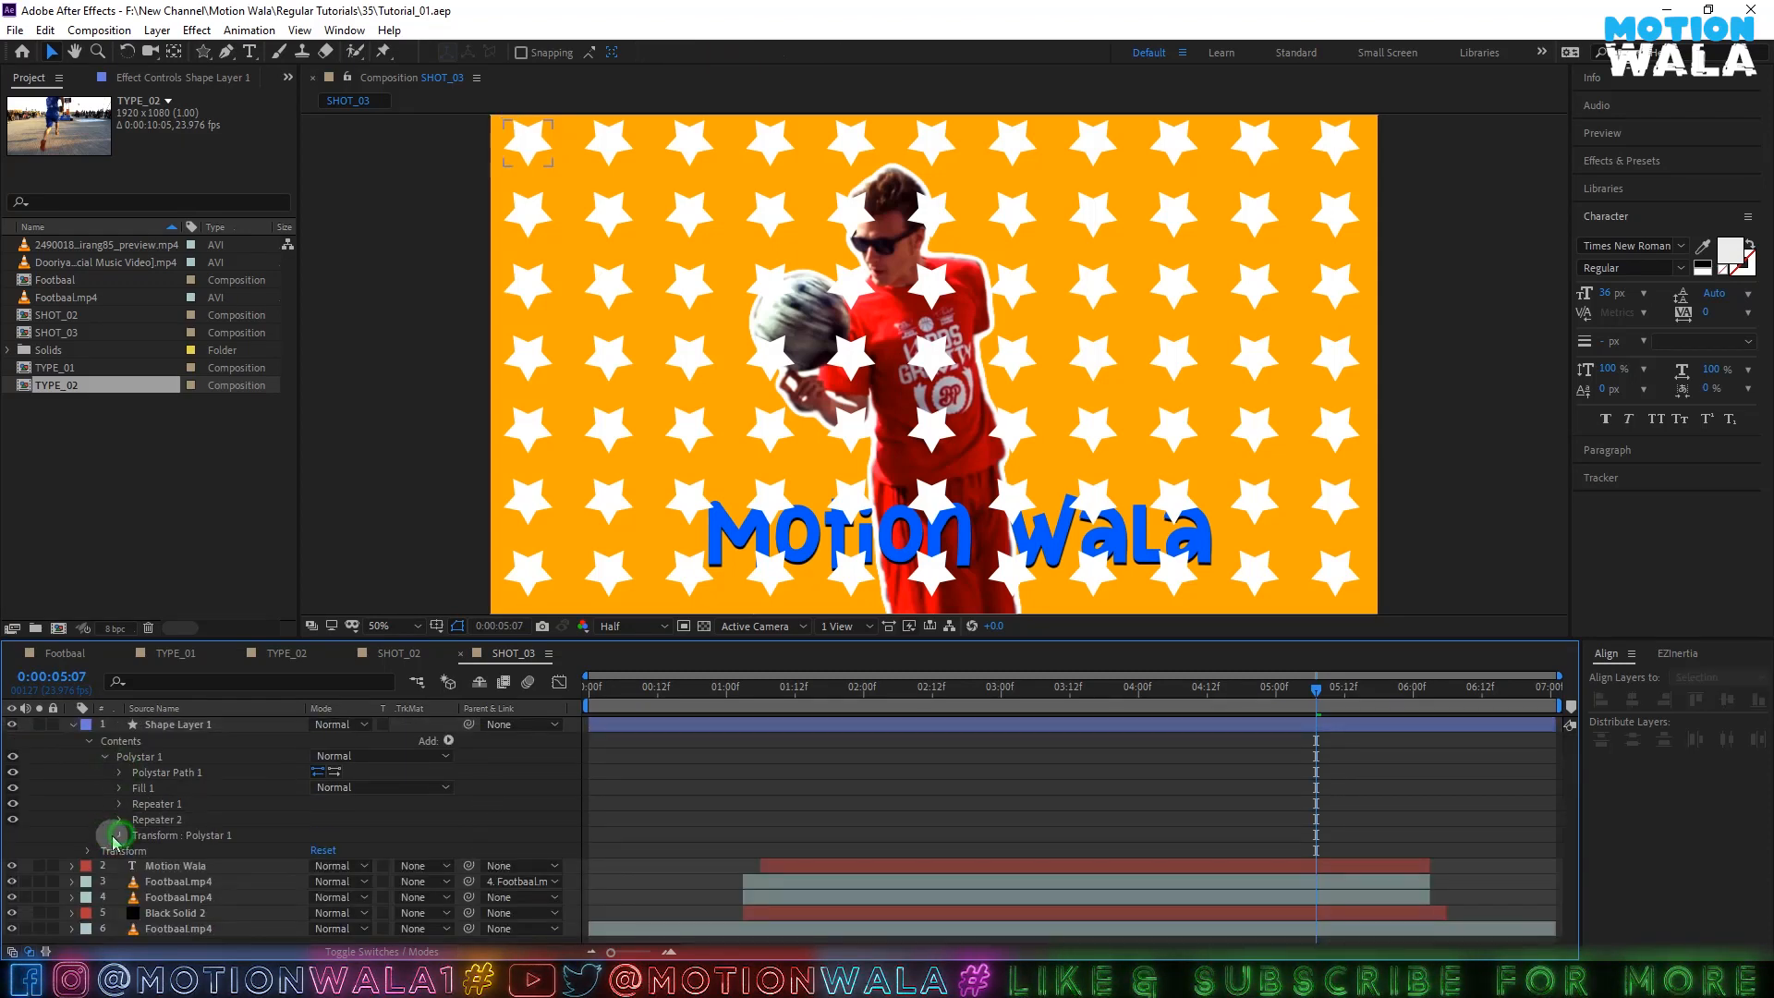
{"action": "left_click", "coordinate": [155, 827]}
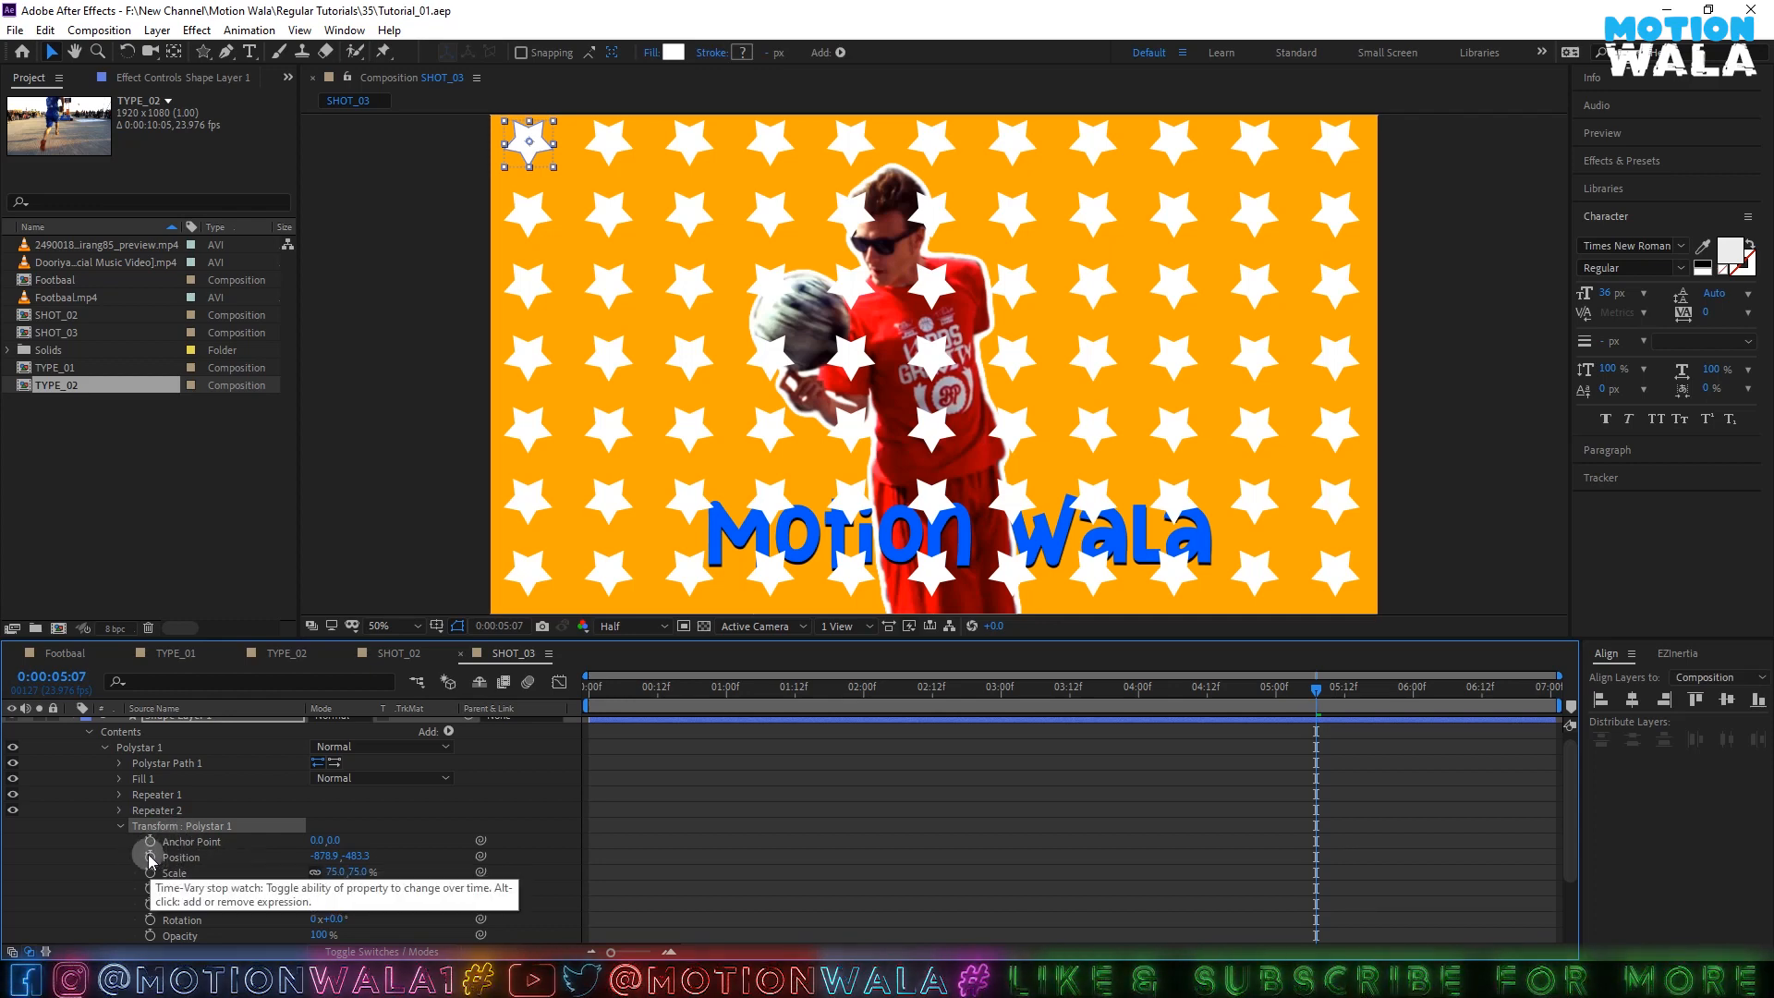
{"action": "left_click", "coordinate": [149, 857], "text": "alt"}
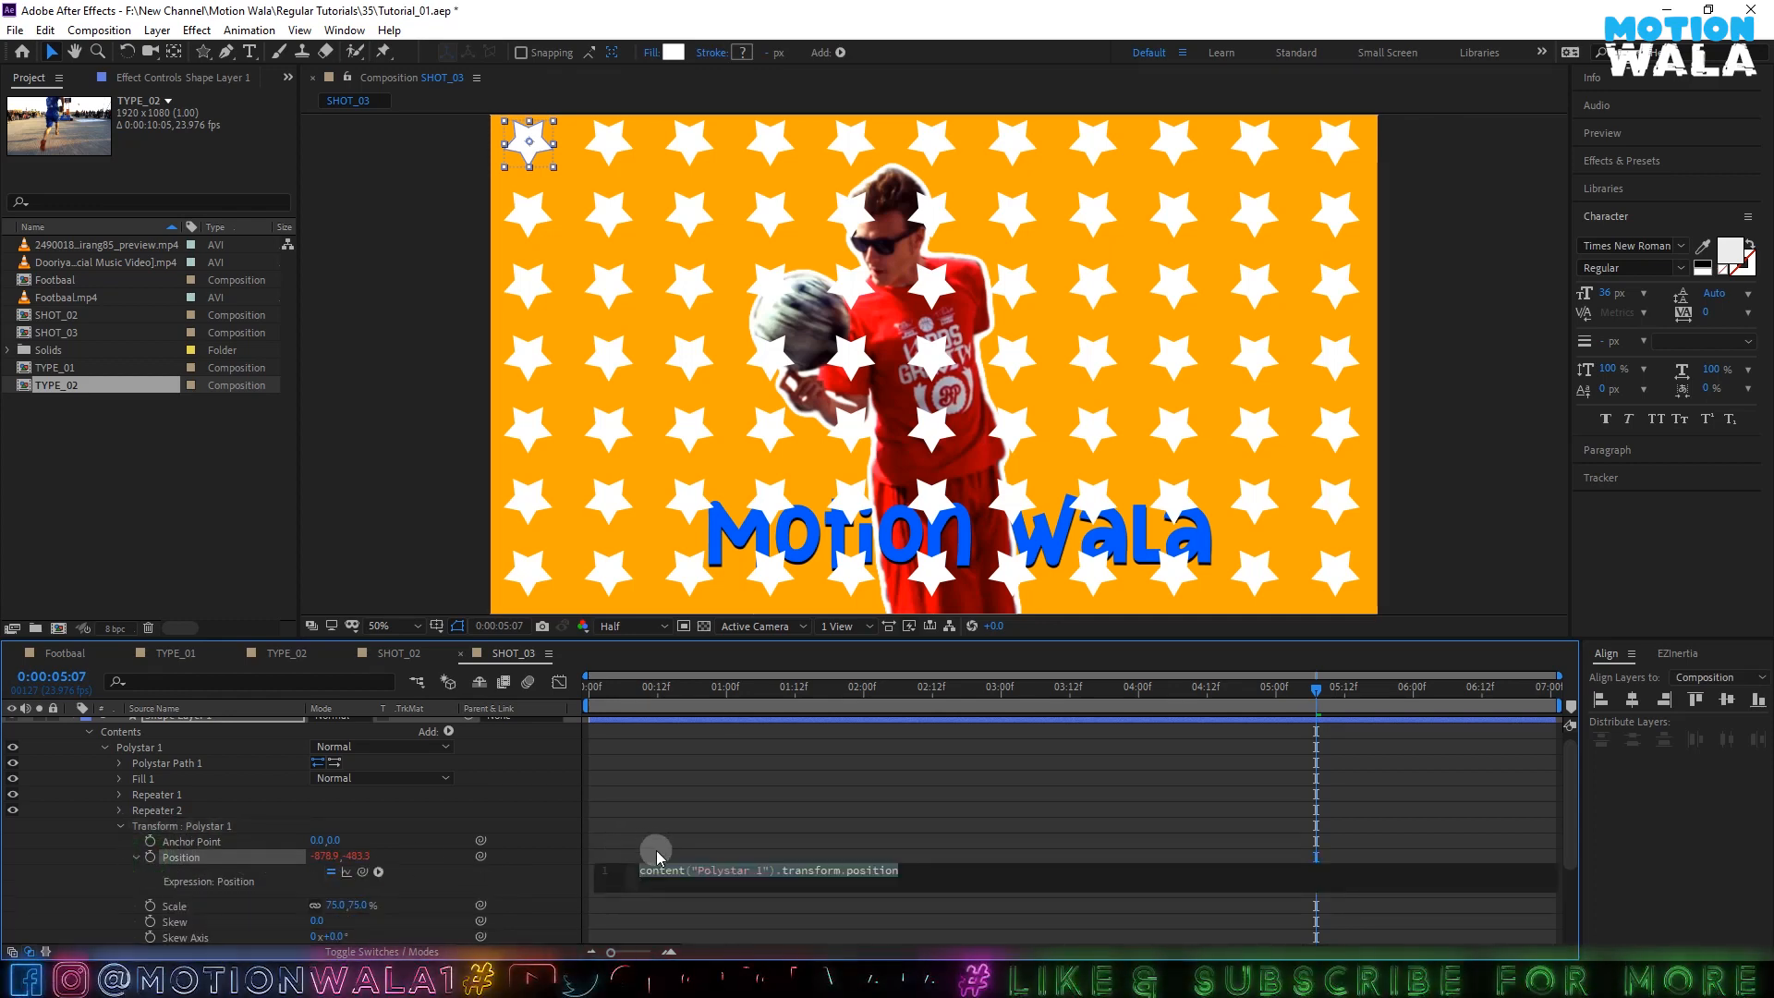
{"action": "type", "text": "wih"}
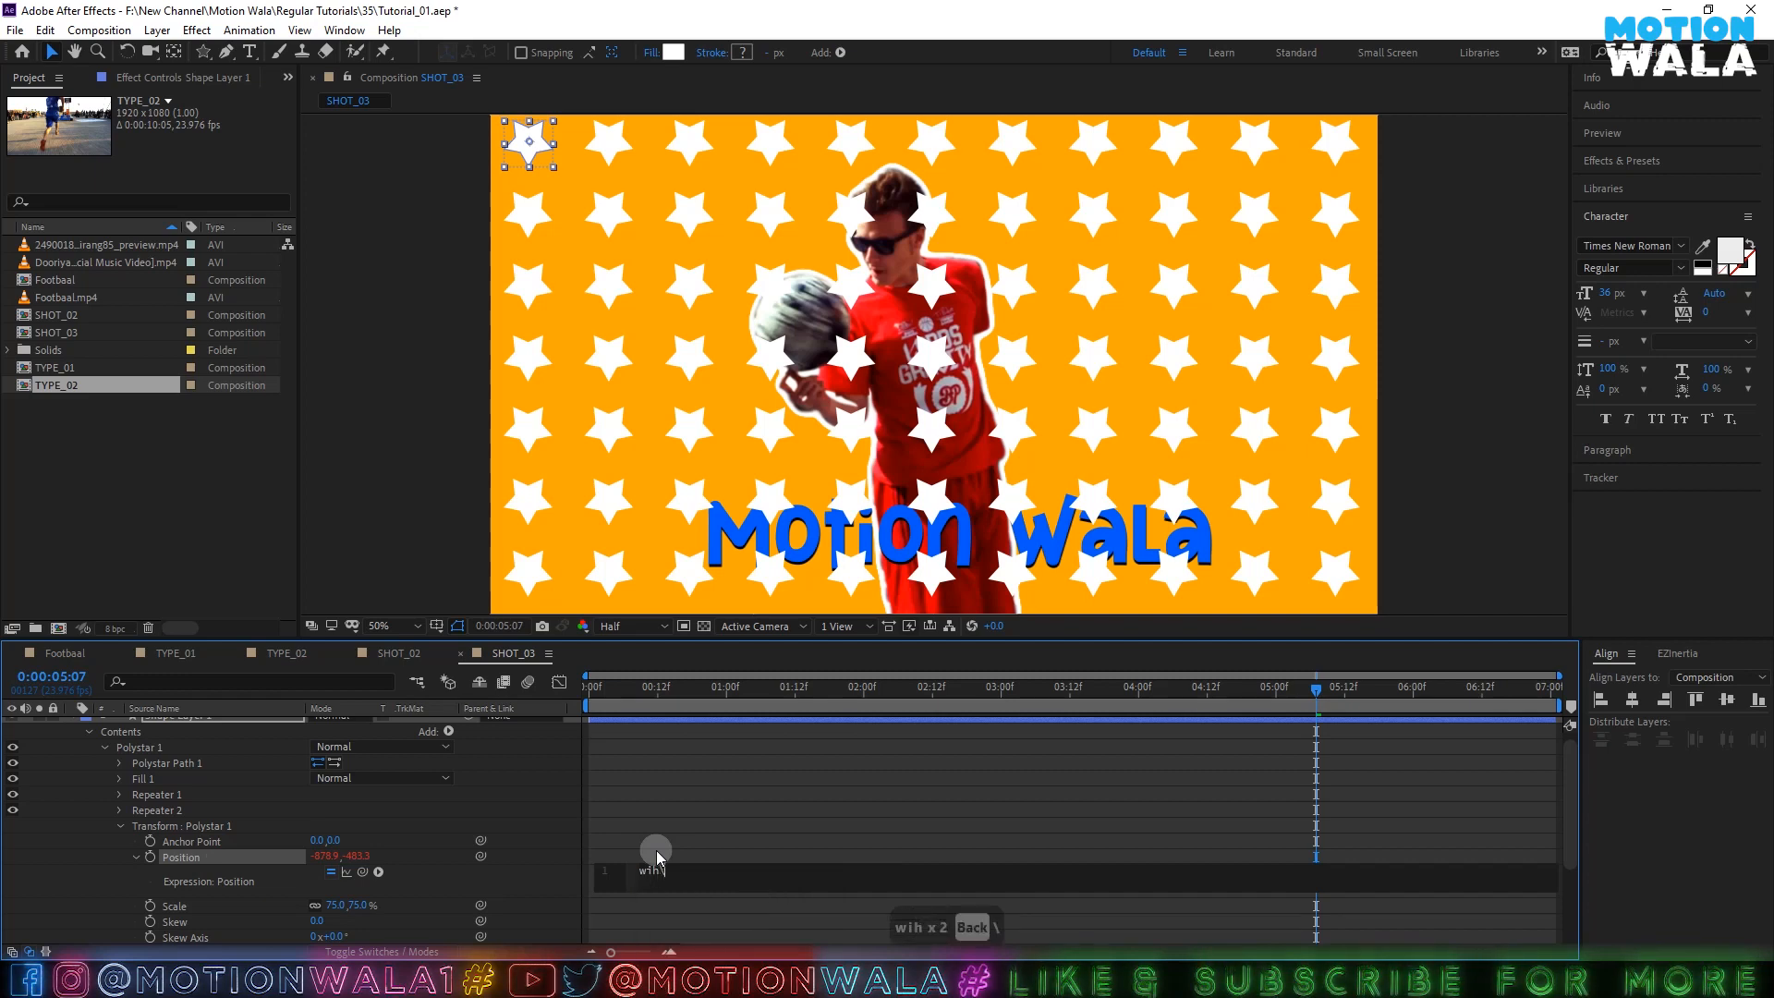
{"action": "key", "text": "BackSpace"}
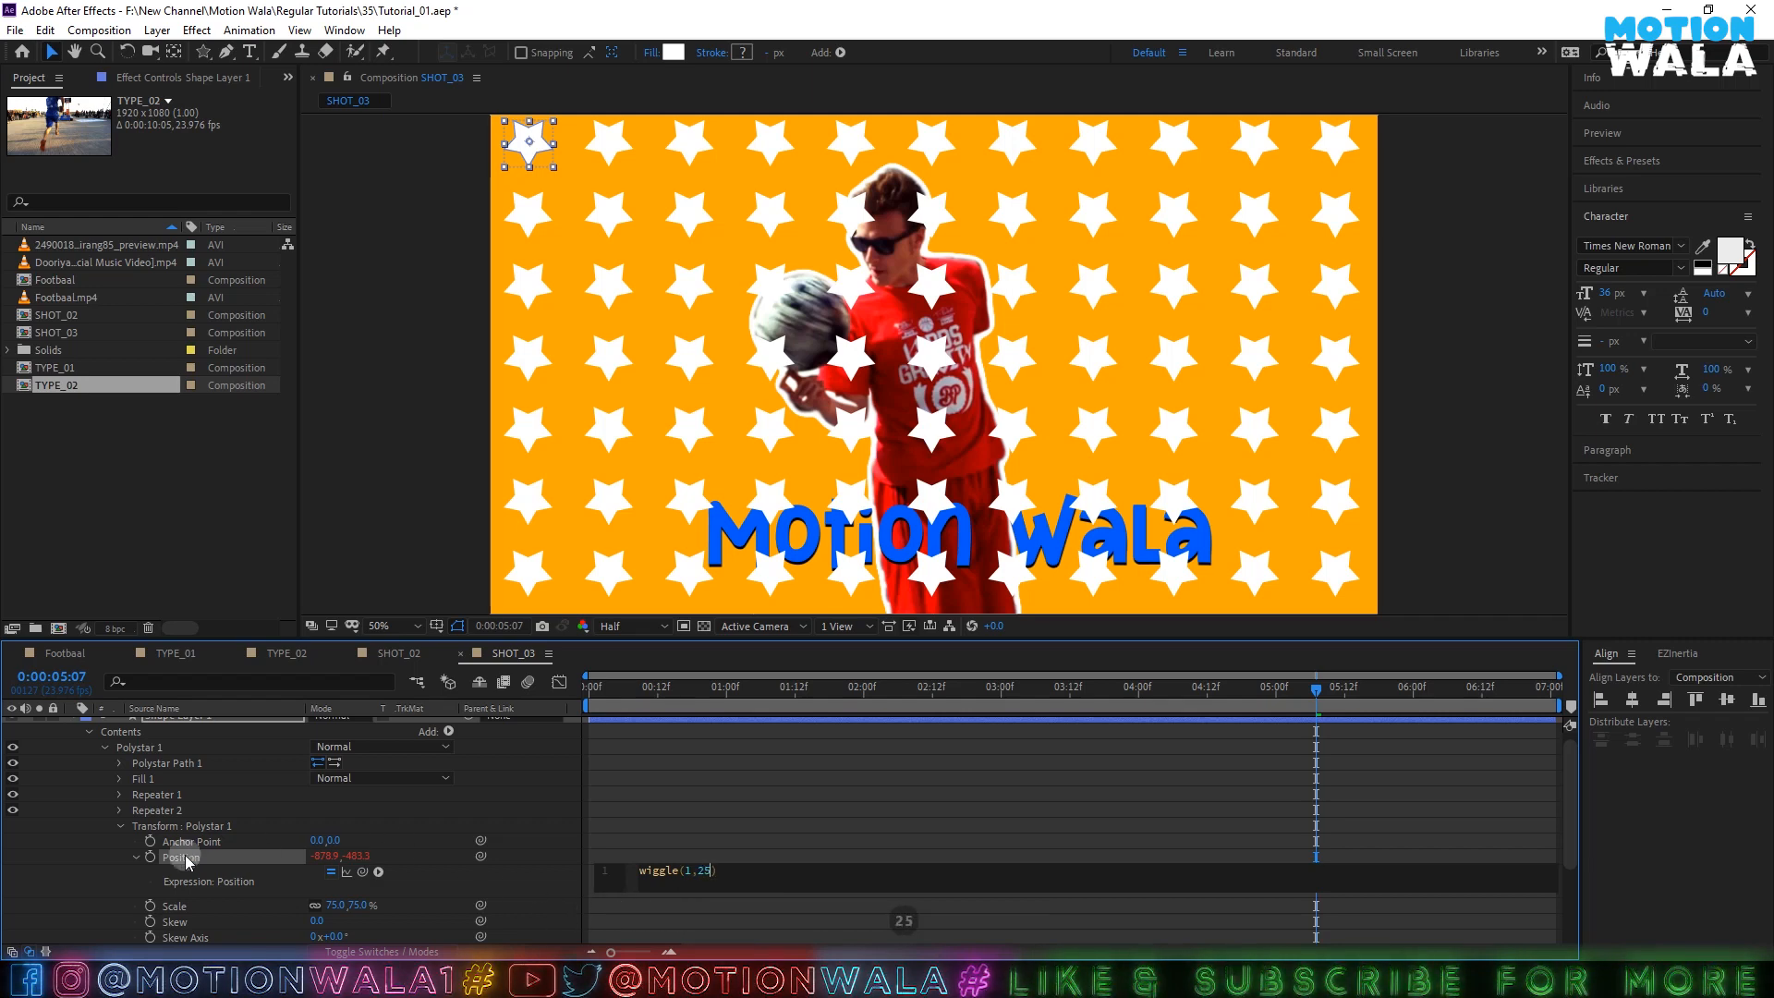
{"action": "left_click", "coordinate": [104, 789]}
{"action": "key", "text": "space"}
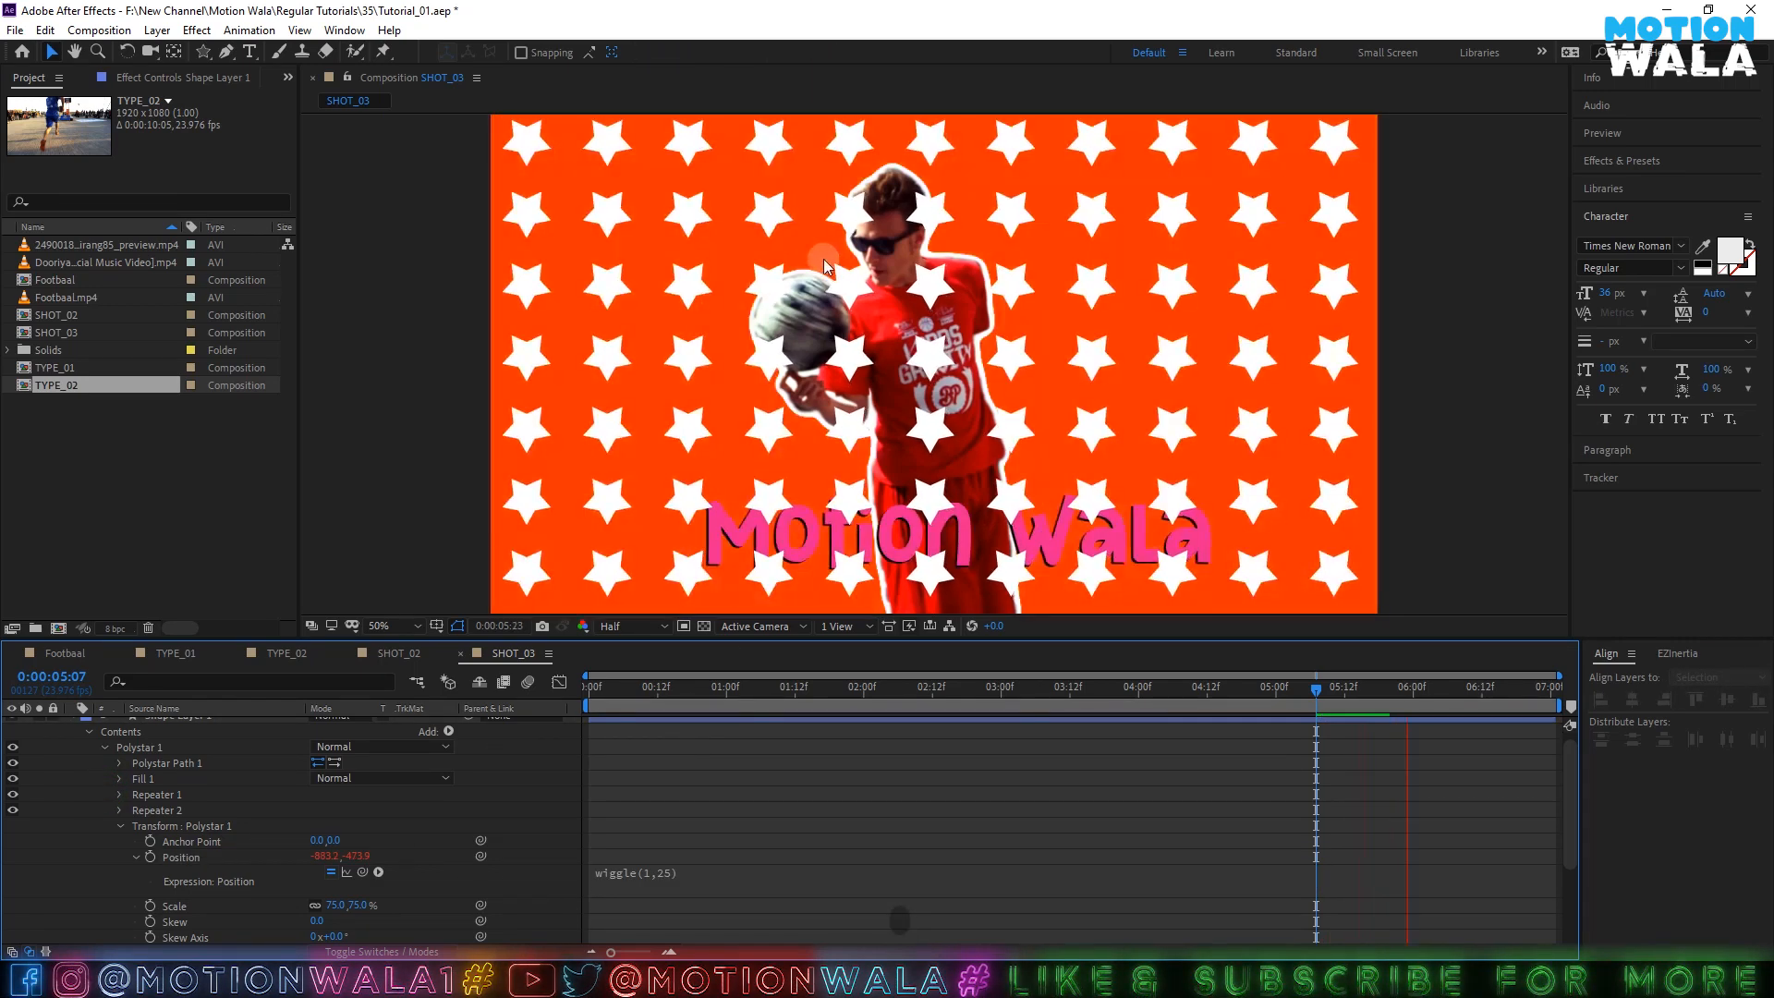
- Change the Polystar 1 Position expression to wiggle(2,25) and preview the motion again
{"action": "left_click", "coordinate": [661, 877]}
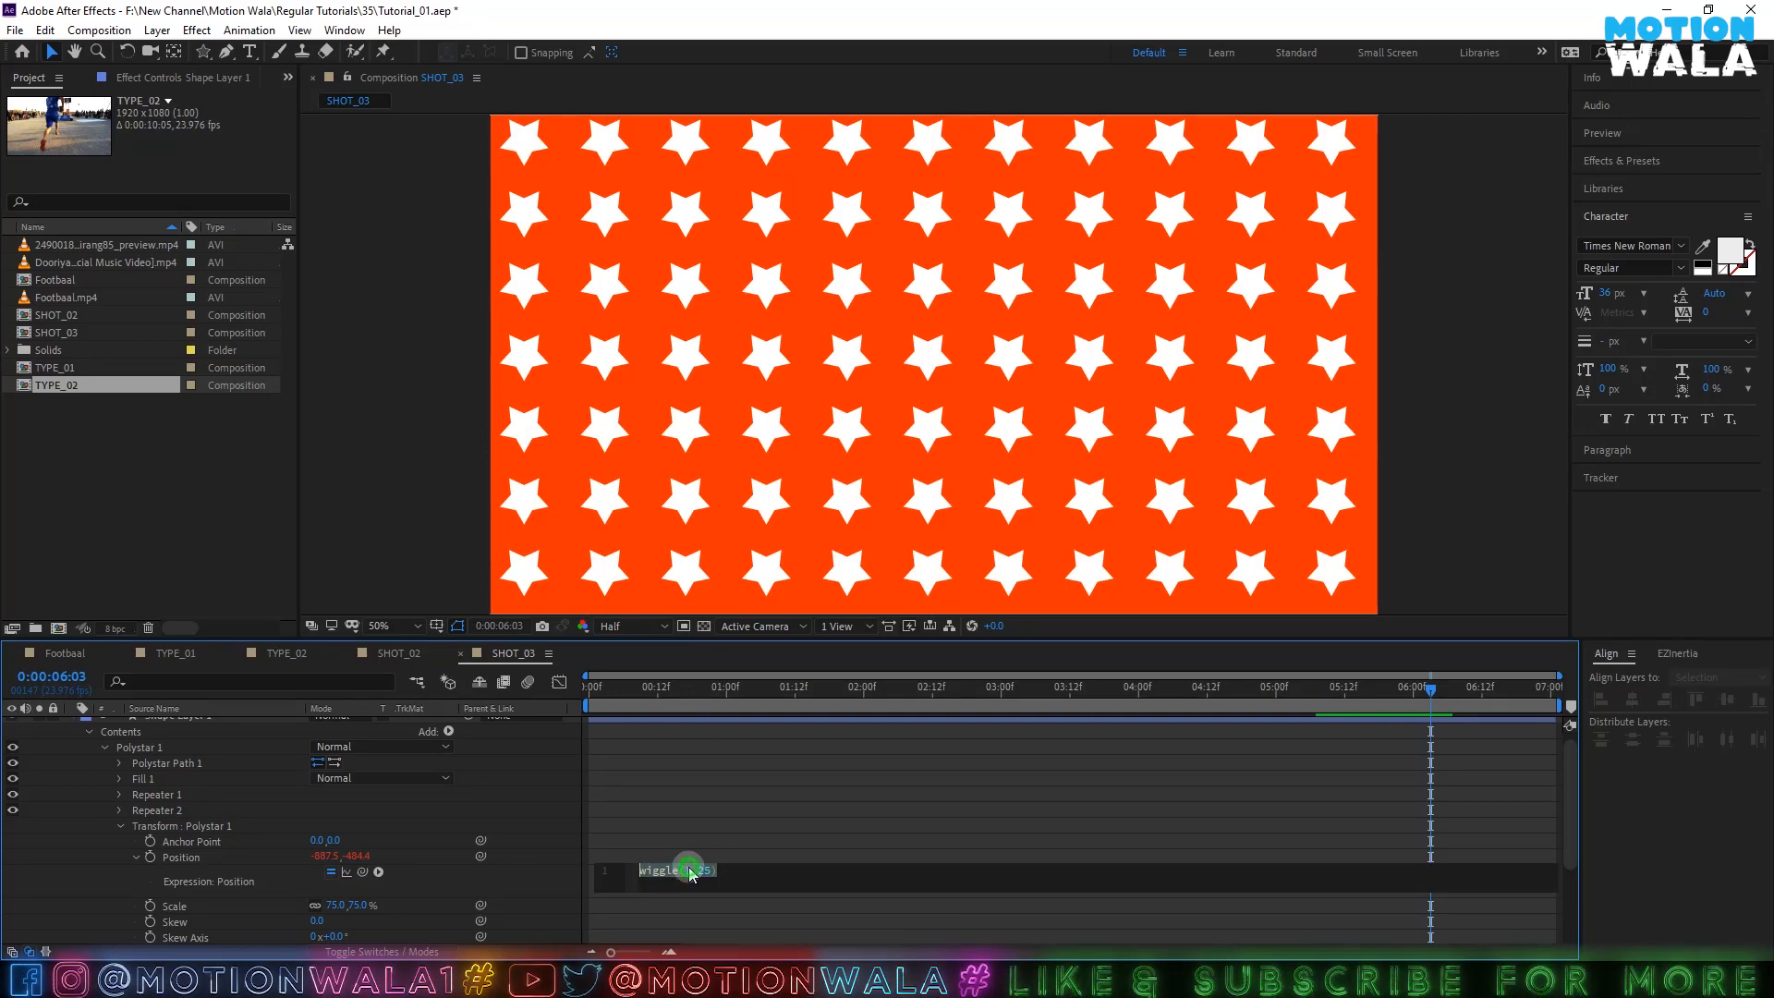
{"action": "left_click", "coordinate": [693, 872]}
{"action": "type", "text": "2"}
{"action": "left_click", "coordinate": [21, 855]}
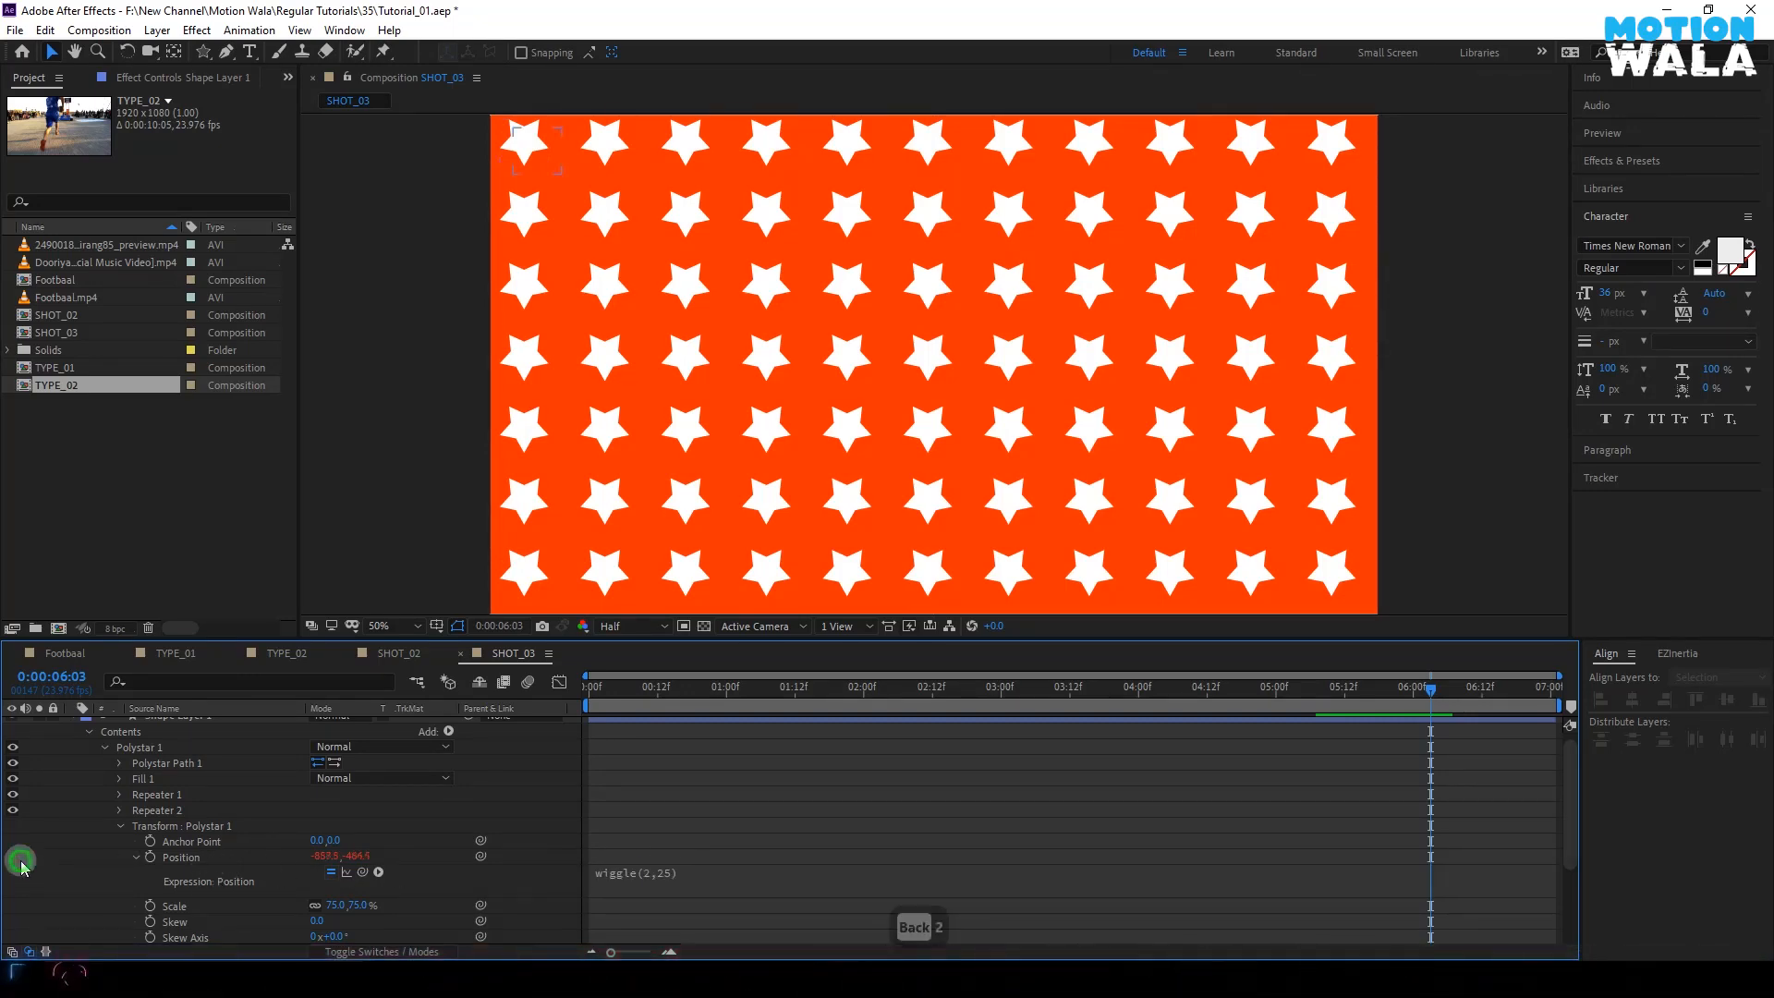
{"action": "key", "text": "space"}
- Collapse Shape Layer 1's properties, check the stars at an earlier time and save the project
{"action": "scroll", "coordinate": [180, 788], "scroll_direction": "up", "scroll_amount": 1}
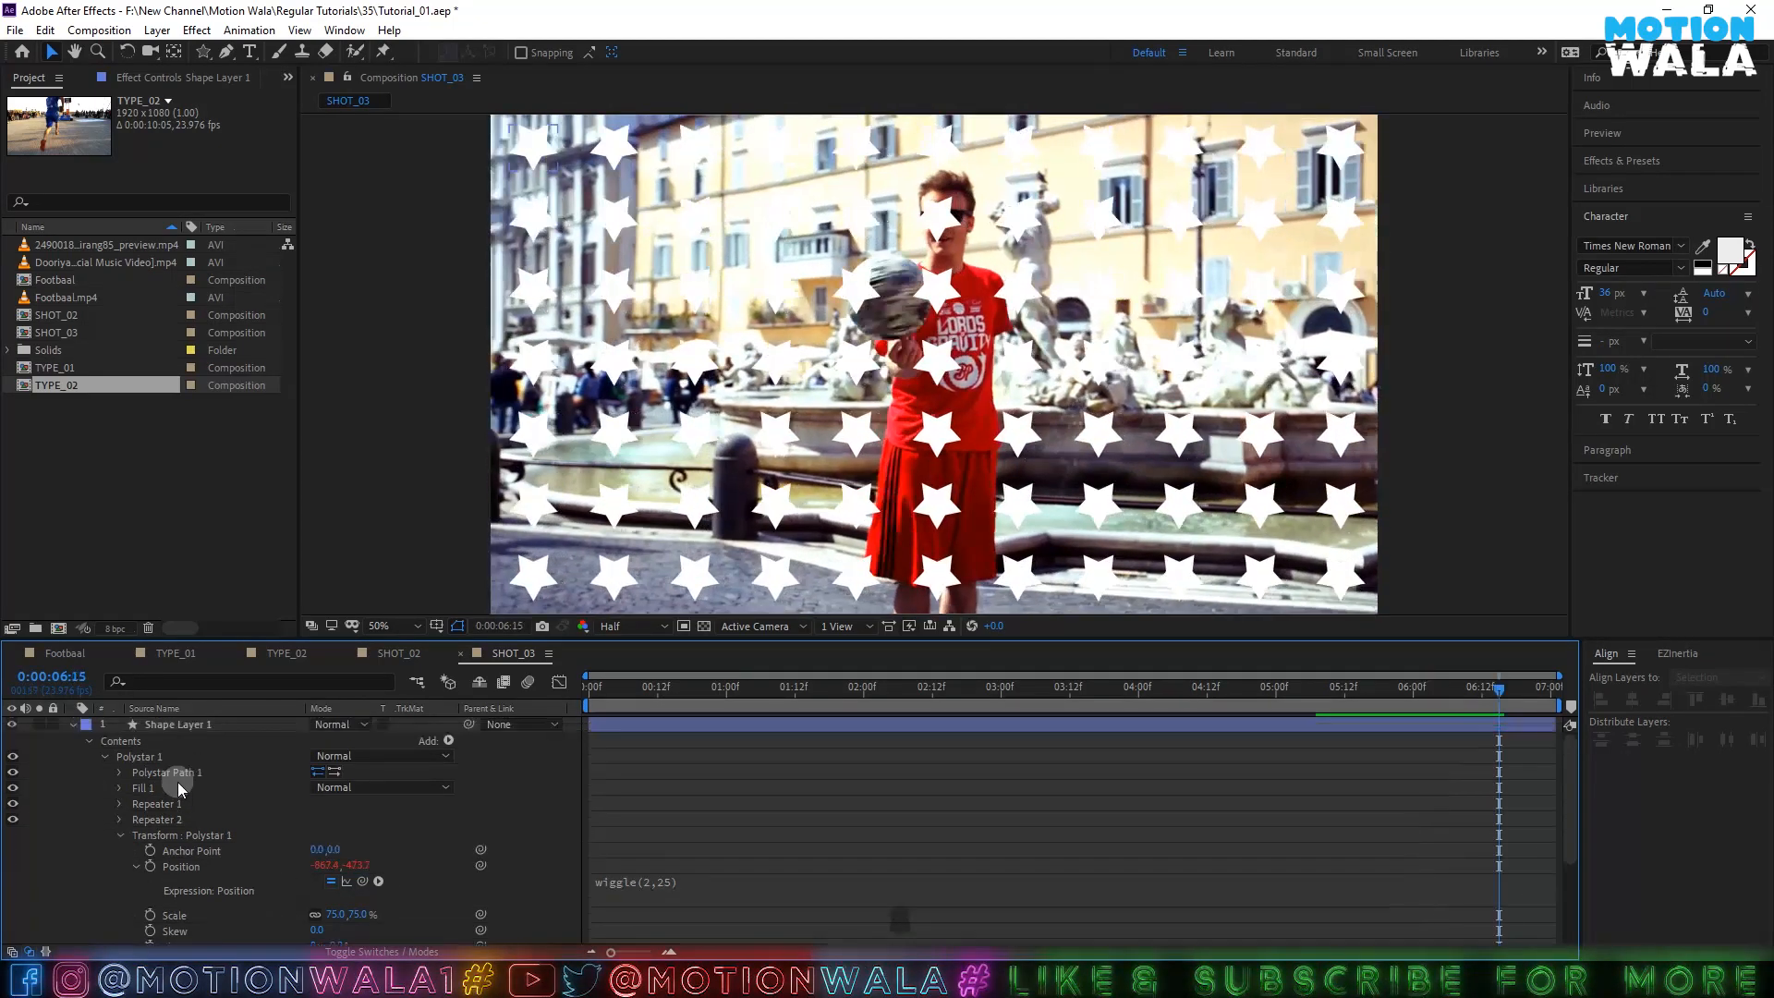
{"action": "left_click", "coordinate": [73, 725]}
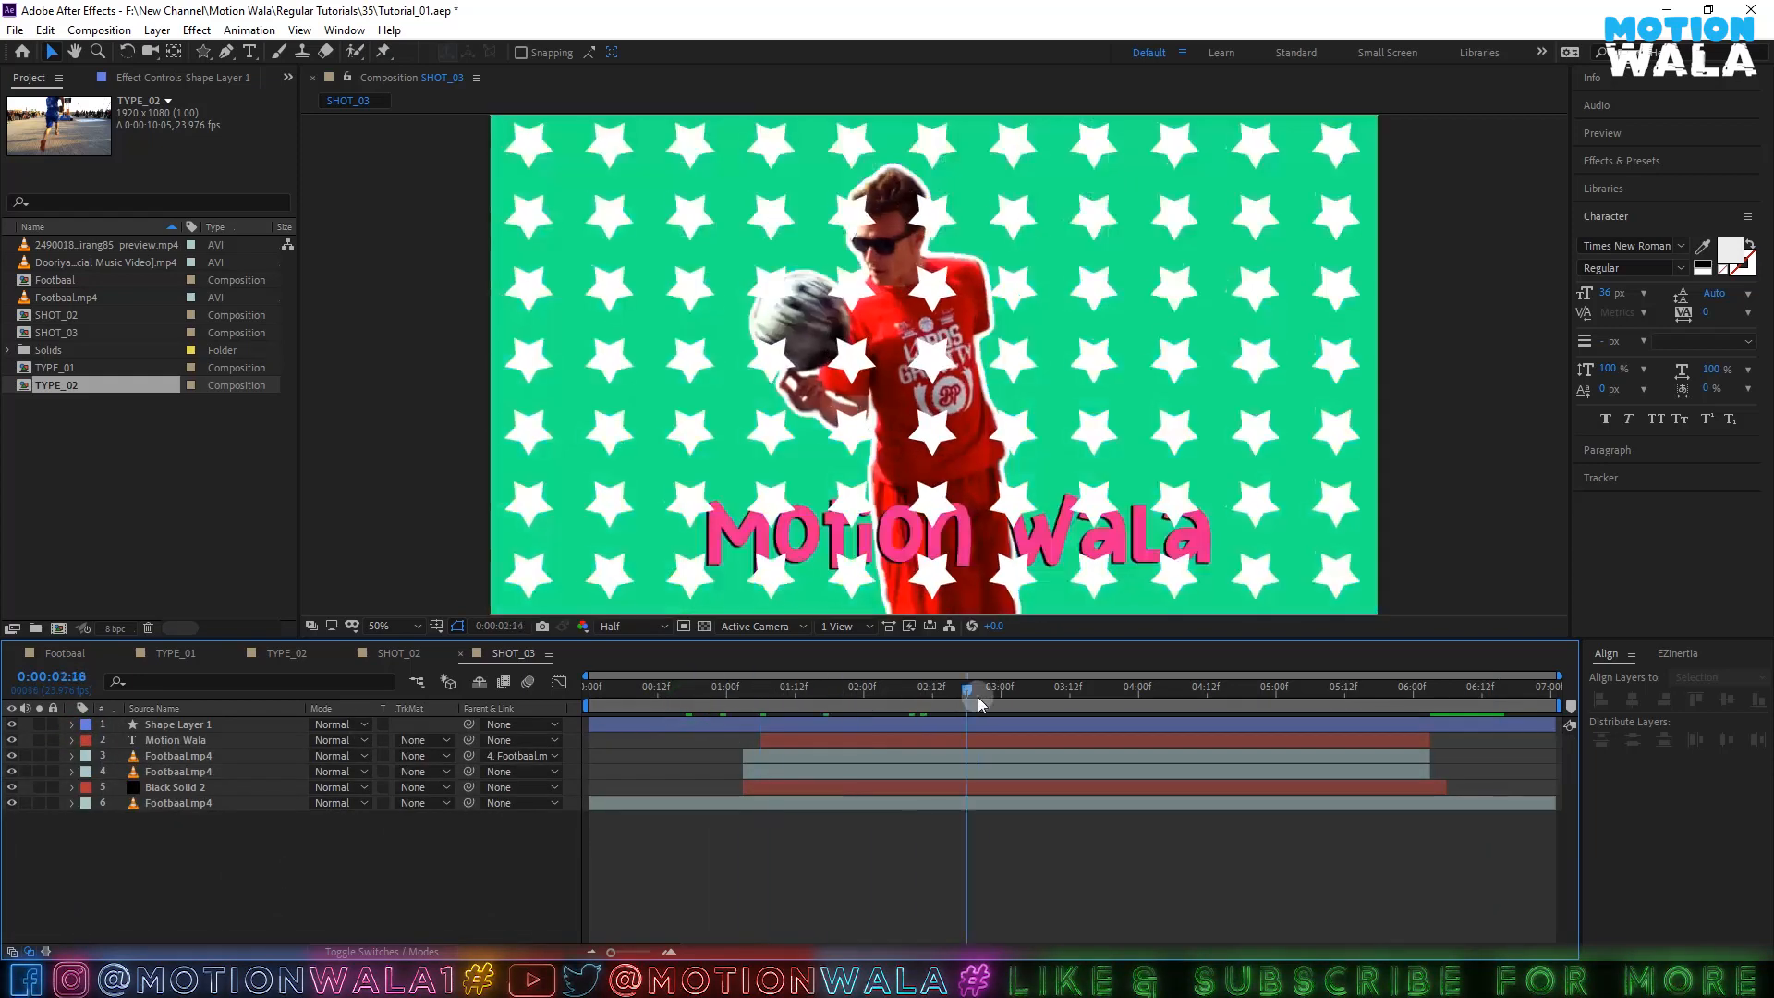
{"action": "key", "text": "ctrl+s"}
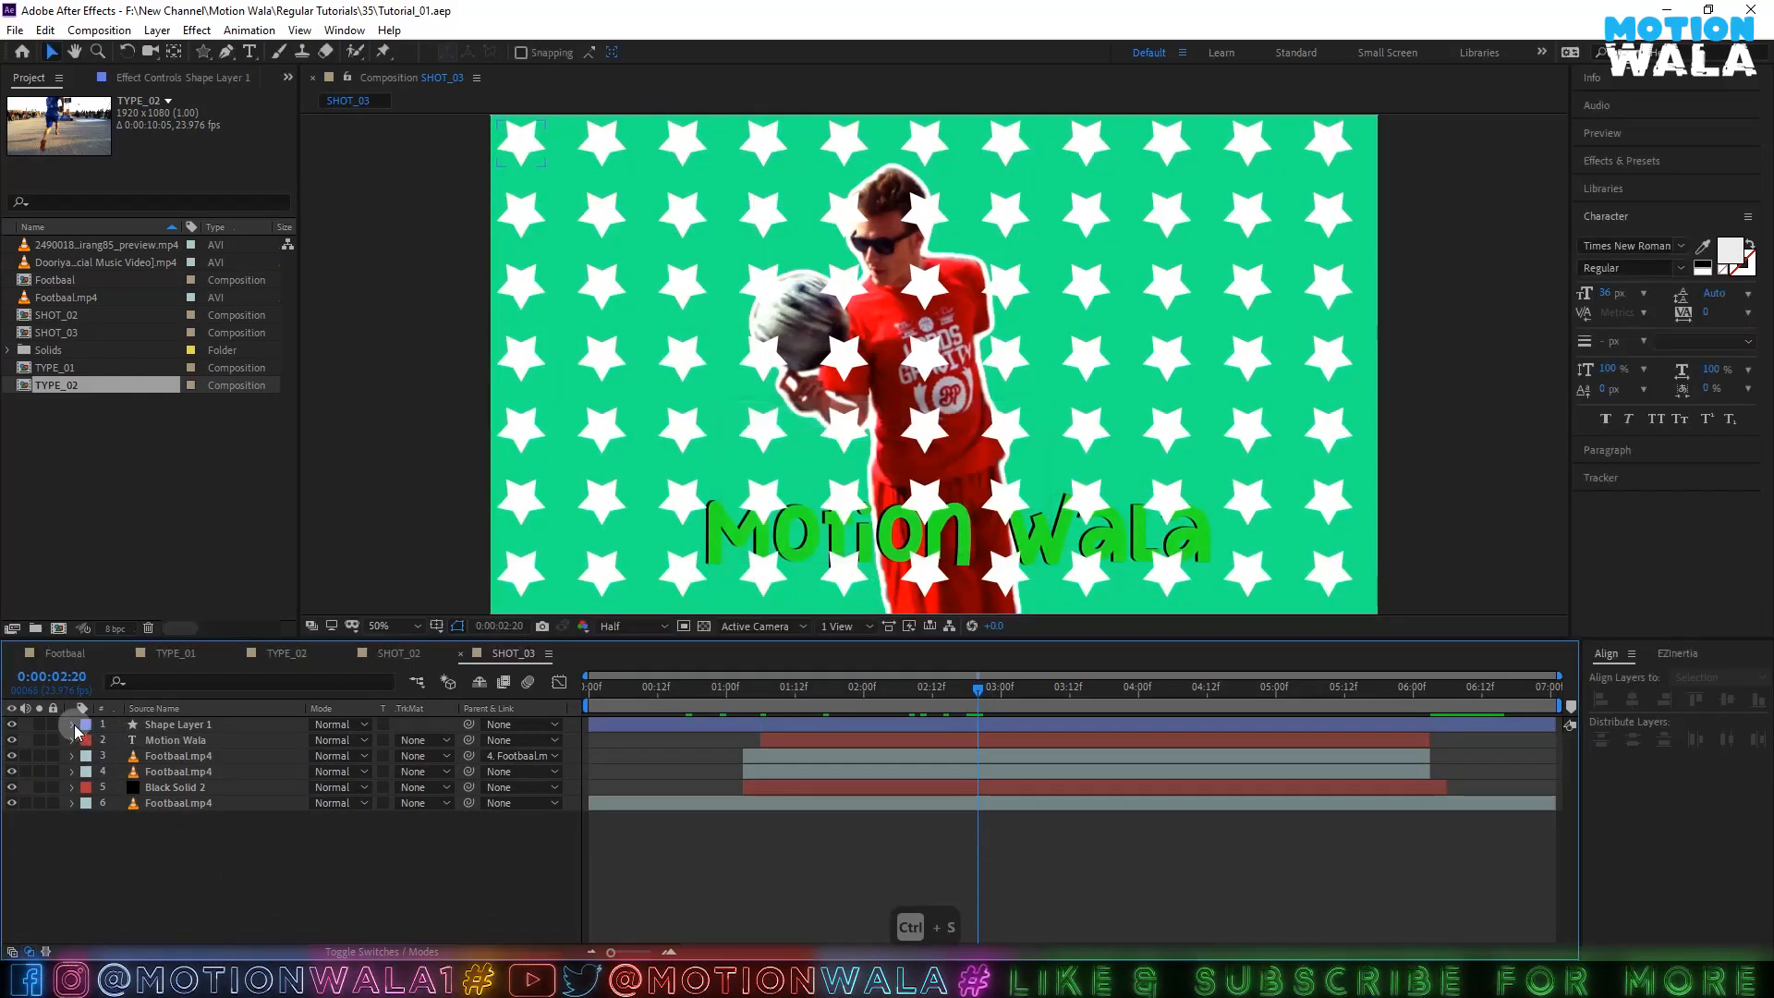
- Solo Shape Layer 1 and set the number of points in Polystar Path 1 to 6
{"action": "left_click", "coordinate": [73, 724]}
{"action": "left_click", "coordinate": [168, 726]}
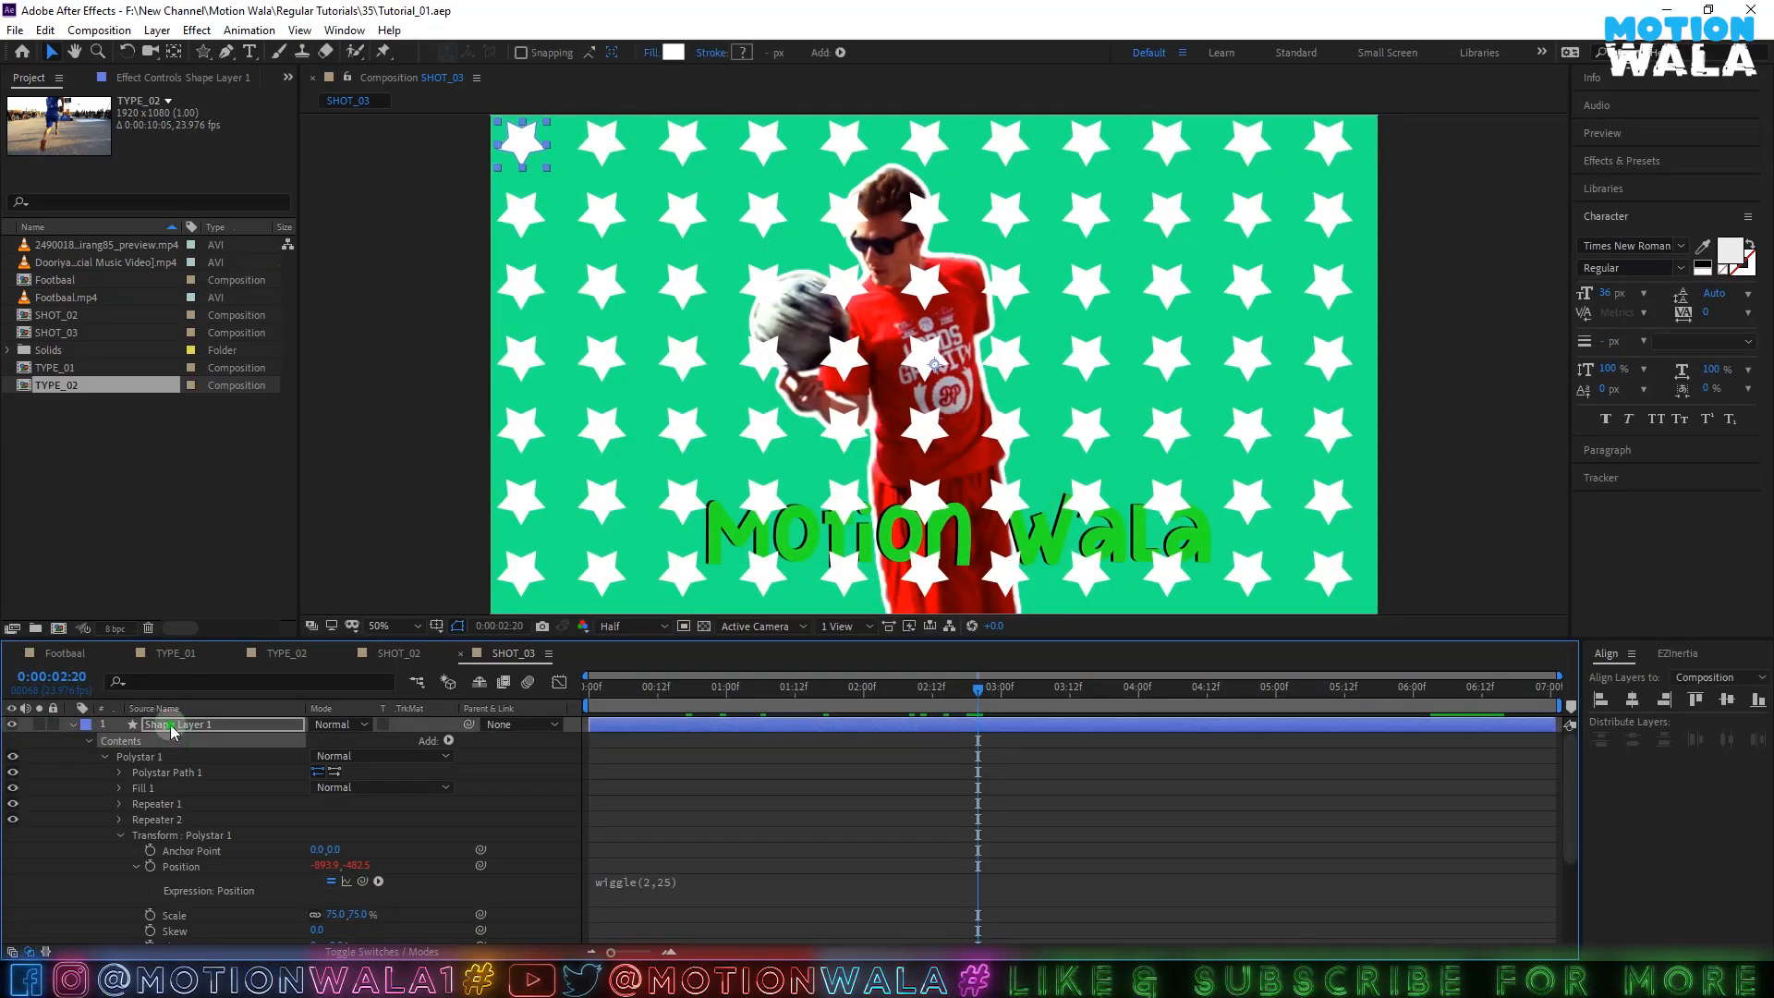
{"action": "left_click", "coordinate": [120, 772]}
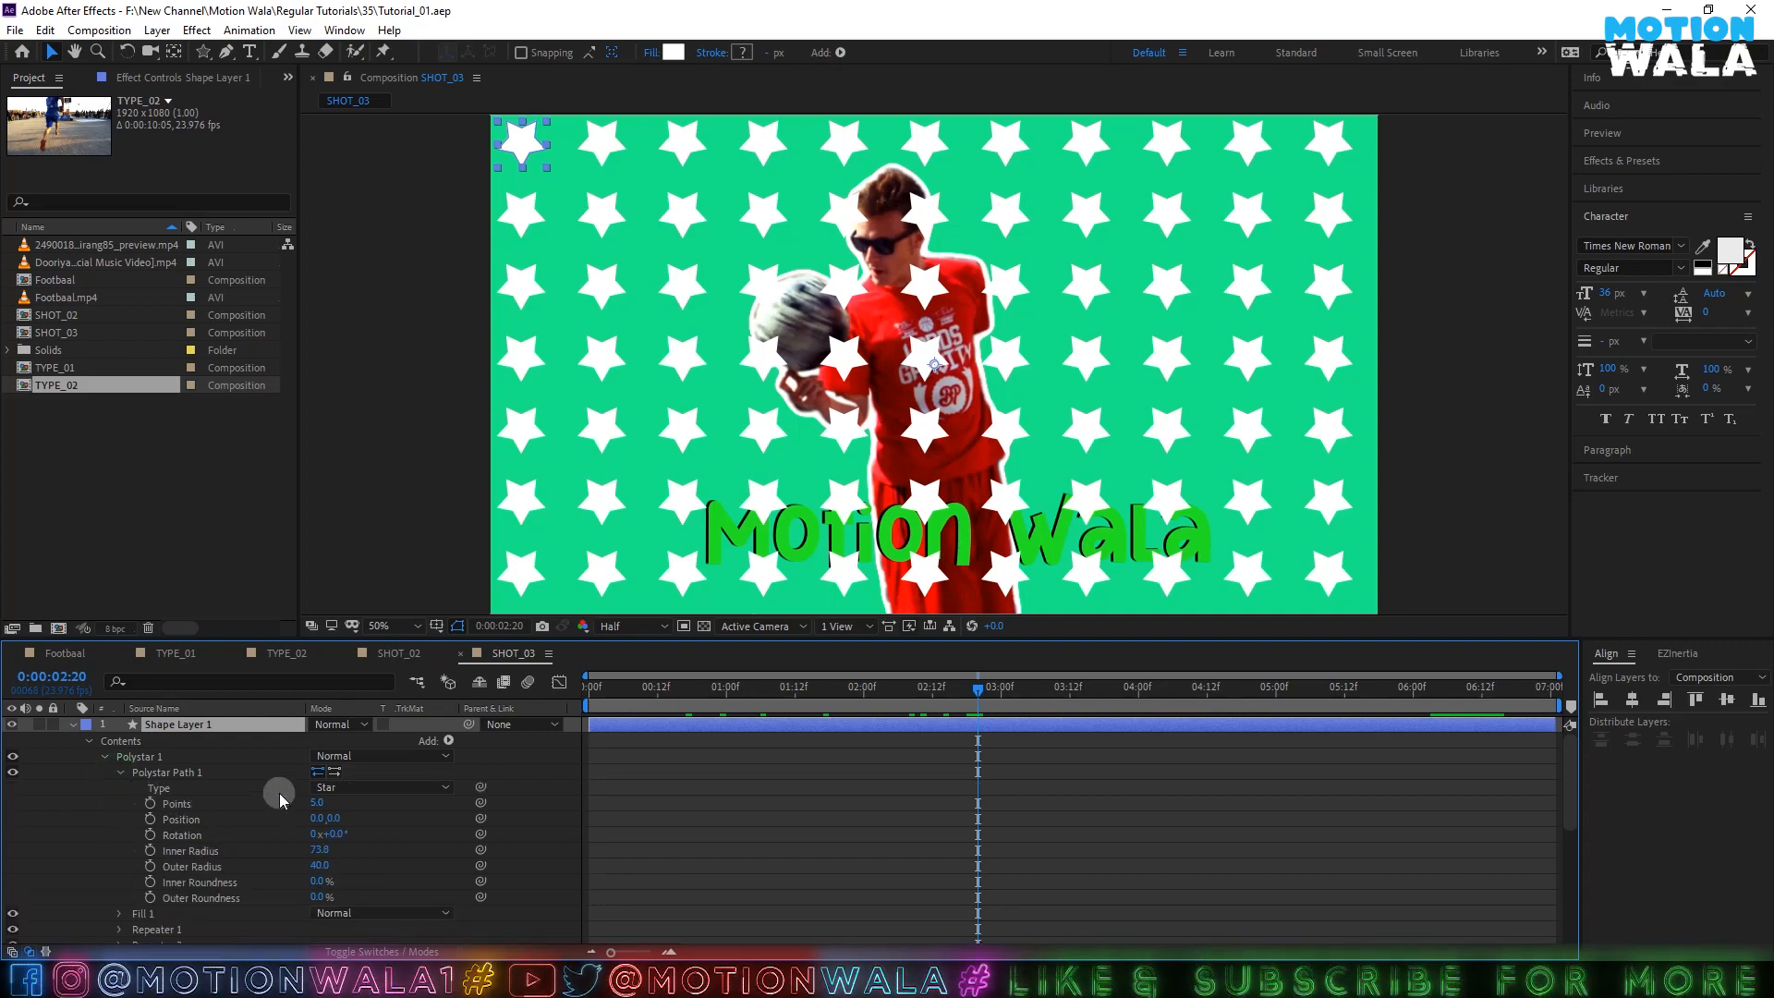
{"action": "left_click", "coordinate": [38, 724]}
{"action": "mouse_move", "coordinate": [314, 800]}
{"action": "left_mouse_down"}
{"action": "mouse_move", "coordinate": [356, 800]}
{"action": "mouse_move", "coordinate": [286, 795]}
{"action": "left_mouse_up"}
{"action": "left_click", "coordinate": [310, 800]}
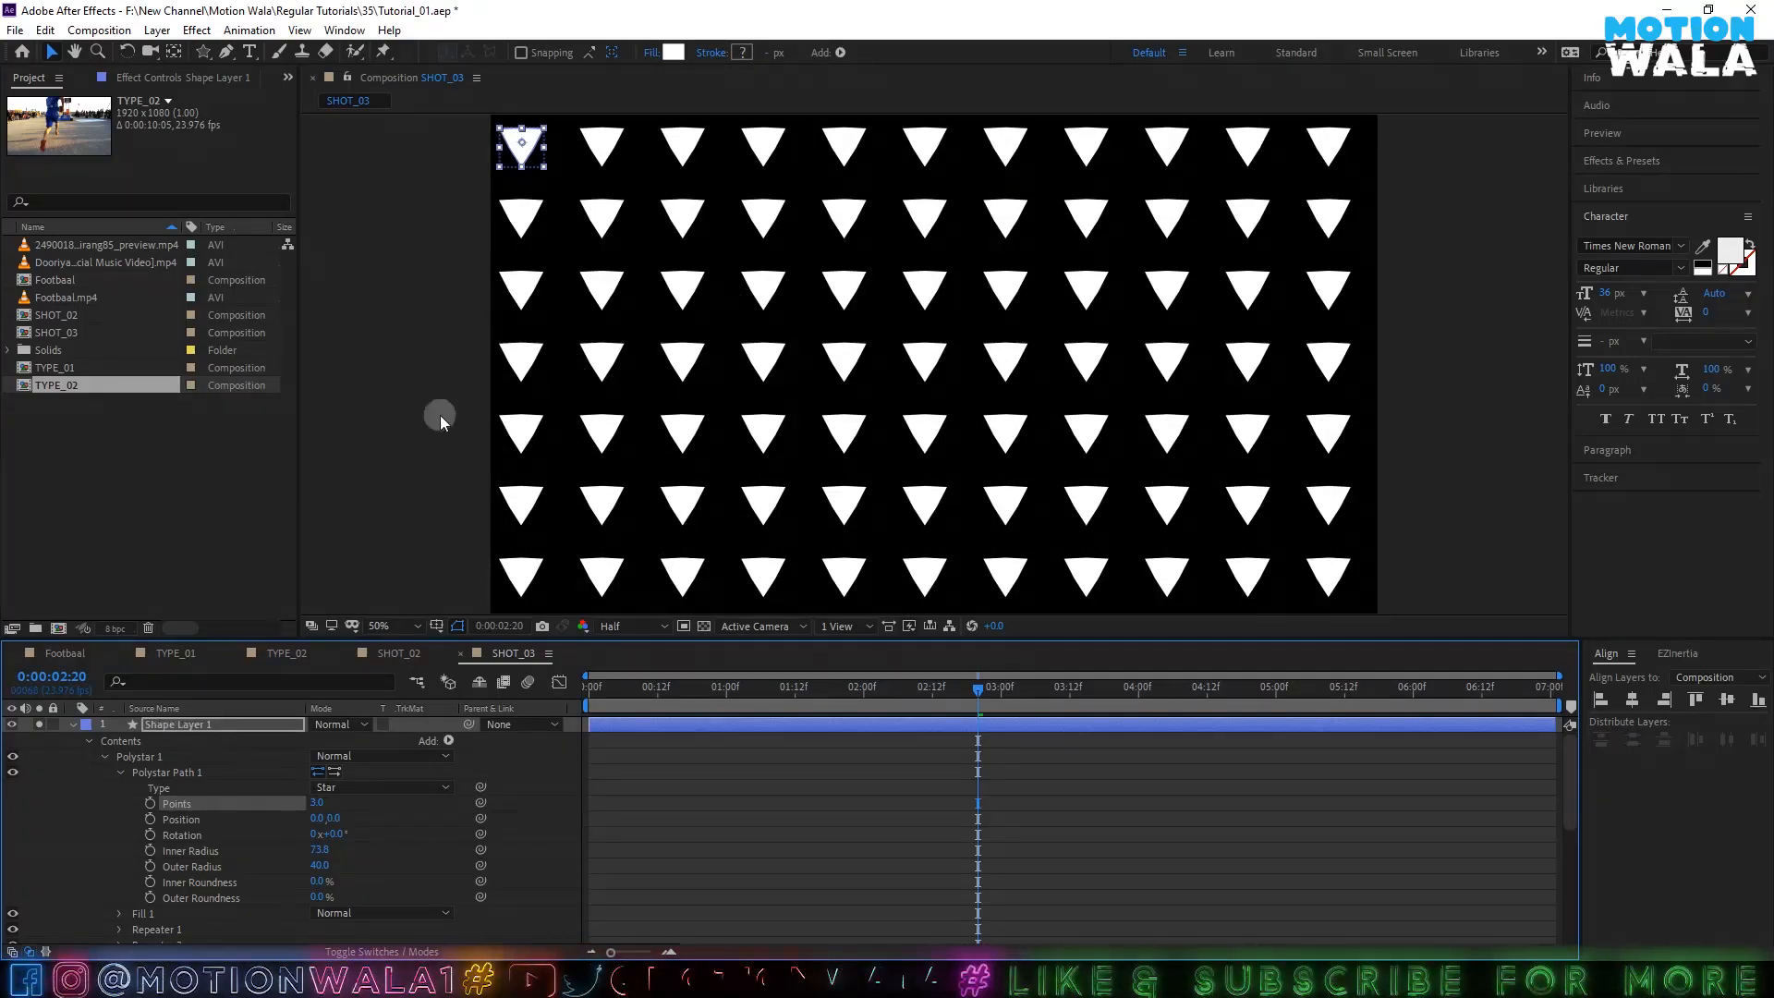
{"action": "left_click", "coordinate": [314, 803]}
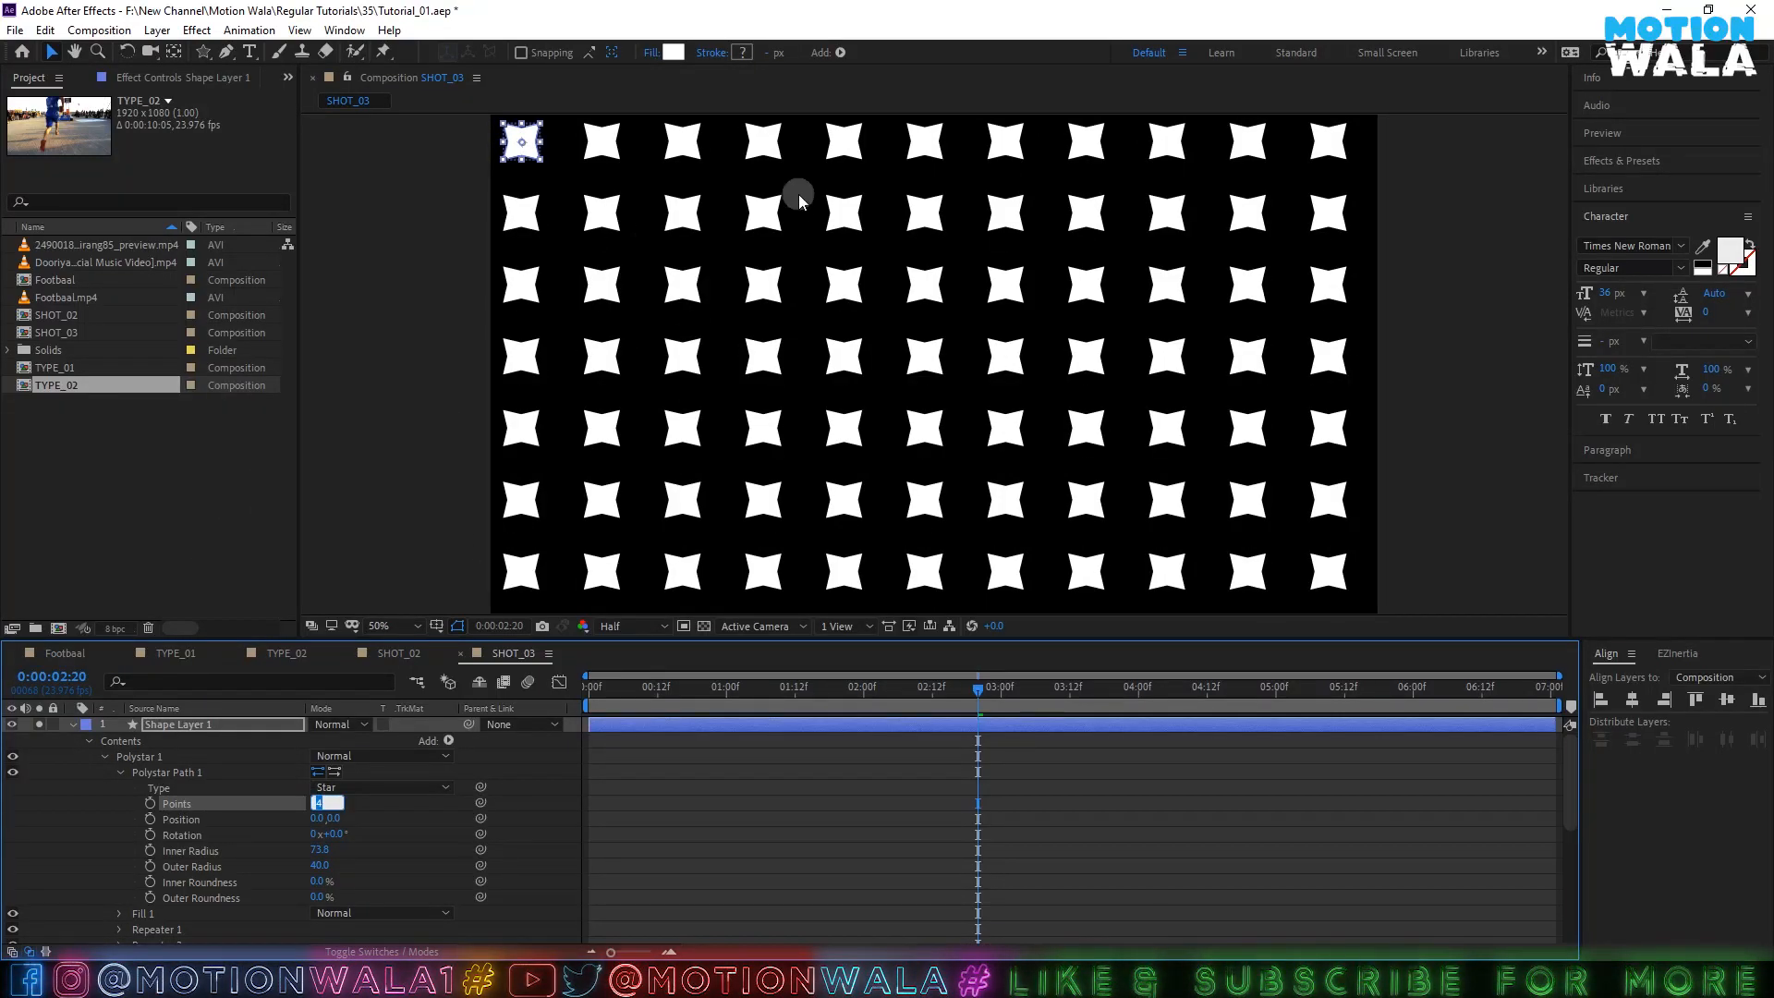
{"action": "key", "text": "Up"}
{"action": "key", "text": "Up"}
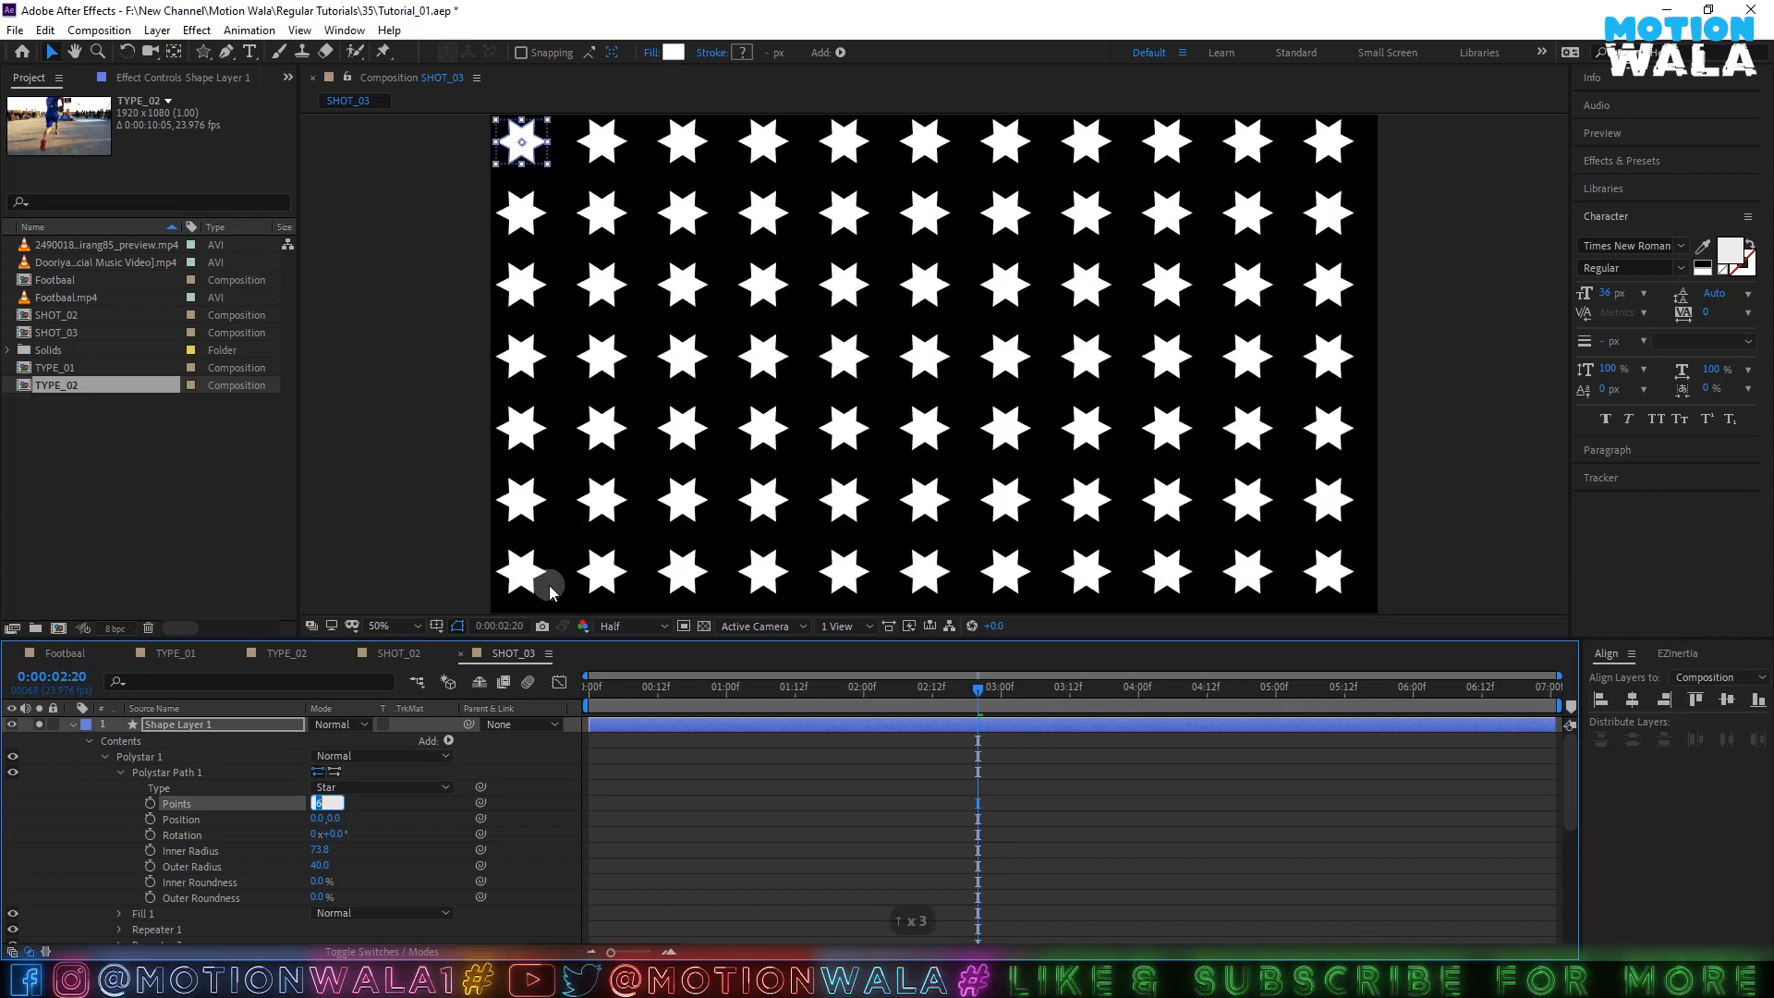
{"action": "left_click", "coordinate": [175, 811]}
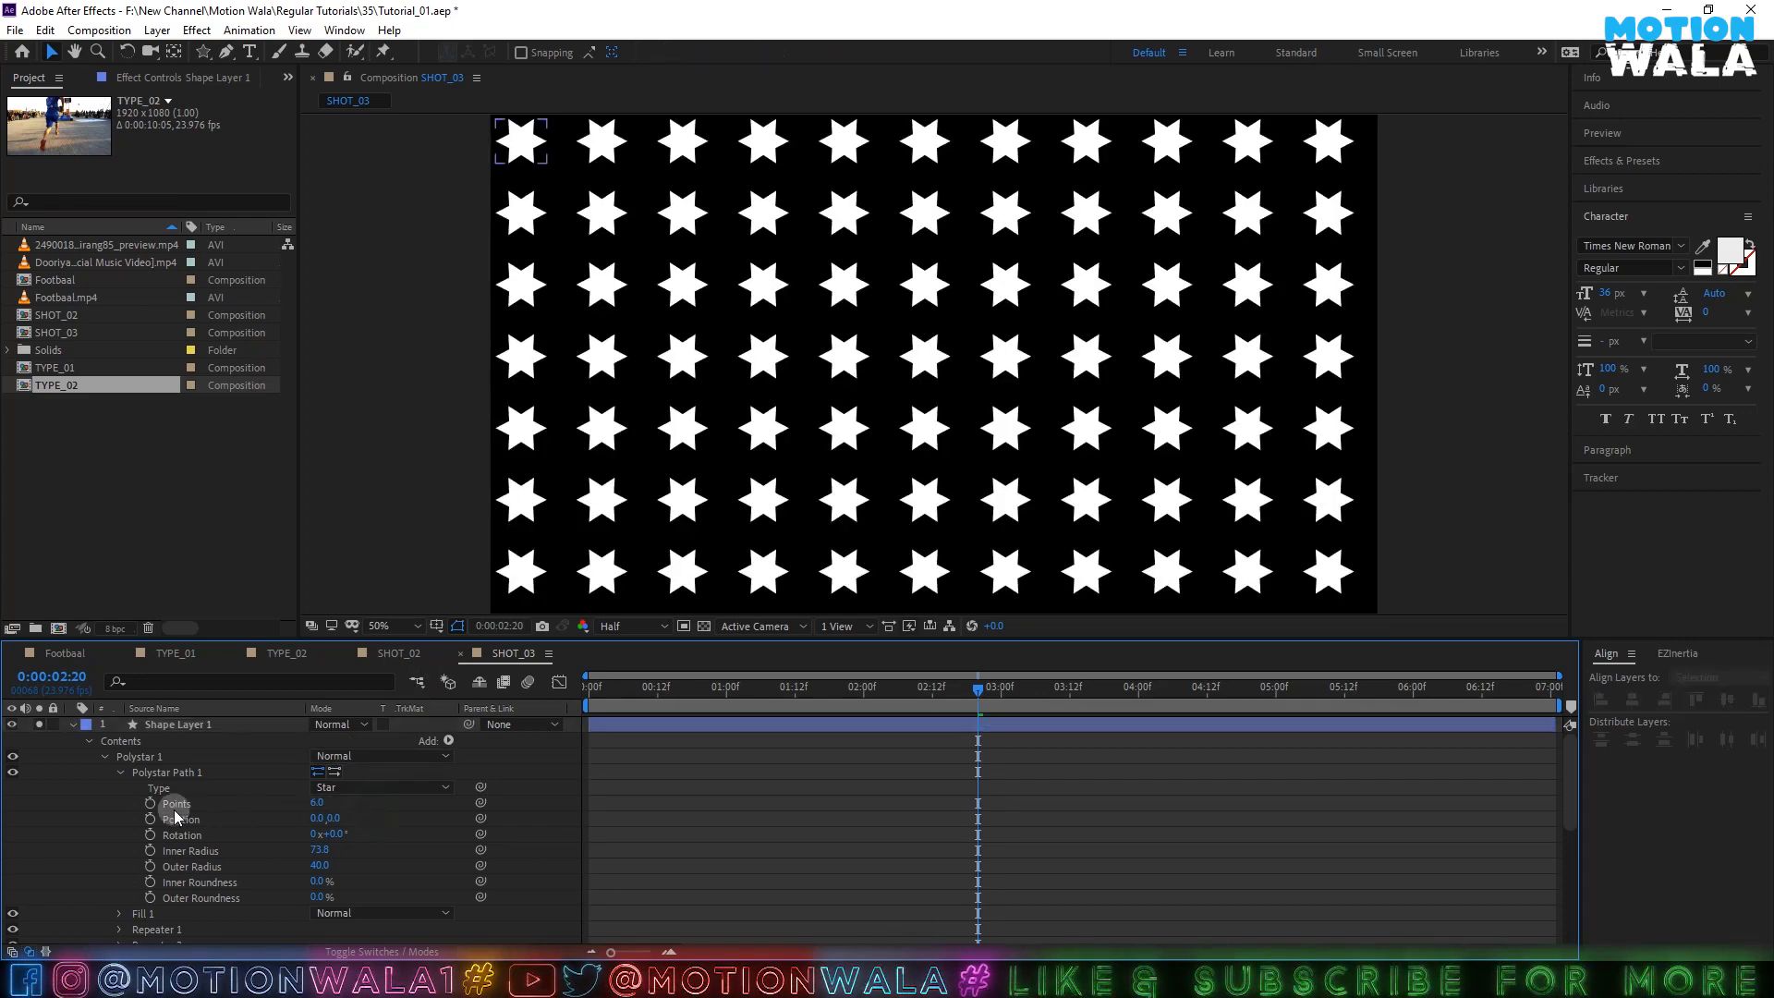
- Add the expression wiggle(1,6) to Polystar Path 1's Points and preview the shape changes from about 0:00:01:16
{"action": "left_click", "coordinate": [151, 804], "text": "alt"}
{"action": "type", "text": "wih"}
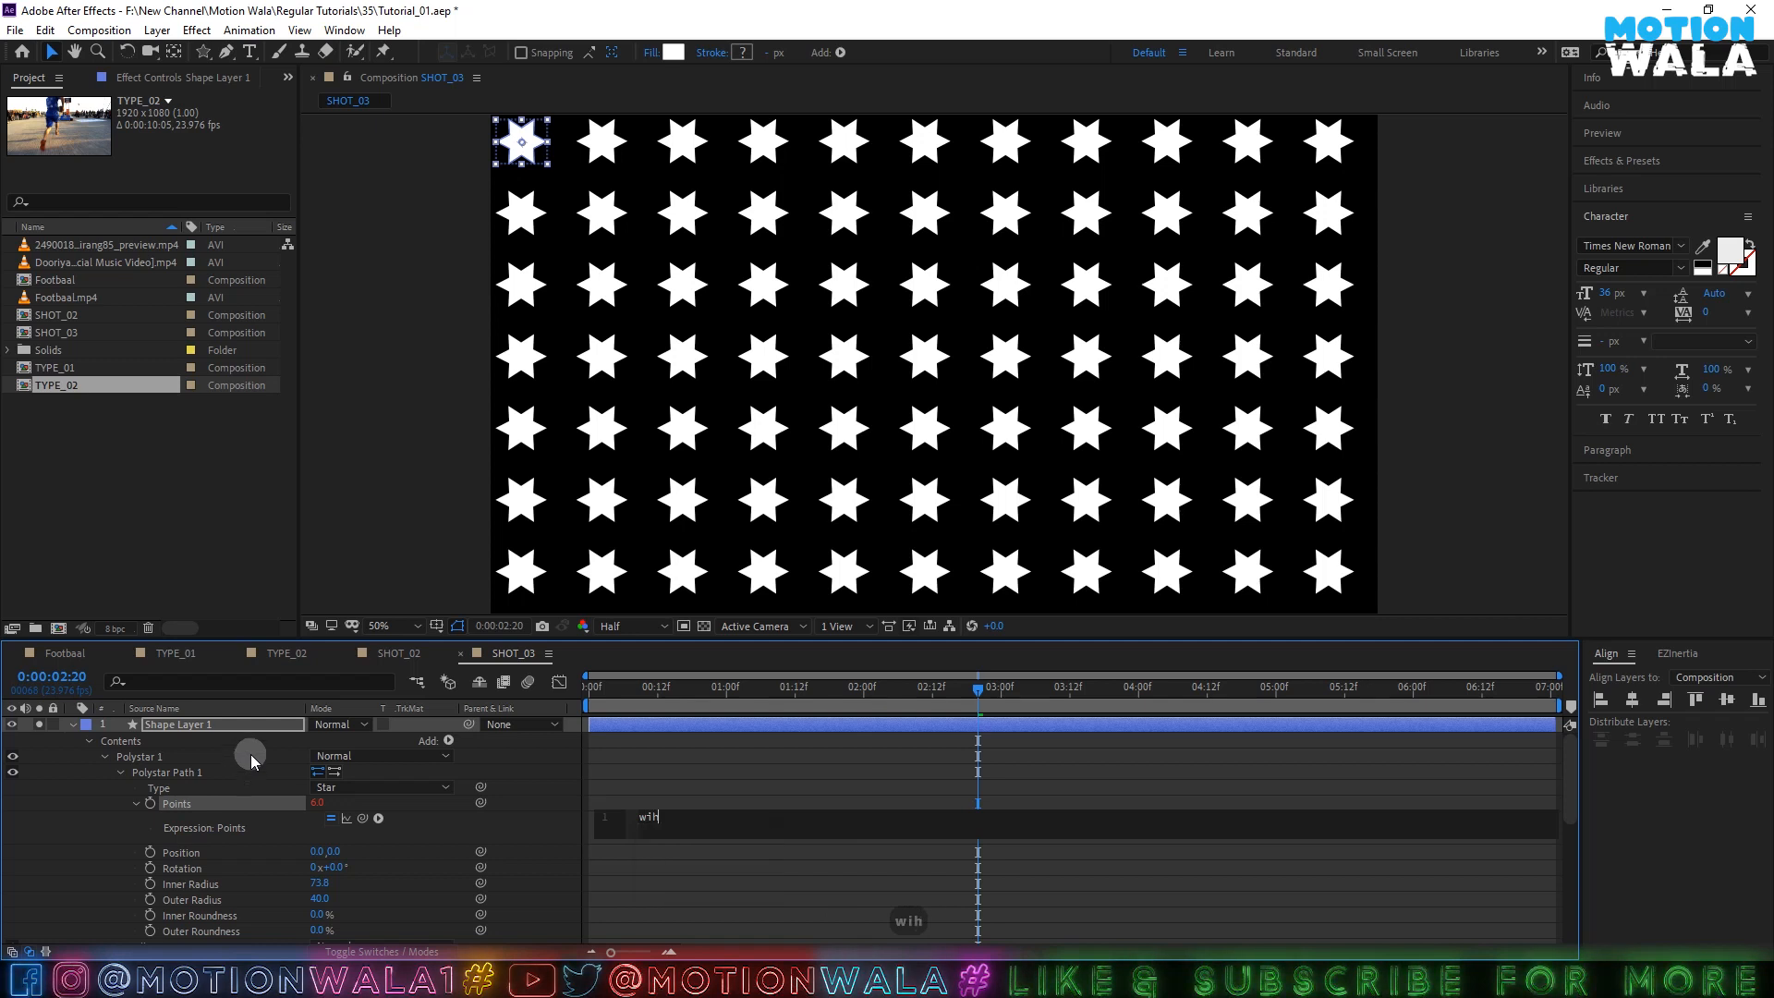
{"action": "key", "text": "BackSpace"}
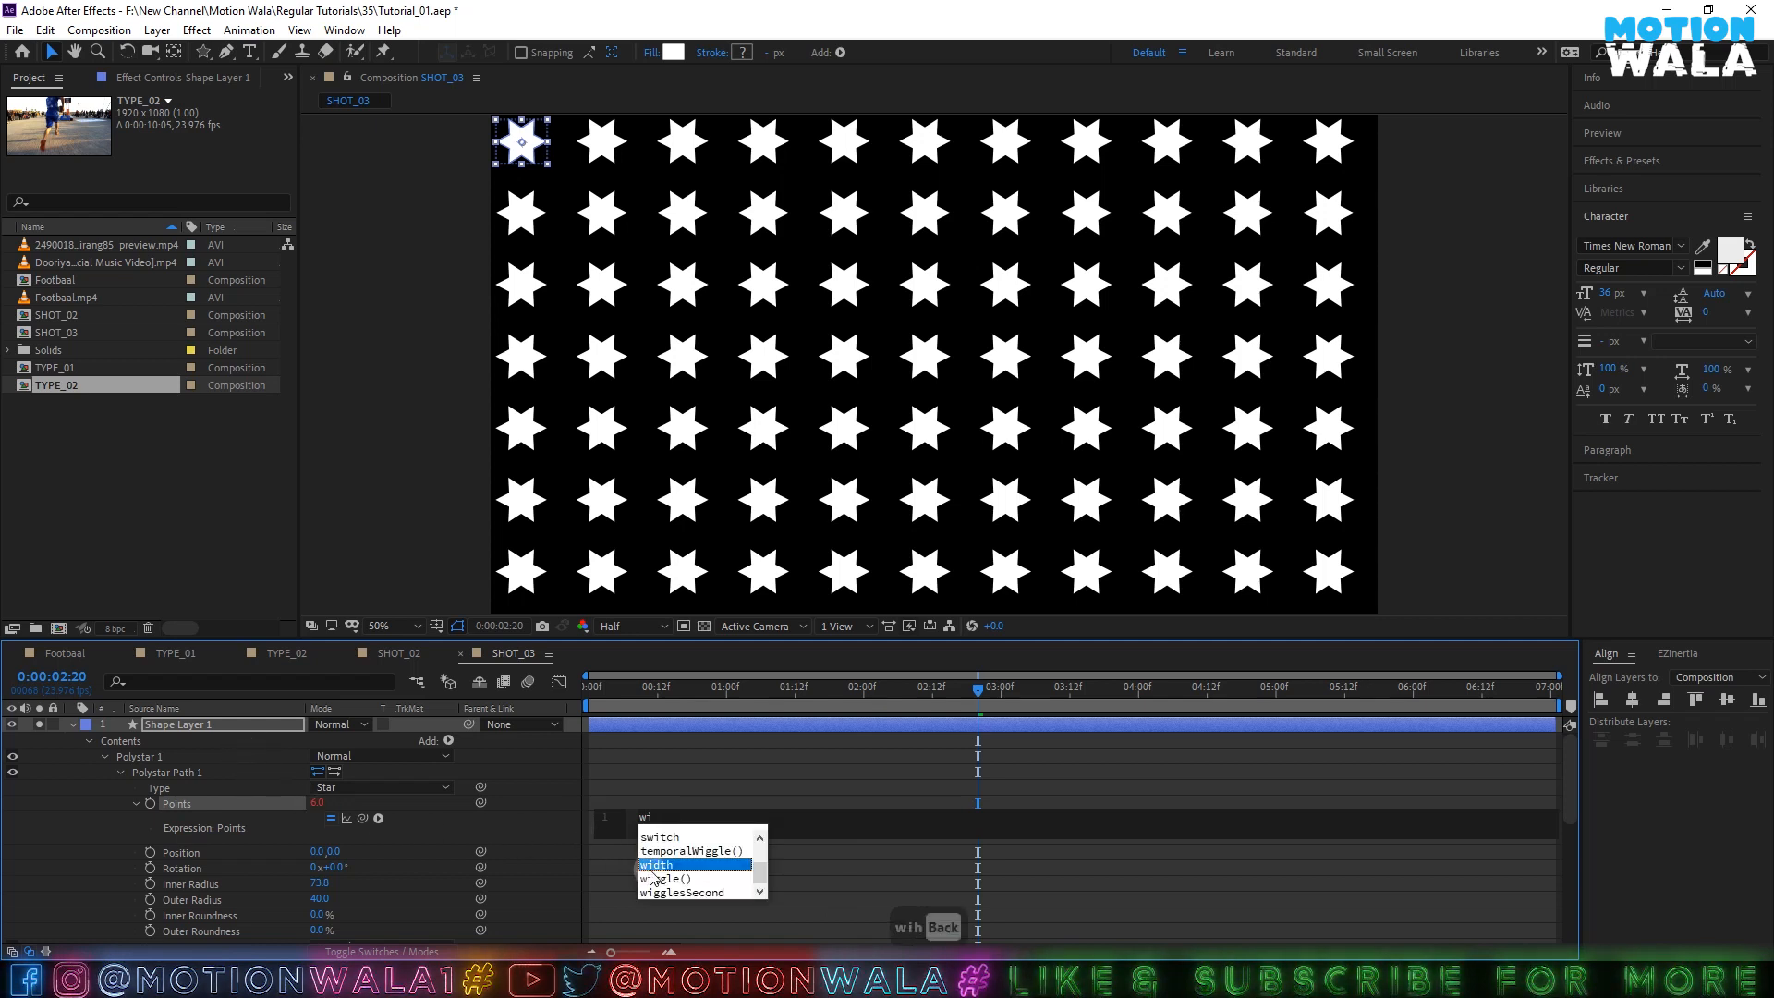
{"action": "key", "text": "Down"}
{"action": "key", "text": "Return"}
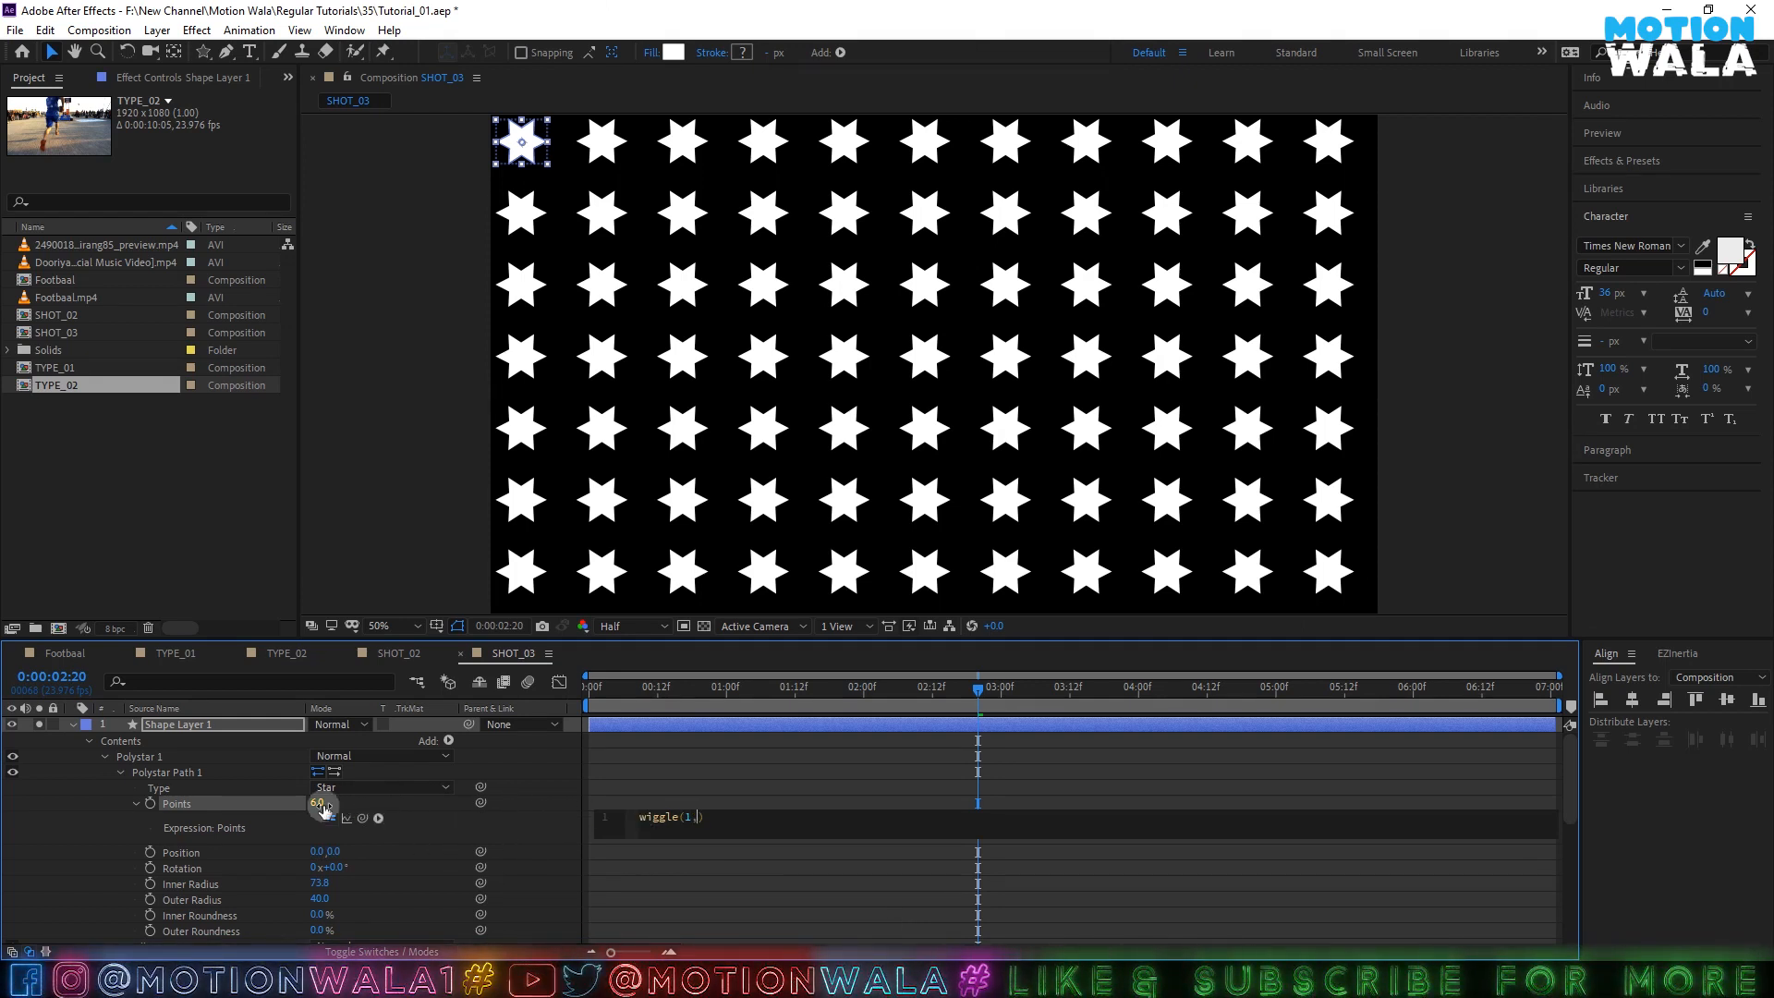
{"action": "type", "text": "0"}
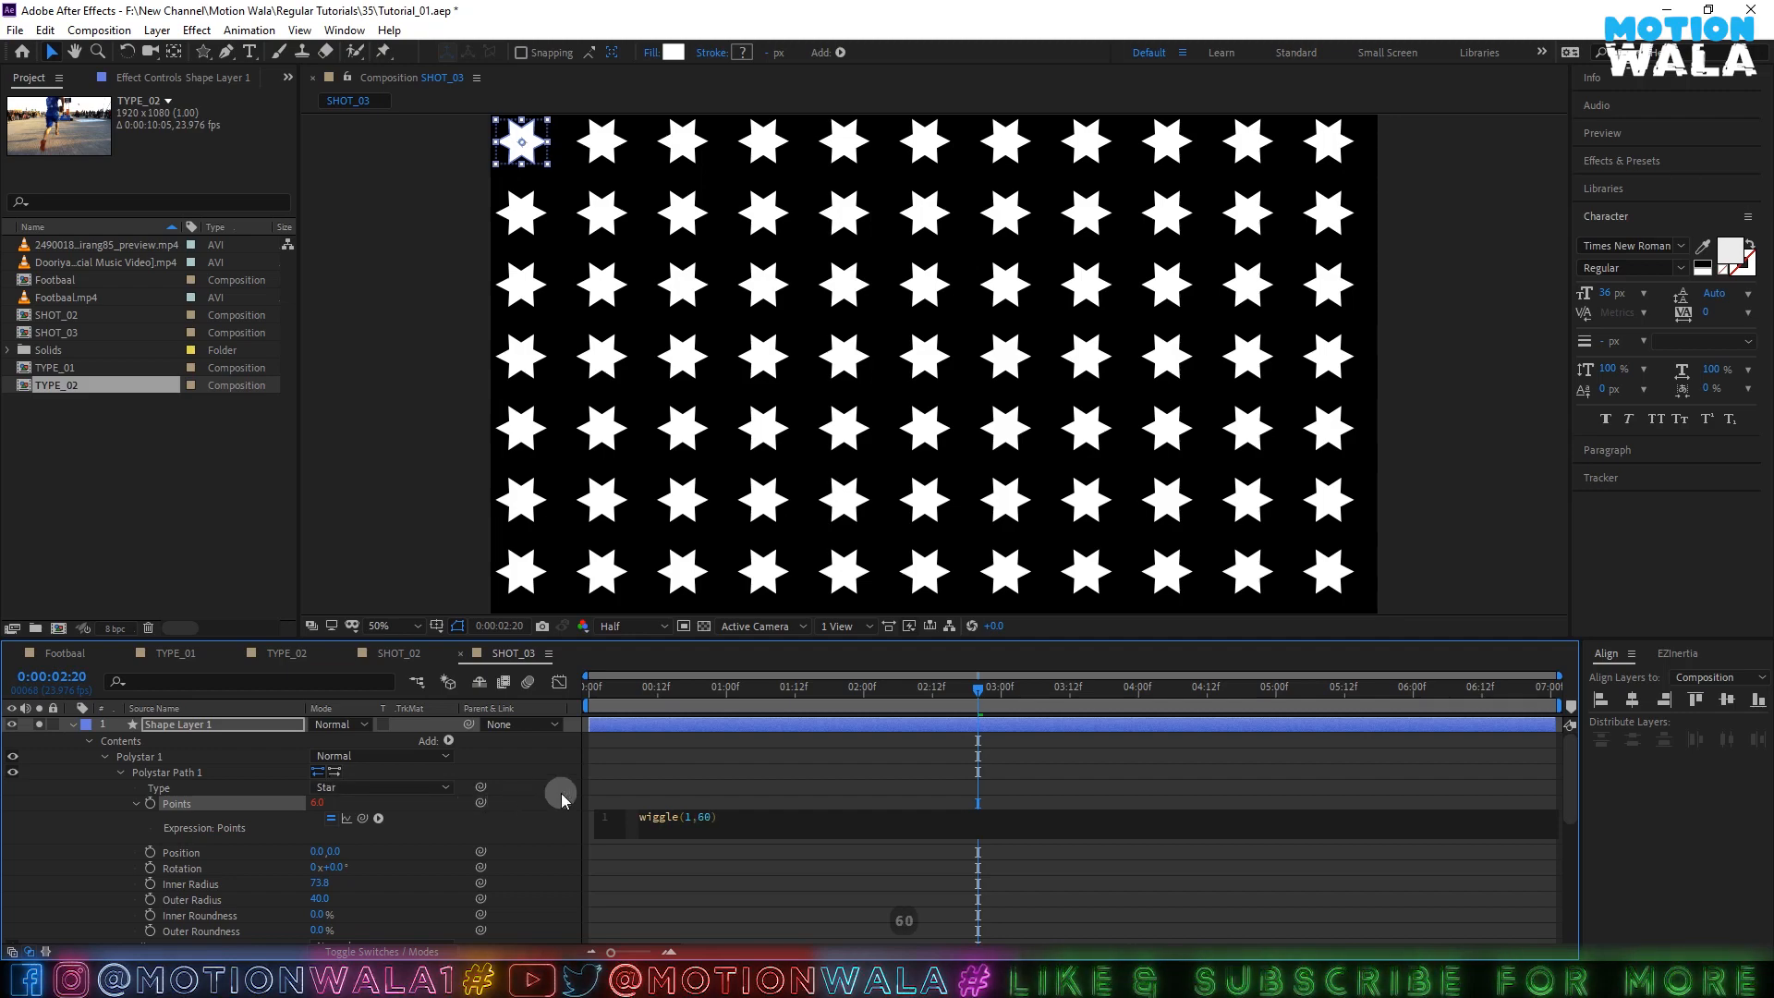
{"action": "left_click", "coordinate": [719, 767]}
{"action": "left_click_drag", "start_coordinate": [962, 714], "coordinate": [820, 726]}
{"action": "key", "text": "space"}
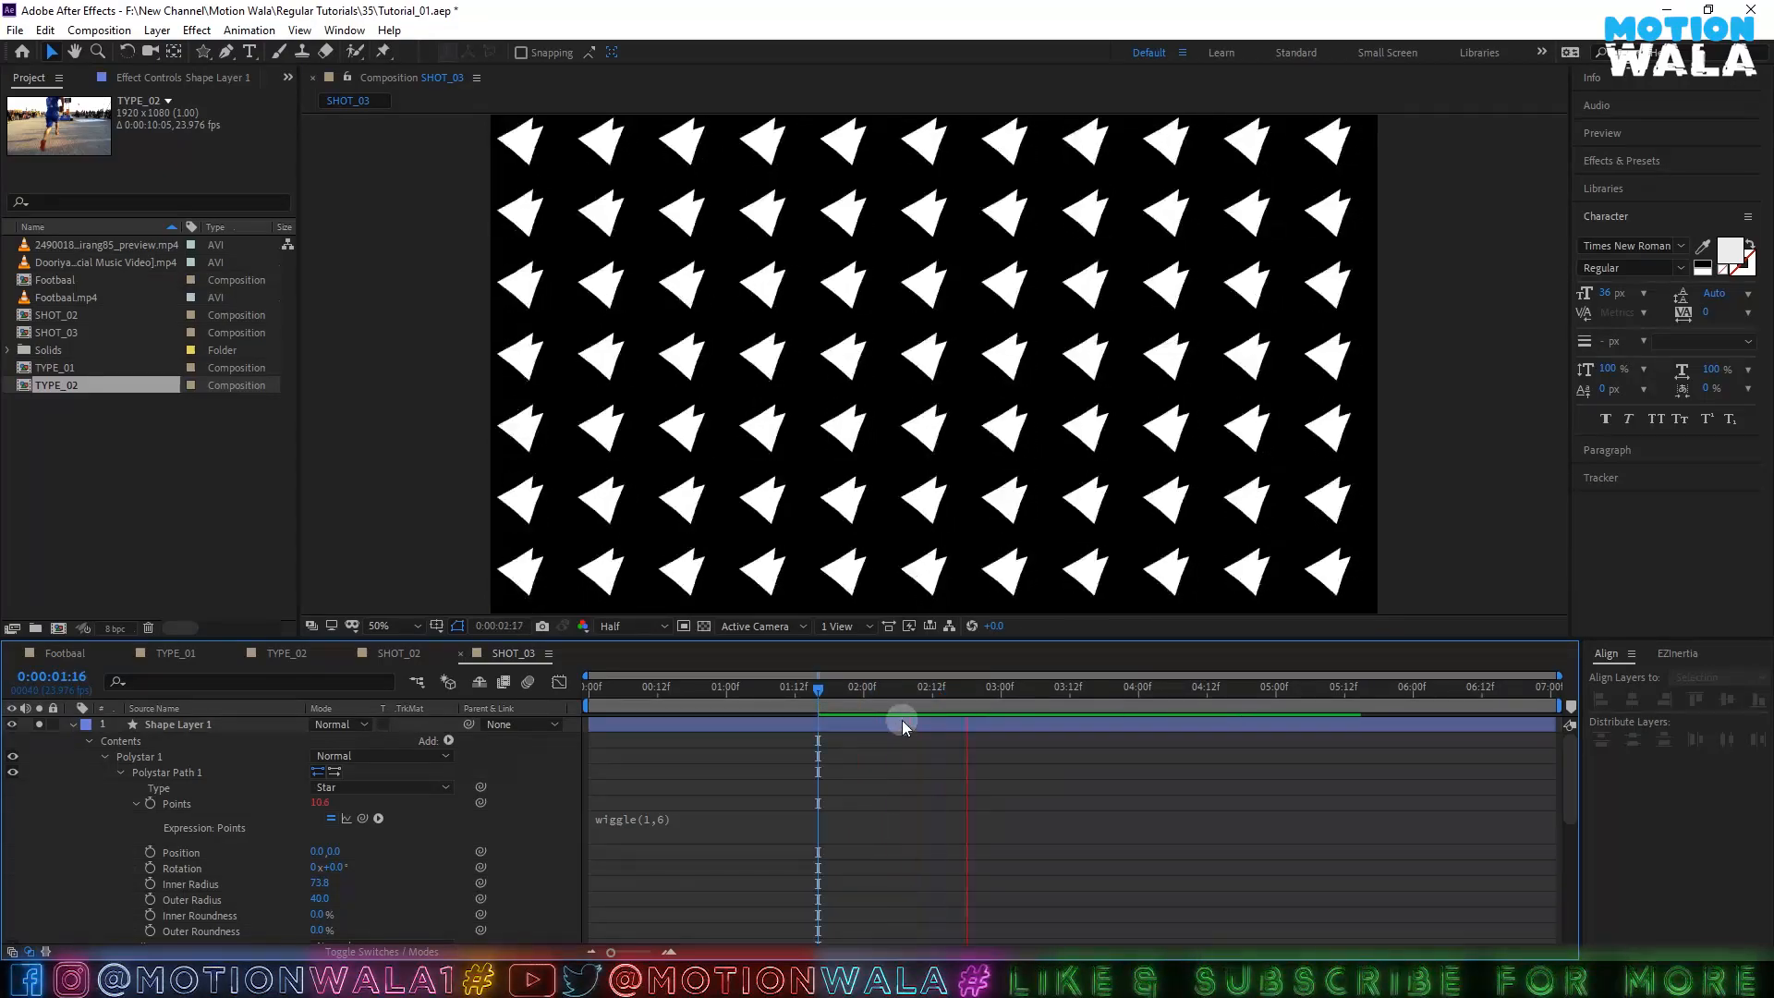
- Change the expression on Polystar Path 1's Points to wiggle(0.5,6) and preview the slower shape changes
{"action": "left_click", "coordinate": [655, 820]}
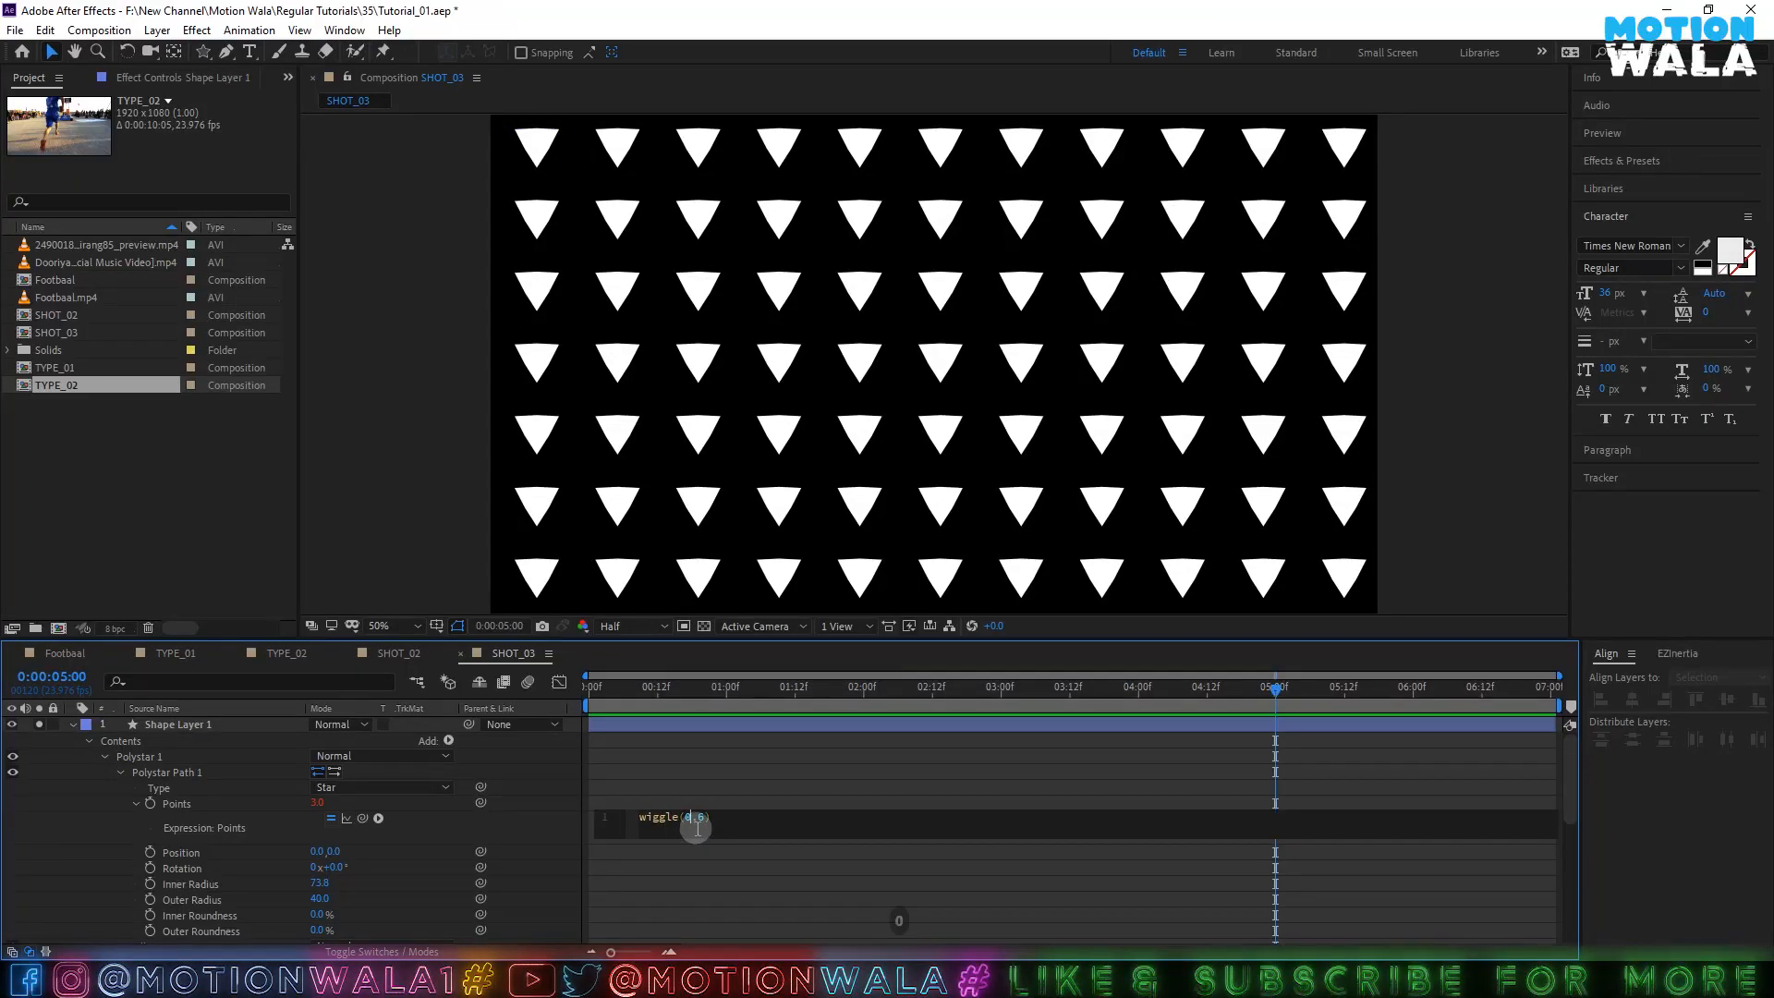
{"action": "left_click", "coordinate": [809, 774]}
{"action": "key", "text": "space"}
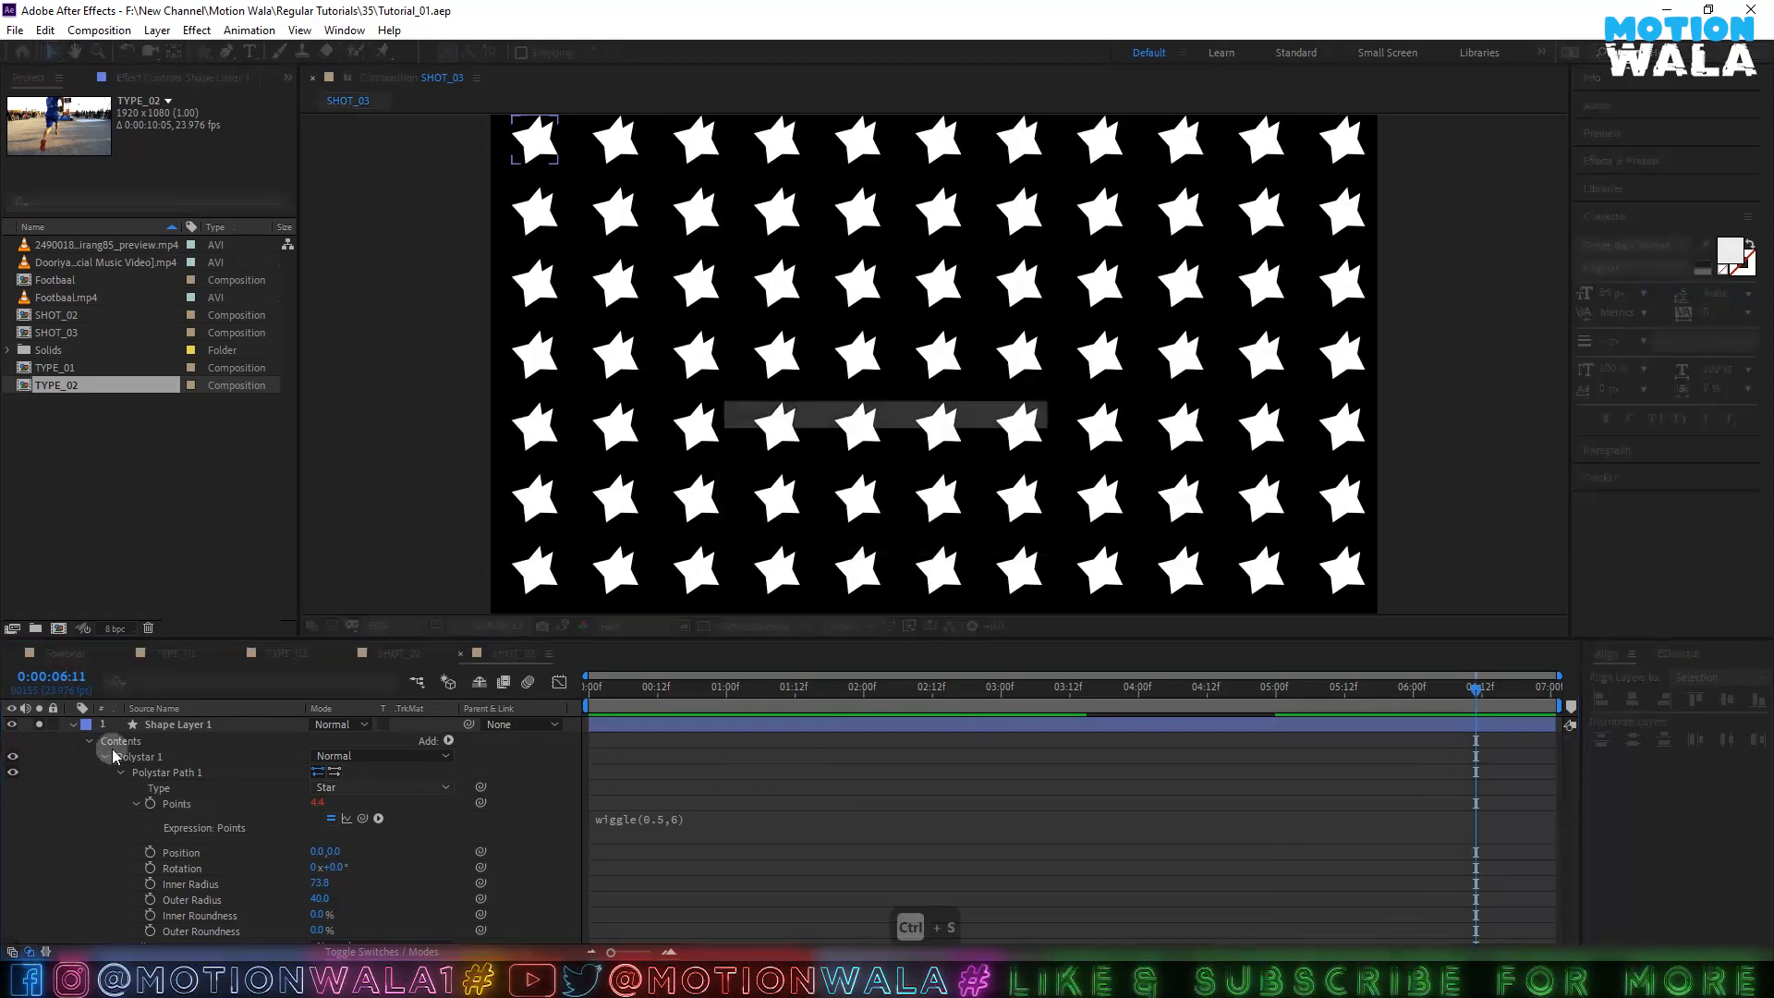
- Collapse and unsolo Shape Layer 1, move it directly above Black Solid 2, and check the frame at 0:00:02:04
{"action": "left_click", "coordinate": [72, 724]}
{"action": "left_click", "coordinate": [148, 724]}
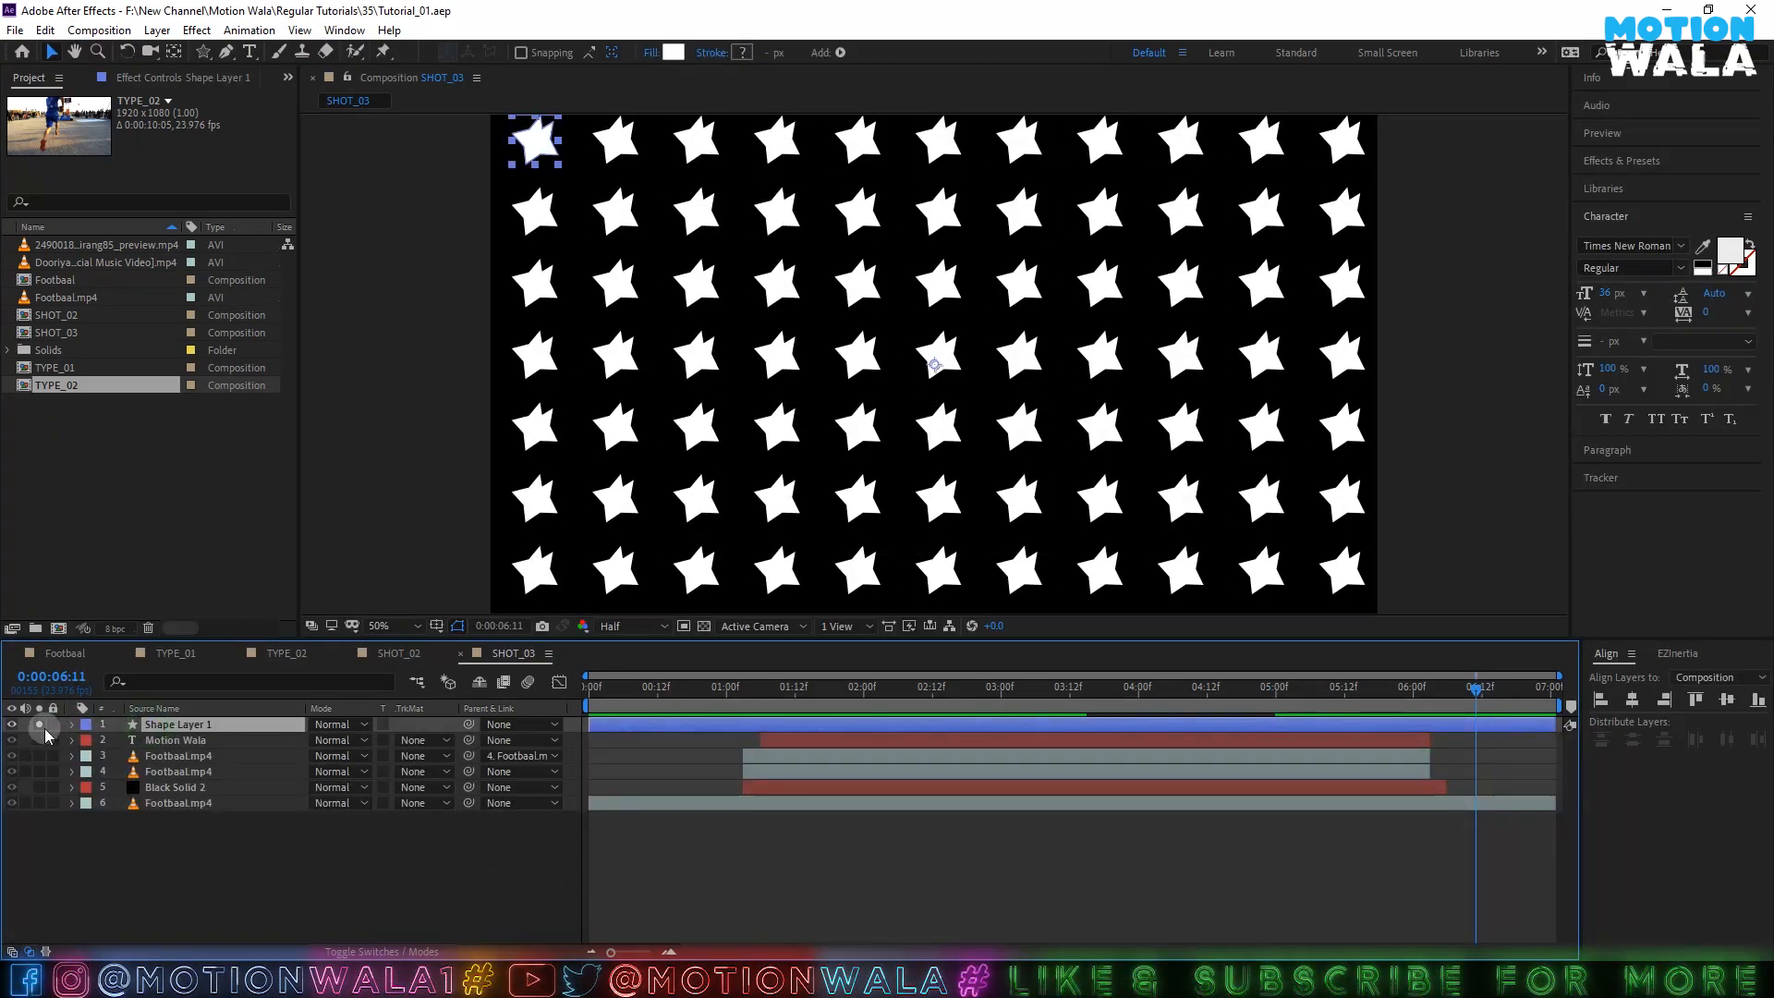
{"action": "left_click", "coordinate": [39, 725]}
{"action": "left_click_drag", "start_coordinate": [212, 724], "coordinate": [209, 780]}
{"action": "left_click_drag", "start_coordinate": [854, 689], "coordinate": [885, 691]}
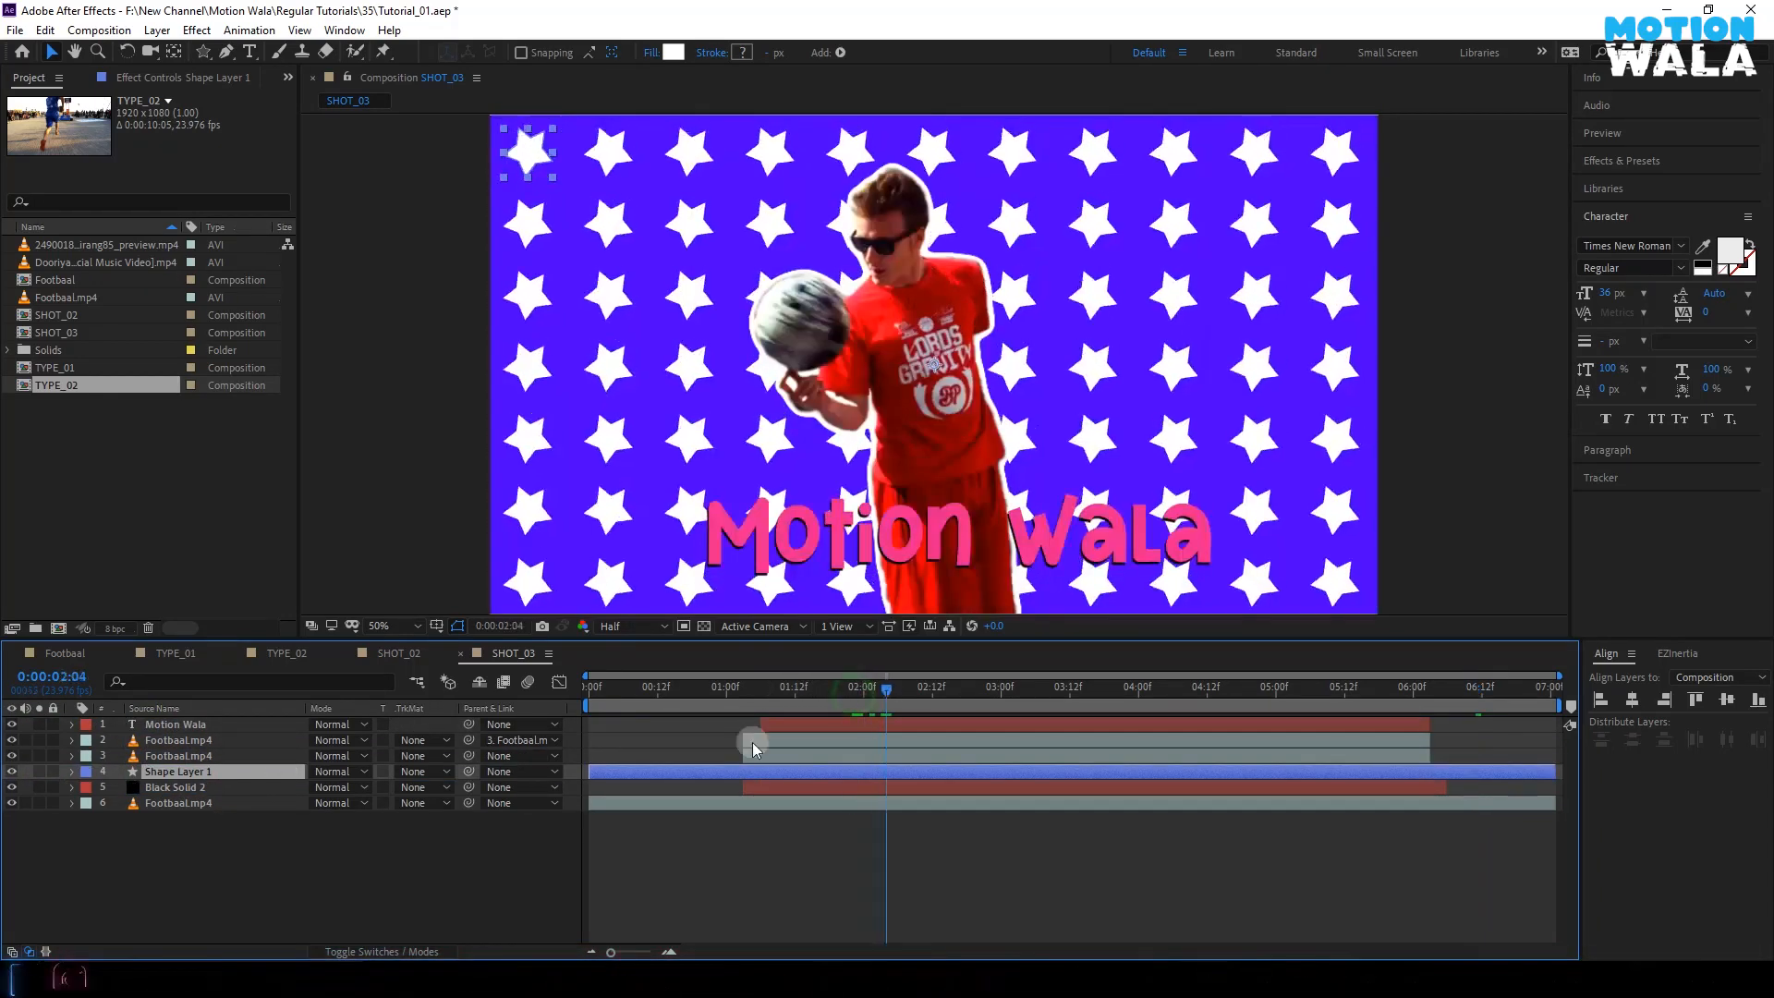
- Trim both ends of Shape Layer 1 to match the start and end of Black Solid 2 and save the project
{"action": "left_click_drag", "start_coordinate": [596, 776], "coordinate": [754, 765]}
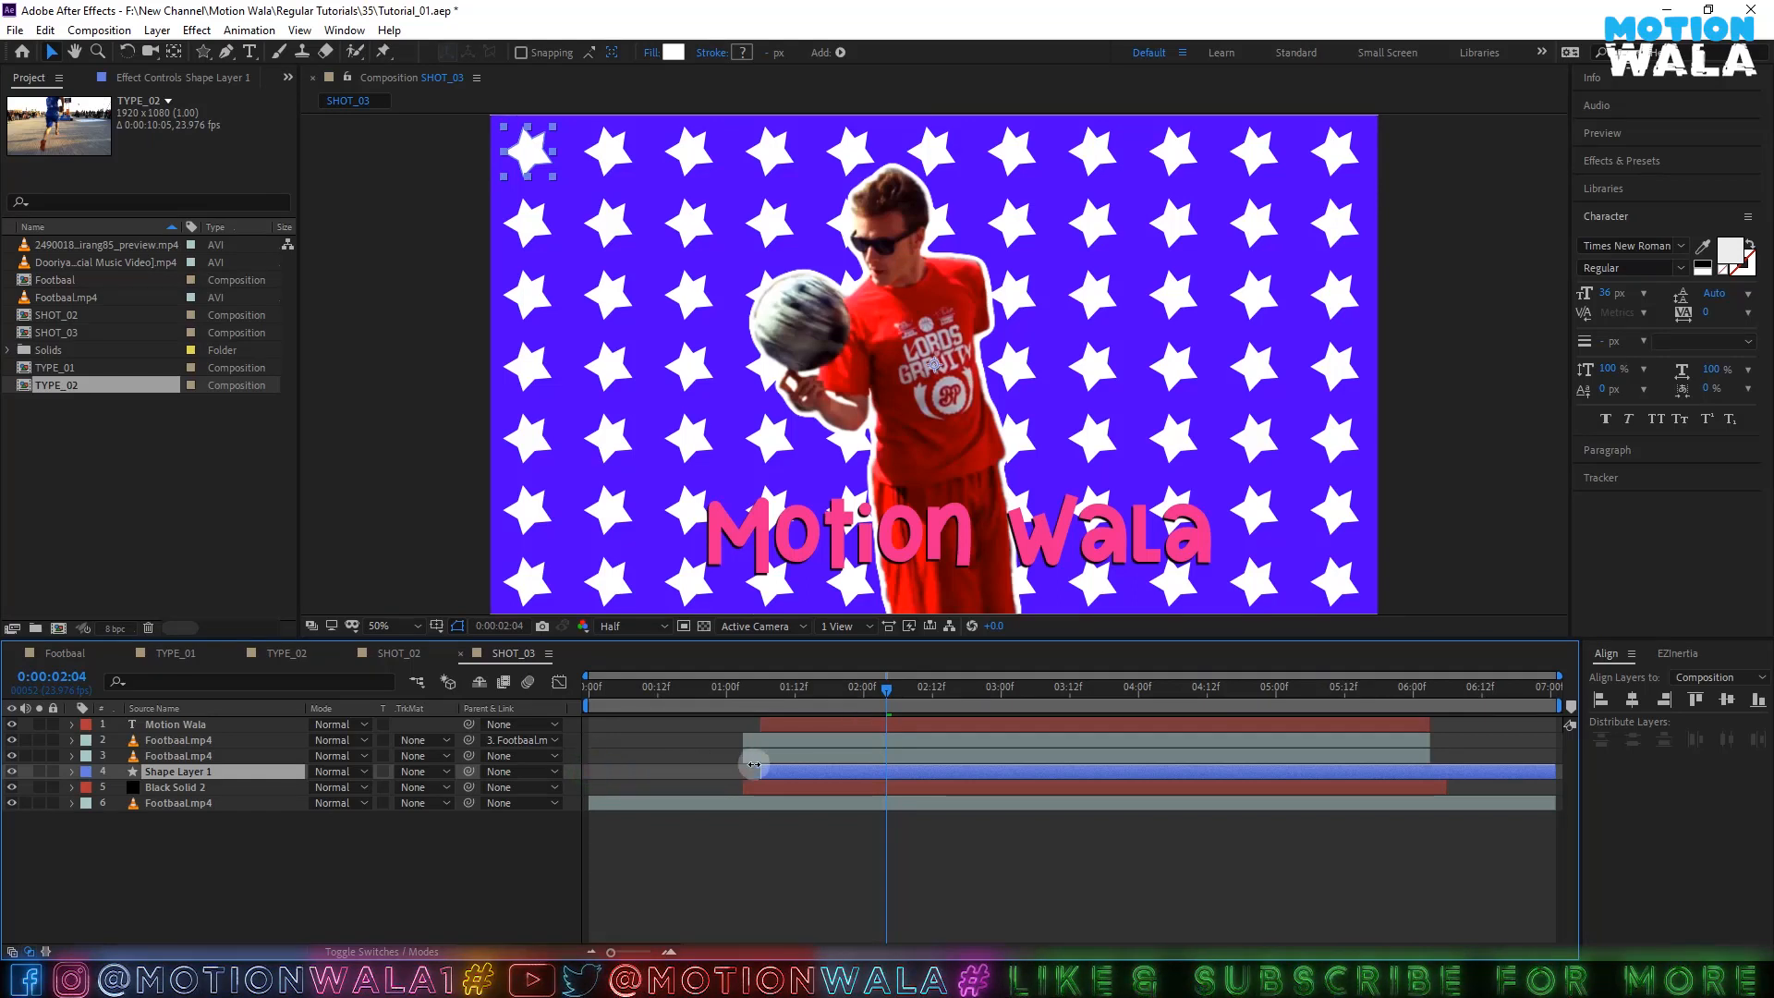
{"action": "left_click_drag", "start_coordinate": [1556, 768], "coordinate": [1446, 791]}
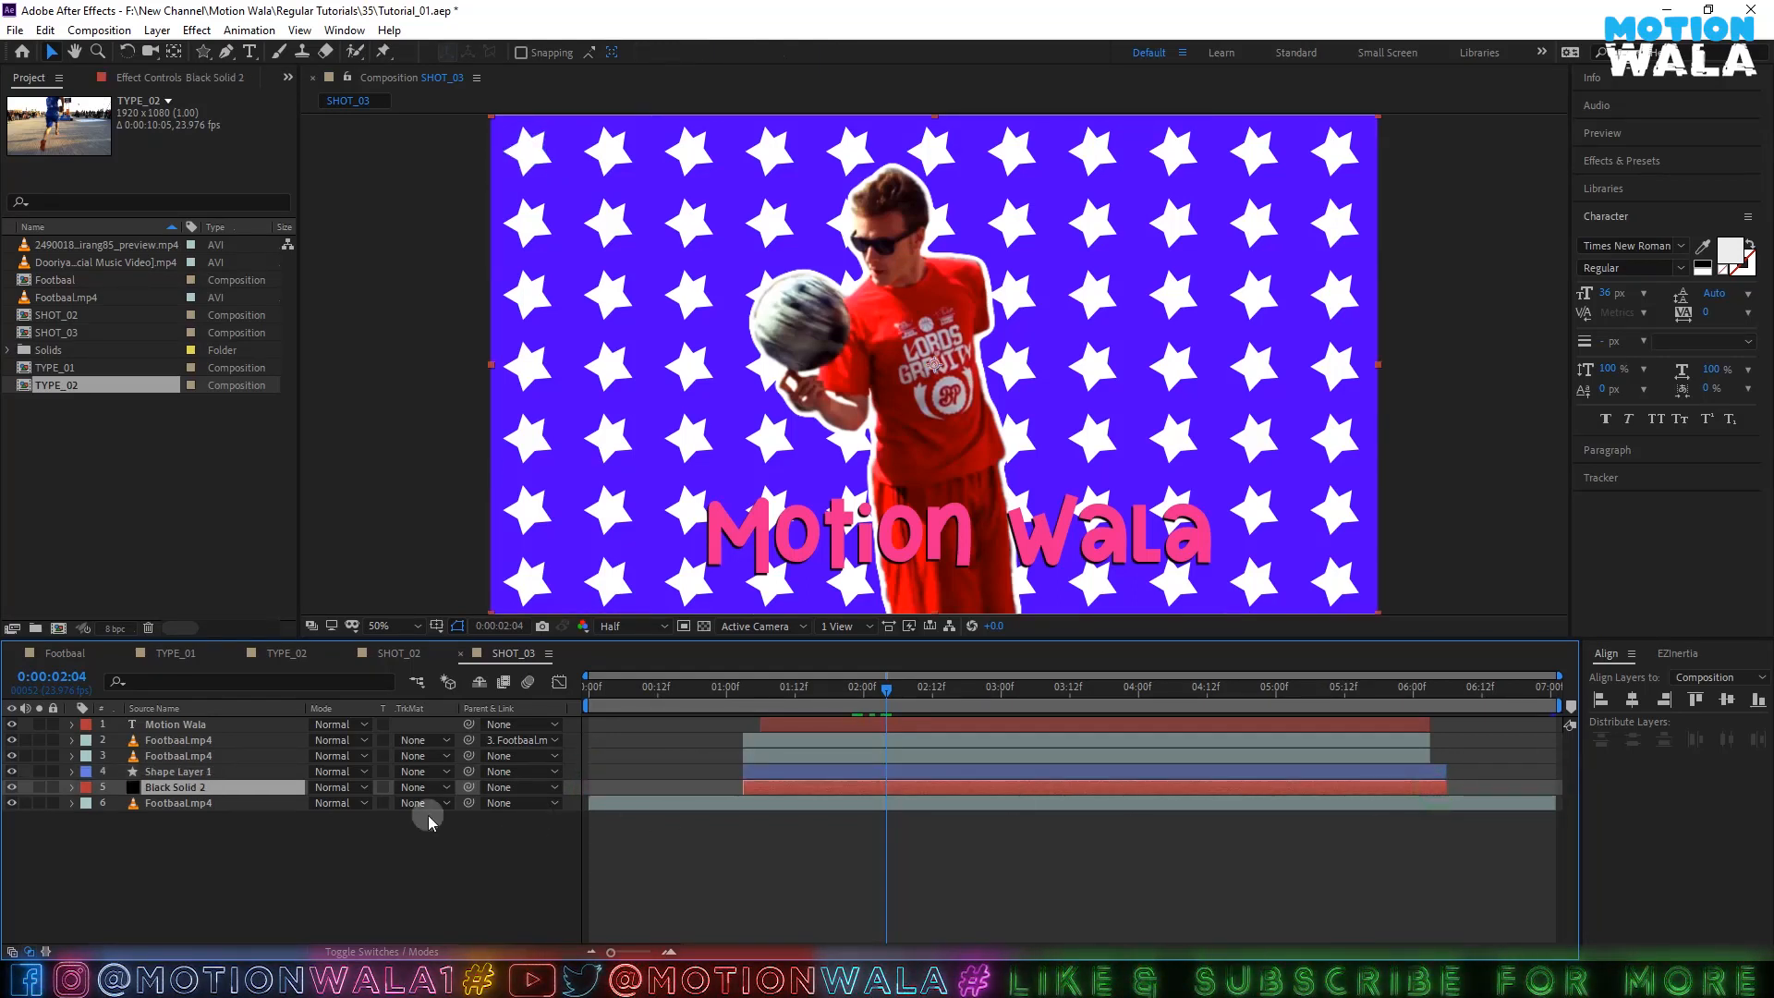
{"action": "key", "text": "ctrl+s"}
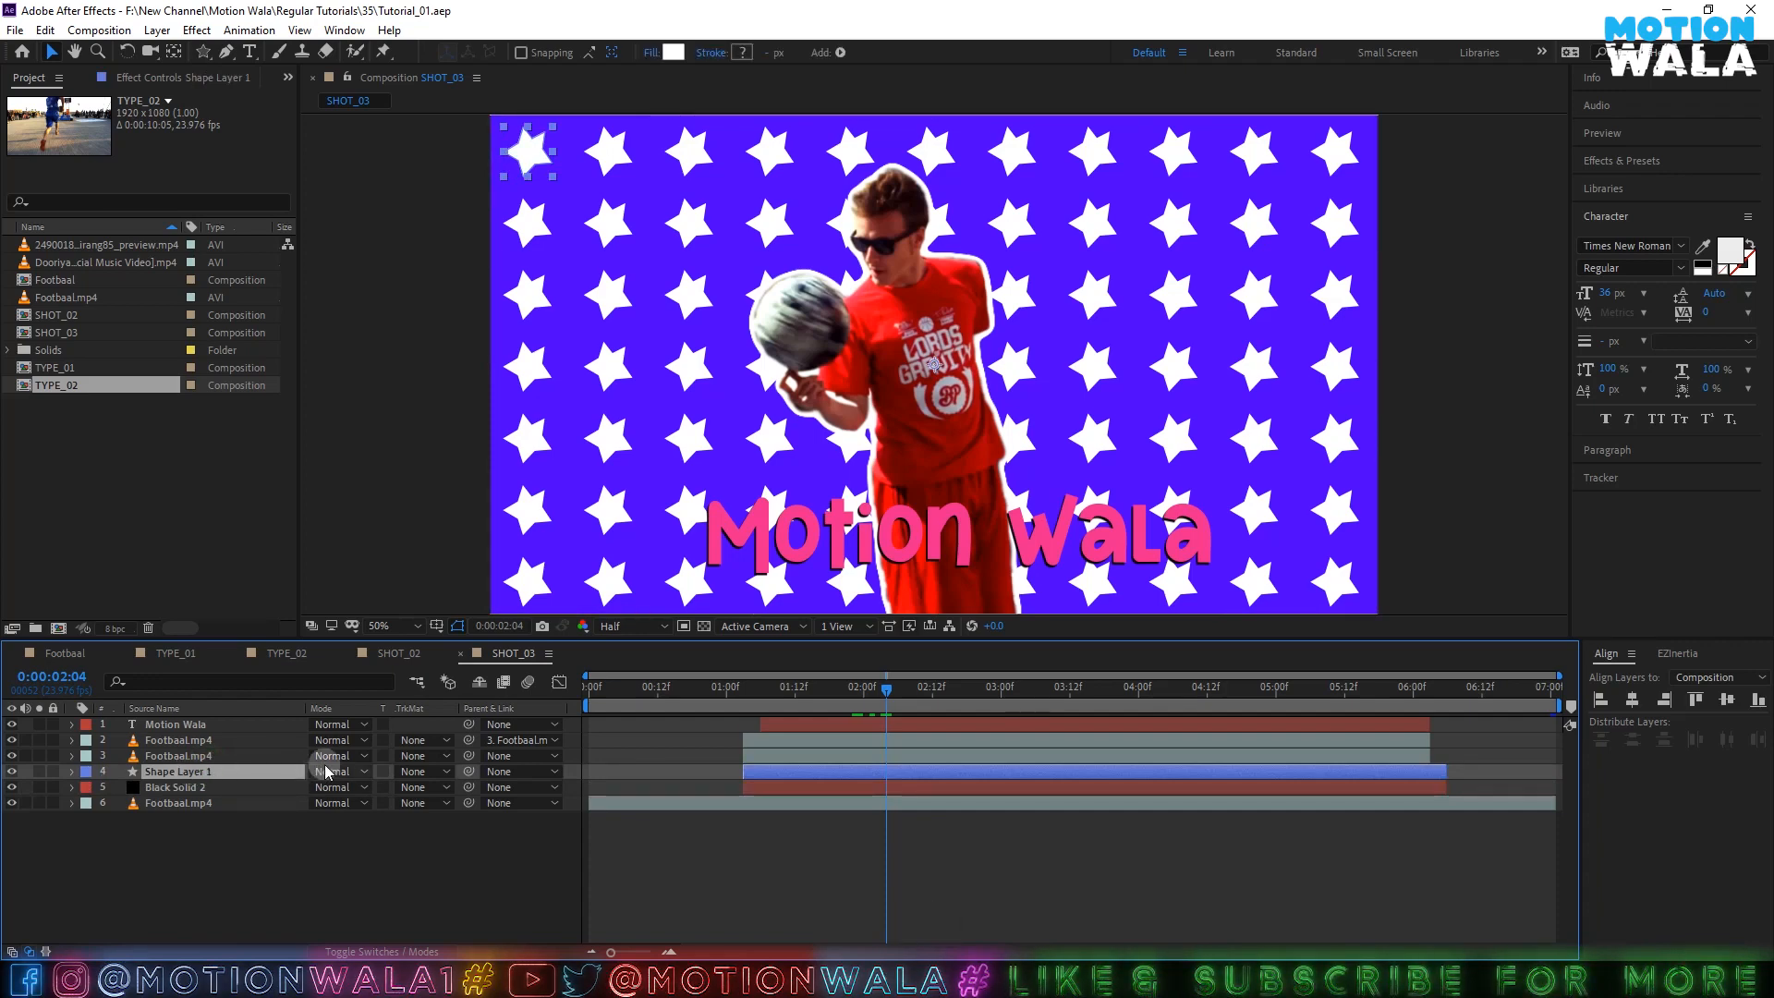
- Set Shape Layer 1's blending mode to Overlay and its opacity to 50%, preview the result and save the project
{"action": "left_click", "coordinate": [329, 772]}
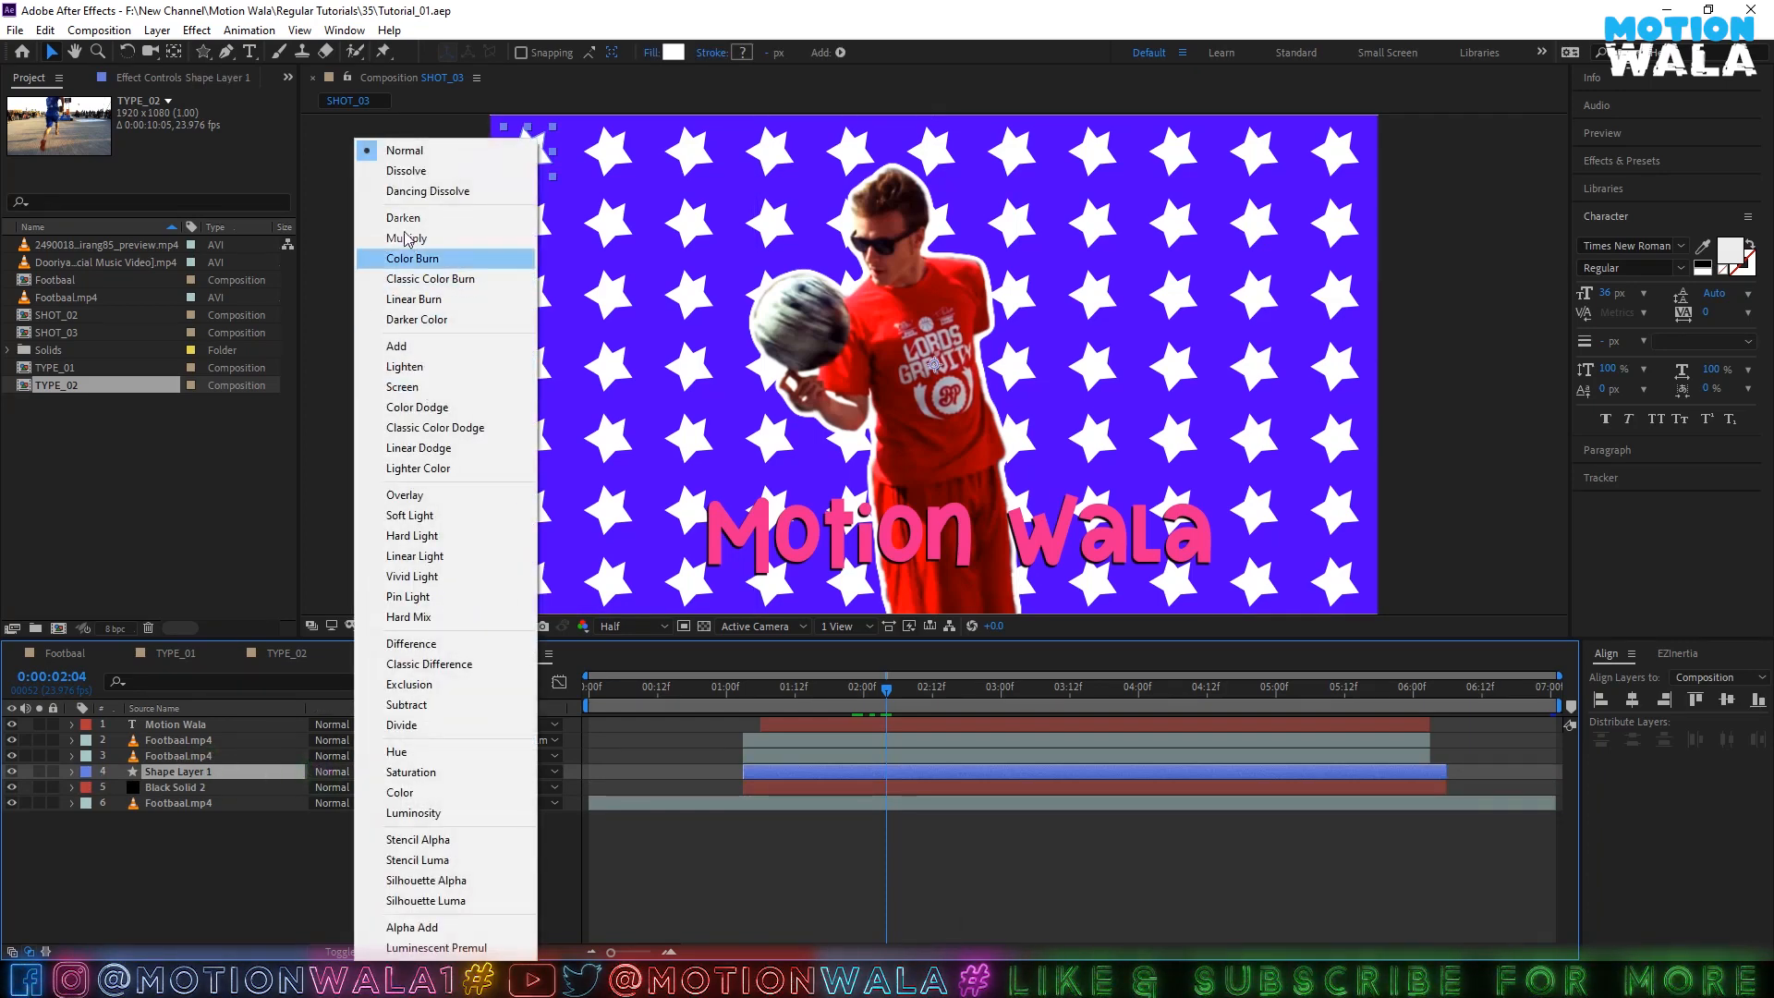
{"action": "left_click", "coordinate": [413, 495]}
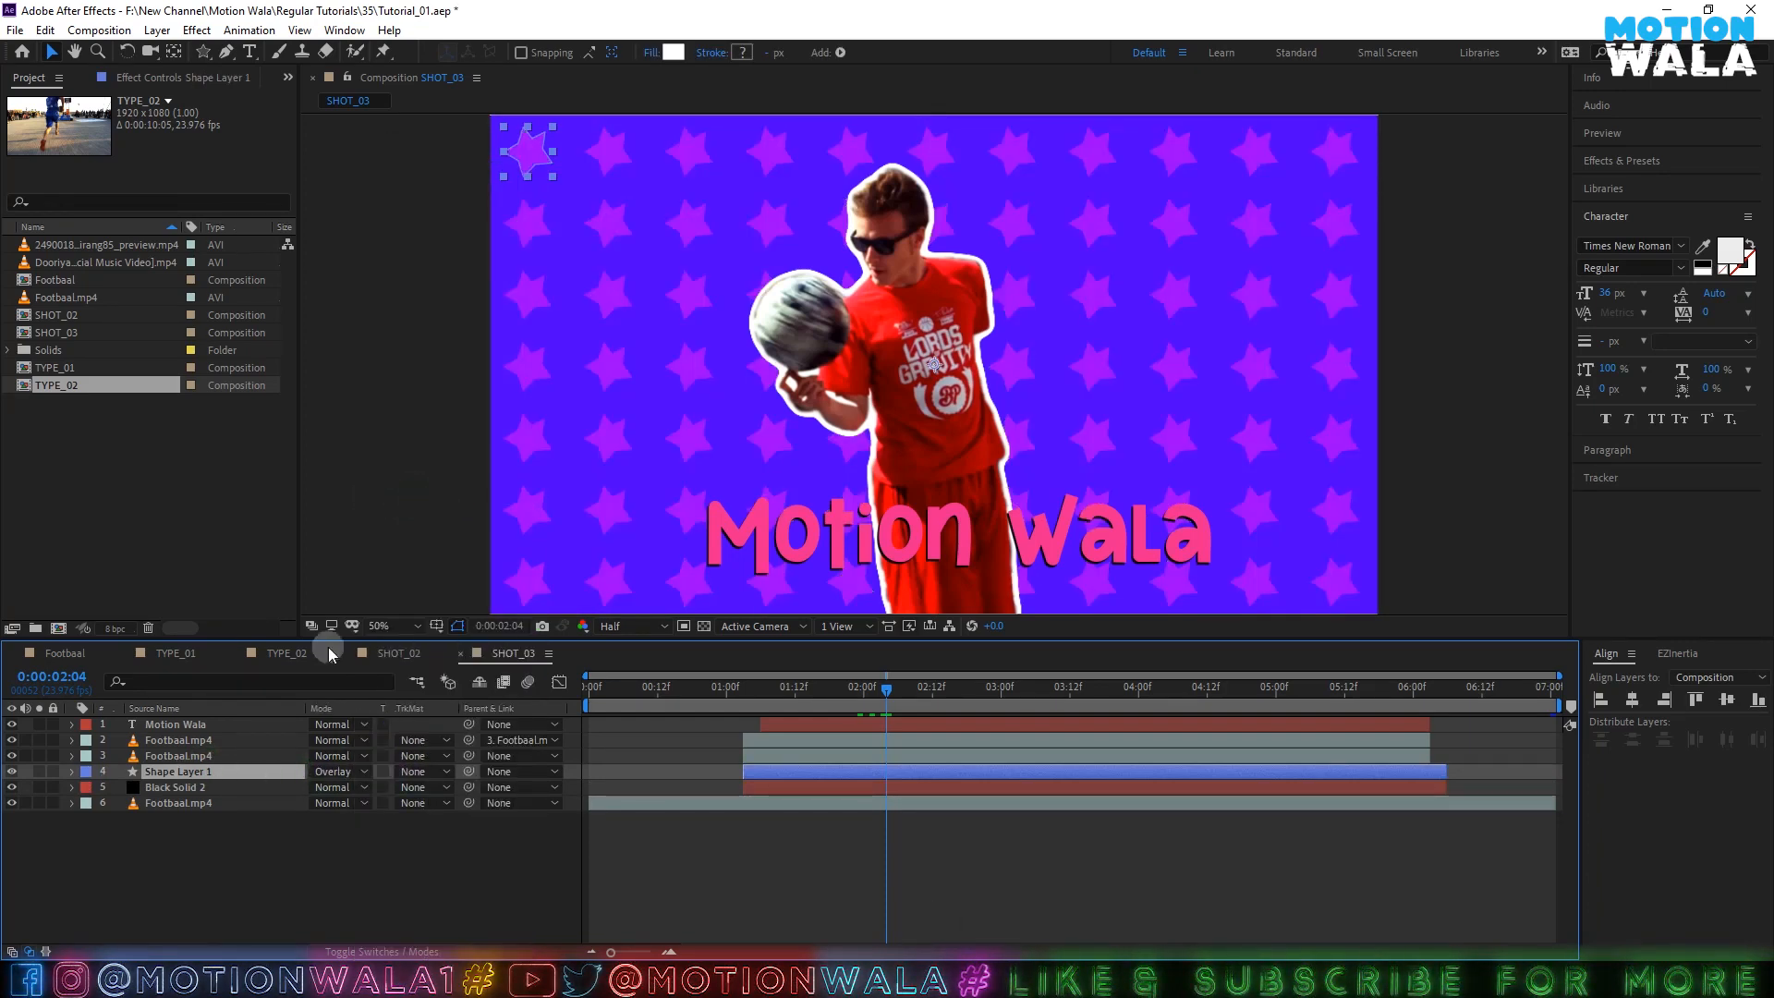
{"action": "key", "text": "t"}
{"action": "left_click", "coordinate": [324, 786]}
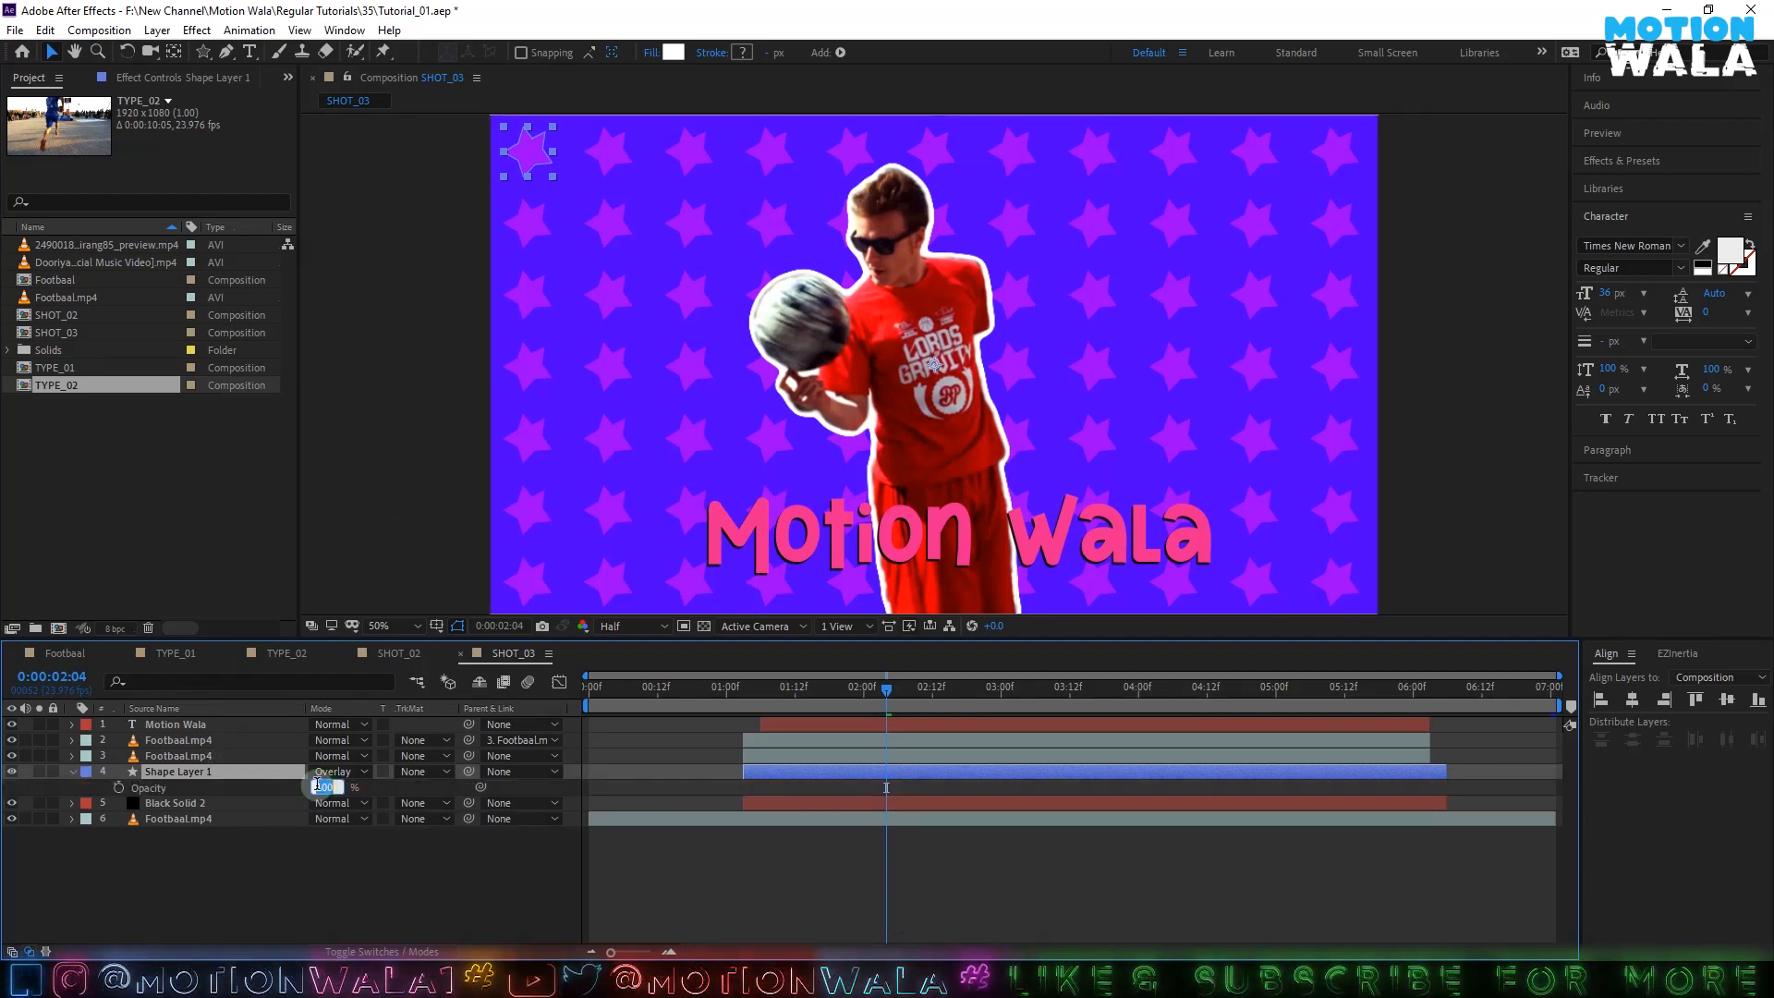
{"action": "type", "text": "50"}
{"action": "left_click", "coordinate": [317, 860]}
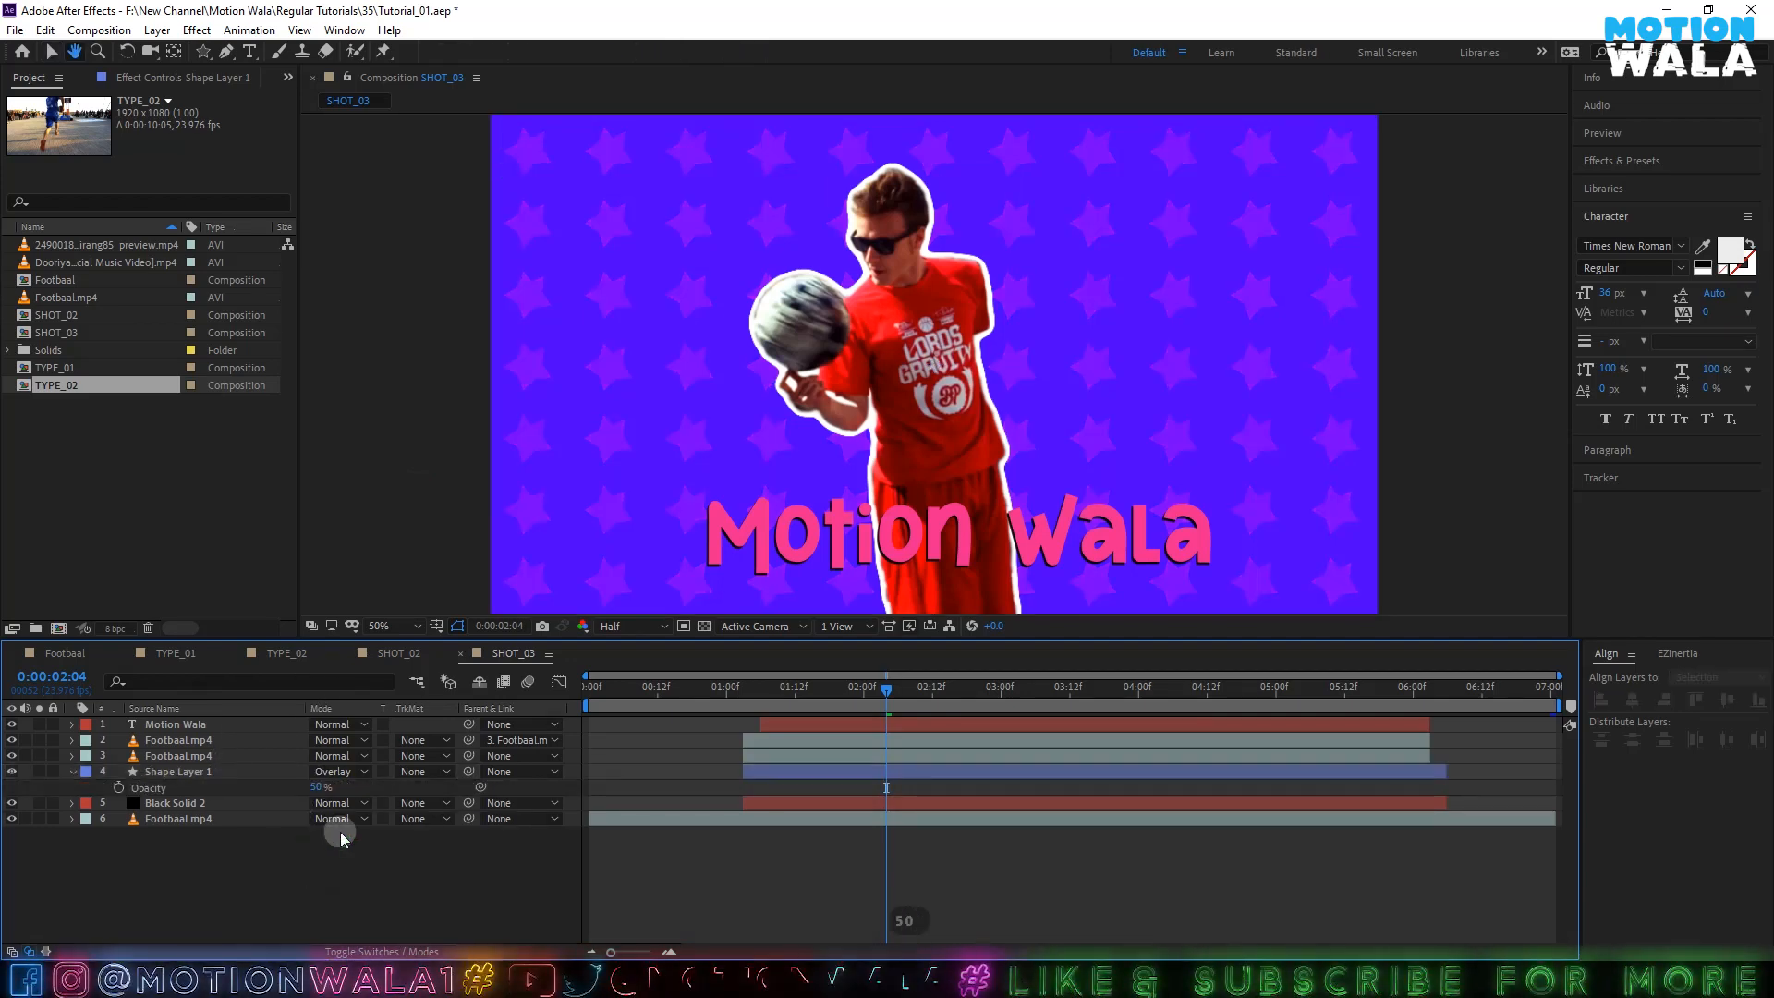
{"action": "key", "text": "space"}
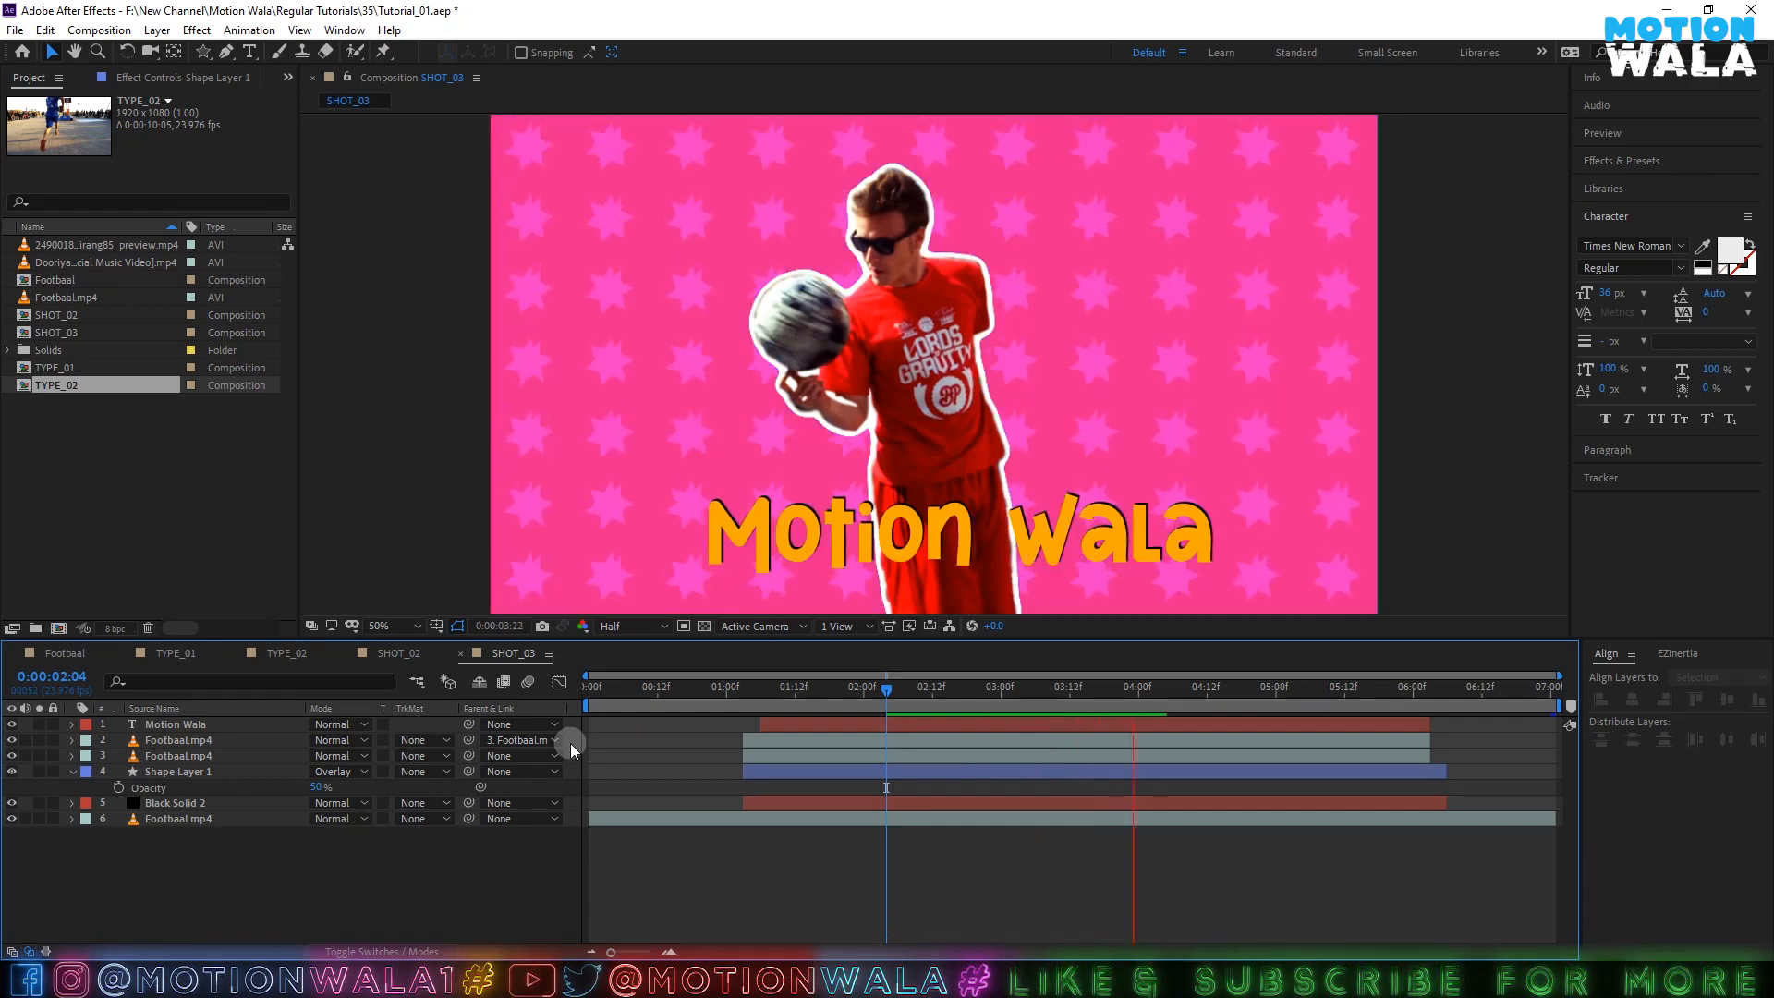
{"action": "key", "text": "ctrl+s"}
- Change Shape Layer 1's Polystar 1 Position expression to wiggle(2,50), preview the motion, save the project and collapse the layer
{"action": "left_click", "coordinate": [176, 771]}
{"action": "key", "text": "e"}
{"action": "key", "text": "e"}
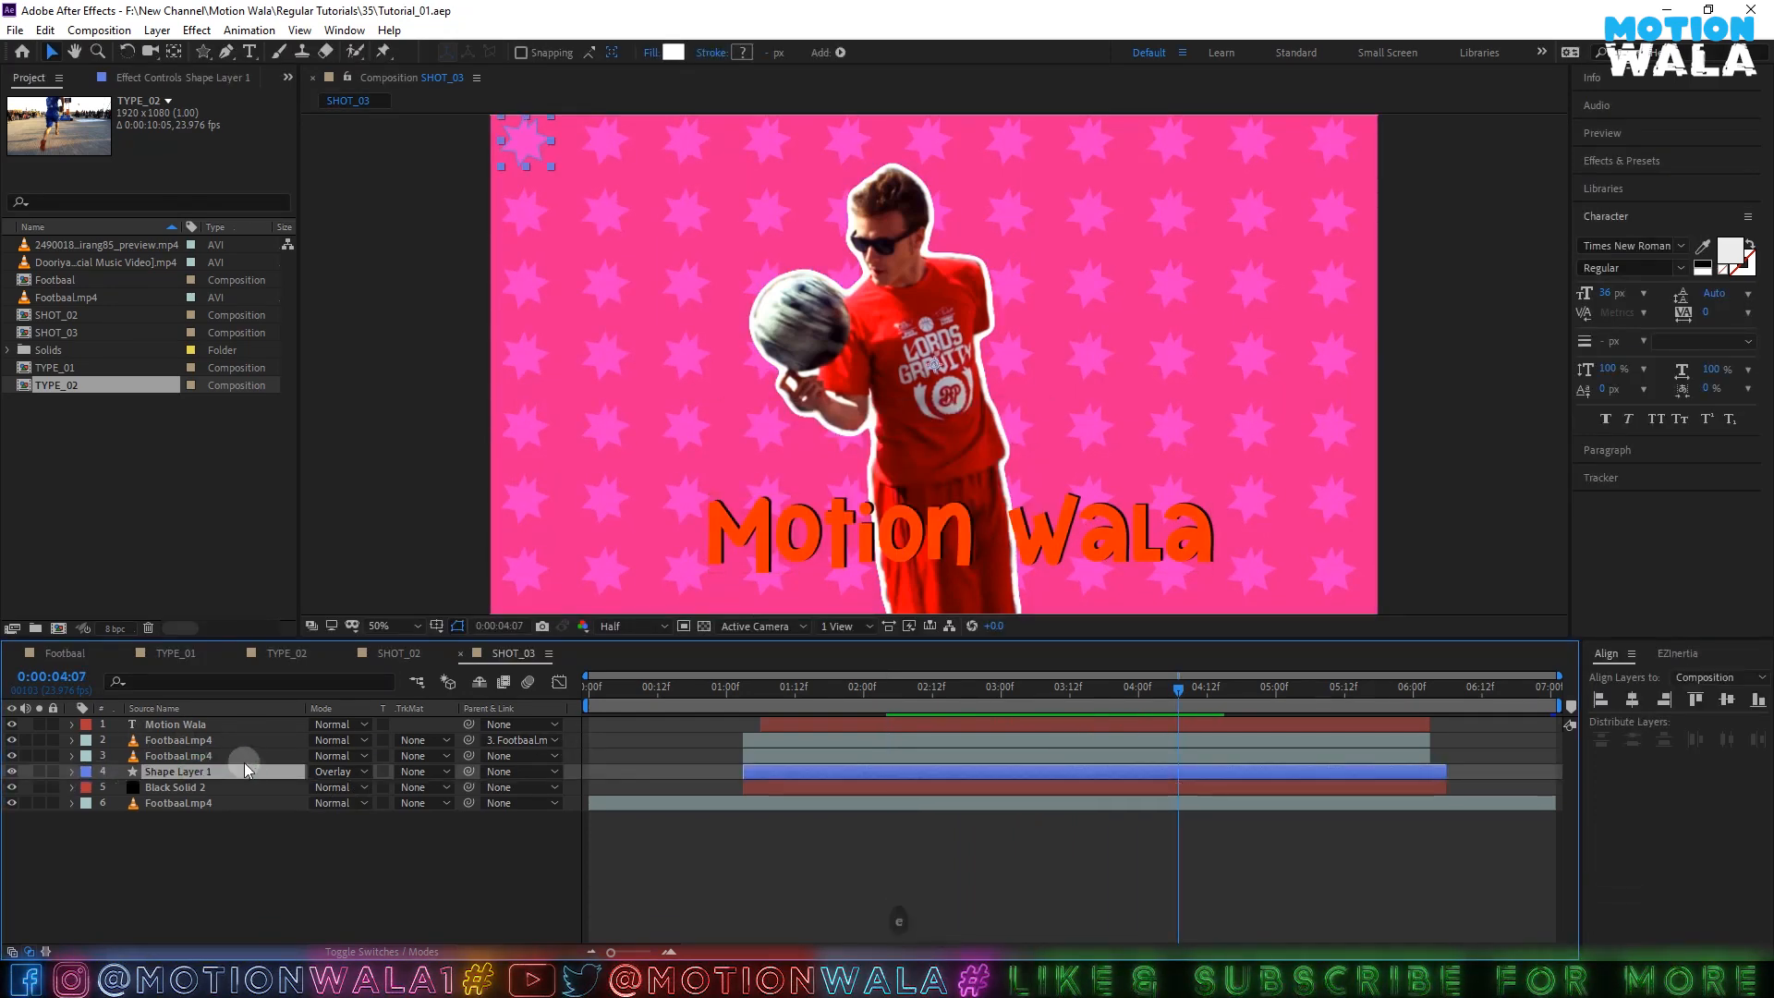
{"action": "left_click", "coordinate": [634, 809]}
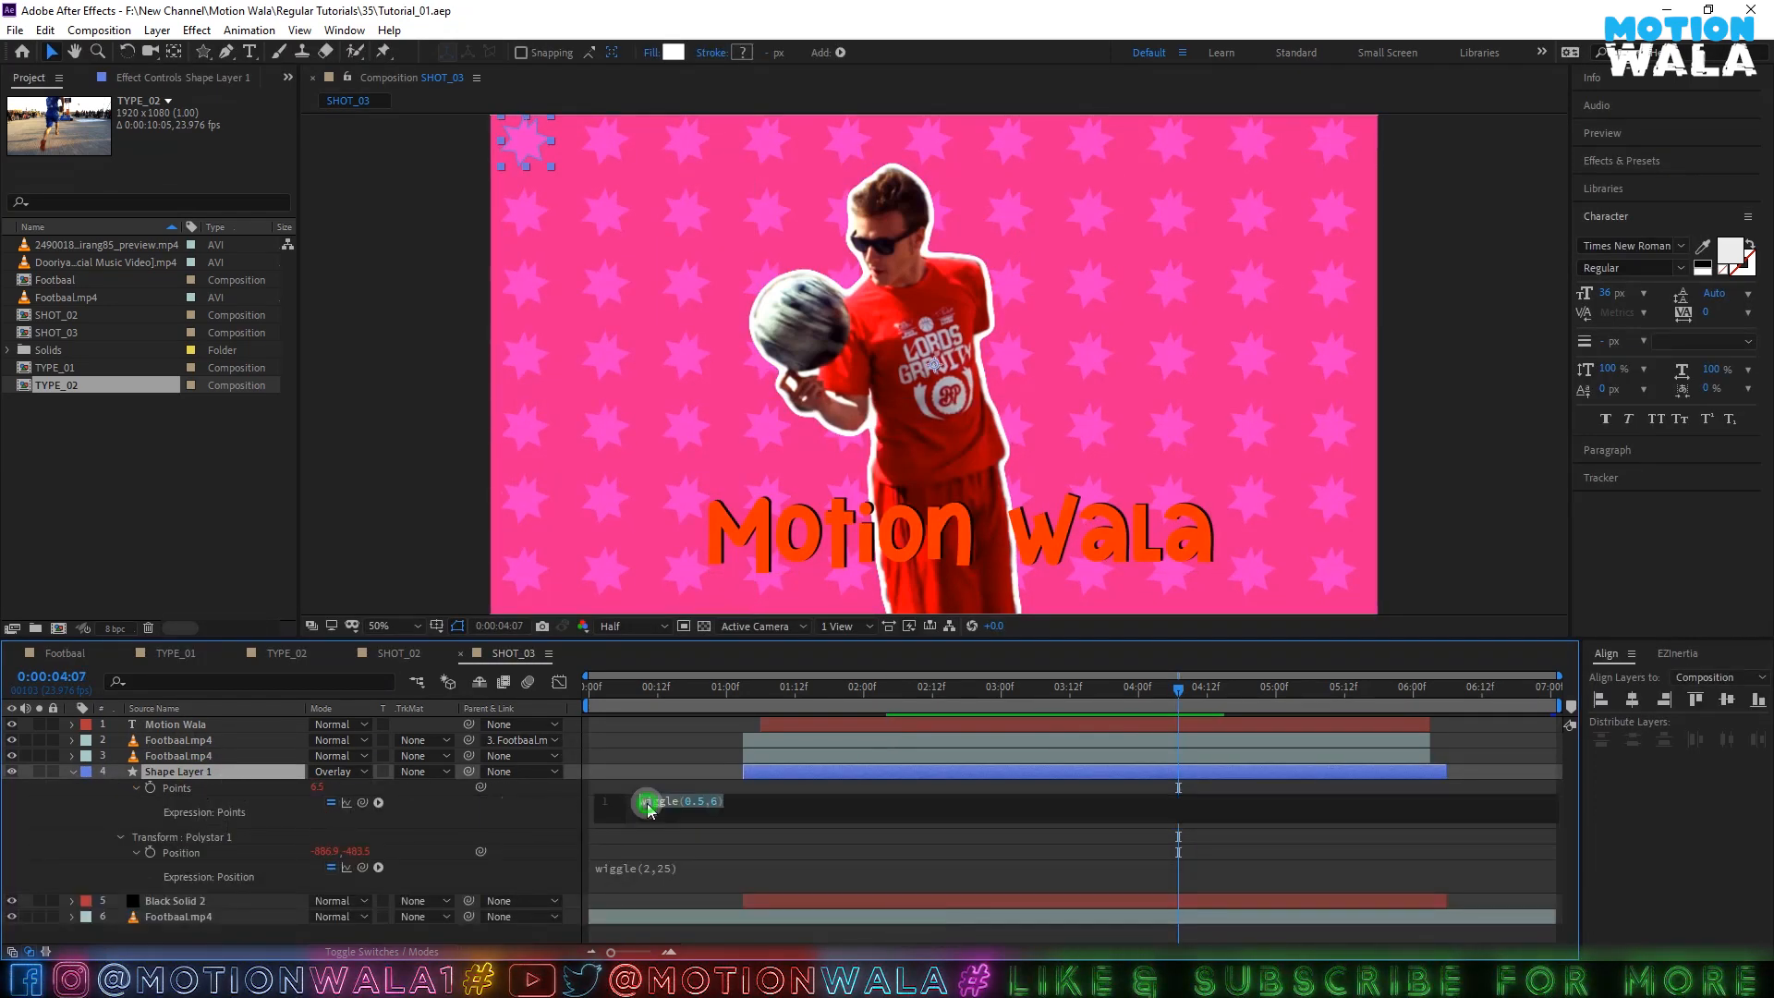
{"action": "left_click", "coordinate": [652, 873]}
{"action": "left_click", "coordinate": [708, 858]}
{"action": "left_click", "coordinate": [675, 868]}
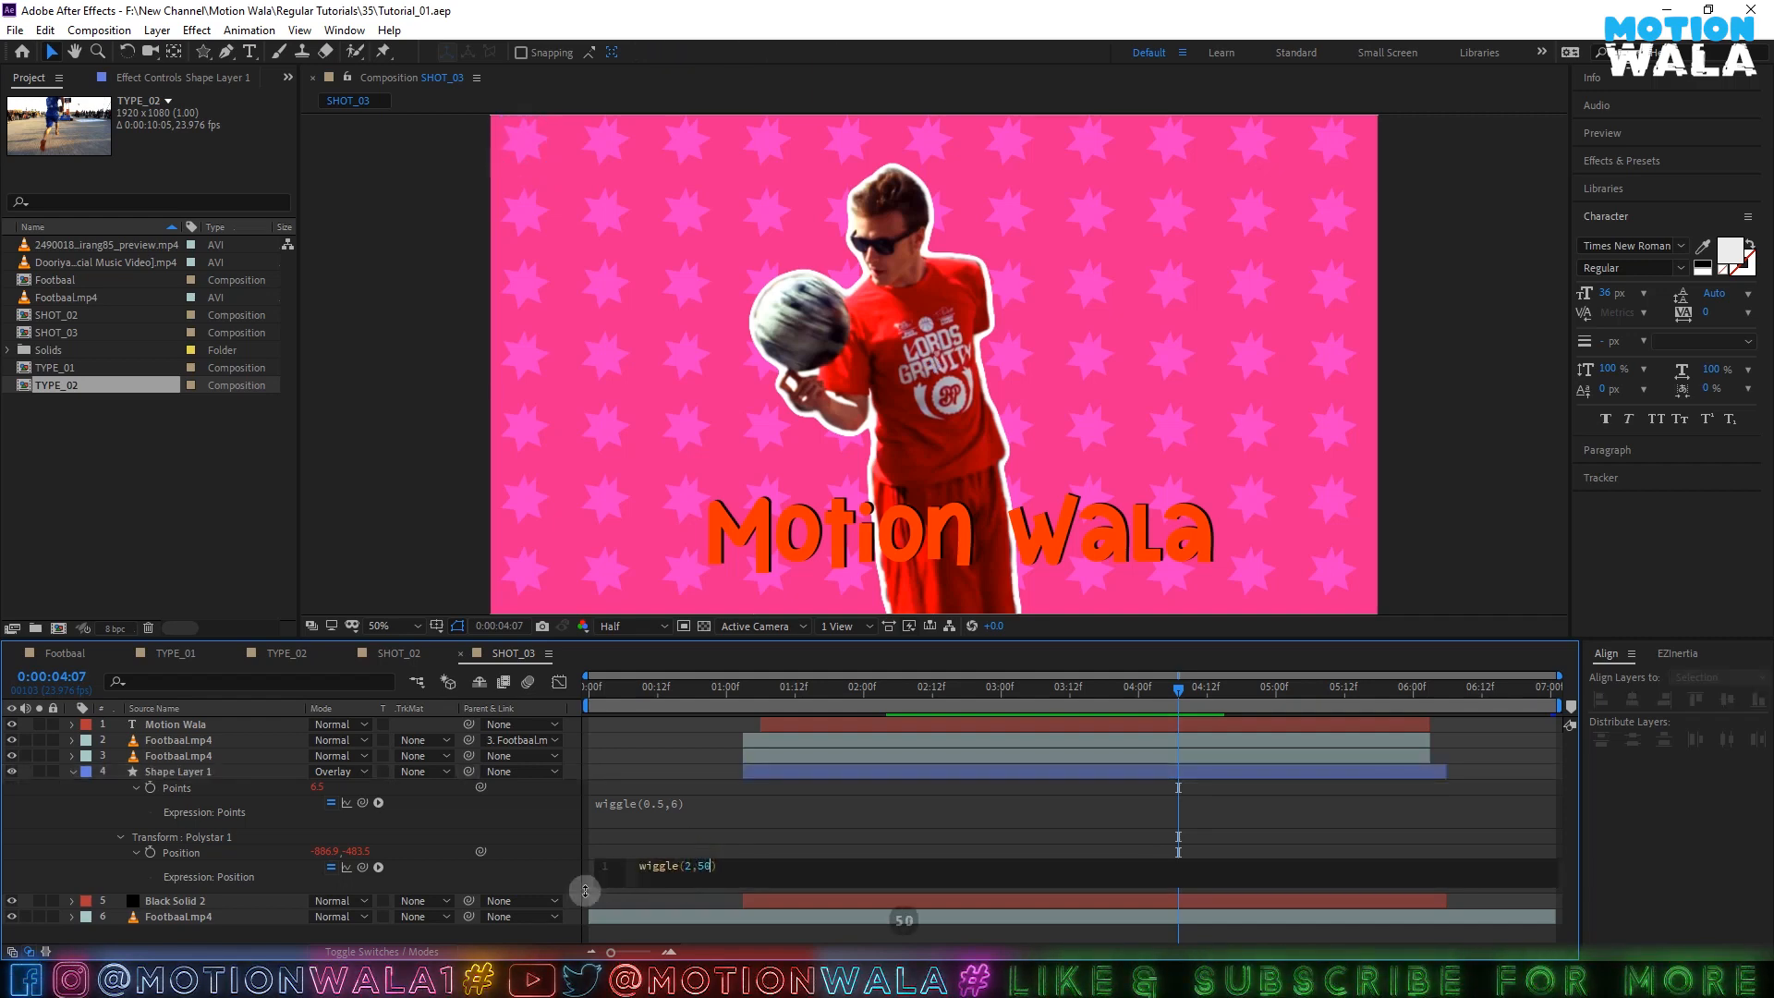
{"action": "left_click", "coordinate": [172, 848]}
{"action": "key", "text": "space"}
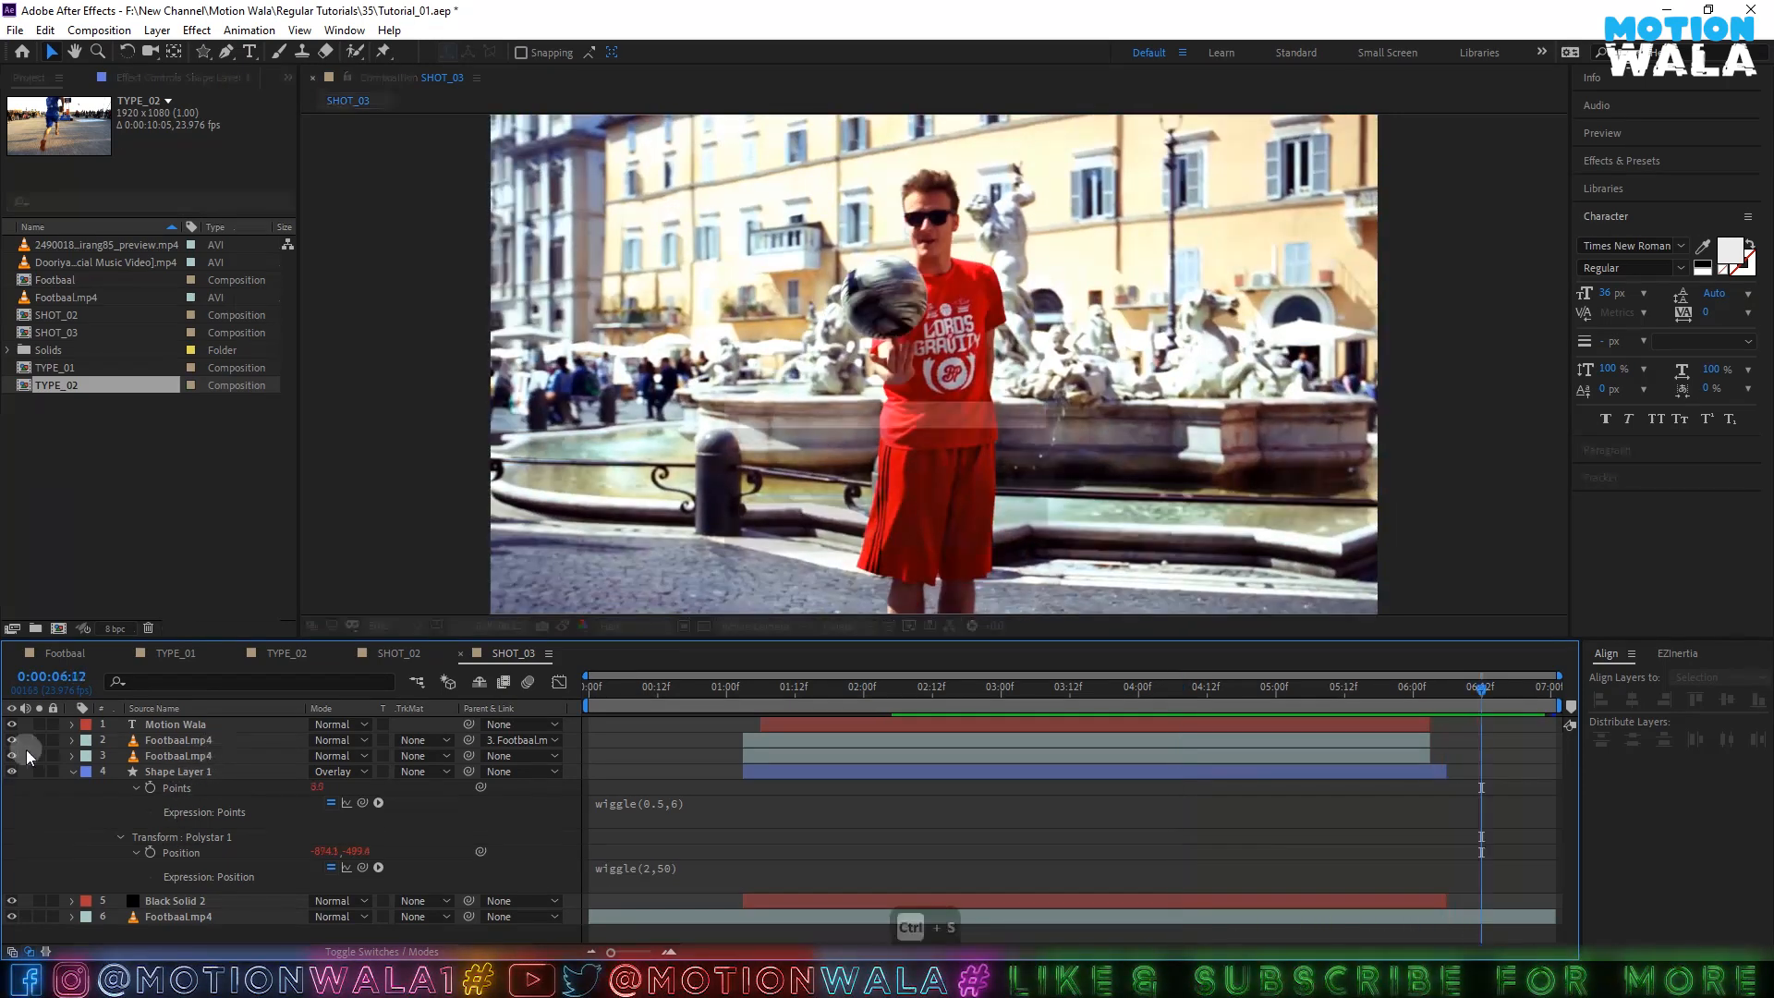
{"action": "key", "text": "ctrl+s"}
{"action": "left_click", "coordinate": [72, 771]}
{"action": "left_click", "coordinate": [203, 771]}
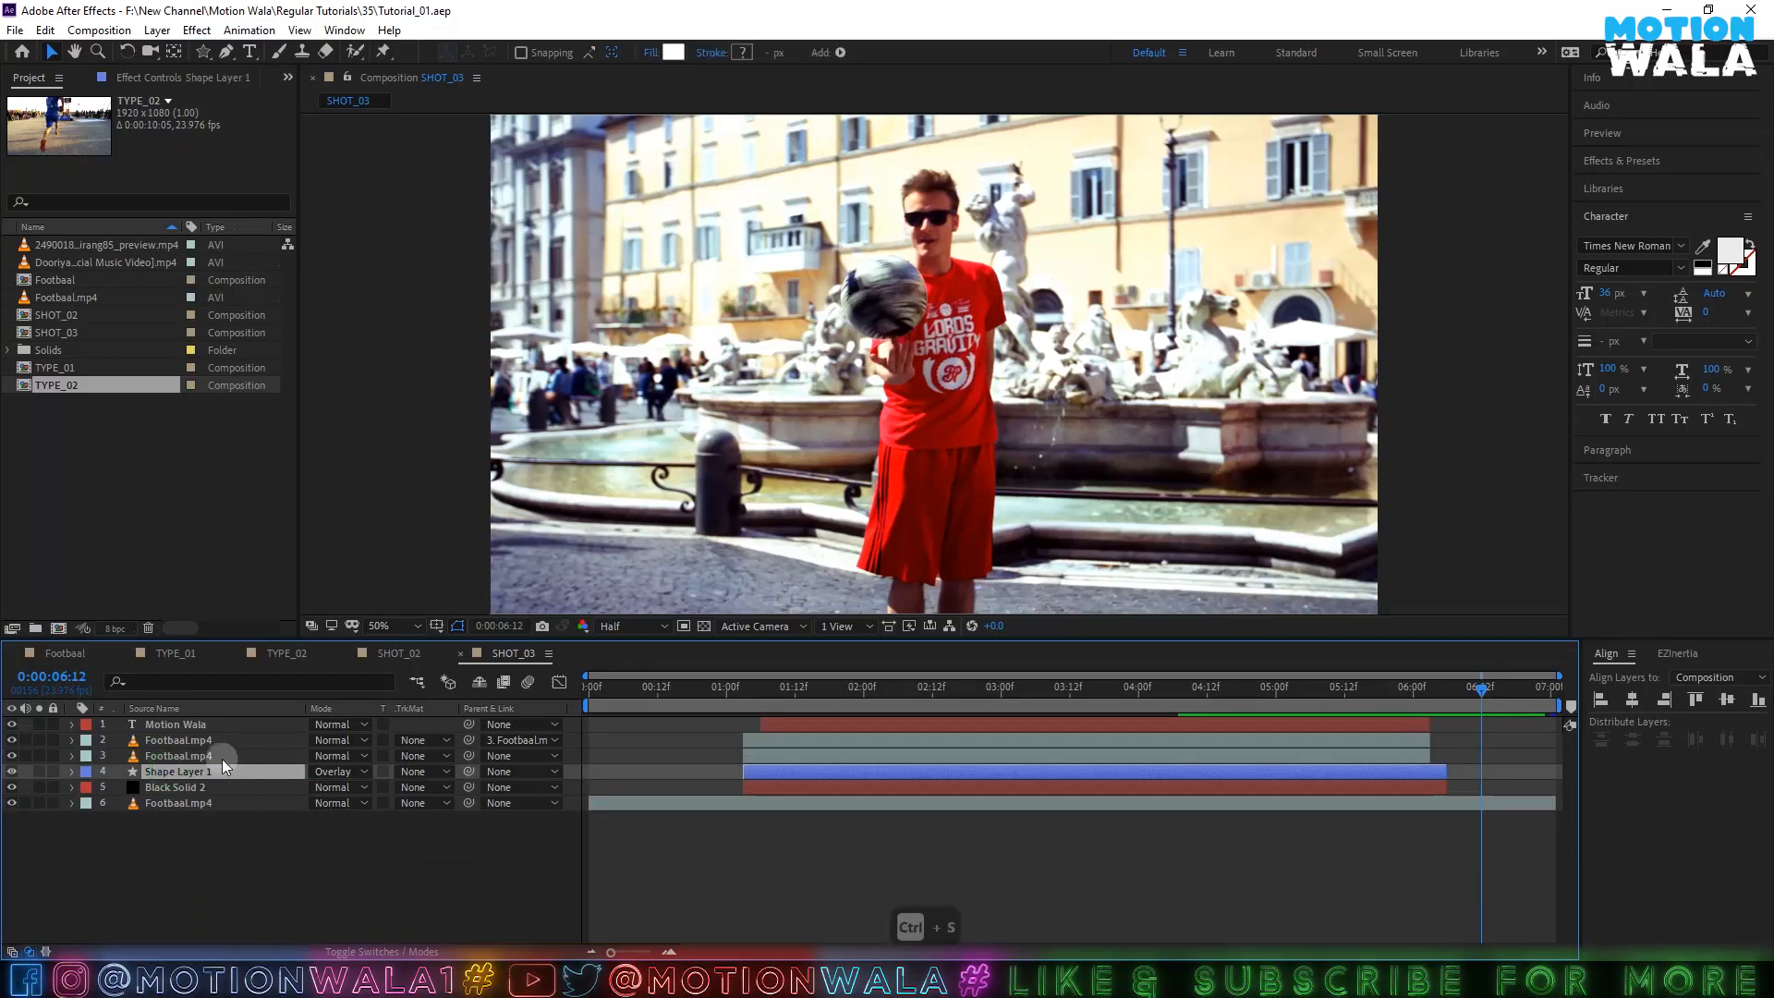
{"action": "left_click", "coordinate": [242, 833]}
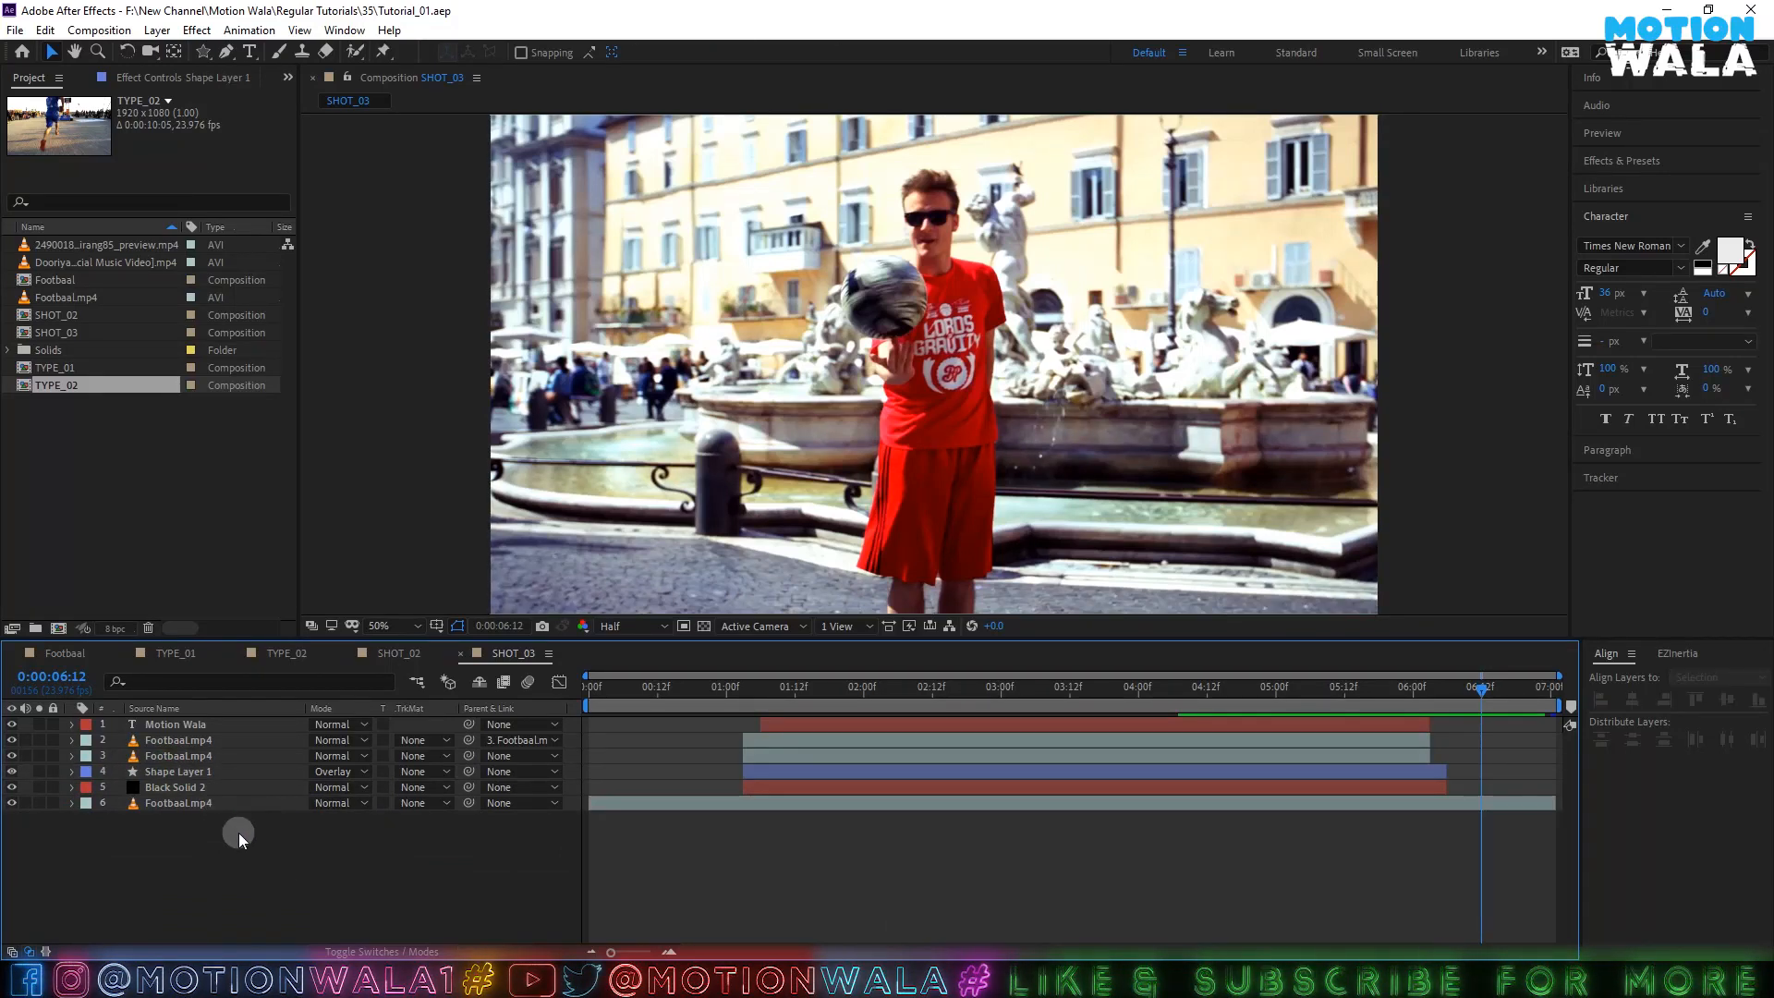
- Reveal Black Solid 2's keyframes and add a Linear Wipe Transition Completion keyframe at 0:00:05:20
{"action": "left_click_drag", "start_coordinate": [732, 708], "coordinate": [1400, 713]}
{"action": "left_click", "coordinate": [669, 950]}
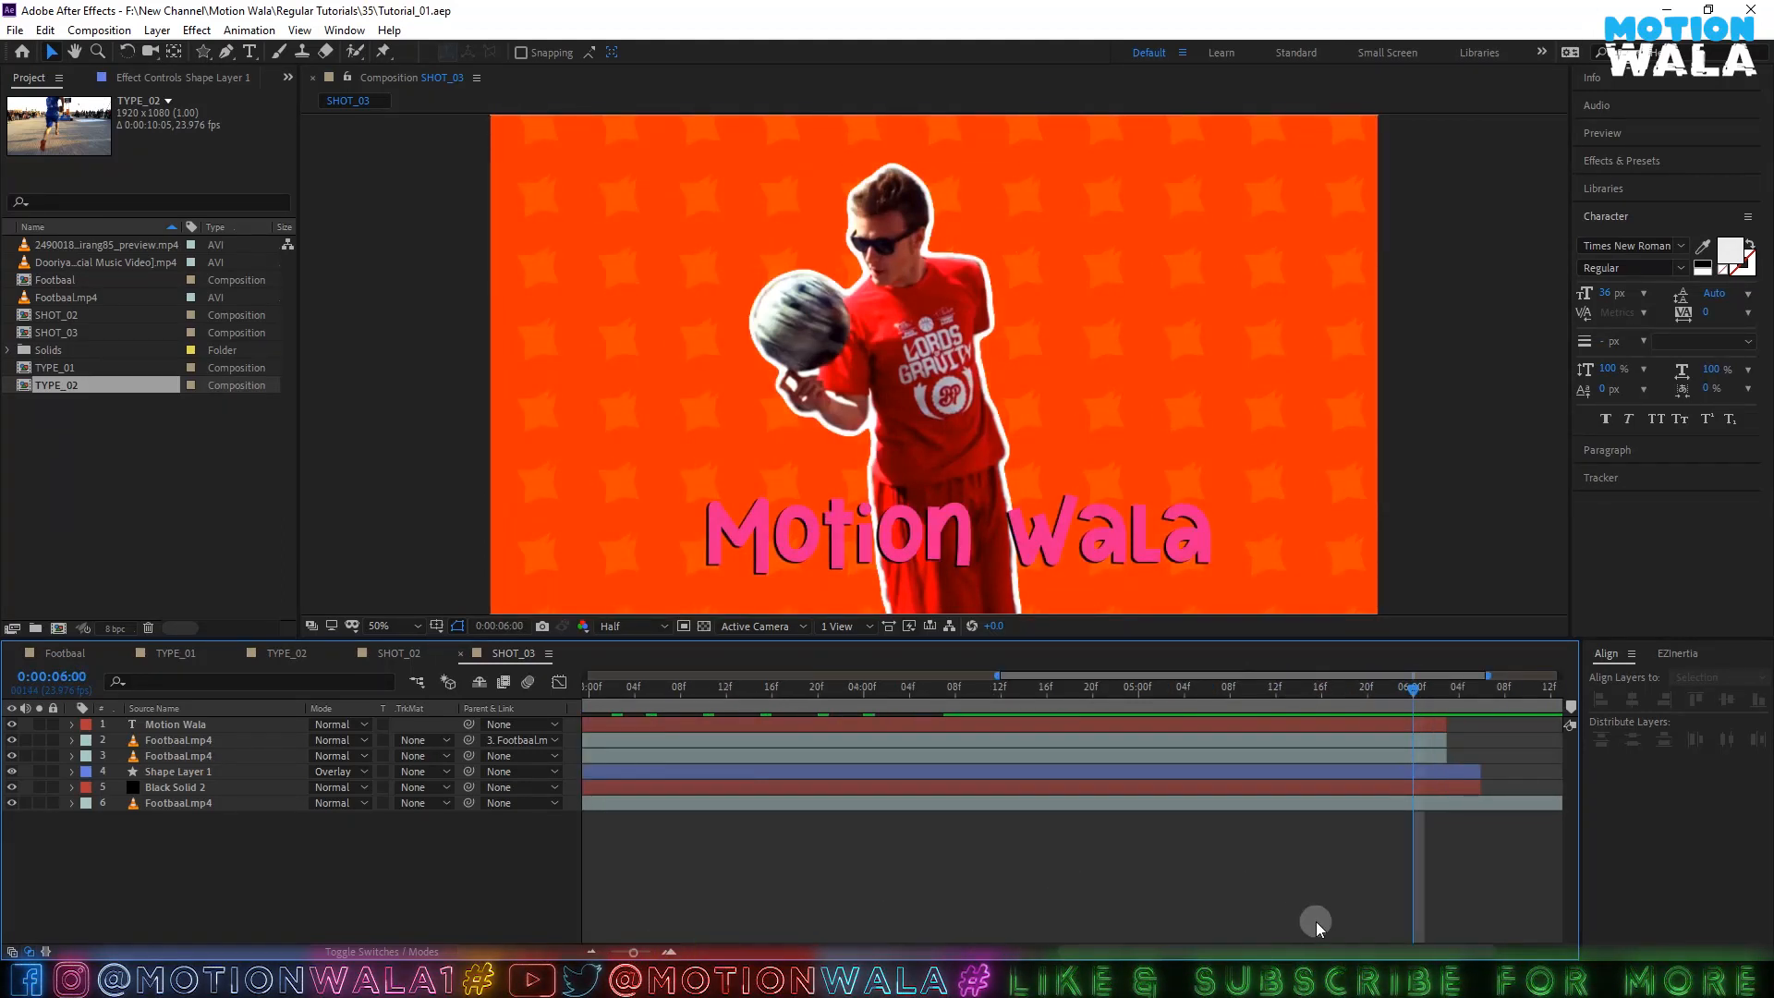
{"action": "left_click_drag", "start_coordinate": [1328, 951], "coordinate": [1393, 951]}
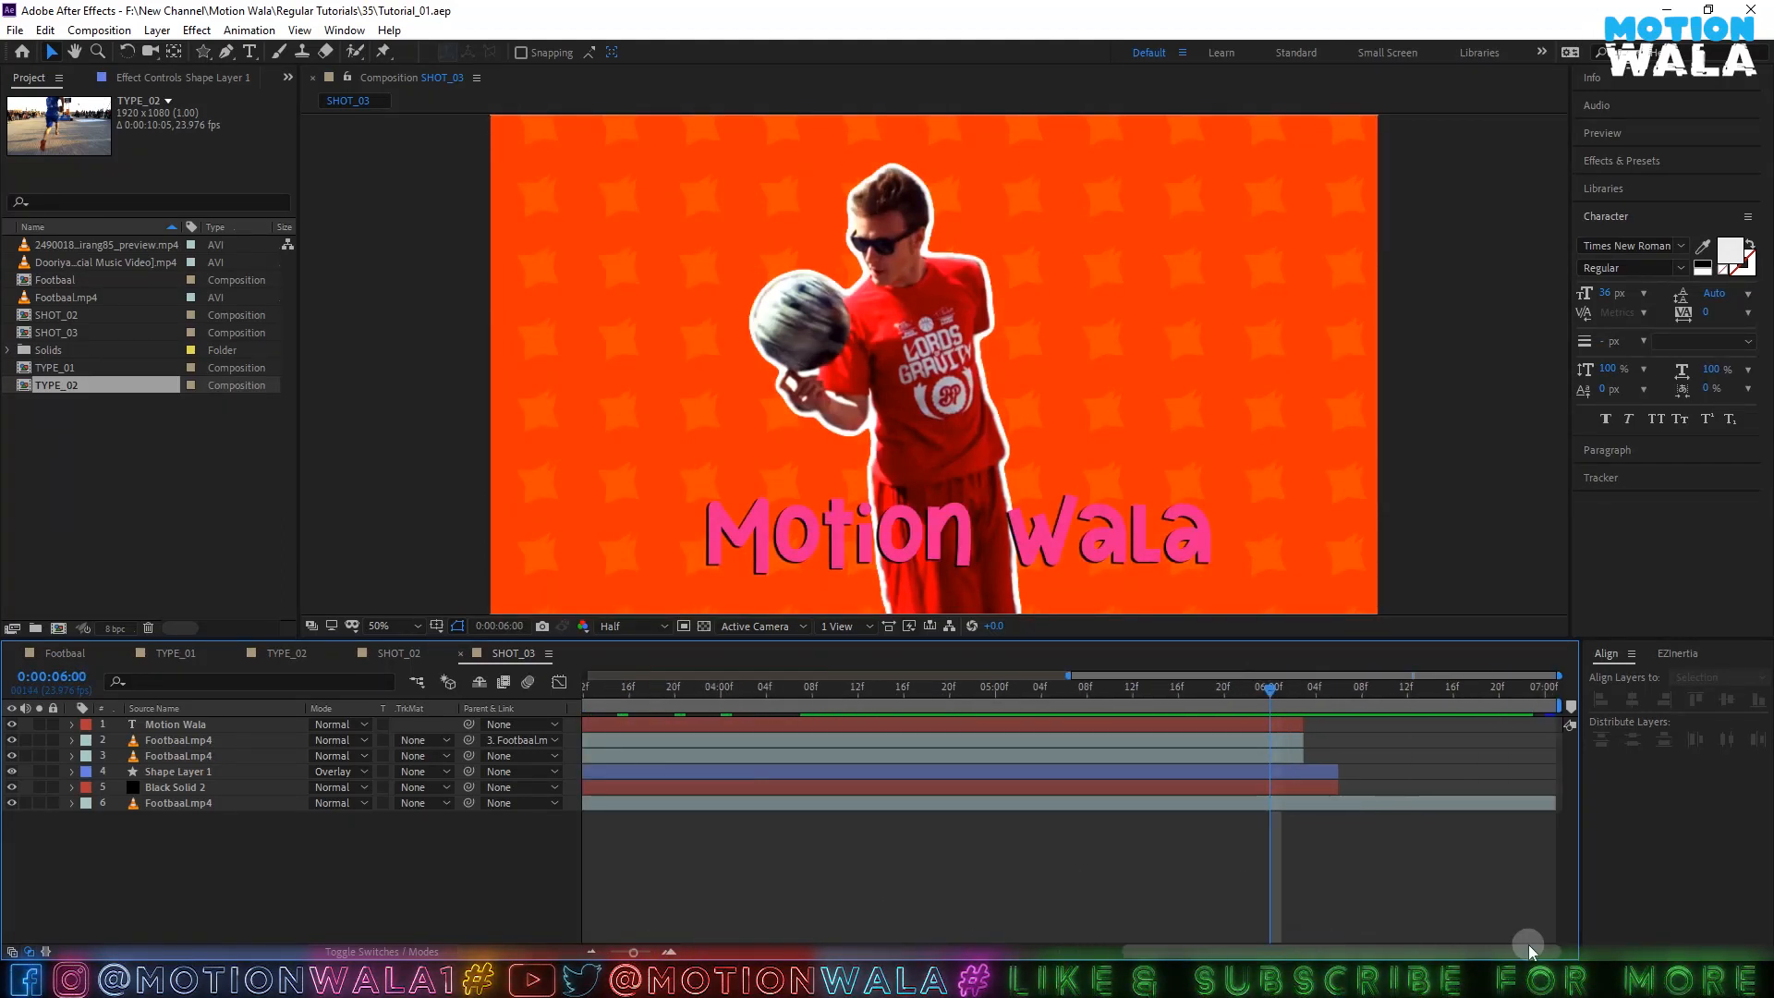
{"action": "left_click", "coordinate": [223, 787]}
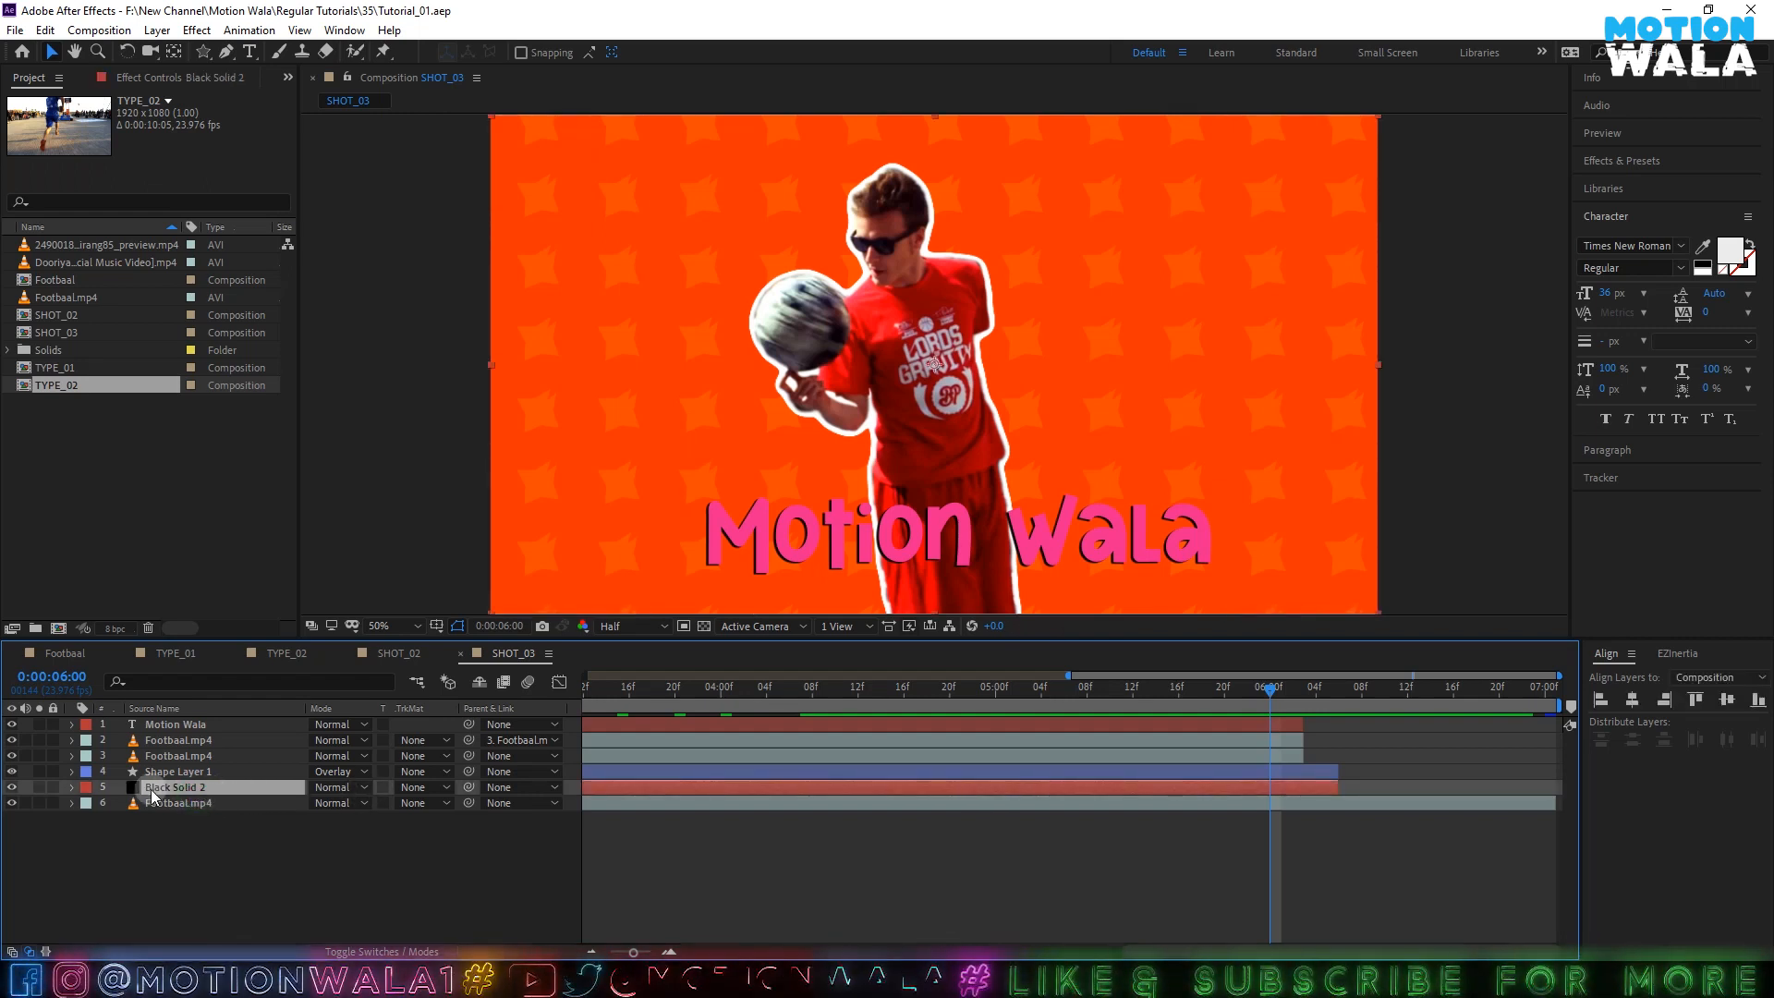
{"action": "key", "text": "u"}
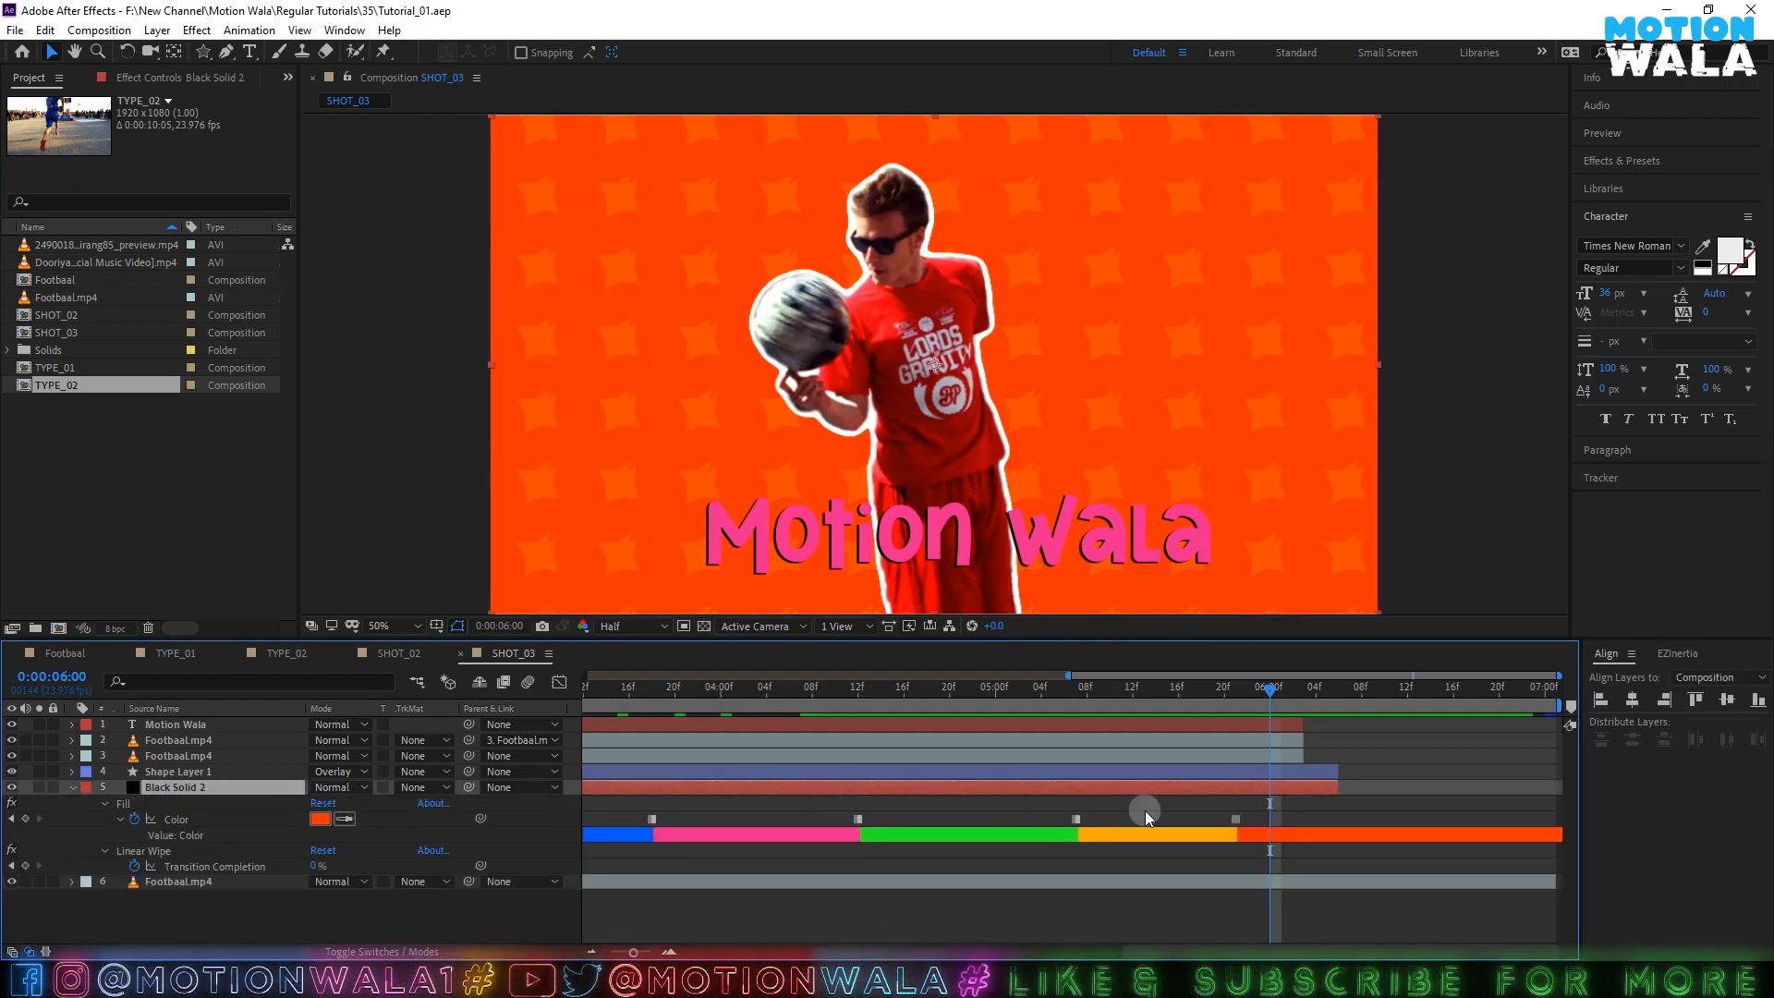
{"action": "left_click", "coordinate": [184, 851]}
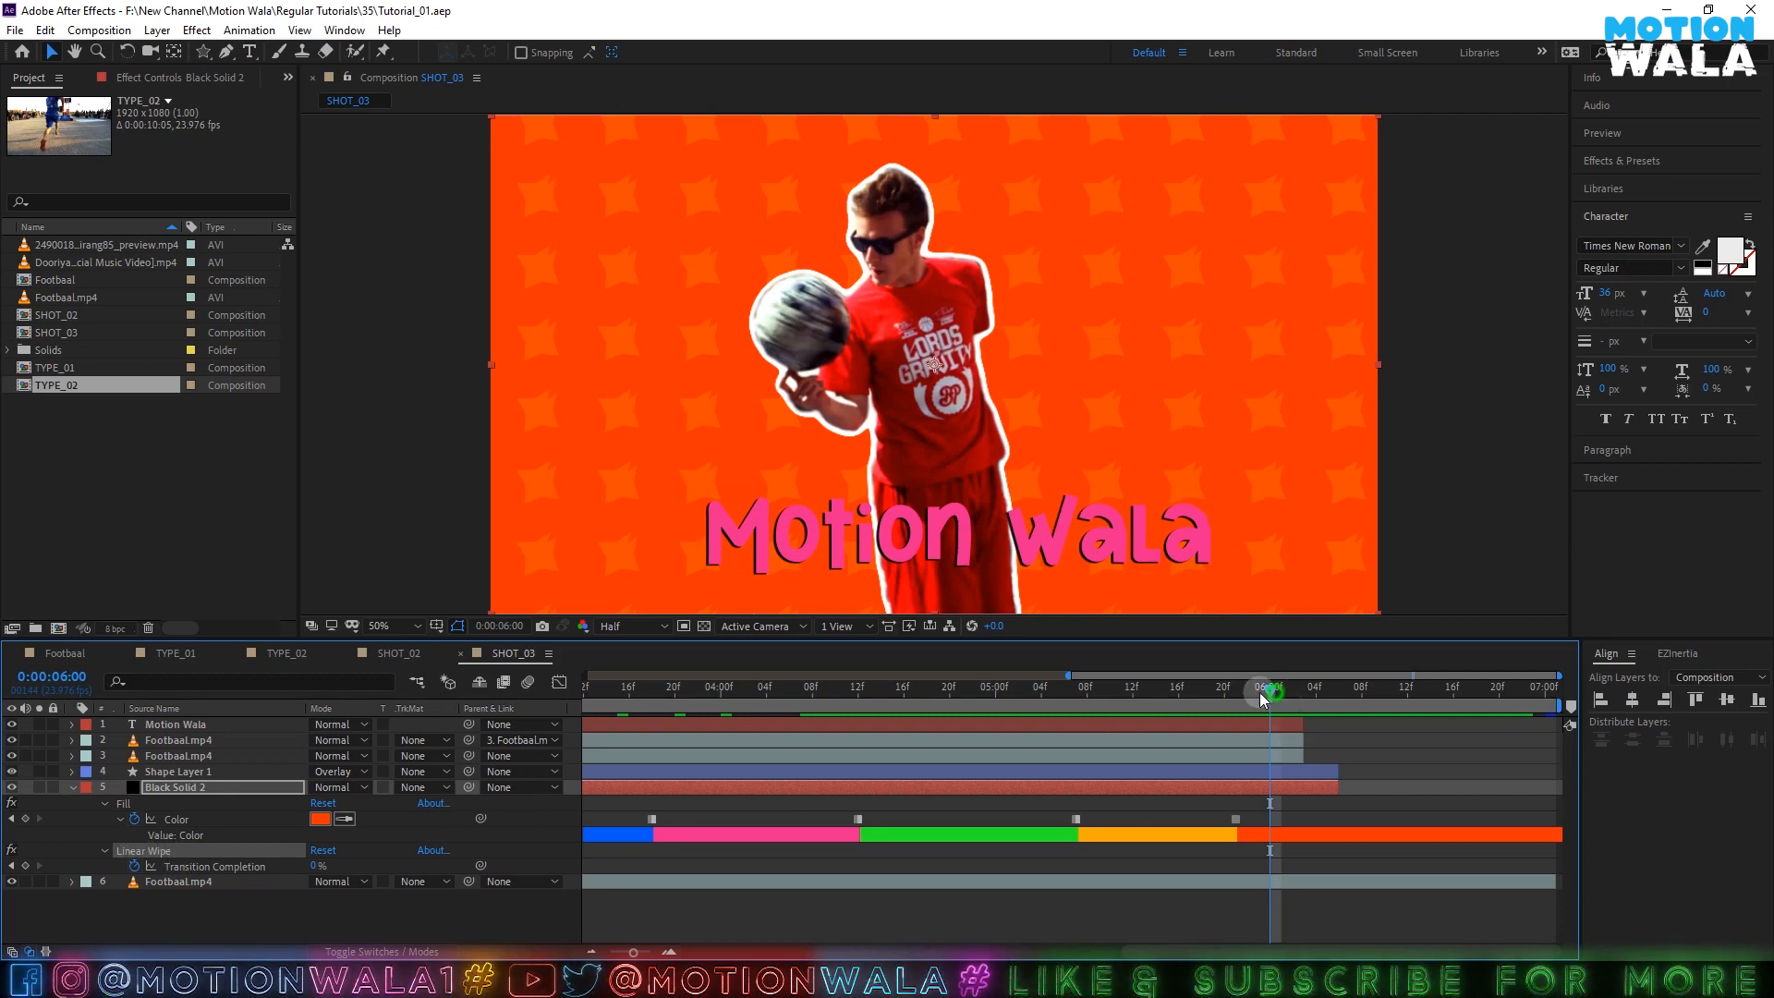
{"action": "left_click_drag", "start_coordinate": [1260, 691], "coordinate": [1214, 695]}
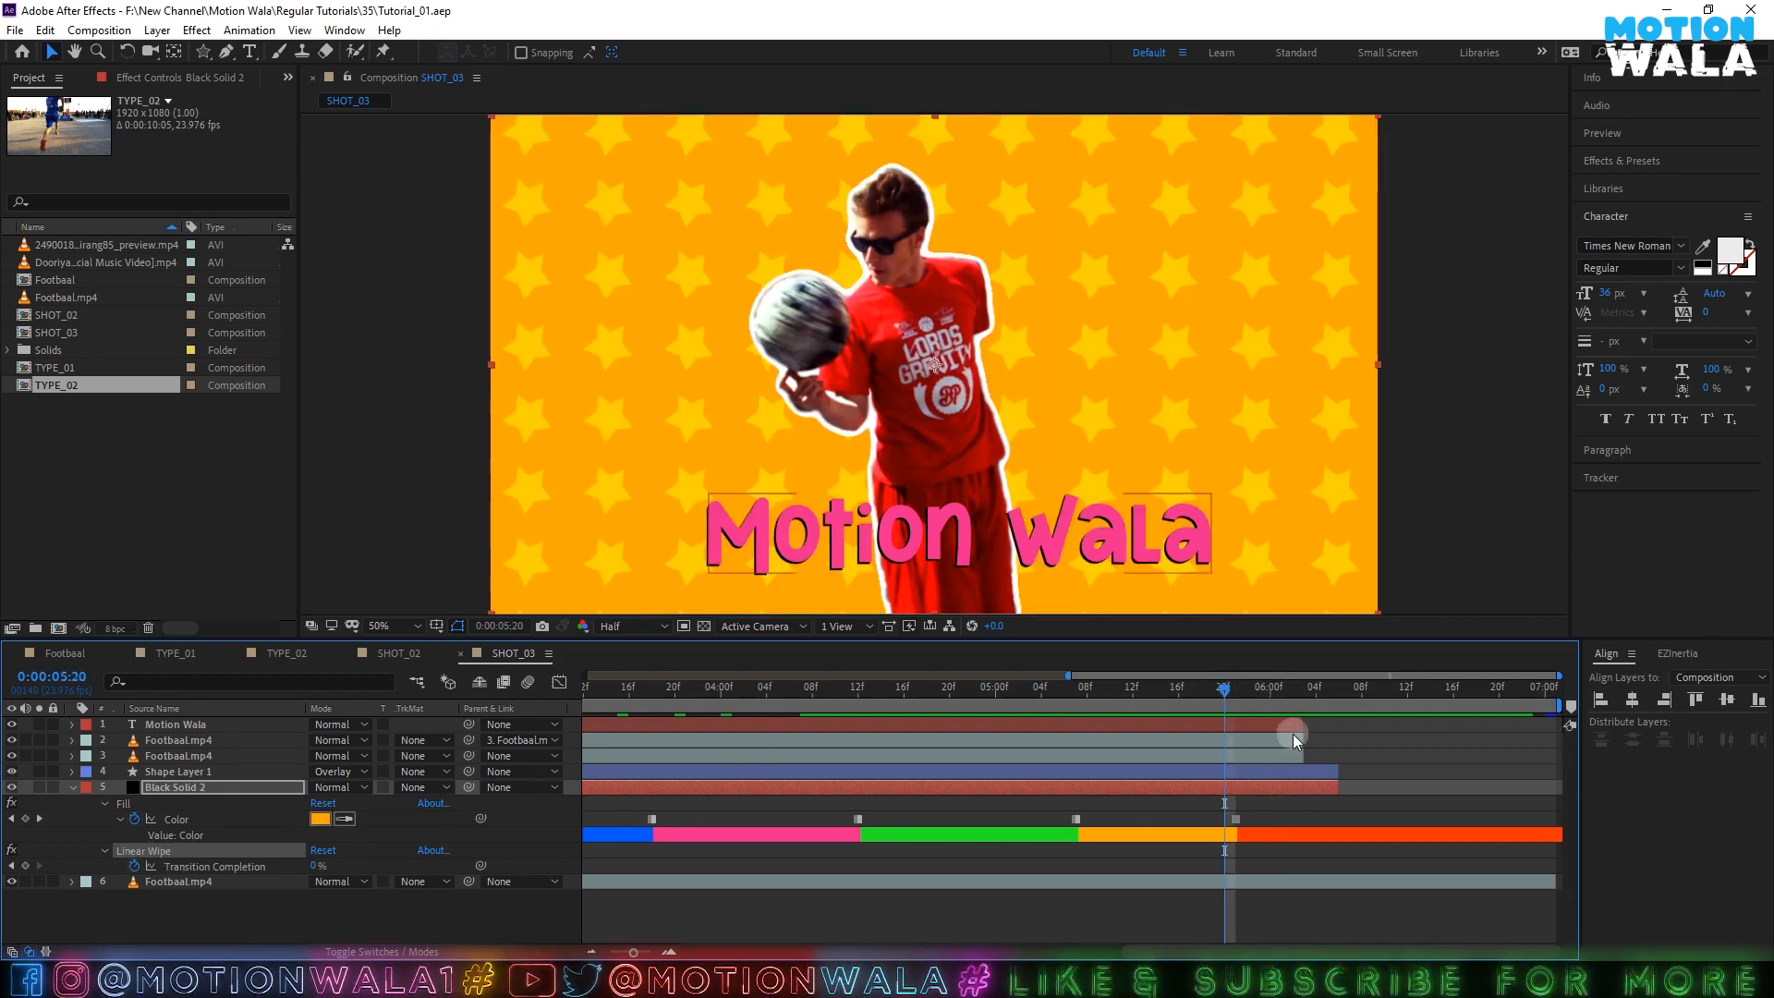
{"action": "left_click", "coordinate": [25, 865]}
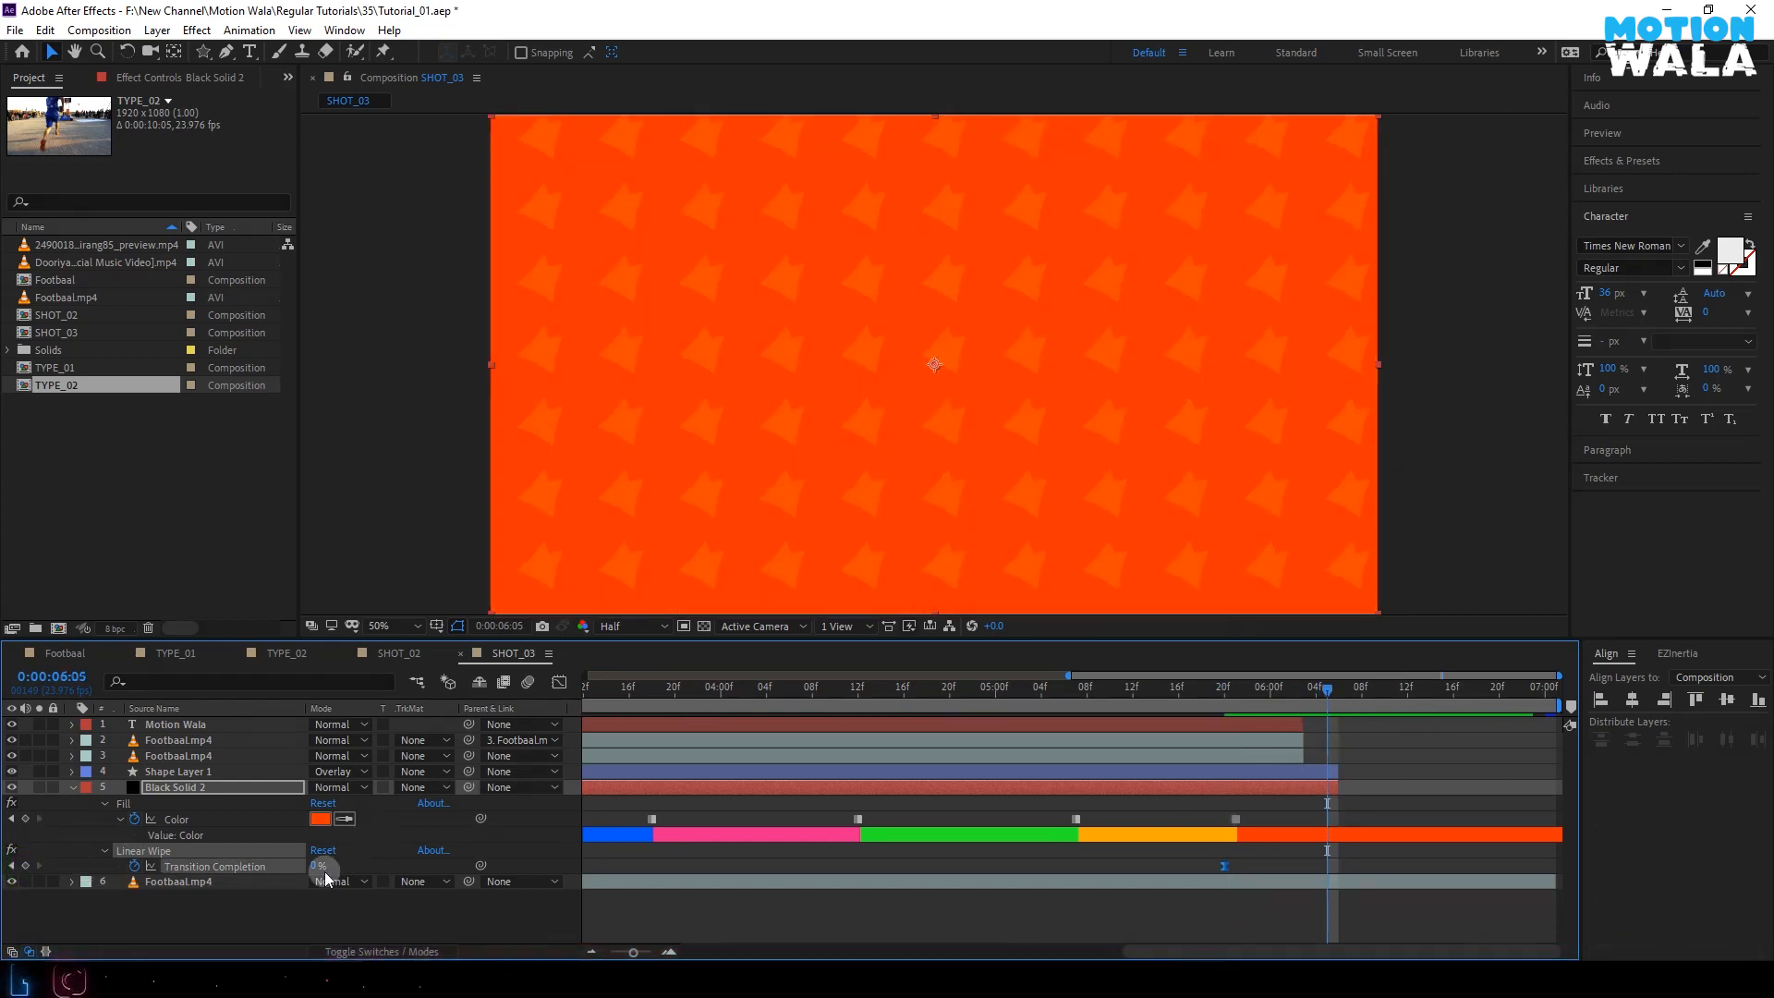
- Set Black Solid 2's Linear Wipe Transition Completion to 100% at 0:00:06:05, preview the wipe-out, save the project and collapse the layer
{"action": "left_click_drag", "start_coordinate": [317, 865], "coordinate": [501, 857]}
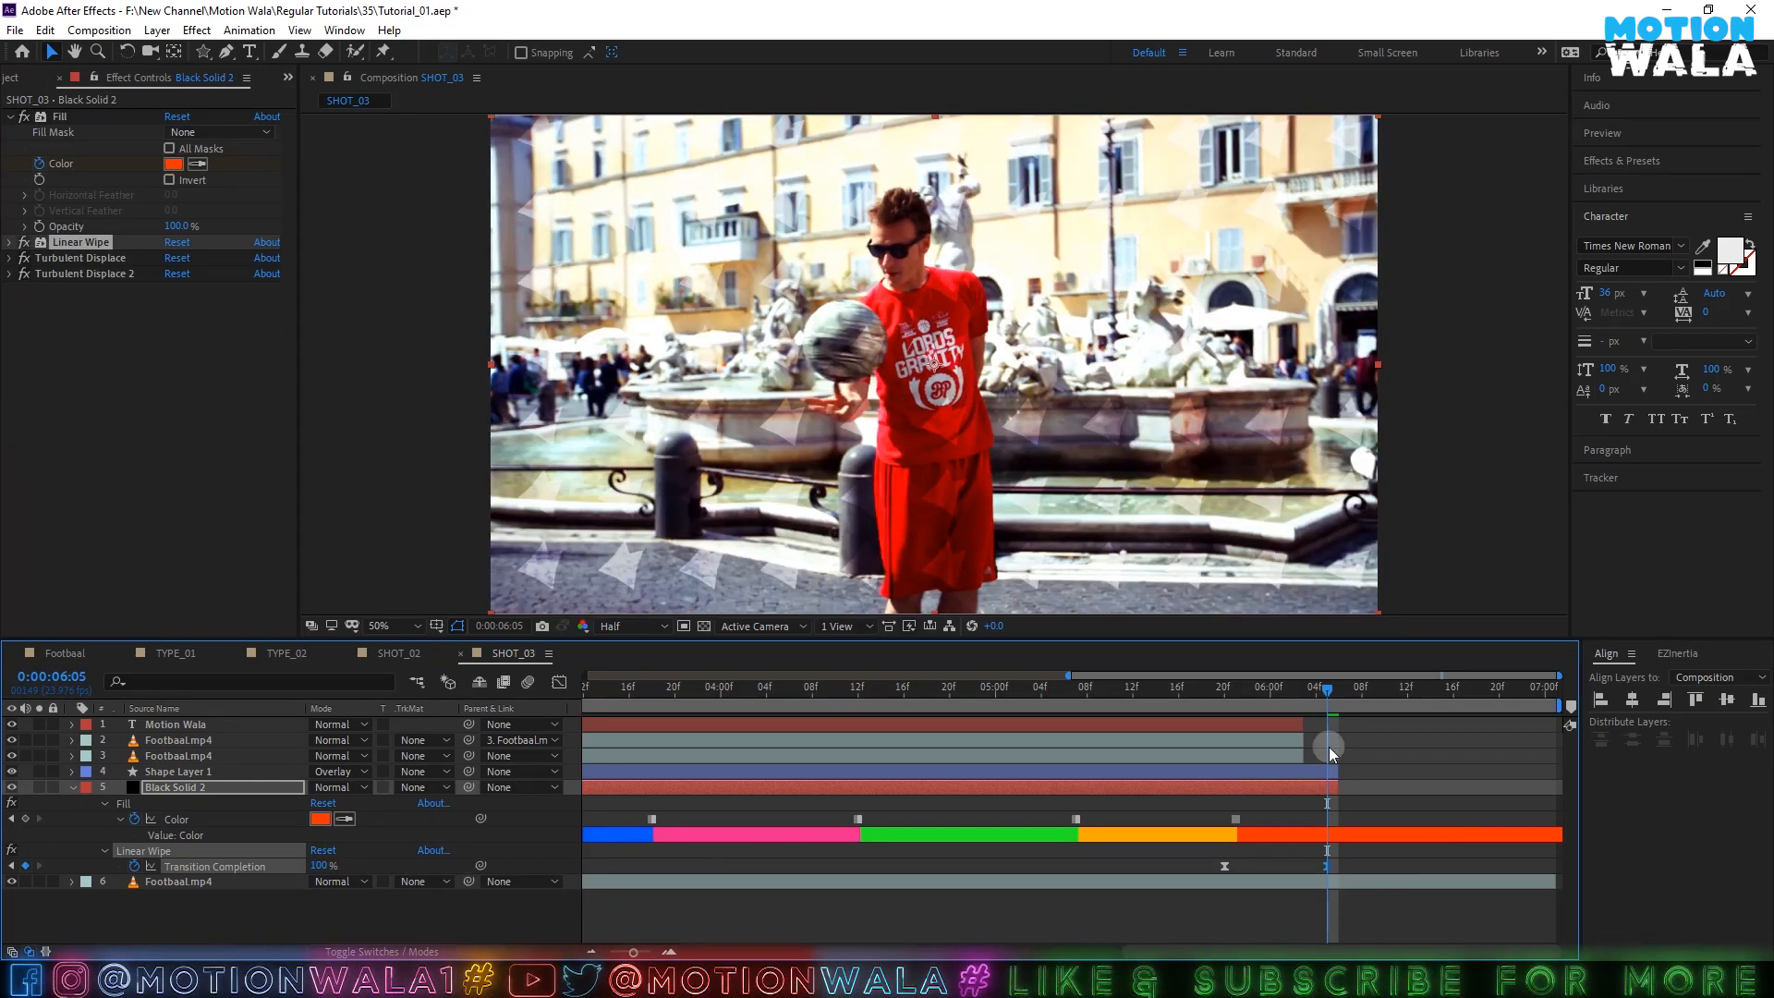
{"action": "left_click", "coordinate": [1205, 686]}
{"action": "key", "text": "space"}
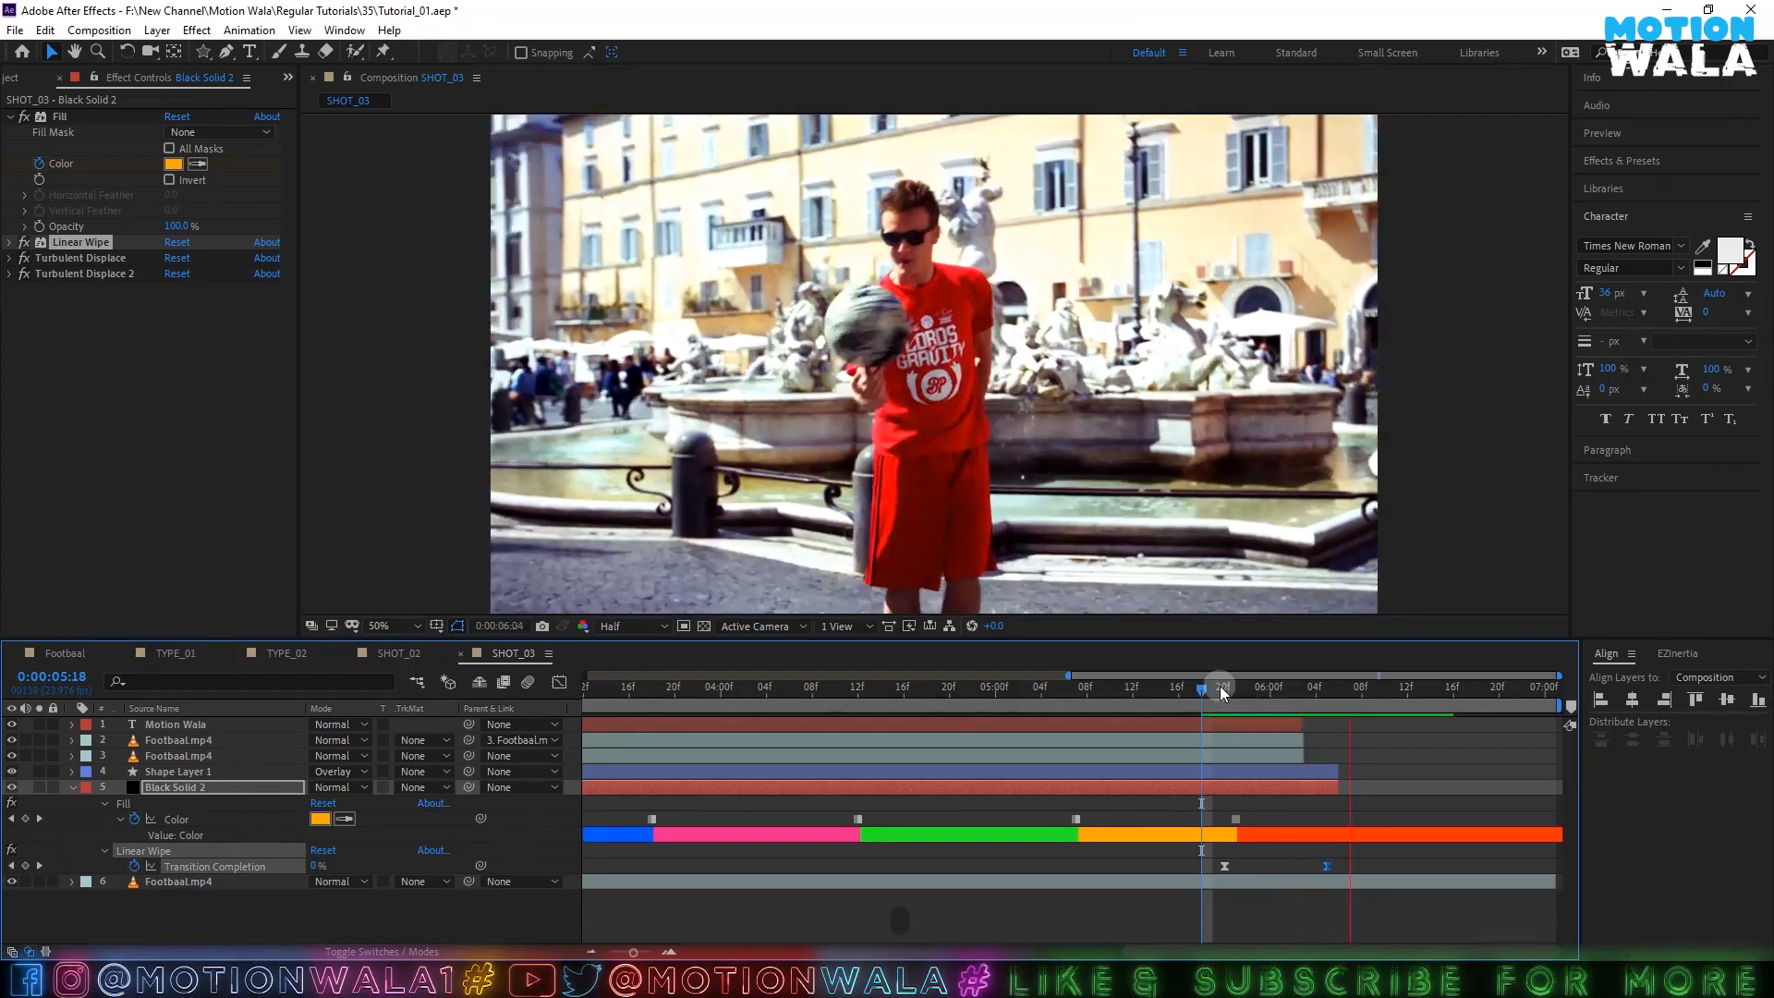
{"action": "key", "text": "ctrl+s"}
{"action": "left_click", "coordinate": [73, 787]}
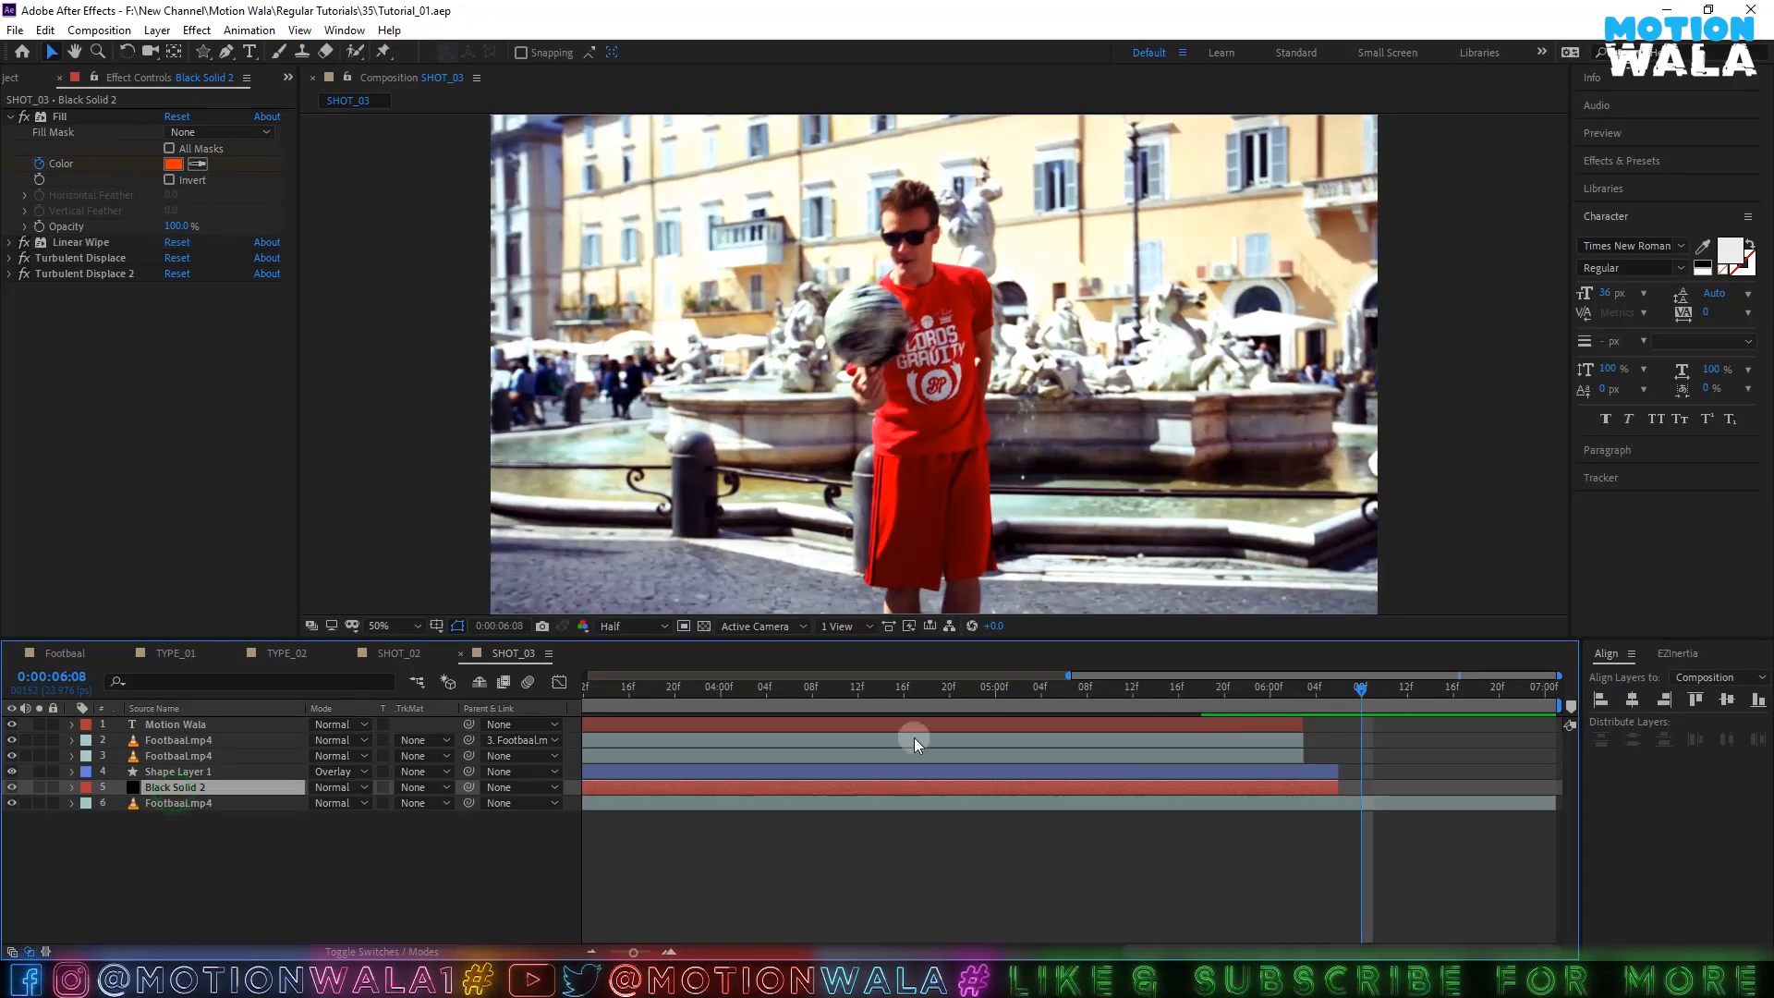
- Check the wipe at 0:00:06:01, then duplicate Black Solid 2 and place the copy directly above Shape Layer 1
{"action": "left_click_drag", "start_coordinate": [1053, 685], "coordinate": [1282, 691]}
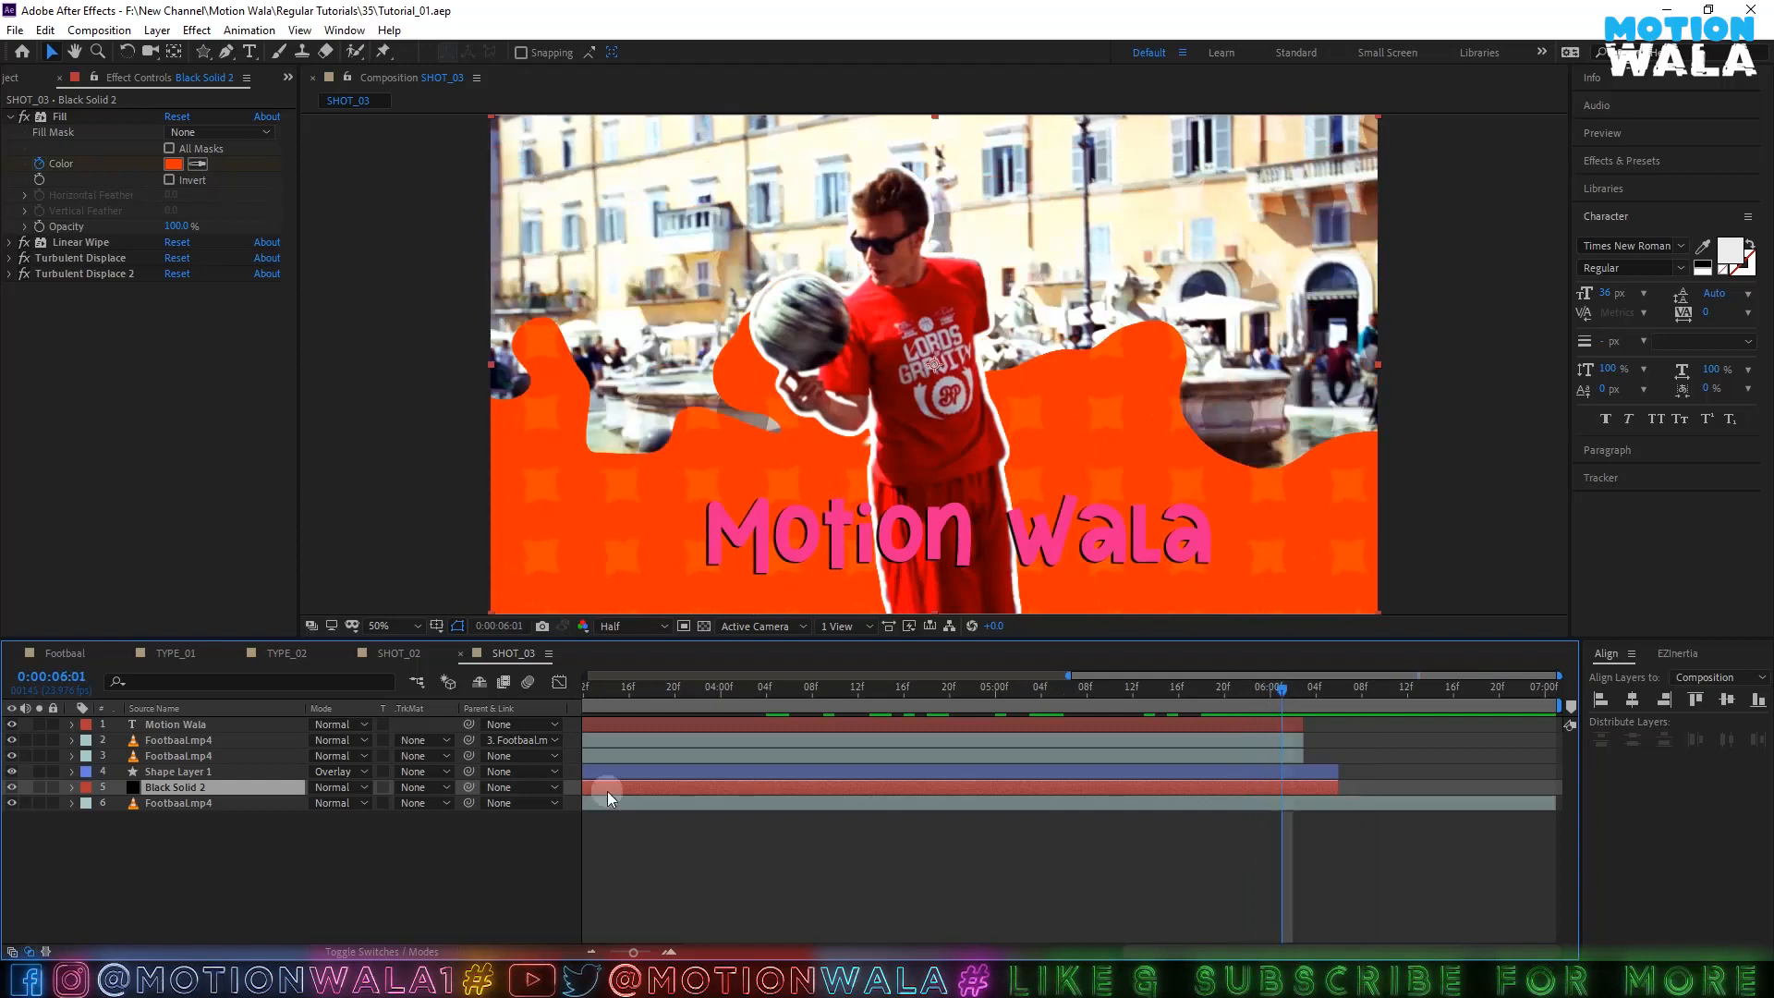
{"action": "key", "text": "ctrl+d"}
{"action": "left_click_drag", "start_coordinate": [165, 783], "coordinate": [175, 774]}
- Set Shape Layer 1's track matte to Alpha Matte "Black Solid 2"
{"action": "left_click", "coordinate": [236, 790]}
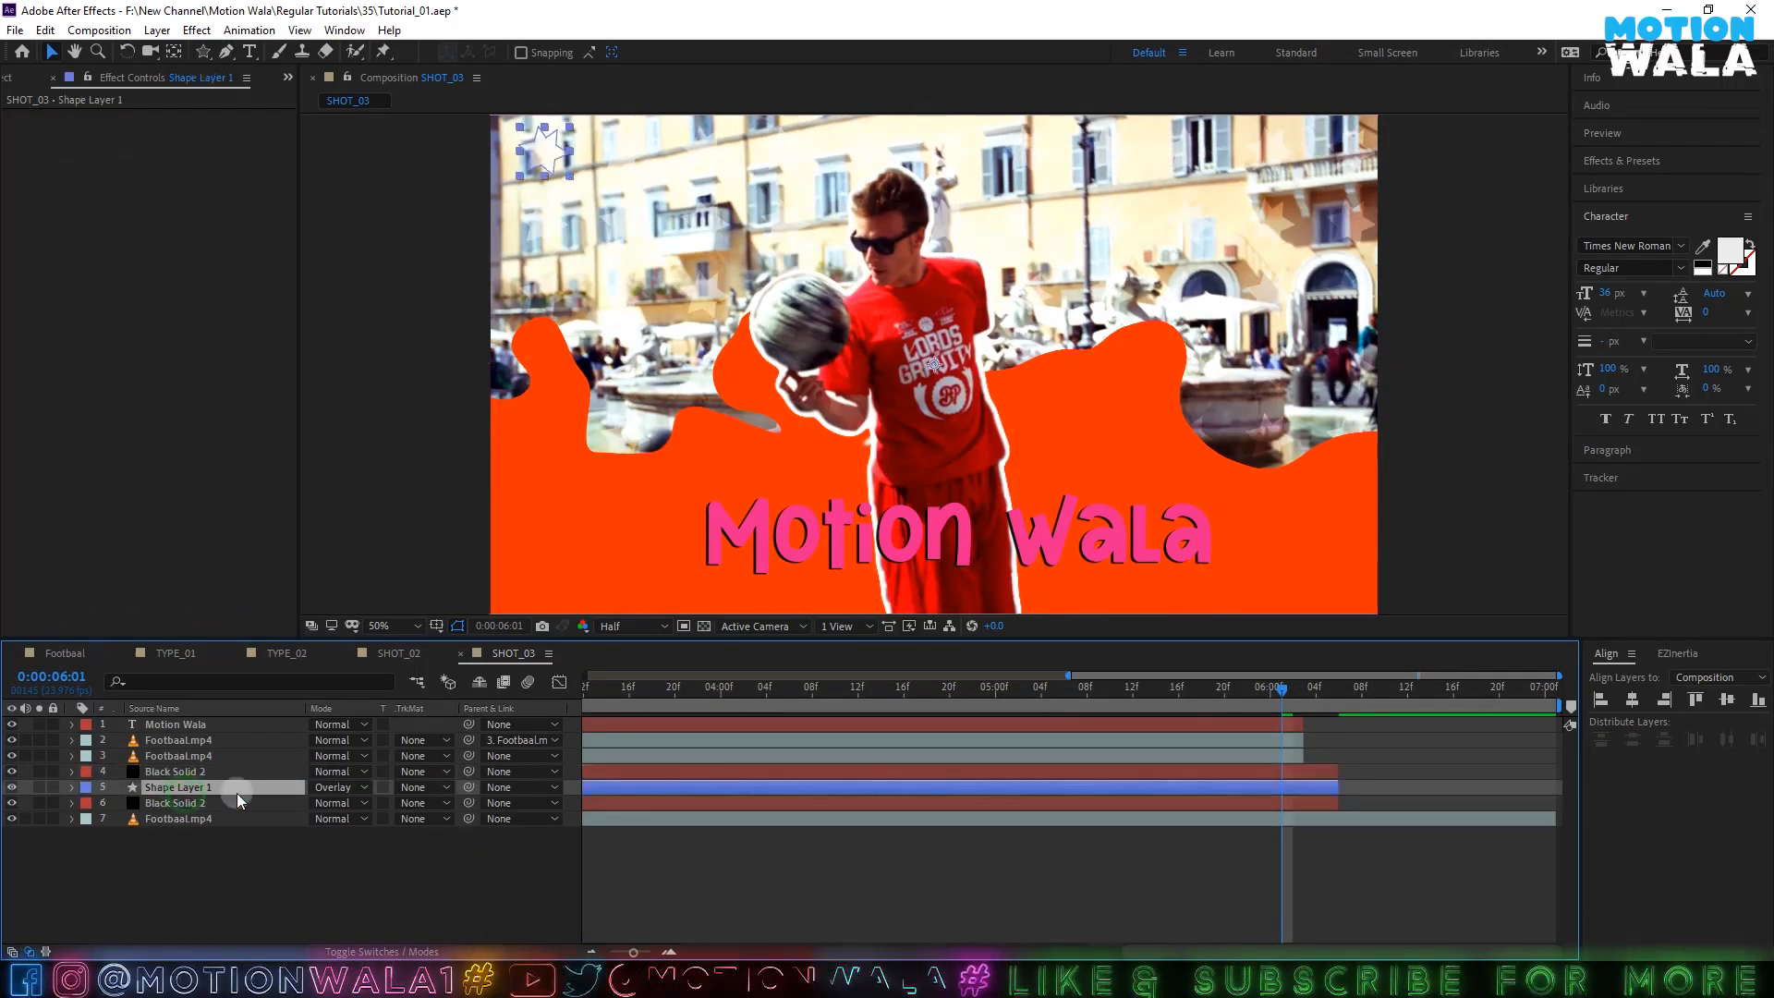
{"action": "key", "text": "F4"}
{"action": "key", "text": "F4"}
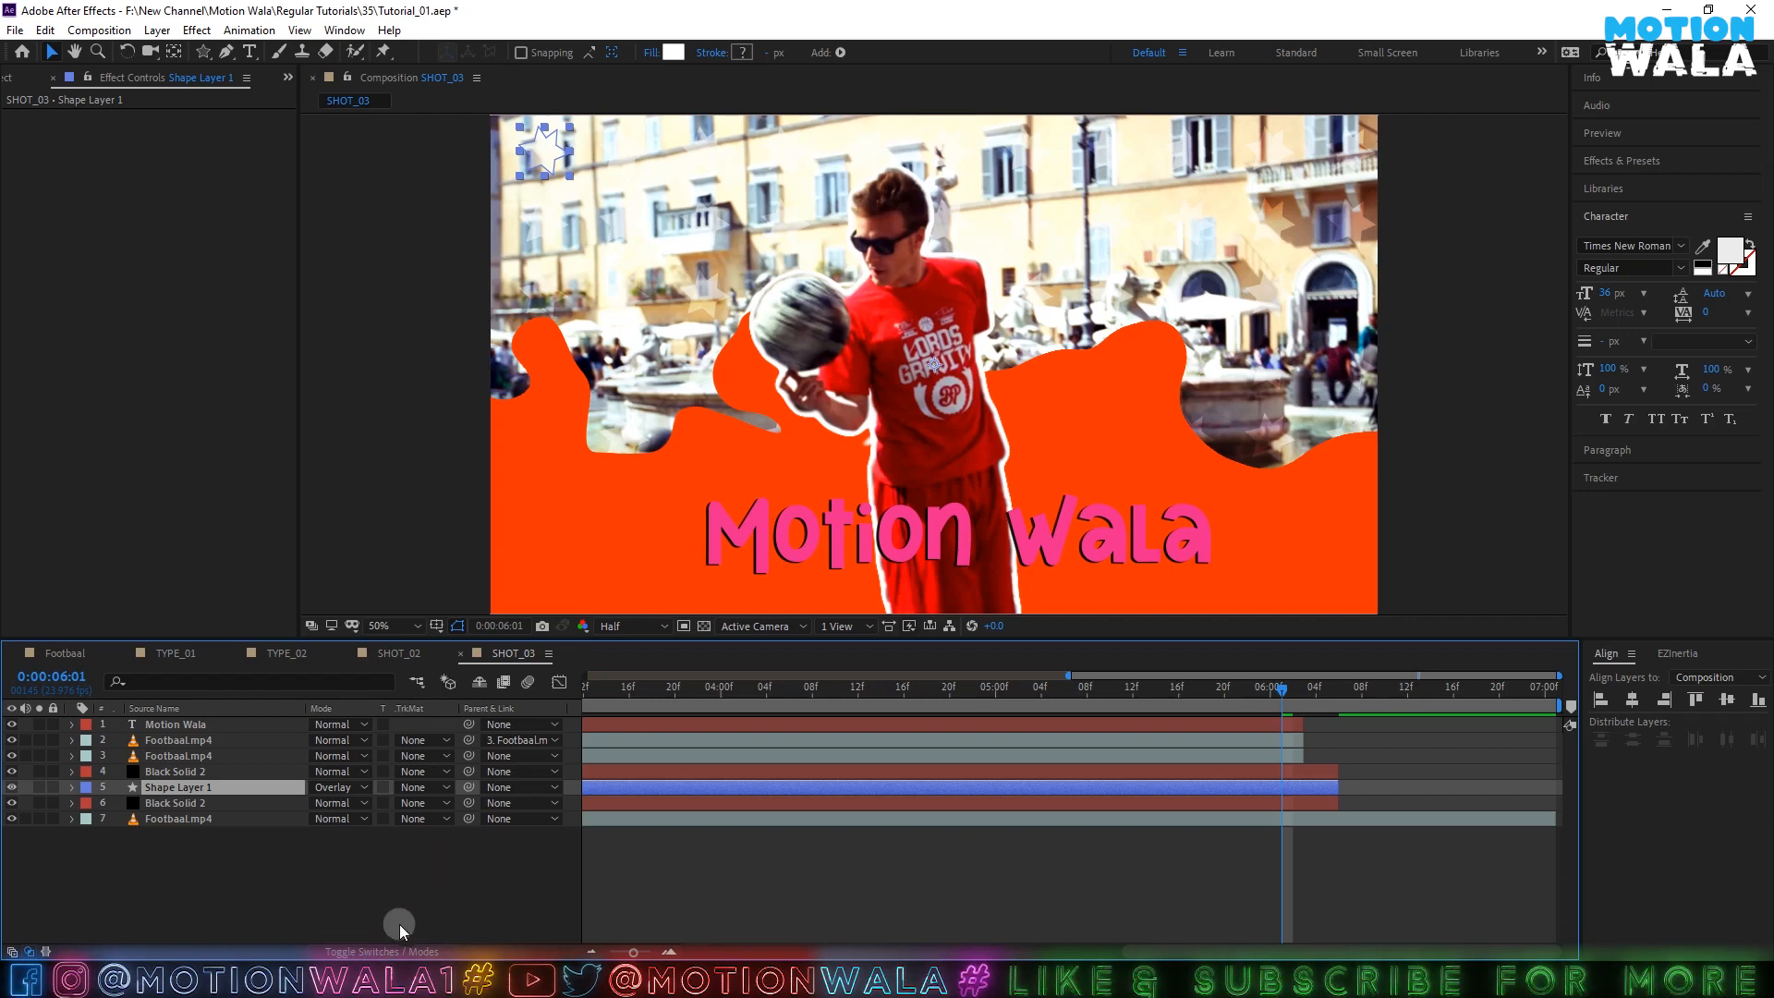
{"action": "left_click", "coordinate": [224, 804]}
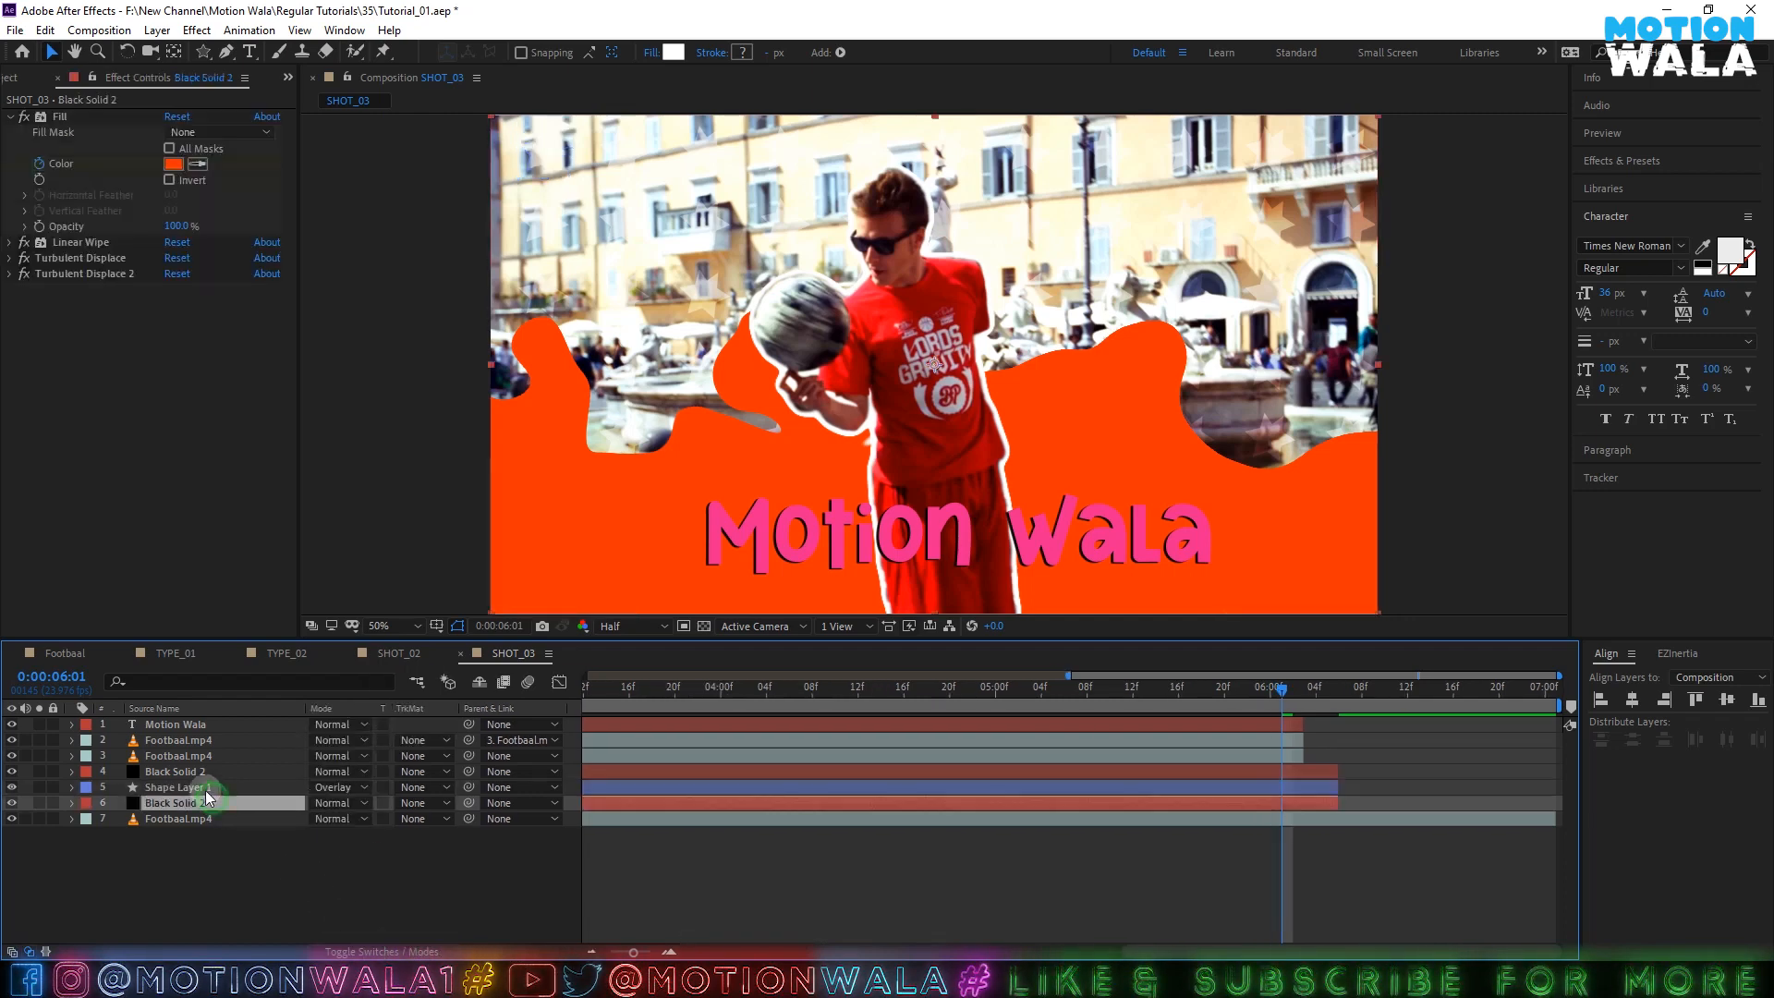
{"action": "left_click", "coordinate": [220, 784]}
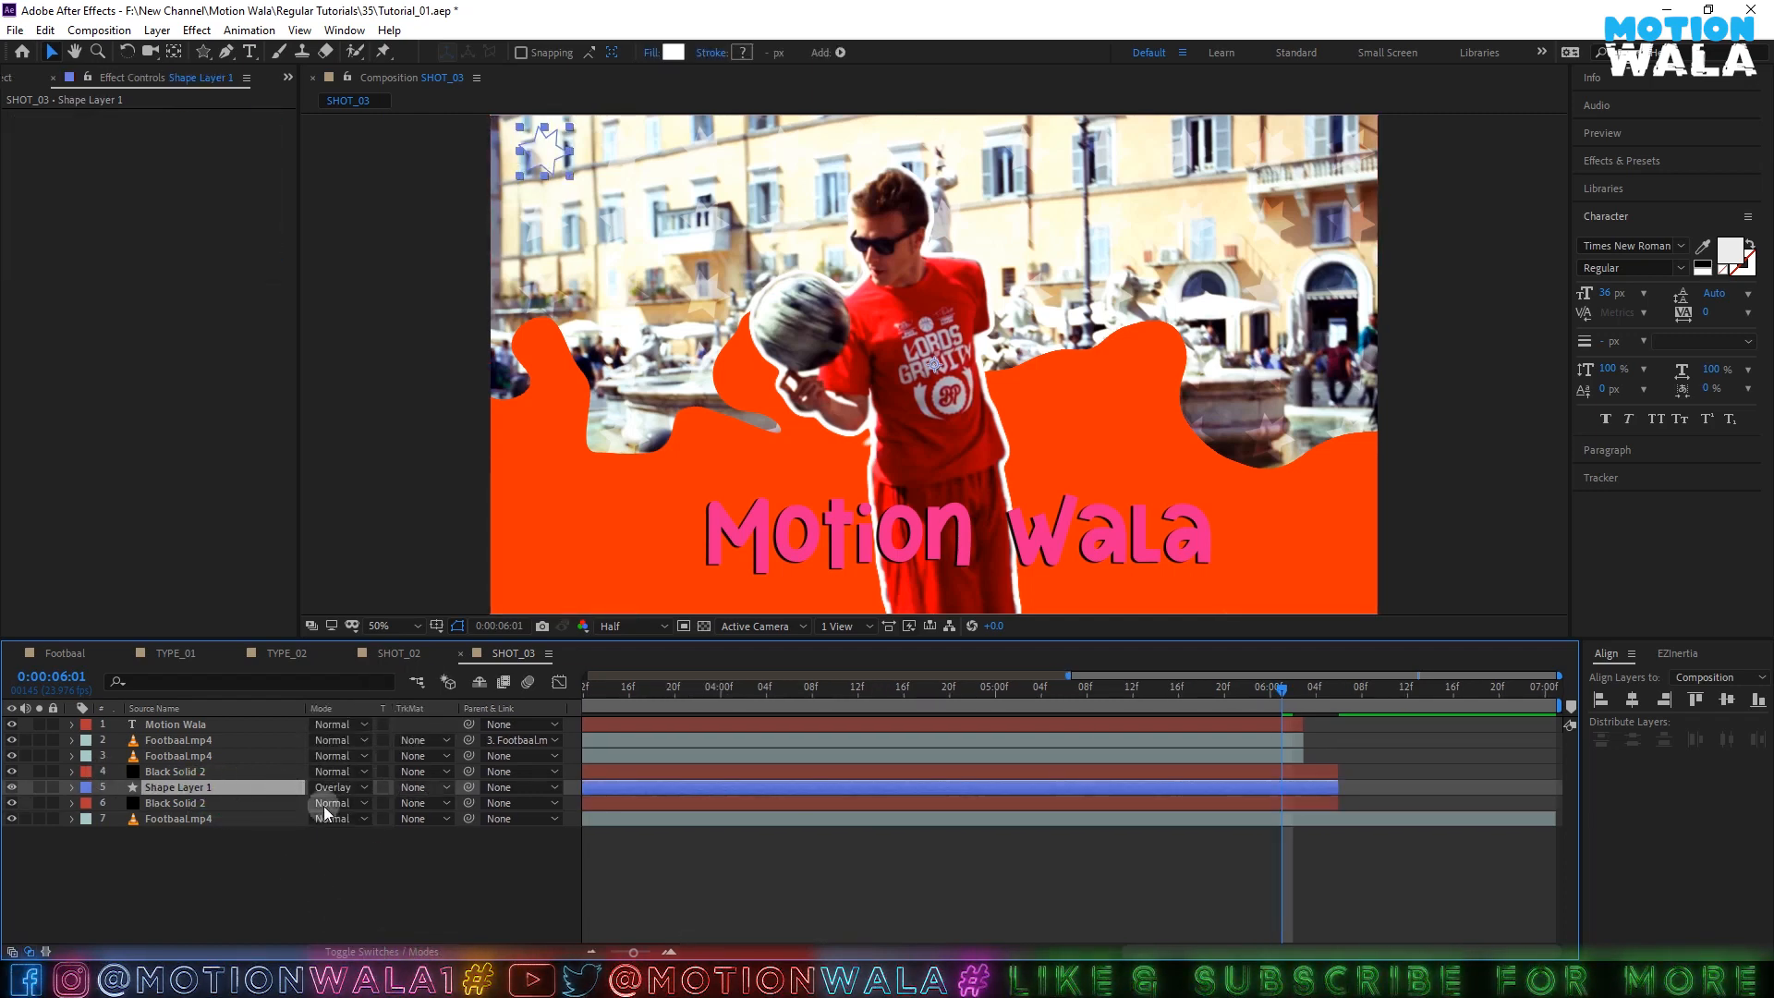
{"action": "left_click", "coordinate": [417, 786]}
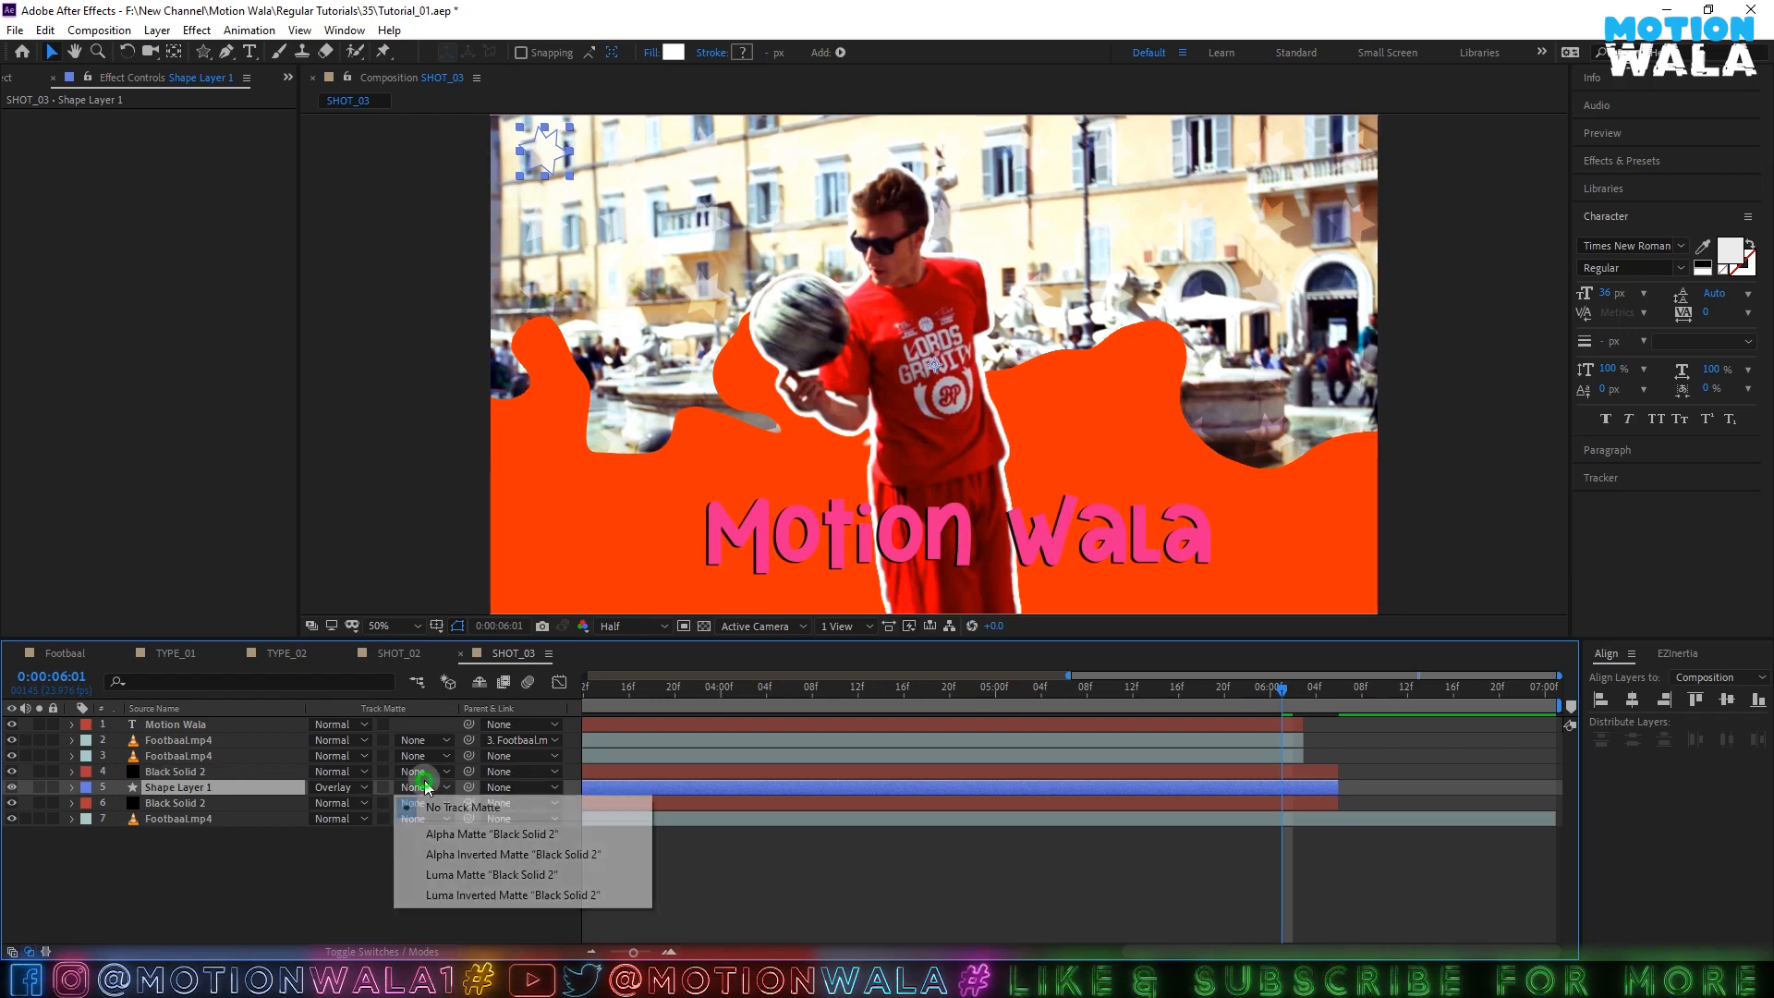
{"action": "left_click", "coordinate": [477, 835]}
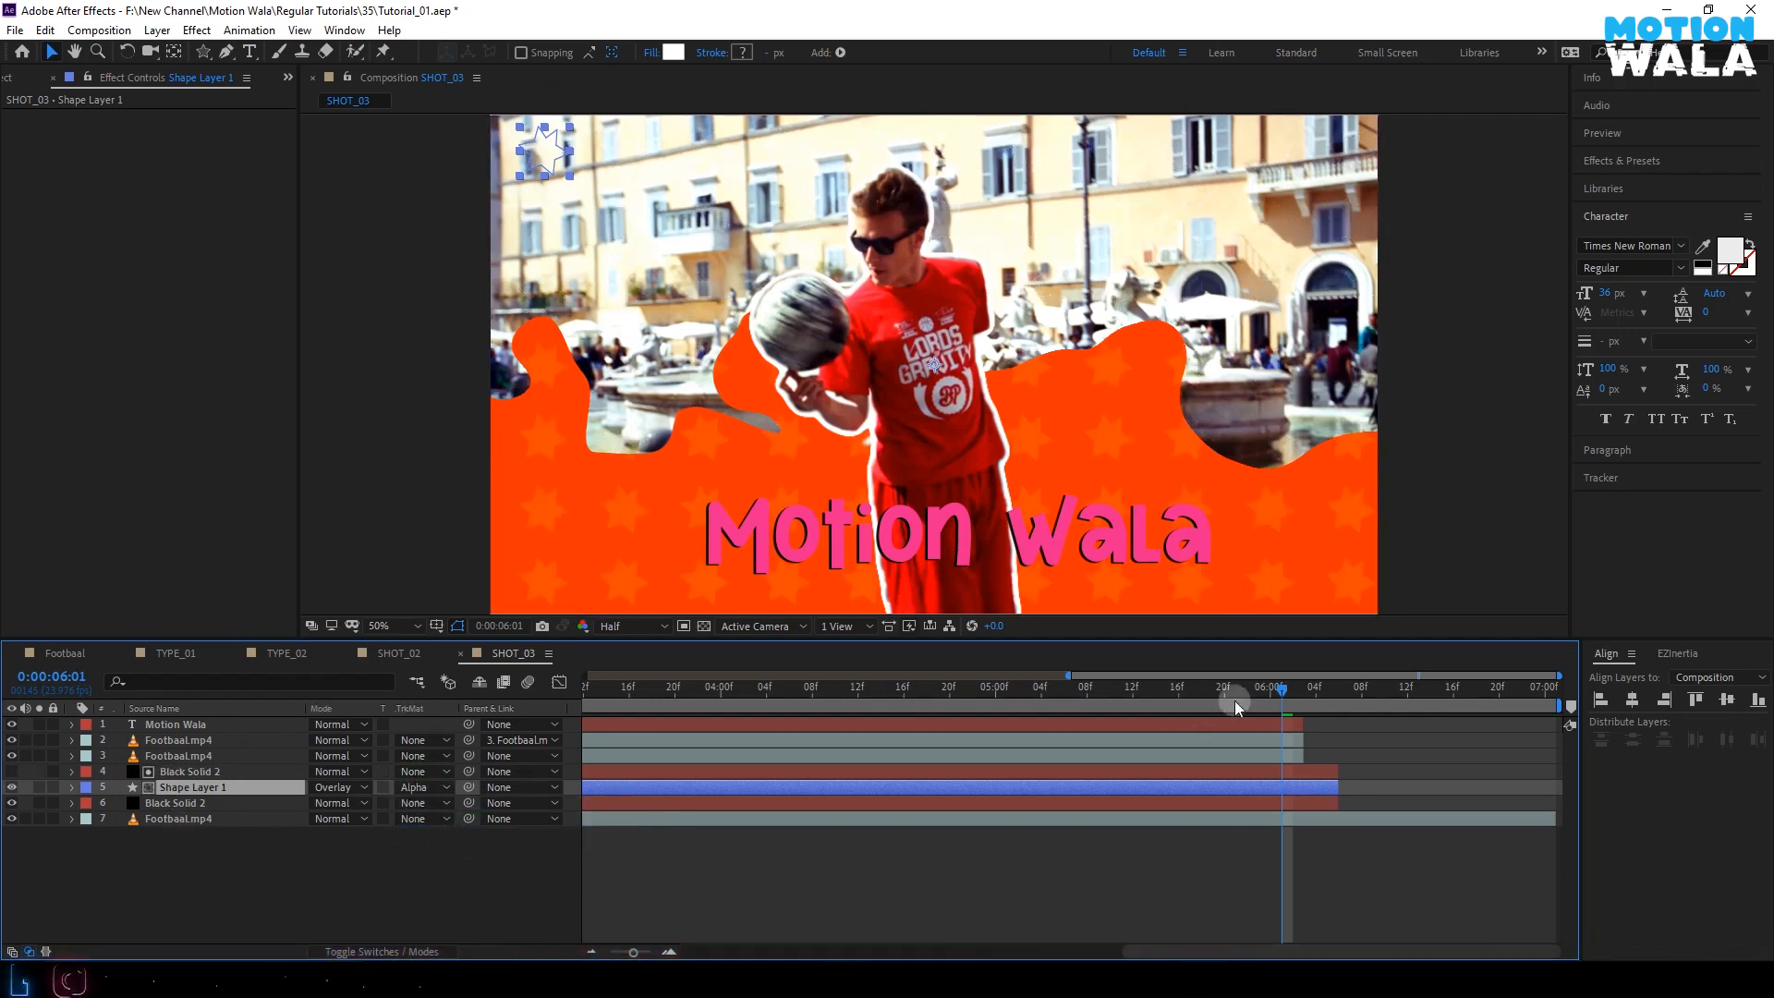
- Preview Shape Layer 1 and Black Solid 2 soloed, turn their solo off and save the project
{"action": "left_click", "coordinate": [196, 771]}
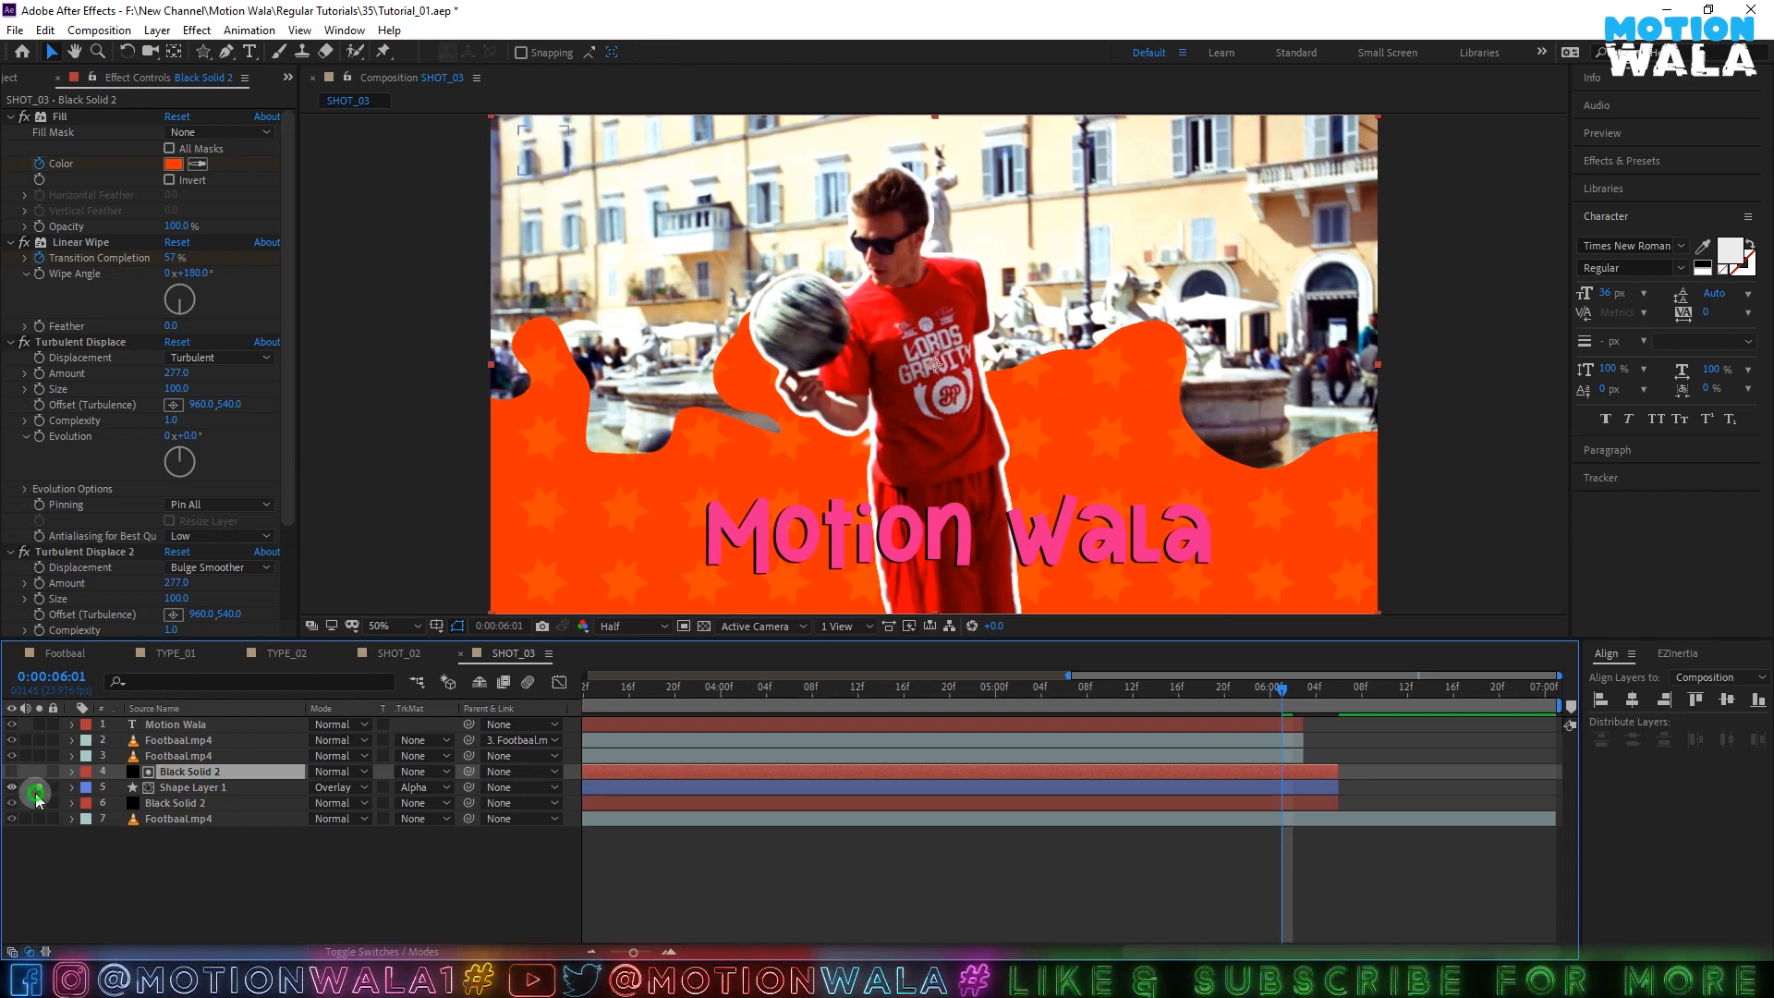
{"action": "left_click_drag", "start_coordinate": [37, 791], "coordinate": [39, 803]}
{"action": "left_click_drag", "start_coordinate": [1255, 696], "coordinate": [843, 744]}
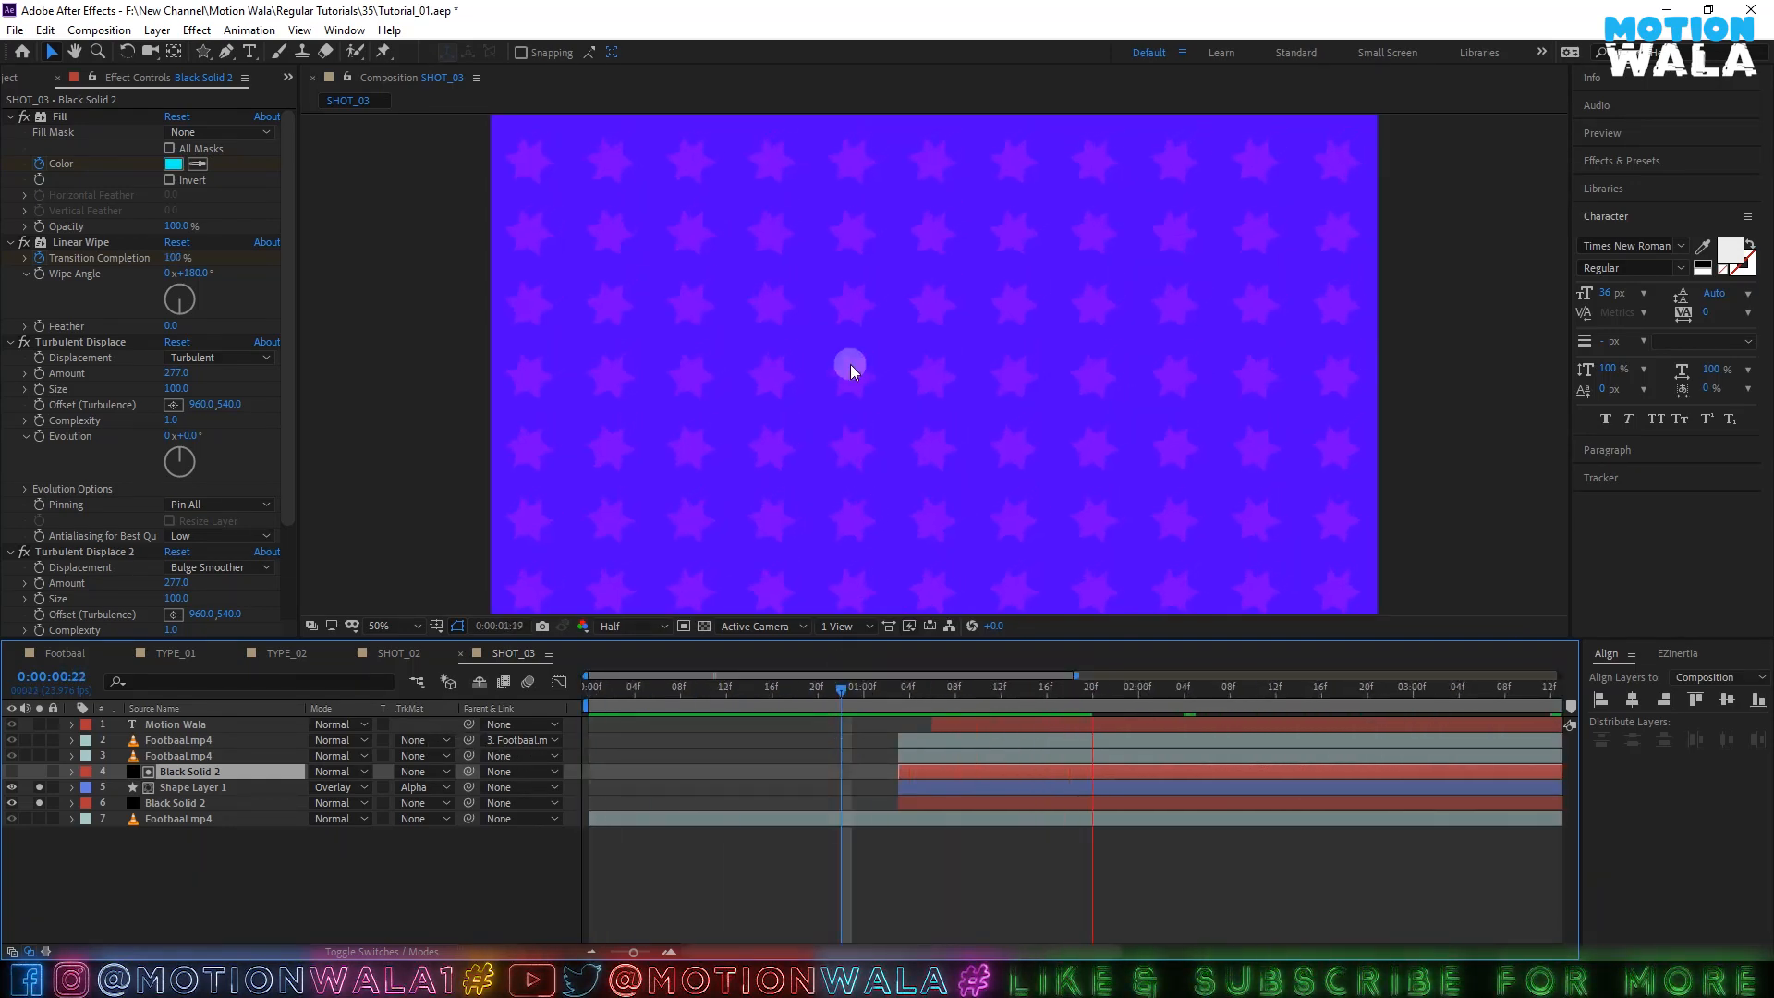
{"action": "key", "text": "ctrl+s"}
{"action": "left_click", "coordinate": [119, 839]}
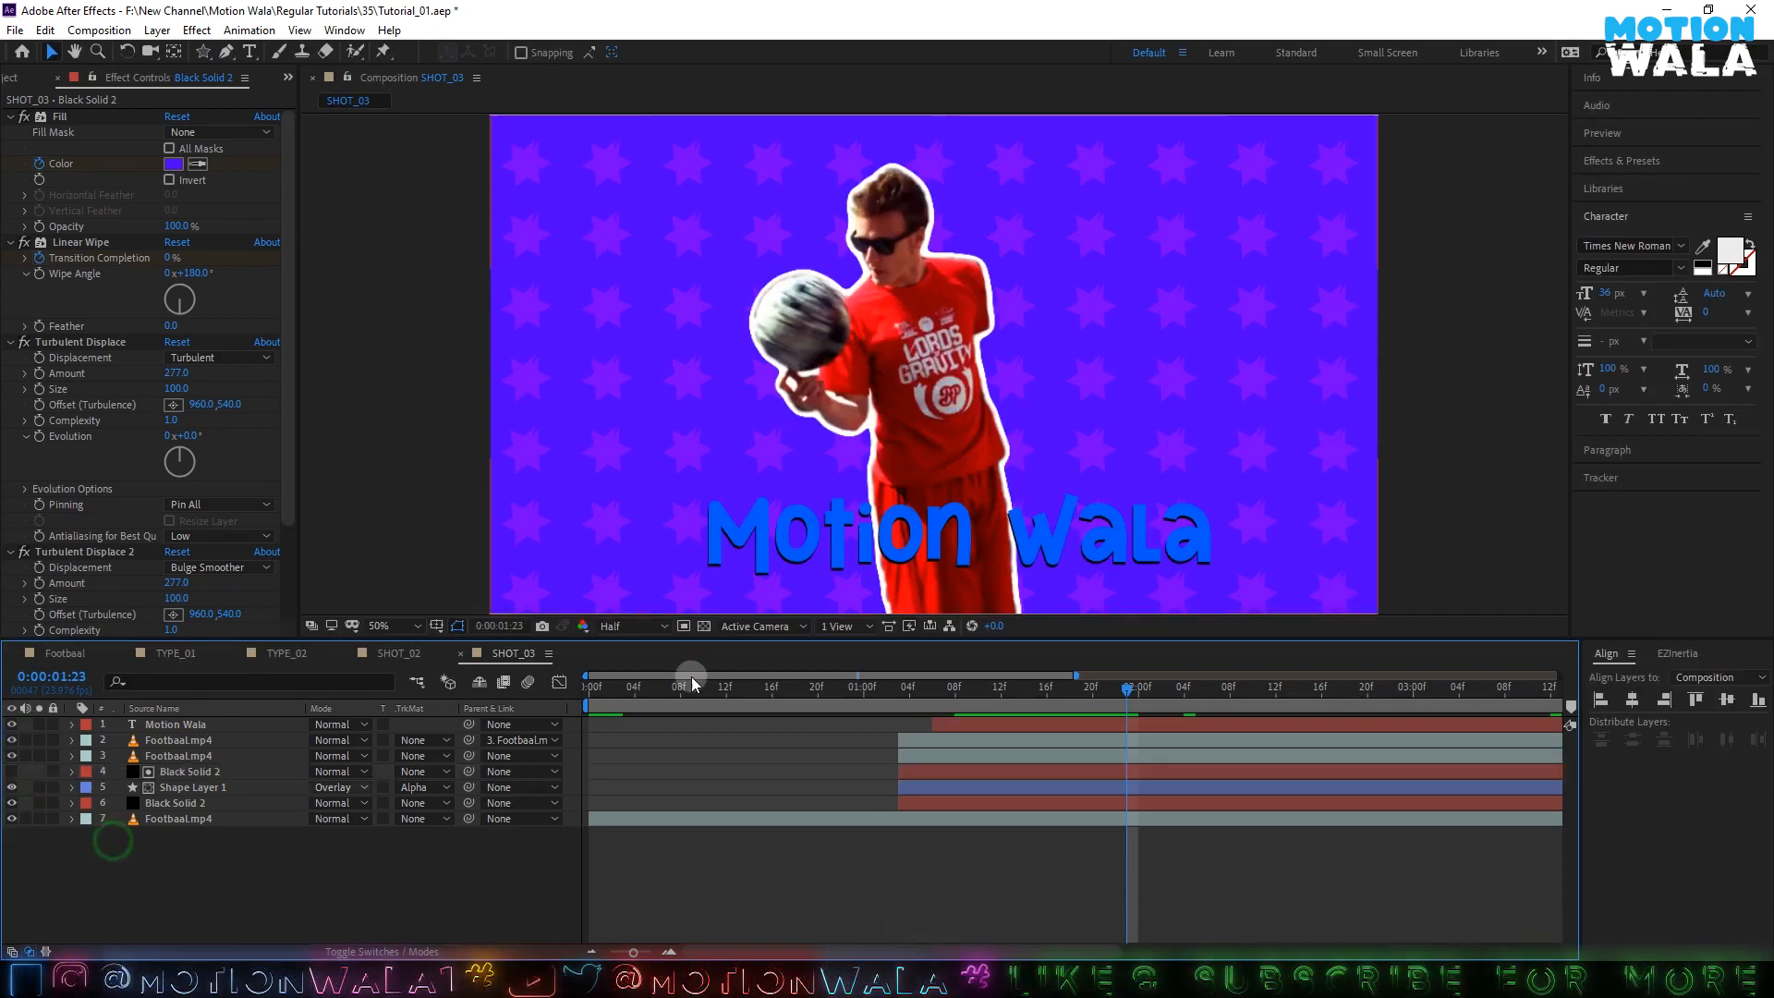
{"action": "key", "text": "ctrl+s"}
- Scrub through the composition and examine the PNG layer's keyframes between 0:00:01:04 and 0:00:02:00
{"action": "left_click_drag", "start_coordinate": [928, 696], "coordinate": [1101, 696]}
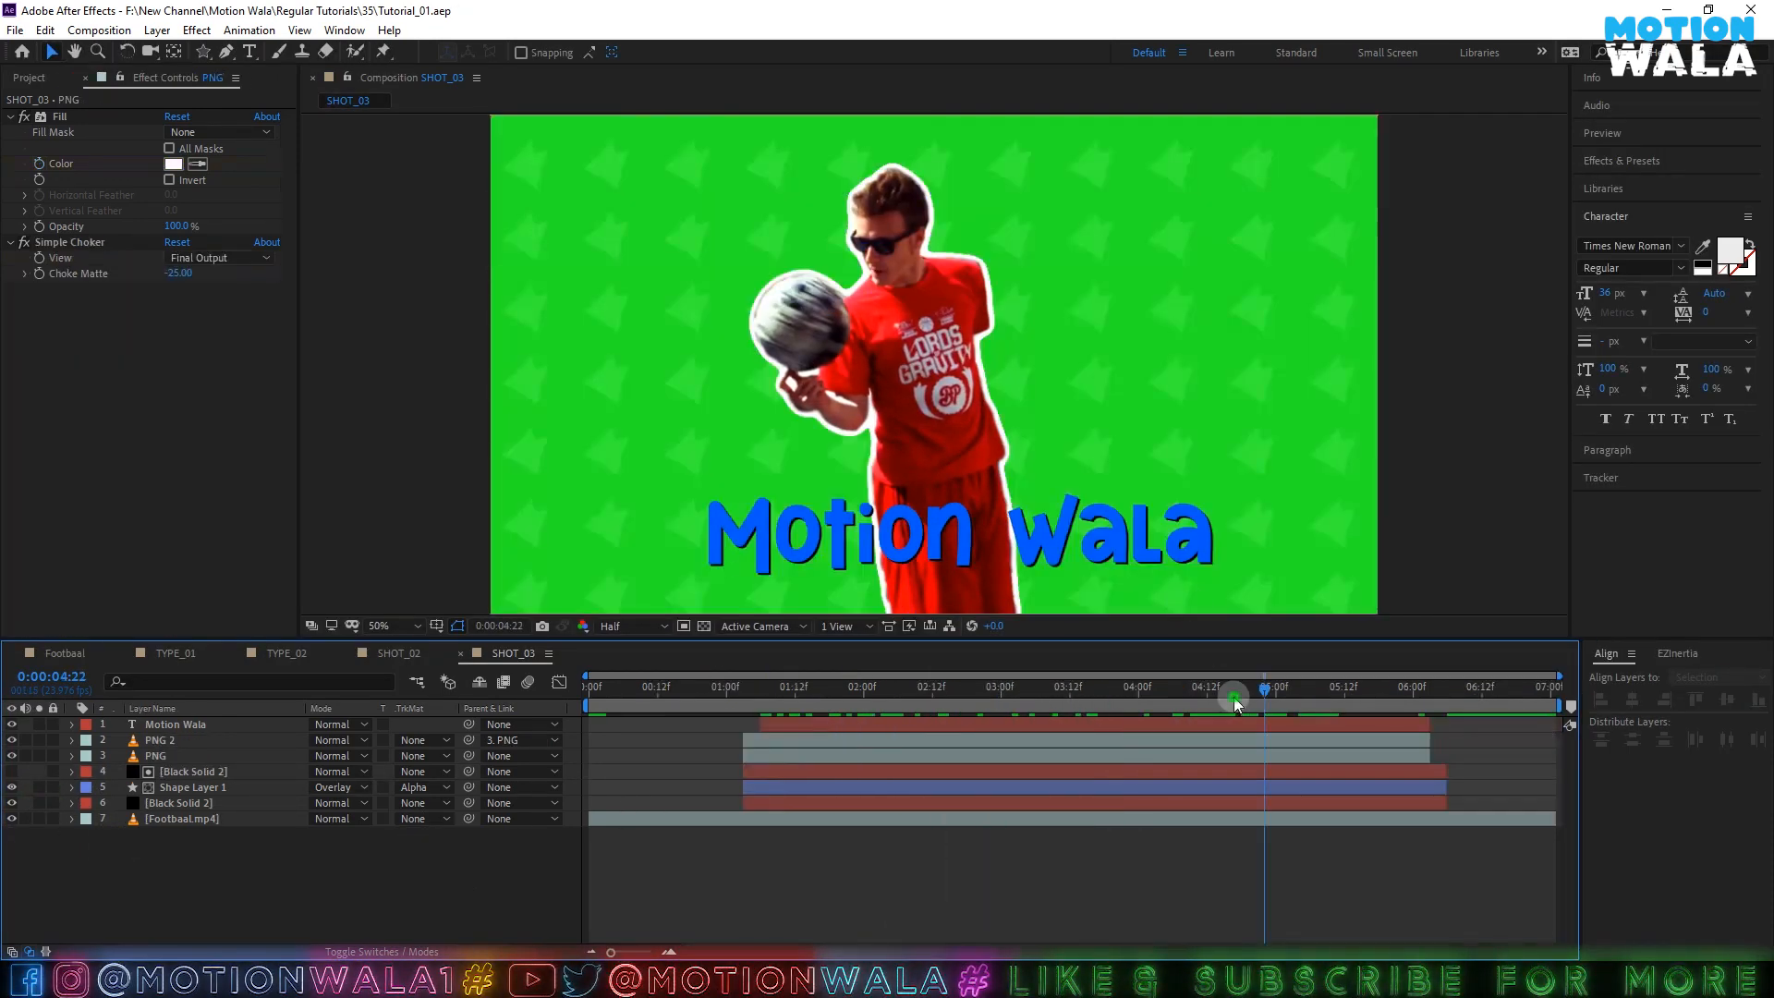
{"action": "left_click_drag", "start_coordinate": [1233, 696], "coordinate": [1138, 699]}
{"action": "left_click", "coordinate": [929, 338]}
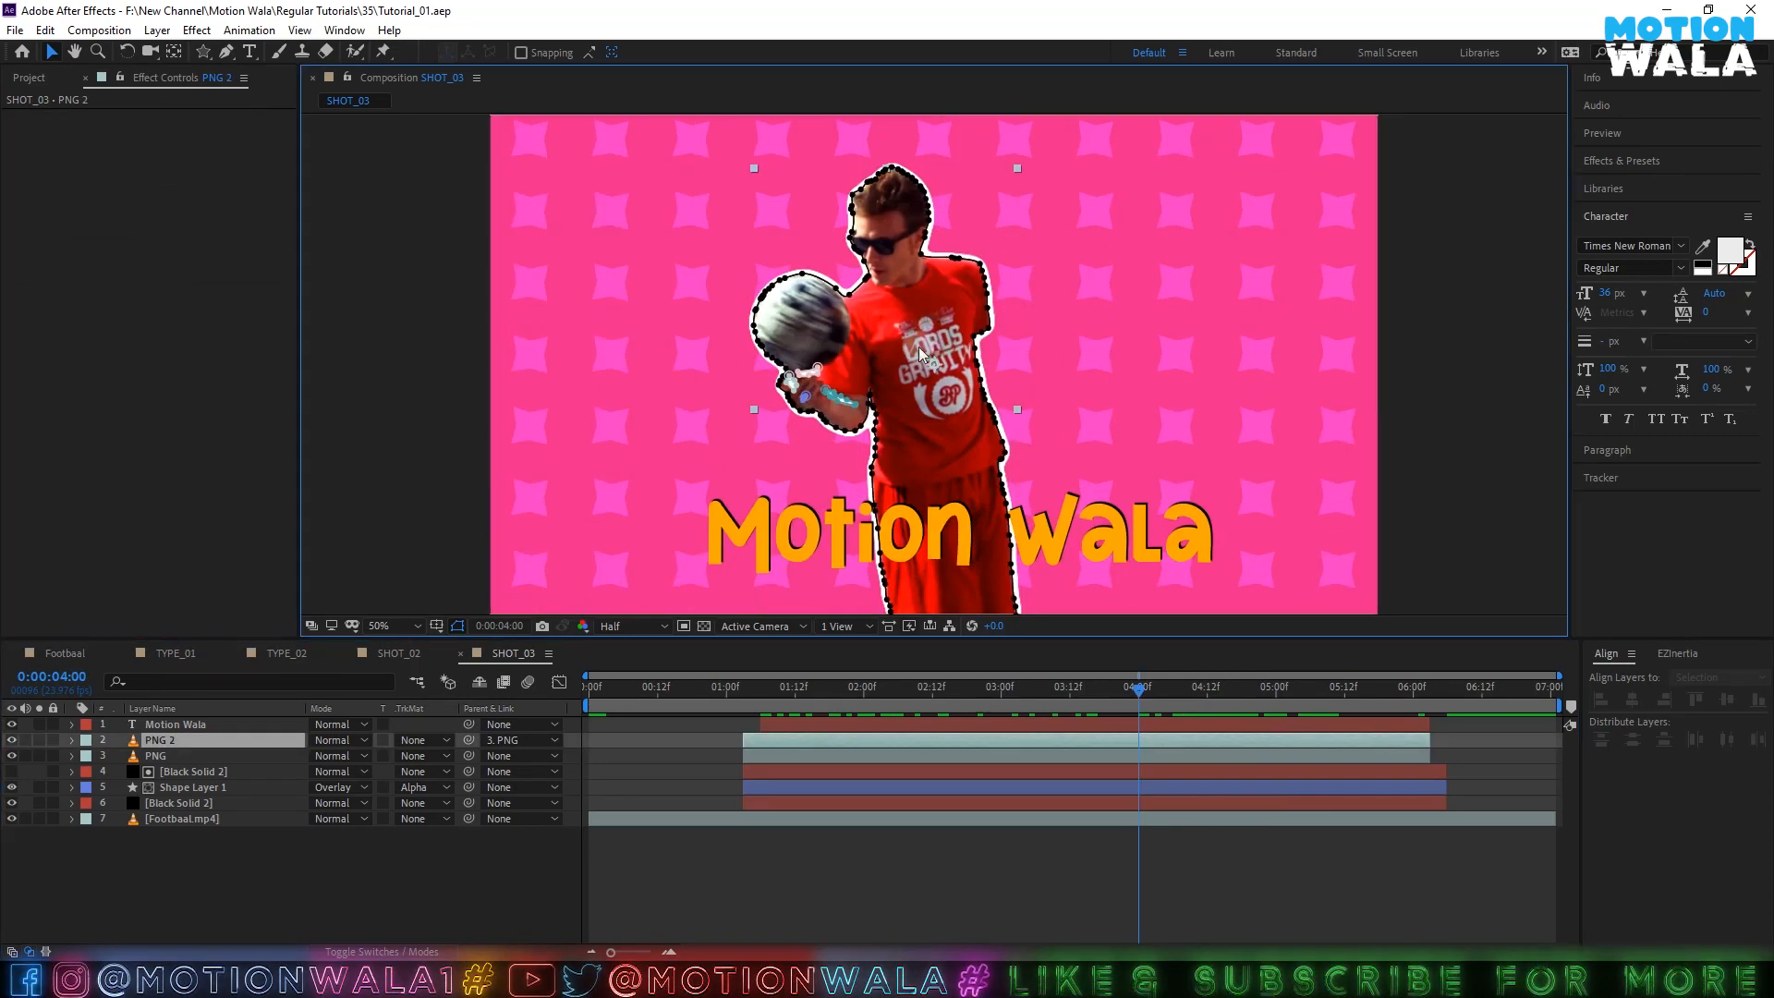
{"action": "left_click", "coordinate": [1086, 887]}
{"action": "left_click", "coordinate": [212, 756]}
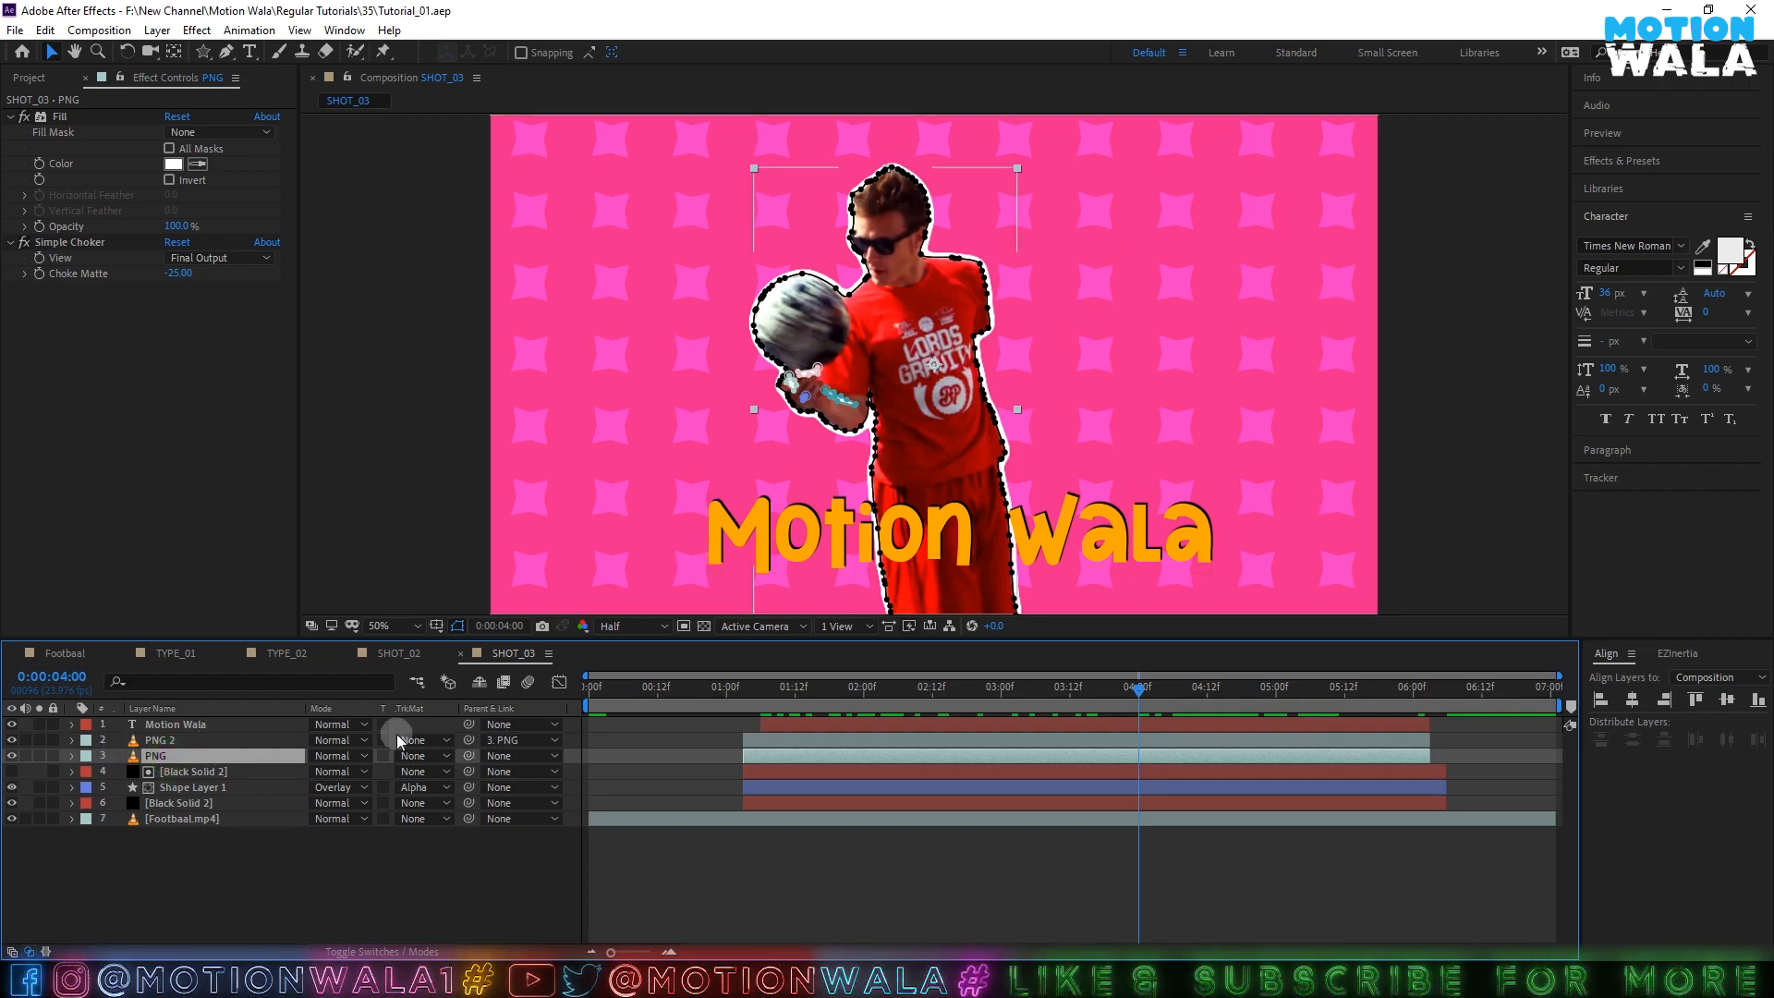
{"action": "left_click", "coordinate": [182, 742]}
{"action": "left_click", "coordinate": [183, 756]}
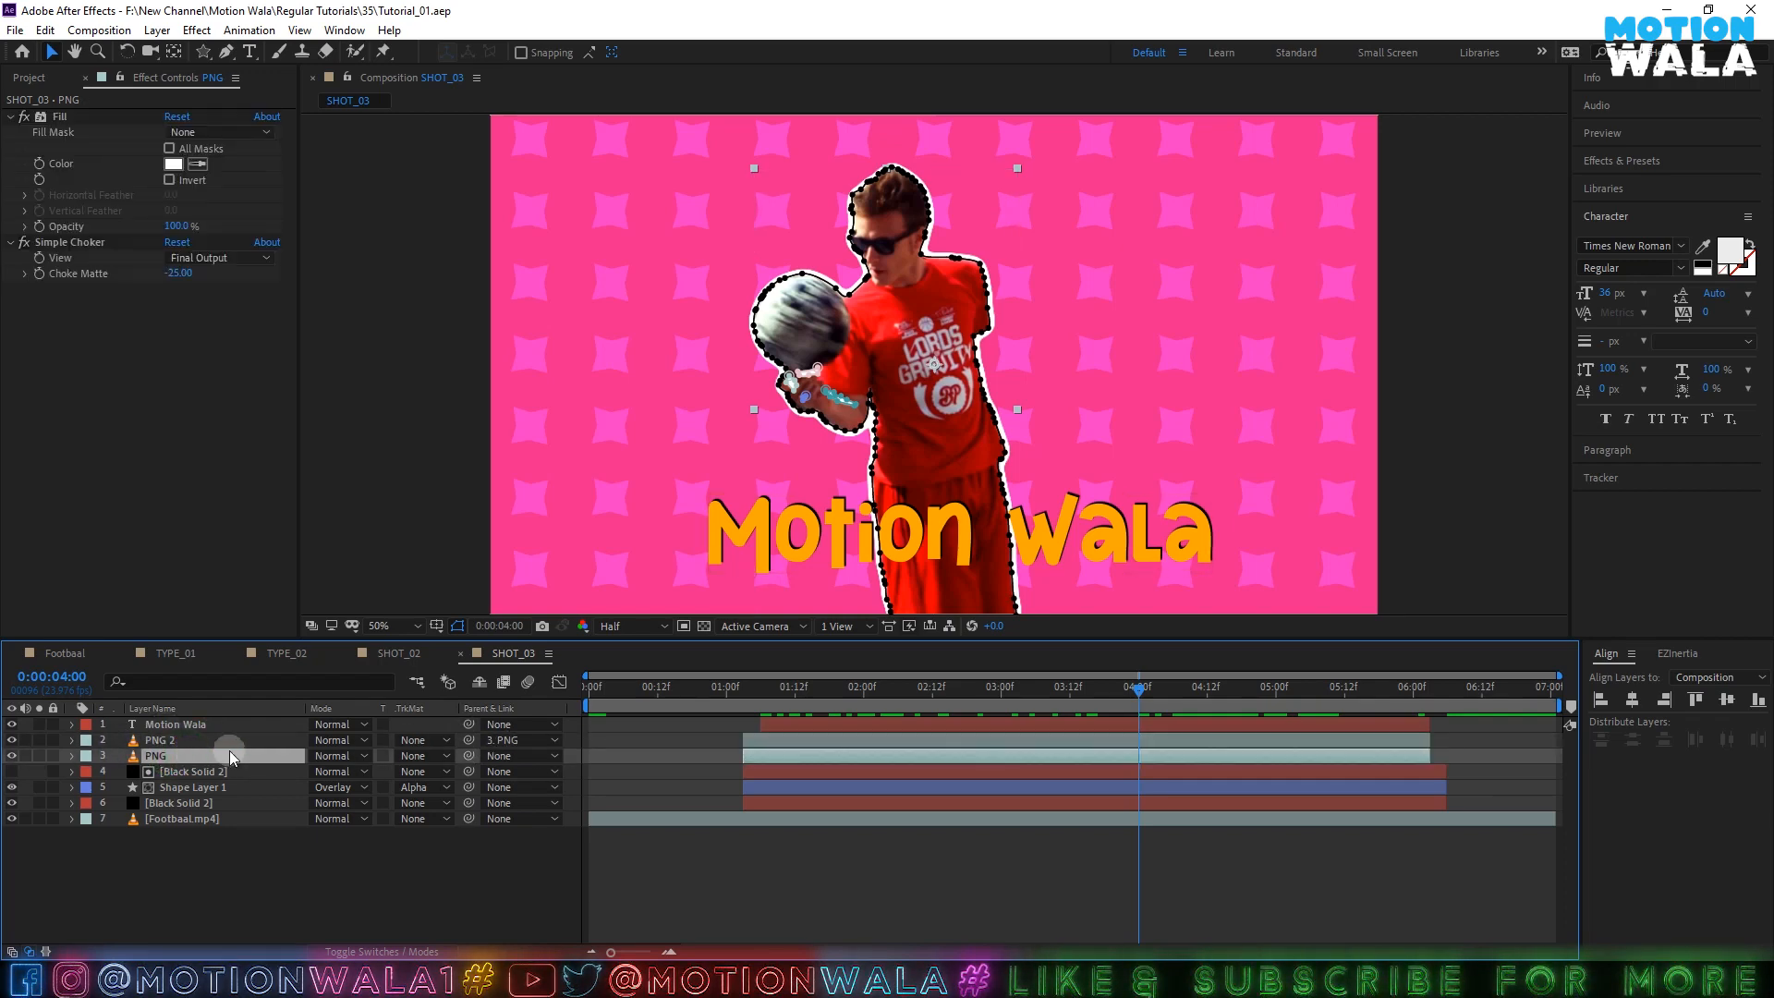
{"action": "key", "text": "u"}
{"action": "left_click", "coordinate": [750, 700]}
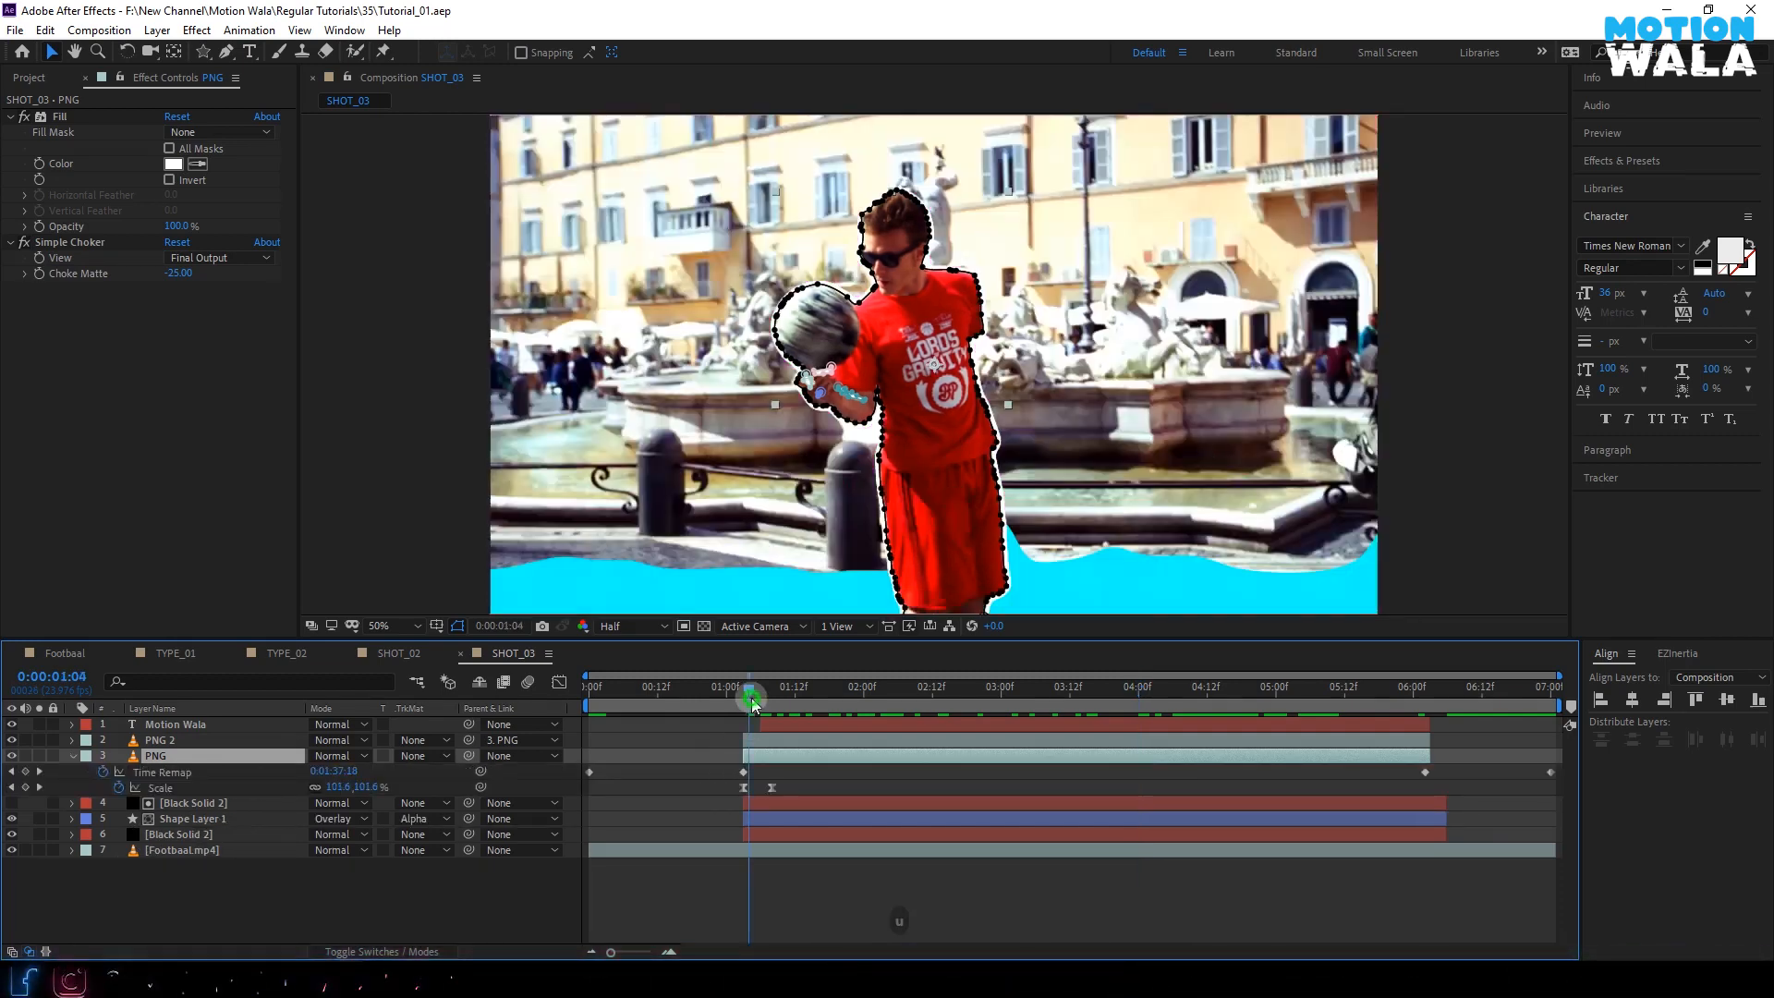
{"action": "left_click_drag", "start_coordinate": [753, 703], "coordinate": [864, 702]}
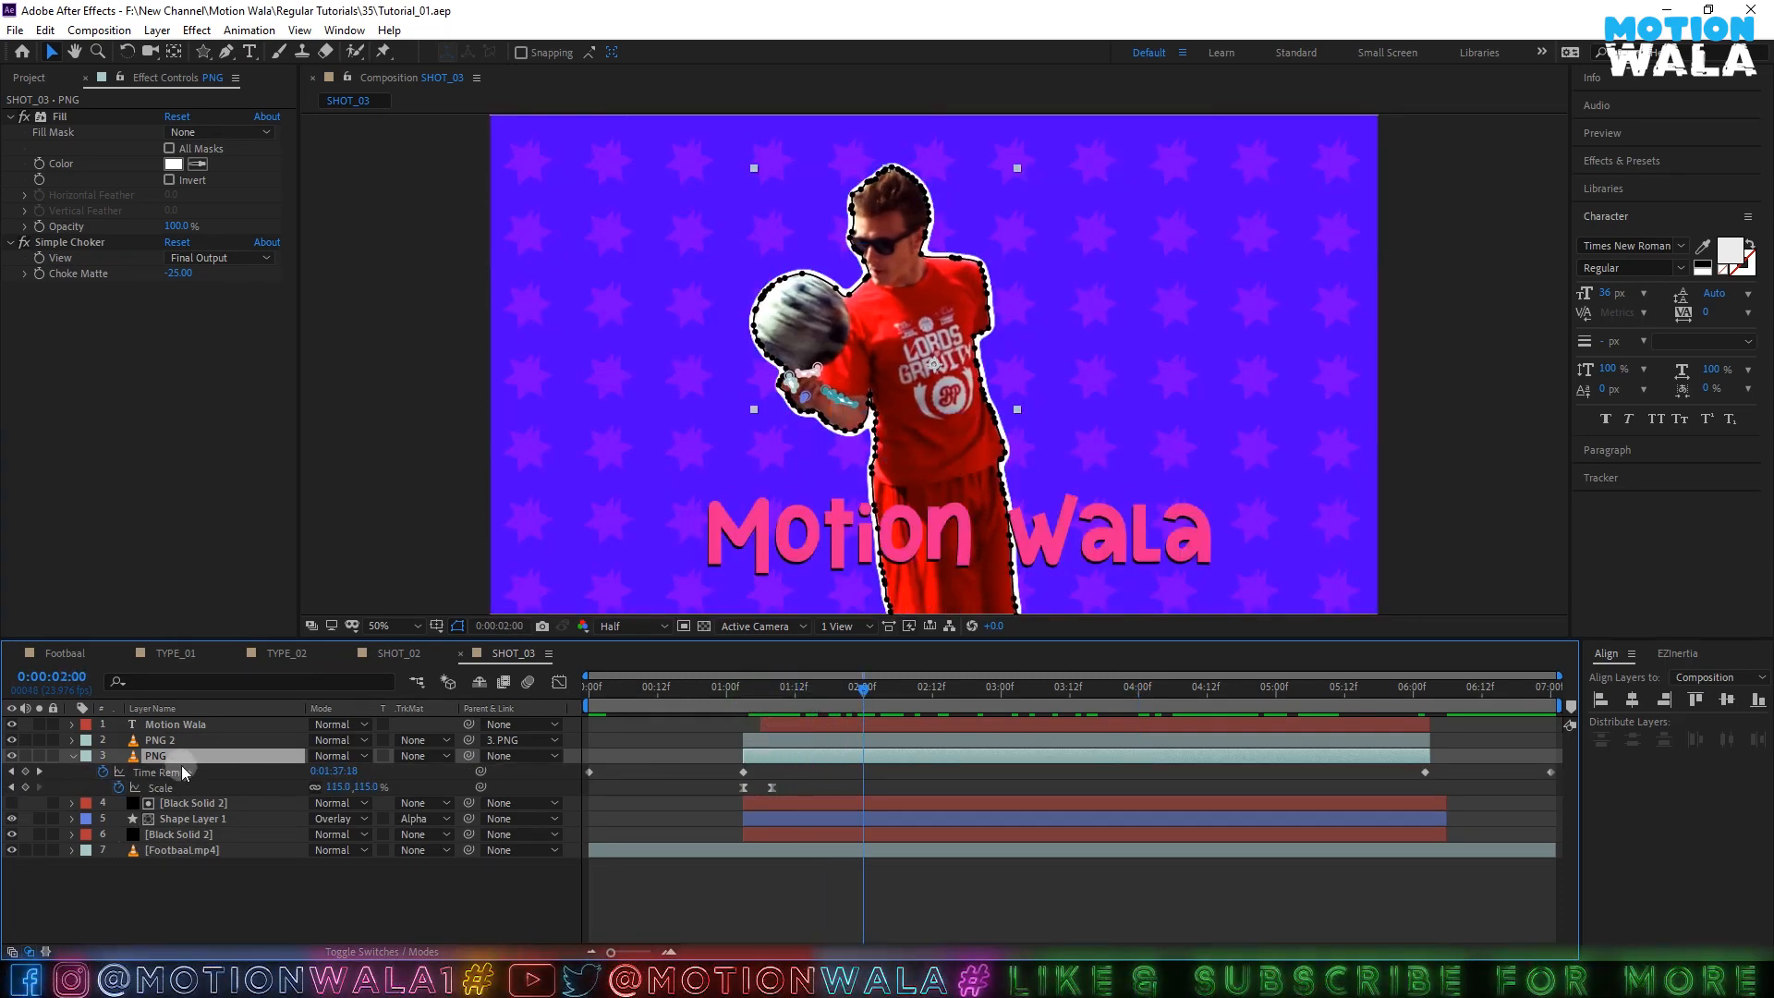
- Add the expression wiggle(1,25) to the PNG layer's Position
{"action": "key", "text": "p"}
{"action": "left_click", "coordinate": [122, 774]}
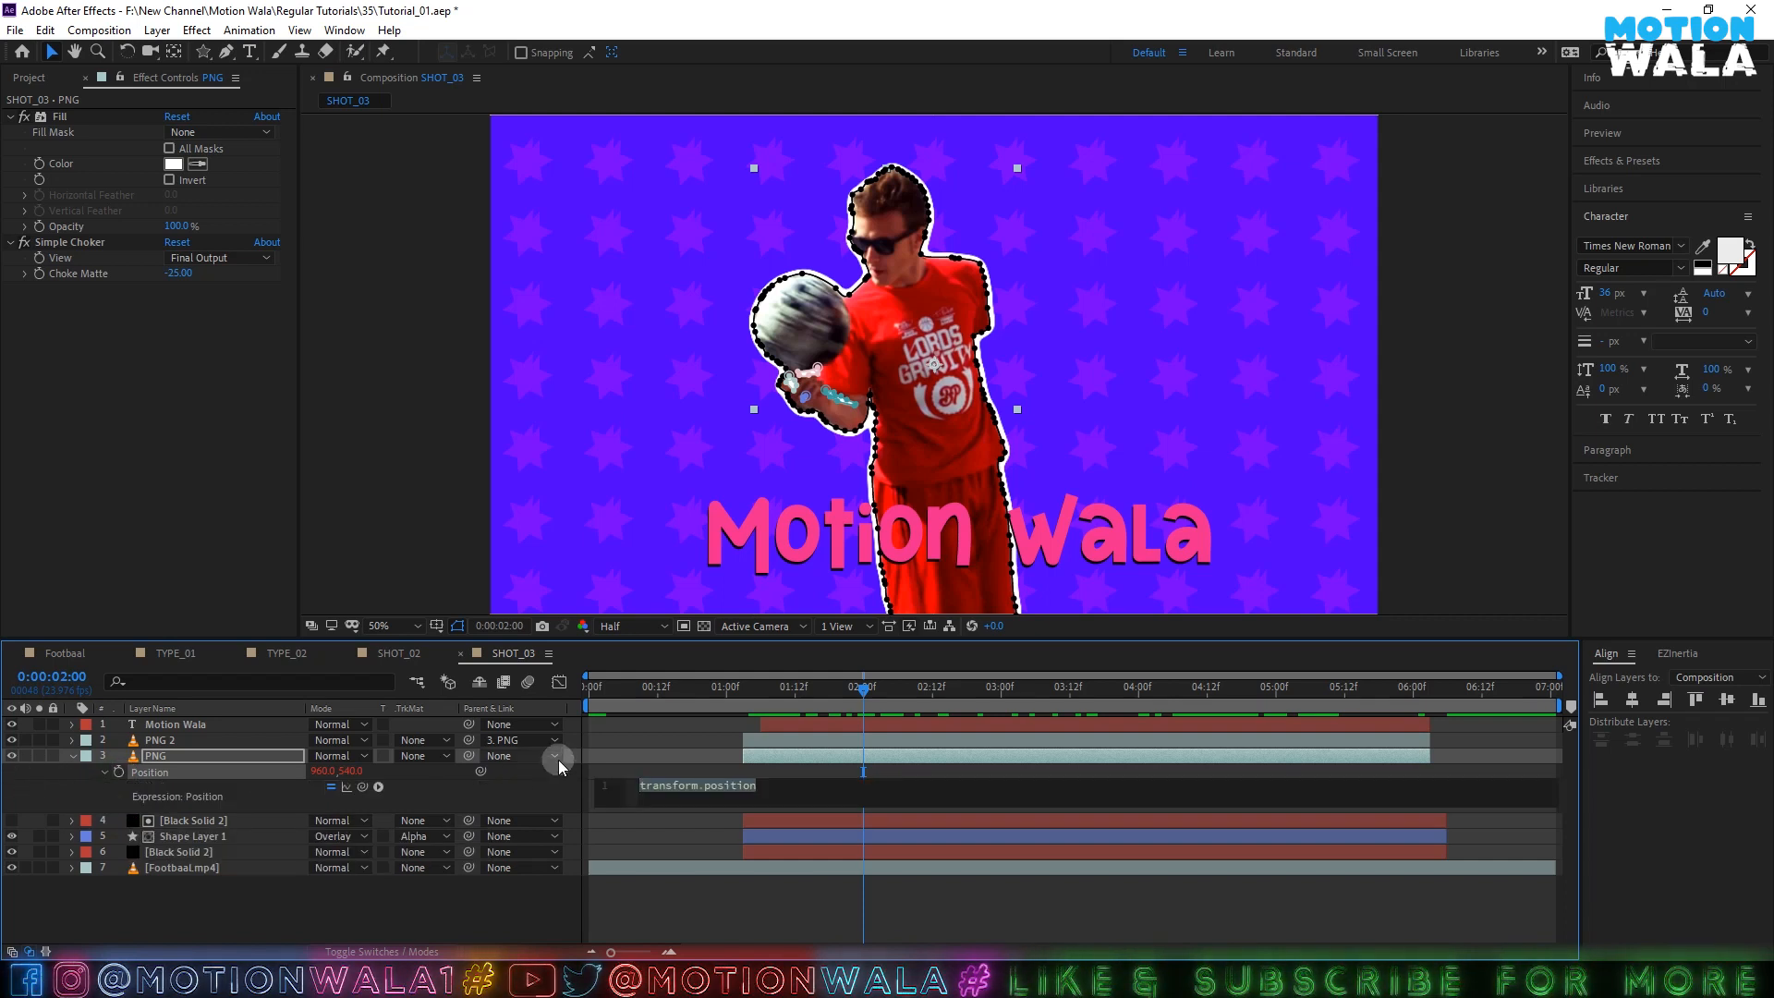
{"action": "type", "text": "wig"}
{"action": "key", "text": "Return"}
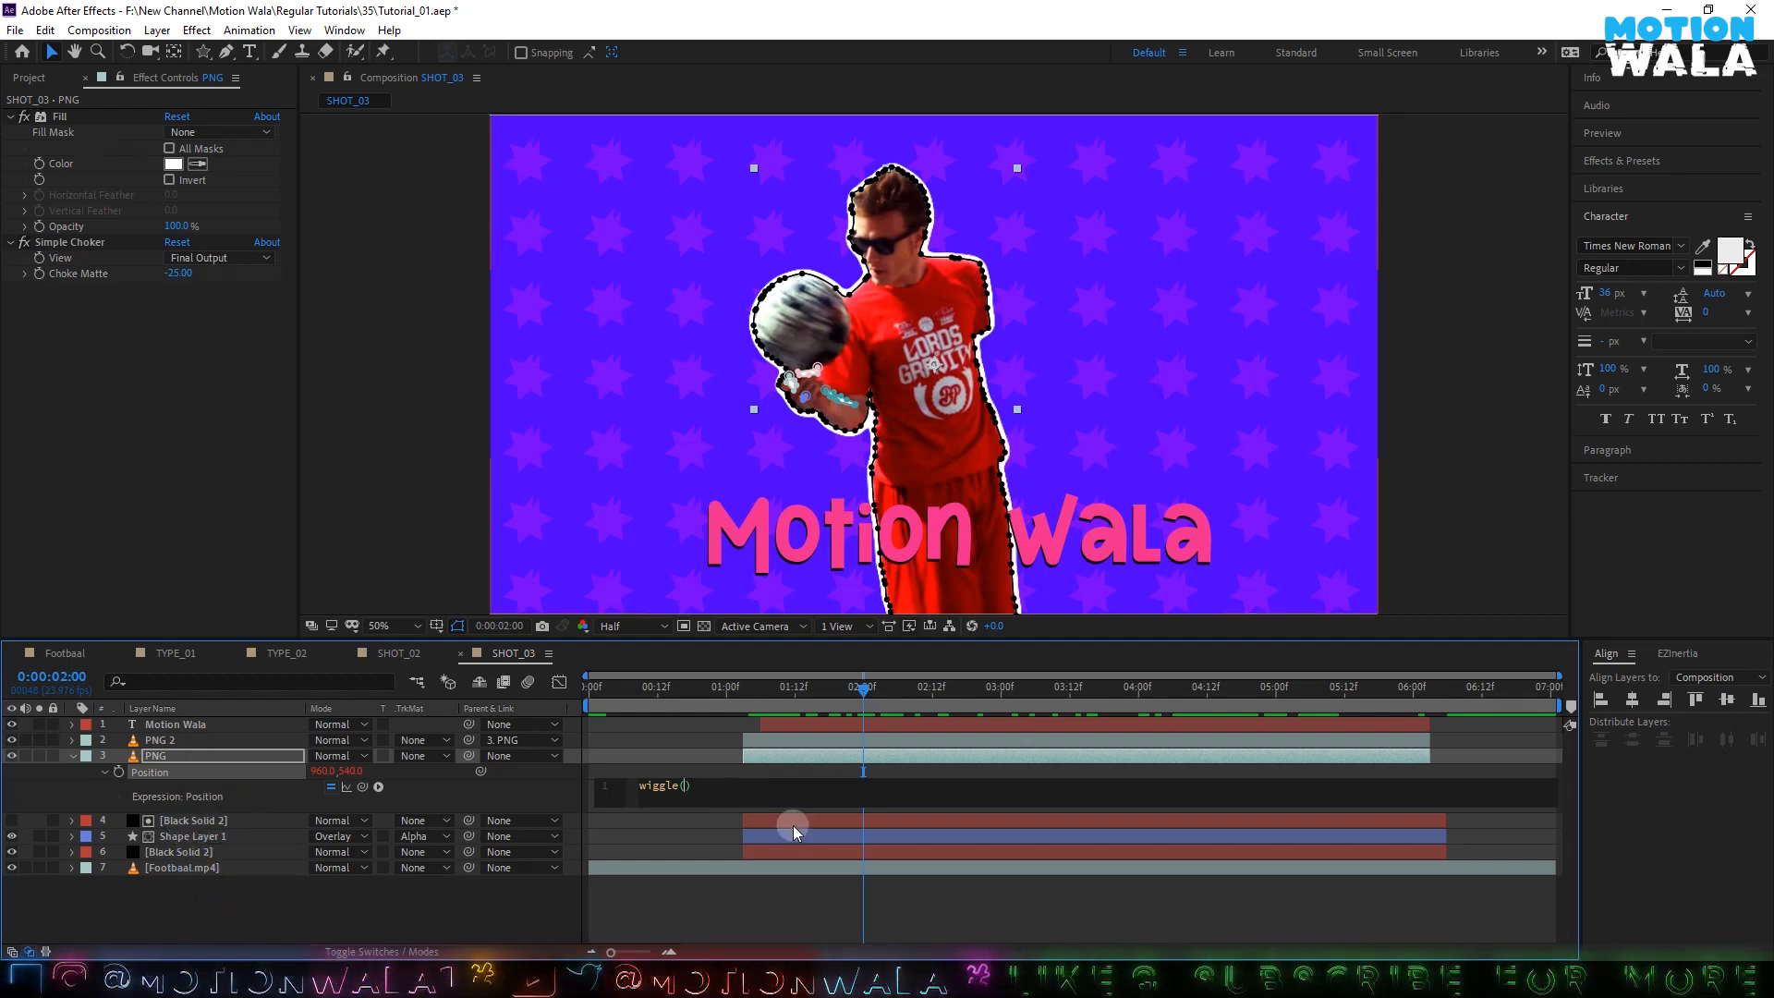
{"action": "type", "text": "1"}
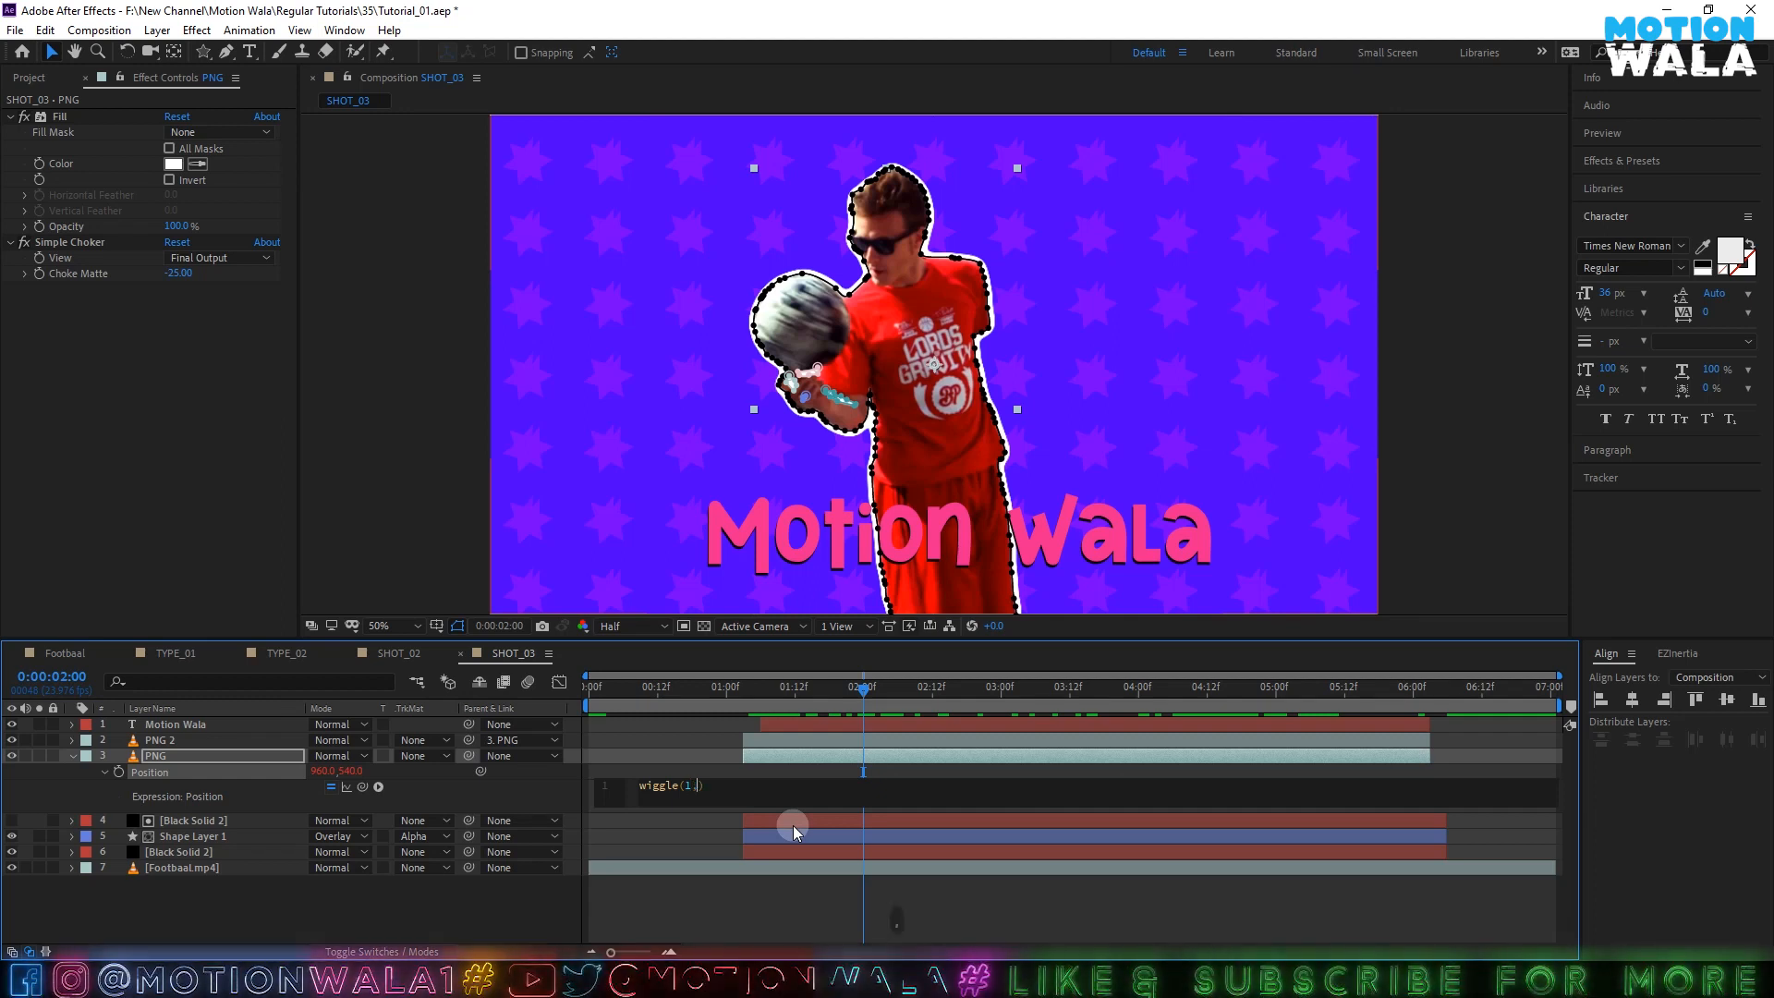
{"action": "type", "text": ",25"}
{"action": "left_click", "coordinate": [25, 798]}
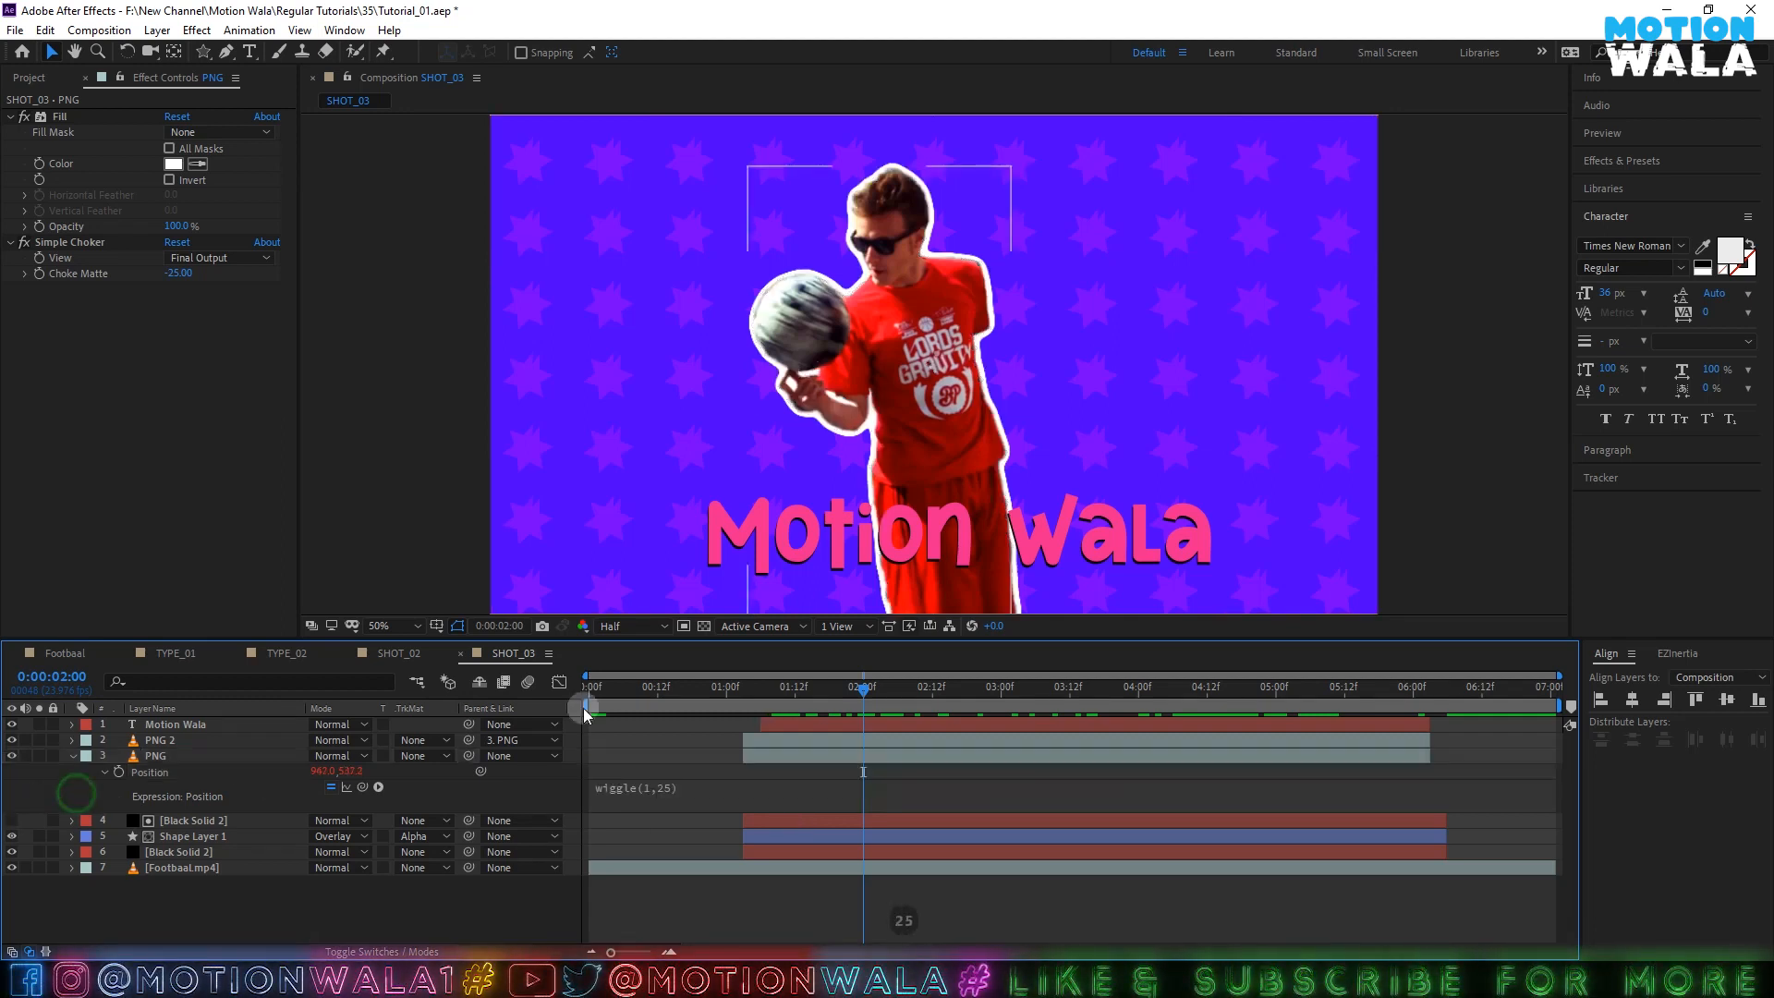
- Preview the PNG layer's wiggling motion from 0:00:01:13 and collapse its properties
{"action": "left_click_drag", "start_coordinate": [889, 686], "coordinate": [800, 707]}
{"action": "key", "text": "space"}
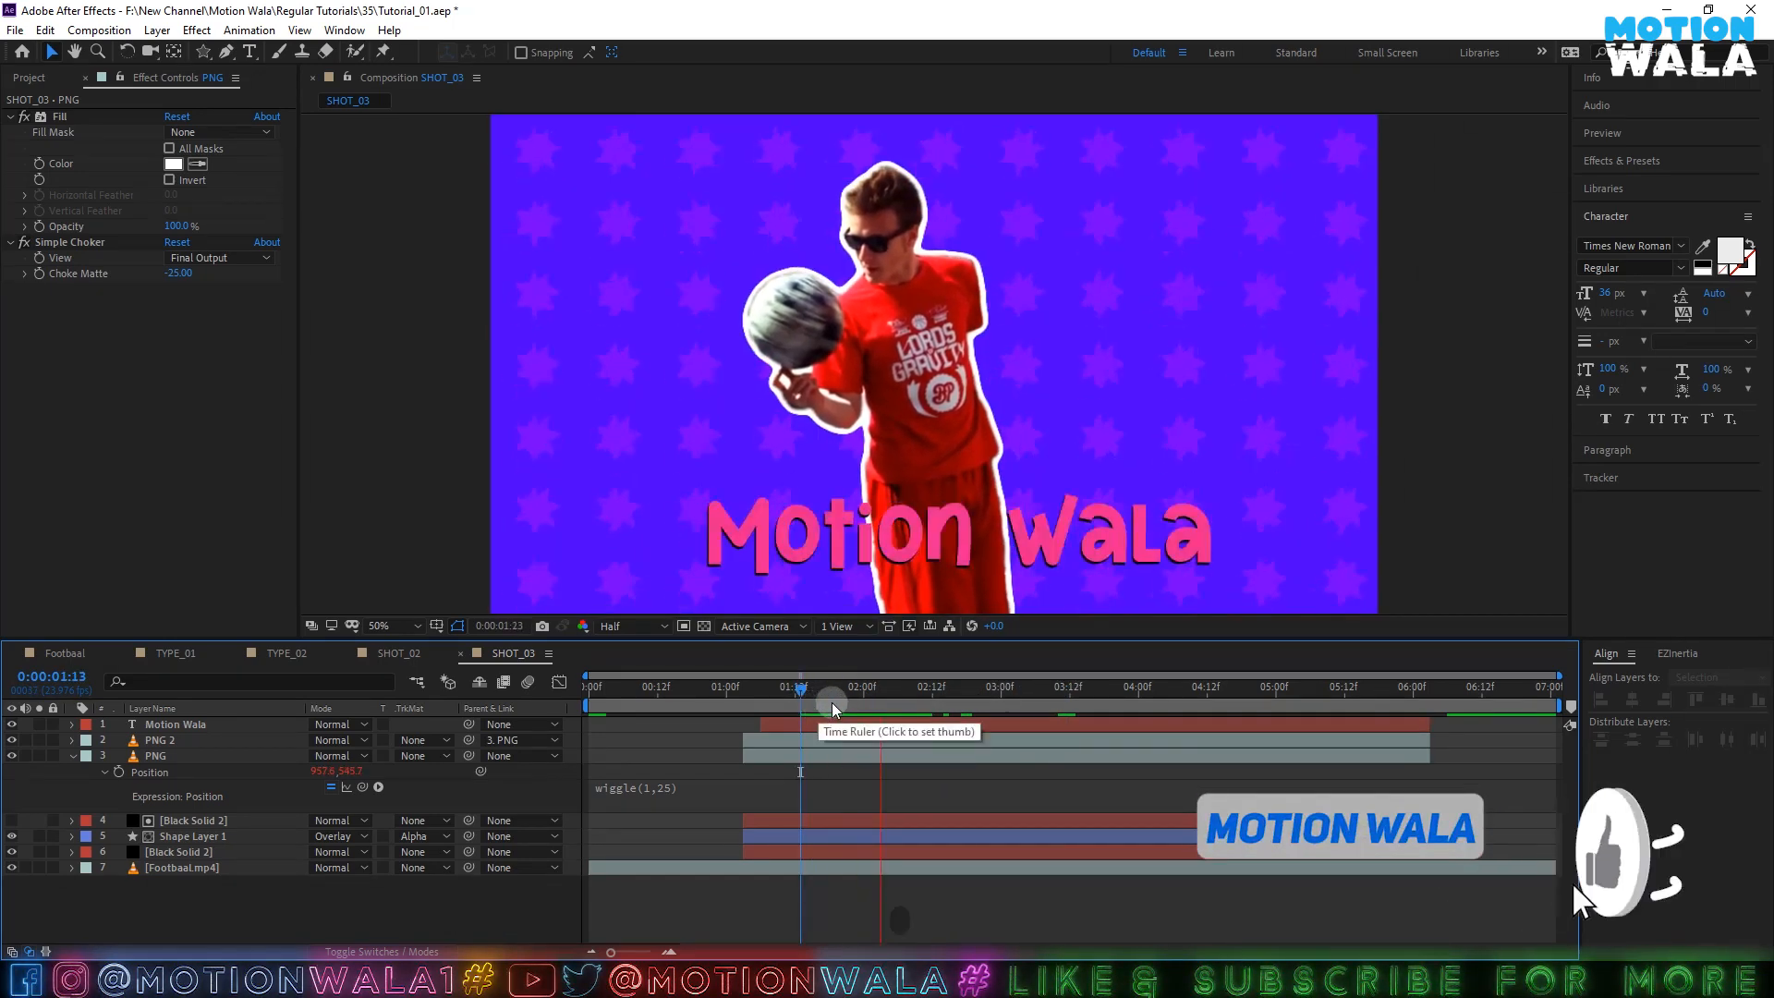
{"action": "key", "text": "space"}
{"action": "left_click", "coordinate": [66, 755]}
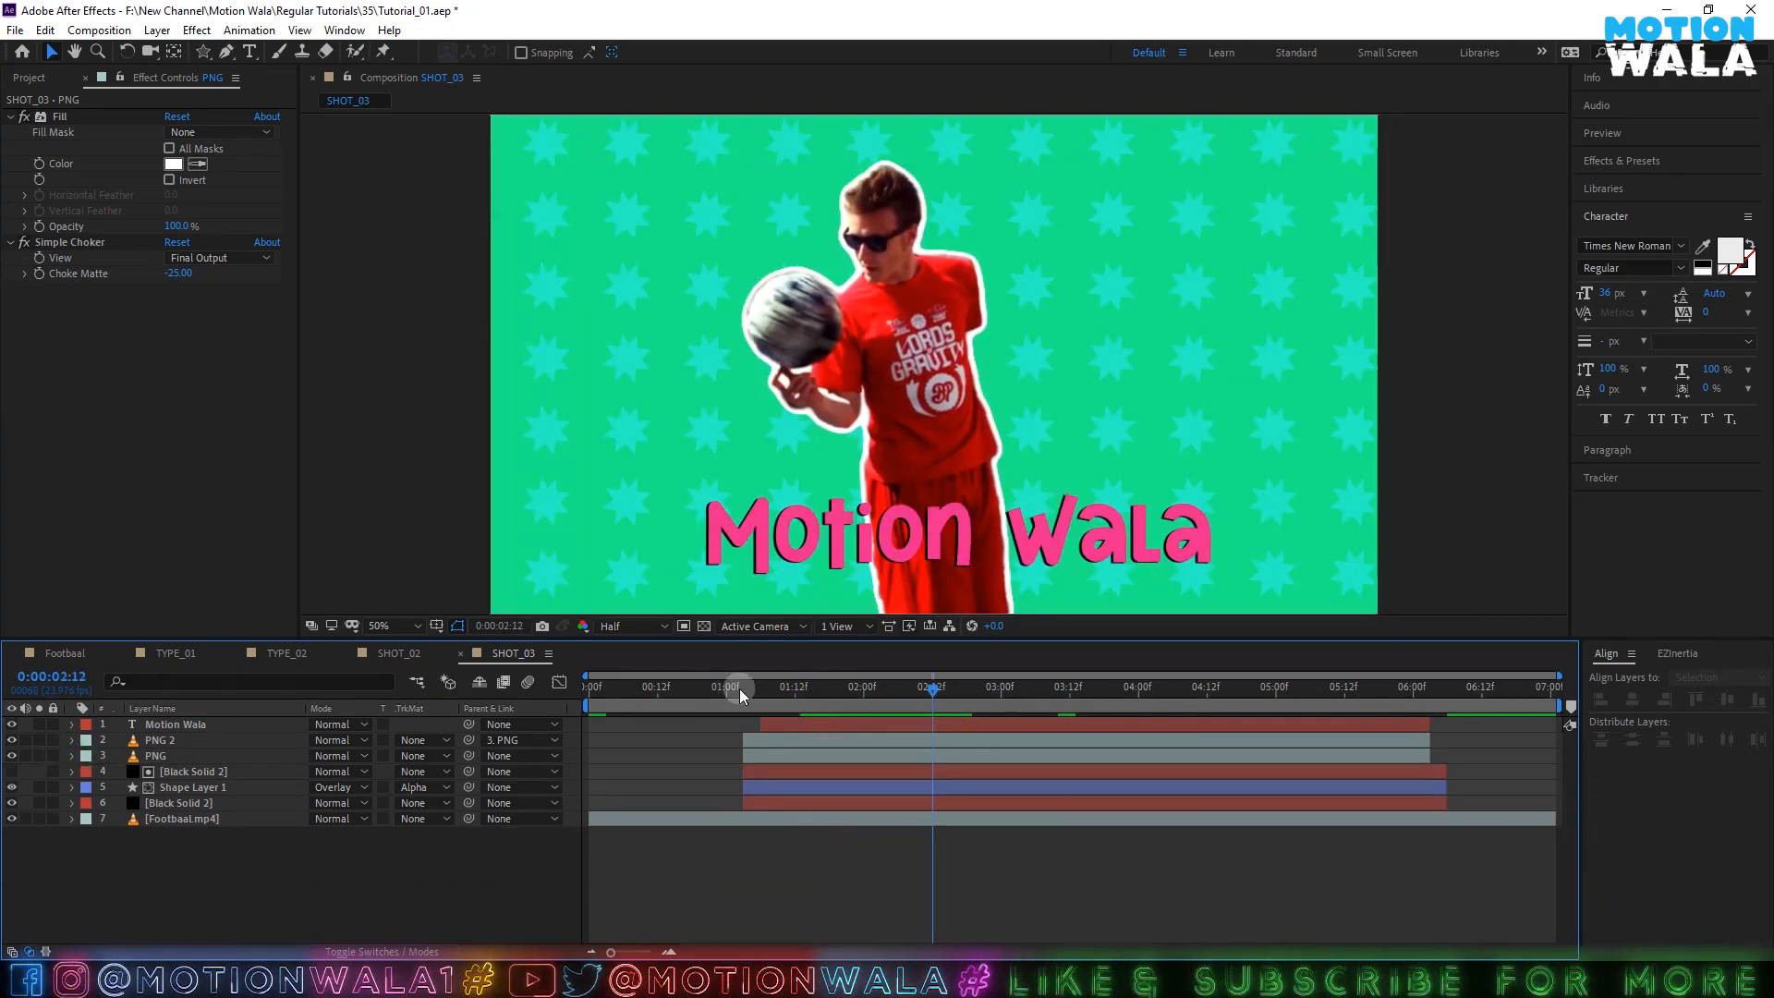
- Check the cutout up close at 0:00:01:04 and set the preview resolution to Full
{"action": "left_click_drag", "start_coordinate": [739, 689], "coordinate": [748, 690]}
{"action": "scroll", "coordinate": [883, 288], "scroll_direction": "up", "scroll_amount": 2}
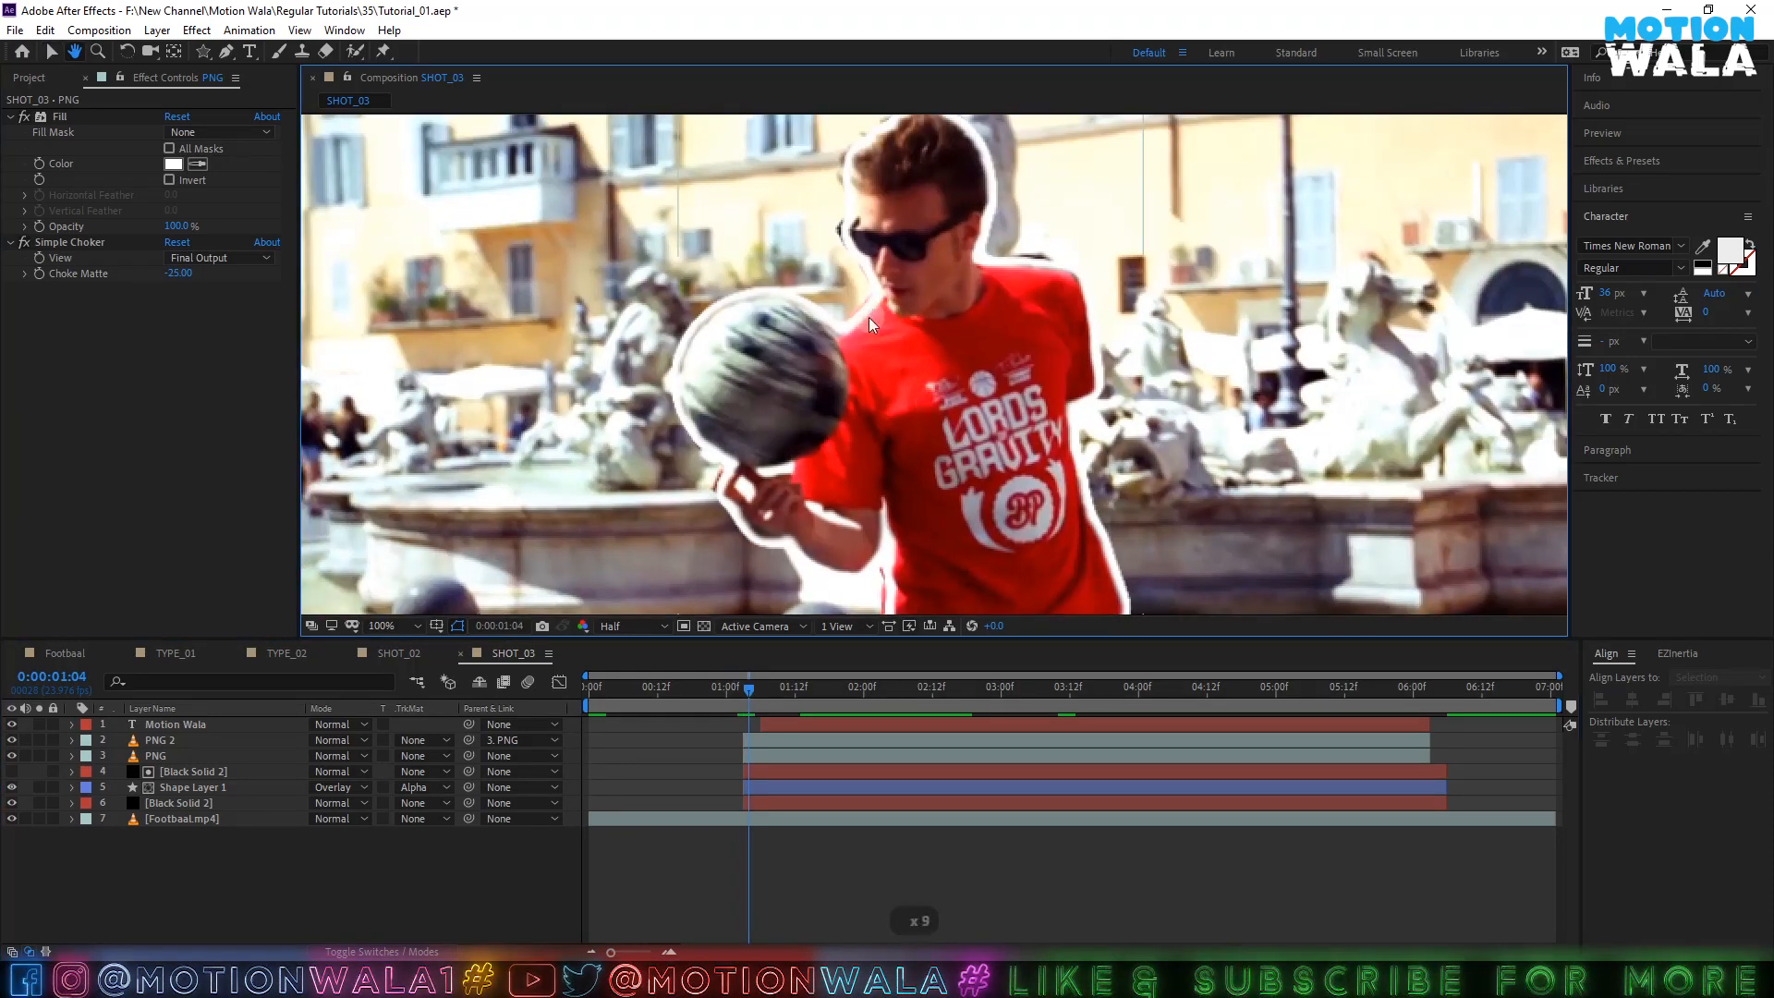
{"action": "key", "text": "v"}
{"action": "scroll", "coordinate": [856, 369], "scroll_direction": "down", "scroll_amount": 2}
{"action": "left_click", "coordinate": [631, 625]}
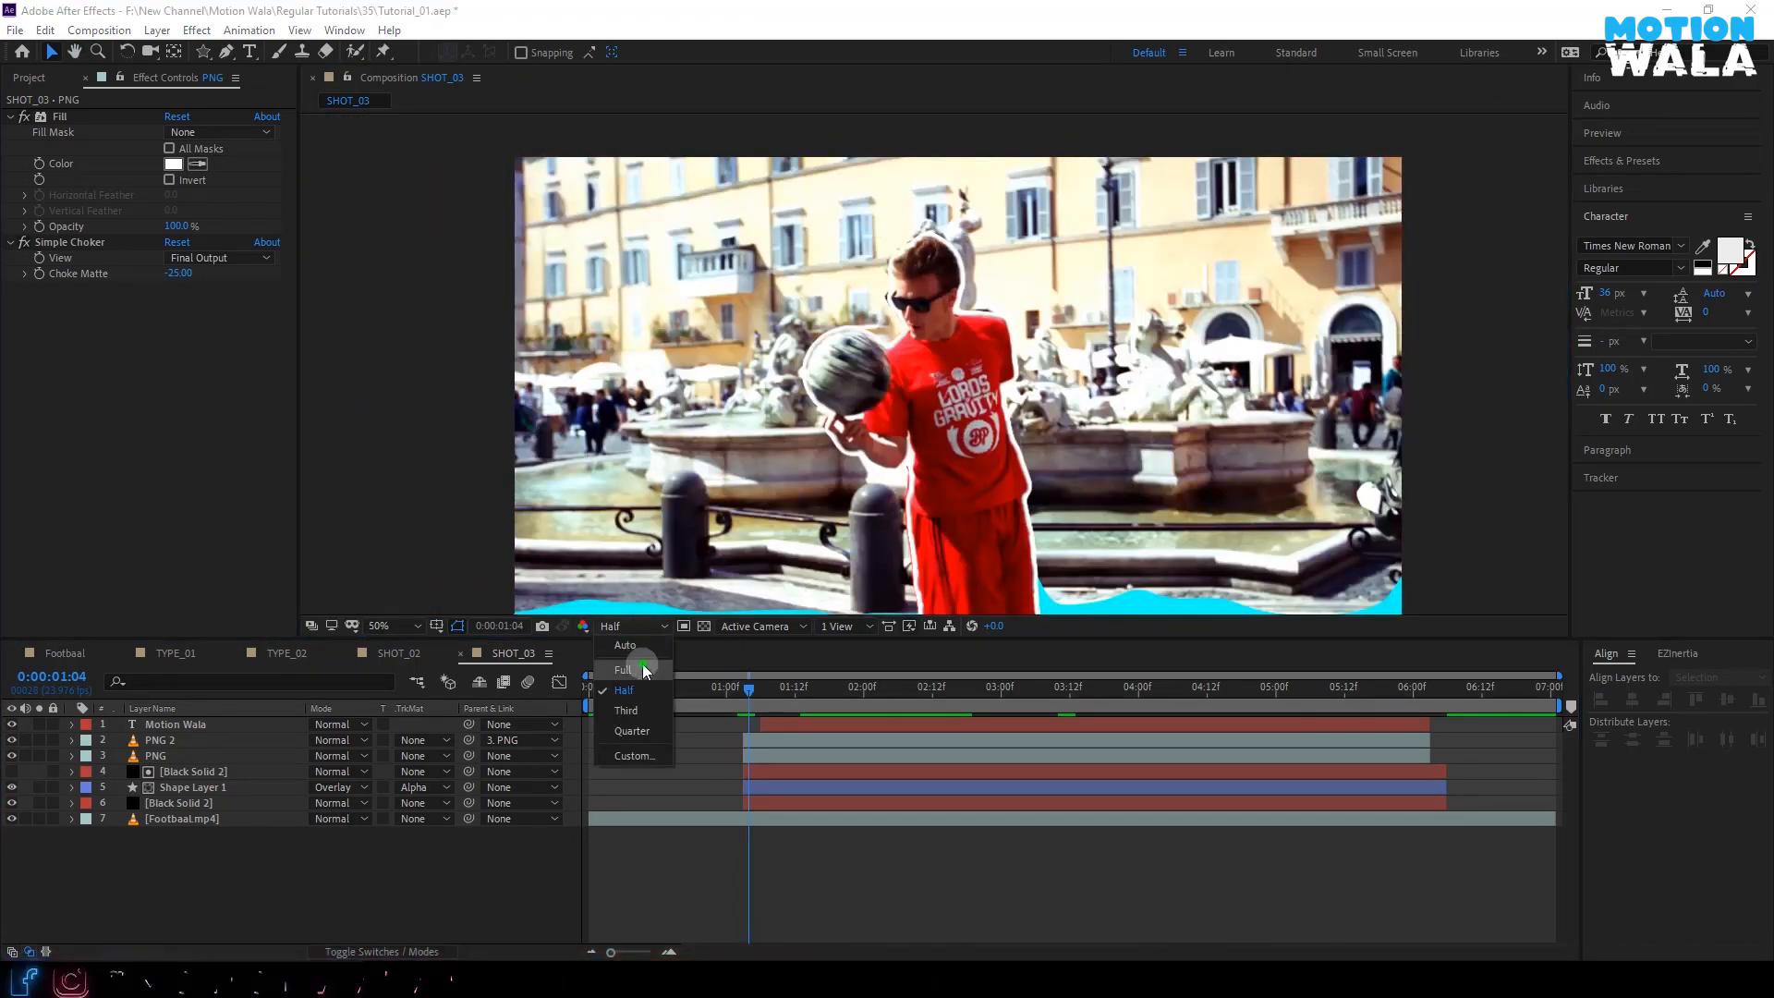
{"action": "left_click", "coordinate": [644, 669]}
- Inspect the cutout's alignment with the footage at 0:00:01:04, 0:00:01:08 and 0:00:05:22, with the composition fitted in view at the end
{"action": "scroll", "coordinate": [924, 569], "scroll_direction": "up", "scroll_amount": 1}
{"action": "key", "text": "space"}
{"action": "left_click_drag", "start_coordinate": [933, 549], "coordinate": [981, 362]}
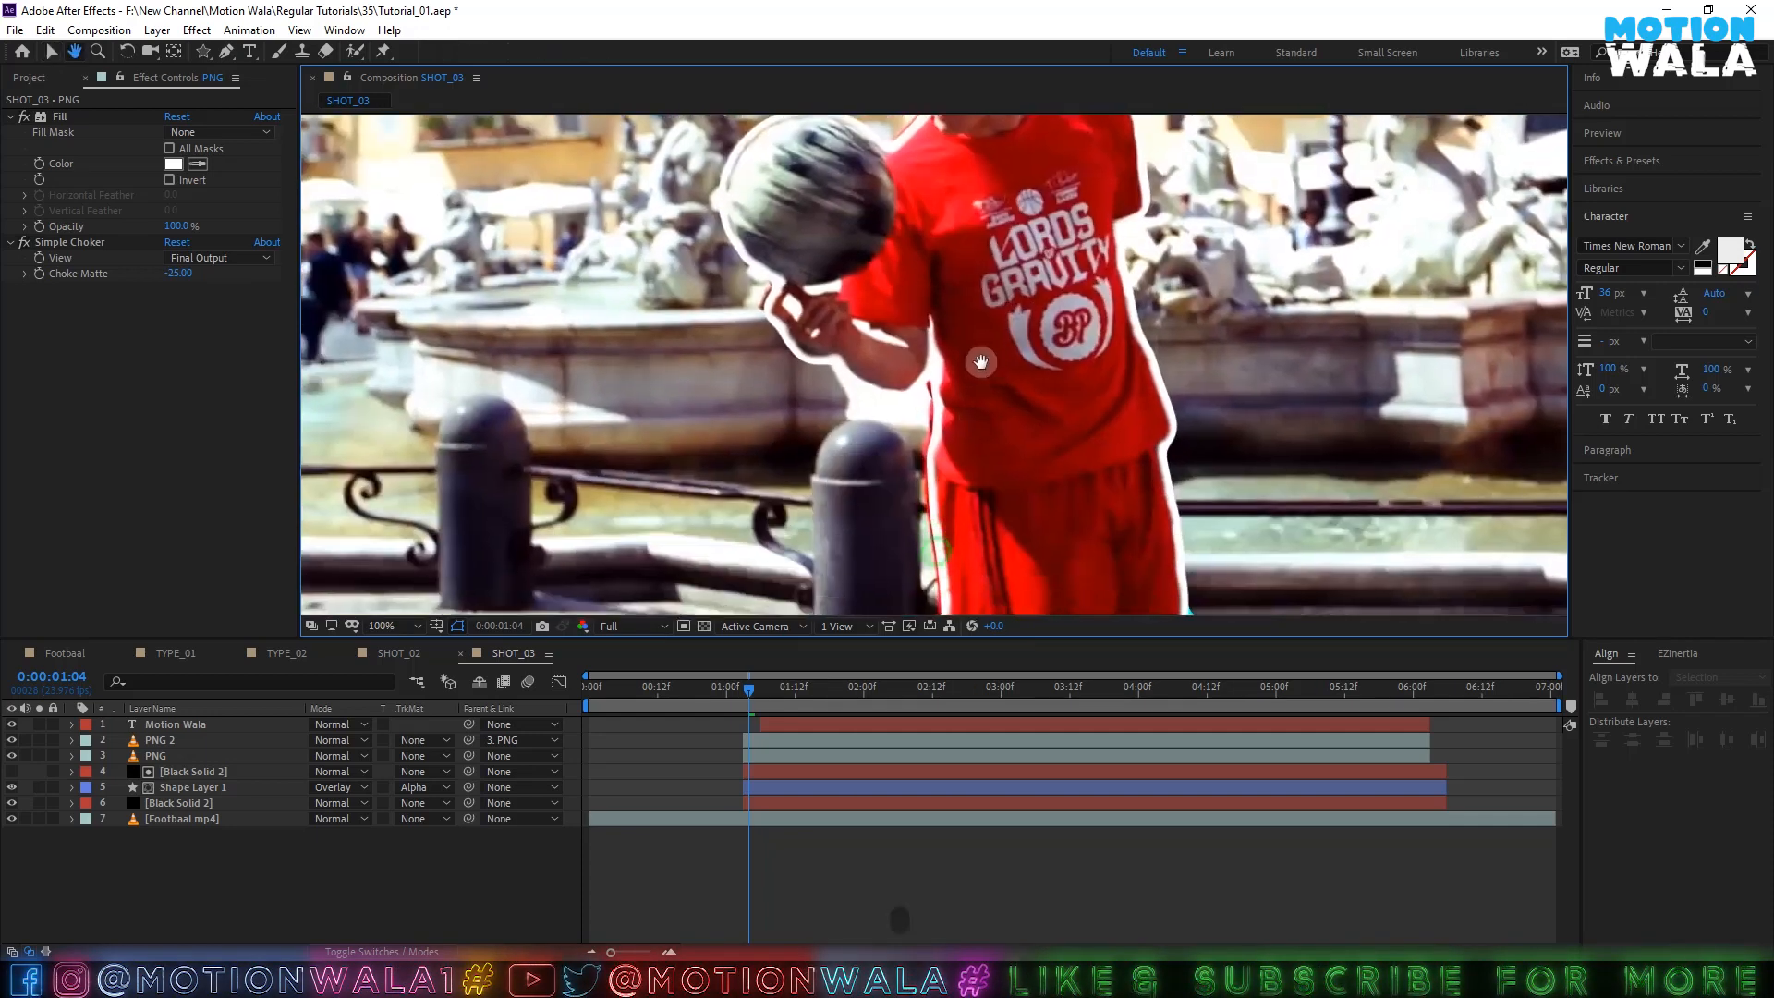
{"action": "left_click", "coordinate": [774, 691]}
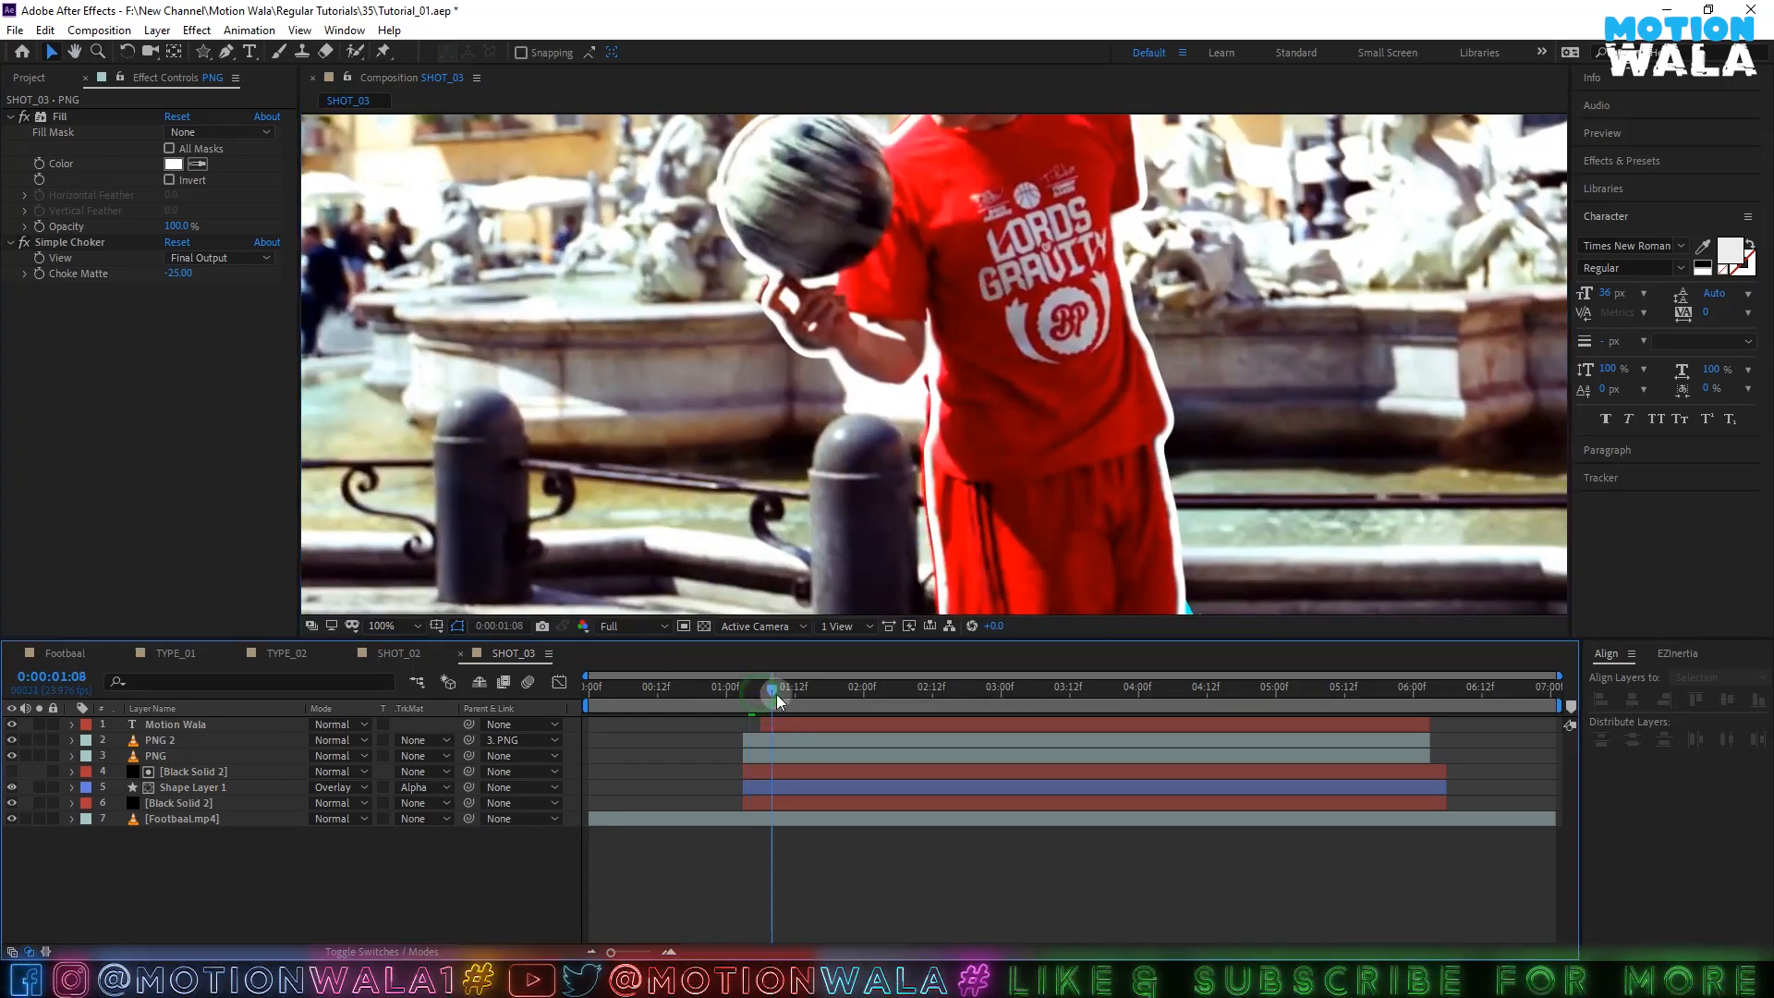
{"action": "left_click_drag", "start_coordinate": [776, 695], "coordinate": [781, 694]}
{"action": "scroll", "coordinate": [918, 480], "scroll_direction": "down", "scroll_amount": 2}
{"action": "key", "text": "space"}
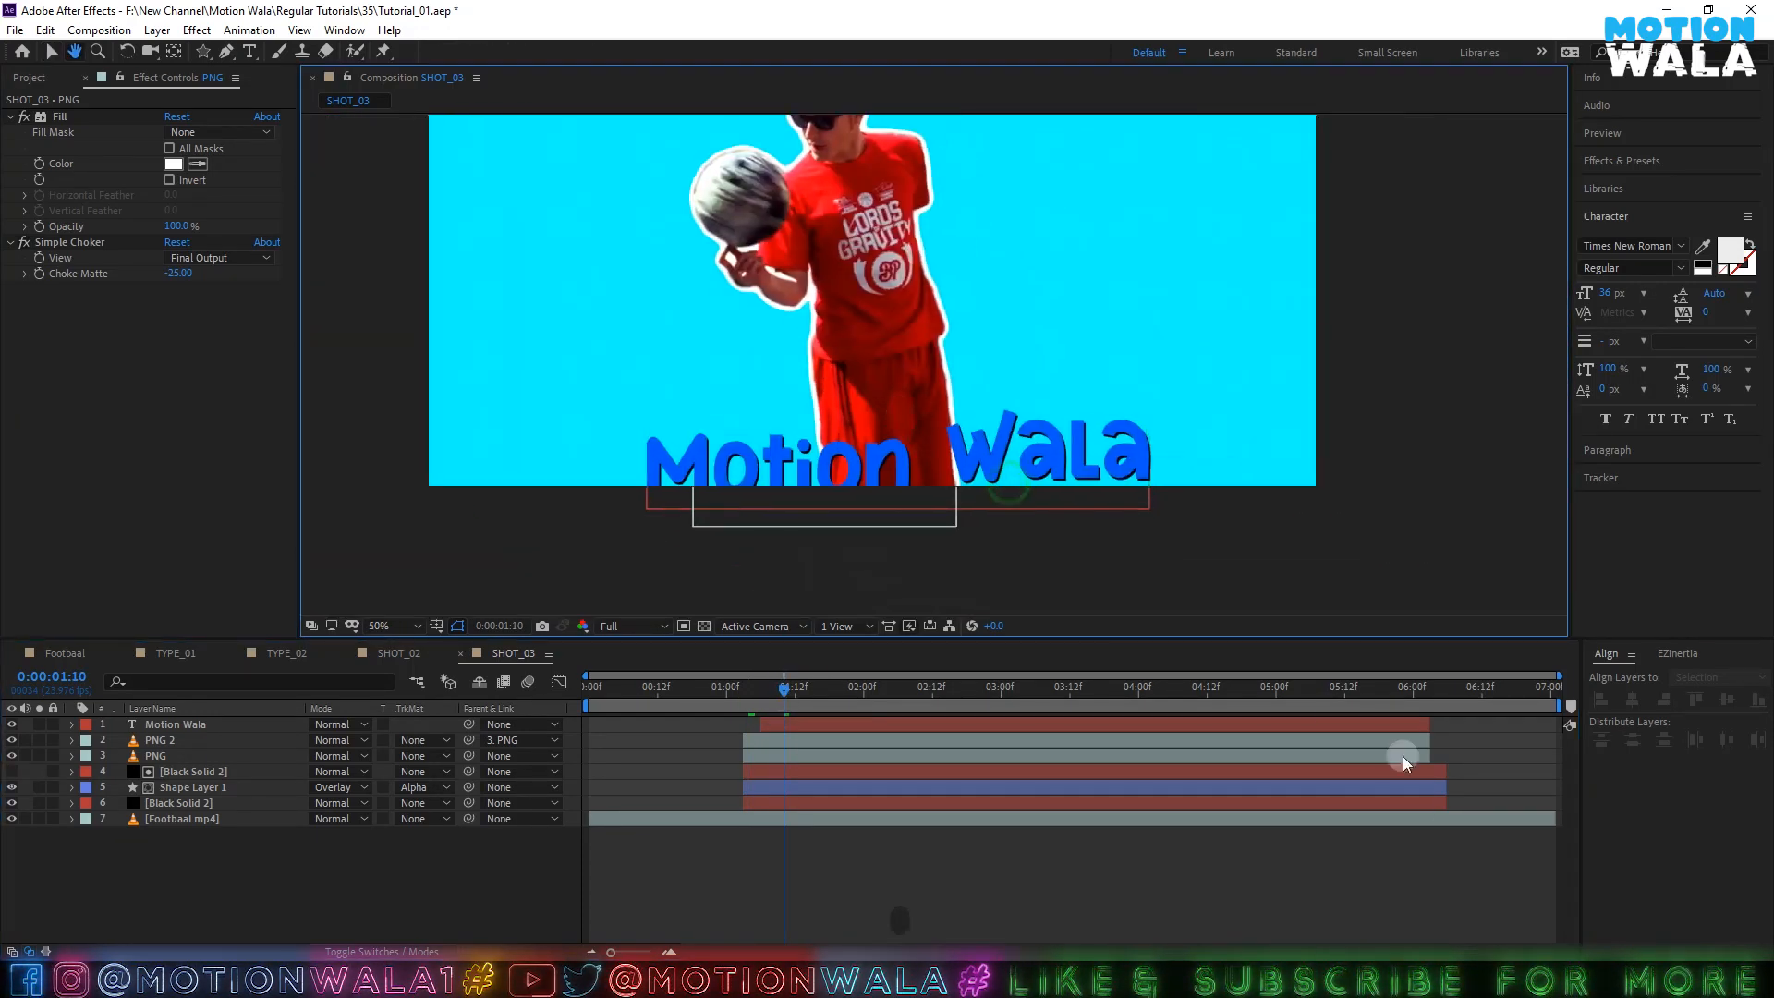
{"action": "left_click", "coordinate": [1400, 691]}
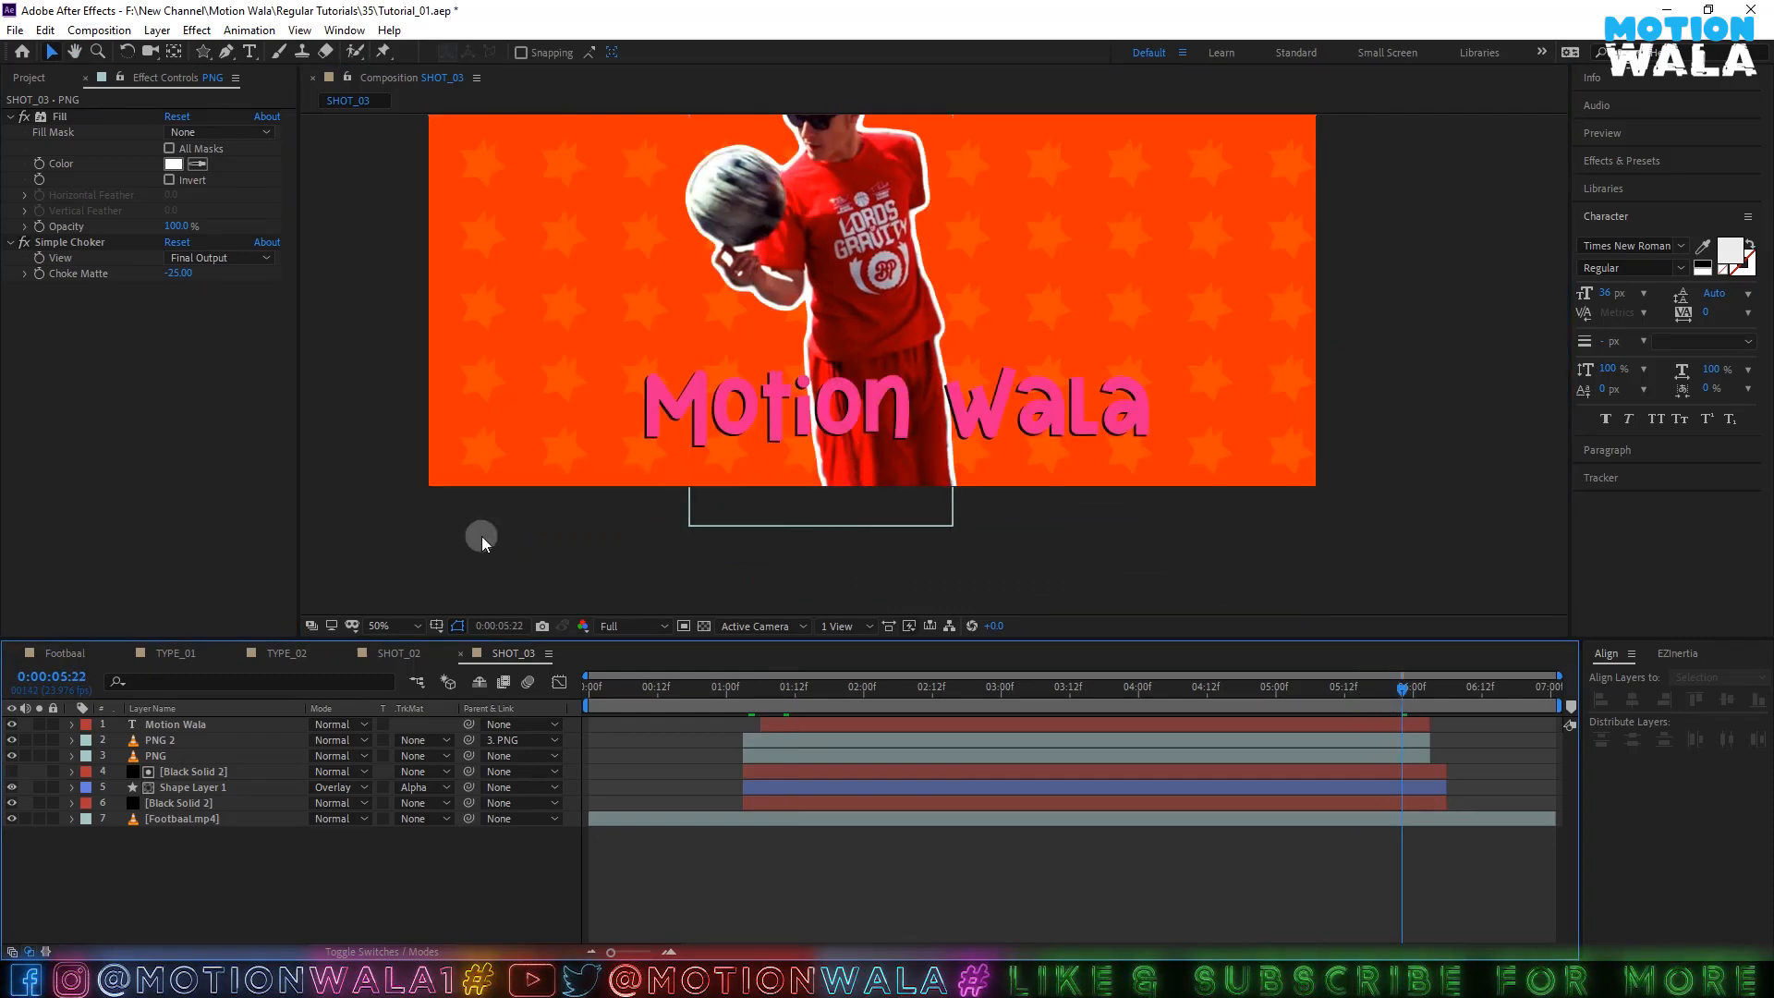
{"action": "left_click", "coordinate": [394, 627]}
{"action": "left_click", "coordinate": [404, 328]}
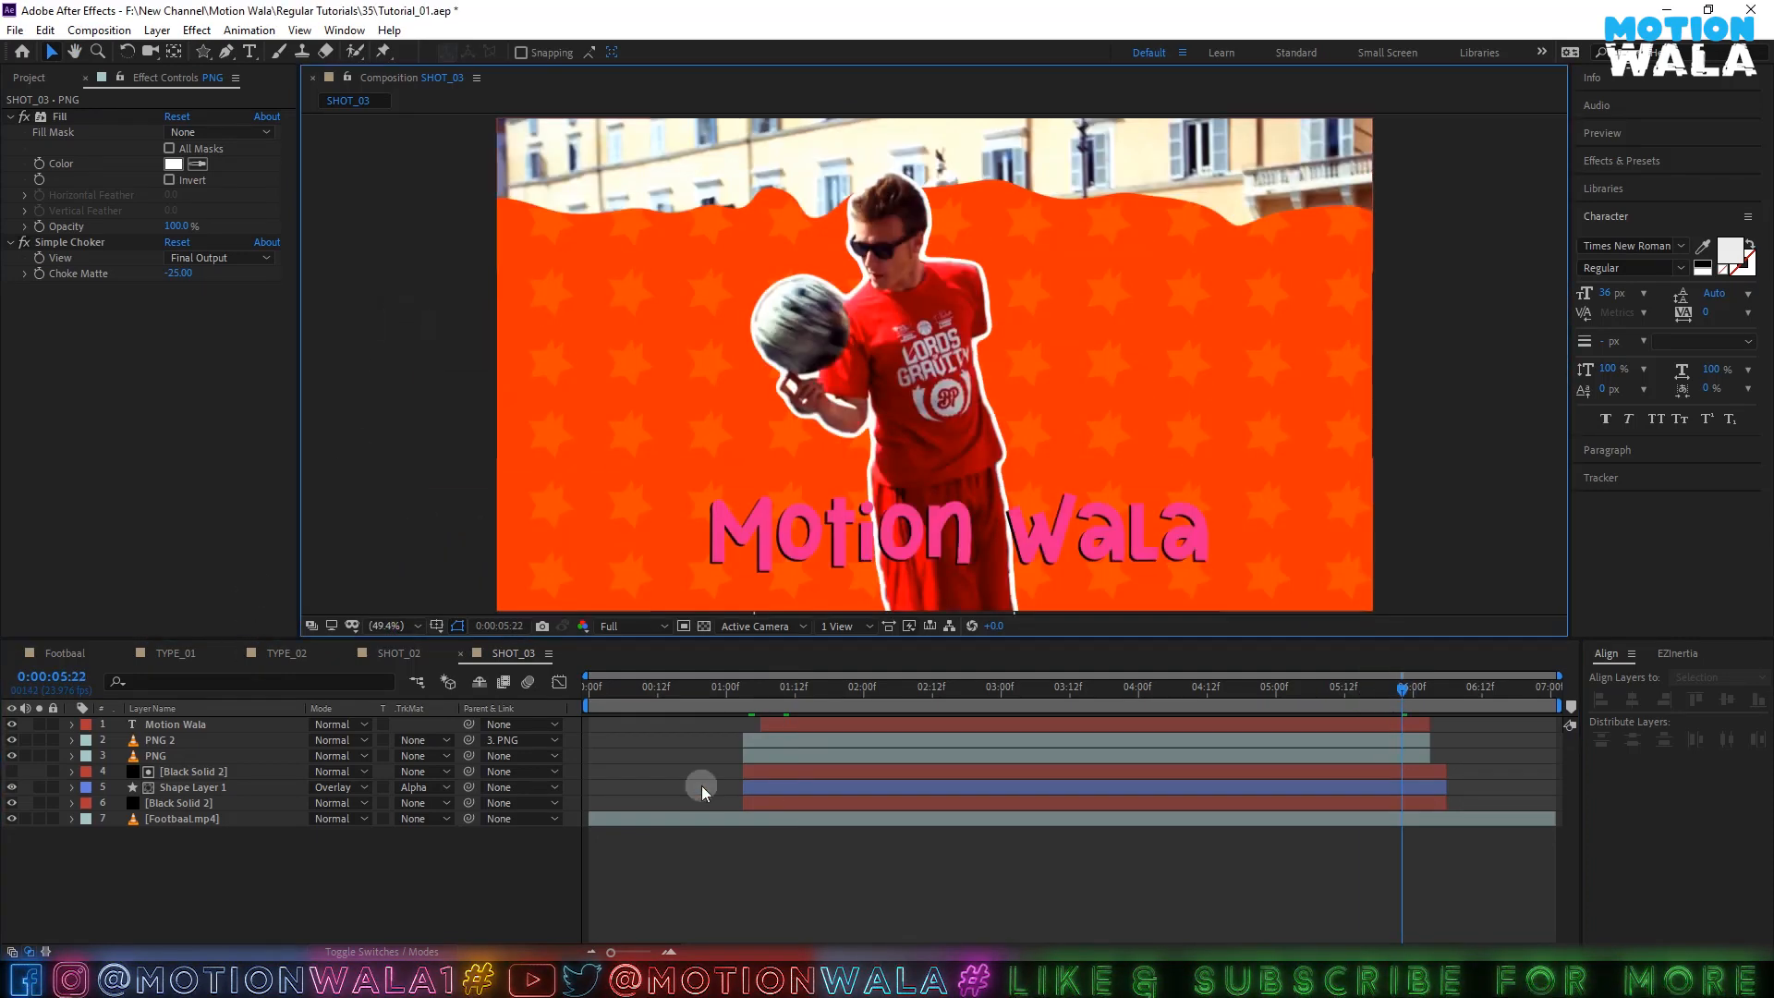
- Reveal the PNG layer's Position expression and examine its wiggle amplitude at 0:00:01:04
{"action": "left_click", "coordinate": [822, 756]}
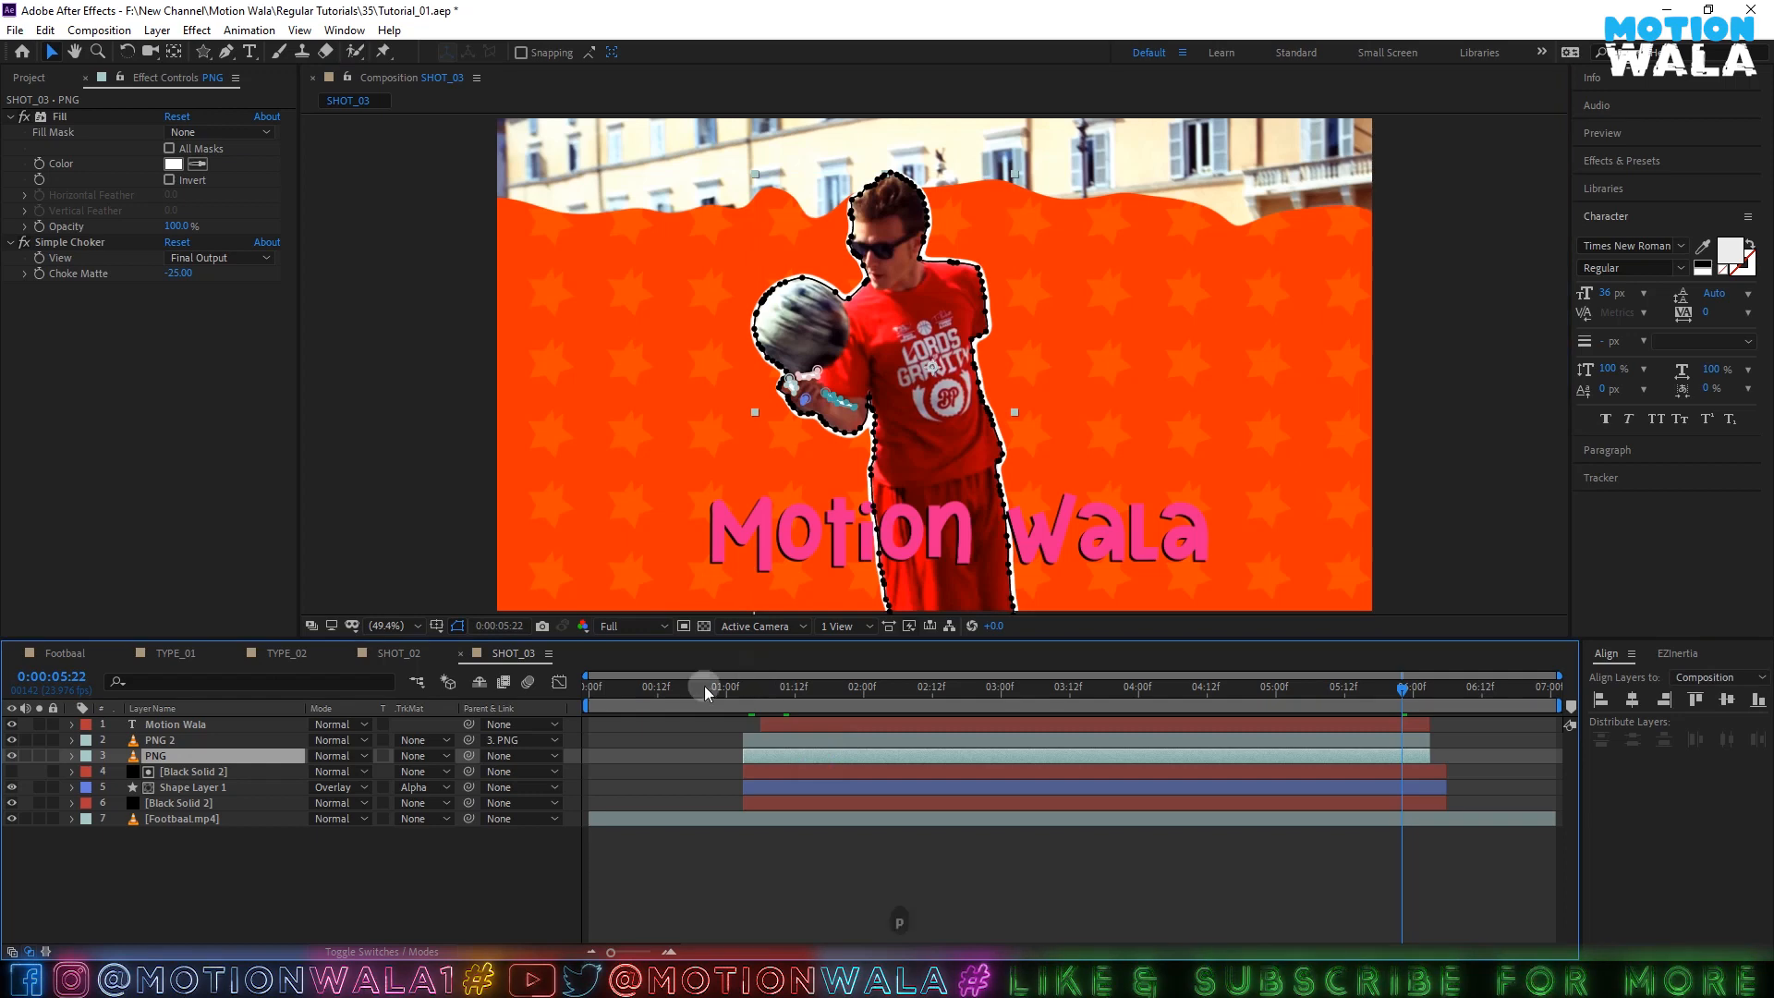
{"action": "key", "text": "p"}
{"action": "left_click", "coordinate": [104, 772]}
{"action": "left_click", "coordinate": [734, 785]}
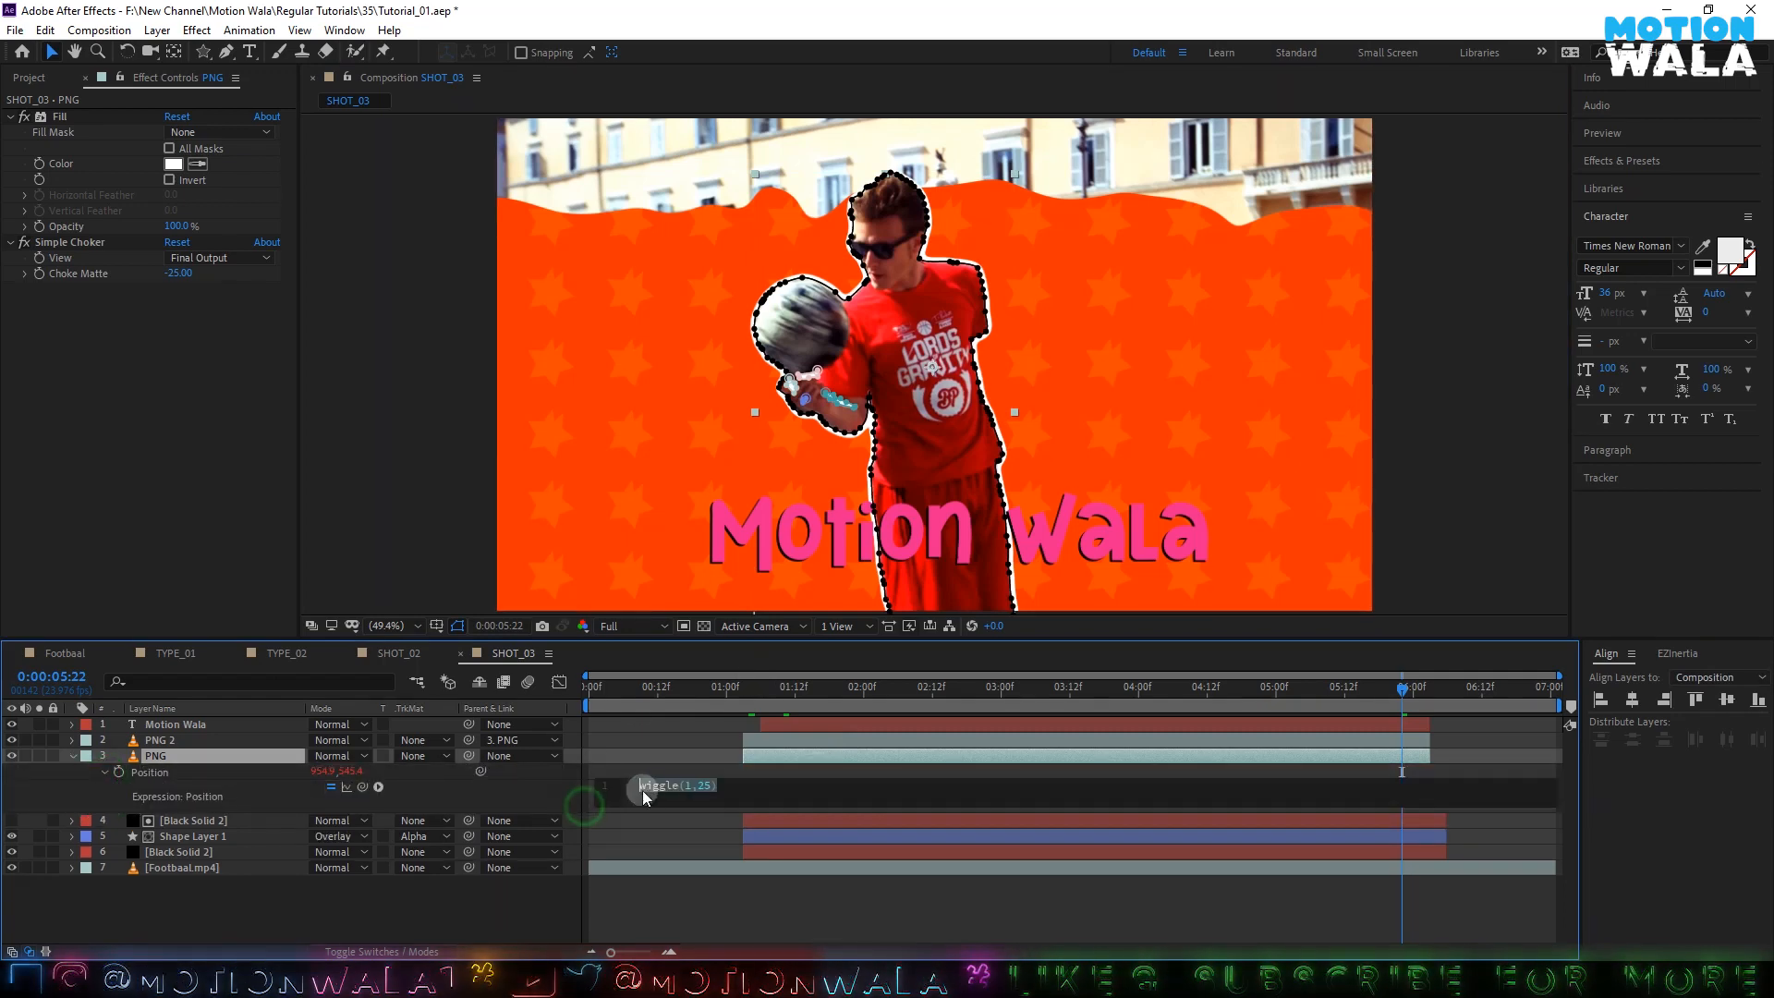
{"action": "left_click", "coordinate": [685, 787]}
{"action": "left_click", "coordinate": [748, 686]}
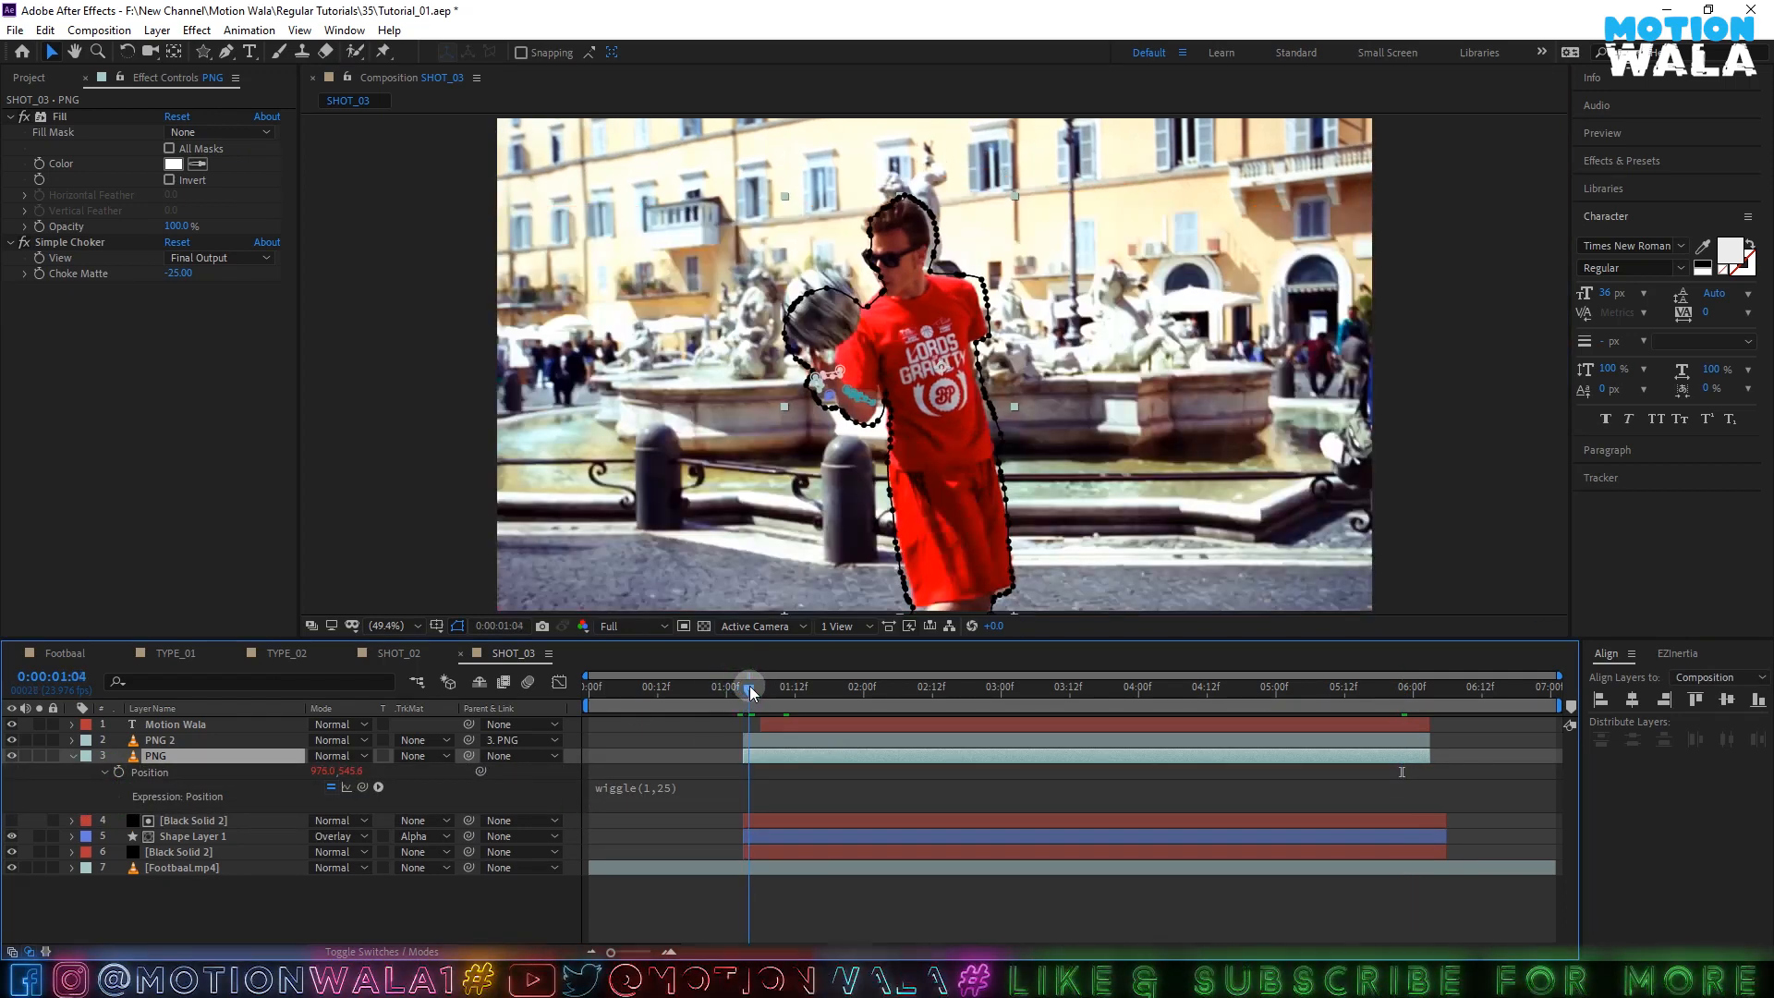
{"action": "left_click", "coordinate": [652, 787]}
{"action": "left_click", "coordinate": [699, 784]}
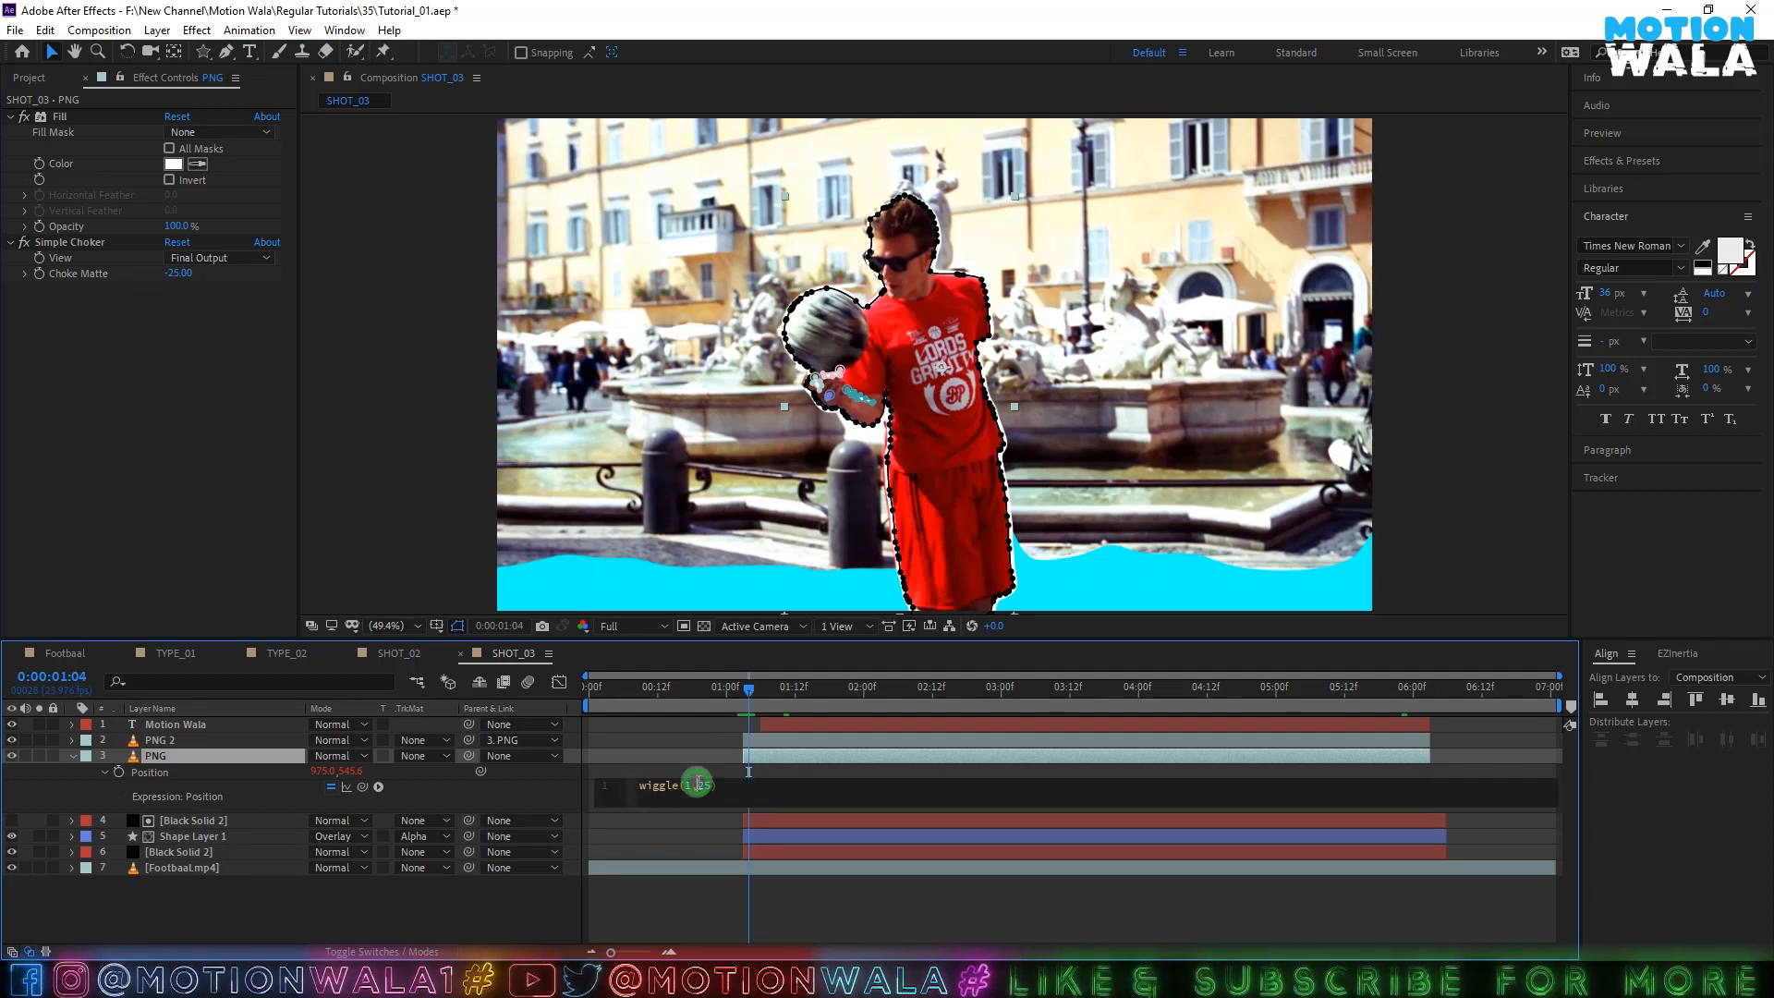
- Add a Slider Control effect to the PNG layer
{"action": "left_click", "coordinate": [172, 757]}
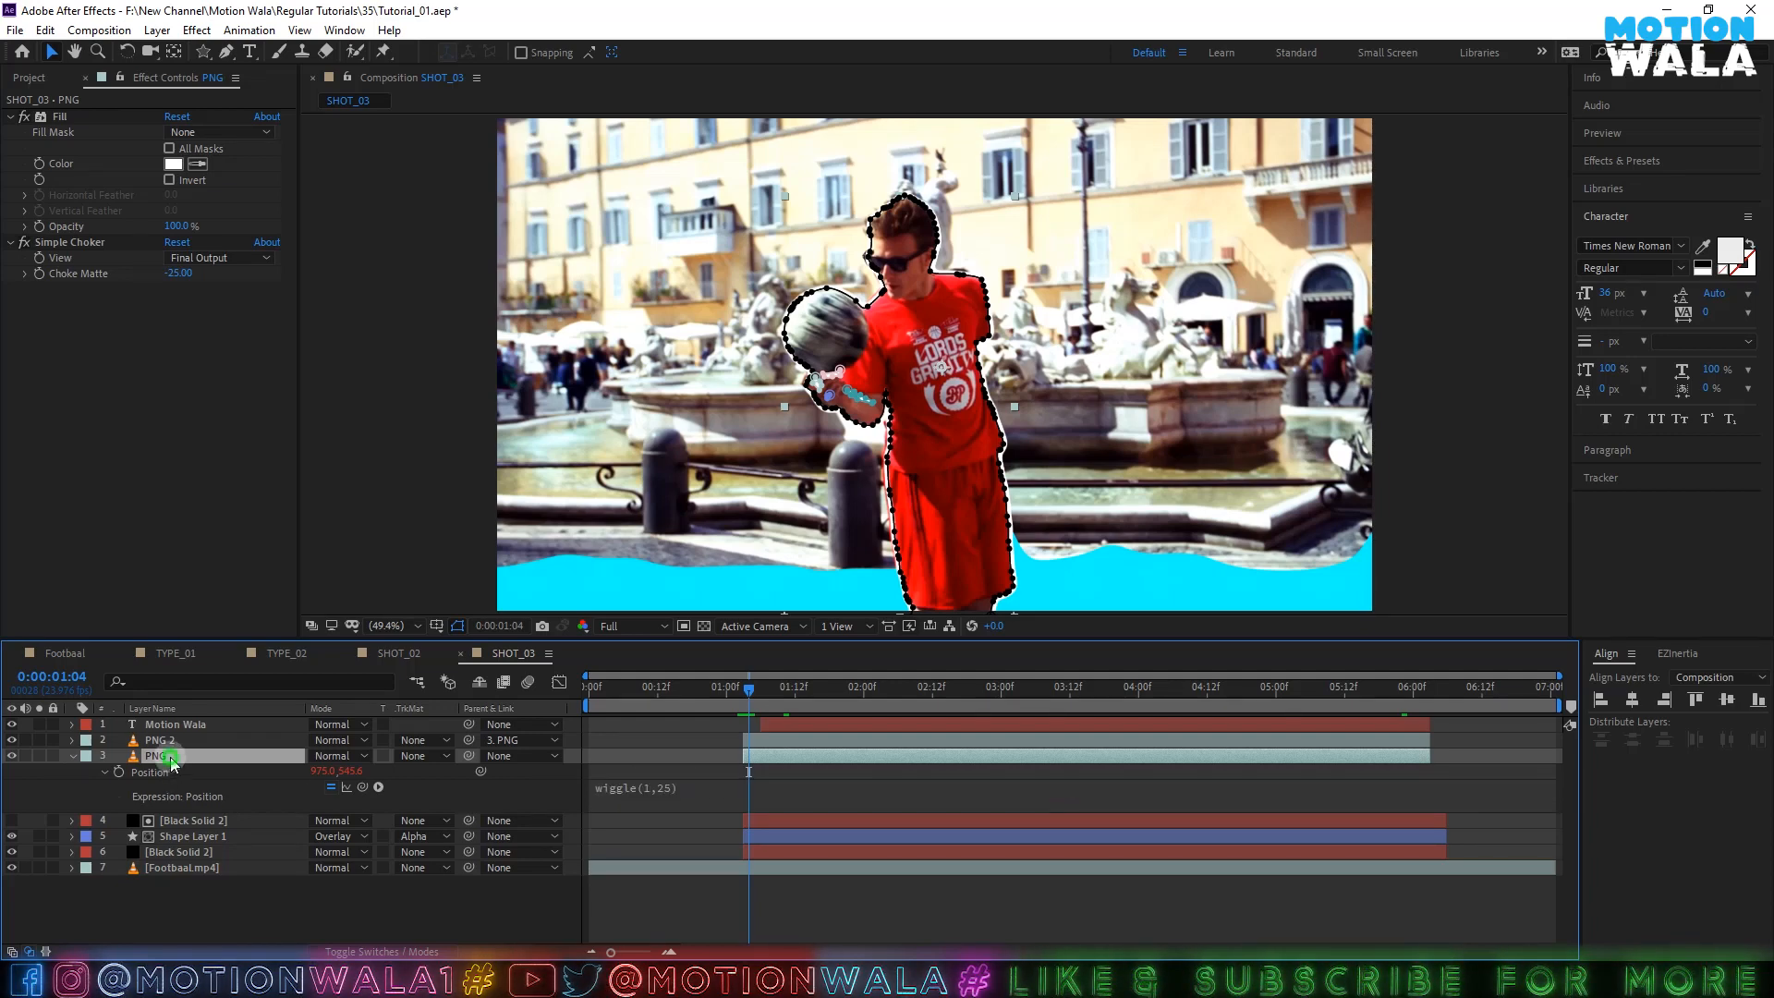
{"action": "left_click", "coordinate": [197, 30]}
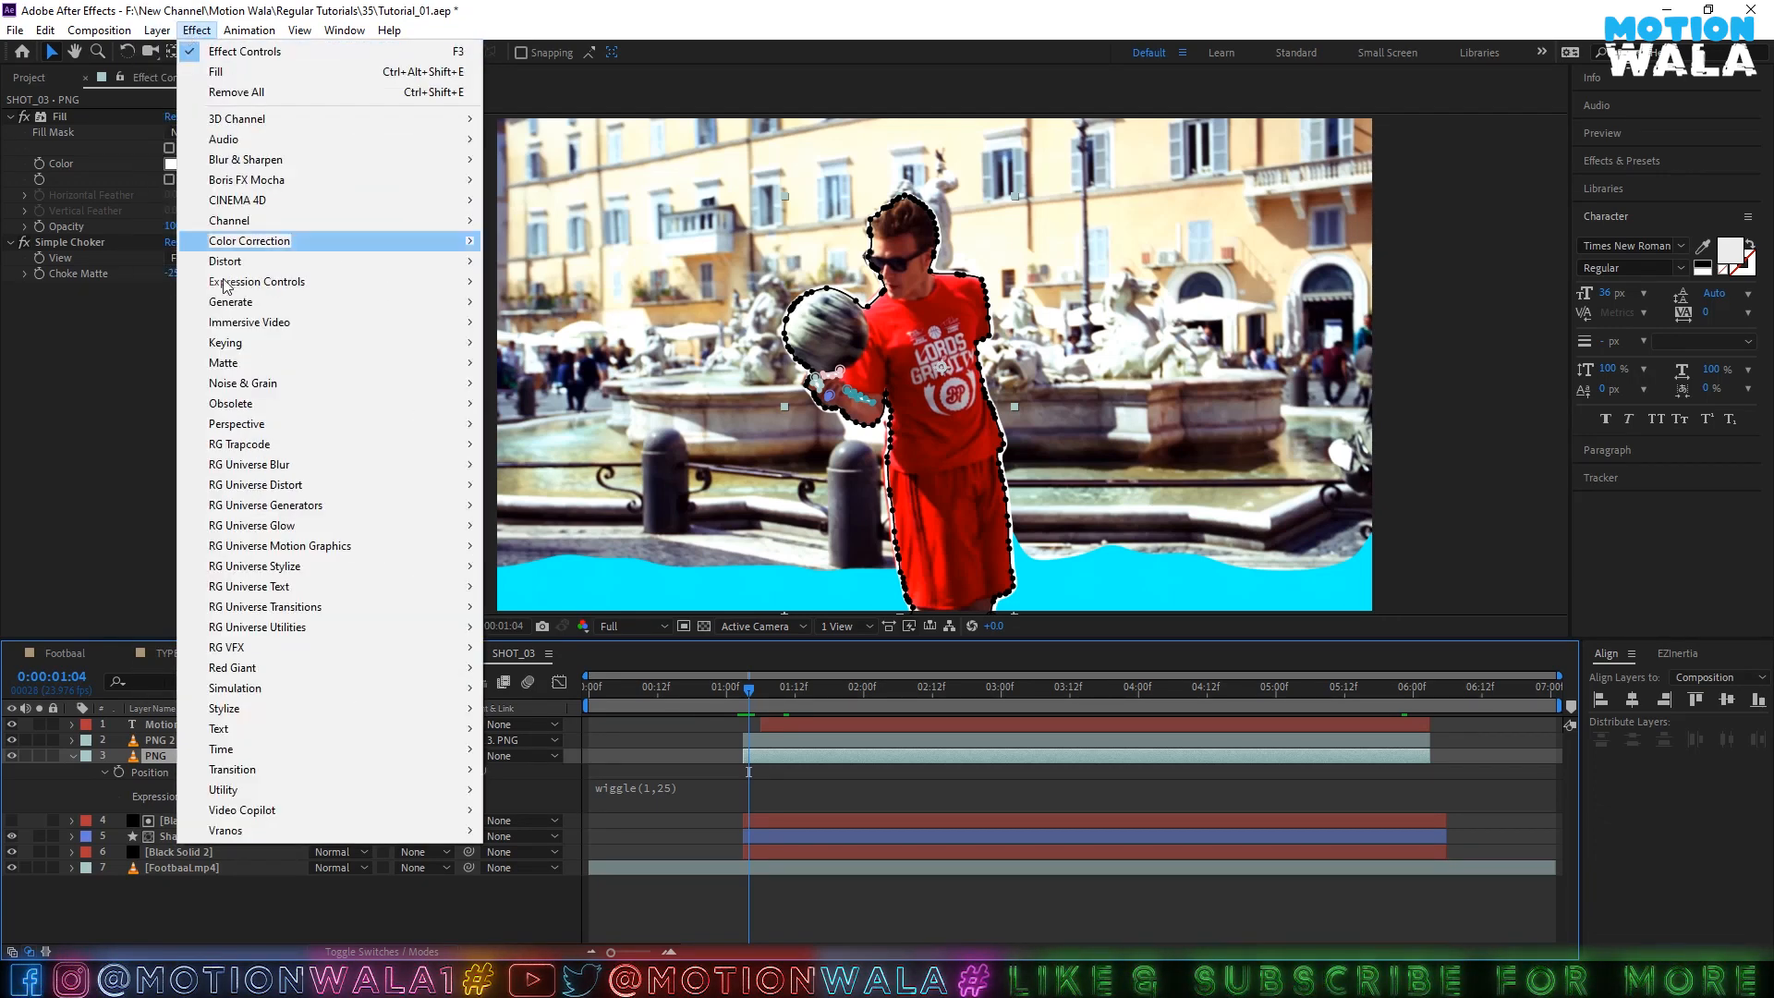
{"action": "mouse_move", "coordinate": [244, 229]}
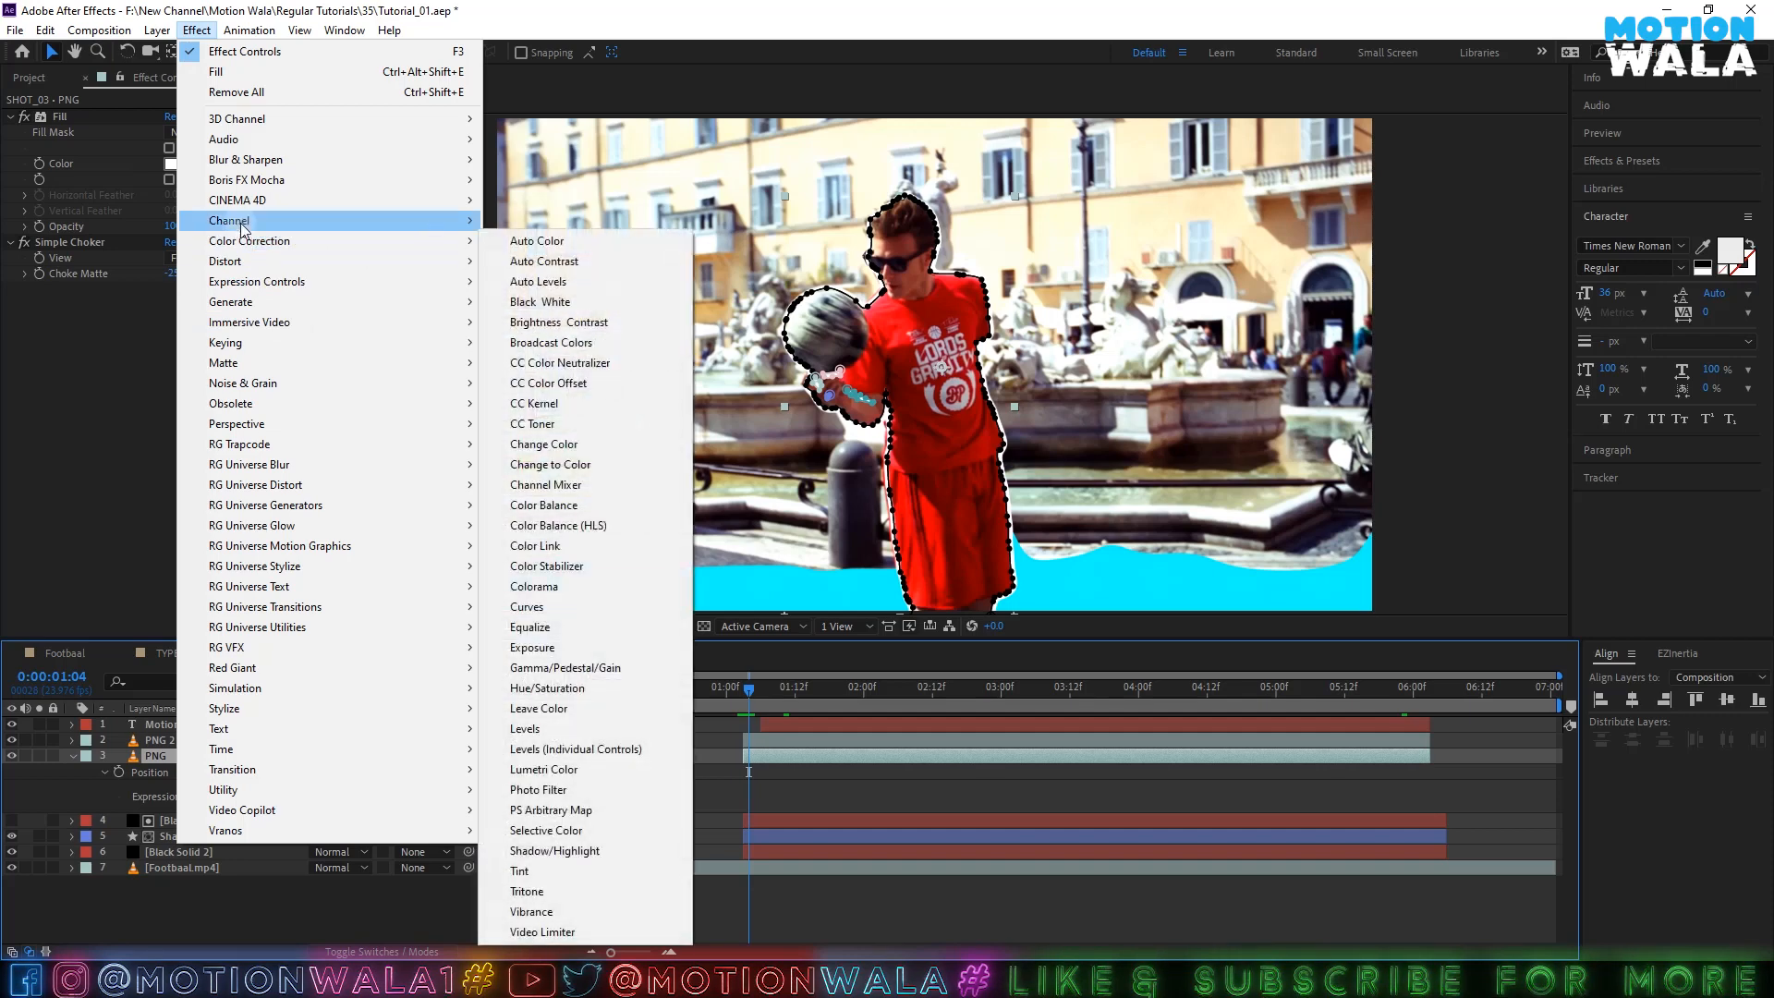
{"action": "mouse_move", "coordinate": [246, 281]}
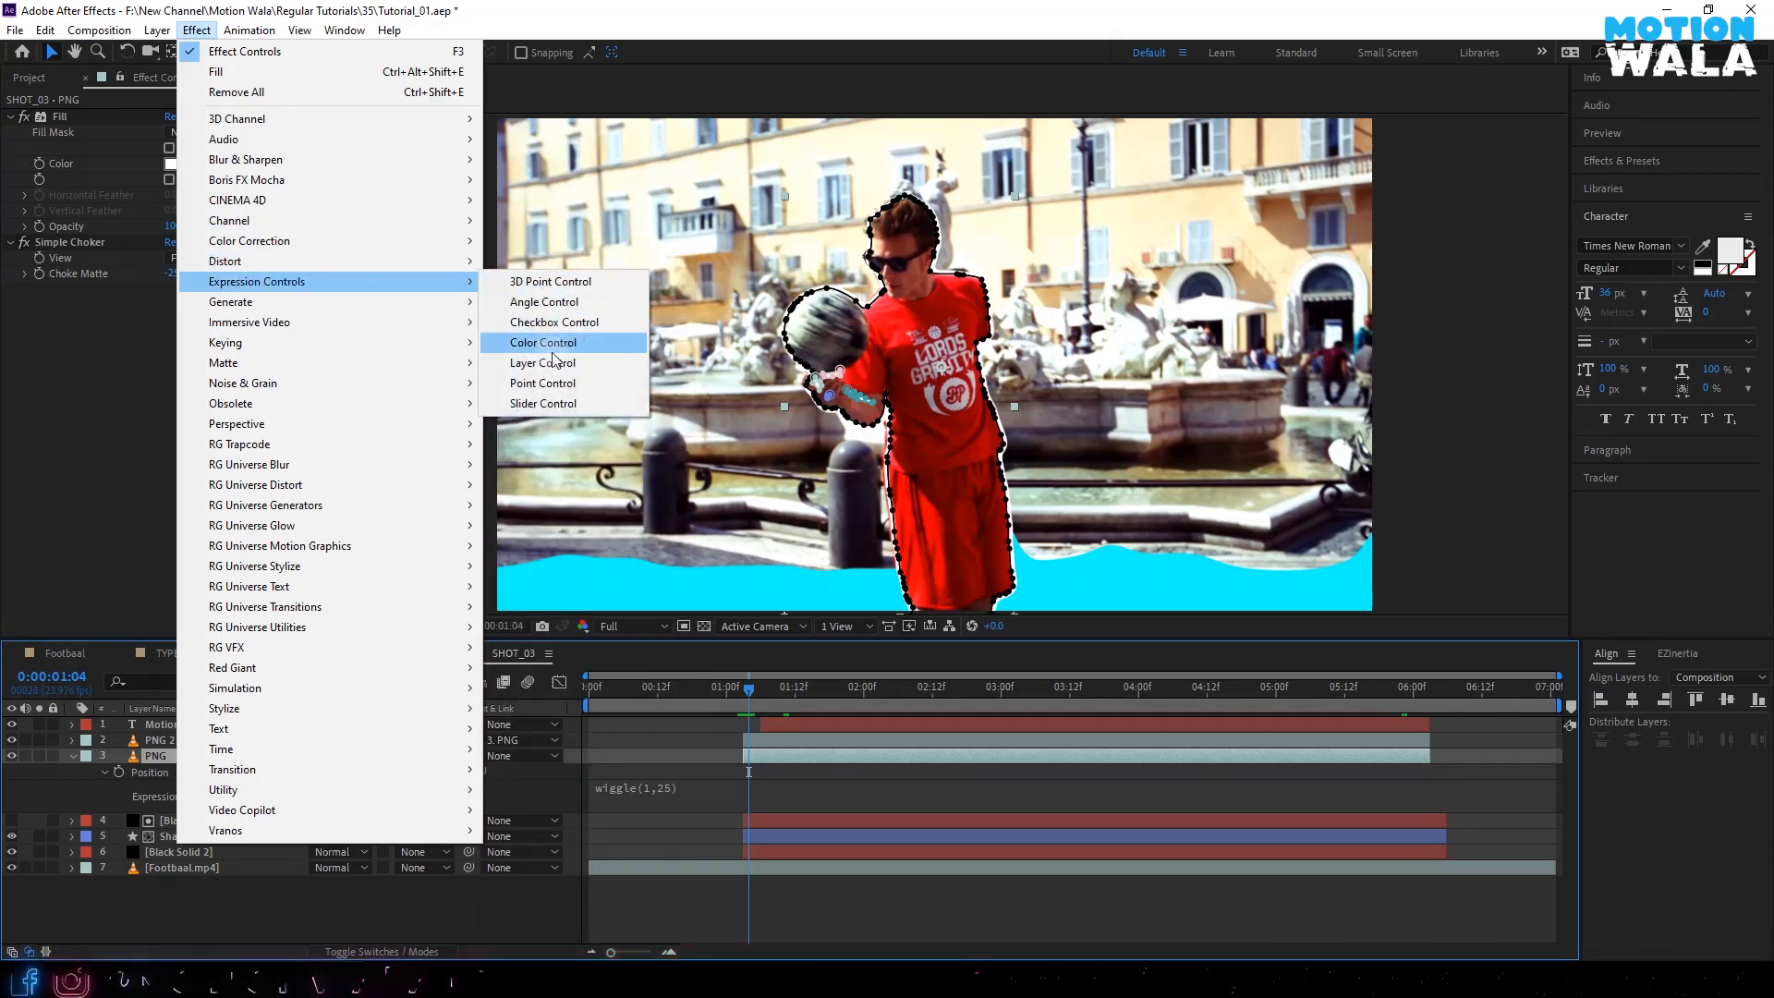
{"action": "left_click", "coordinate": [522, 405]}
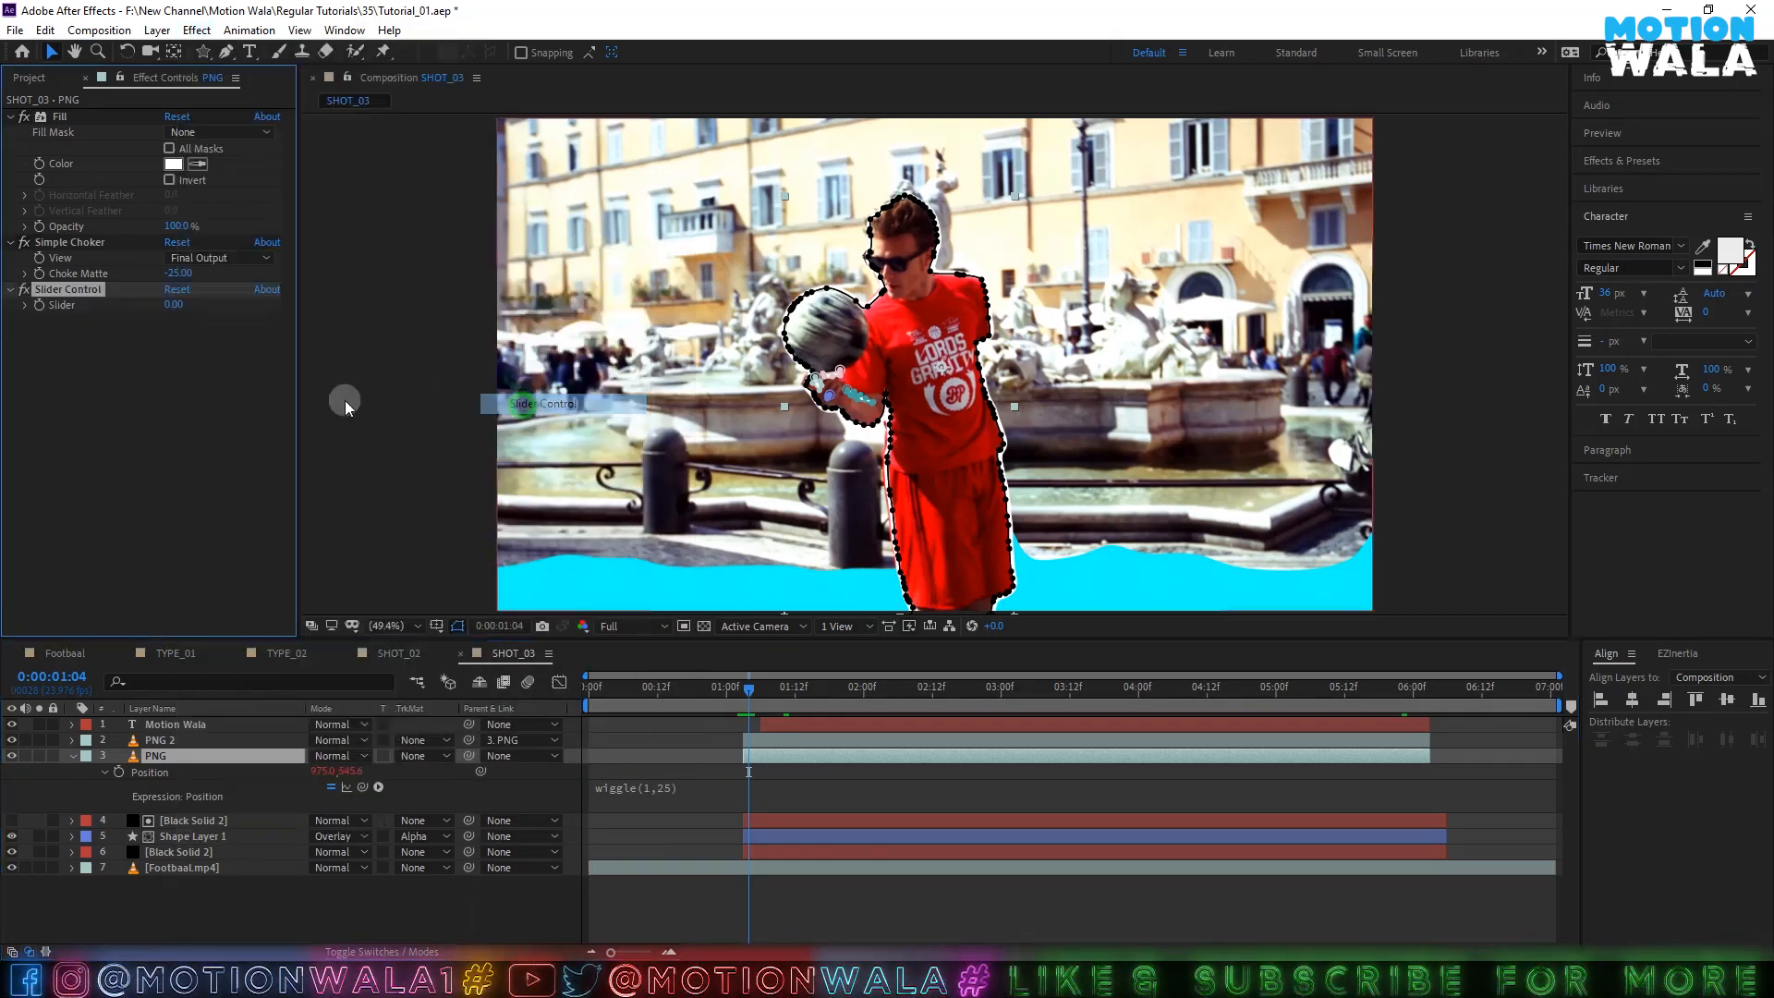
- Replace the amplitude in PNG's Position wiggle with a link to the Slider Control, giving wiggle(1,effect("Slider Control")("Slider"))
{"action": "left_click", "coordinate": [76, 283]}
{"action": "left_click", "coordinate": [72, 290]}
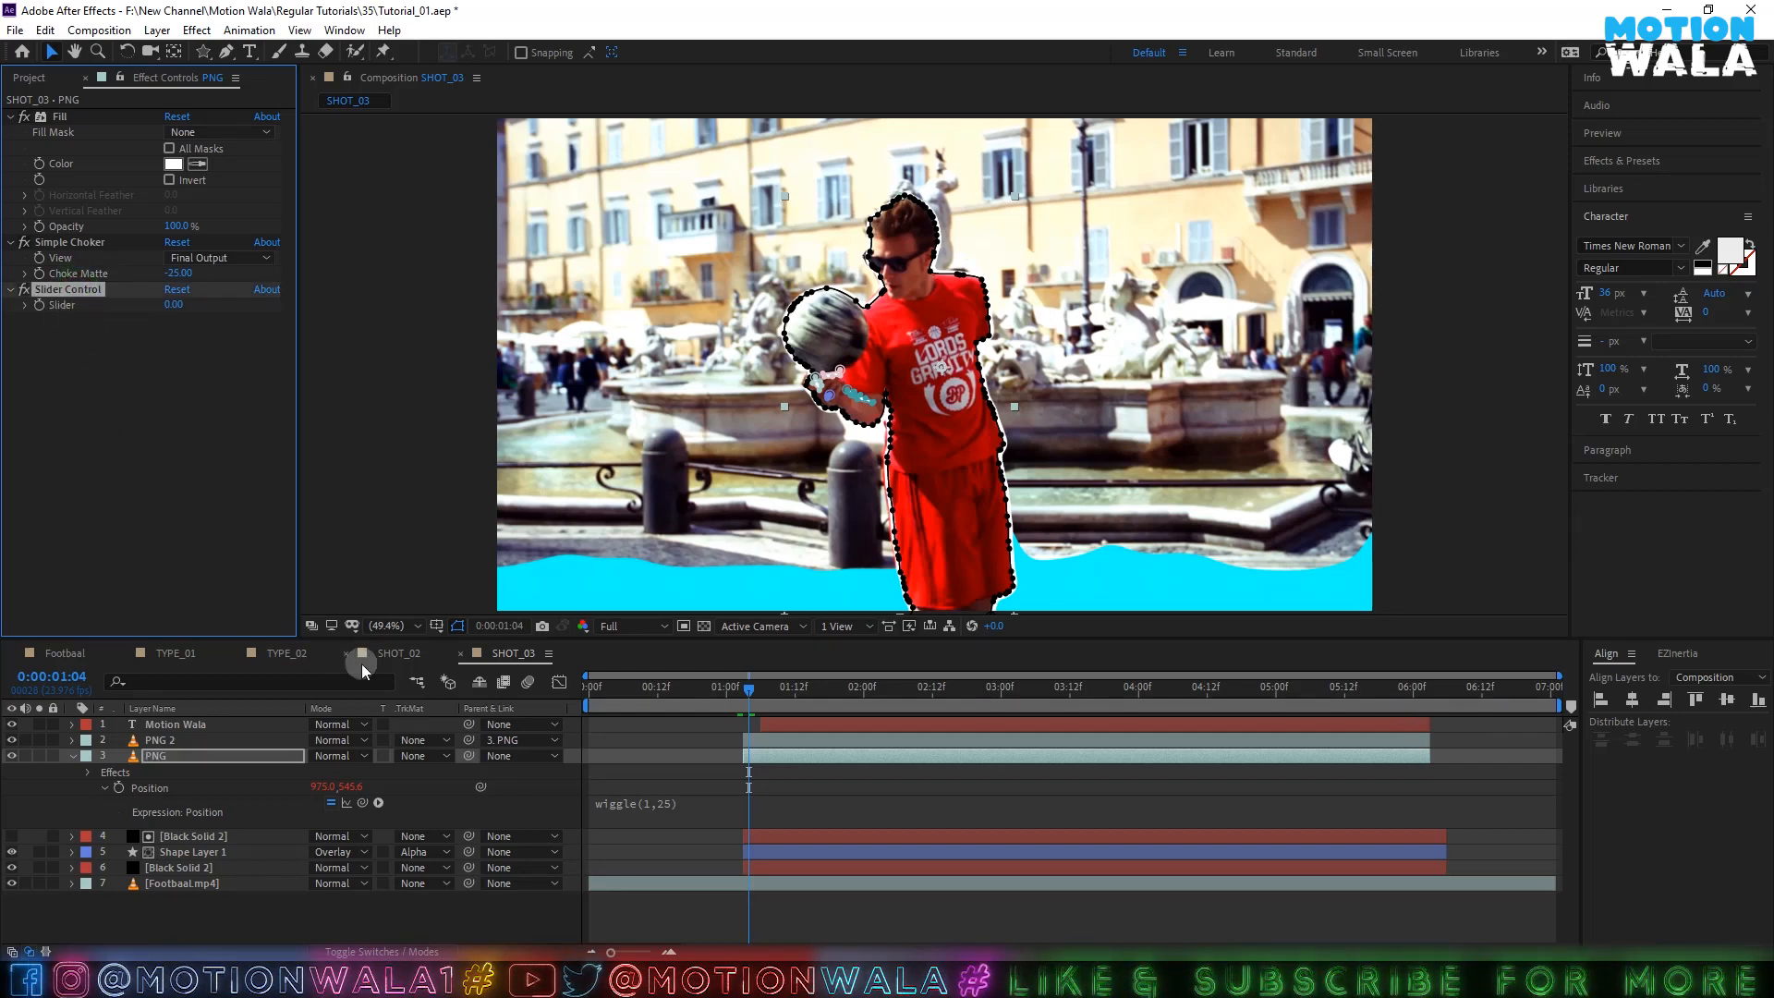
{"action": "left_click", "coordinate": [673, 802]}
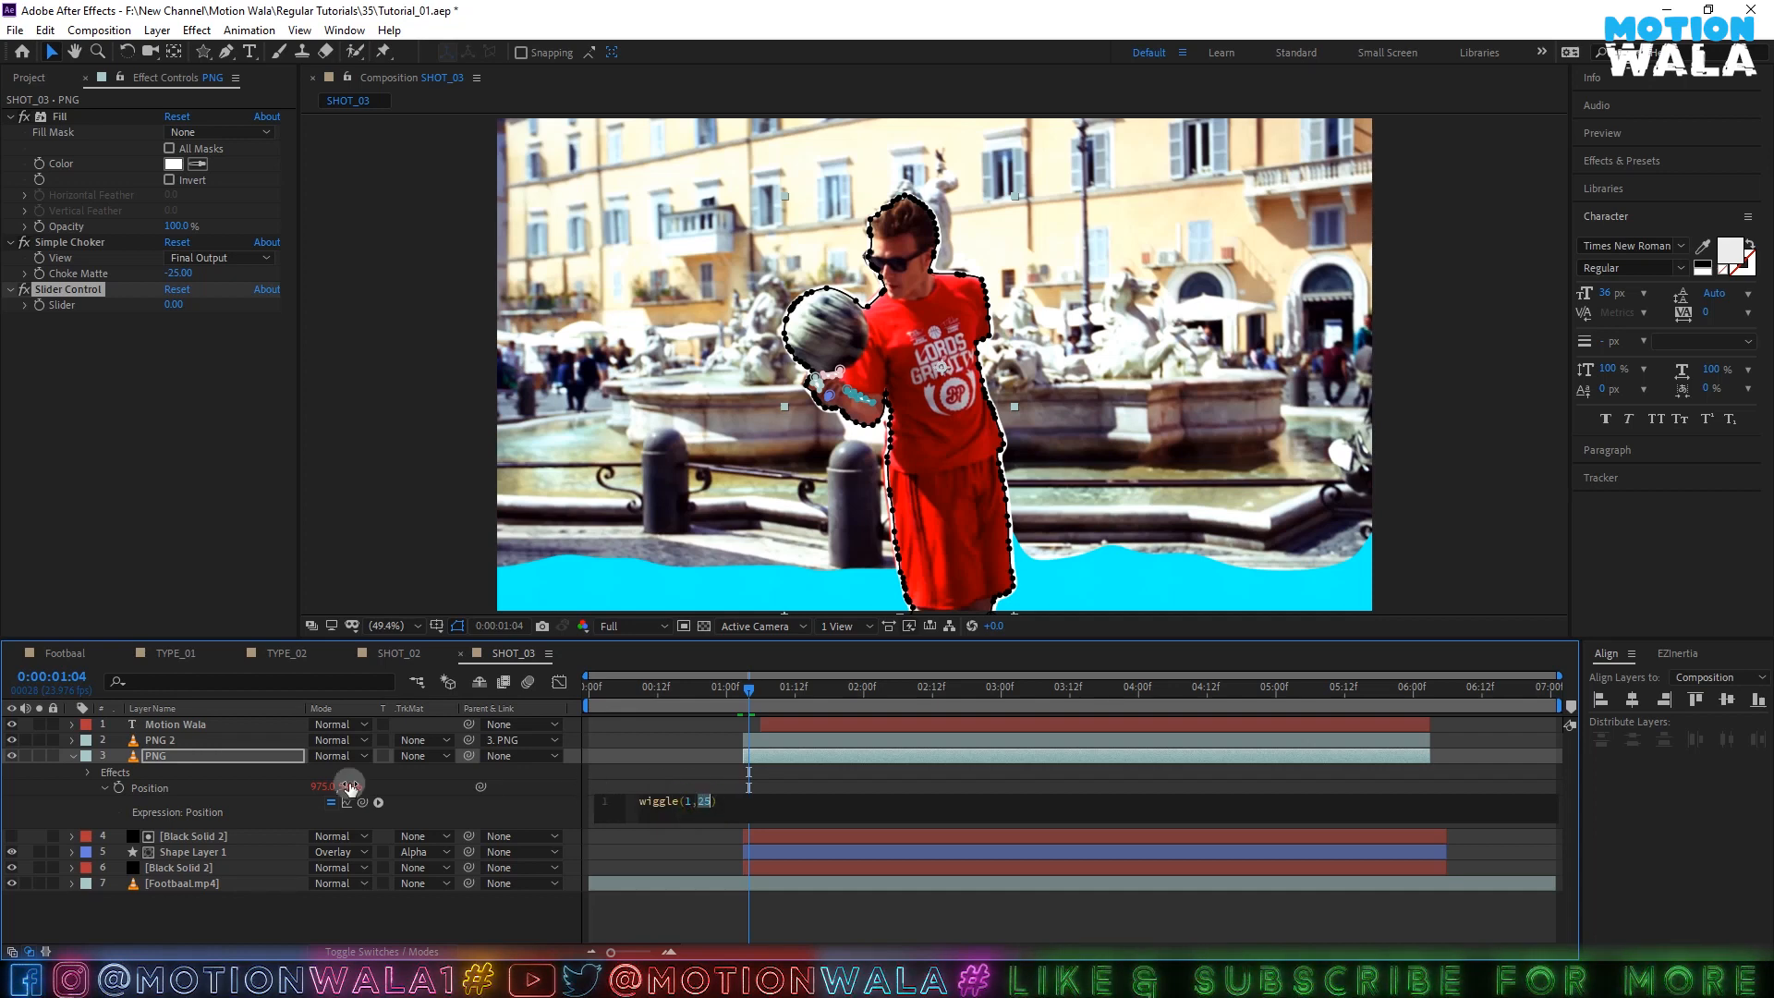
{"action": "left_click_drag", "start_coordinate": [363, 802], "coordinate": [64, 297]}
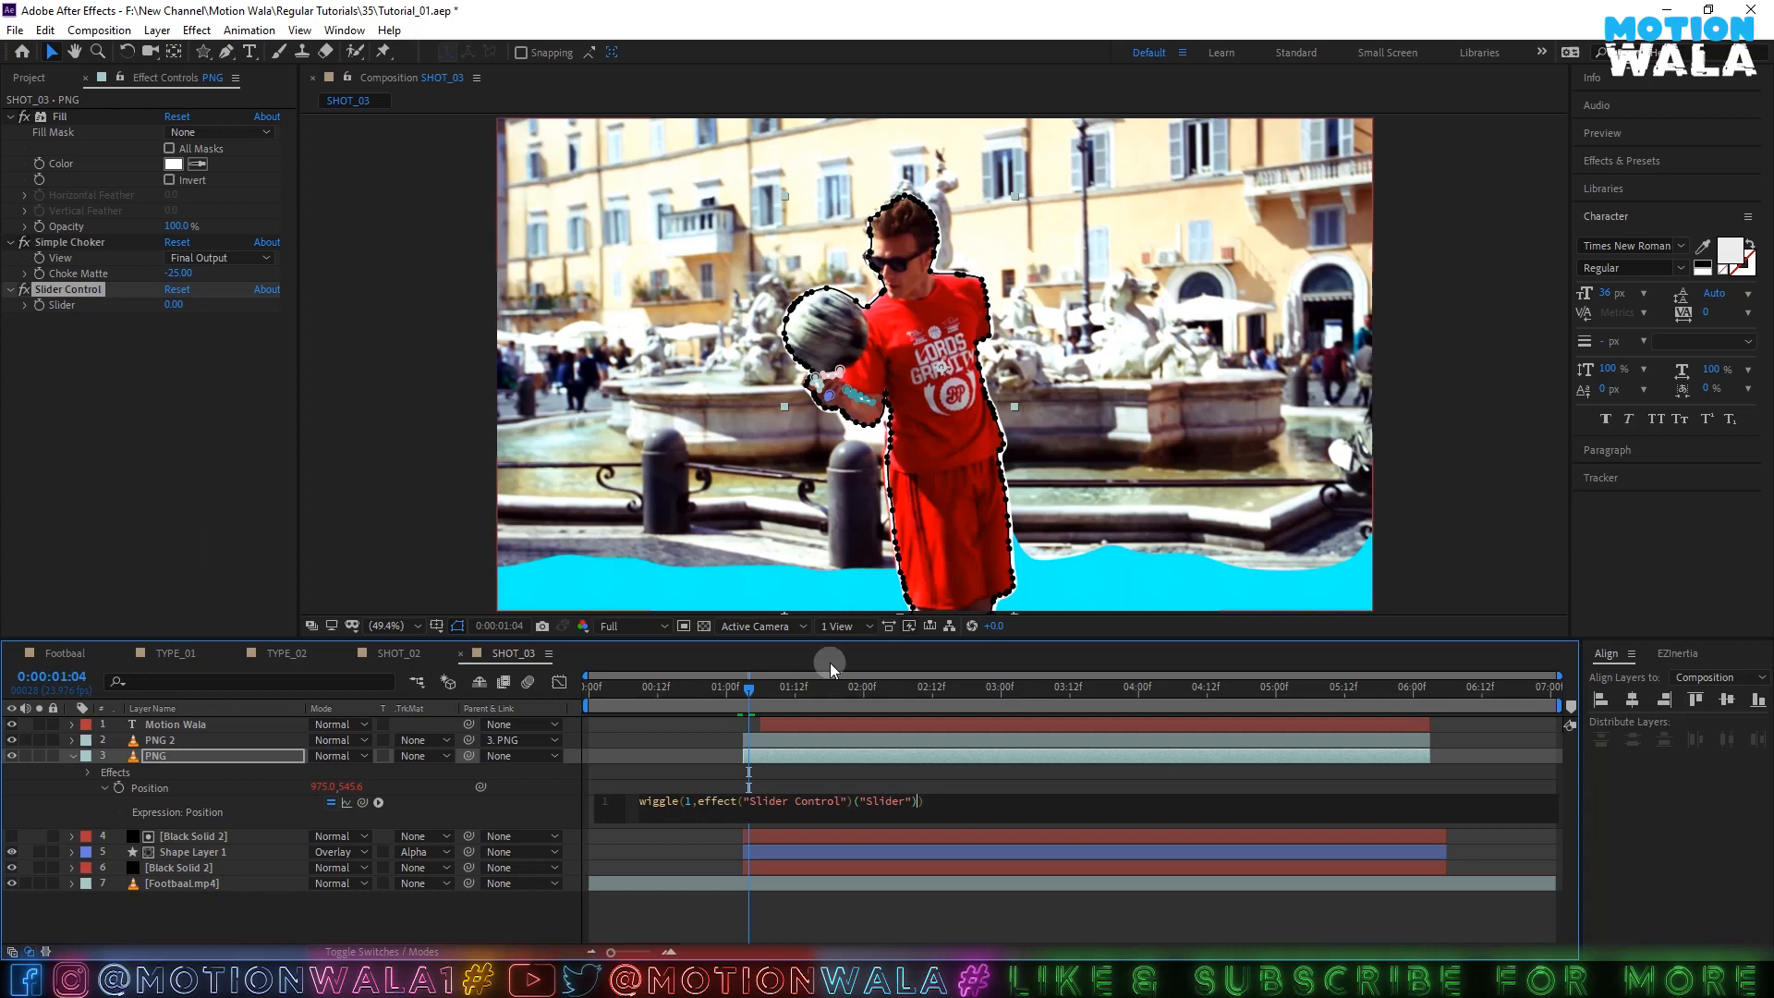
{"action": "left_click", "coordinate": [700, 790]}
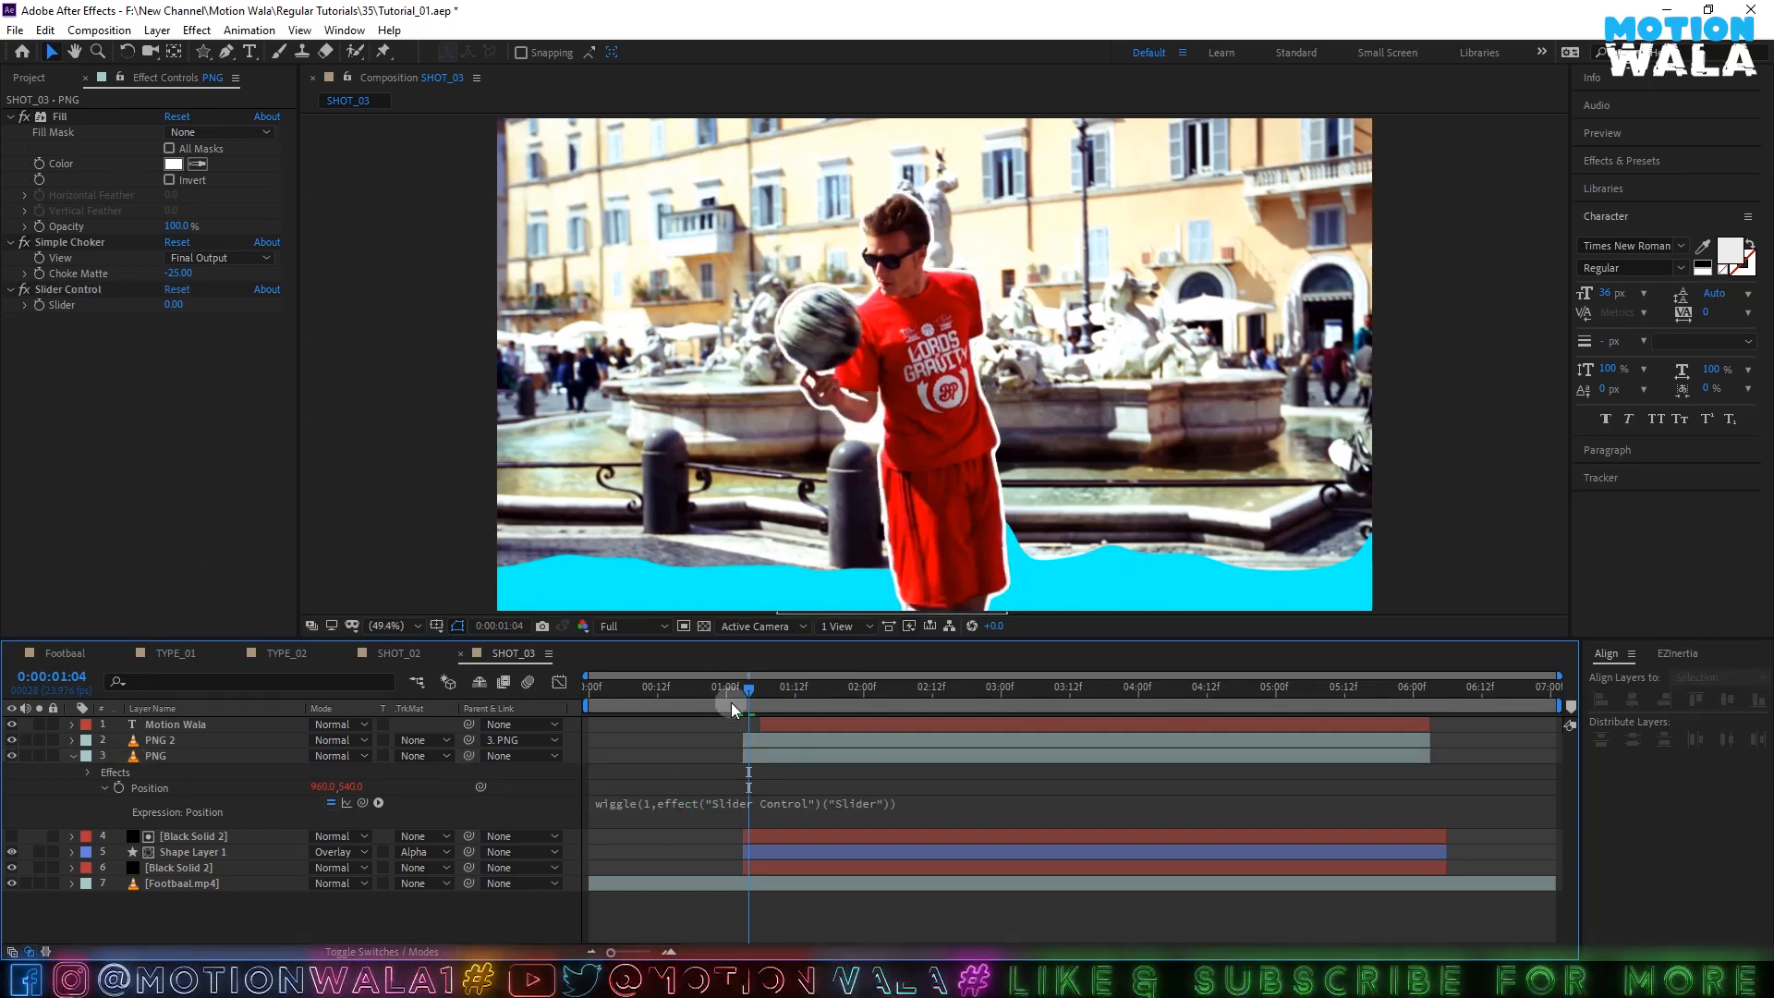
- Start keyframing the PNG layer's Slider at 0 and place that keyframe in line with the first Scale keyframe
{"action": "left_click", "coordinate": [763, 755]}
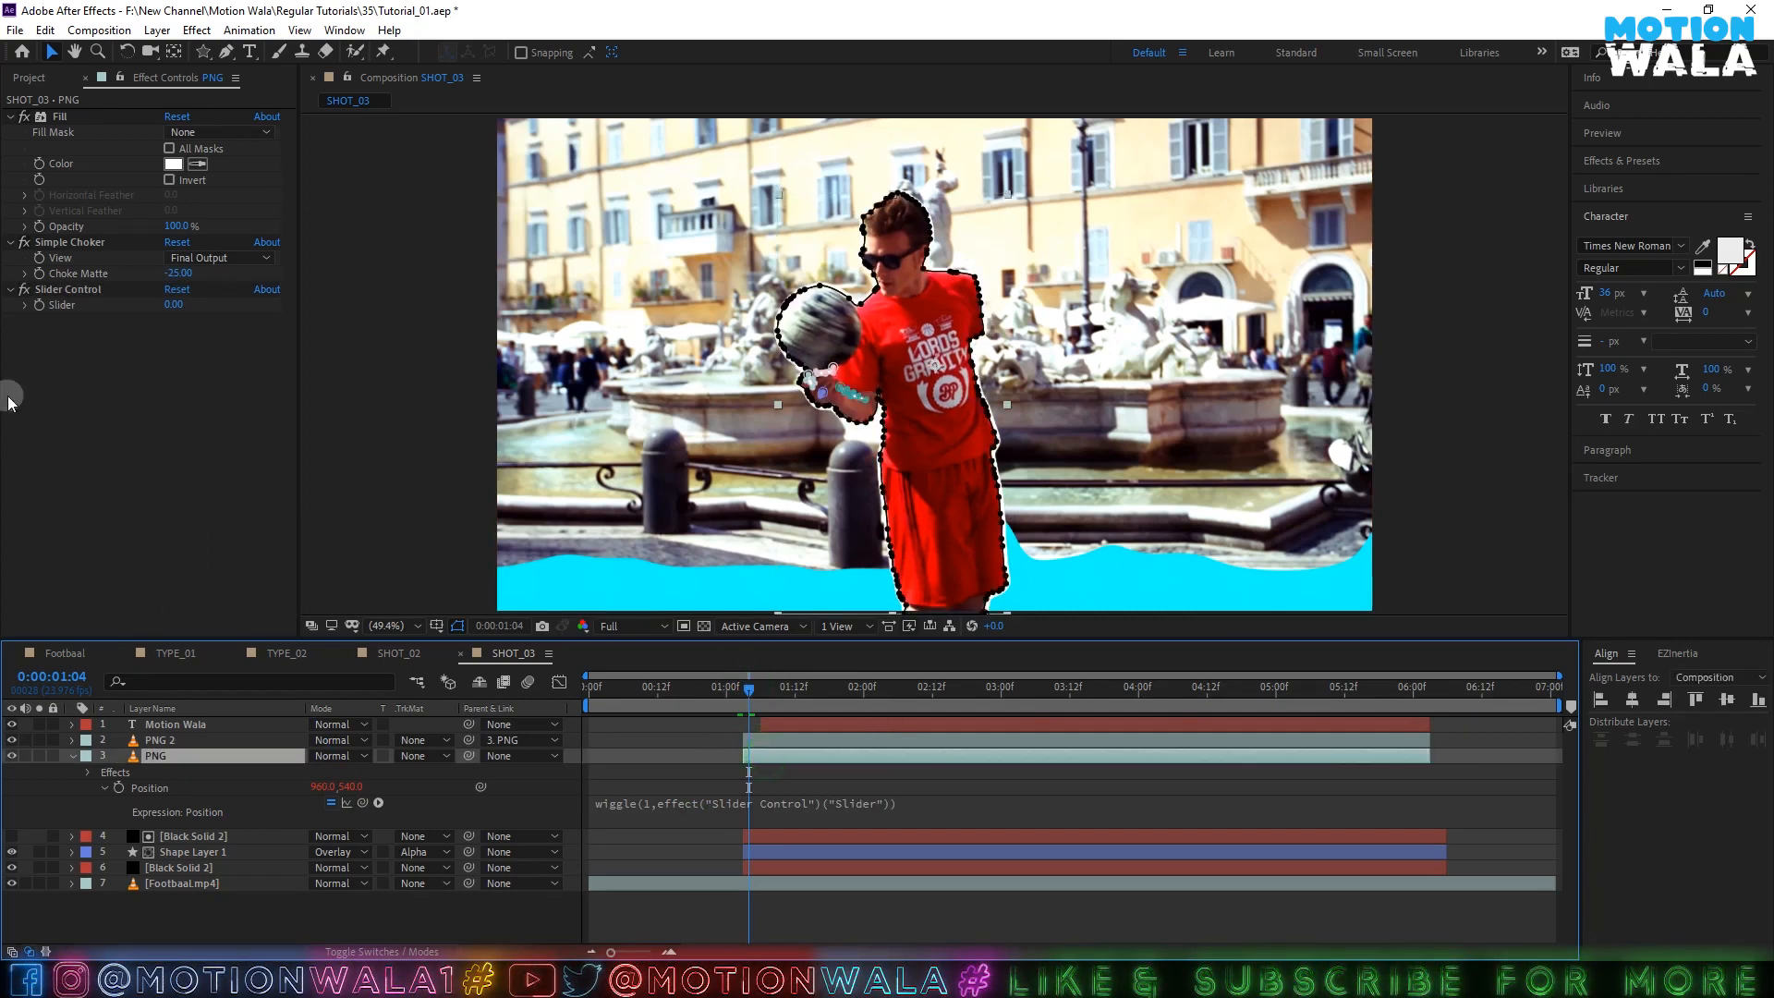
{"action": "left_click", "coordinate": [46, 312]}
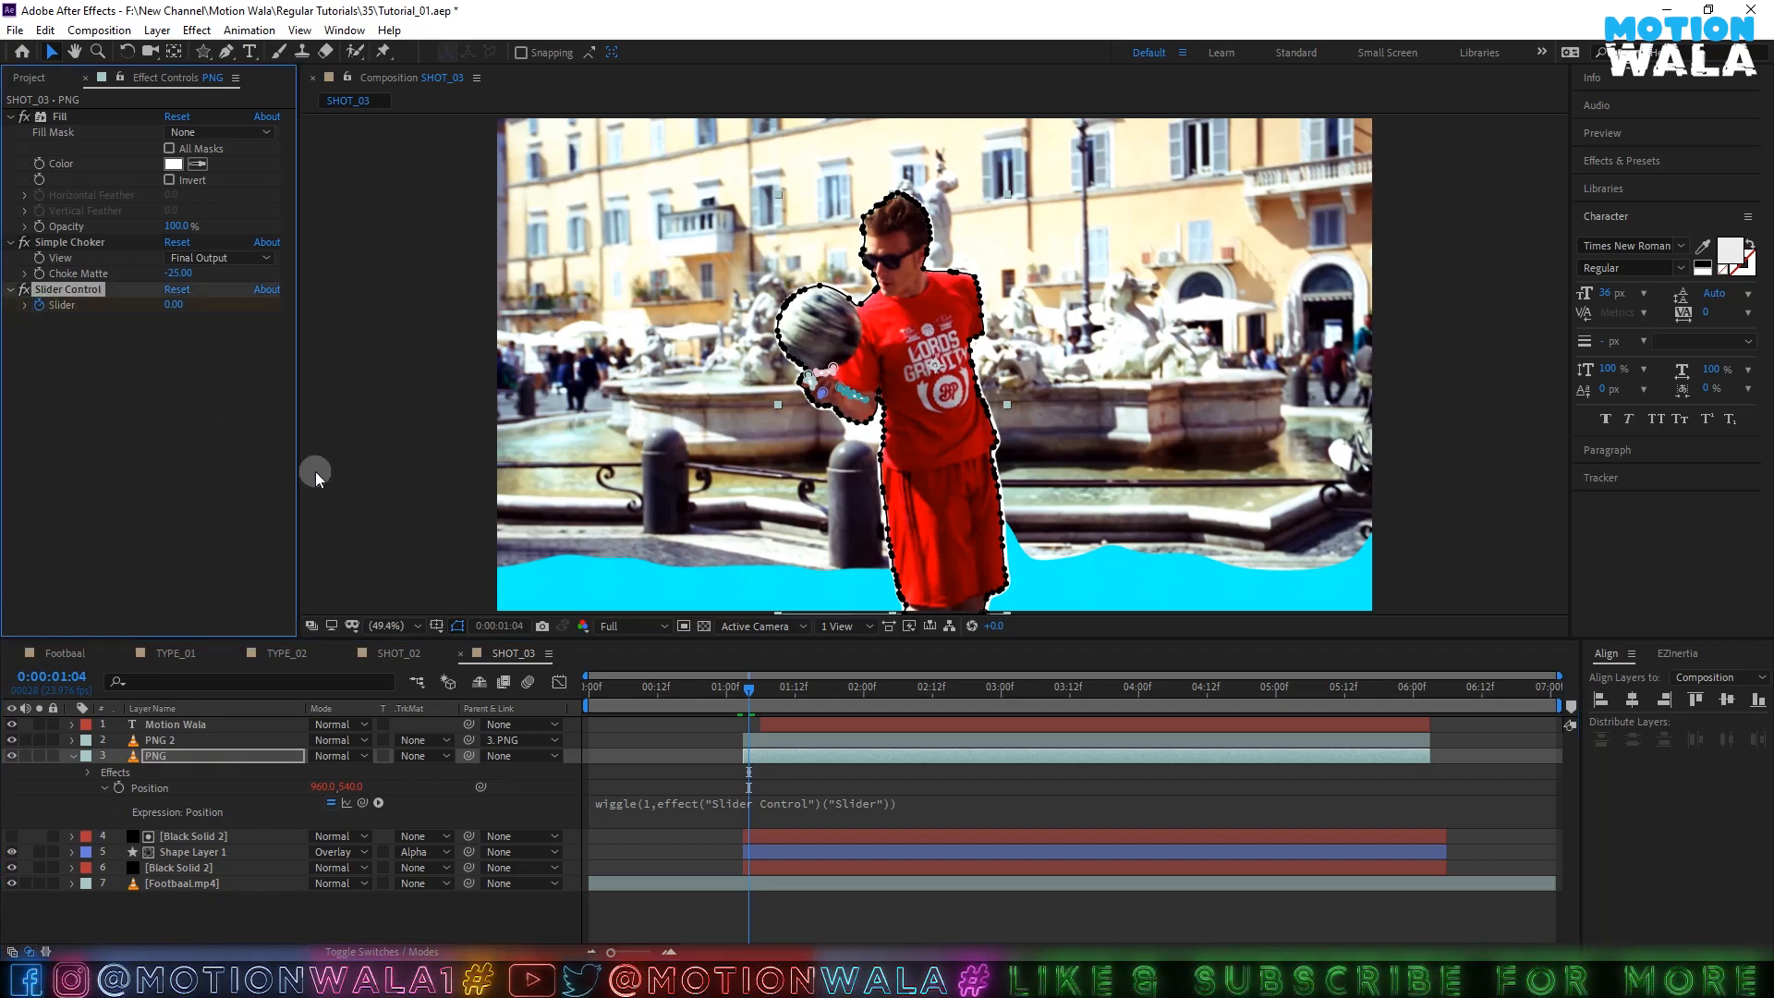
{"action": "key", "text": "u"}
{"action": "left_click", "coordinate": [748, 810]}
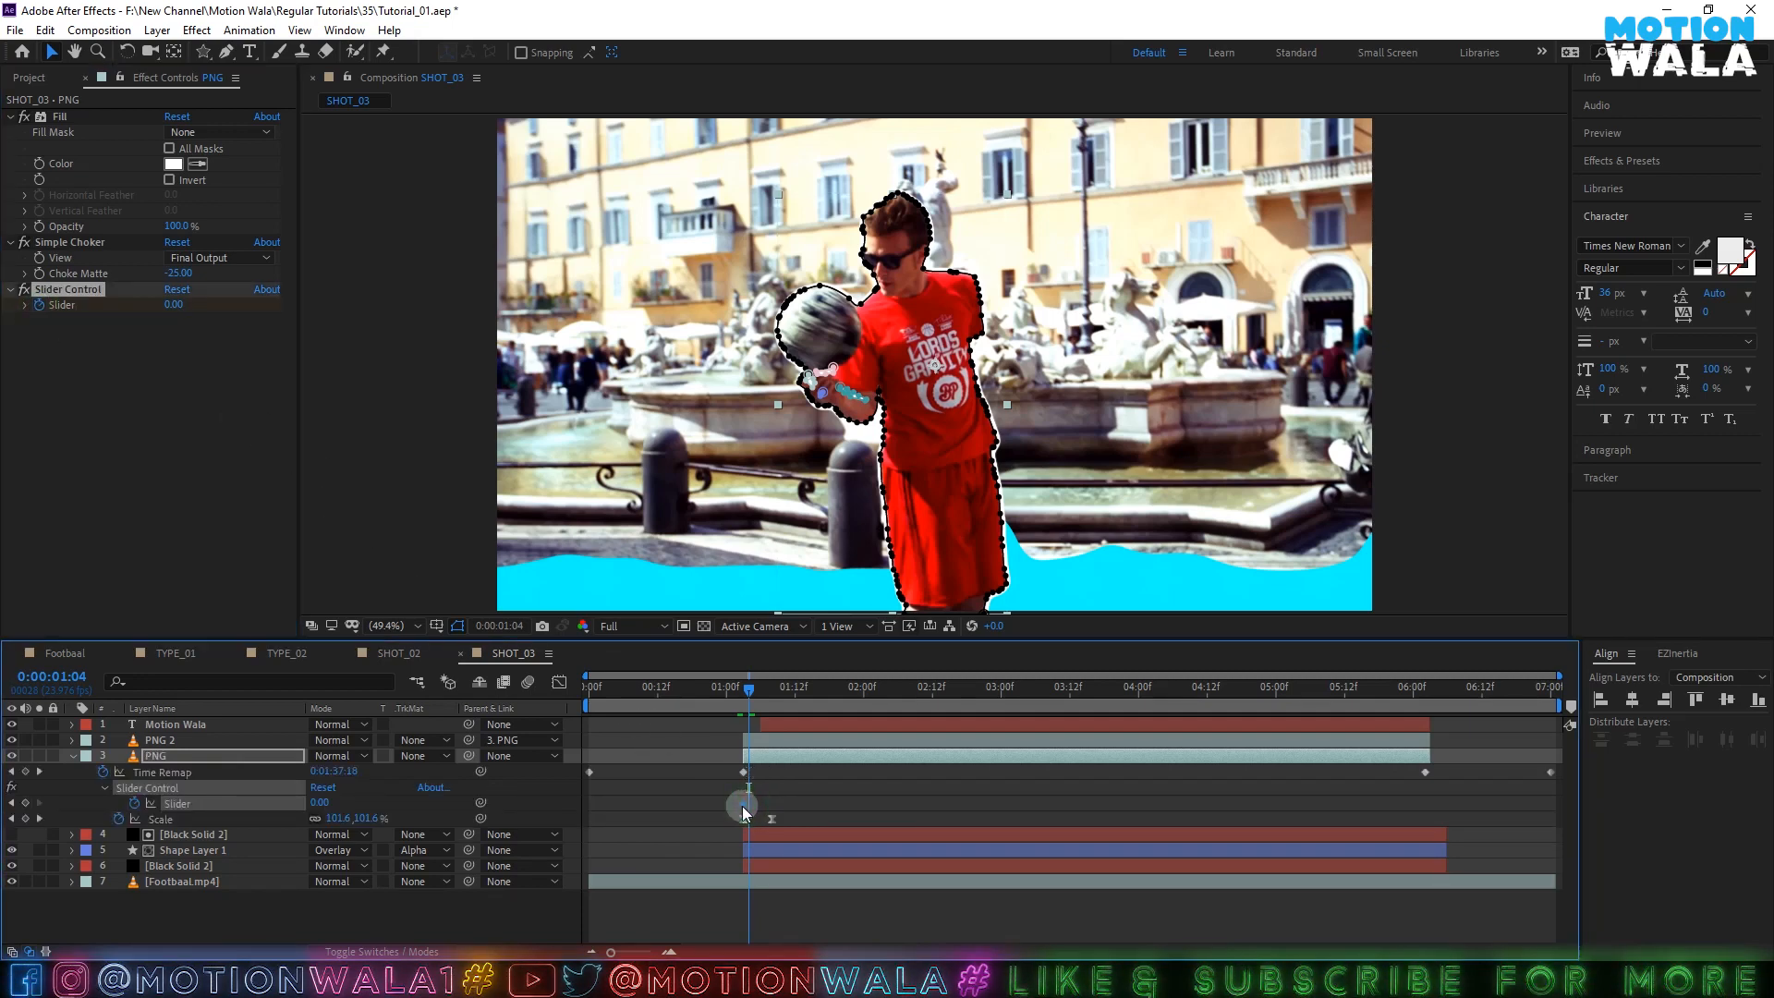
- Set PNG's Slider to 35 at 0:00:01:08, in line with the second Scale keyframe
{"action": "left_click_drag", "start_coordinate": [763, 685], "coordinate": [770, 686]}
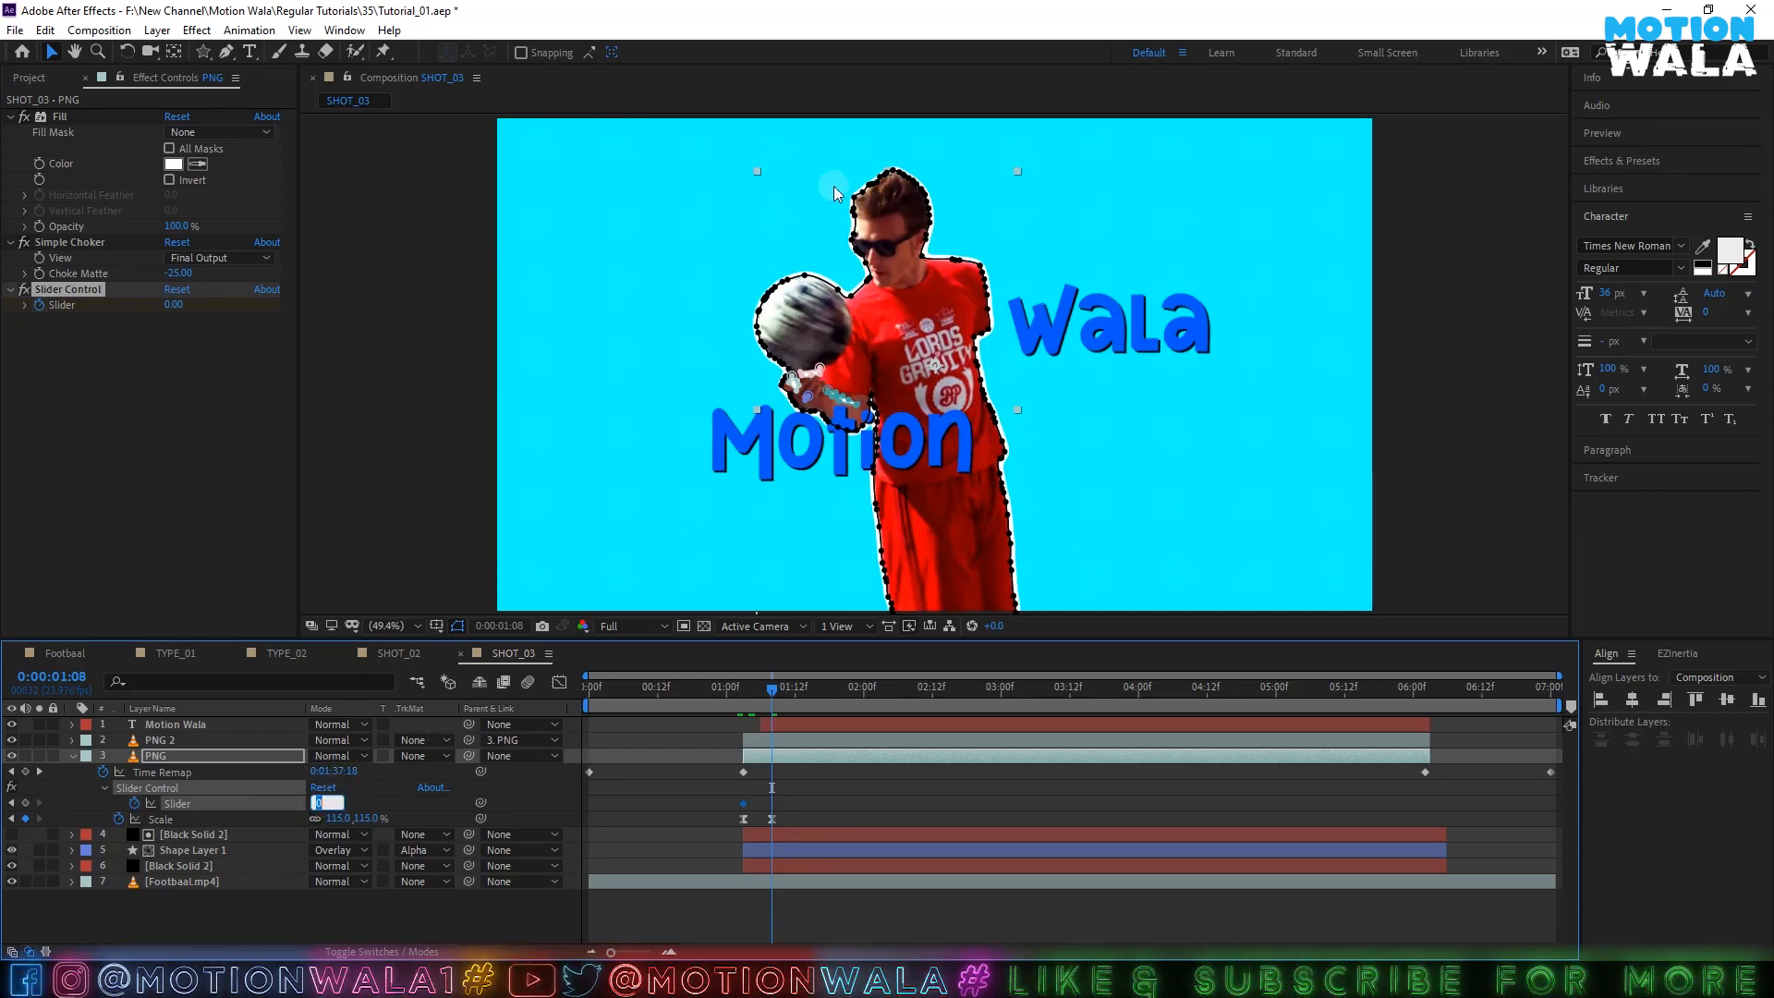
{"action": "type", "text": "25"}
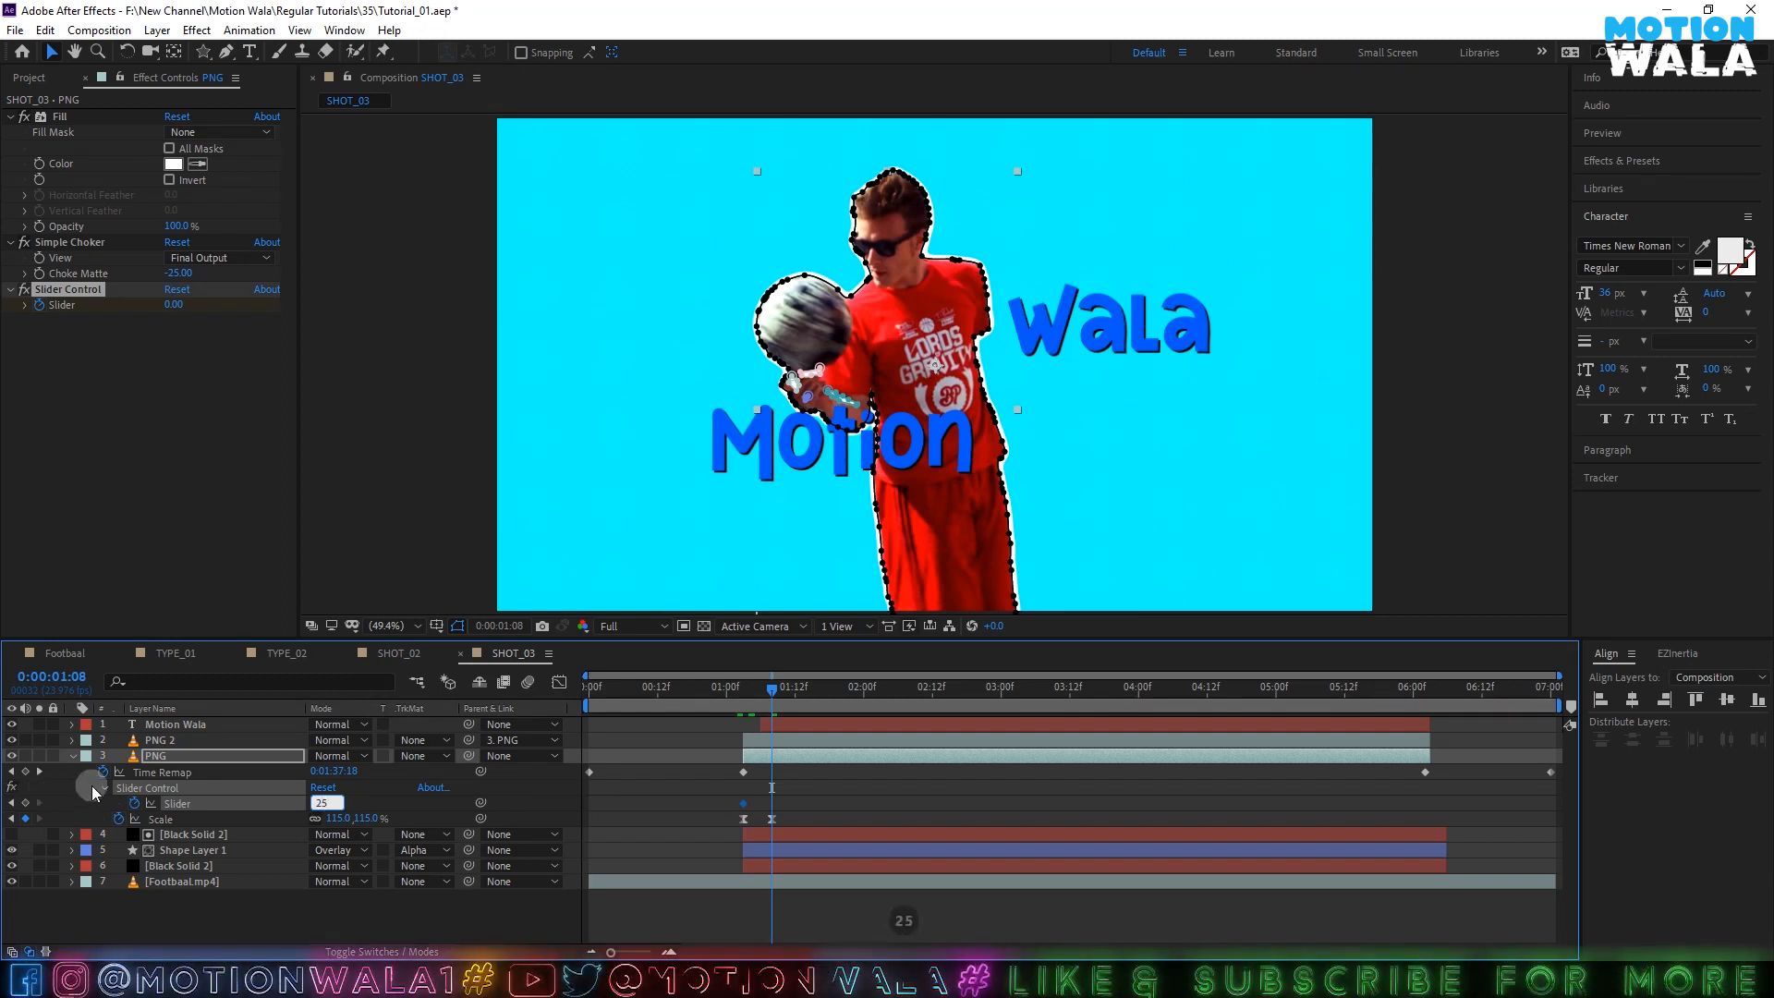
{"action": "key", "text": "BackSpace"}
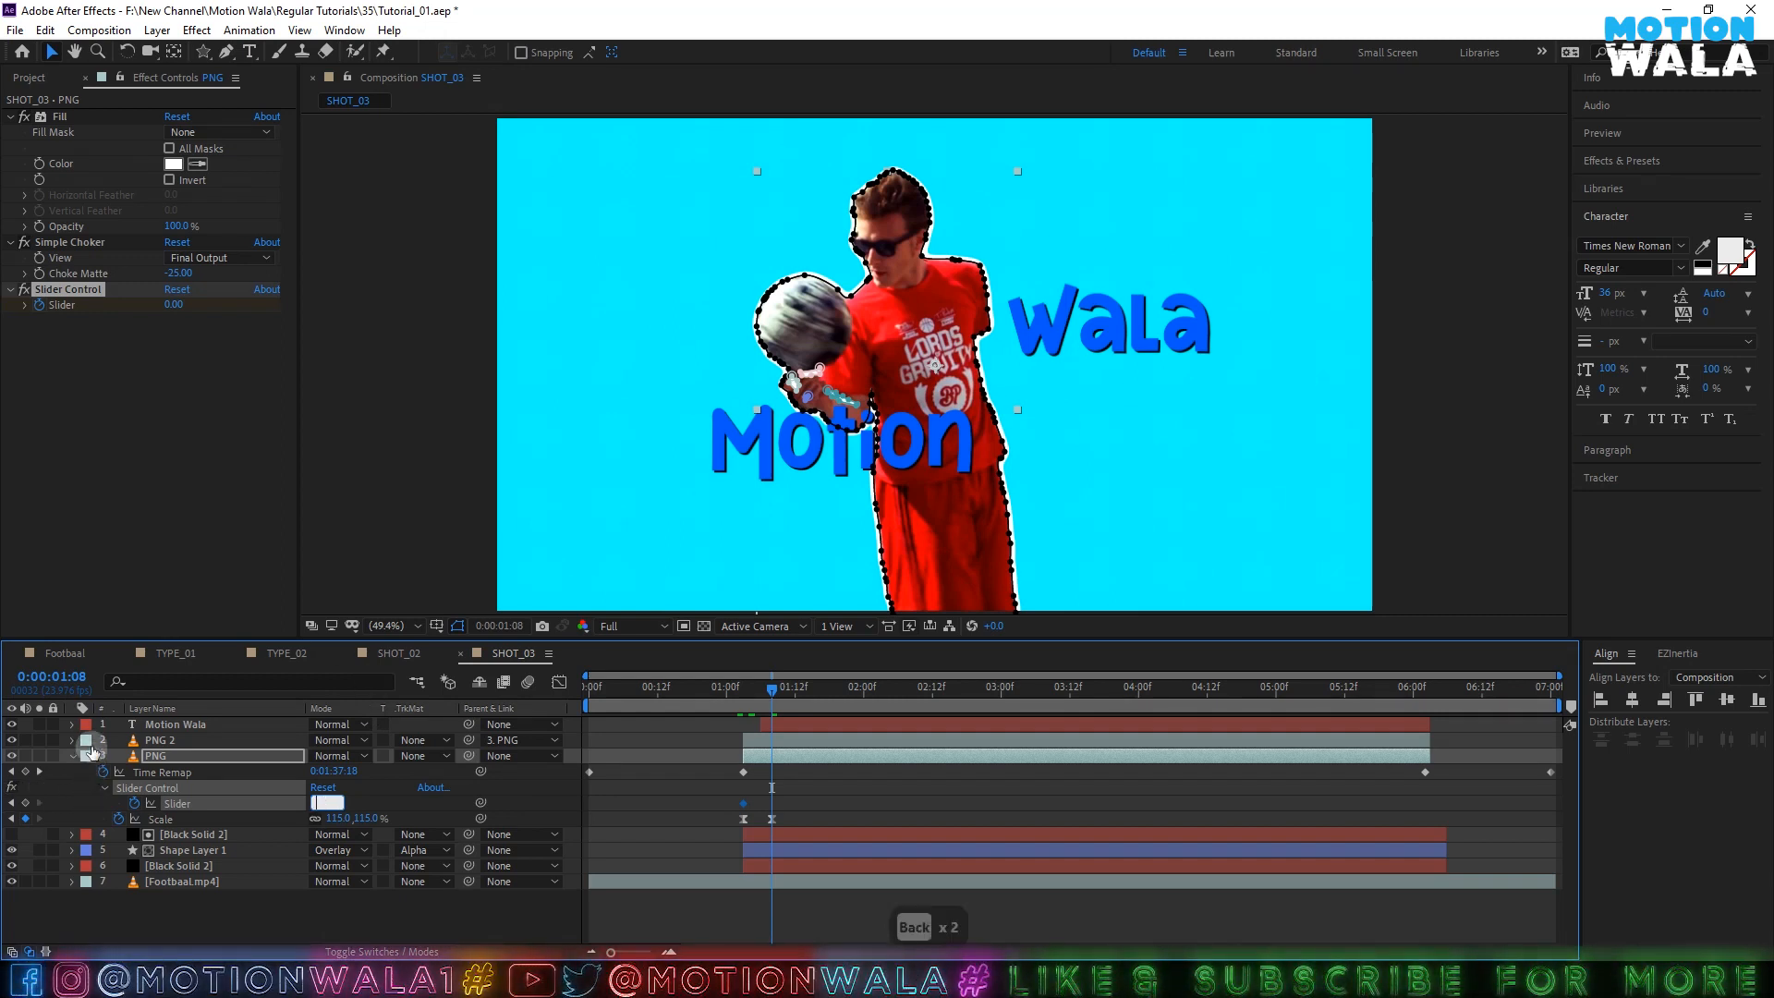
{"action": "left_click", "coordinate": [70, 785]}
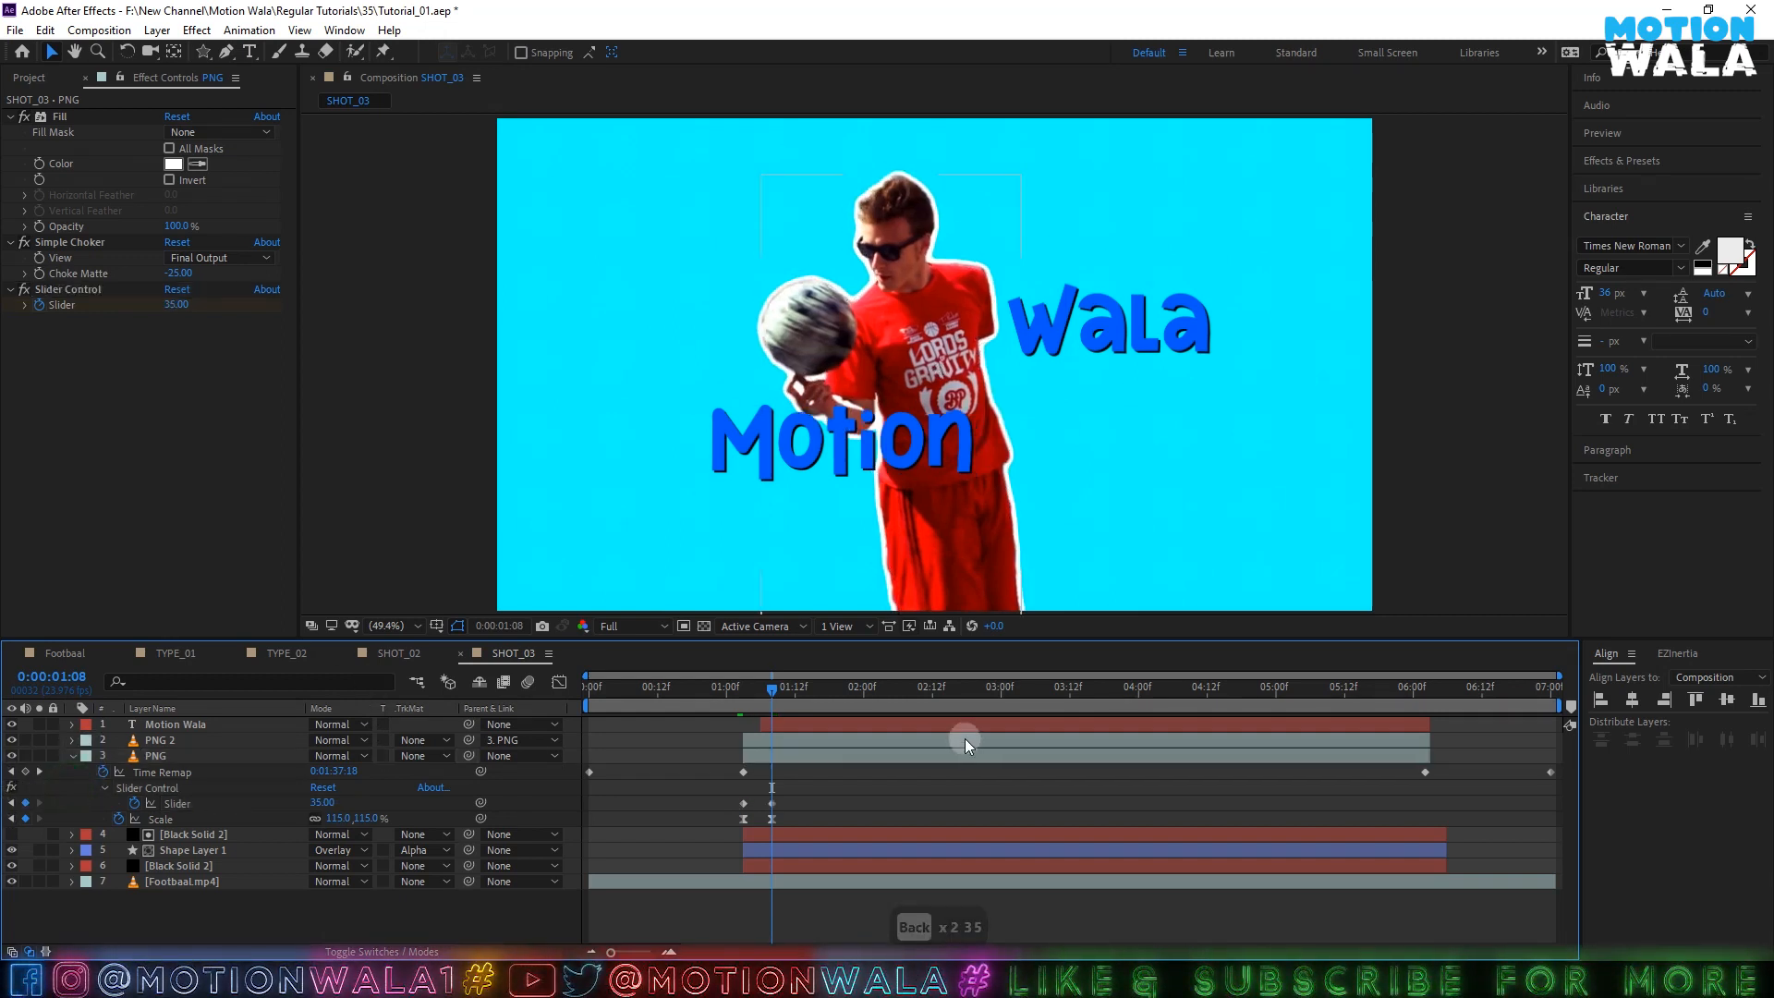
- Check the cutout's movement between 0:00:01:04 and 0:00:01:12 and save the project
{"action": "left_click", "coordinate": [746, 692]}
{"action": "mouse_move", "coordinate": [745, 694]}
{"action": "left_mouse_down"}
{"action": "mouse_move", "coordinate": [778, 699]}
{"action": "mouse_move", "coordinate": [748, 706]}
{"action": "left_mouse_up"}
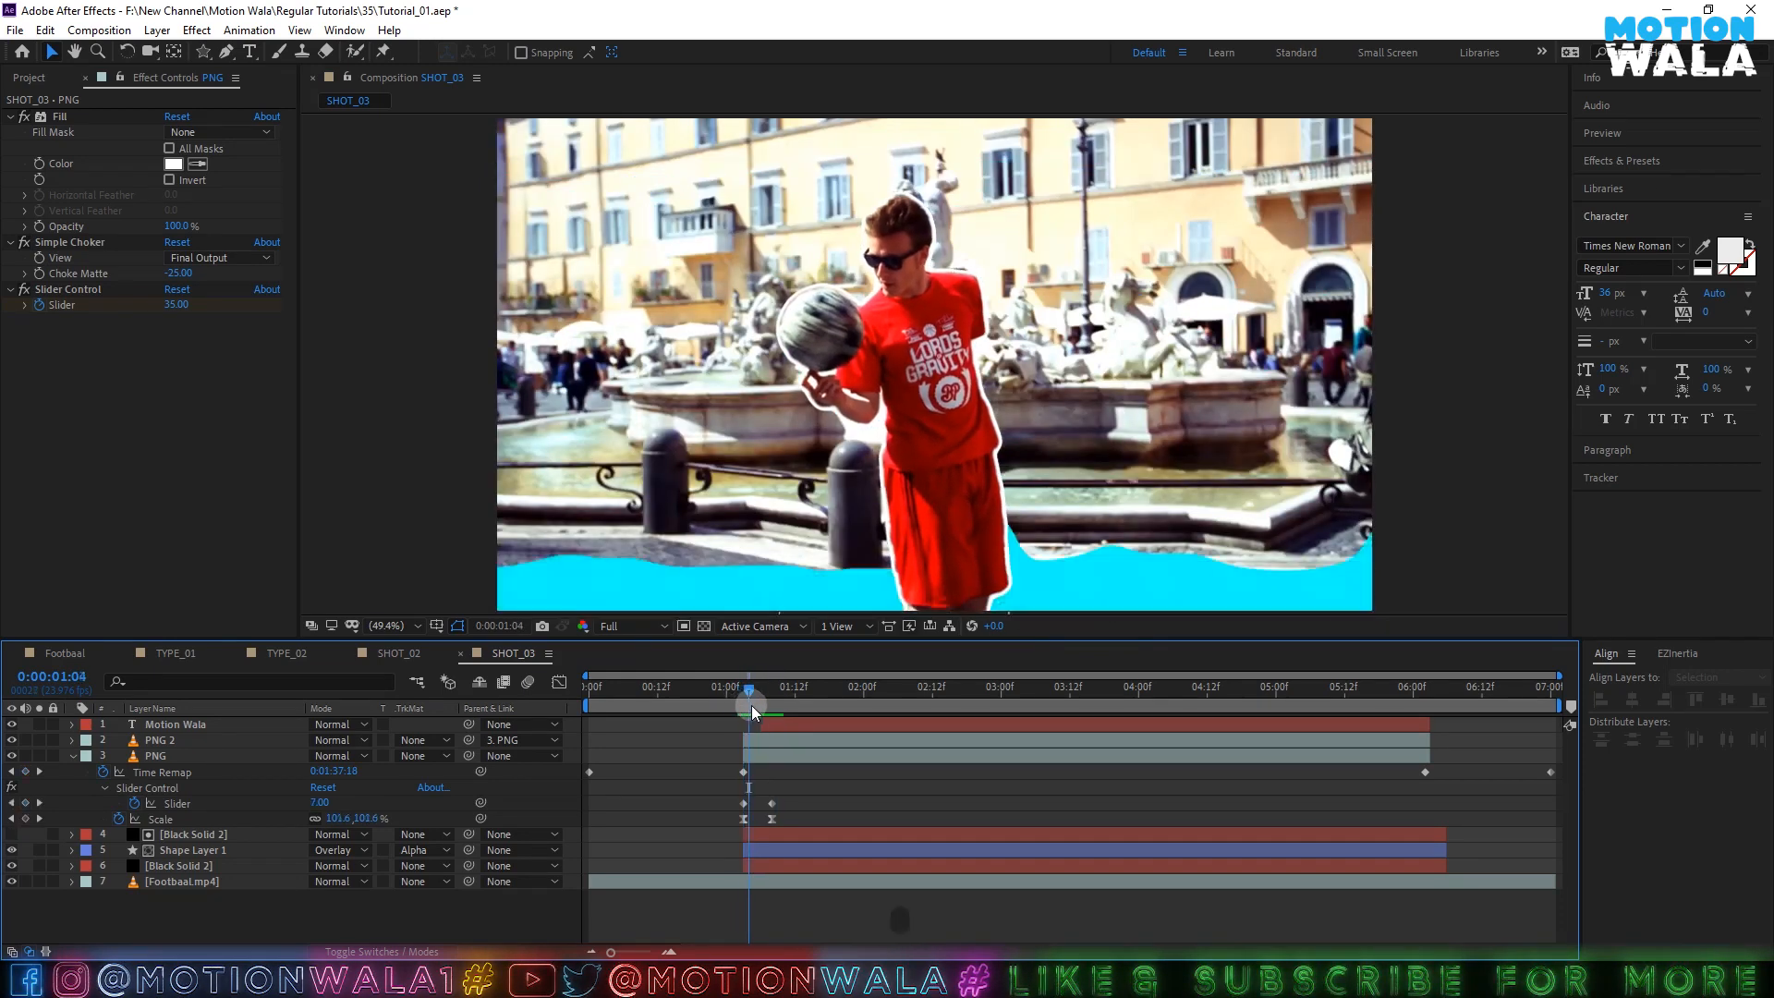
{"action": "left_click_drag", "start_coordinate": [862, 684], "coordinate": [794, 686]}
{"action": "key", "text": "ctrl+s"}
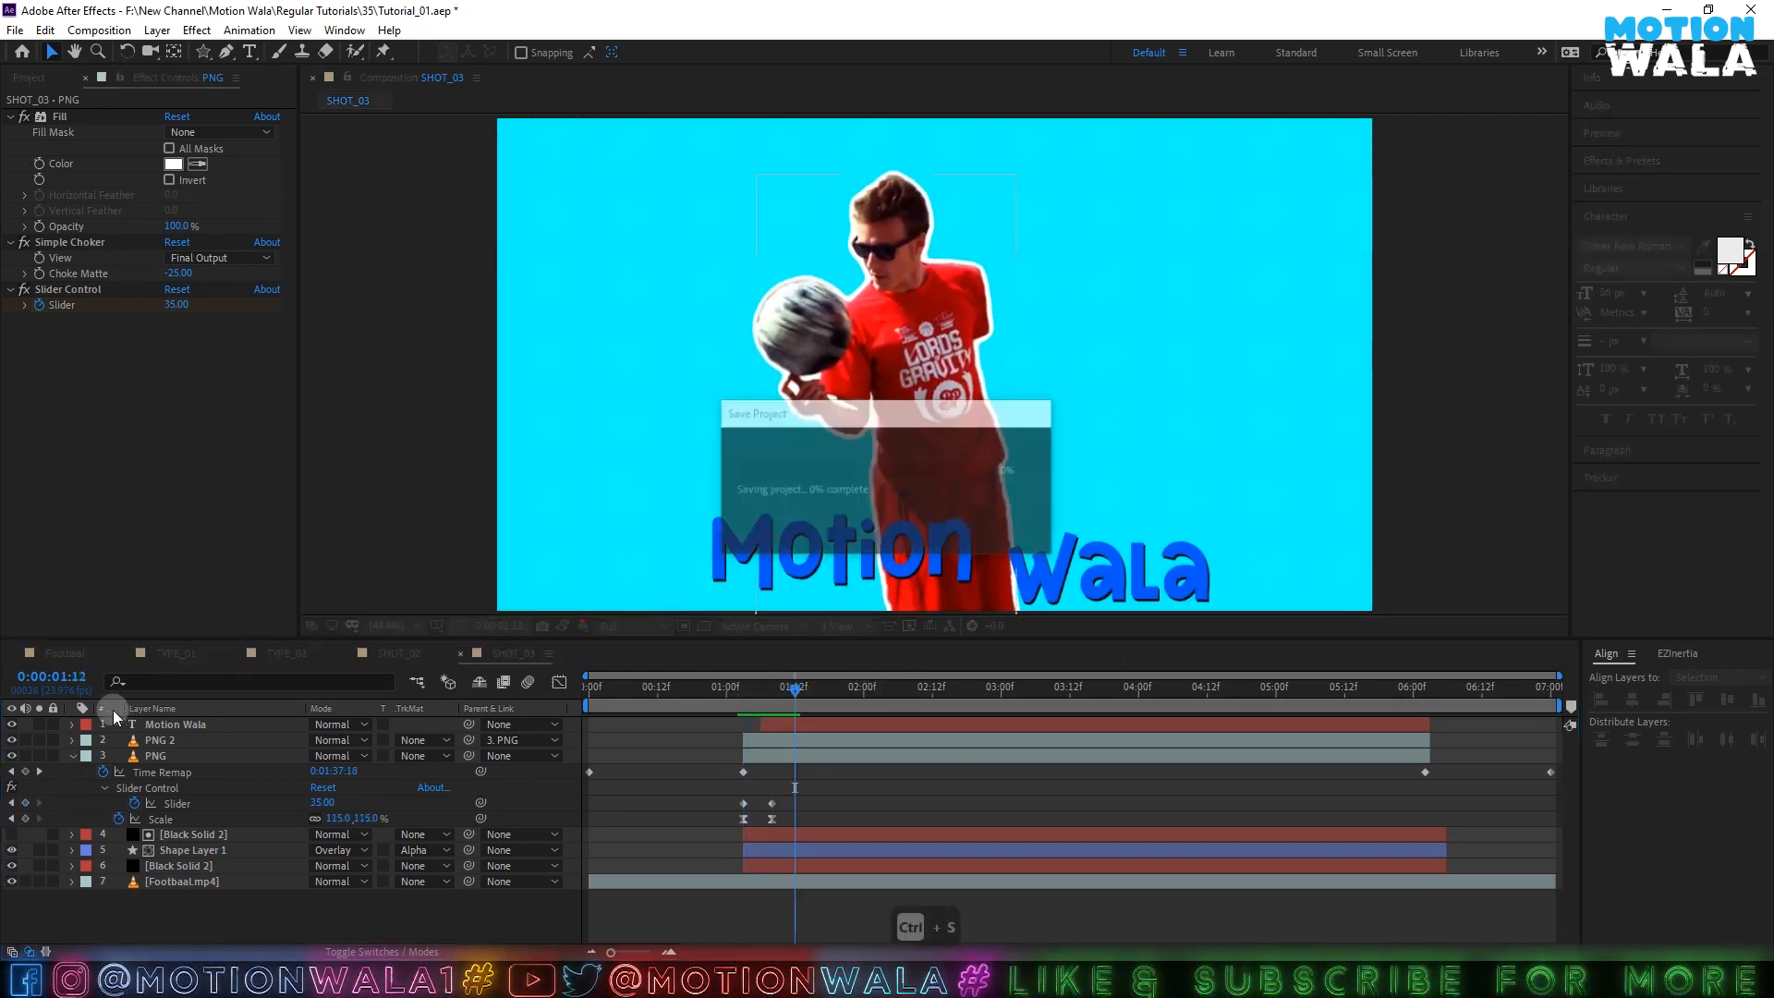
- Add holding keyframes for PNG's Slider and Scale at 0:00:05:22
{"action": "left_click", "coordinate": [163, 757]}
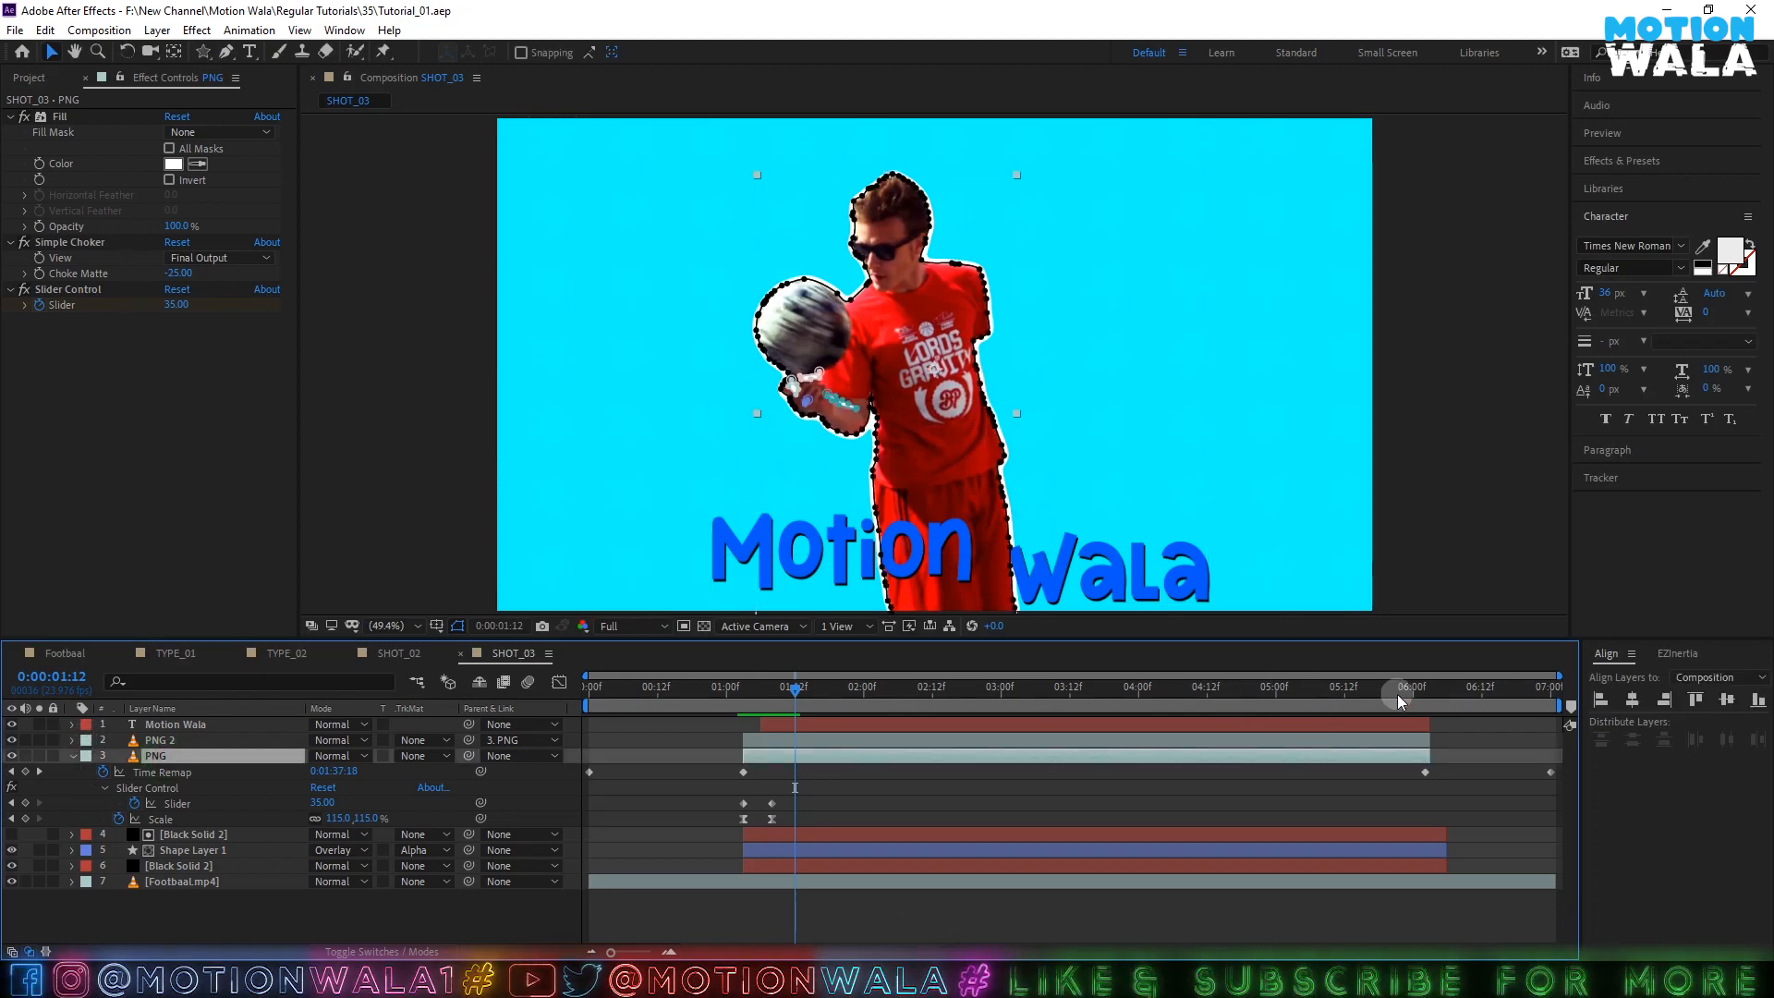
{"action": "left_click", "coordinate": [1406, 693]}
{"action": "left_click_drag", "start_coordinate": [1406, 694], "coordinate": [1398, 700]}
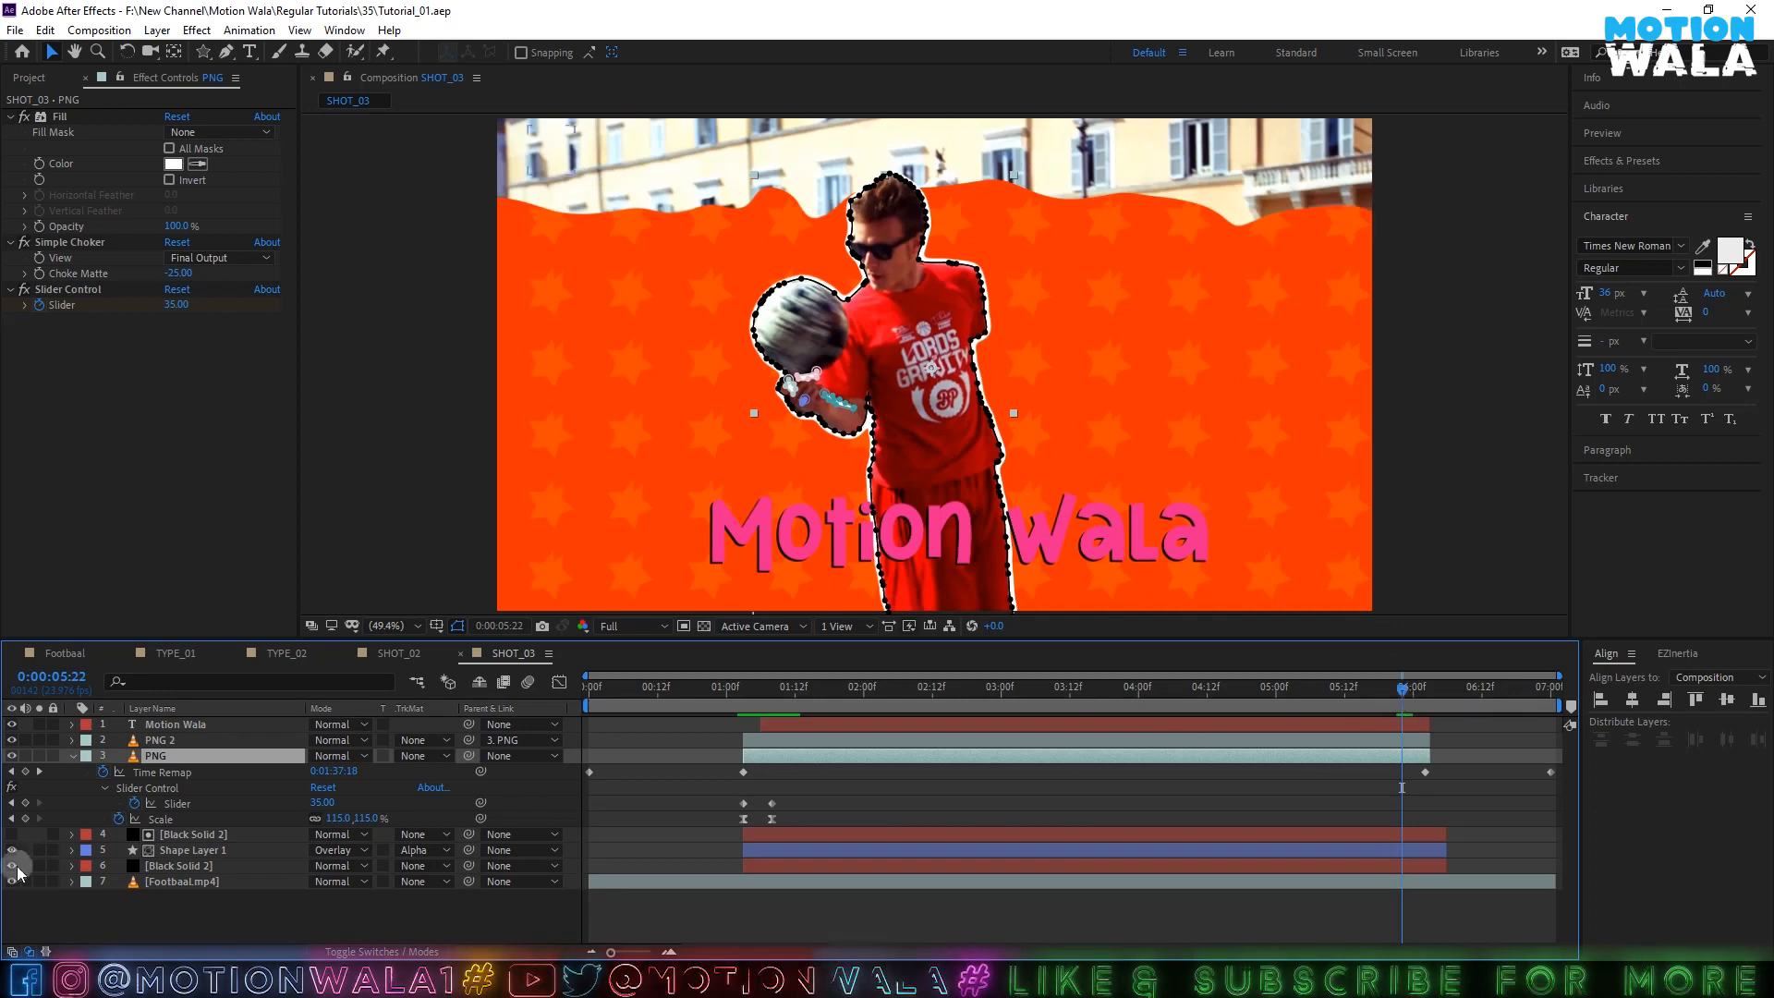
{"action": "left_click", "coordinate": [26, 804]}
{"action": "left_click", "coordinate": [26, 820]}
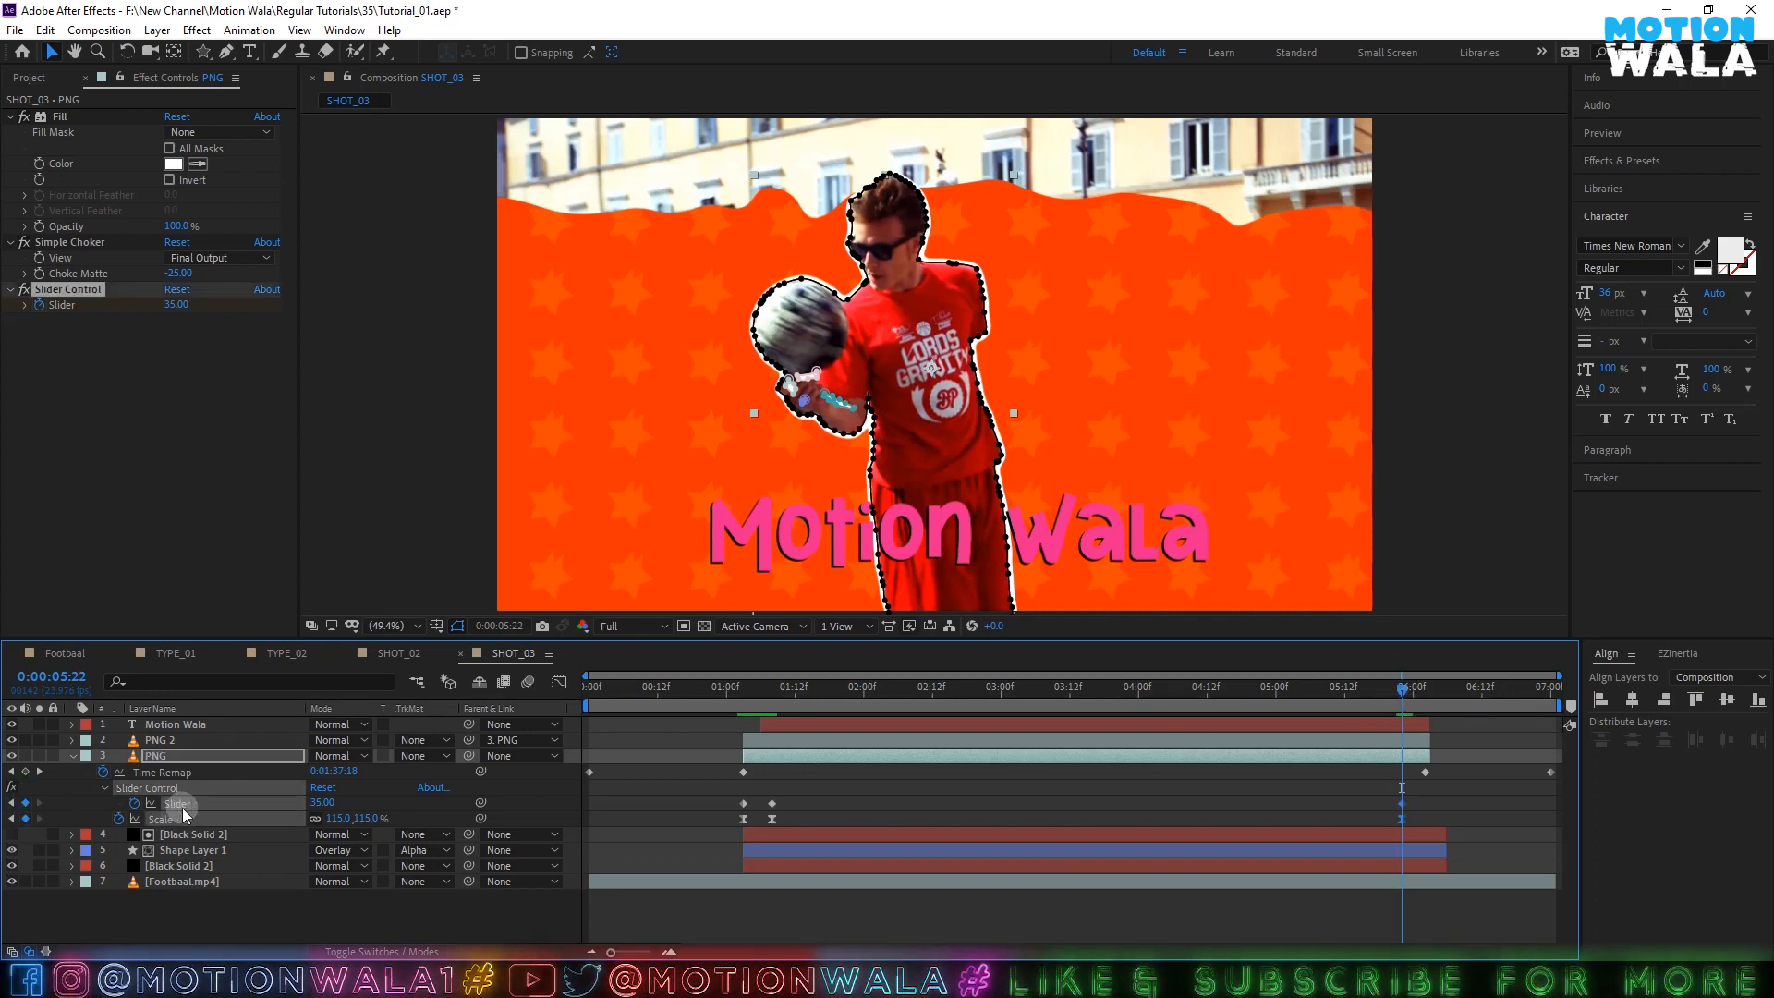
- At 0:00:06:02 set PNG's Scale to 100% and its Slider to 0, check the frame at 0:00:05:16 and save the project
{"action": "left_click_drag", "start_coordinate": [1404, 693], "coordinate": [1428, 697]}
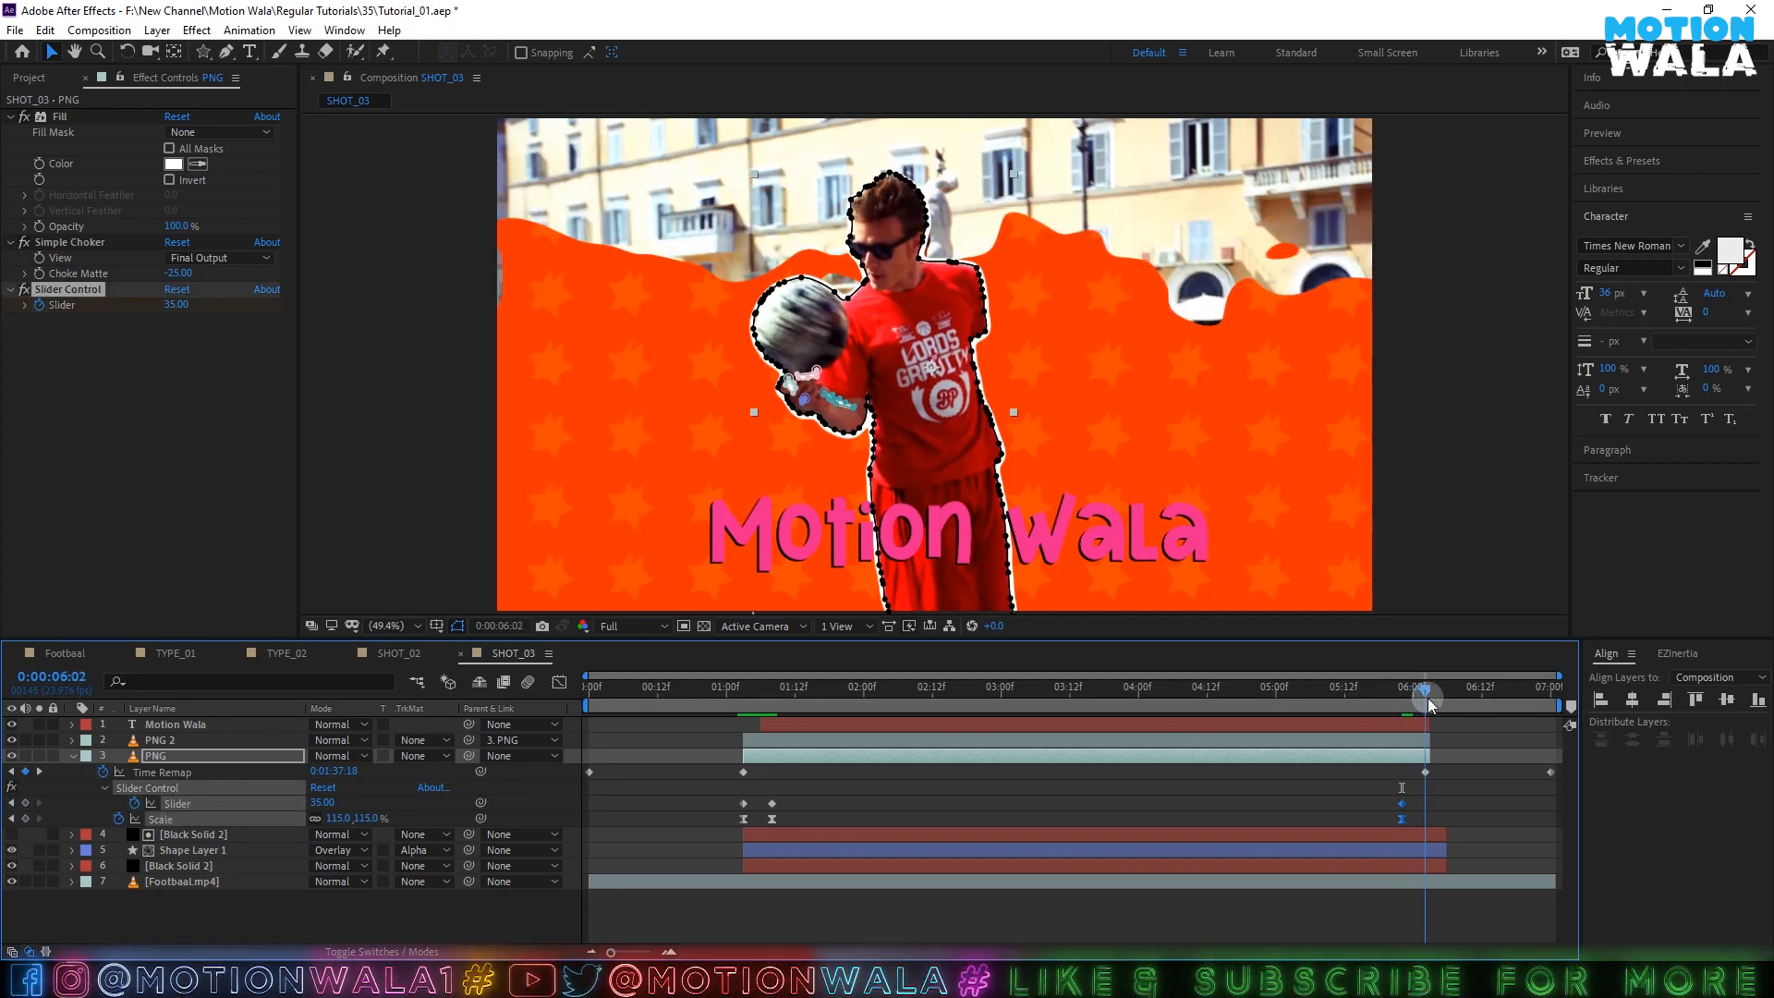
{"action": "left_click", "coordinate": [348, 815]}
{"action": "type", "text": "10"}
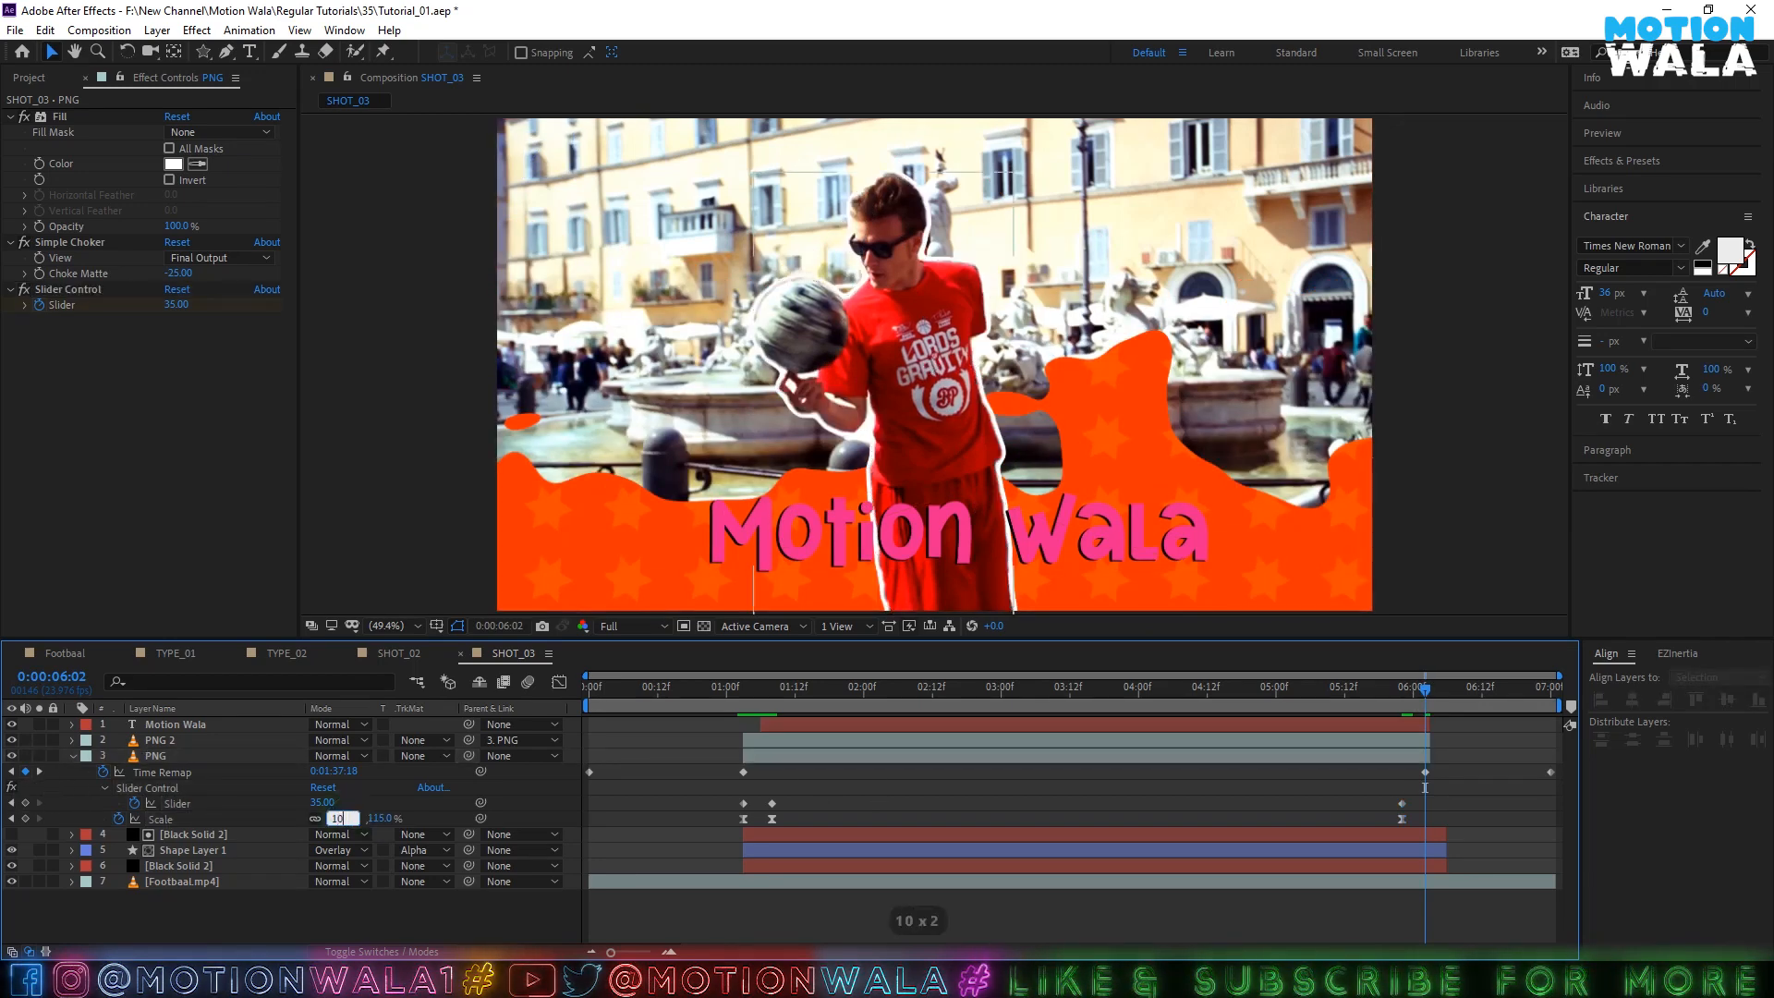
{"action": "type", "text": "0"}
{"action": "key", "text": "Return"}
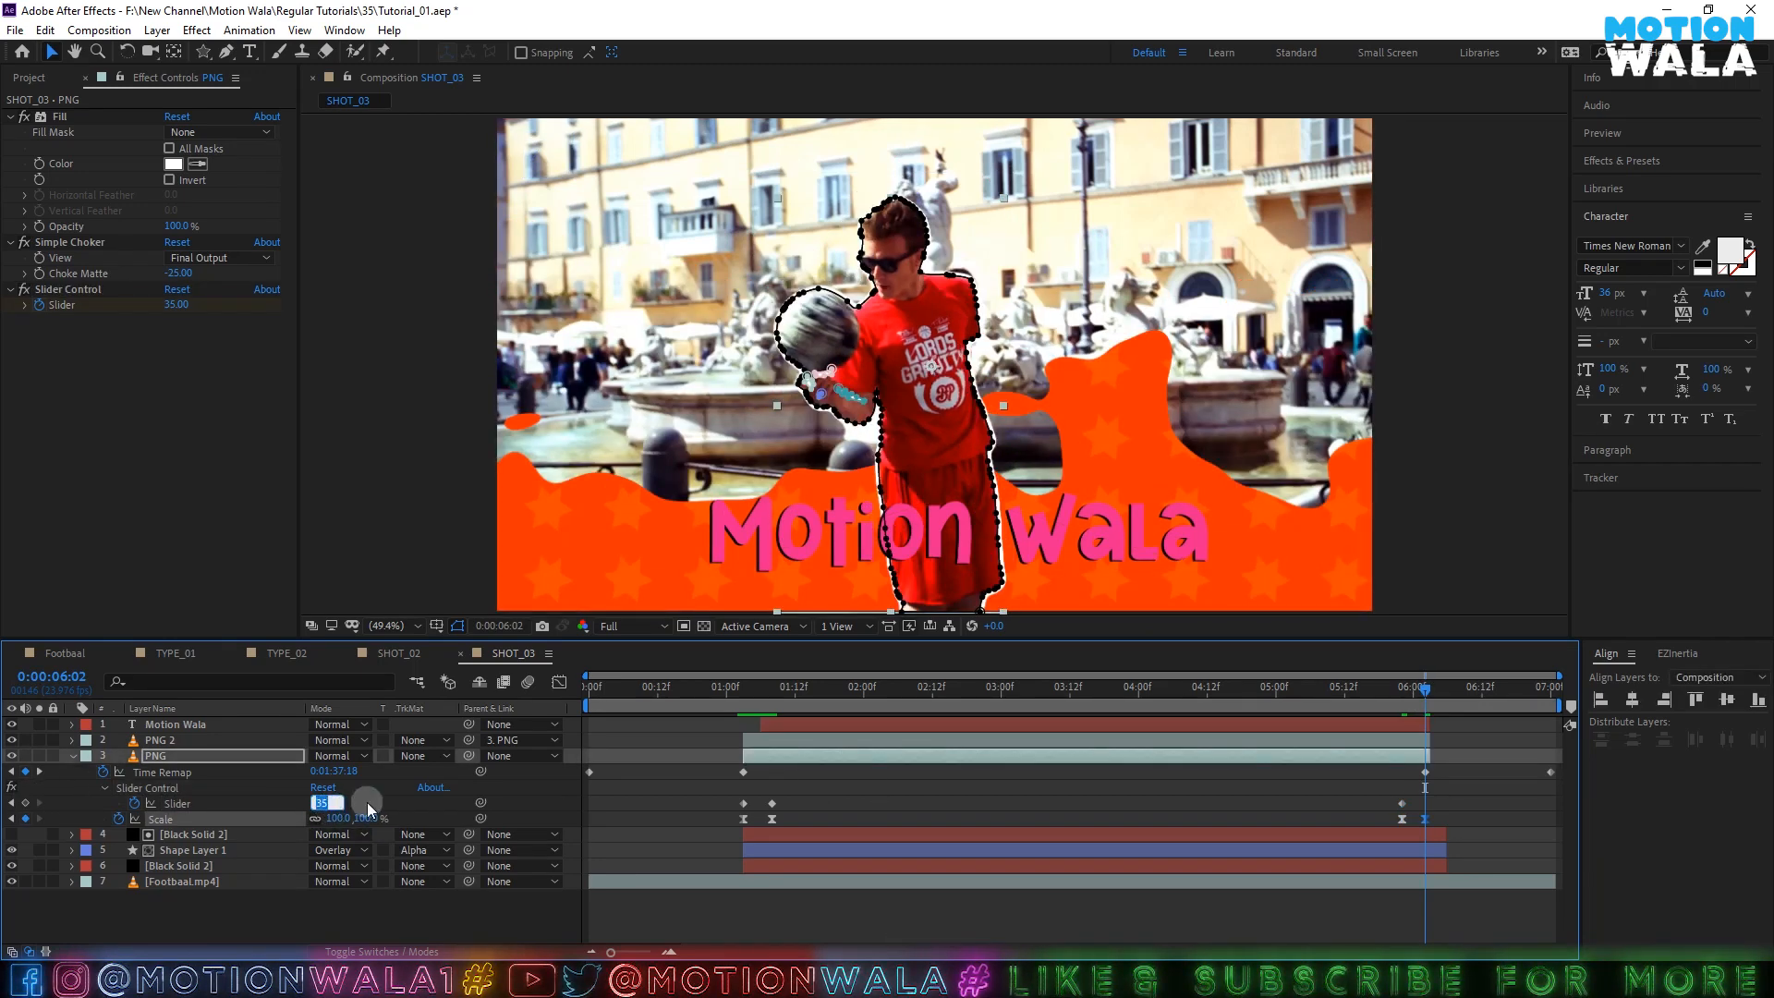
{"action": "type", "text": "0"}
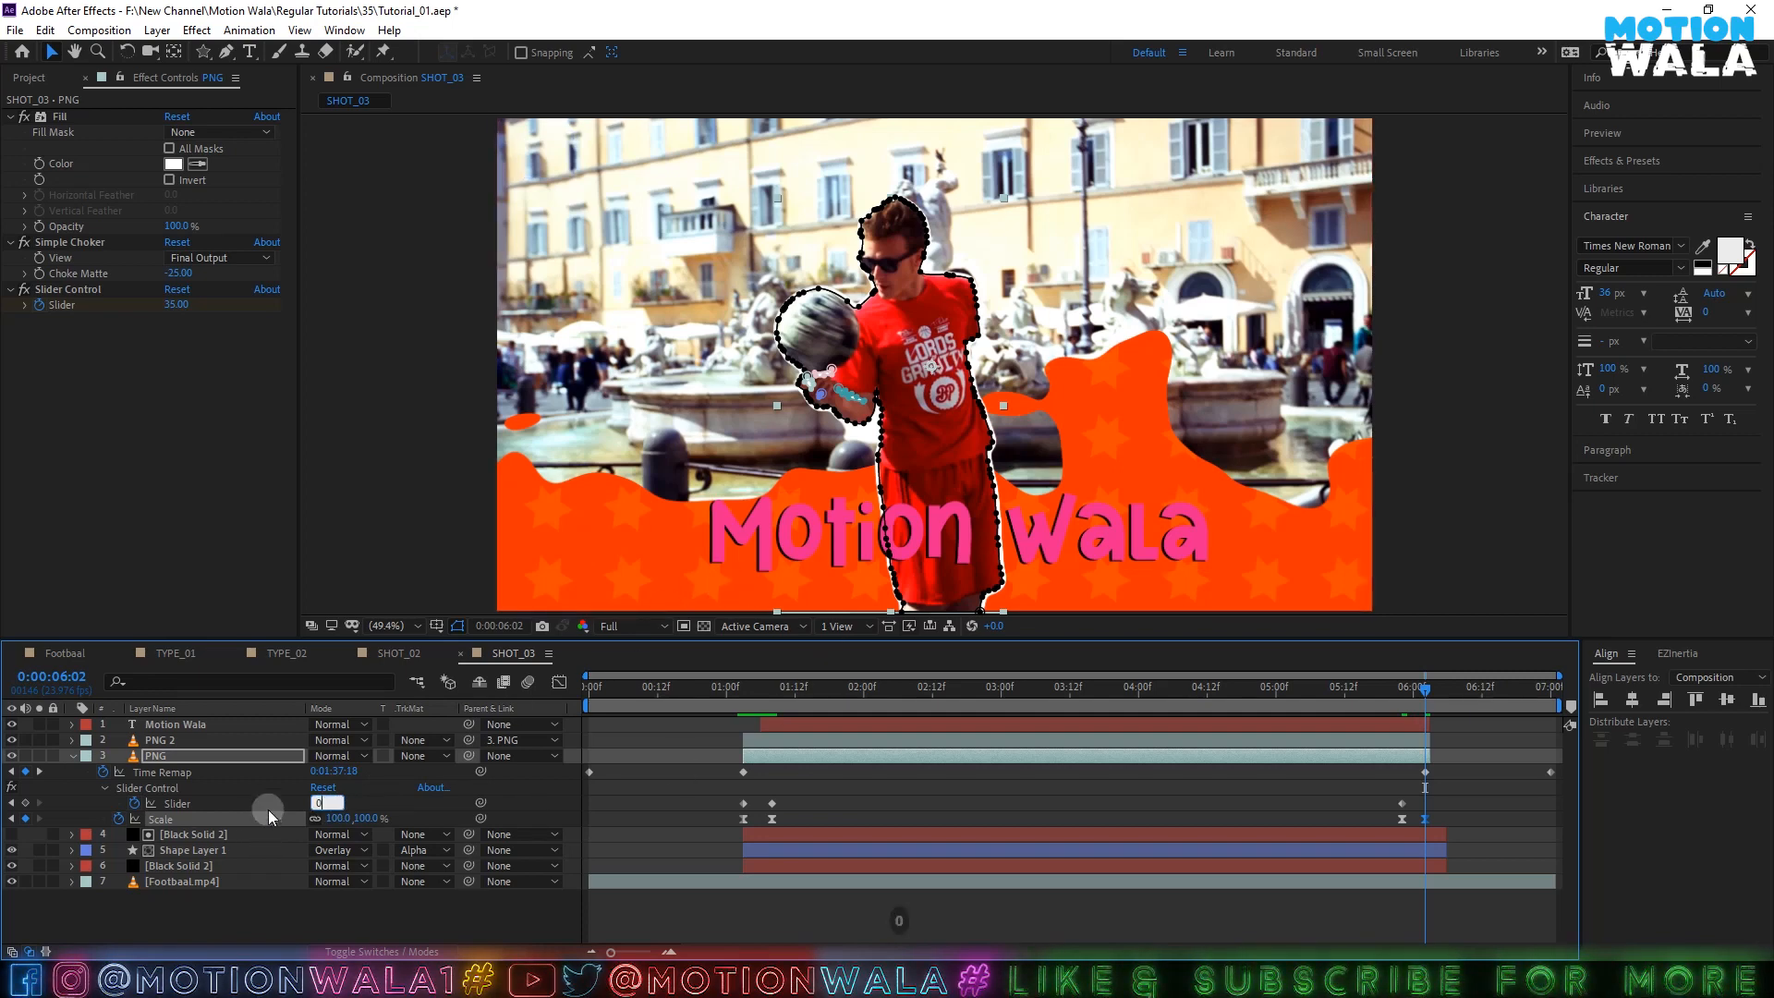
{"action": "key", "text": "Return"}
{"action": "left_click", "coordinate": [805, 781]}
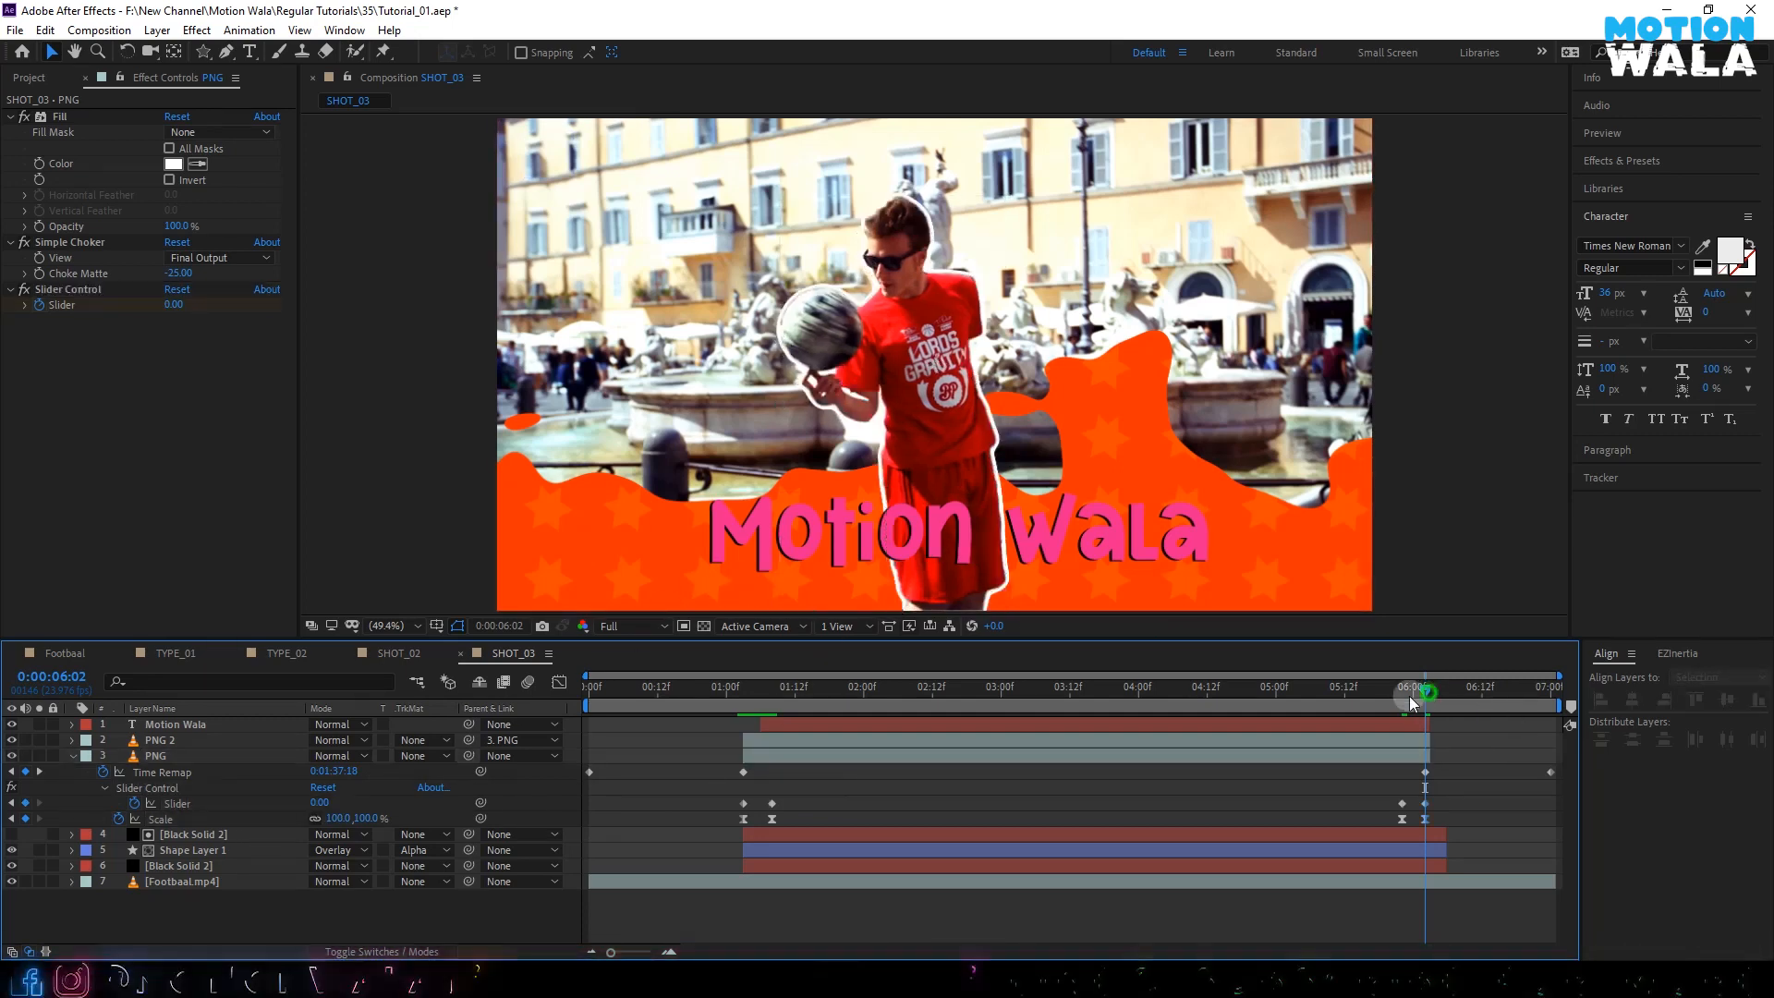
{"action": "left_click", "coordinate": [1367, 699]}
{"action": "key", "text": "ctrl+s"}
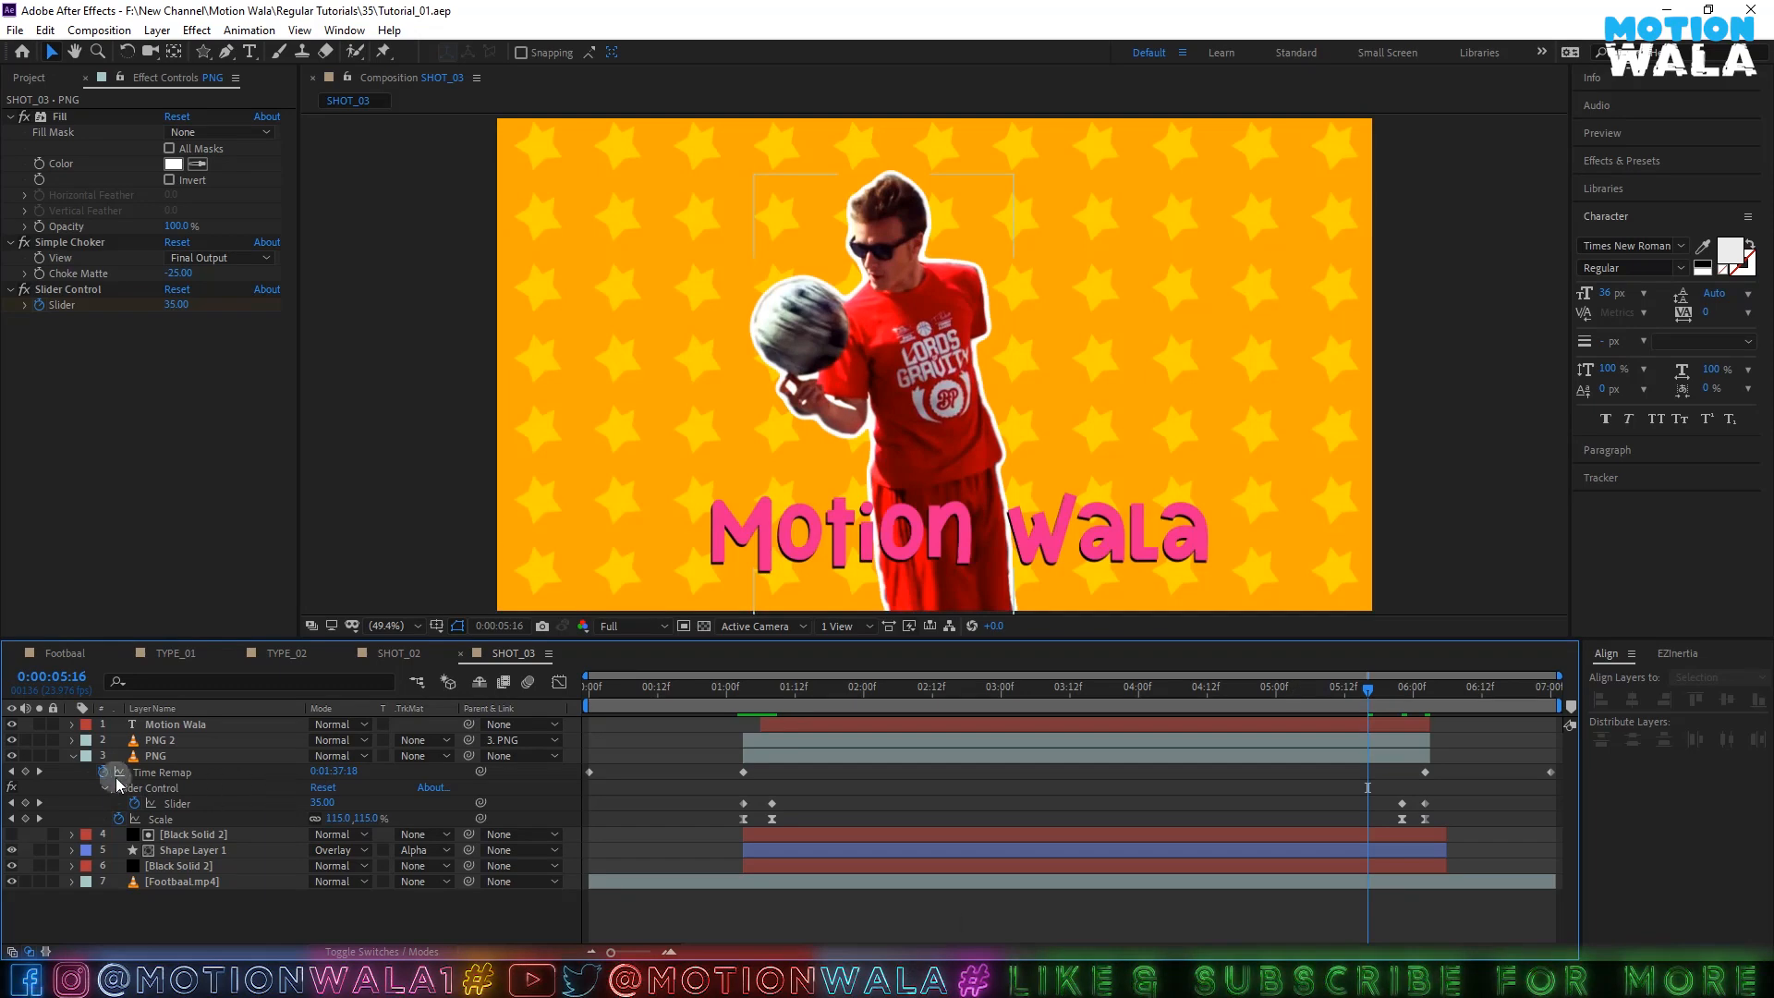
{"action": "left_click", "coordinate": [67, 761]}
- Add a 100% Scale keyframe to the Motion Wala text layer at 0:00:05:22
{"action": "left_click", "coordinate": [173, 726]}
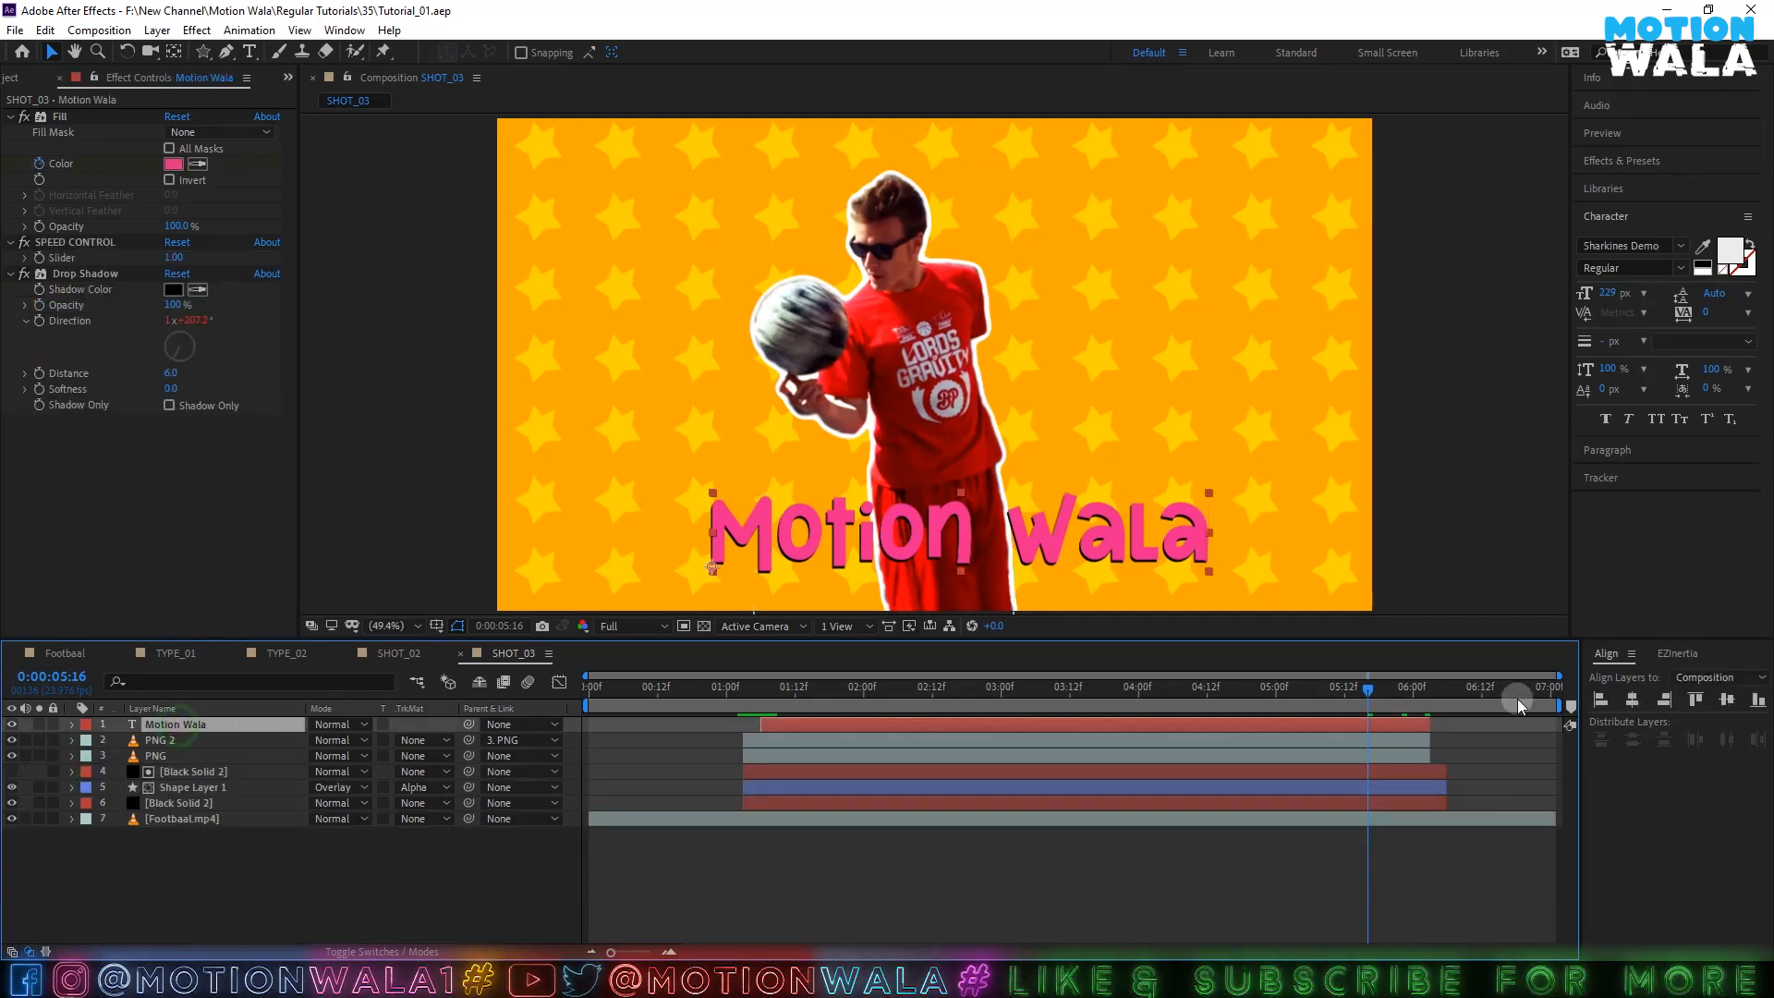
{"action": "key", "text": "s"}
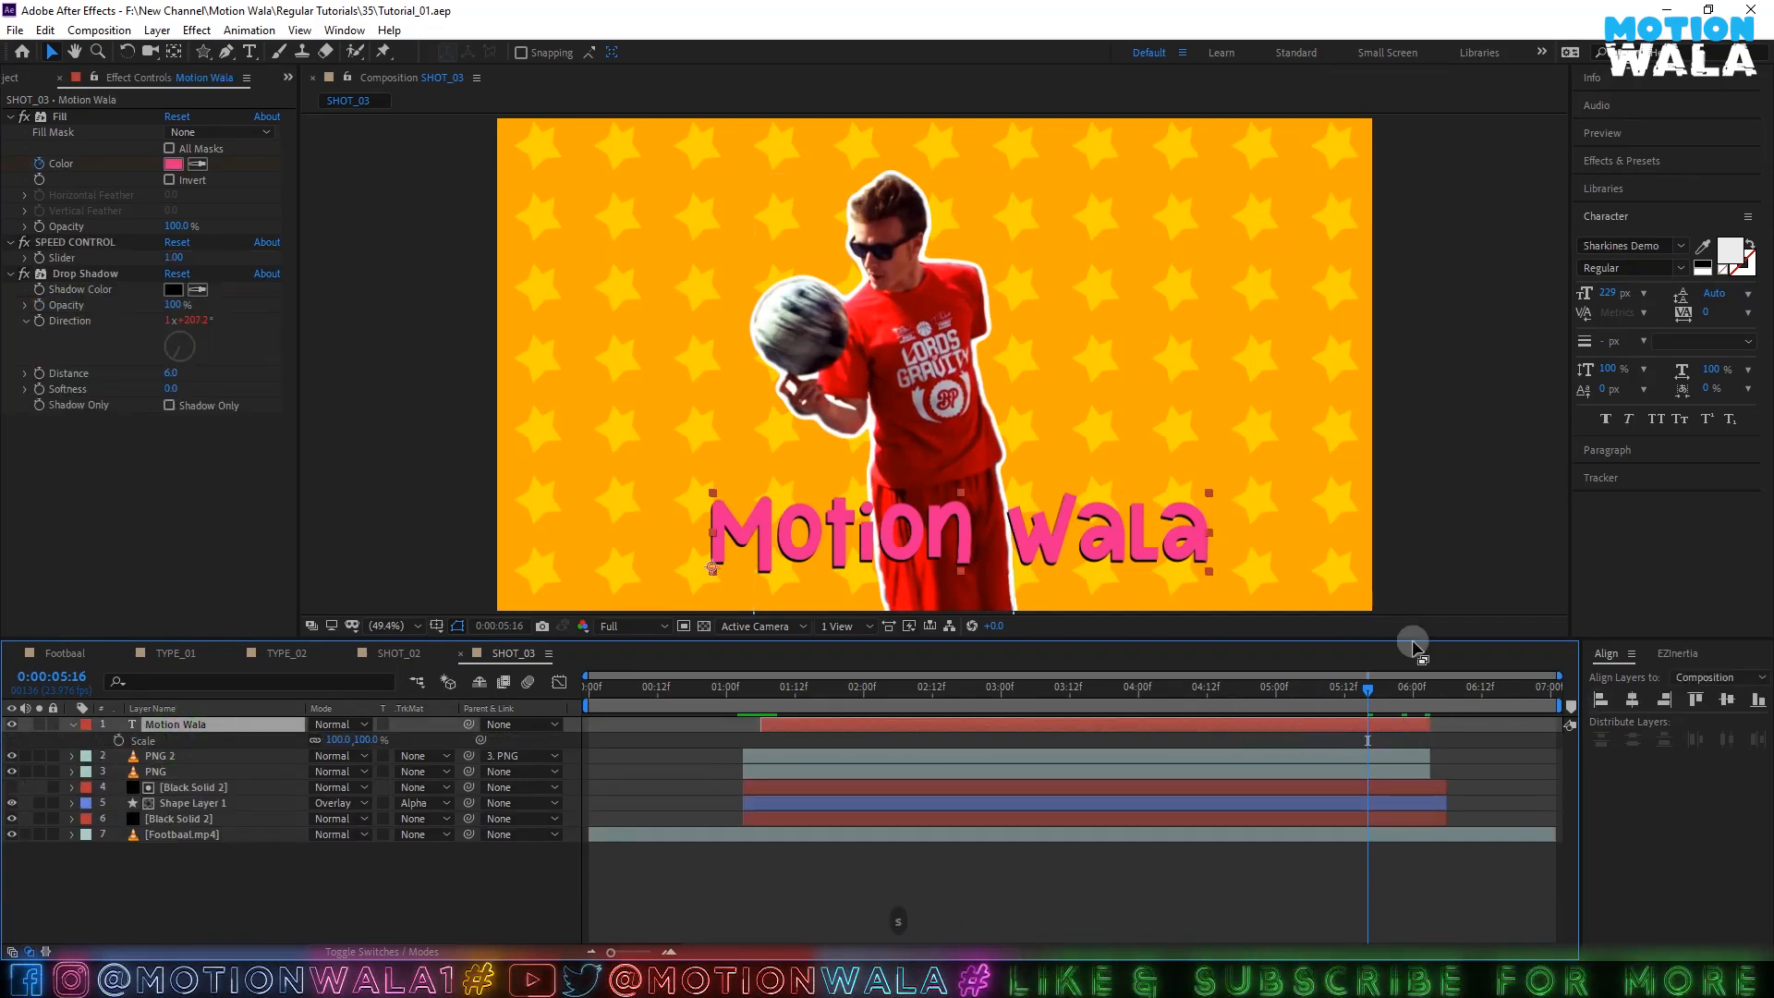
{"action": "left_click_drag", "start_coordinate": [1390, 697], "coordinate": [1402, 699]}
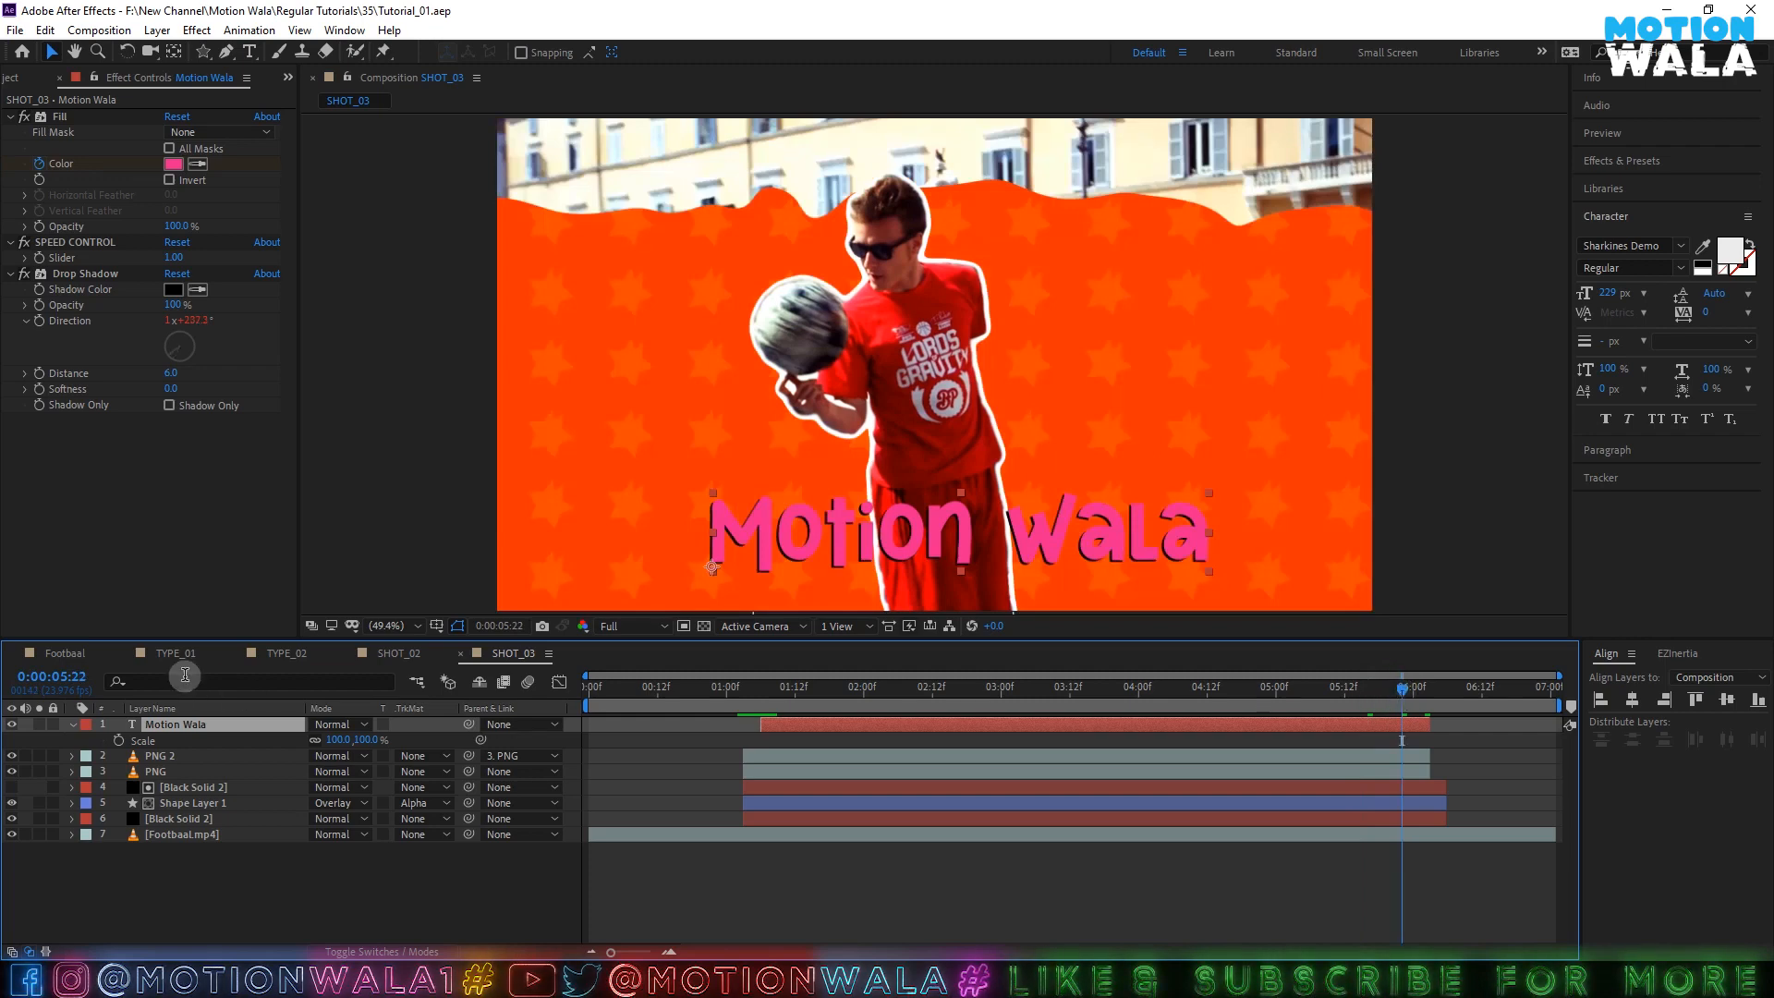
{"action": "left_click", "coordinate": [134, 741]}
{"action": "left_click", "coordinate": [128, 734]}
{"action": "left_click", "coordinate": [119, 741]}
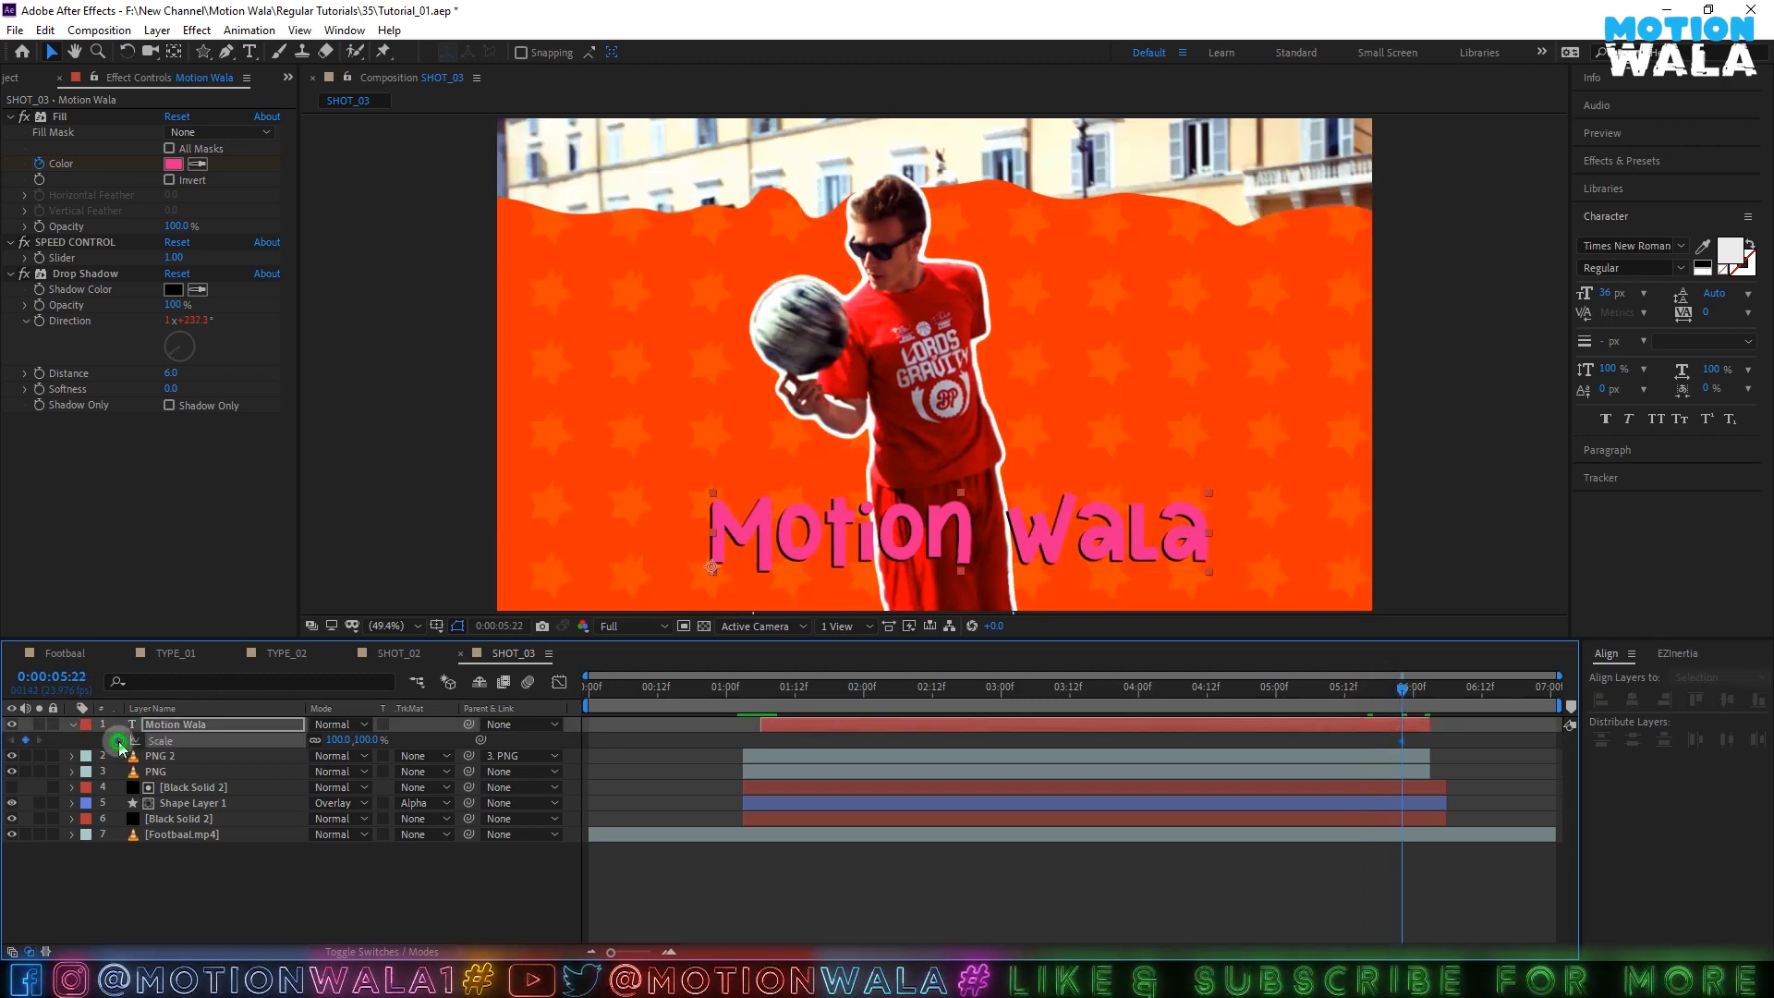
- Set the Motion Wala text layer's Scale to 0% at 0:00:06:02
{"action": "key", "text": "Page_Down"}
{"action": "key", "text": "Page_Down"}
{"action": "key", "text": "Page_Down"}
{"action": "key", "text": "Page_Down"}
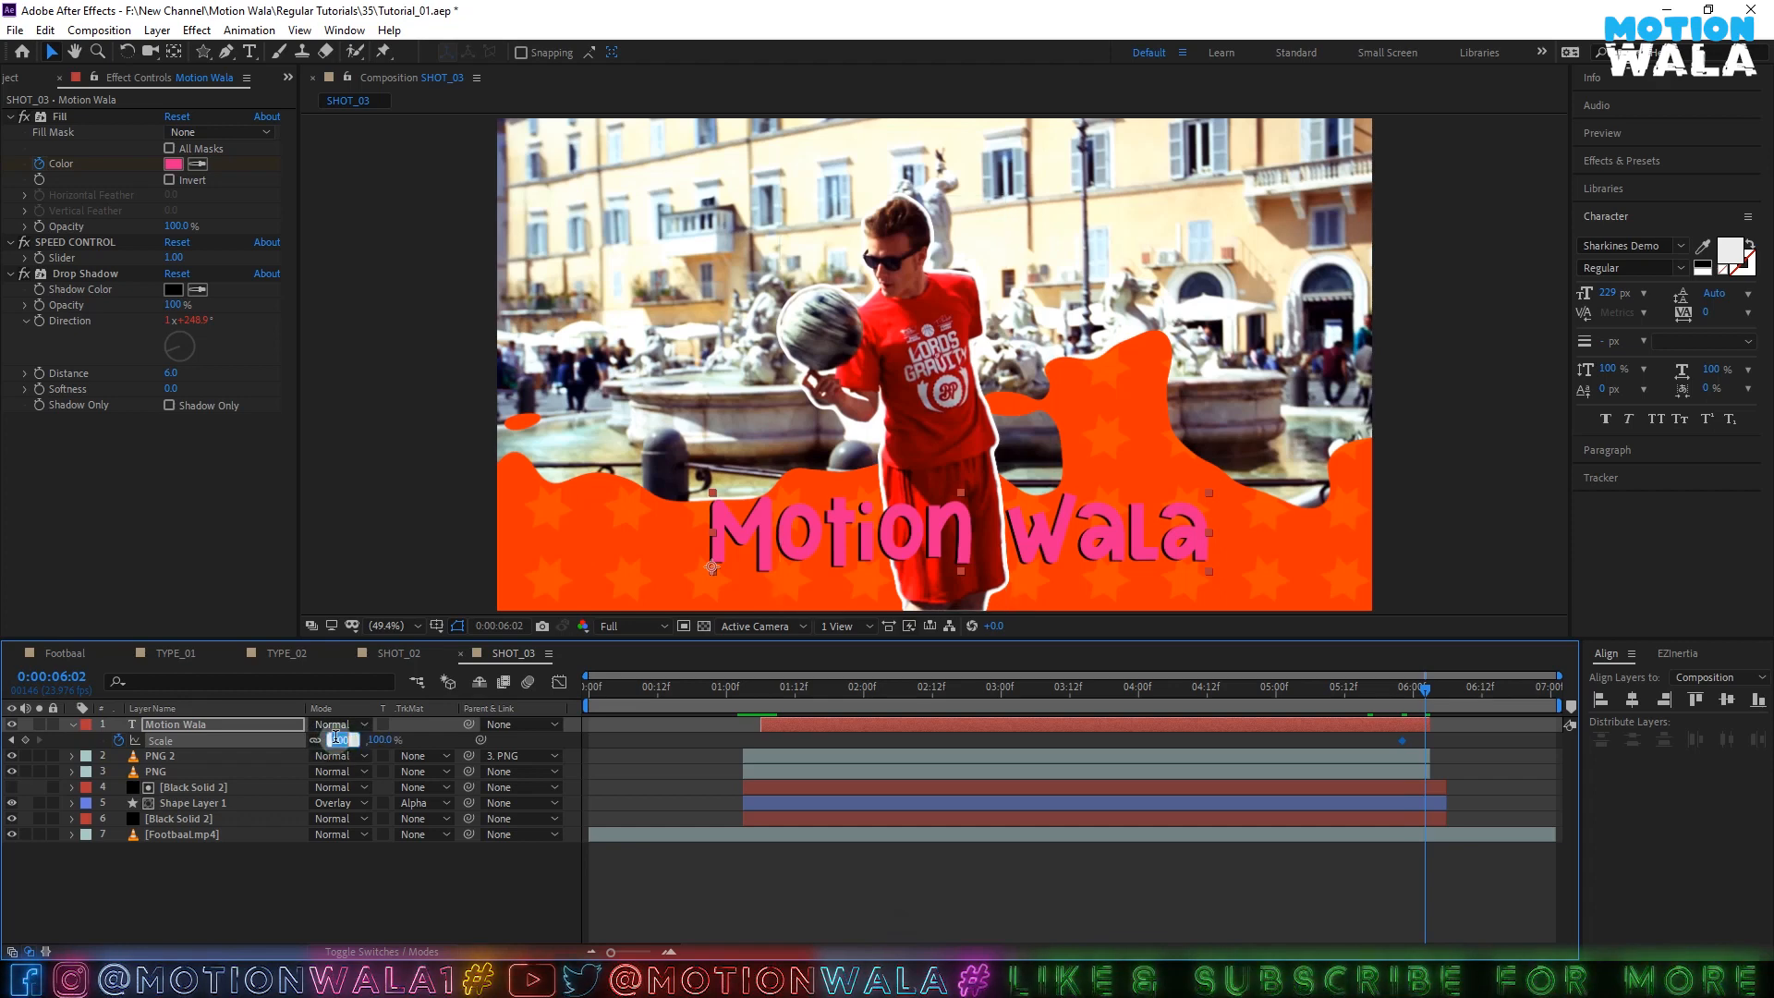
{"action": "type", "text": "0"}
{"action": "key", "text": "Return"}
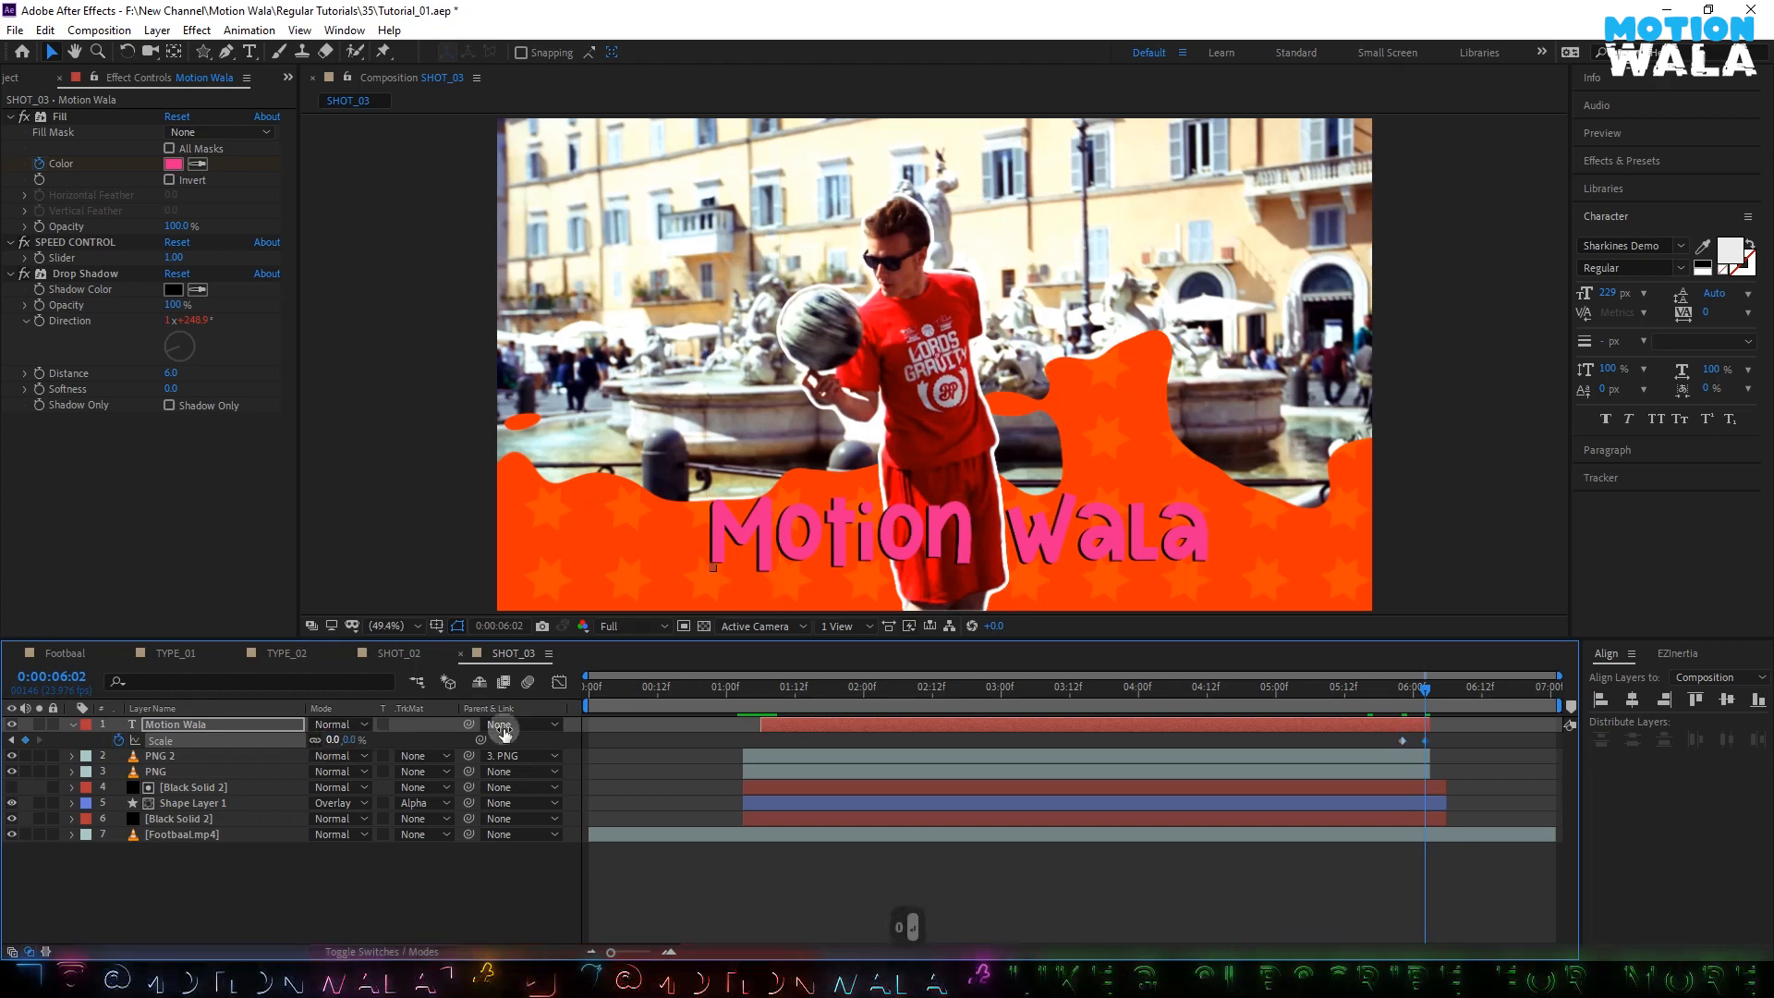
- Collapse the text layer's properties, save the project and preview SHOT_03 from the start
{"action": "left_click_drag", "start_coordinate": [1394, 697], "coordinate": [770, 711]}
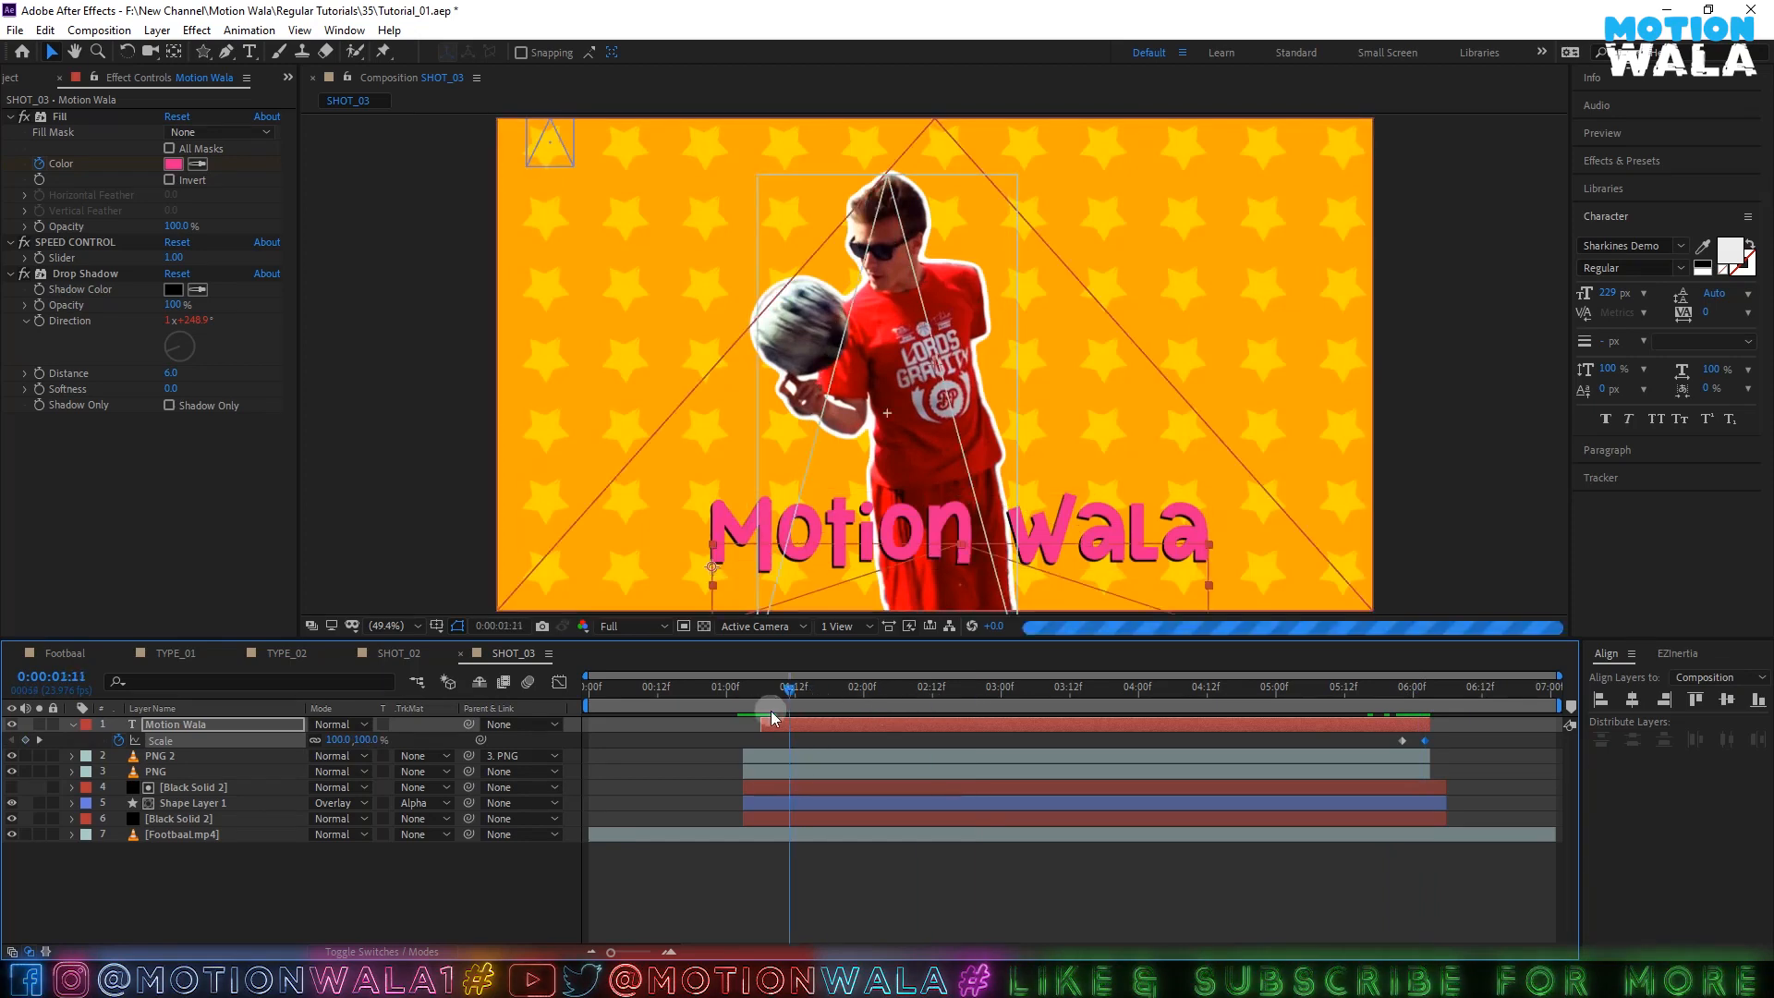
{"action": "left_click", "coordinate": [71, 724]}
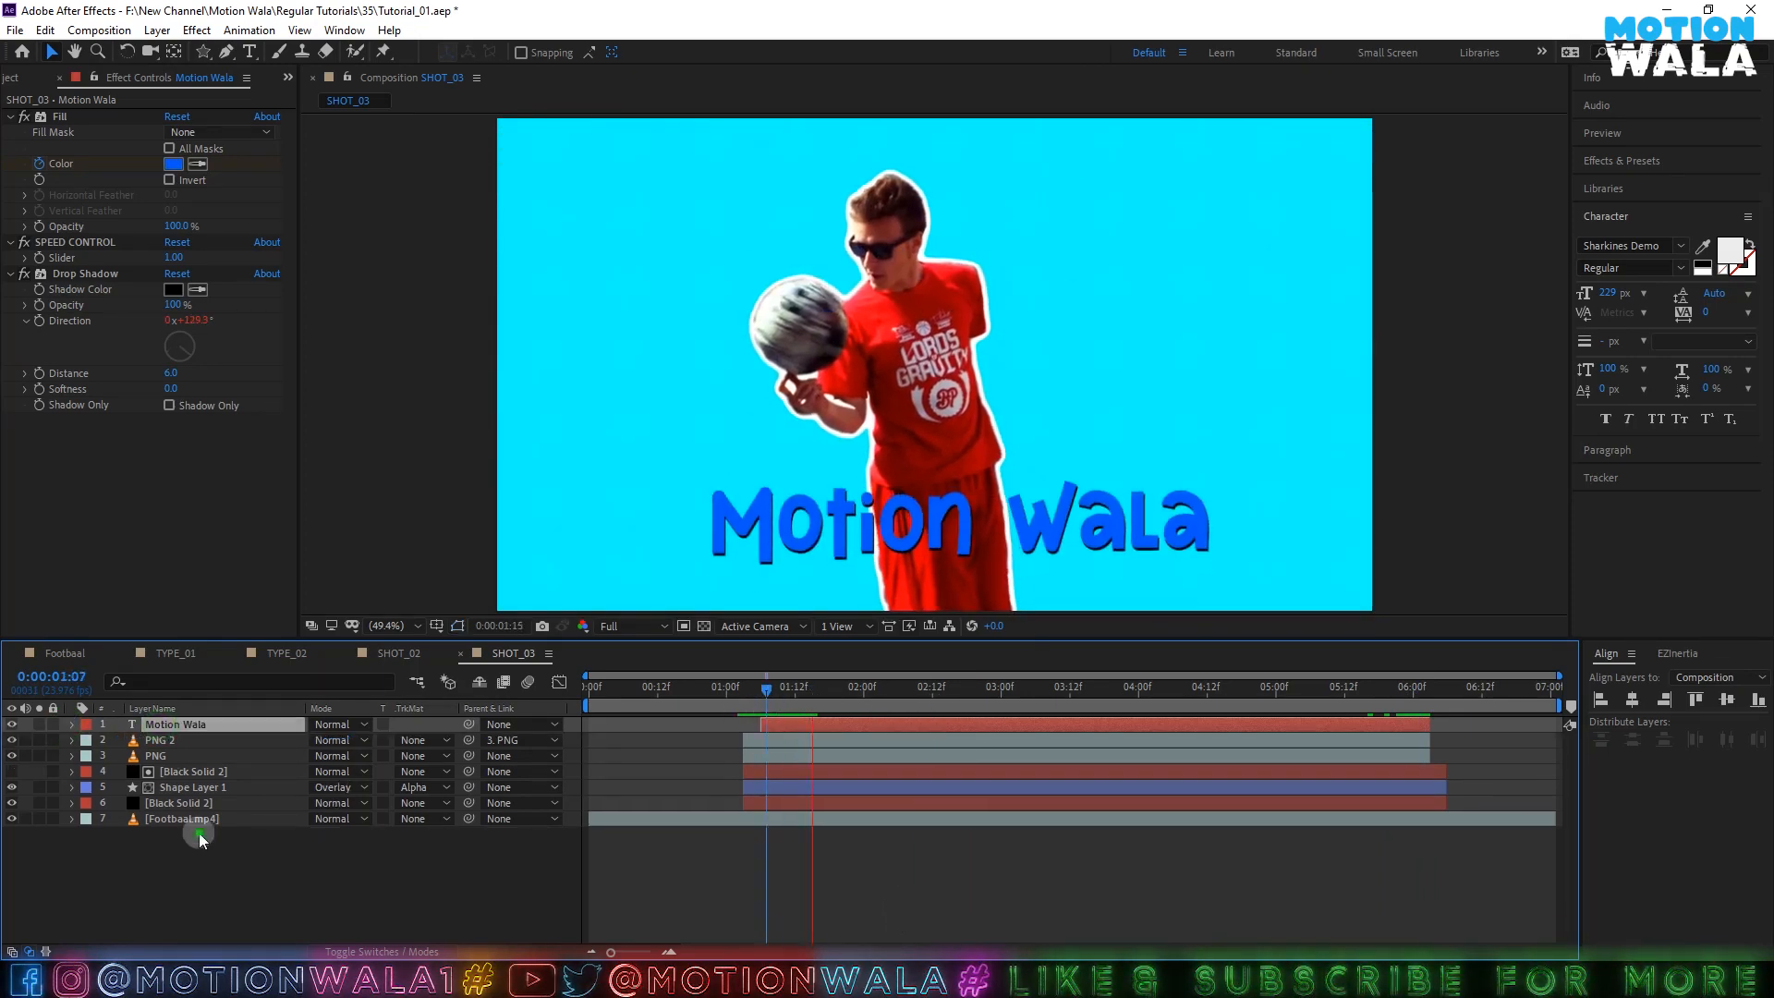
{"action": "key", "text": "ctrl+s"}
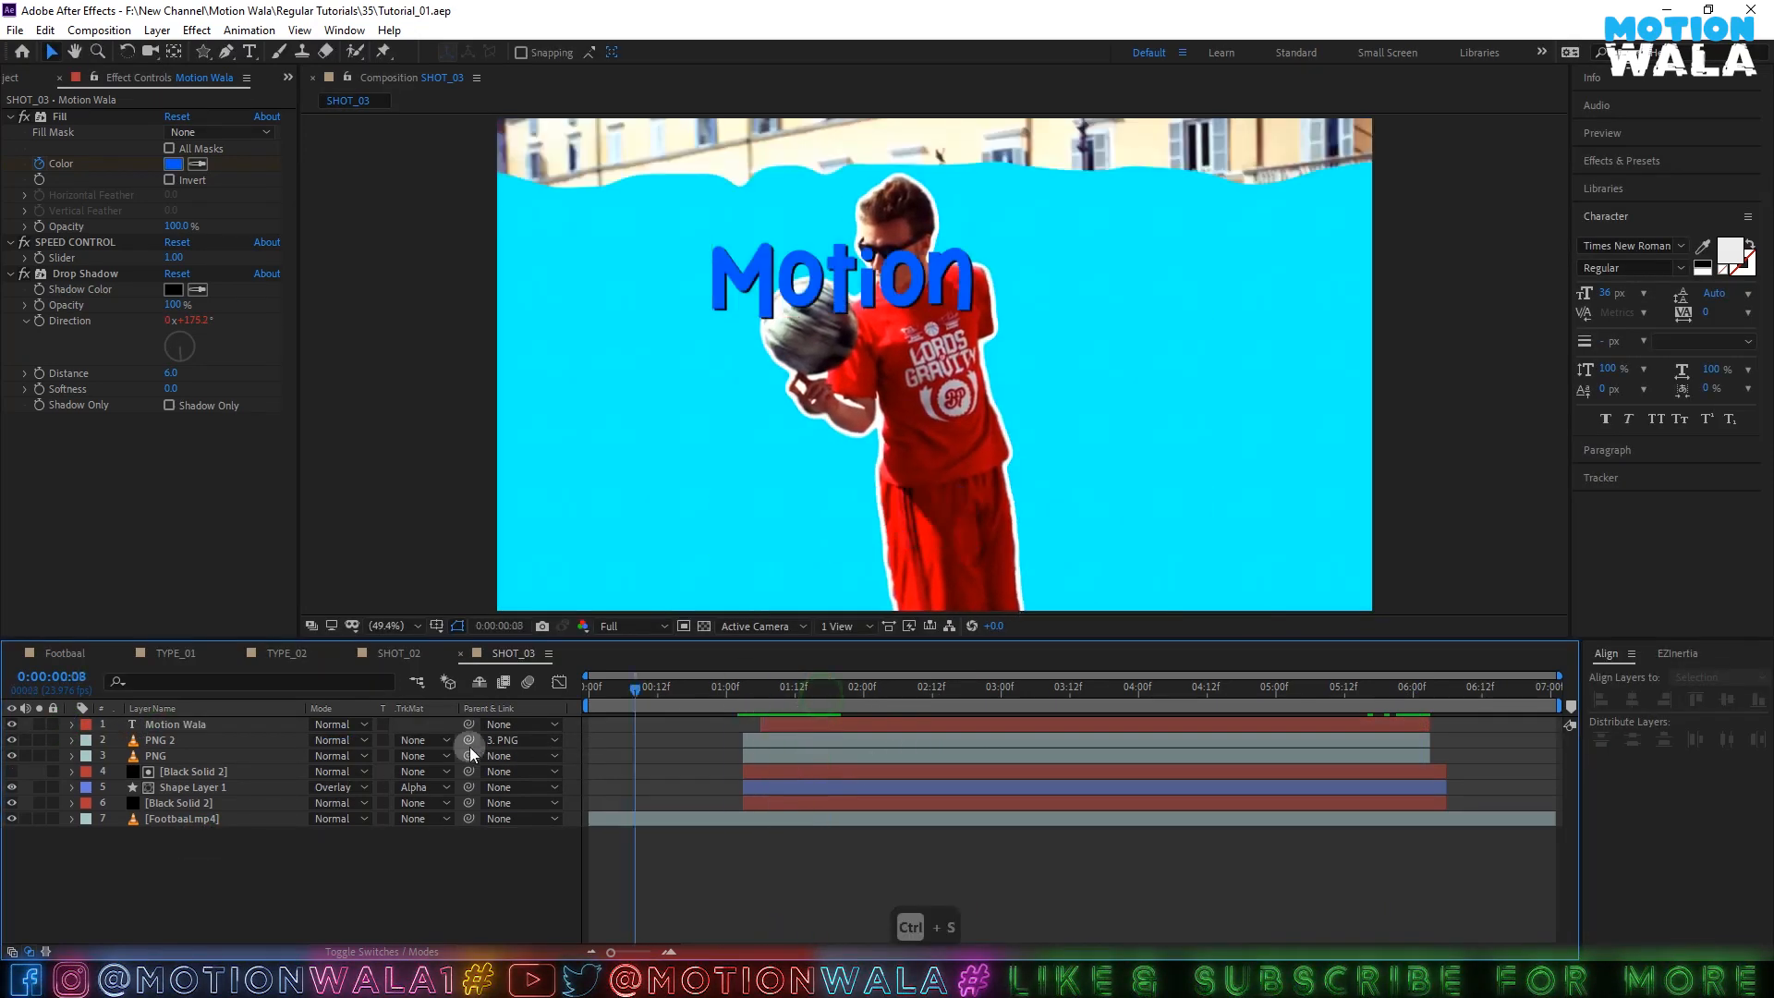
{"action": "key", "text": "Home"}
{"action": "key", "text": "space"}
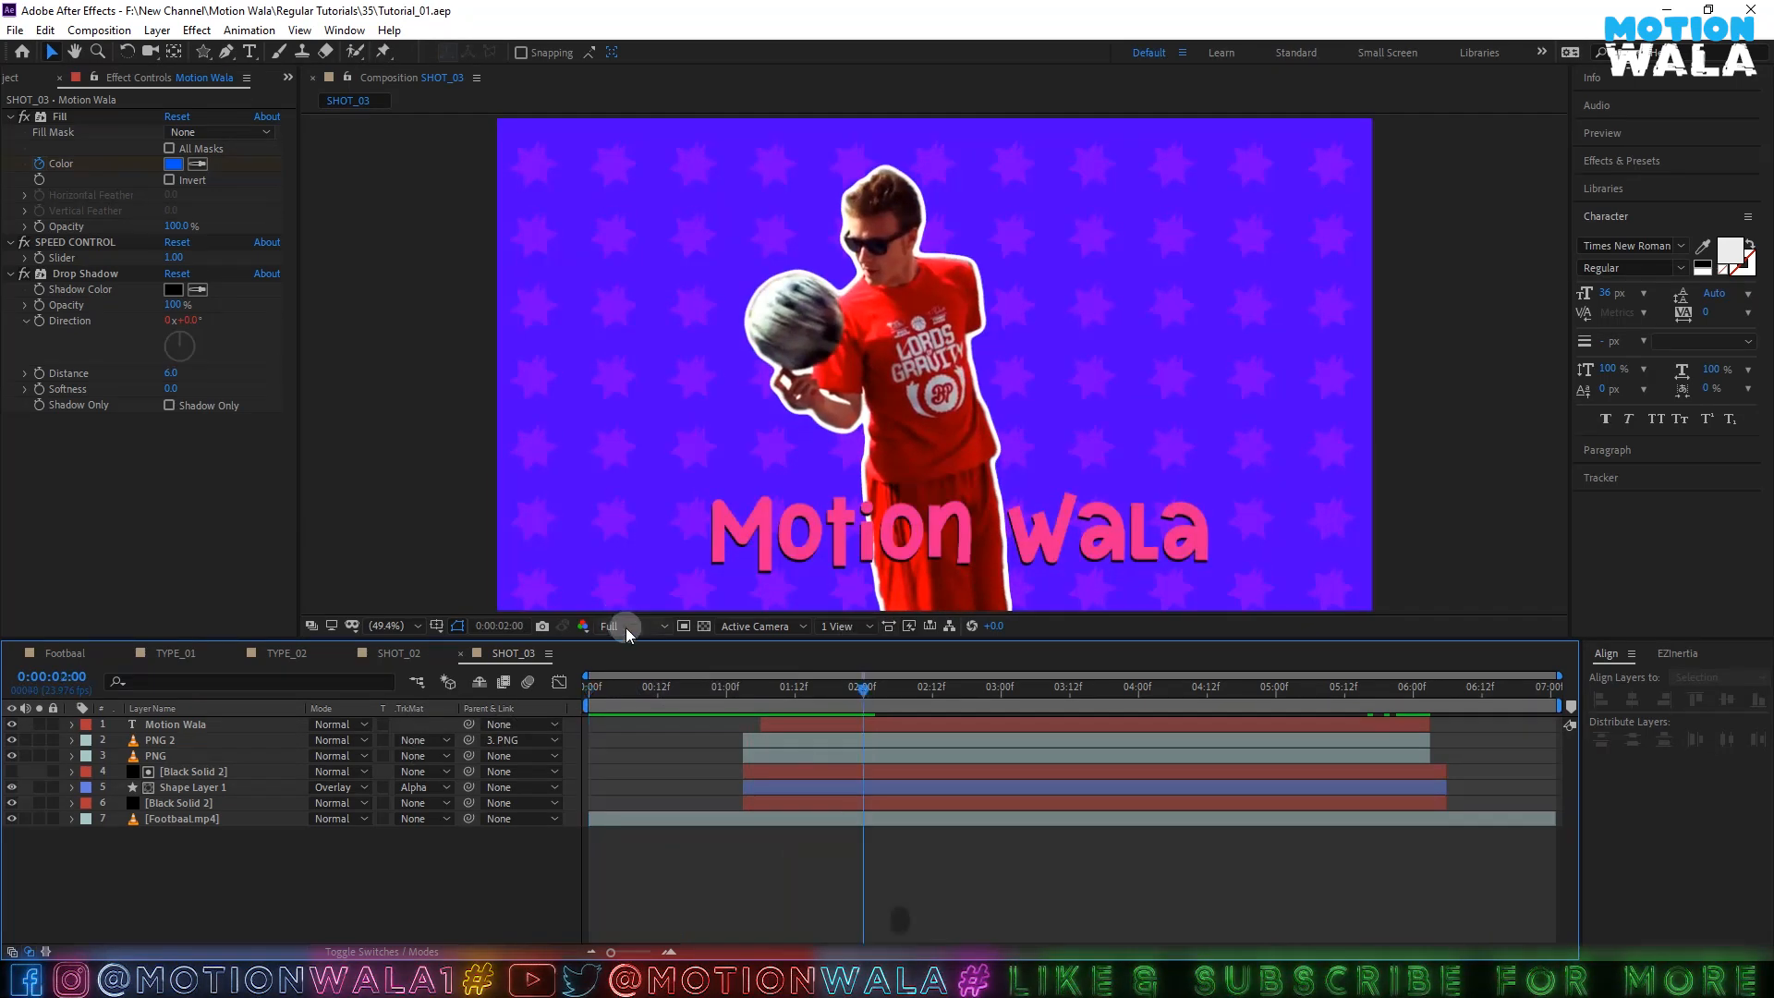
- Set the composition's preview resolution to Half and save the project
{"action": "left_click", "coordinate": [624, 628]}
{"action": "left_click", "coordinate": [621, 665]}
{"action": "key", "text": "ctrl+s"}
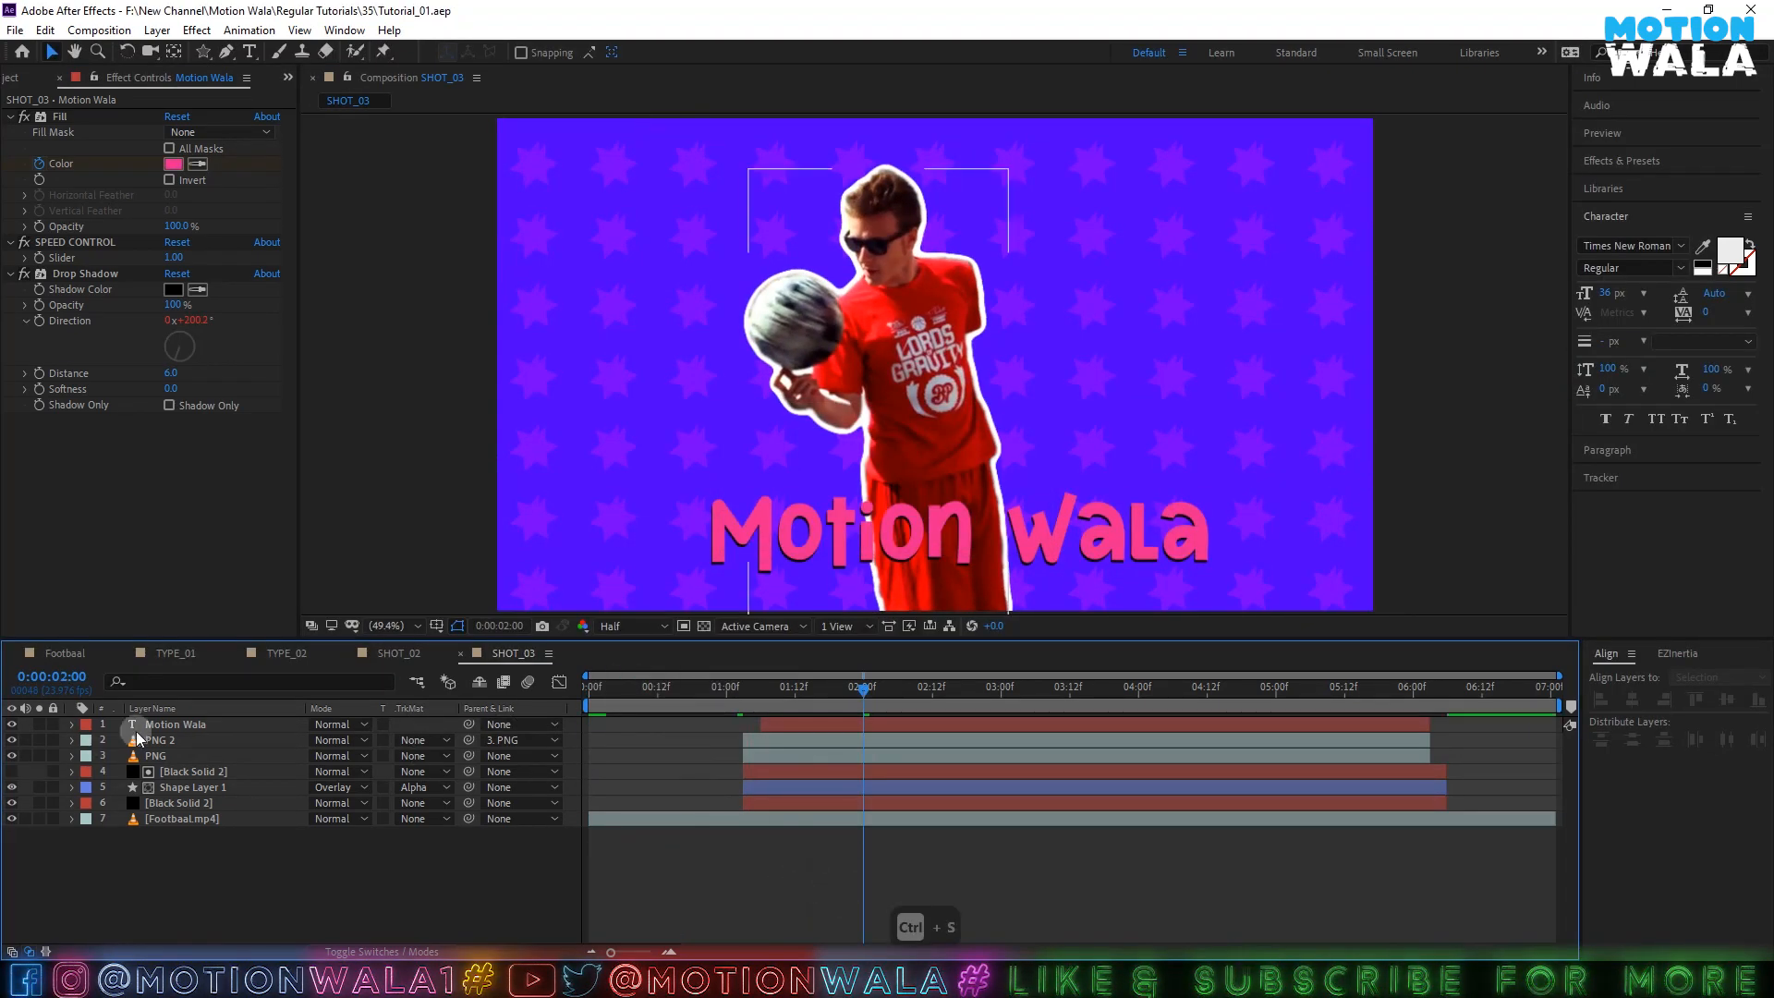
- Look over the TYPE_02 and SHOT_02 compositions for comparison and return to SHOT_03
{"action": "left_click", "coordinate": [148, 724]}
{"action": "left_click", "coordinate": [185, 772]}
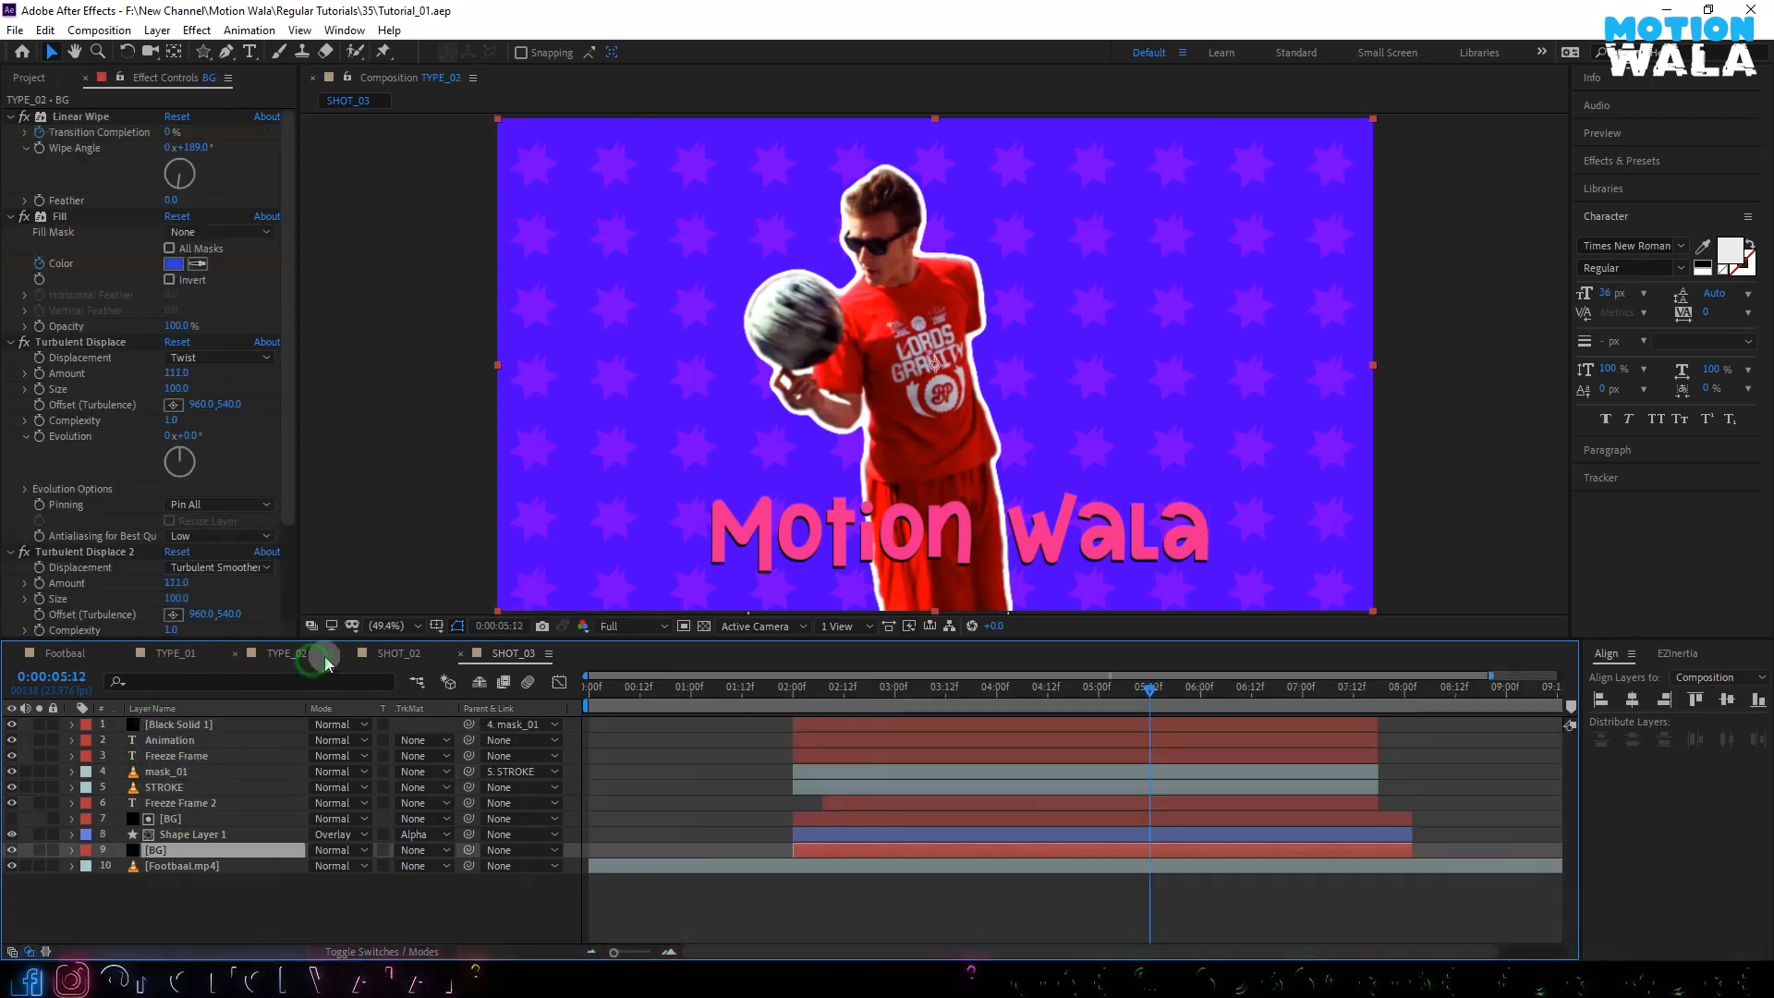
{"action": "left_click", "coordinate": [398, 653]}
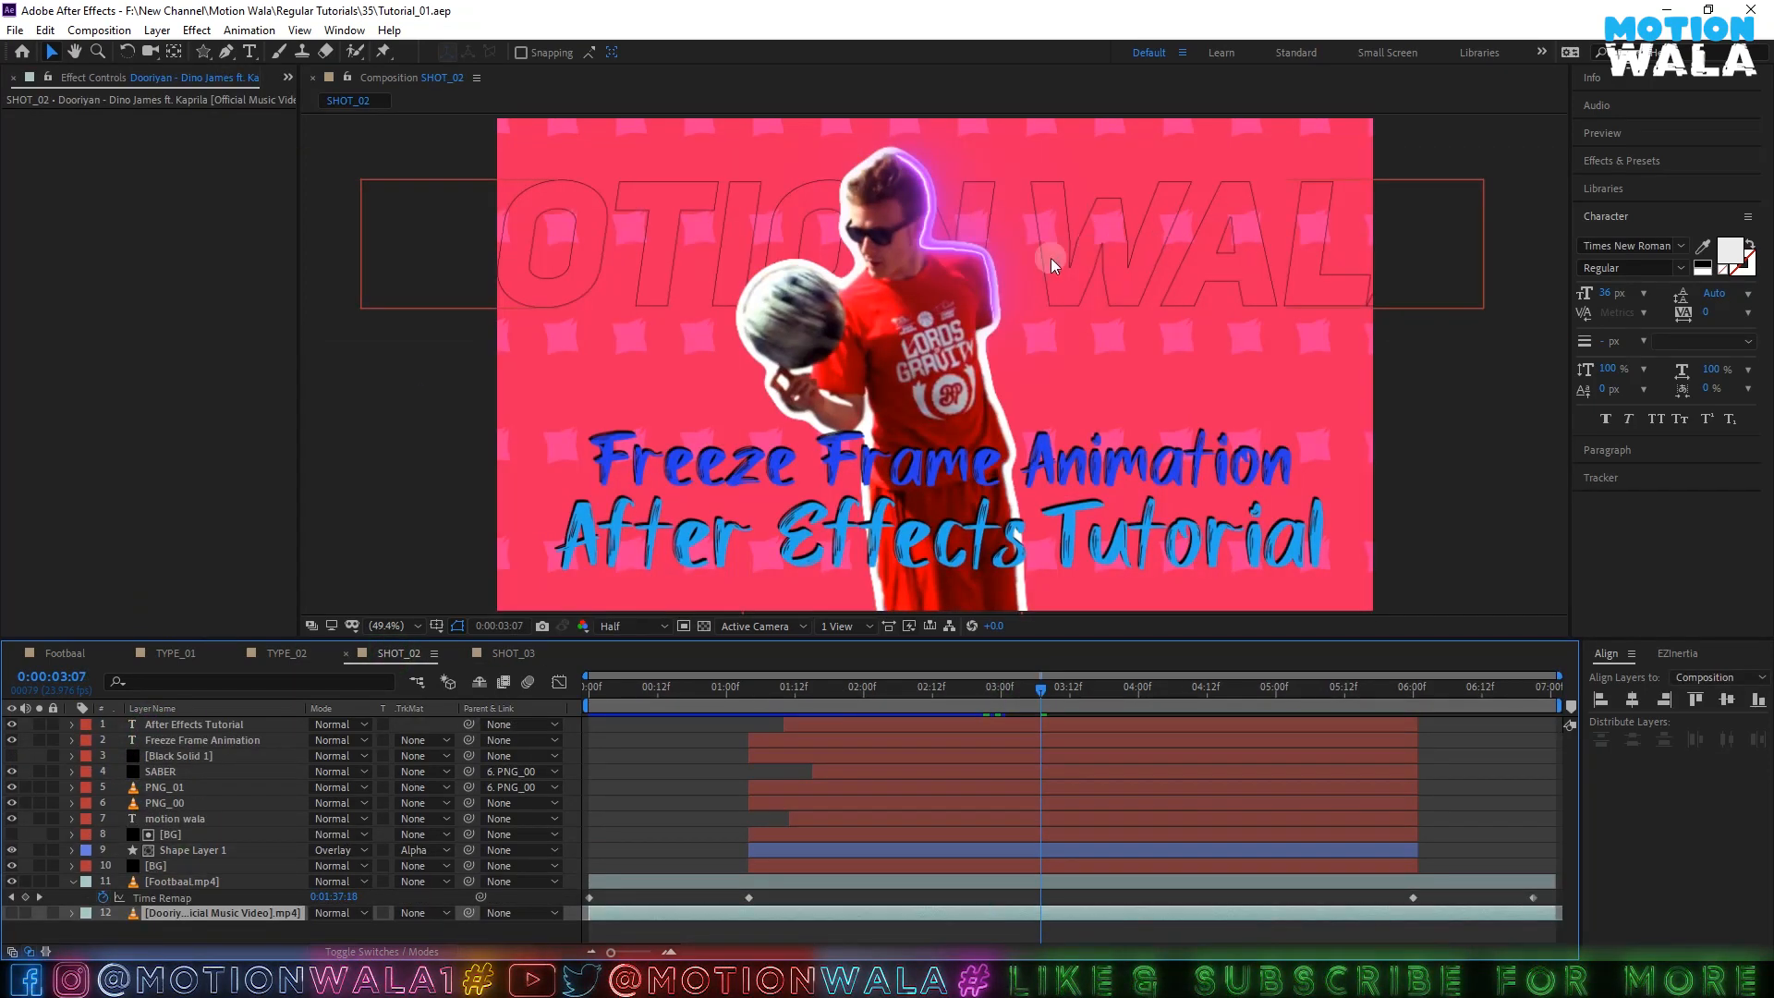
{"action": "left_click", "coordinate": [533, 653]}
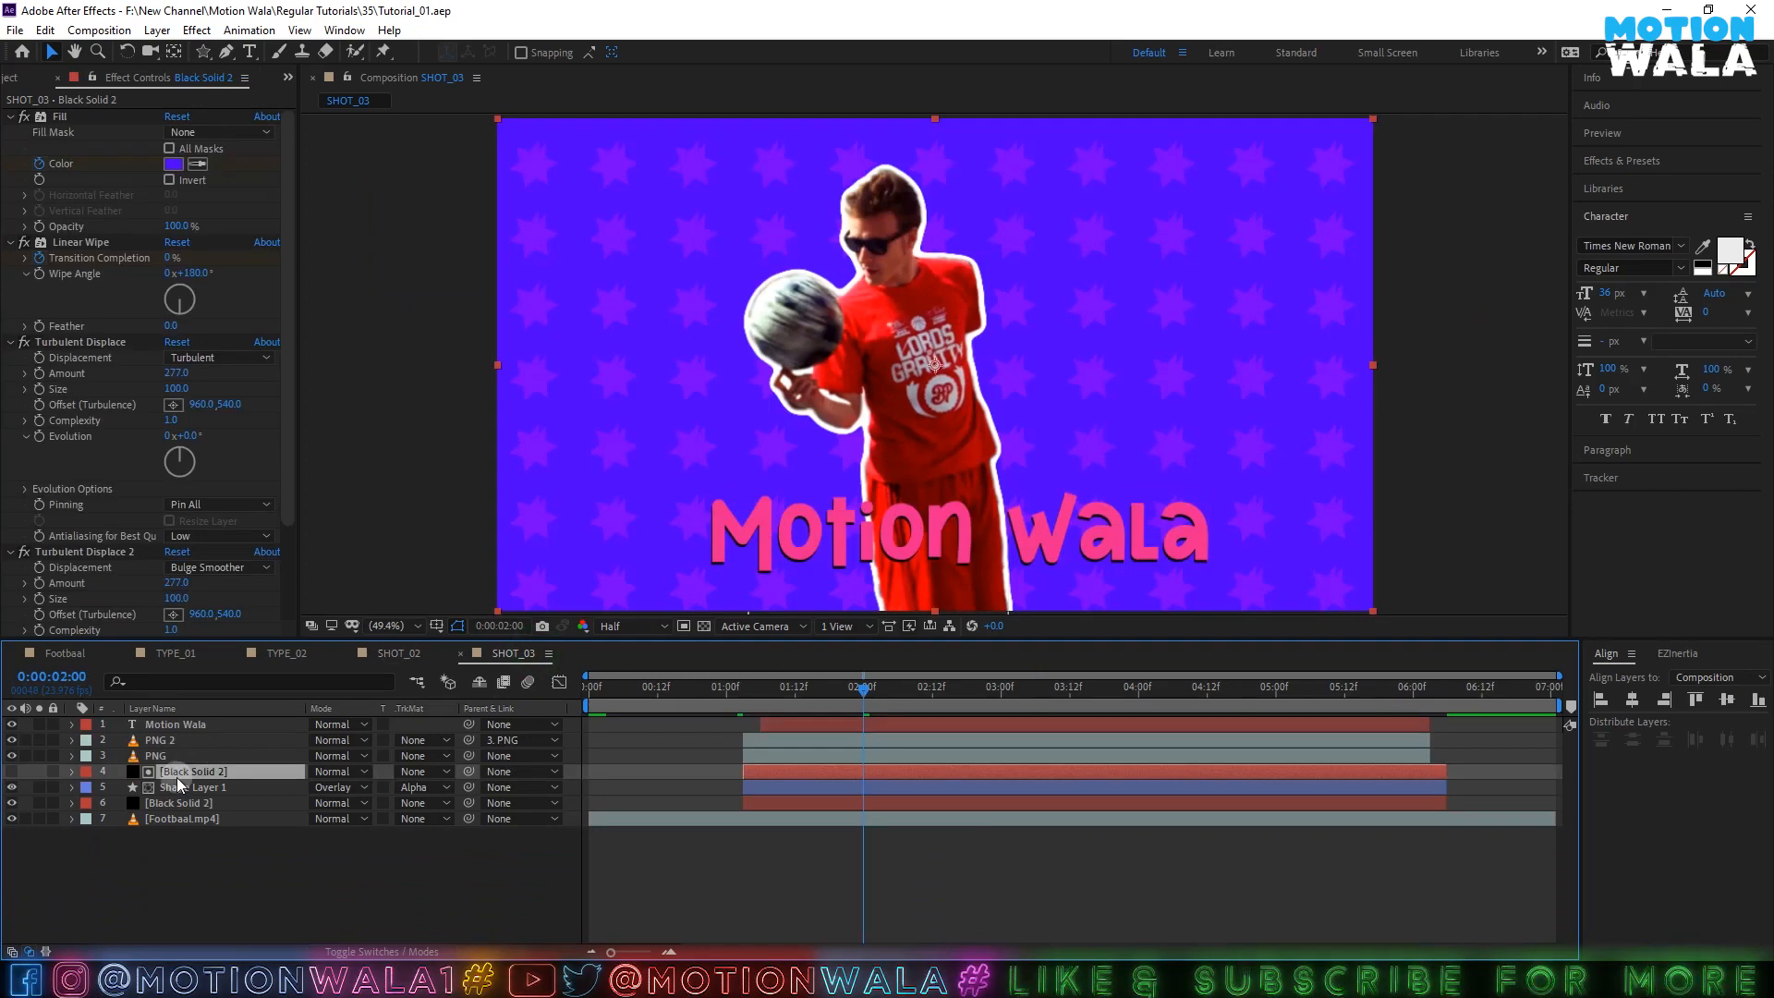
- Duplicate the Motion Wala text layer and view the composition at 0:00:03:22
{"action": "left_click", "coordinate": [148, 726]}
{"action": "key", "text": "ctrl+d"}
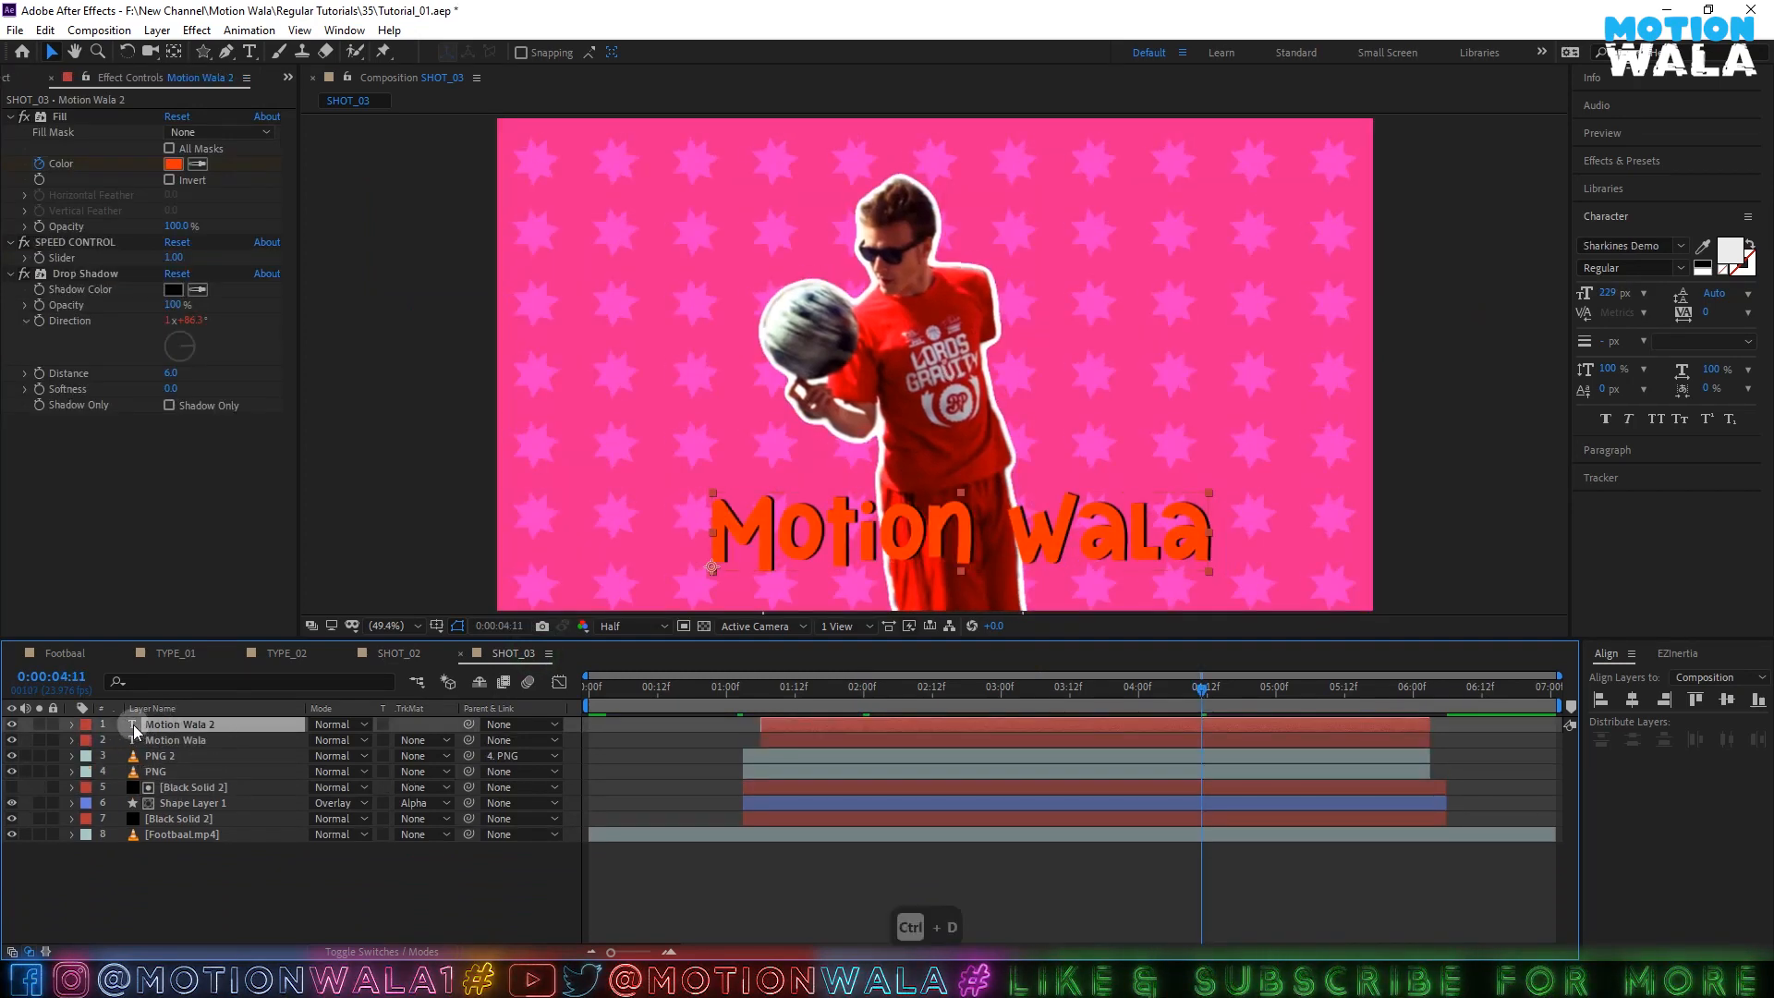
{"action": "left_click", "coordinate": [44, 30]}
{"action": "left_click", "coordinate": [1097, 857]}
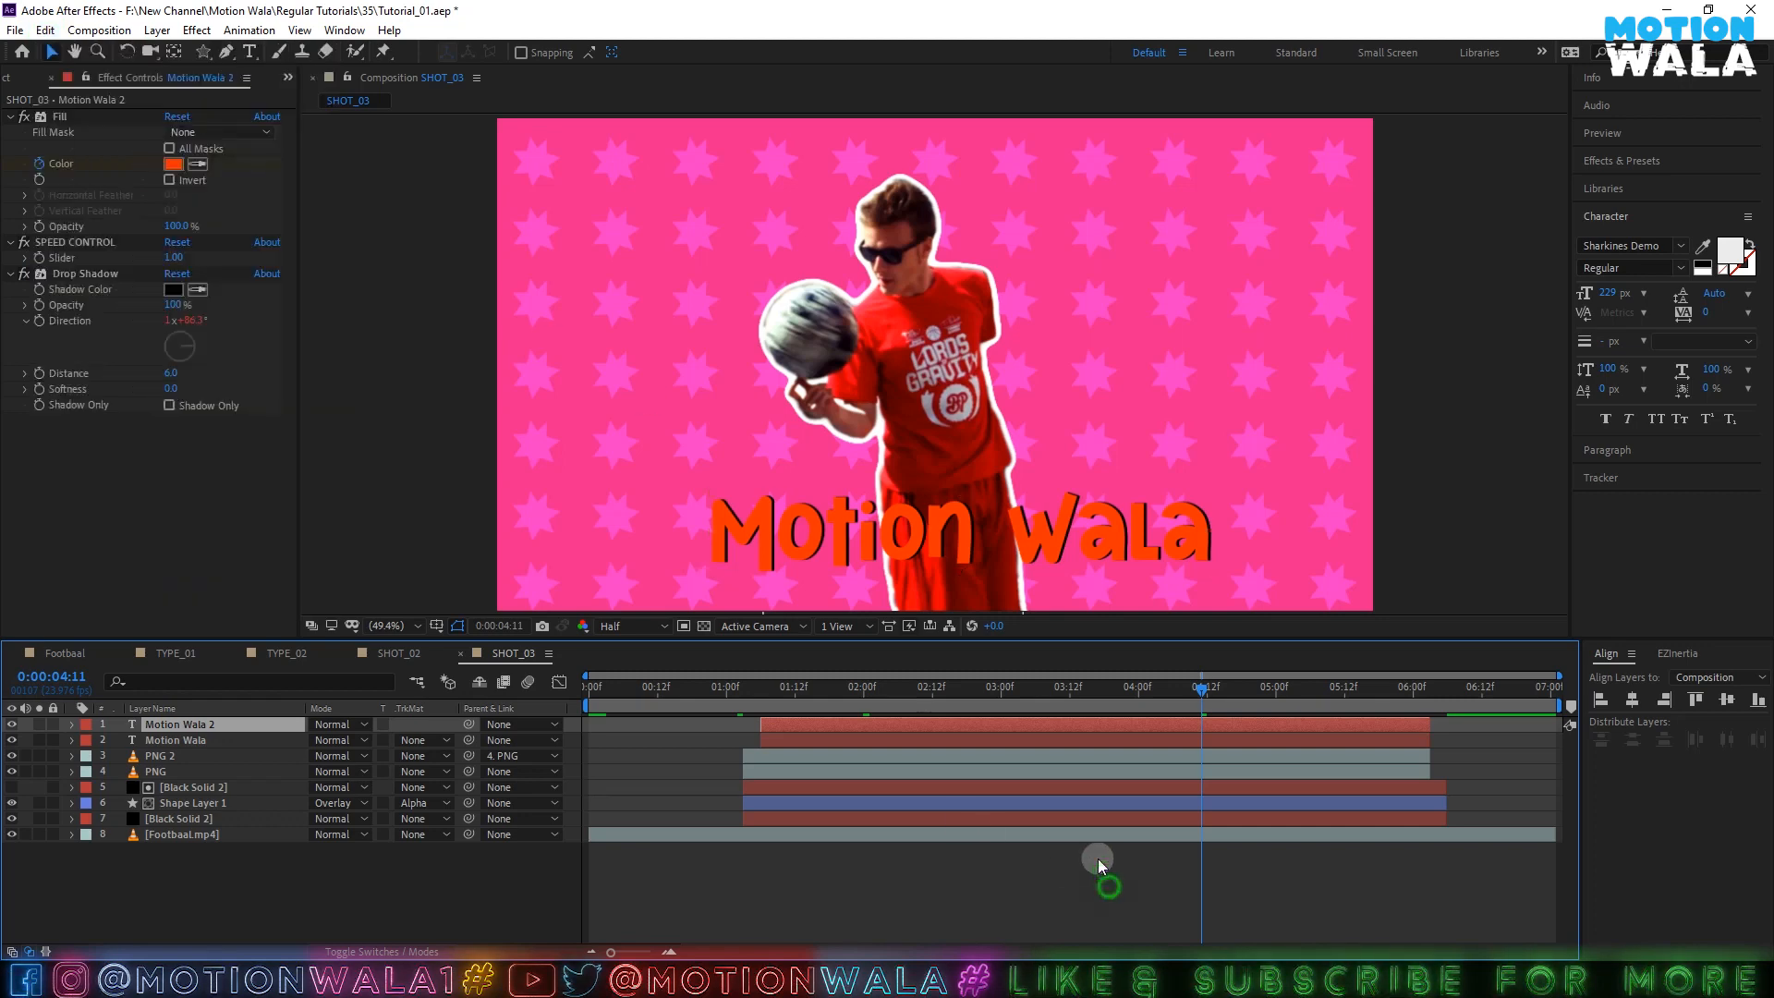
{"action": "left_click_drag", "start_coordinate": [1223, 689], "coordinate": [1125, 691]}
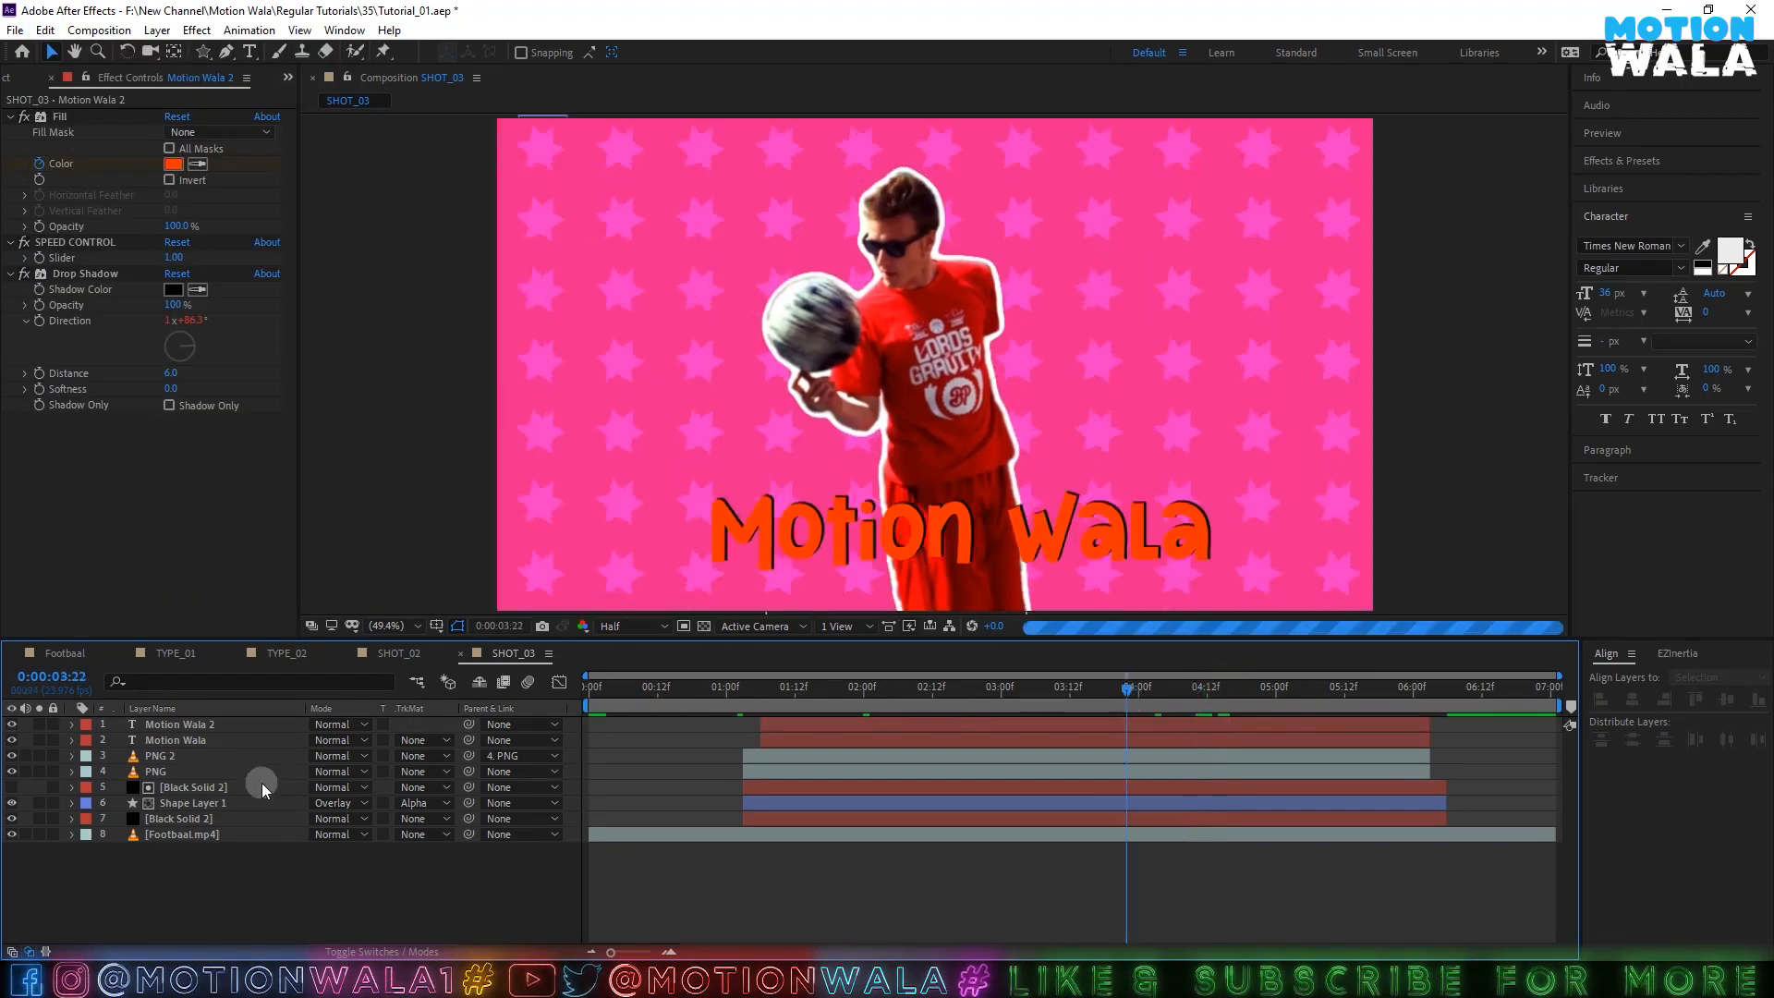
- Solo the duplicated Motion Wala text layer and remove its Drop Shadow and Fill effects
{"action": "left_click", "coordinate": [37, 724]}
{"action": "left_click", "coordinate": [147, 723]}
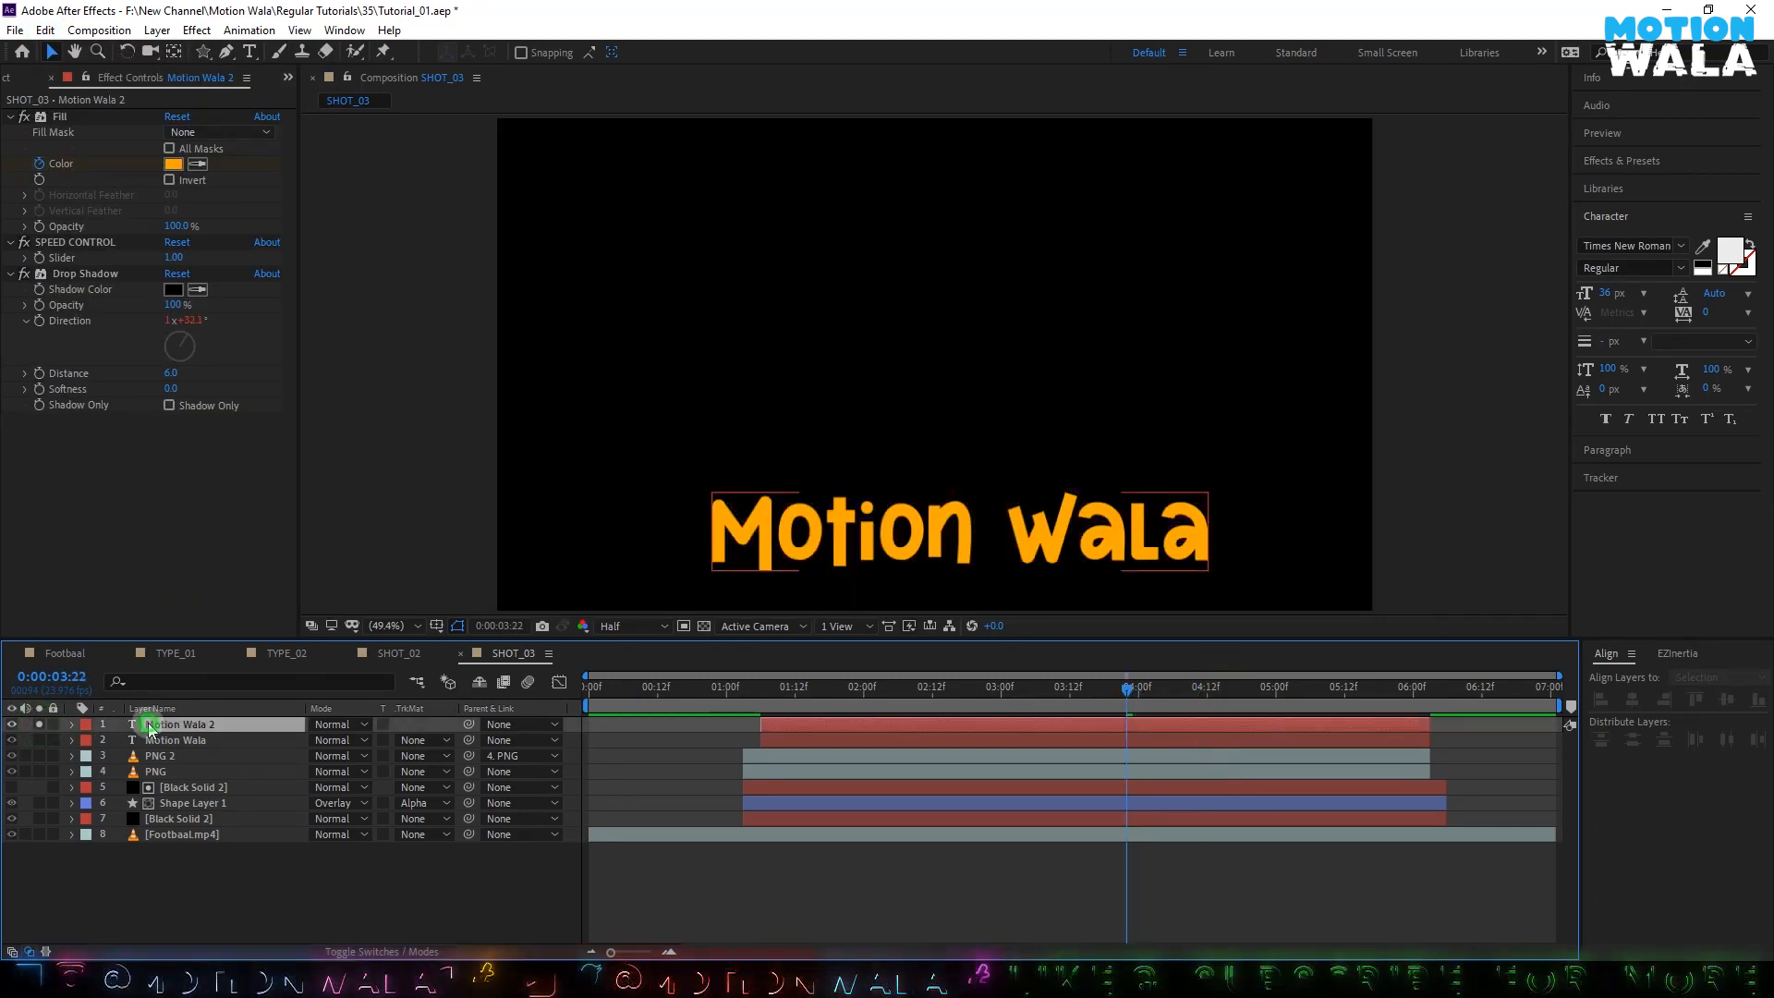
{"action": "left_click", "coordinate": [40, 275]}
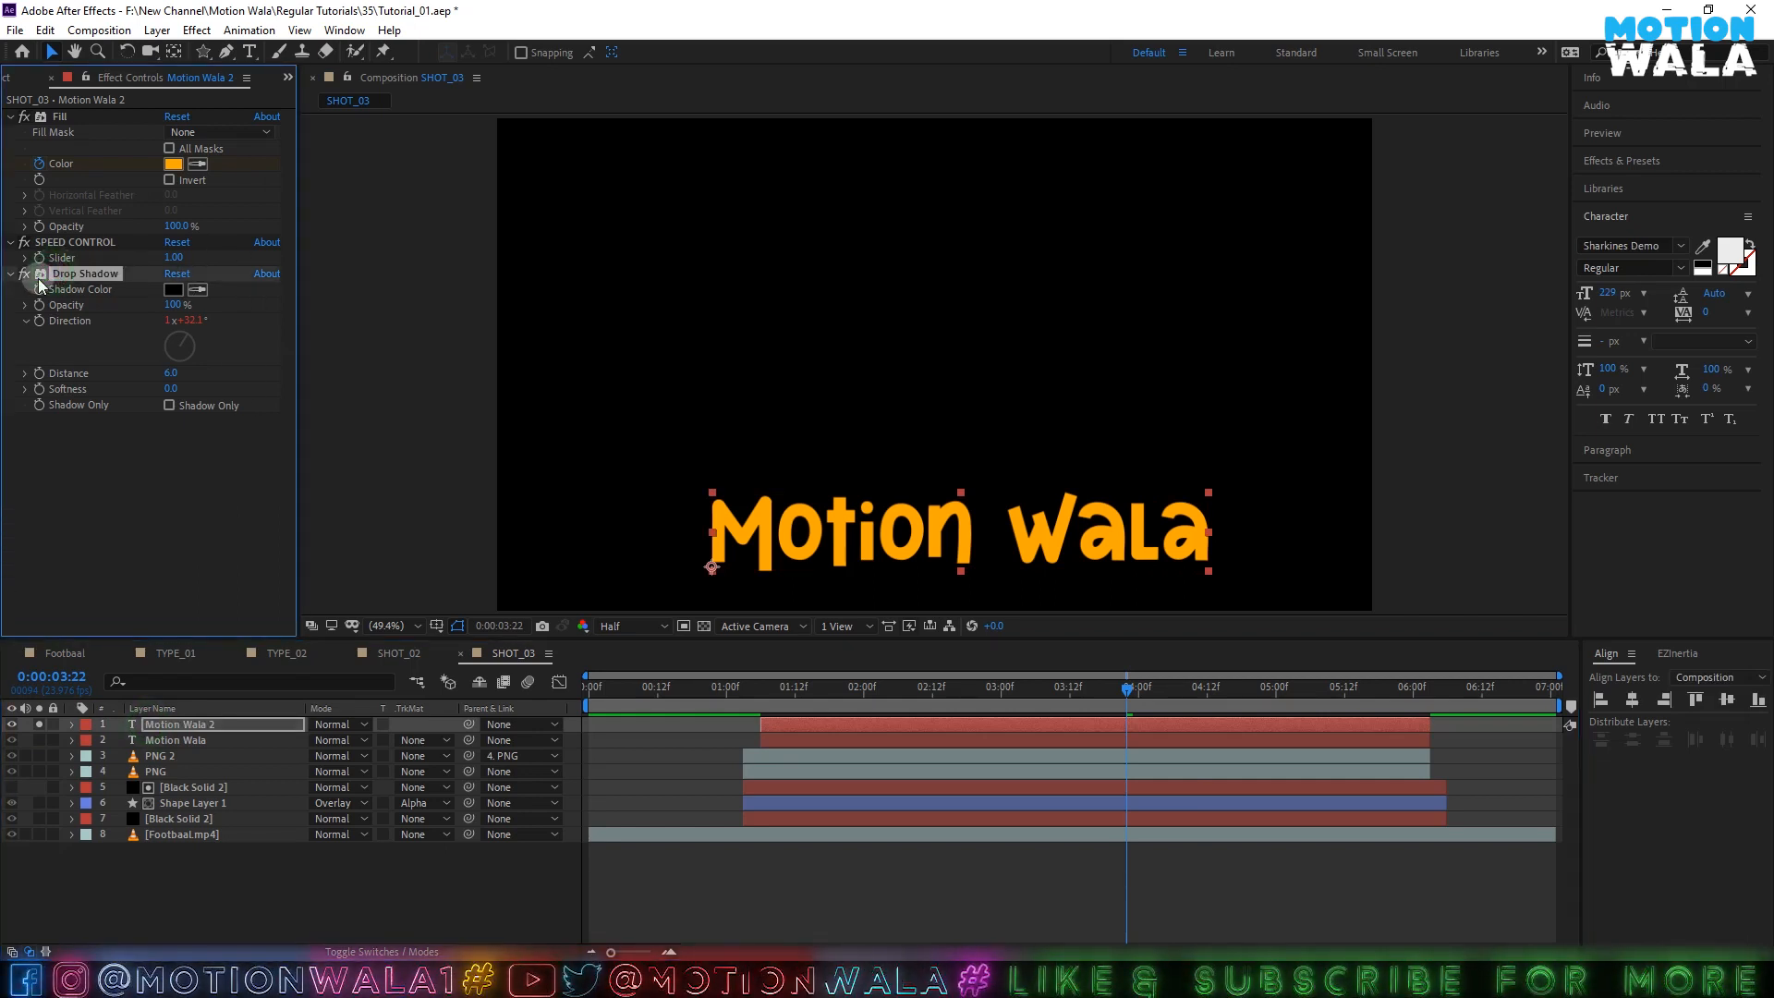
{"action": "key", "text": "Delete"}
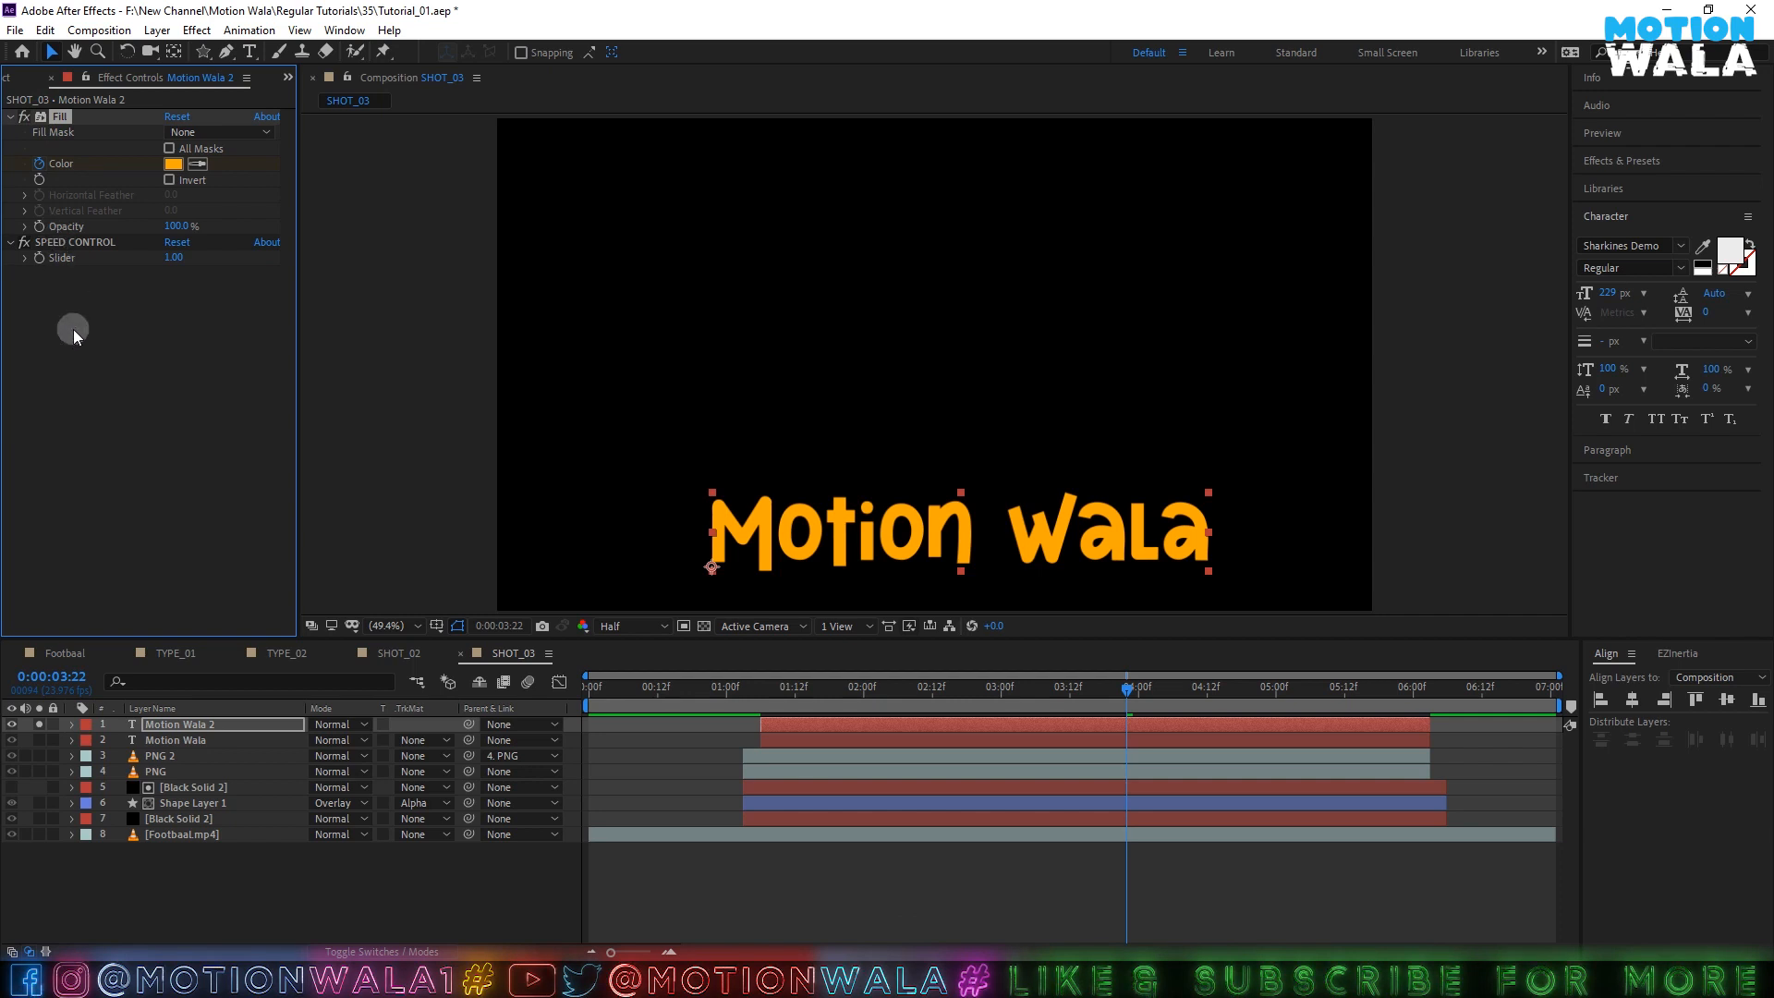
{"action": "key", "text": "Delete"}
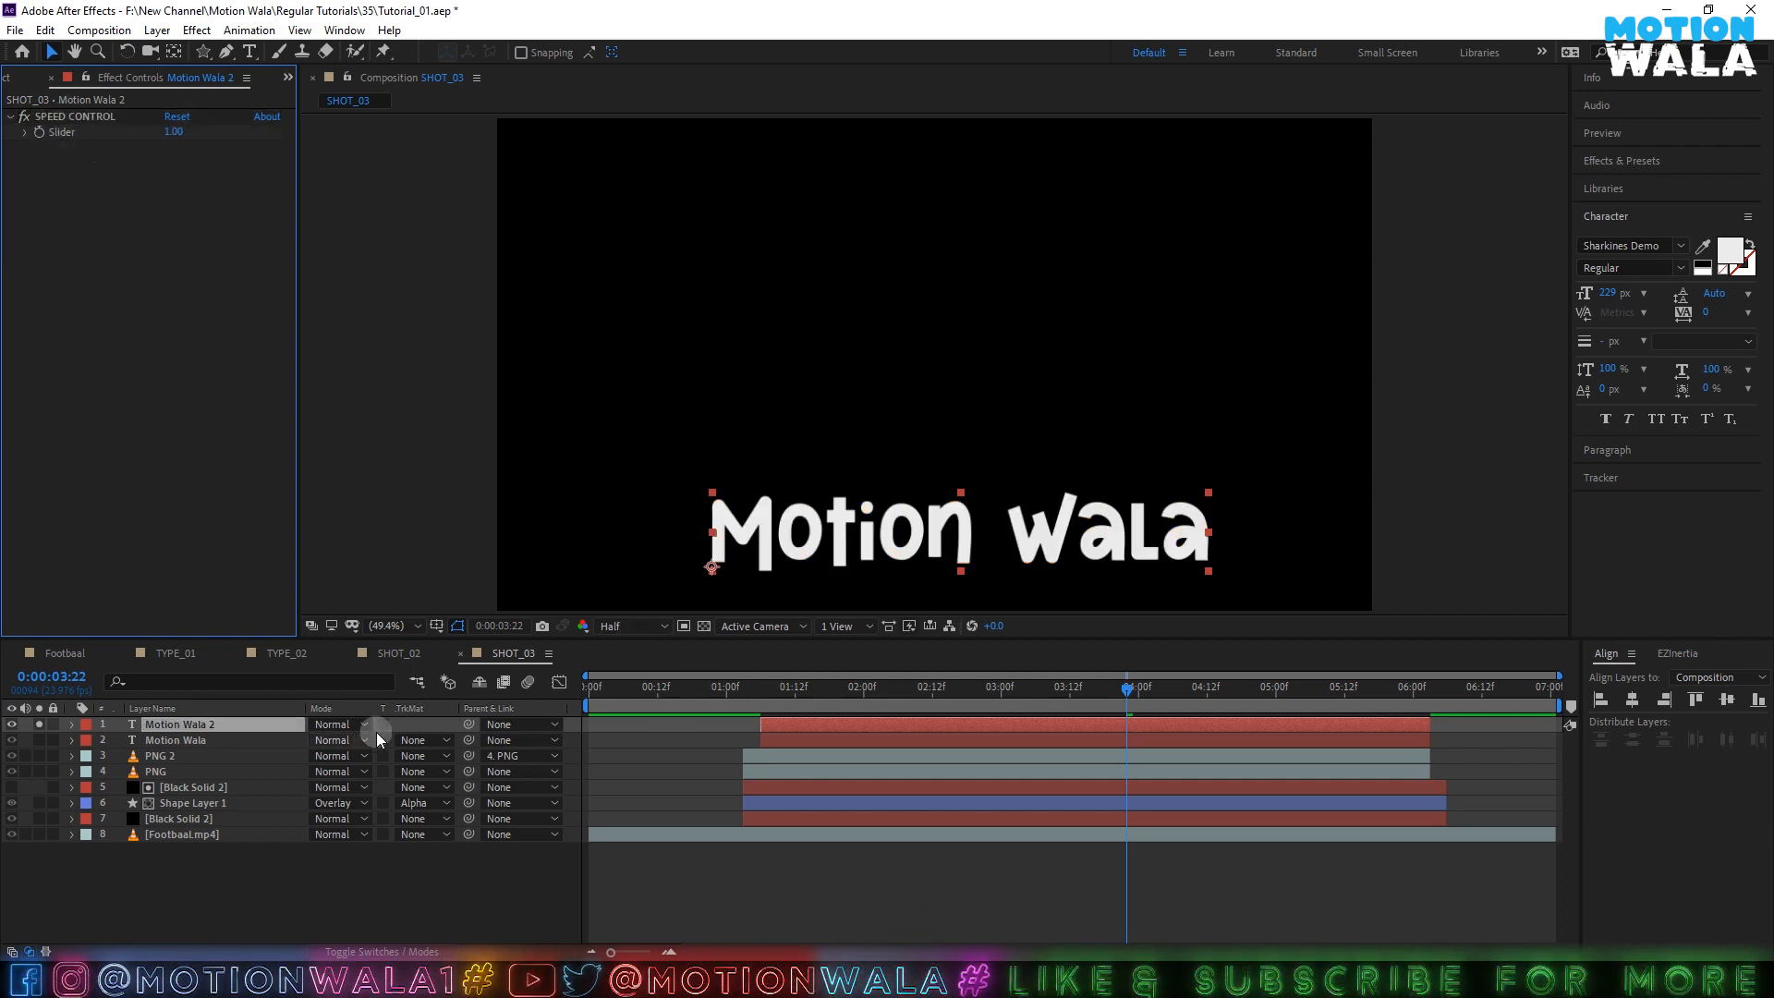
- Set the duplicate text's fill color to black (000000) and show the composition's transparency grid
{"action": "left_click", "coordinate": [1724, 252]}
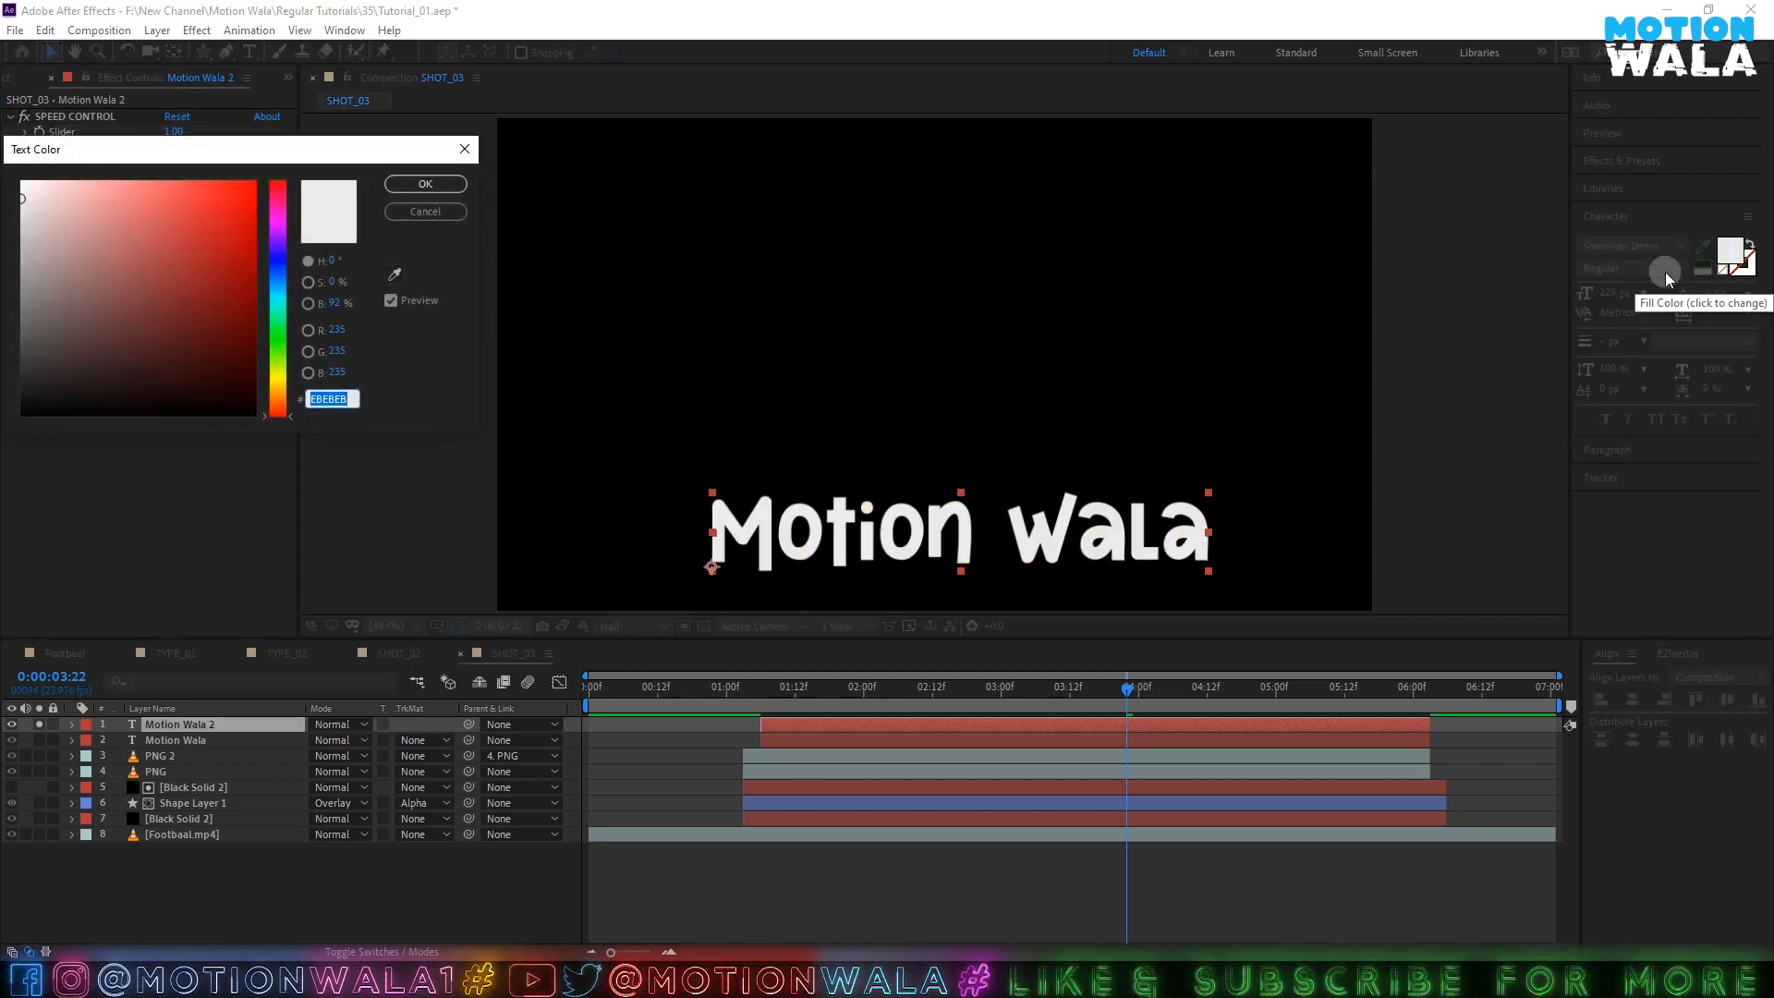
{"action": "mouse_move", "coordinate": [166, 241]}
{"action": "left_mouse_down"}
{"action": "mouse_move", "coordinate": [77, 256]}
{"action": "mouse_move", "coordinate": [7, 813]}
{"action": "left_mouse_up"}
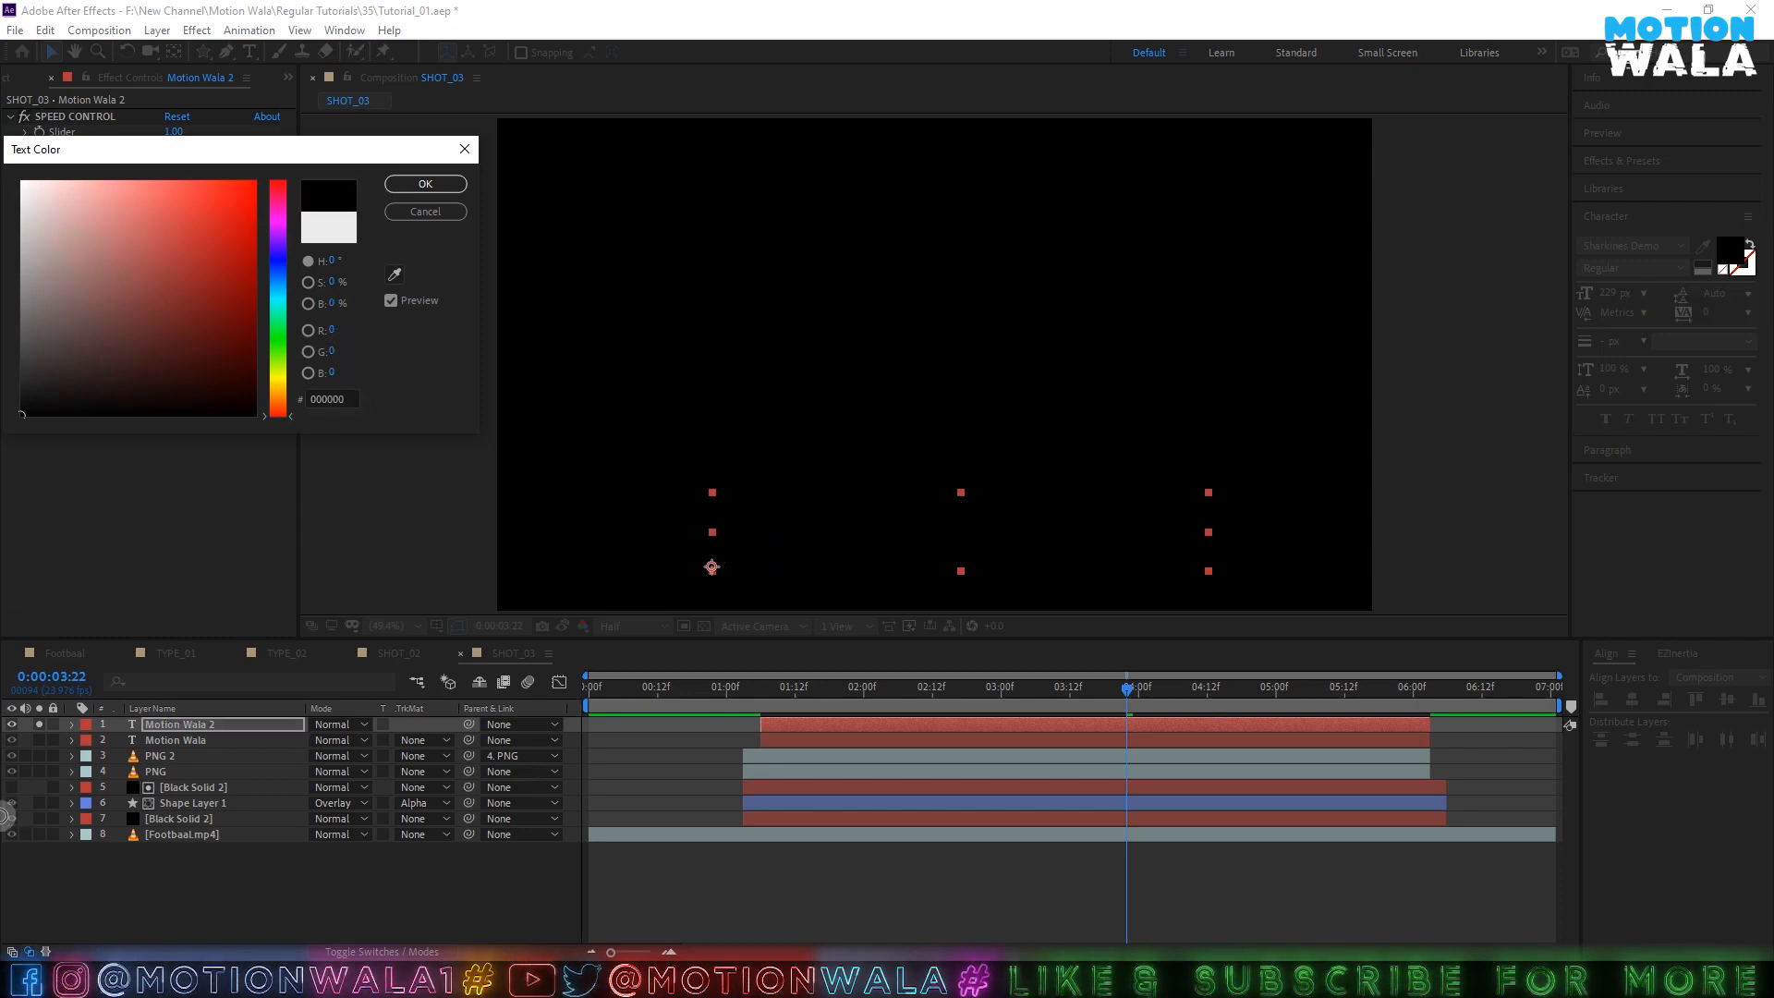
{"action": "left_click", "coordinate": [425, 184]}
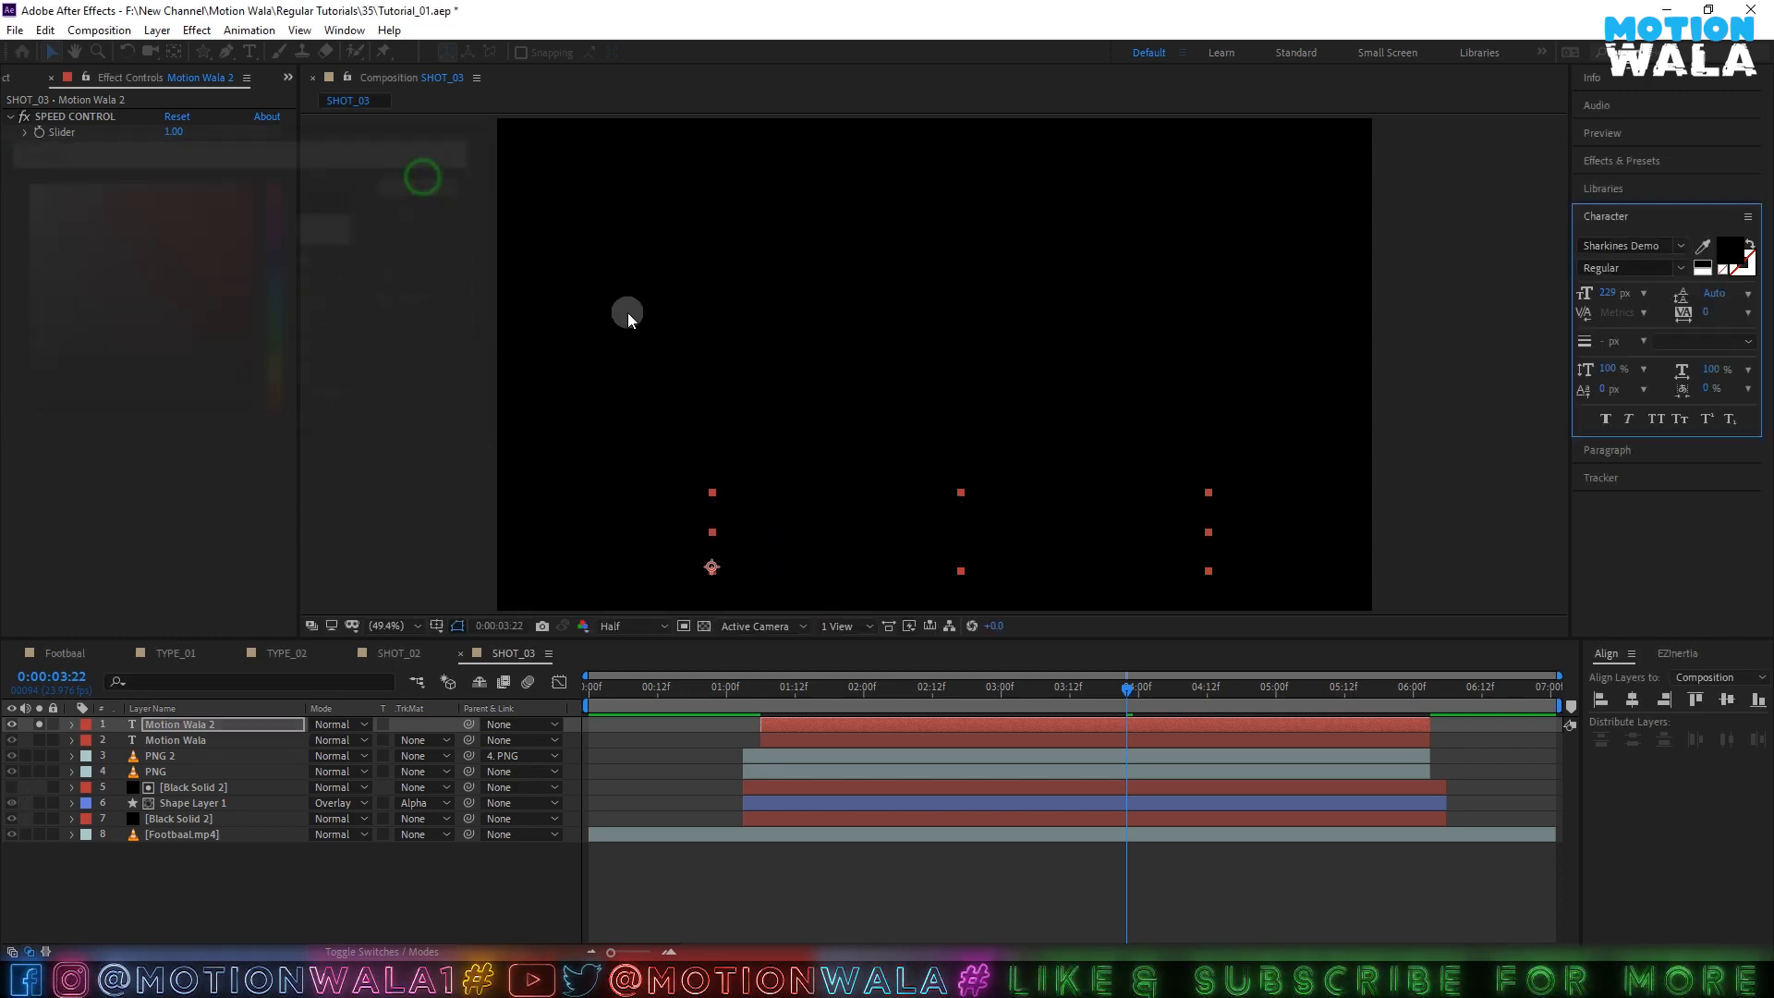
{"action": "left_click", "coordinate": [719, 623]}
{"action": "left_click", "coordinate": [703, 625]}
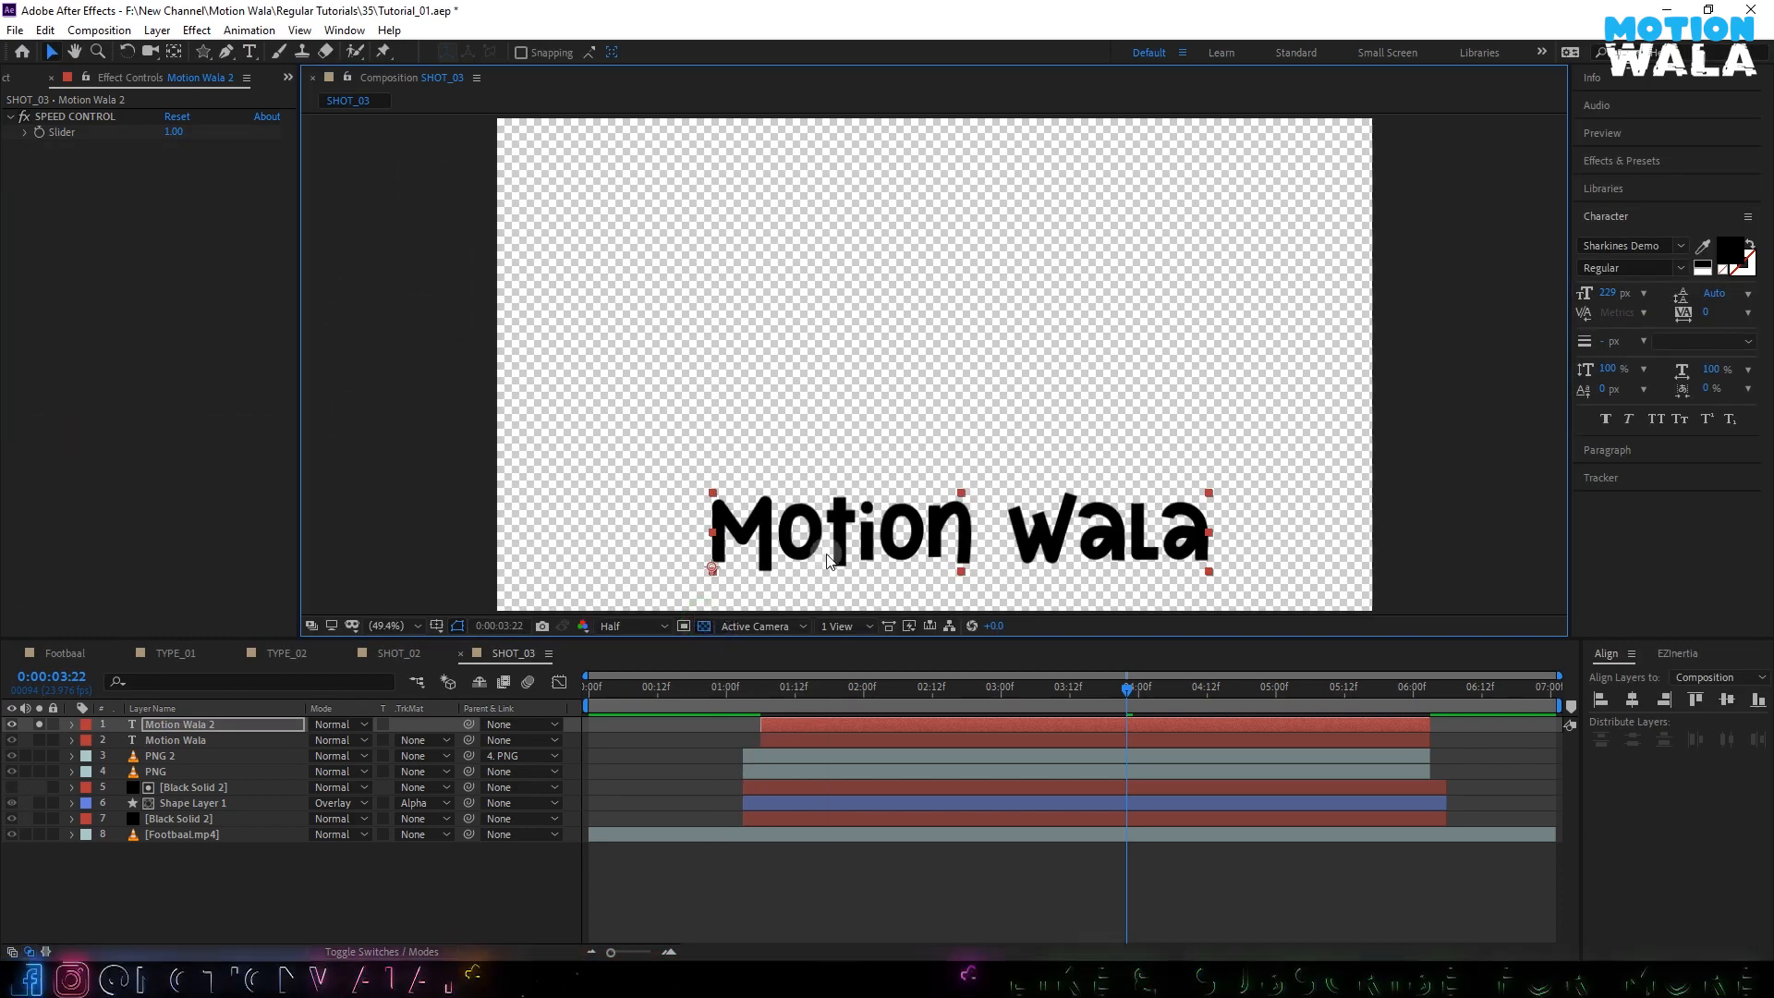
- Swap the duplicate text's fill and stroke to leave a black outline, trying a 2 px stroke and reverting it to 1 px
{"action": "left_click", "coordinate": [1751, 242]}
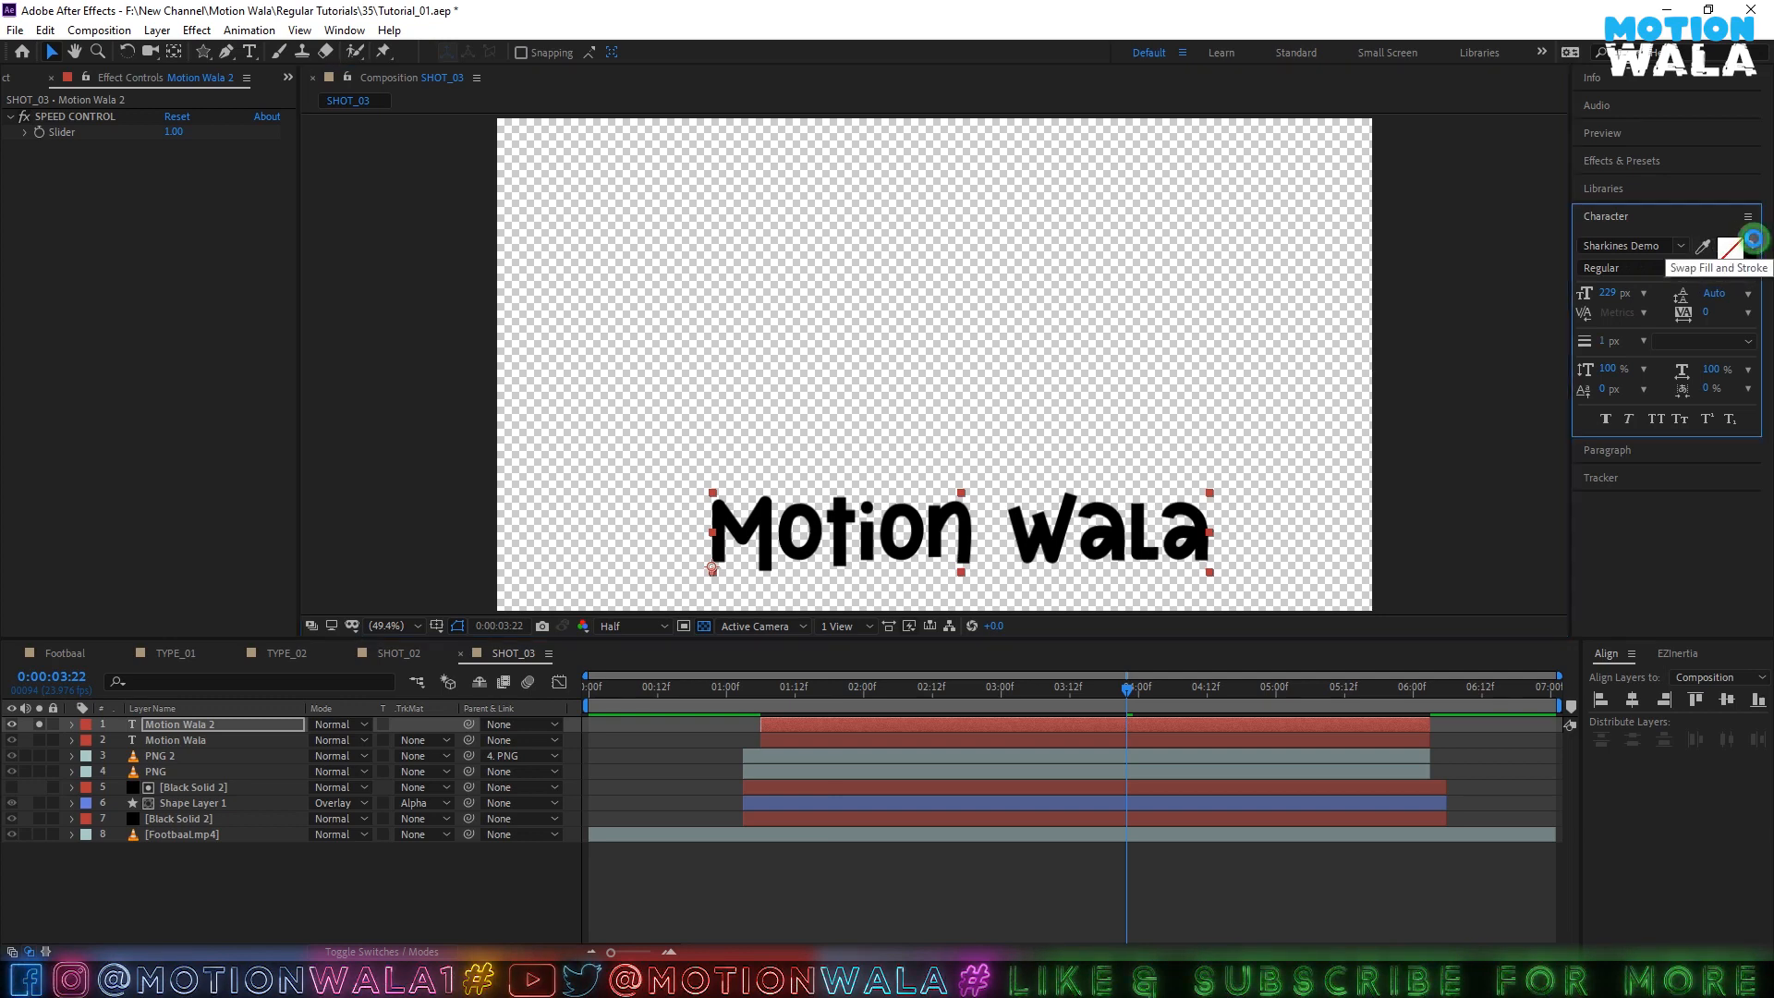
{"action": "left_click", "coordinate": [1608, 344]}
{"action": "type", "text": "2"}
{"action": "key", "text": "Return"}
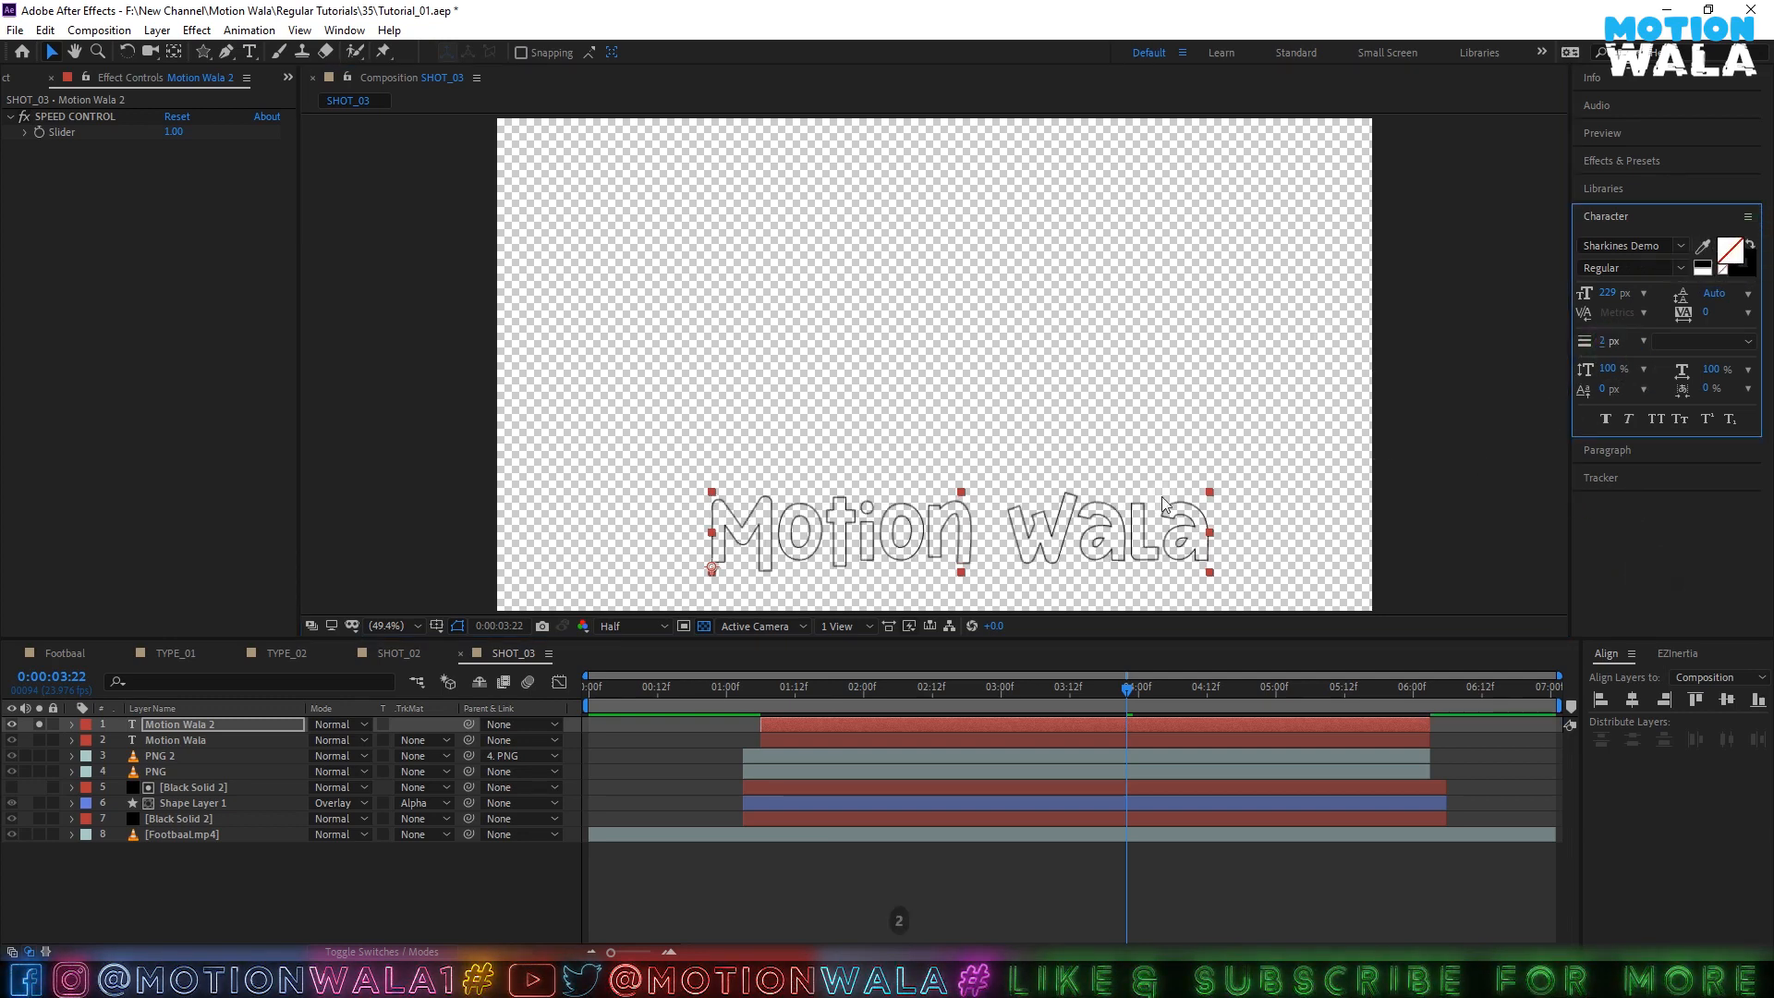
{"action": "key", "text": "ctrl+z"}
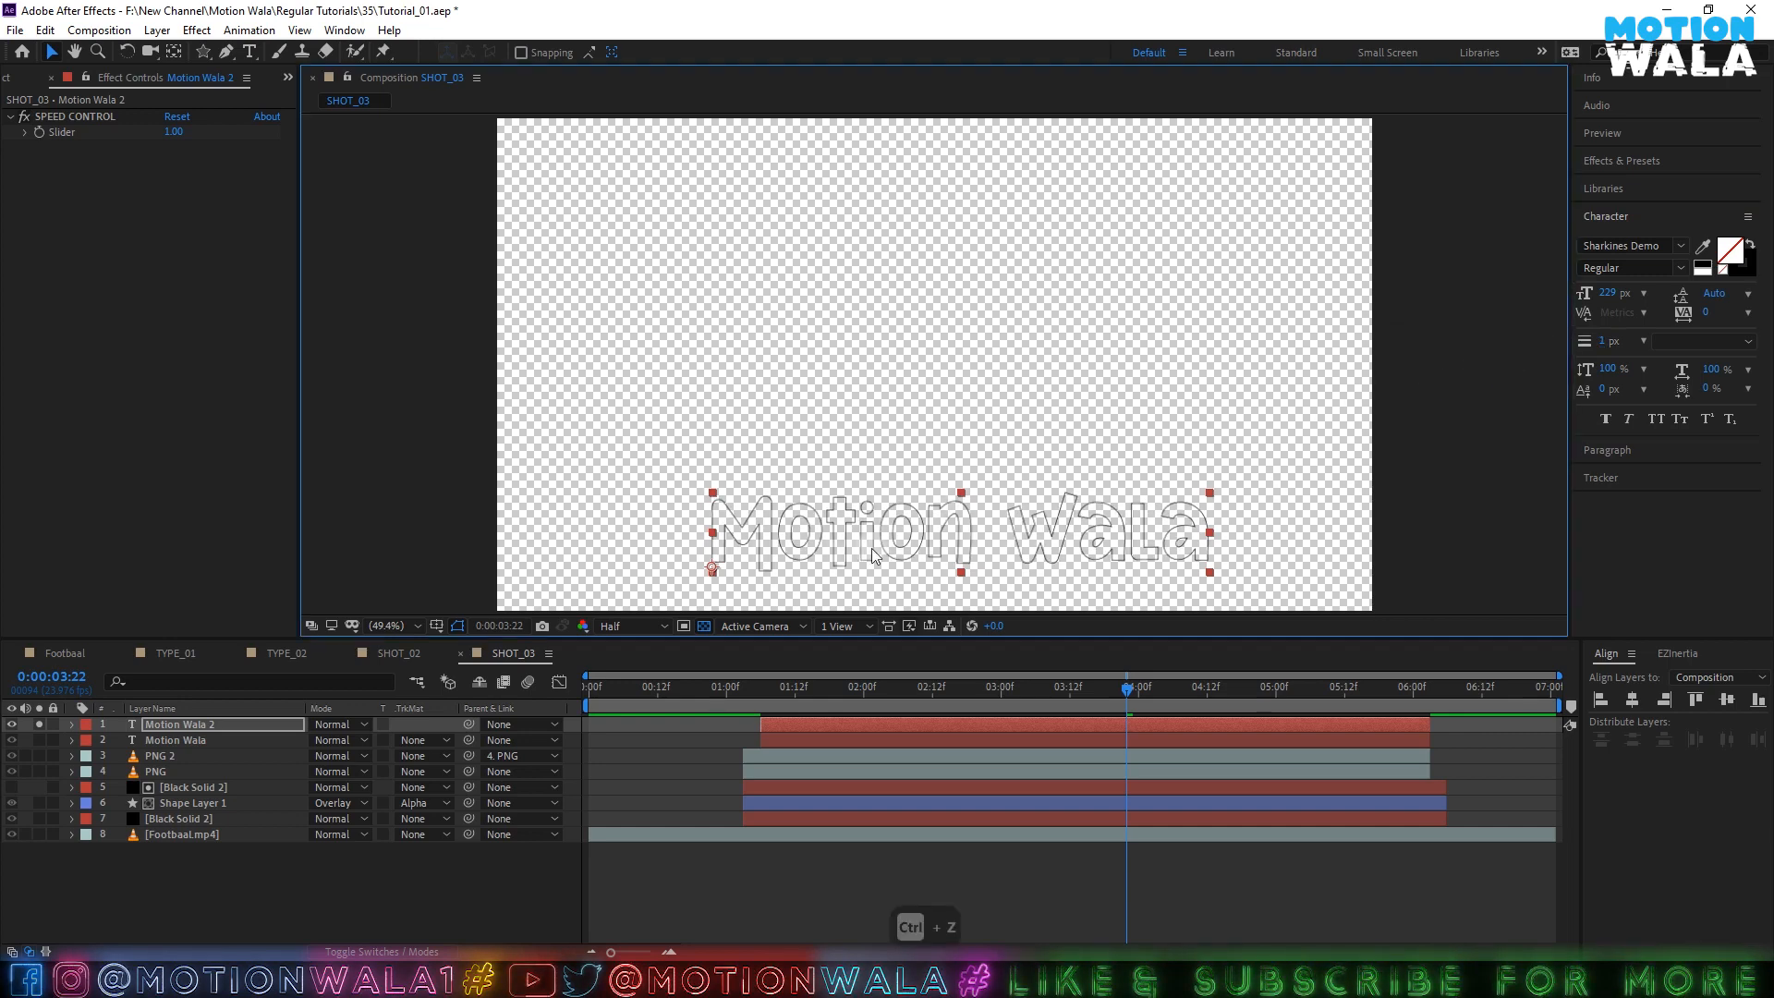
- Unsolo the outlined text, place it across the upper part of the frame and enlarge its font size to 370 px
{"action": "left_click", "coordinate": [157, 723]}
{"action": "left_click", "coordinate": [39, 724]}
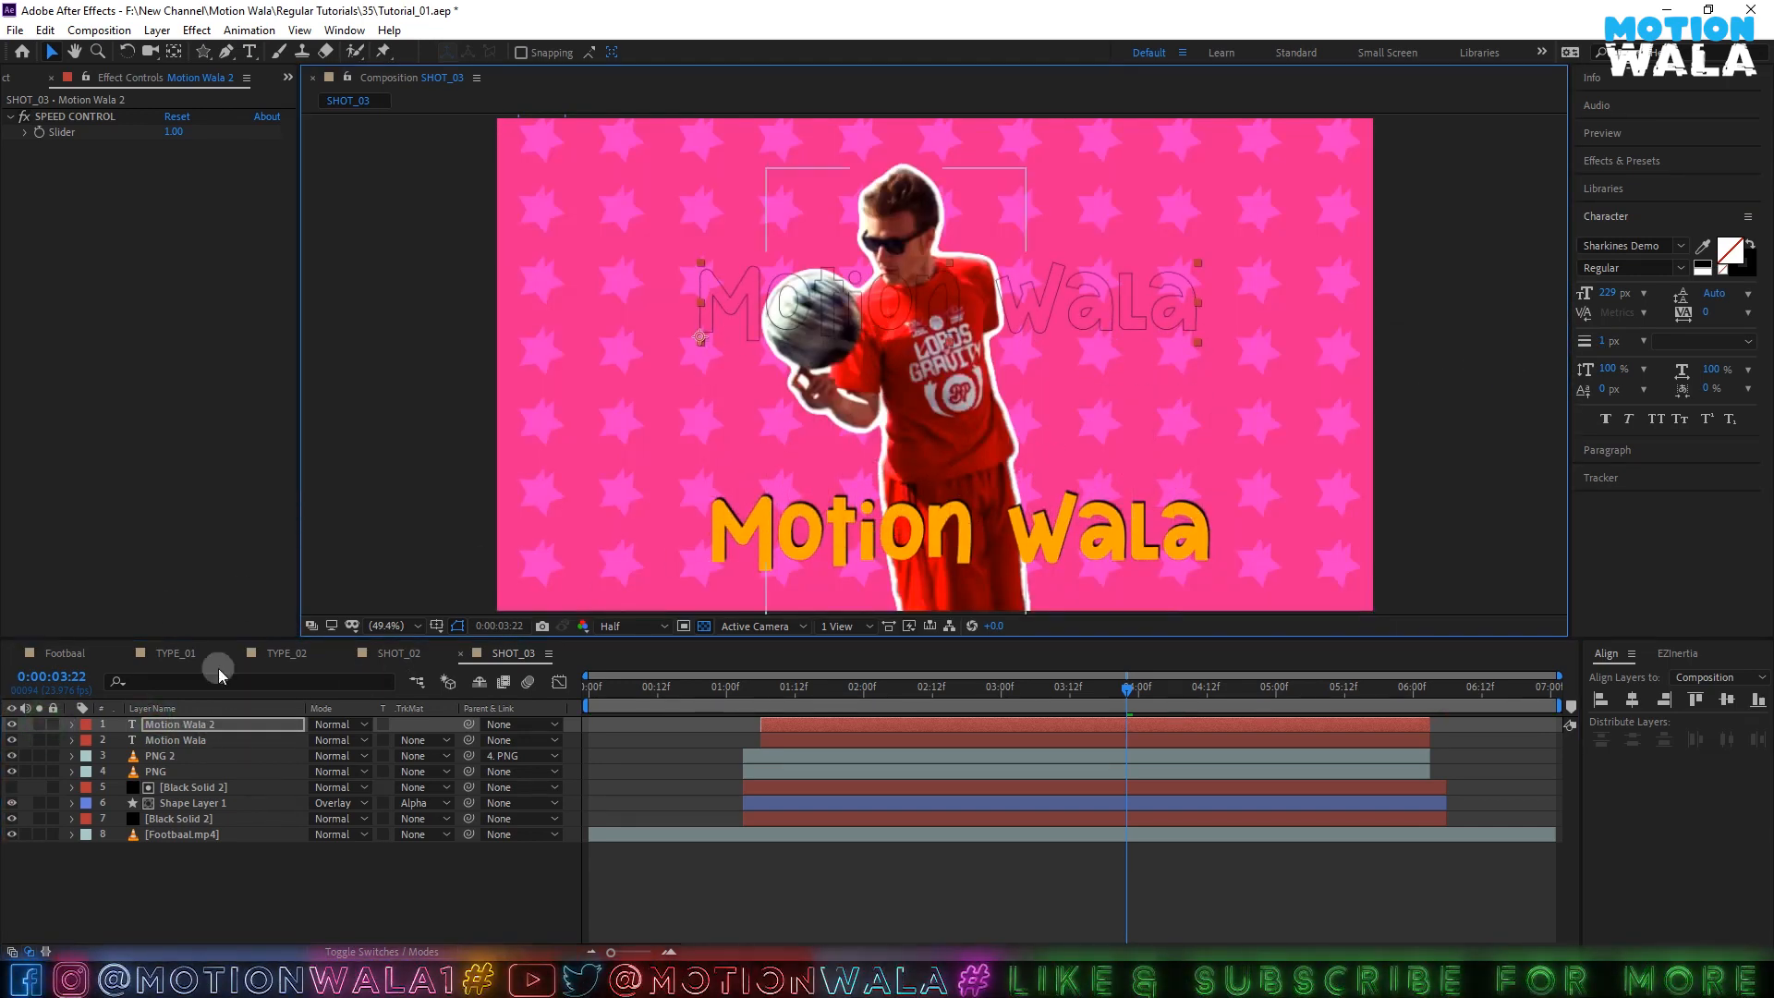
{"action": "mouse_move", "coordinate": [1610, 294]}
{"action": "left_mouse_down"}
{"action": "mouse_move", "coordinate": [1718, 294]}
{"action": "mouse_move", "coordinate": [1635, 293]}
{"action": "left_mouse_up"}
{"action": "left_click_drag", "start_coordinate": [1119, 295], "coordinate": [788, 318]}
- Set the outlined text's tracking to 129 and move its layer below the PNG layer
{"action": "left_click_drag", "start_coordinate": [1702, 309], "coordinate": [852, 277]}
{"action": "left_click_drag", "start_coordinate": [1715, 306], "coordinate": [1185, 292]}
{"action": "left_click_drag", "start_coordinate": [213, 723], "coordinate": [195, 777]}
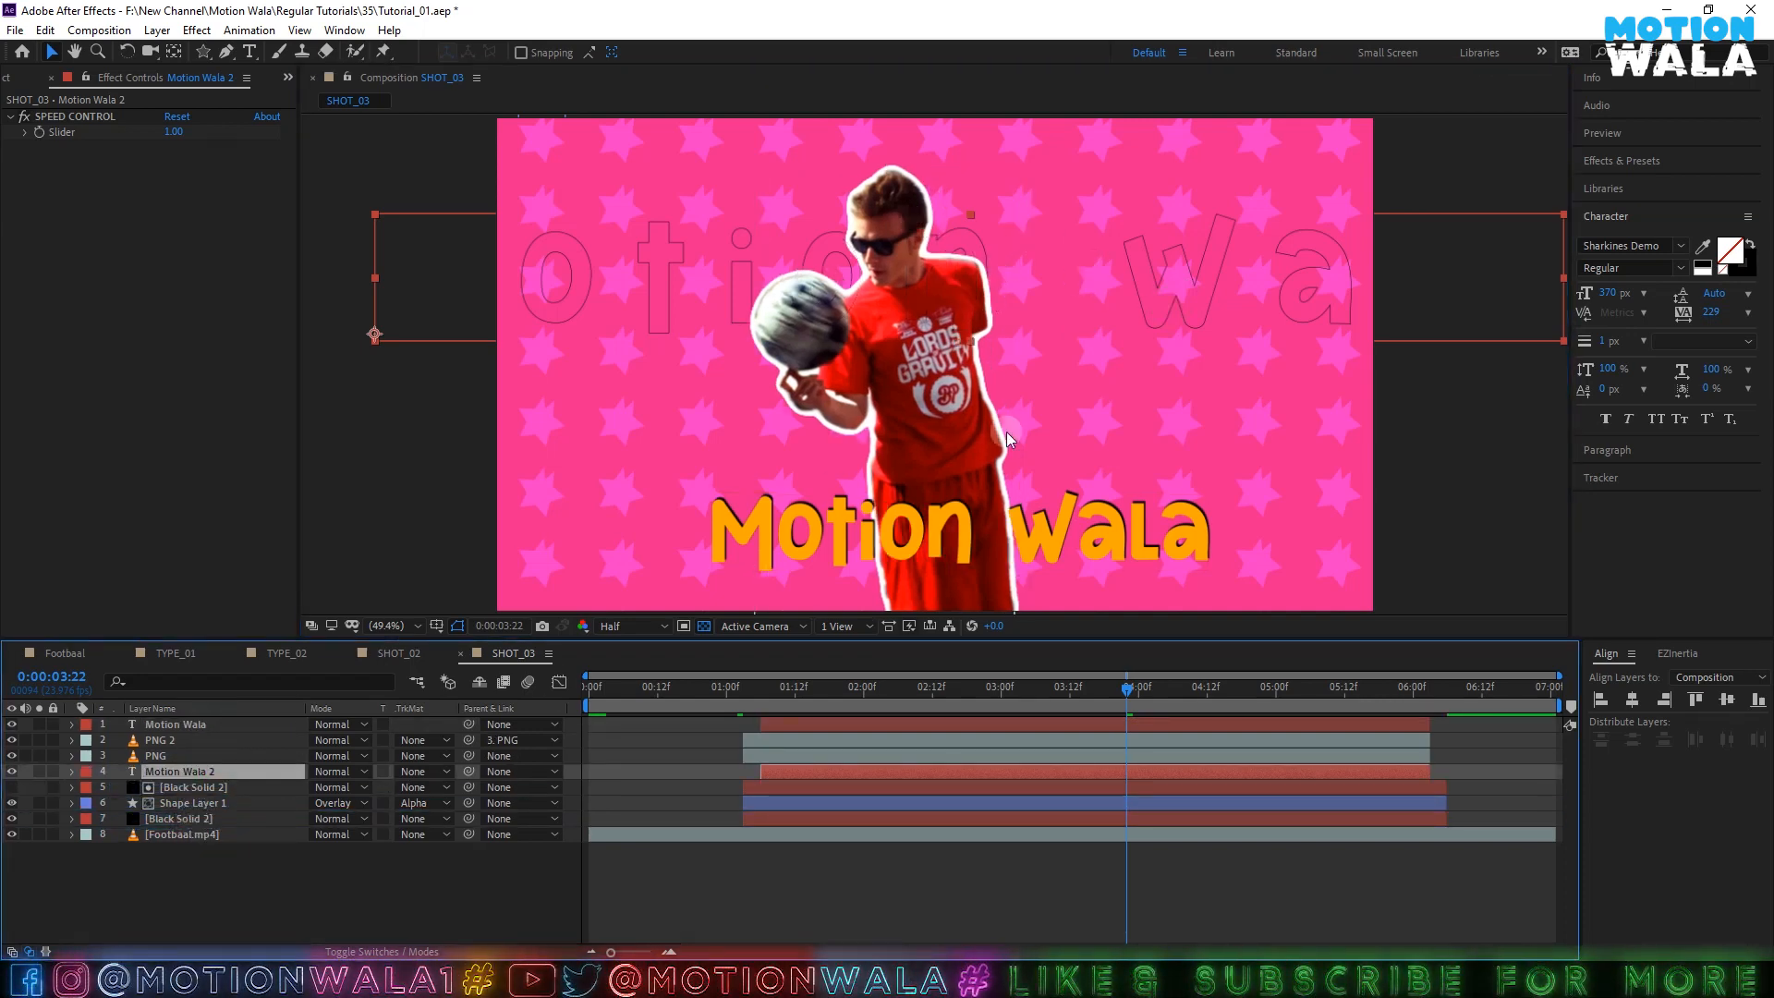
{"action": "left_click_drag", "start_coordinate": [1711, 312], "coordinate": [1288, 302]}
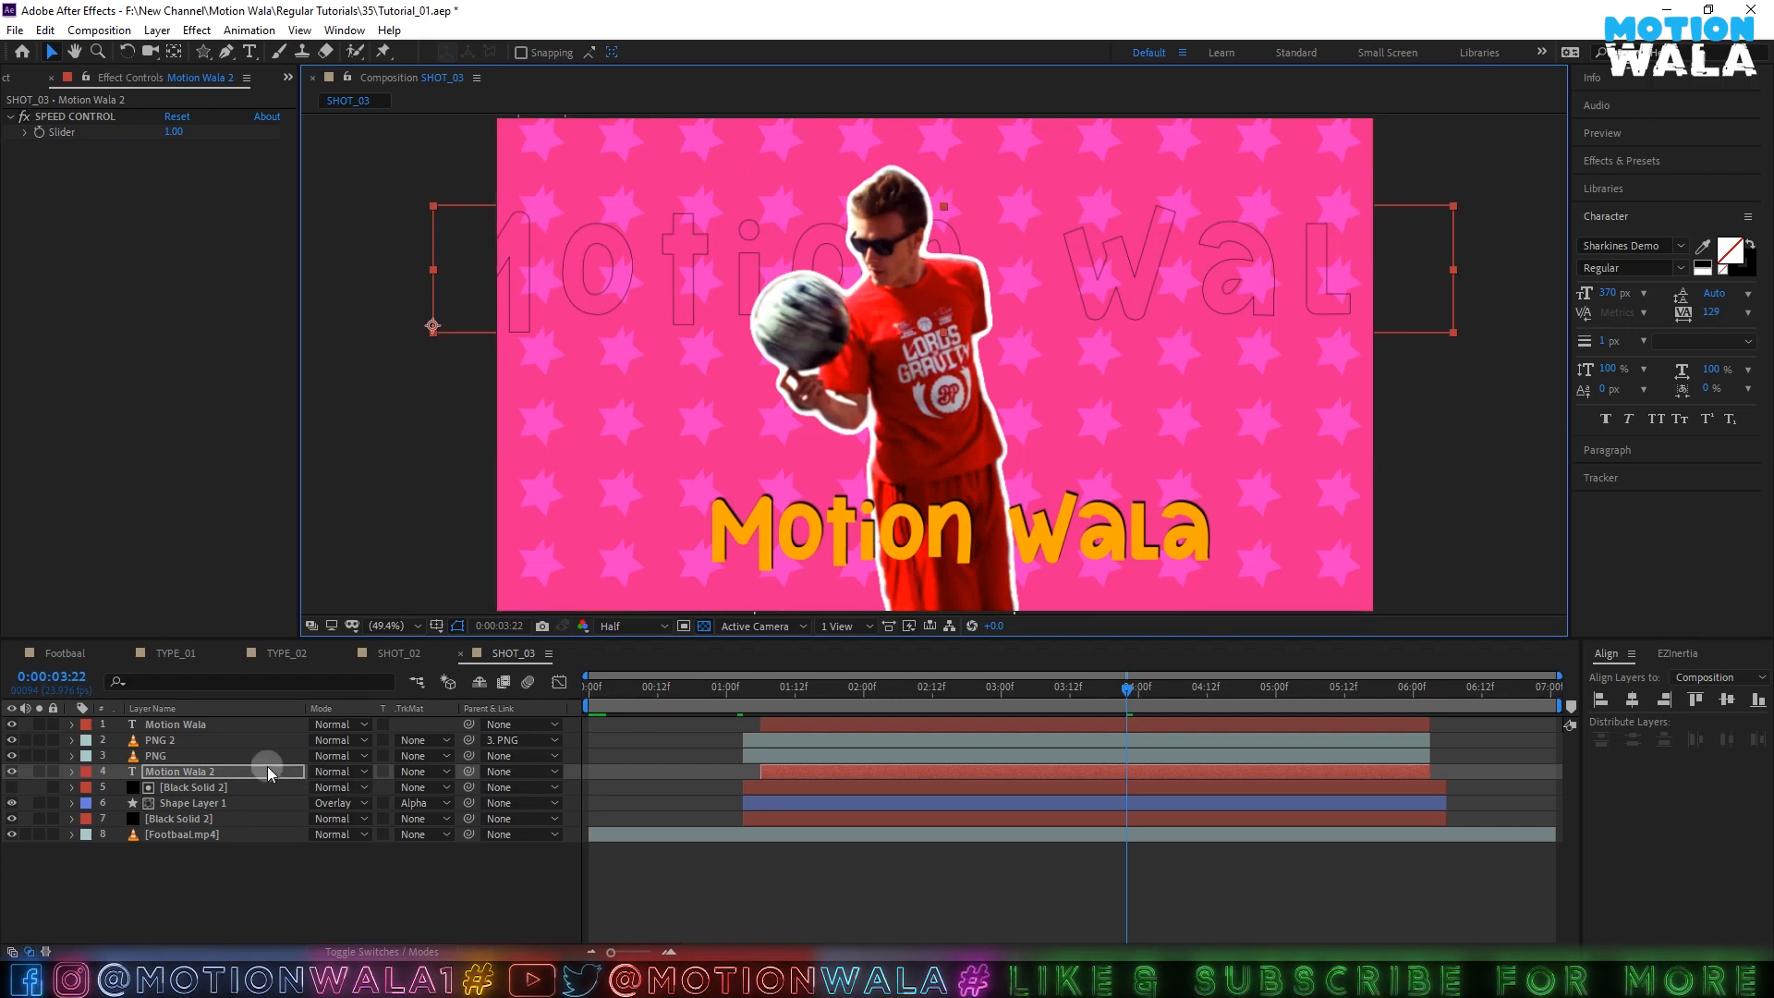
- Preview the outlined text's entrance behind the cutout from 0:00:01:04
{"action": "left_click", "coordinate": [699, 772]}
{"action": "left_click_drag", "start_coordinate": [750, 706], "coordinate": [779, 706]}
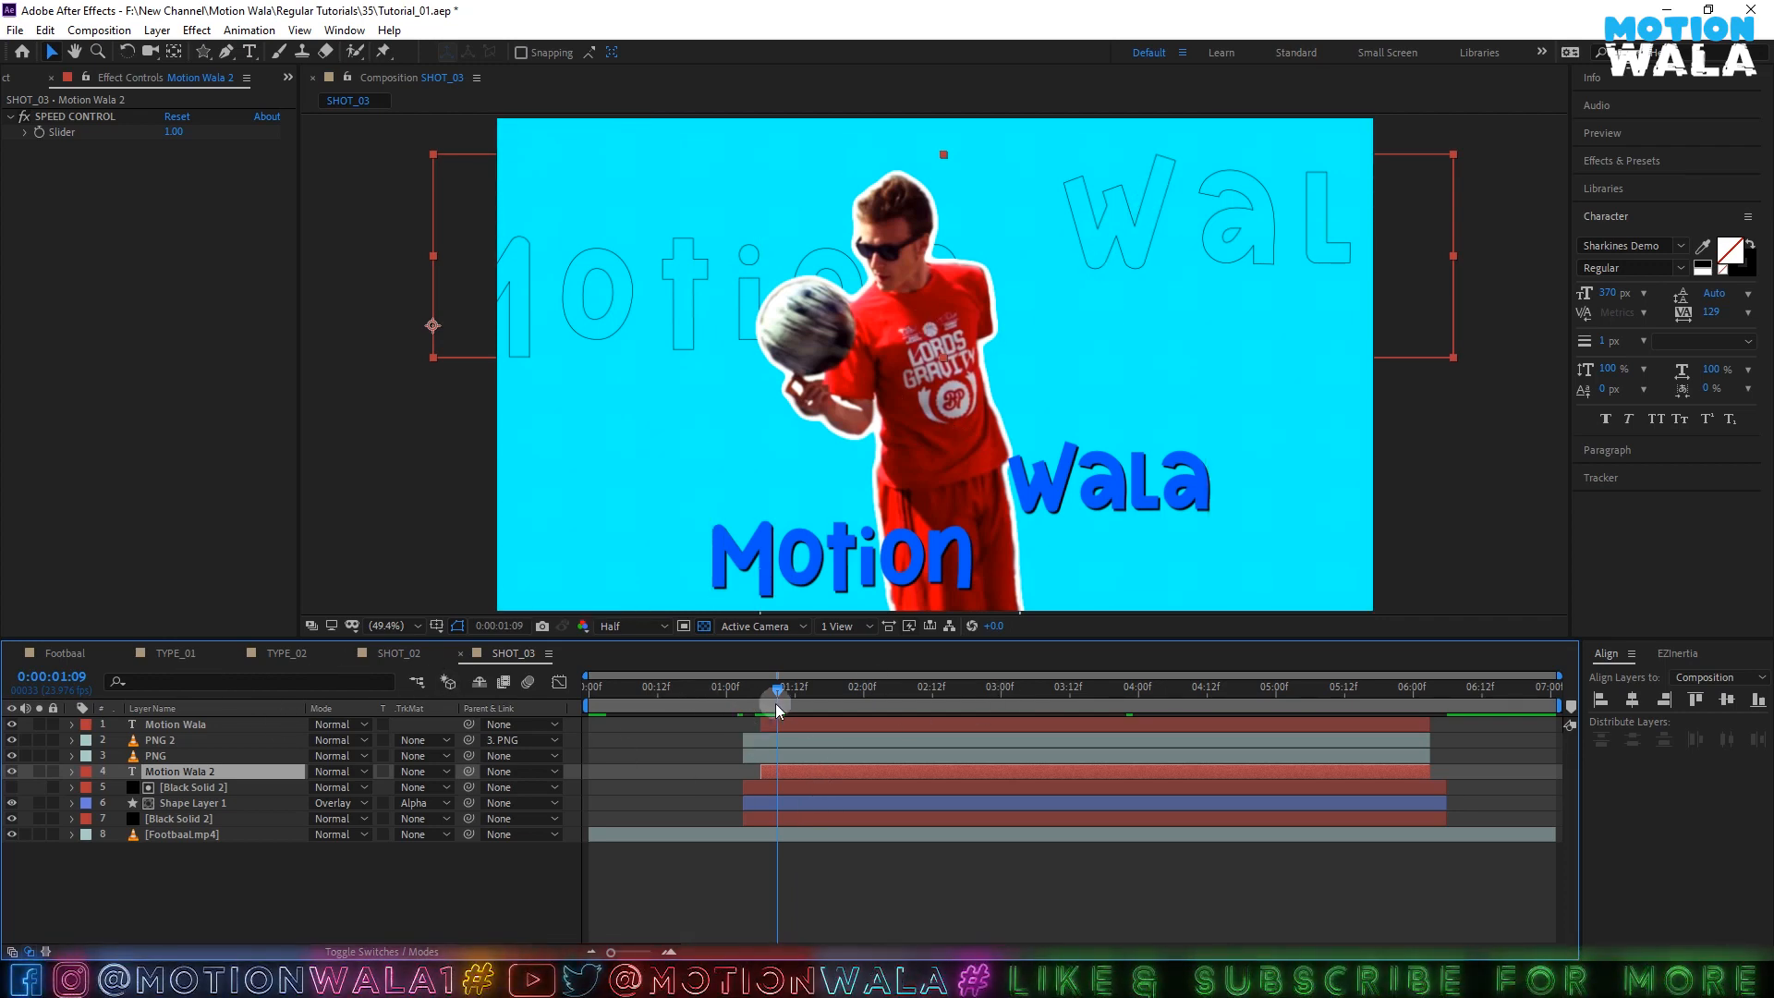
{"action": "left_click_drag", "start_coordinate": [776, 707], "coordinate": [751, 713]}
{"action": "key", "text": "space"}
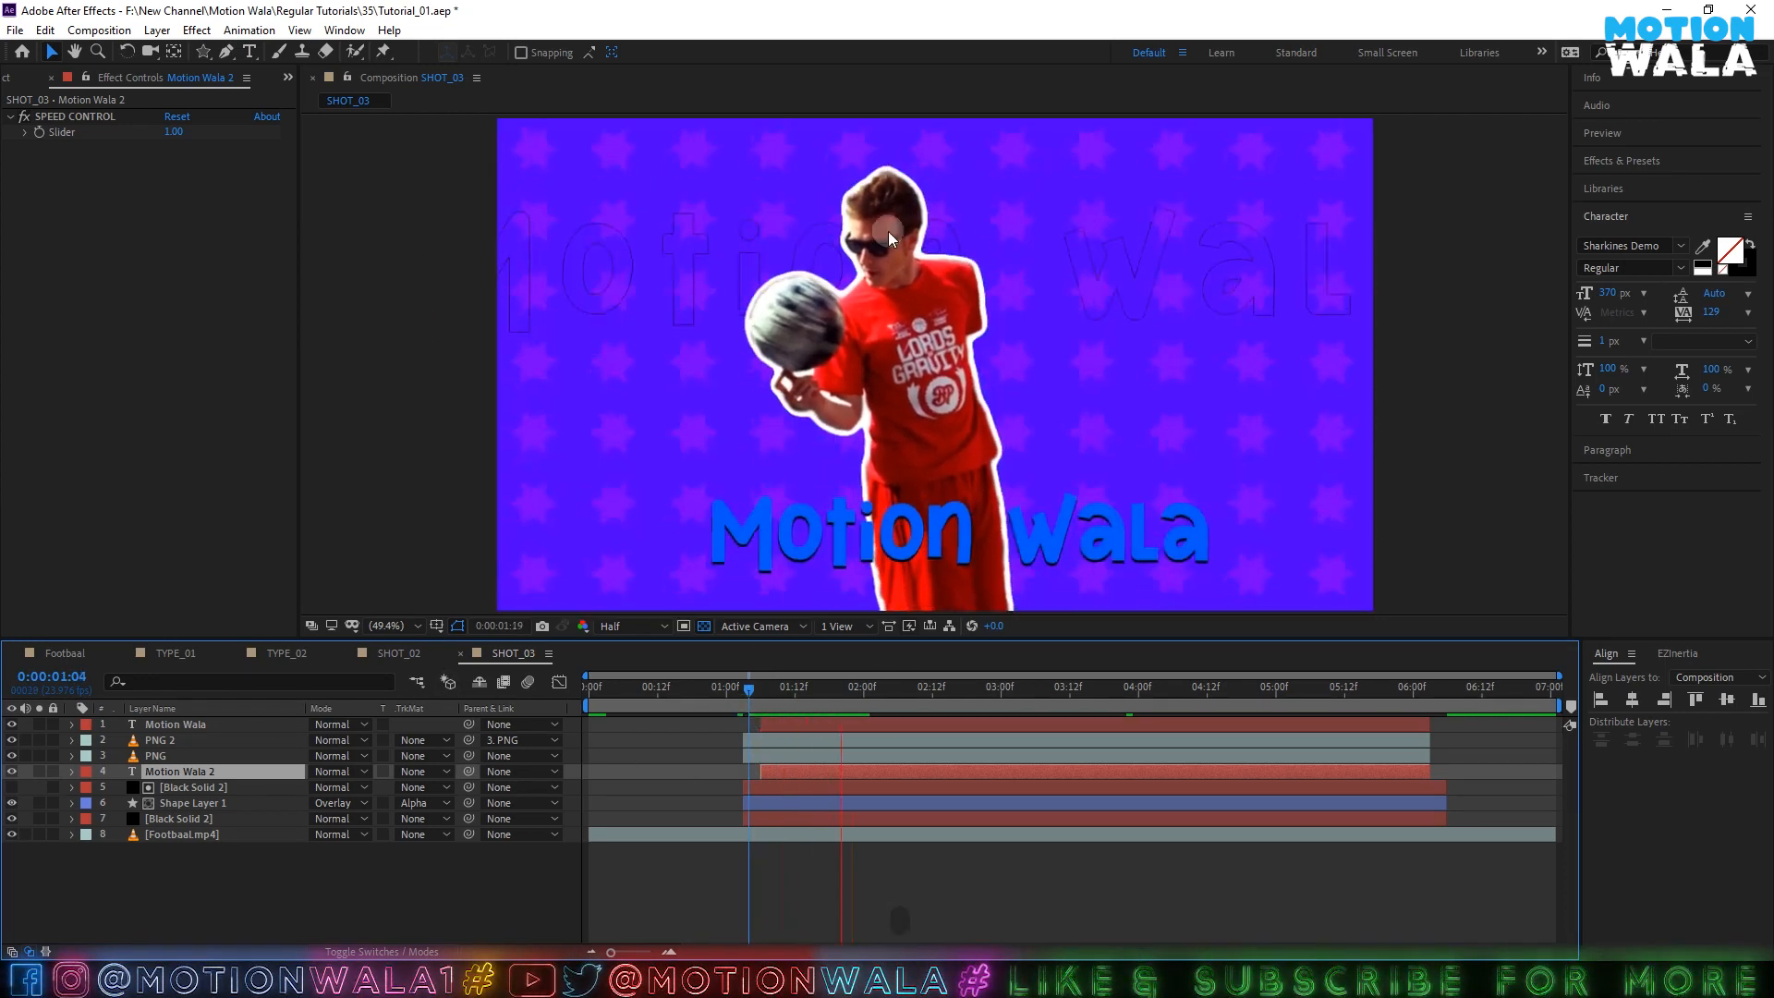
{"action": "key", "text": "space"}
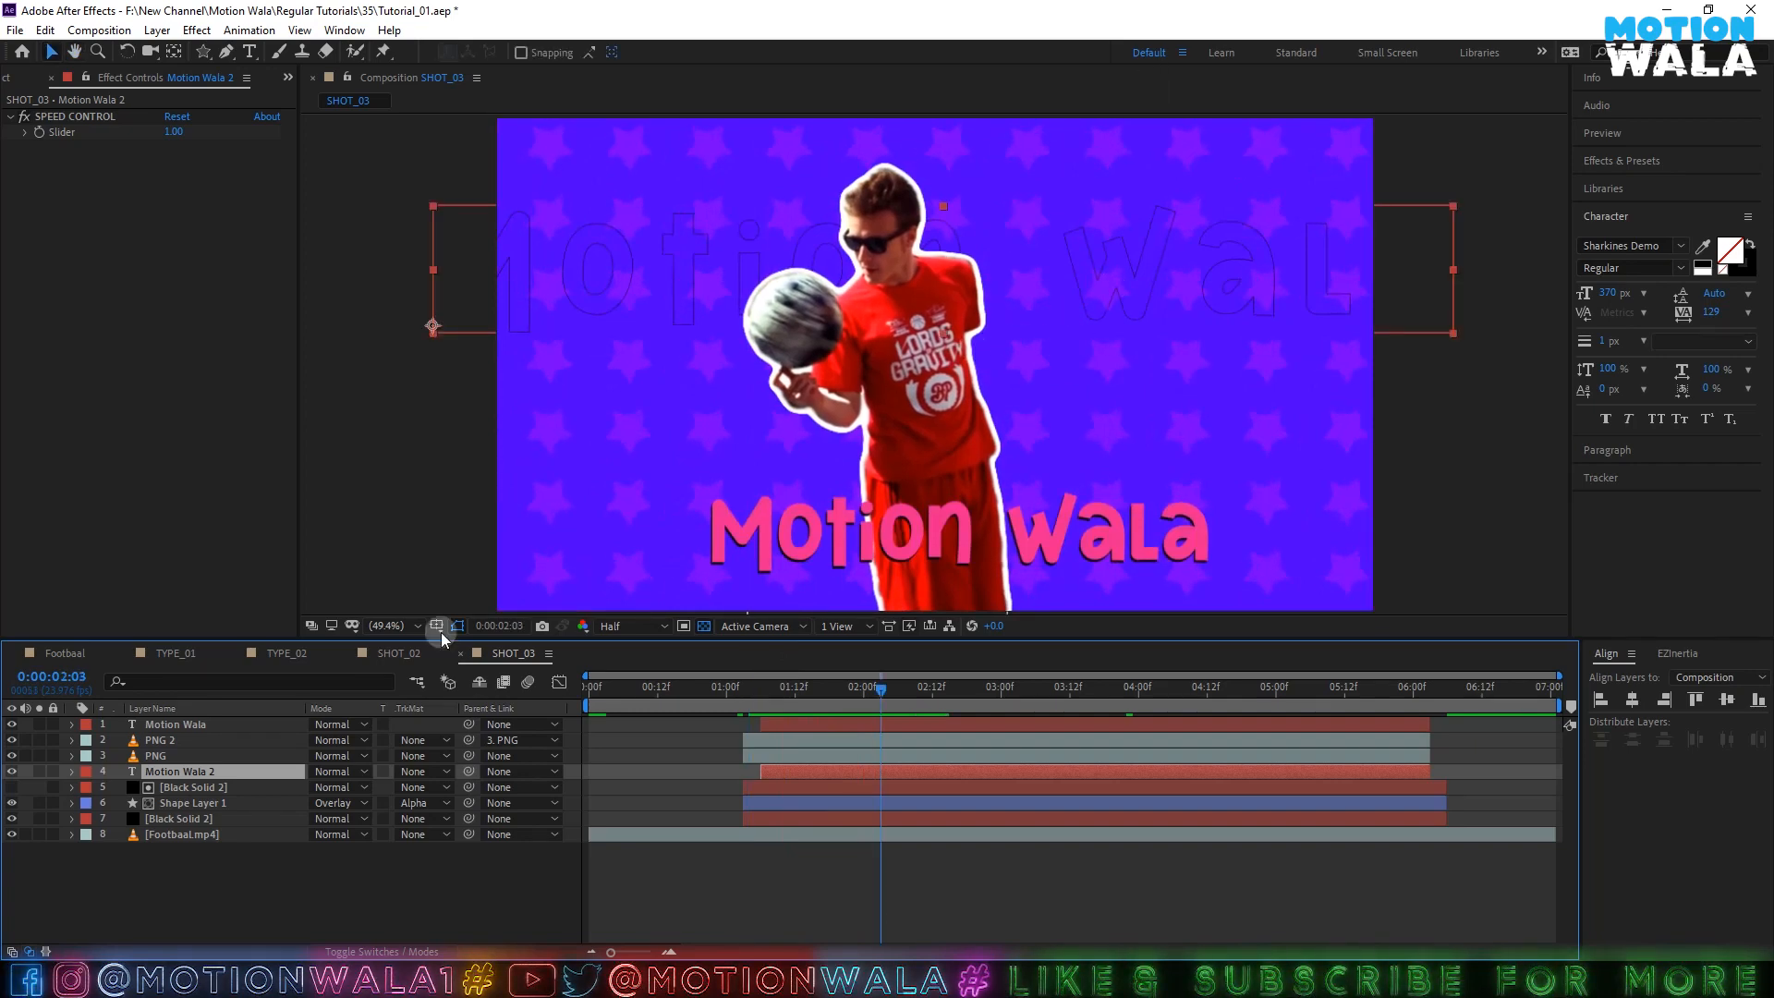
- Set the outlined text's Animator 2 Position to 0.0, 1000.0 so its letters enter from the opposite direction
{"action": "left_click", "coordinate": [72, 771]}
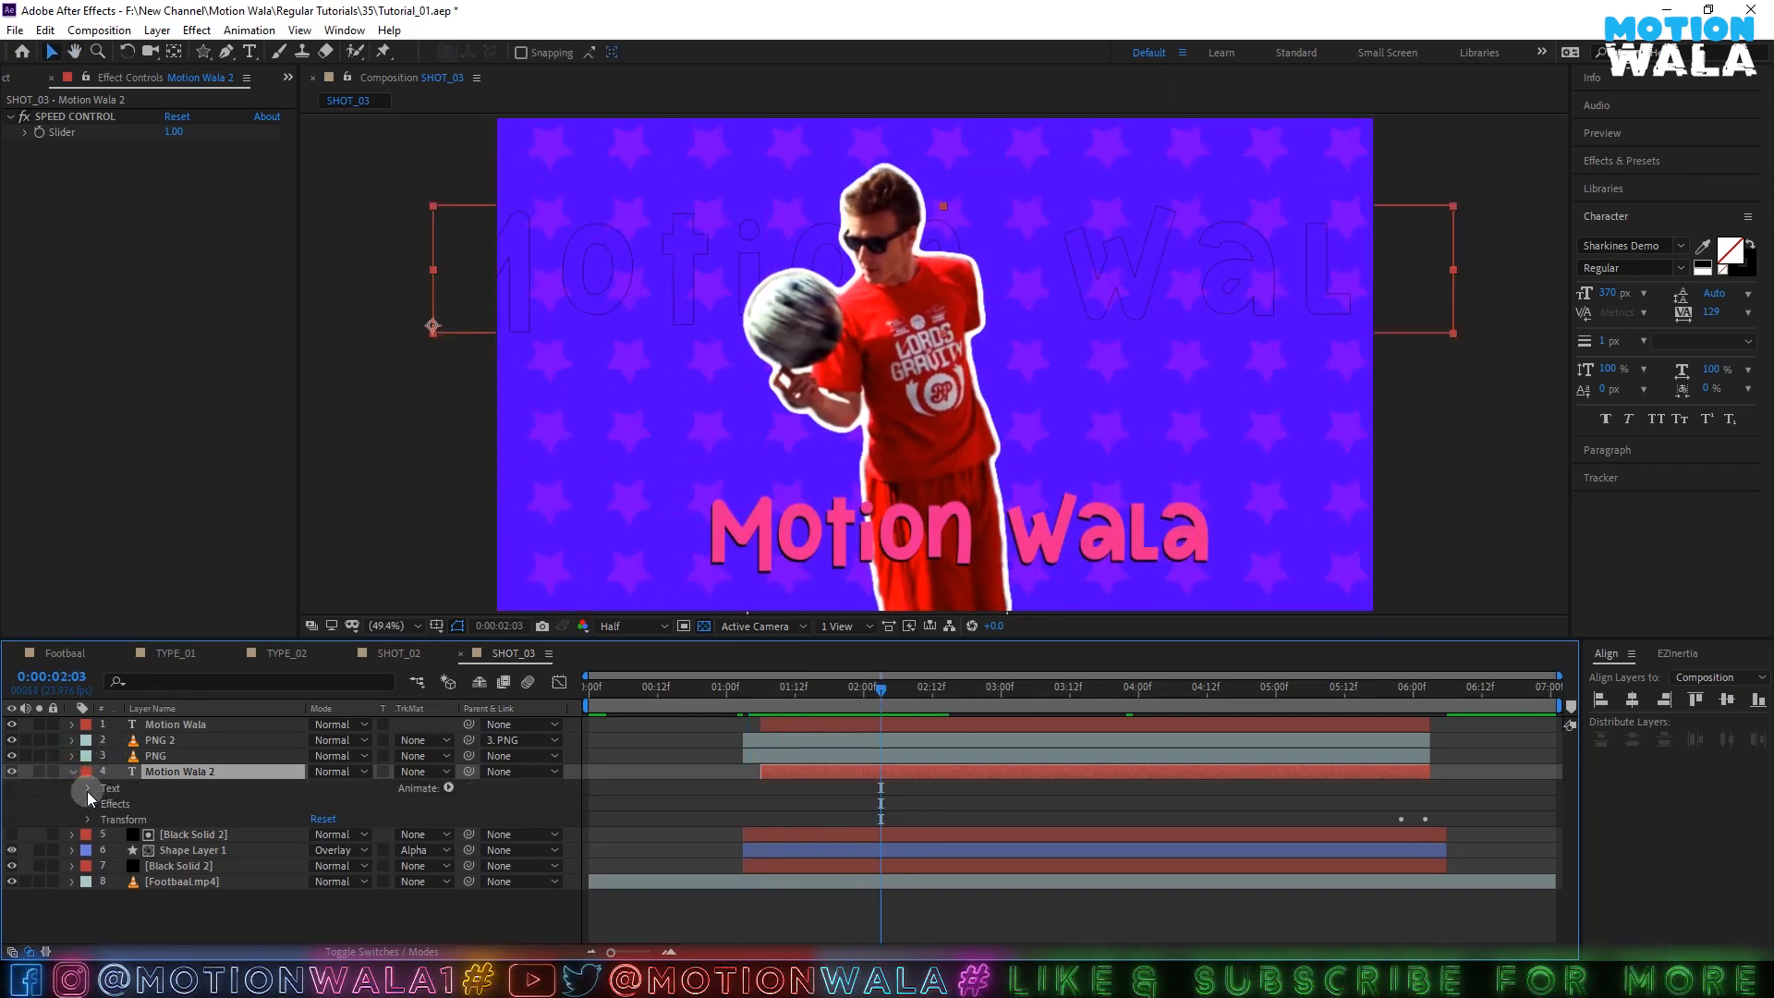
{"action": "left_click", "coordinate": [88, 788]}
{"action": "left_click", "coordinate": [105, 851]}
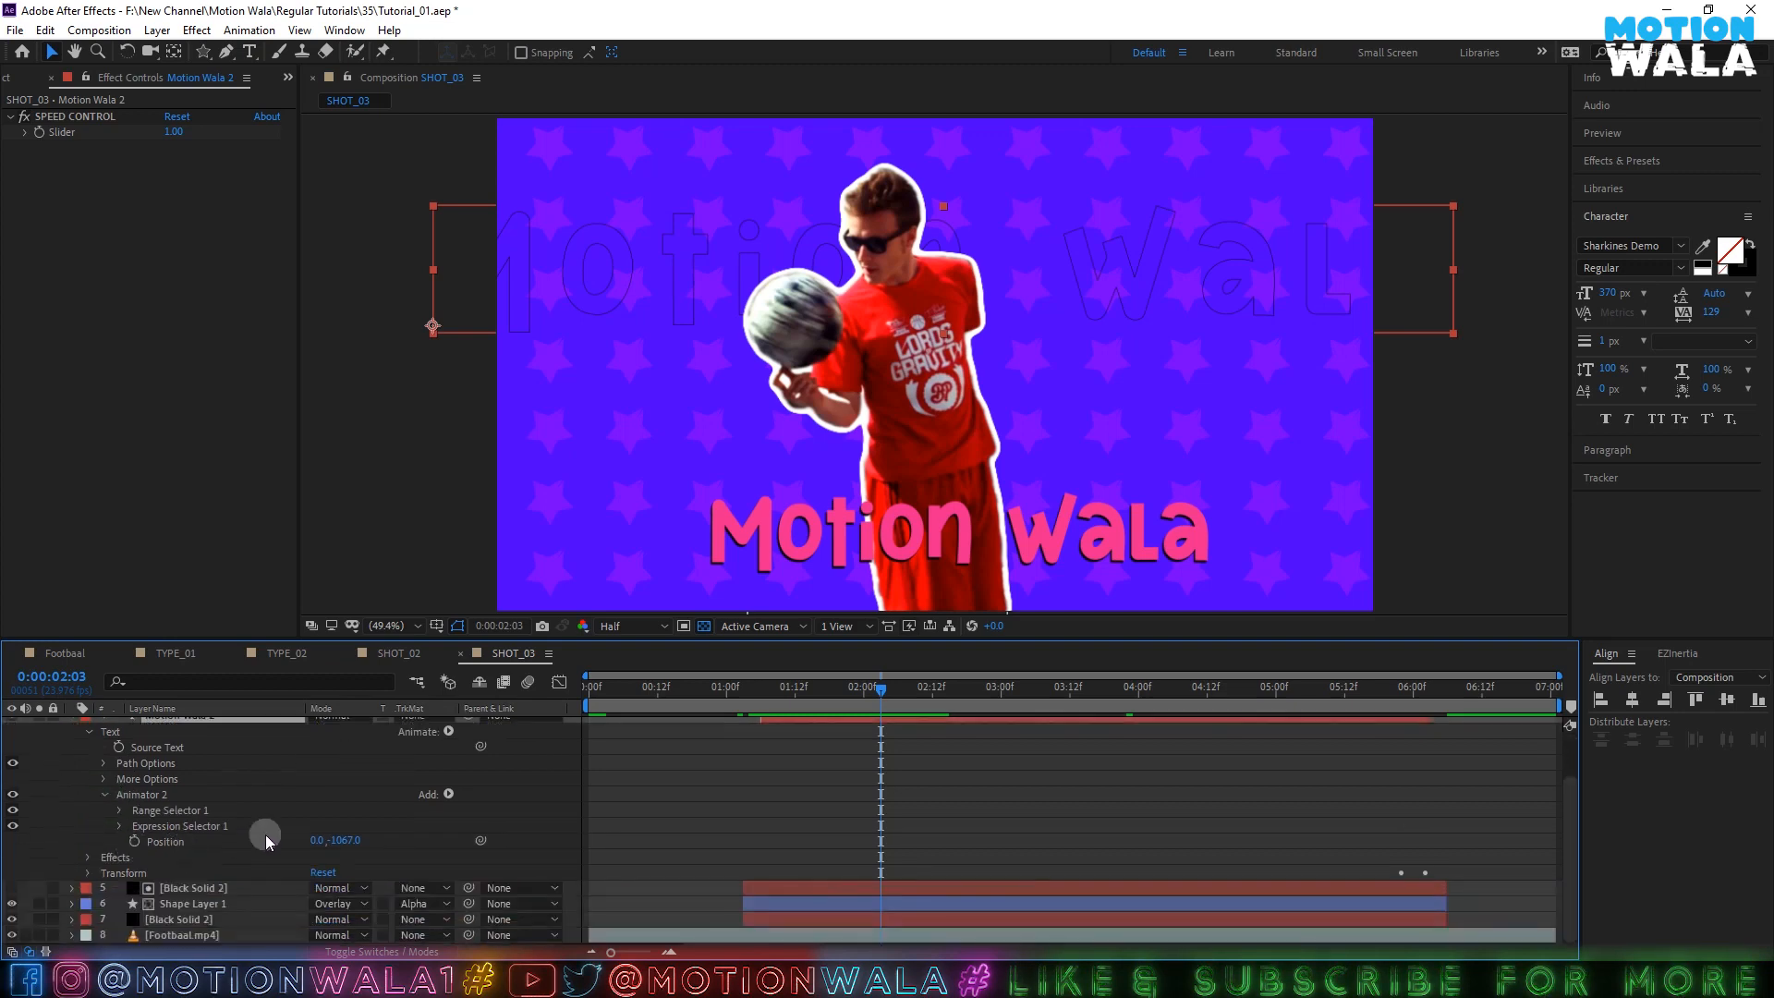
{"action": "left_click", "coordinate": [346, 840]}
{"action": "type", "text": "1000"}
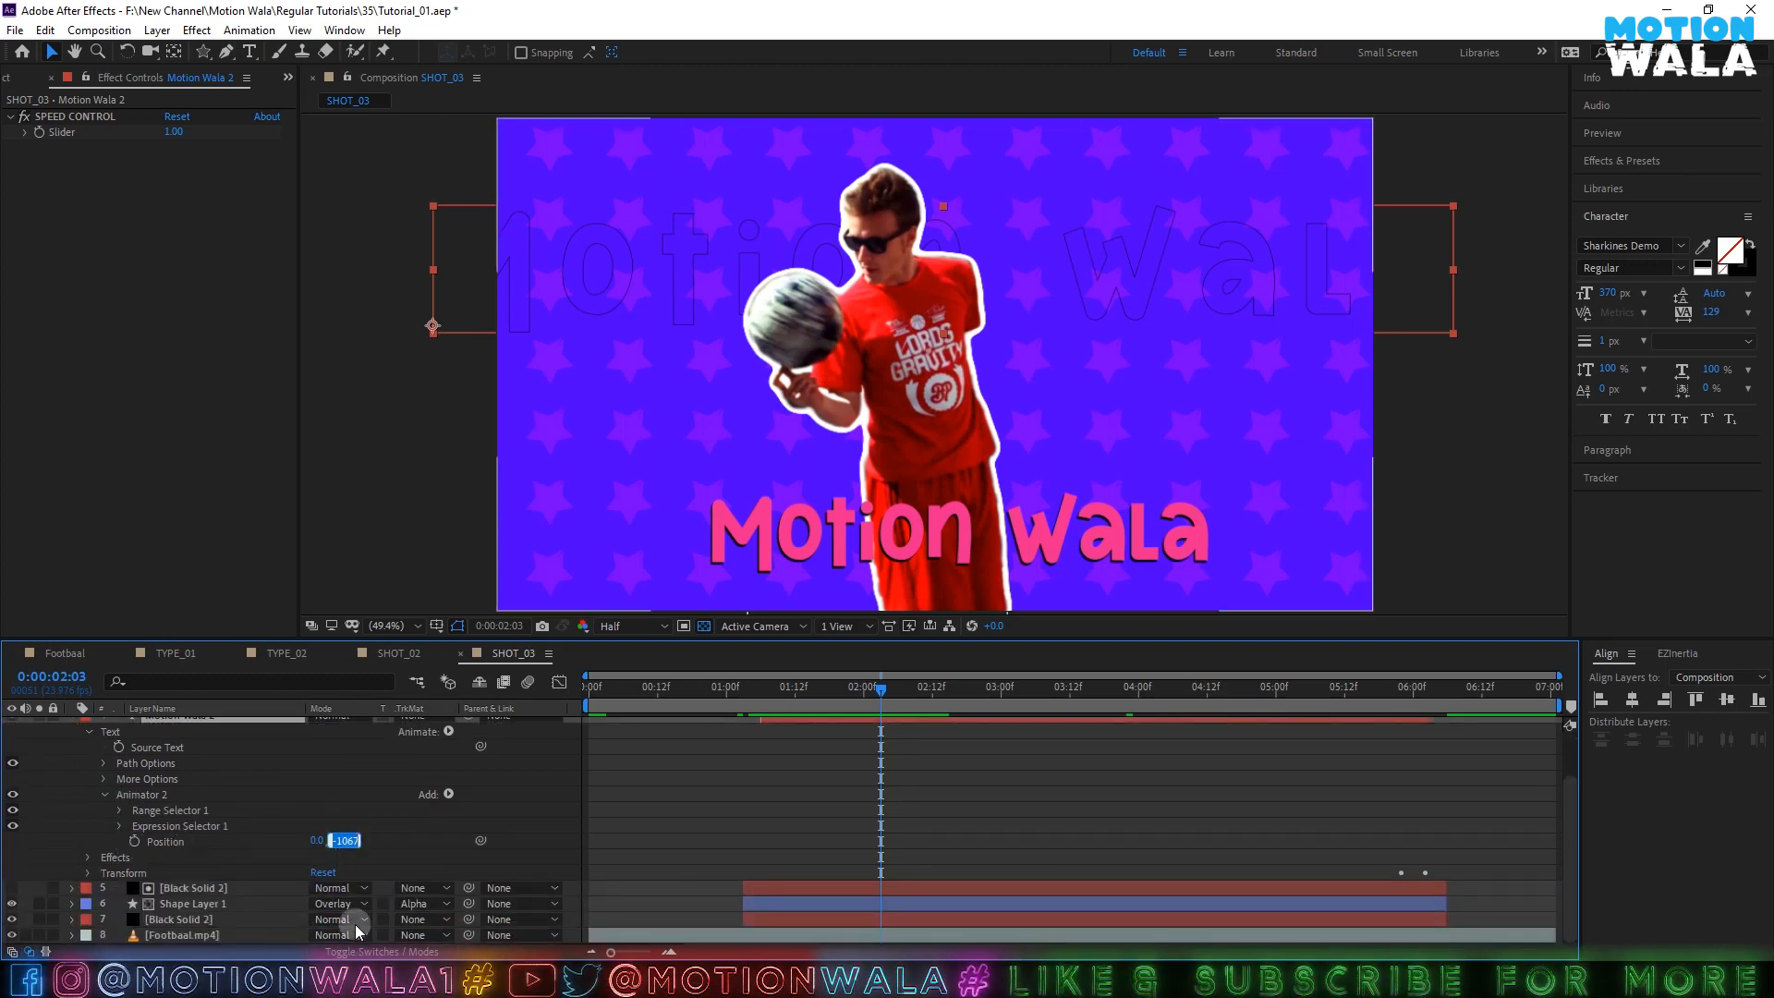
{"action": "left_click", "coordinate": [273, 821]}
- Trim the start of the Motion Wala 2 layer to about 0:00:01:12 and preview its delayed entrance
{"action": "left_click", "coordinate": [845, 706]}
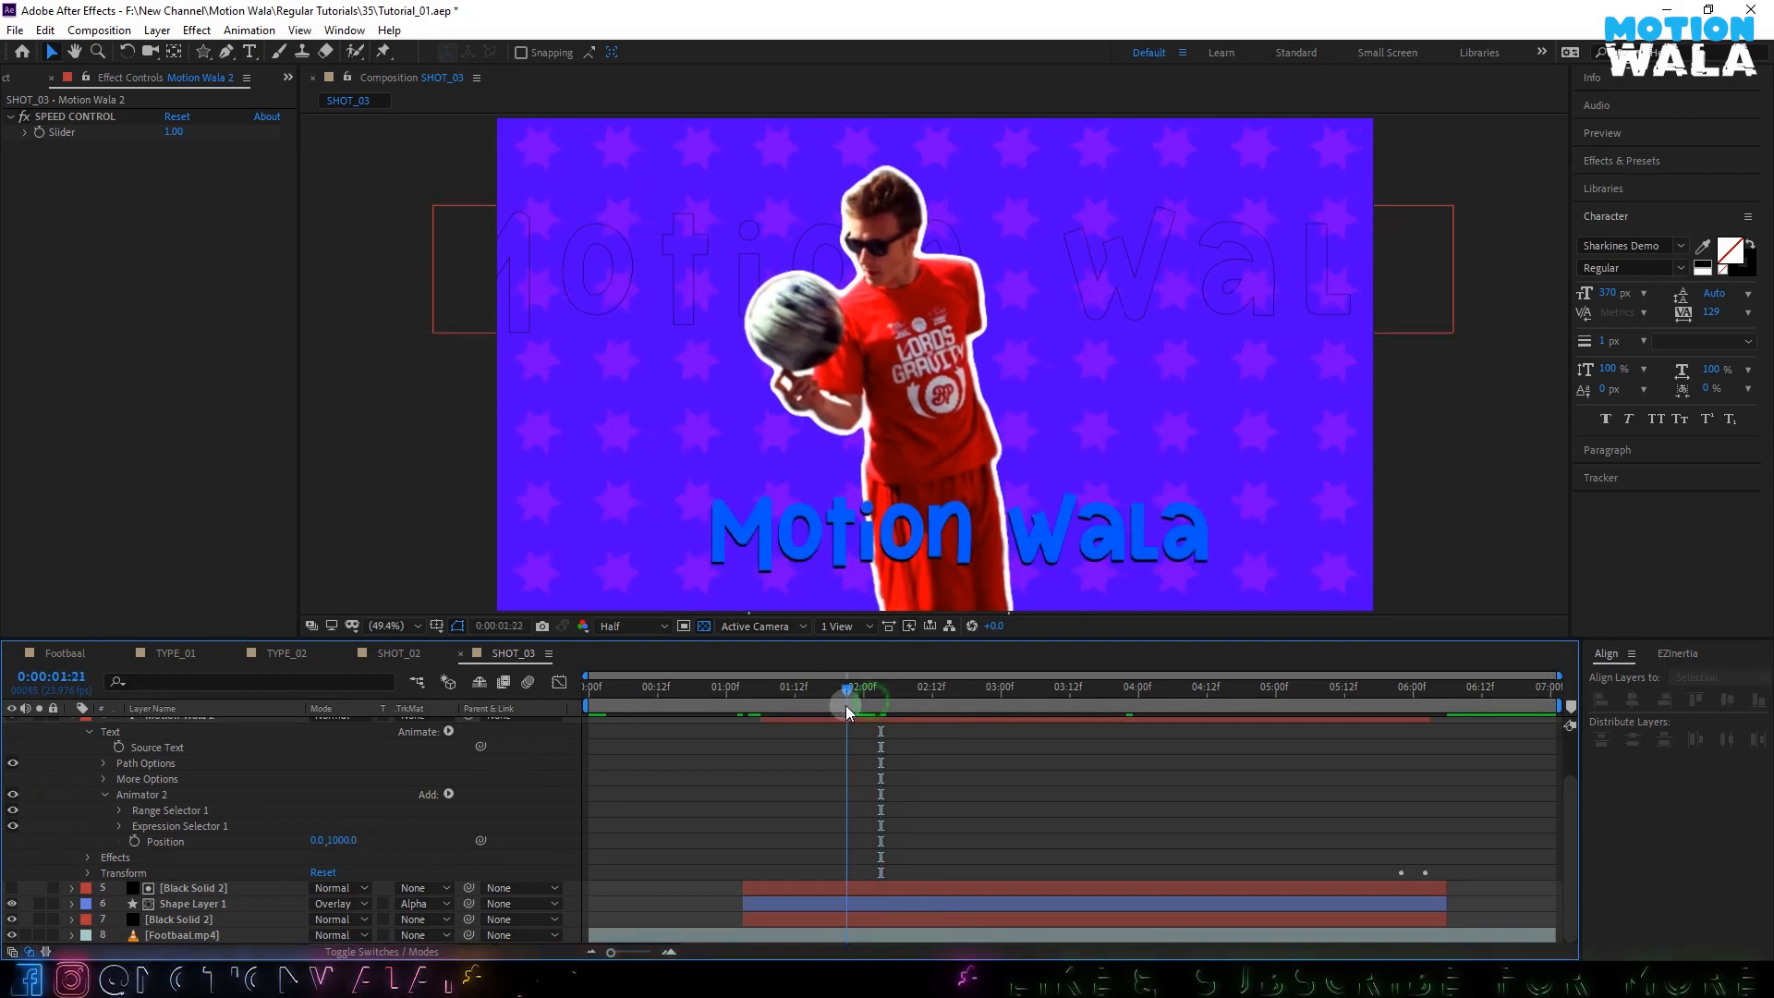
{"action": "left_click_drag", "start_coordinate": [845, 706], "coordinate": [774, 707]}
{"action": "key", "text": "Page_Up"}
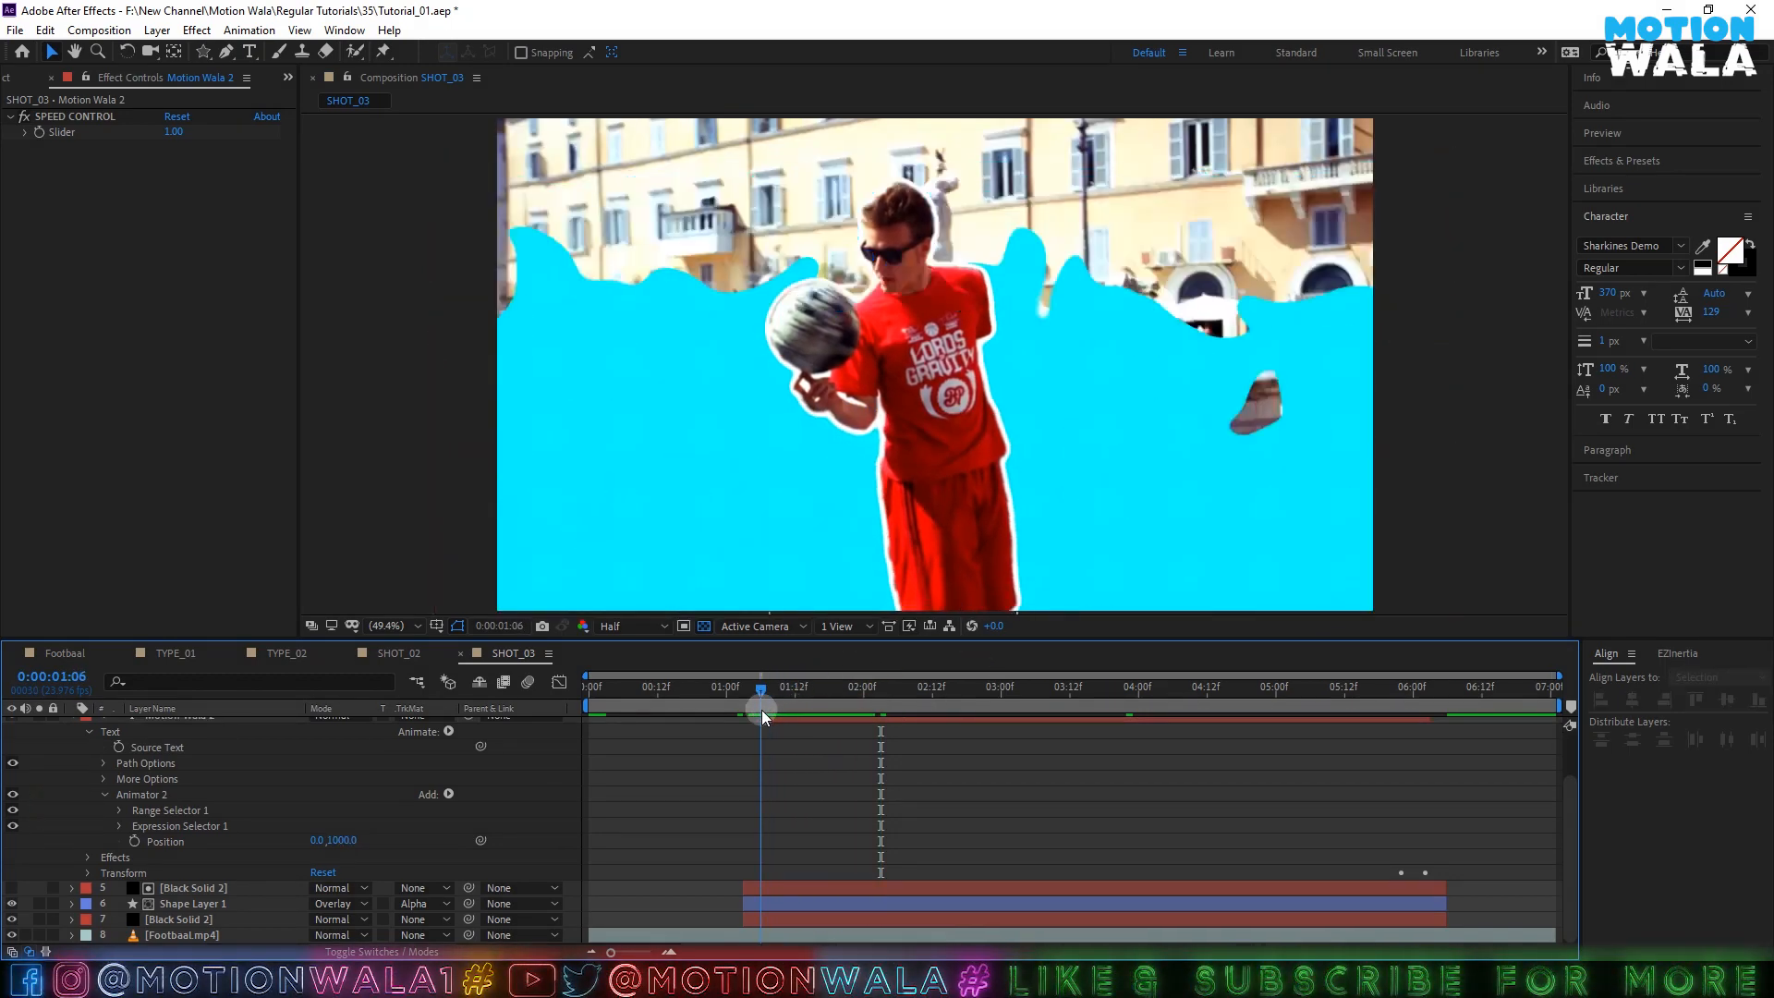
{"action": "key", "text": "Page_Down"}
{"action": "key", "text": "Page_Down"}
{"action": "left_click", "coordinate": [765, 721]}
{"action": "scroll", "coordinate": [764, 727], "scroll_direction": "up", "scroll_amount": 3}
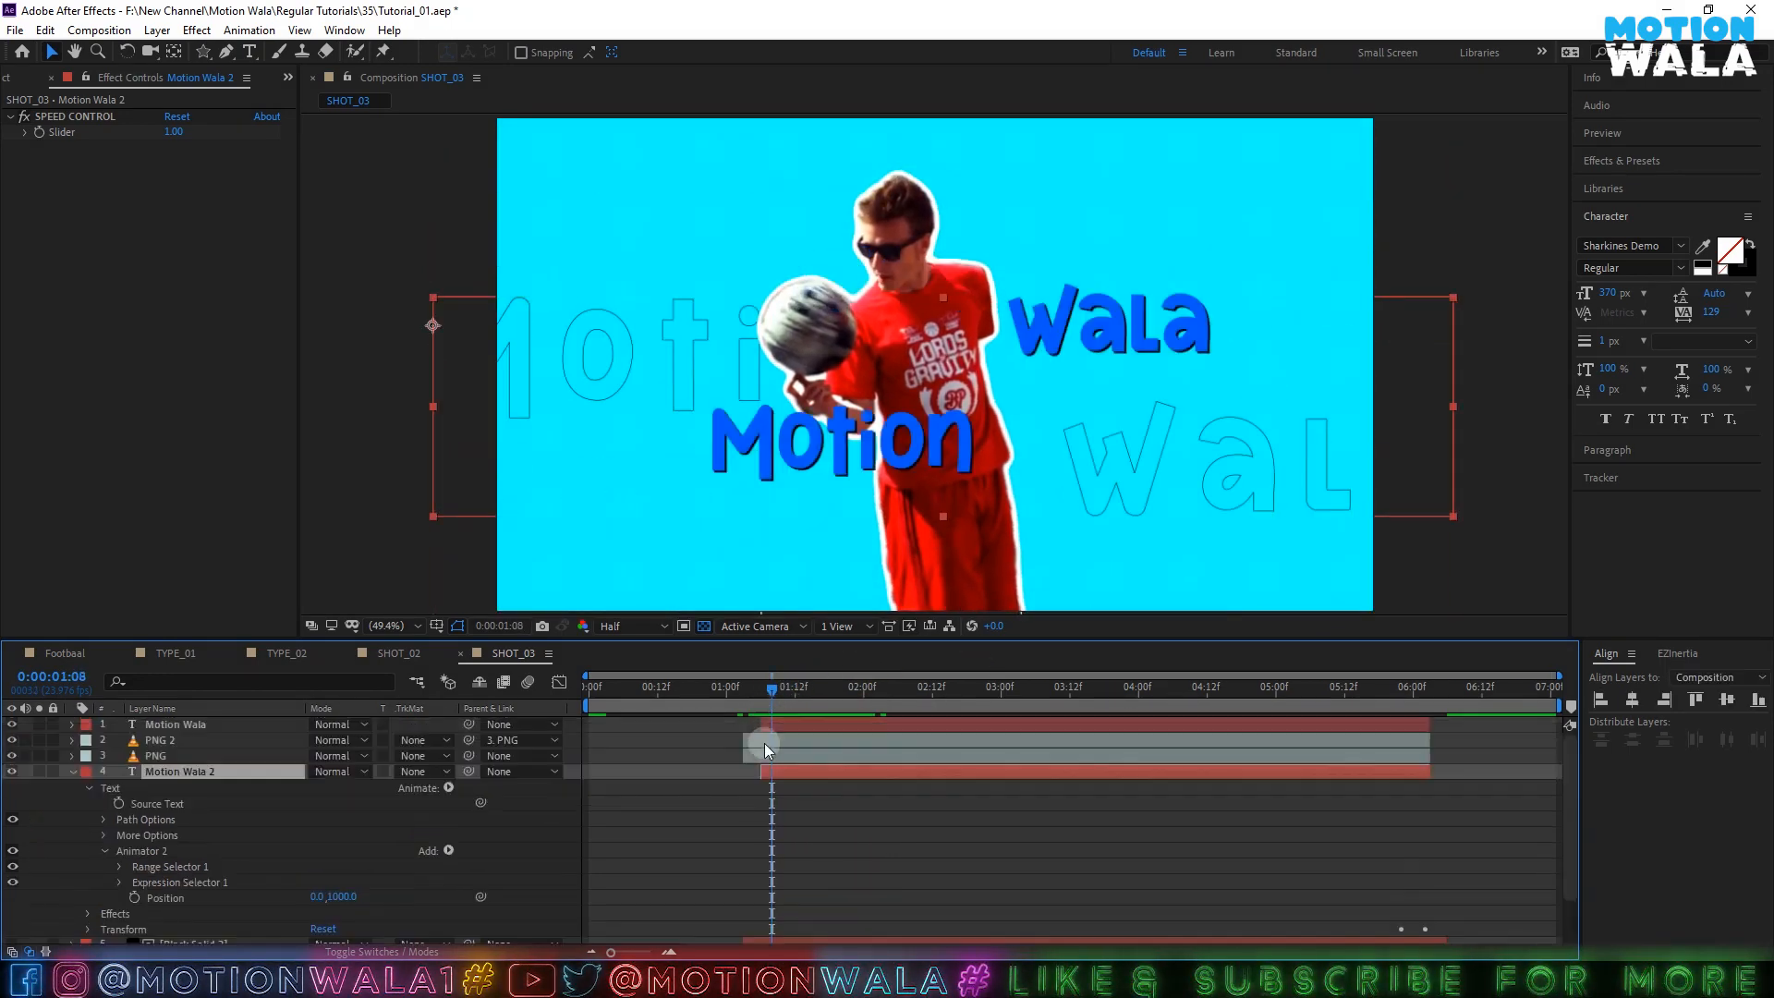
{"action": "left_click_drag", "start_coordinate": [762, 776], "coordinate": [801, 776]}
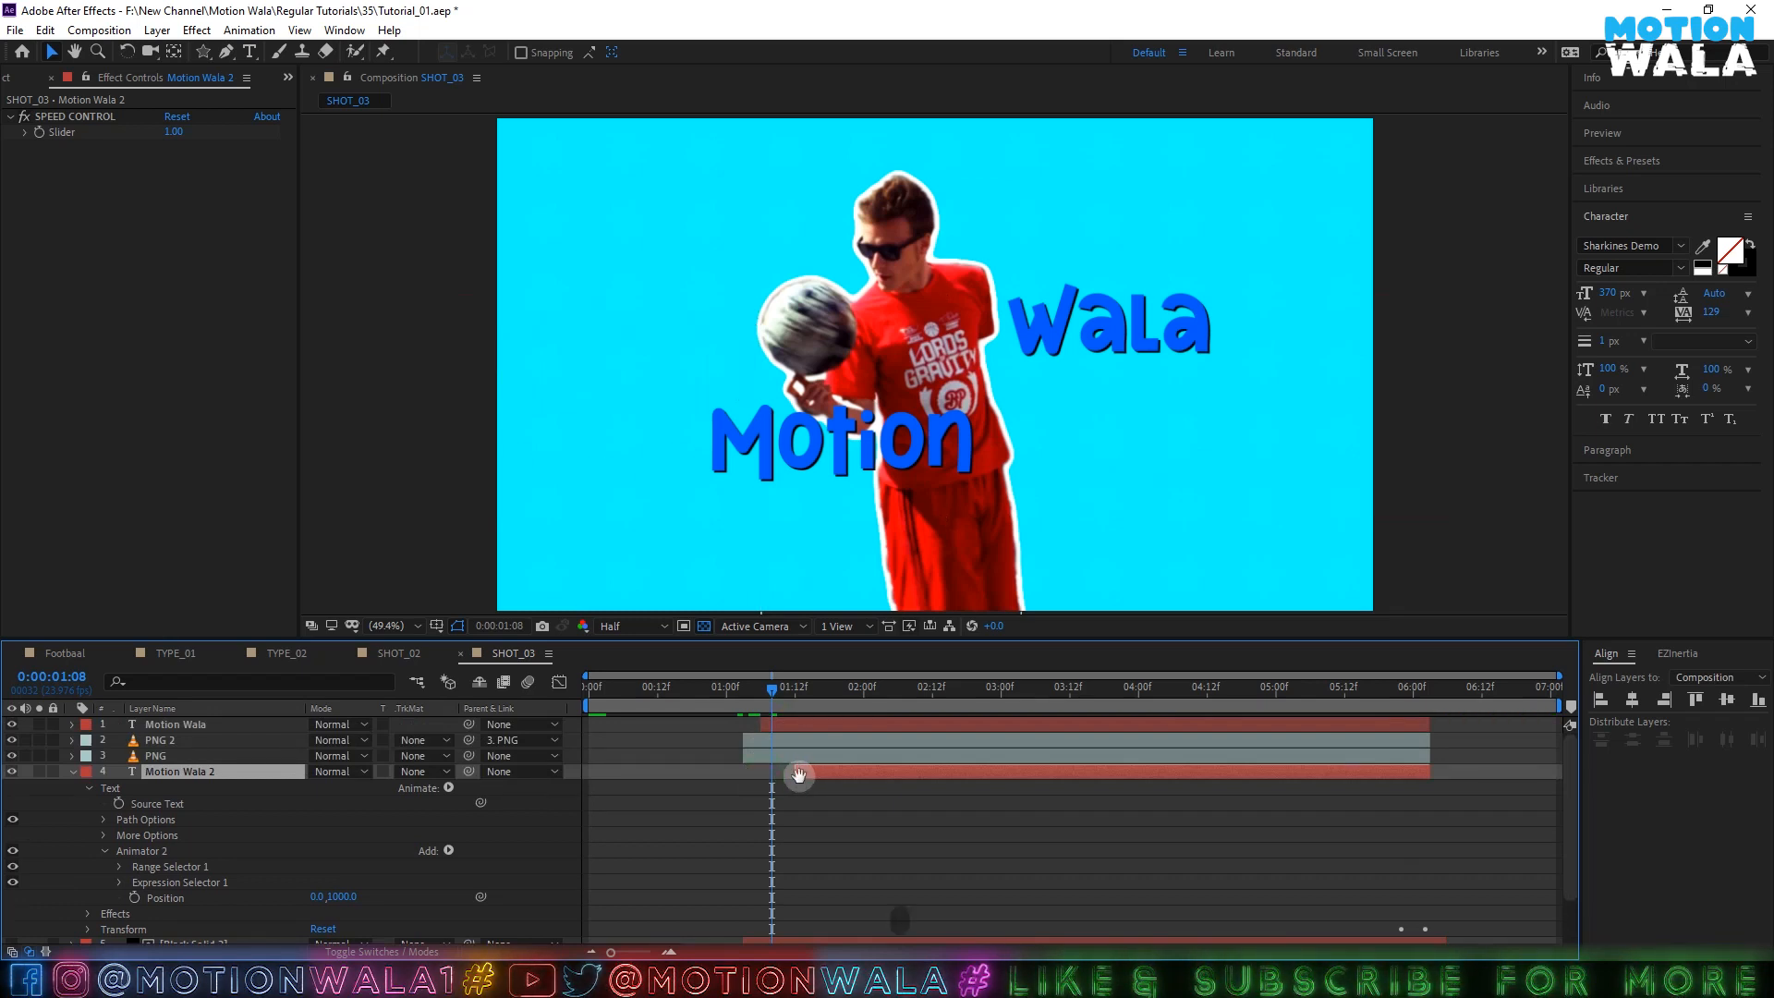
{"action": "key", "text": "space"}
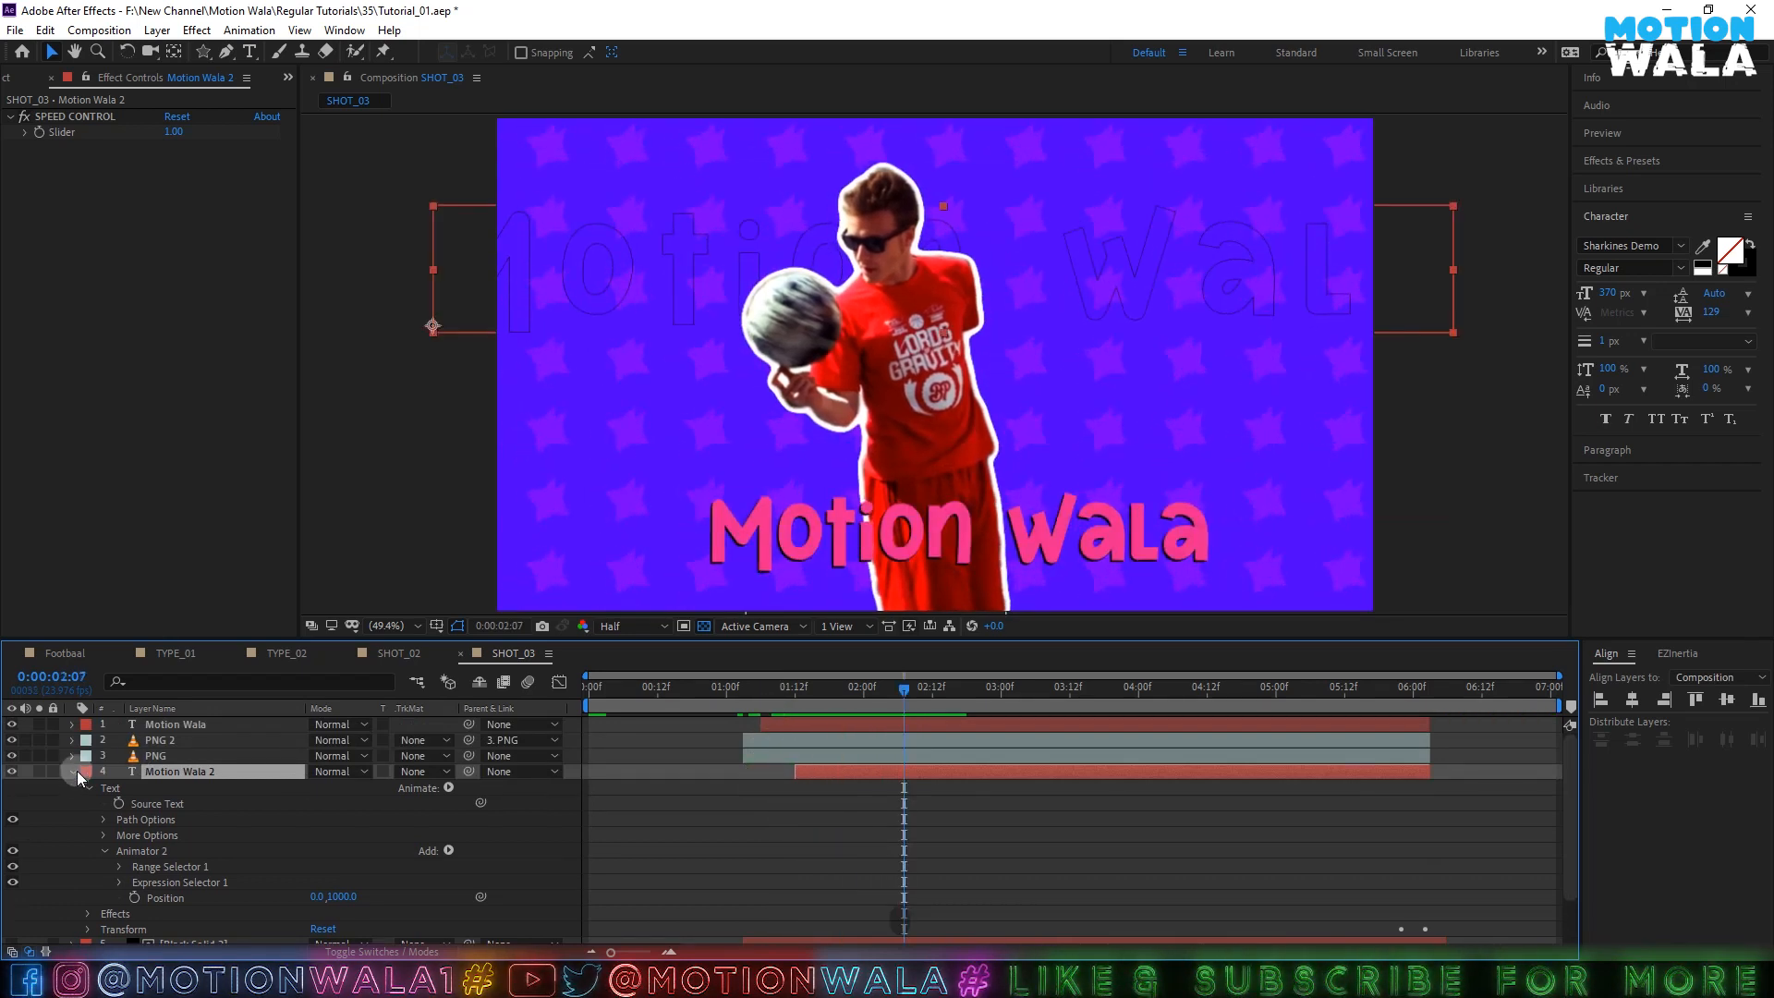
- Collapse the outlined text layer's properties, preview SHOT_03 again and save the project
{"action": "left_click", "coordinate": [71, 776]}
{"action": "left_click_drag", "start_coordinate": [903, 695], "coordinate": [552, 726]}
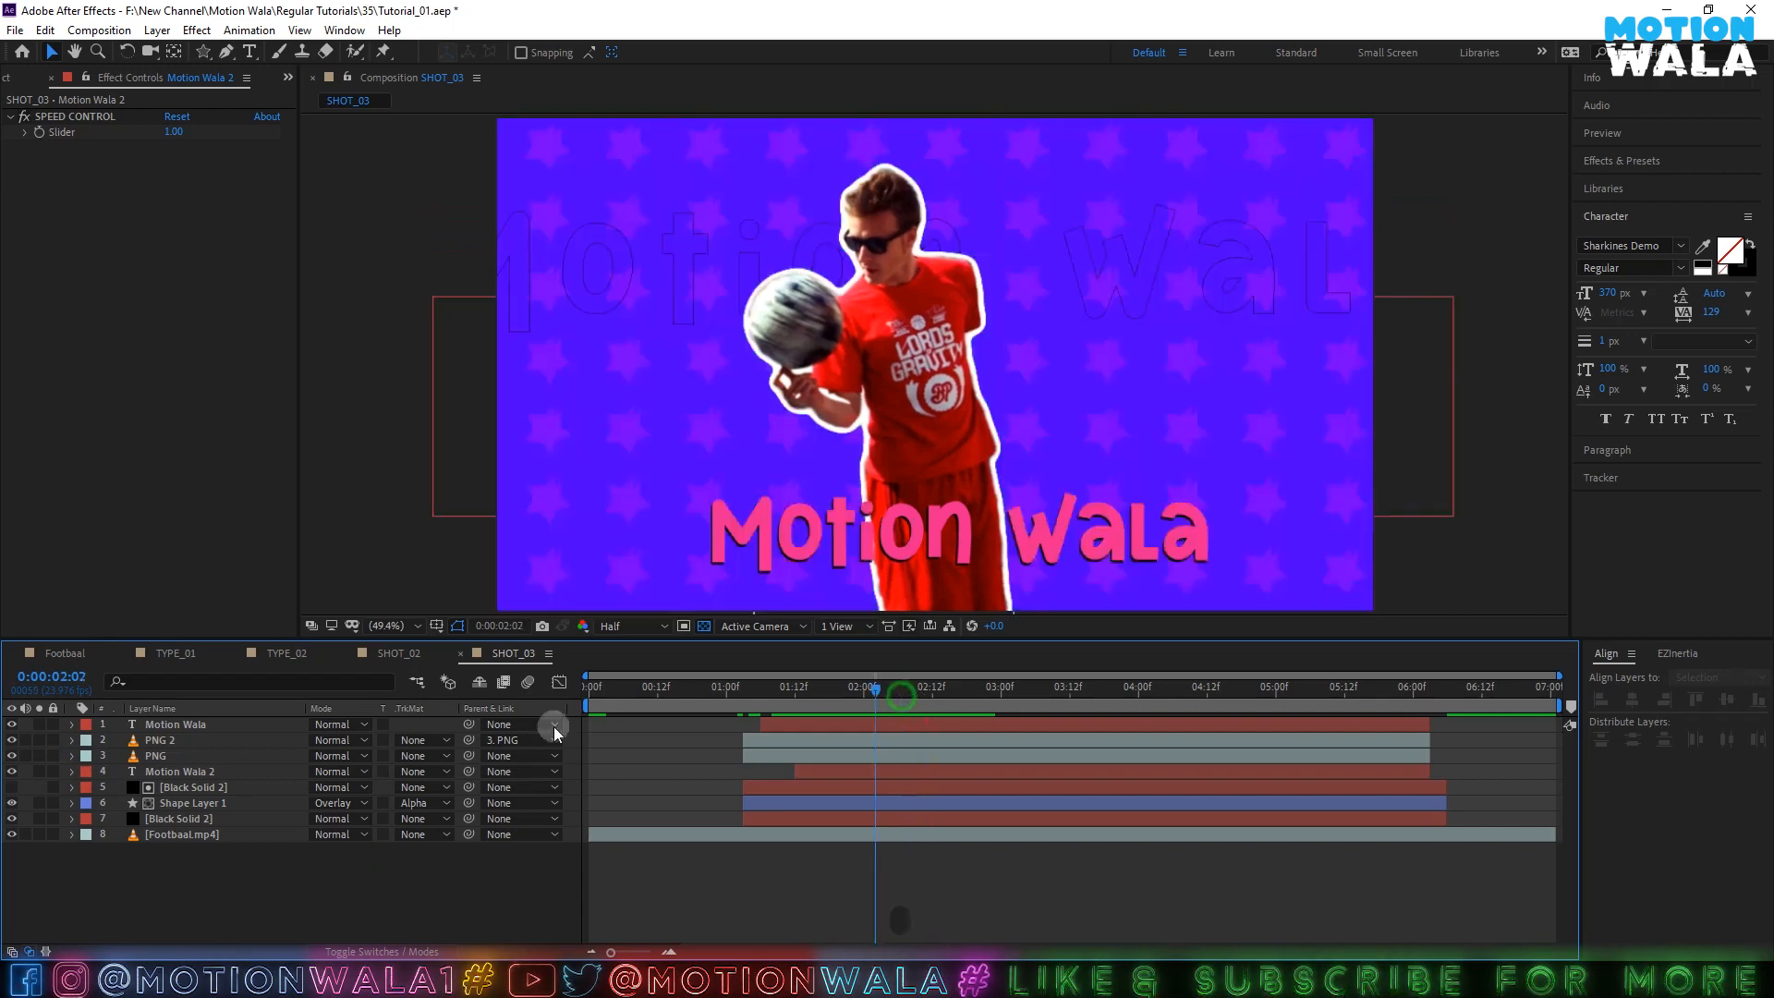
{"action": "key", "text": "space"}
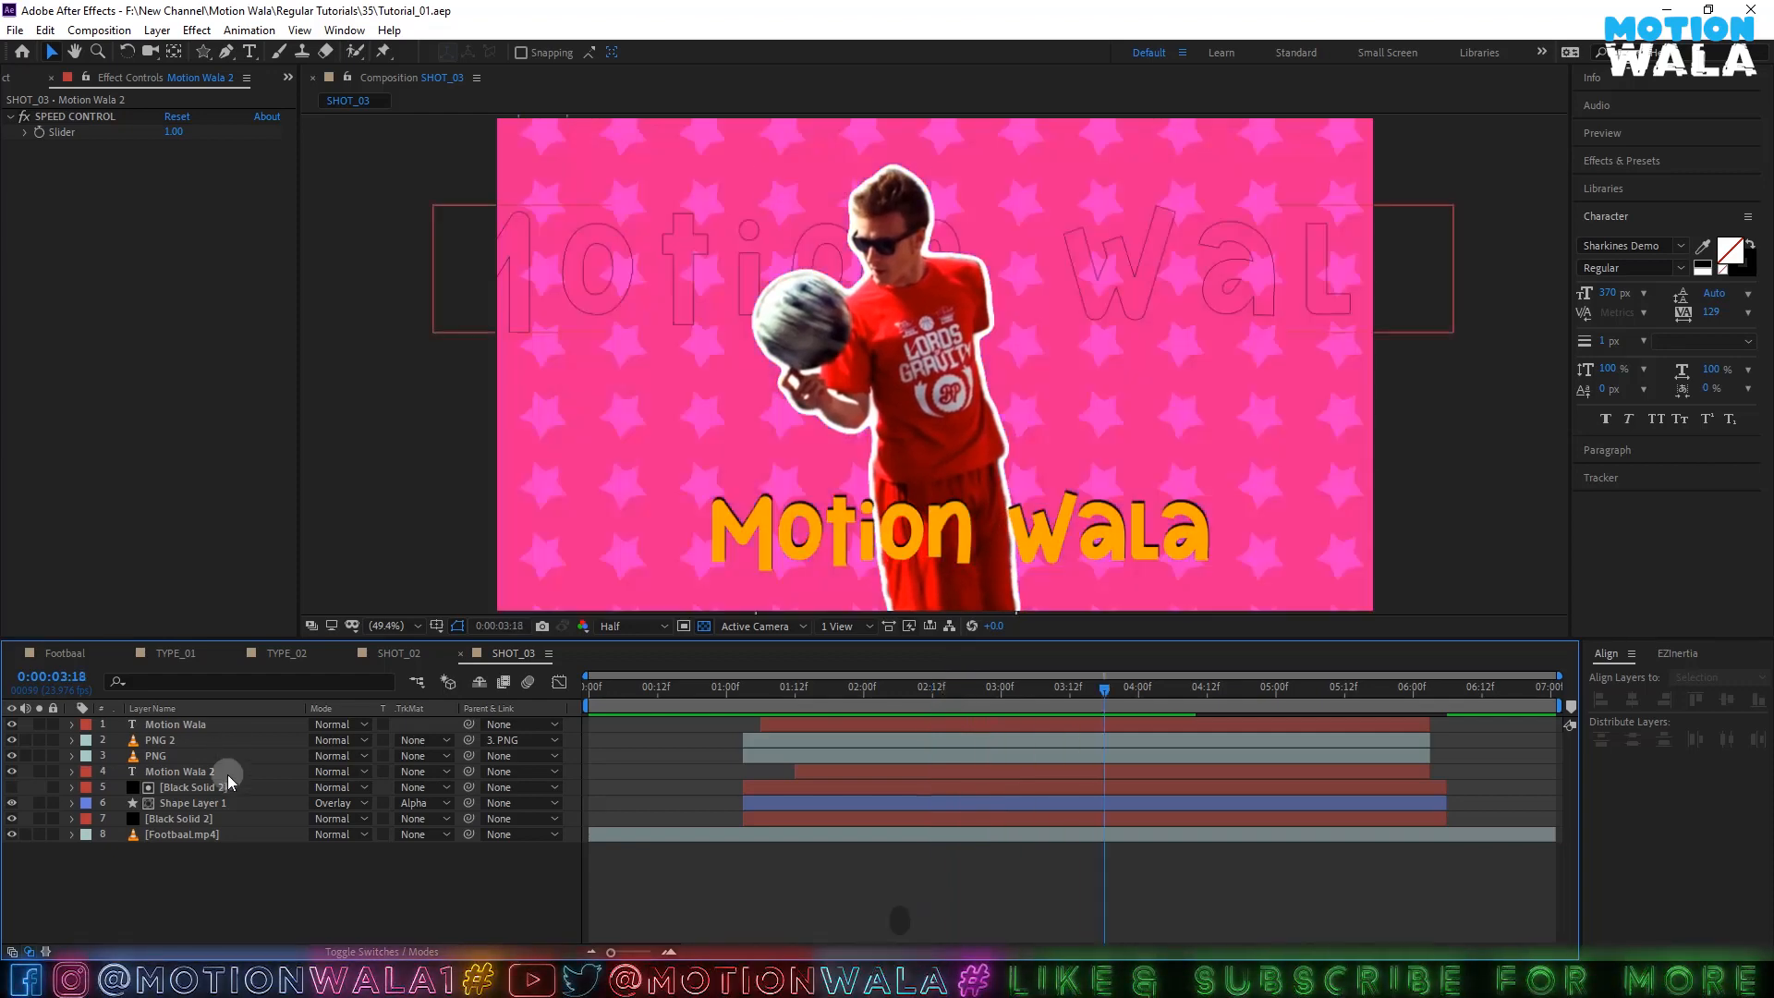
{"action": "left_click", "coordinate": [183, 787]}
{"action": "key", "text": "ctrl+s"}
- Create a 1920 x 1080 px black solid named Black Solid 3 above all layers in SHOT_03
{"action": "left_click", "coordinate": [214, 894]}
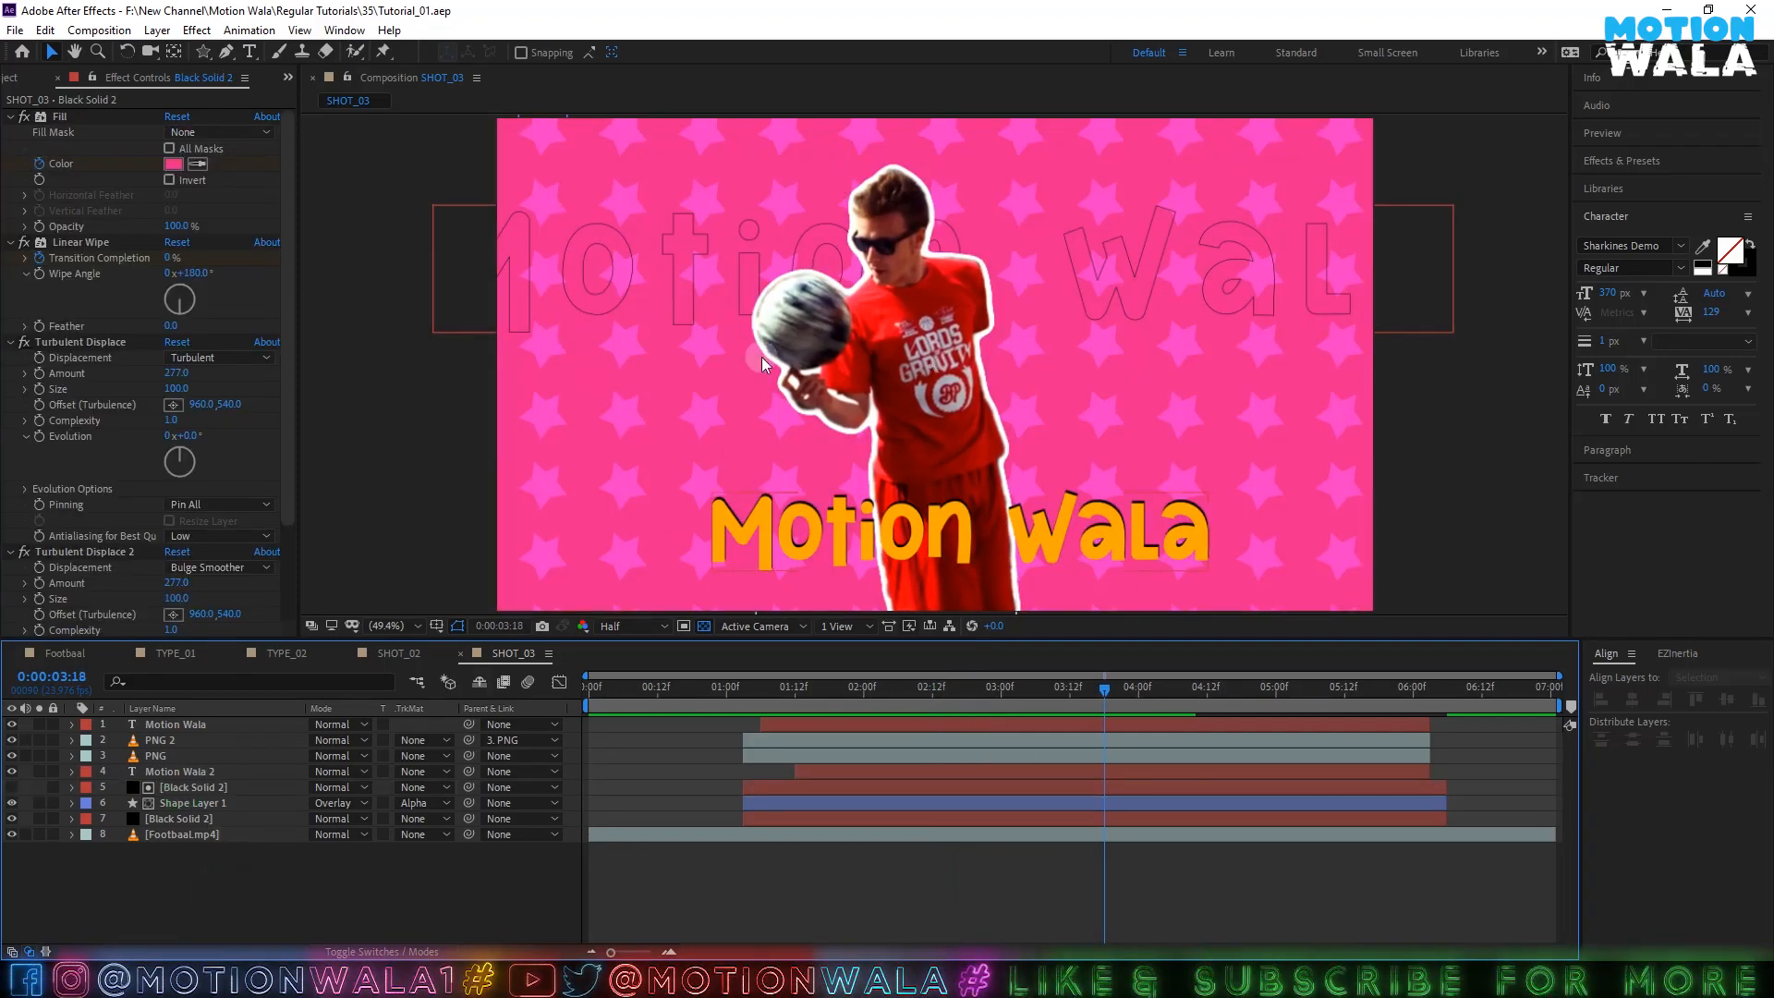
{"action": "left_click", "coordinate": [177, 787]}
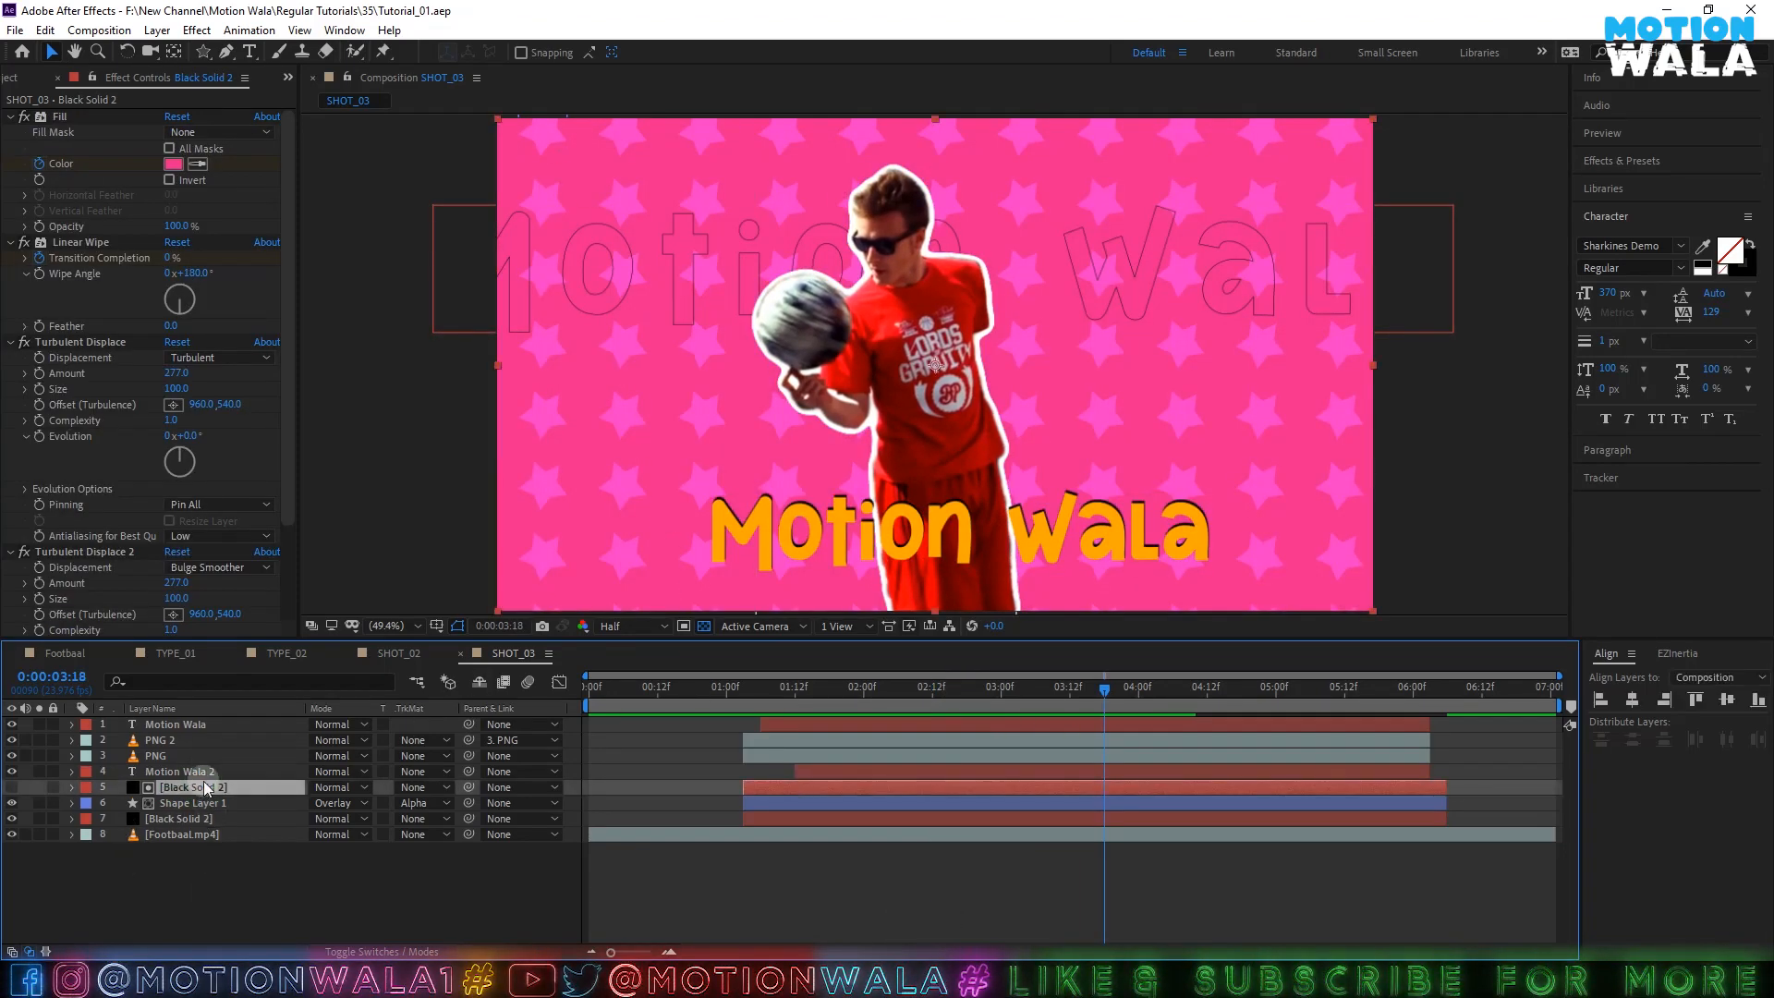
{"action": "left_click", "coordinate": [220, 843]}
{"action": "key", "text": "ctrl+y"}
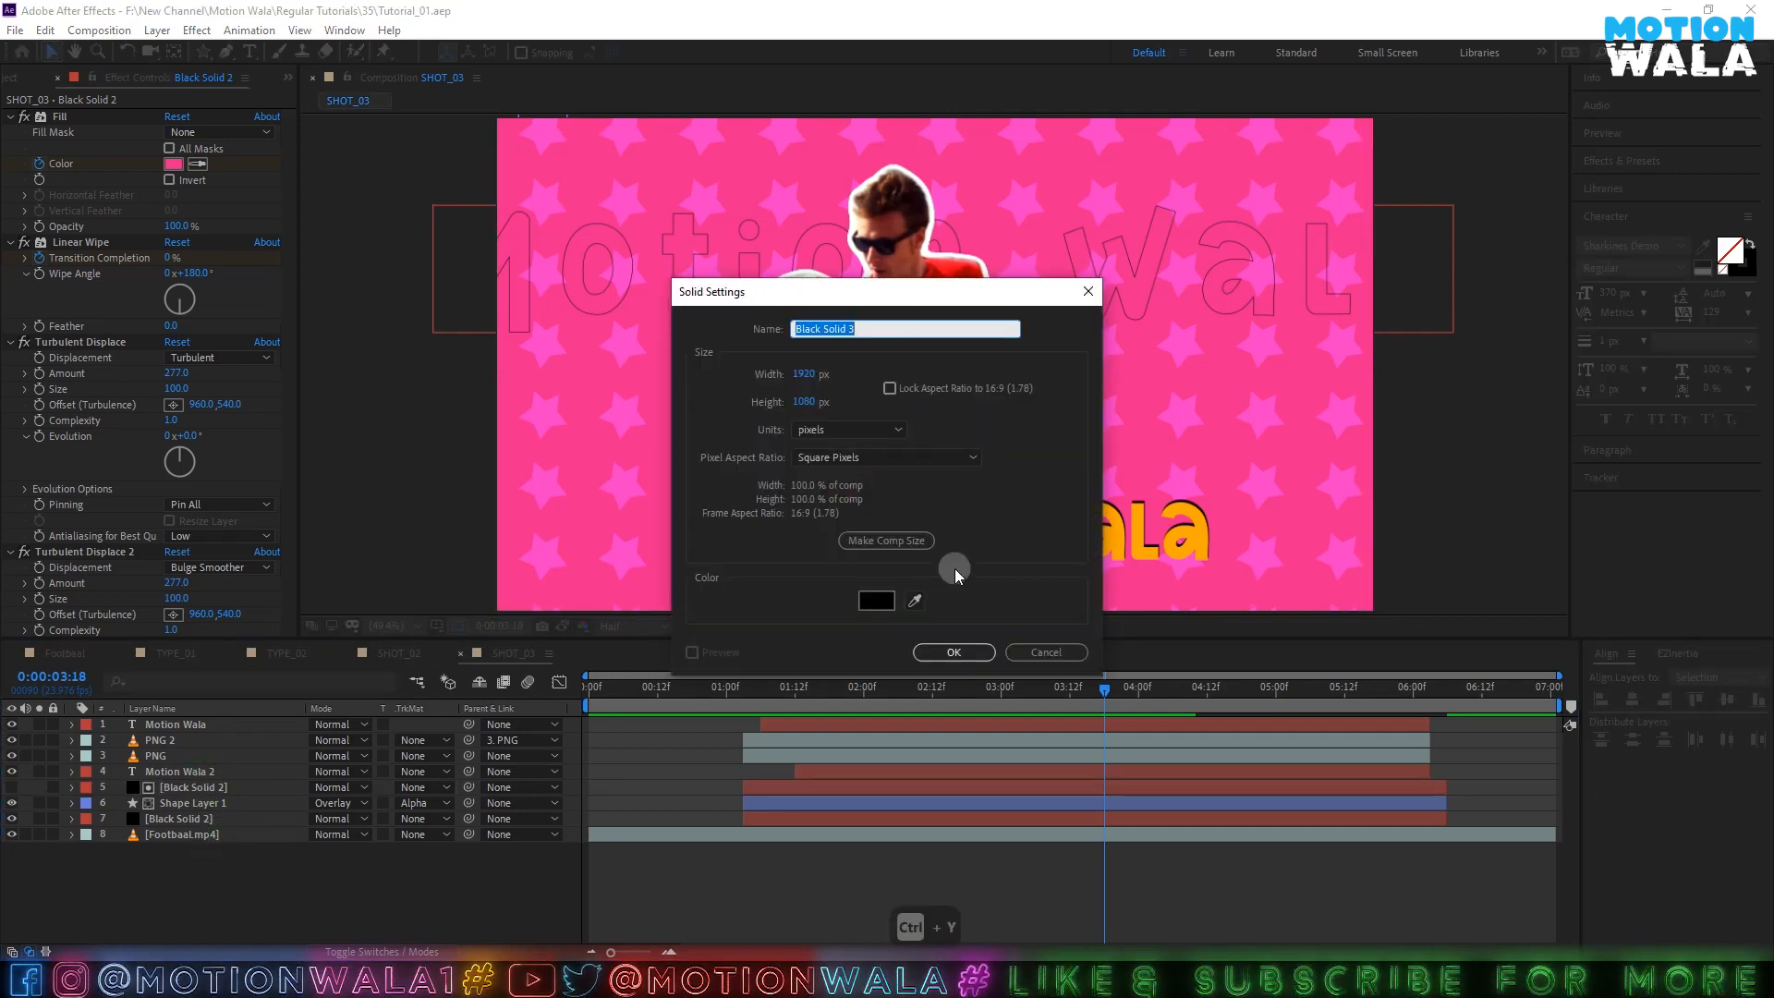
{"action": "left_click", "coordinate": [954, 652]}
- Apply the Saber effect to the Black Solid 3 layer
{"action": "key", "text": "ctrl+space"}
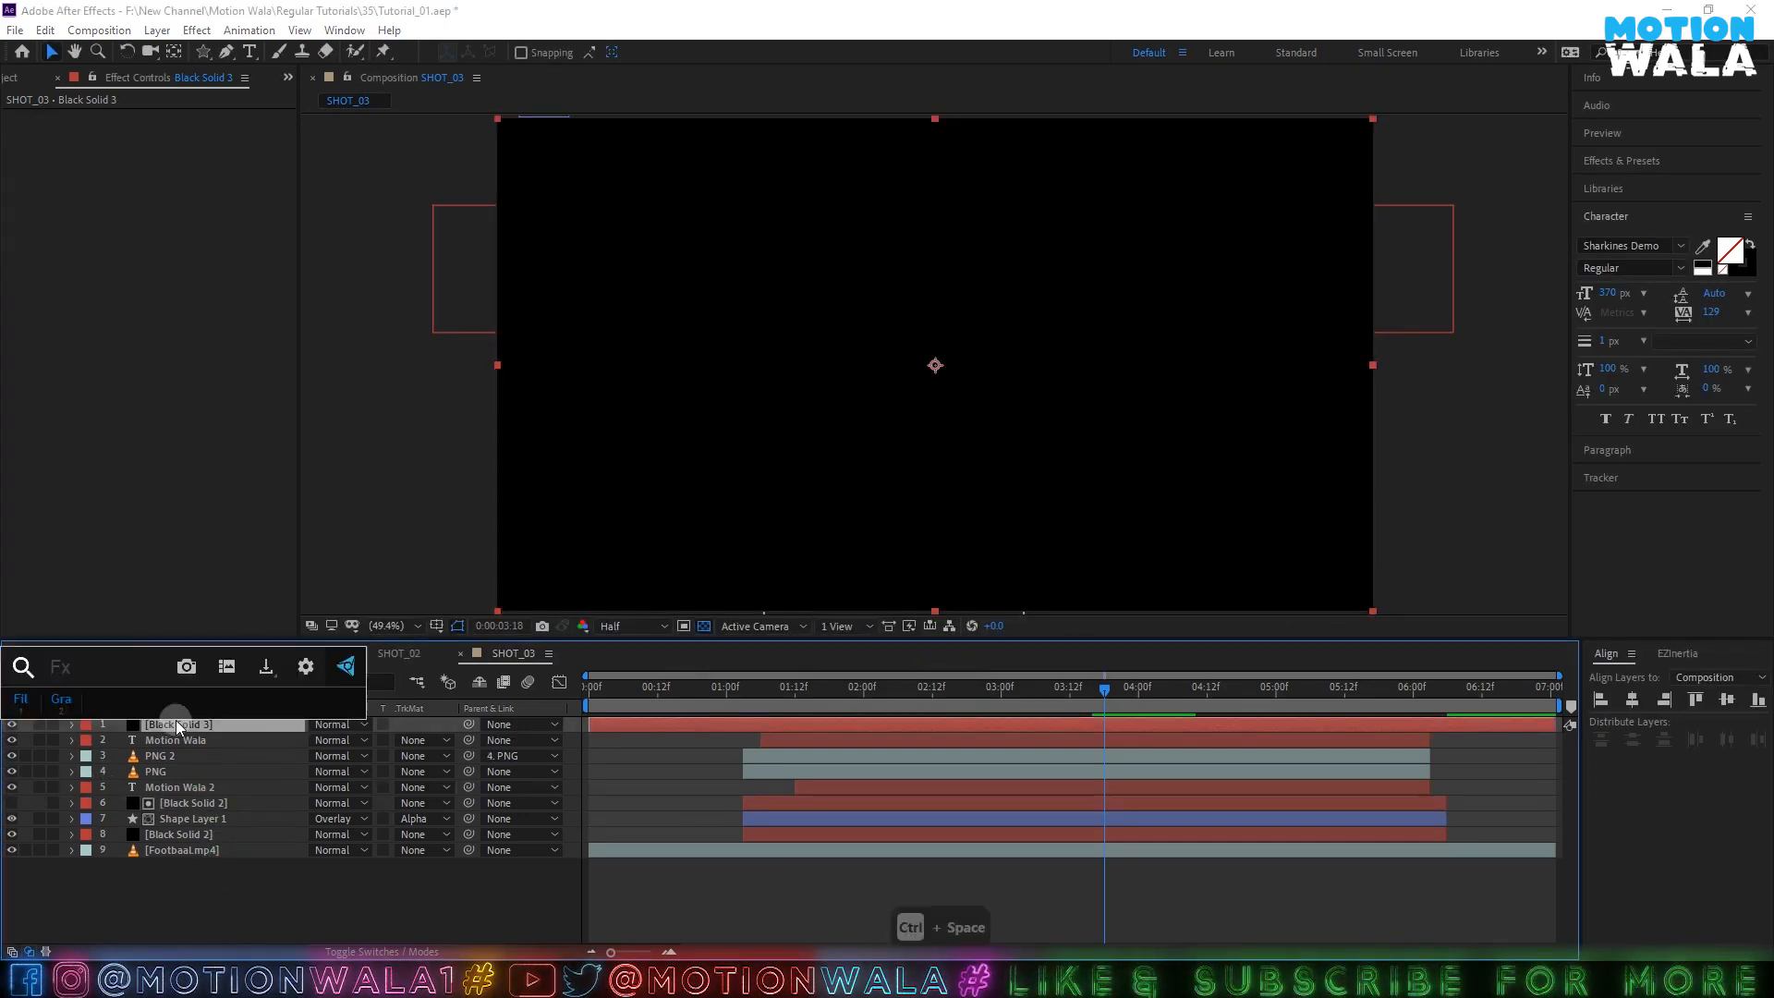
{"action": "type", "text": "saber"}
{"action": "left_click", "coordinate": [114, 719]}
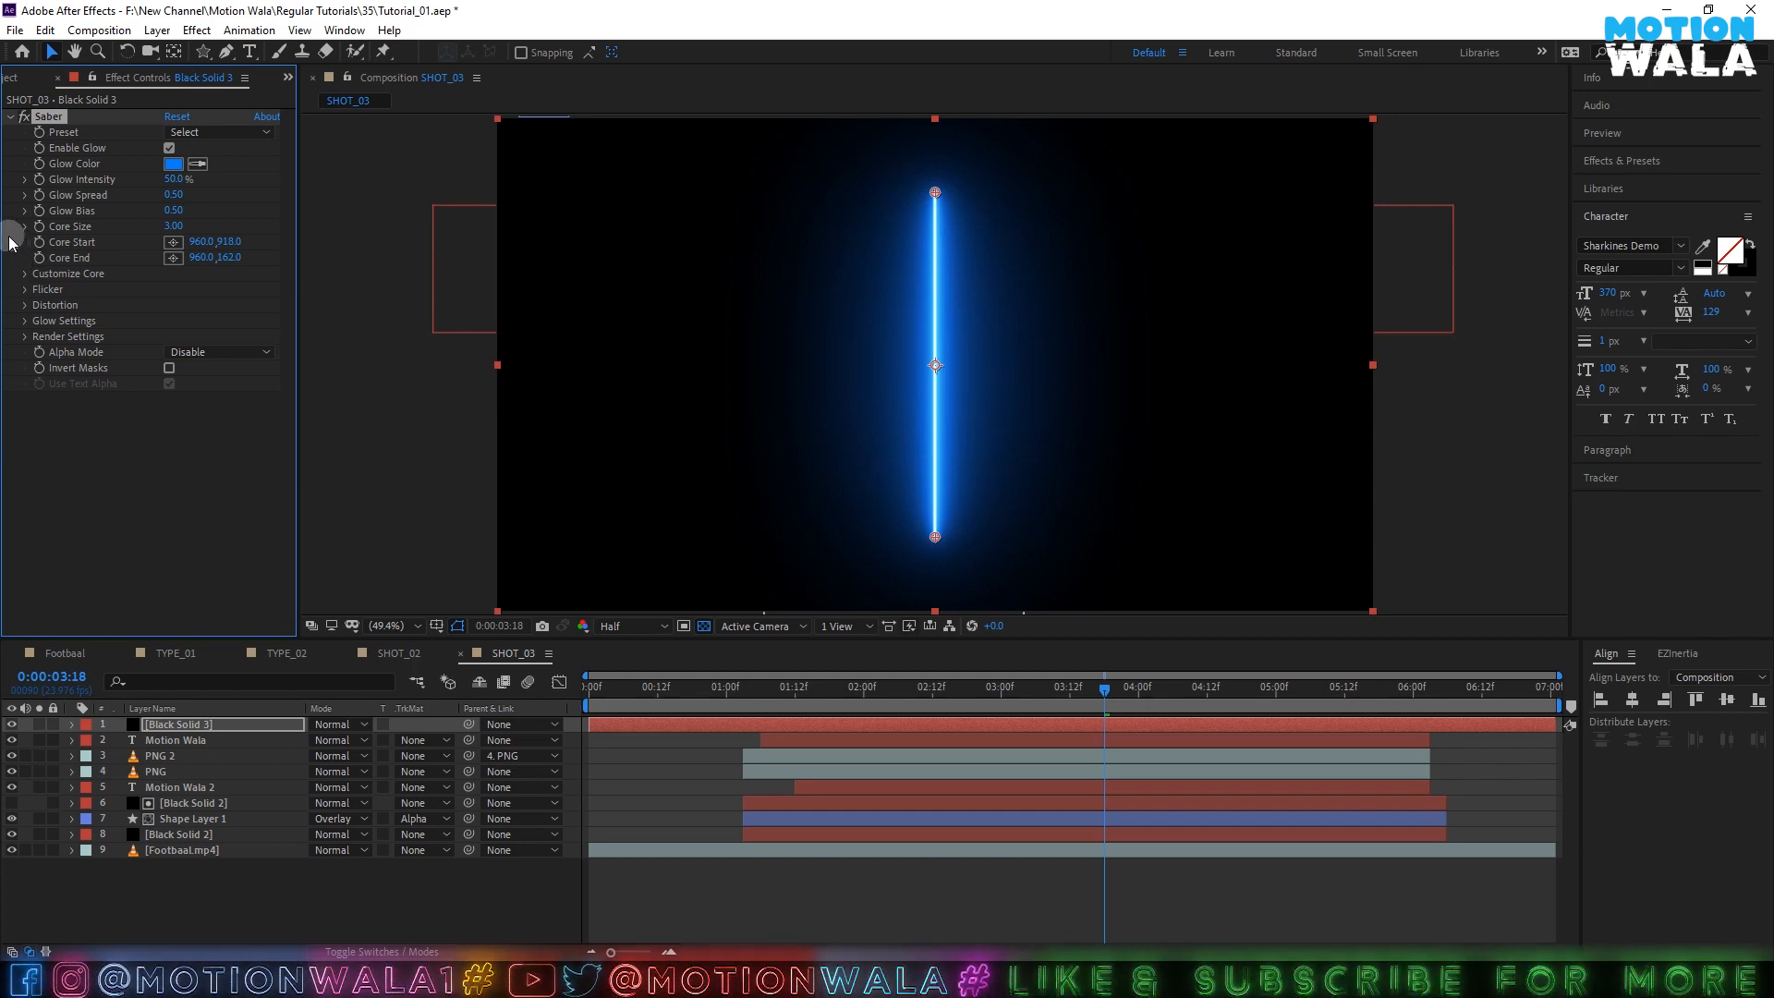
- Look over Saber's Customize Core settings and undo the accidental move of the solid
{"action": "left_click", "coordinate": [24, 273]}
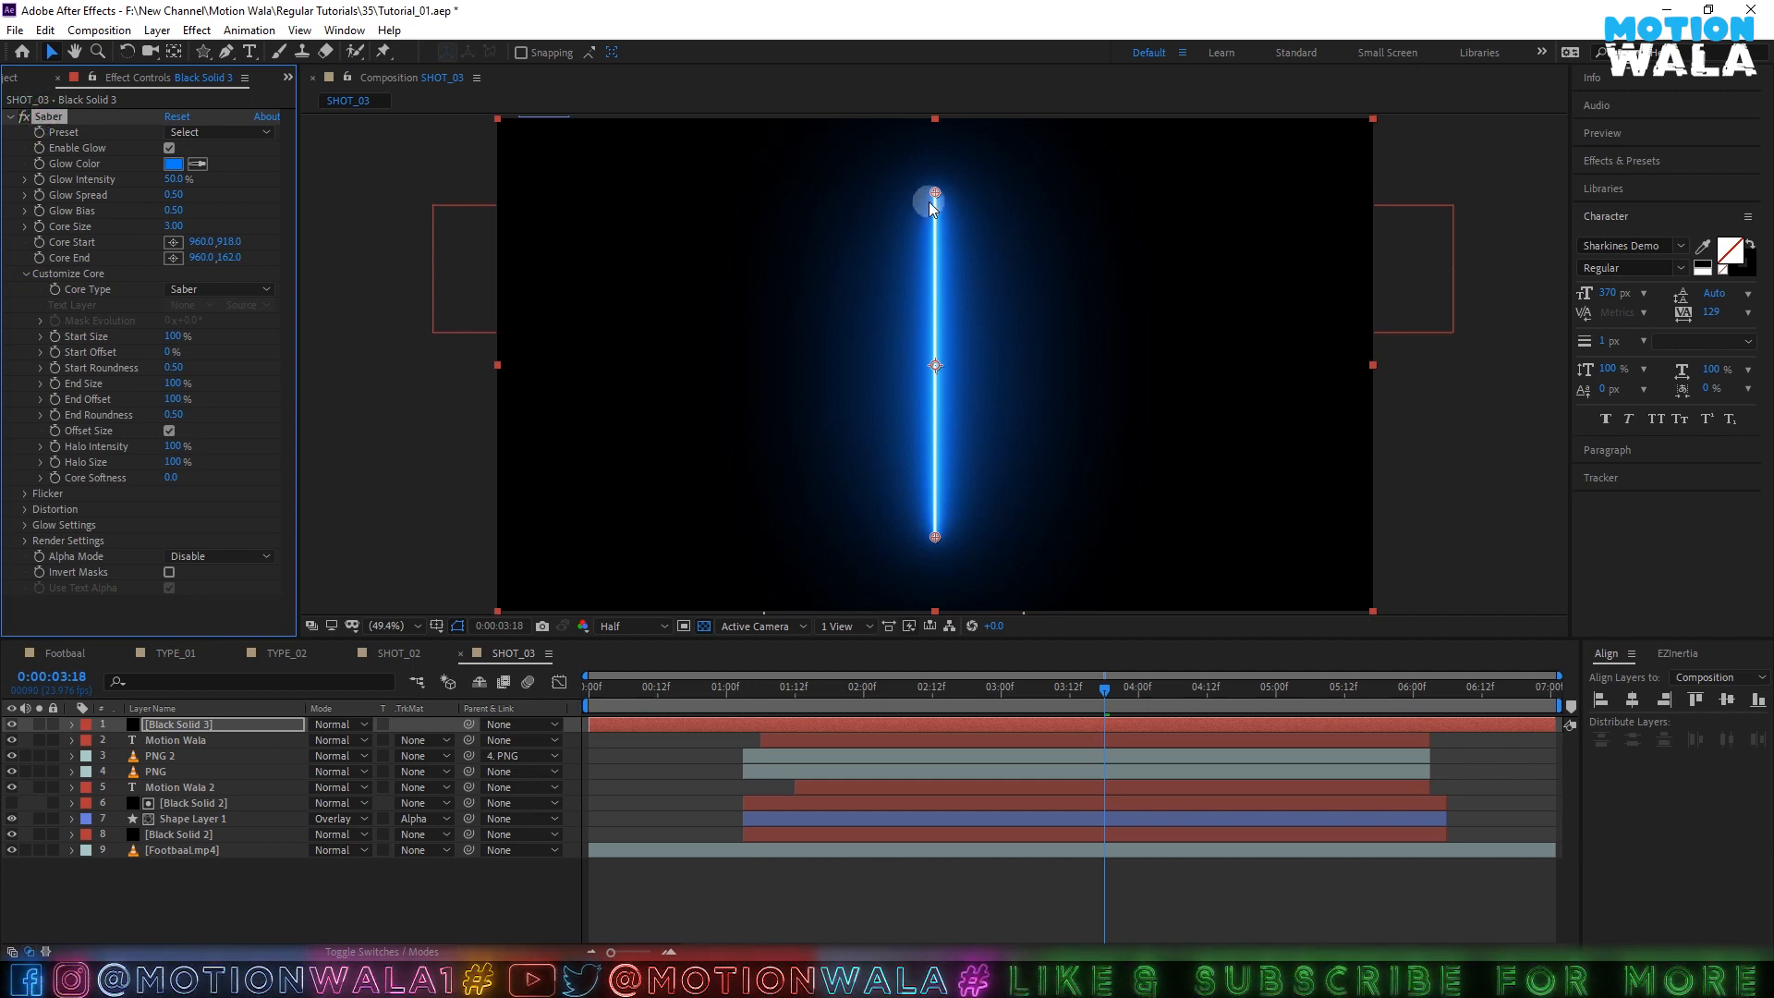
{"action": "key", "text": "ctrl+z"}
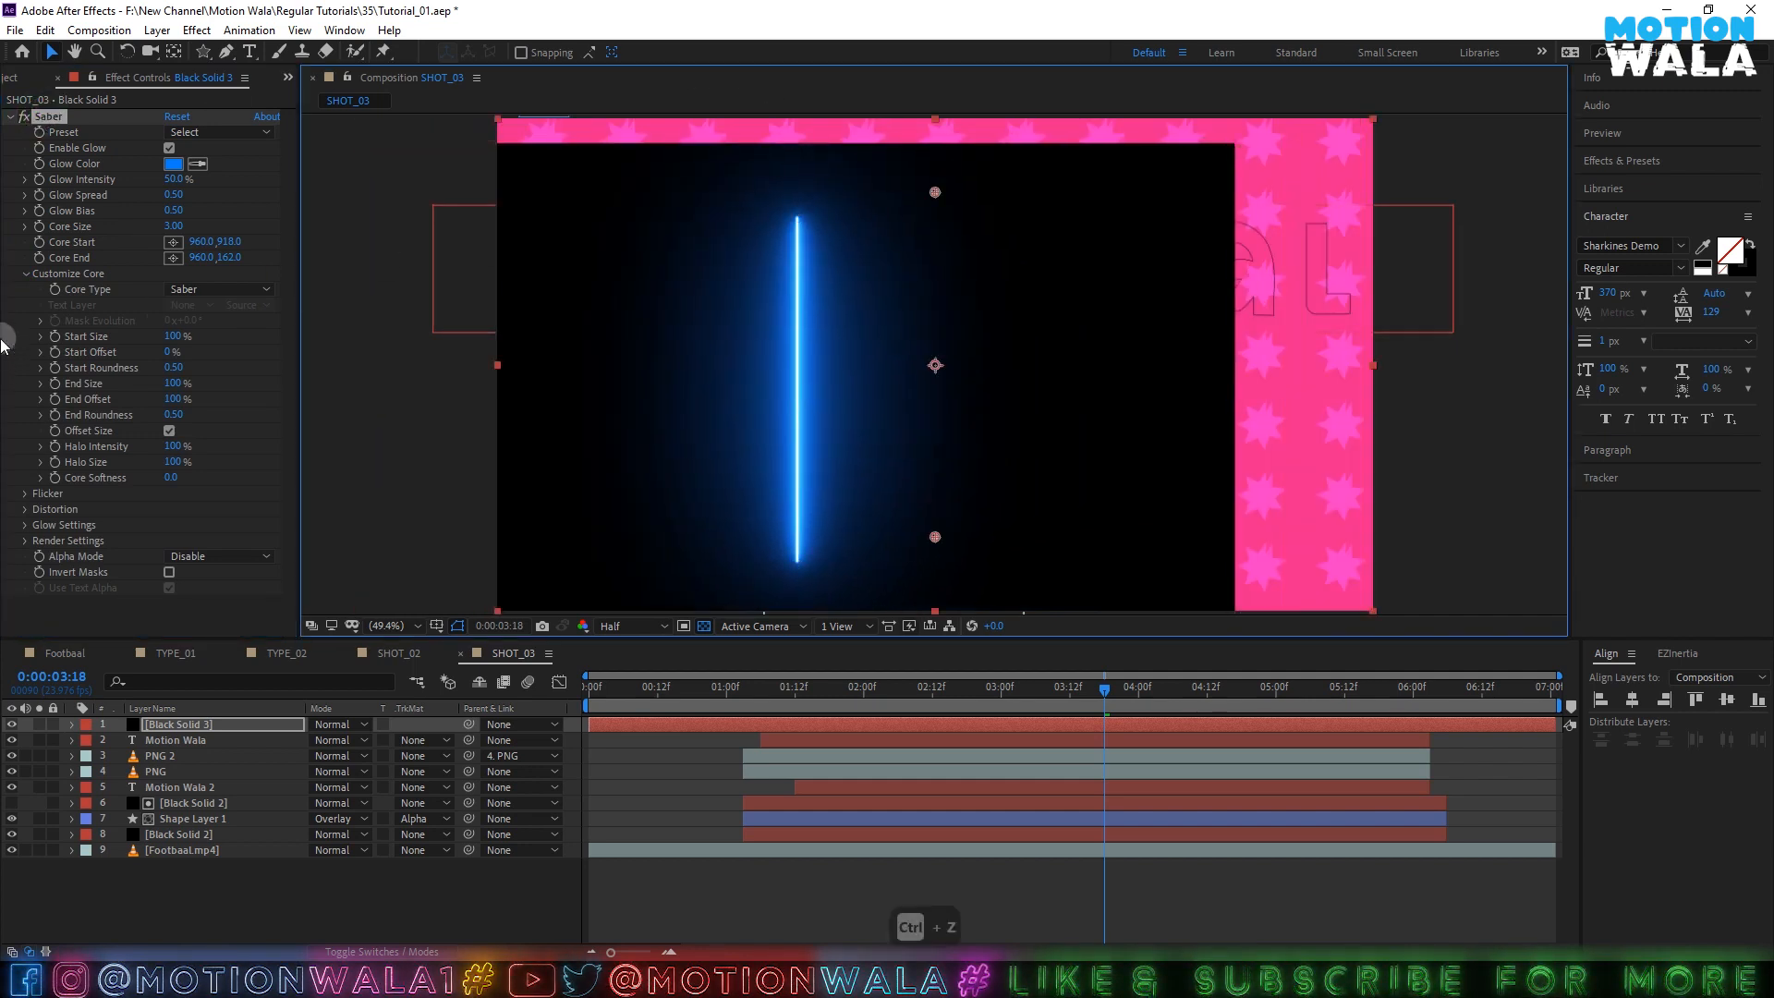
{"action": "left_click", "coordinate": [24, 273]}
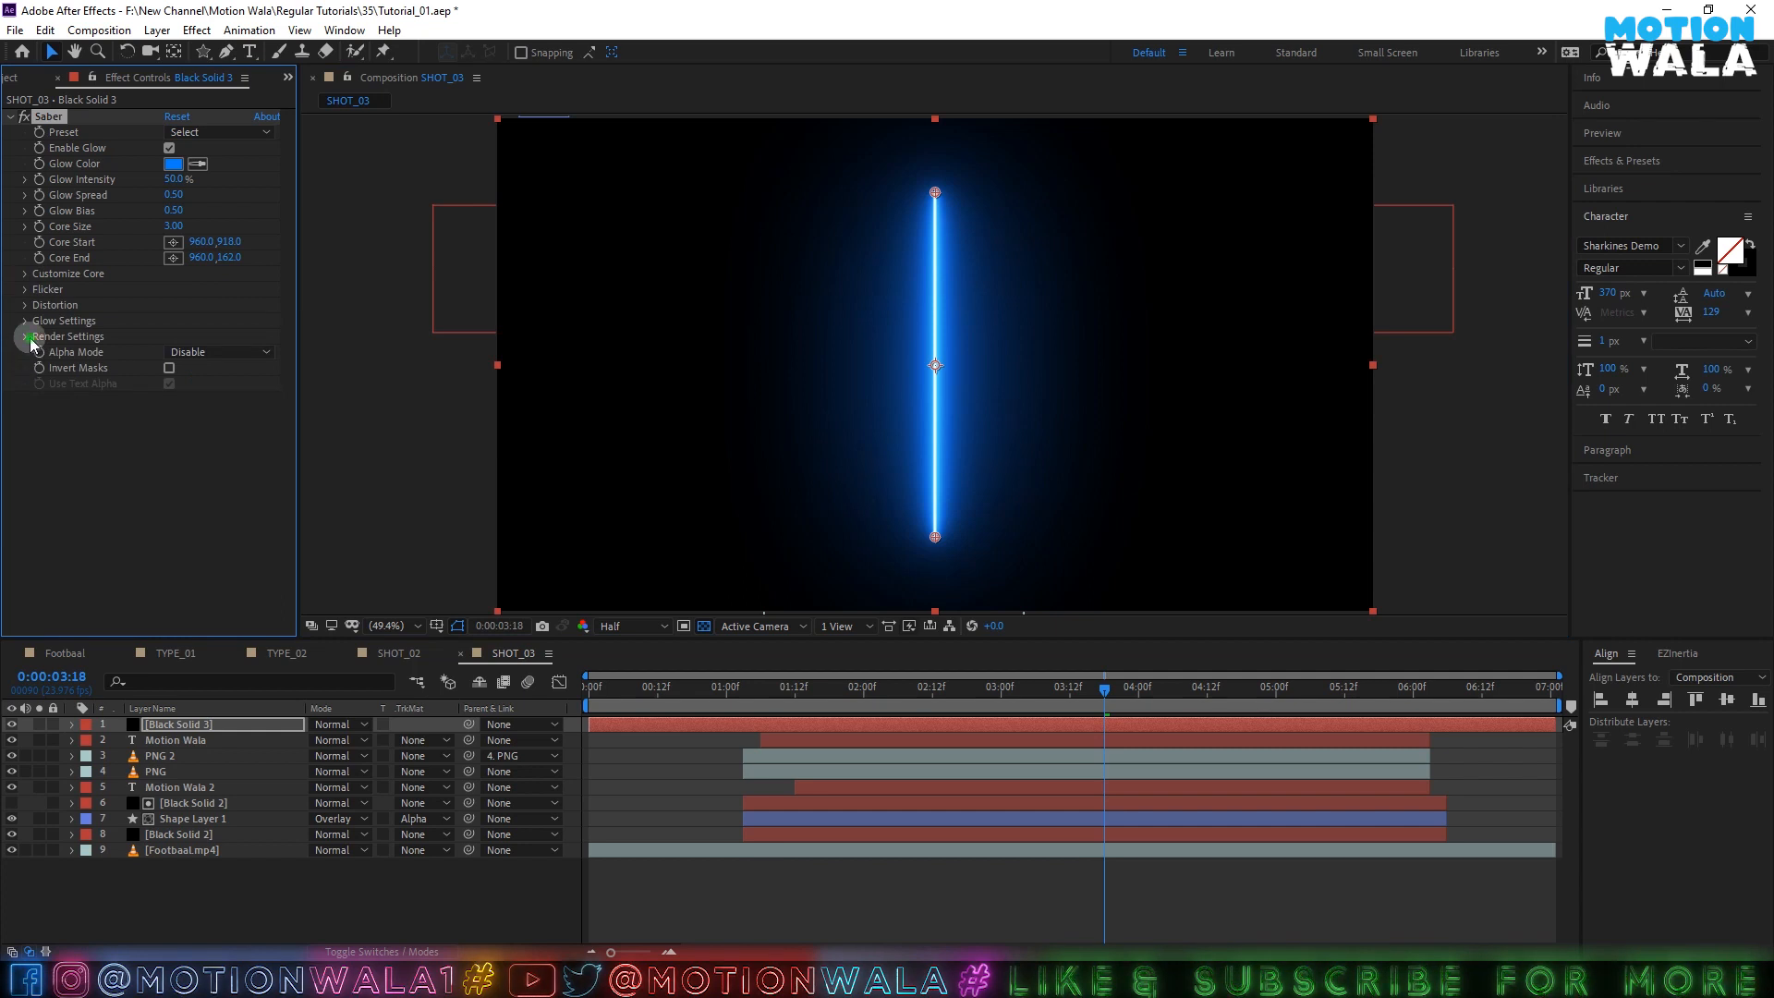
- Set the composite setting of Saber's render settings to Transparent
{"action": "left_click", "coordinate": [25, 336]}
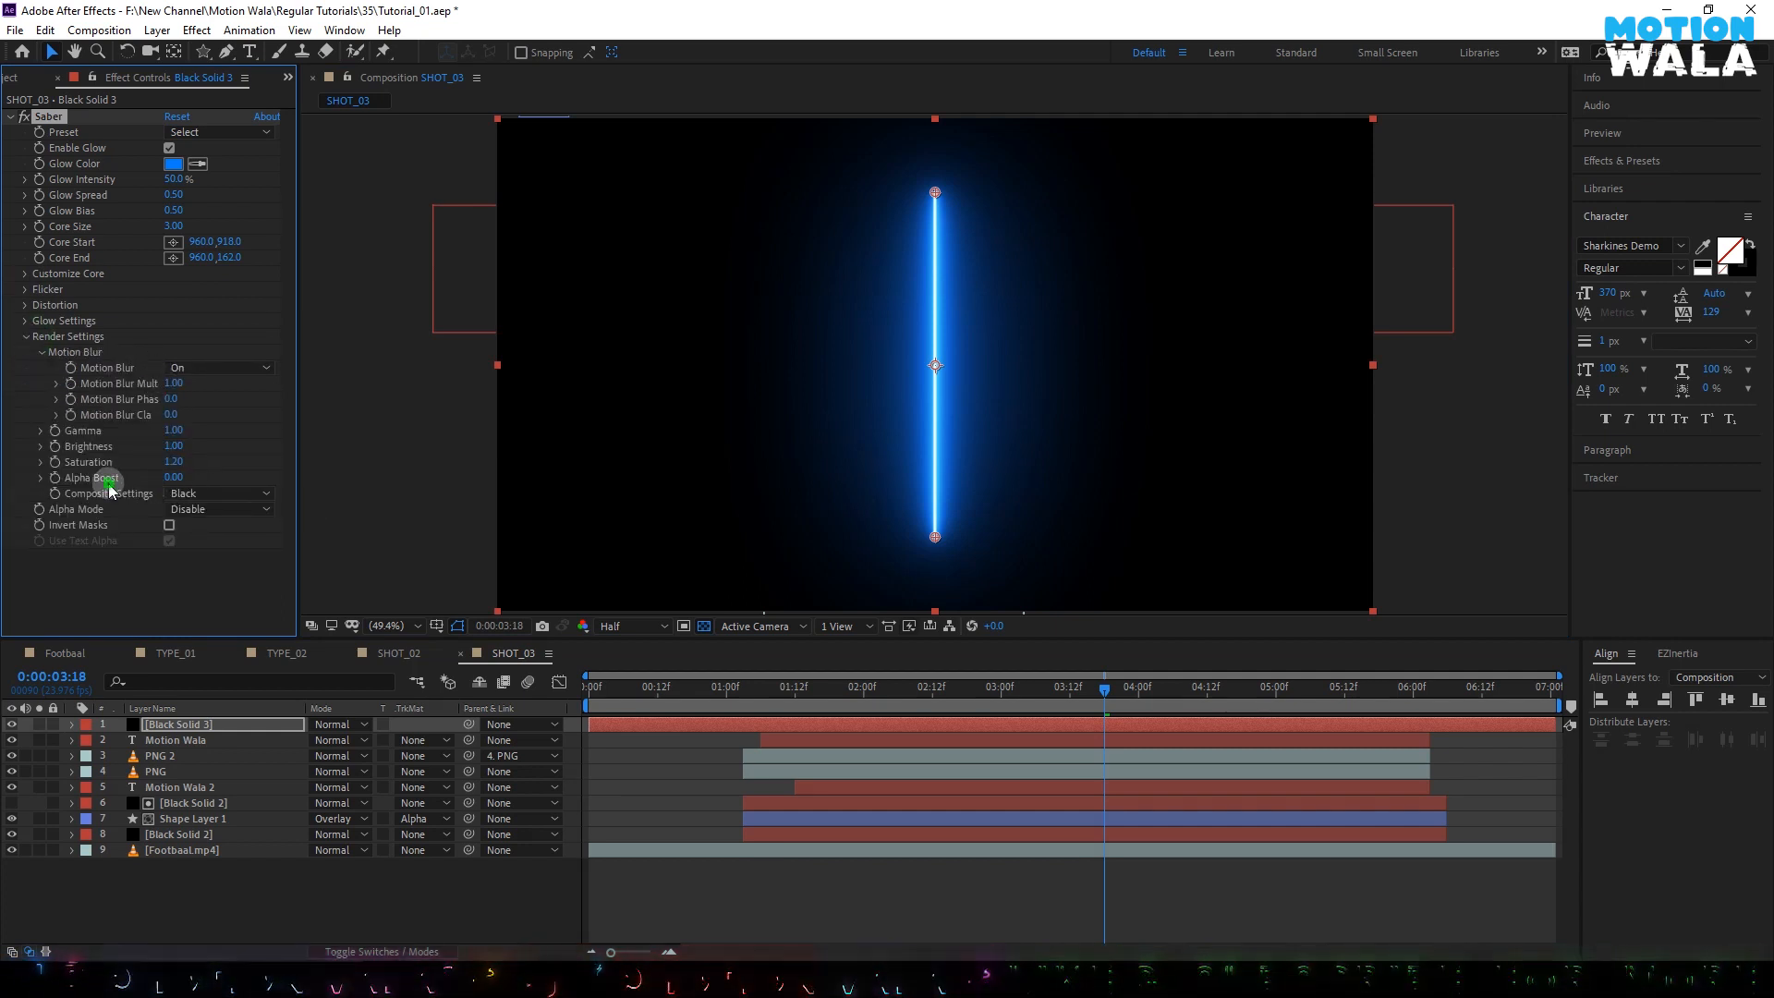
{"action": "left_click", "coordinate": [196, 499]}
{"action": "left_click", "coordinate": [221, 512]}
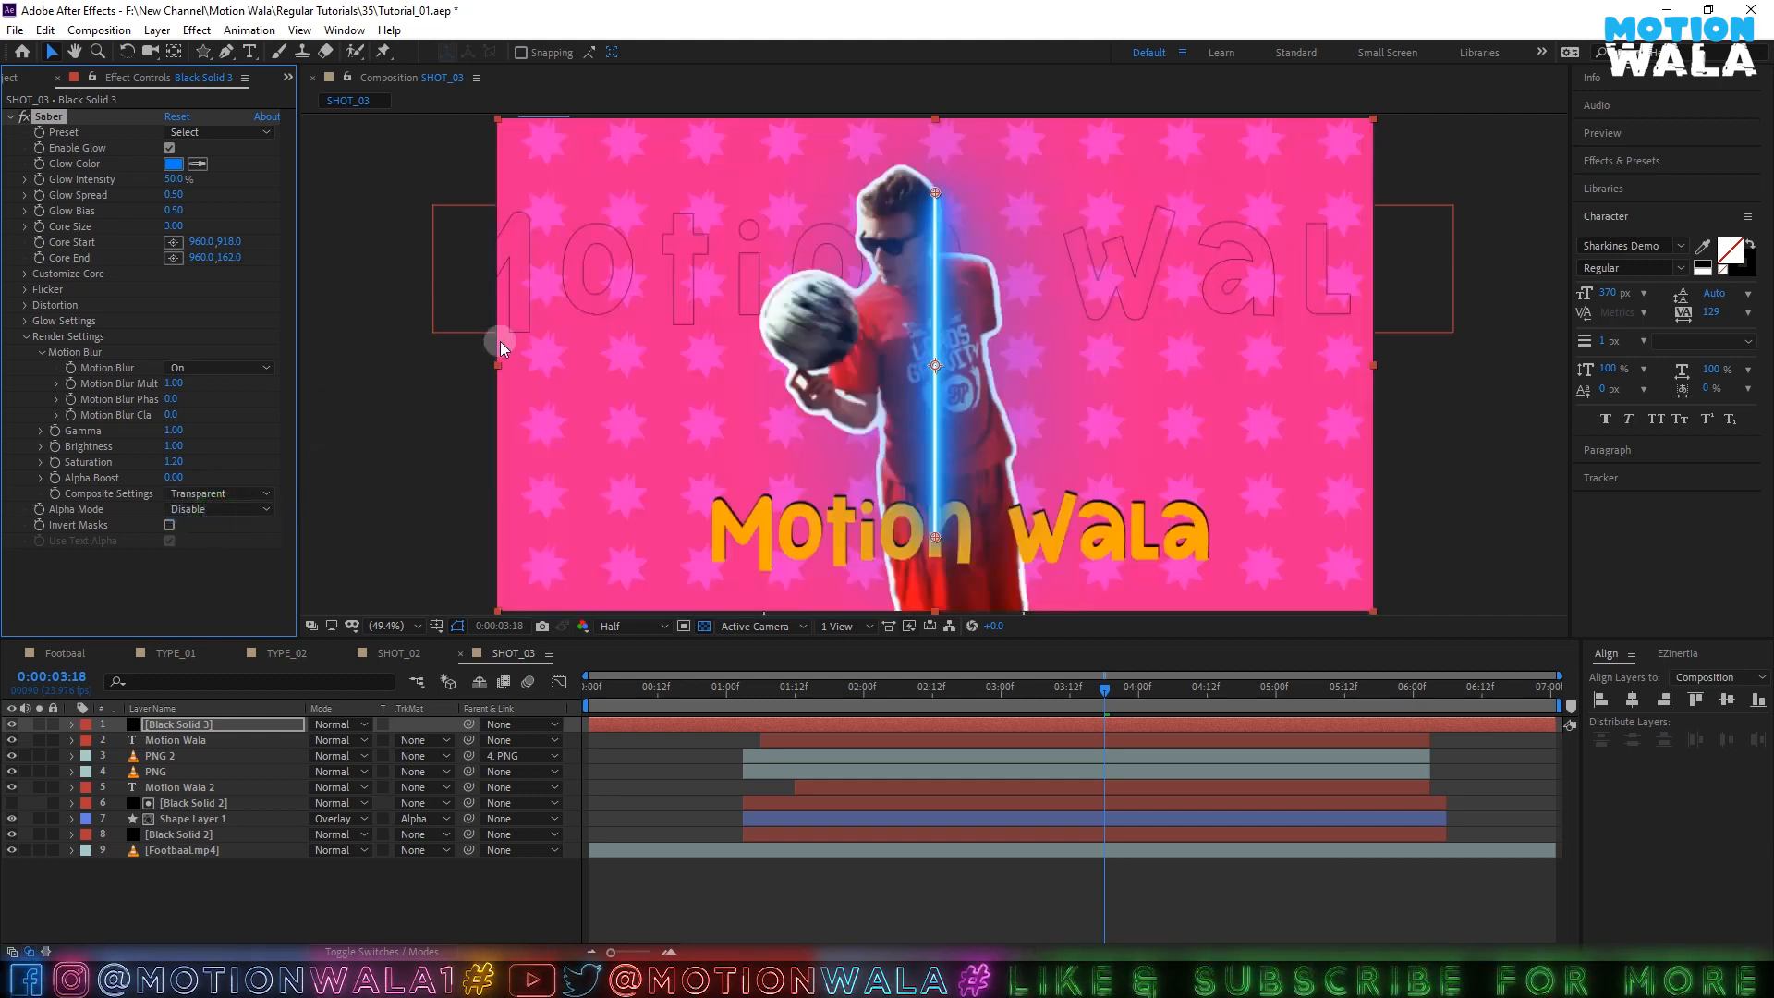
- Set Saber's core type to Layer Masks, save the project and collapse the render settings
{"action": "left_click", "coordinate": [26, 274]}
{"action": "left_click", "coordinate": [218, 289]}
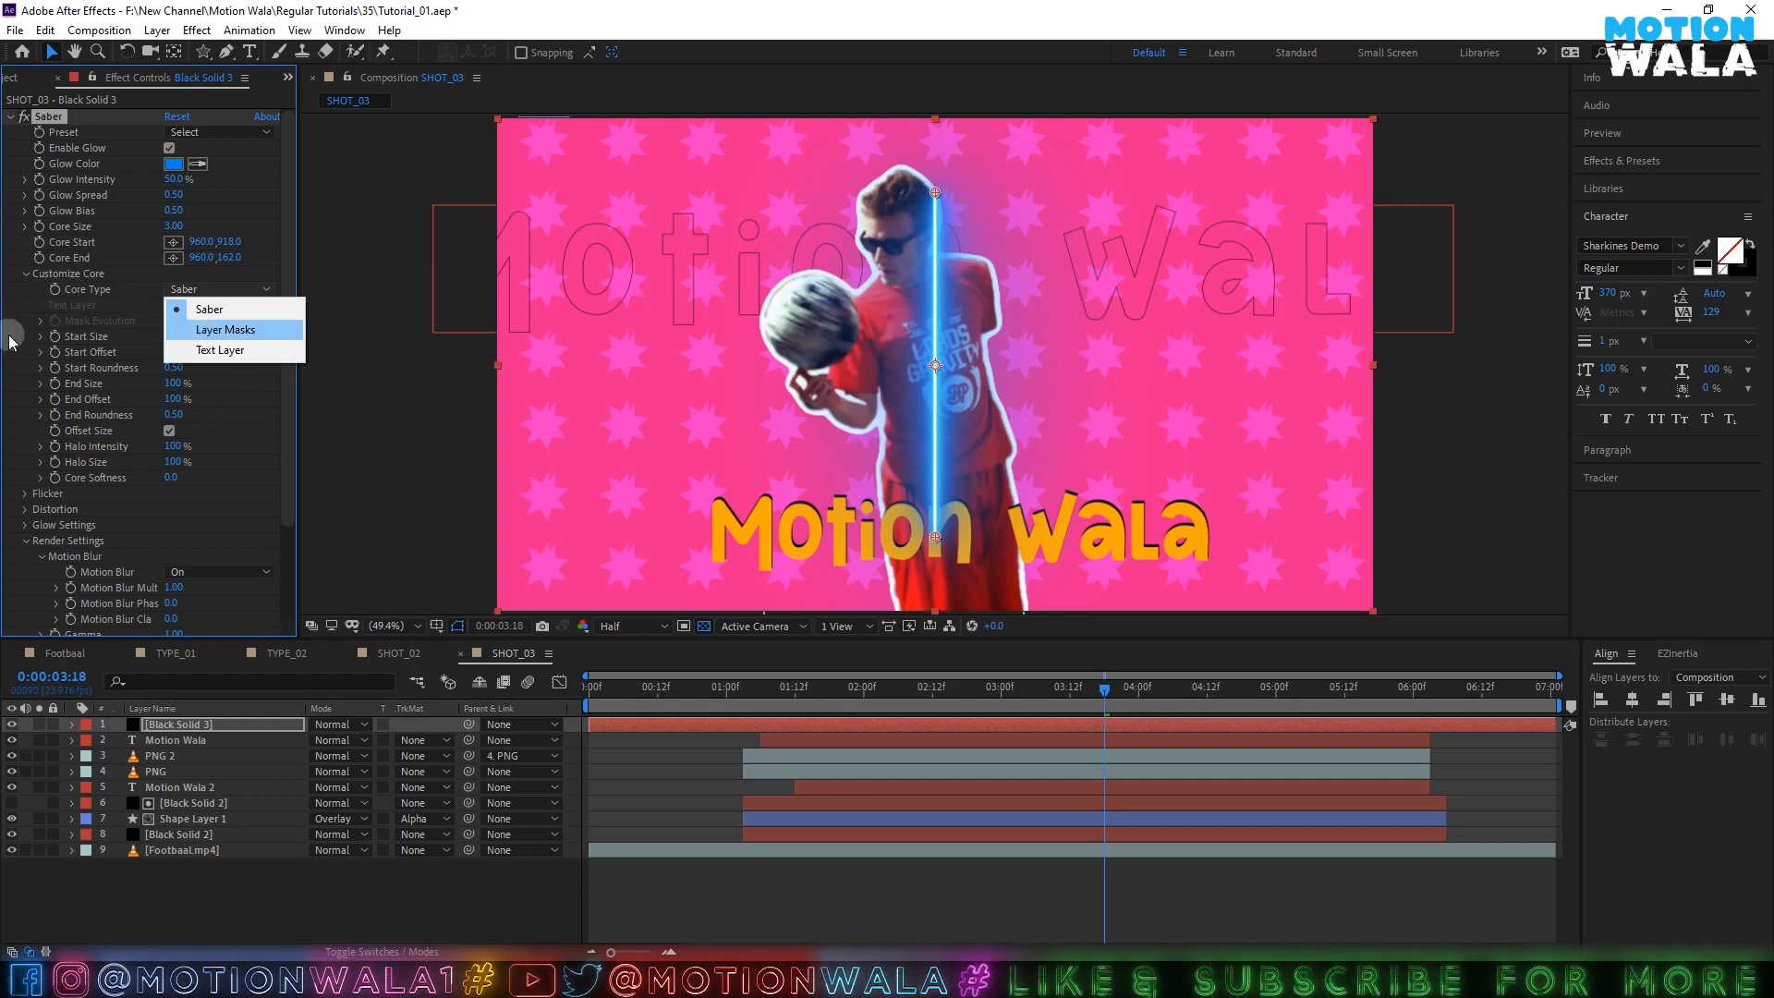
{"action": "left_click", "coordinate": [222, 329]}
{"action": "key", "text": "ctrl+s"}
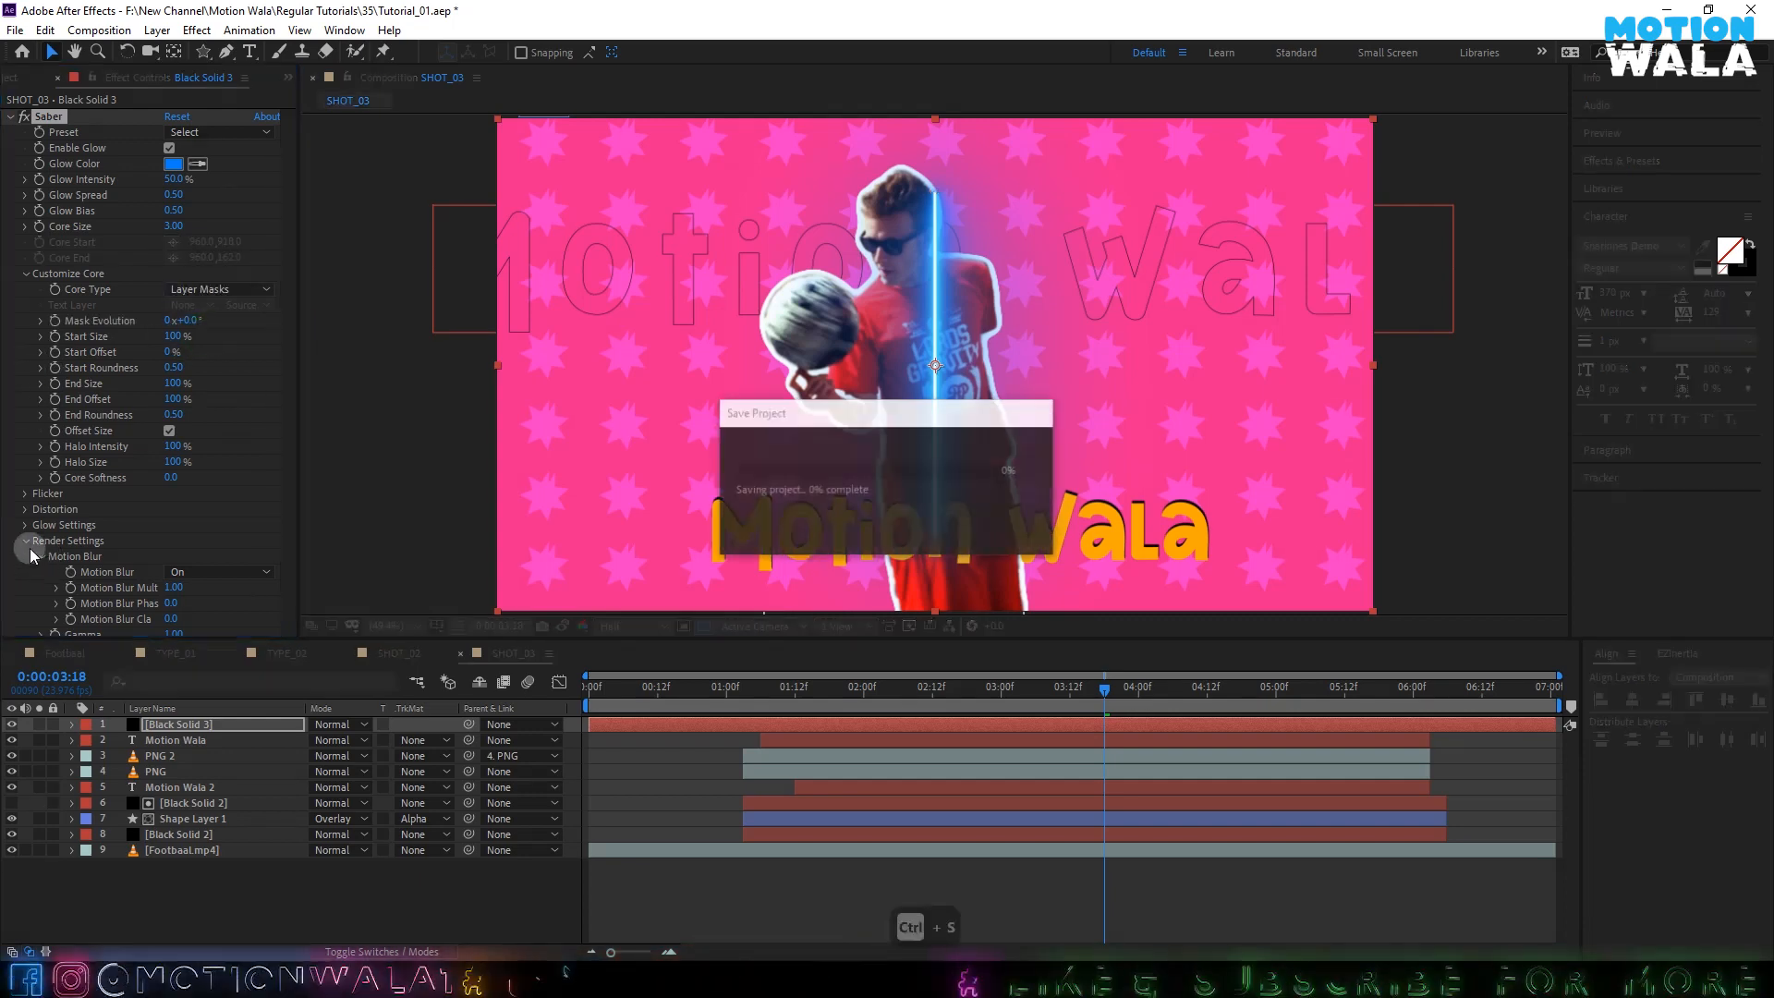
{"action": "left_click", "coordinate": [25, 542]}
- Parent the Black Solid 3 layer to the PNG layer
{"action": "mouse_move", "coordinate": [709, 689]}
{"action": "left_mouse_down"}
{"action": "mouse_move", "coordinate": [587, 685]}
{"action": "mouse_move", "coordinate": [685, 684]}
{"action": "left_mouse_up"}
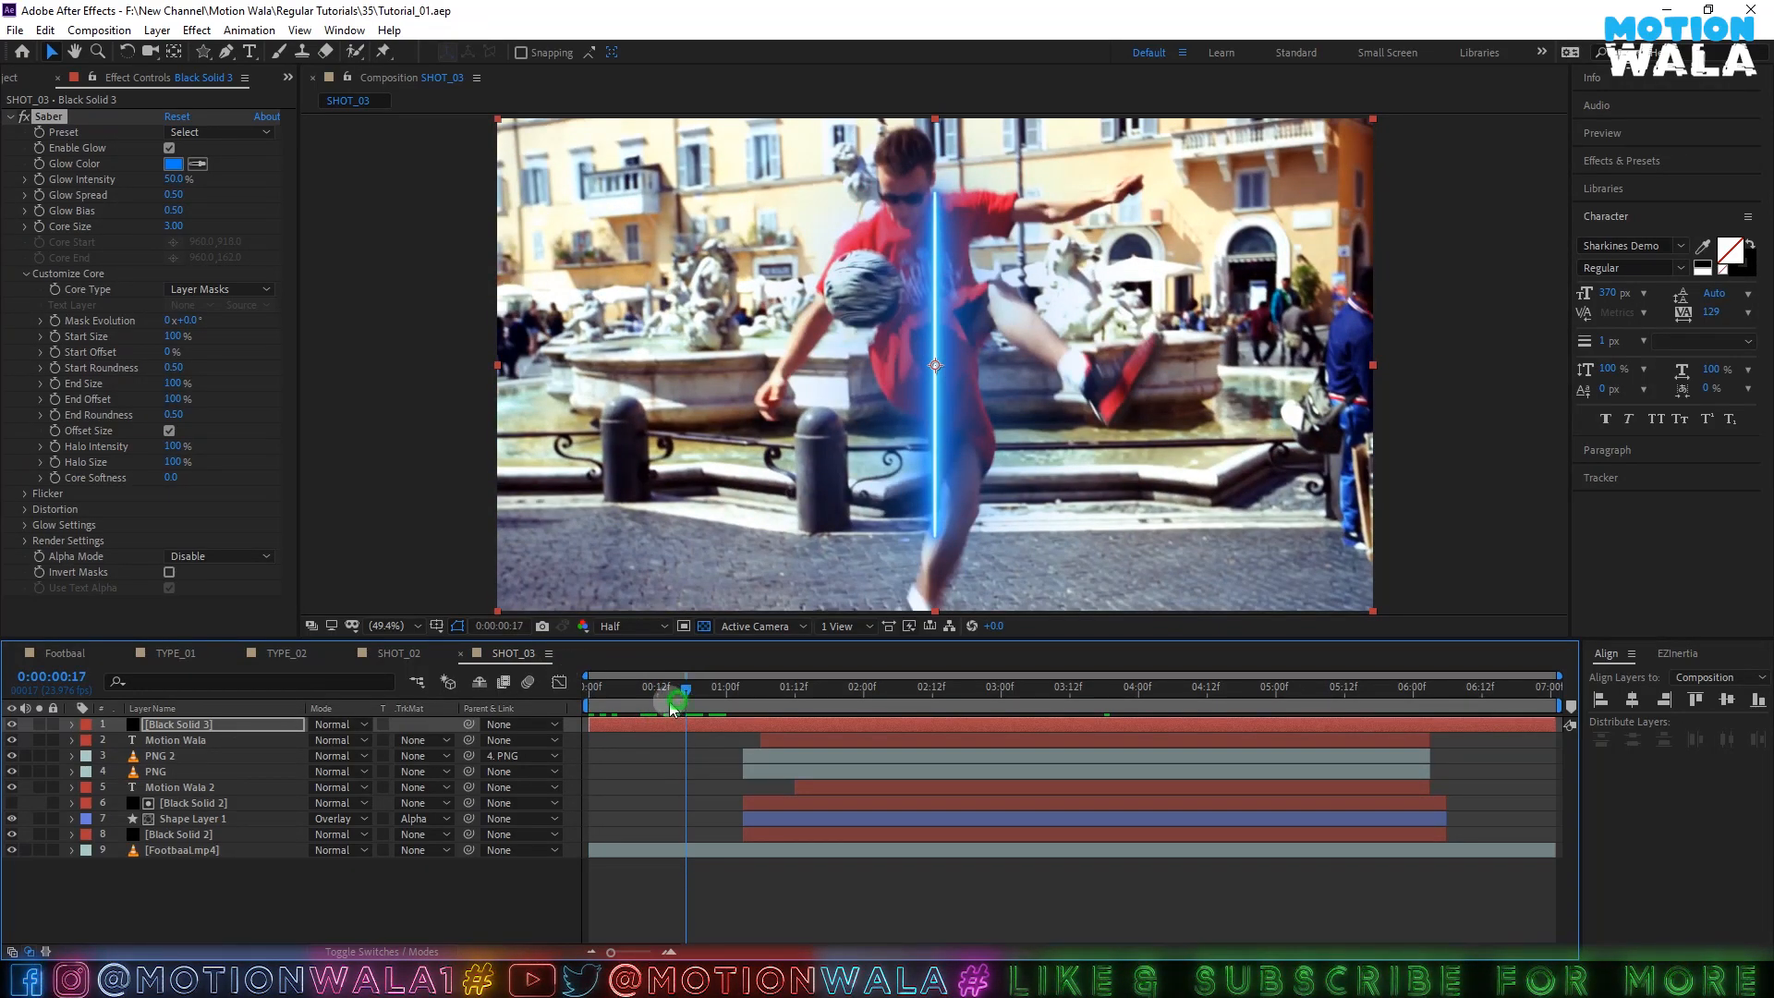
{"action": "left_click_drag", "start_coordinate": [672, 704], "coordinate": [728, 710]}
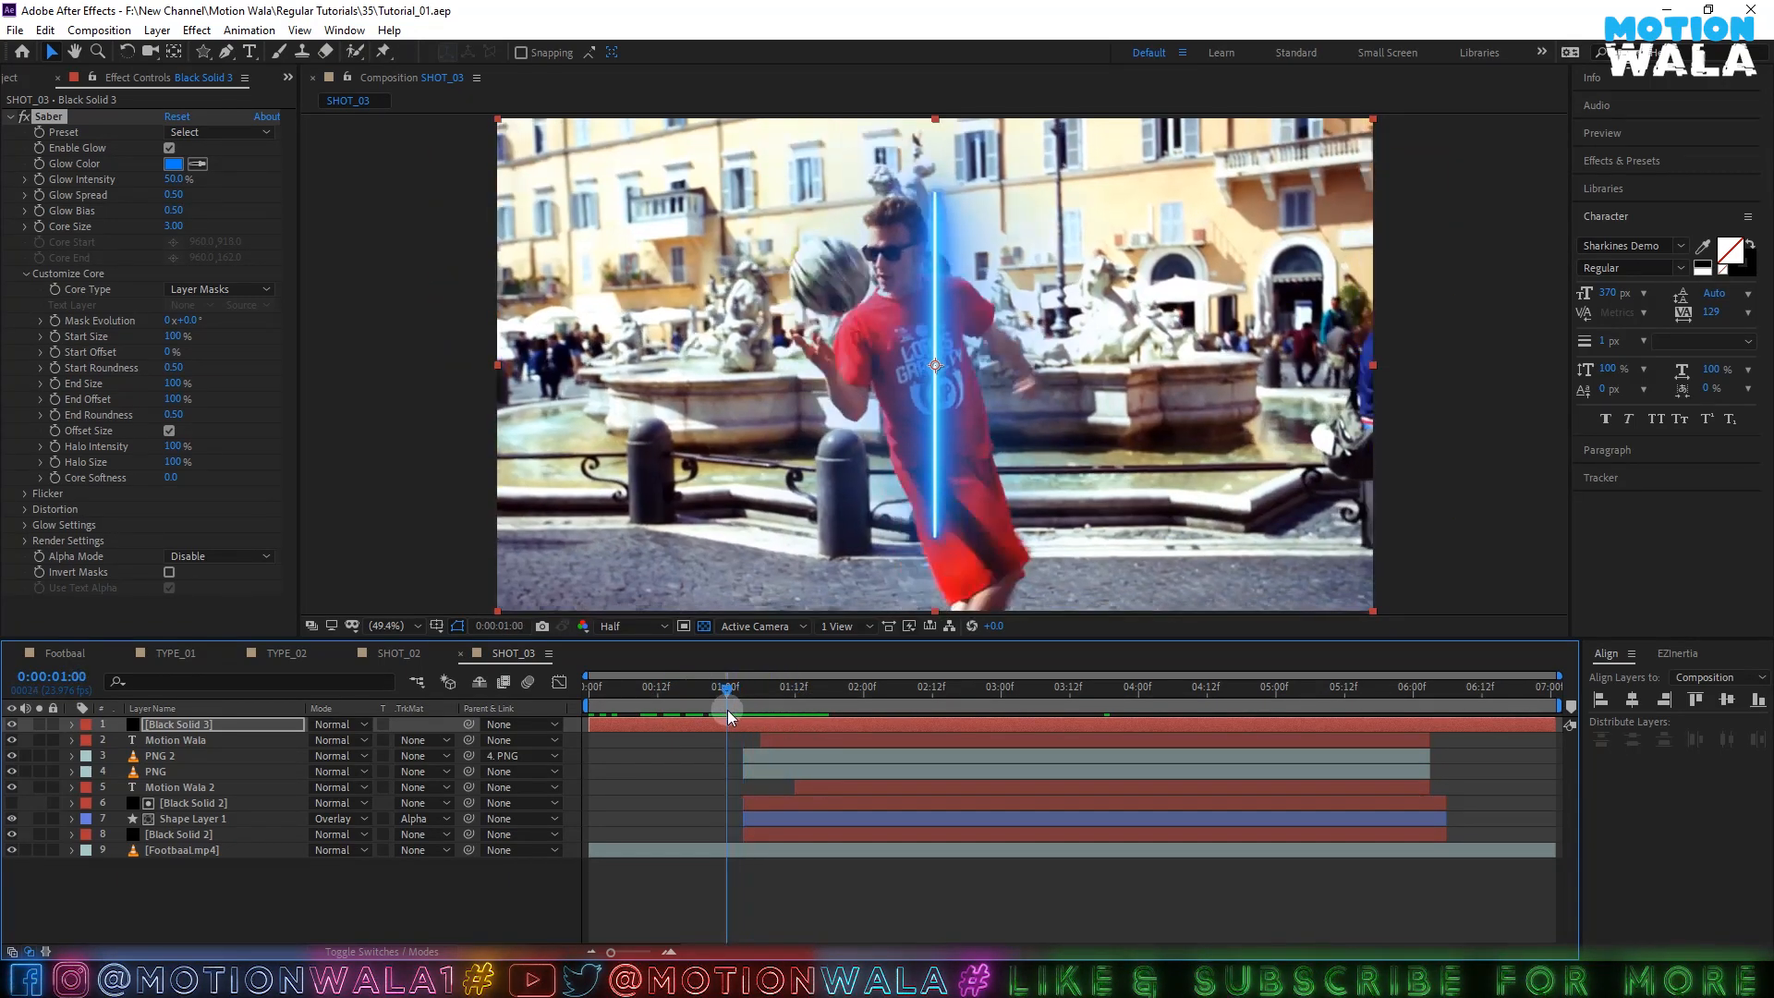
{"action": "left_click_drag", "start_coordinate": [468, 724], "coordinate": [186, 774]}
{"action": "left_click", "coordinate": [187, 772]}
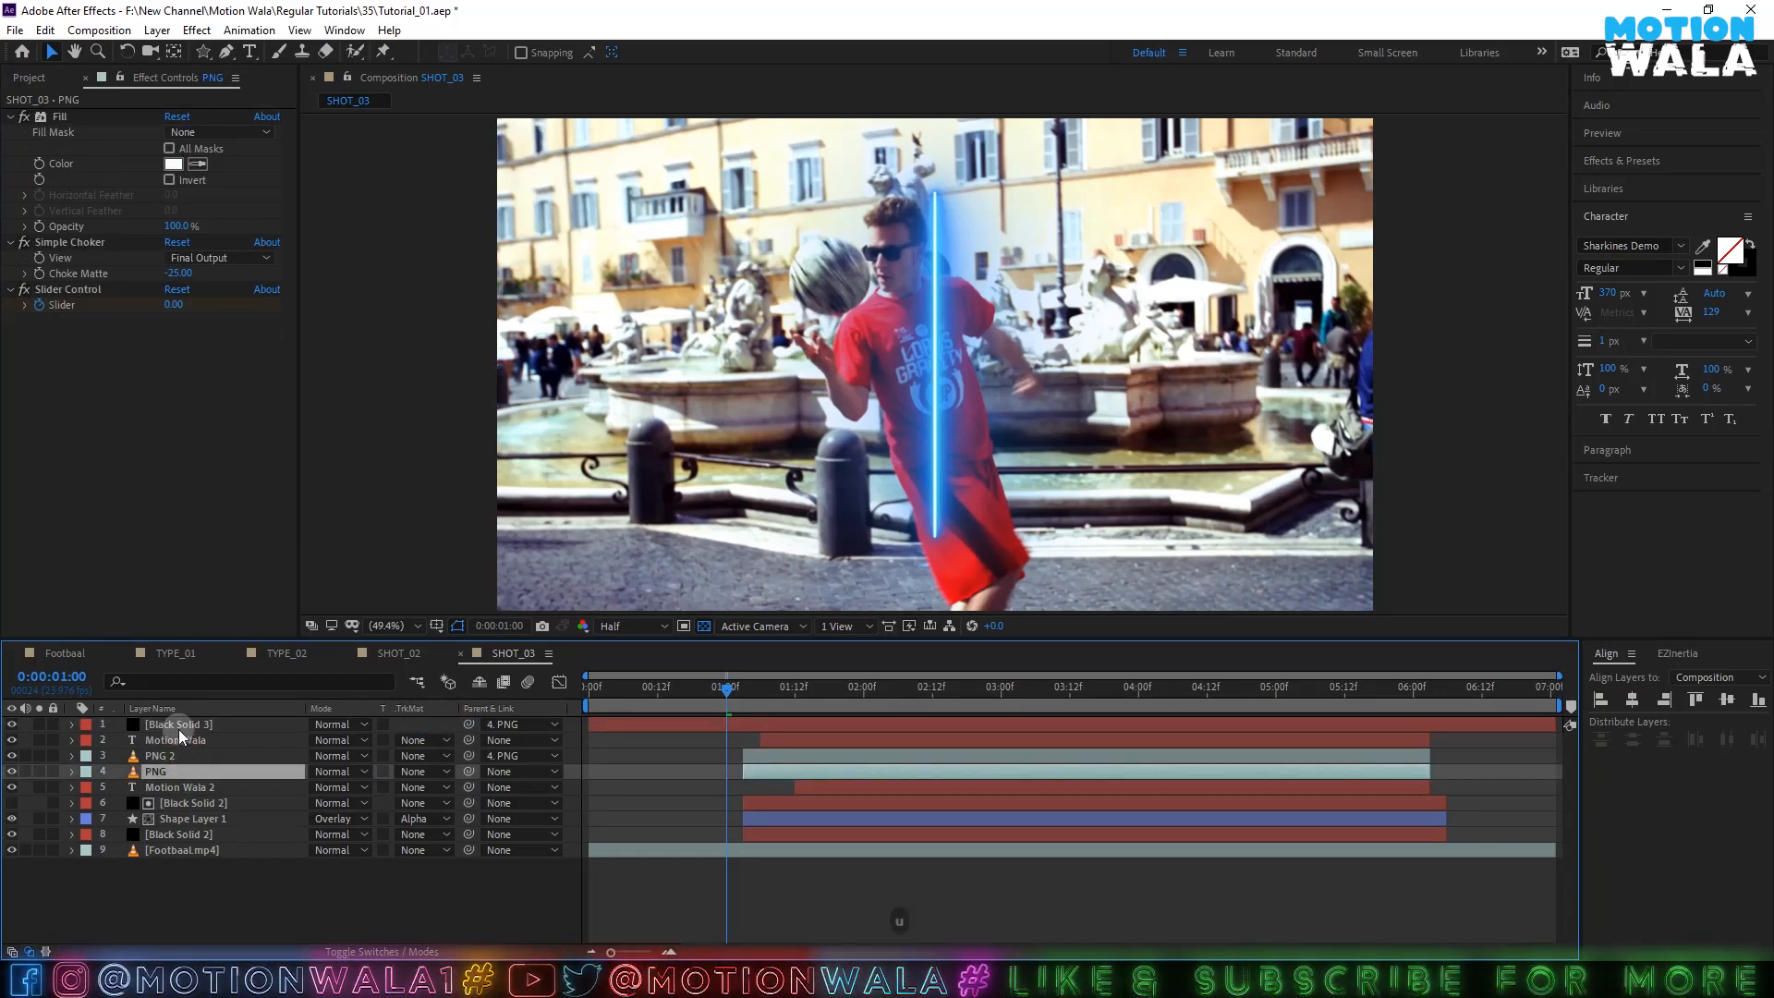
{"action": "key", "text": "u"}
{"action": "key", "text": "u"}
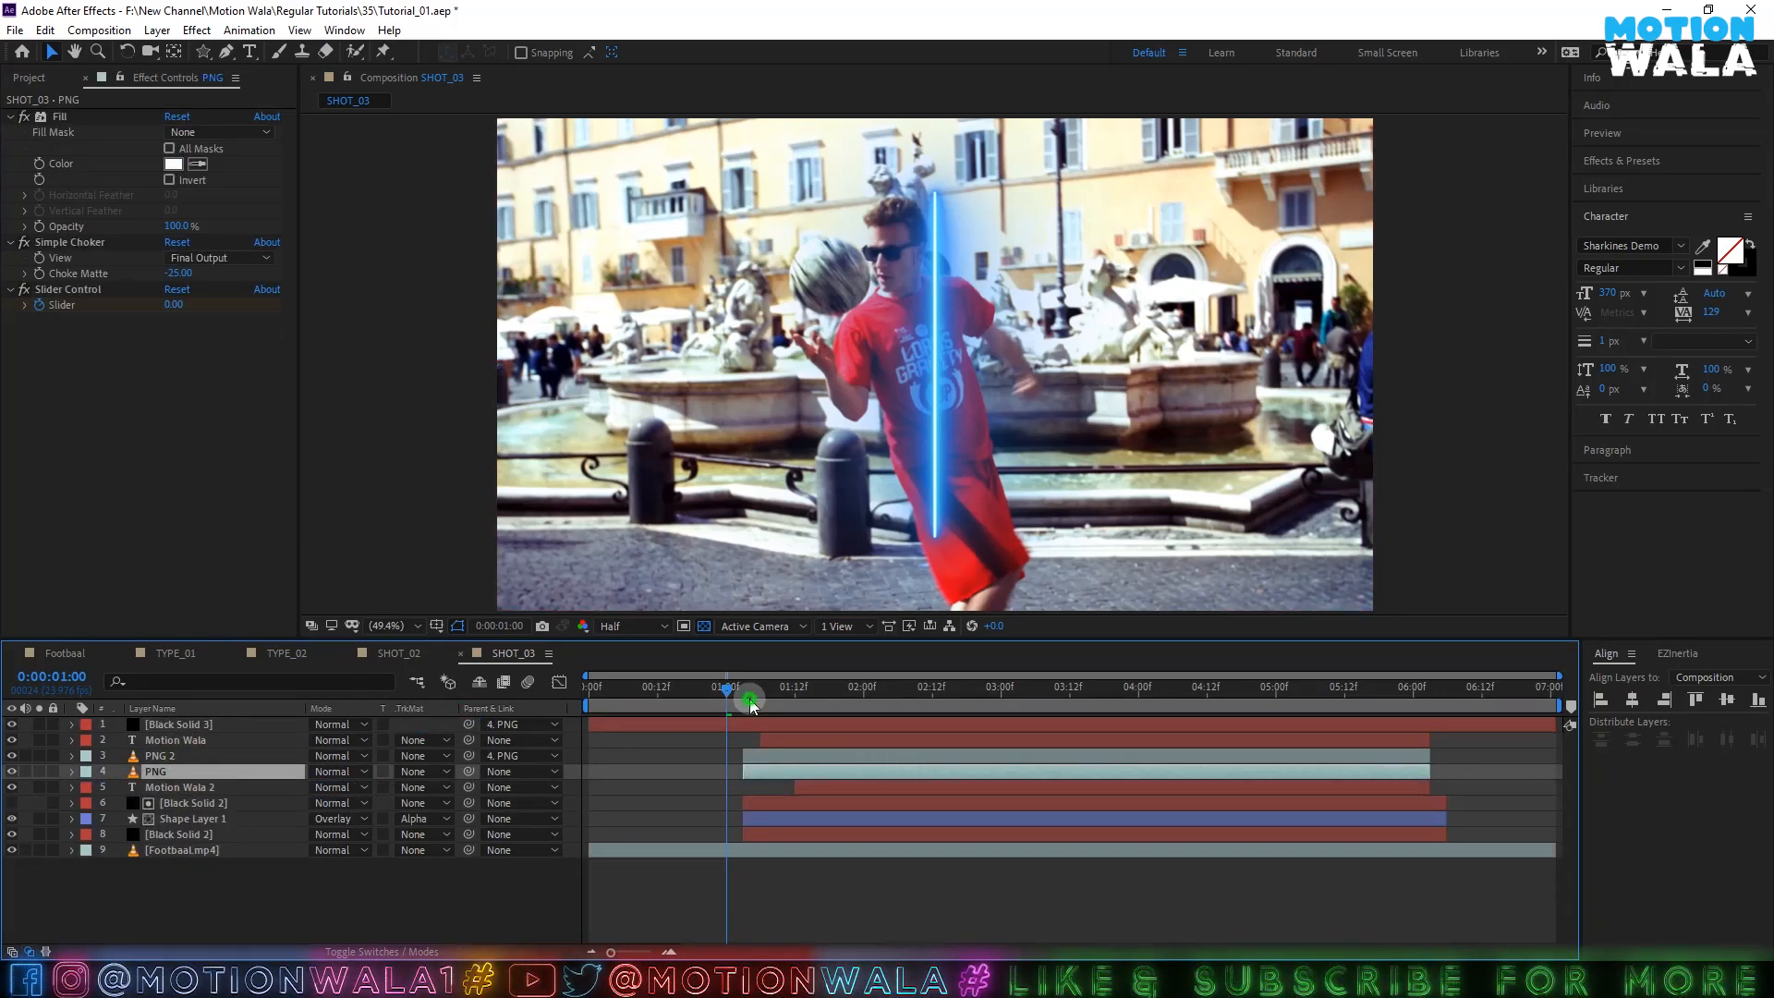
- Copy the masks of the PNG 2 layer and paste them onto the Black Solid 3 layer
{"action": "left_click_drag", "start_coordinate": [750, 705], "coordinate": [851, 712]}
{"action": "left_click", "coordinate": [196, 766]}
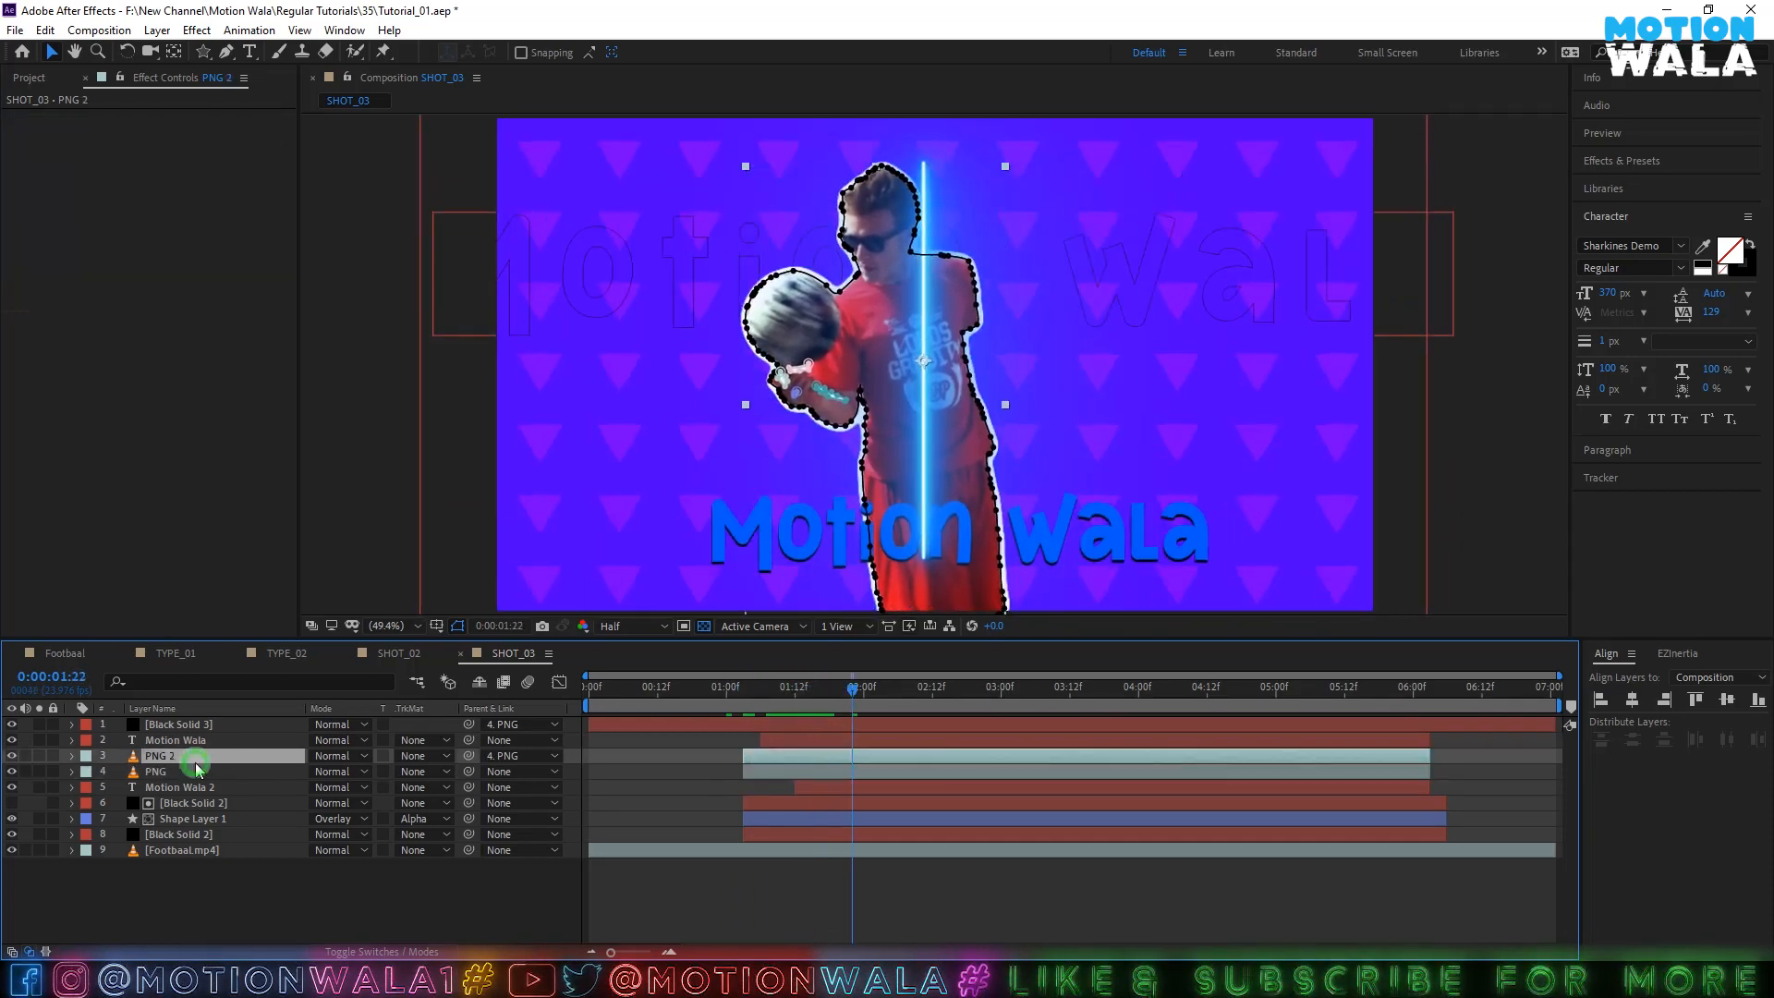
{"action": "key", "text": "m"}
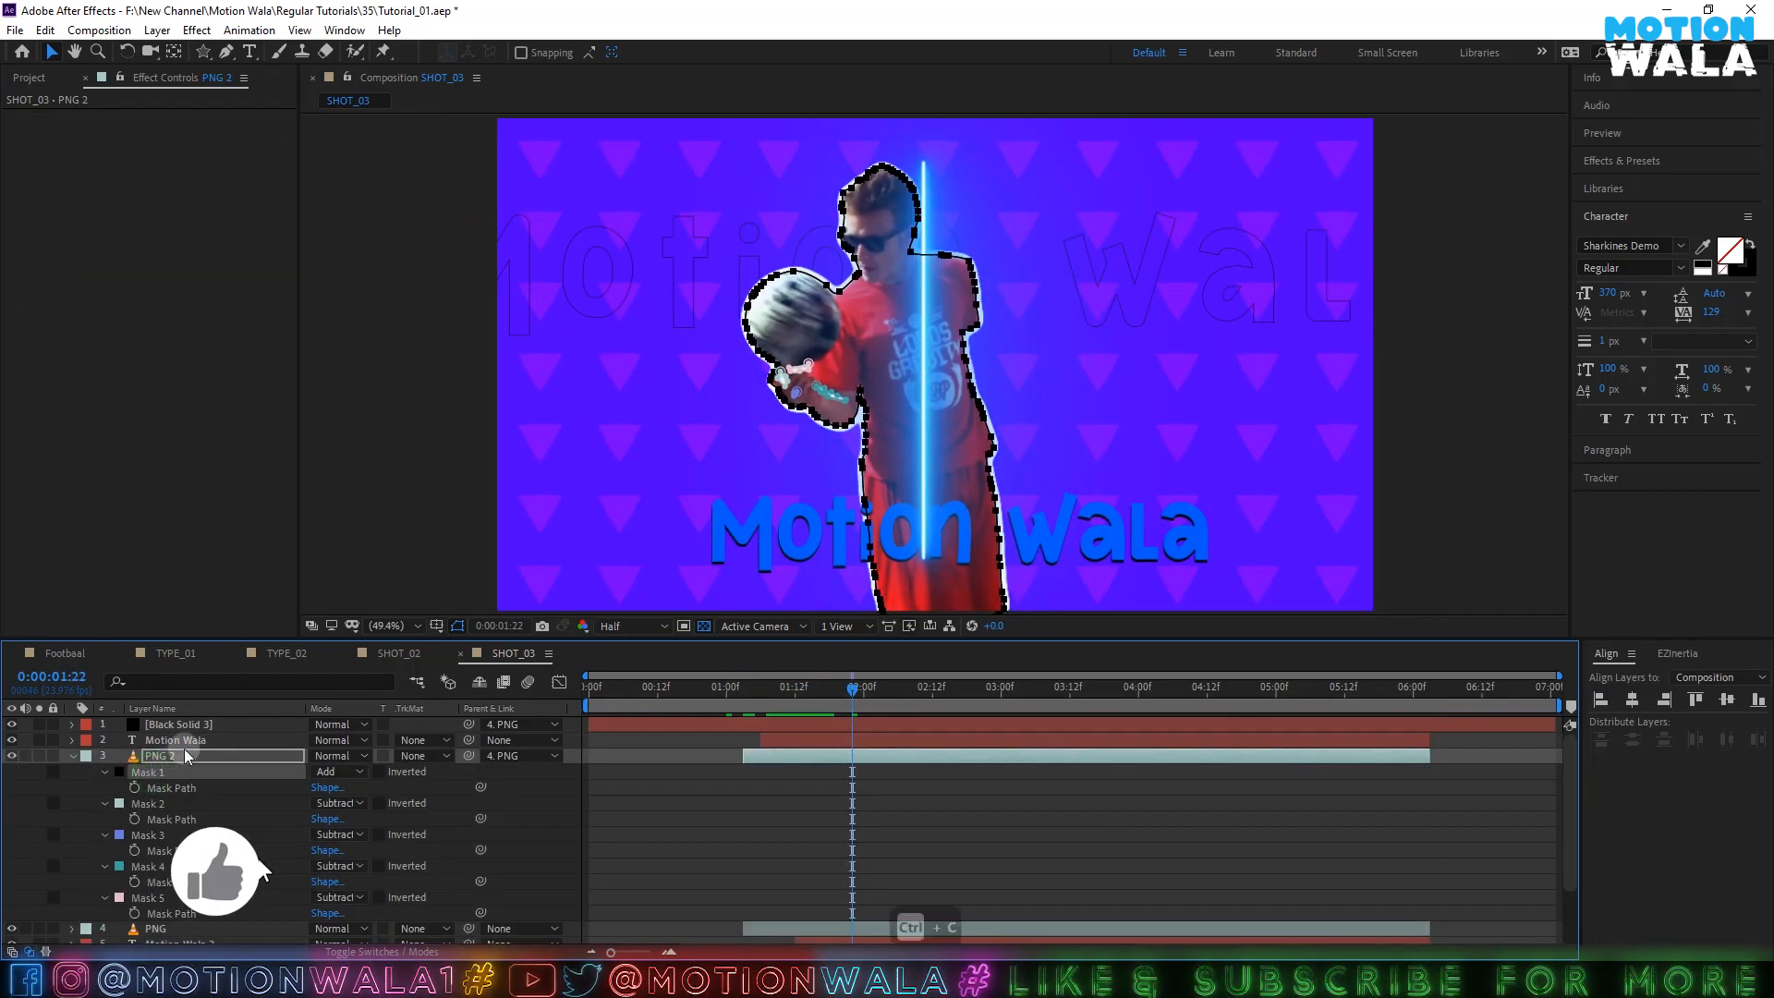
{"action": "key", "text": "ctrl+c"}
{"action": "left_click", "coordinate": [72, 756]}
{"action": "left_click", "coordinate": [185, 725]}
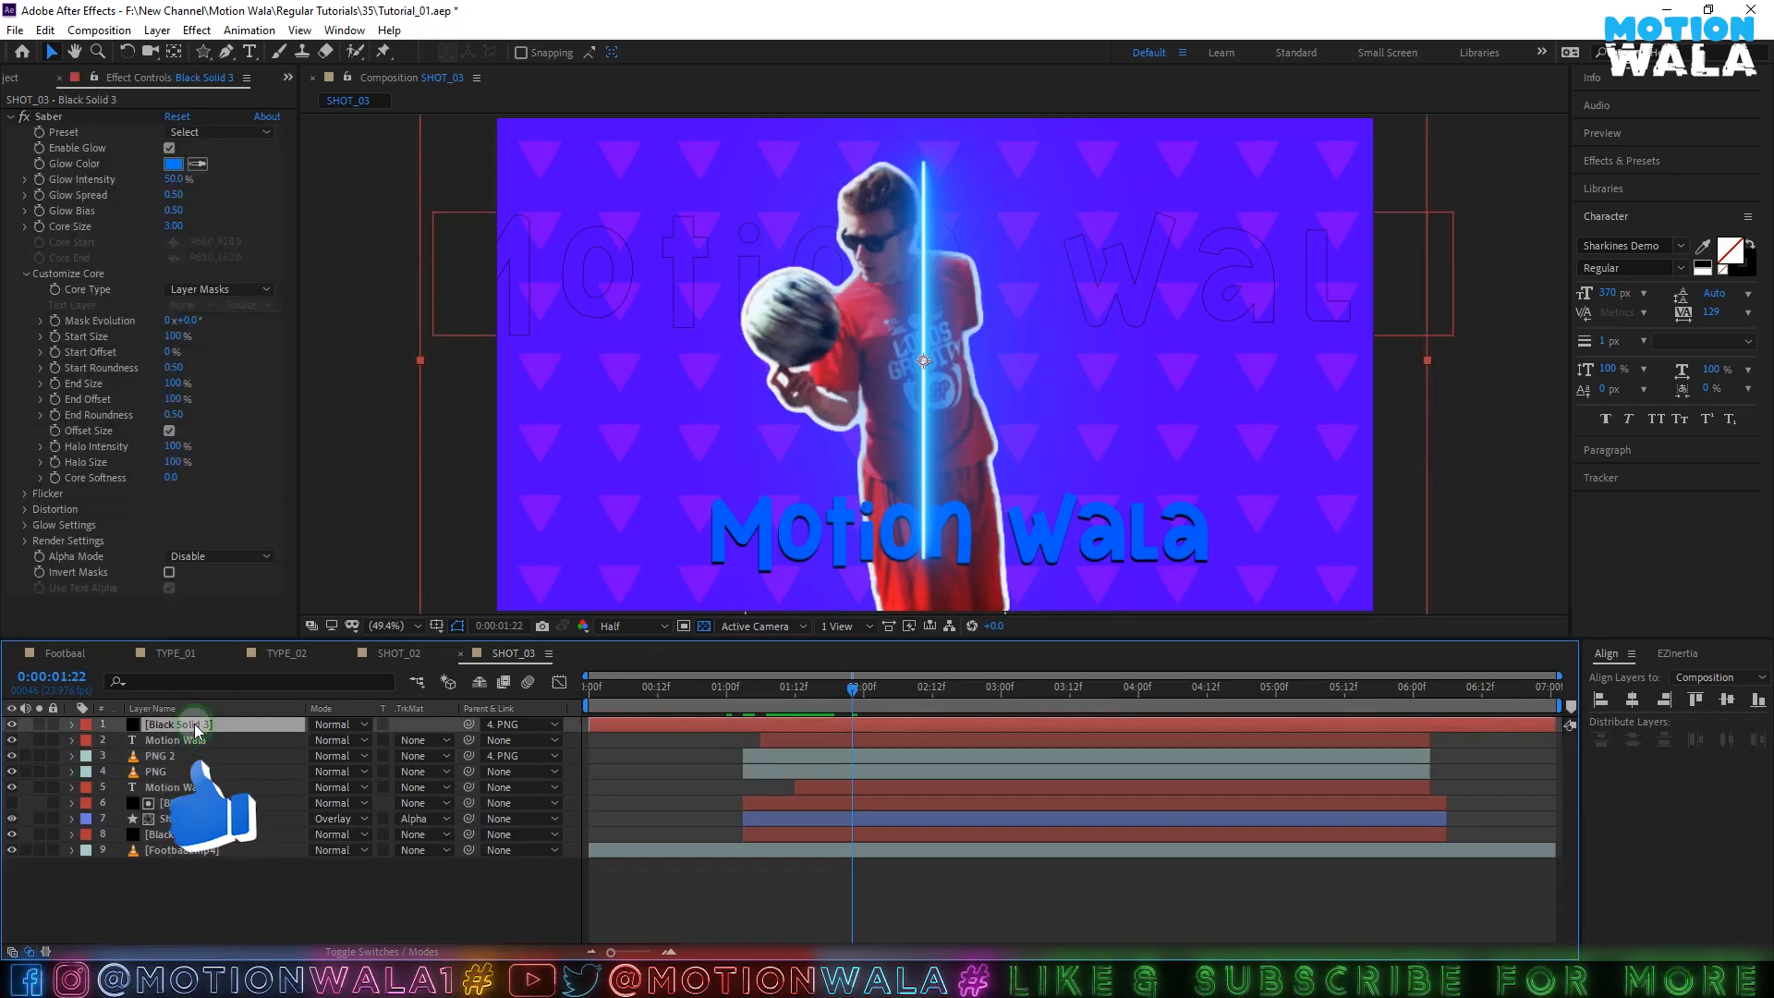
{"action": "key", "text": "ctrl+v"}
{"action": "left_click", "coordinate": [386, 876]}
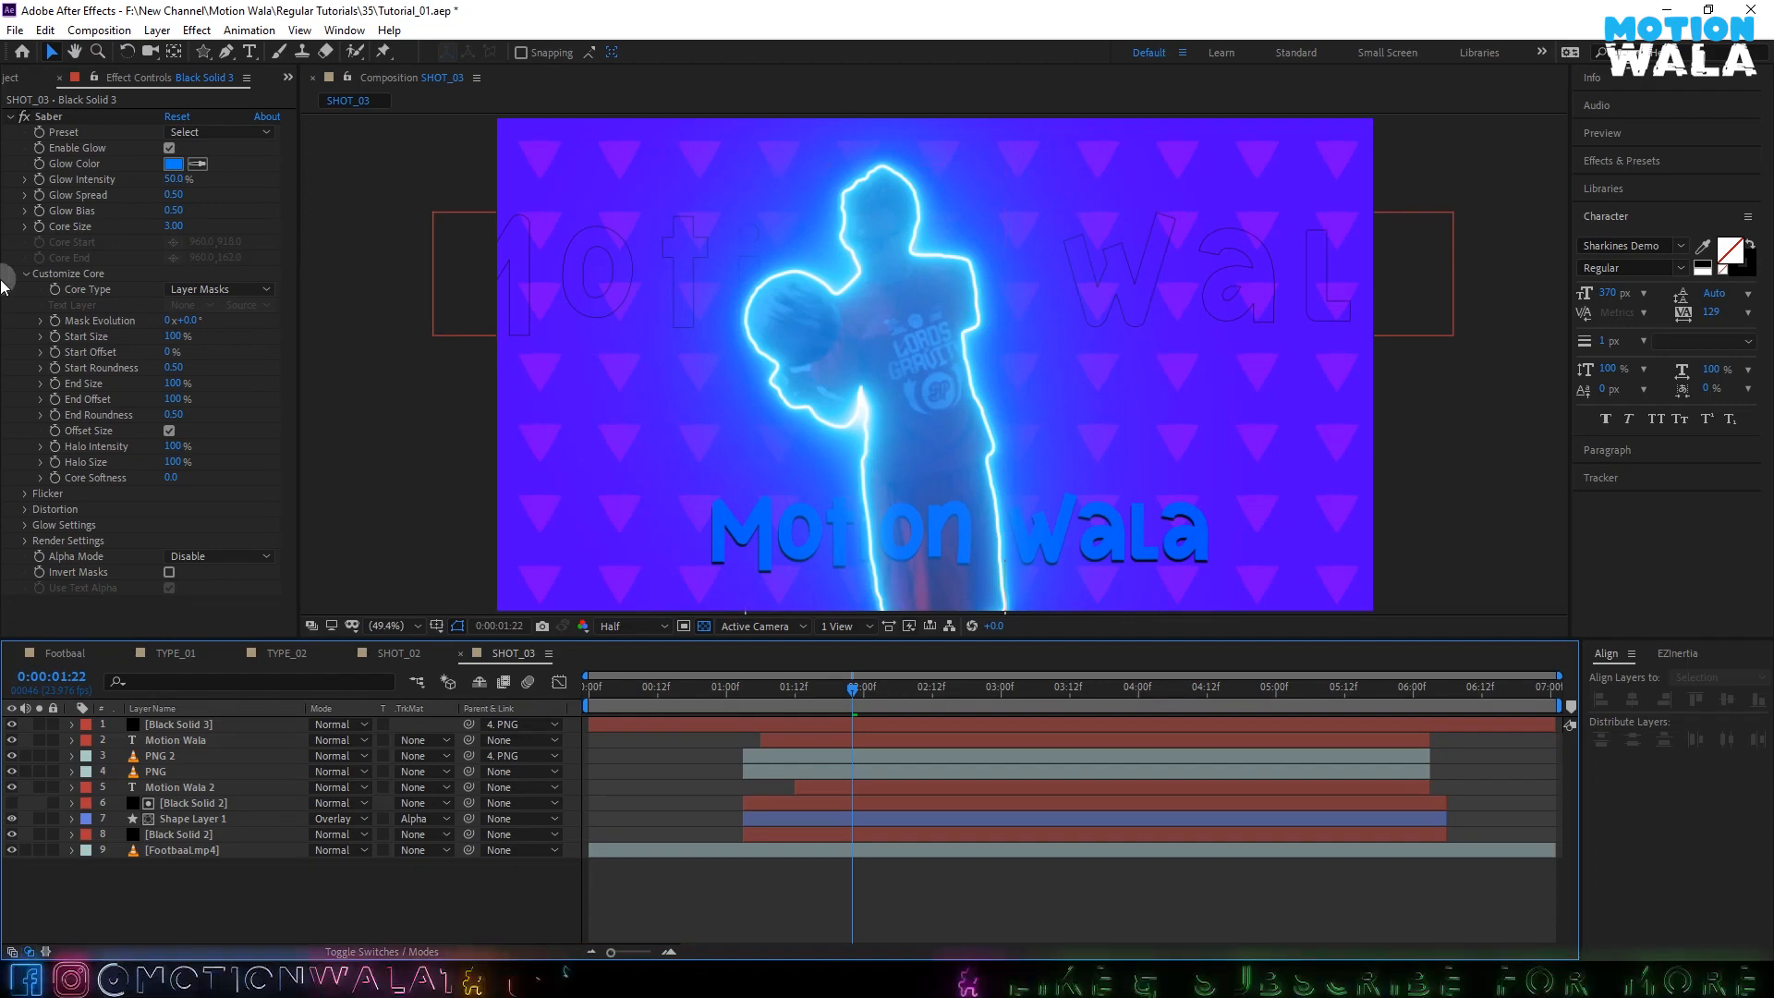
- Try Saber's Kryptonite preset with a glow intensity of 25% and save the project
{"action": "left_click", "coordinate": [190, 130]}
{"action": "left_click", "coordinate": [267, 496]}
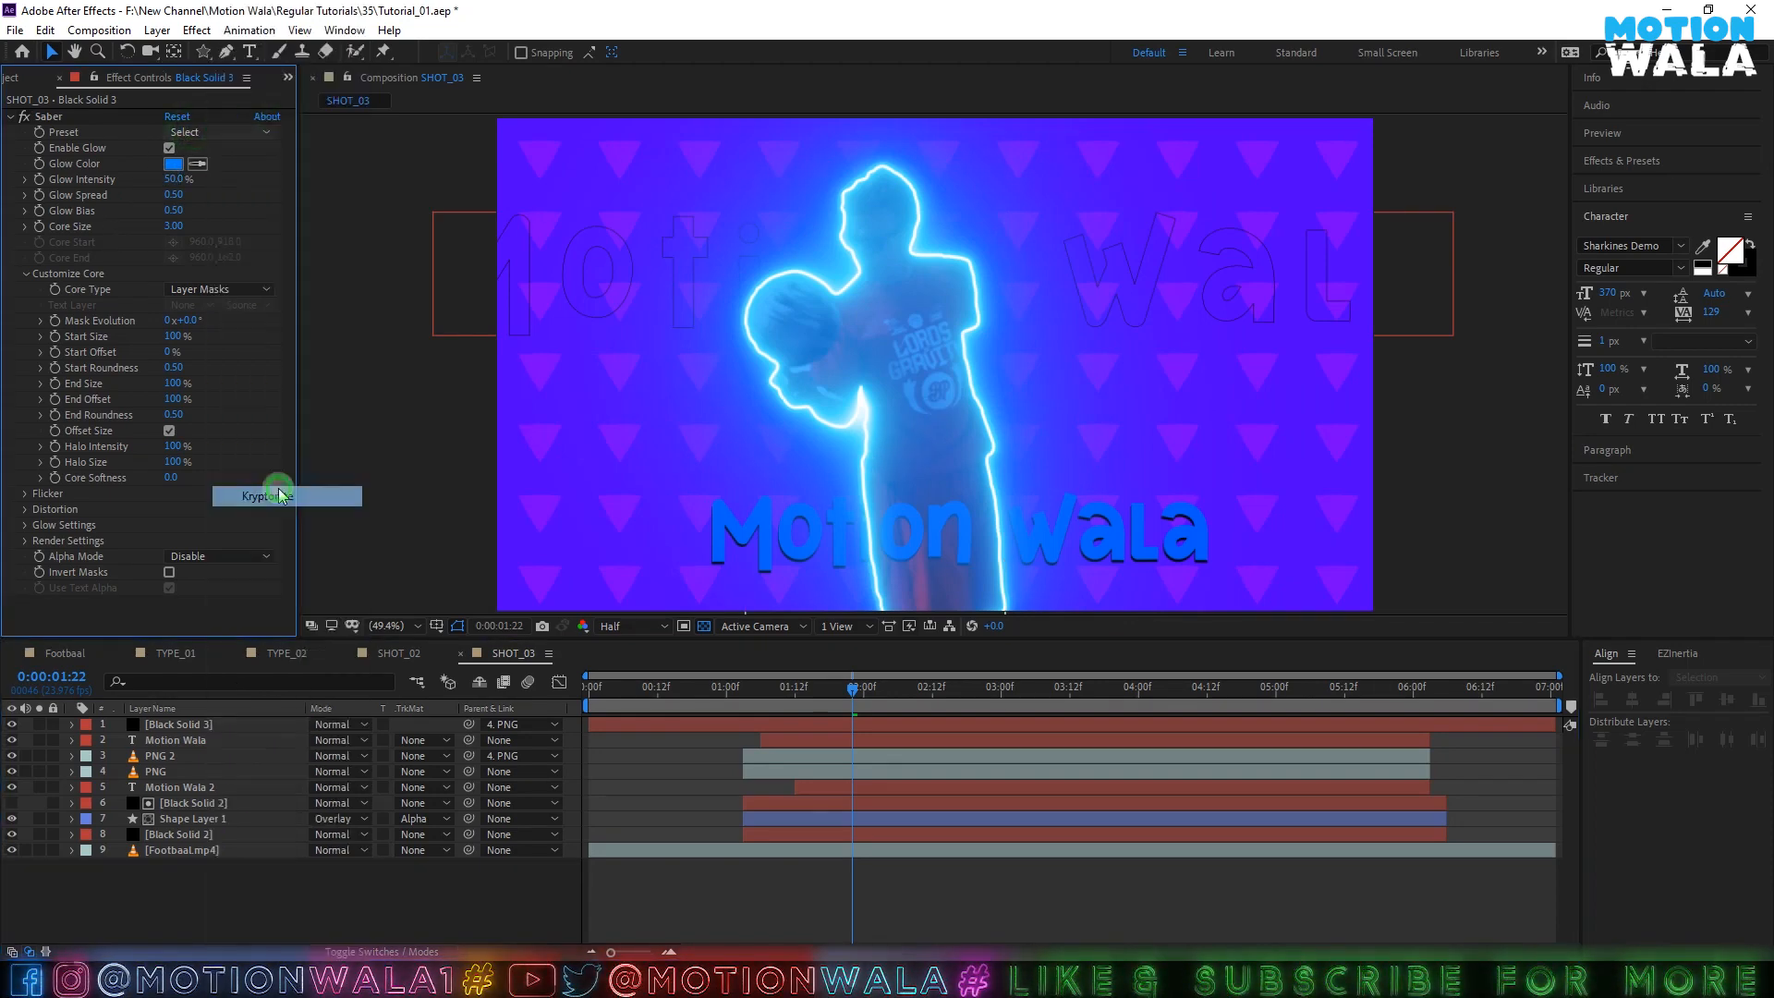
{"action": "left_click", "coordinate": [729, 879]}
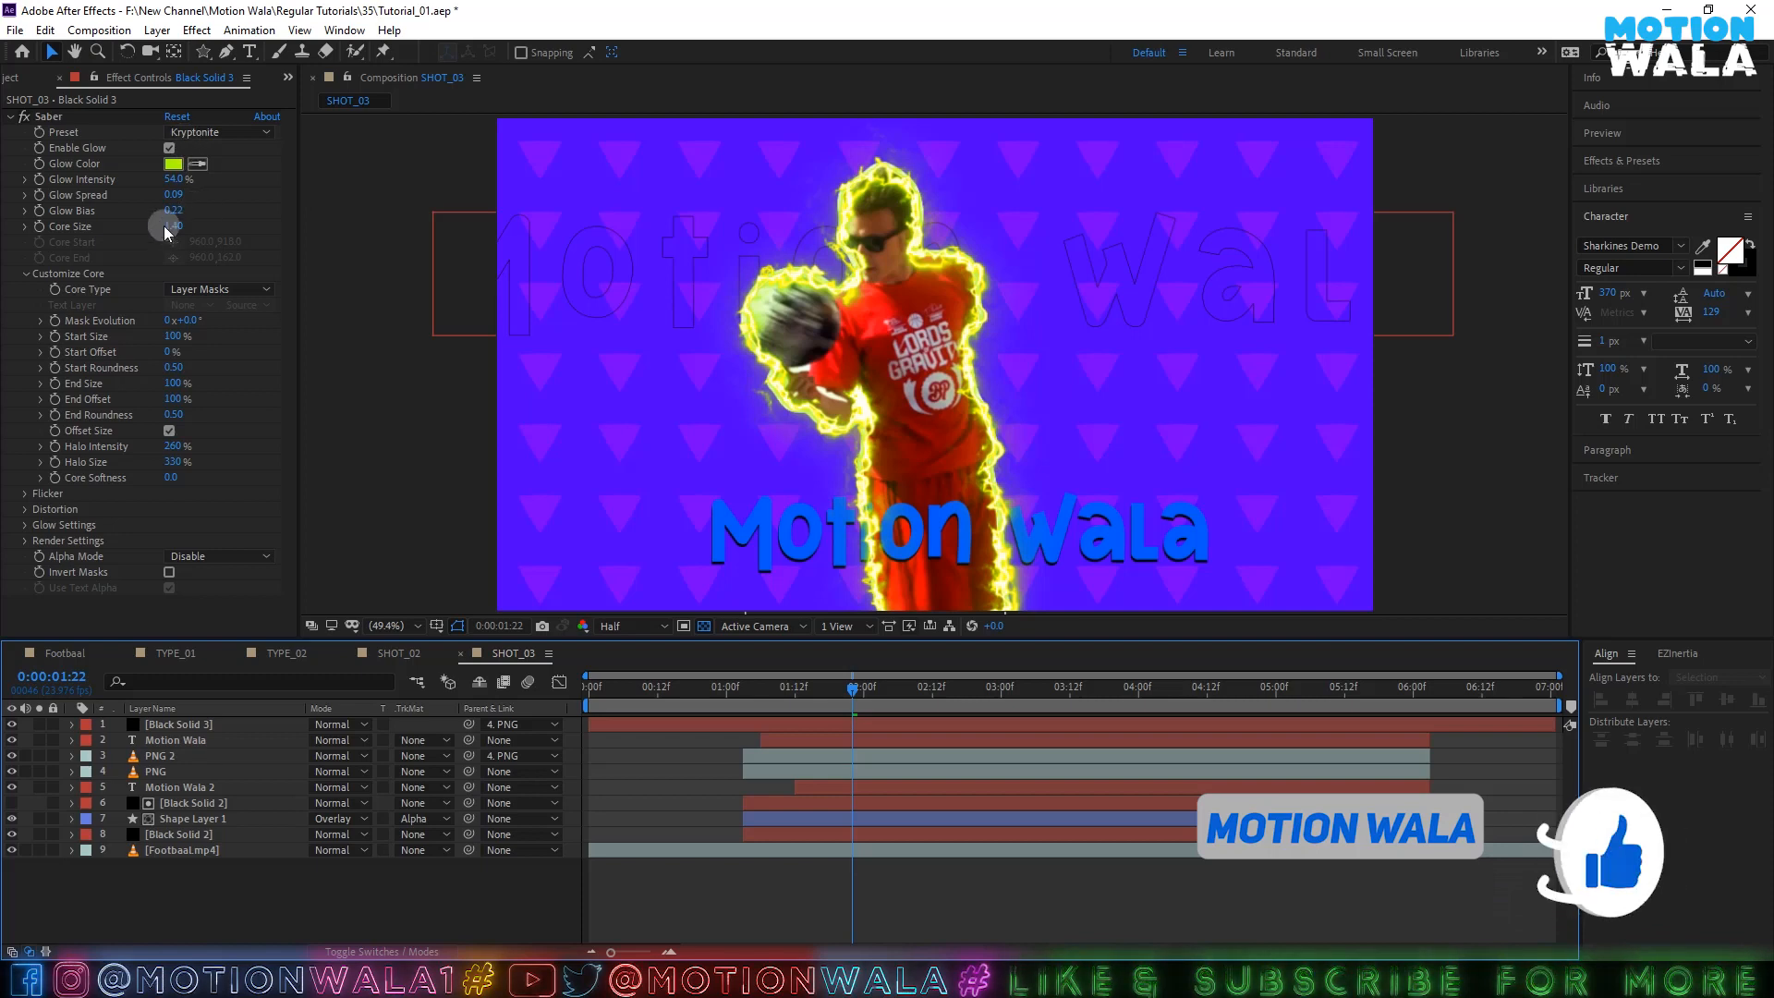
{"action": "left_click", "coordinate": [174, 178]}
{"action": "type", "text": "25"}
{"action": "left_click", "coordinate": [256, 199]}
{"action": "left_click", "coordinate": [478, 323]}
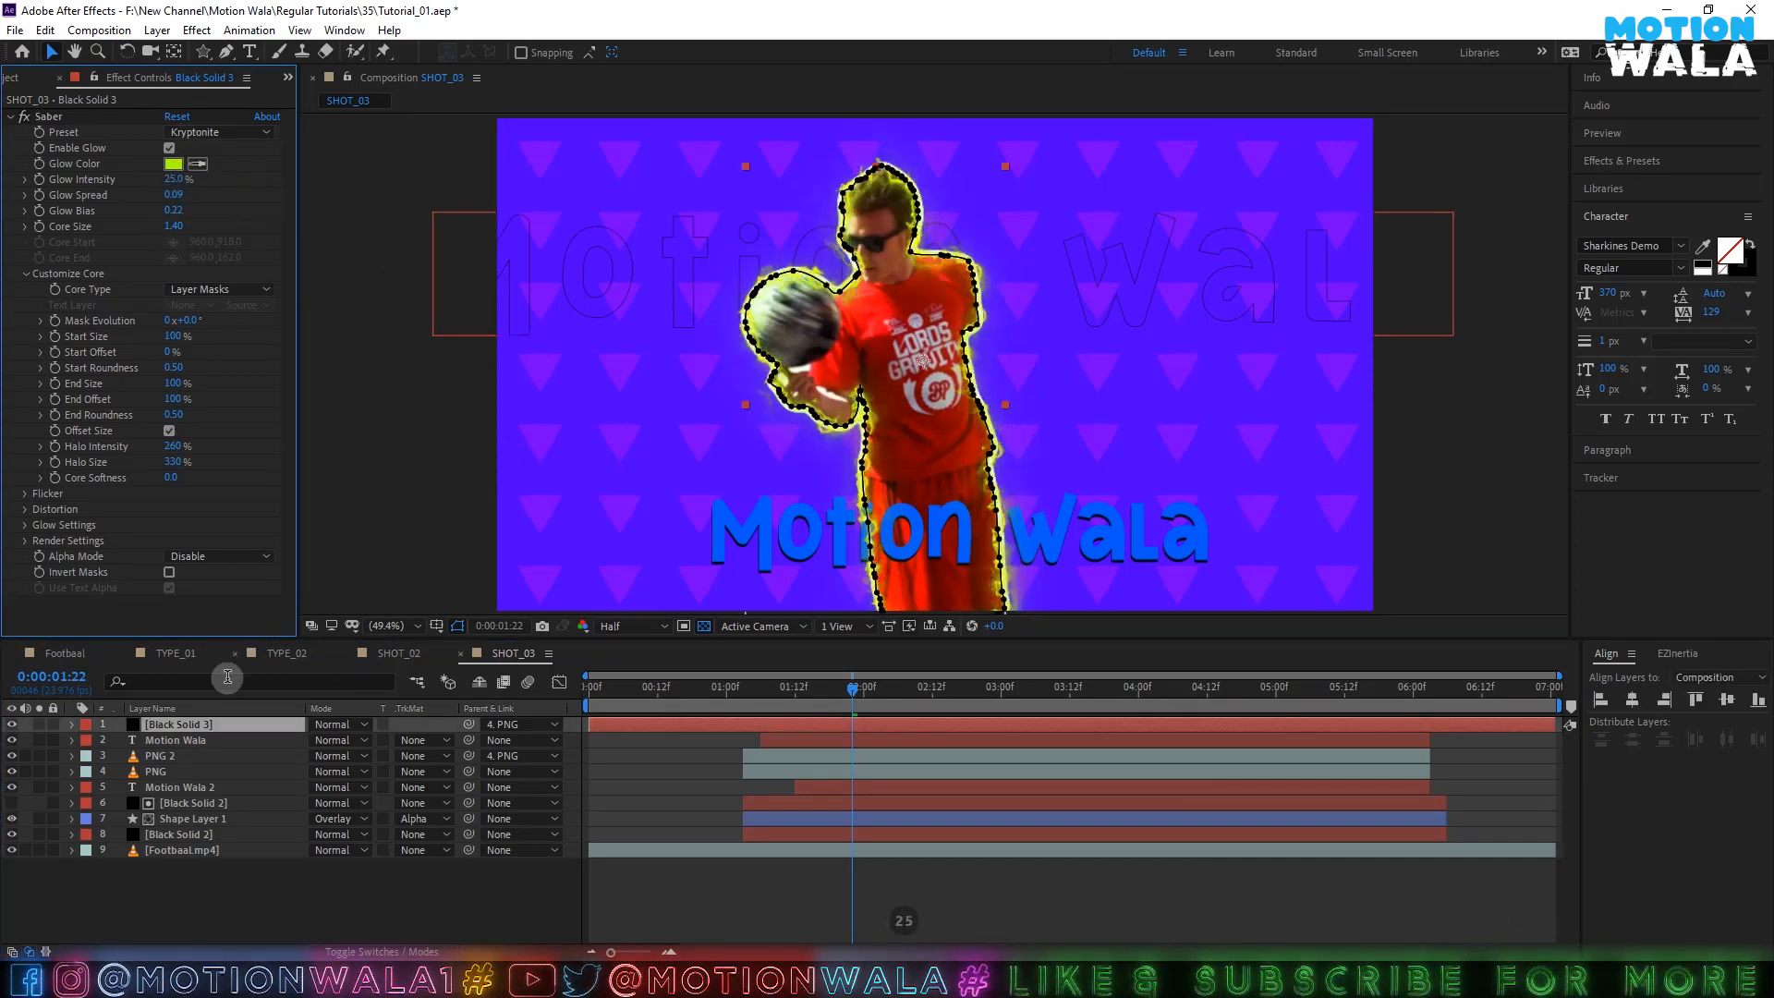
{"action": "key", "text": "ctrl+s"}
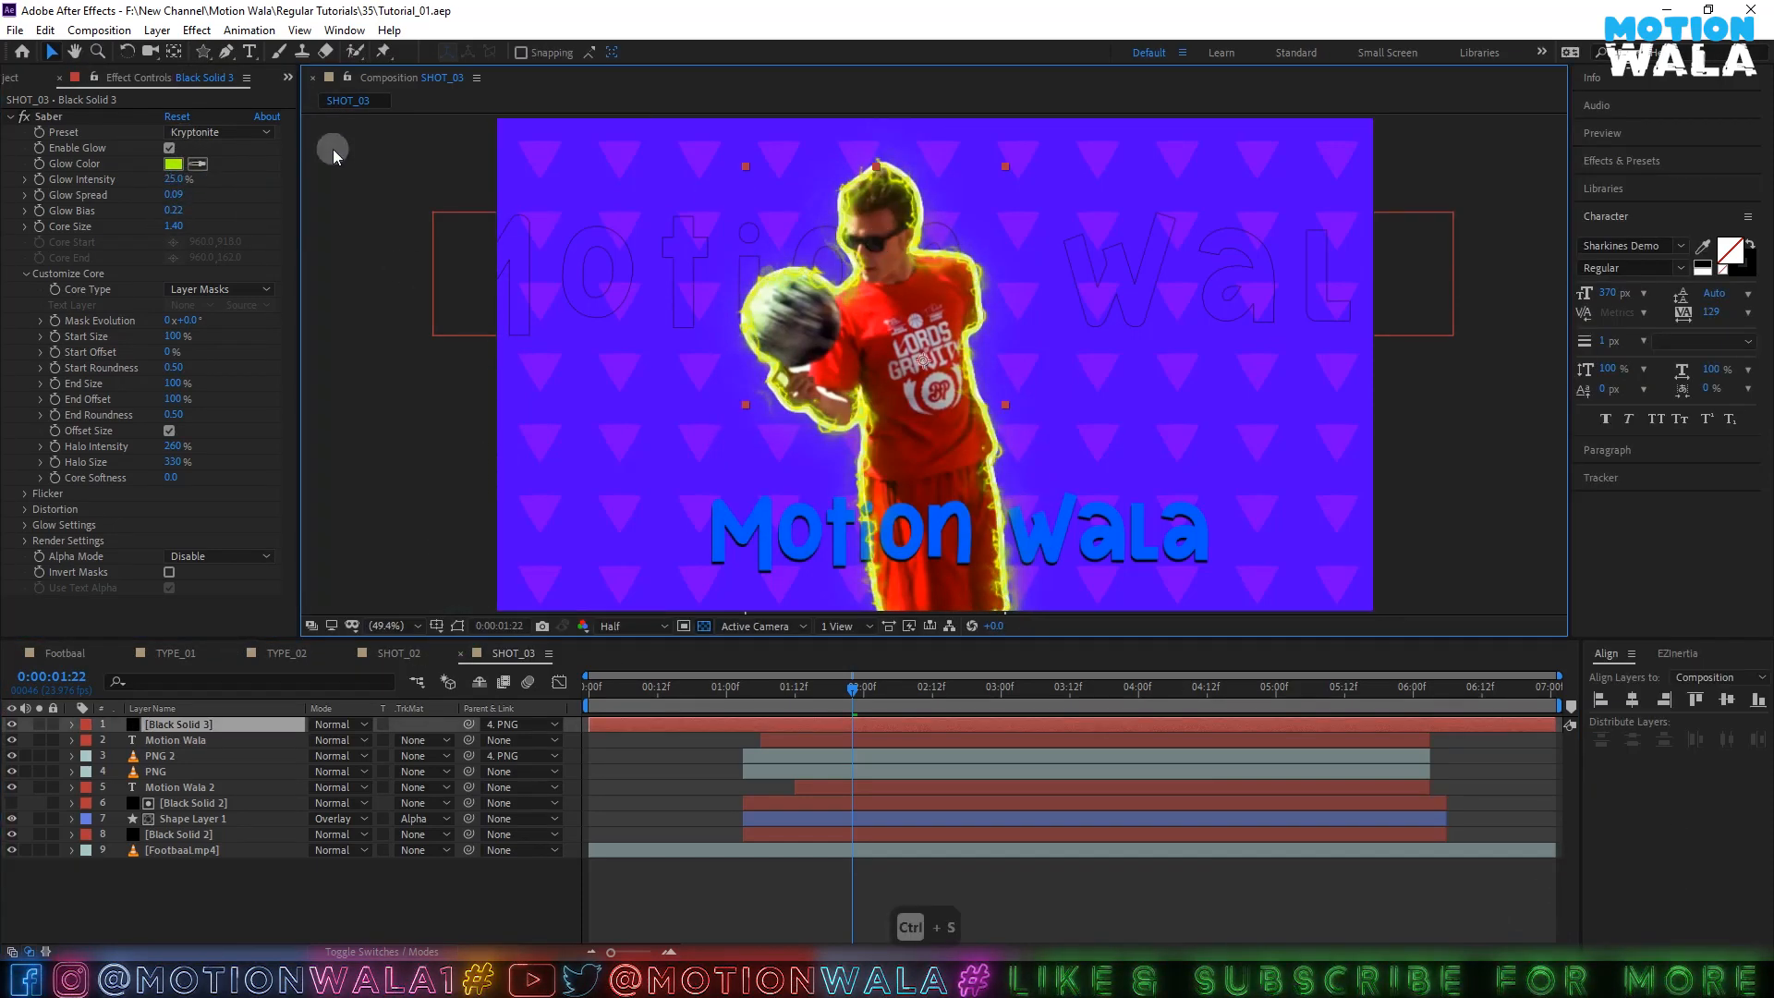
- Apply Saber's Thin preset to Black Solid 3 and change its glow color to yellow
{"action": "left_click", "coordinate": [198, 131]}
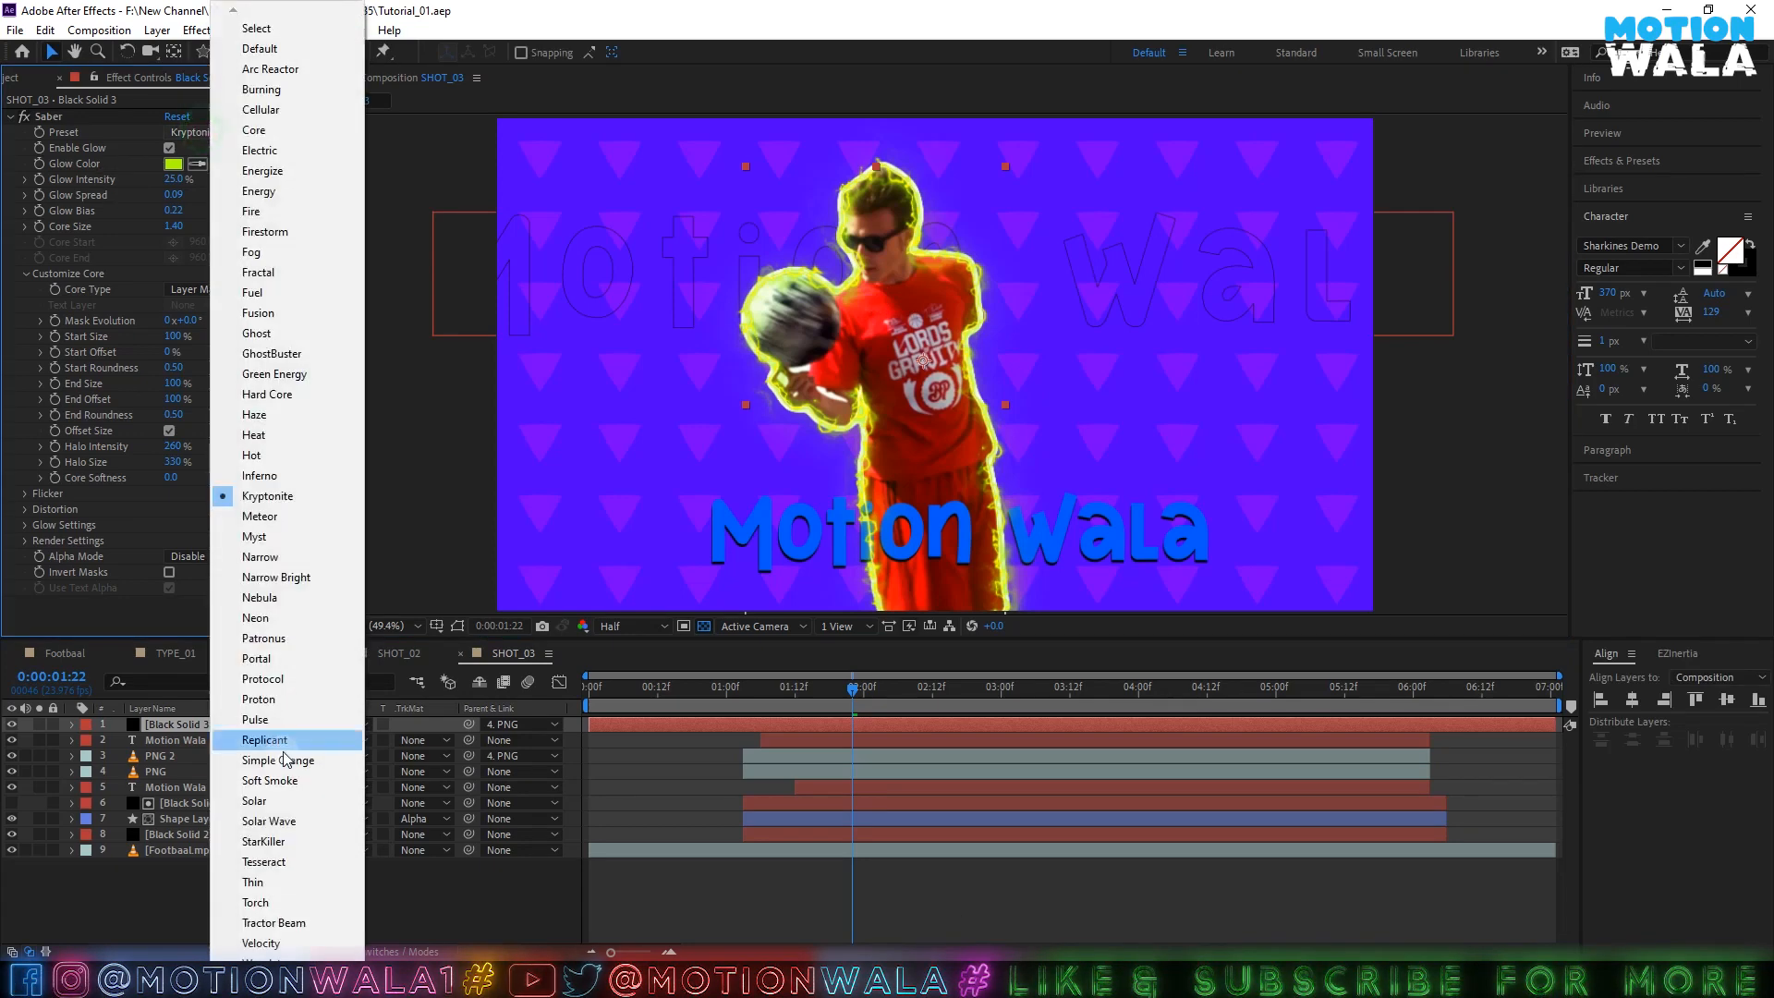
{"action": "left_click", "coordinate": [283, 885]}
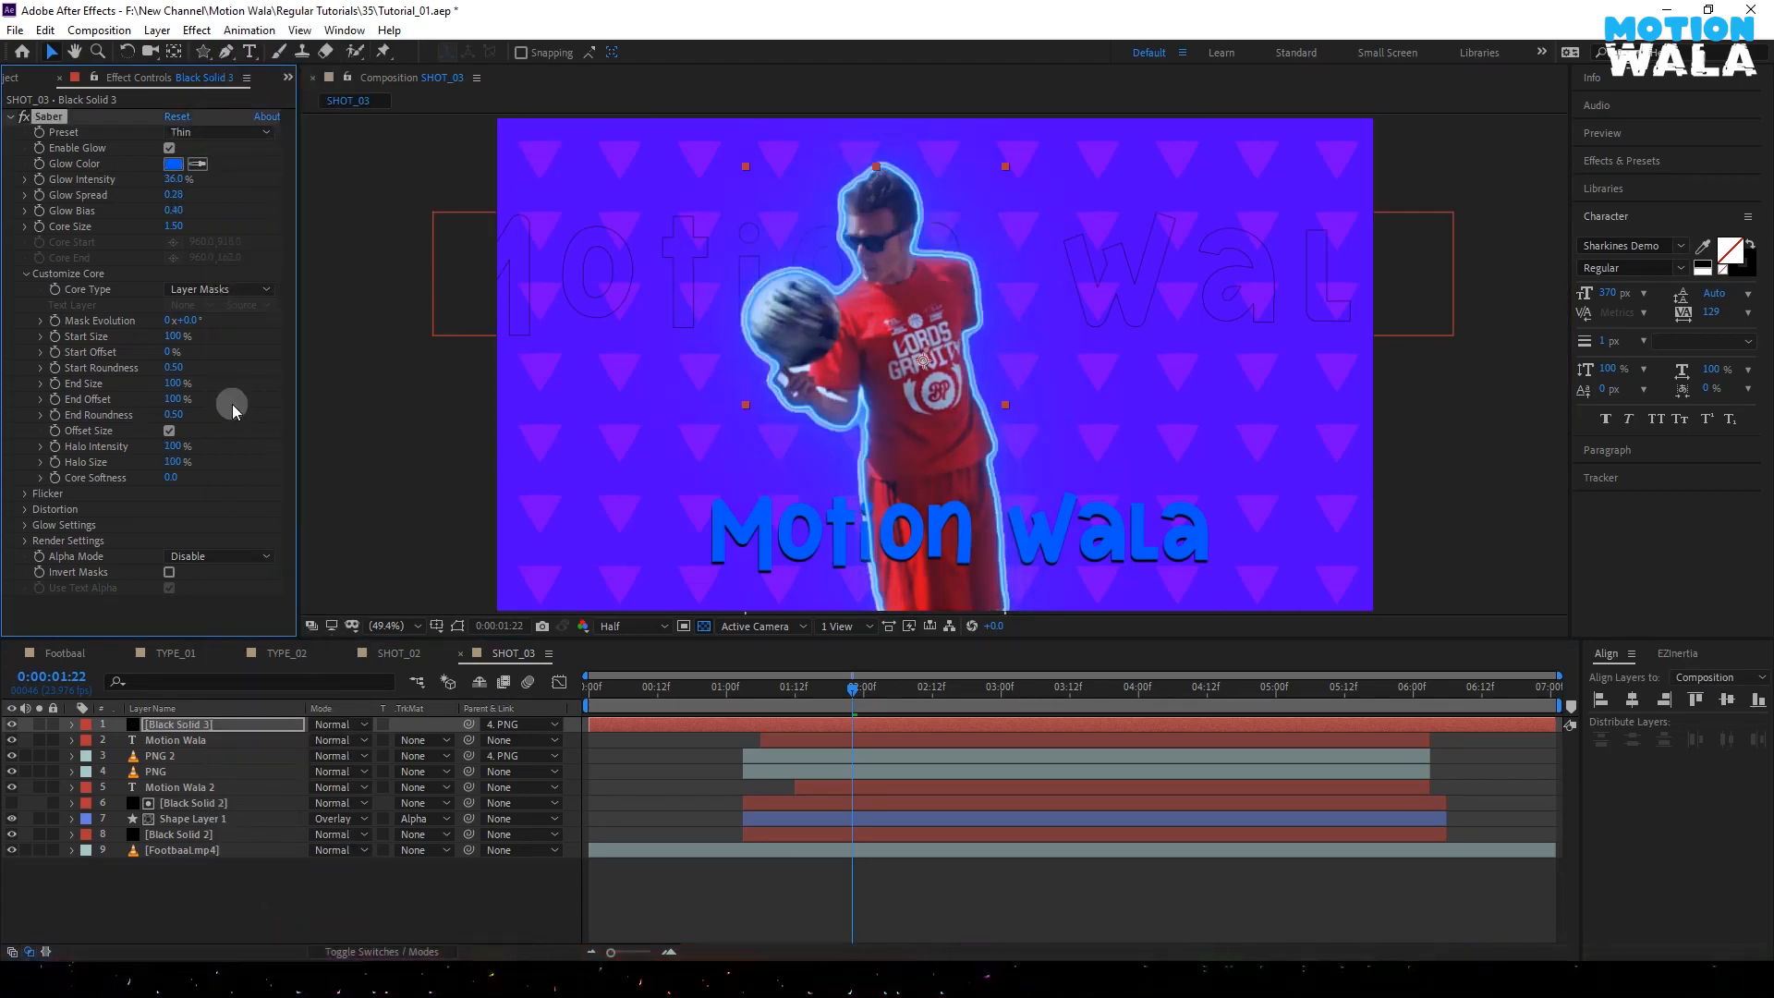
{"action": "left_click", "coordinate": [173, 163]}
{"action": "left_click_drag", "start_coordinate": [277, 271], "coordinate": [274, 365]}
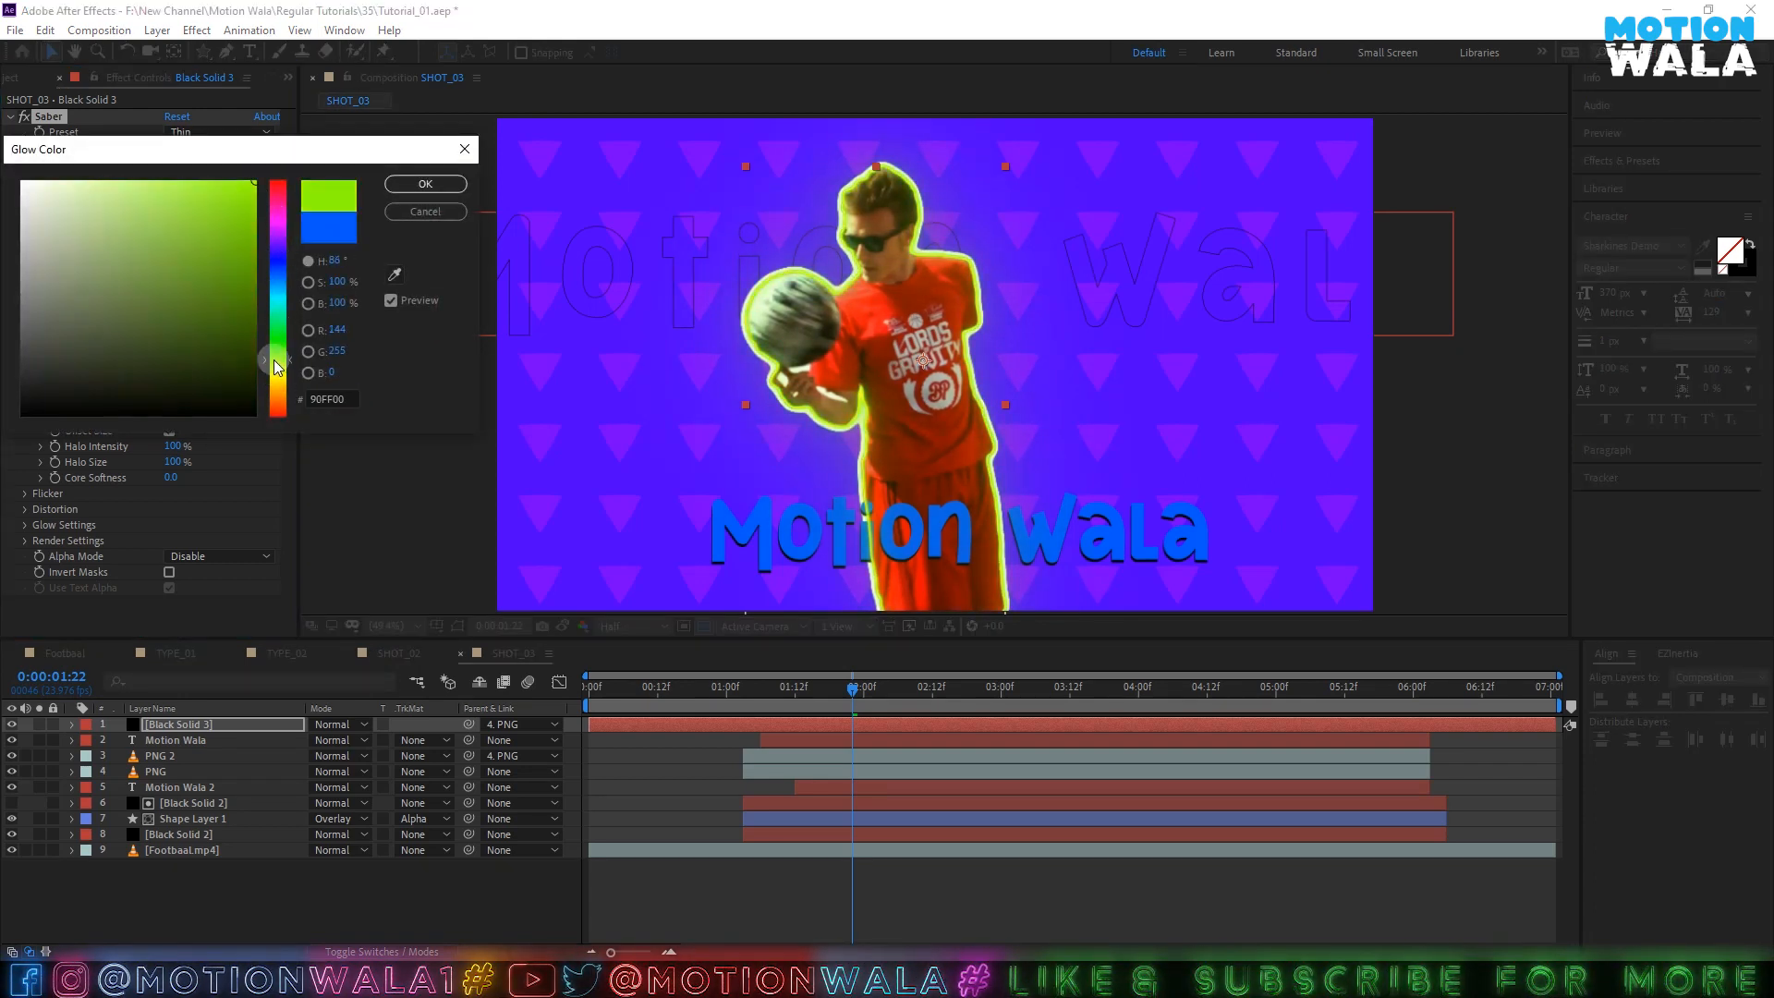
{"action": "left_click", "coordinate": [425, 184]}
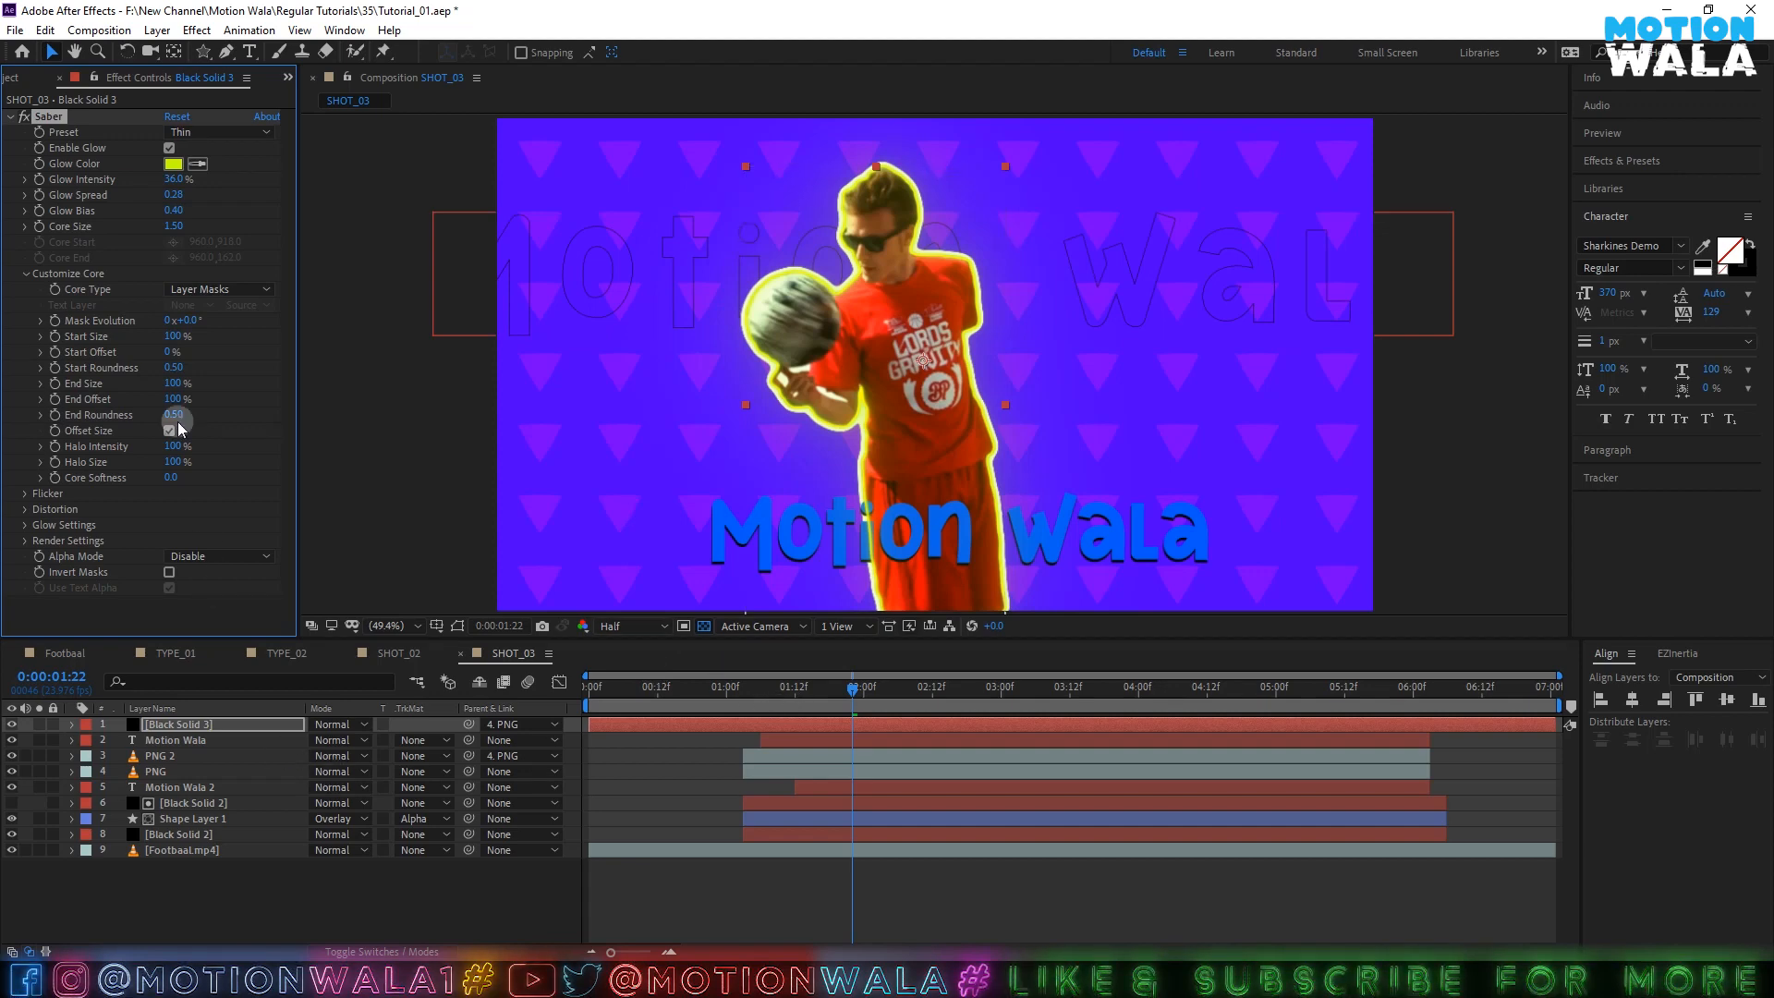
- Trim the Black Solid 3 layer to run from 0:00:02:00 to 0:00:05:00 and save the project
{"action": "left_click_drag", "start_coordinate": [750, 703], "coordinate": [864, 702]}
{"action": "key", "text": "alt+bracketleft"}
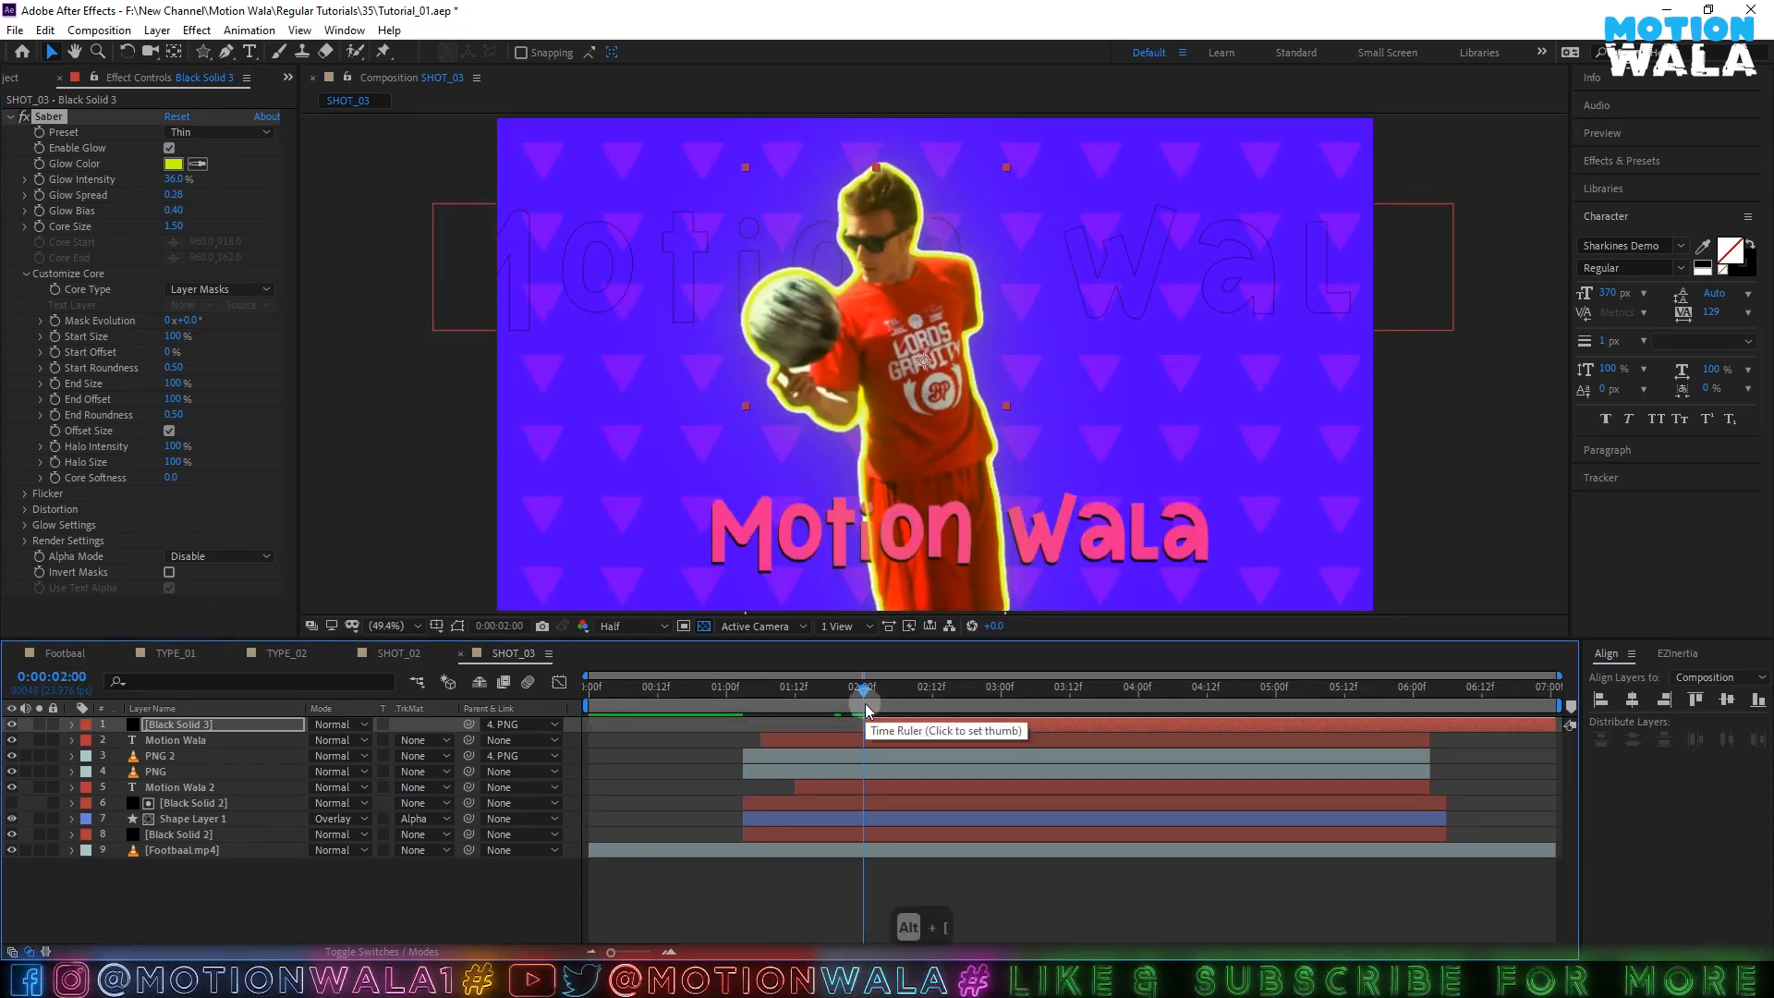
{"action": "left_click", "coordinate": [1280, 694]}
{"action": "left_click_drag", "start_coordinate": [1280, 695], "coordinate": [1274, 695]}
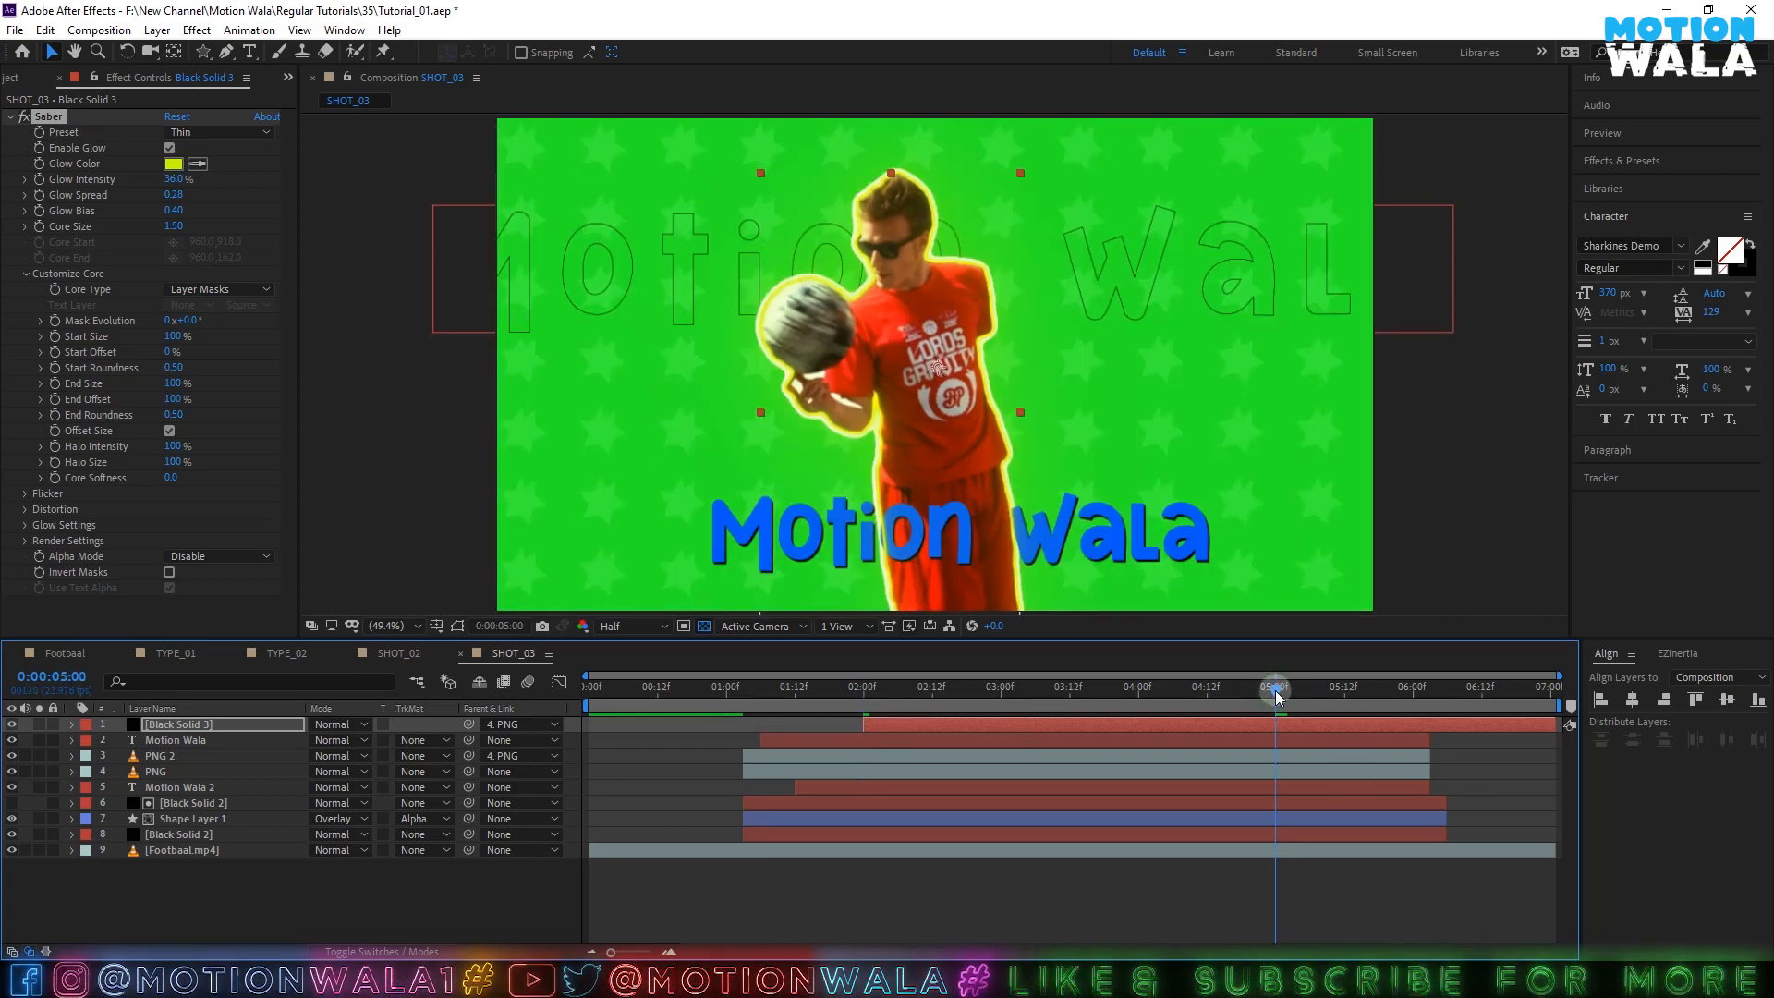
{"action": "key", "text": "alt+bracketright"}
{"action": "key", "text": "ctrl+s"}
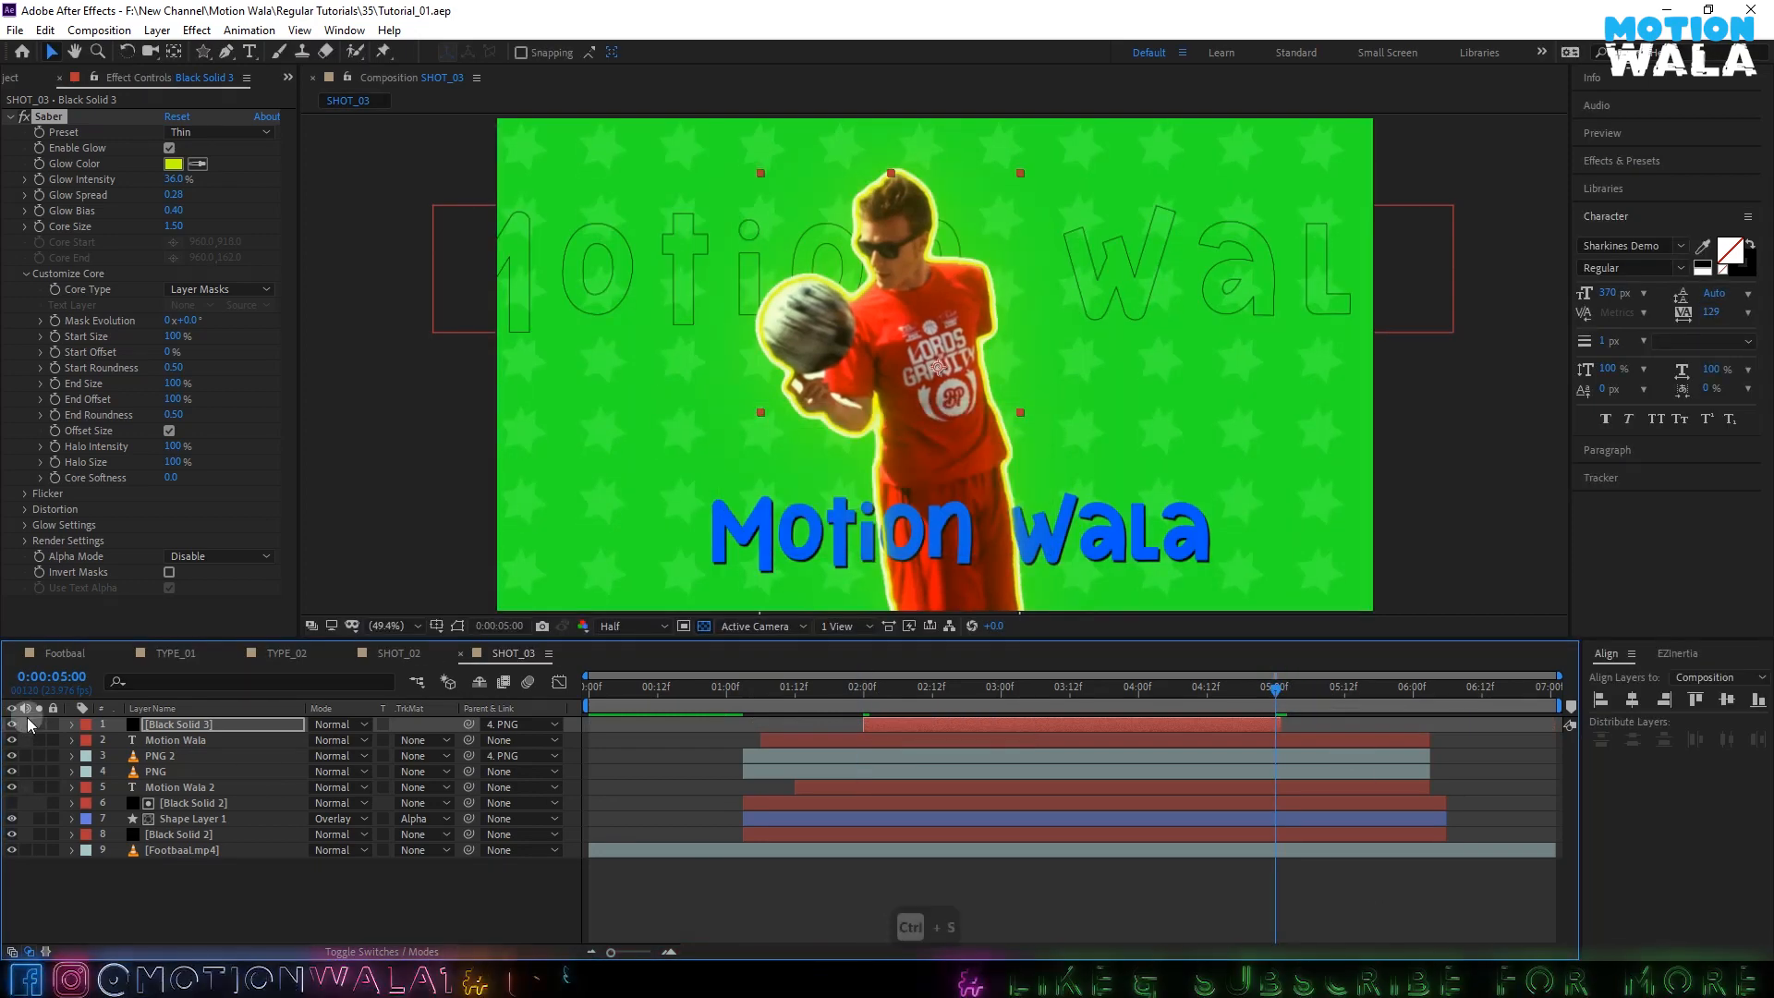
- Solo the Black Solid 3 layer and turn off the transparency grid in the composition view
{"action": "left_click", "coordinate": [33, 723]}
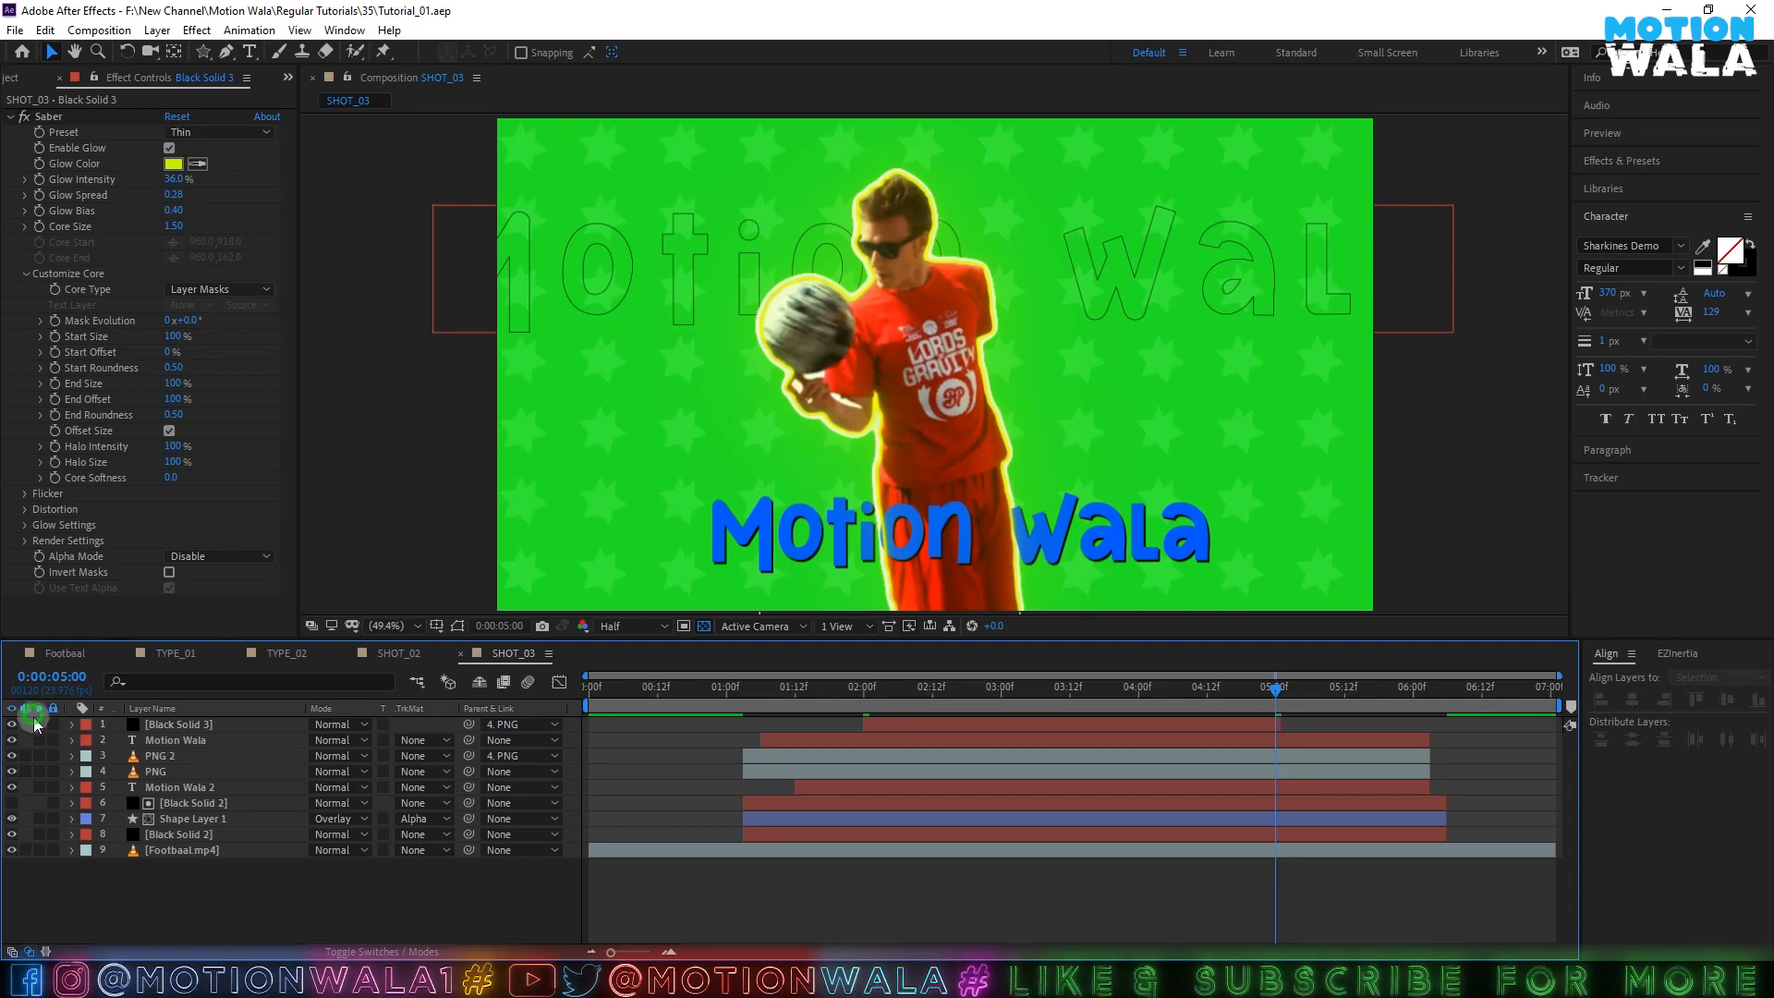
{"action": "left_click", "coordinate": [36, 723]}
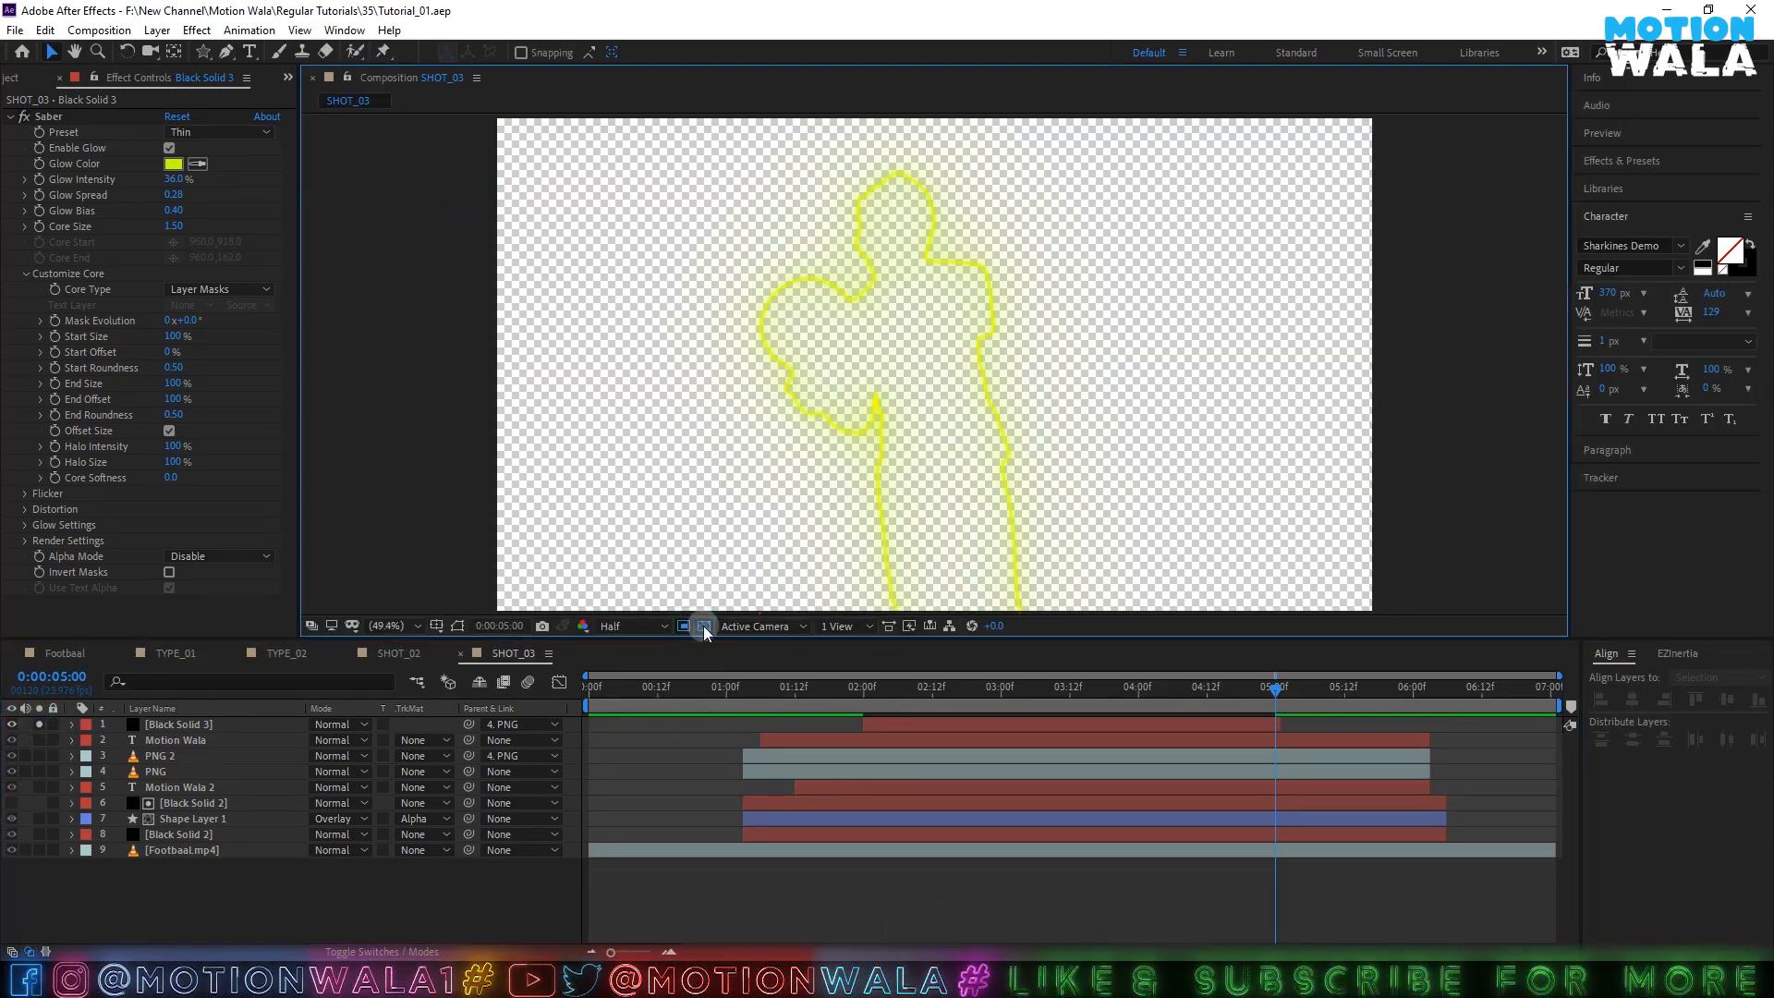
{"action": "left_click", "coordinate": [704, 627]}
{"action": "left_click", "coordinate": [814, 402]}
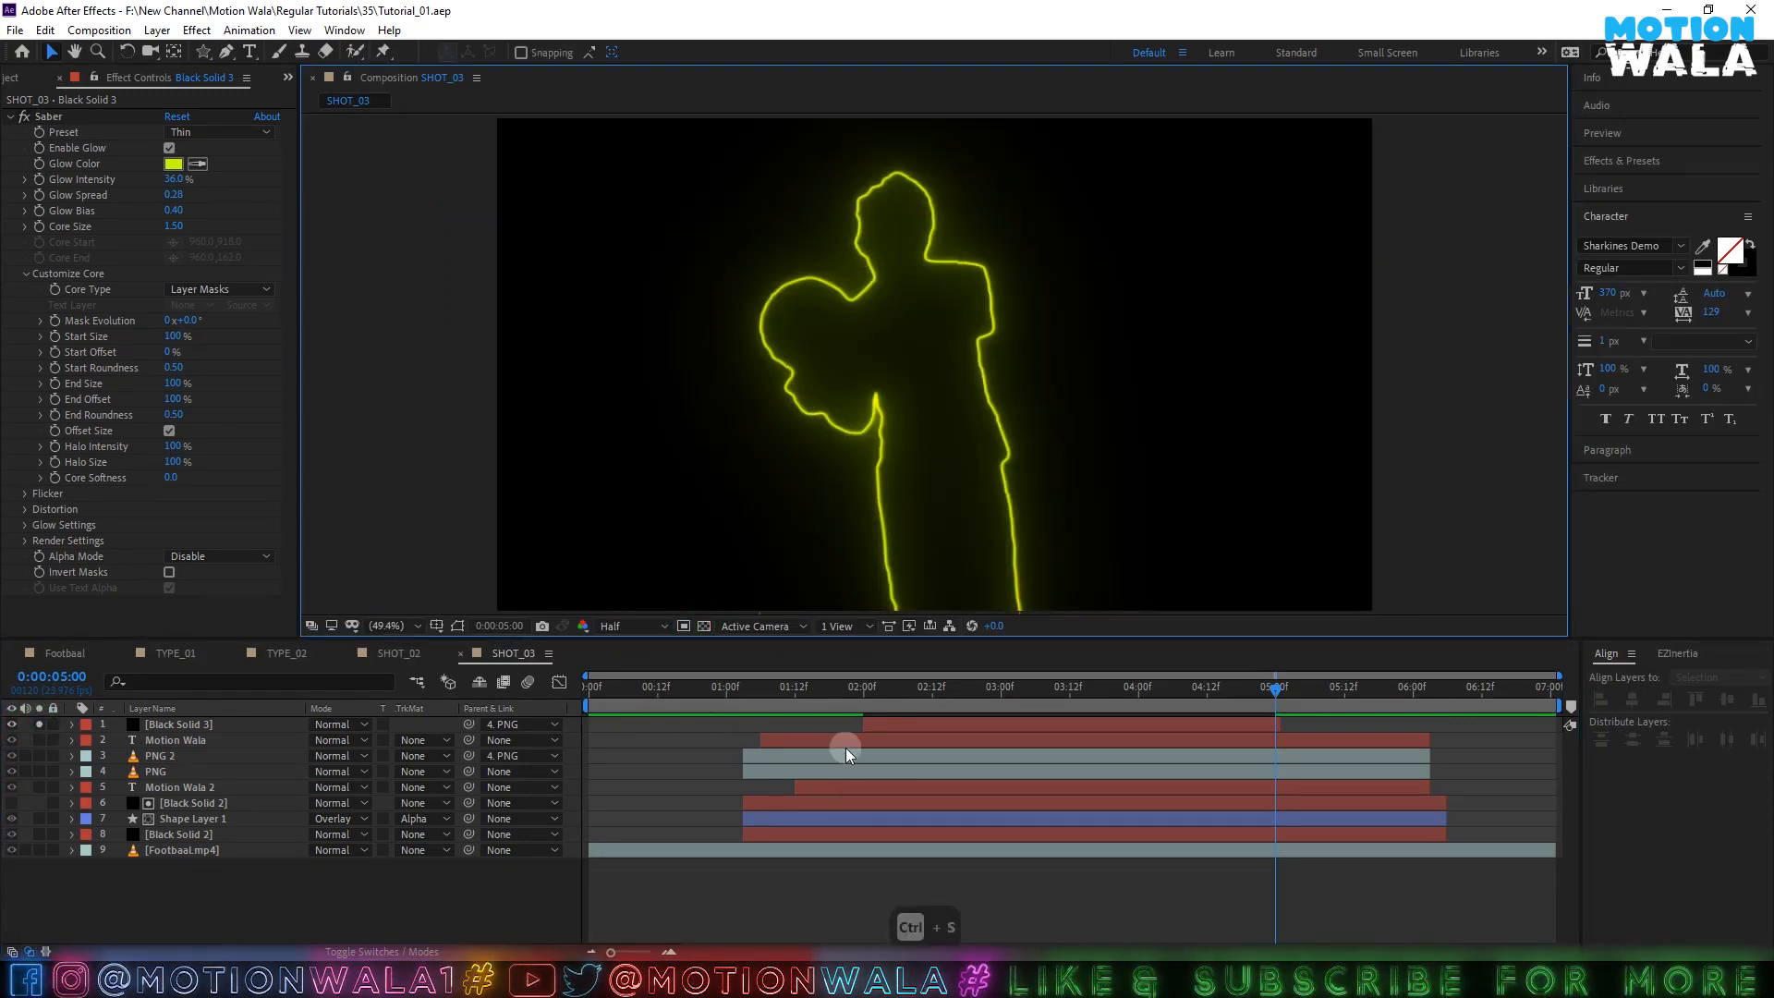
- Add keyframes for Saber's Start Offset and End Offset on Black Solid 3 at 0:00:02:00 and reveal them in the timeline
{"action": "left_click", "coordinate": [865, 691]}
{"action": "left_click", "coordinate": [897, 739]}
{"action": "left_click", "coordinate": [898, 725]}
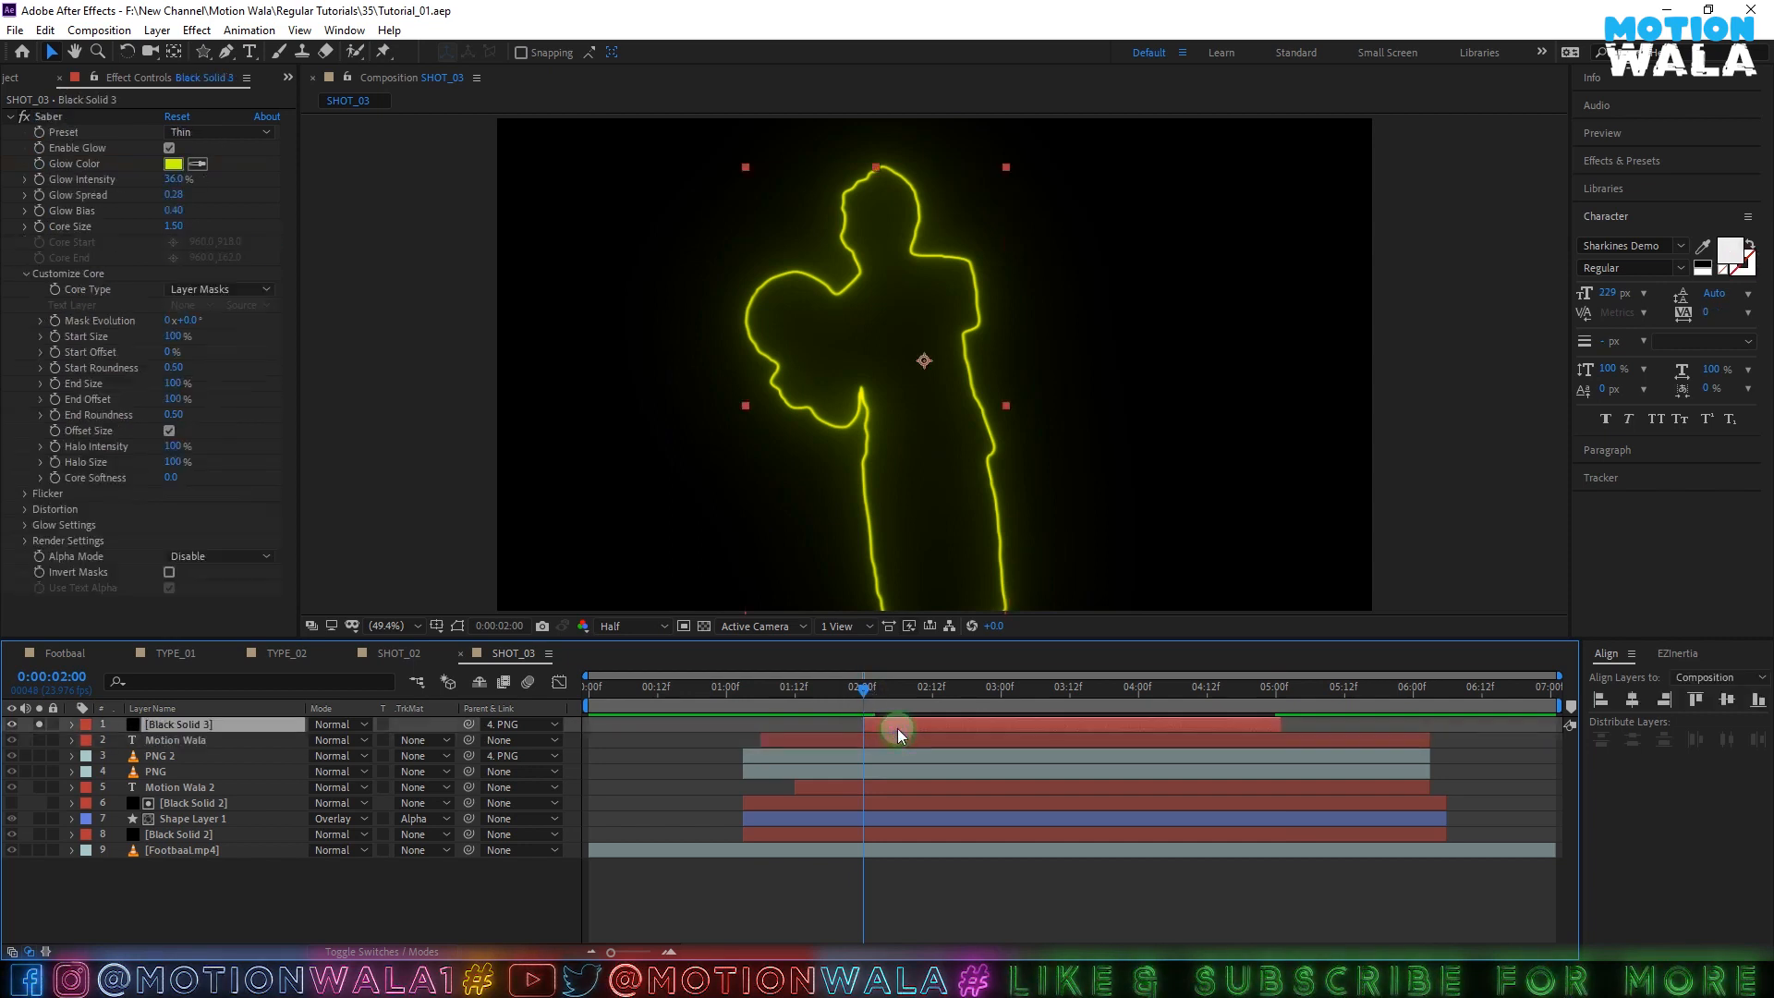
{"action": "left_click", "coordinate": [57, 336]}
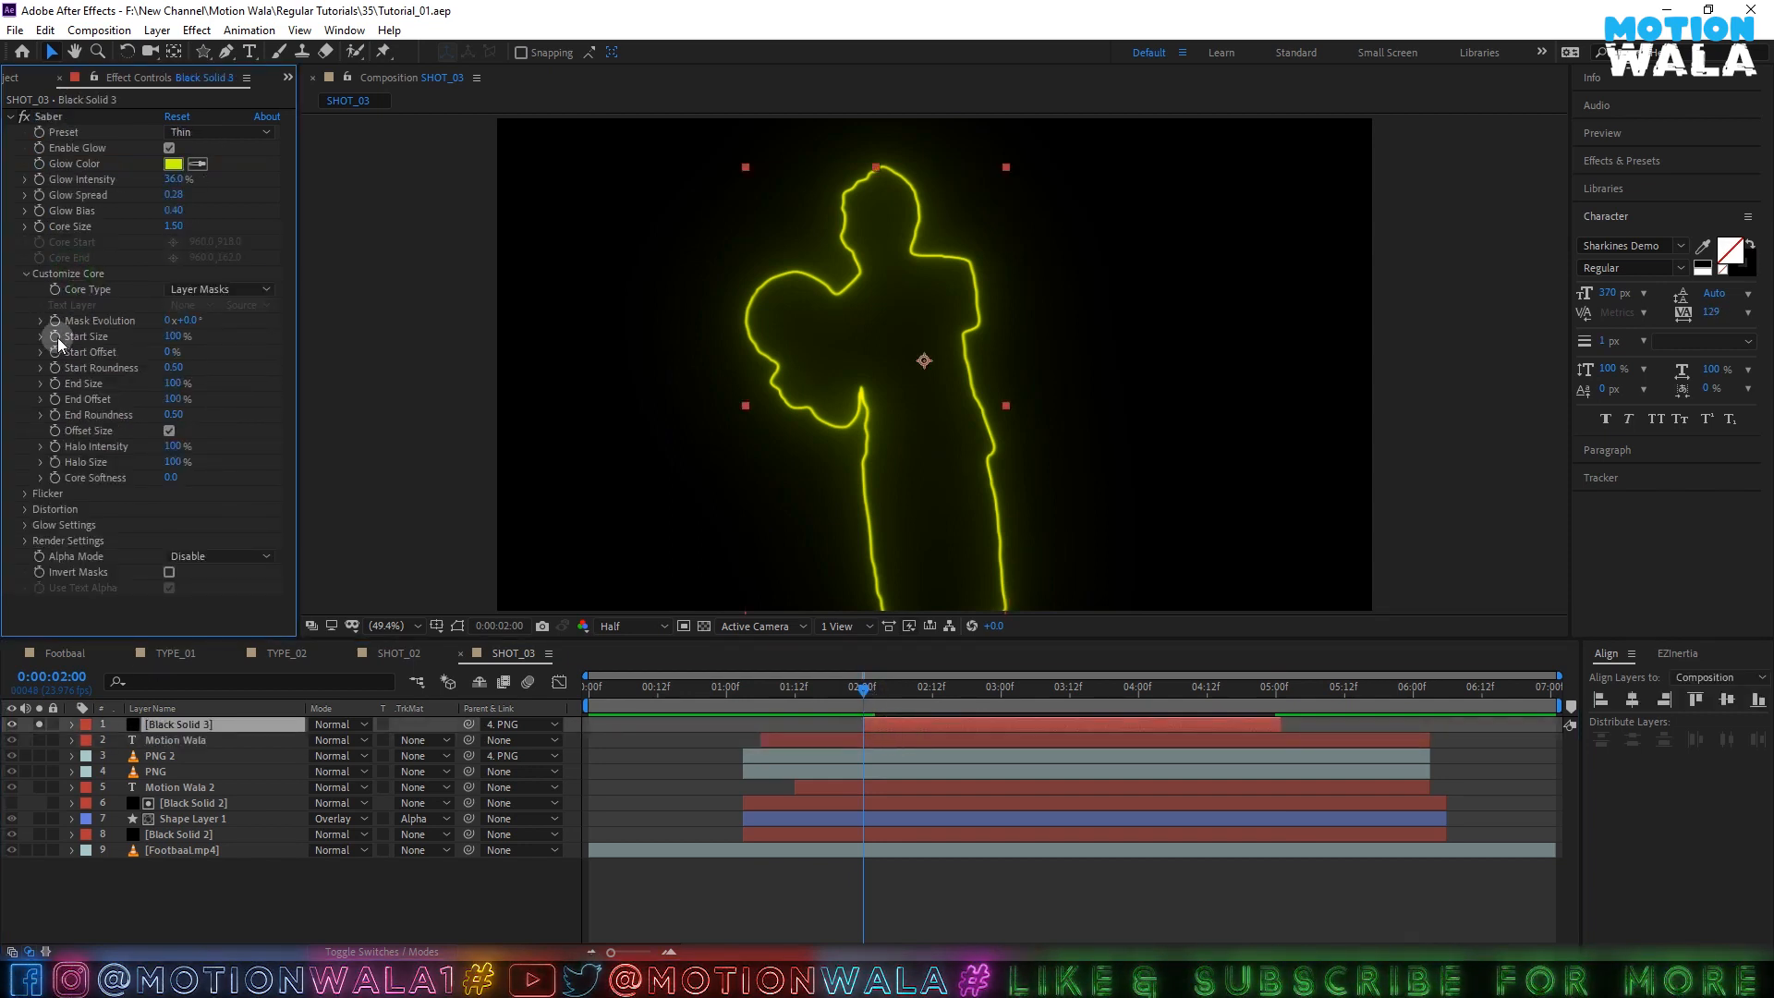
{"action": "left_click", "coordinate": [56, 350]}
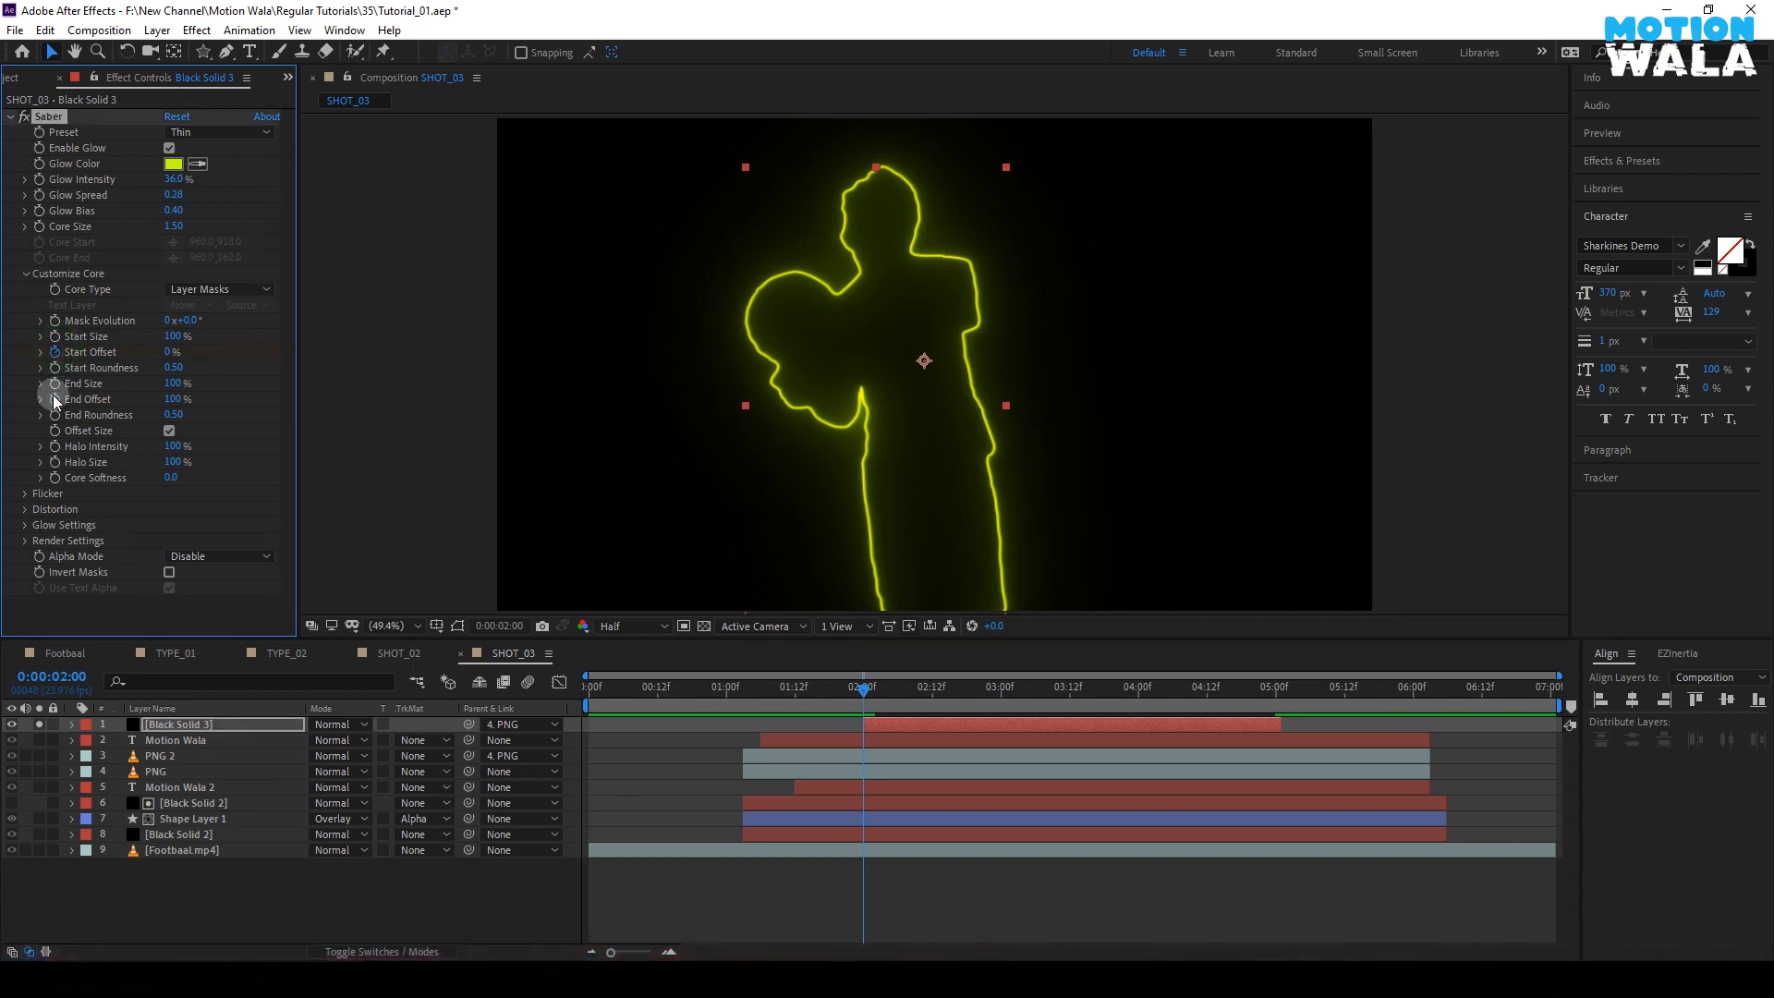
{"action": "left_click", "coordinate": [55, 399]}
{"action": "key", "text": "u"}
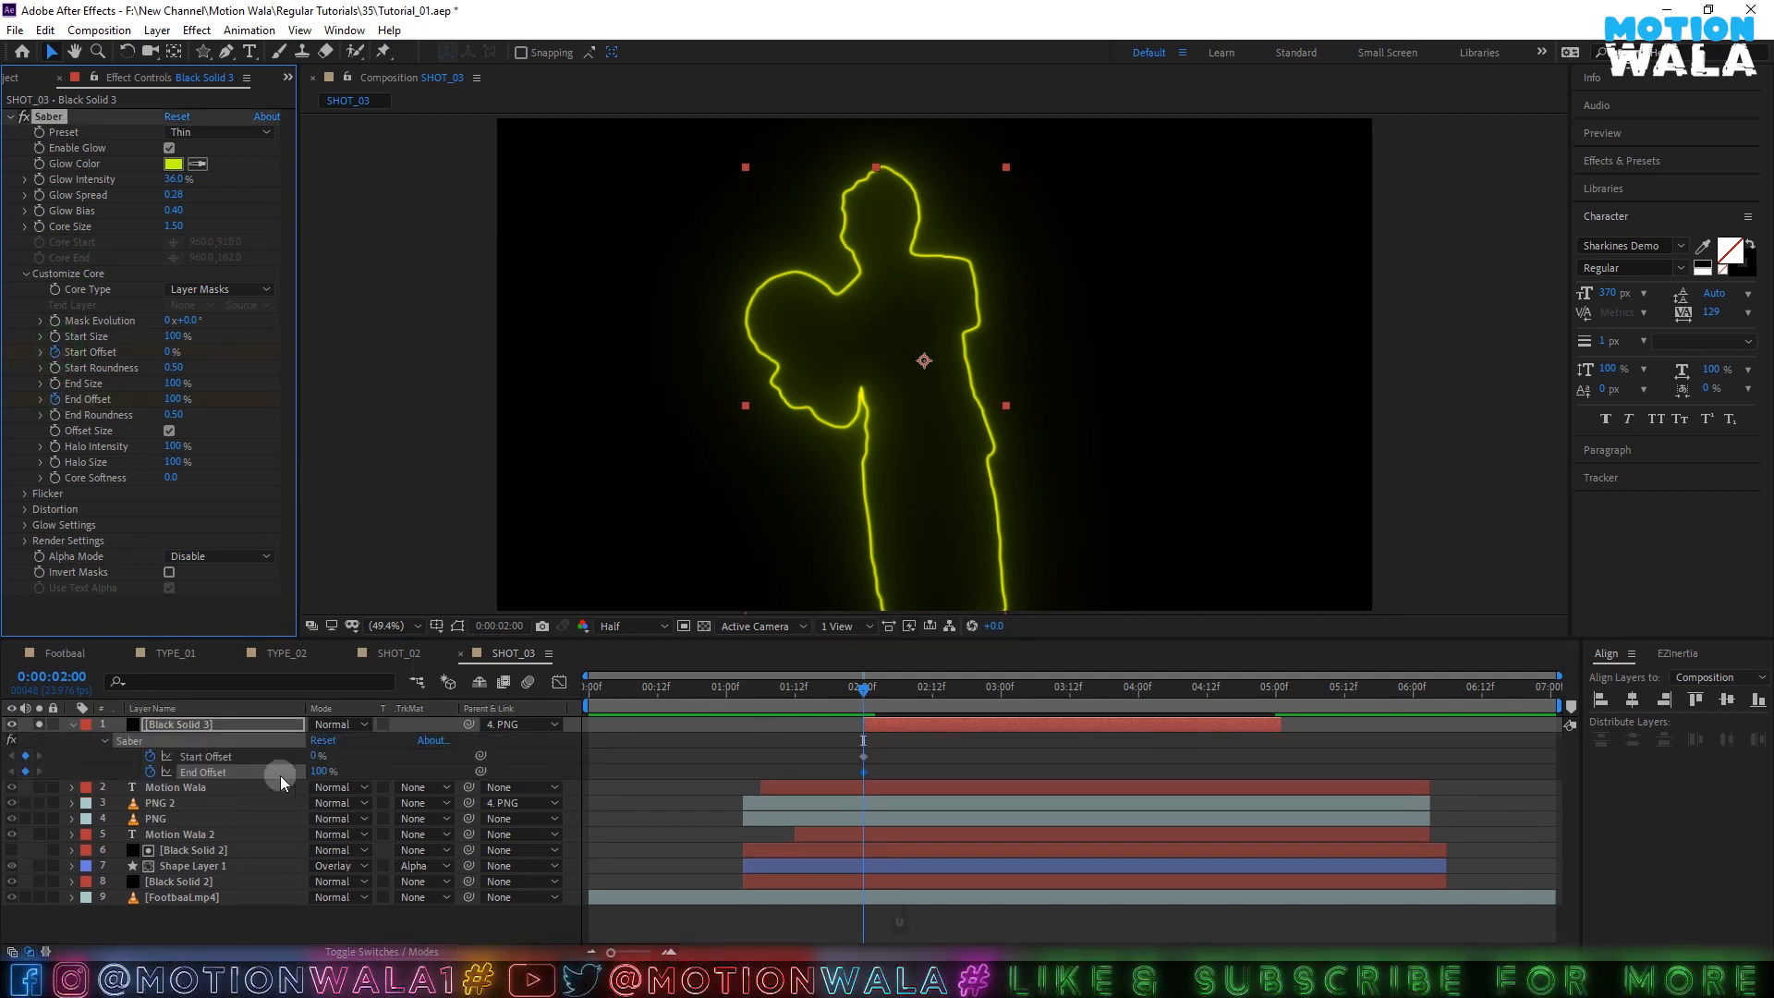
- Set Saber's End Offset keyframe at 0:00:02:00 to 0%
{"action": "left_click", "coordinate": [126, 767]}
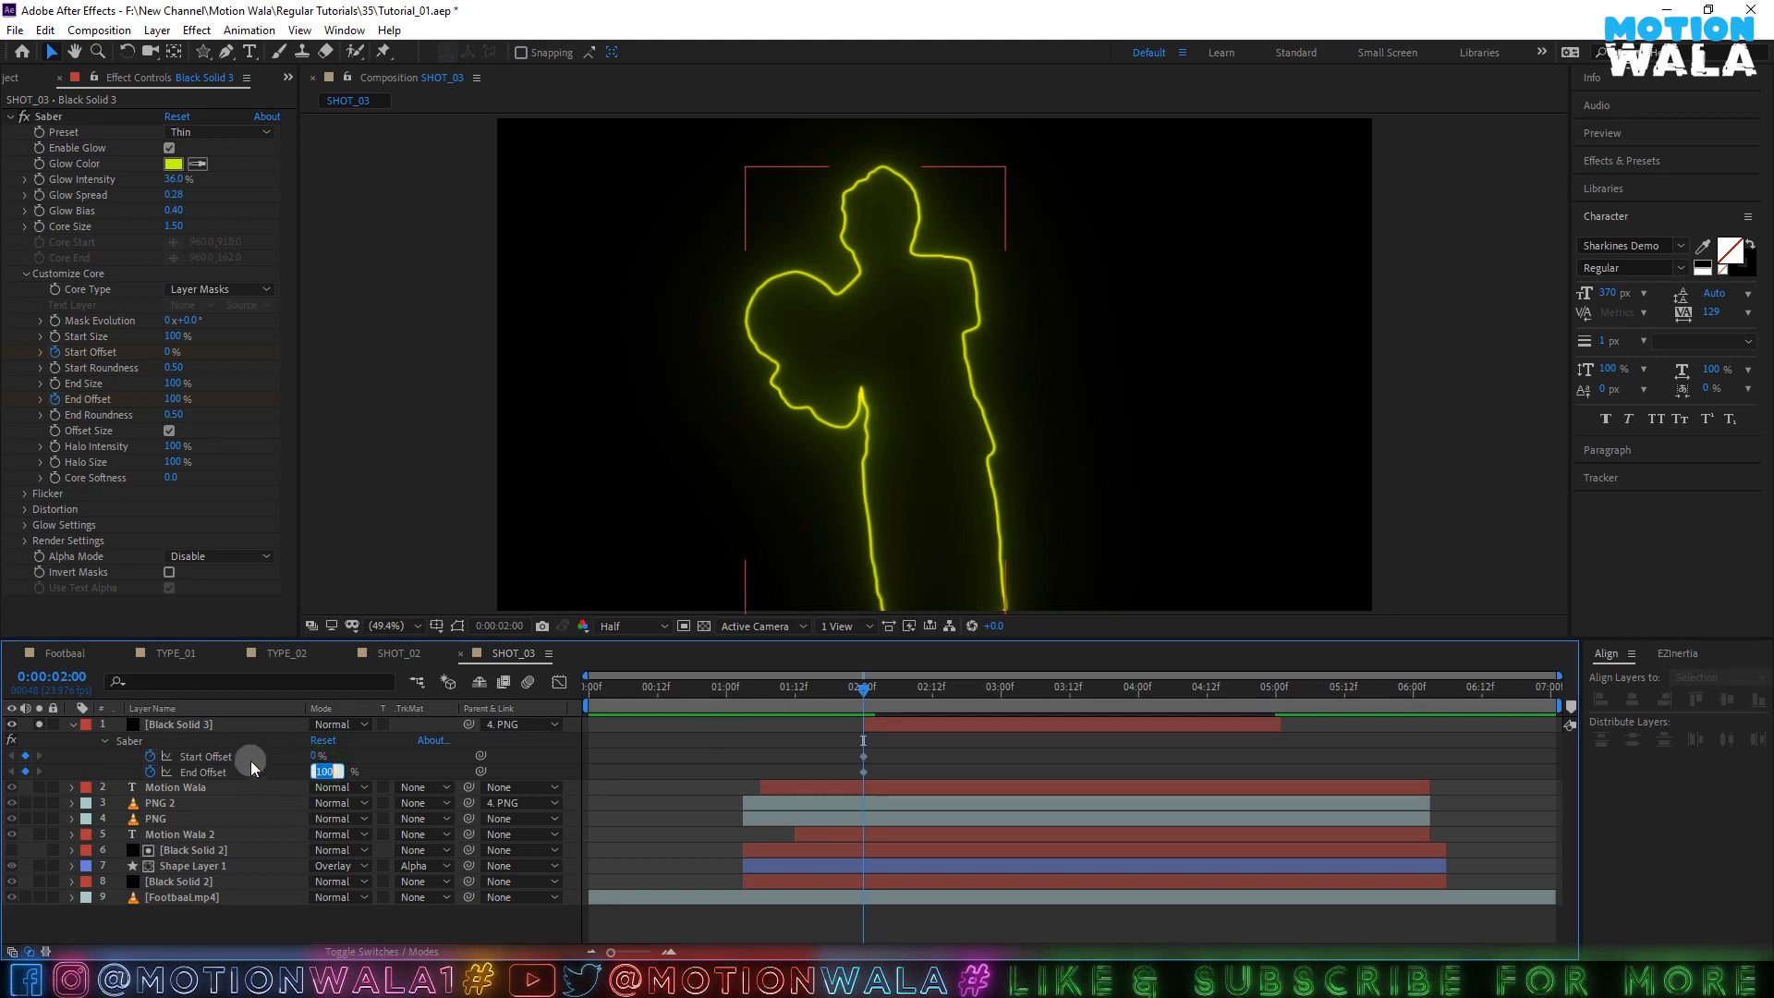
{"action": "type", "text": "0"}
{"action": "key", "text": "Return"}
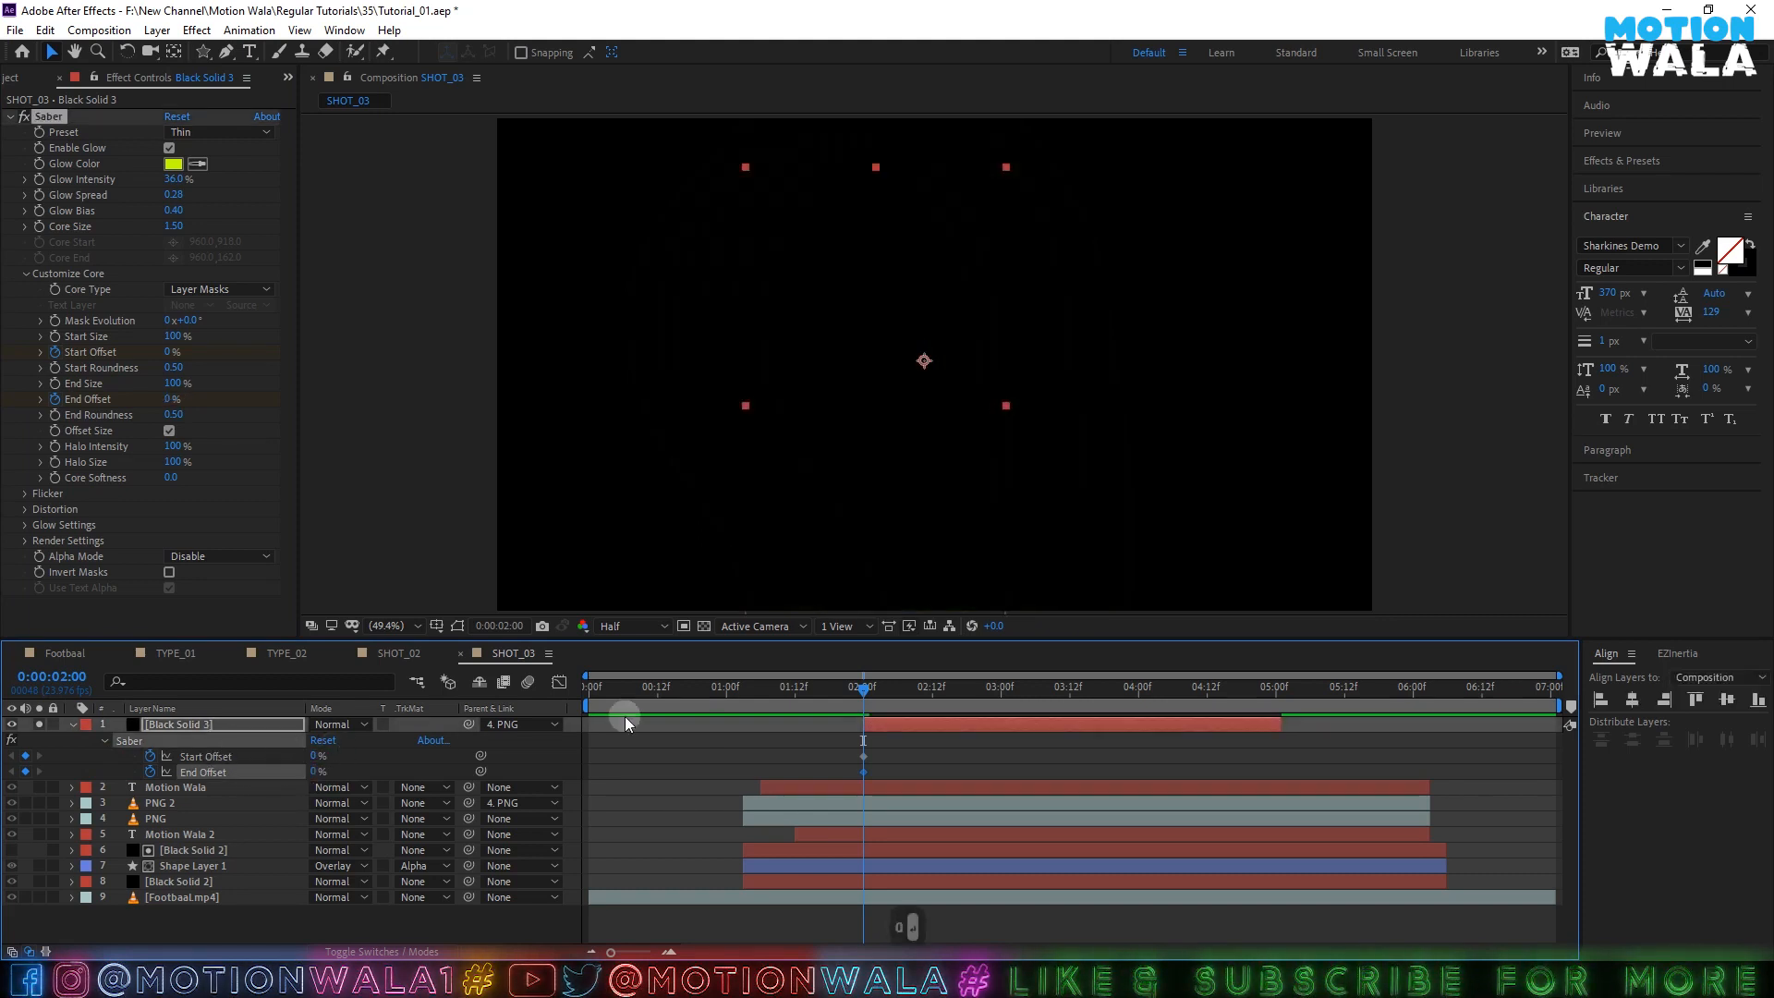
- Keyframe Saber's Start Offset and End Offset at 100% at 0:00:04:12 and scrub back through the animation
{"action": "left_click_drag", "start_coordinate": [1199, 701], "coordinate": [1207, 707]}
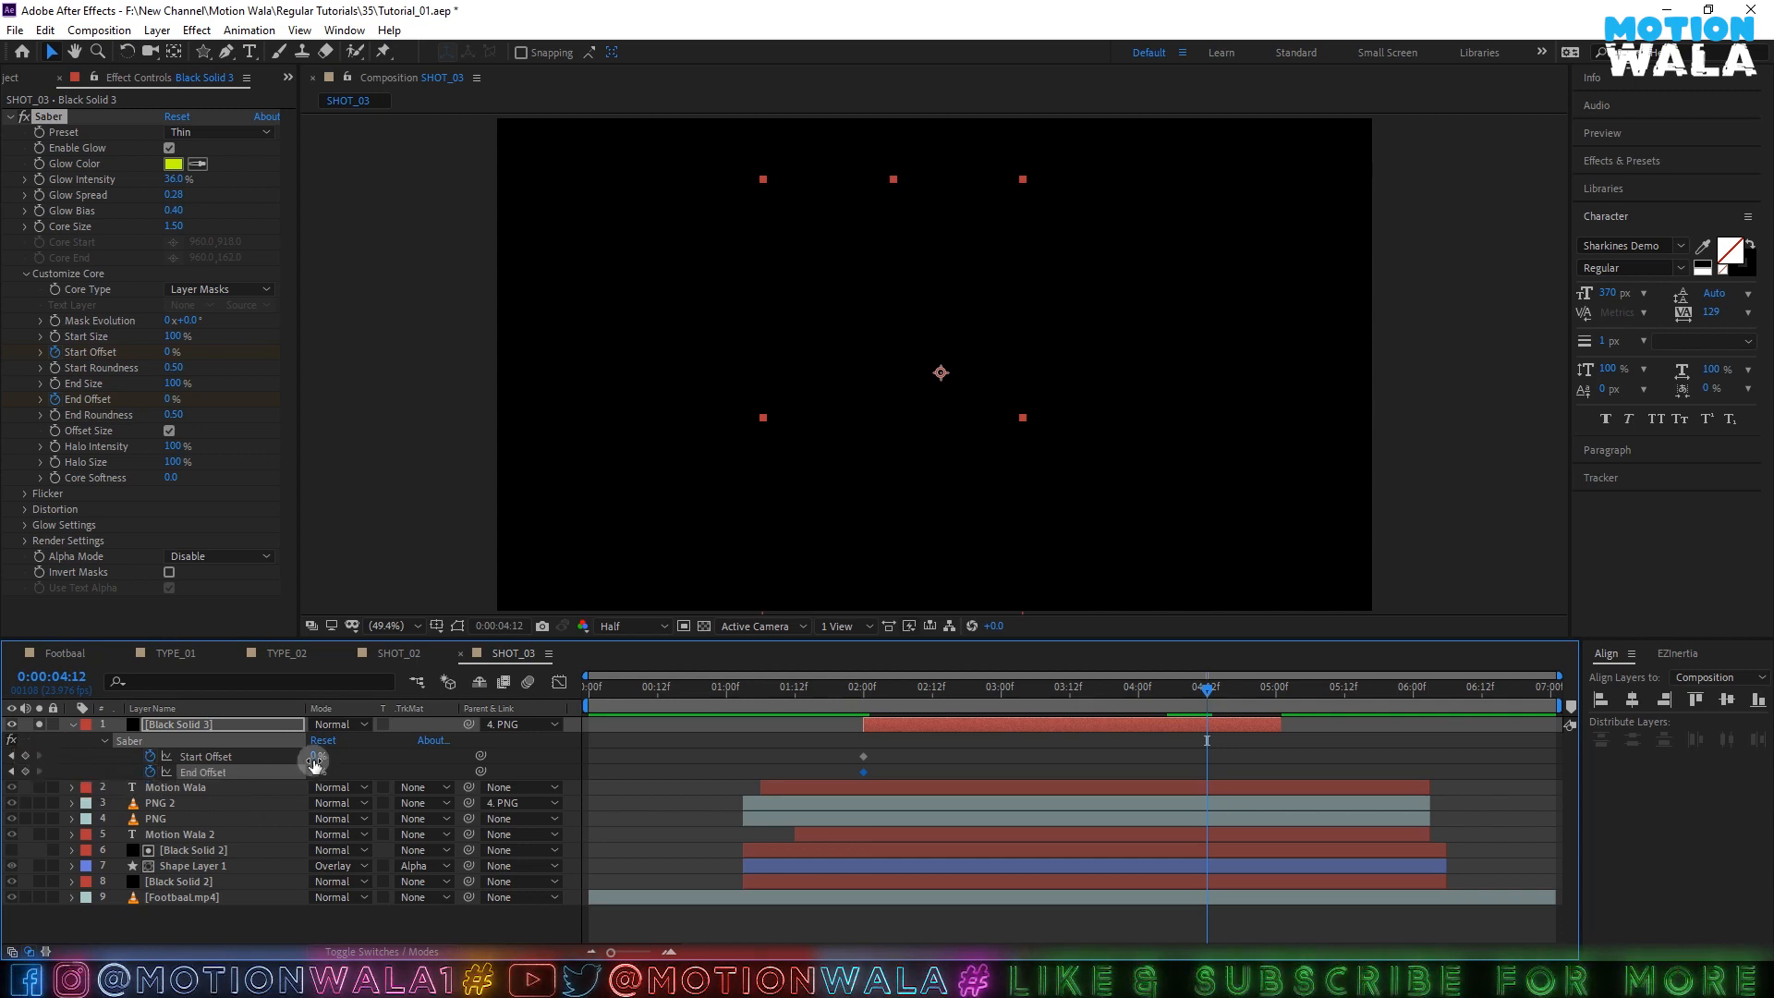
{"action": "left_click_drag", "start_coordinate": [312, 759], "coordinate": [1176, 751]}
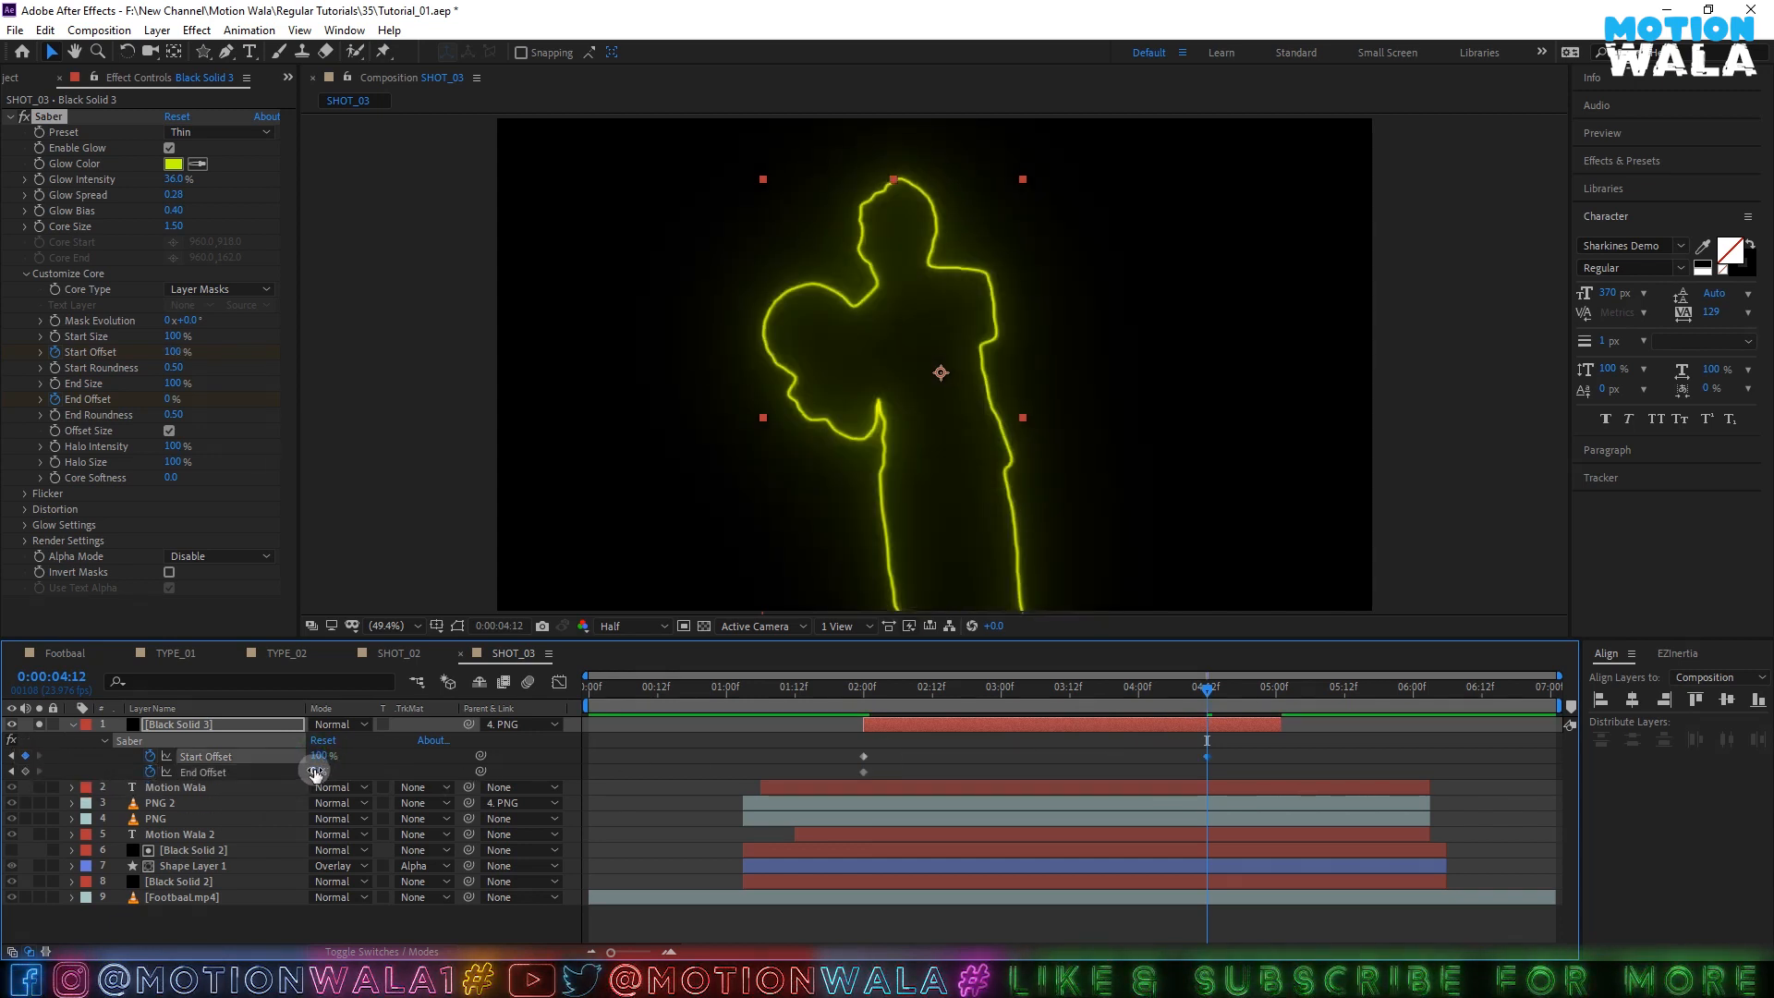
{"action": "left_click_drag", "start_coordinate": [305, 770], "coordinate": [1642, 771]}
{"action": "left_click_drag", "start_coordinate": [1177, 702], "coordinate": [865, 713]}
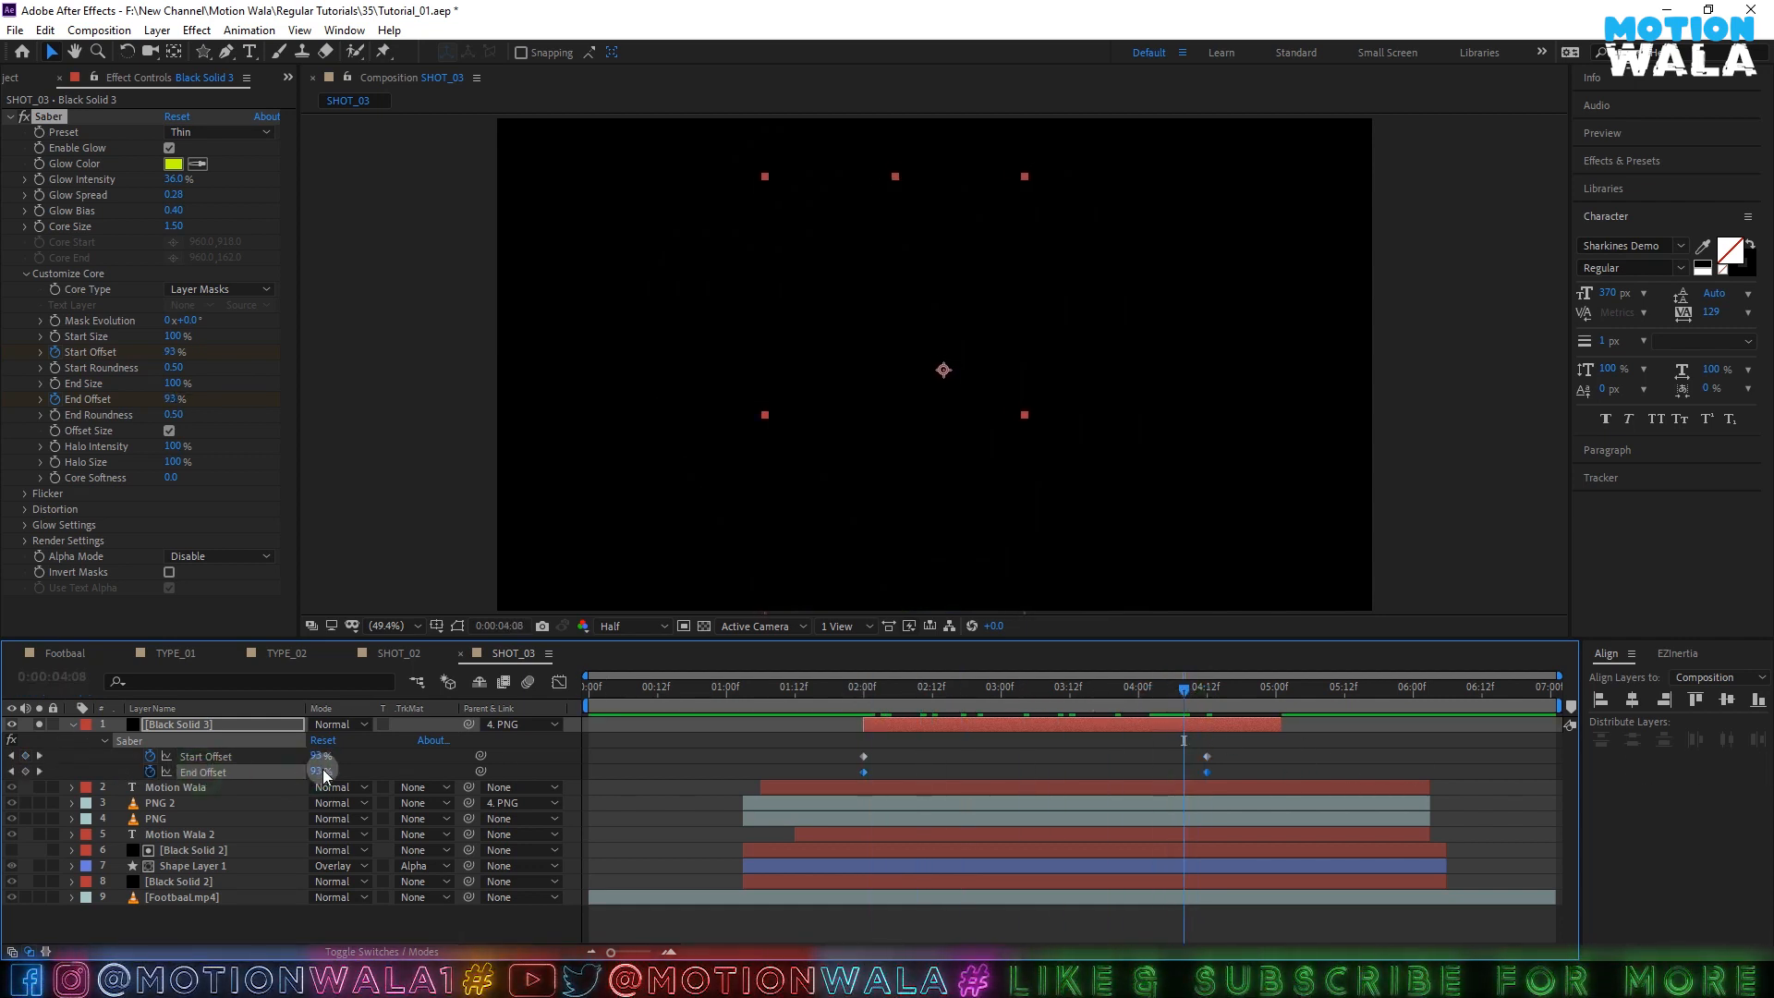
- Shift both End Offset keyframes about 11 frames later than the Start Offset keyframes, preview the glow trail, and save the project
{"action": "left_click_drag", "start_coordinate": [865, 771], "coordinate": [926, 774]}
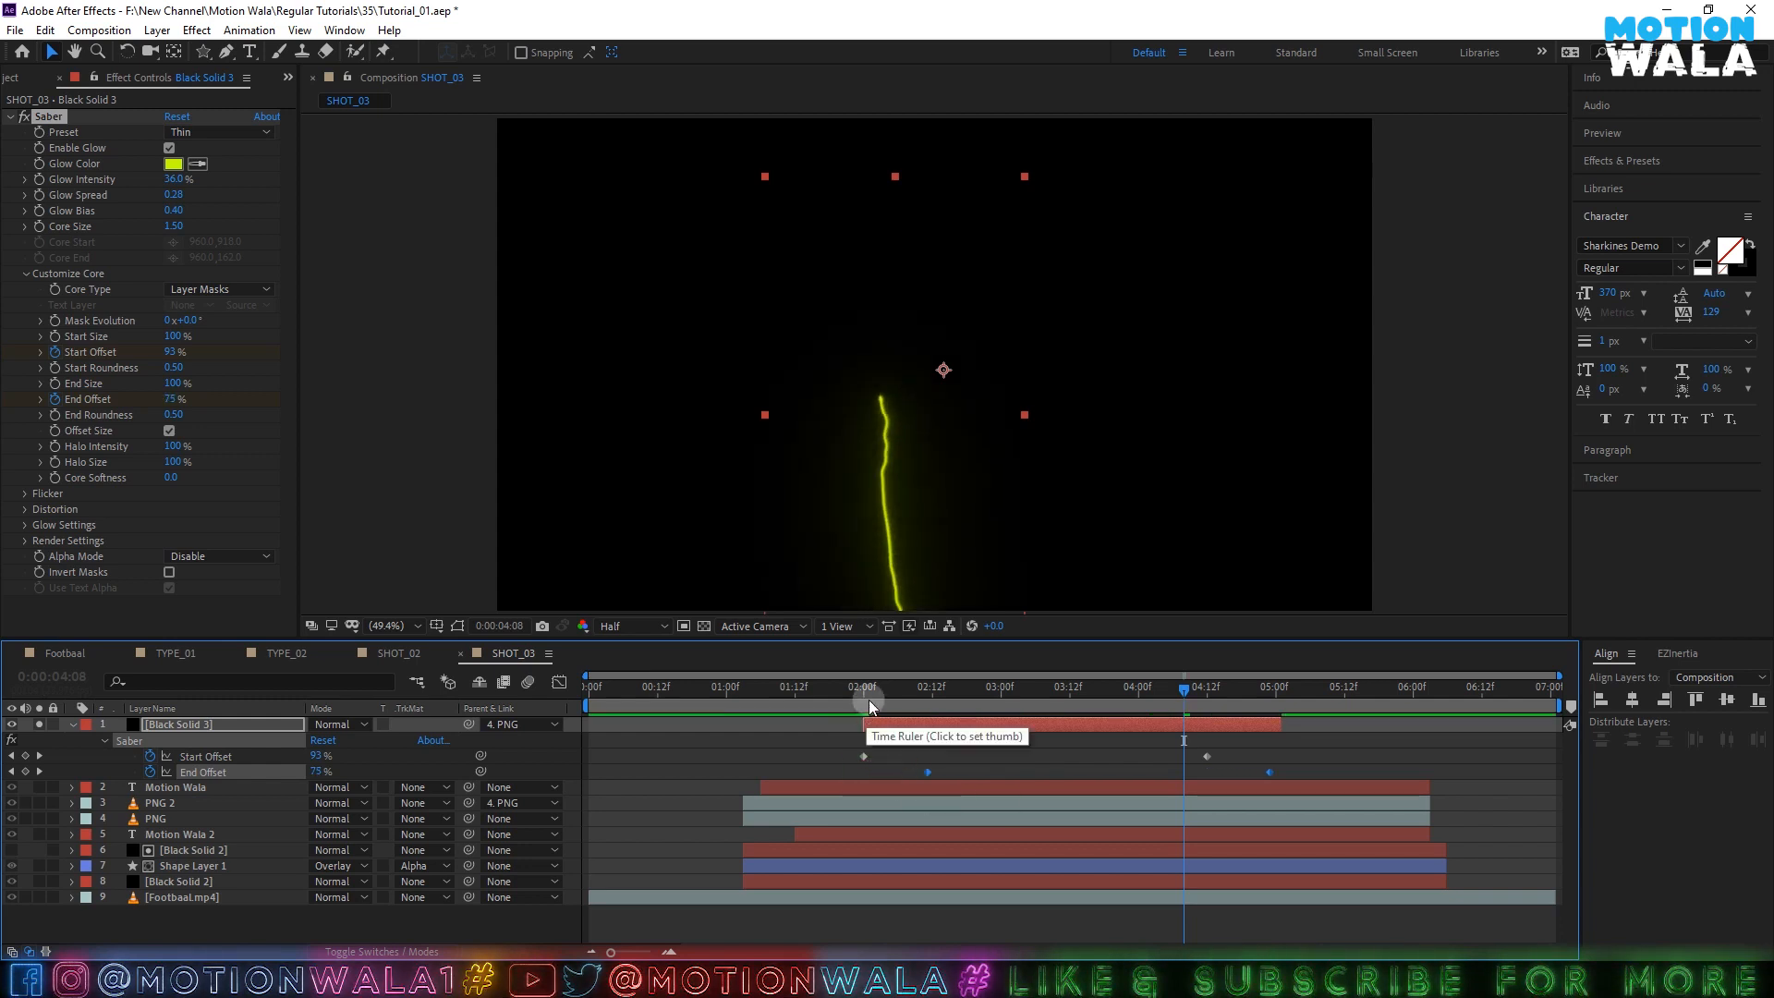
{"action": "left_click", "coordinate": [869, 702]}
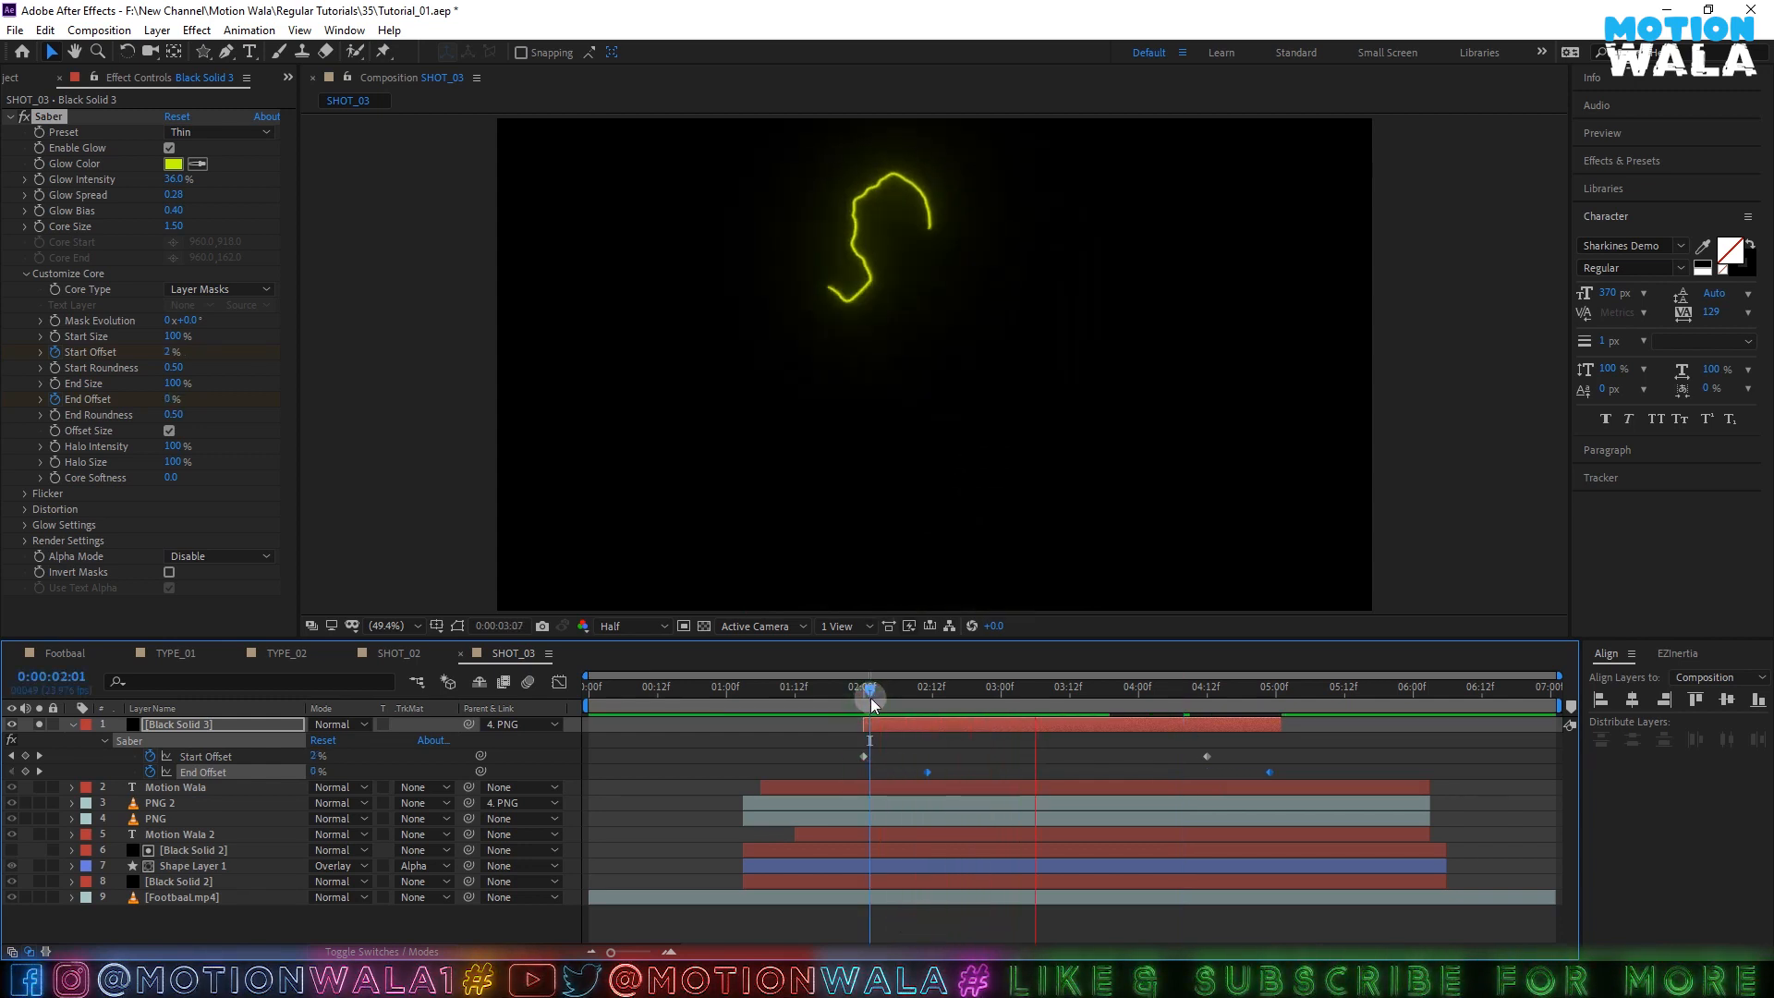
{"action": "key", "text": "ctrl+s"}
{"action": "left_click_drag", "start_coordinate": [871, 699], "coordinate": [1041, 697]}
{"action": "left_click", "coordinate": [1077, 744]}
{"action": "left_click", "coordinate": [1011, 691]}
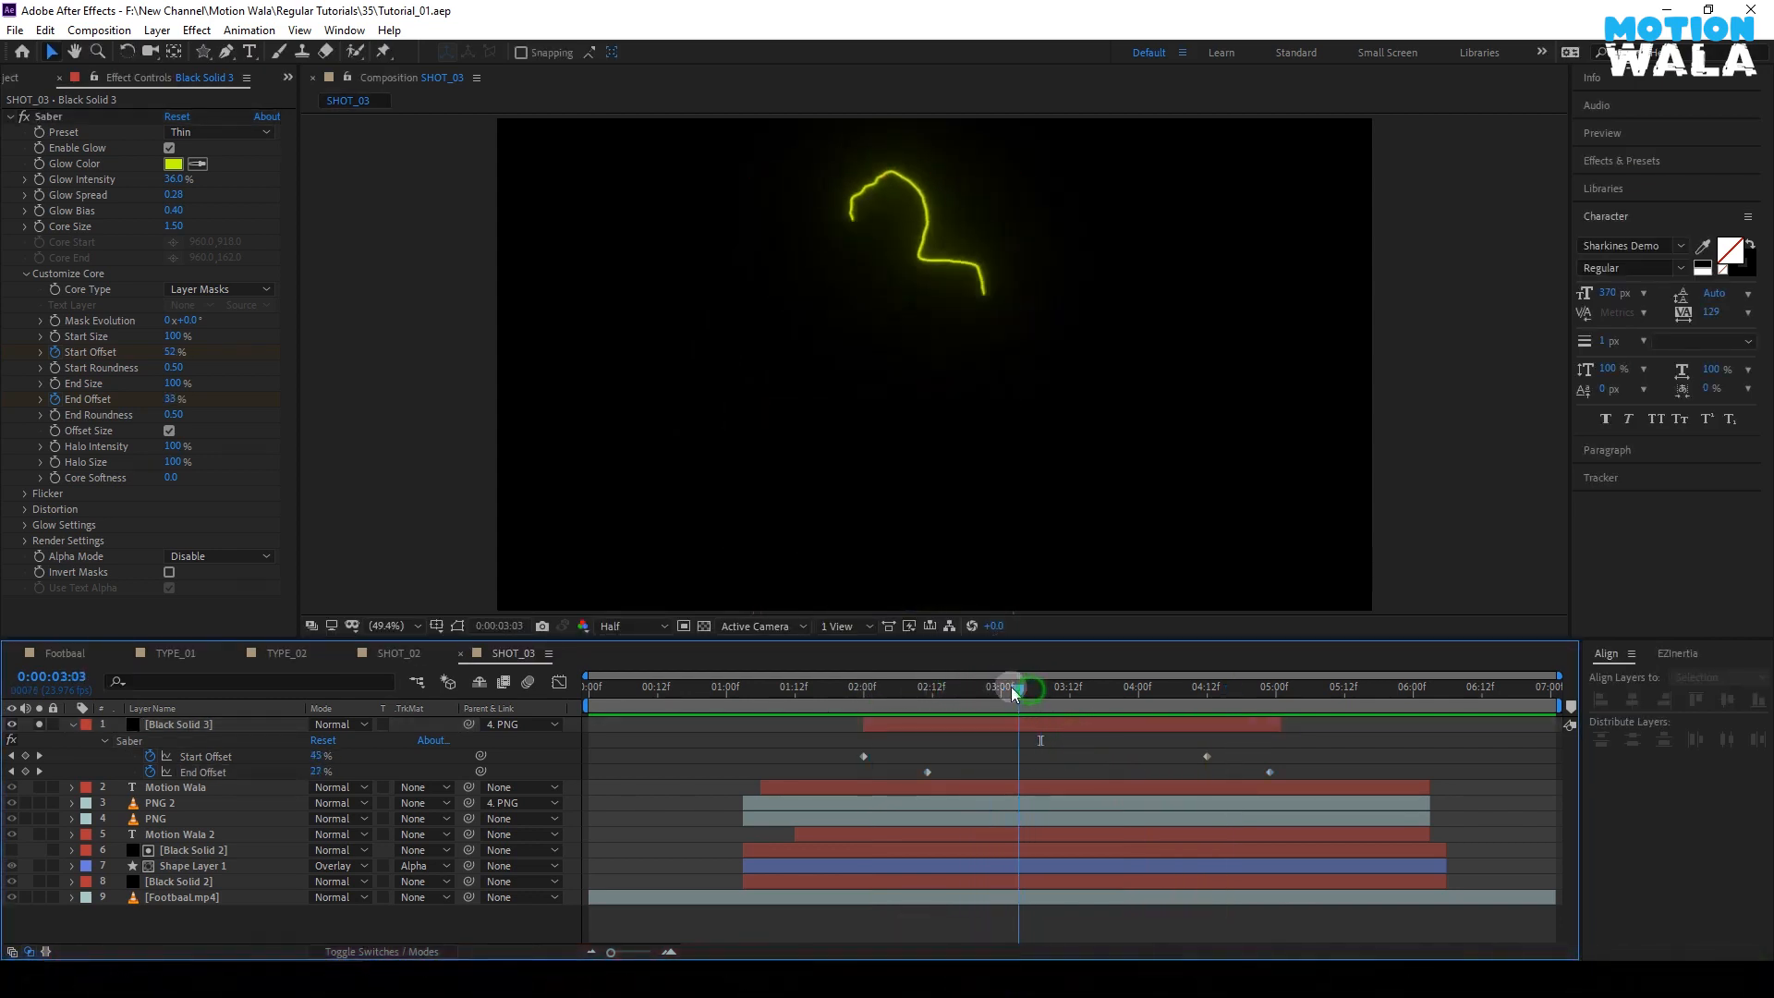
- Set Saber's Start Roundness and End Roundness to 1.00 on Black Solid 3
{"action": "left_click", "coordinate": [37, 354]}
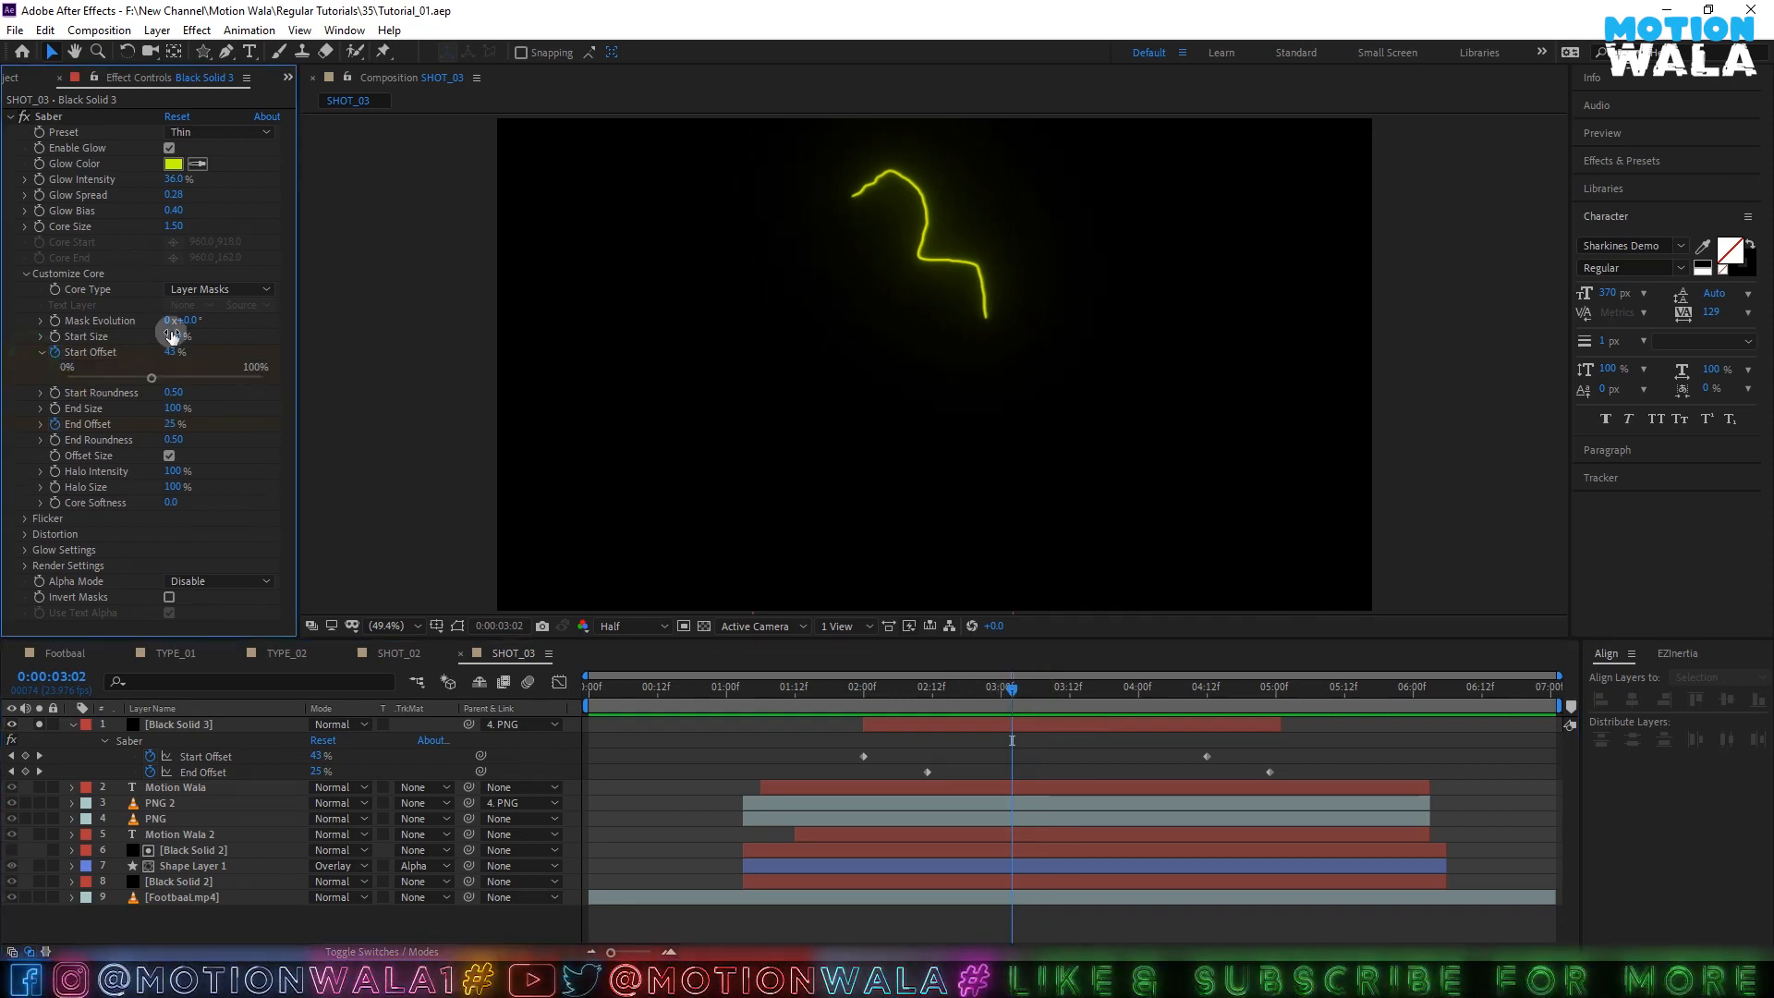
{"action": "left_click", "coordinate": [40, 352]}
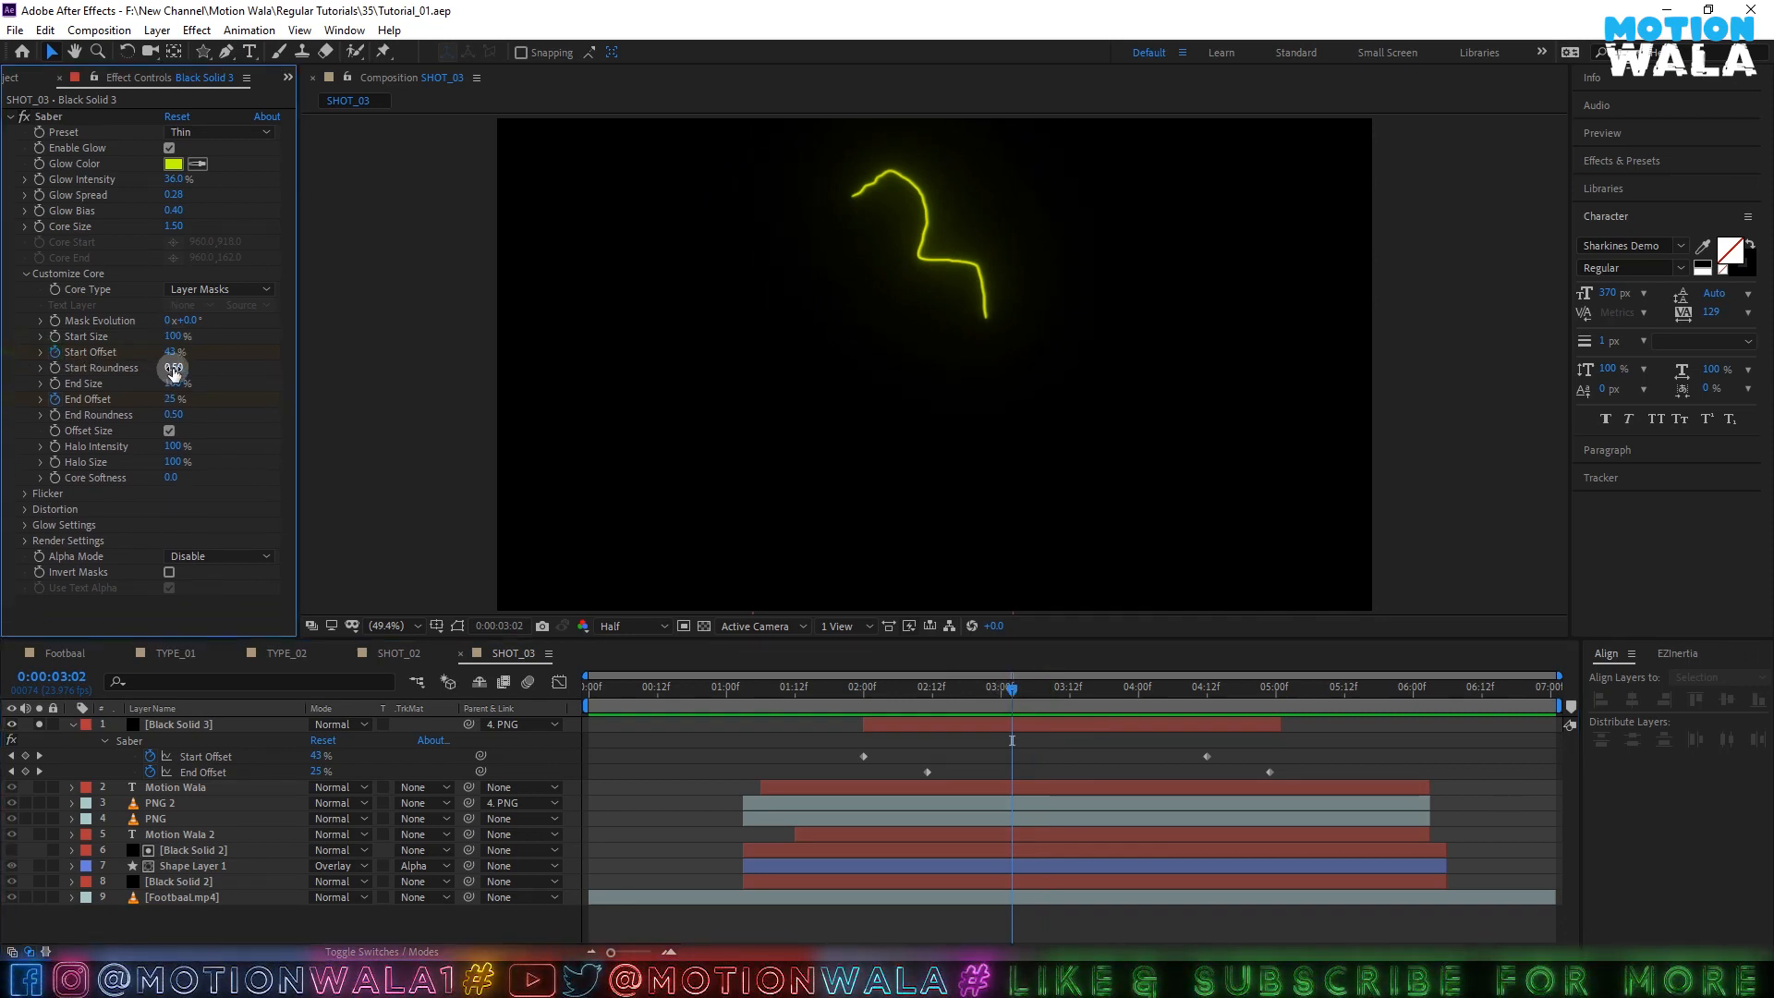
{"action": "left_click", "coordinate": [173, 415]}
{"action": "type", "text": "1"}
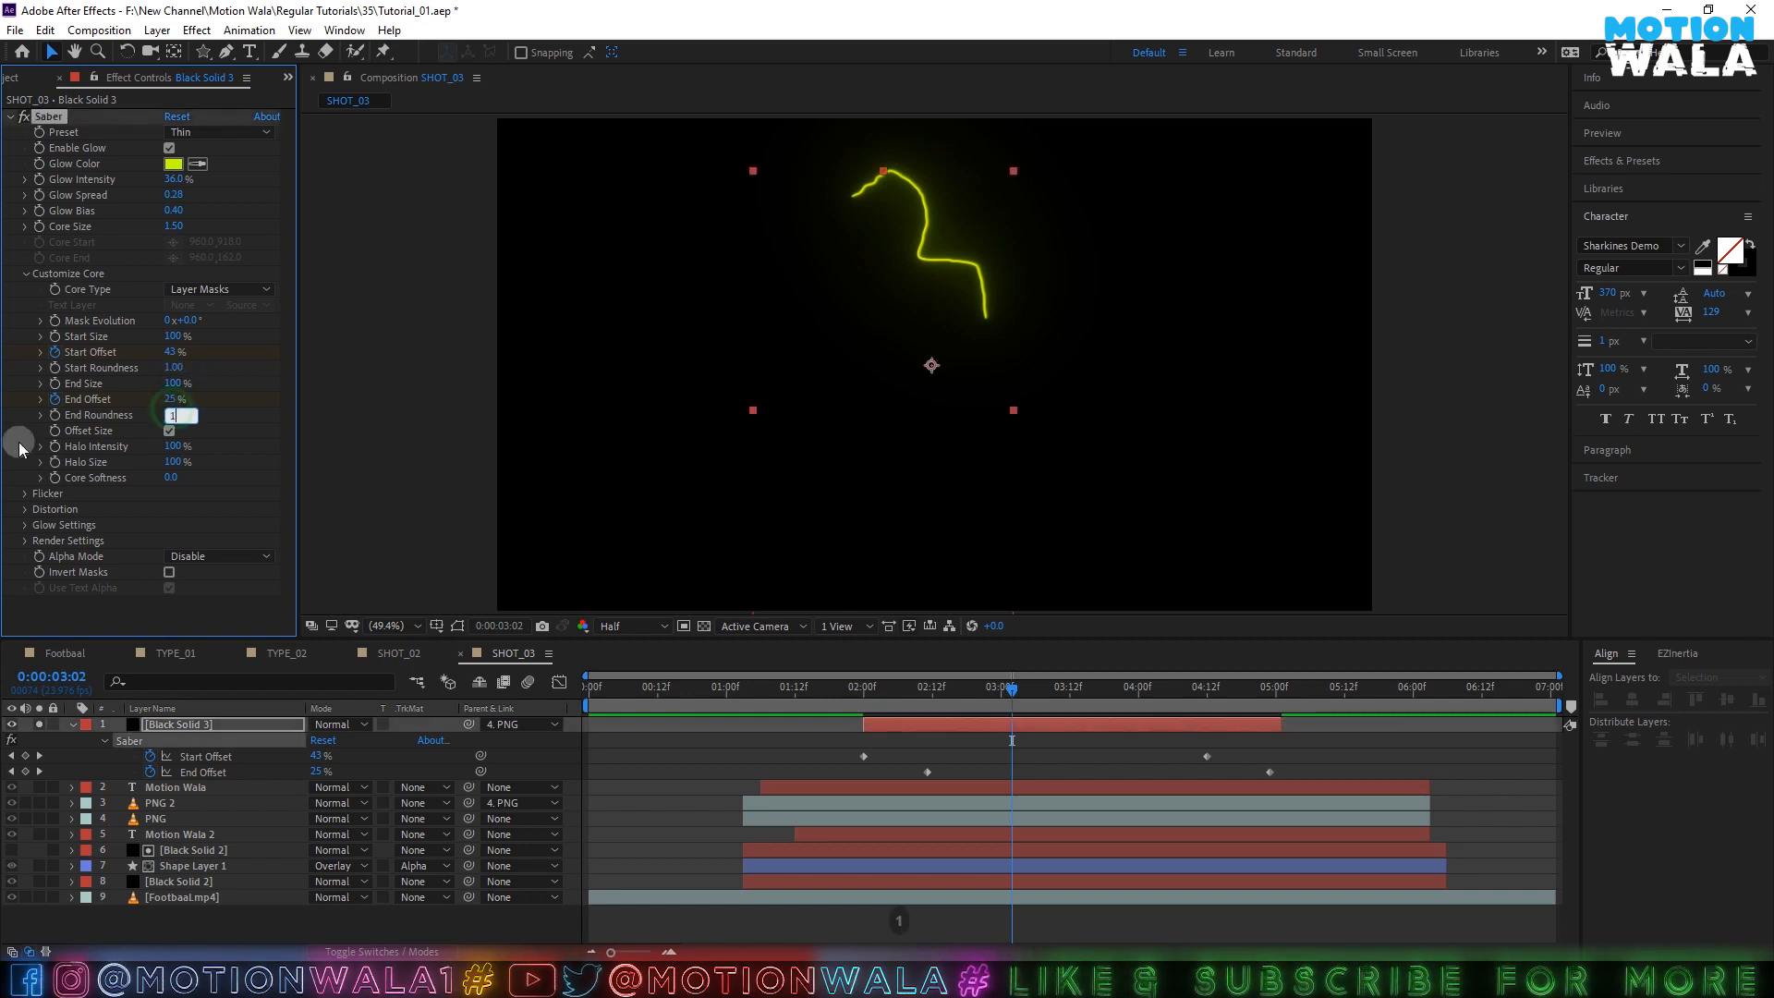
{"action": "left_click", "coordinate": [11, 420]}
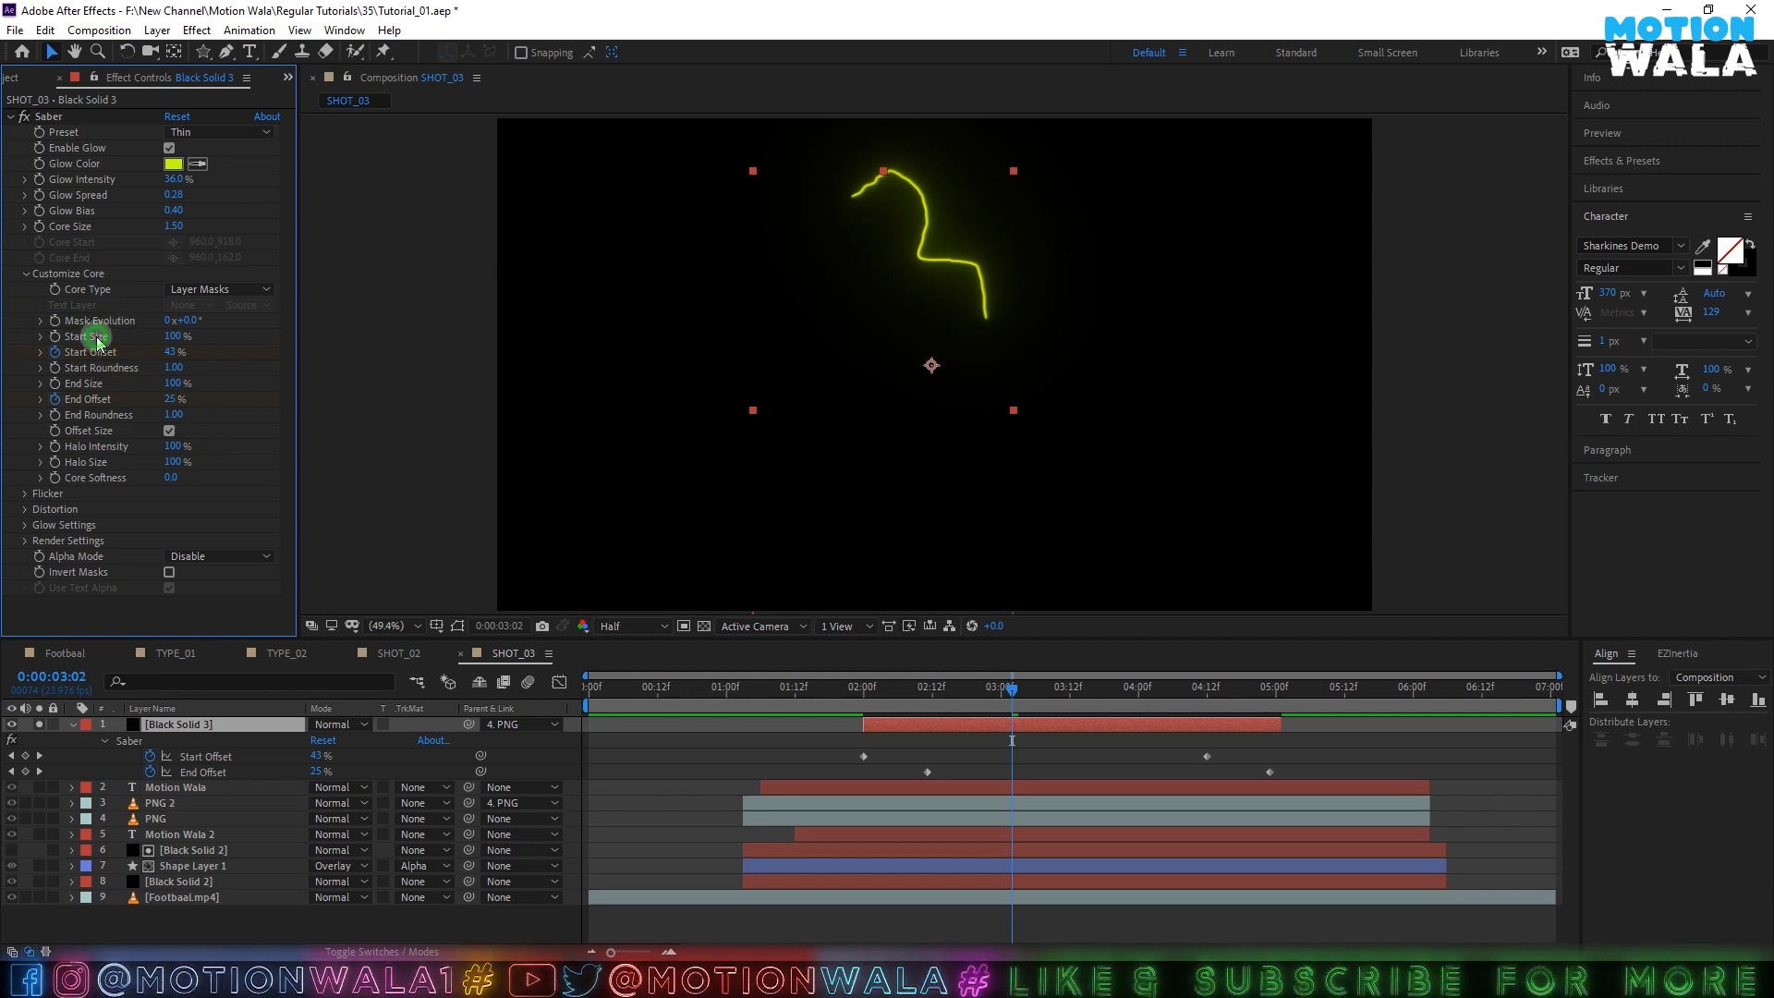
- Taper the glow trail by setting Saber's Start Size to 0% and preview it
{"action": "left_click_drag", "start_coordinate": [177, 338], "coordinate": [14, 333]}
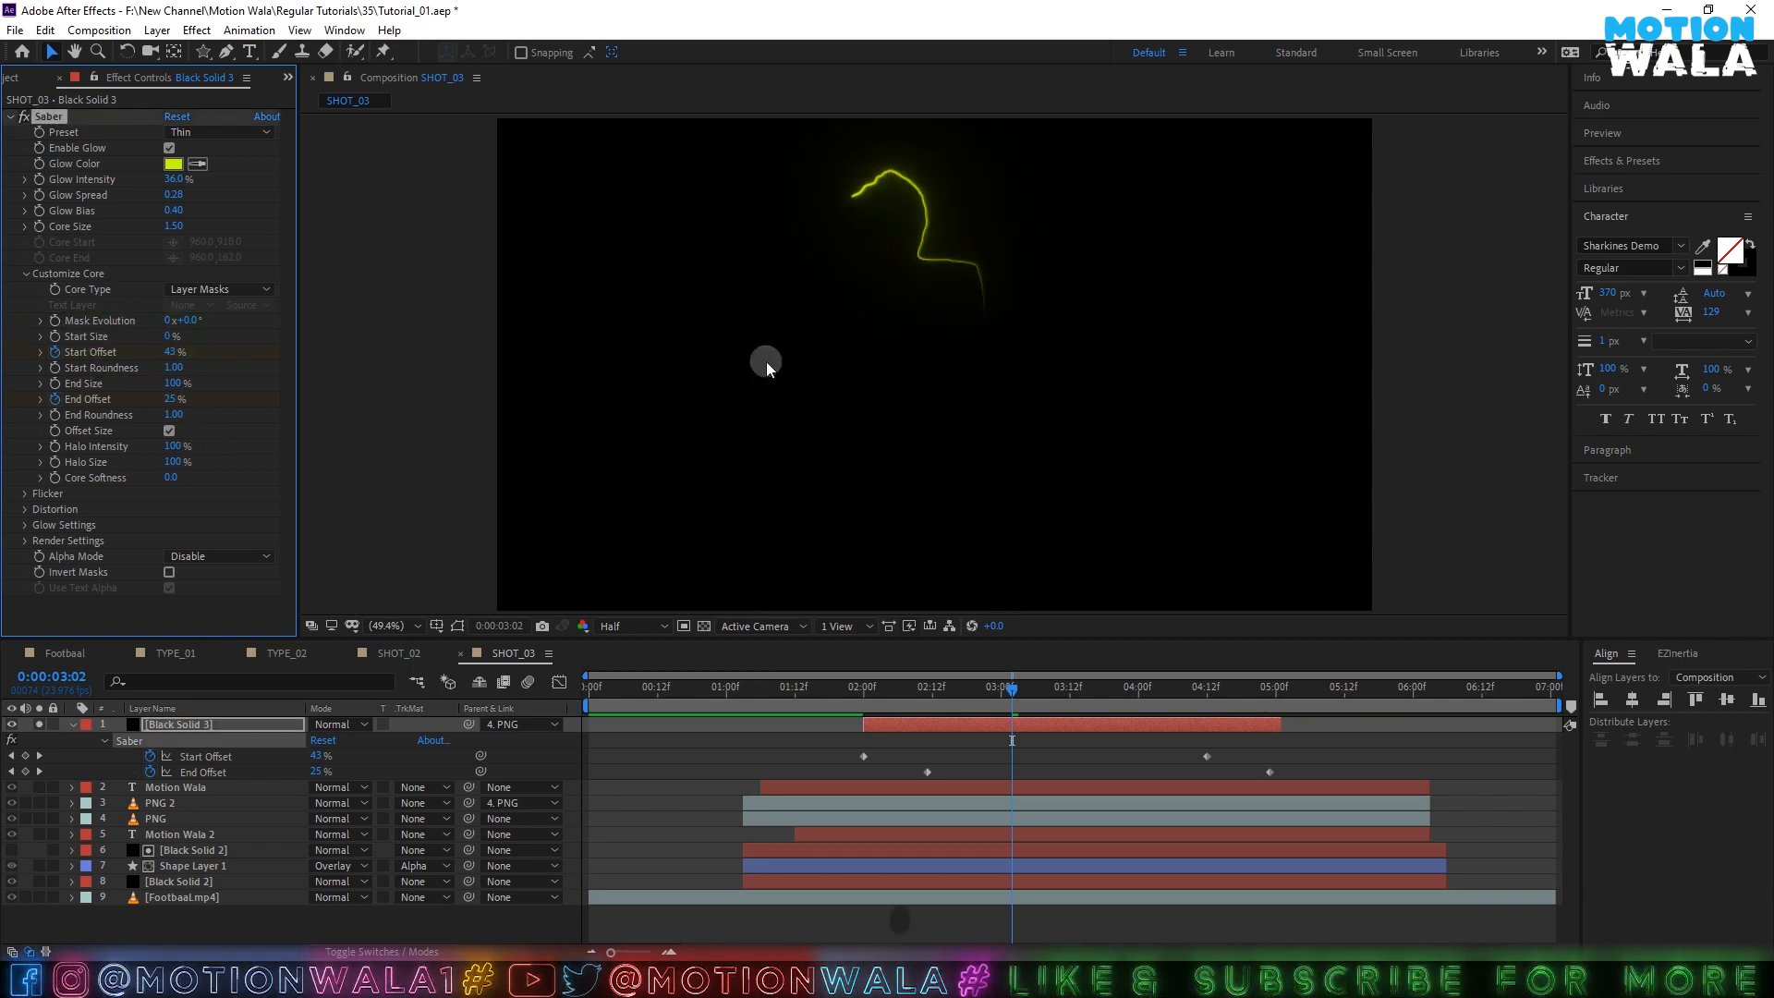
{"action": "left_click", "coordinate": [990, 258]}
{"action": "key", "text": "space"}
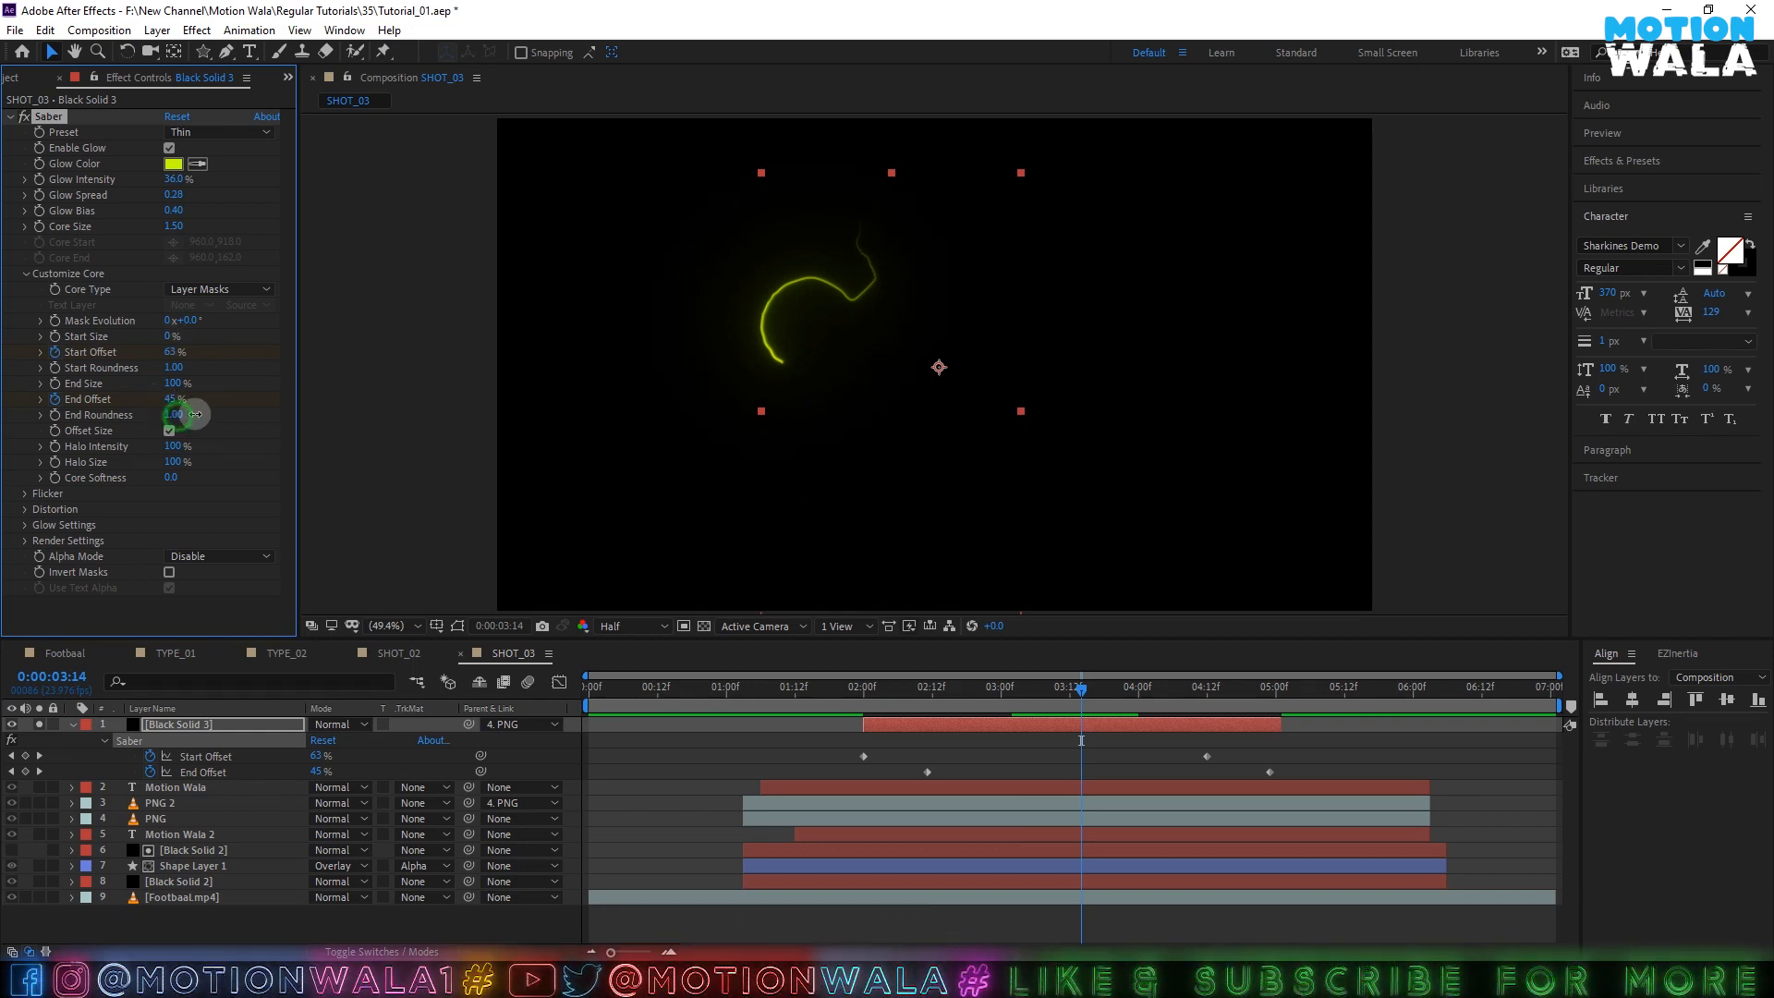
- Set Saber's End Size to 121%, preview the trail, and turn off solo for Black Solid 3
{"action": "left_click_drag", "start_coordinate": [195, 414], "coordinate": [328, 416]}
{"action": "key", "text": "ctrl+z"}
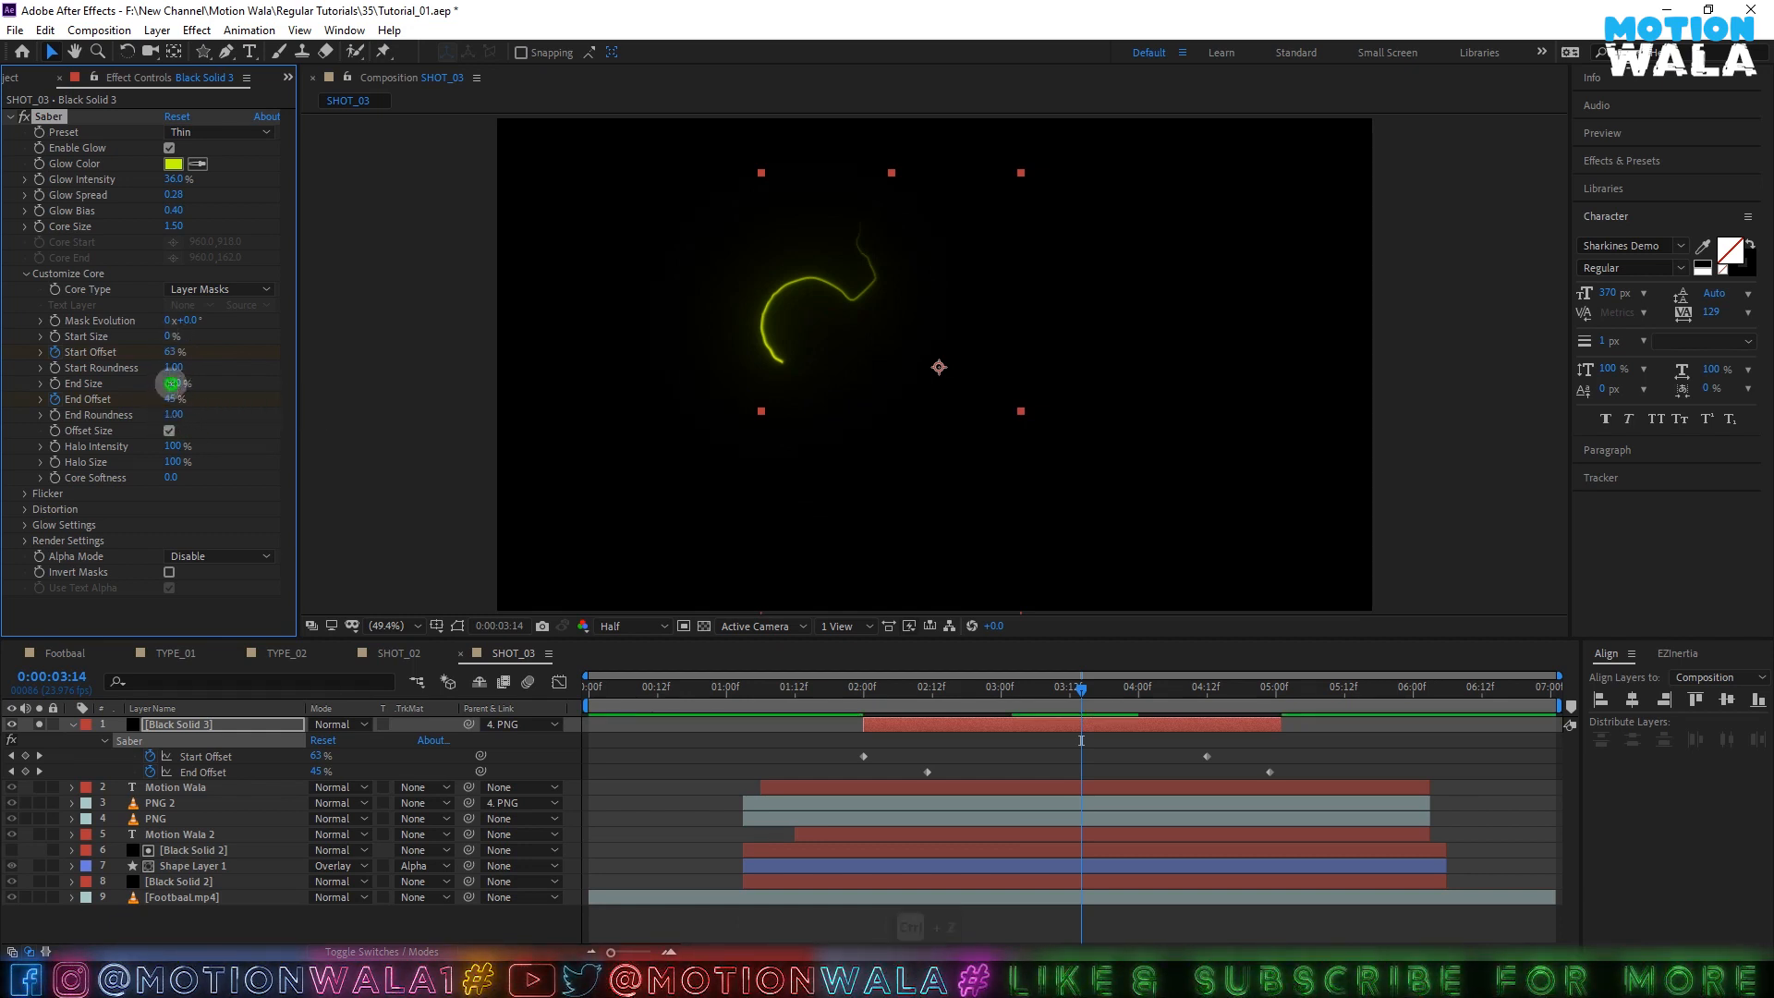
{"action": "left_click_drag", "start_coordinate": [171, 383], "coordinate": [418, 371]}
{"action": "left_click_drag", "start_coordinate": [531, 357], "coordinate": [600, 353]}
{"action": "key", "text": "space"}
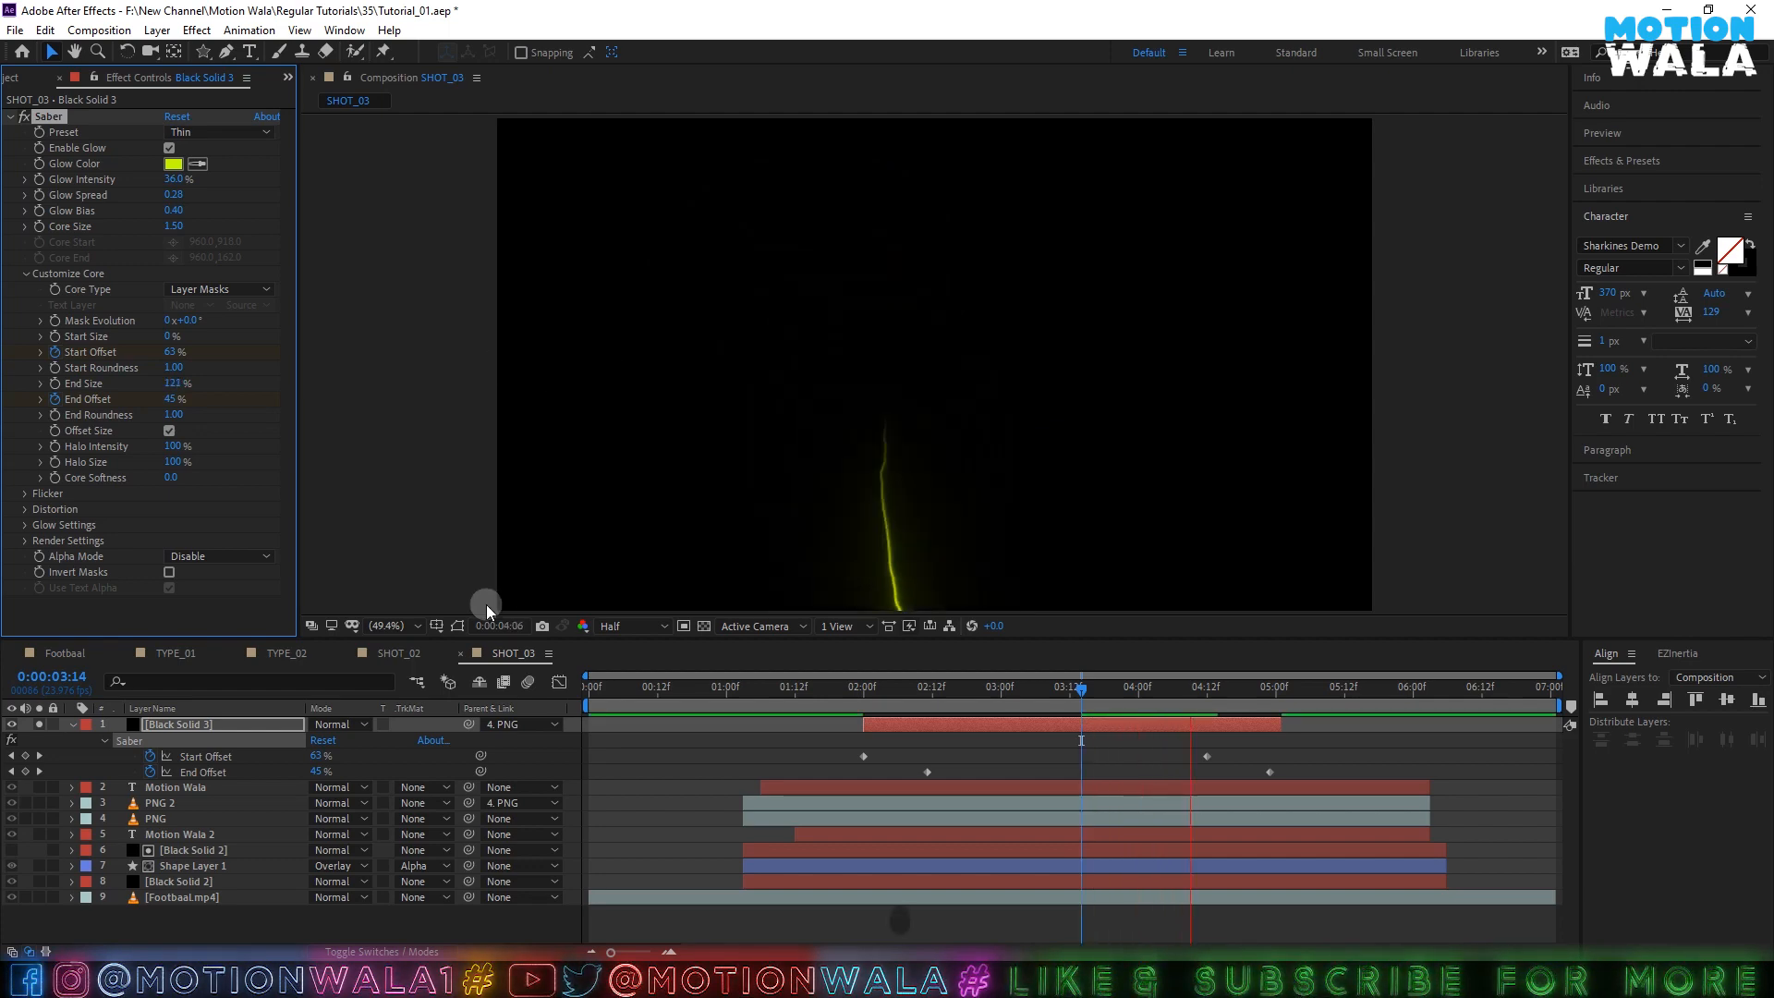
{"action": "left_click", "coordinate": [37, 724]}
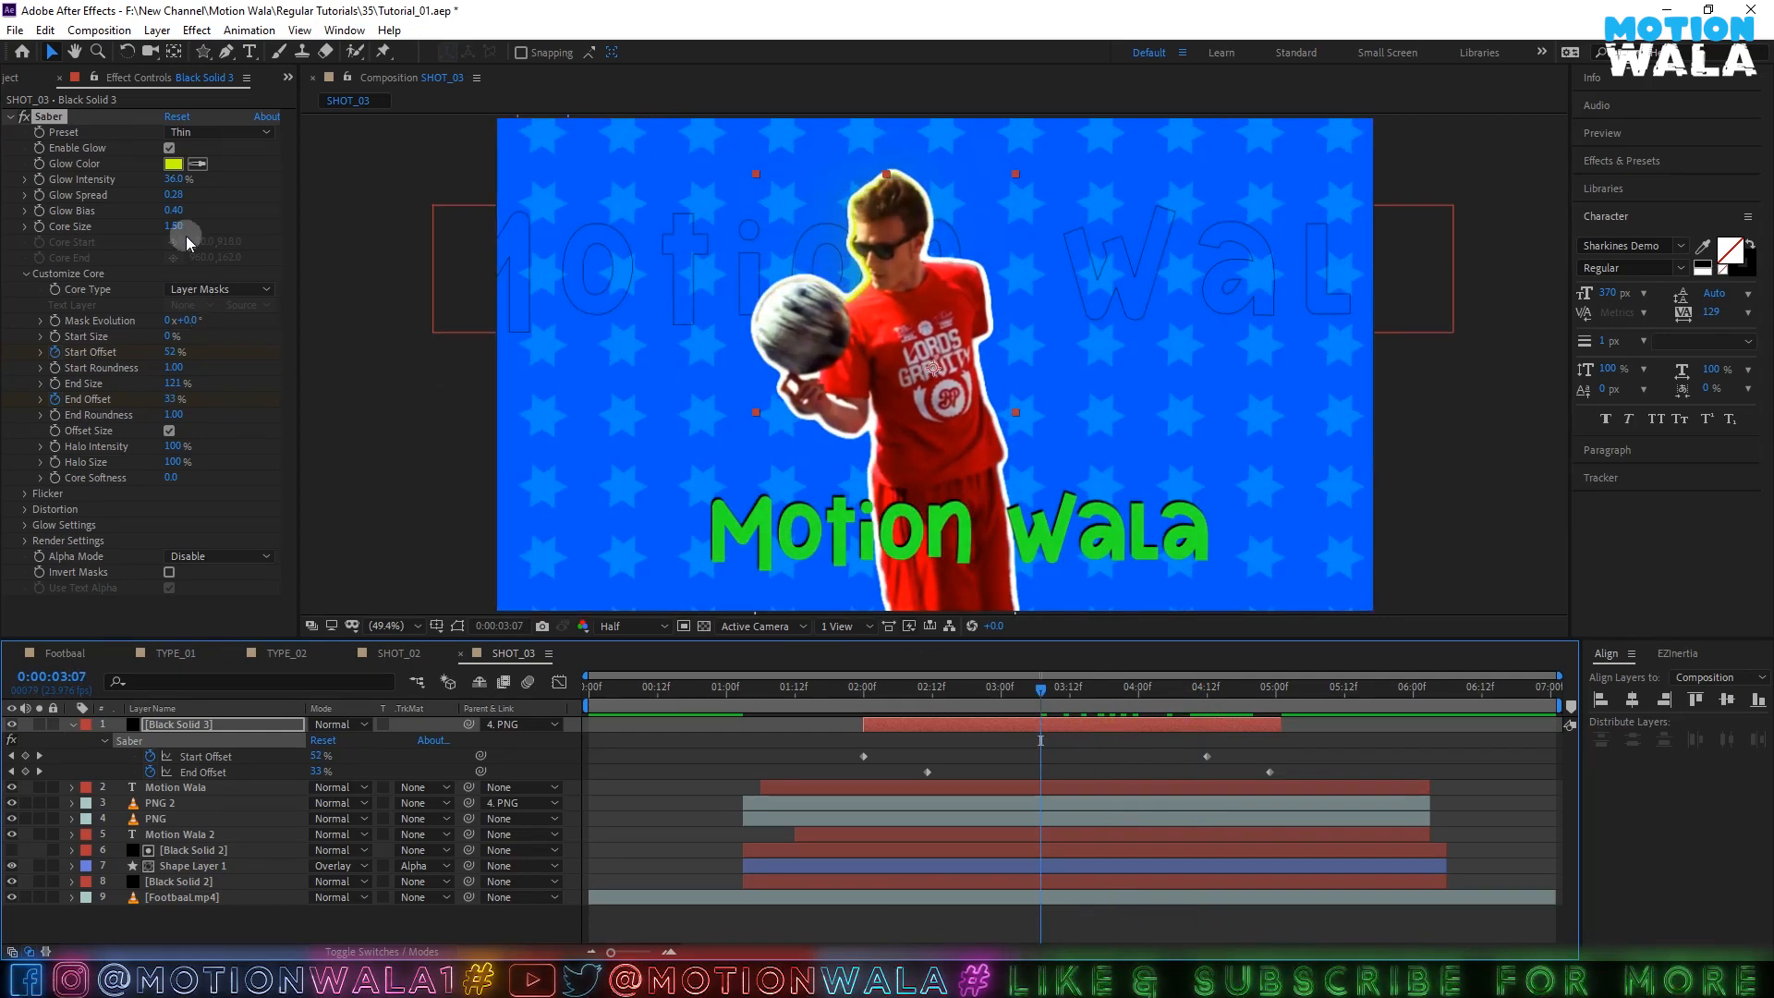
- Change Saber's Glow Color to blue and raise its Glow Intensity to 74%
{"action": "left_click", "coordinate": [174, 164]}
{"action": "left_click_drag", "start_coordinate": [274, 293], "coordinate": [280, 265]}
{"action": "left_click", "coordinate": [425, 183]}
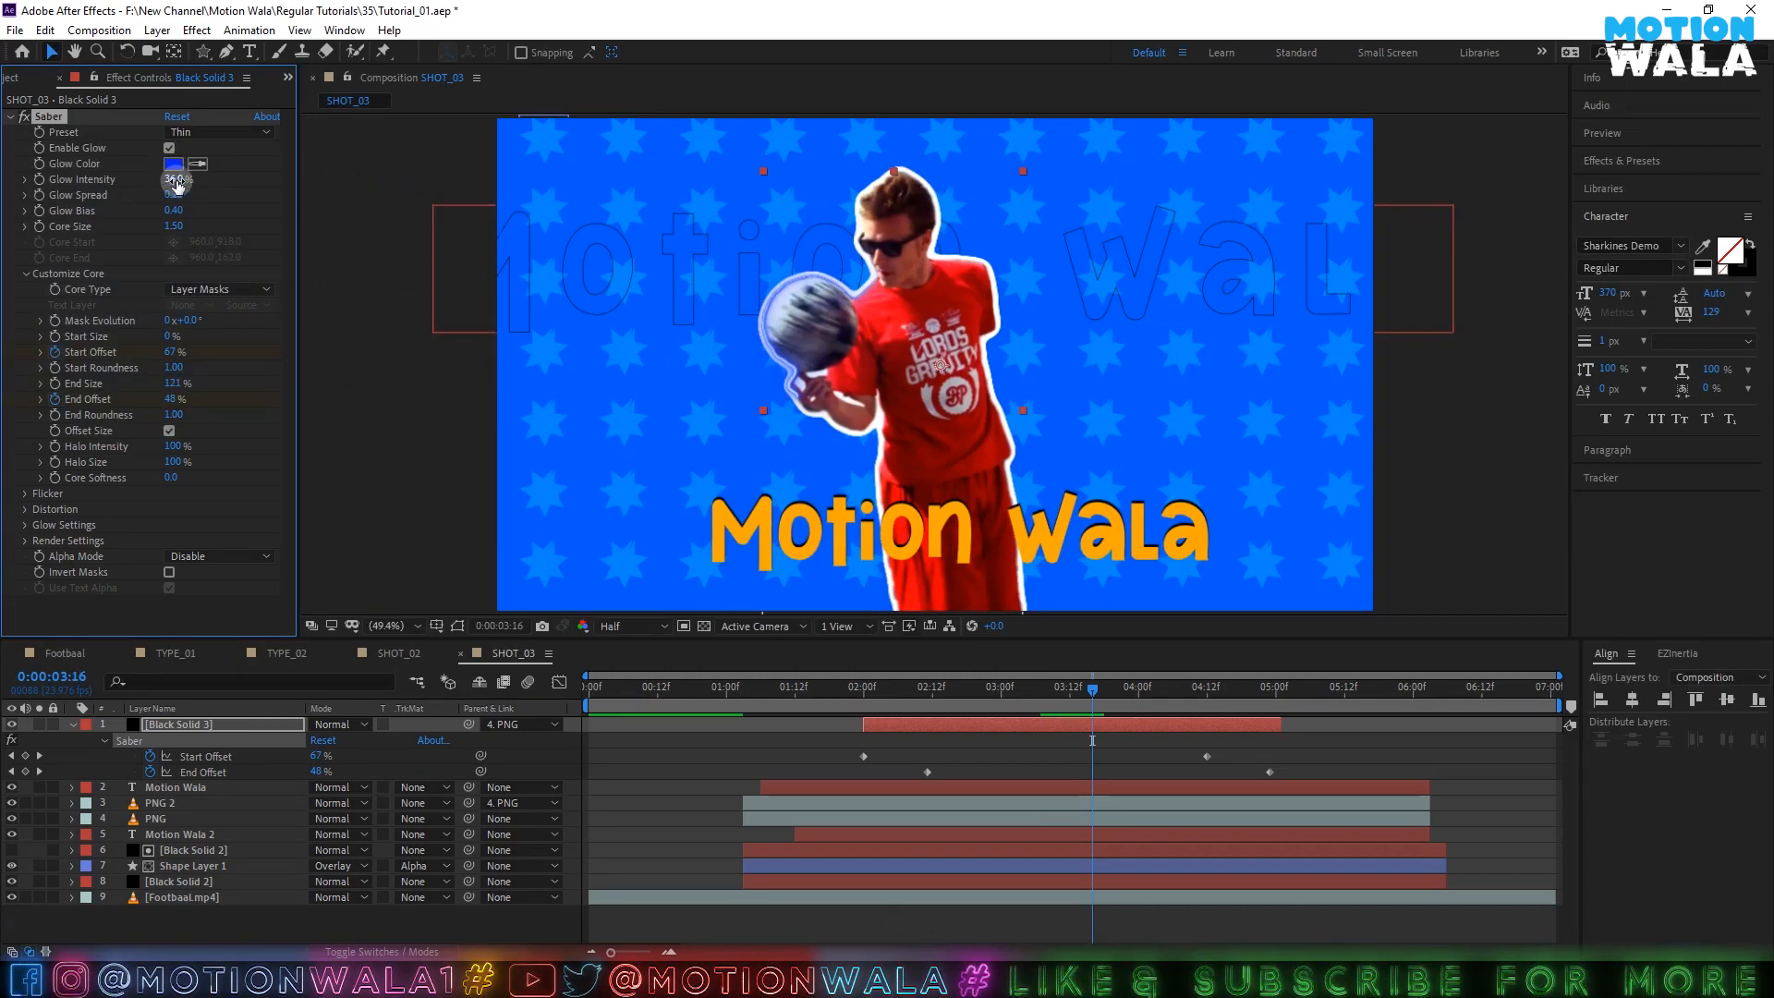
{"action": "mouse_move", "coordinate": [177, 183]}
{"action": "left_mouse_down"}
{"action": "mouse_move", "coordinate": [229, 181]}
{"action": "mouse_move", "coordinate": [208, 181]}
{"action": "left_mouse_up"}
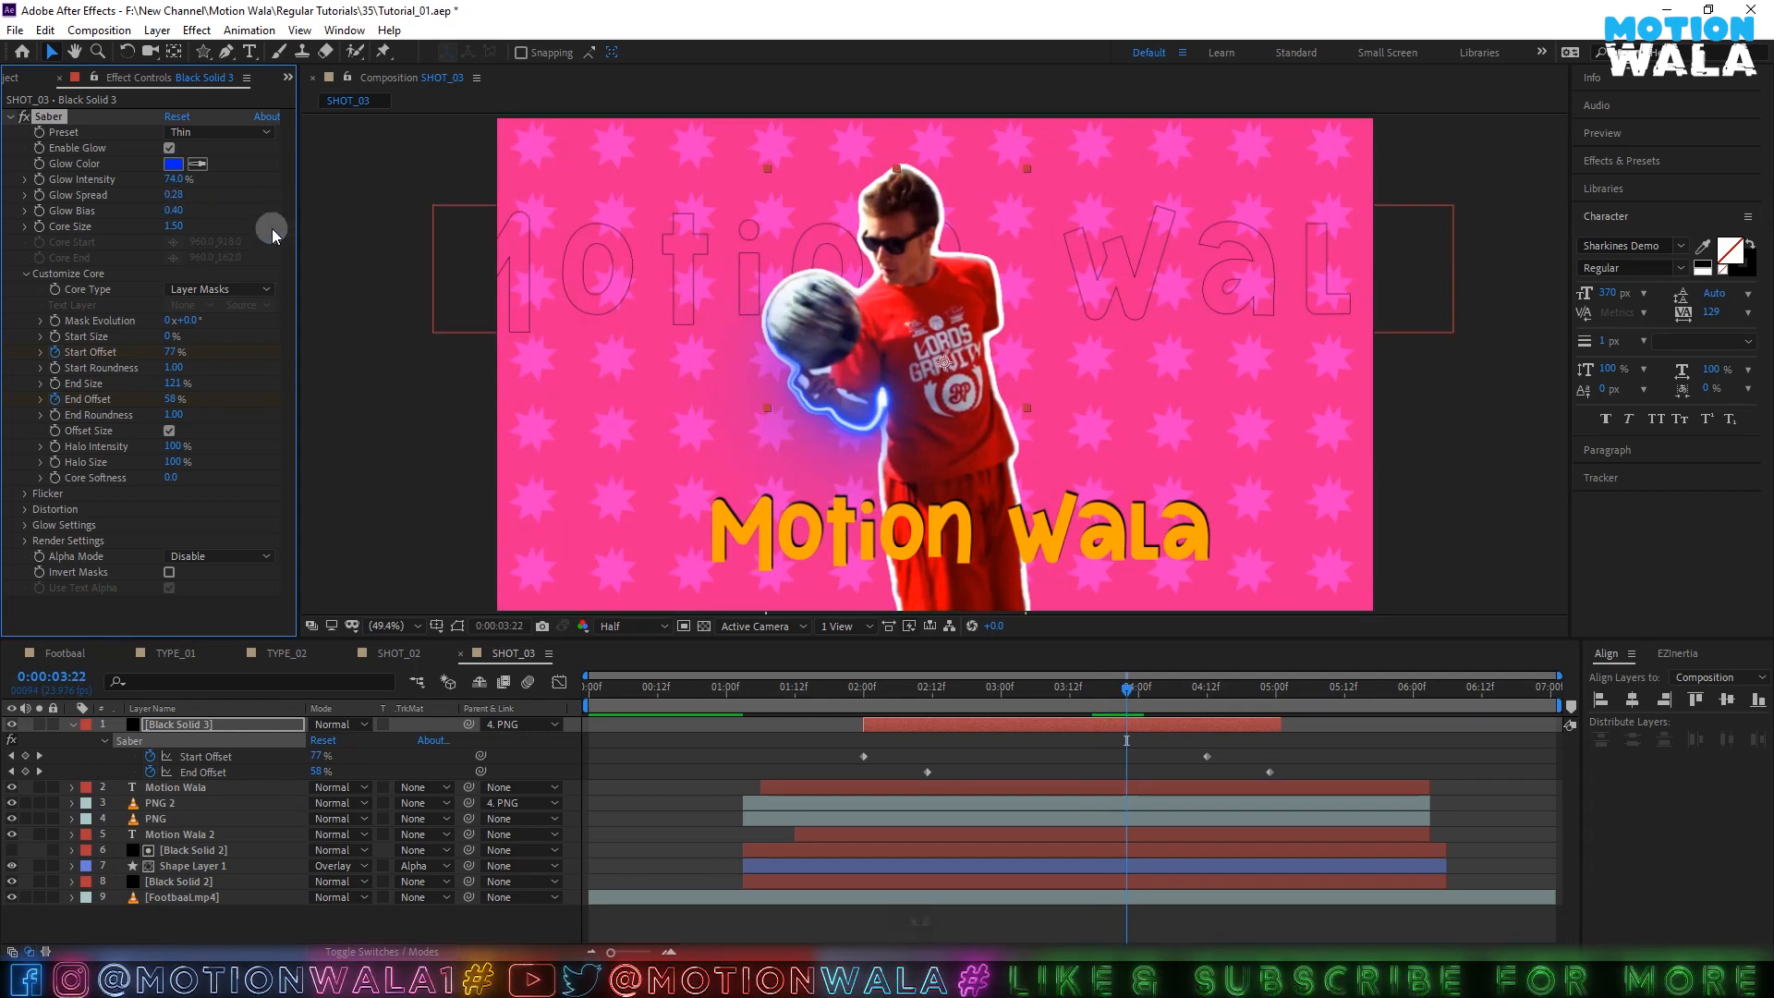
- Apply Saber's Neon preset to Black Solid 3 and preview the glow around the cutout from 0:00:01:13
{"action": "left_click", "coordinate": [182, 132]}
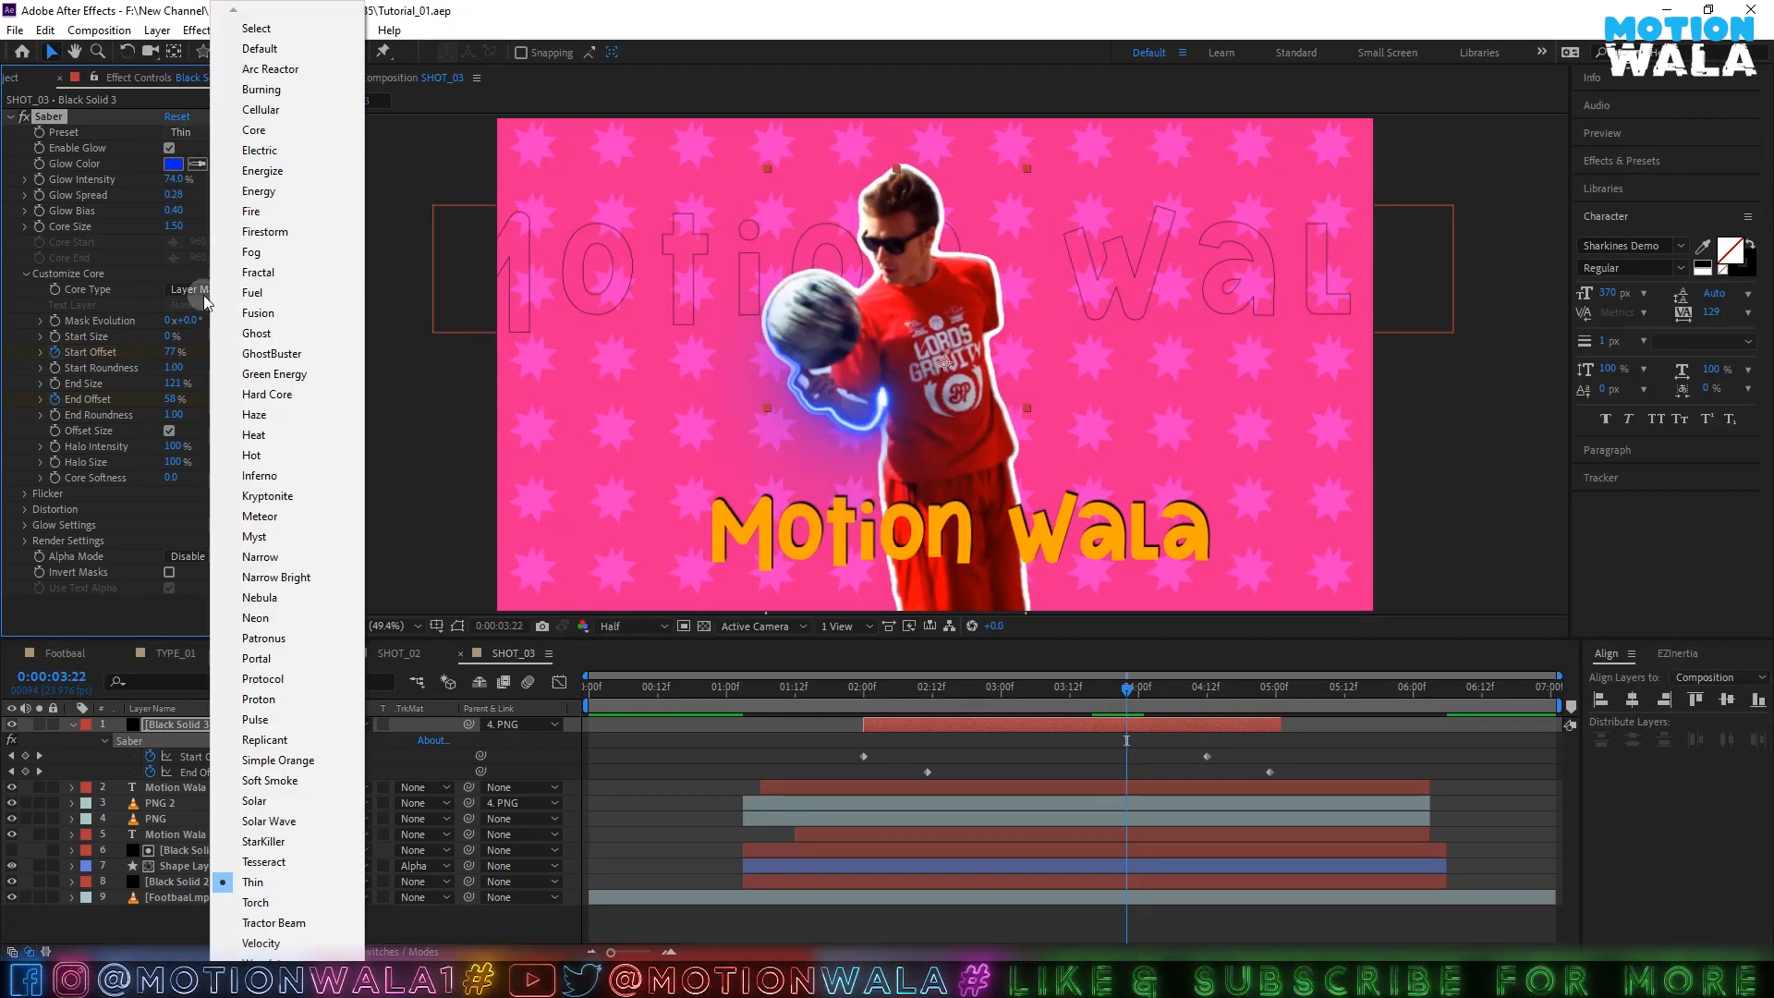
{"action": "left_click", "coordinate": [258, 618]}
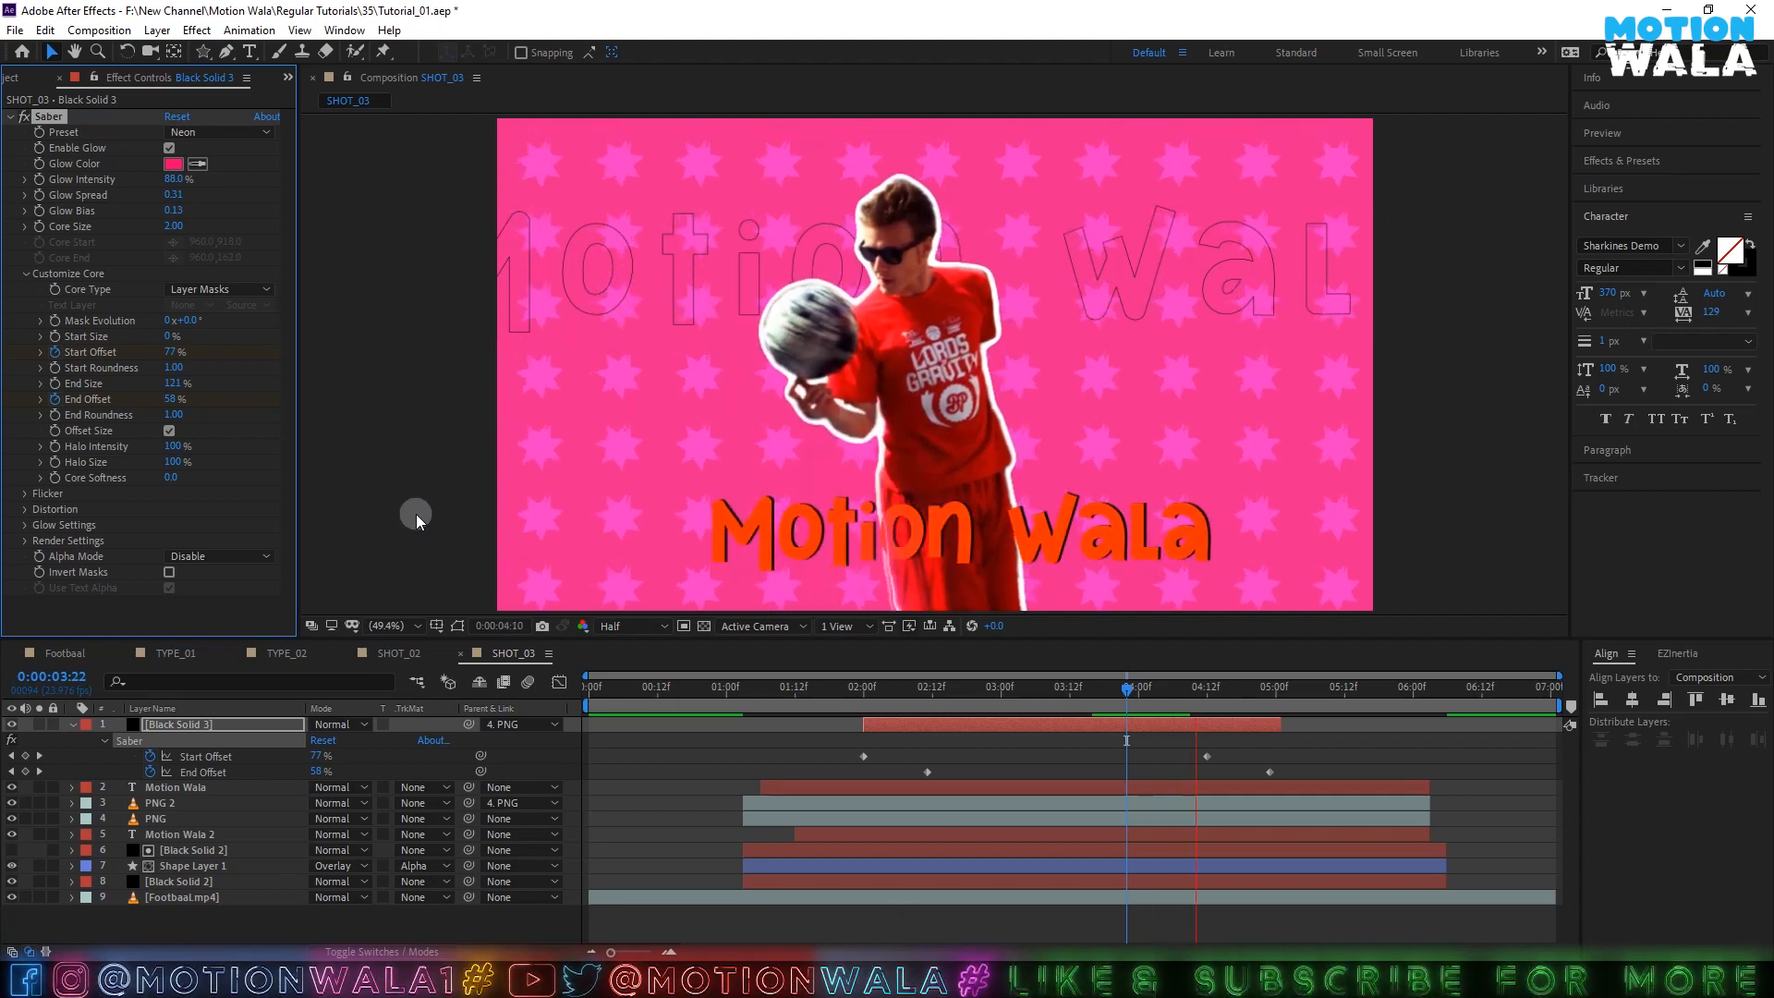
{"action": "left_click_drag", "start_coordinate": [1207, 688], "coordinate": [802, 713]}
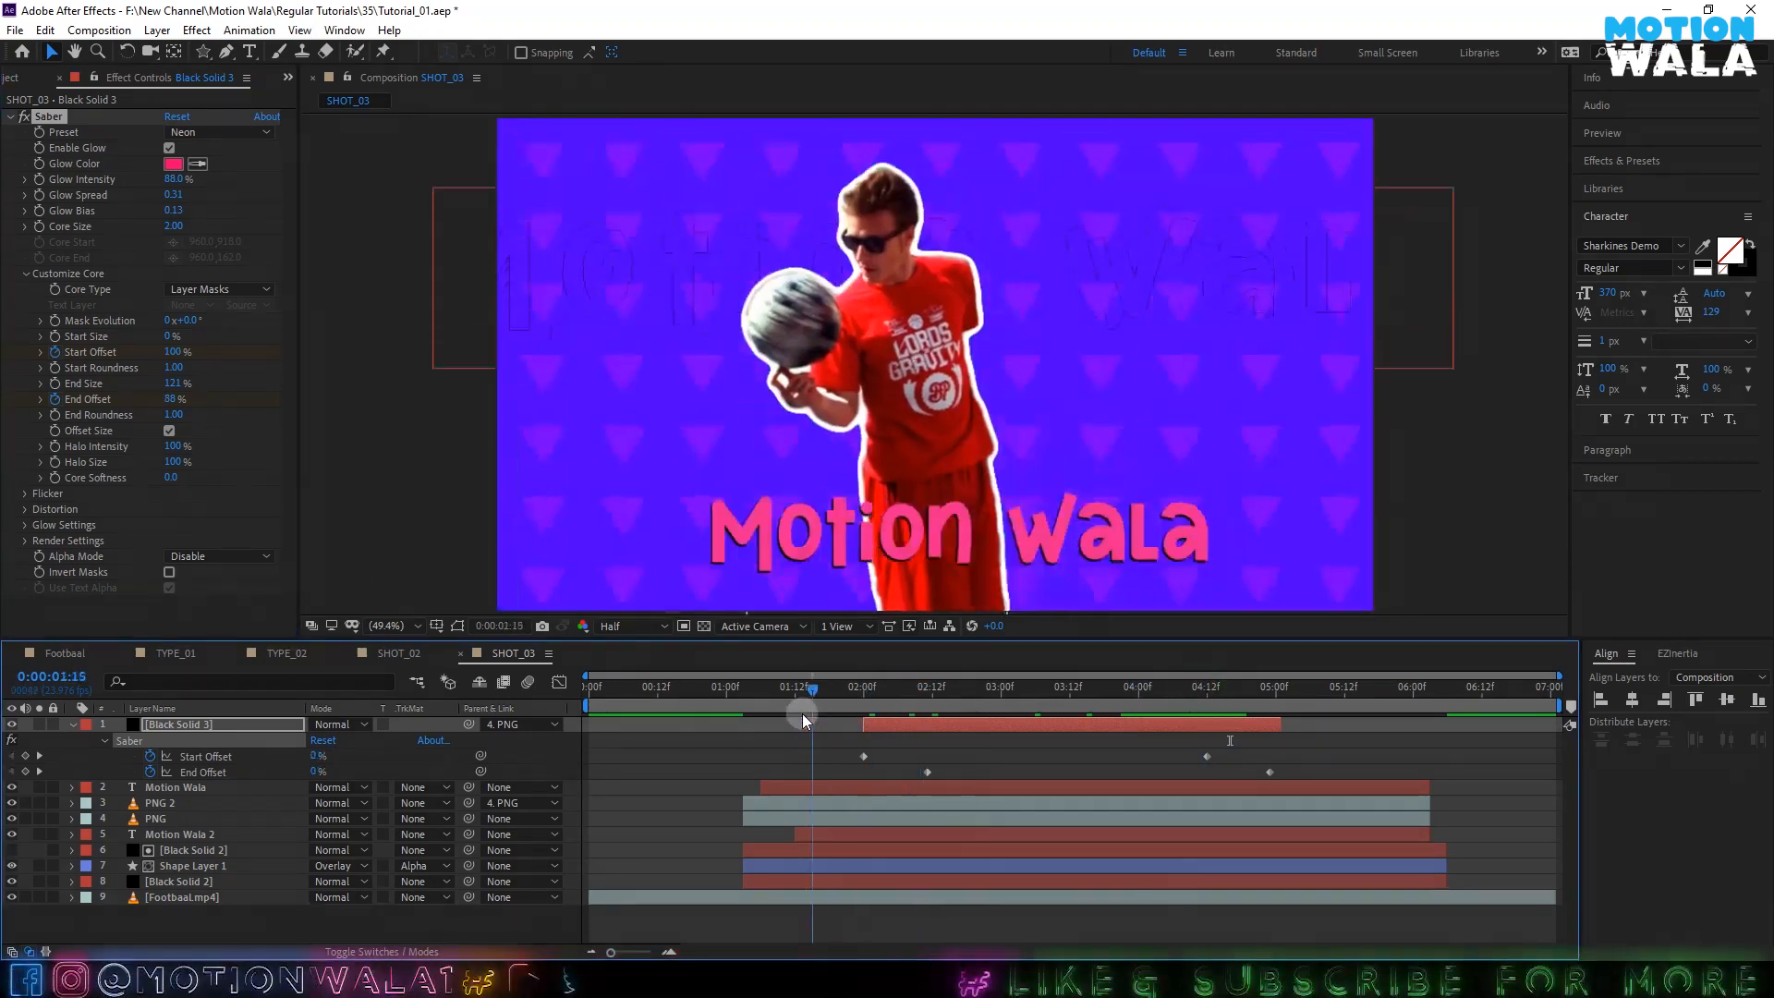
{"action": "key", "text": "space"}
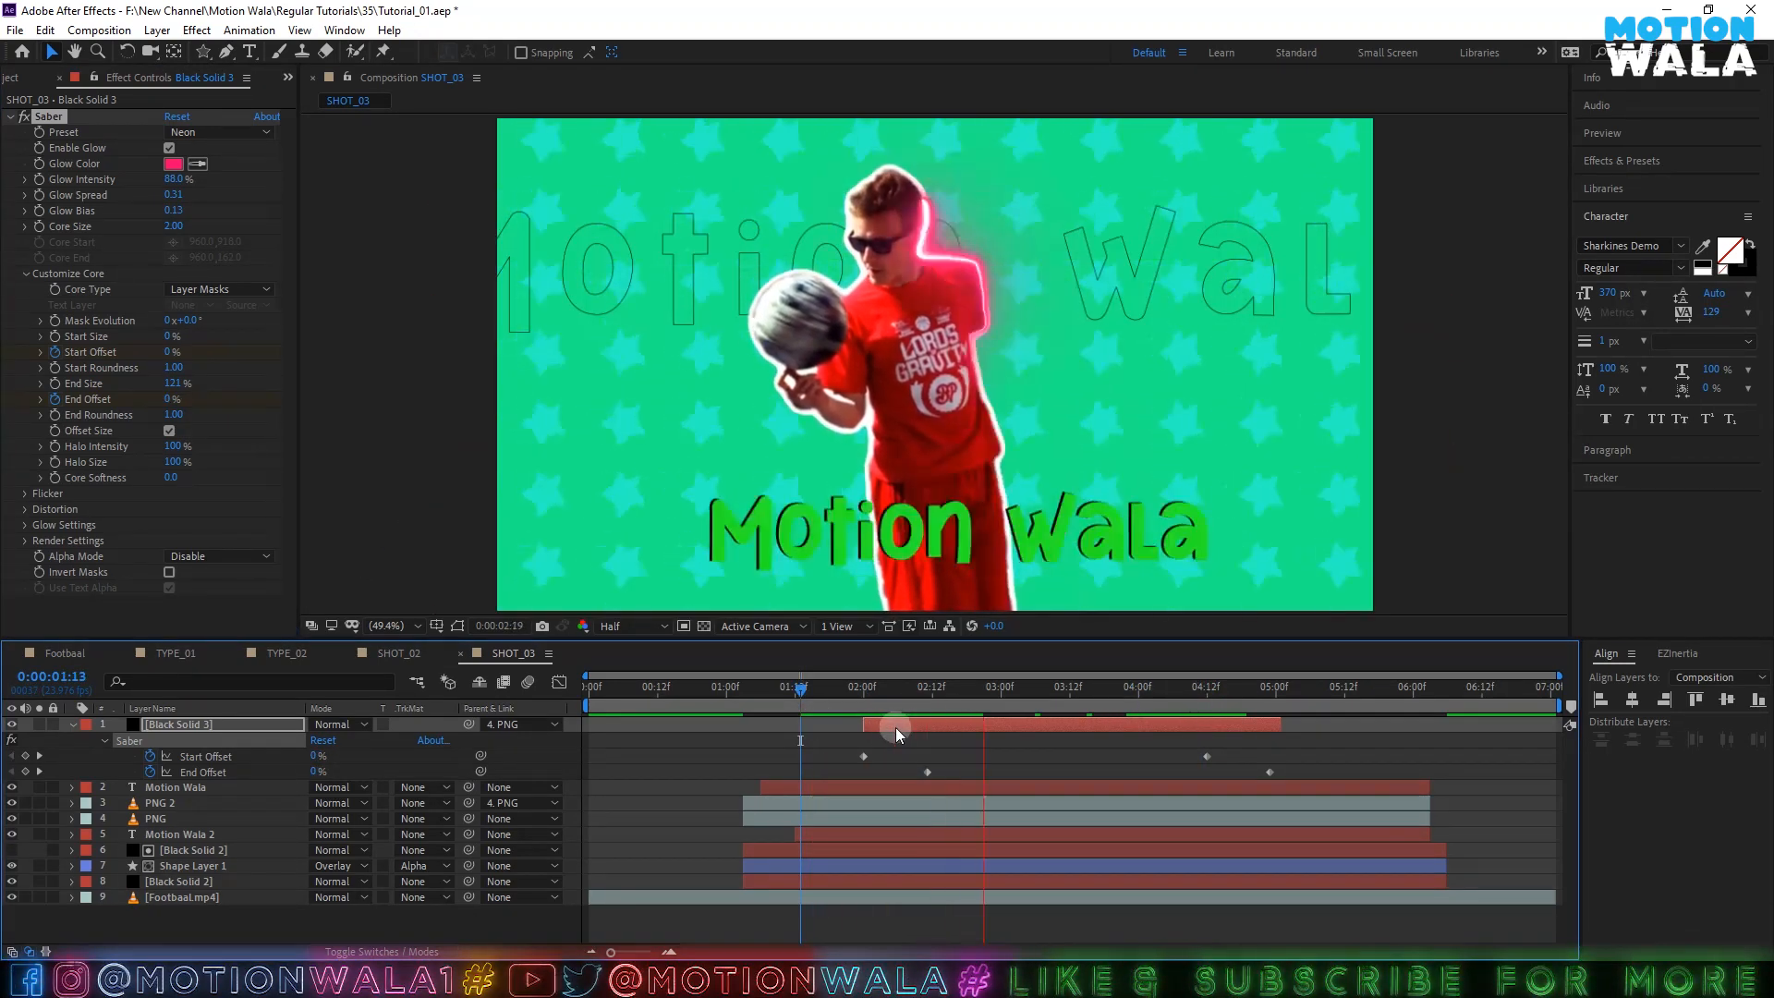
{"action": "key", "text": "space"}
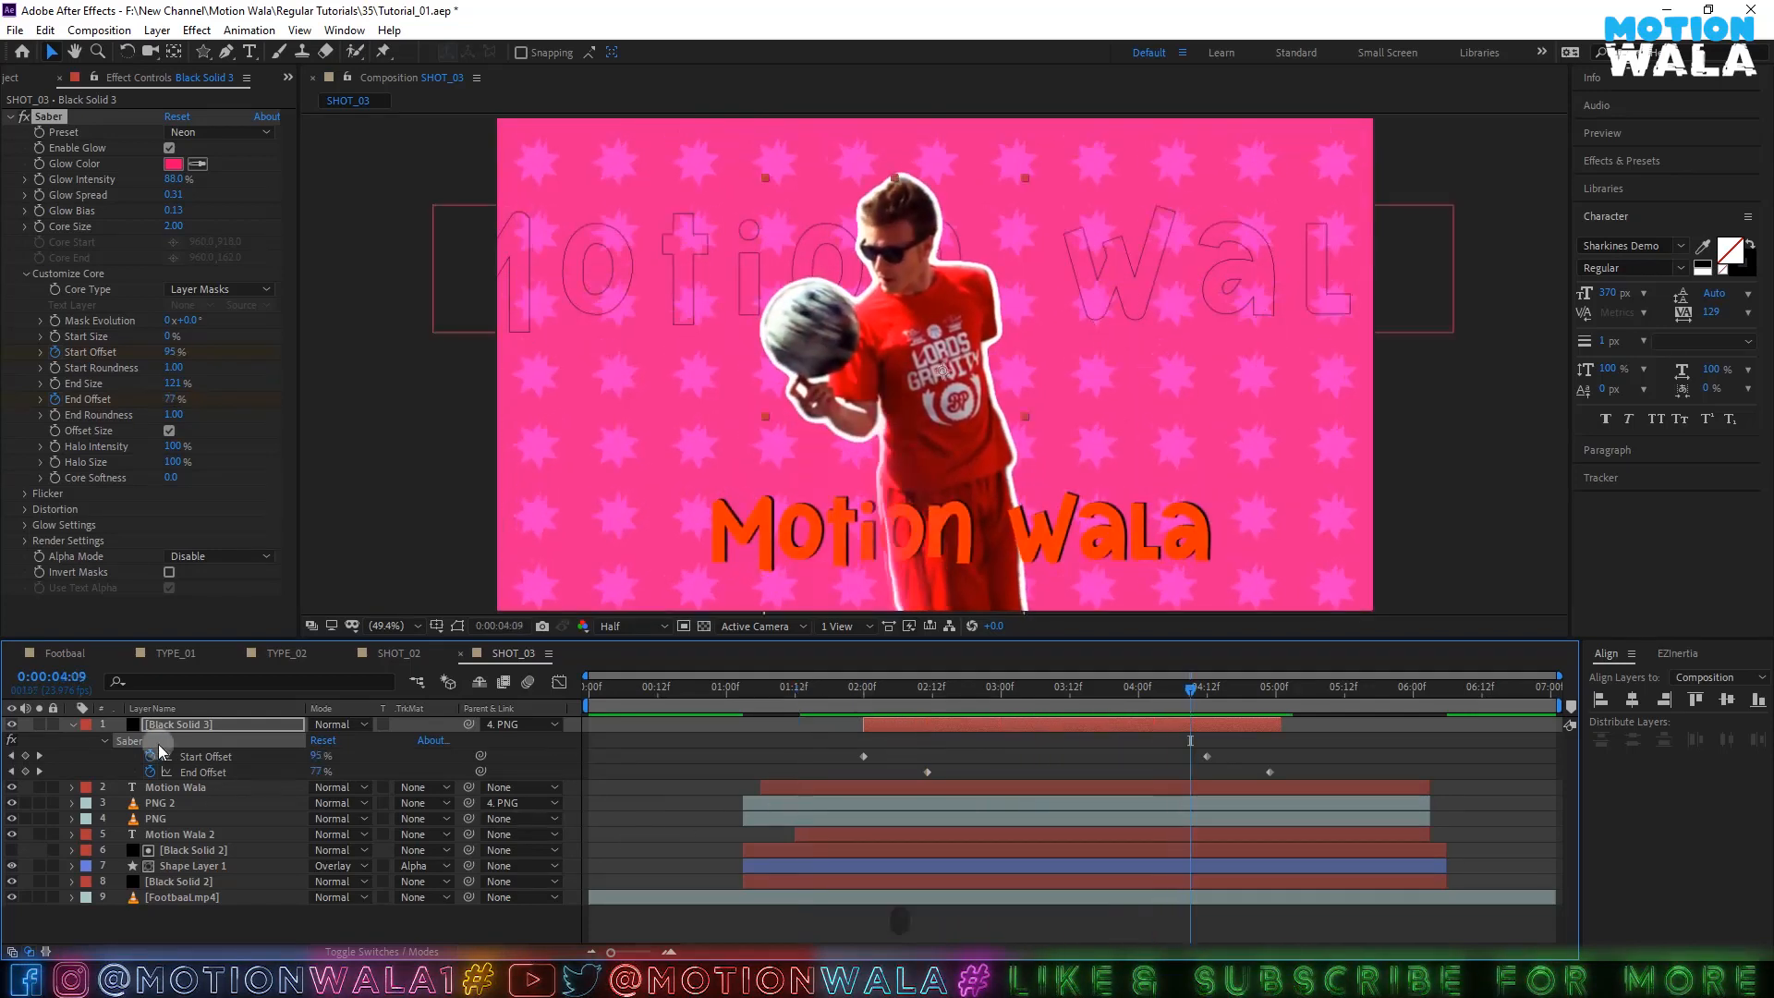
- Collapse Black Solid 3's properties, deselect the layer, and play SHOT_03 from the beginning
{"action": "left_click", "coordinate": [70, 722]}
{"action": "left_click", "coordinate": [230, 871]}
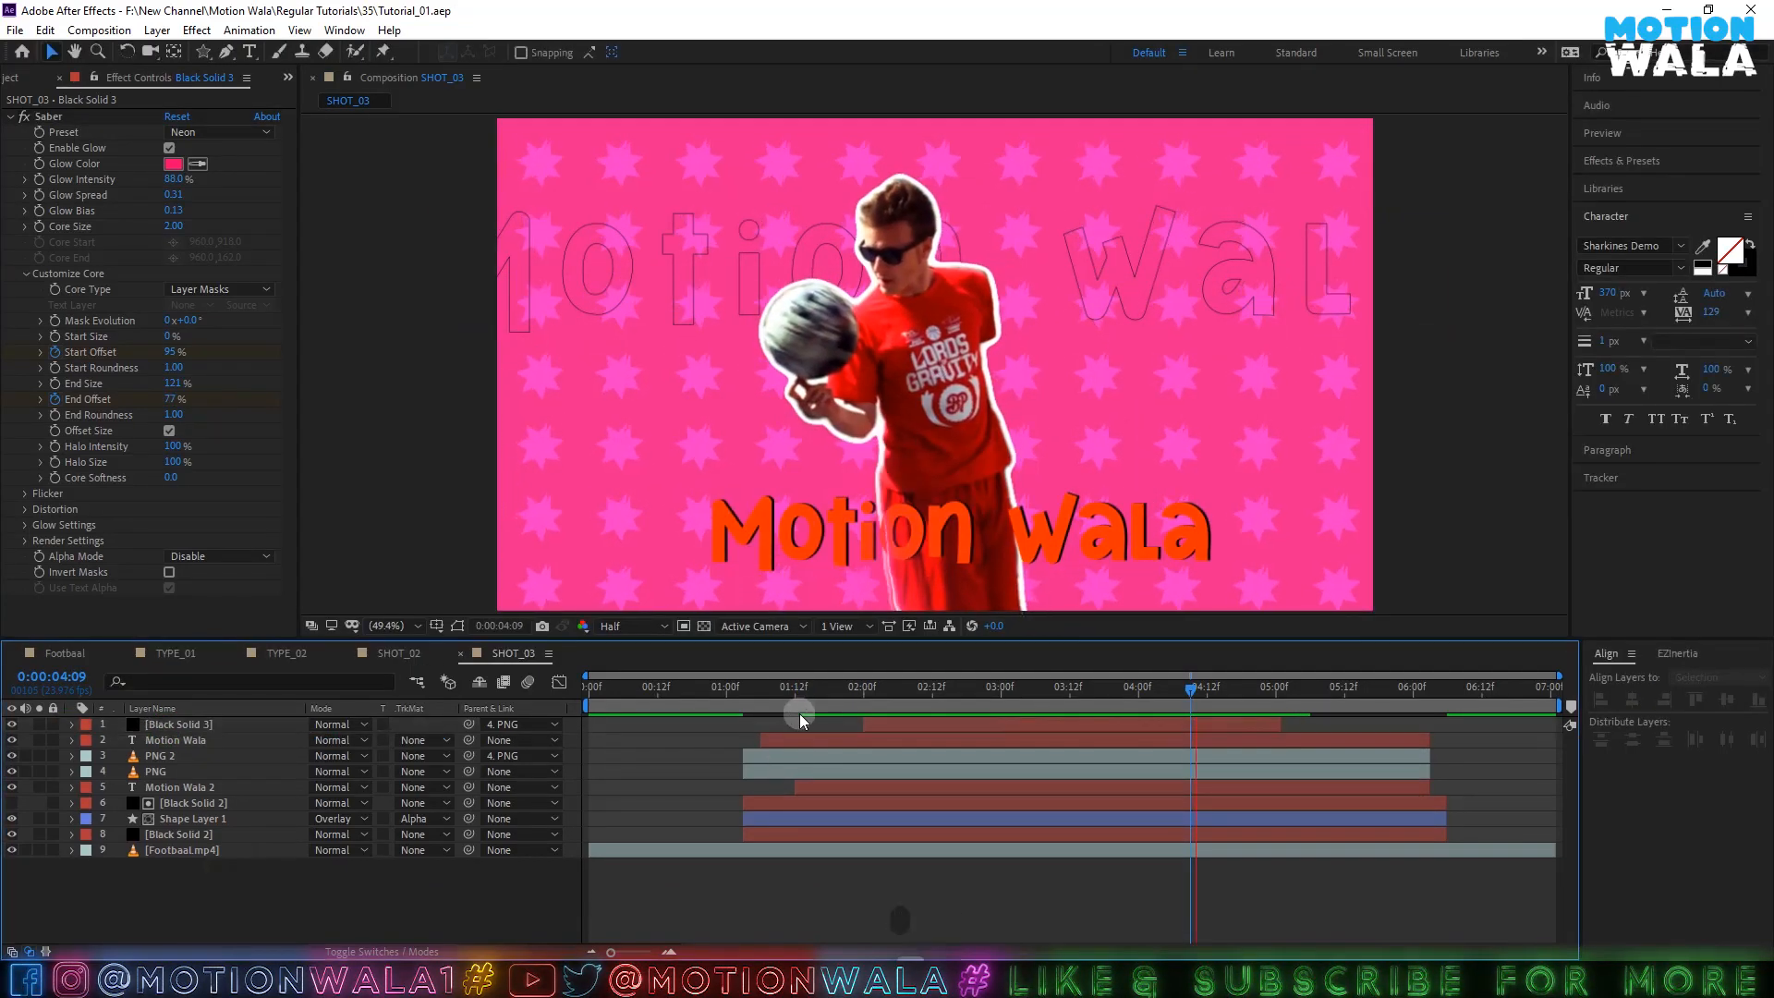
{"action": "key", "text": "space"}
{"action": "key", "text": "space"}
{"action": "left_click_drag", "start_coordinate": [1340, 693], "coordinate": [546, 700]}
{"action": "key", "text": "space"}
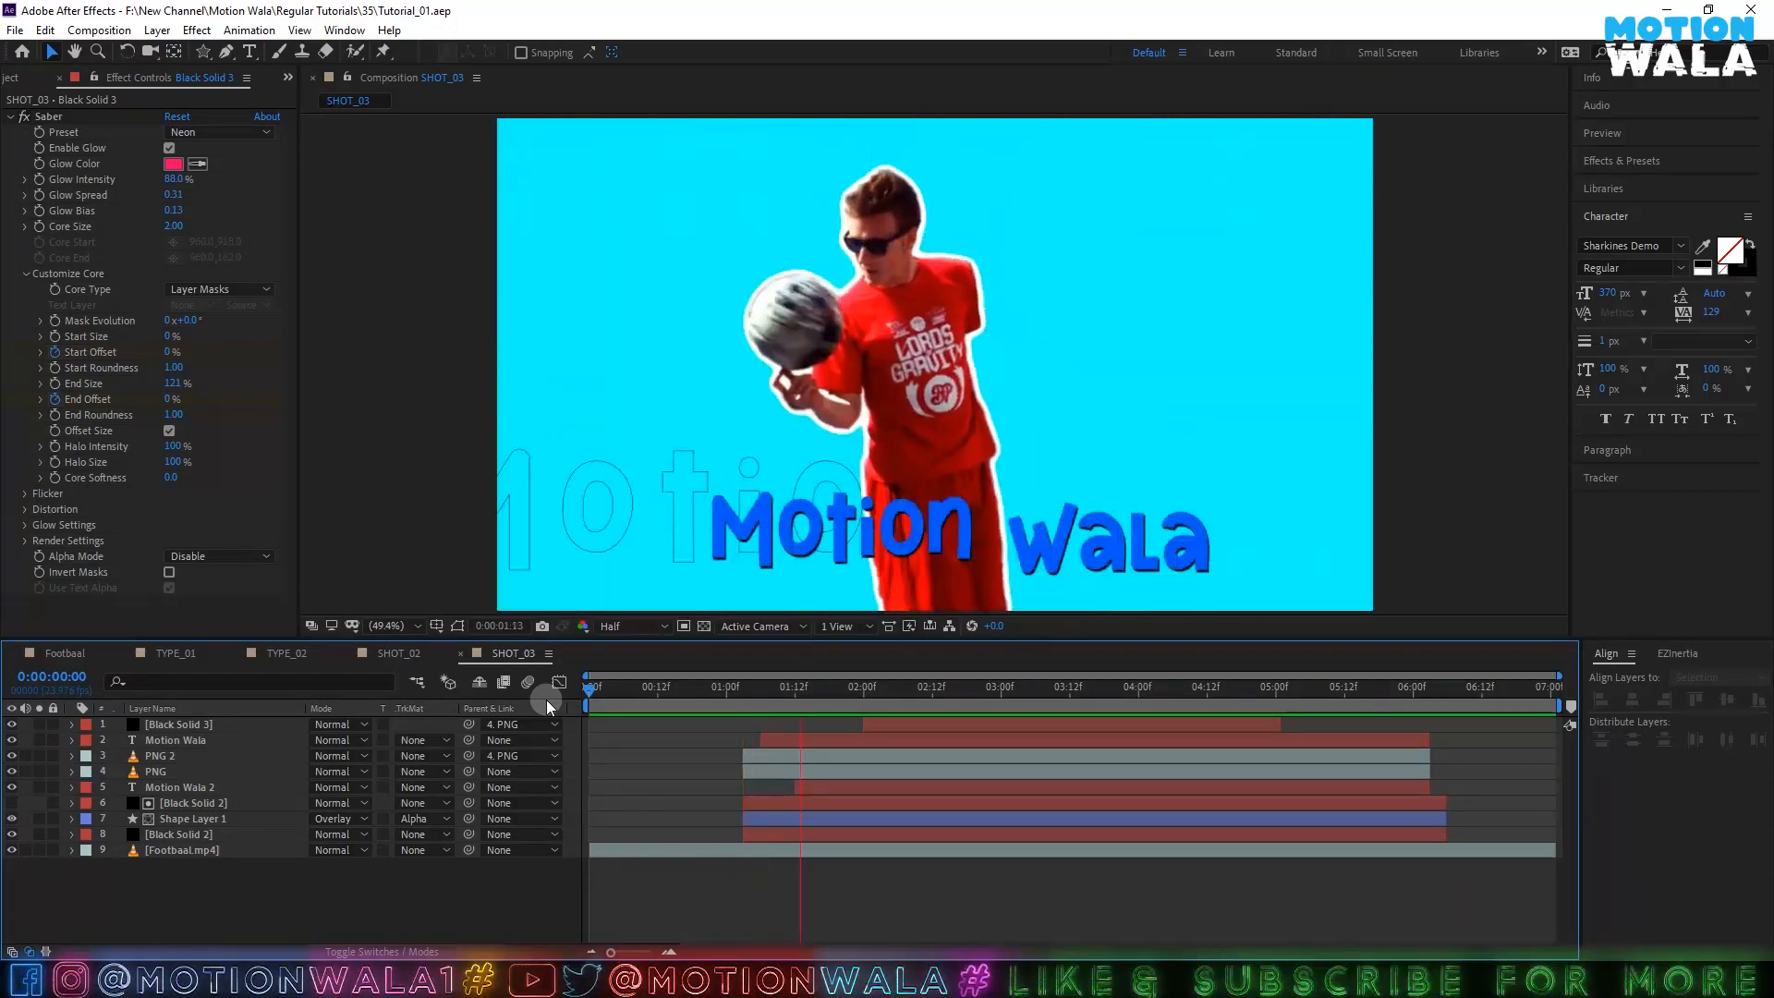
{"action": "key", "text": "space"}
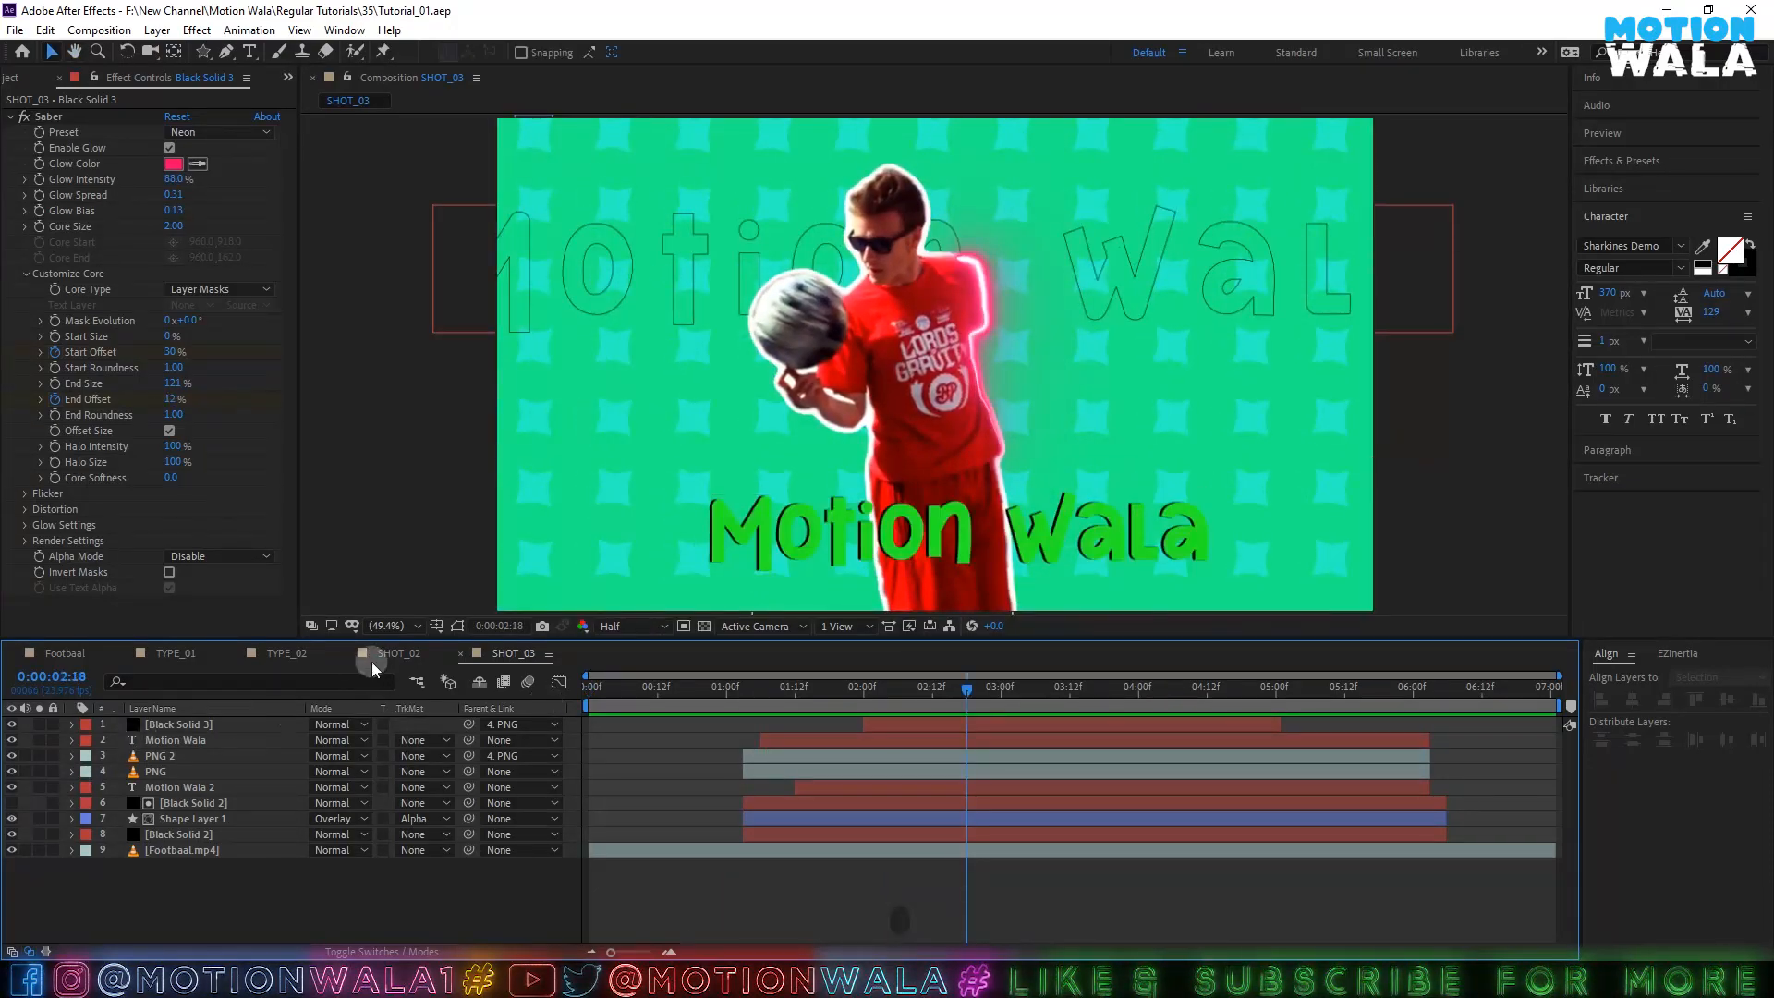
- Scrub through the SHOT_02 composition, return to SHOT_03, and scrub back to about 0:00:01:10 to compare them
{"action": "left_click", "coordinate": [393, 654]}
{"action": "left_click_drag", "start_coordinate": [1020, 691], "coordinate": [1242, 693]}
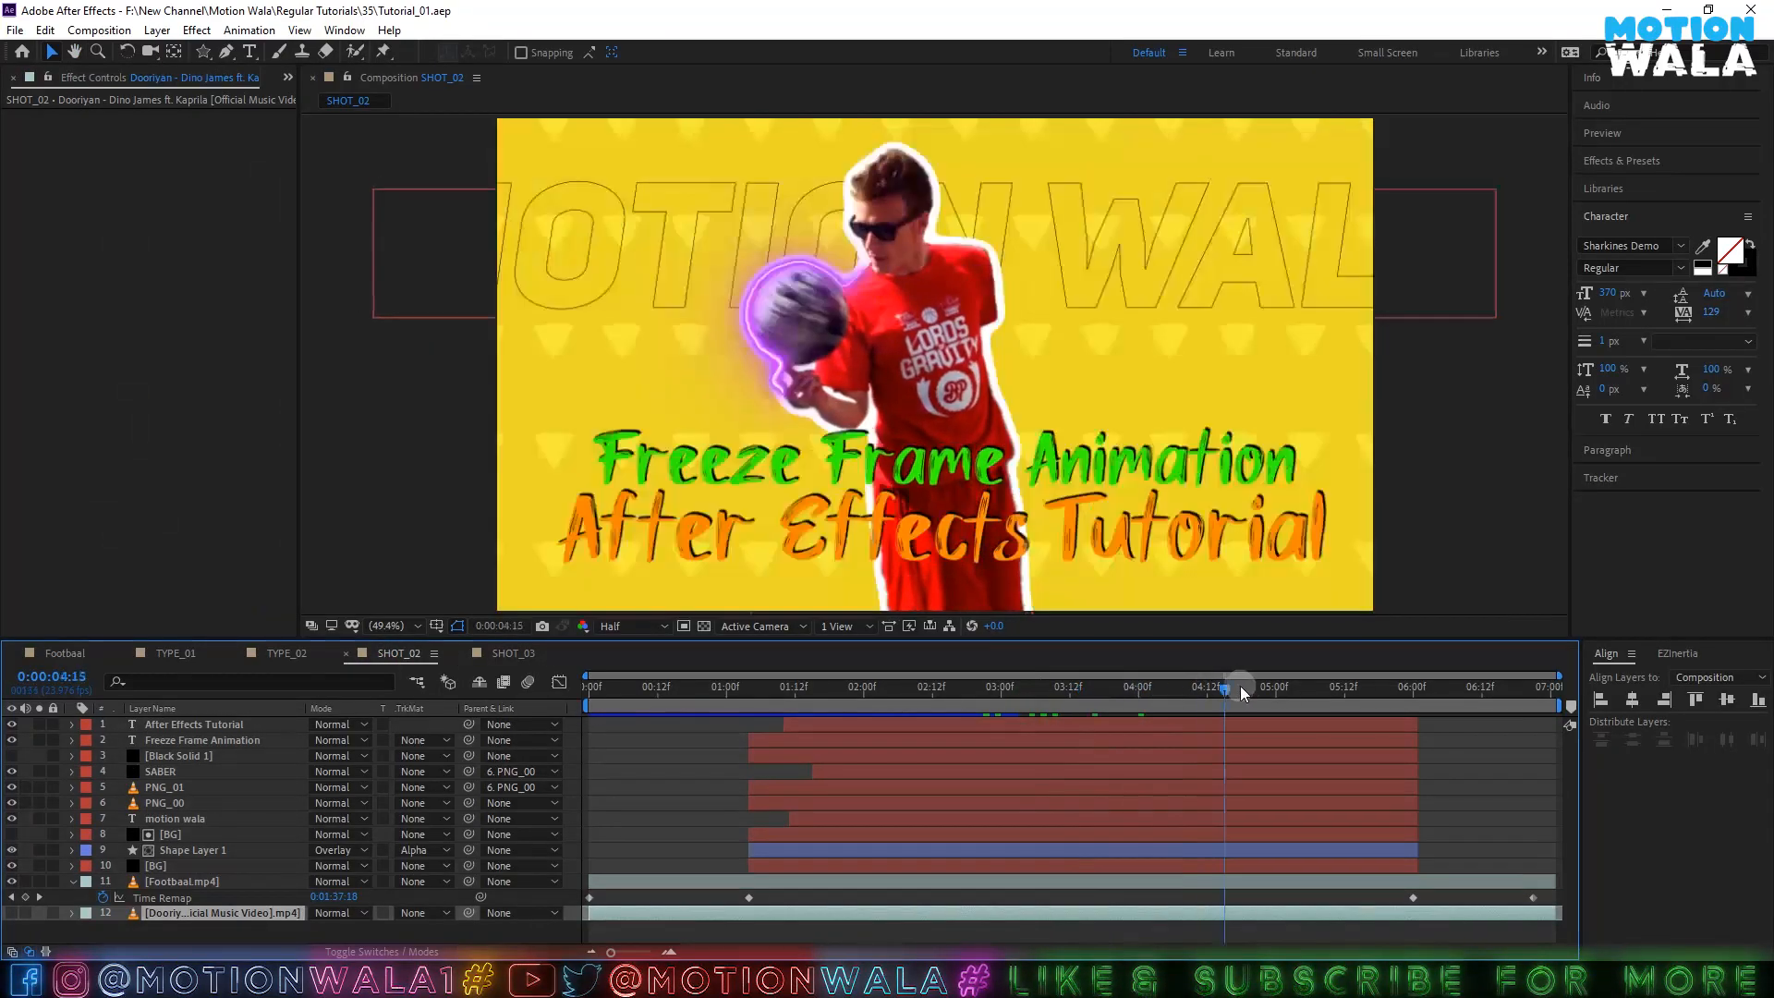
{"action": "left_click", "coordinate": [541, 653]}
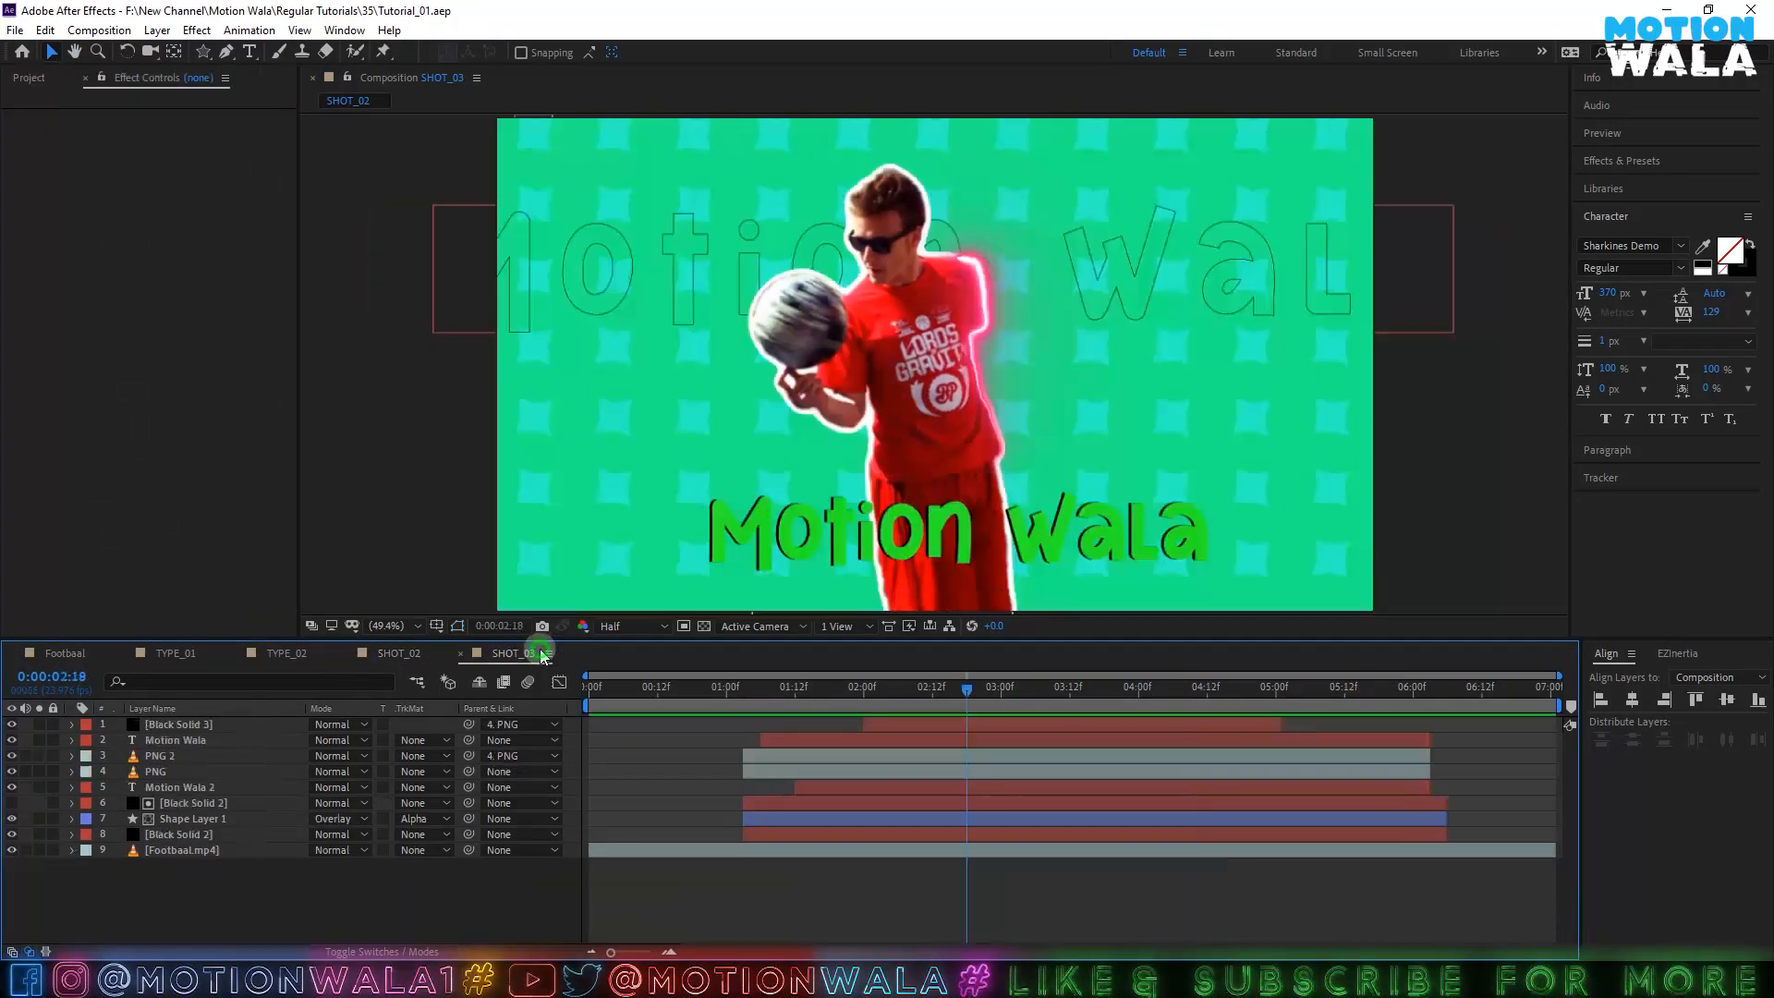
{"action": "left_click_drag", "start_coordinate": [973, 702], "coordinate": [739, 745]}
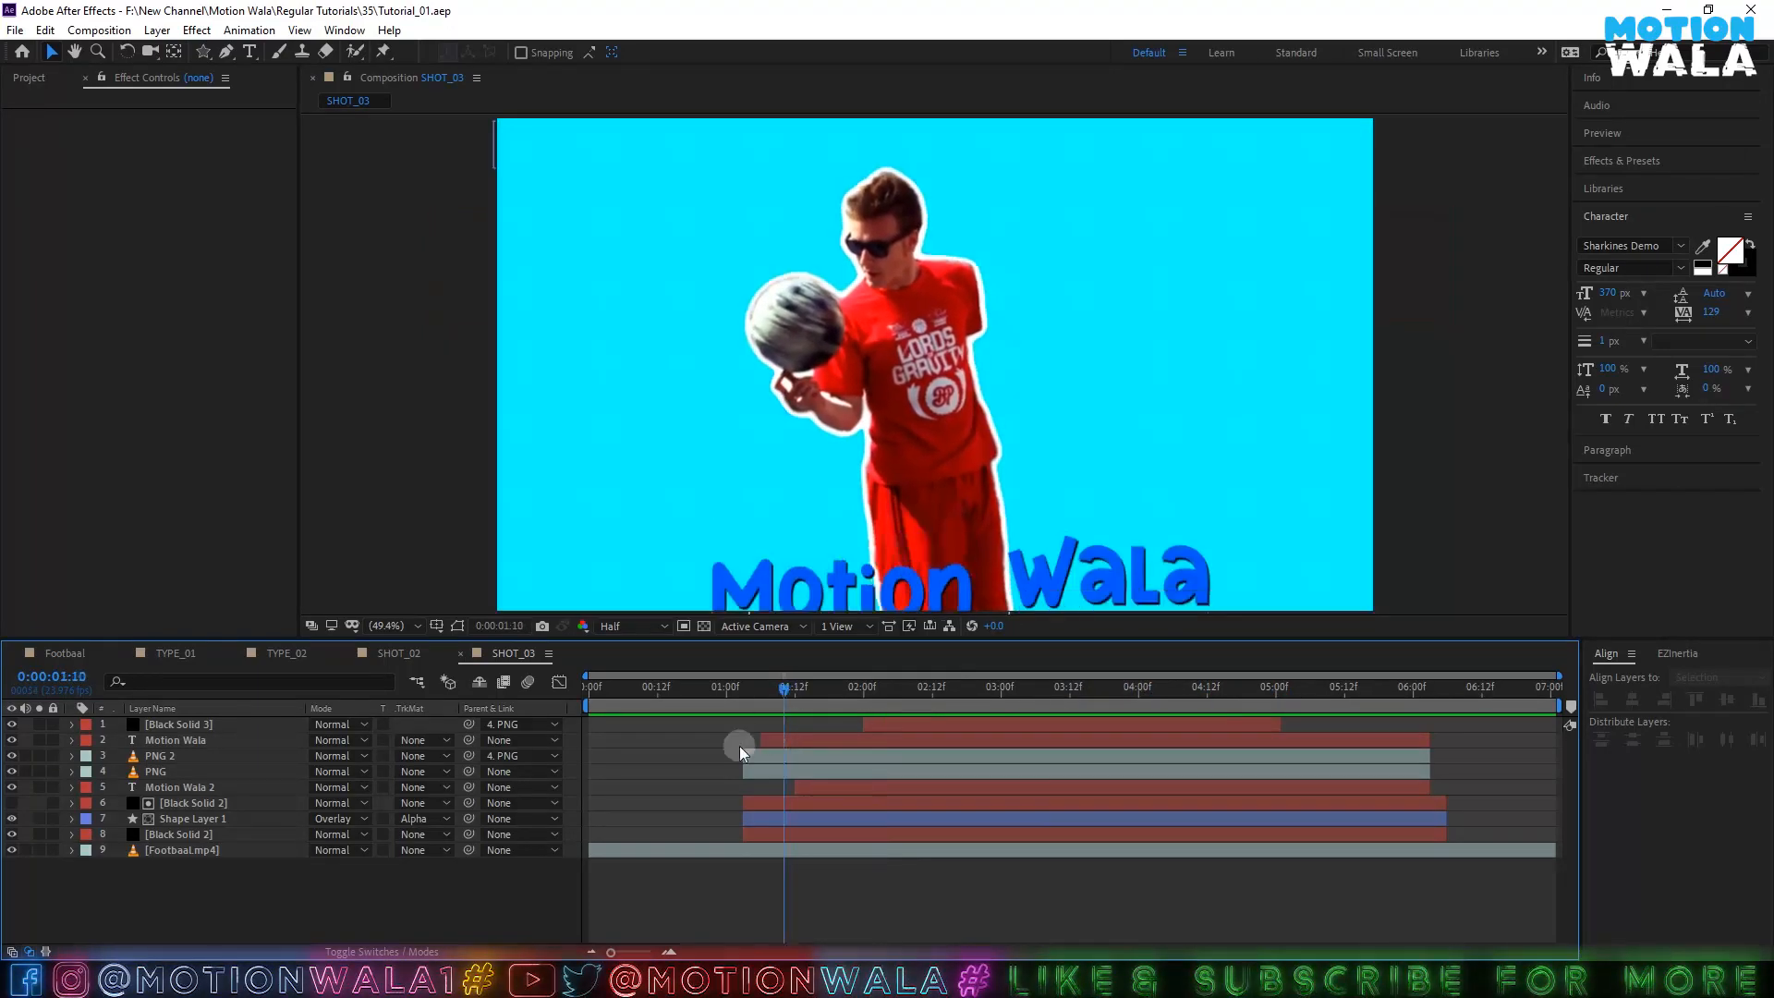